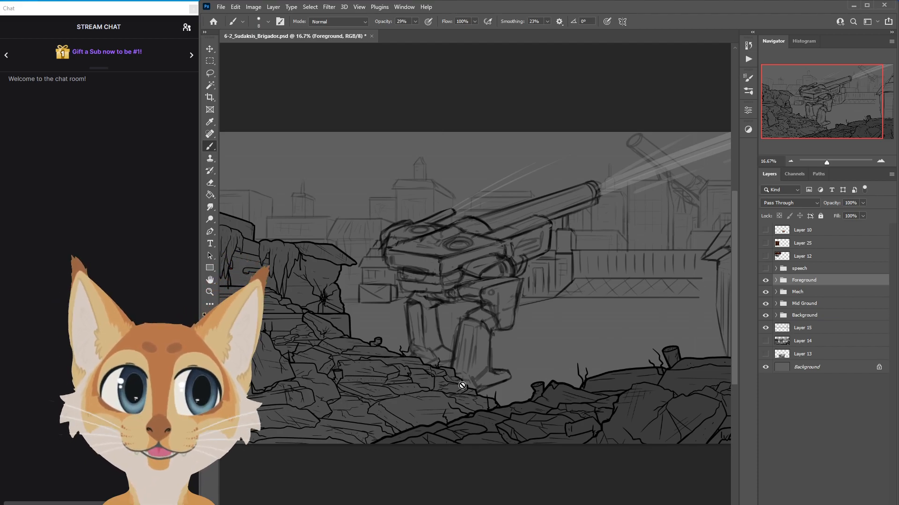
Toggle the Foreground, Mech and Mid Ground groups off and on to examine what each one contains.
click(210, 292)
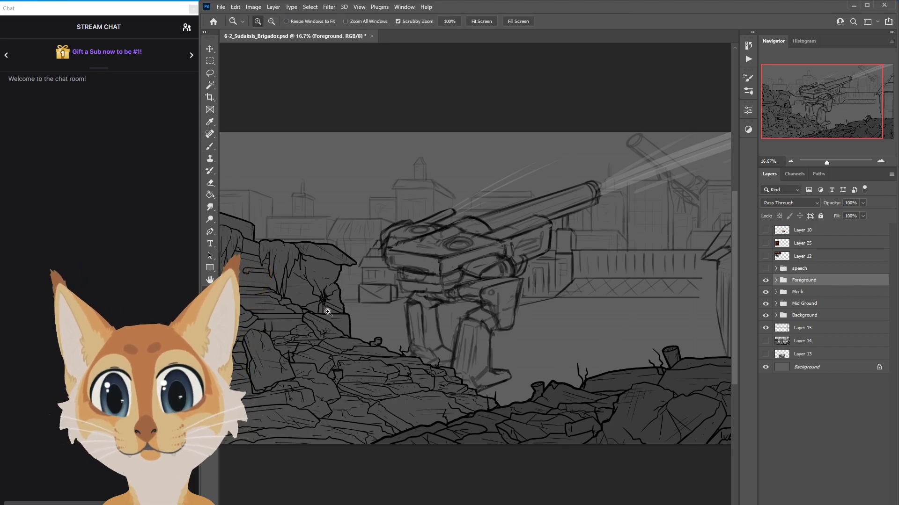
click(765, 280)
click(765, 280)
click(765, 292)
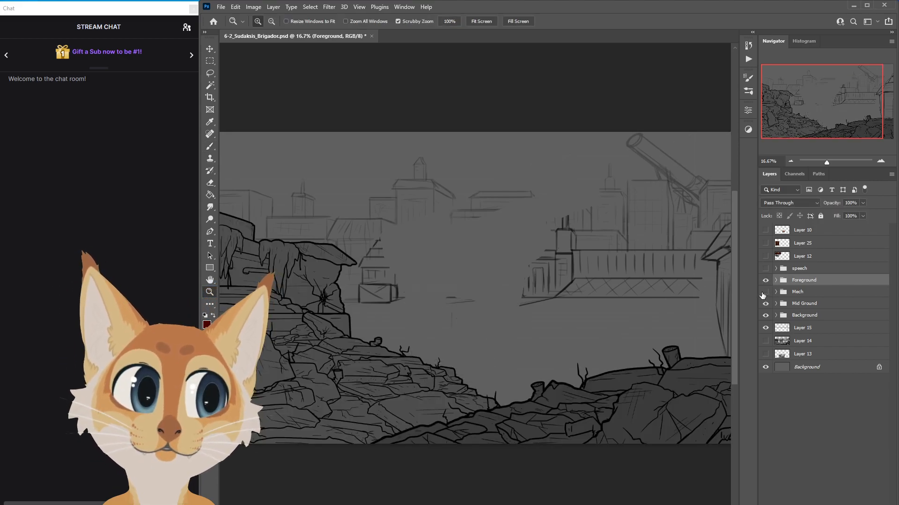
click(765, 291)
click(765, 303)
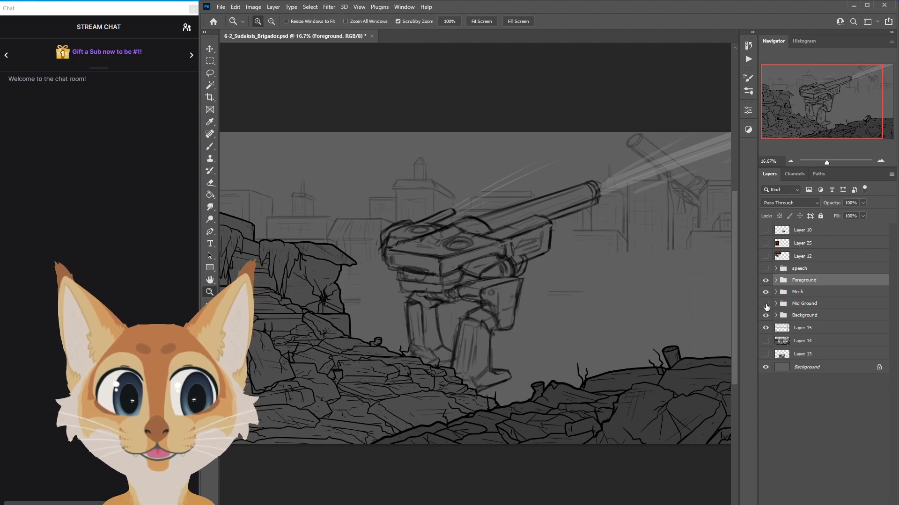
click(765, 303)
mouse_move(555, 473)
mouse_down()
mouse_move(447, 473)
mouse_move(554, 473)
mouse_up()
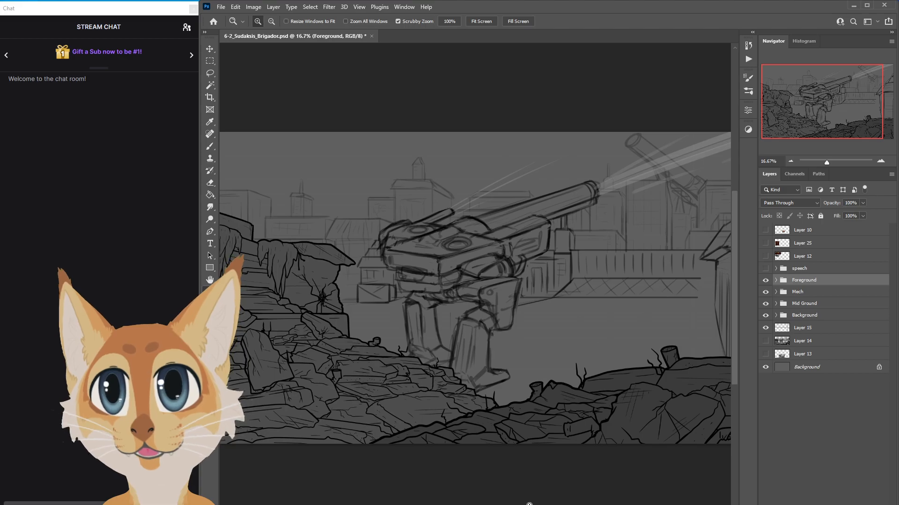
drag(158, 16, 159, 14)
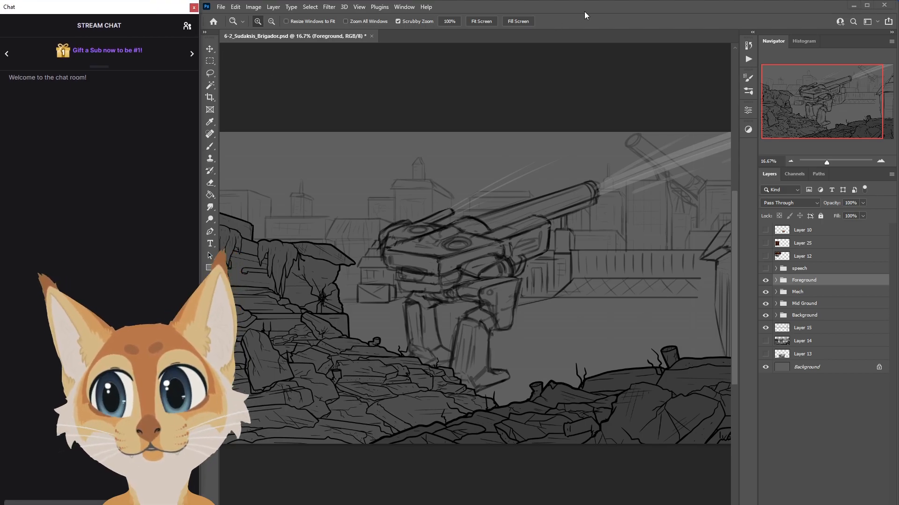
click(765, 280)
click(765, 280)
click(766, 291)
click(765, 291)
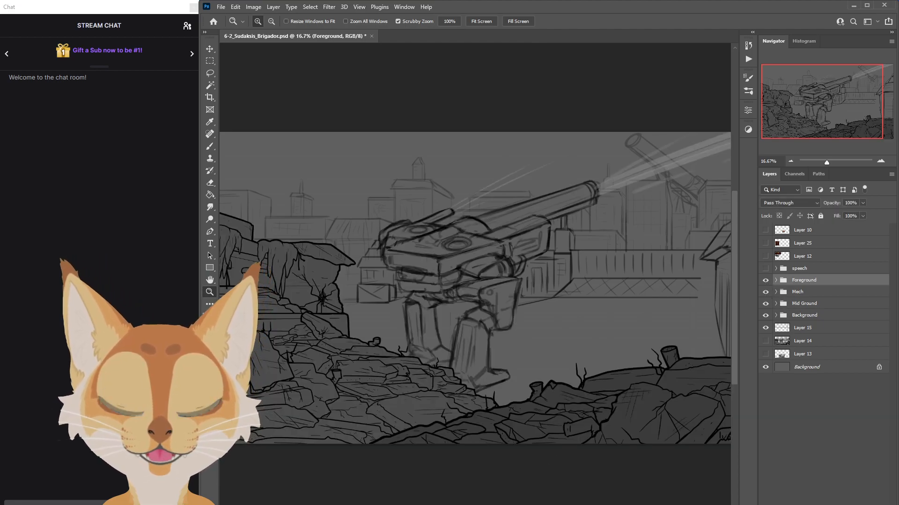
Examine the whole composition with the Foreground and Mid Ground groups hidden and shown in turn.
scroll(582, 431, left, 3)
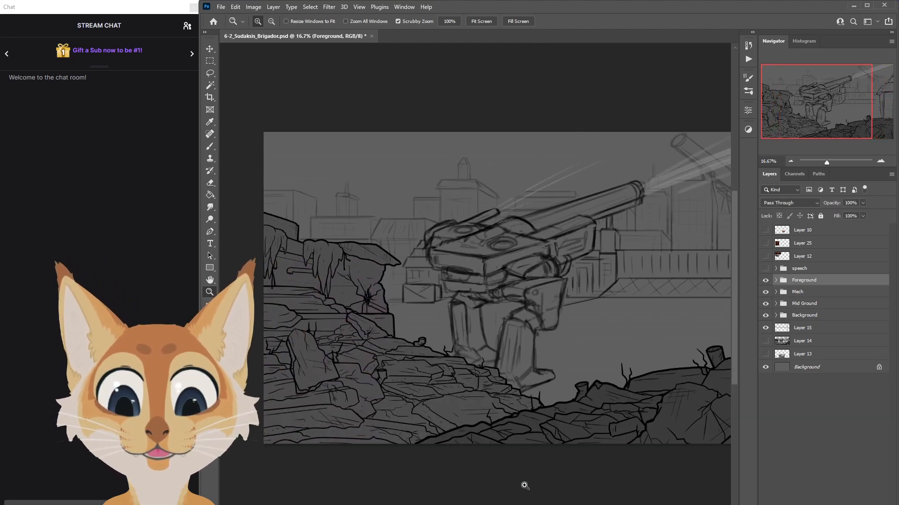
alt+click(495, 382)
scroll(618, 415, right, 2)
scroll(618, 416, down, 3)
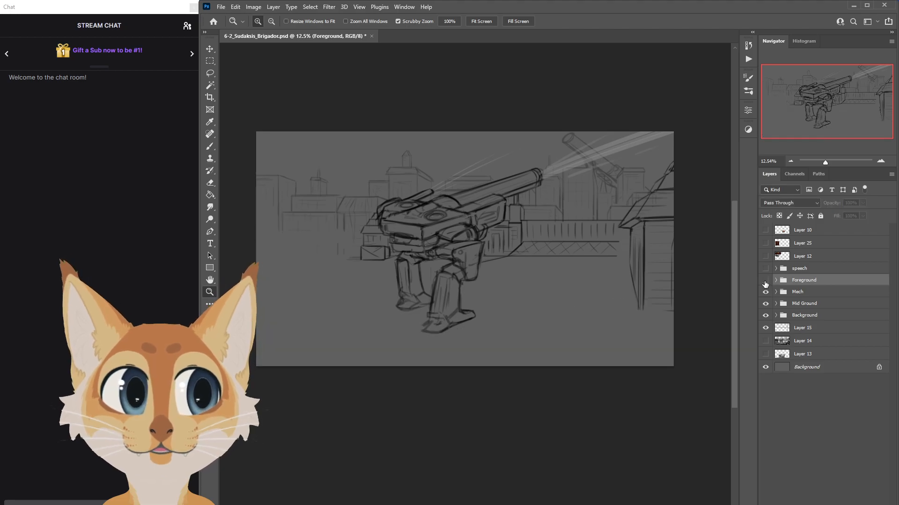
click(766, 281)
click(765, 303)
click(766, 303)
In the Mid Ground group, hide Layer 23 and set the Layer 18 sketch's opacity to 35%.
click(775, 304)
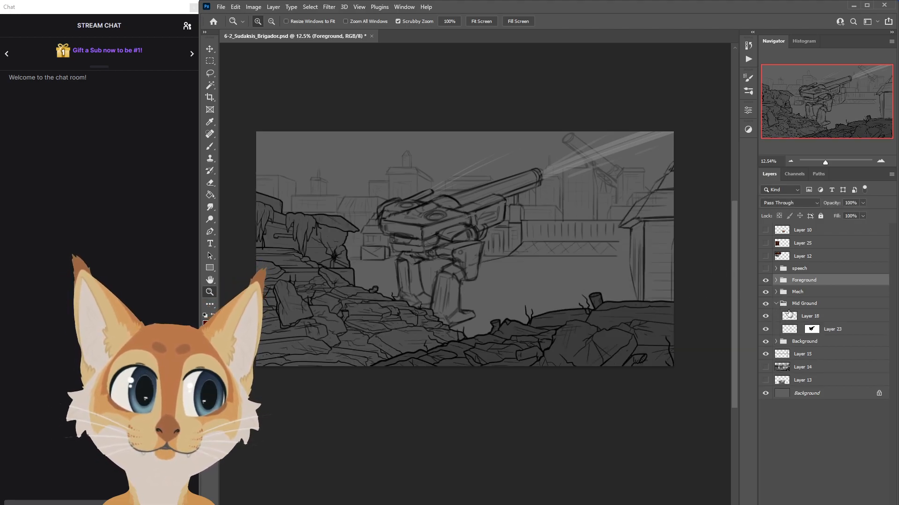
click(807, 319)
click(765, 317)
click(765, 317)
click(765, 329)
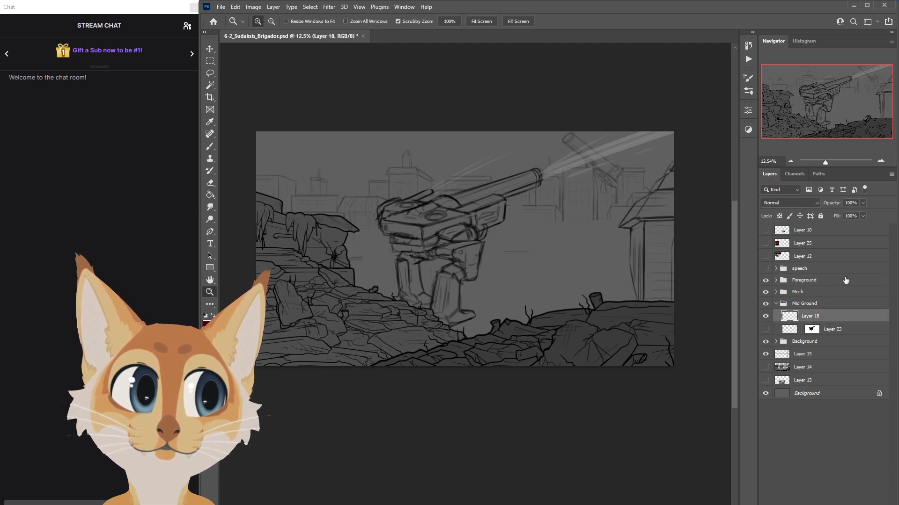
click(862, 202)
drag(841, 211, 838, 215)
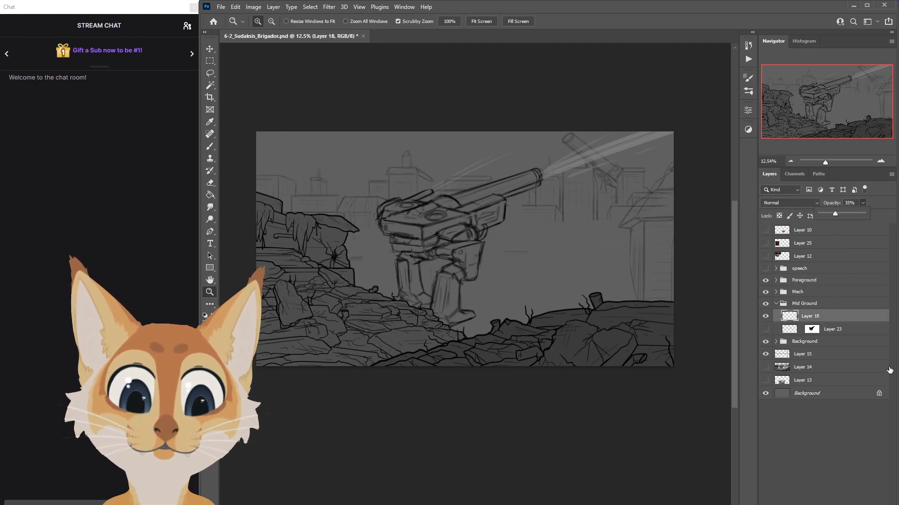
Add a new empty layer above Layer 18 in the Mid Ground group and set the foreground color to black.
key(ctrl+shift+alt+n)
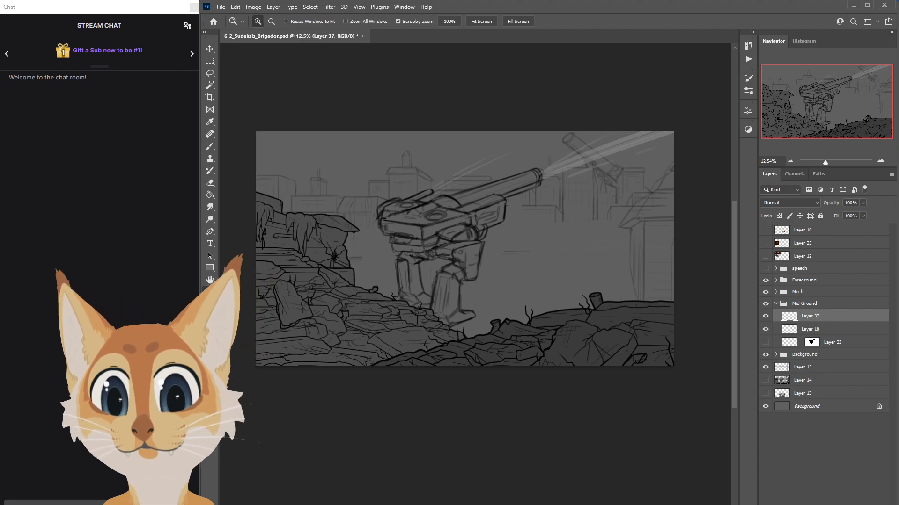
click(207, 324)
drag(655, 209, 656, 236)
click(762, 112)
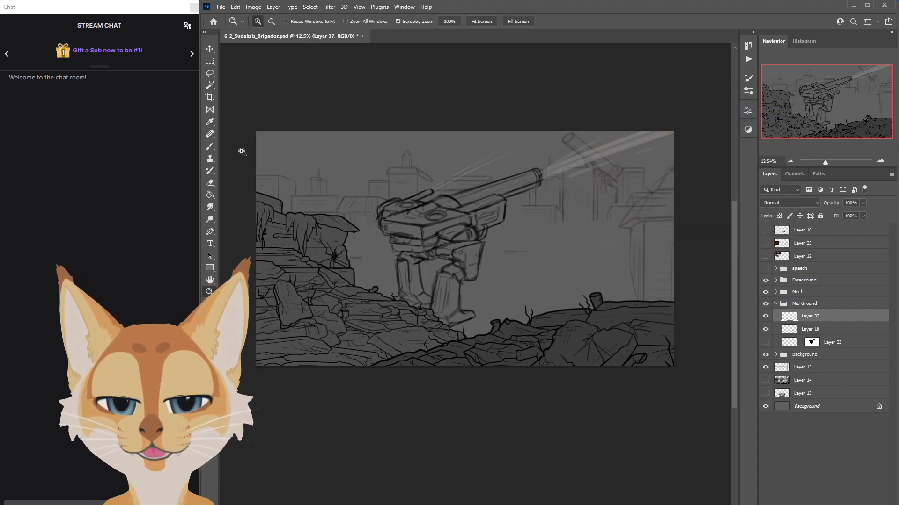
Set the Brush tool to size 25 for inking the building at the right edge of the artwork.
key(b)
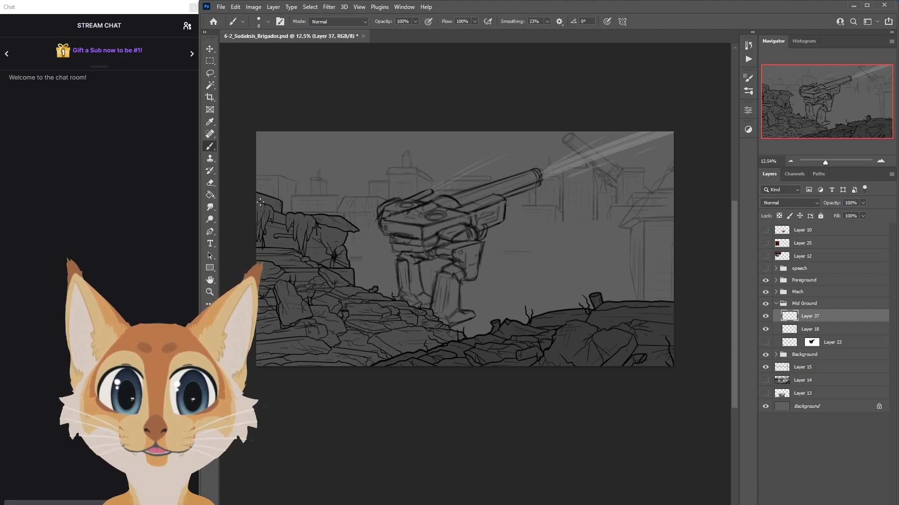
key(z)
drag(668, 263, 696, 264)
drag(670, 216, 622, 418)
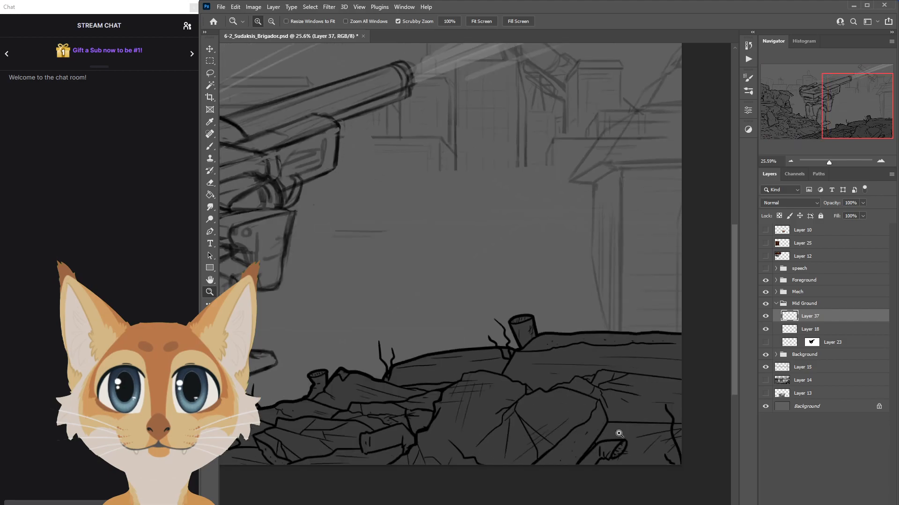
drag(580, 504, 600, 504)
drag(735, 273, 735, 254)
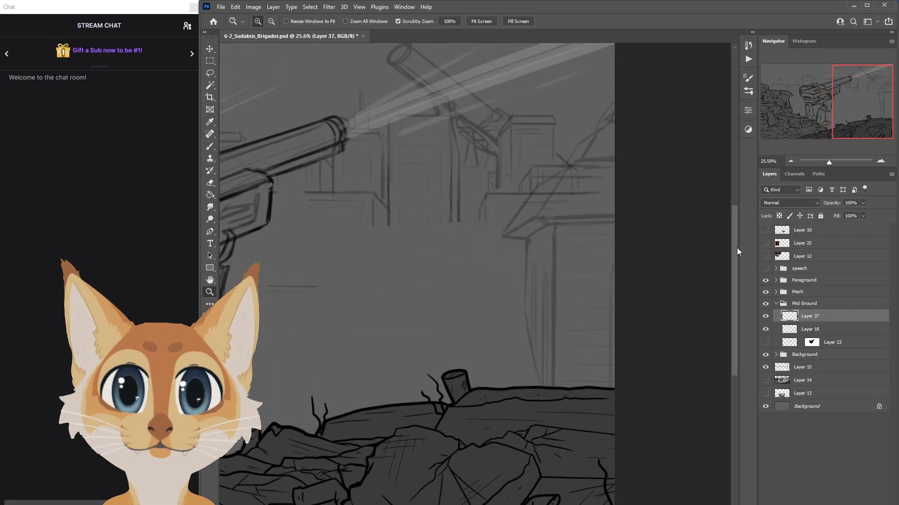
click(210, 147)
key(bracketright)
key(bracketright)
key(bracketright)
key(bracketright)
key(bracketright)
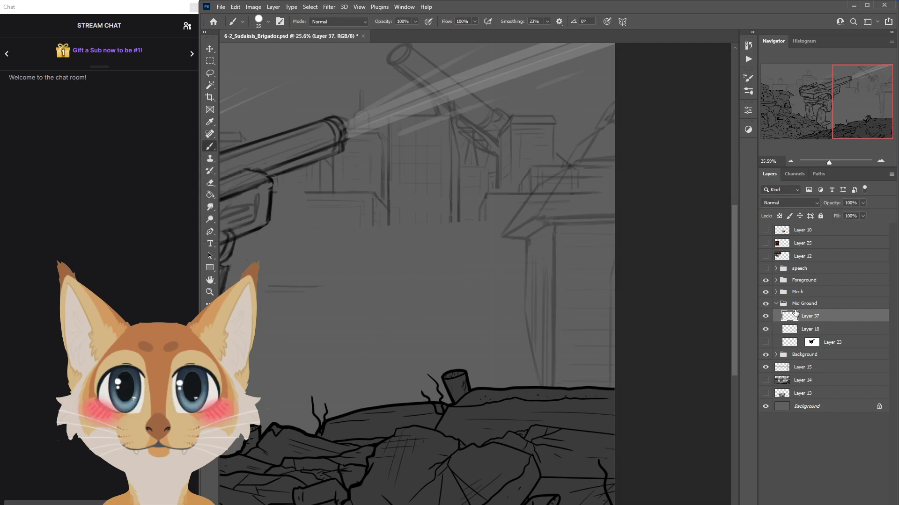
Set the opacity of the Layer 18 building sketch to 20% and hide the Background group.
click(839, 326)
drag(850, 215, 855, 216)
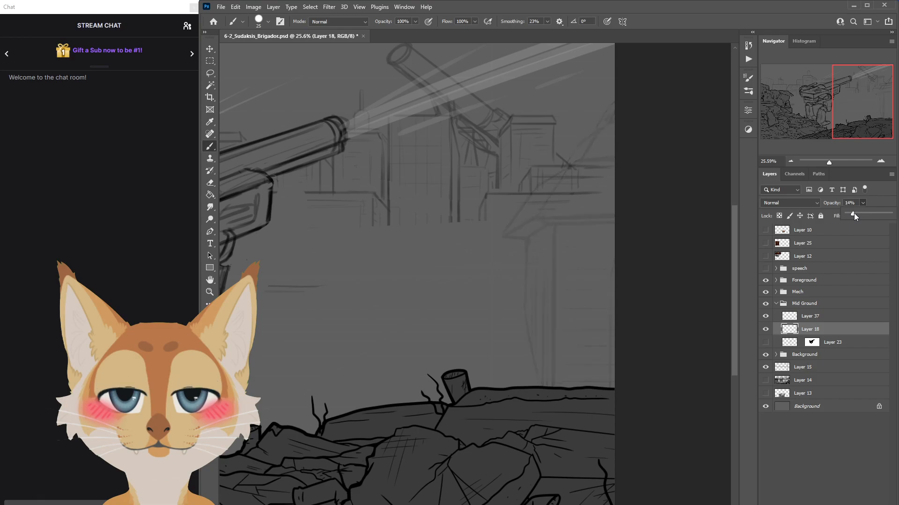
click(766, 355)
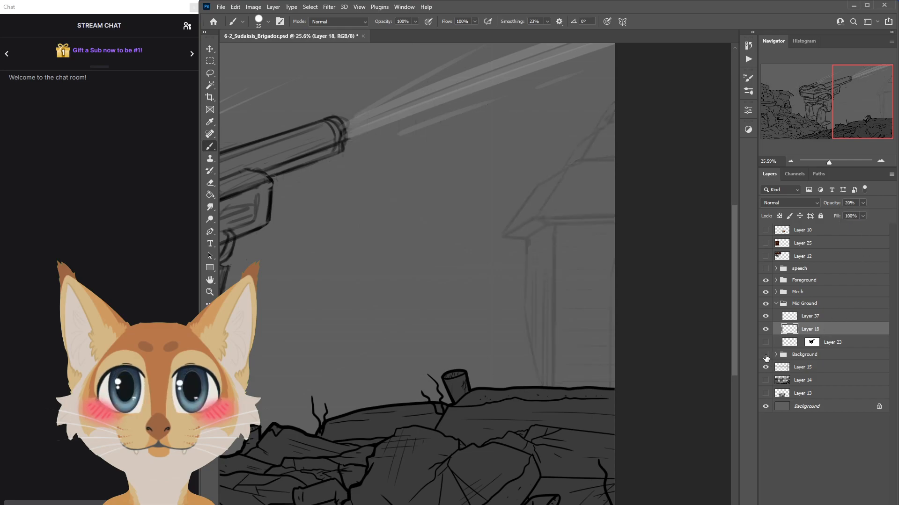
click(817, 317)
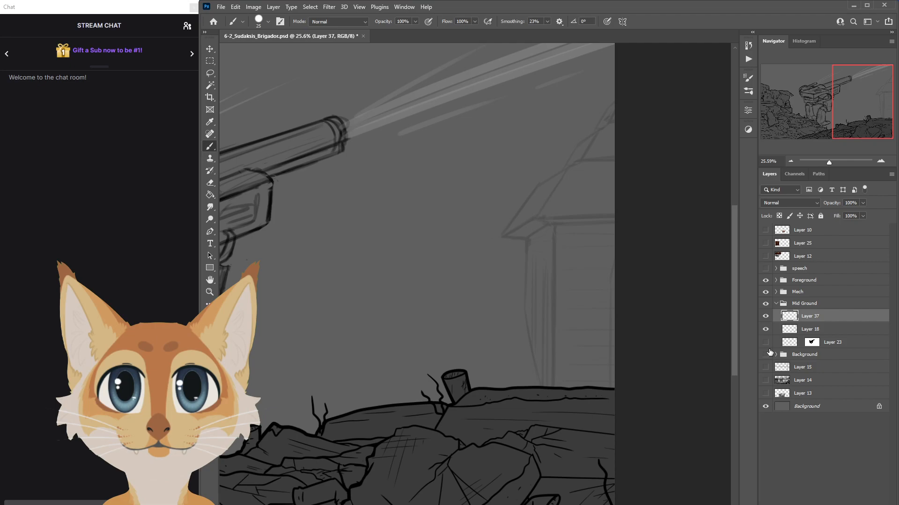
Show the perspective guides on Layer 15 at 10% opacity and make Layer 37 active again.
click(814, 367)
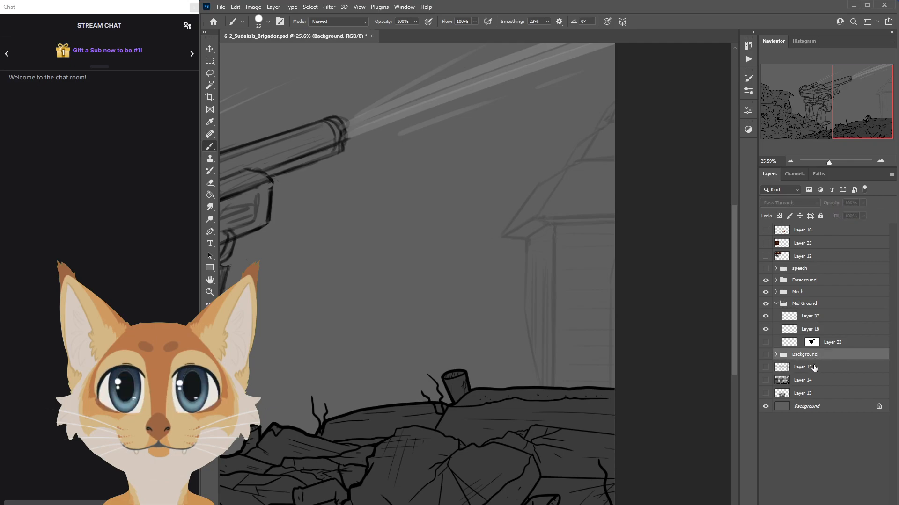
key(ctrl+comma)
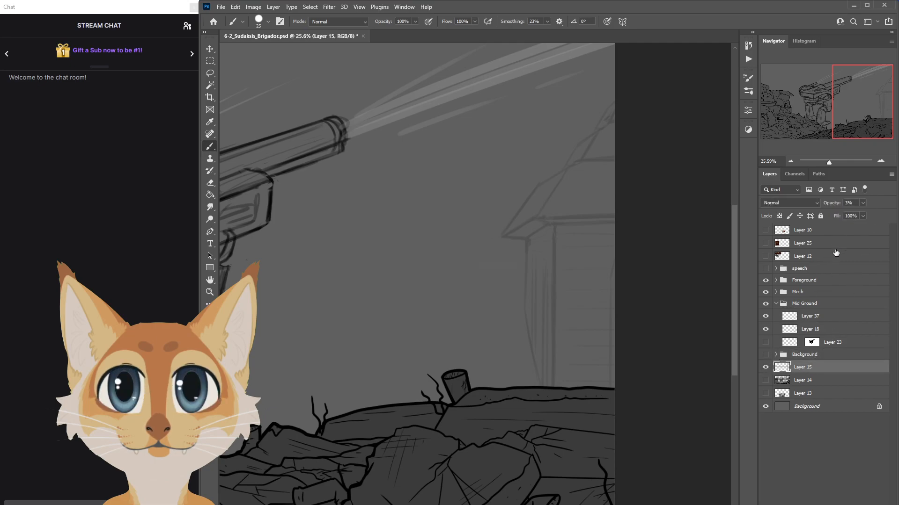
drag(852, 214, 850, 215)
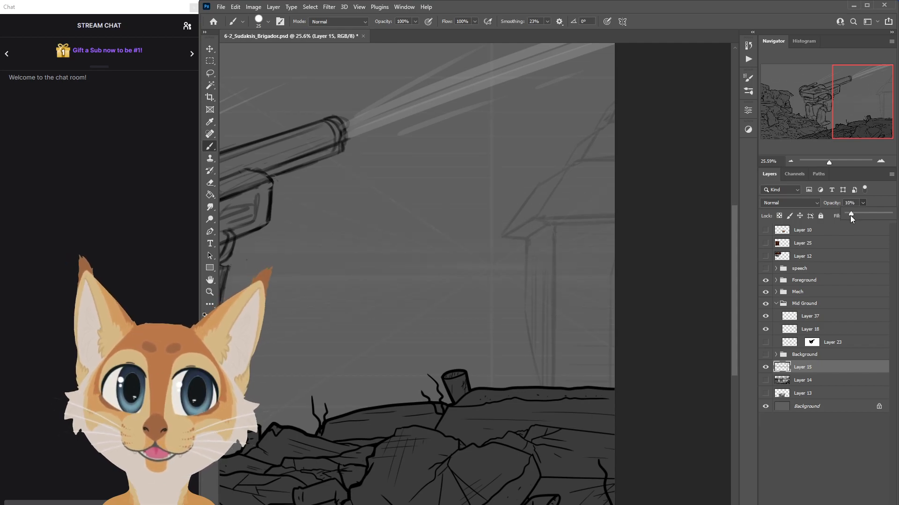
click(810, 317)
Toggle Layer 18 off and on to compare the building sketch with the perspective guides, ending on Layer 37.
click(766, 329)
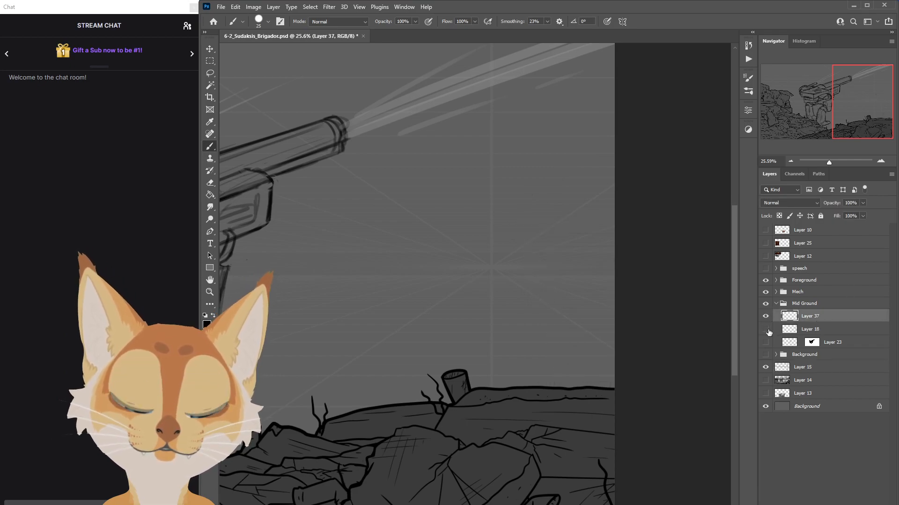
click(810, 329)
click(765, 329)
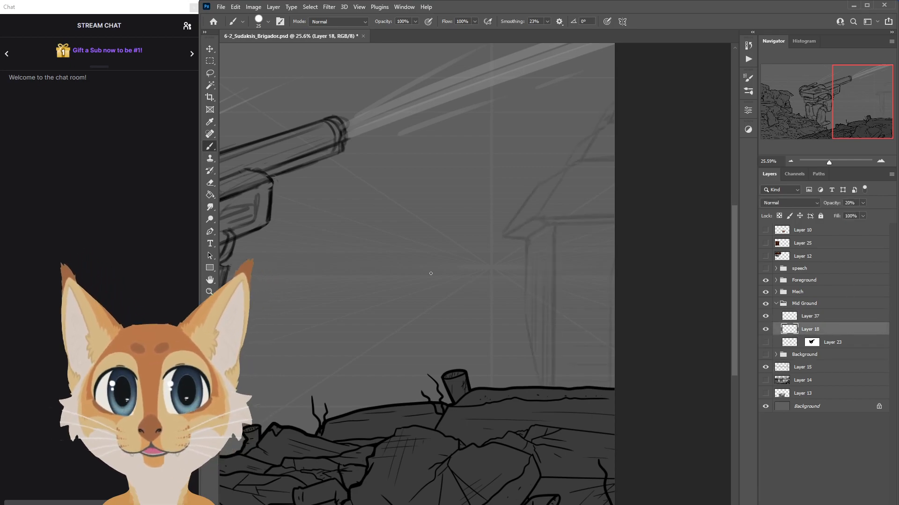
click(764, 330)
click(765, 330)
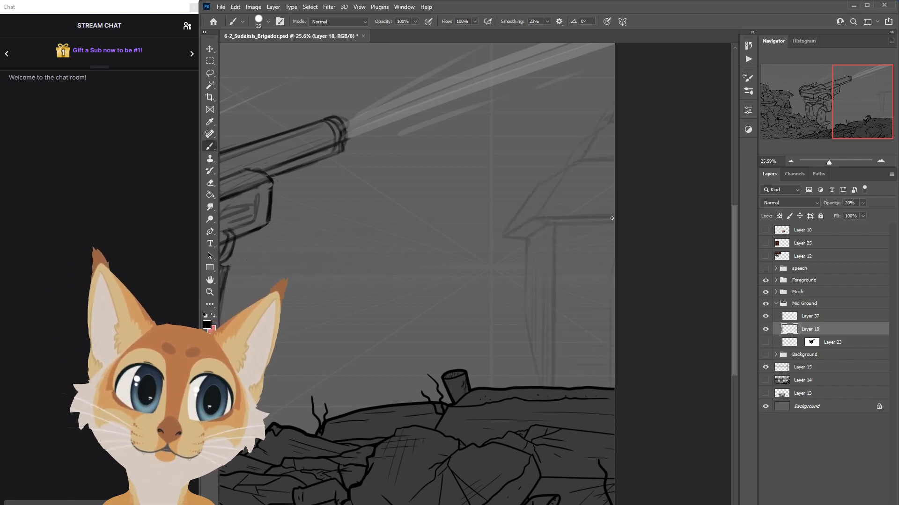
click(807, 317)
Try to ink the horizontal roof edge of the right-hand building in black, reducing the brush size to 20.
drag(535, 217, 651, 218)
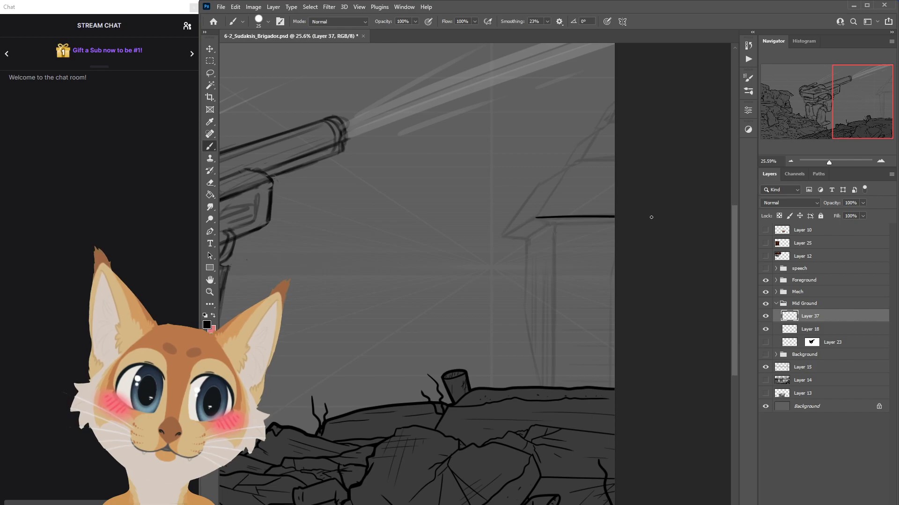
key(ctrl+z)
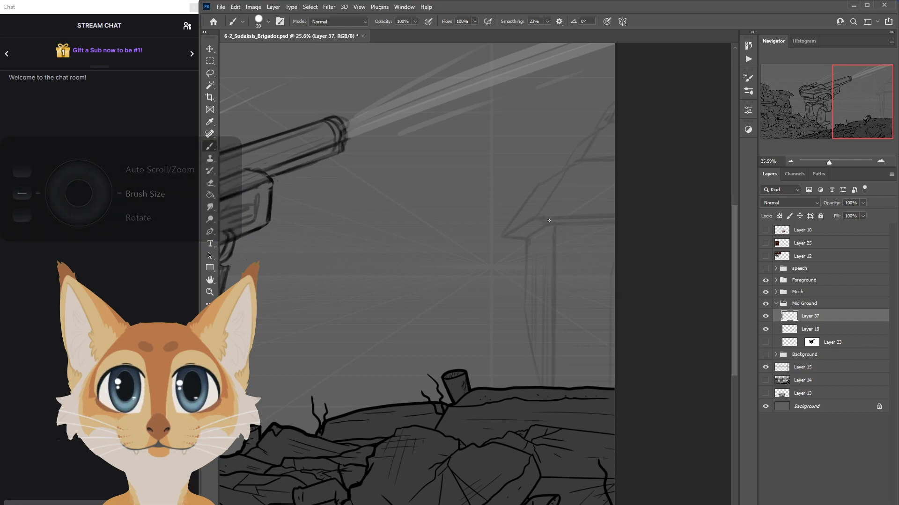
drag(535, 219, 631, 215)
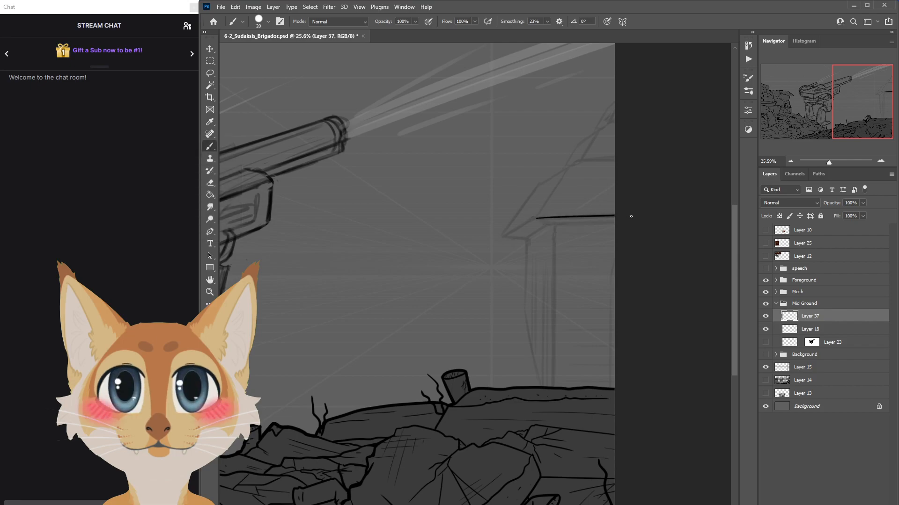
key(ctrl+z)
drag(533, 217, 636, 214)
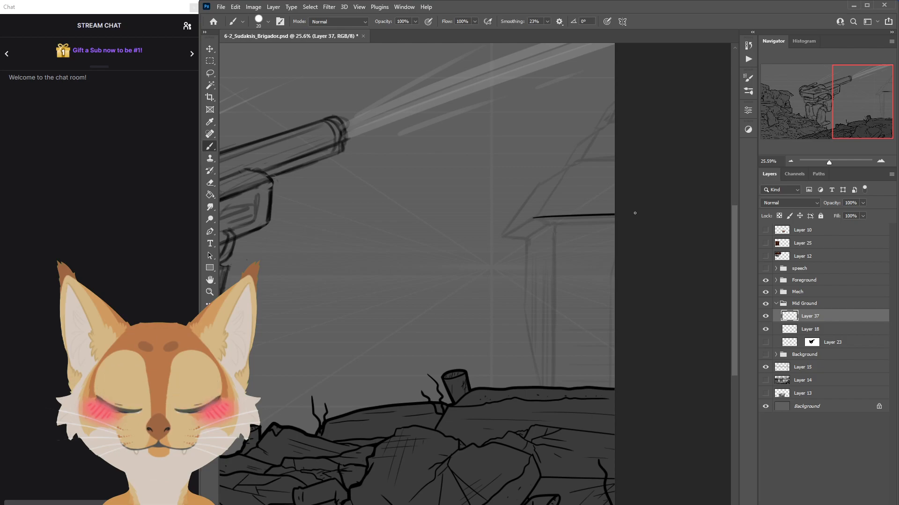
key(ctrl+z)
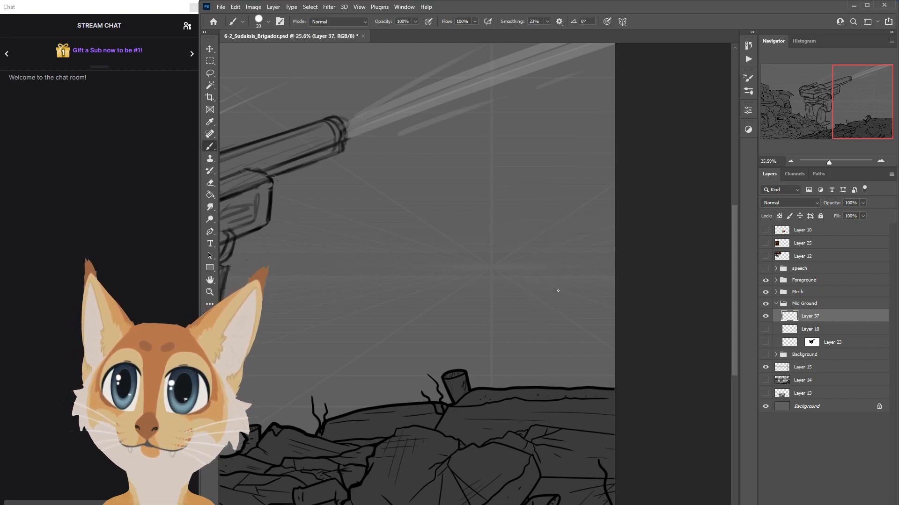
key(ctrl+z)
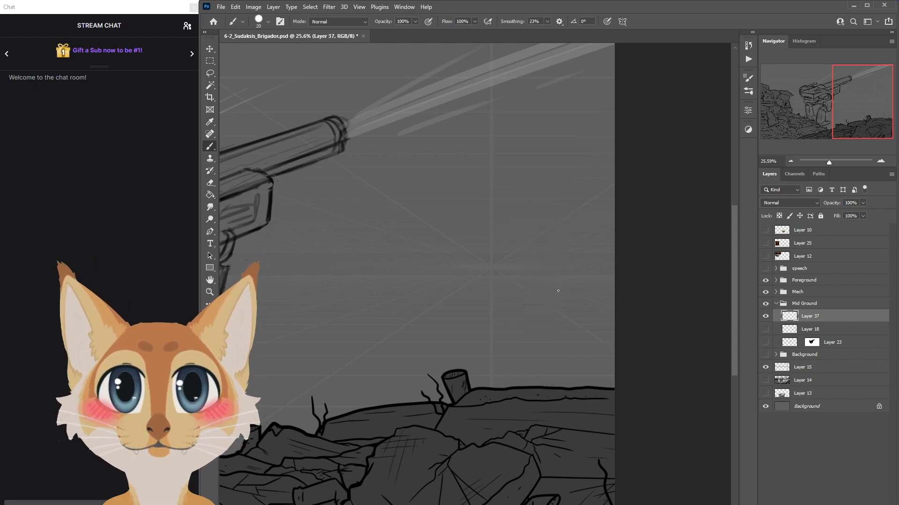
key(ctrl+shift+z)
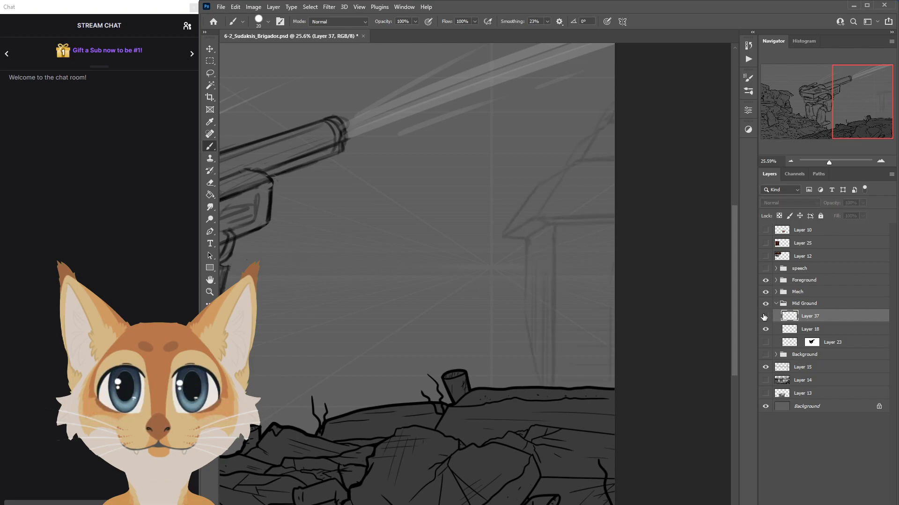
Ink the building's horizontal roof edge out to the canvas border and the short slanted edge descending from its inner end.
drag(552, 218, 599, 217)
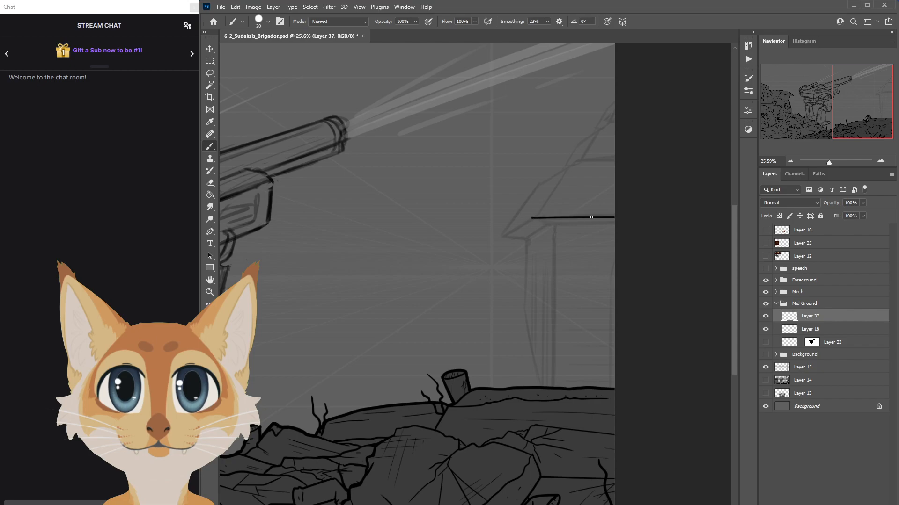
key(ctrl+z)
key(ctrl+z)
drag(532, 219, 502, 237)
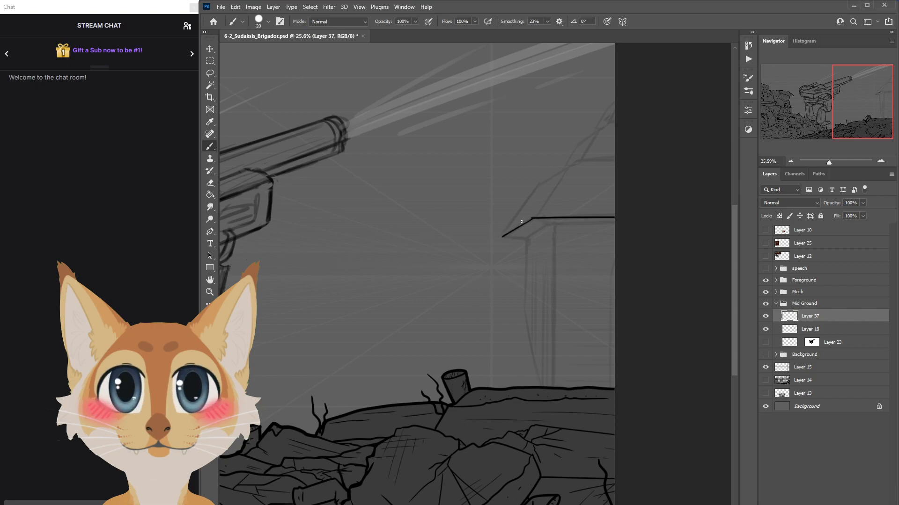
Ink the slanted ridge rising from the eave corner and the horizontal edge from its top out to the canvas border.
drag(575, 161, 533, 217)
key(ctrl+z)
mouse_move(572, 163)
mouse_down()
mouse_move(533, 217)
mouse_move(572, 175)
mouse_move(535, 215)
mouse_up()
key(ctrl+z)
key(ctrl+z)
key(ctrl+z)
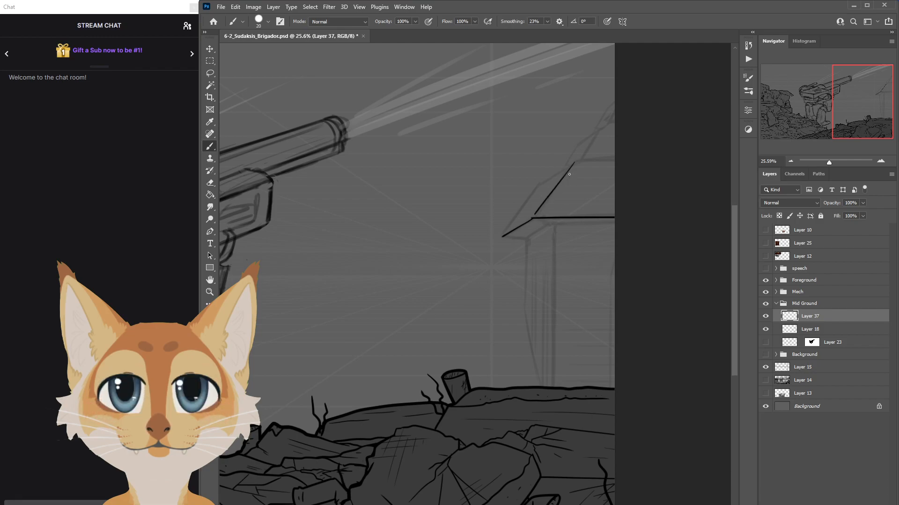
drag(574, 160, 650, 160)
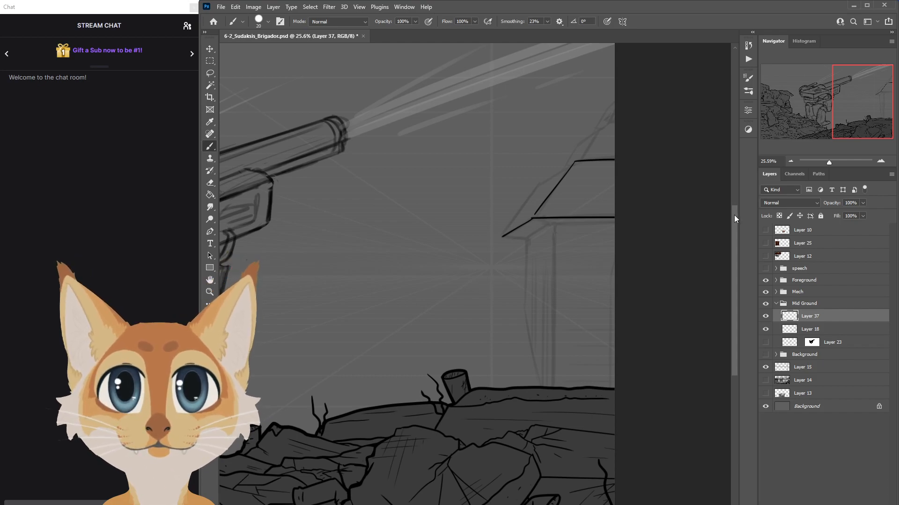
Ink the bent outer edge of the lowest roof tier from its upper corner out and down towards the eave tip.
scroll(734, 214, down, 1)
drag(574, 150, 538, 174)
key(ctrl+z)
mouse_move(575, 150)
mouse_down()
mouse_move(527, 181)
mouse_move(538, 172)
mouse_move(504, 216)
mouse_up()
key(ctrl+z)
drag(537, 175, 504, 221)
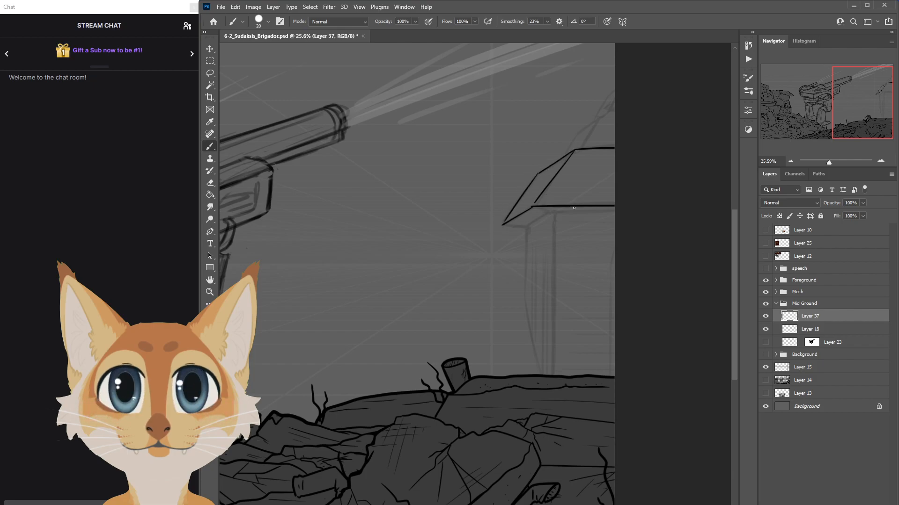
Redraw the long lower segment of the roof's outer edge so it runs from the bend down to the eave tip.
scroll(736, 218, down, 2)
drag(538, 154, 503, 204)
key(ctrl+z)
drag(538, 154, 503, 204)
key(ctrl+z)
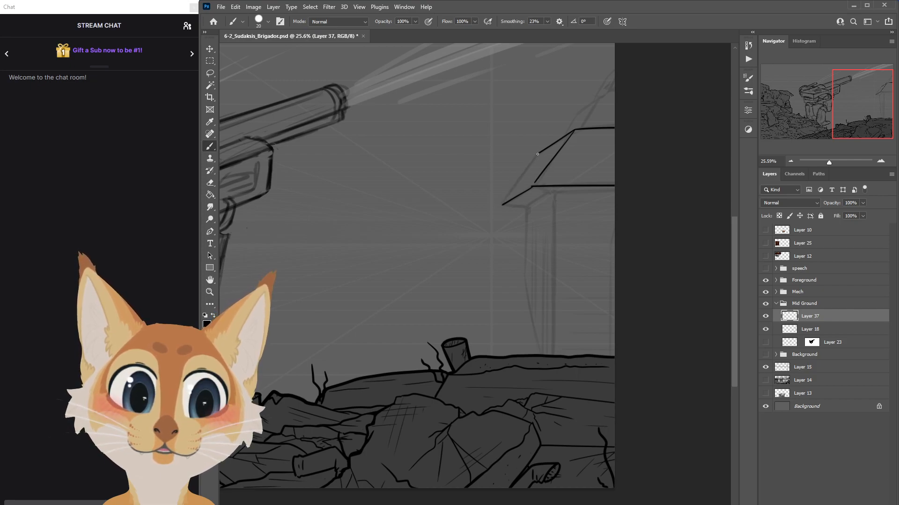
drag(538, 154, 495, 212)
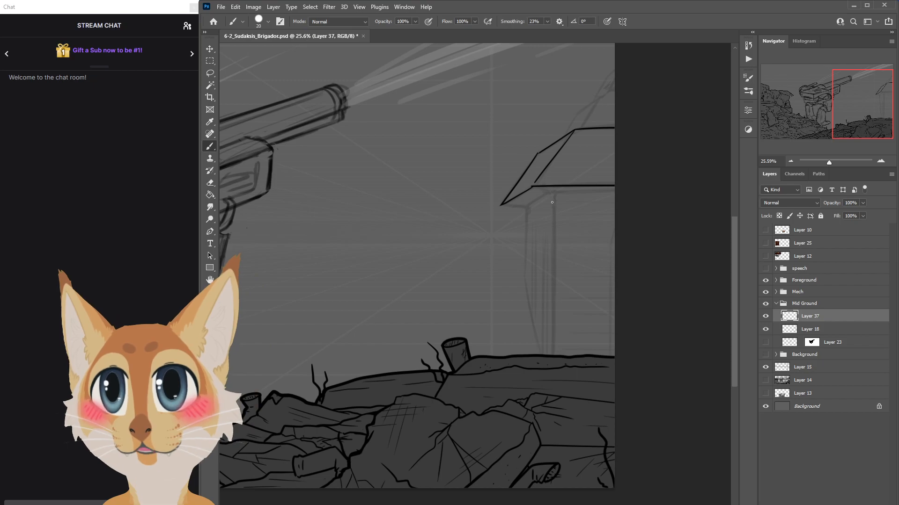
drag(532, 187, 537, 178)
key(ctrl+z)
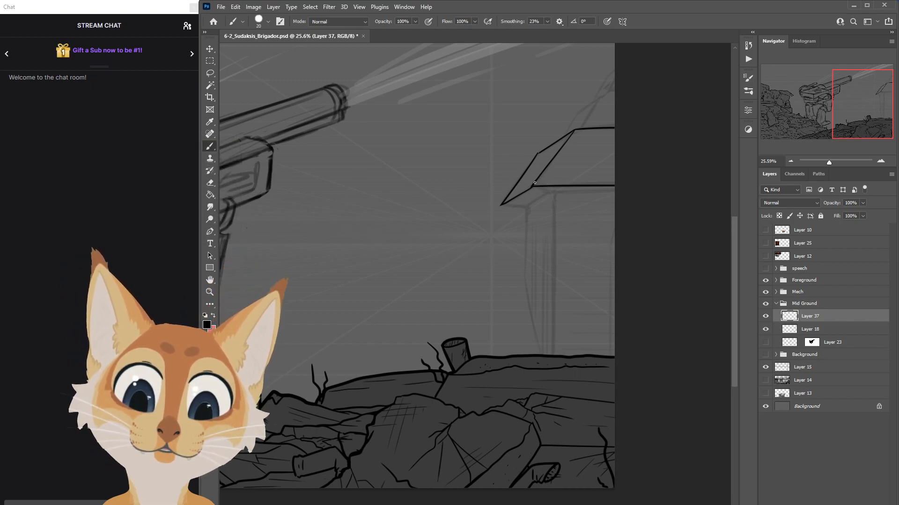
Ink the second roof tier's slanted ridge and the horizontal edge from its top to the canvas border.
drag(737, 240, 729, 201)
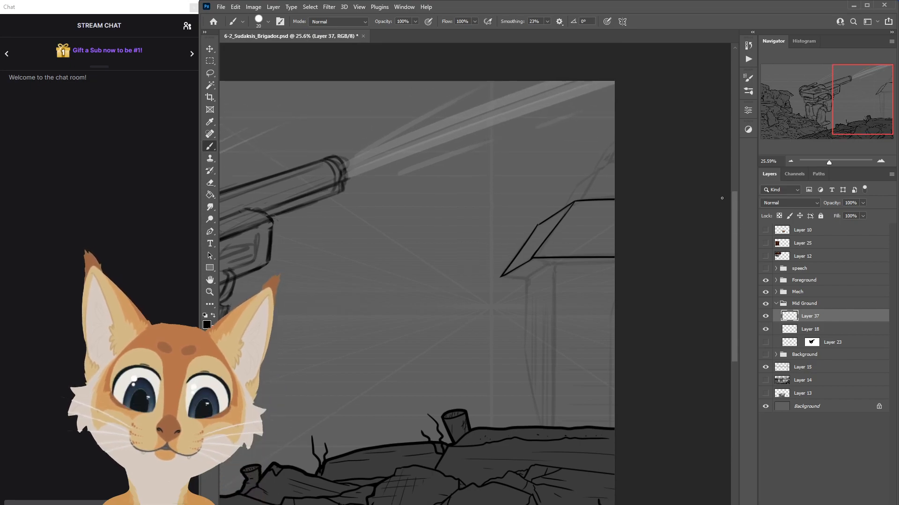
key(ctrl+z)
drag(600, 171, 581, 202)
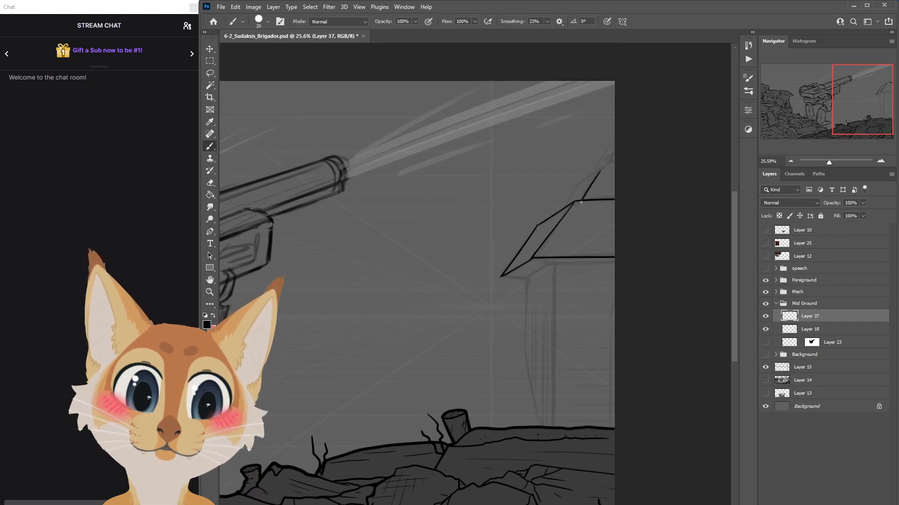
key(ctrl+z)
drag(599, 172, 582, 201)
key(ctrl+z)
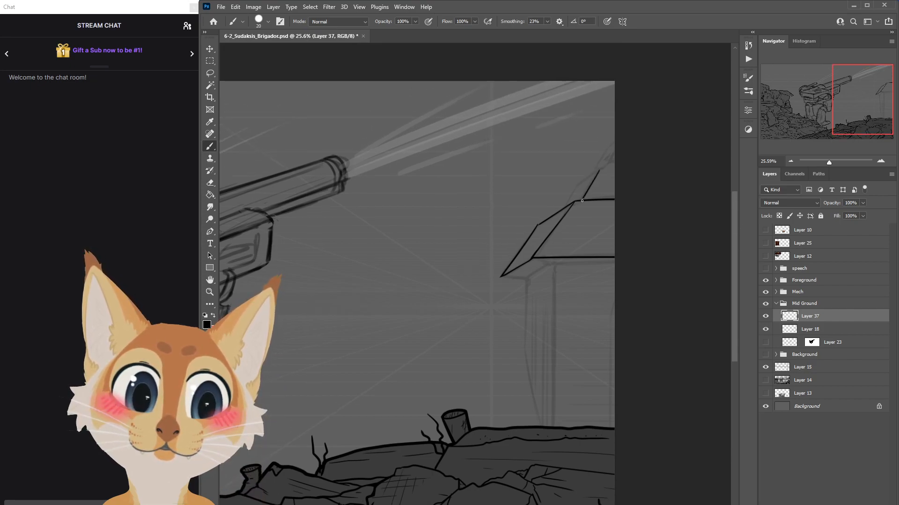
key(ctrl+z)
drag(600, 169, 631, 170)
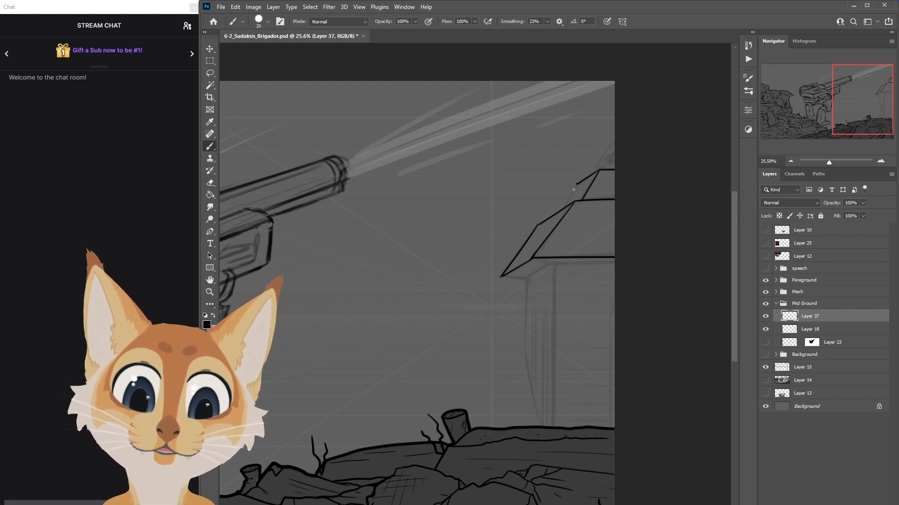
Ink the bent outer edge of the second roof tier and the small top tier cut off by the canvas border.
key(ctrl+z)
drag(577, 184, 568, 199)
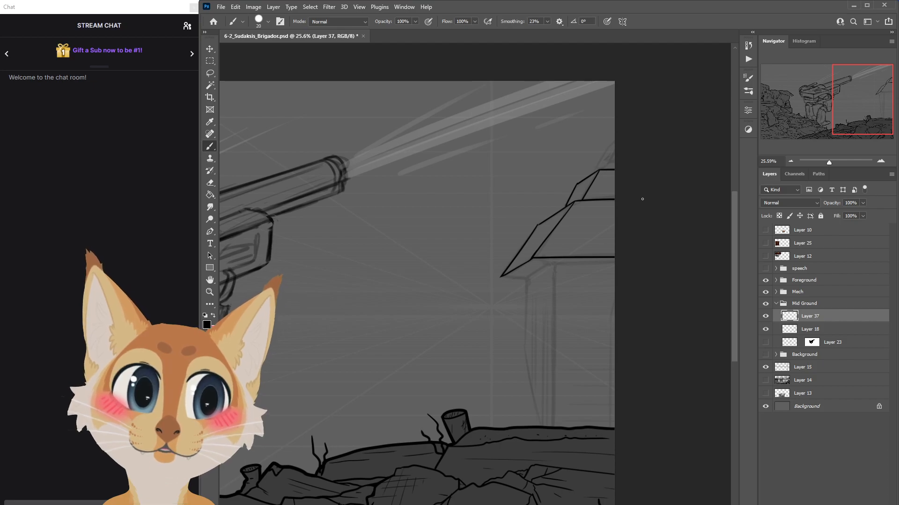
key(])
key(])
key(])
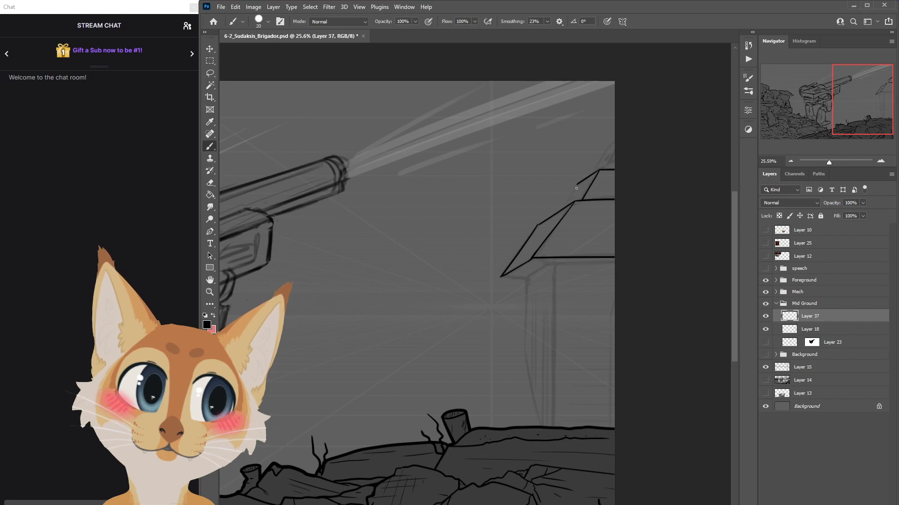
key(ctrl+z)
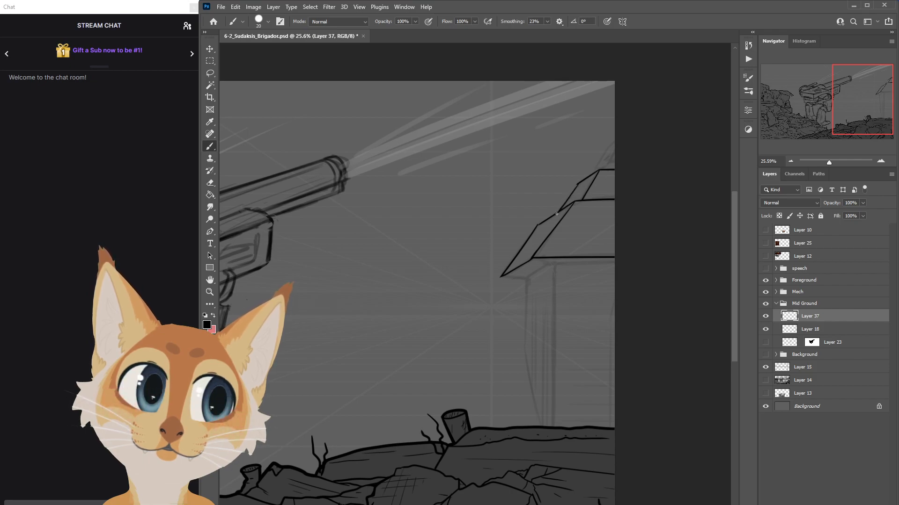
key(ctrl+z)
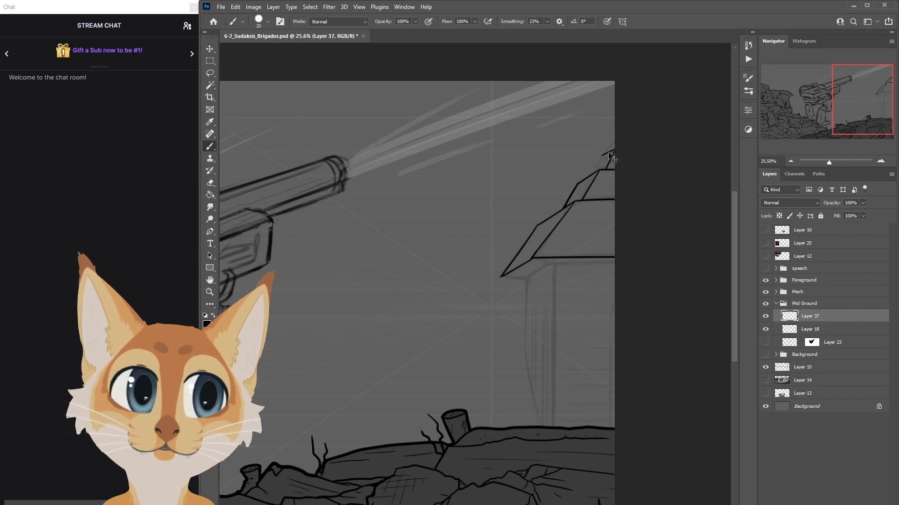
key(ctrl+z)
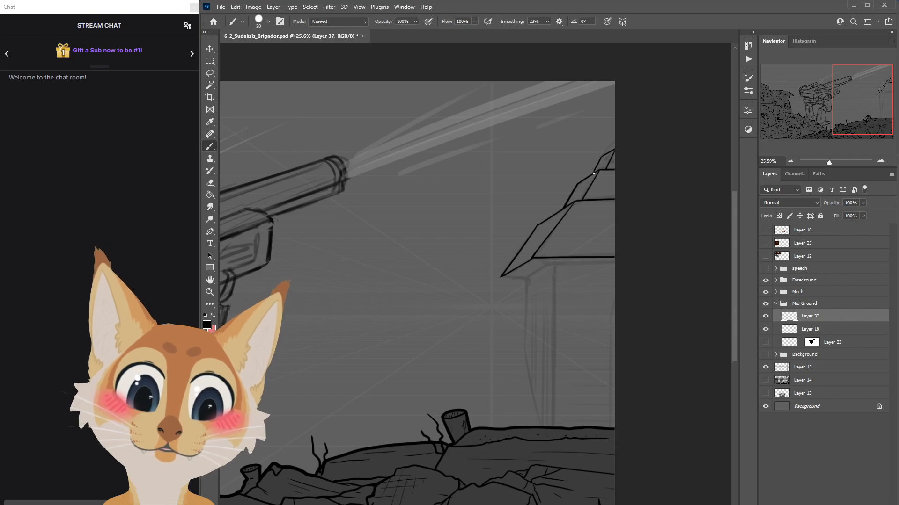
key(ctrl+z)
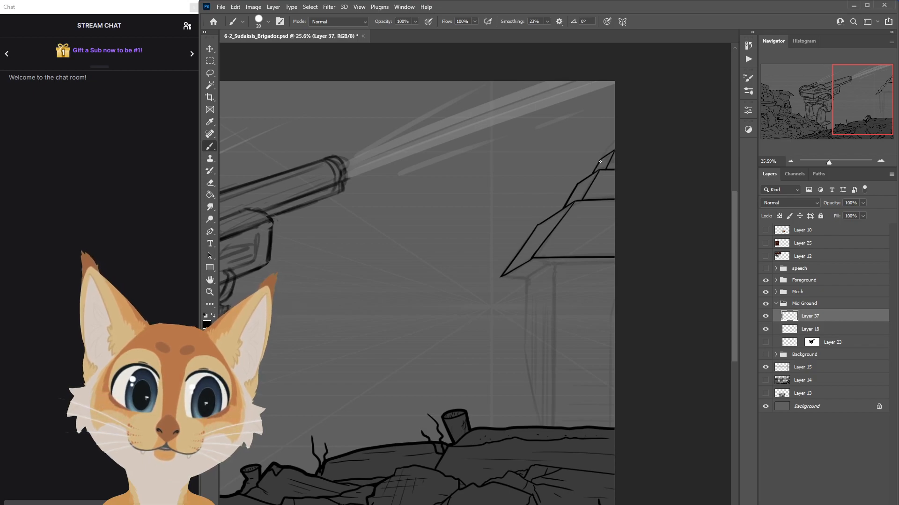
Ink the eave's lower edge and corner line along the base of the roof, and save the document.
drag(733, 246, 732, 281)
drag(545, 173, 634, 172)
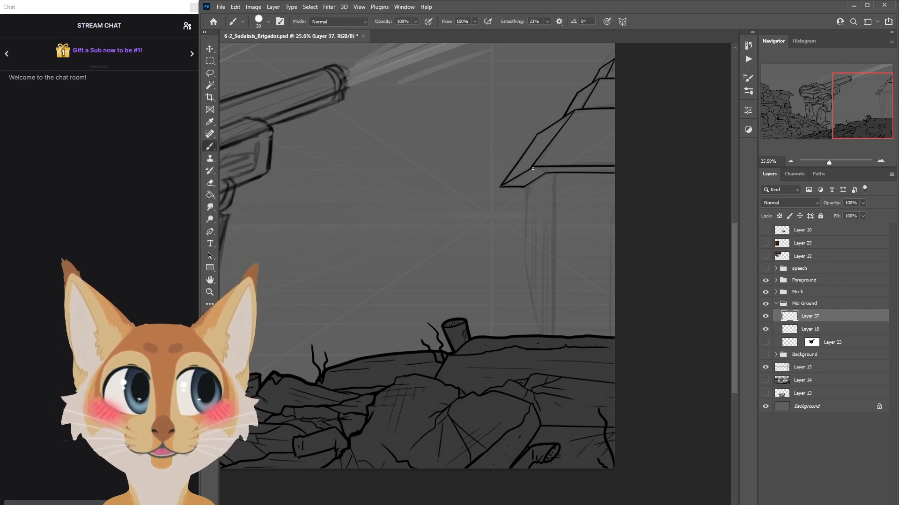
drag(533, 168, 542, 171)
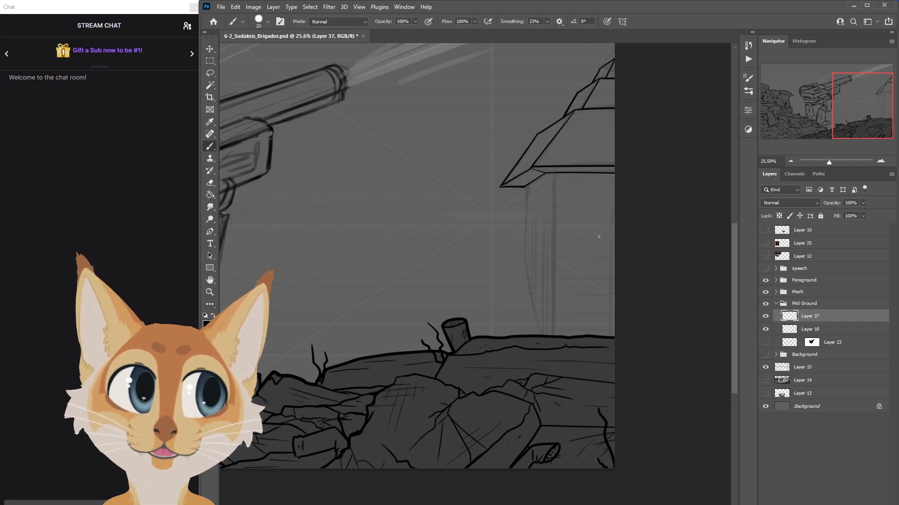
scroll(594, 262, down, 5)
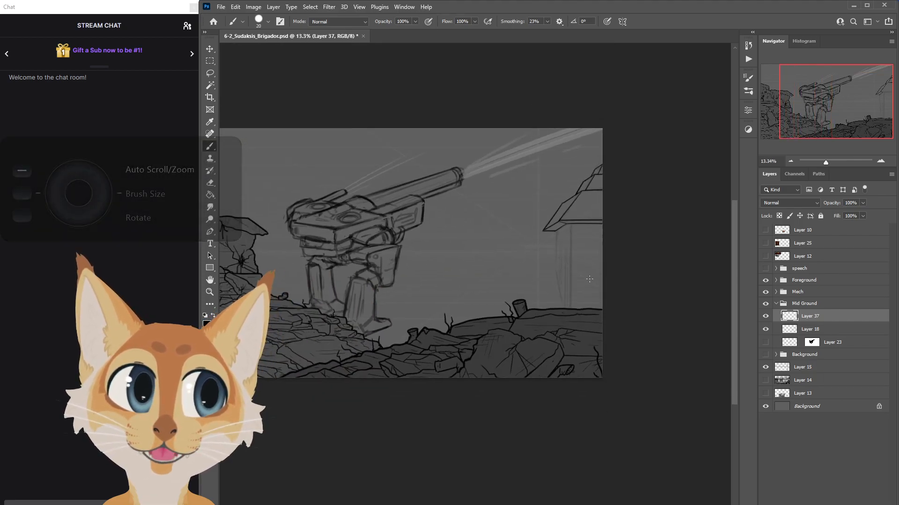
key(ctrl+s)
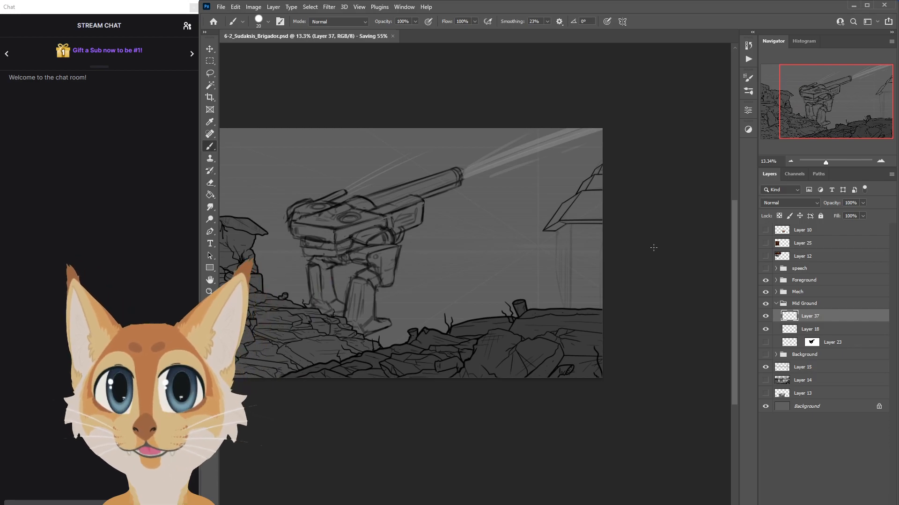
Lasso the overhanging outer end of the lowest roof tier on Layer 37.
scroll(597, 225, up, 3)
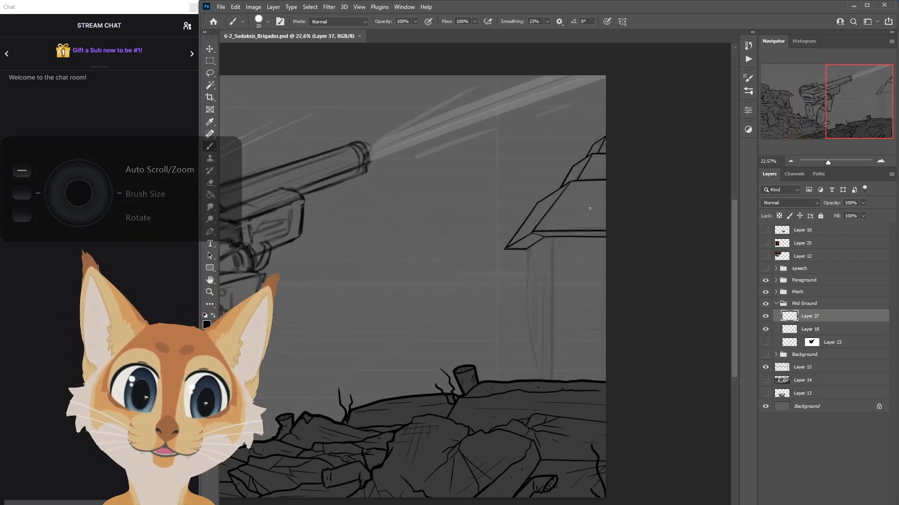
scroll(588, 220, up, 2)
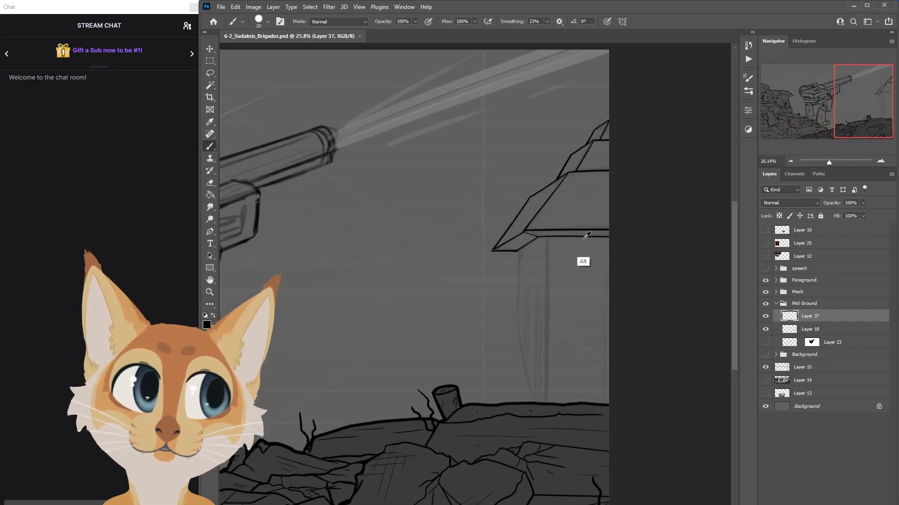
click(210, 61)
click(210, 73)
mouse_move(532, 242)
mouse_down()
mouse_move(537, 237)
mouse_move(524, 234)
mouse_up()
mouse_move(540, 201)
mouse_down()
mouse_move(567, 172)
mouse_move(501, 212)
mouse_move(507, 265)
mouse_up()
right_click(515, 242)
click(569, 335)
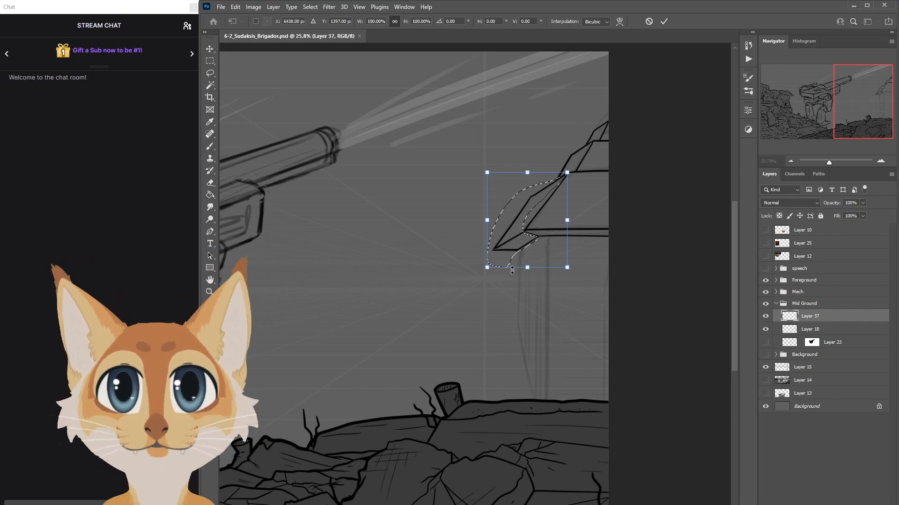
drag(487, 220, 487, 221)
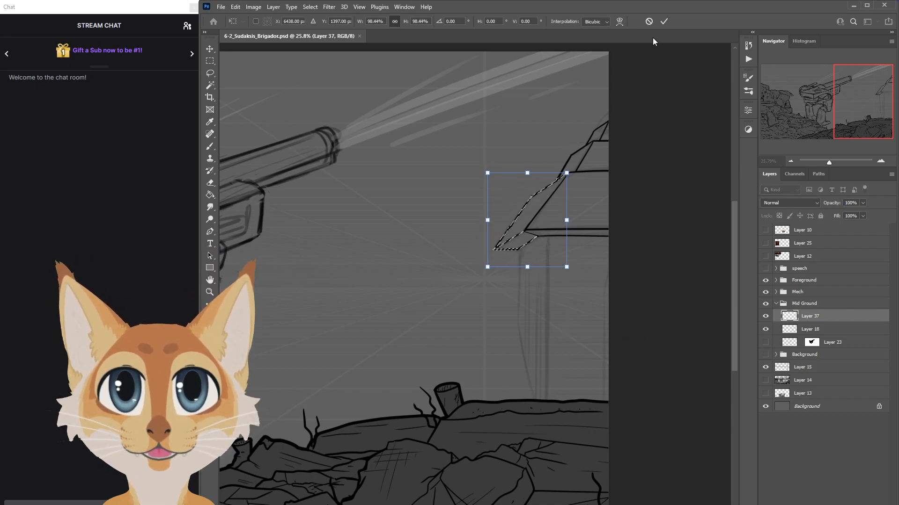
click(648, 21)
Skew the selected roof end vertically by -6.75° at 98.09% width, apply the transform and clear the selection.
right_click(525, 234)
click(565, 325)
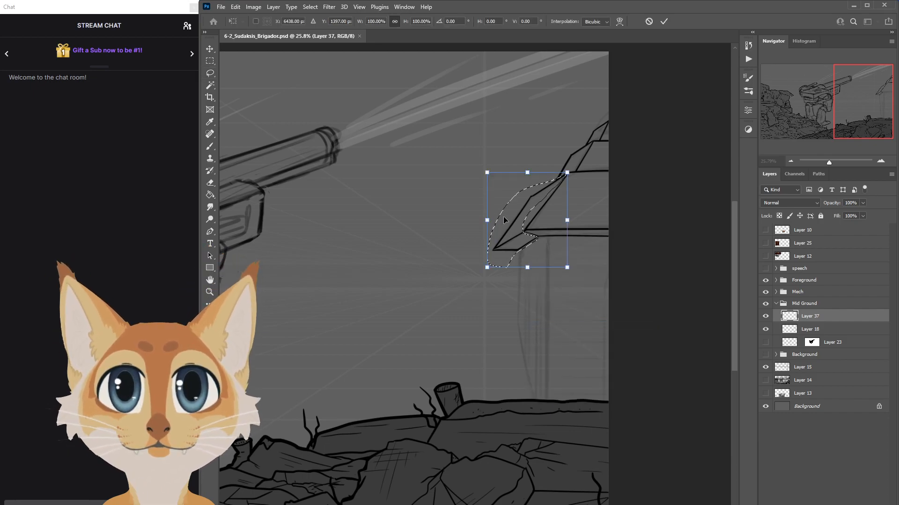
drag(486, 220, 487, 228)
drag(567, 224, 566, 214)
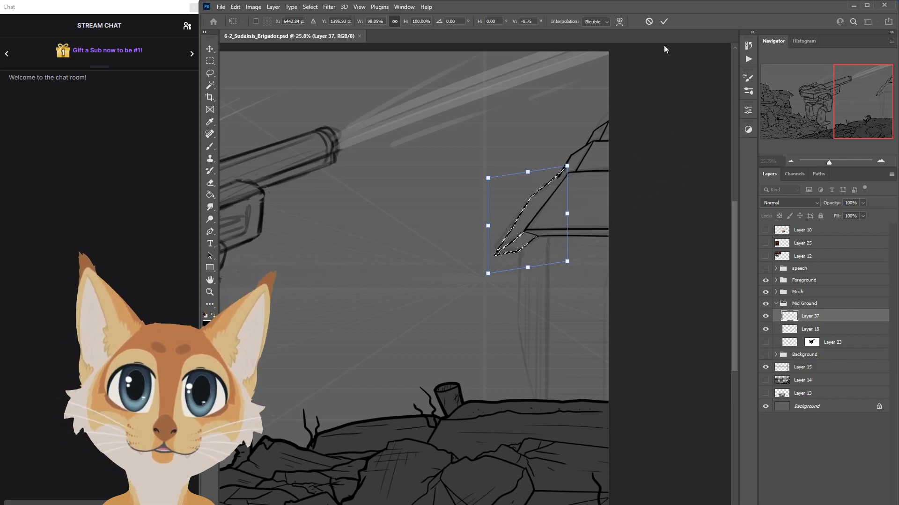
click(663, 21)
click(310, 7)
click(318, 26)
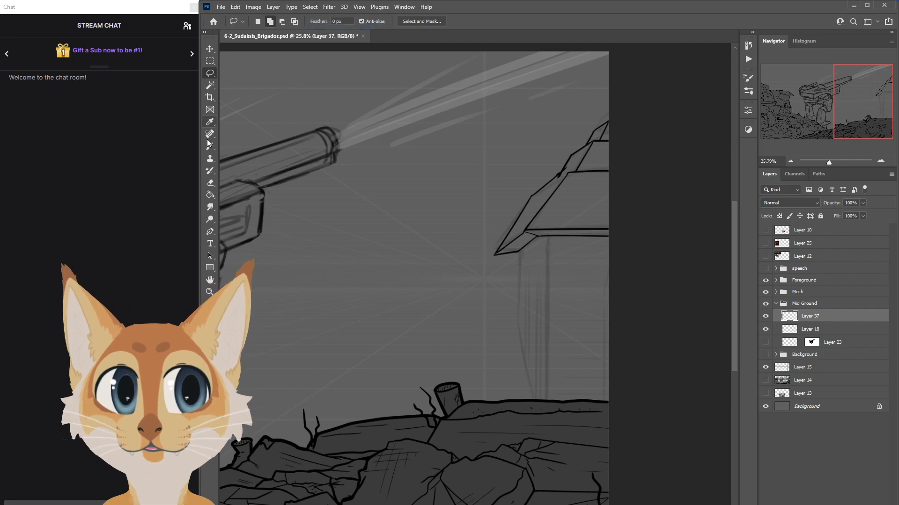
Undo the skew and touch-ups on the roof end back to the active lasso selection.
key(b)
scroll(558, 245, up, 1)
scroll(558, 245, up, 2)
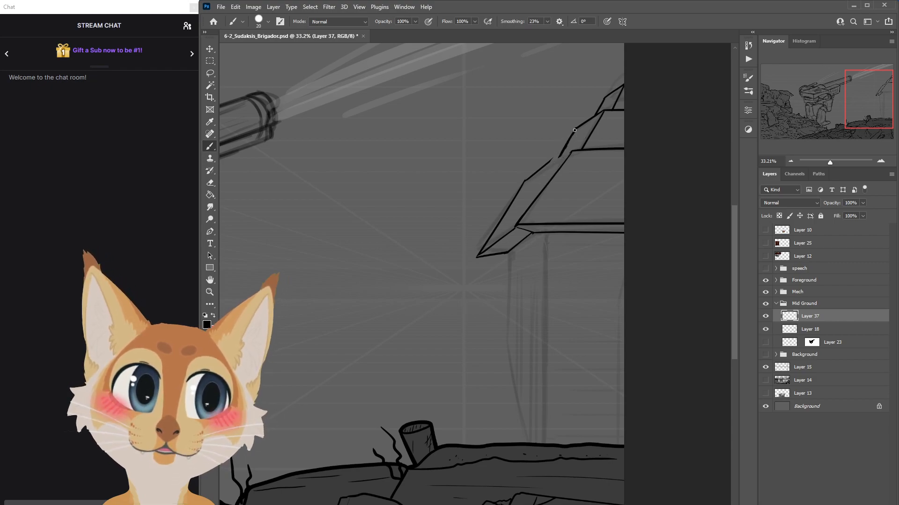
key(ctrl+z)
key(ctrl+z)
key(ctrl+z)
key(ctrl+z)
key(ctrl+z)
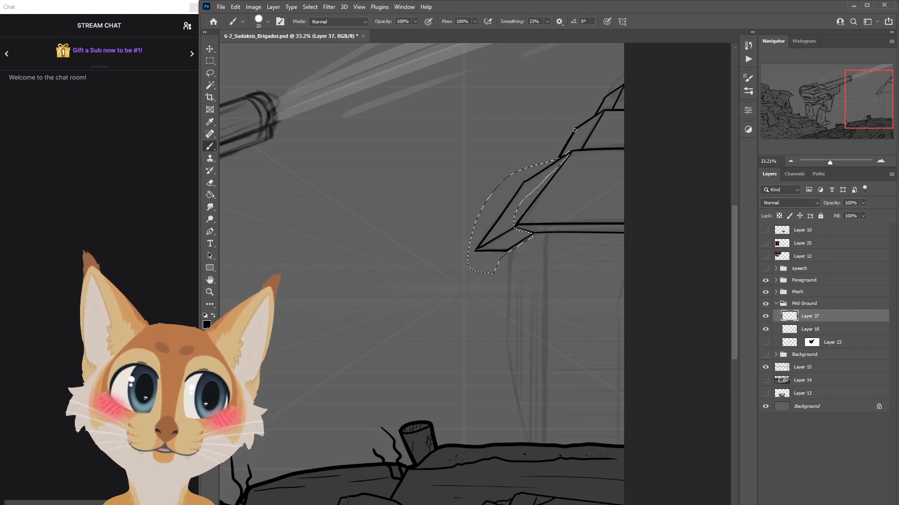
Try to distort the selected roof end by shifting the corners and side of its transform box.
click(310, 7)
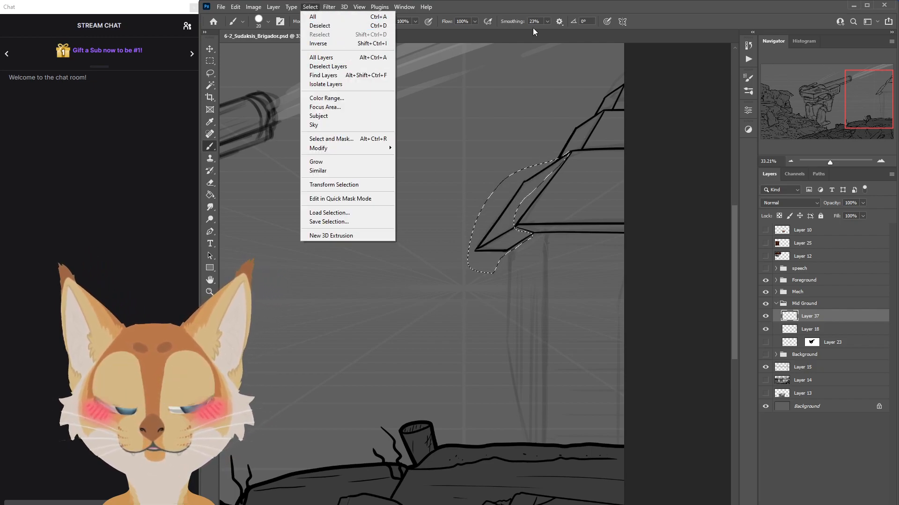
click(660, 22)
click(209, 61)
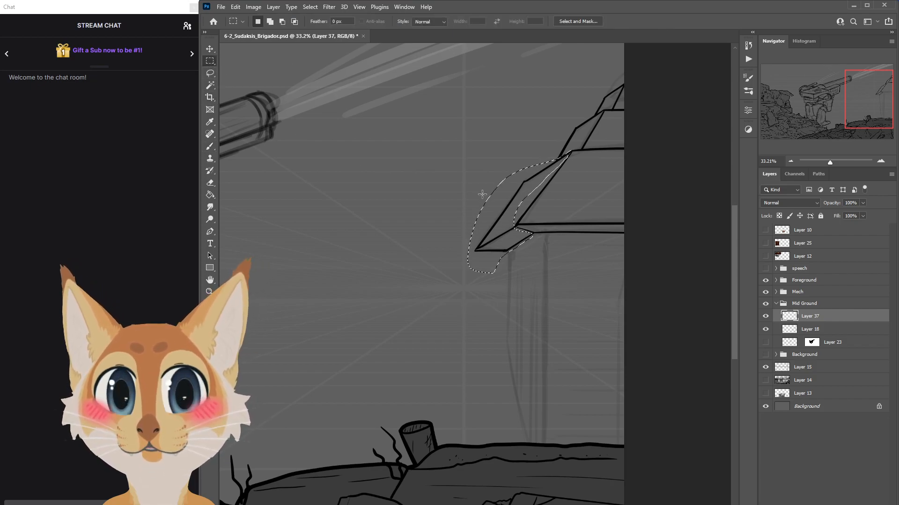
right_click(508, 201)
click(541, 292)
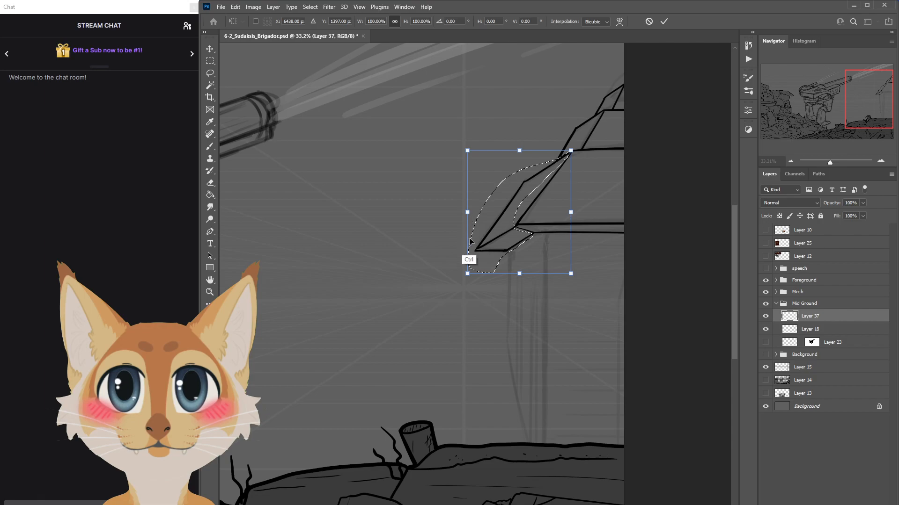
drag(467, 275, 469, 283)
drag(570, 274, 567, 268)
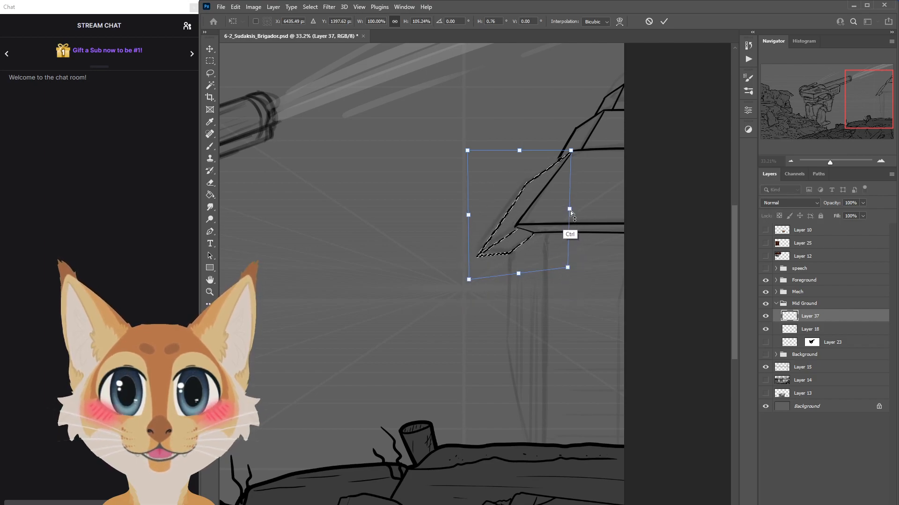
drag(569, 212, 567, 207)
drag(569, 146, 572, 150)
drag(468, 280, 470, 274)
Try to warp the selected roof end by pulling in its upper outer corner, and leave the transform.
click(620, 21)
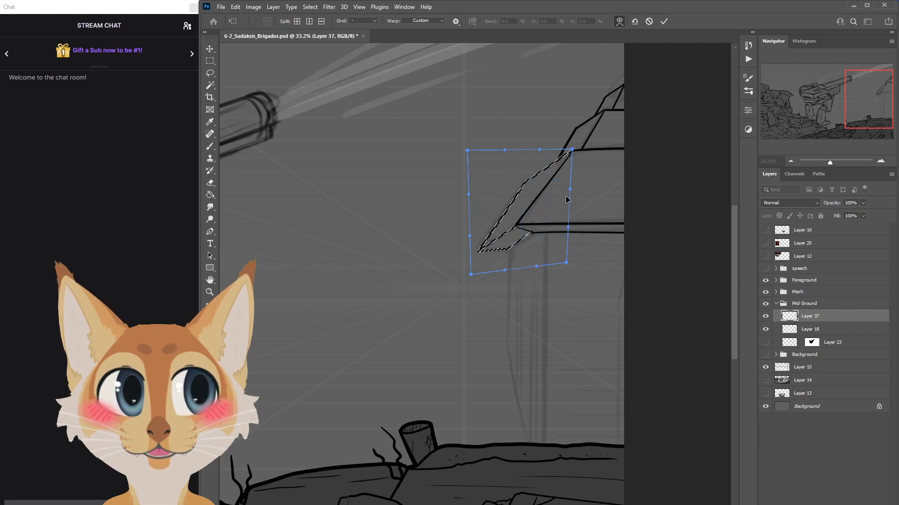
drag(467, 151, 472, 157)
click(664, 22)
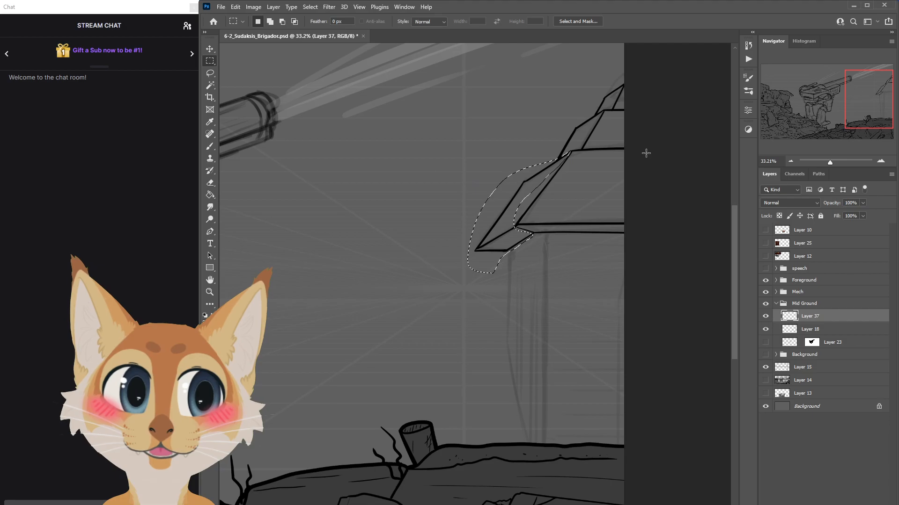
Clear the selection around the roof end and switch back to the Brush tool.
key(ctrl+d)
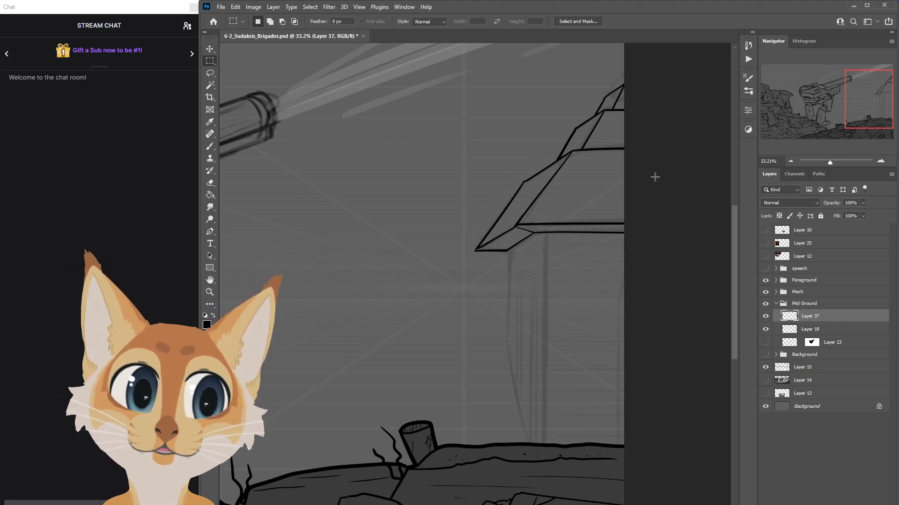
click(209, 146)
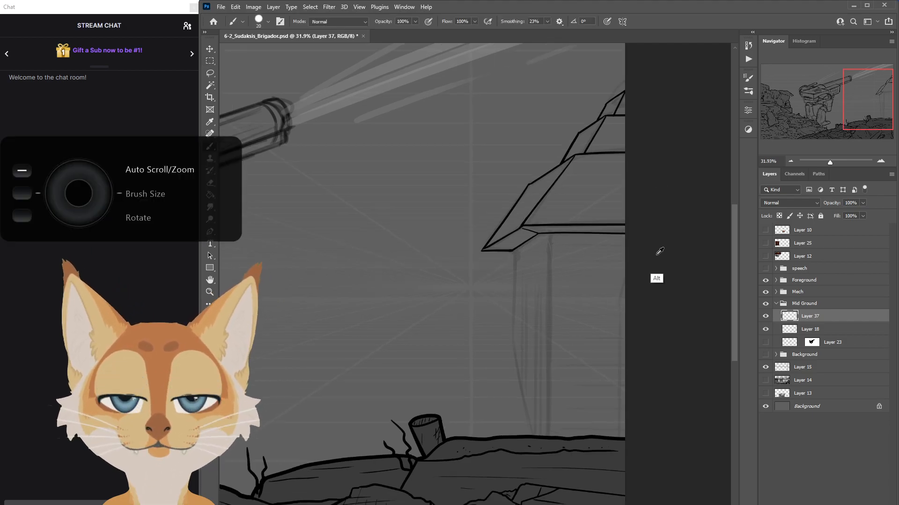
scroll(656, 249, down, 5)
scroll(678, 272, up, 3)
Try to skew the lassoed underside of the roof end vertically by 5.82° at 94.25% width, cancel the transform and clear the selection.
key(l)
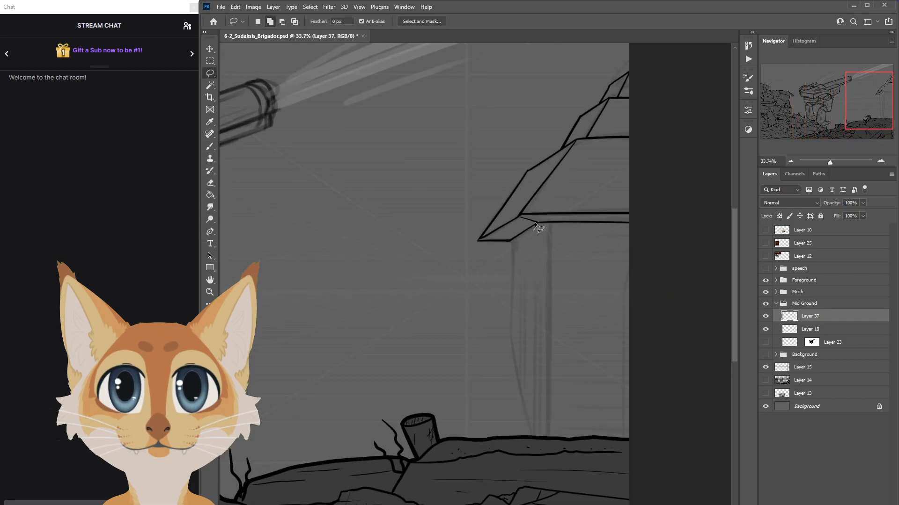
mouse_move(518, 216)
mouse_down()
mouse_move(474, 240)
mouse_move(526, 249)
mouse_move(536, 225)
mouse_up()
right_click(517, 243)
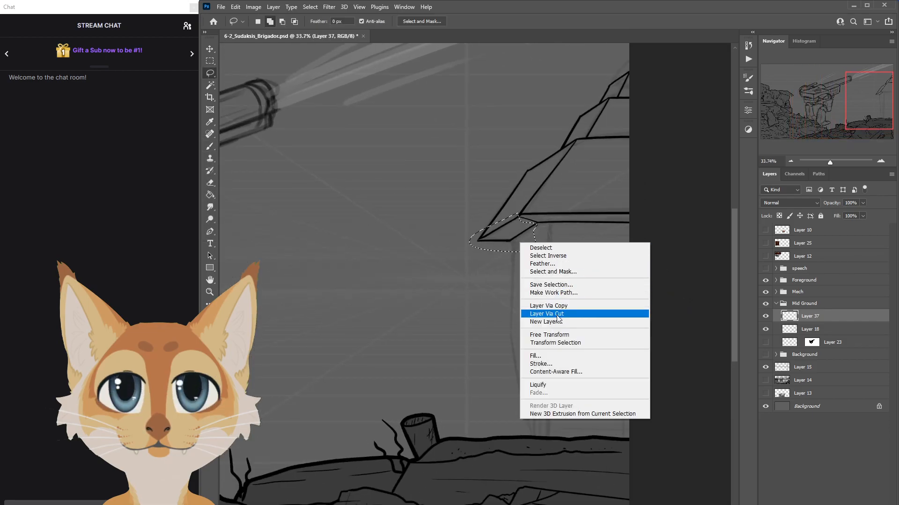
click(546, 334)
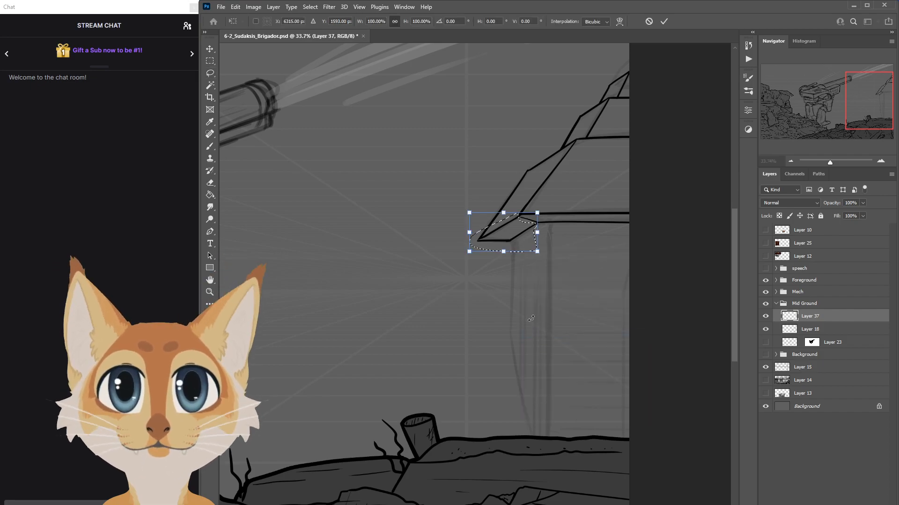
drag(470, 233, 472, 226)
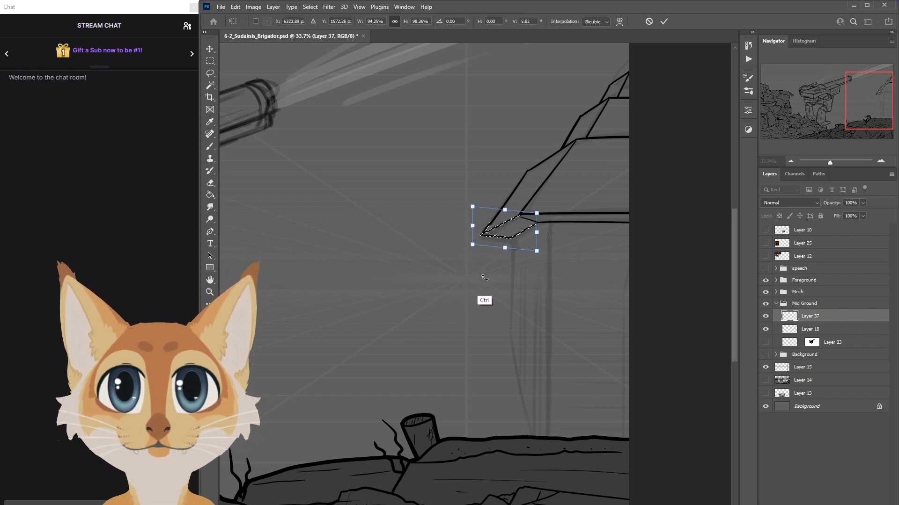
click(648, 21)
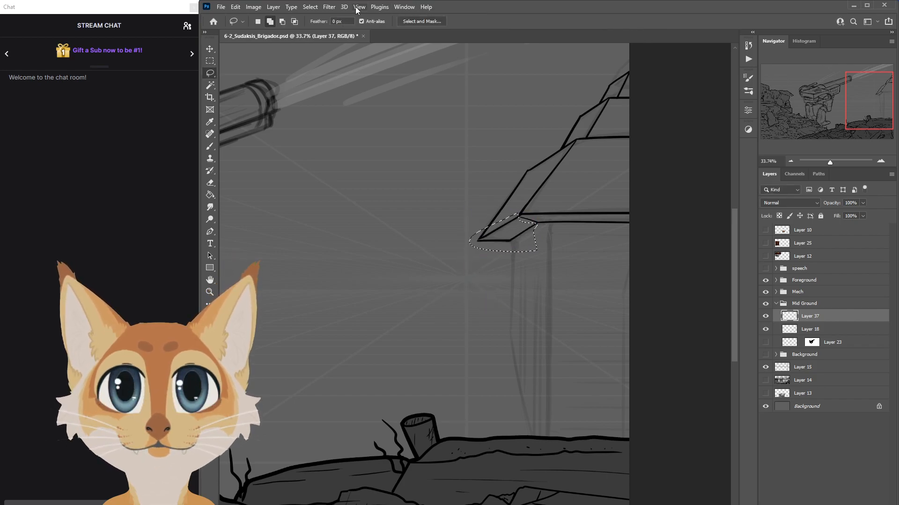
click(292, 7)
mouse_move(311, 8)
click(313, 26)
Ink the side wall's outer edge as a straight vertical line down from the corner of the overhanging eave, redoing rough strokes.
click(210, 147)
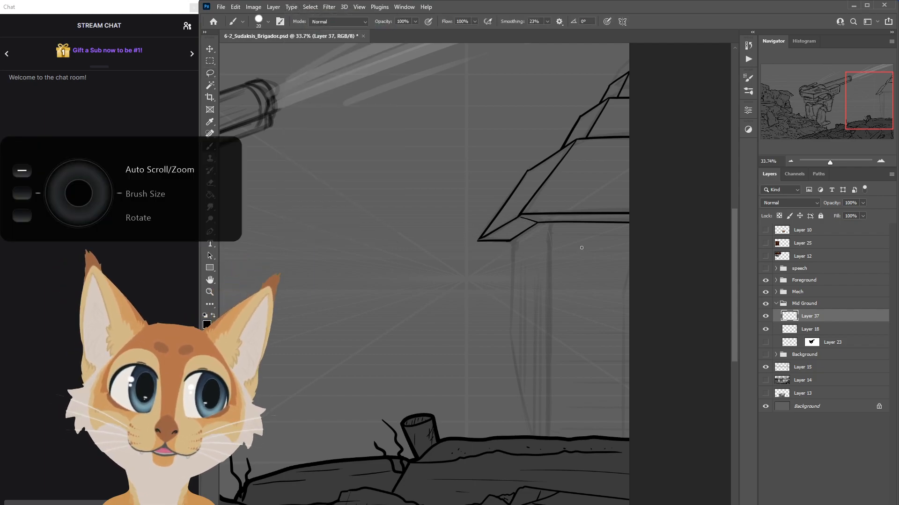
drag(510, 241, 506, 352)
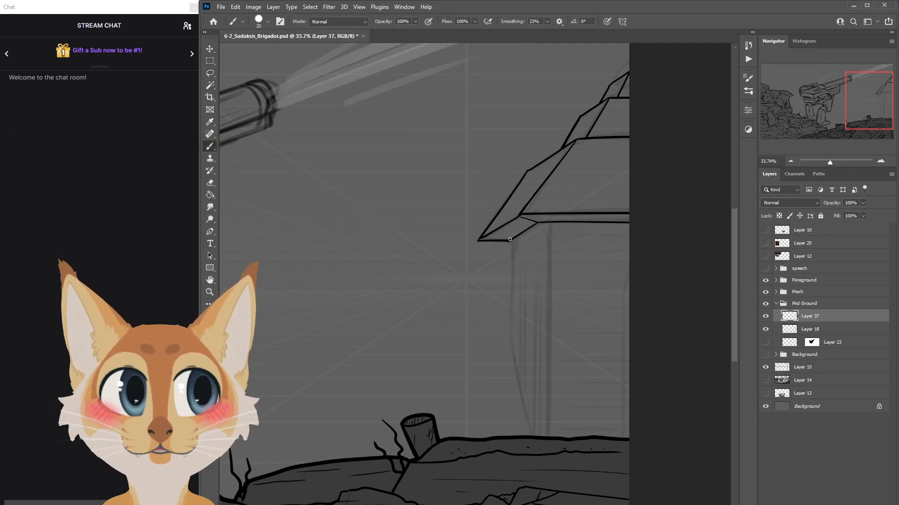
key(ctrl+z)
drag(513, 241, 512, 341)
key(ctrl+z)
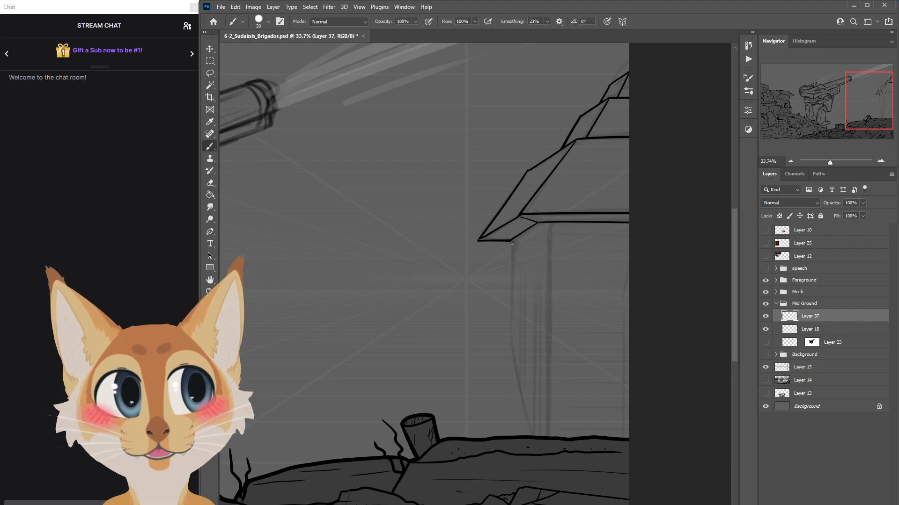
drag(512, 241, 508, 348)
key(ctrl+z)
Ink the wall's slanted lower edge from the end of the vertical outer edge inward to the ground line, redoing misplaced strokes.
mouse_move(510, 241)
mouse_down()
mouse_move(509, 358)
mouse_move(537, 436)
mouse_up()
key(ctrl+z)
drag(512, 339, 538, 435)
key(ctrl+z)
drag(510, 335, 536, 436)
key(ctrl+z)
drag(510, 336, 538, 436)
key(ctrl+z)
drag(510, 338, 549, 436)
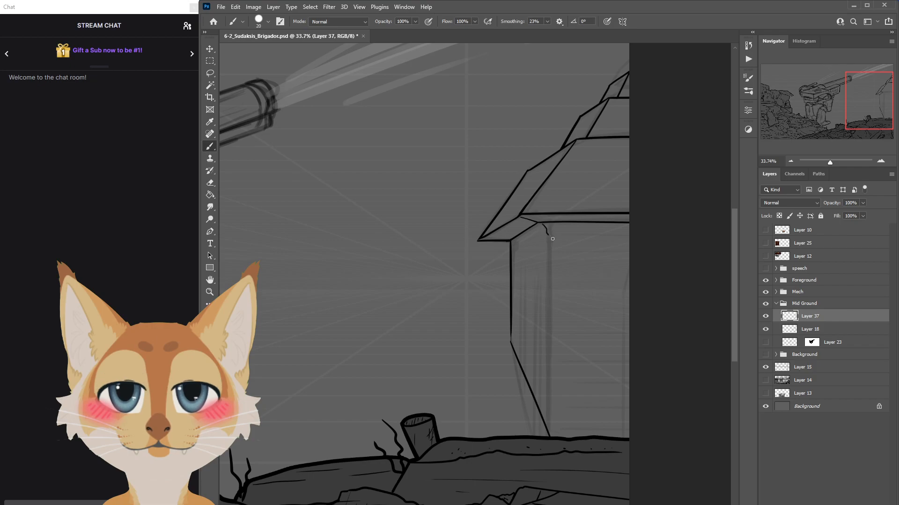
Ink the vertical corner between the side and front walls from the eave to the ground, using a brush size of 15.
drag(548, 238, 549, 375)
key(ctrl+z)
drag(549, 246, 553, 436)
key(ctrl+z)
drag(549, 239, 555, 436)
key(ctrl+z)
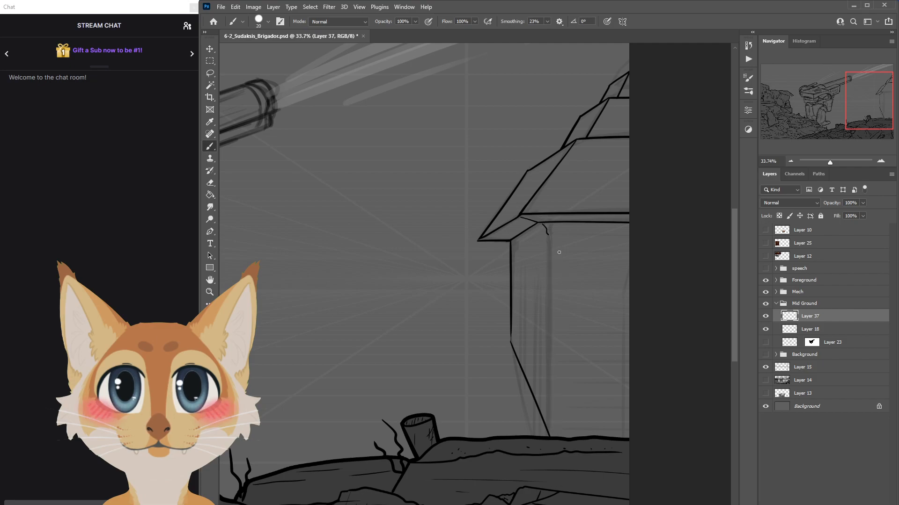
drag(551, 239, 551, 414)
key(ctrl+z)
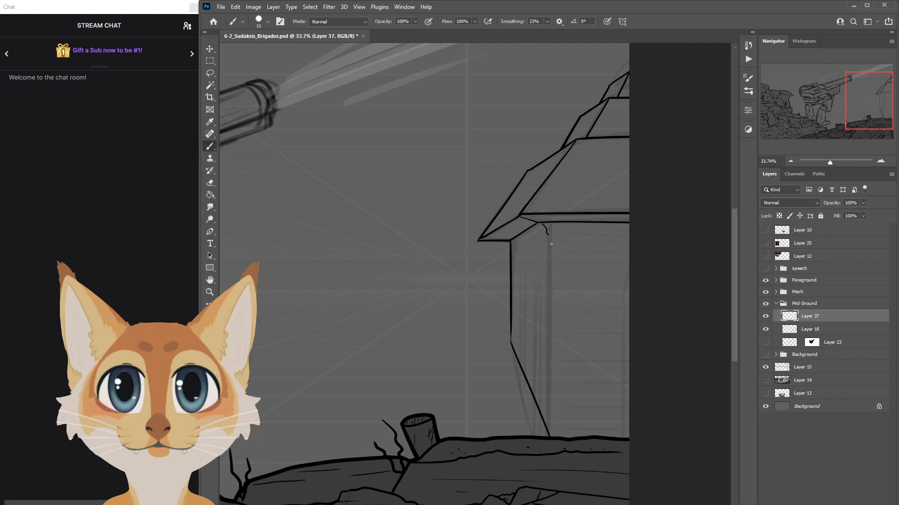
drag(549, 246, 553, 436)
Ink thin trim lines beneath the eave on the front and side walls, and save the file.
mouse_move(558, 236)
mouse_down()
mouse_move(629, 236)
mouse_move(612, 230)
mouse_up()
key(ctrl+z)
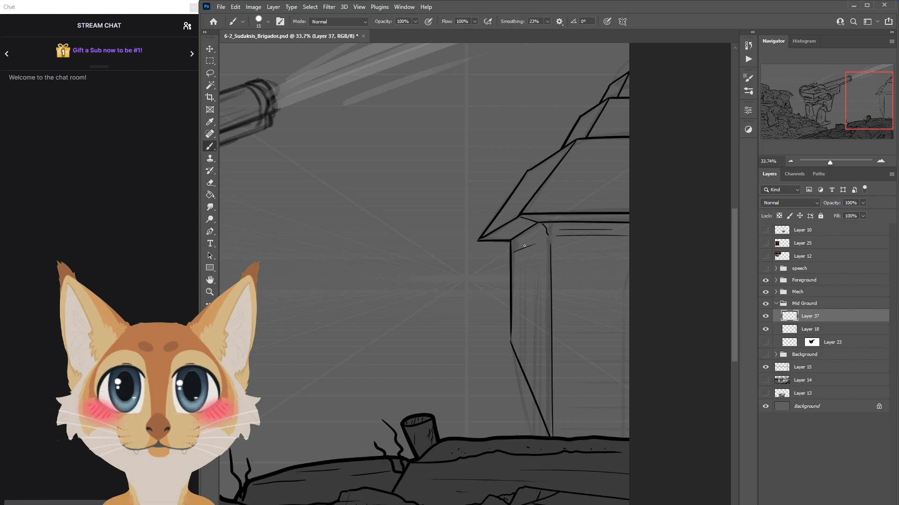
key(ctrl+z)
drag(514, 251, 548, 236)
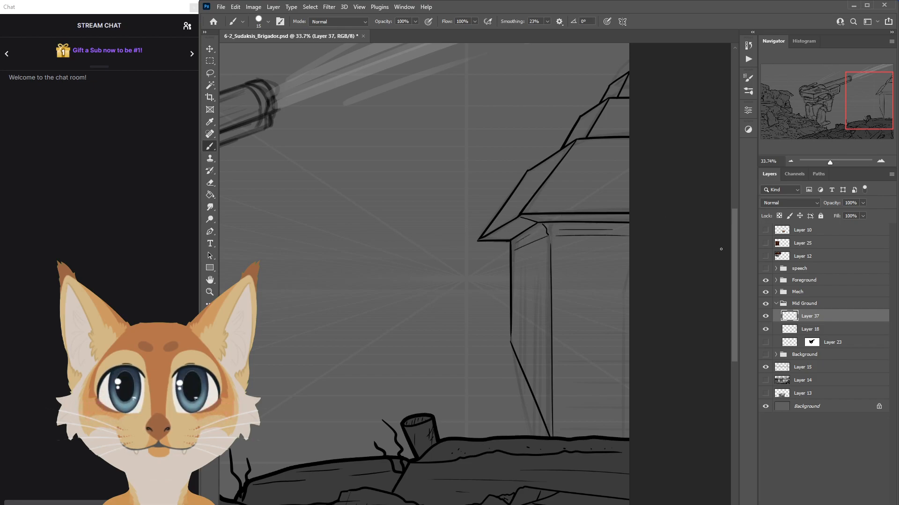
key(ctrl+s)
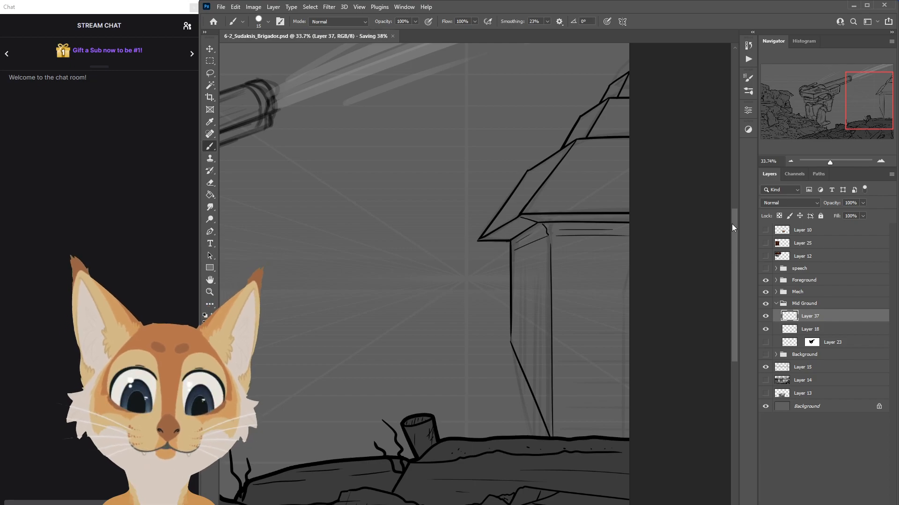
Try to ink a long horizontal line across the front wall just below the trim.
scroll(735, 234, down, 3)
drag(736, 234, 740, 241)
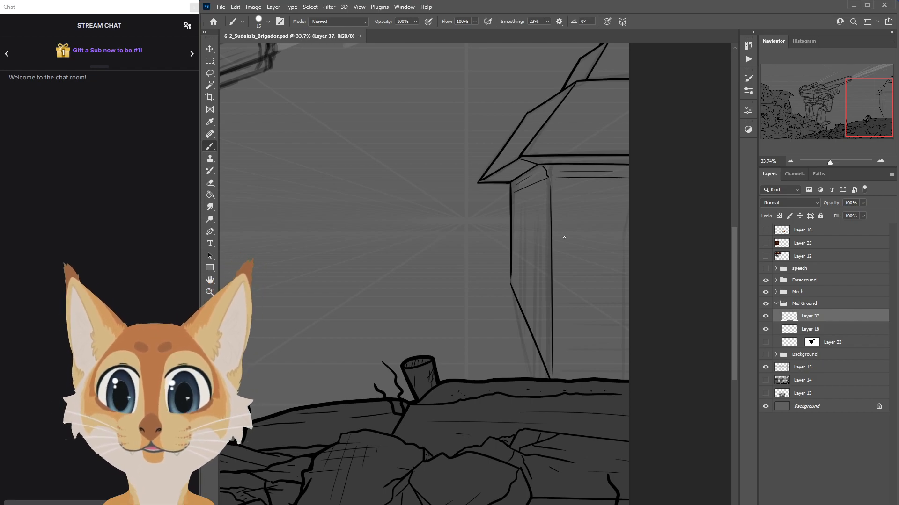
drag(735, 240, 738, 249)
drag(563, 171, 664, 170)
key(ctrl+z)
drag(569, 171, 660, 170)
key(ctrl+z)
drag(567, 171, 655, 170)
key(ctrl+z)
Try to ink a vertical line down the front wall near the corner, and undo the horizontal line below the trim.
drag(576, 193, 567, 351)
key(ctrl+z)
drag(576, 177, 577, 323)
key(ctrl+z)
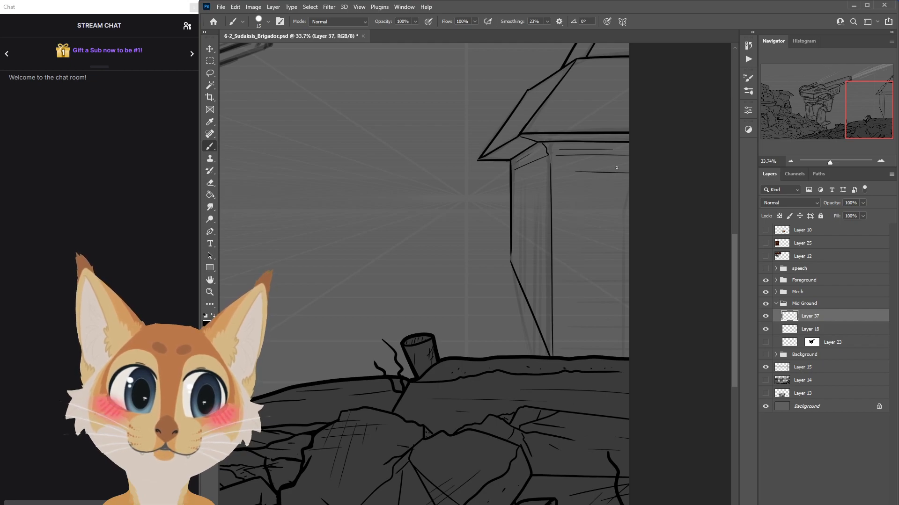
key(ctrl+z)
Ink a narrow pointed post down the front wall with two parallel vertical lines, and start a matching post at the canvas edge.
drag(594, 158, 593, 323)
key(ctrl+z)
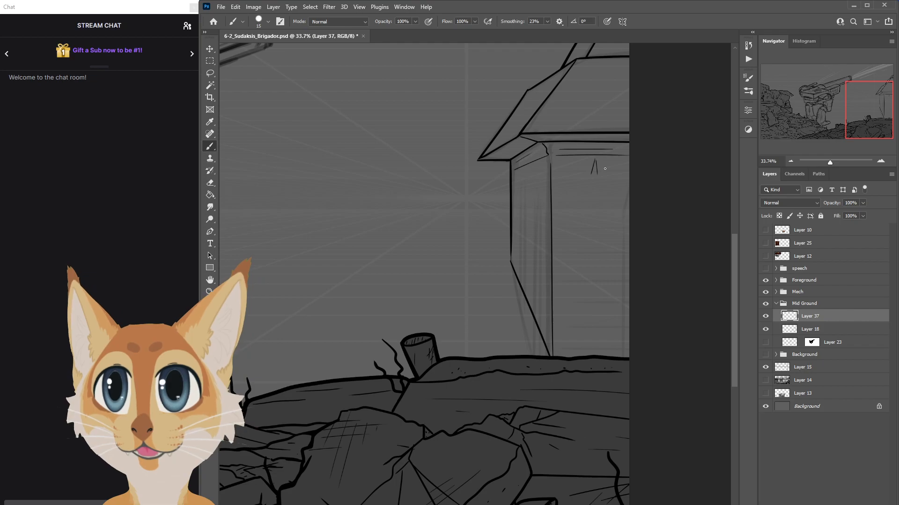
drag(596, 176, 596, 355)
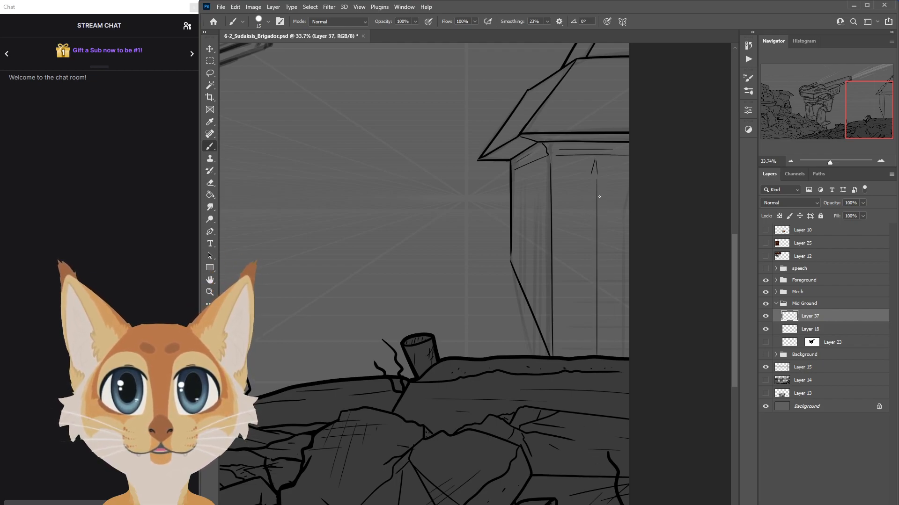
drag(592, 182, 593, 363)
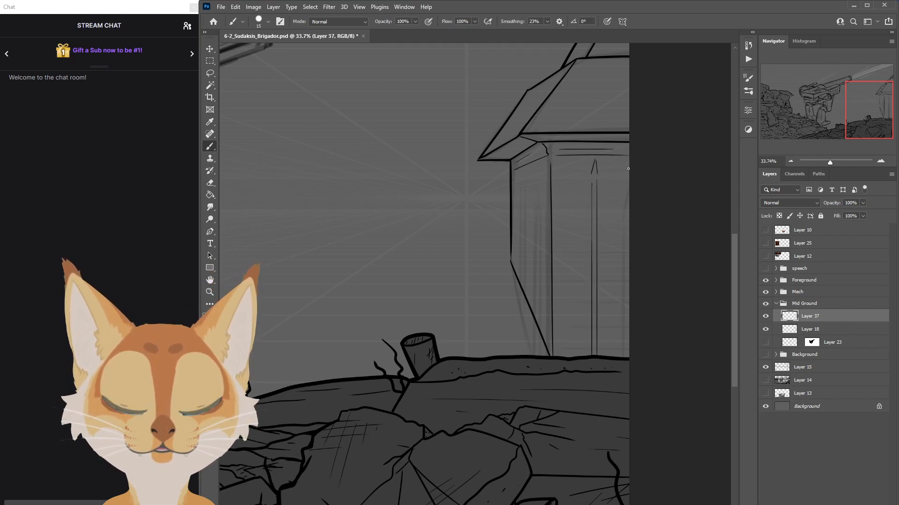
drag(626, 178, 626, 358)
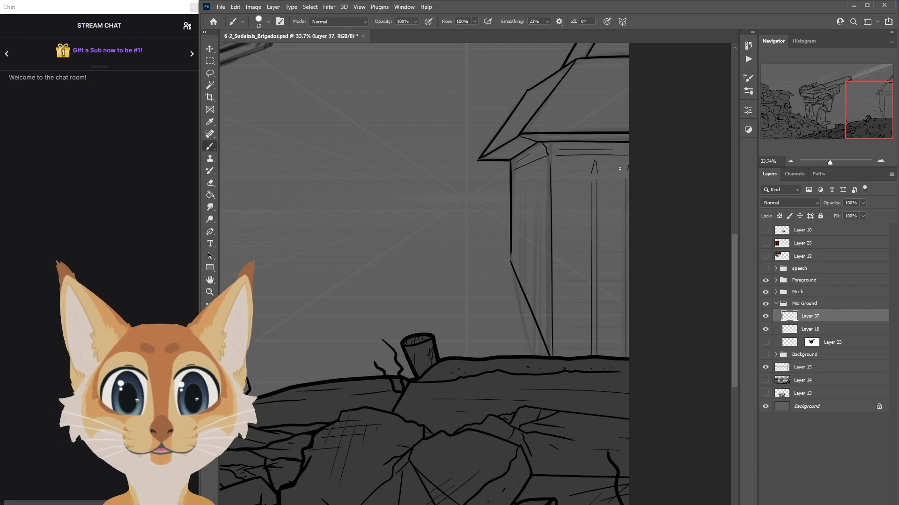
Ink short, broken horizontal plank marks down the front wall on both sides of the pointed post.
drag(577, 199, 629, 199)
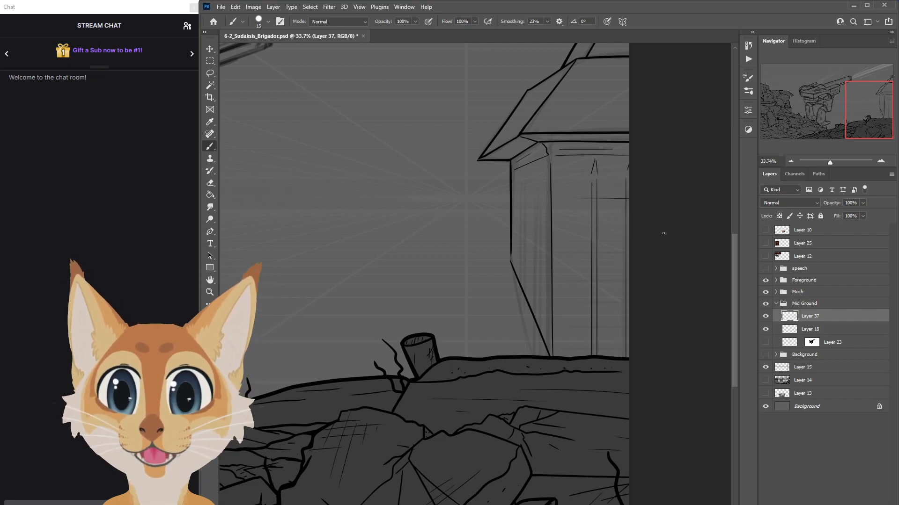
key(ctrl+z)
drag(565, 191, 603, 195)
key(ctrl+z)
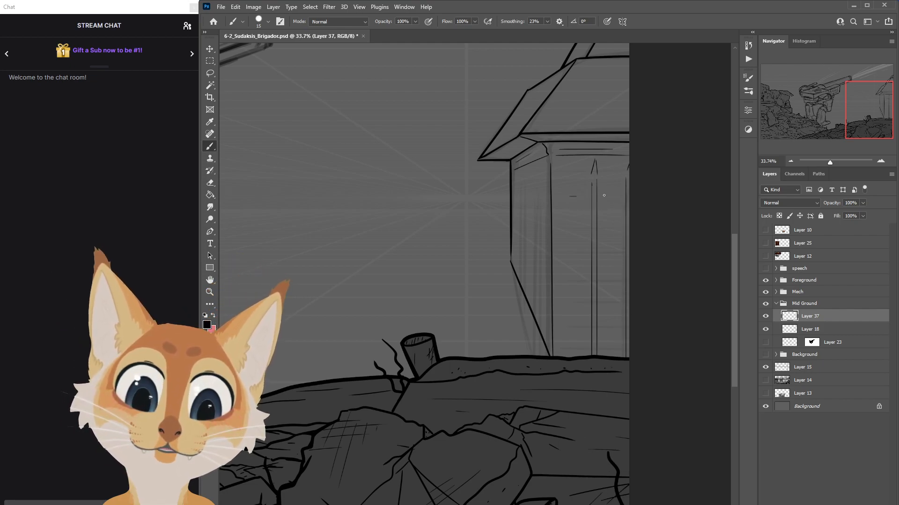
drag(569, 227, 591, 226)
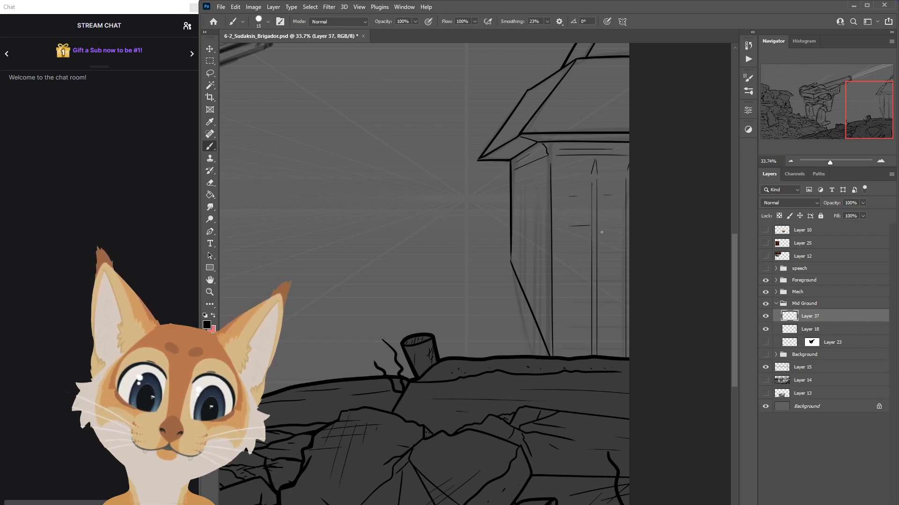
key(ctrl+z)
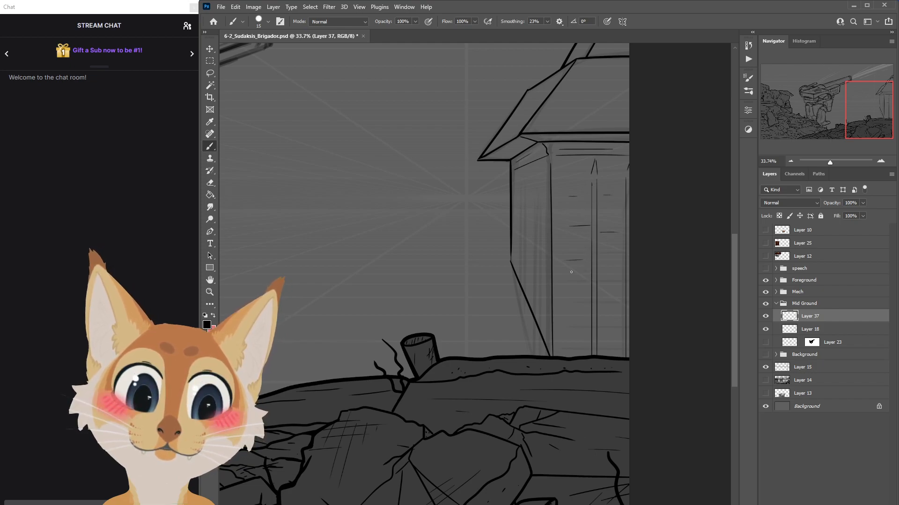
drag(567, 261, 583, 260)
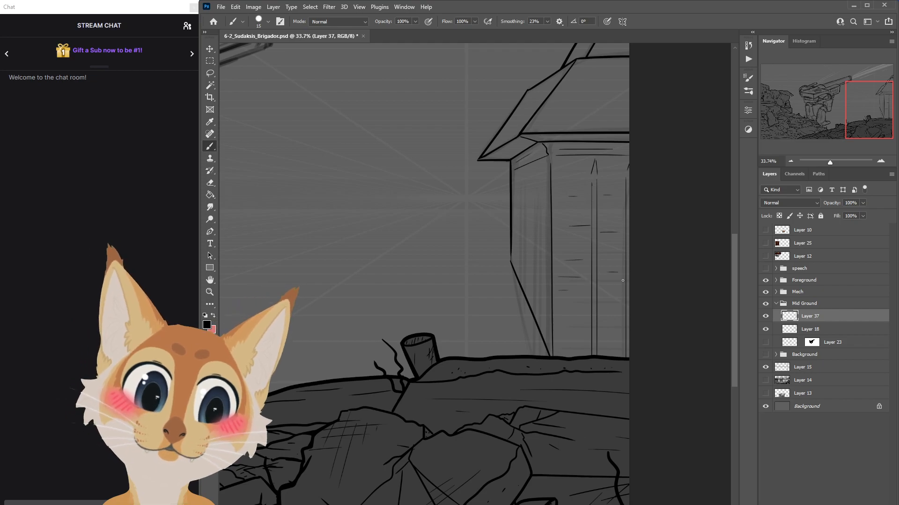
drag(602, 324, 624, 324)
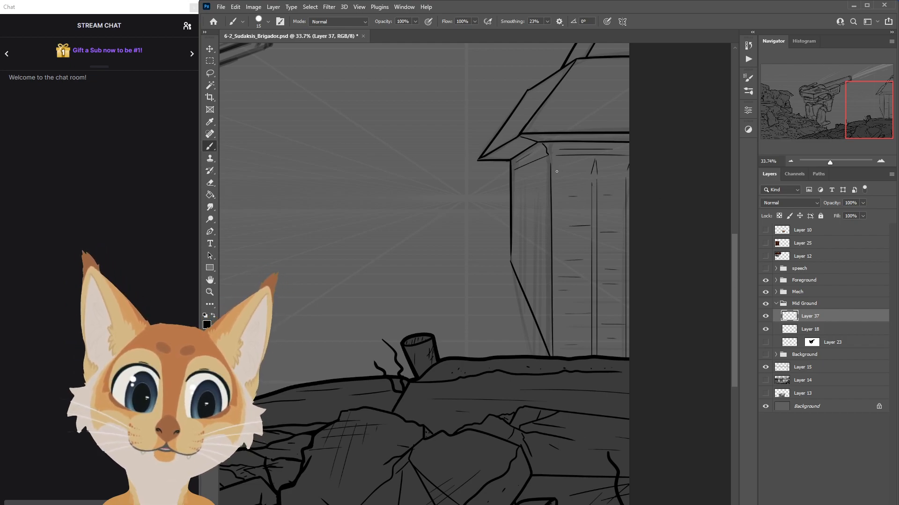
drag(600, 172, 617, 171)
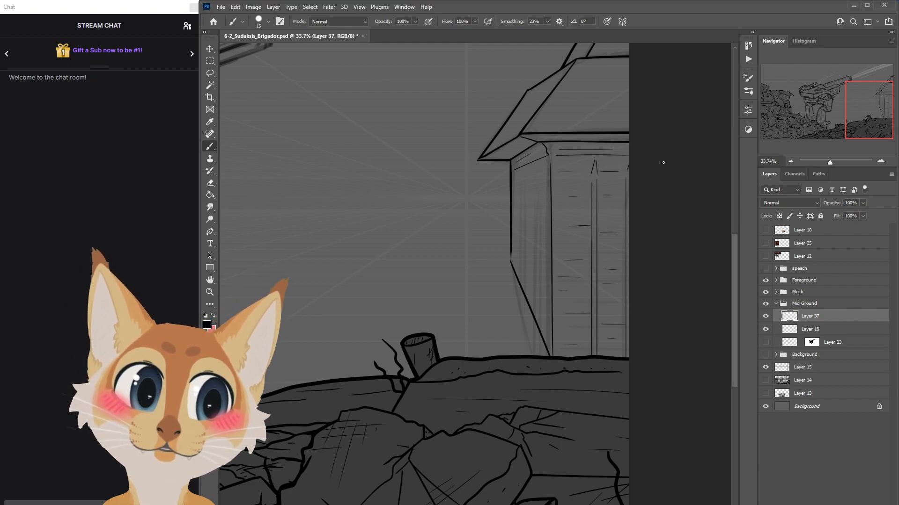
Try to ink a vertical edge line of a pointed post down the building's narrow side wall.
scroll(732, 239, up, 2)
scroll(732, 238, up, 1)
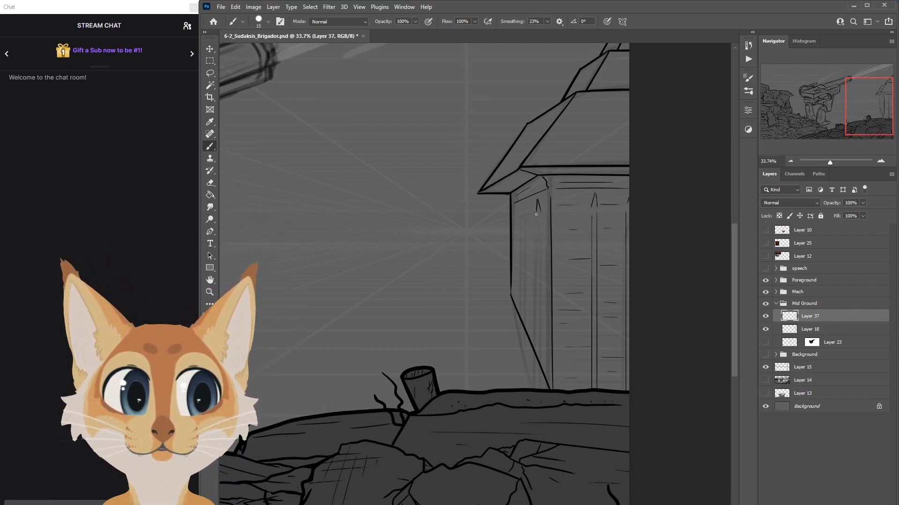
drag(534, 217, 533, 311)
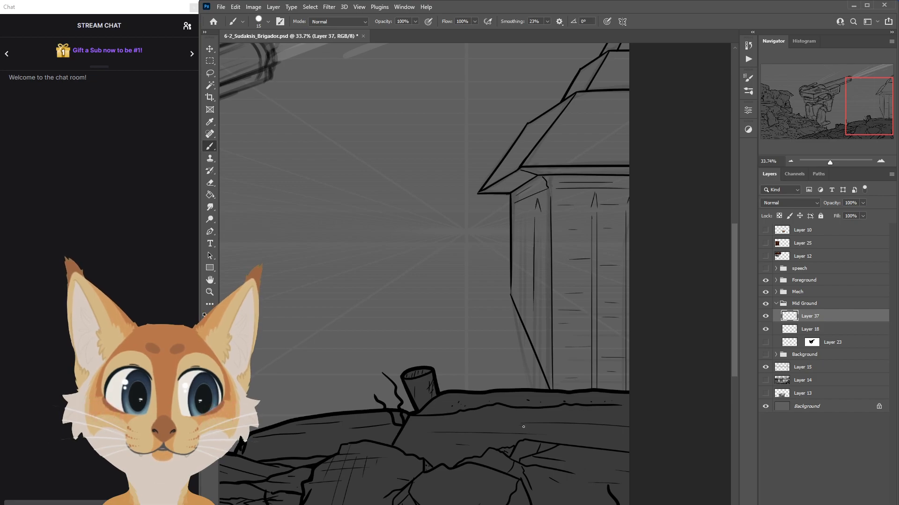
key(ctrl+z)
drag(536, 206, 535, 327)
key(ctrl+z)
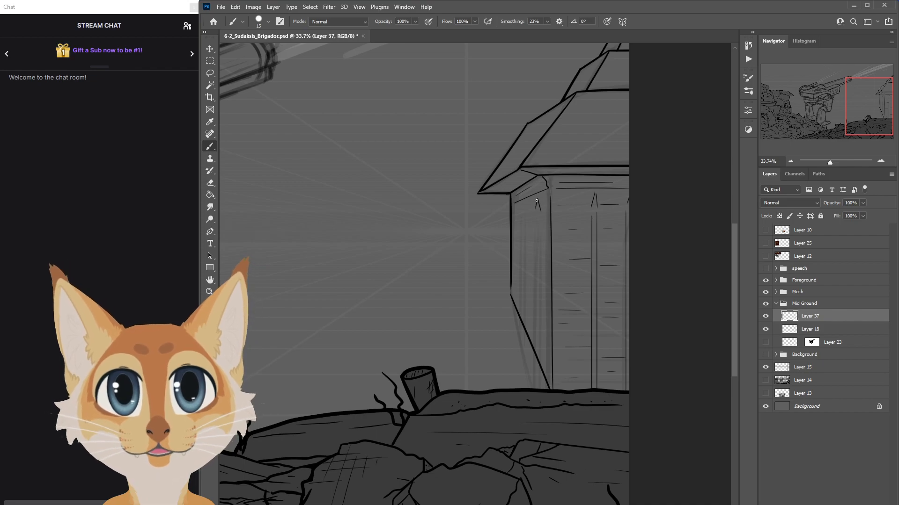
Ink a narrow pointed post down the side wall near the corner with two close parallel vertical lines.
drag(535, 213, 536, 351)
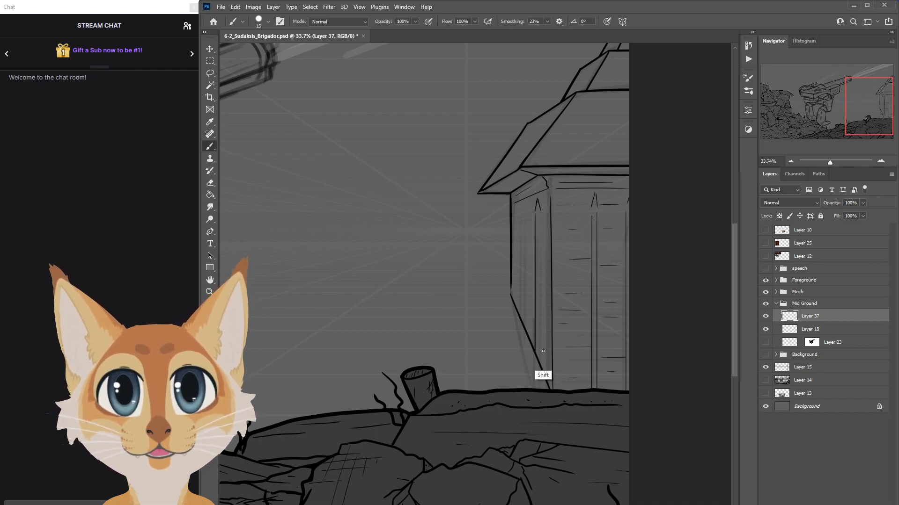
drag(542, 207, 541, 394)
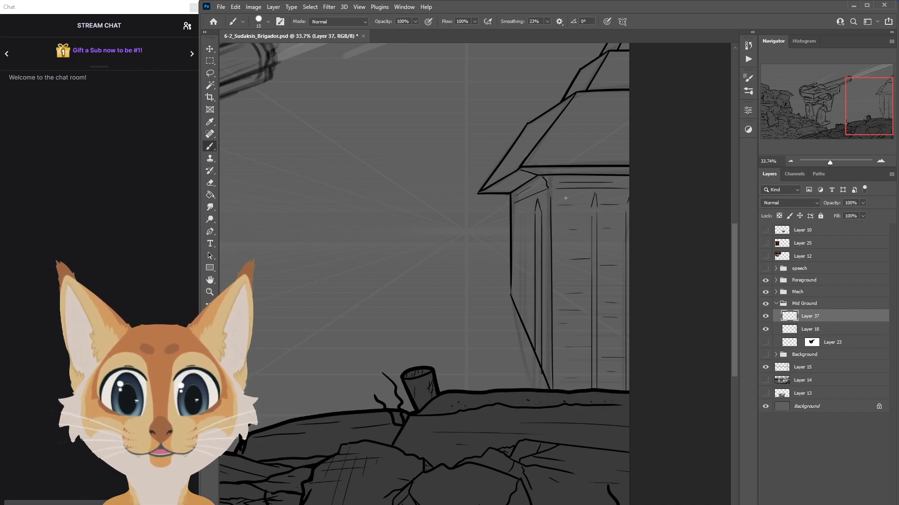
key(ctrl+z)
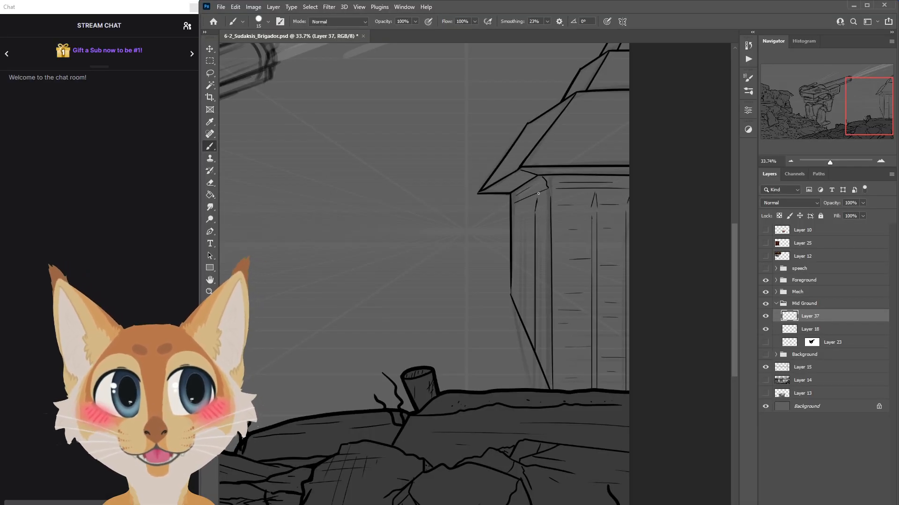
drag(538, 213, 537, 390)
Ink a second narrow pointed post on the side wall near its outer edge, ending at the slanted base.
drag(518, 205, 520, 217)
key(shift)
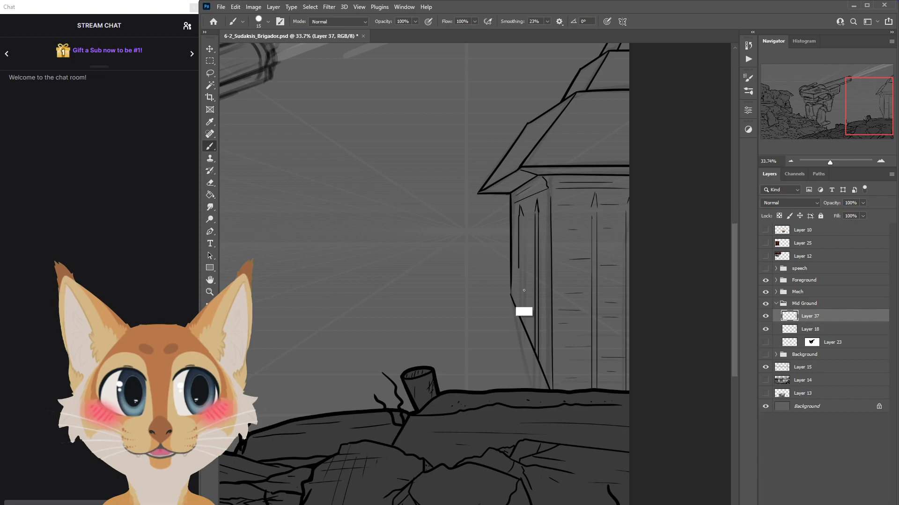
drag(522, 214, 525, 330)
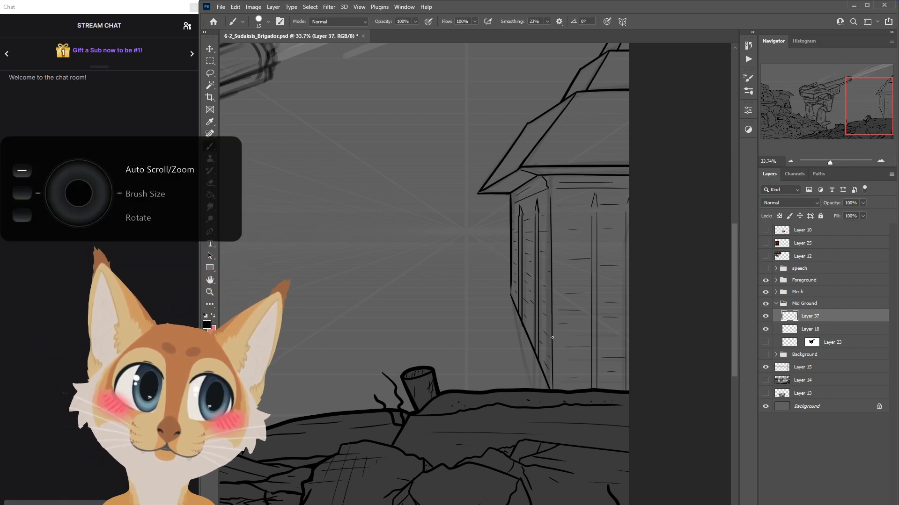
Hide the building sketch on Layer 18 in the Mid Ground group.
scroll(555, 356, down, 2)
scroll(555, 335, up, 2)
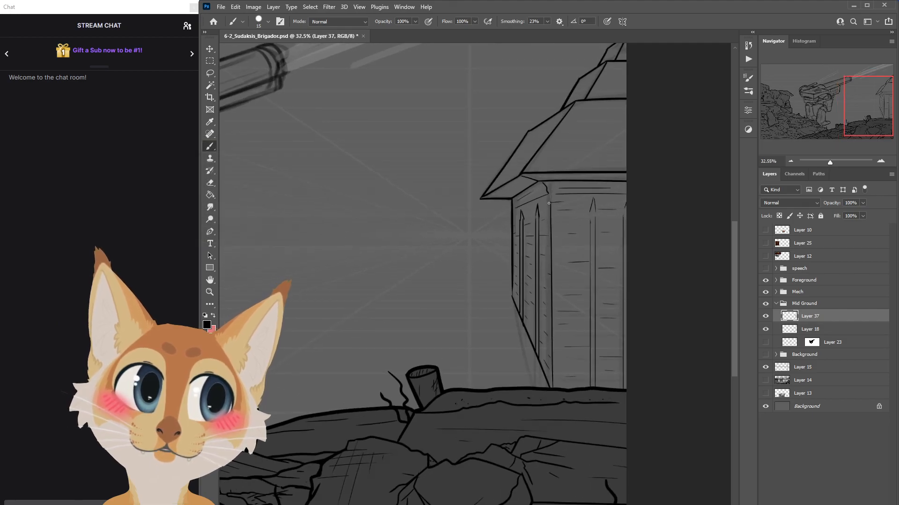
scroll(742, 246, down, 4)
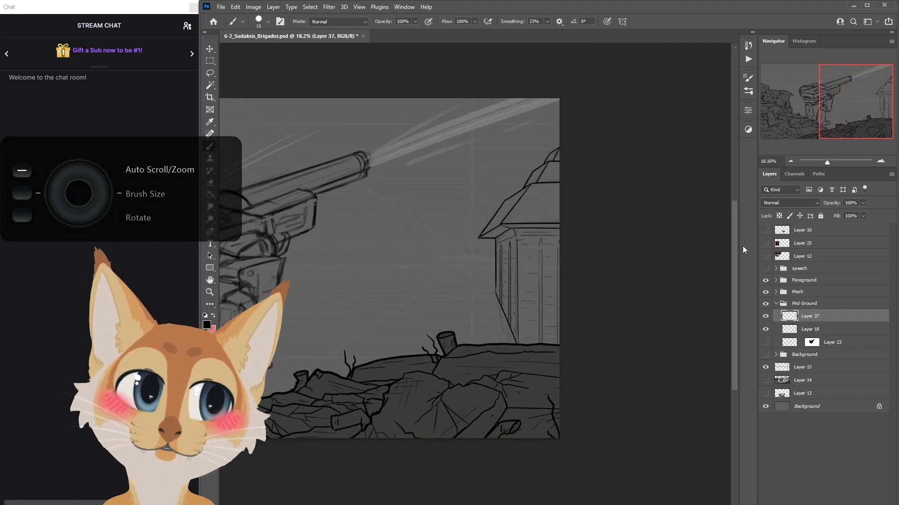
scroll(707, 344, up, 1)
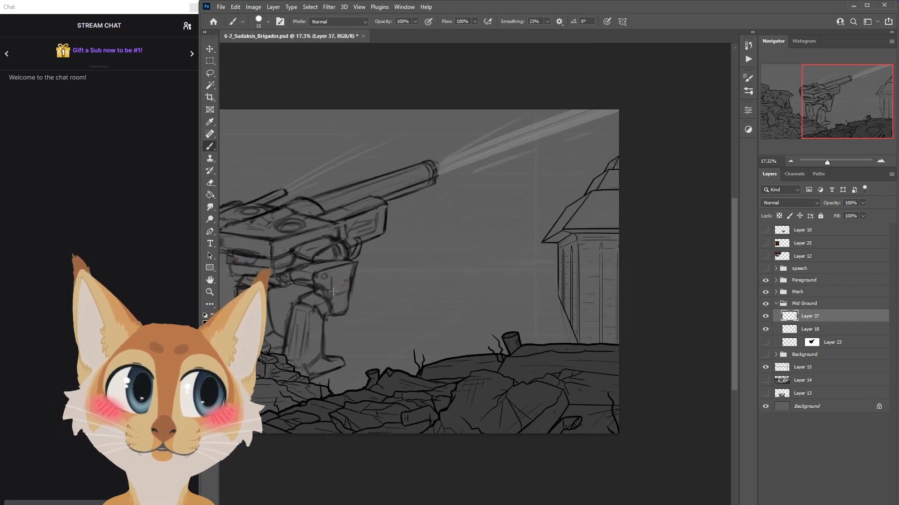
click(765, 329)
click(765, 329)
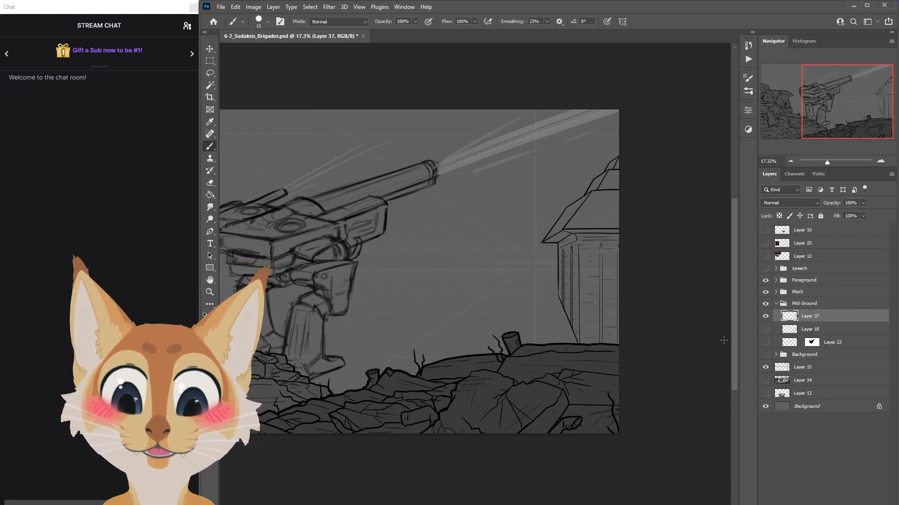
key(ctrl+z)
click(766, 330)
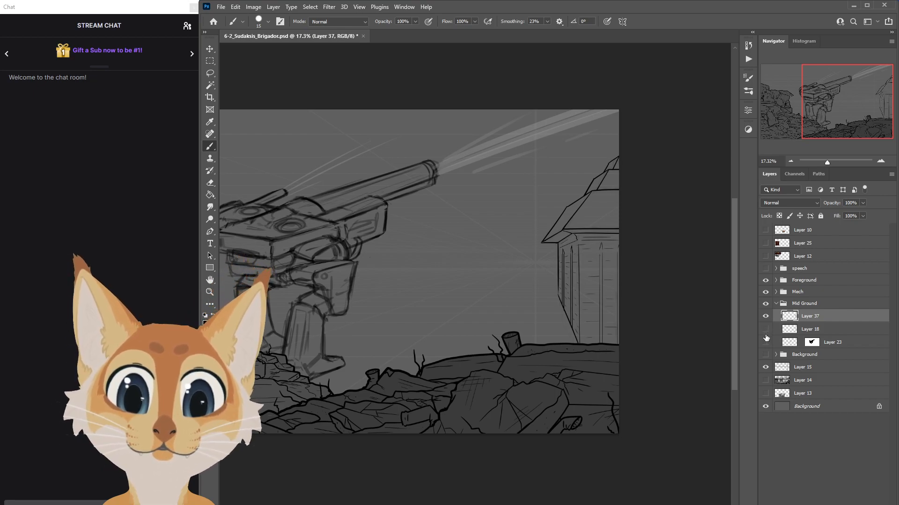
drag(505, 290, 650, 290)
drag(566, 504, 608, 504)
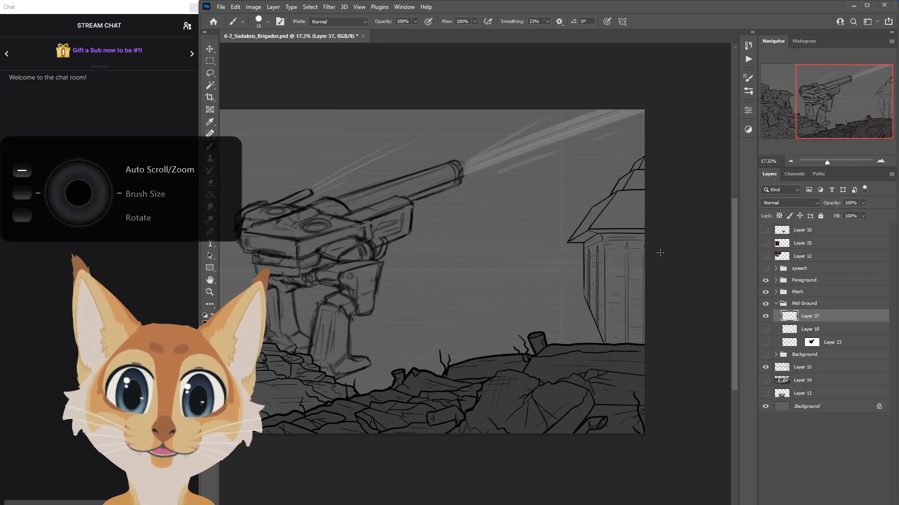
Toggle Layer 37 off and on to check the building's line art up close.
scroll(660, 253, up, 5)
drag(734, 261, 732, 236)
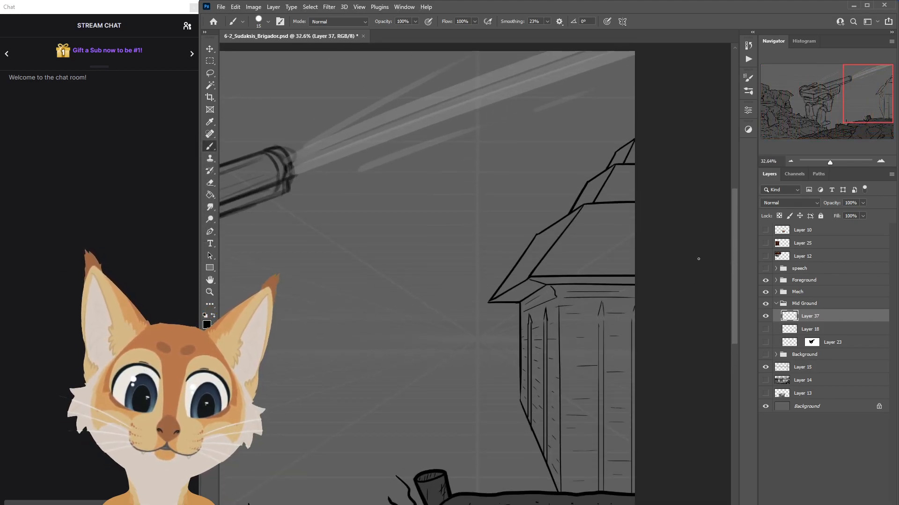
scroll(601, 189, up, 2)
click(766, 316)
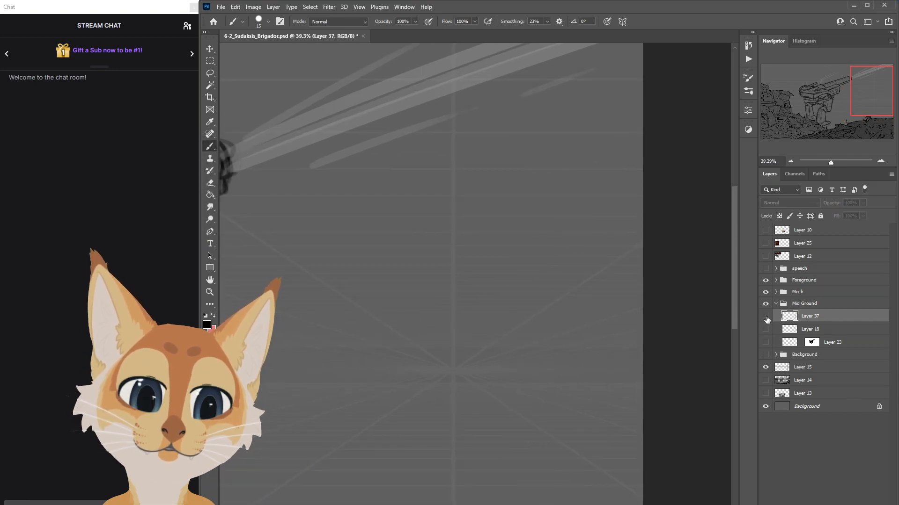
click(765, 316)
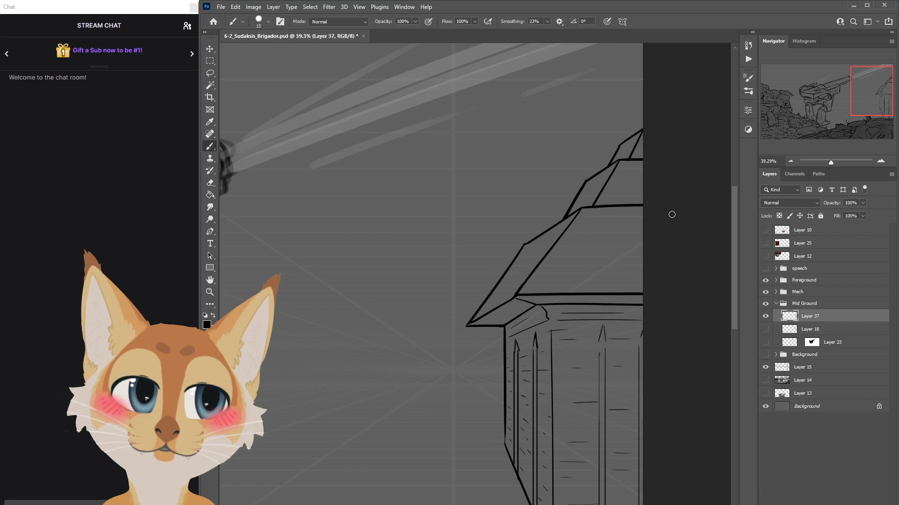
Thicken the building's vertical corner line down to the ground and the horizontal trim line under the roof with straight strokes.
mouse_move(735, 255)
mouse_down()
mouse_move(728, 322)
mouse_move(738, 262)
mouse_move(734, 271)
mouse_up()
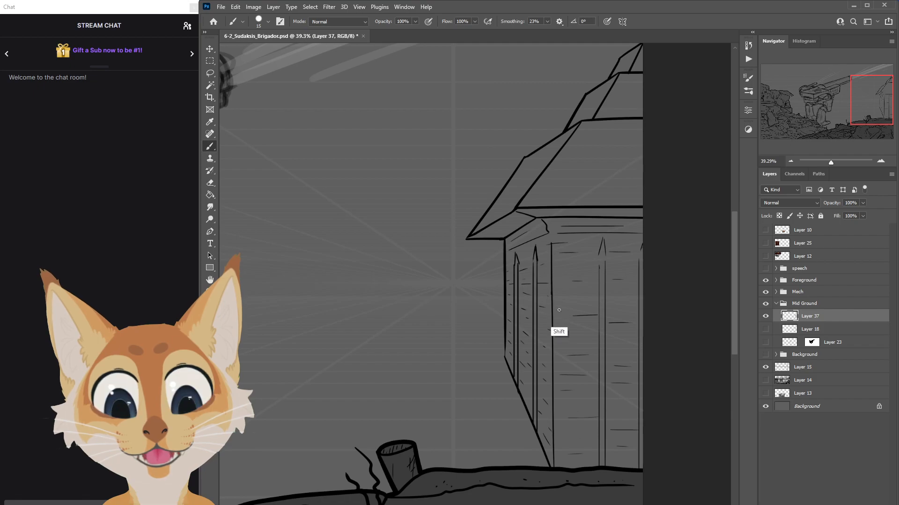
shift+click(552, 472)
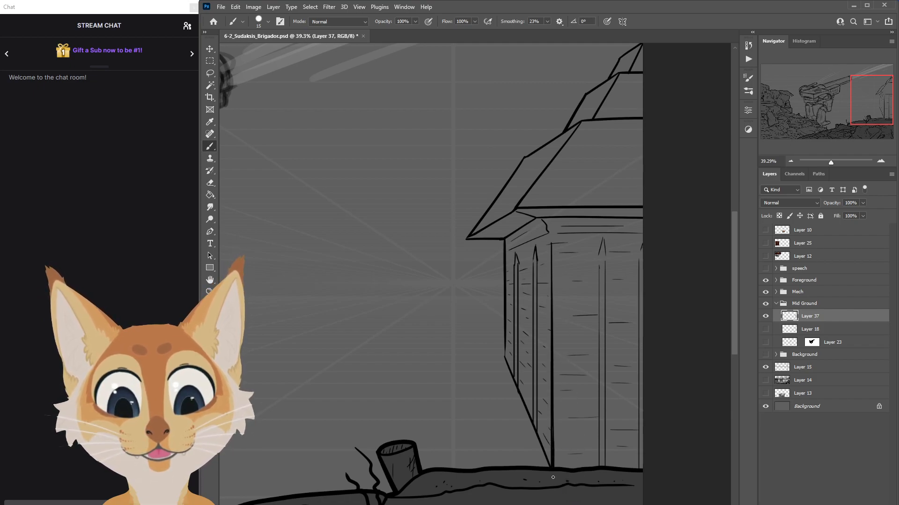
click(537, 218)
shift+click(684, 219)
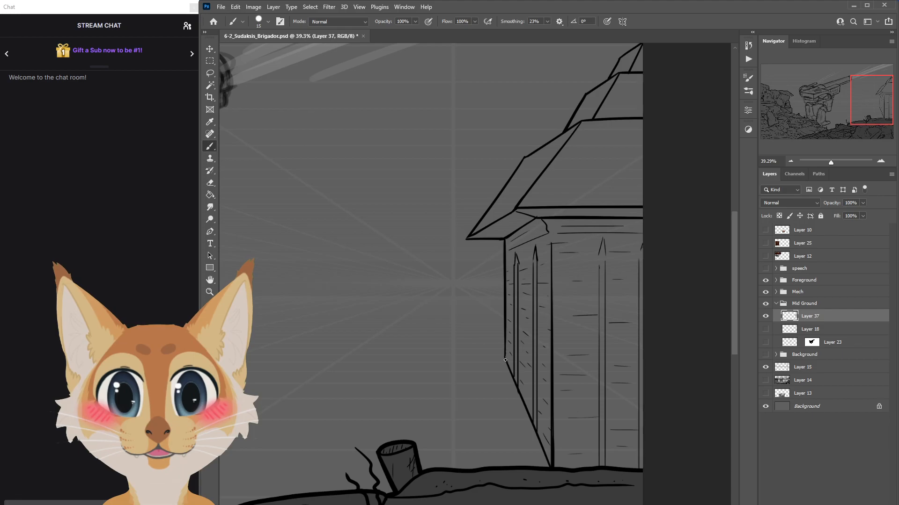
Thicken the two vertical lines of the pointed post on the front wall.
scroll(505, 358, down, 5)
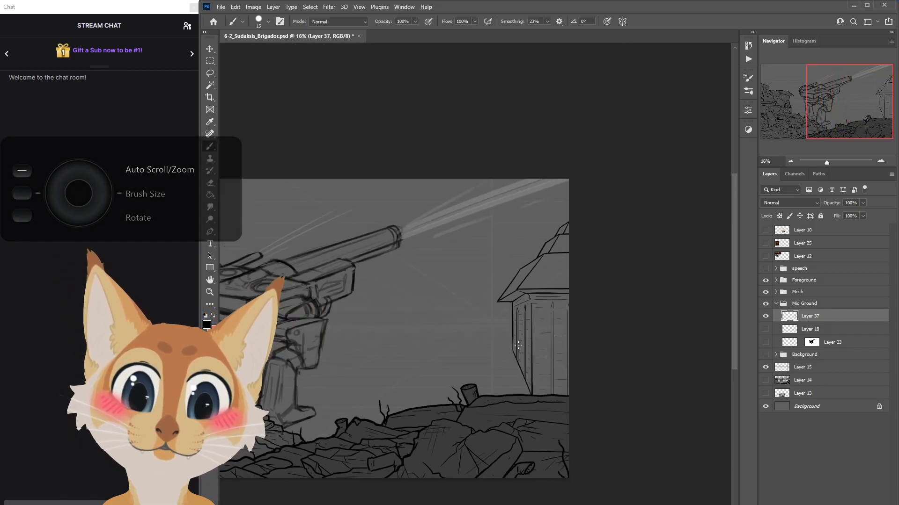
scroll(518, 346, up, 4)
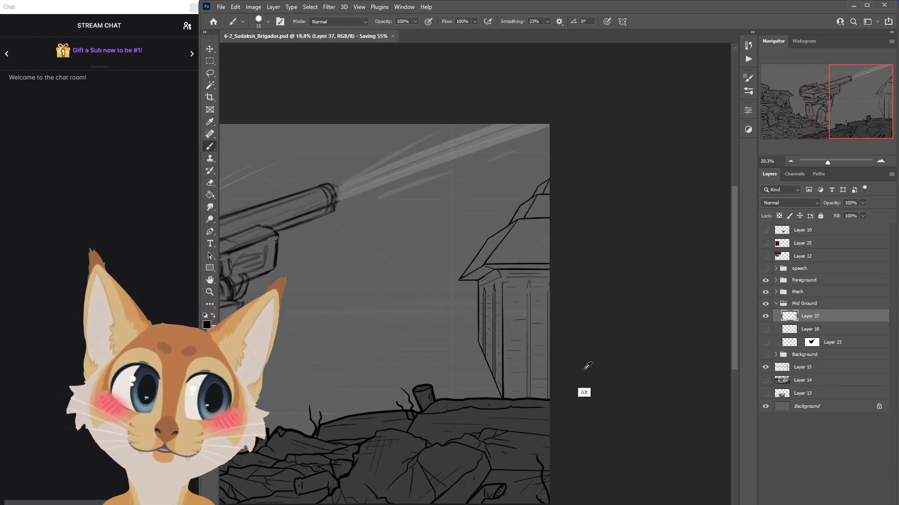
scroll(541, 360, up, 1)
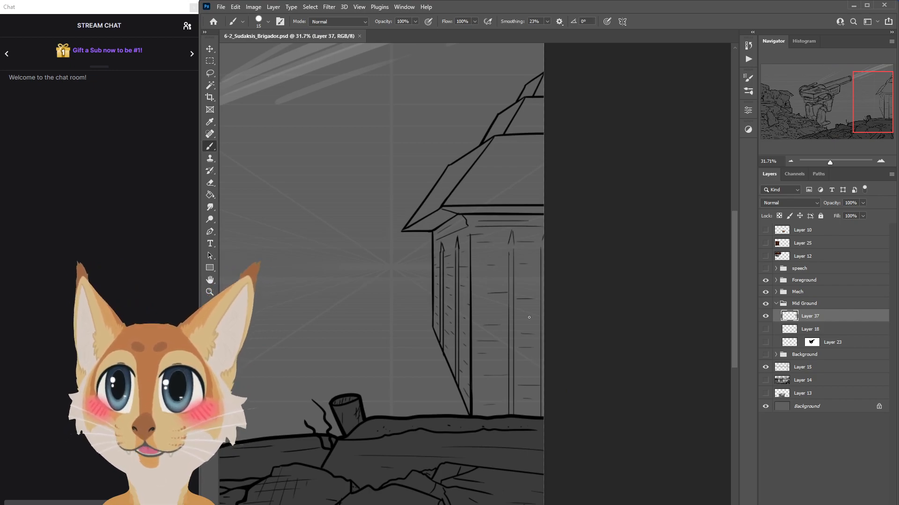
drag(511, 250, 520, 483)
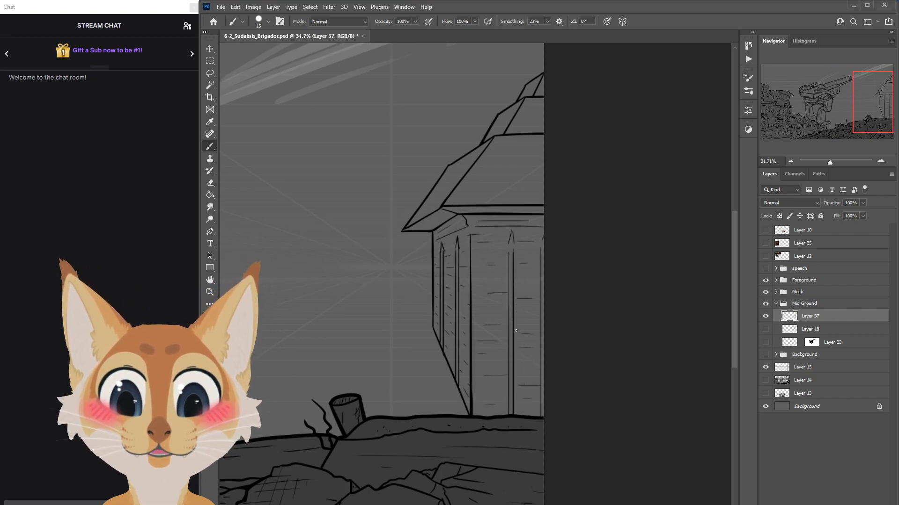
mouse_move(508, 261)
mouse_down()
mouse_move(500, 320)
mouse_move(510, 438)
mouse_up()
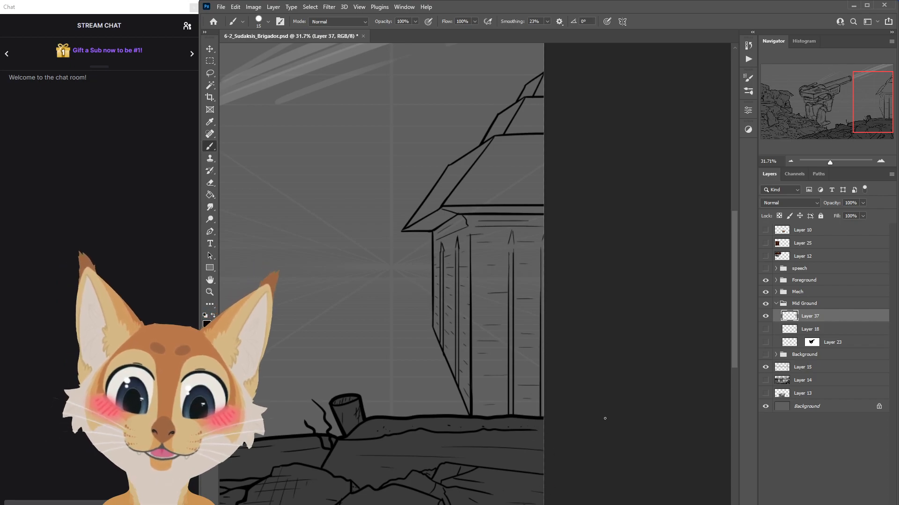
Examine the whole composition with the inked building on Layer 37 hidden and shown again.
scroll(605, 418, down, 5)
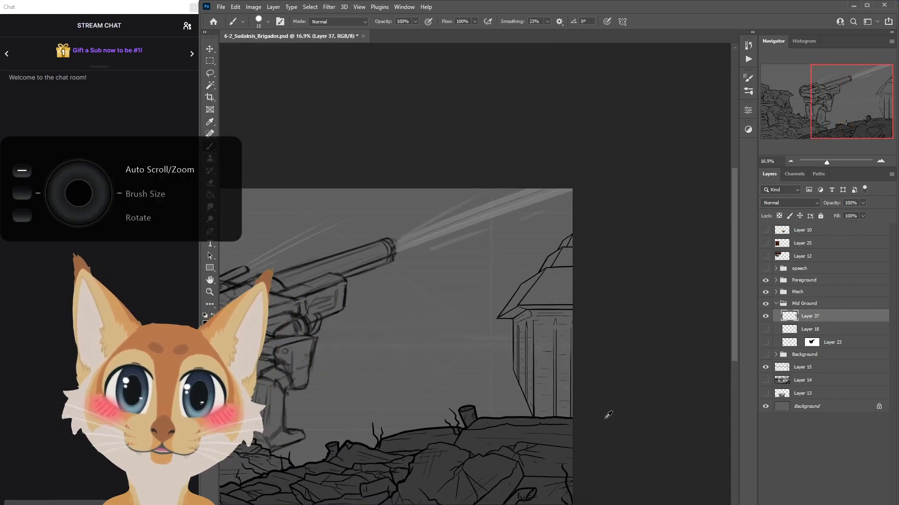
scroll(603, 416, up, 2)
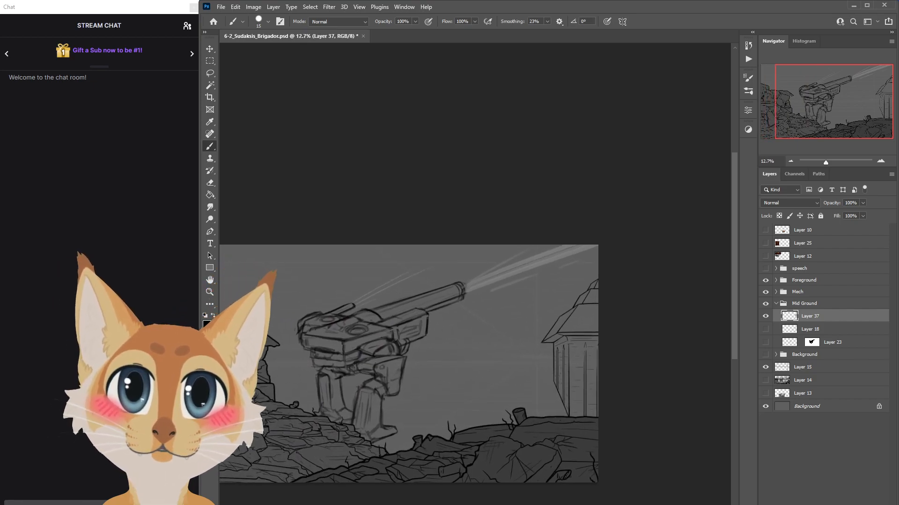
scroll(734, 340, left, 3)
scroll(735, 339, down, 2)
click(765, 318)
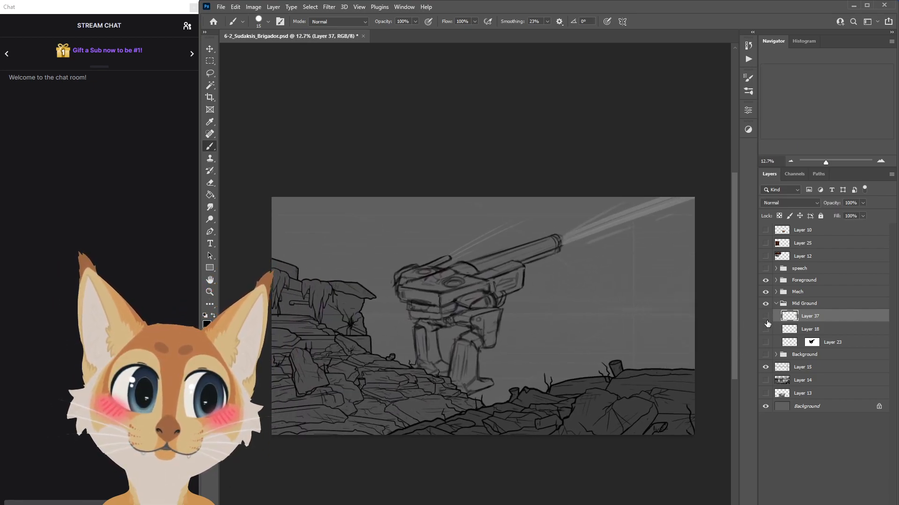
click(765, 316)
Show the bridge sketch on Layer 23 in the Mid Ground group.
click(766, 342)
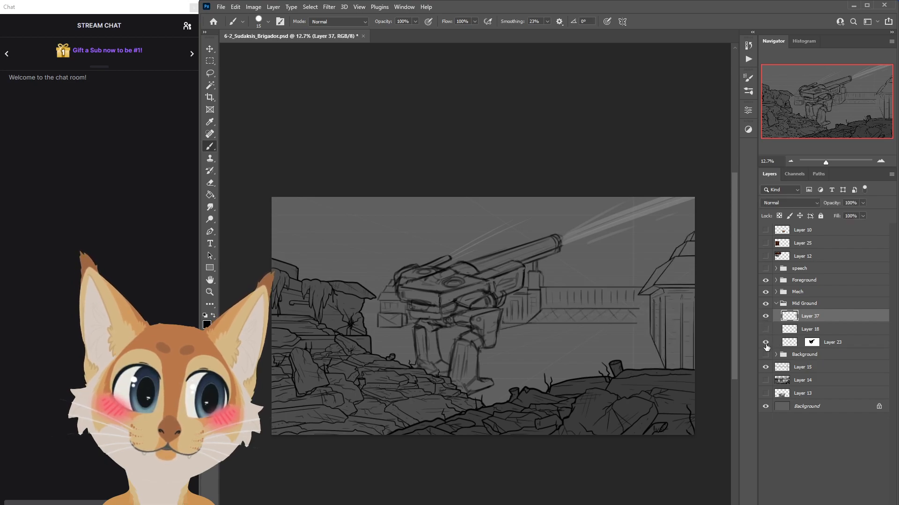
click(766, 342)
click(766, 343)
scroll(733, 355, down, 1)
scroll(738, 345, up, 1)
click(765, 343)
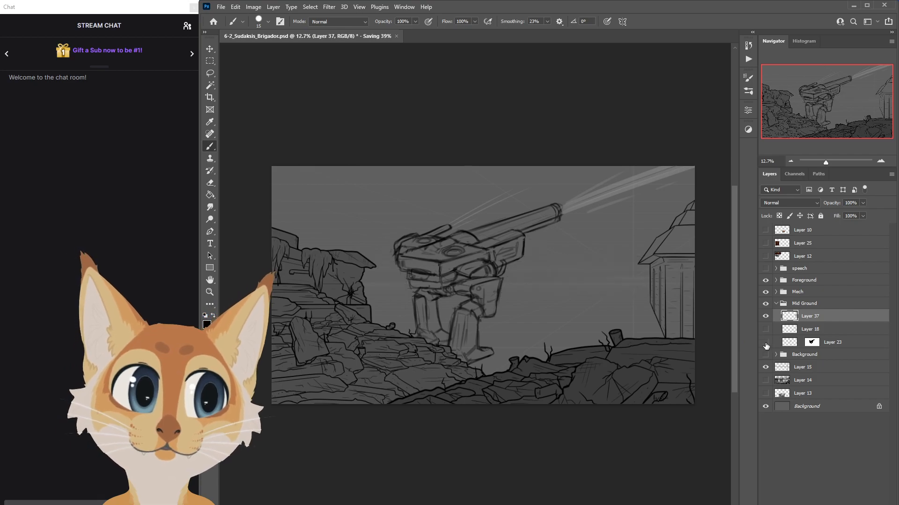
click(765, 343)
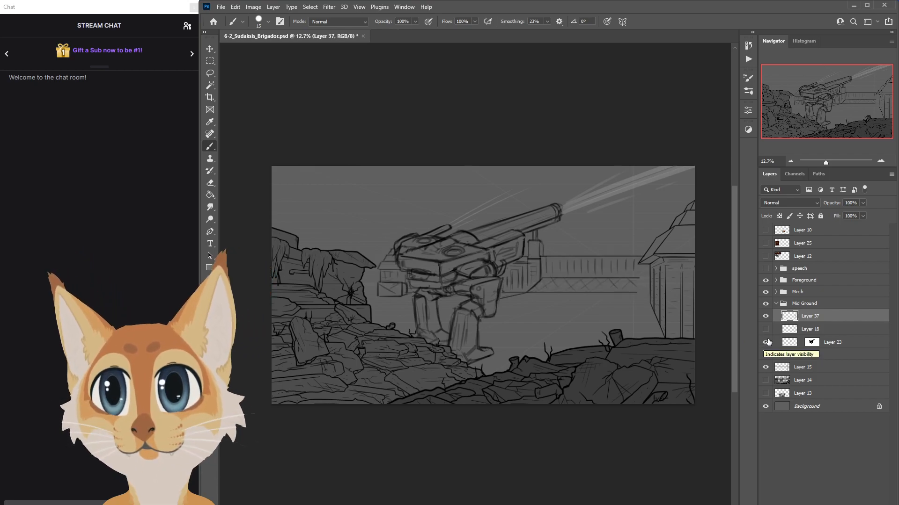
Lower the opacity of Layer 23 to 29%.
click(780, 344)
click(862, 203)
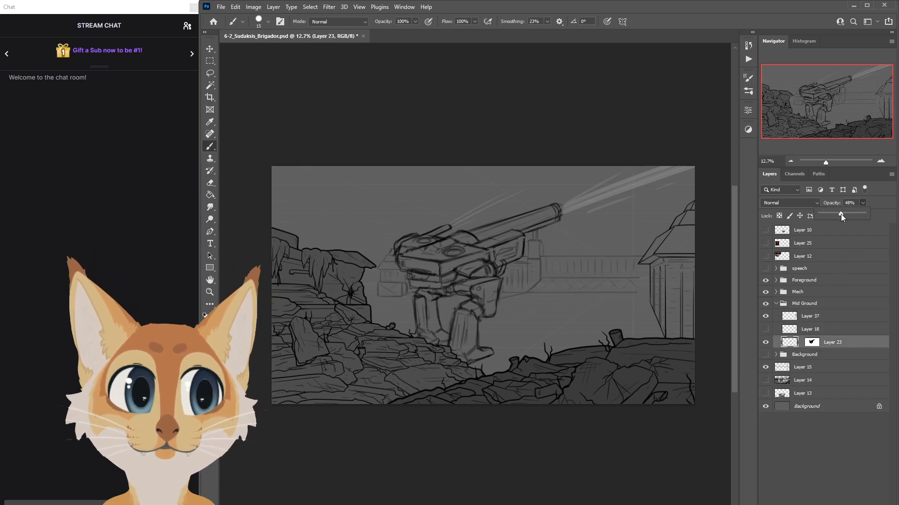
drag(835, 215, 833, 215)
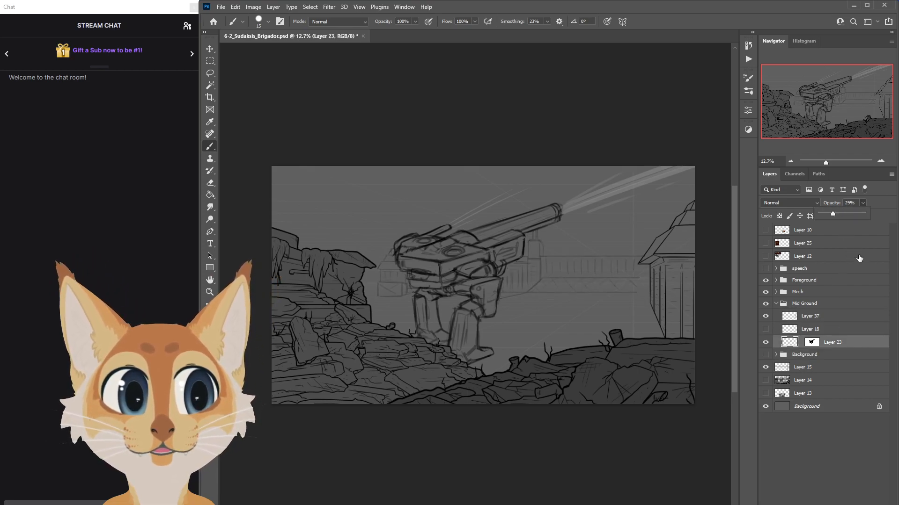
Add a new empty layer directly above Layer 23 for inking the bridge.
click(869, 504)
click(209, 293)
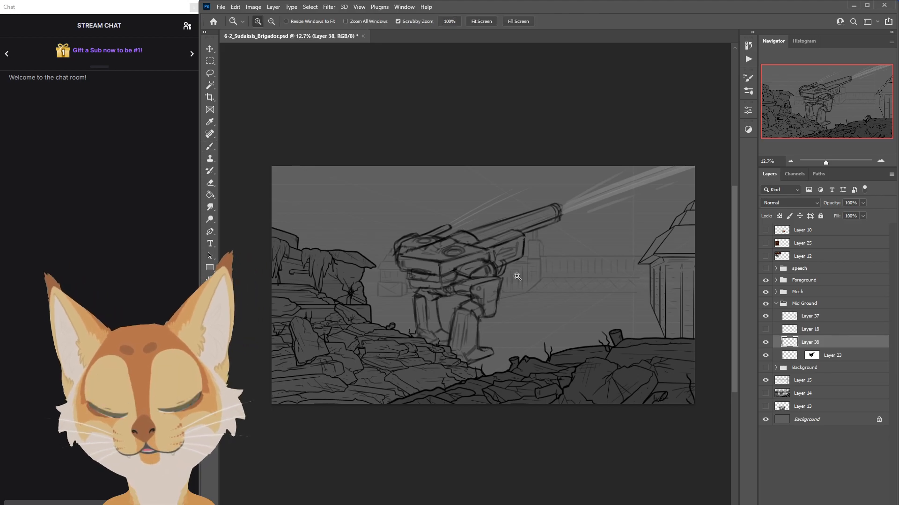
click(607, 288)
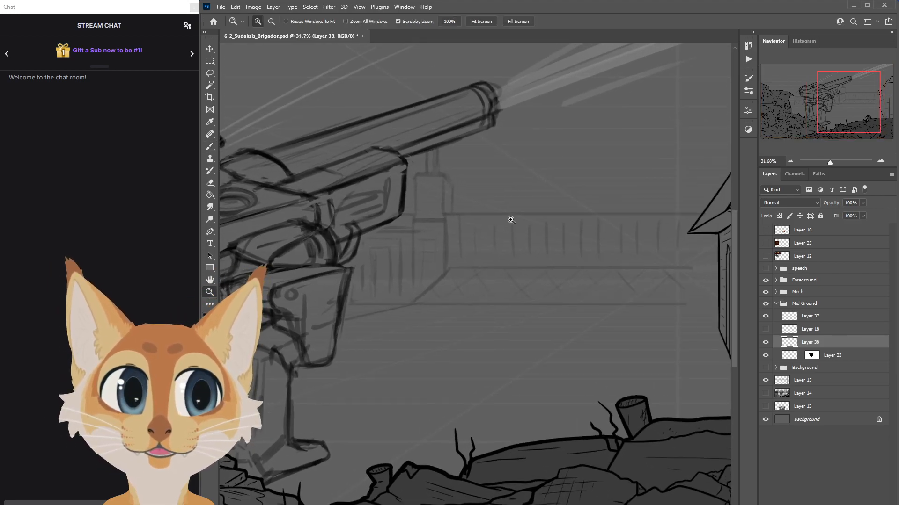
Ink the outline of the small tower block beside the mech's cannon with the Brush: bevelled side, doubled top edge and left edge.
click(209, 146)
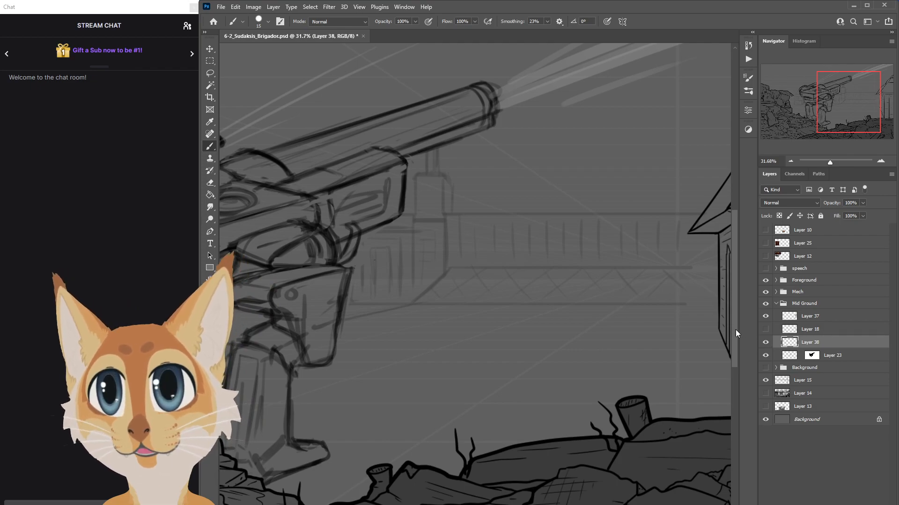
mouse_move(443, 180)
mouse_down()
mouse_move(443, 211)
mouse_move(443, 195)
mouse_move(452, 213)
mouse_up()
key(ctrl+z)
key(ctrl+z)
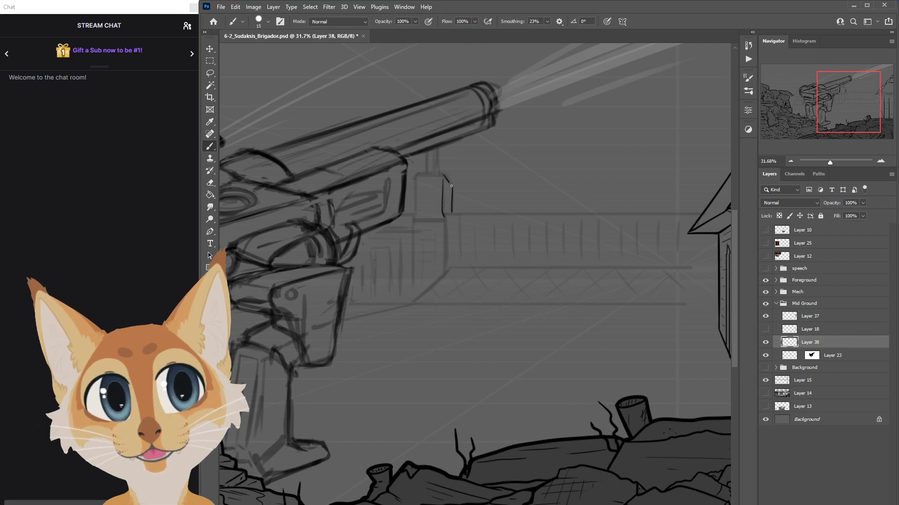
mouse_move(445, 178)
mouse_down()
mouse_move(414, 177)
mouse_move(440, 176)
mouse_up()
key(ctrl+z)
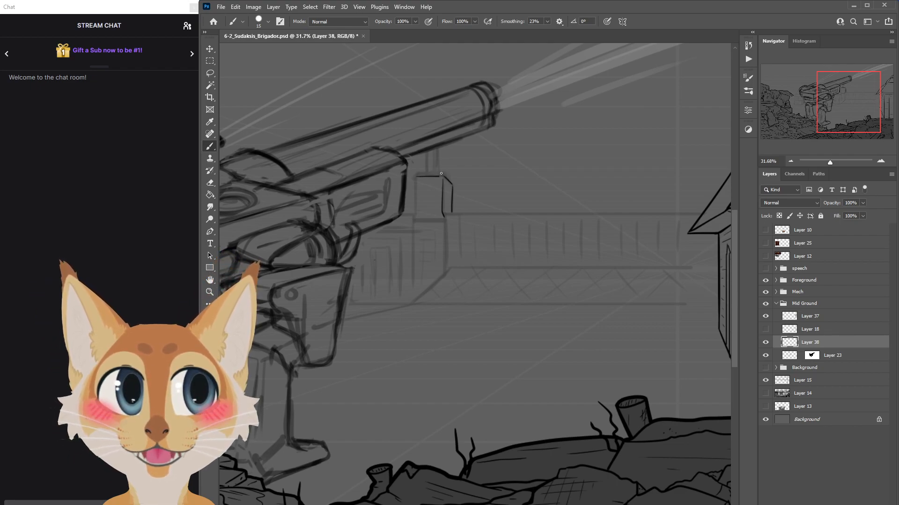
key(ctrl+z)
drag(421, 173, 452, 183)
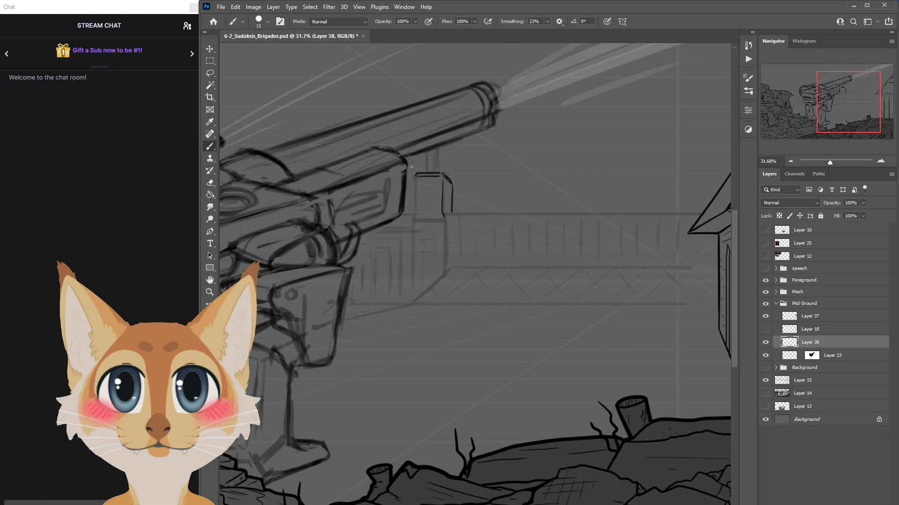
drag(414, 176, 413, 231)
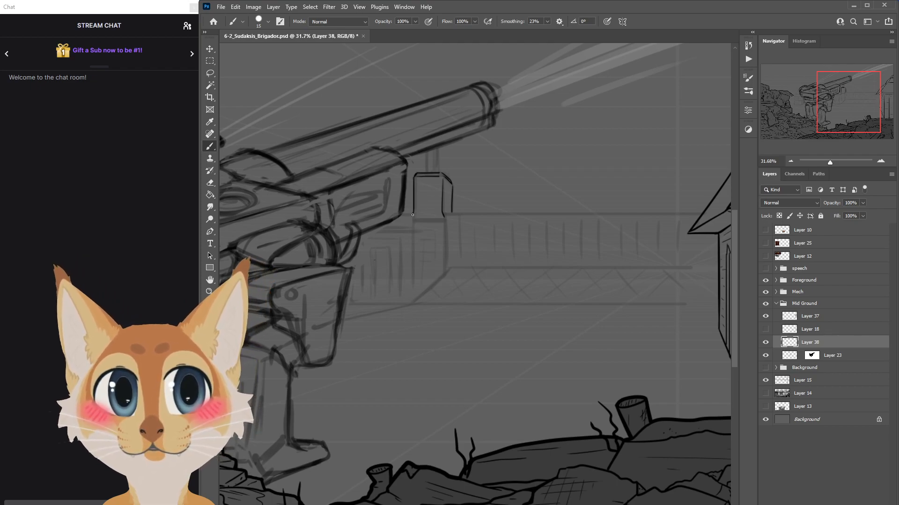
Ink the thin vertical antenna lines rising from the tower block up to the cannon barrel.
scroll(736, 220, up, 3)
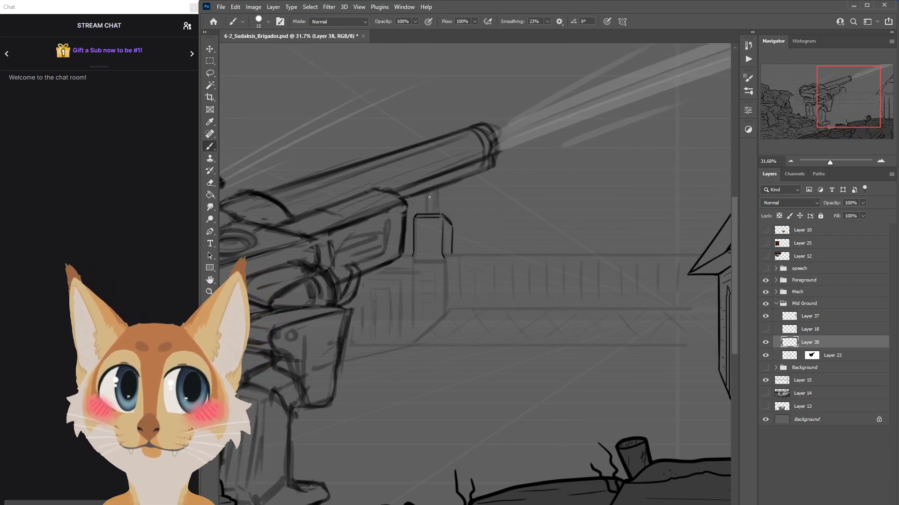
mouse_move(426, 212)
mouse_down()
mouse_move(426, 184)
mouse_move(435, 184)
mouse_up()
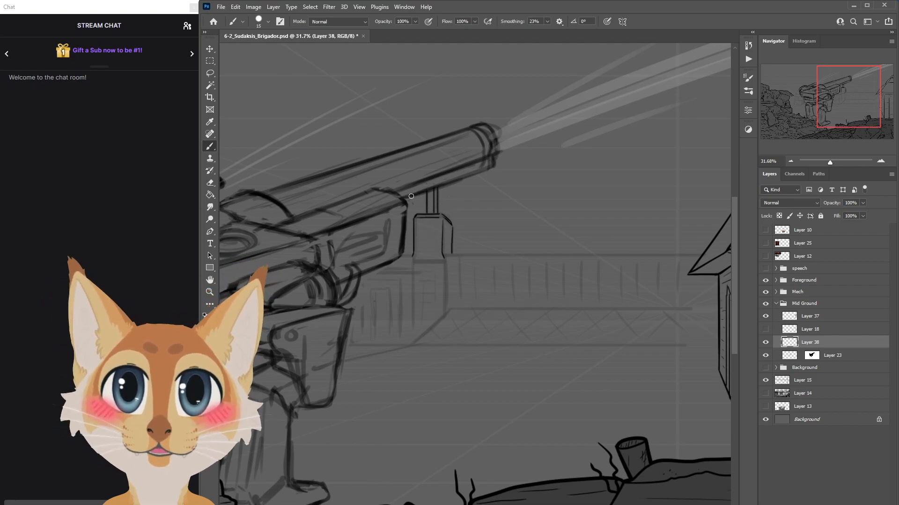
scroll(734, 257, up, 2)
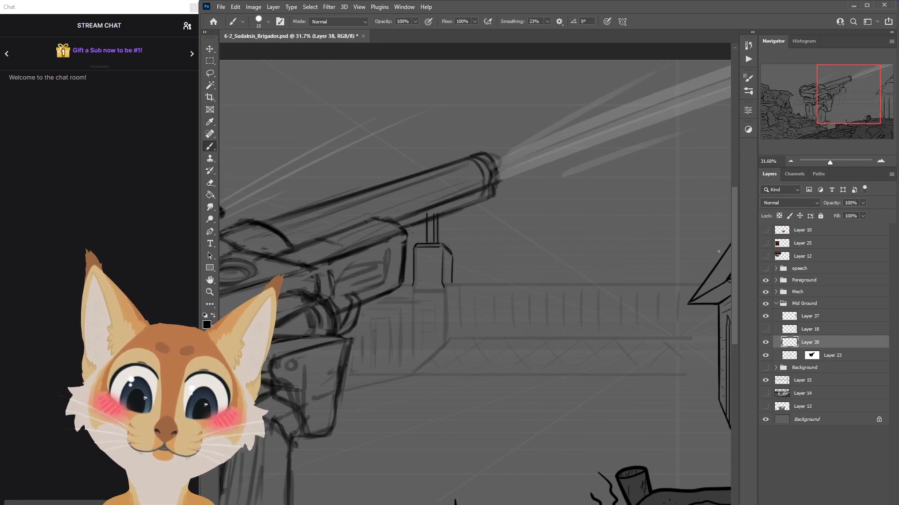
scroll(700, 293, down, 2)
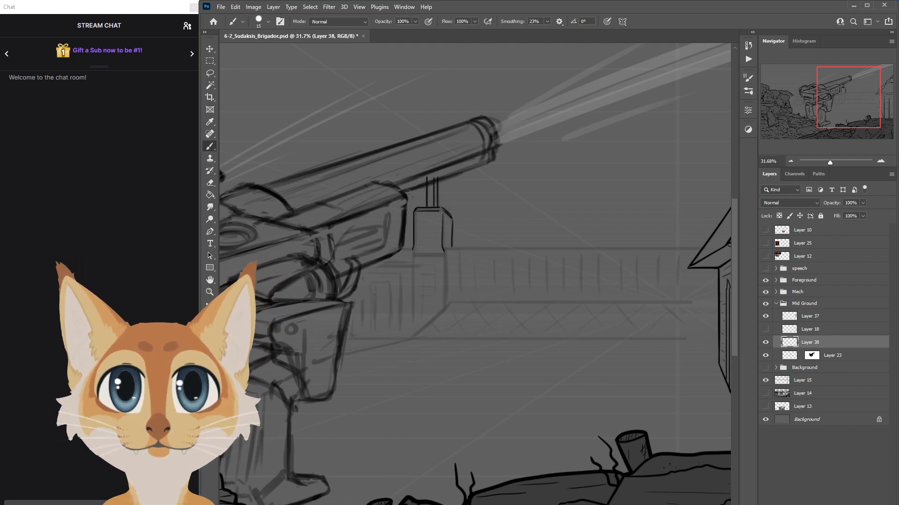
Add a layer mask to Layer 38 and mask out the antenna tips where they overlap the cannon, using a larger brush.
click(815, 504)
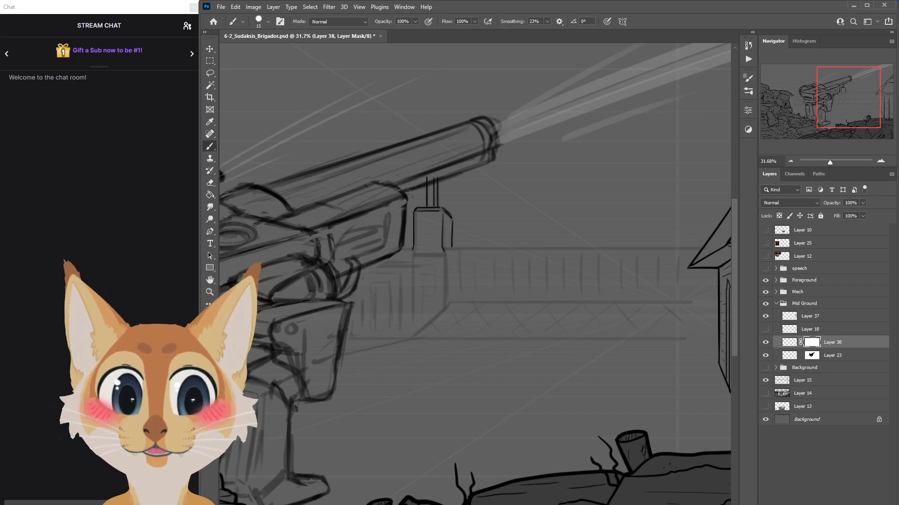
key(bracketright)
key(bracketright)
key(bracketright)
key(bracketright)
key(bracketright)
key(bracketright)
key(bracketright)
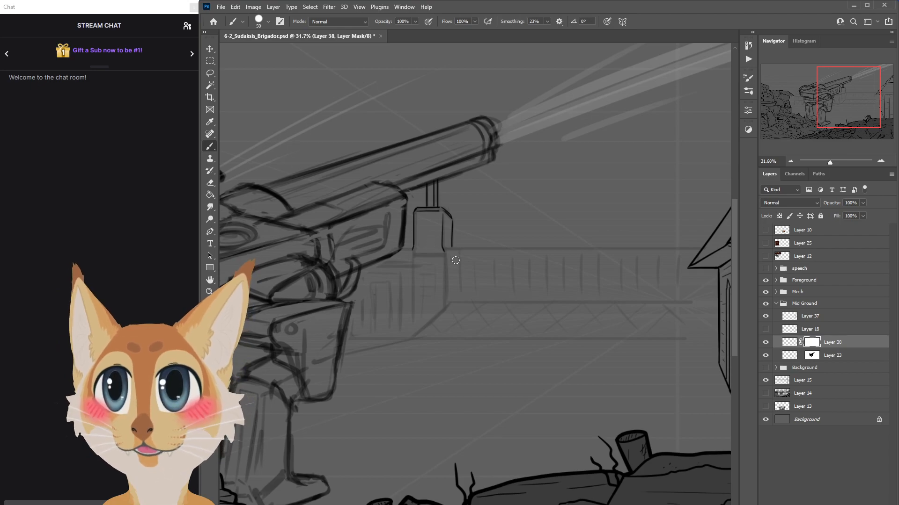
key(bracketleft)
key(bracketleft)
key(bracketleft)
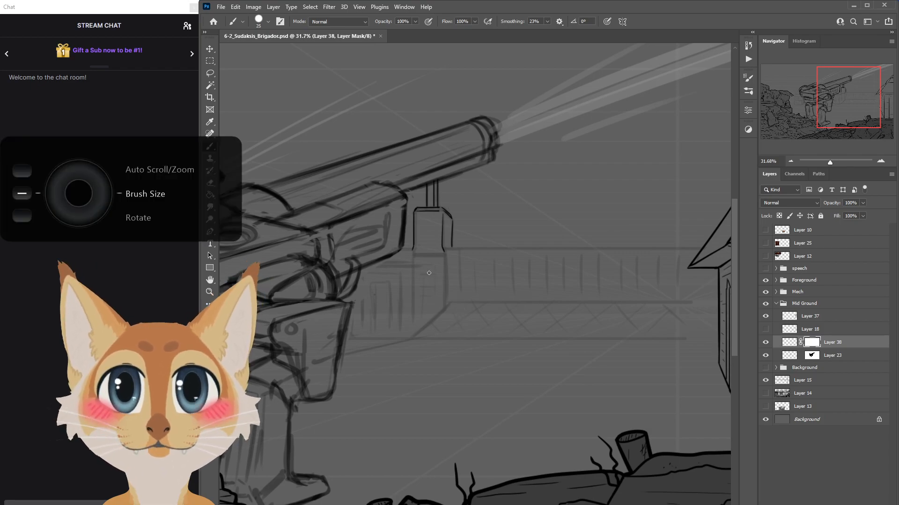
key(bracketleft)
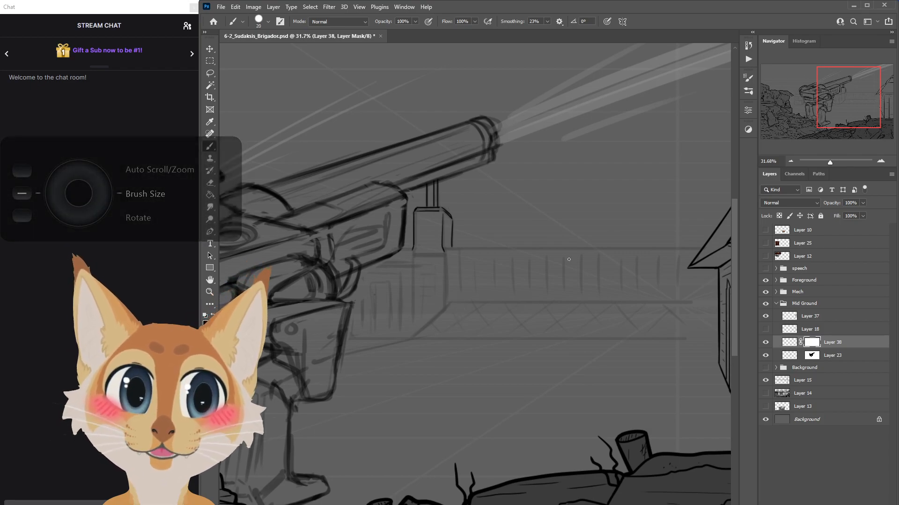
Ink the bridge's straight upper and lower edges on Layer 38 itself, from the tower to the tiered-roof building, with a 10 px brush.
click(789, 346)
key(bracketleft)
key(bracketleft)
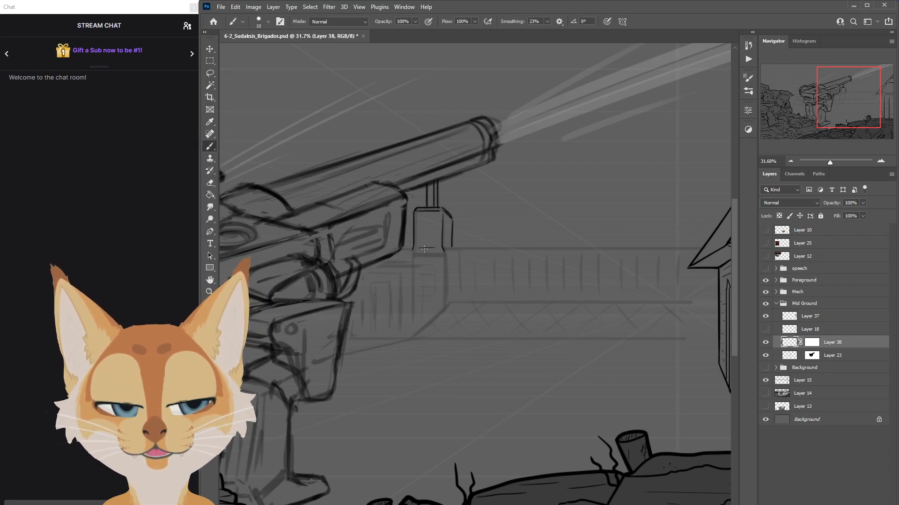
scroll(504, 301, up, 2)
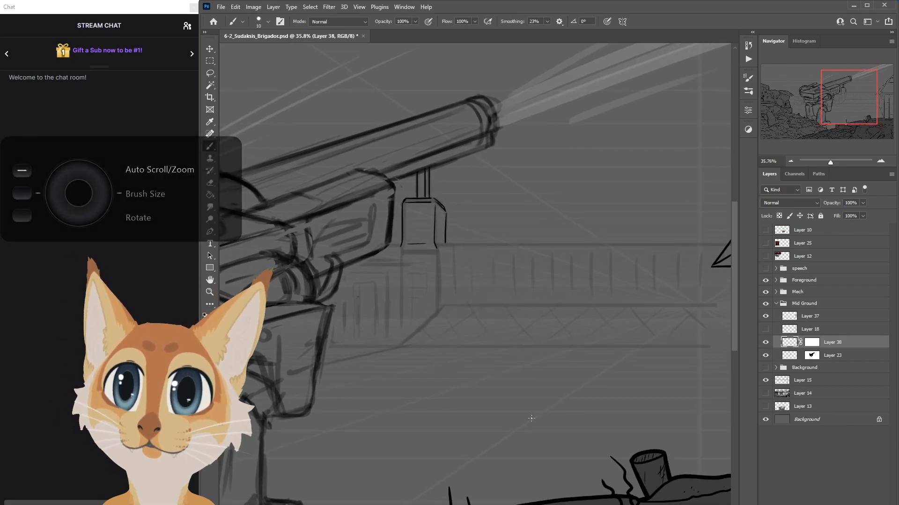
scroll(475, 275, right, 2)
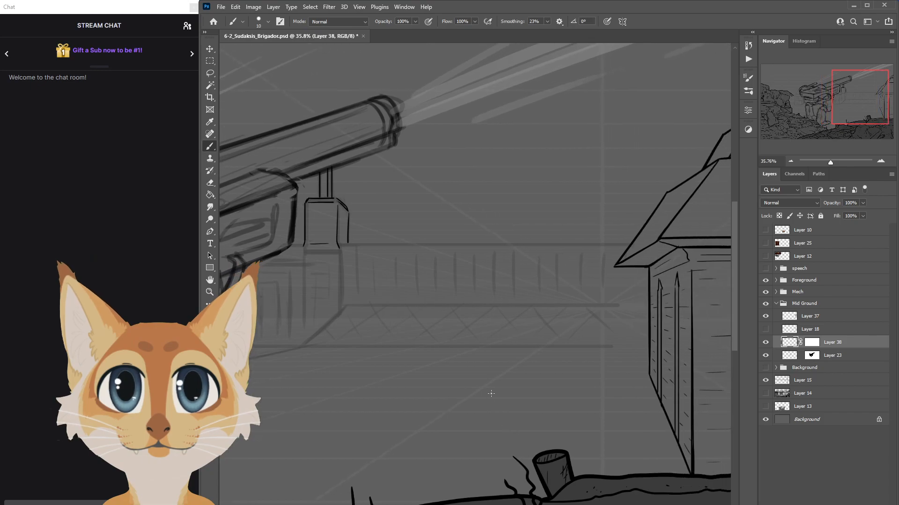
drag(341, 243, 629, 255)
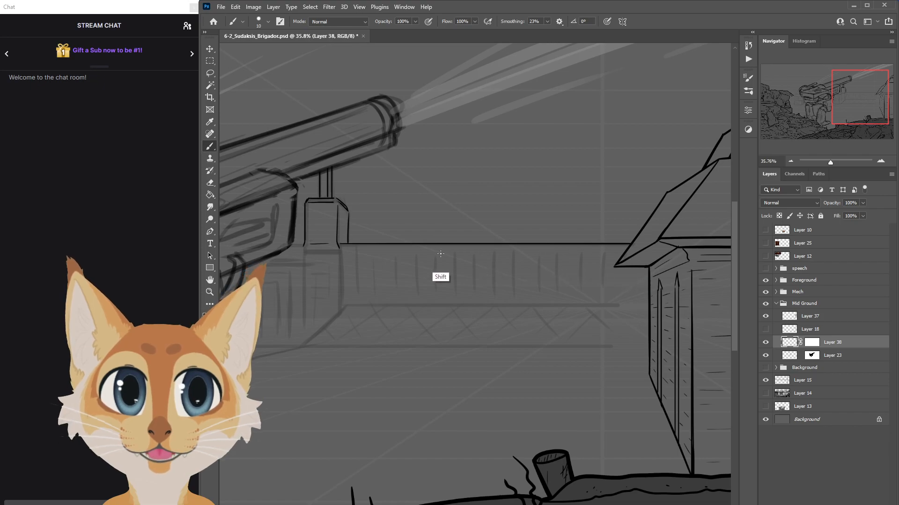
mouse_move(345, 307)
mouse_down()
mouse_move(659, 320)
mouse_move(416, 310)
mouse_move(301, 329)
mouse_up()
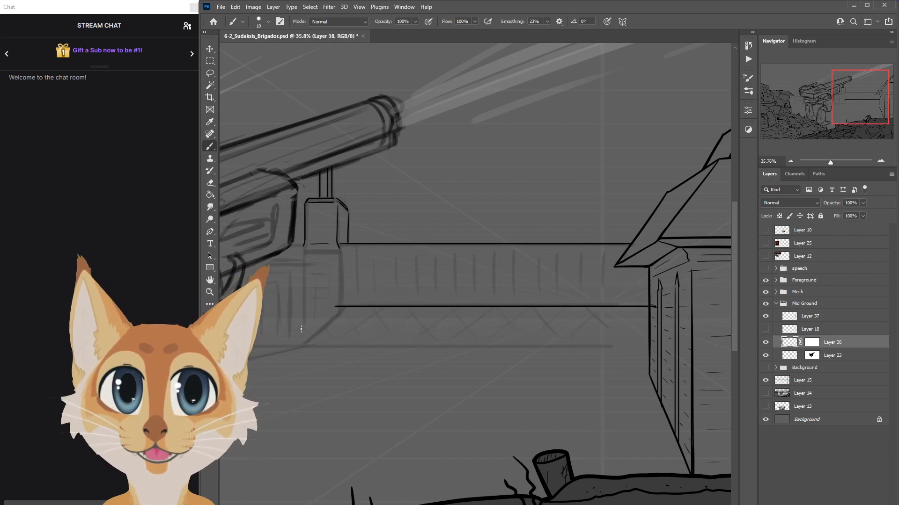
key(ctrl+z)
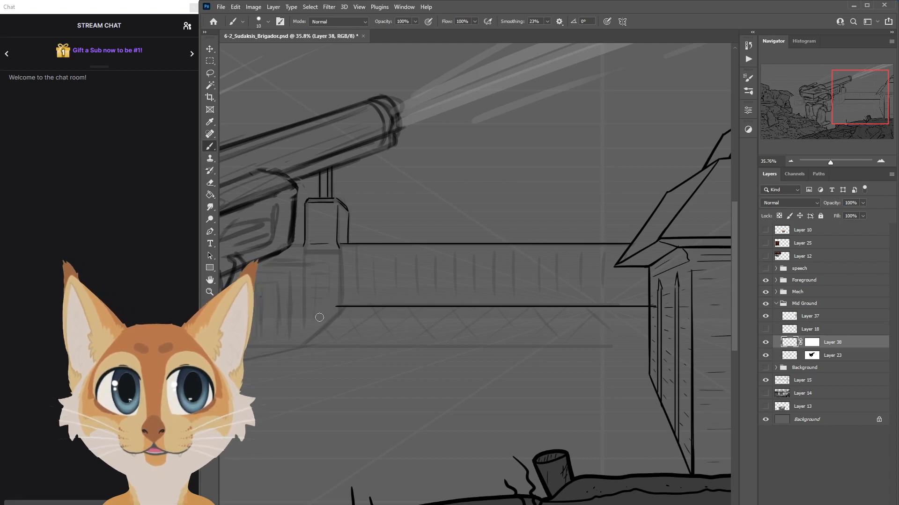
Ink the flared base of the tower block where it meets the bridge and save the document.
scroll(475, 274, left, 4)
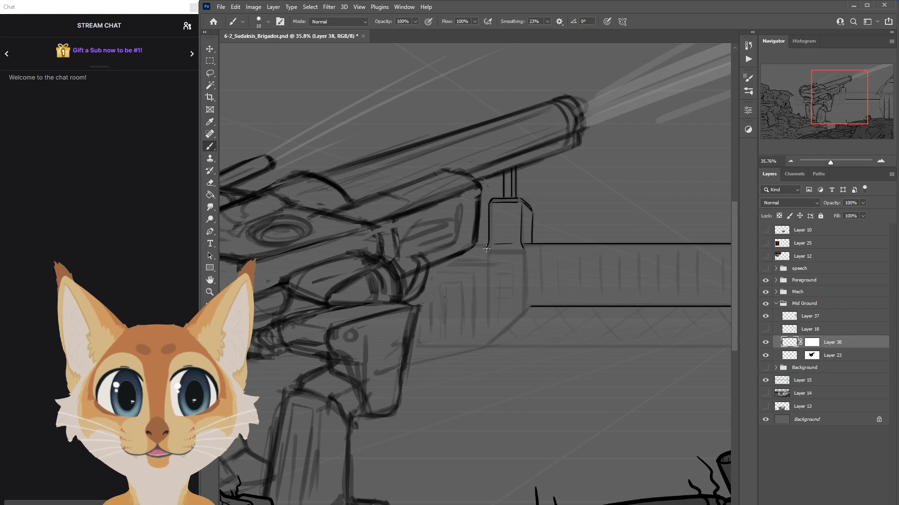
drag(484, 252, 526, 250)
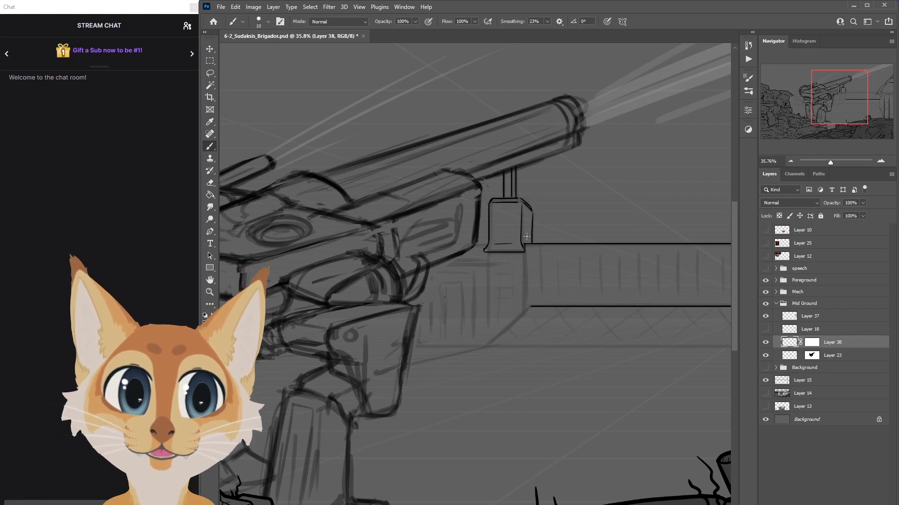
key(ctrl+s)
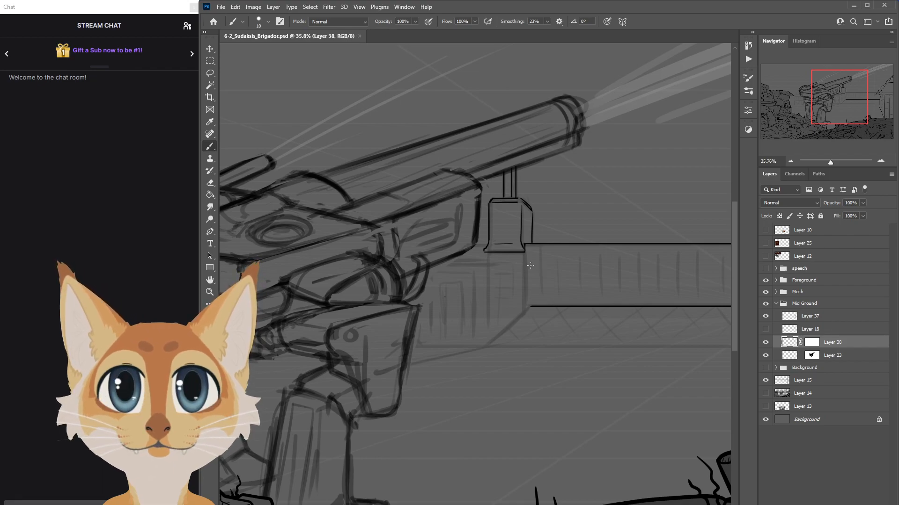
Ink the pillar under the tower block with two vertical edges and a diagonal edge rising to the bridge's lower line.
scroll(737, 218, down, 2)
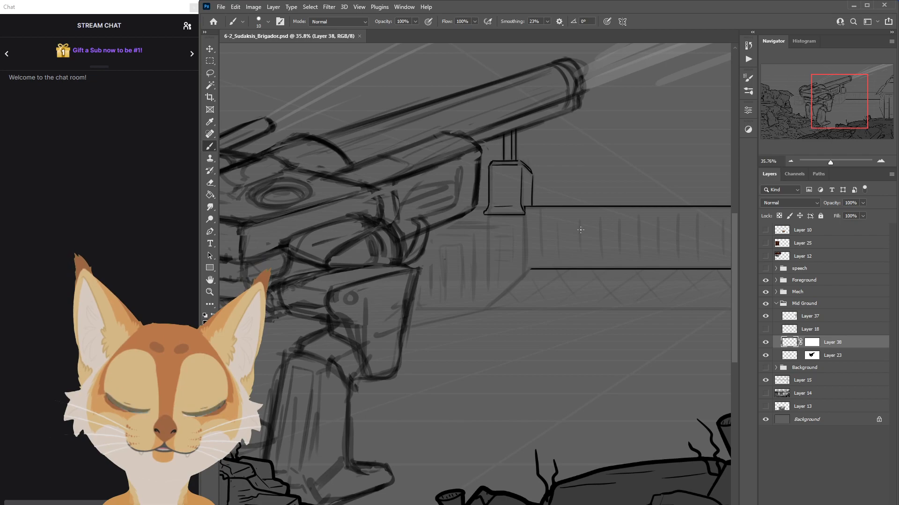
drag(485, 216, 487, 298)
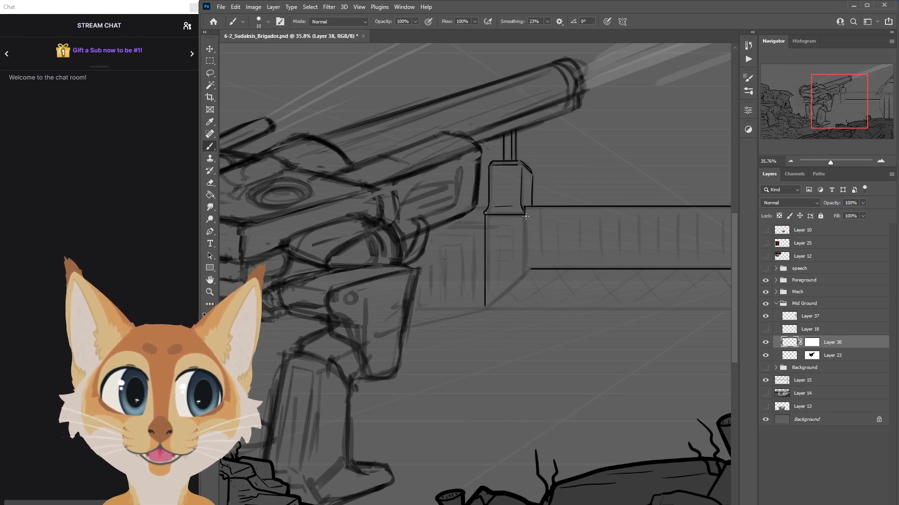
drag(524, 217, 524, 285)
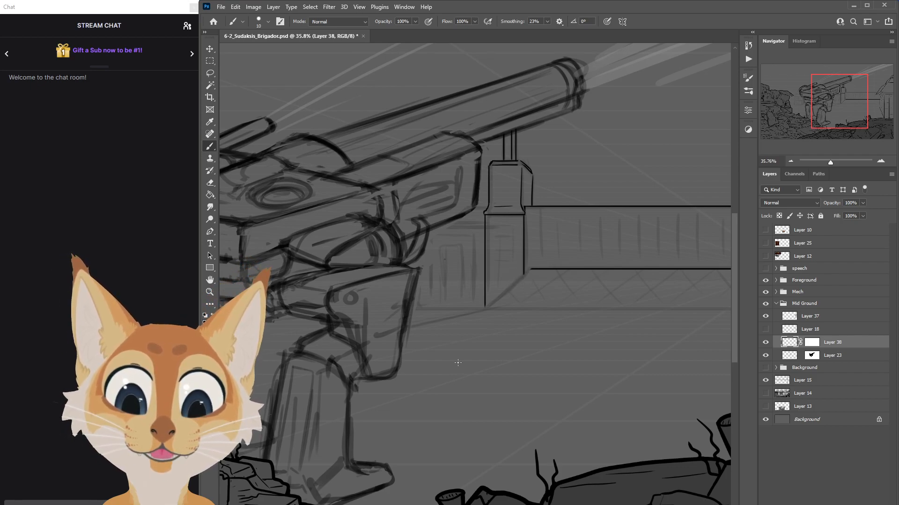
drag(530, 269, 477, 318)
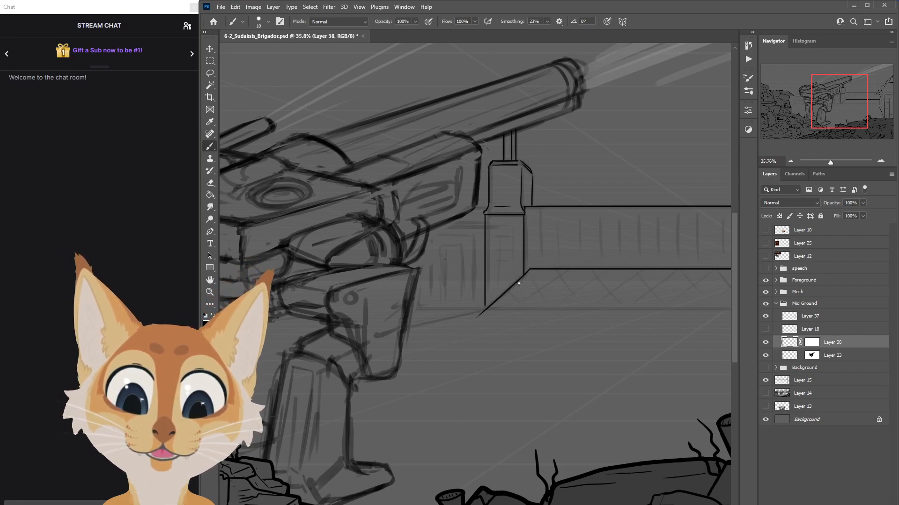
key(ctrl+z)
drag(528, 270, 480, 311)
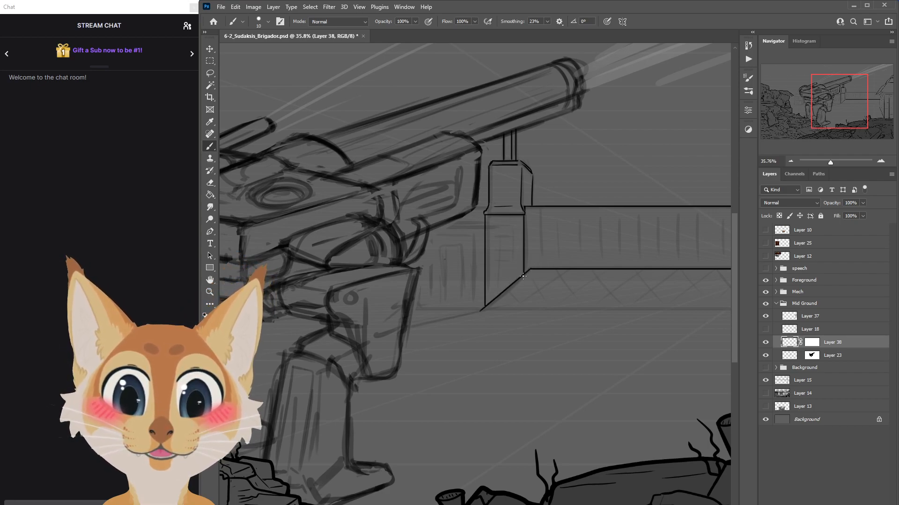
Ink the ground line below the bridge from the pillar's foot, adding small jagged grass tufts along it.
scroll(475, 274, right, 5)
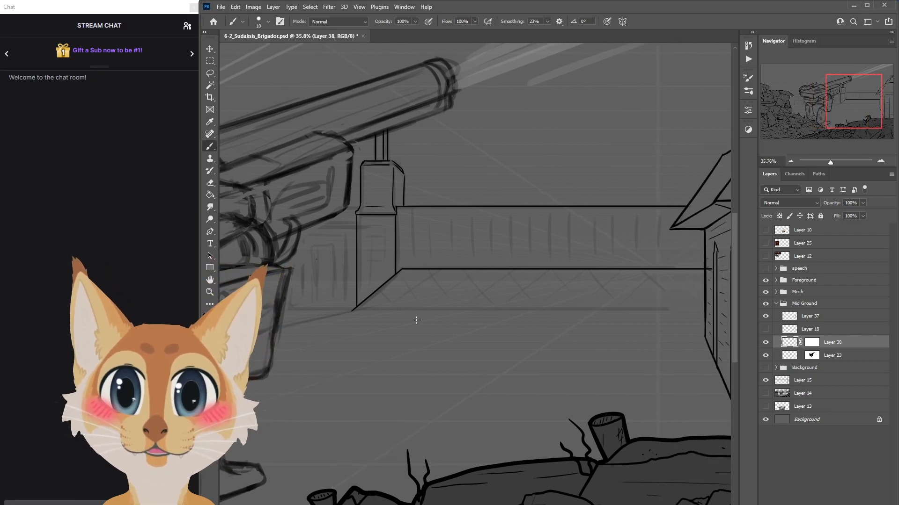
drag(353, 310, 370, 308)
key(ctrl+z)
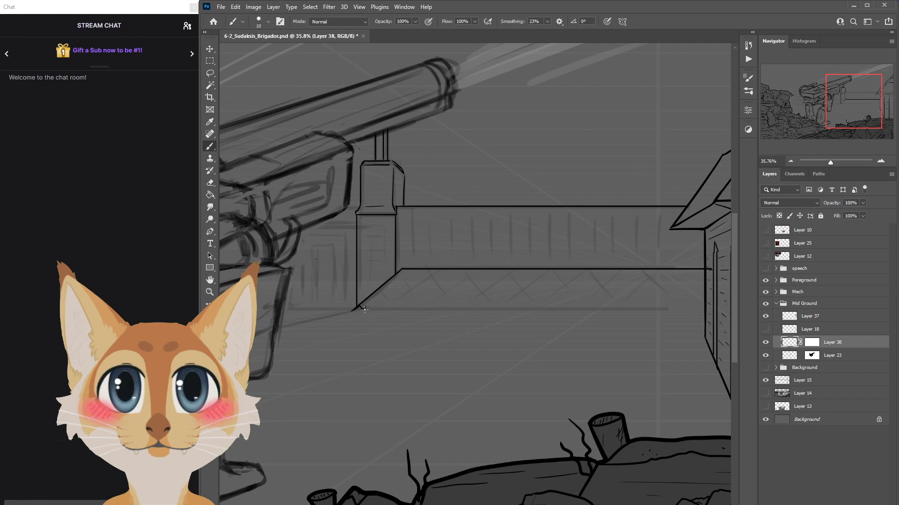
drag(372, 309, 377, 310)
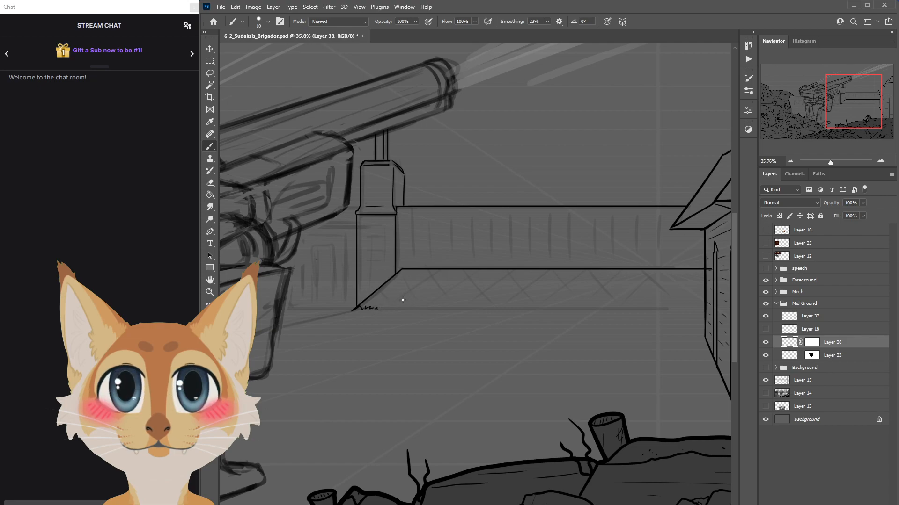
mouse_move(379, 310)
mouse_down()
mouse_move(575, 308)
mouse_move(555, 309)
mouse_up()
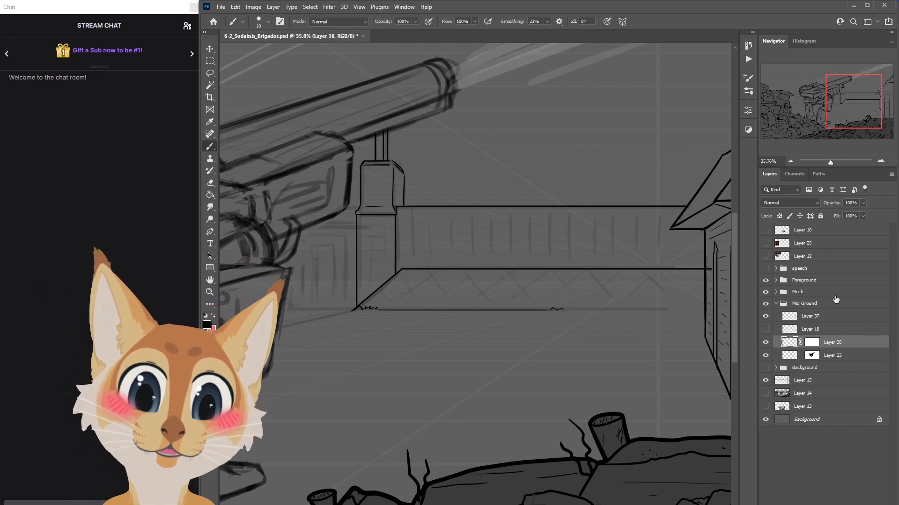
Show the reference collage on Layer 12 and look over its game screenshots and mech images.
click(766, 257)
drag(735, 286, 733, 224)
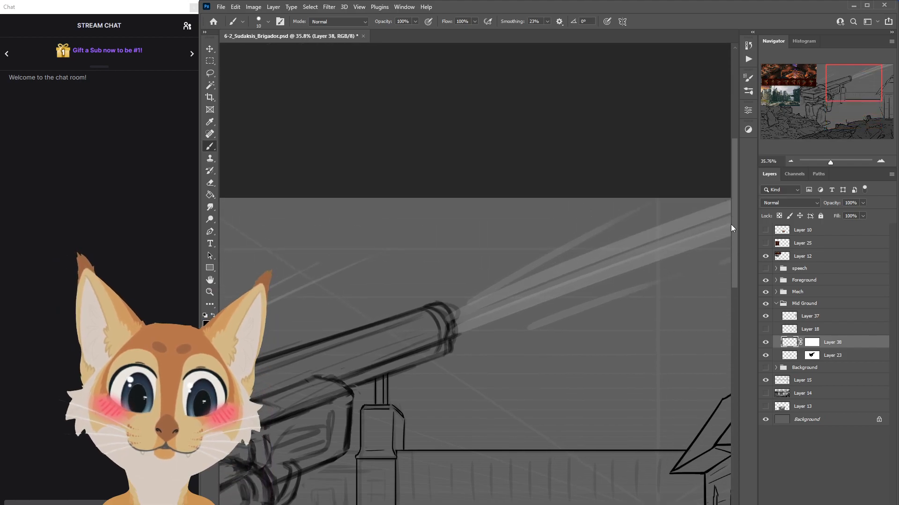
scroll(475, 351, left, 10)
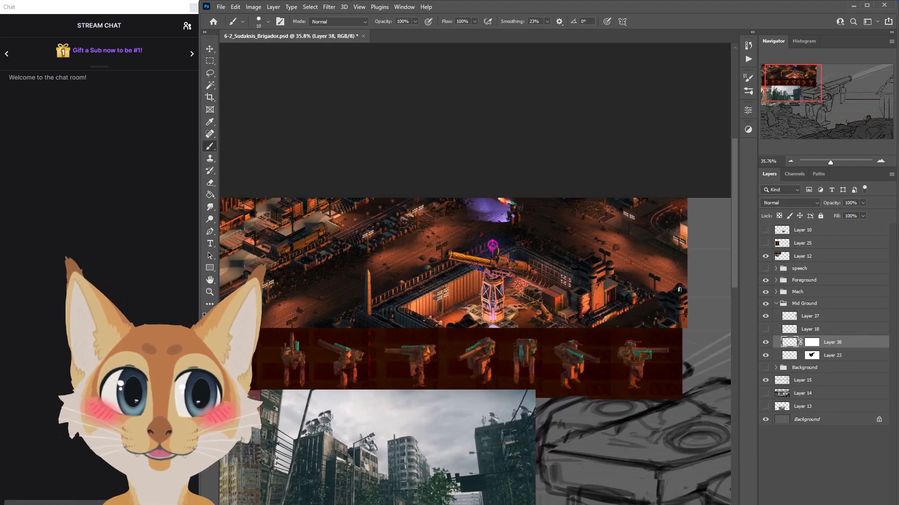
scroll(475, 351, left, 3)
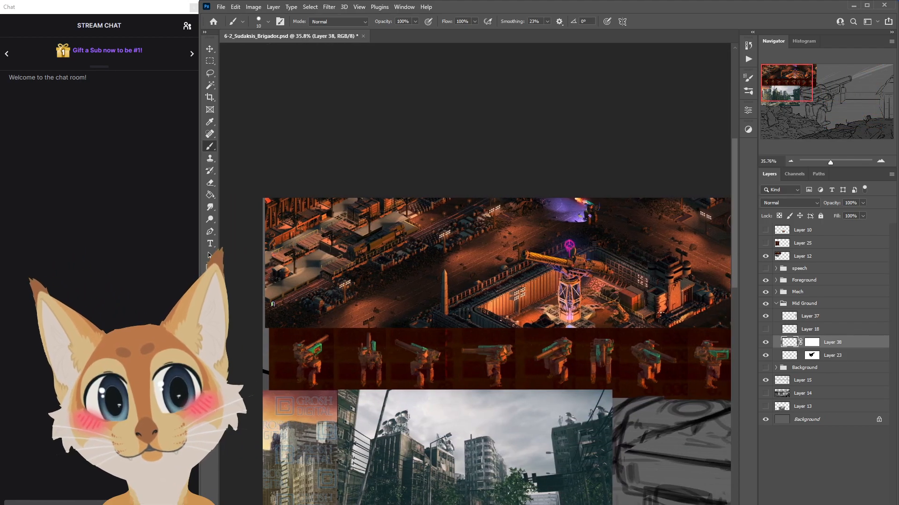
drag(734, 218, 733, 245)
Shift the Layer 12 reference collage around the canvas to study its city and industrial building images, and hide the layer.
click(767, 257)
key(v)
drag(408, 266, 677, 327)
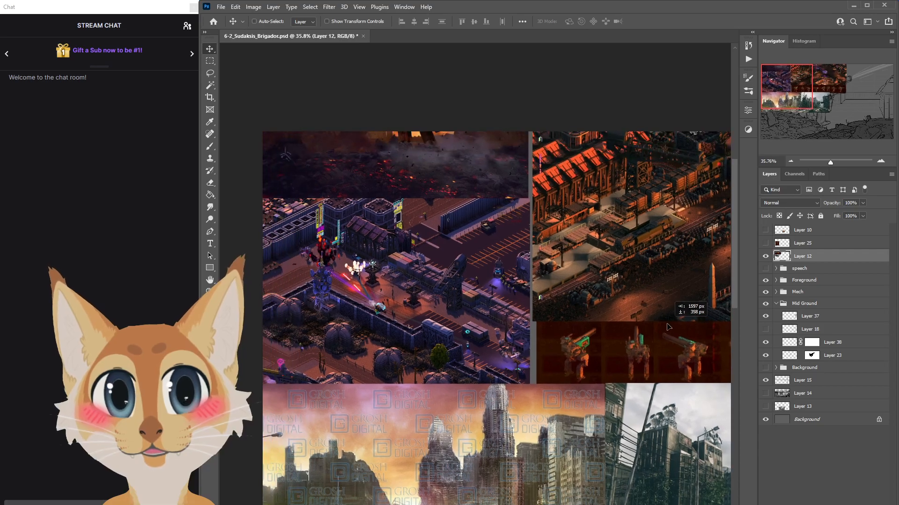
drag(422, 349, 435, 380)
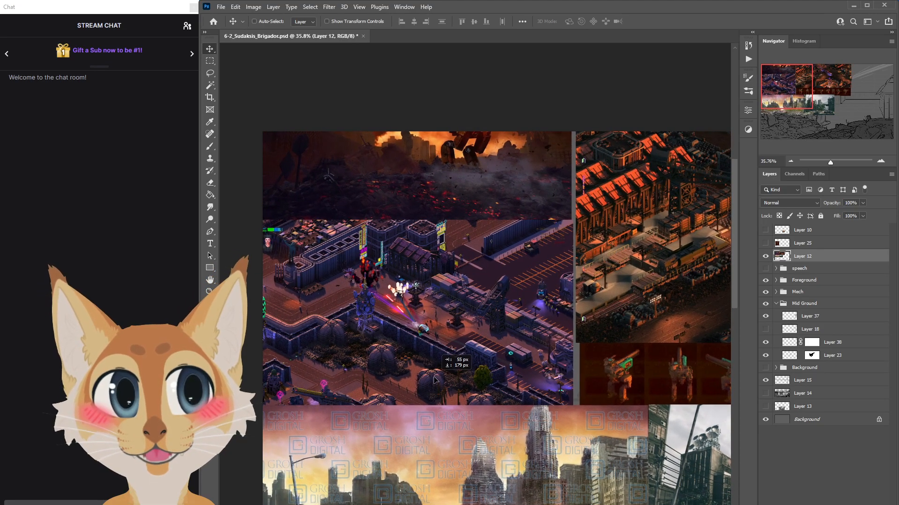
drag(668, 298, 358, 342)
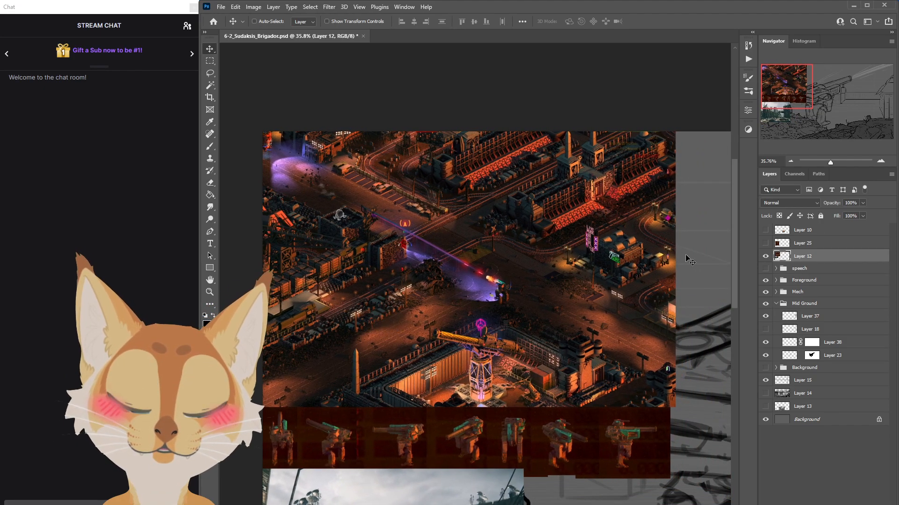
drag(568, 362, 613, 359)
click(765, 257)
Erase the ground line and grass tufts below the bridge on Layer 38.
drag(384, 504, 476, 504)
drag(735, 289, 737, 338)
drag(478, 504, 522, 504)
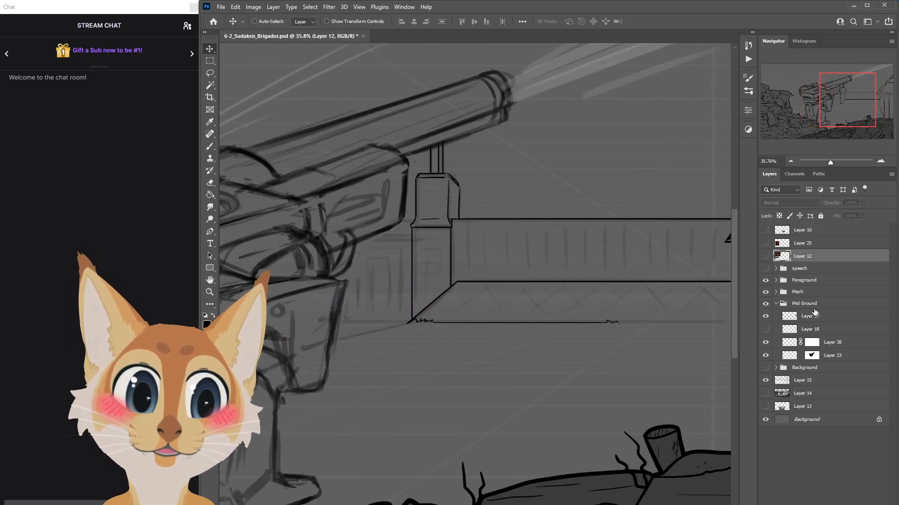
click(812, 317)
click(766, 319)
click(766, 317)
click(765, 344)
click(765, 345)
click(790, 343)
key(e)
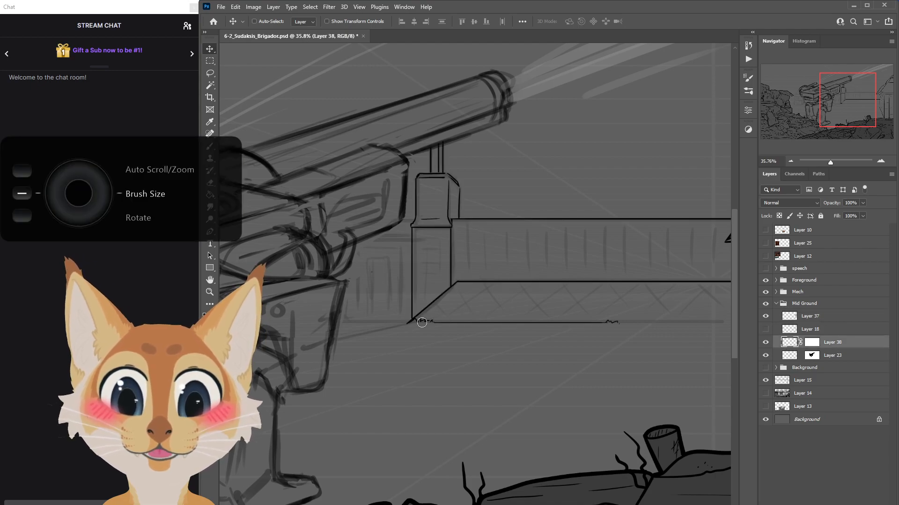
drag(412, 322, 569, 320)
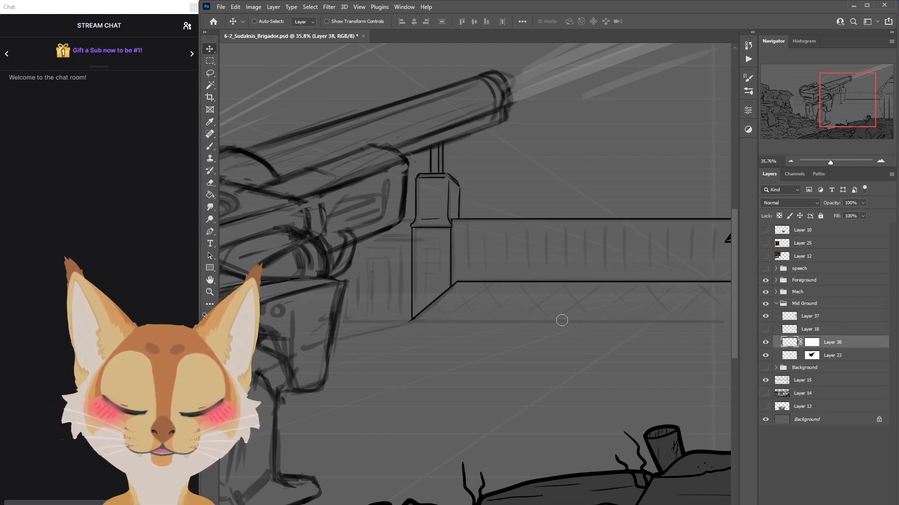
Ink an uneven rubble ground line with small pebble marks from the pillar's foot along the wall below the bridge.
key(b)
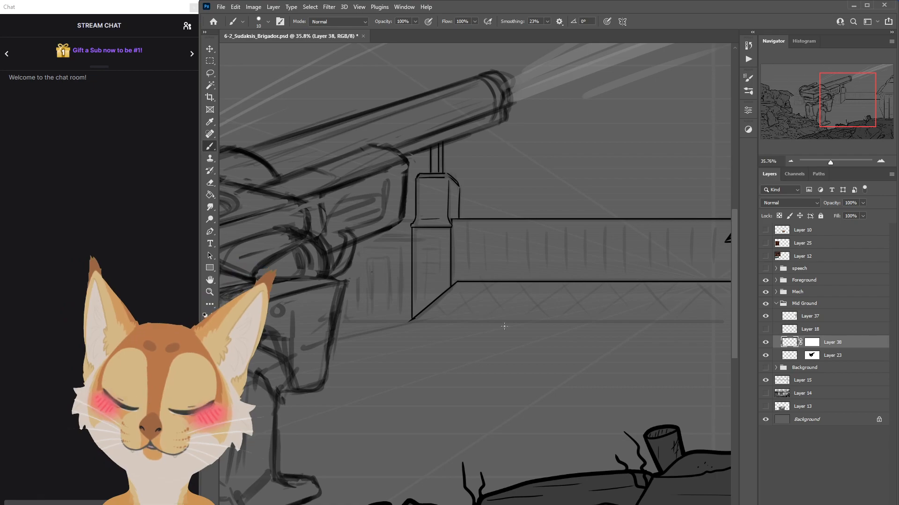
drag(410, 321, 470, 321)
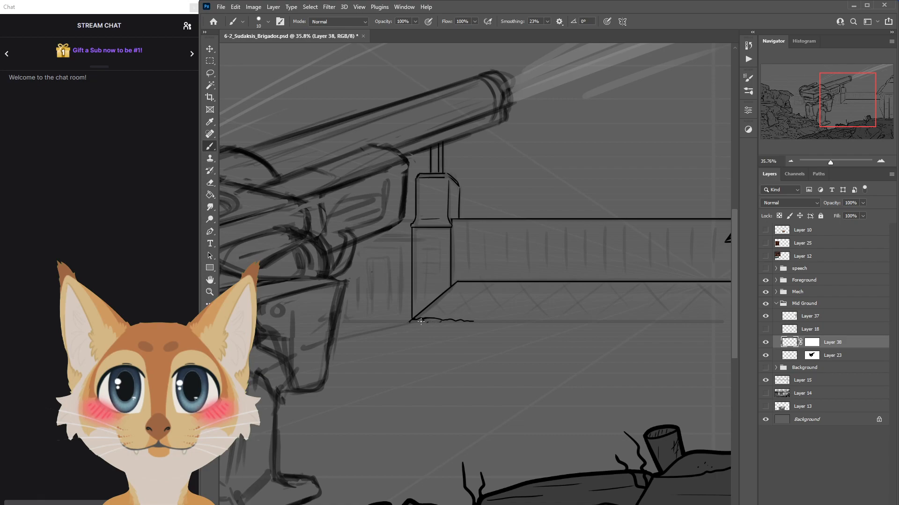
drag(453, 321, 461, 321)
scroll(432, 341, up, 2)
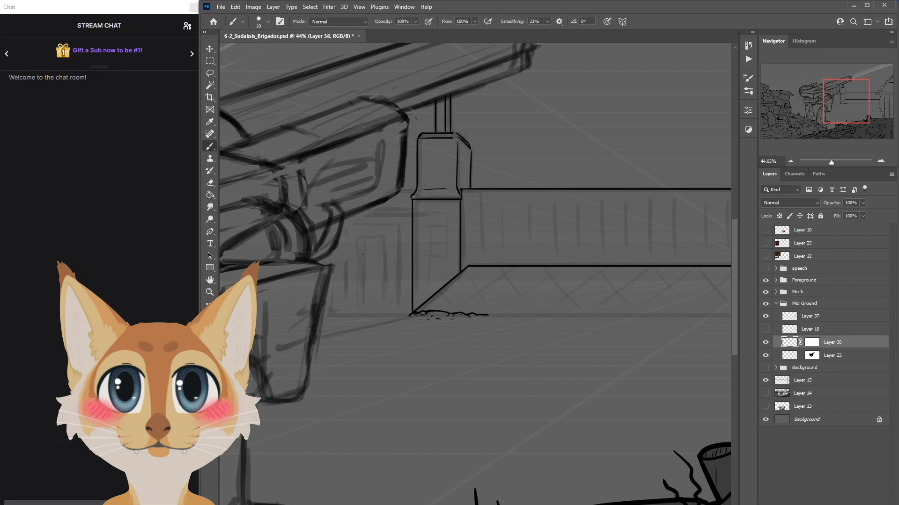
scroll(475, 273, right, 3)
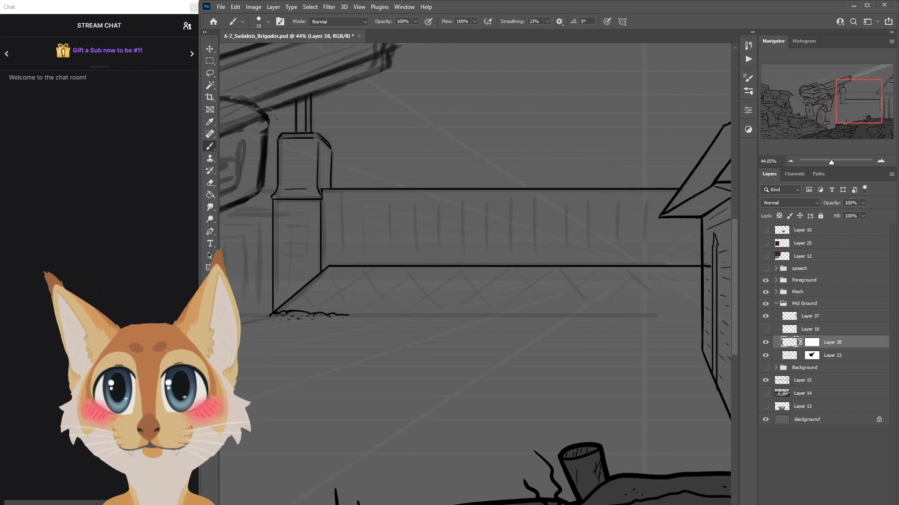
drag(349, 315, 622, 312)
drag(678, 315, 653, 312)
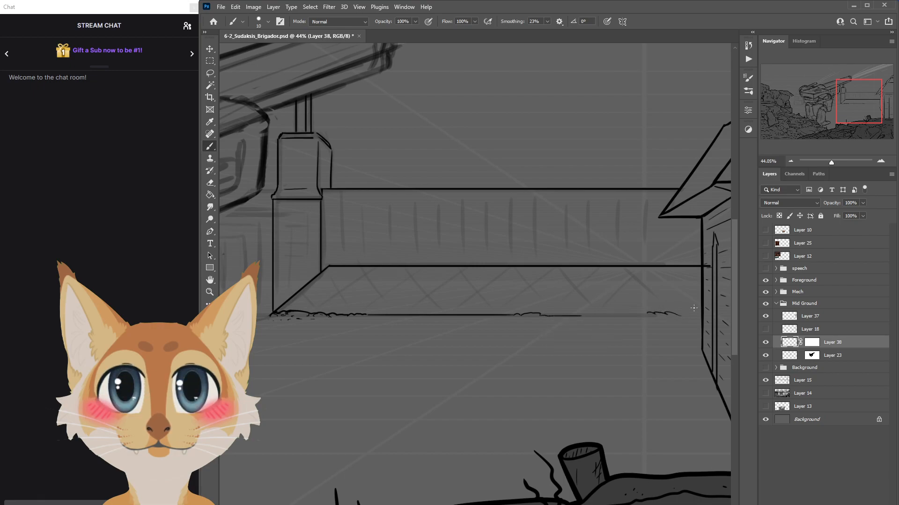
key(ctrl+z)
key(ctrl+z)
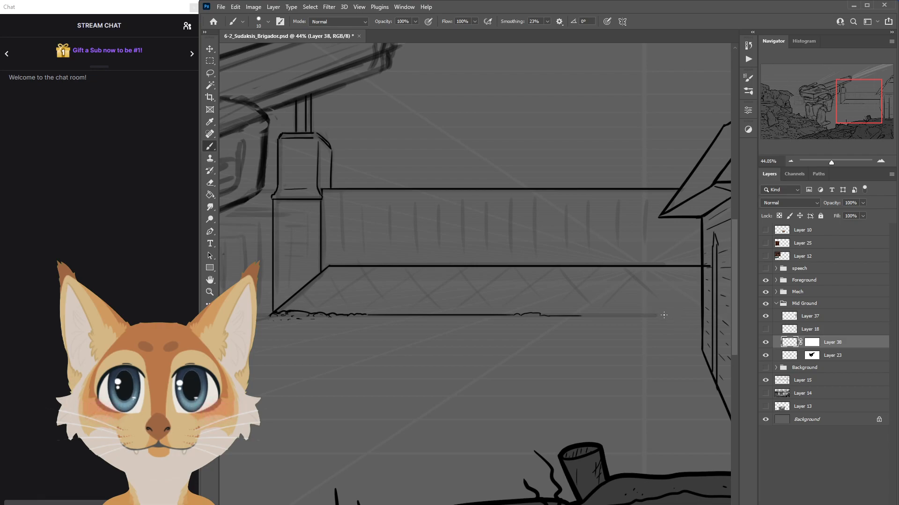
Extend the ground line to the tiered-roof building with a low mound and small pebble marks beneath it.
drag(660, 311, 650, 313)
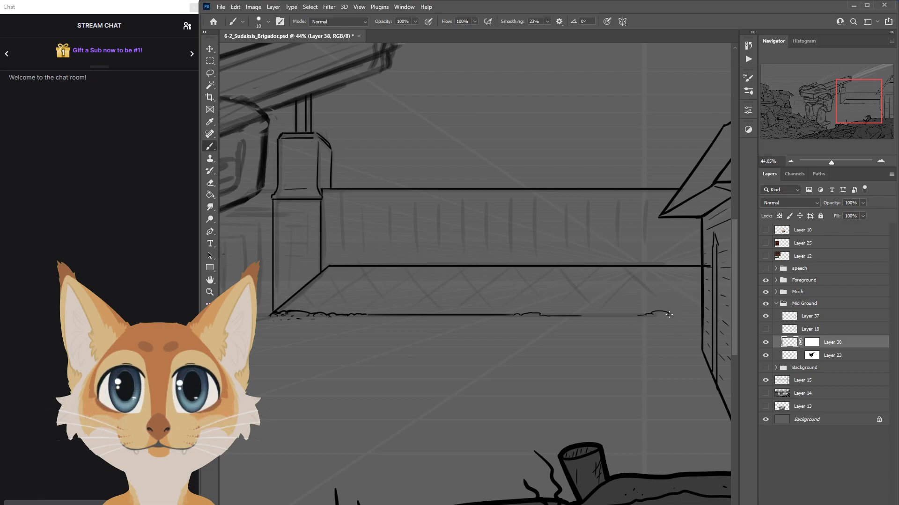
drag(604, 315, 585, 316)
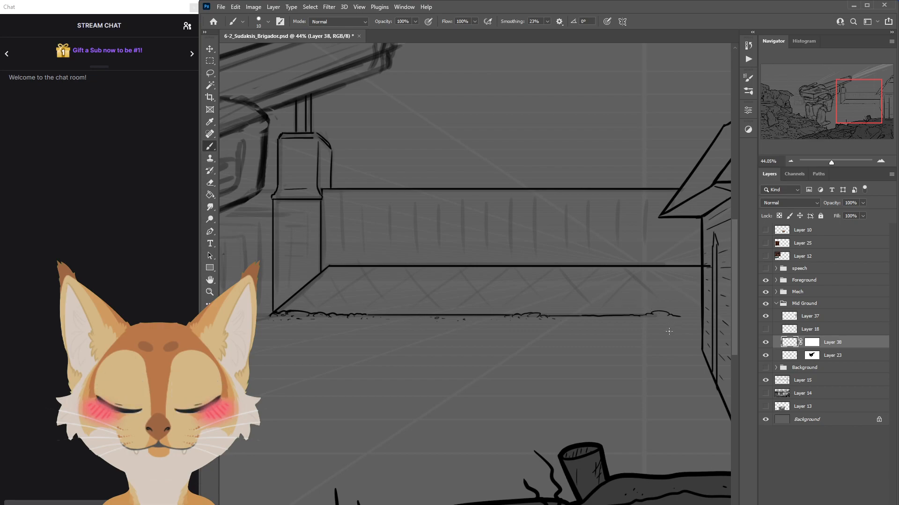
drag(592, 316, 635, 317)
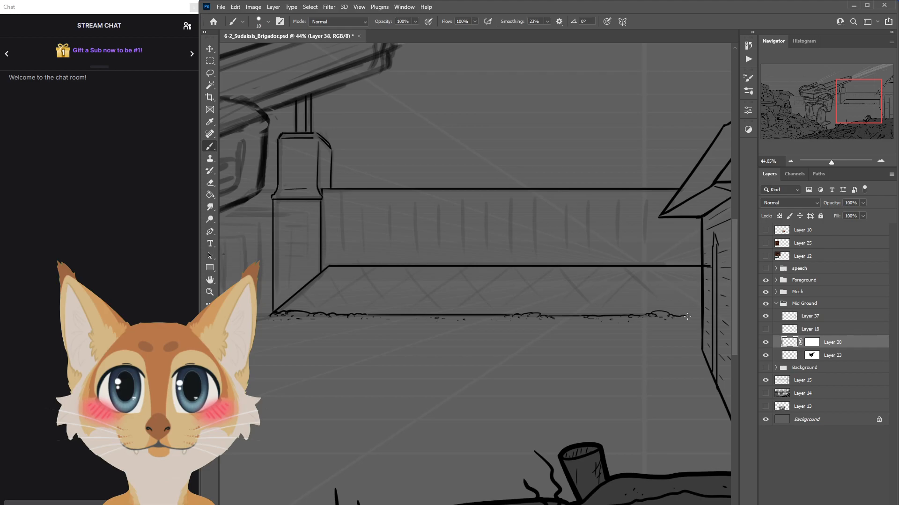
drag(697, 315, 720, 316)
Review the inked bridge, tower and ground line up close and within the whole composition, and save the document.
scroll(698, 321, down, 6)
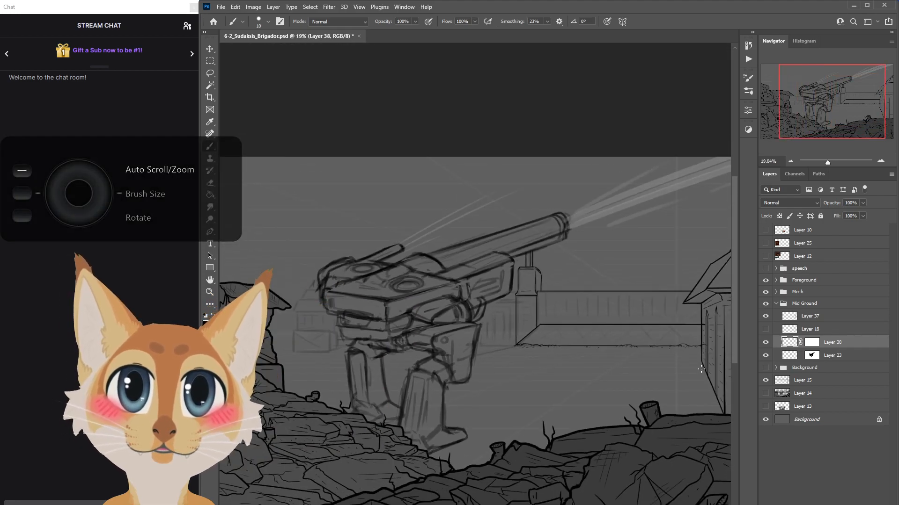
scroll(701, 369, down, 3)
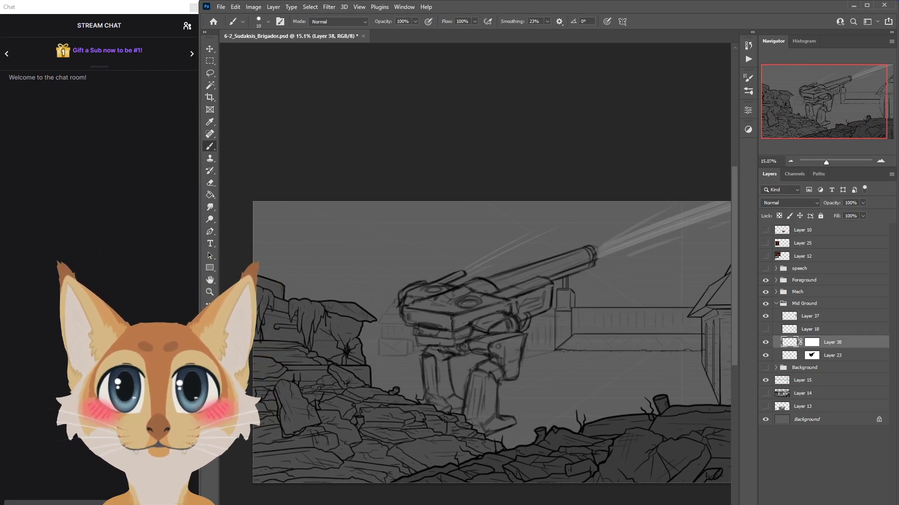
scroll(487, 377, up, 8)
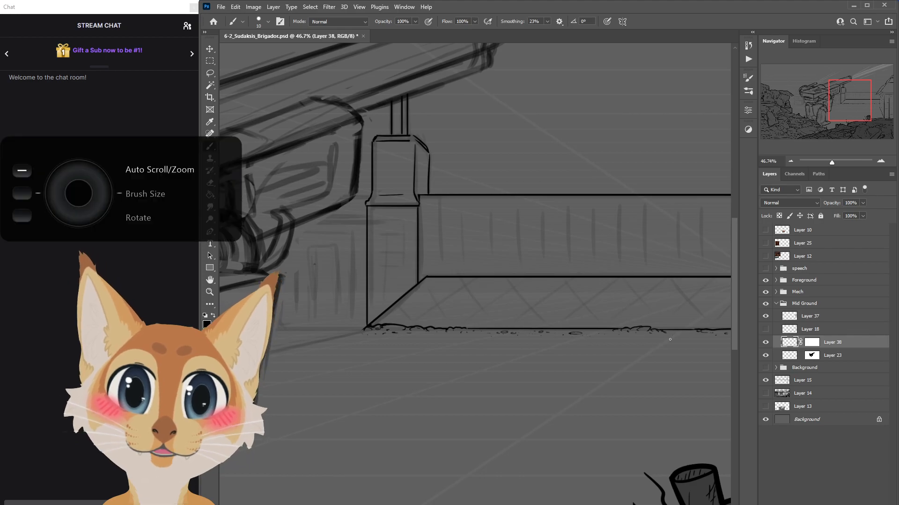
scroll(668, 335, down, 8)
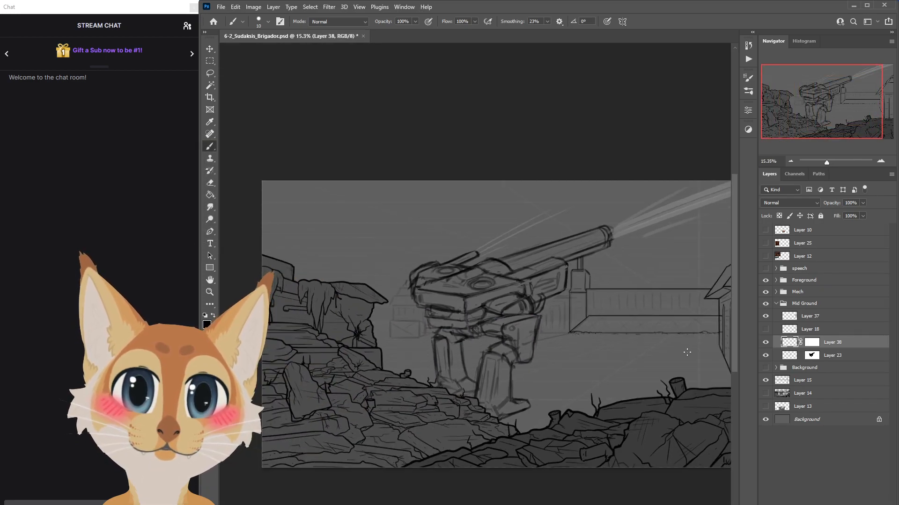
scroll(668, 335, up, 9)
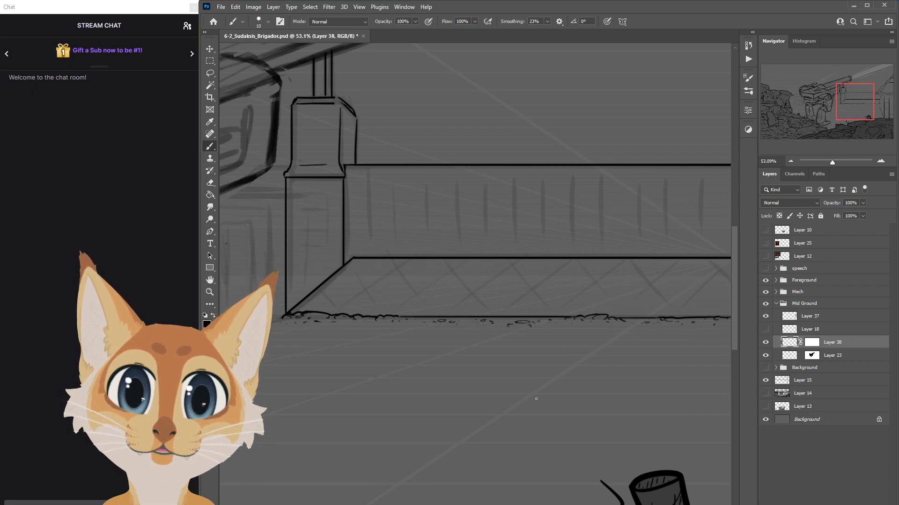
scroll(405, 321, right, 9)
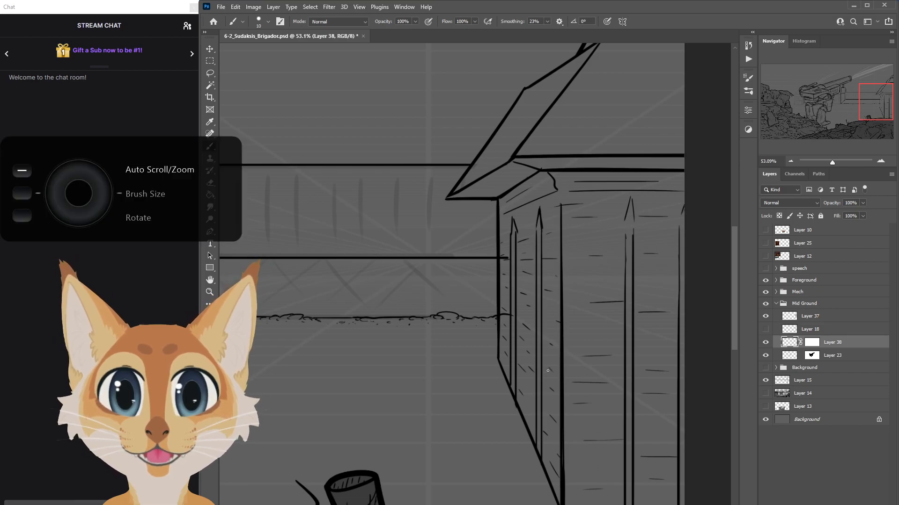
scroll(544, 412, down, 5)
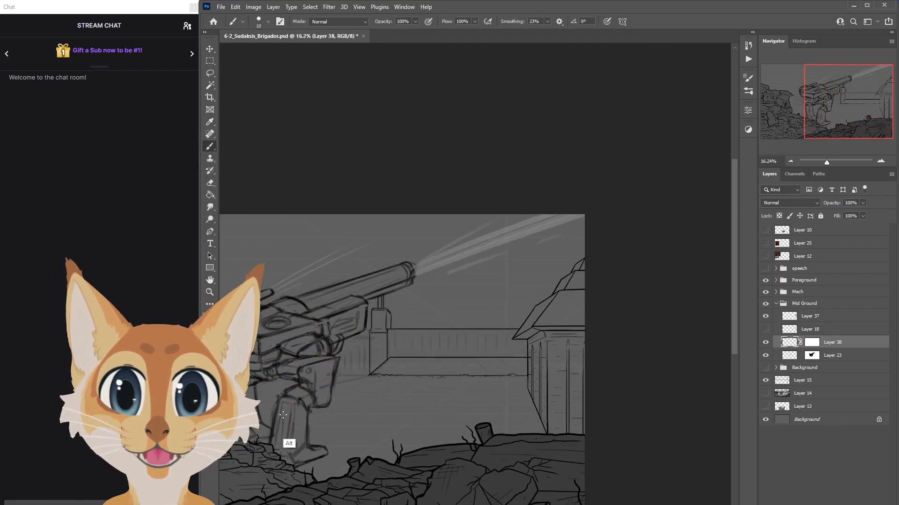
scroll(356, 436, up, 1)
scroll(475, 337, left, 6)
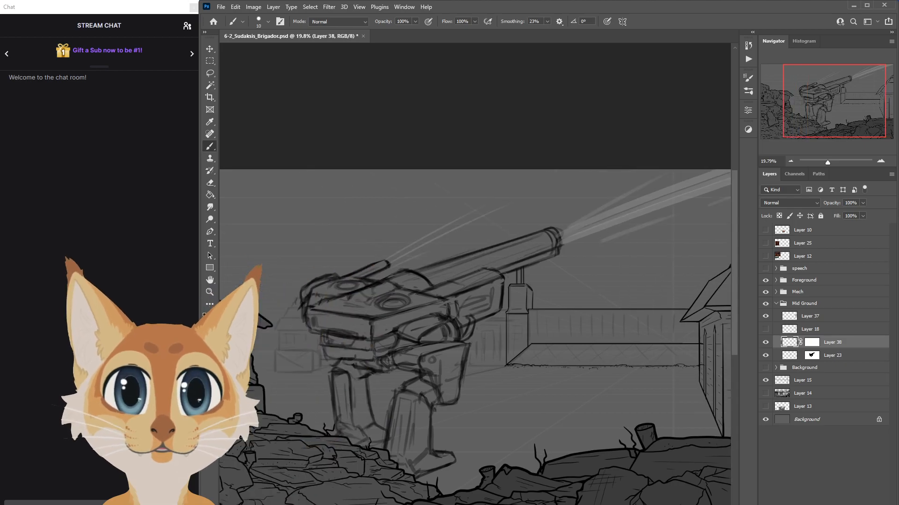
drag(734, 269, 736, 296)
scroll(703, 294, up, 3)
scroll(621, 301, up, 1)
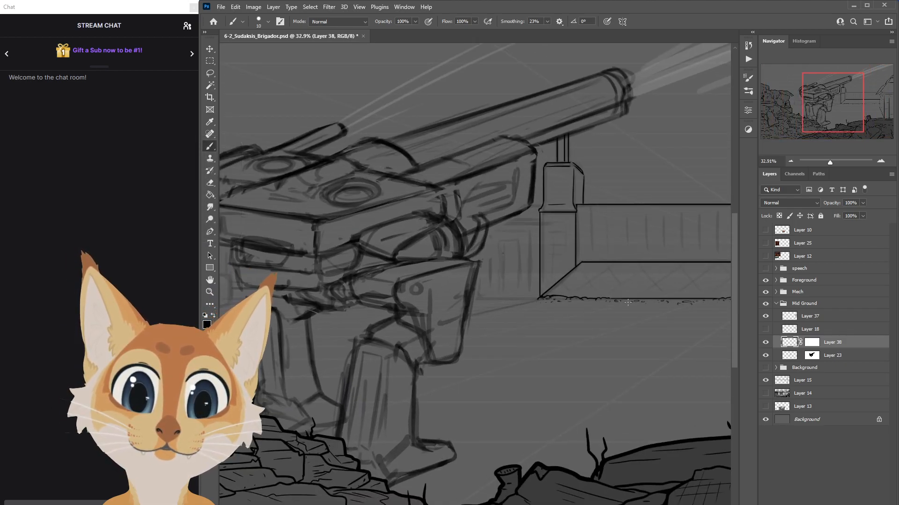
scroll(624, 302, down, 3)
key(ctrl+s)
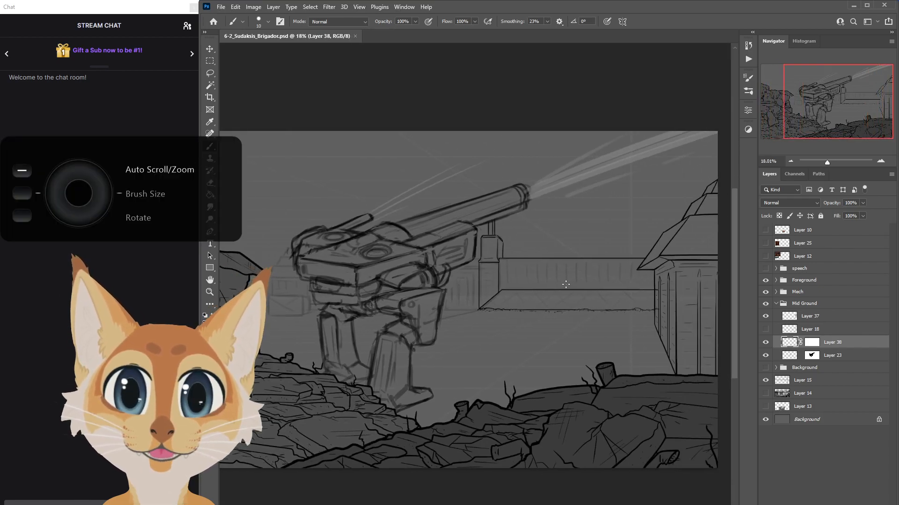
Disable the layer mask on Layer 23 and hide the Mech group to expose the full sketch of the towers and walls.
scroll(501, 276, up, 5)
scroll(501, 276, up, 1)
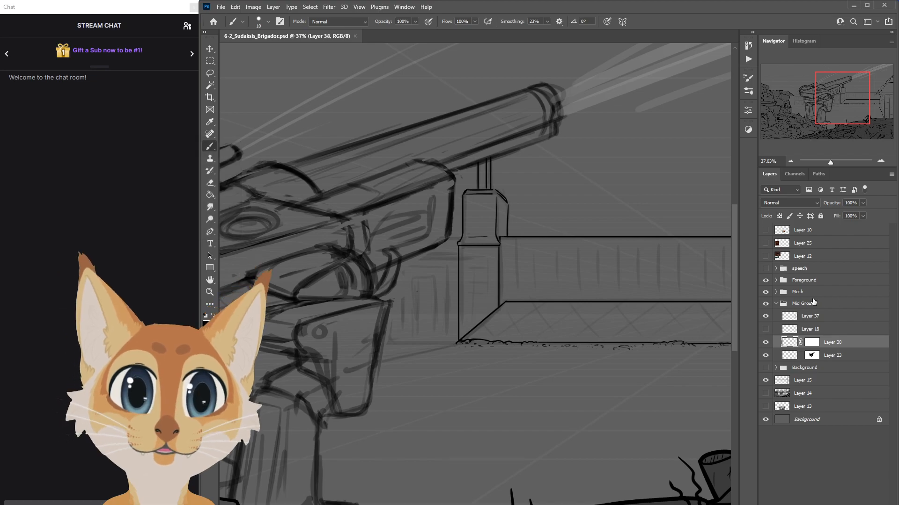
click(811, 357)
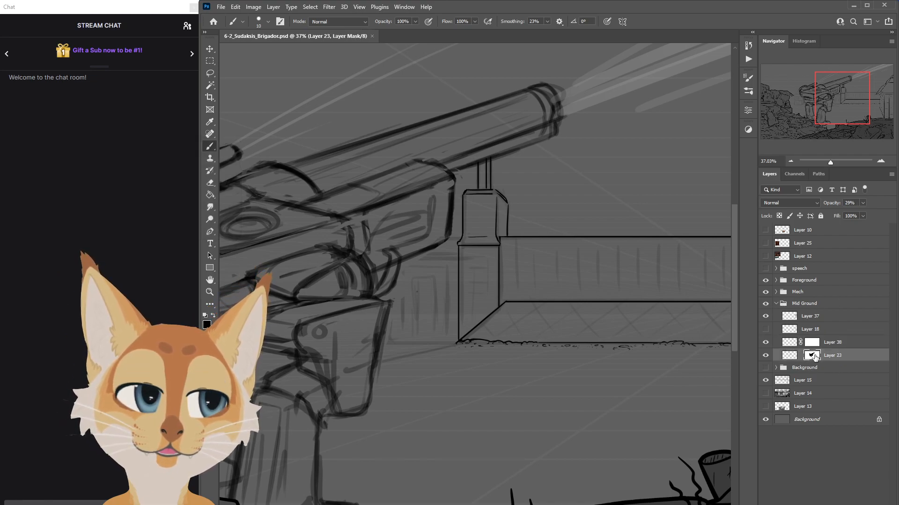
right_click(814, 359)
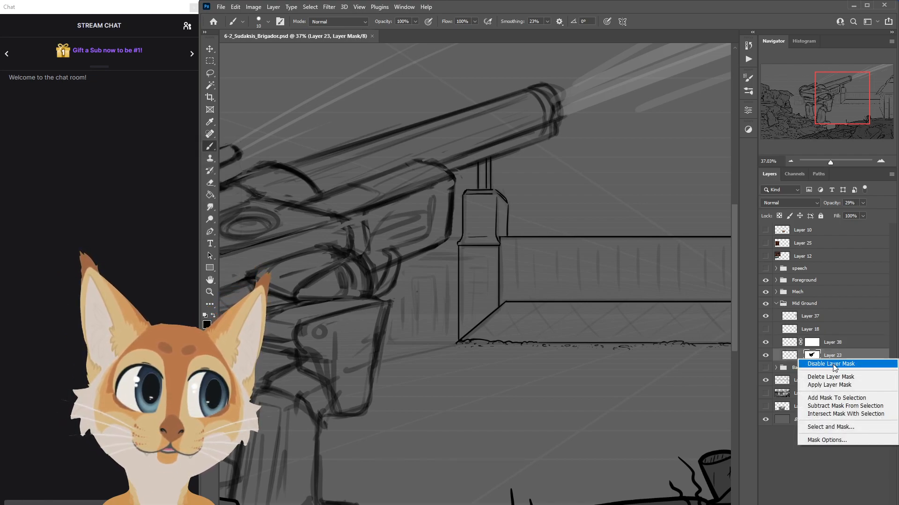
click(825, 365)
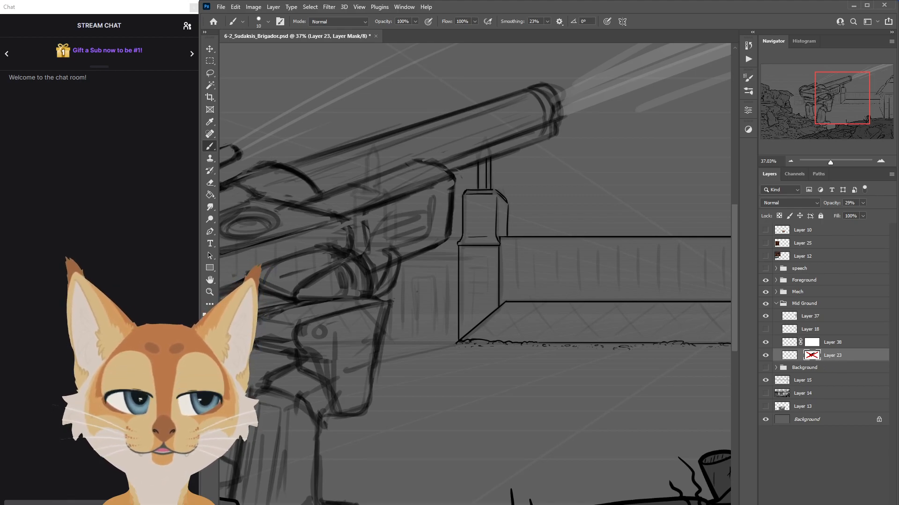
scroll(475, 274, left, 3)
click(766, 292)
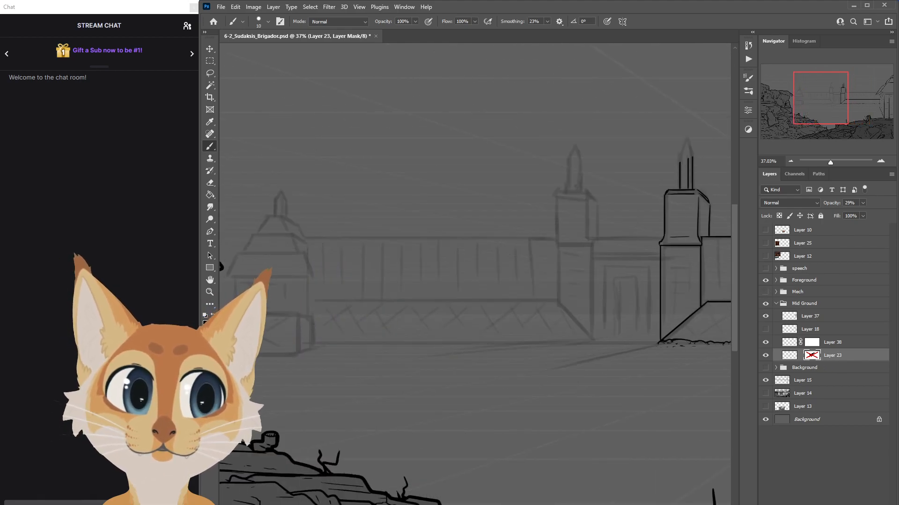
scroll(475, 273, left, 1)
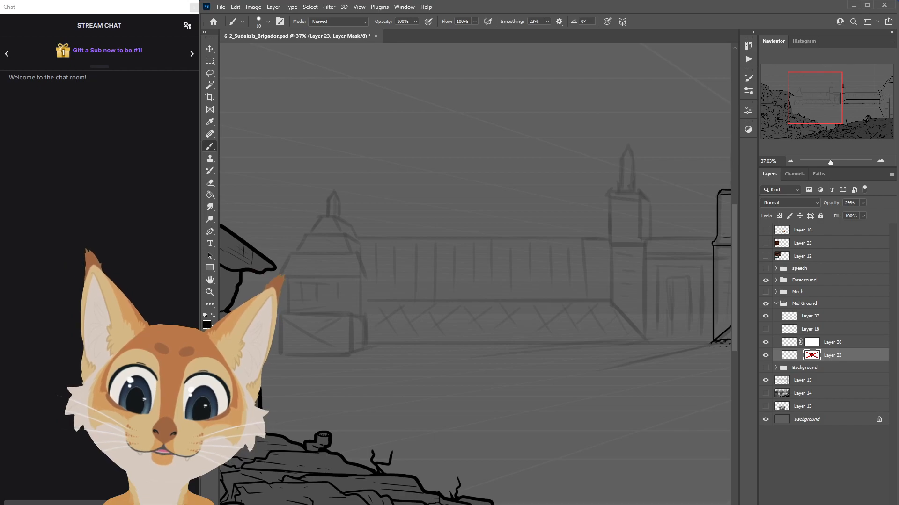
scroll(519, 162, right, 10)
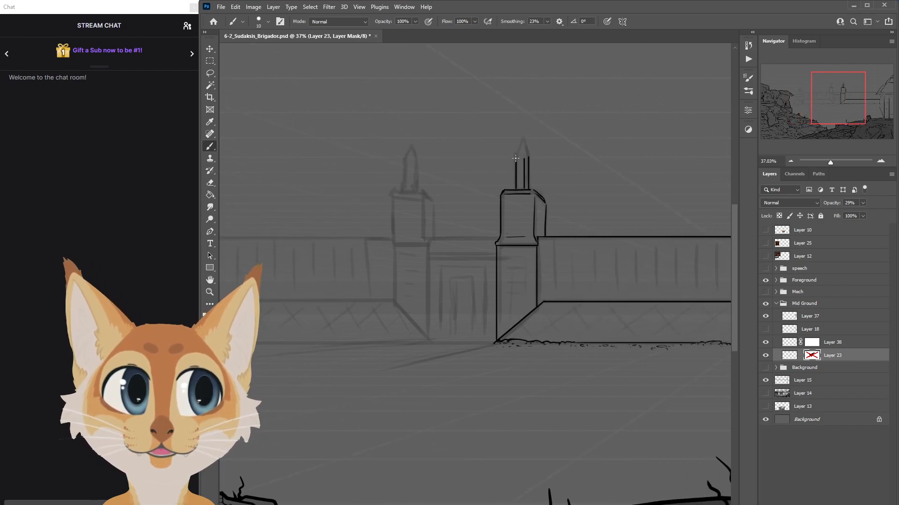
Make Layer 38's artwork the drawing target, undo the stray strokes over the spire, and disable the layer's mask.
click(812, 345)
click(789, 342)
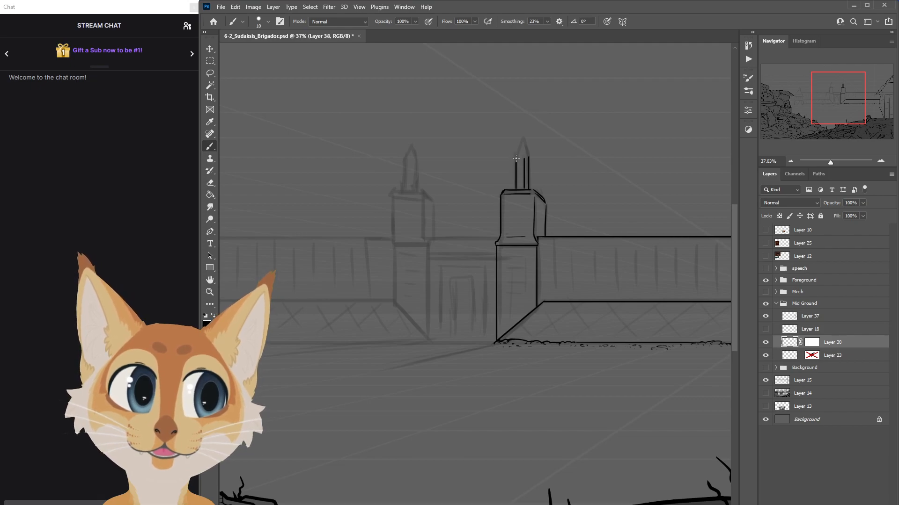
mouse_move(515, 164)
mouse_down()
mouse_move(524, 147)
mouse_move(536, 154)
mouse_up()
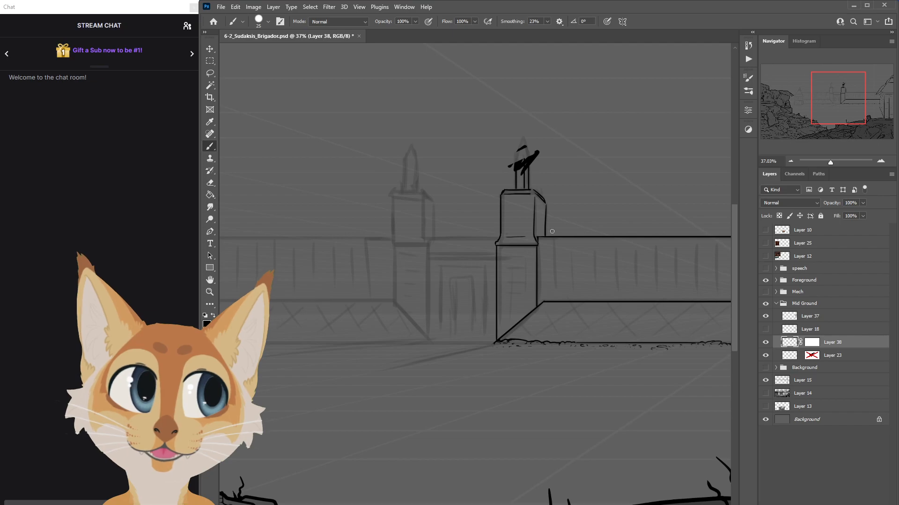
key(ctrl+z)
key(ctrl+z)
key(ctrl+z)
right_click(806, 345)
click(829, 349)
Ink the pointed tip of the tower's spire with the brush at size 15 and save the document.
key(bracketleft)
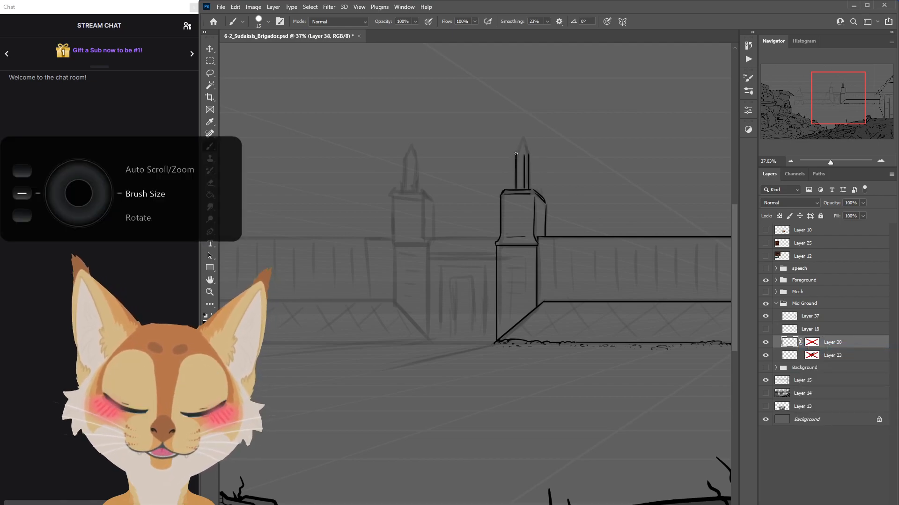
mouse_move(522, 137)
mouse_down()
mouse_move(516, 153)
mouse_move(528, 154)
mouse_up()
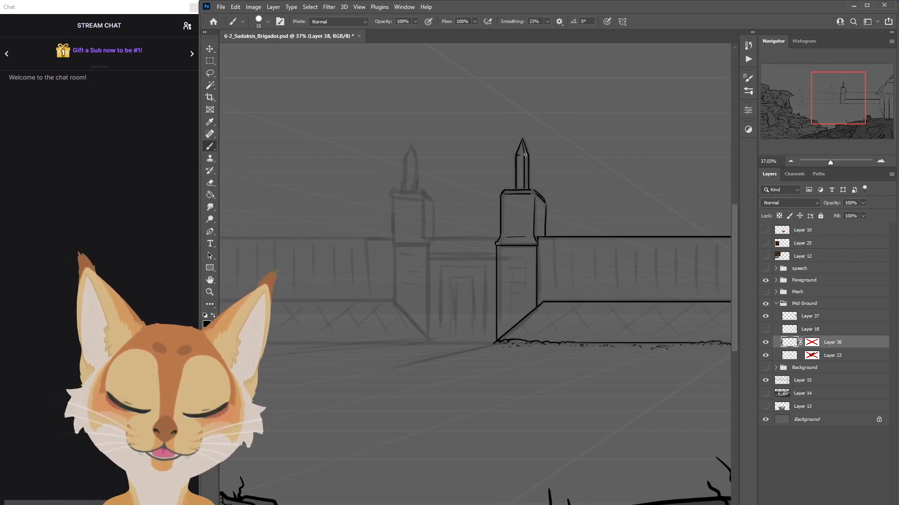
scroll(582, 269, down, 3)
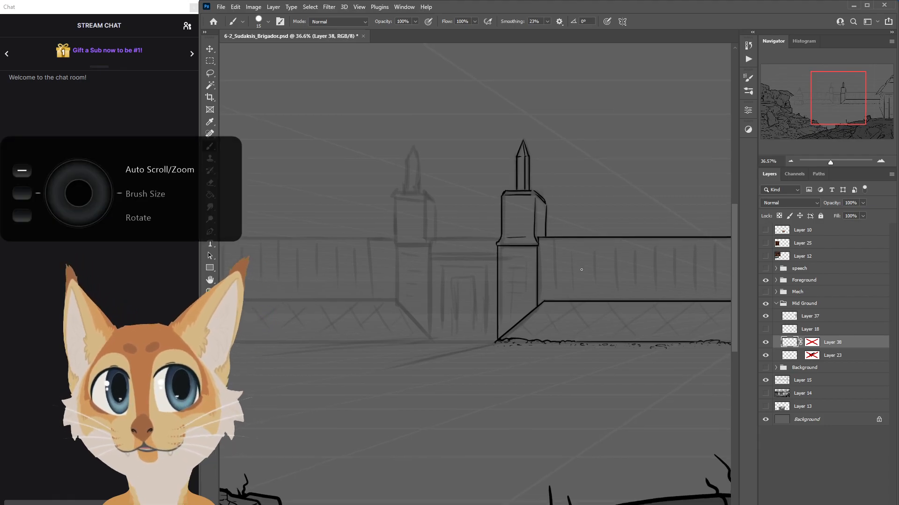
scroll(582, 270, down, 3)
key(ctrl+alt+s)
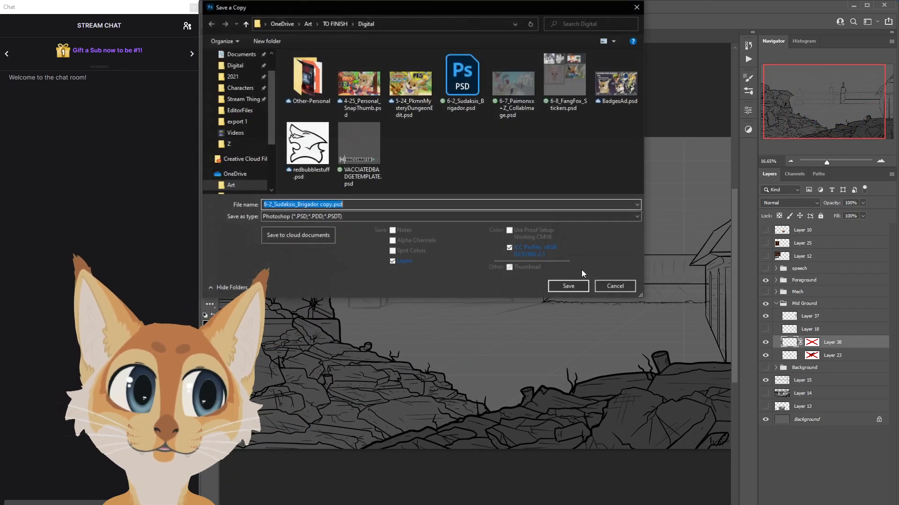
click(616, 288)
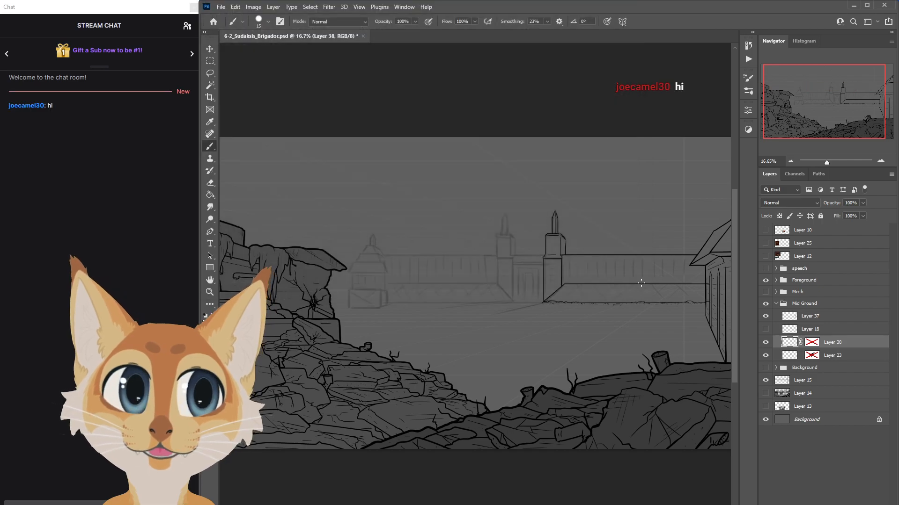
key(ctrl+s)
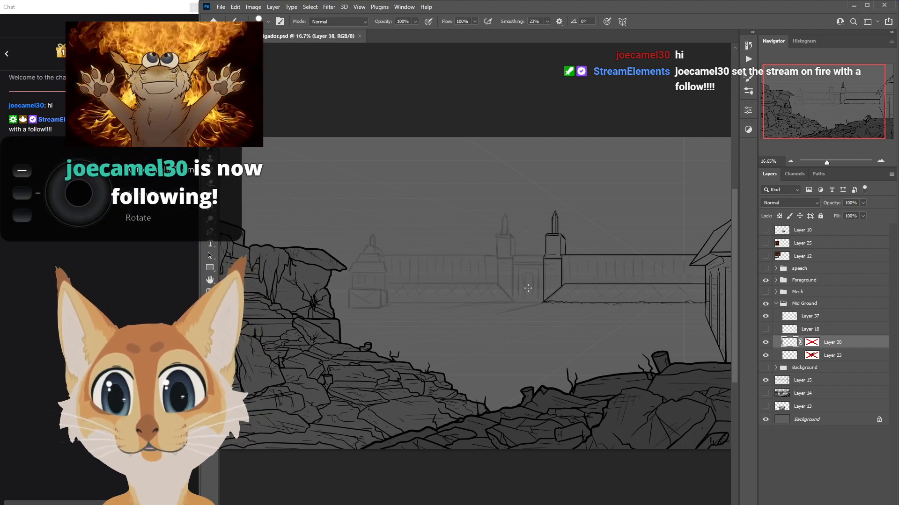
Ink a short horizontal line just below the cap of the pillar beneath the tower with a thinner brush.
scroll(525, 272, up, 2)
scroll(547, 258, up, 4)
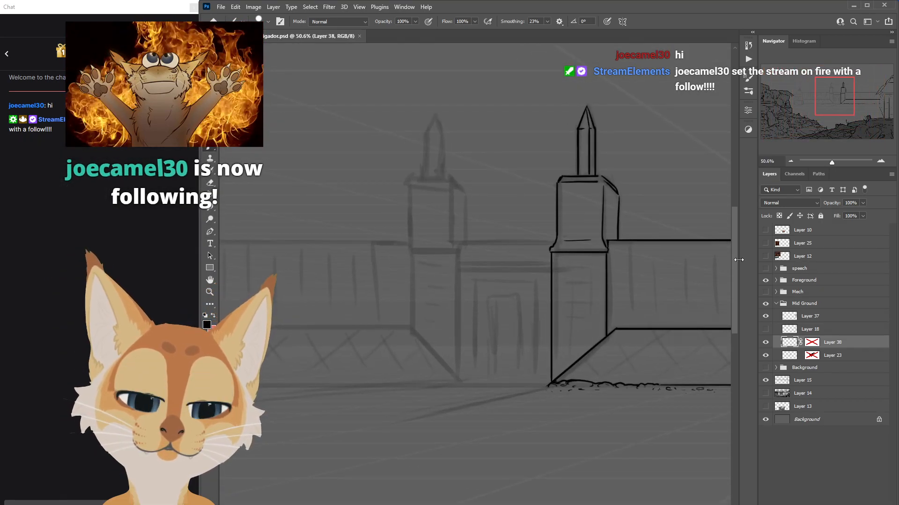
scroll(684, 290, down, 2)
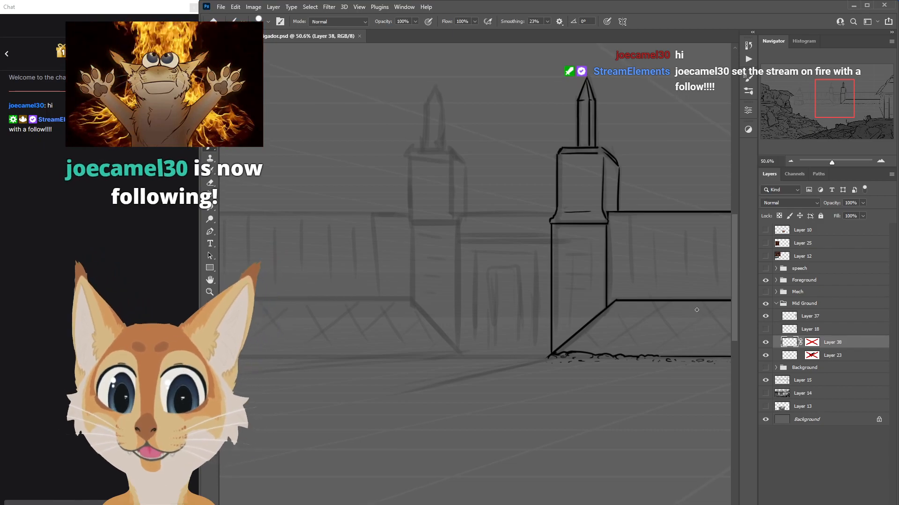
scroll(612, 260, up, 1)
scroll(733, 245, down, 1)
drag(732, 242, 734, 239)
drag(547, 233, 581, 231)
key(ctrl+z)
key(bracketleft)
key(bracketleft)
key(ctrl+z)
Check the inked tower within the whole composition, briefly toggling the Mech group, the Background group and Layer 38.
scroll(596, 329, down, 10)
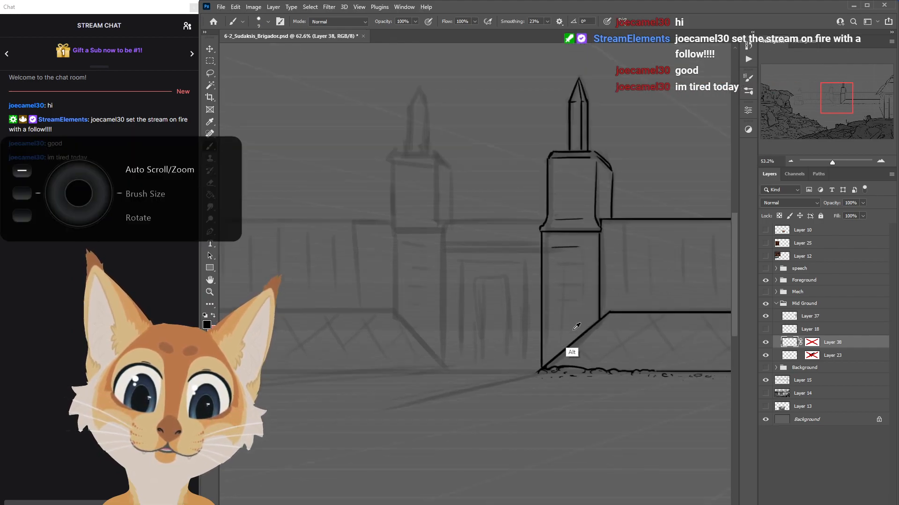
scroll(656, 489, up, 3)
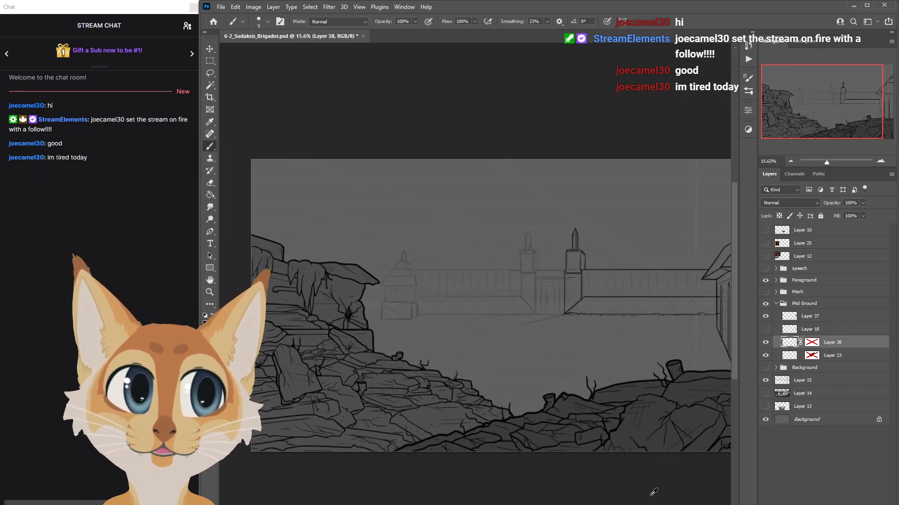
drag(655, 489, 595, 488)
scroll(591, 450, down, 1)
scroll(590, 449, down, 1)
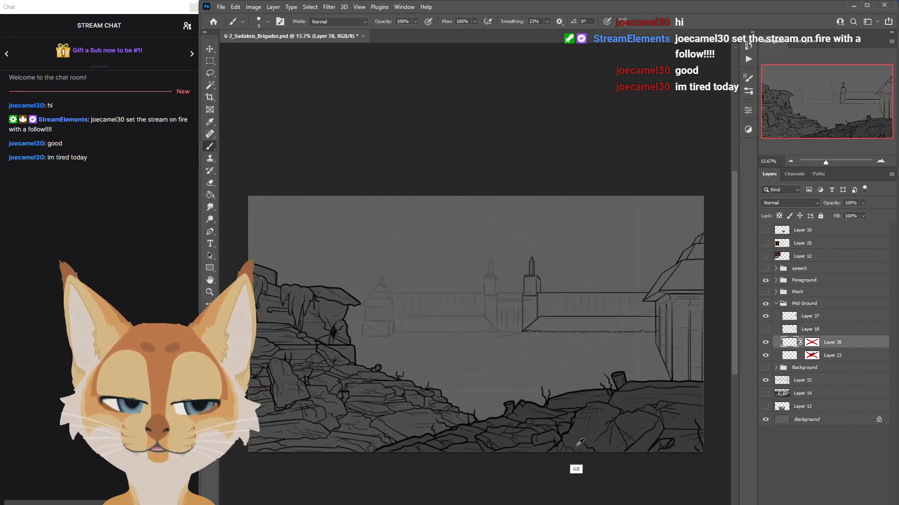
click(766, 292)
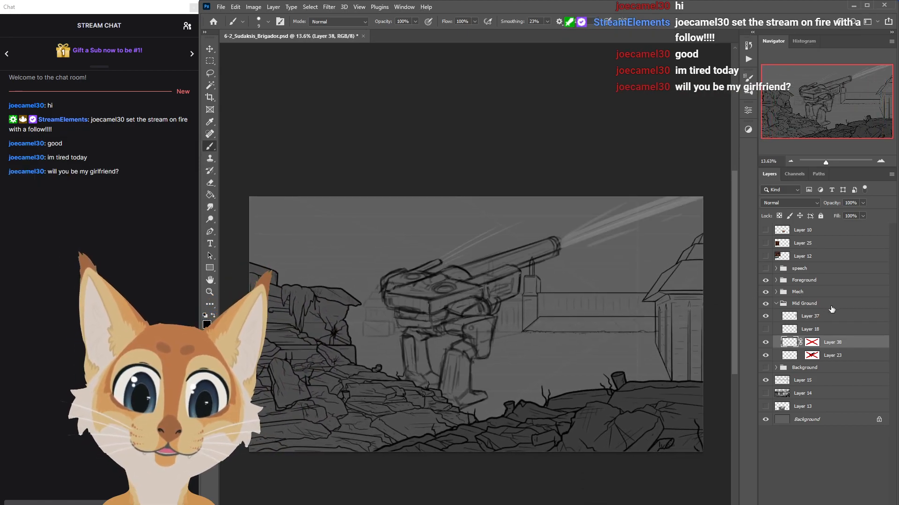
click(765, 368)
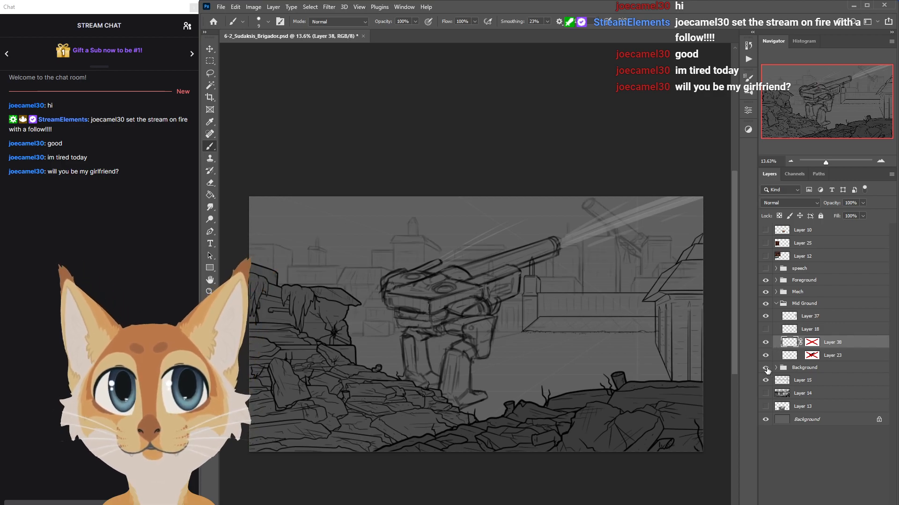
click(766, 368)
click(765, 342)
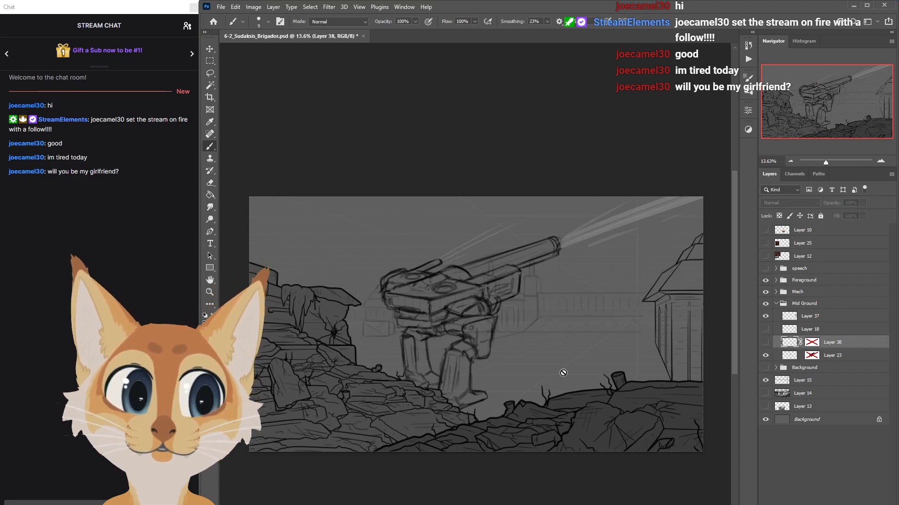
click(766, 342)
click(766, 292)
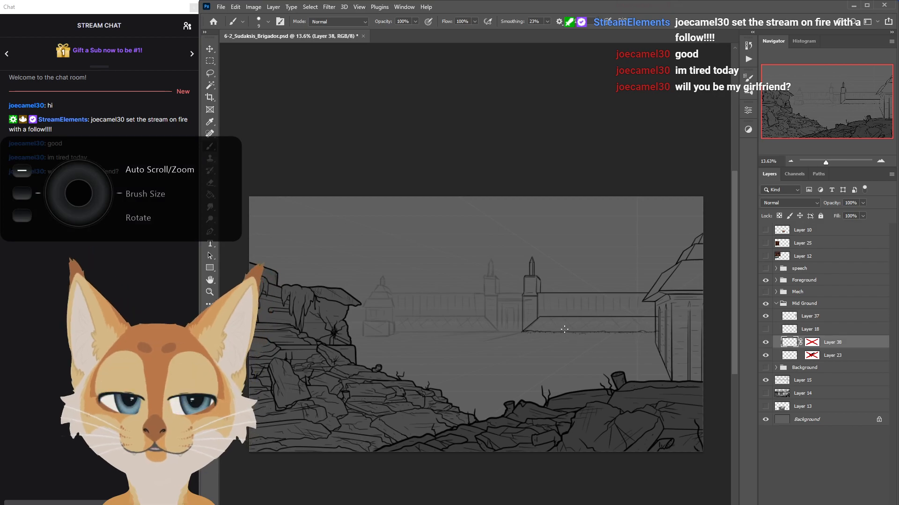
Compare the inked pillar up close with the Layer 23 sketch, with Layer 38 hidden and shown.
scroll(563, 326, up, 3)
scroll(499, 327, up, 5)
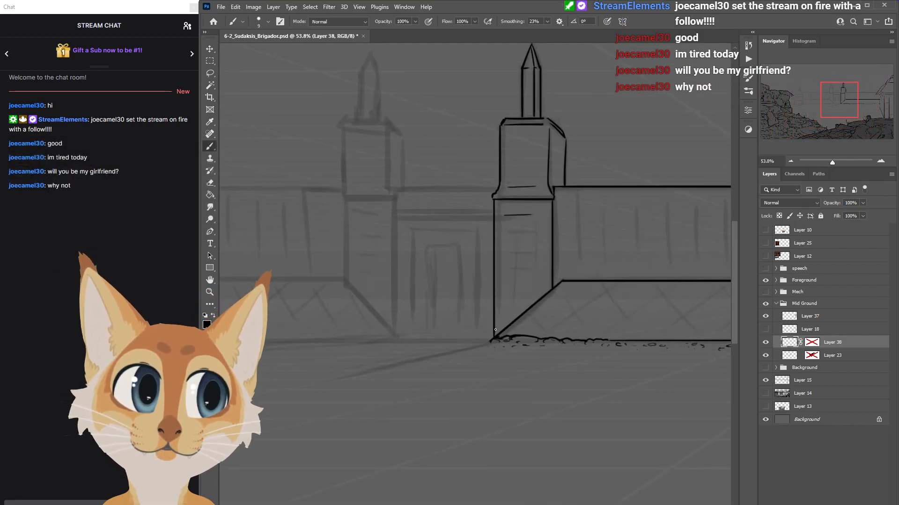
click(766, 342)
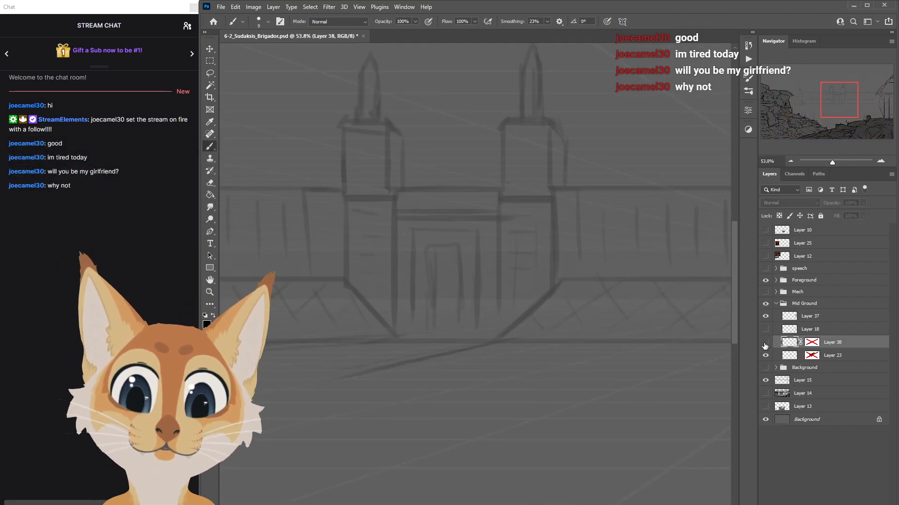
click(766, 343)
scroll(549, 268, up, 2)
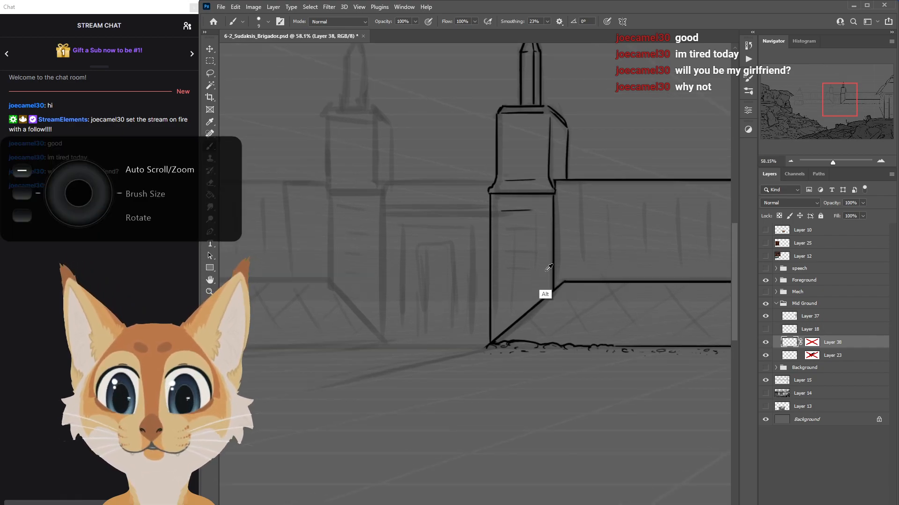
scroll(549, 268, up, 1)
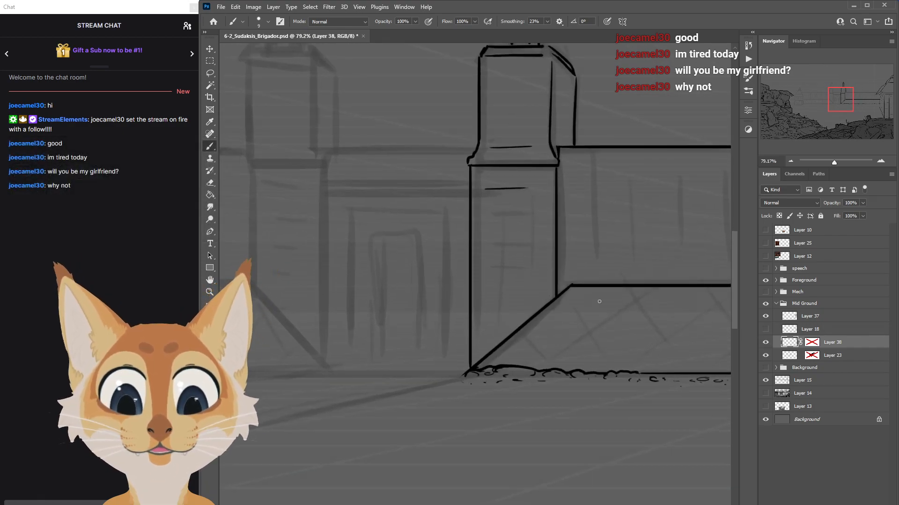
click(766, 342)
click(766, 342)
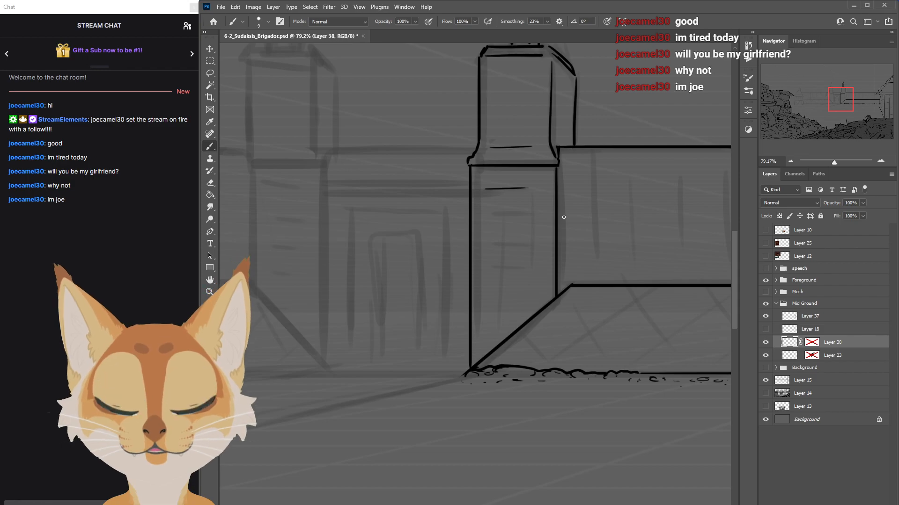
Ink a tall, narrow inset panel on the pillar's face with two vertical sides and a closed top edge.
drag(537, 195, 536, 313)
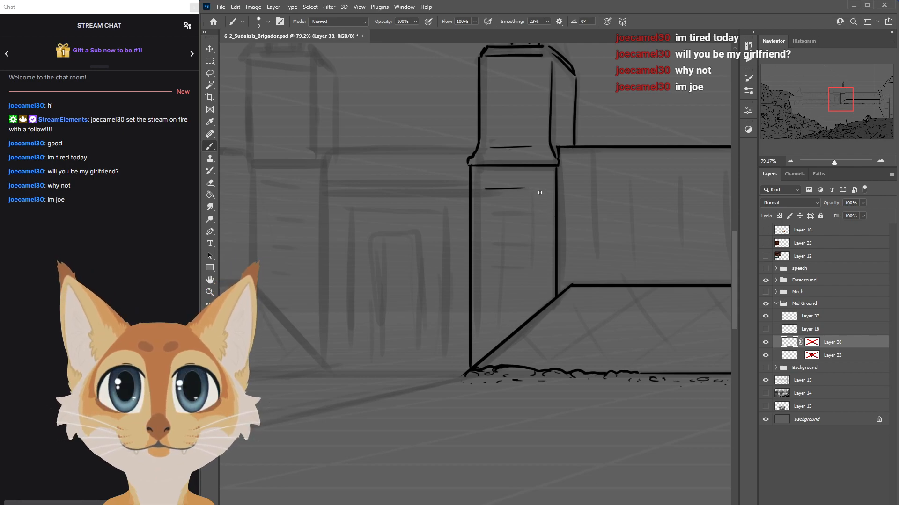
drag(541, 192, 544, 292)
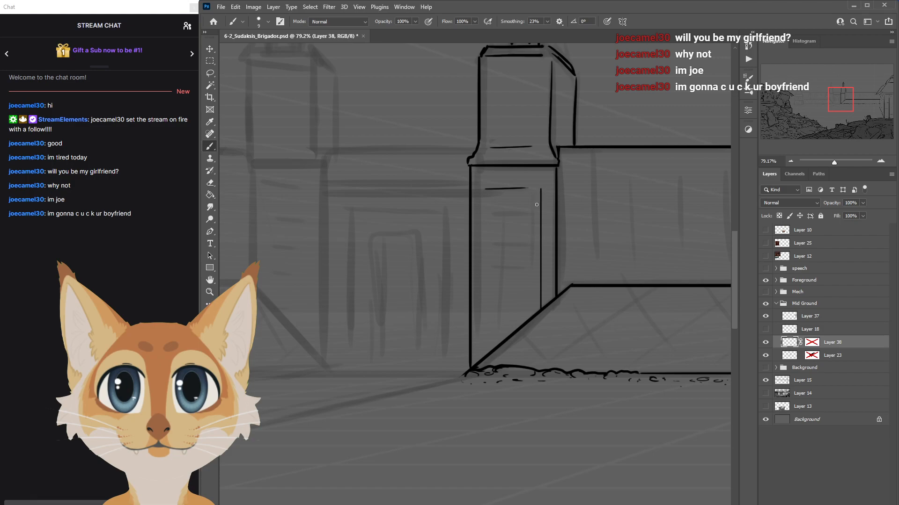
drag(484, 191, 484, 370)
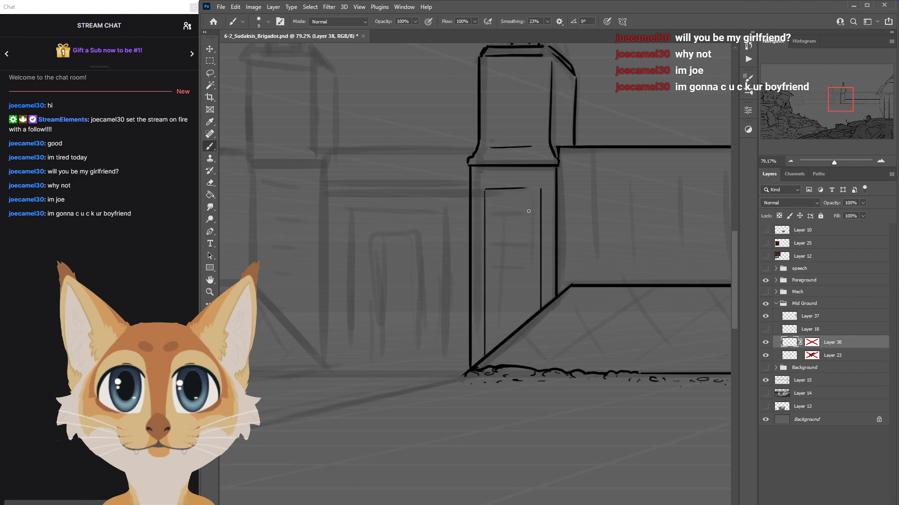
mouse_move(524, 188)
mouse_down()
mouse_move(494, 194)
mouse_move(607, 196)
mouse_move(495, 196)
mouse_move(545, 184)
mouse_move(532, 181)
mouse_move(492, 195)
mouse_move(539, 191)
mouse_up()
key(ctrl+z)
key(ctrl+z)
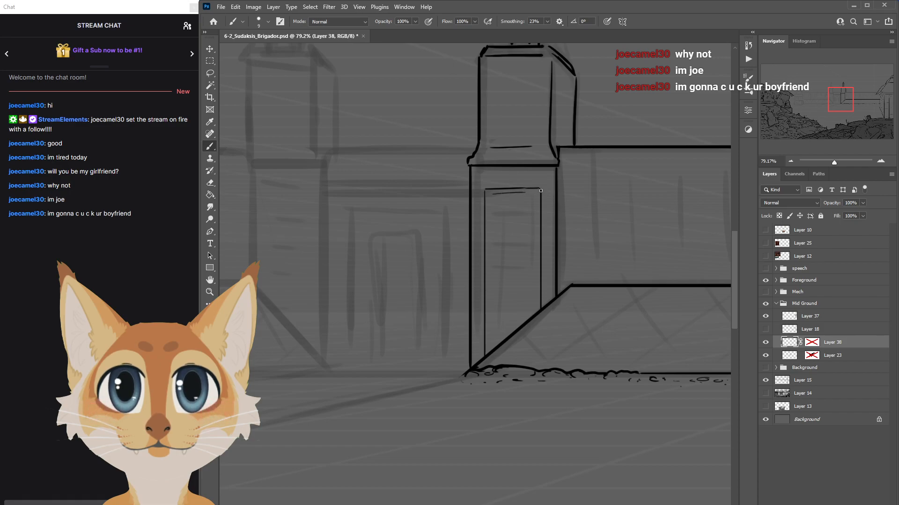
drag(533, 254, 535, 293)
key(ctrl+z)
drag(534, 200, 536, 306)
drag(488, 253, 487, 288)
key(ctrl+z)
drag(491, 206, 492, 310)
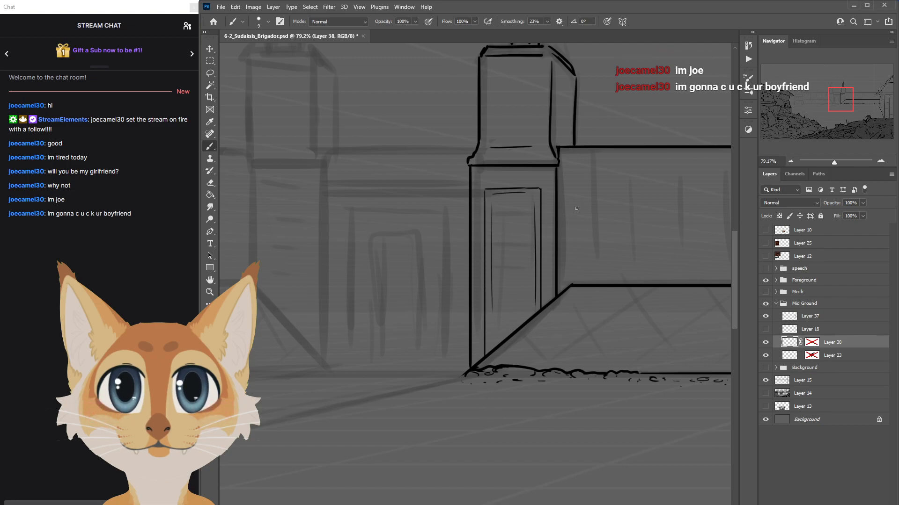
key(ctrl+z)
key(ctrl+z)
key(ctrl+z)
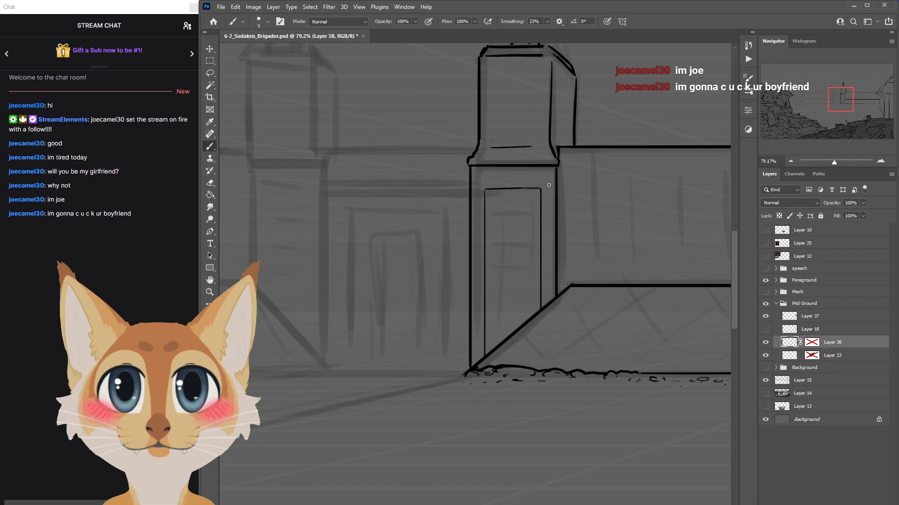
Ink thin horizontal detail lines between the pillar's cap and the inset panel with a smaller brush.
drag(497, 183, 538, 180)
key(ctrl+z)
key(ctrl+z)
key([)
mouse_move(477, 183)
mouse_down()
mouse_move(579, 179)
mouse_move(481, 171)
mouse_up()
key(ctrl+z)
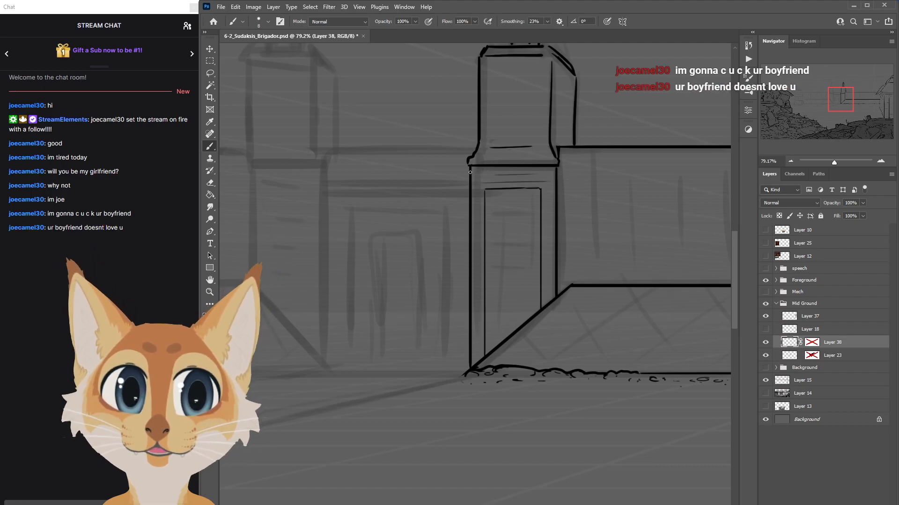
Refine the sloped shoulder edge at the upper corner of the tower block beneath the spire.
scroll(567, 170, down, 5)
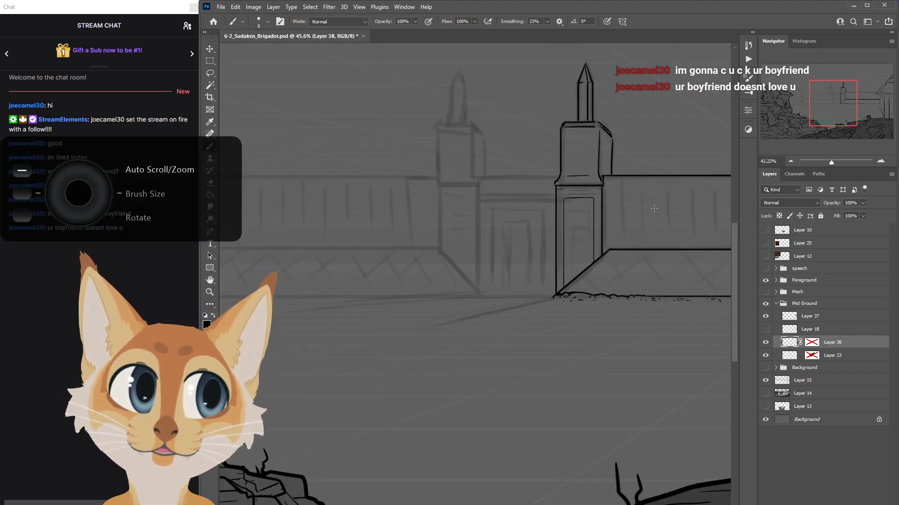
scroll(657, 205, up, 2)
scroll(619, 217, up, 5)
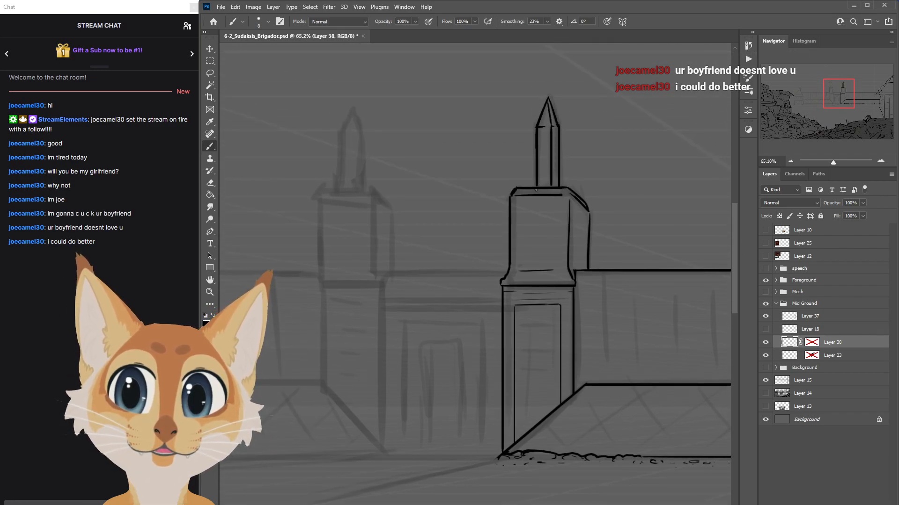
scroll(536, 185, up, 4)
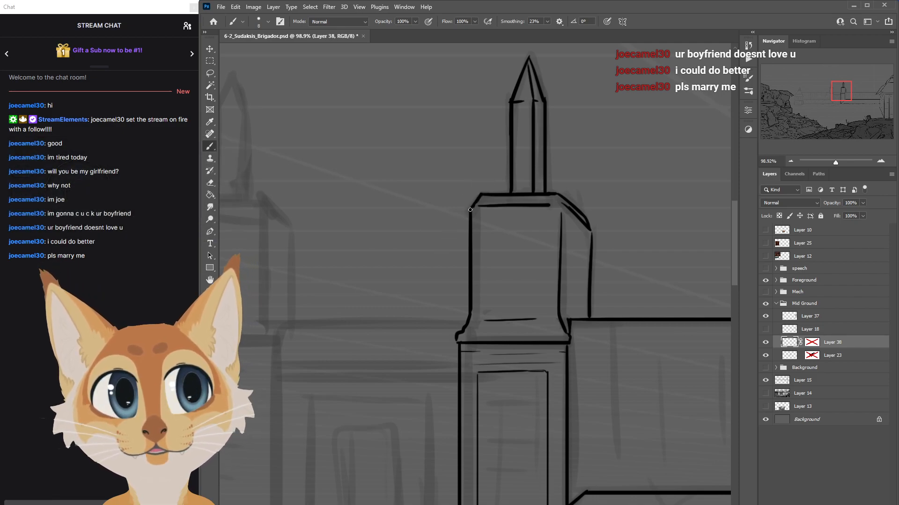
drag(558, 196, 561, 203)
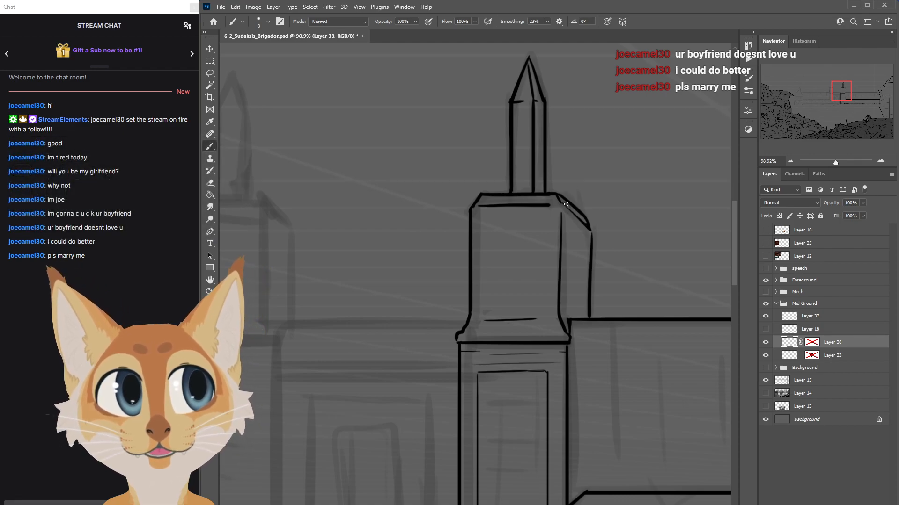
key(ctrl+z)
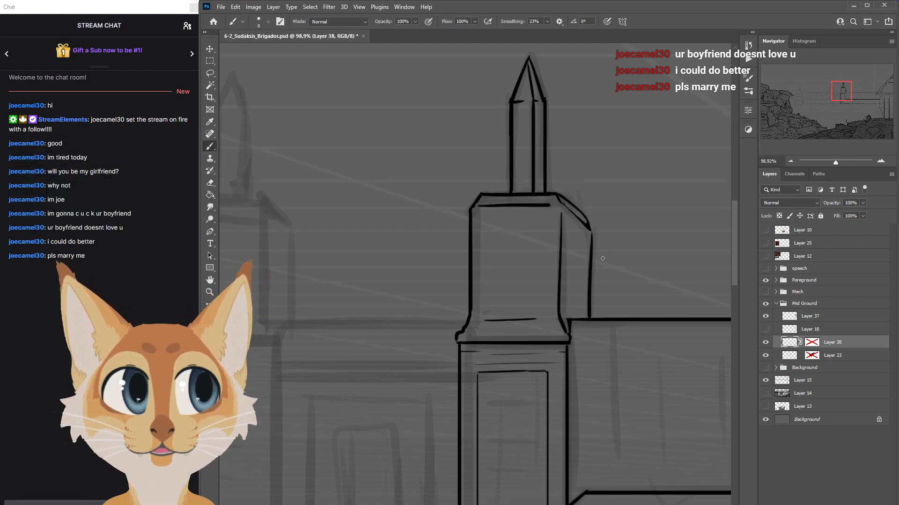
scroll(580, 323, down, 4)
scroll(579, 323, up, 3)
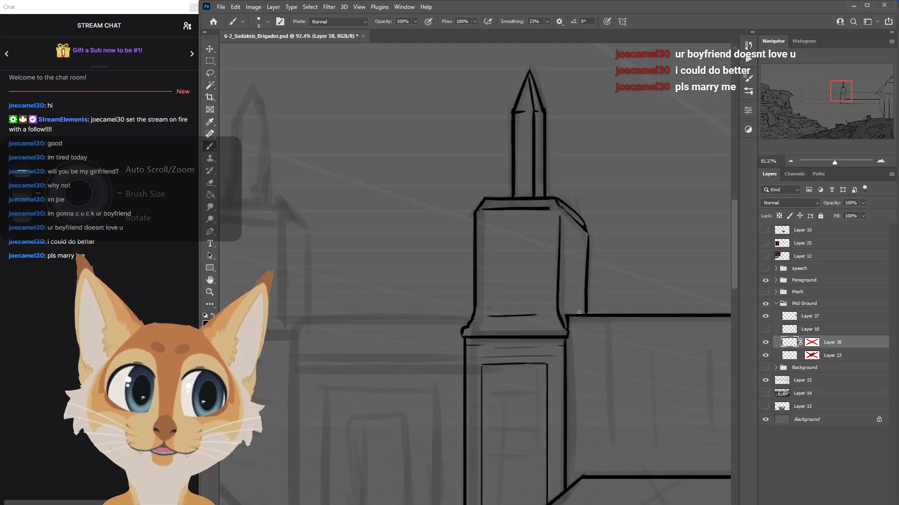
Check the inked tower at full view, flip the canvas horizontally and save the document.
scroll(526, 207, up, 3)
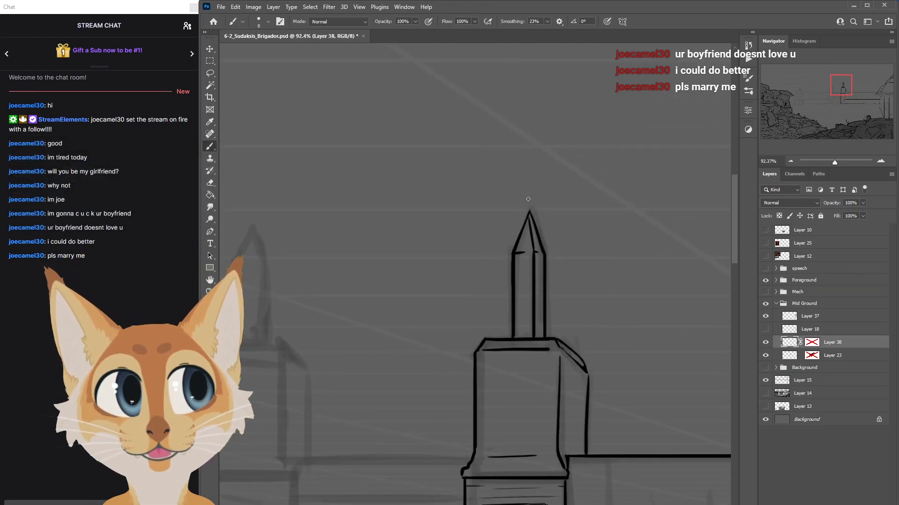
scroll(569, 274, down, 8)
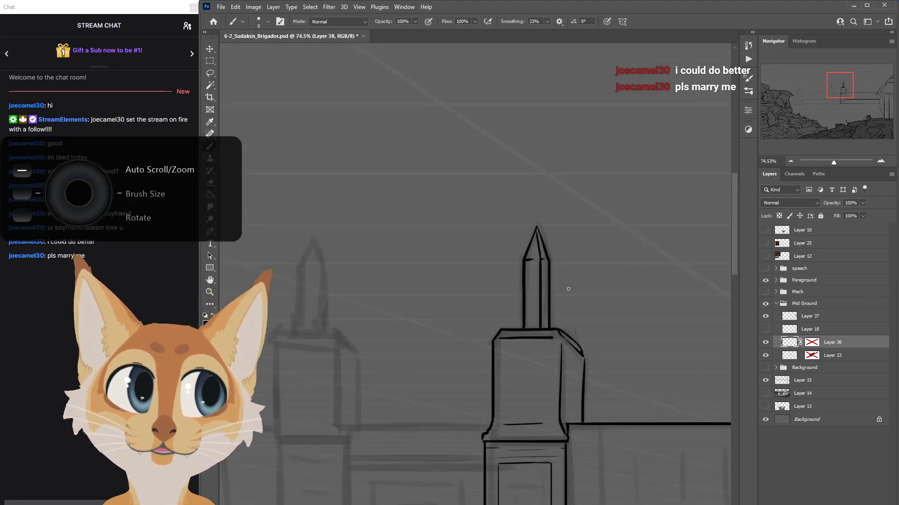
scroll(572, 286, down, 2)
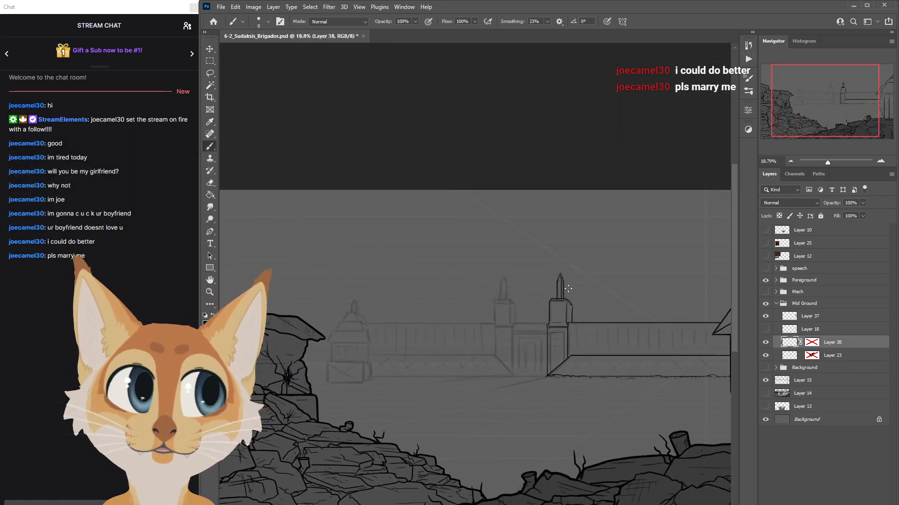
key(ctrl+shift+h)
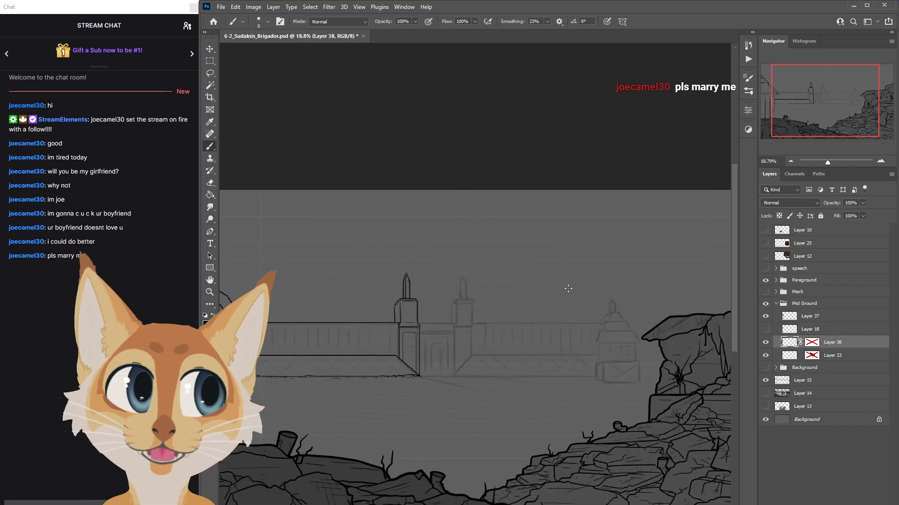
key(ctrl+s)
Ink the angled side facet of the spire, running from its pointed tip down to the block's top edge.
scroll(375, 305, up, 10)
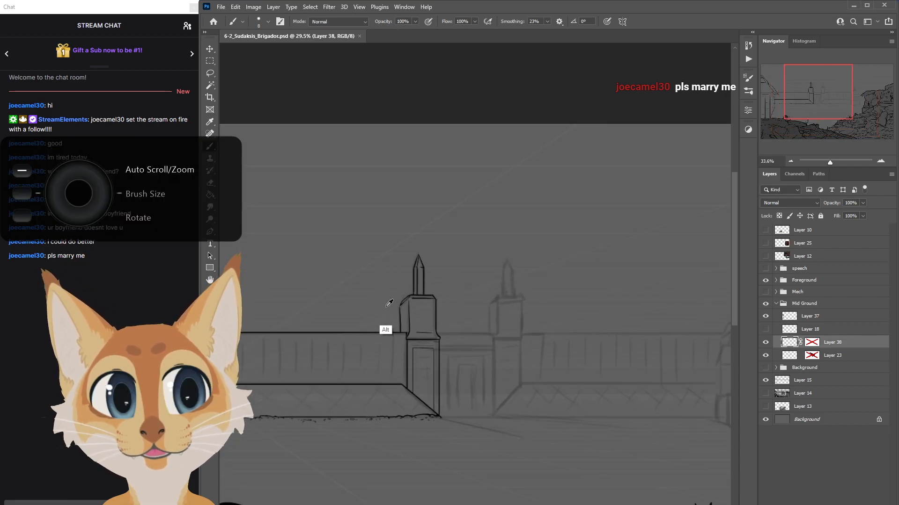
drag(502, 108, 496, 128)
mouse_move(491, 171)
mouse_down()
mouse_move(483, 156)
mouse_move(485, 190)
mouse_up()
drag(504, 111, 483, 193)
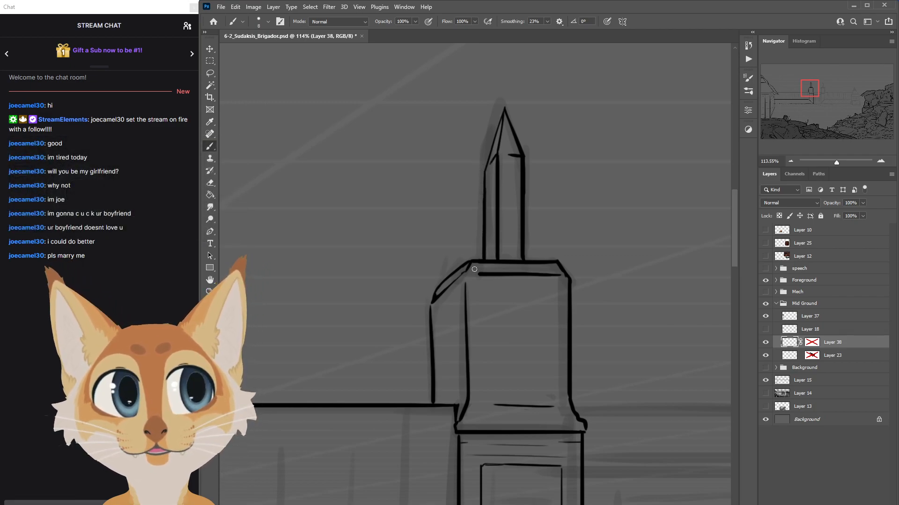
Rework the sloped shoulder edge of the tower block with cleaner parallel diagonal lines.
drag(436, 287, 470, 259)
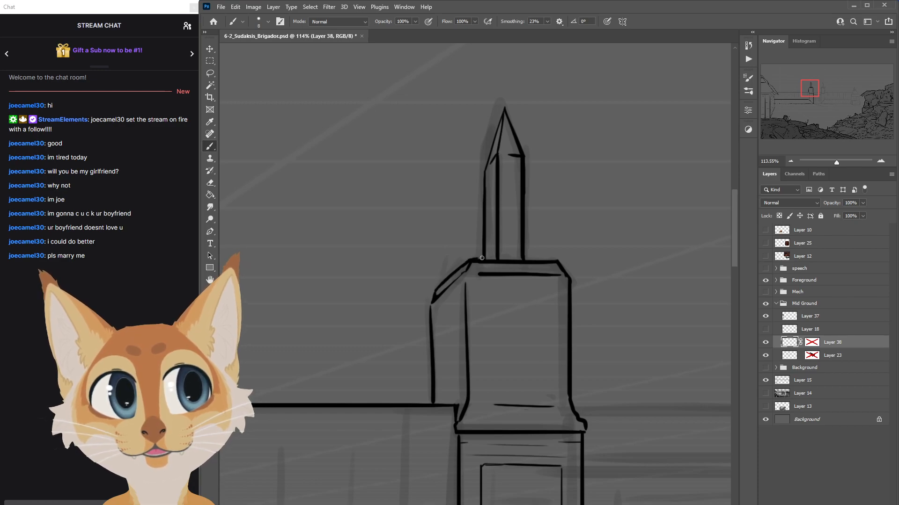
mouse_move(437, 295)
mouse_down()
mouse_move(469, 270)
mouse_move(431, 304)
mouse_up()
key(ctrl+z)
key(ctrl+z)
drag(468, 271, 431, 304)
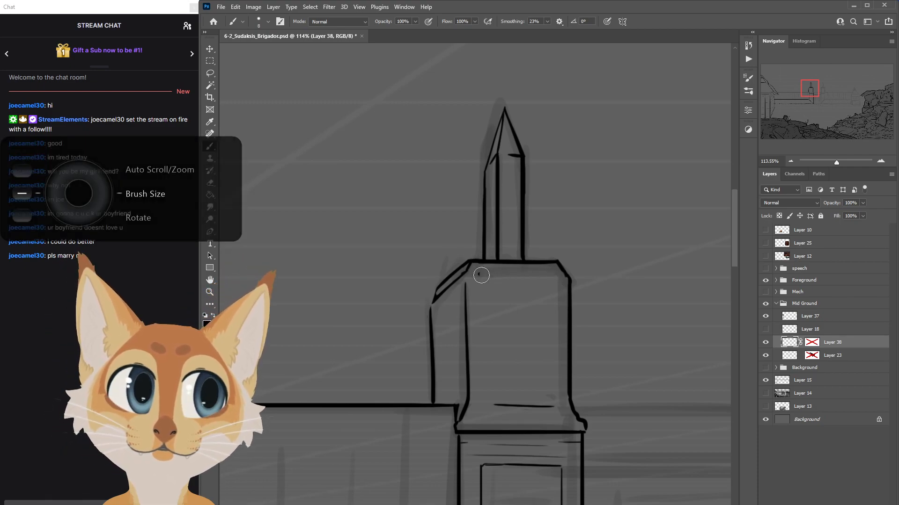
Ink a thinner horizontal line just beneath the tower block's top edge and touch up the shoulder corner.
scroll(489, 273, down, 4)
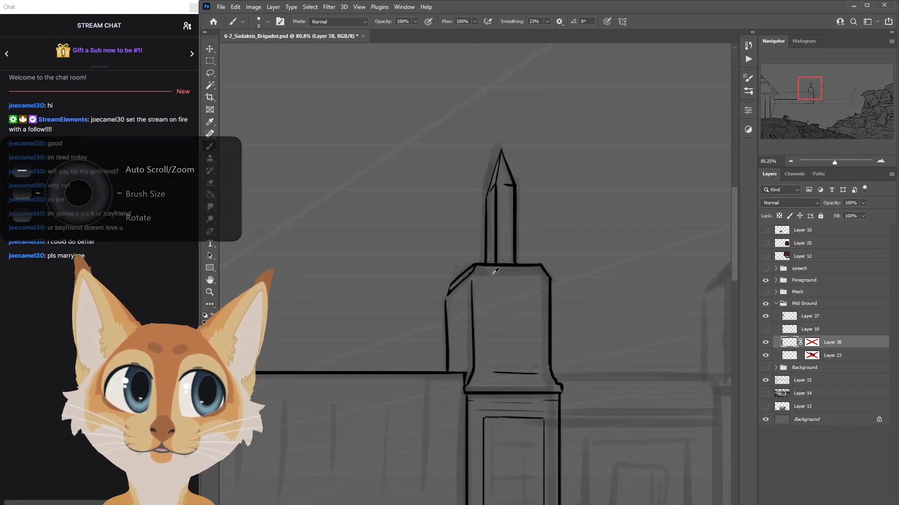
click(438, 298)
drag(446, 284, 440, 306)
mouse_move(470, 272)
mouse_down()
mouse_move(570, 268)
mouse_move(468, 273)
mouse_move(560, 274)
mouse_move(516, 269)
mouse_move(550, 270)
mouse_up()
key(ctrl+z)
key(ctrl+z)
key(ctrl+z)
key(ctrl+z)
Flip the canvas back to its original orientation and save the document.
scroll(570, 286, down, 7)
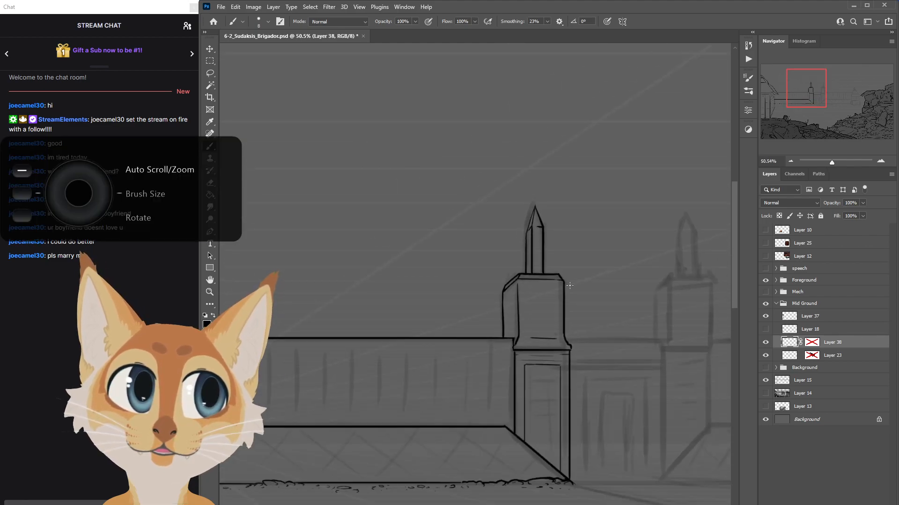
scroll(570, 286, down, 5)
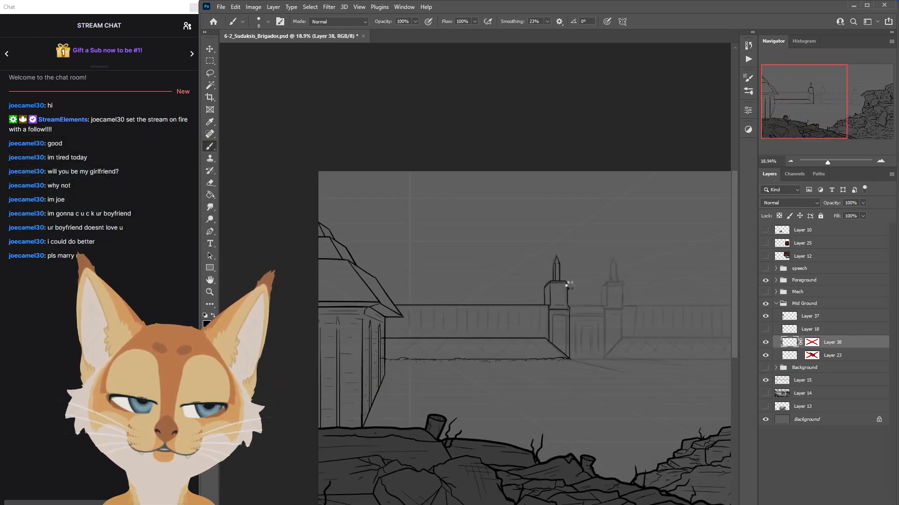
key(ctrl+shift+h)
key(ctrl+s)
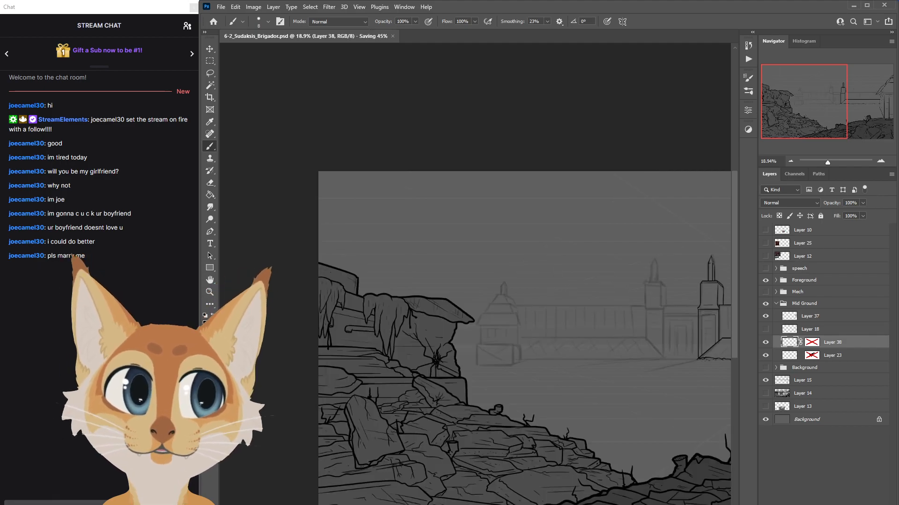
drag(488, 504, 578, 504)
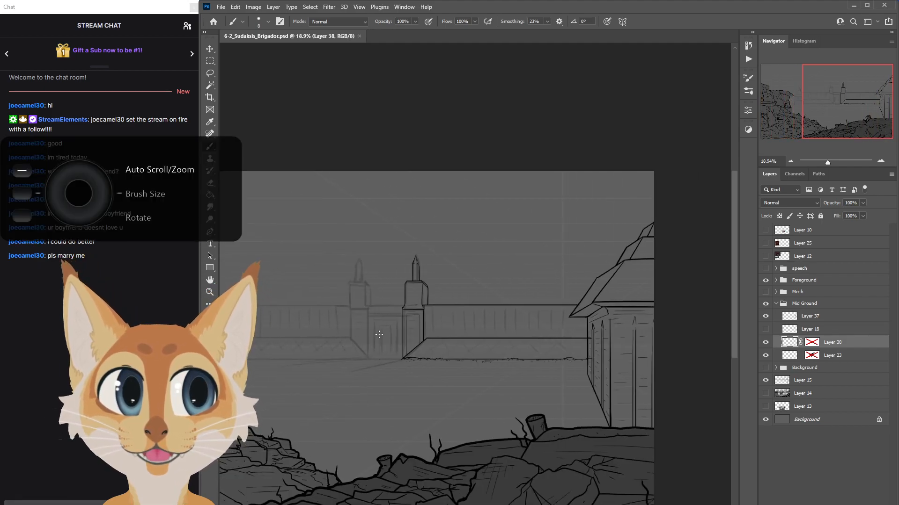
Ink a cluster of thin brick outlines on the lower part of the tower block's front face.
scroll(381, 355, up, 5)
scroll(408, 269, up, 1)
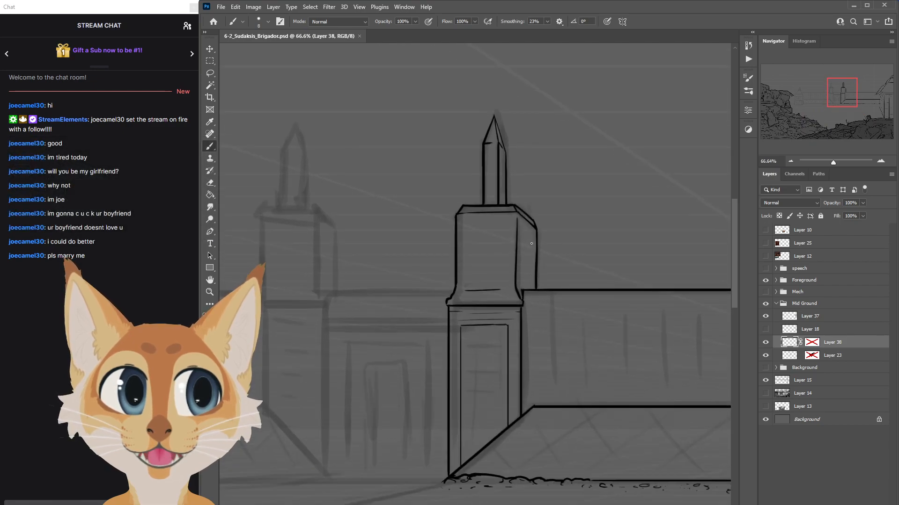
scroll(505, 270, up, 2)
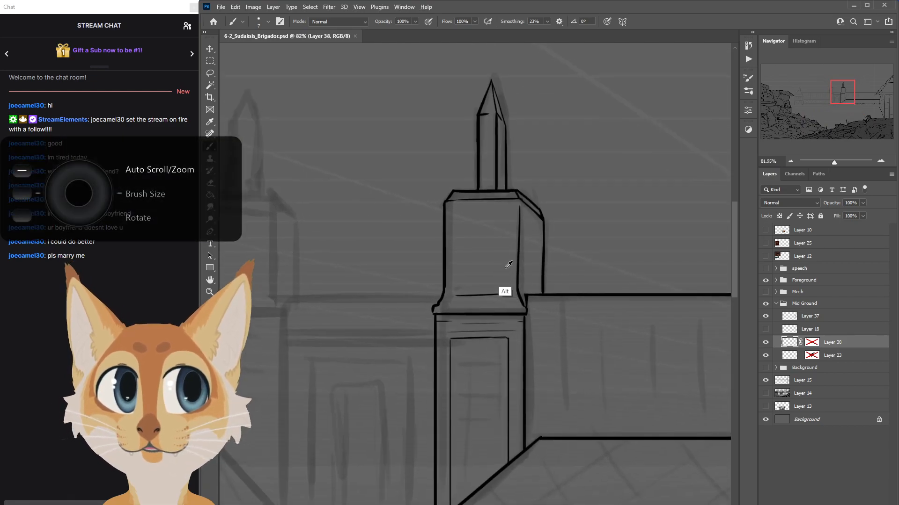
mouse_move(445, 256)
mouse_down()
mouse_move(462, 256)
mouse_move(460, 264)
mouse_move(488, 265)
mouse_move(450, 275)
mouse_up()
key(ctrl+z)
key(ctrl+z)
key(ctrl+z)
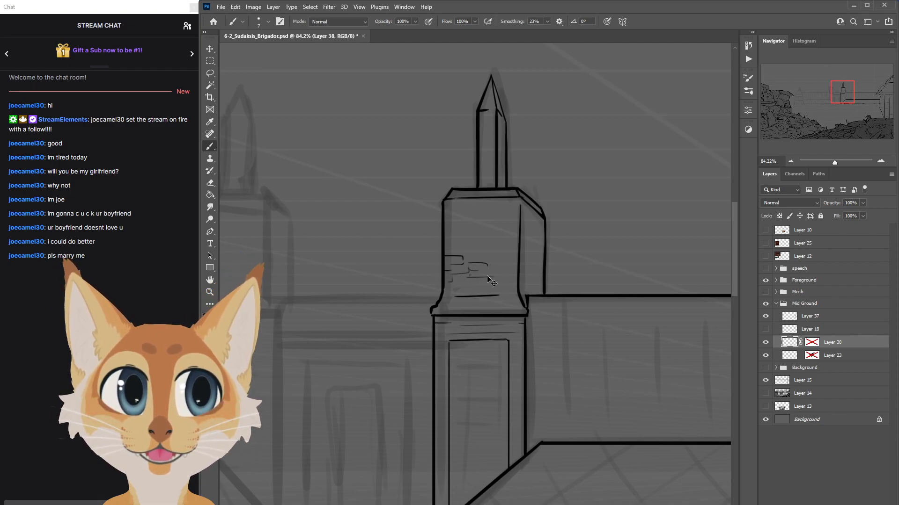
drag(482, 284, 458, 285)
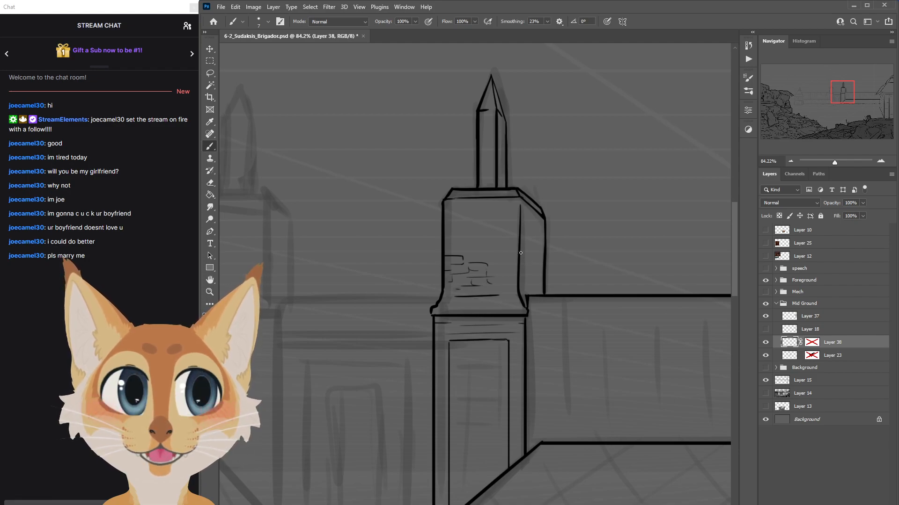
Ink scattered brick outlines along the side edges and across the upper part of the tower block's front face.
mouse_move(520, 252)
mouse_down()
mouse_move(505, 247)
mouse_move(519, 236)
mouse_up()
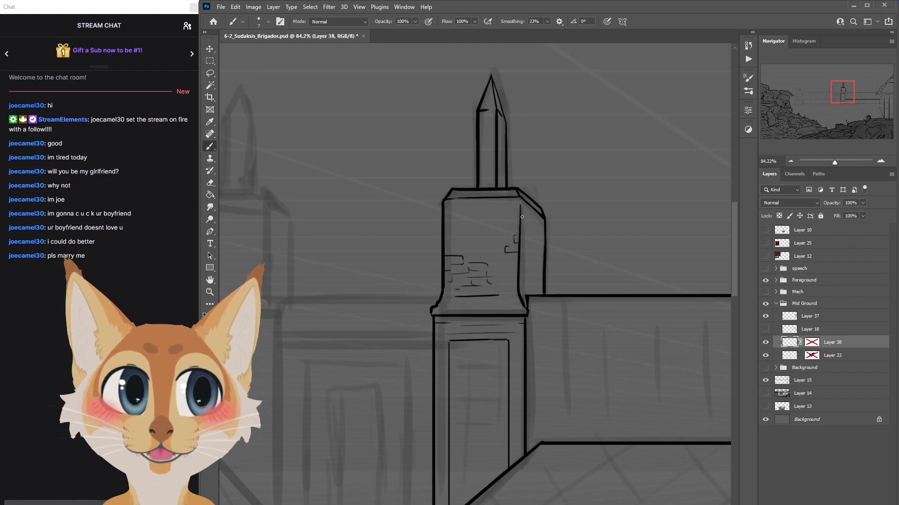
mouse_move(517, 218)
mouse_down()
mouse_move(494, 231)
mouse_move(472, 225)
mouse_up()
key(ctrl+z)
key(ctrl+z)
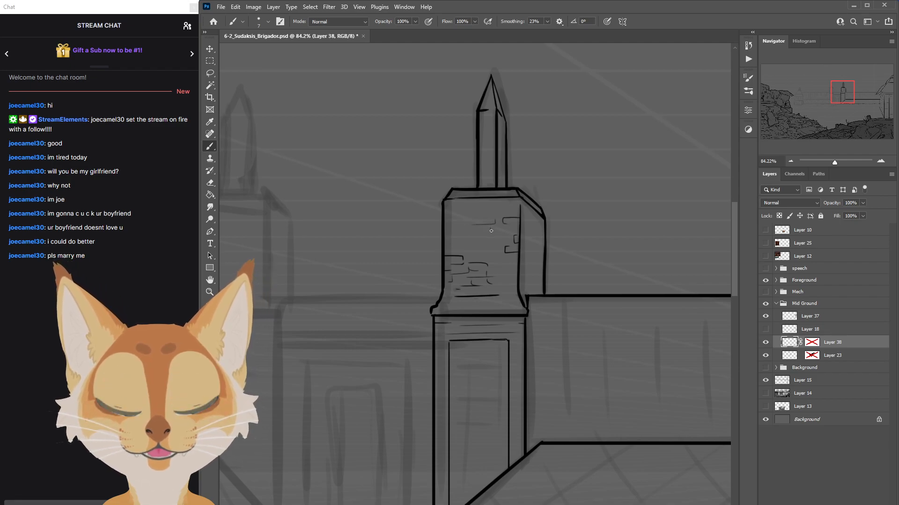
key(ctrl+z)
mouse_move(490, 231)
mouse_down()
mouse_move(448, 237)
mouse_move(460, 231)
mouse_up()
key(ctrl+z)
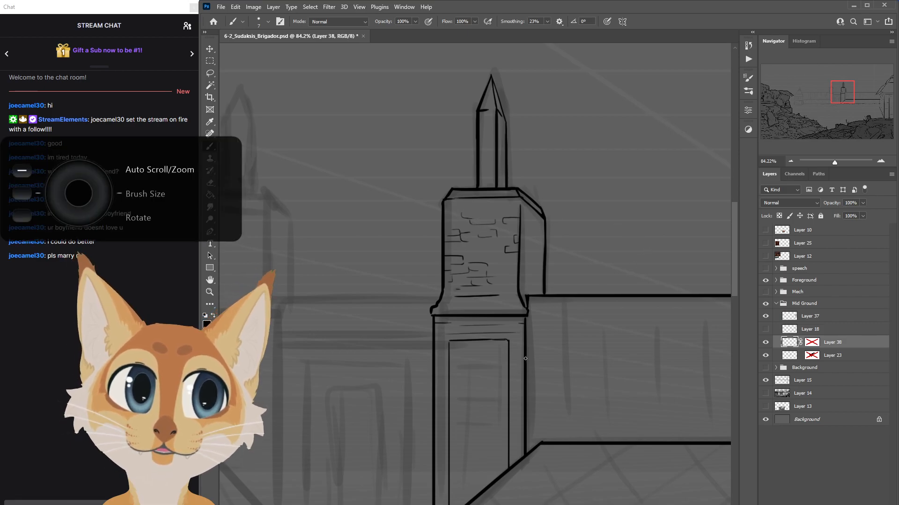
Extend the brick pattern across the middle of the tower block's face and down its lower side edge.
scroll(557, 363, down, 5)
scroll(546, 333, up, 5)
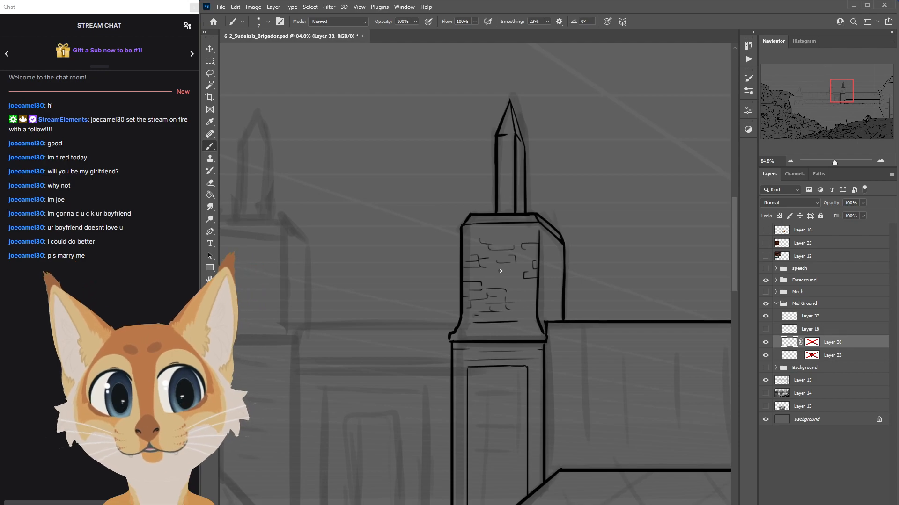
drag(523, 273, 495, 275)
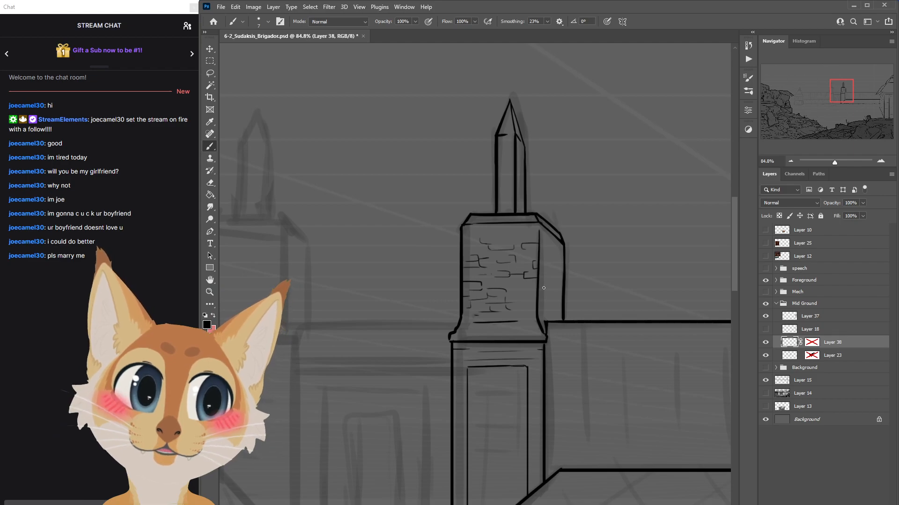
mouse_move(536, 291)
mouse_down()
mouse_move(489, 302)
mouse_move(508, 304)
mouse_move(495, 313)
mouse_move(512, 311)
mouse_move(469, 323)
mouse_move(520, 321)
mouse_up()
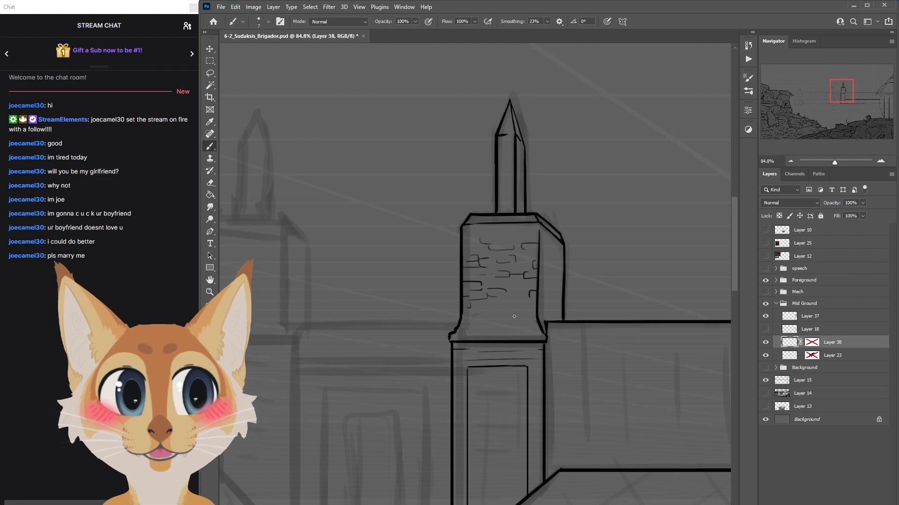
drag(529, 303, 512, 300)
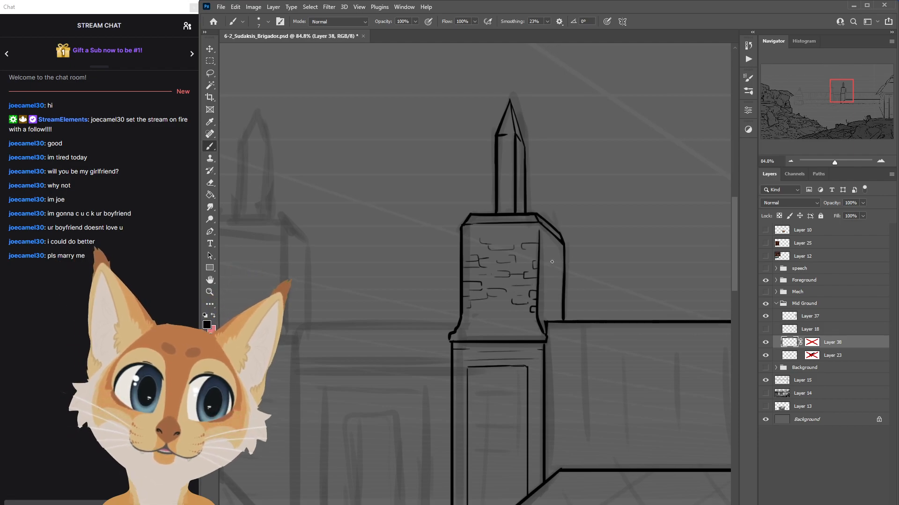
Add a row of bricks below the block's top edge and fill the remaining gaps near the bottom of the face.
drag(538, 230, 481, 229)
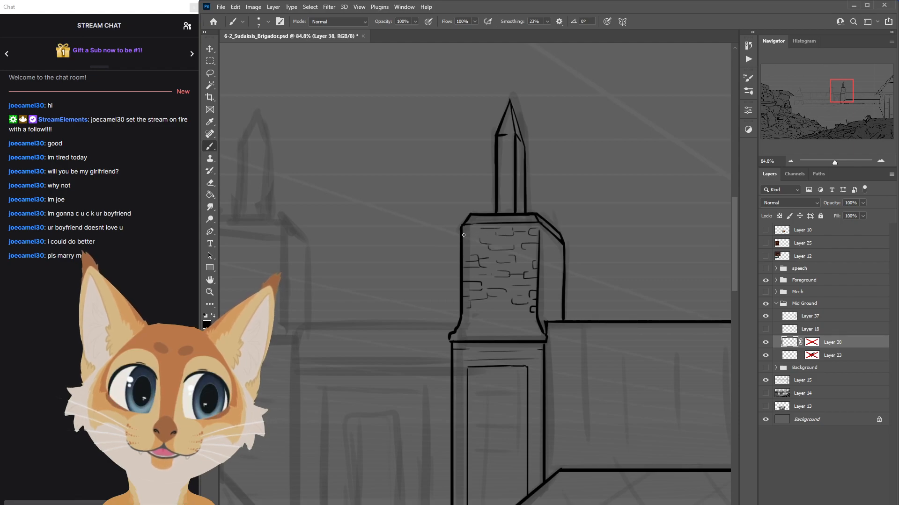
drag(486, 306, 520, 309)
key(ctrl+z)
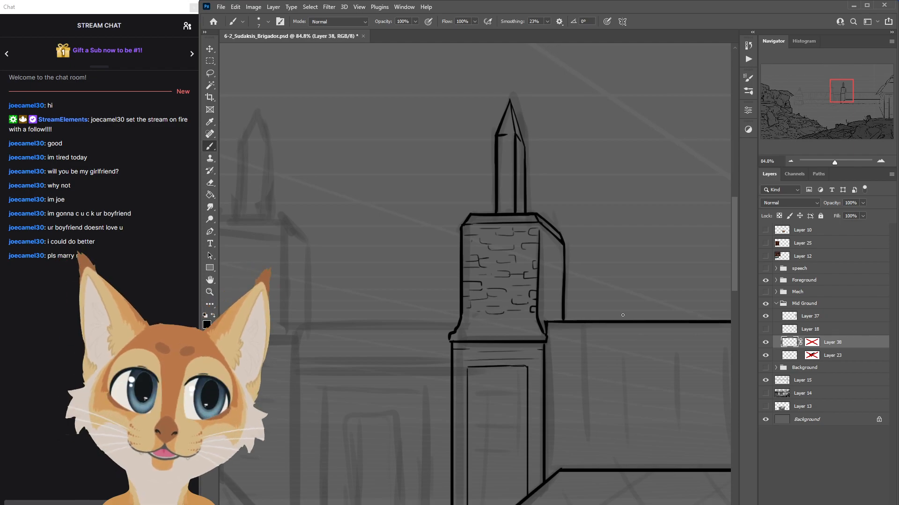
Ink small, thin detail strokes along the flared base moulding of the tower block.
scroll(622, 314, down, 10)
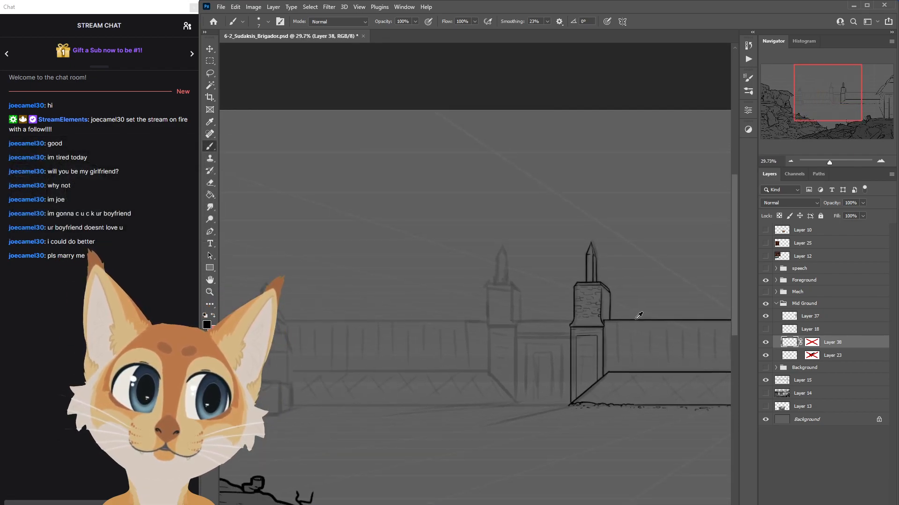
scroll(618, 318, up, 5)
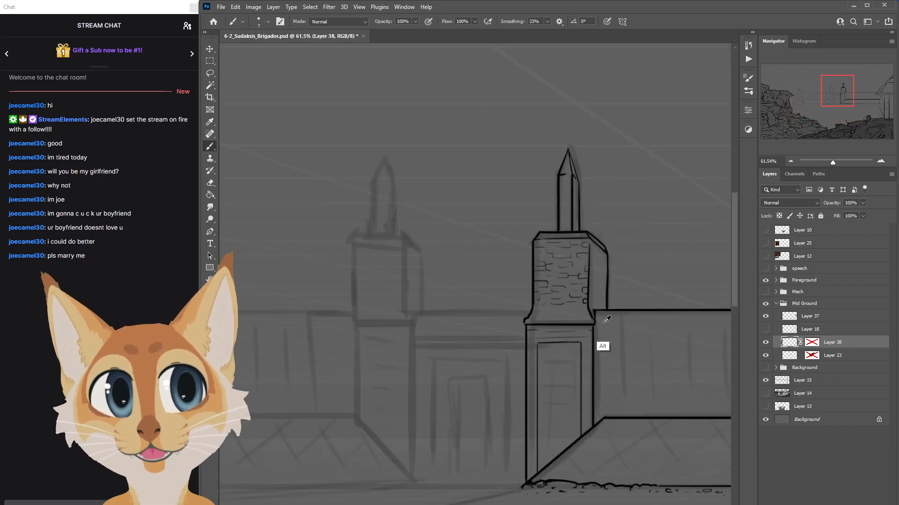
scroll(606, 320, up, 1)
drag(736, 266, 737, 275)
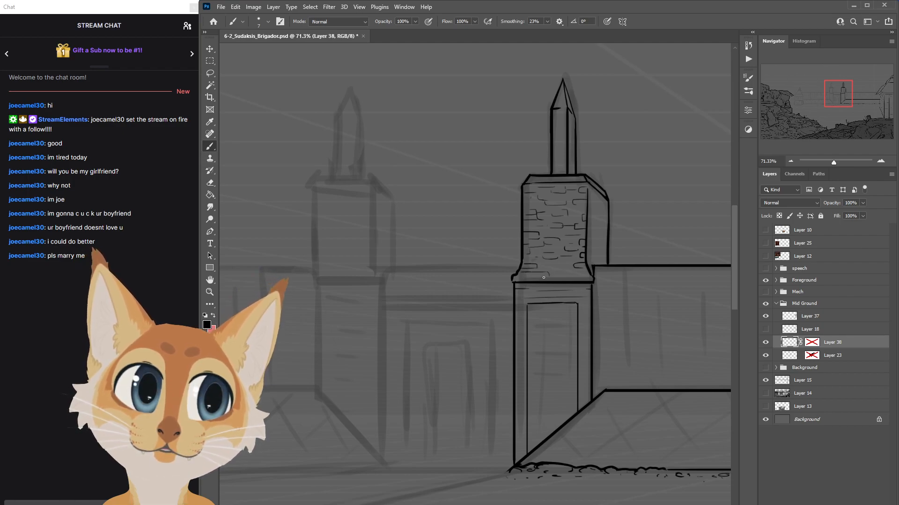
drag(594, 277, 558, 277)
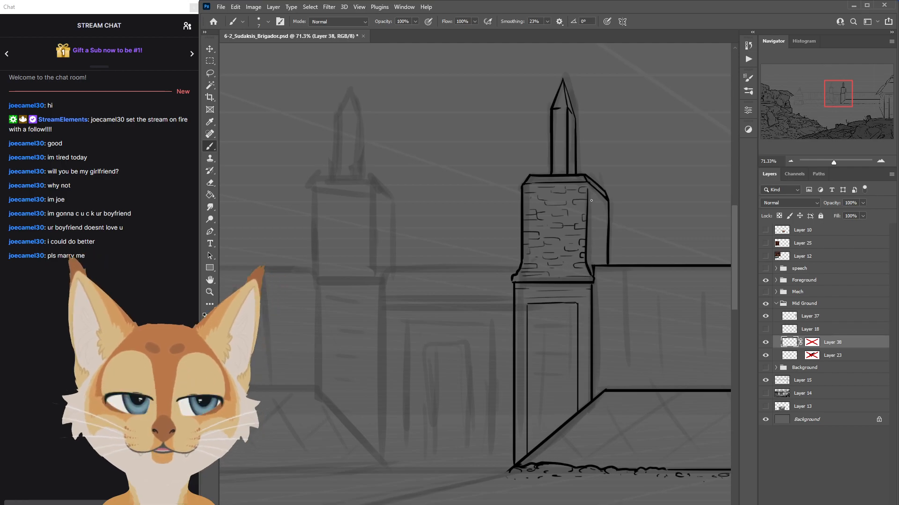
Save the document and flip the canvas horizontally to check the bricked tower block up close.
scroll(661, 320, down, 5)
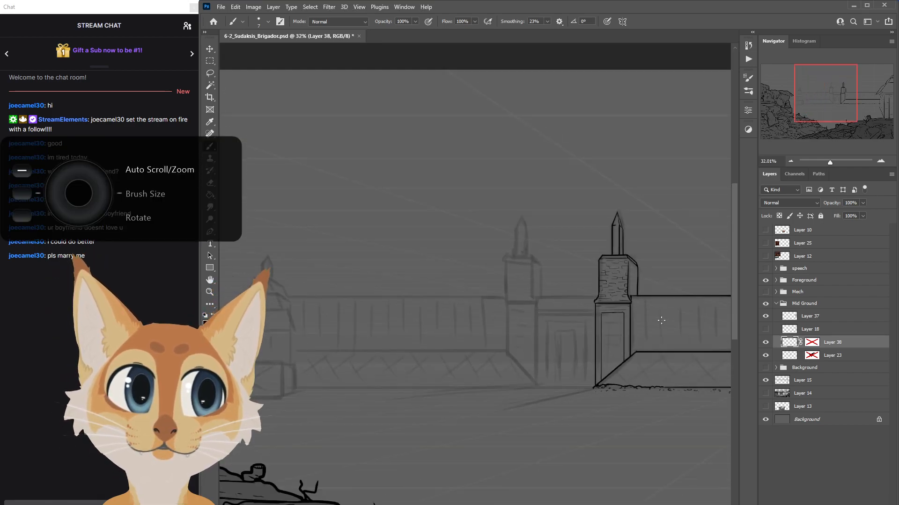
scroll(660, 321, down, 4)
key(ctrl+s)
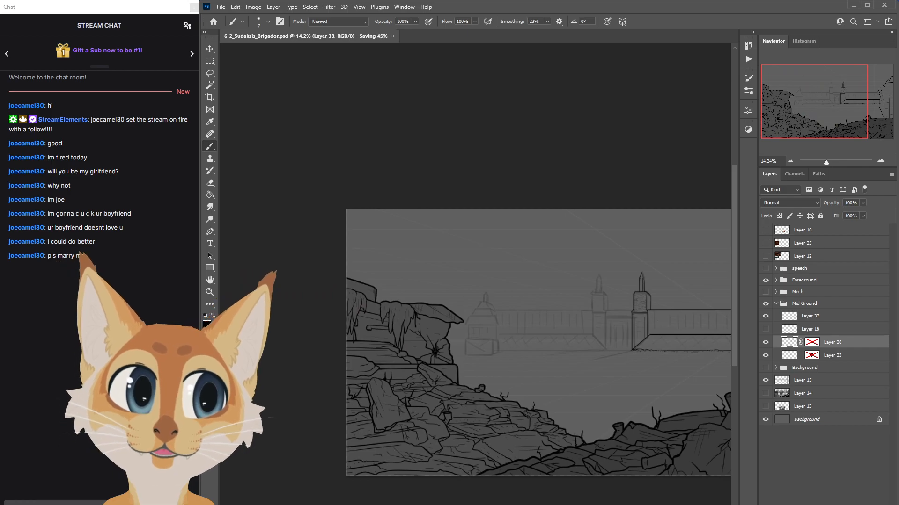
scroll(481, 384, up, 1)
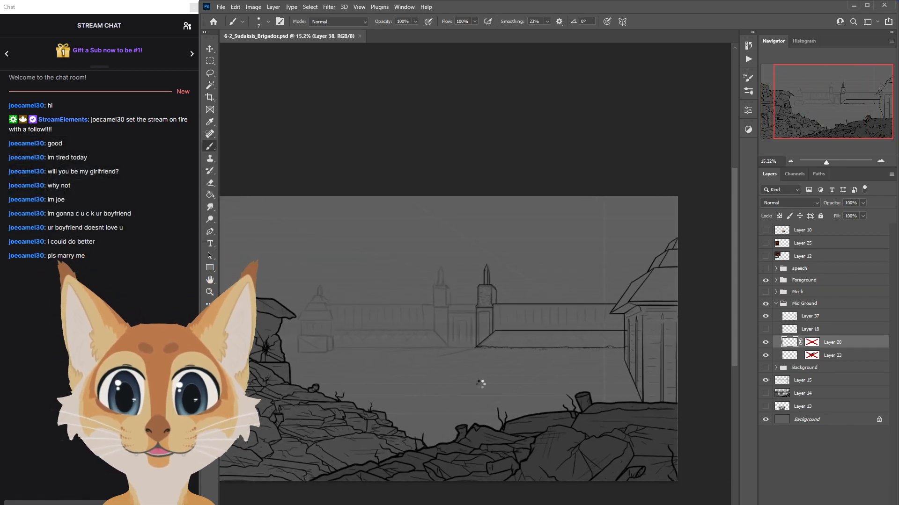
key(ctrl+shift+h)
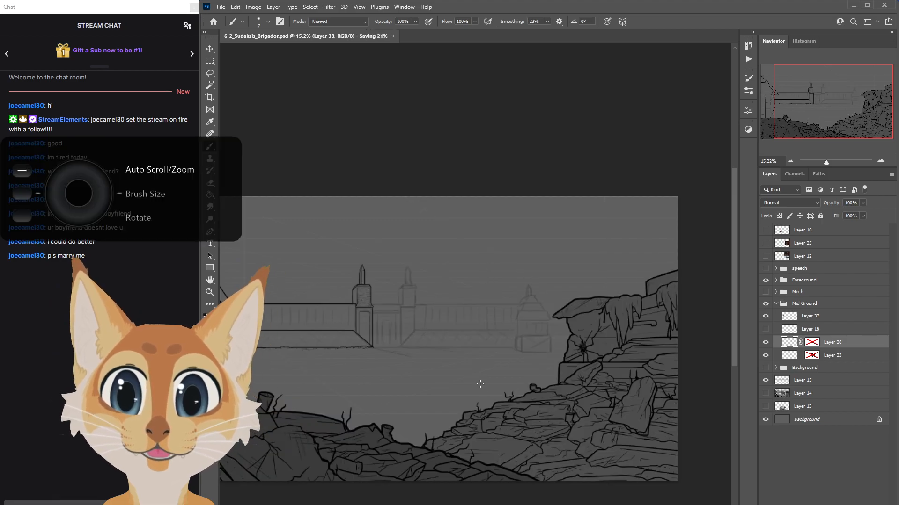
scroll(328, 309, up, 5)
scroll(360, 308, up, 4)
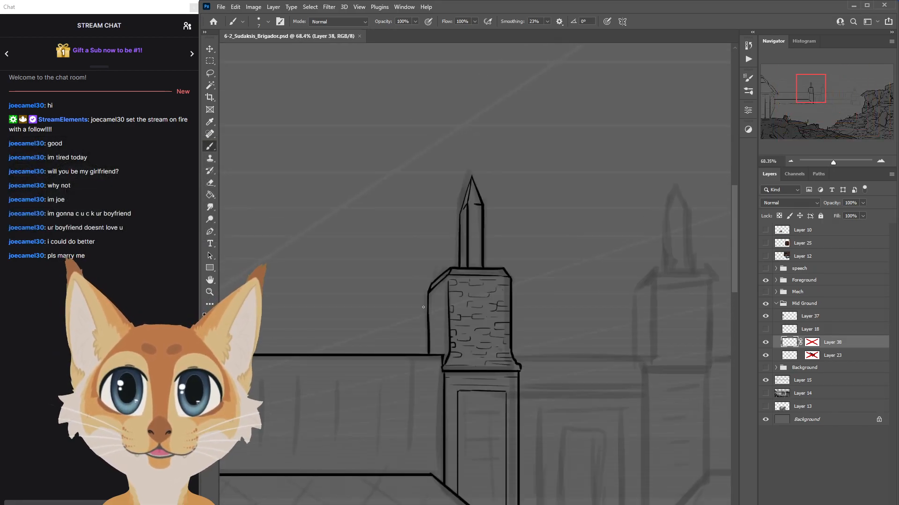
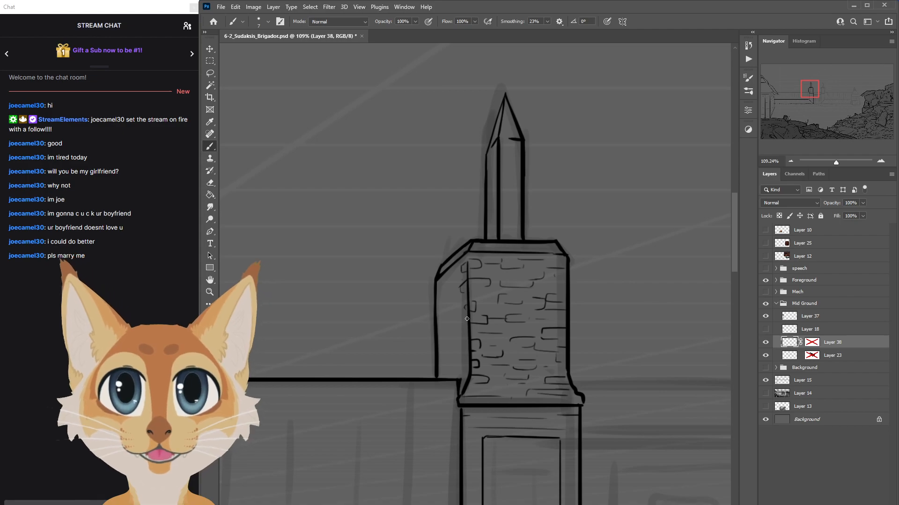
Ink short brick strokes down the narrow side face of the tower block, from the sloped cap to its base.
drag(437, 298, 449, 289)
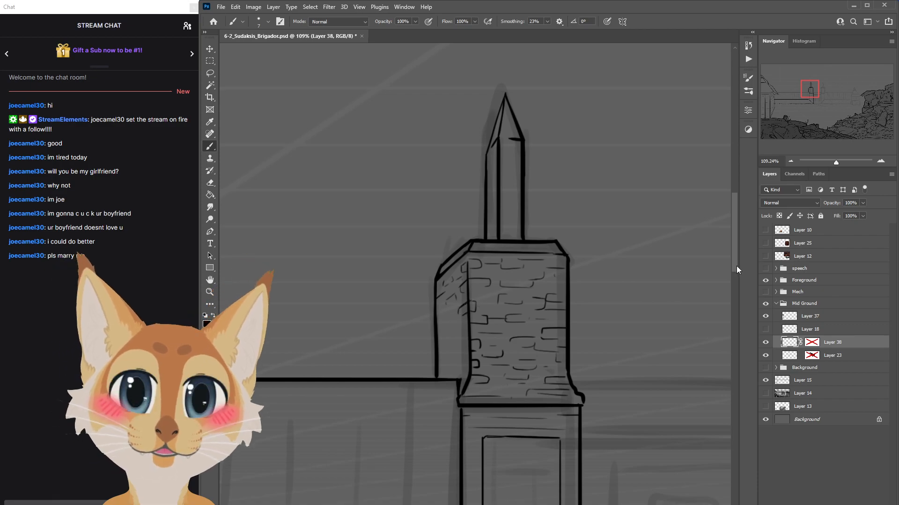
scroll(730, 289, down, 3)
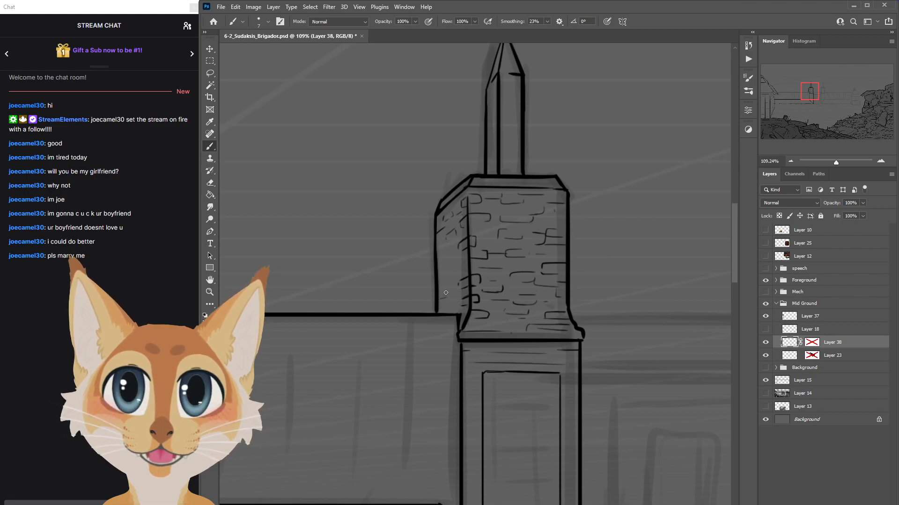
mouse_move(471, 266)
mouse_down()
mouse_move(443, 281)
mouse_move(453, 260)
mouse_move(442, 264)
mouse_up()
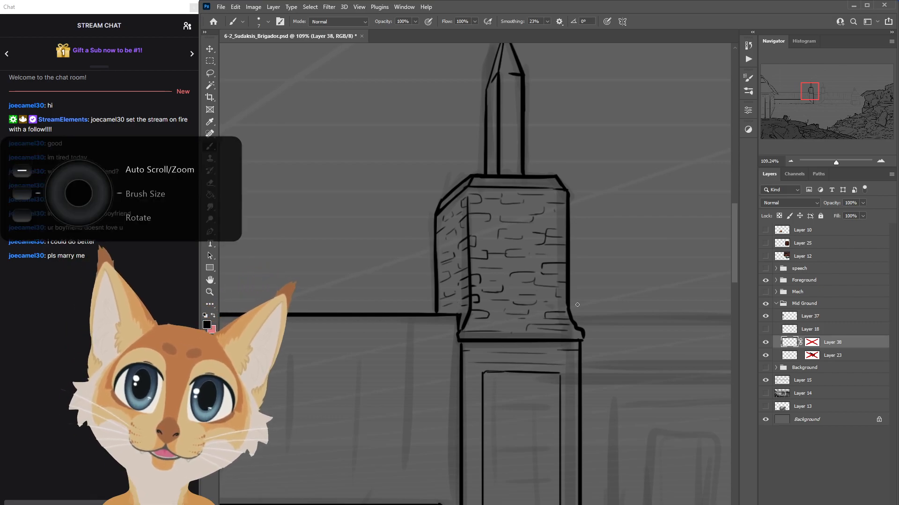
Flip the canvas horizontally back to its original orientation and save the document.
scroll(432, 311, down, 8)
key(ctrl+shift+h)
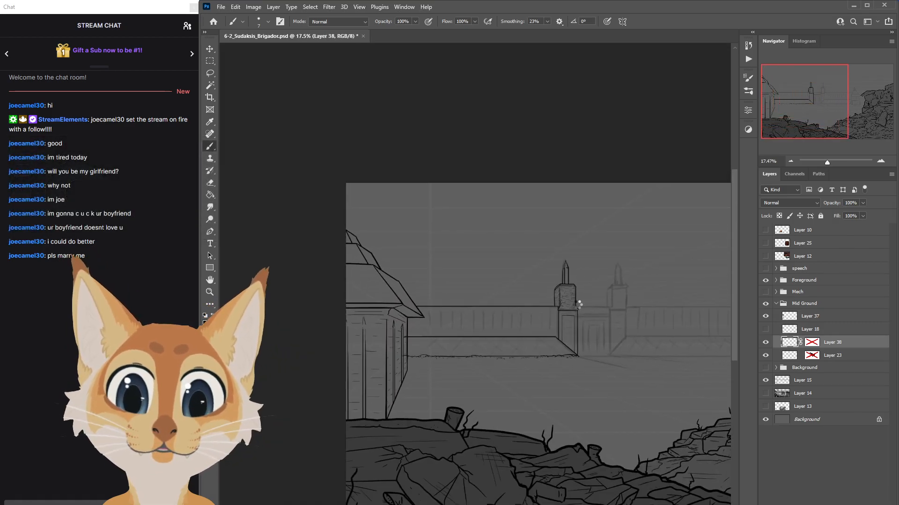
key(ctrl+s)
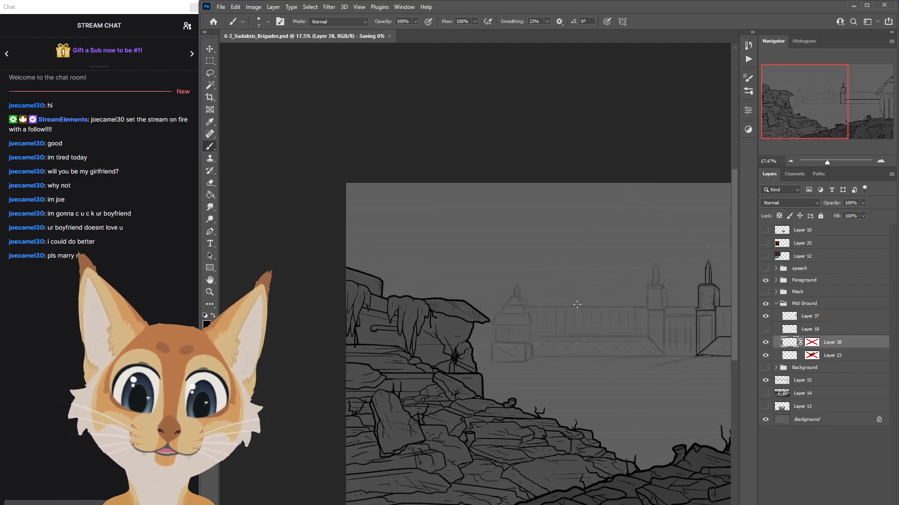
scroll(577, 305, right, 5)
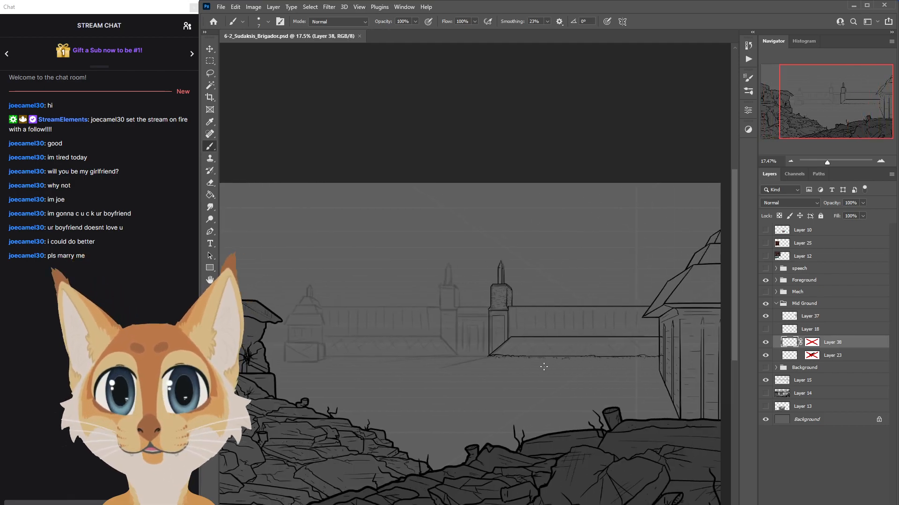
Ink thin inner frame lines along the top and both sides of the tower shaft's recessed panel, then save.
scroll(496, 330, up, 8)
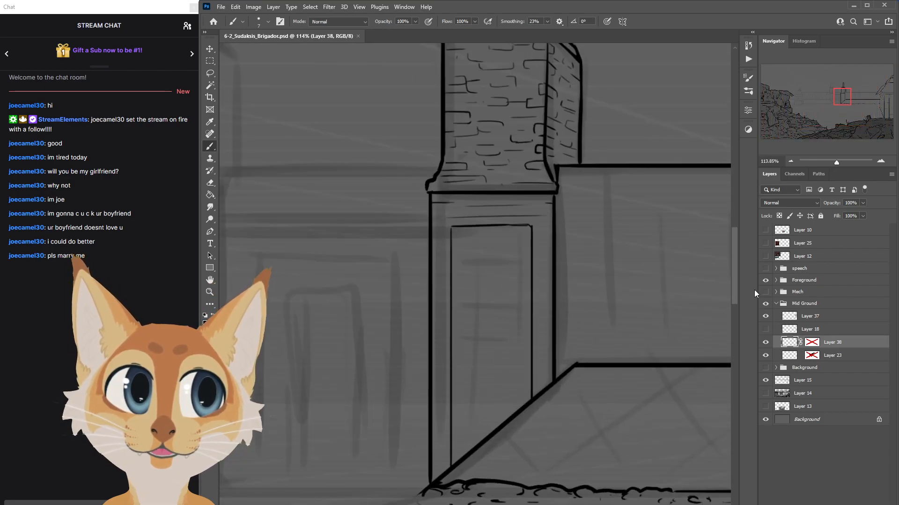
scroll(735, 300, down, 3)
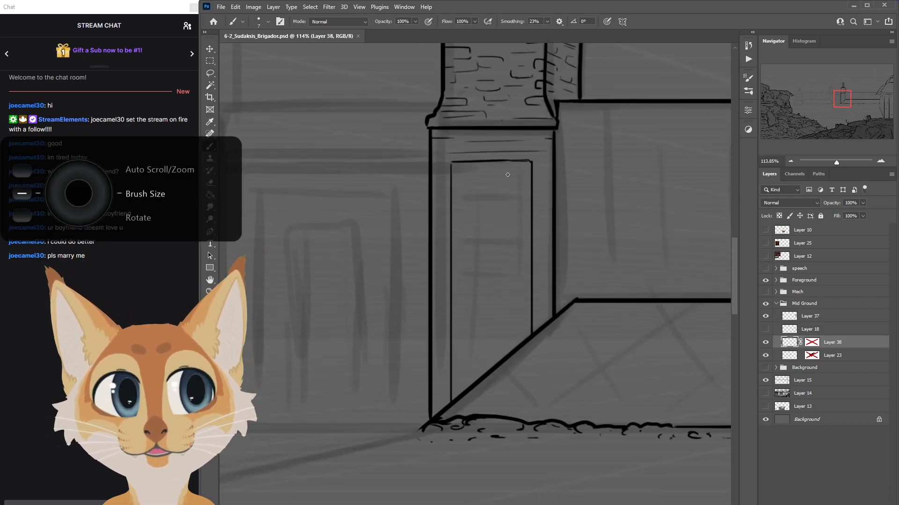
mouse_move(458, 167)
mouse_down()
mouse_move(529, 164)
mouse_move(455, 166)
mouse_move(527, 163)
mouse_move(458, 166)
mouse_move(527, 166)
mouse_move(527, 319)
mouse_up()
key(ctrl+z)
key(ctrl+z)
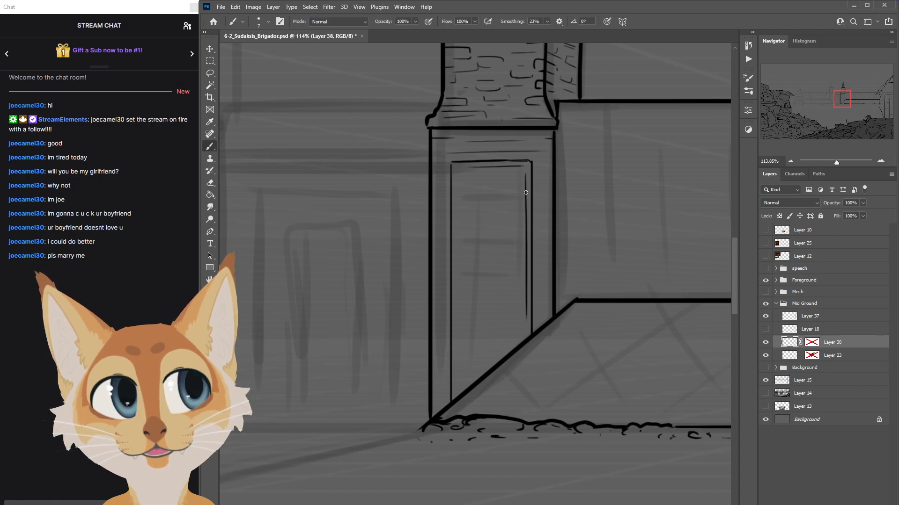
drag(457, 178, 461, 362)
key(ctrl+z)
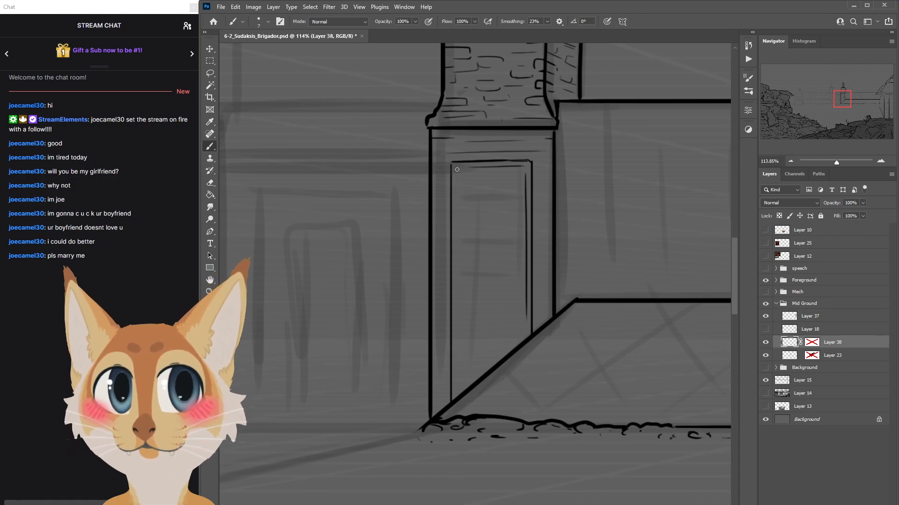
drag(454, 172, 466, 427)
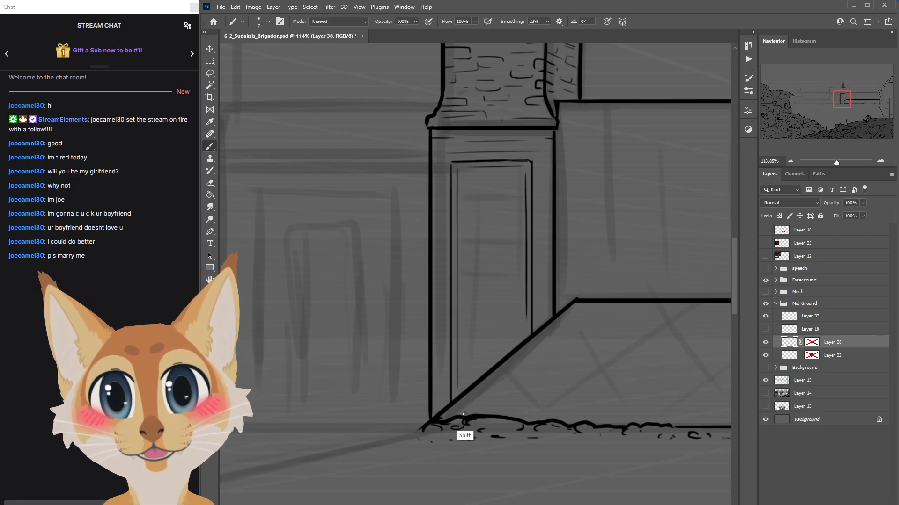
key(ctrl+s)
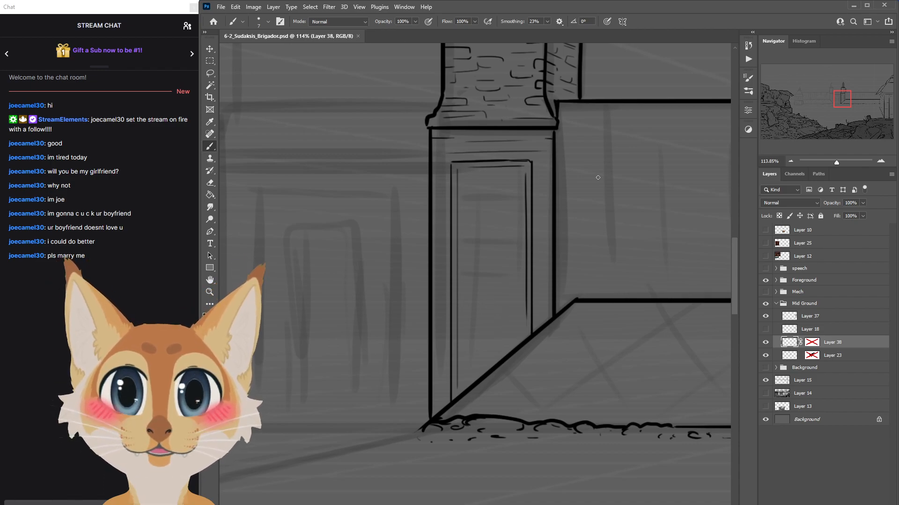
Ink fine horizontal brick strokes with a smaller brush in the upper part of the tower shaft's recessed panel.
scroll(734, 245, up, 2)
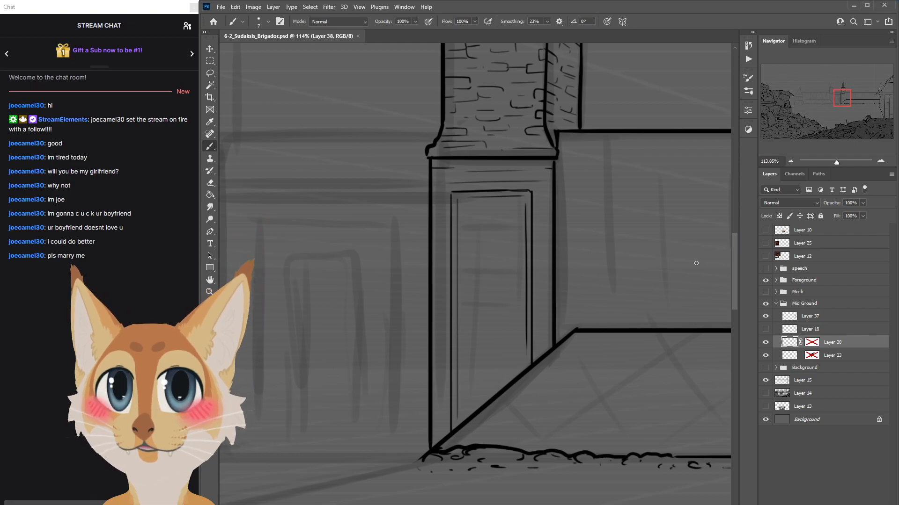
mouse_move(509, 204)
mouse_down()
mouse_move(544, 192)
mouse_move(490, 213)
mouse_move(506, 225)
mouse_move(523, 202)
mouse_move(463, 204)
mouse_move(531, 200)
mouse_move(488, 209)
mouse_move(519, 206)
mouse_up()
key(ctrl+z)
key([)
key(ctrl+z)
key(ctrl+z)
key(ctrl+z)
mouse_move(472, 204)
mouse_down()
mouse_move(511, 203)
mouse_move(464, 205)
mouse_move(549, 203)
mouse_move(528, 212)
mouse_move(536, 206)
mouse_move(523, 233)
mouse_move(481, 227)
mouse_move(508, 239)
mouse_up()
key(ctrl+z)
key(ctrl+z)
key(ctrl+z)
key(ctrl+z)
mouse_move(462, 251)
mouse_down()
mouse_move(497, 251)
mouse_move(521, 216)
mouse_up()
drag(484, 209, 509, 209)
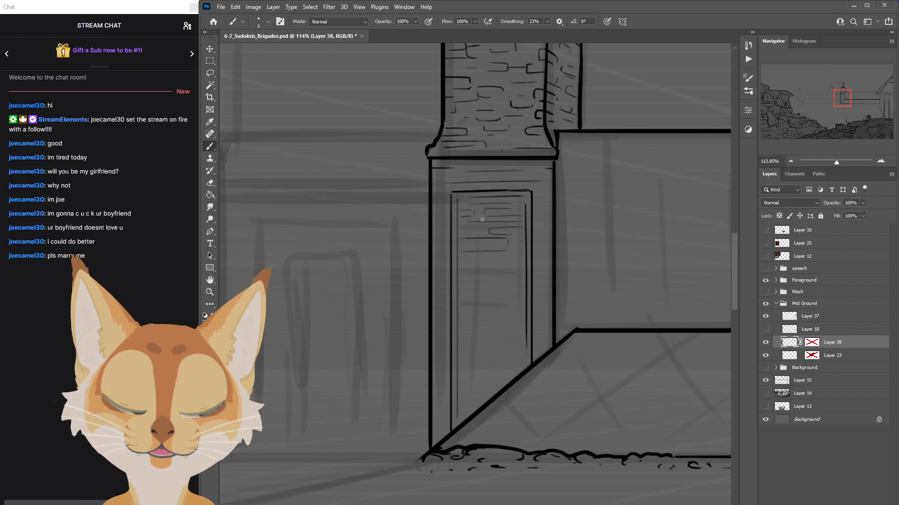
Continue the brick strokes down through the middle of the recessed panel, redoing the unsatisfactory ones.
mouse_move(525, 263)
mouse_down()
mouse_move(484, 258)
mouse_move(482, 271)
mouse_up()
key(ctrl+z)
drag(486, 273, 528, 273)
drag(461, 281, 501, 286)
mouse_move(462, 290)
mouse_down()
mouse_move(531, 293)
mouse_move(490, 301)
mouse_move(524, 303)
mouse_move(494, 302)
mouse_move(465, 297)
mouse_move(525, 297)
mouse_up()
key(ctrl+z)
drag(468, 306, 522, 306)
drag(536, 250, 527, 315)
key(ctrl+z)
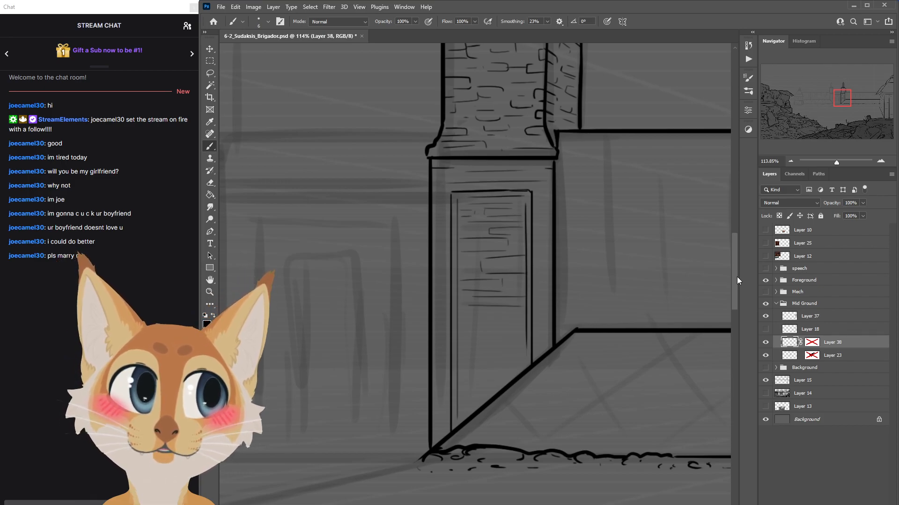
Fill the lower part of the recessed panel down to the sloping wall base with brick strokes and save the document.
drag(736, 277, 708, 313)
mouse_move(457, 144)
mouse_down()
mouse_move(507, 143)
mouse_move(504, 161)
mouse_move(478, 172)
mouse_move(524, 173)
mouse_up()
key(ctrl+z)
key(ctrl+z)
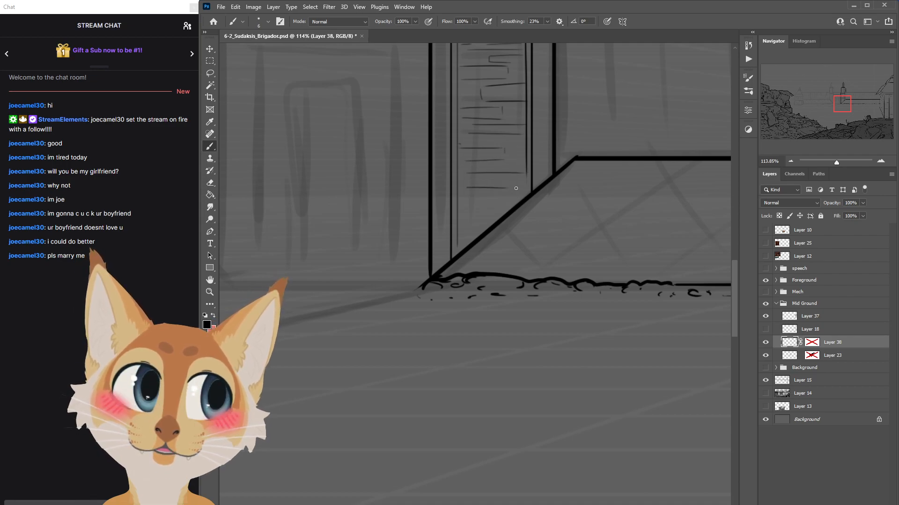
mouse_move(470, 198)
mouse_down()
mouse_move(525, 196)
mouse_move(495, 218)
mouse_up()
drag(465, 230, 482, 231)
scroll(577, 227, down, 10)
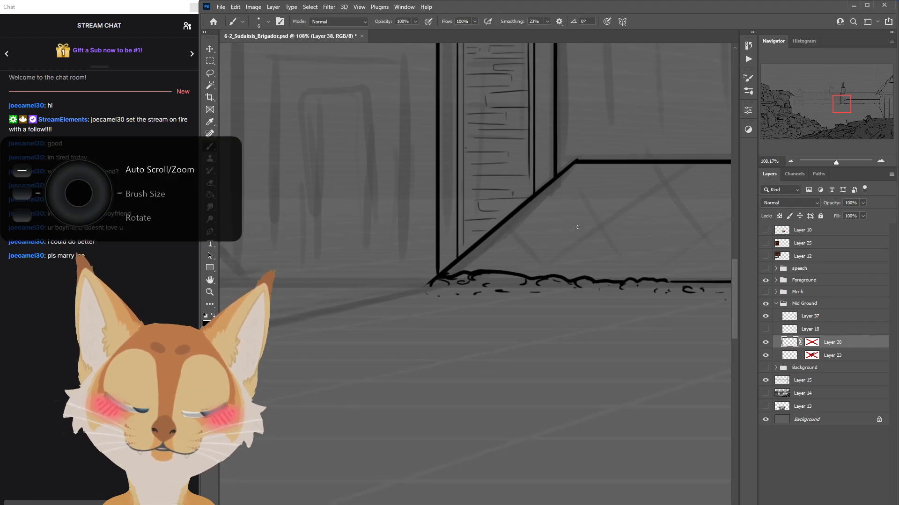
scroll(577, 227, down, 4)
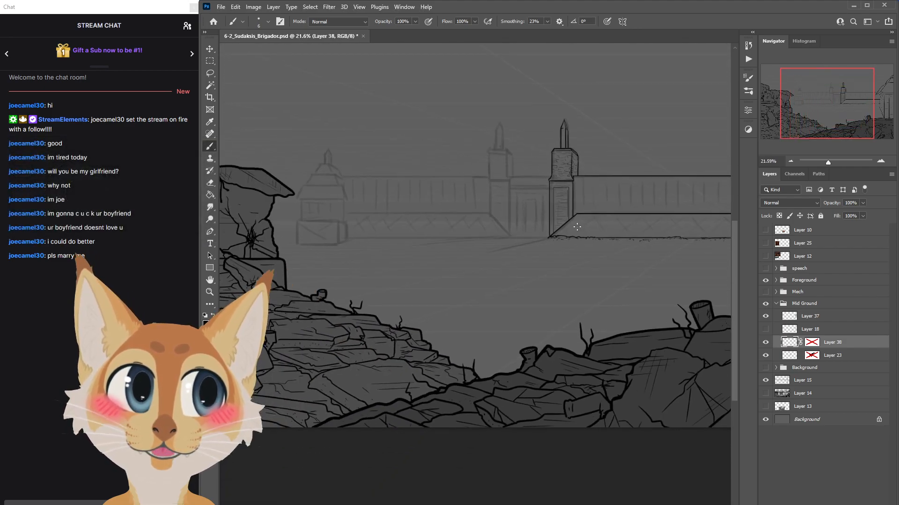
key(ctrl+s)
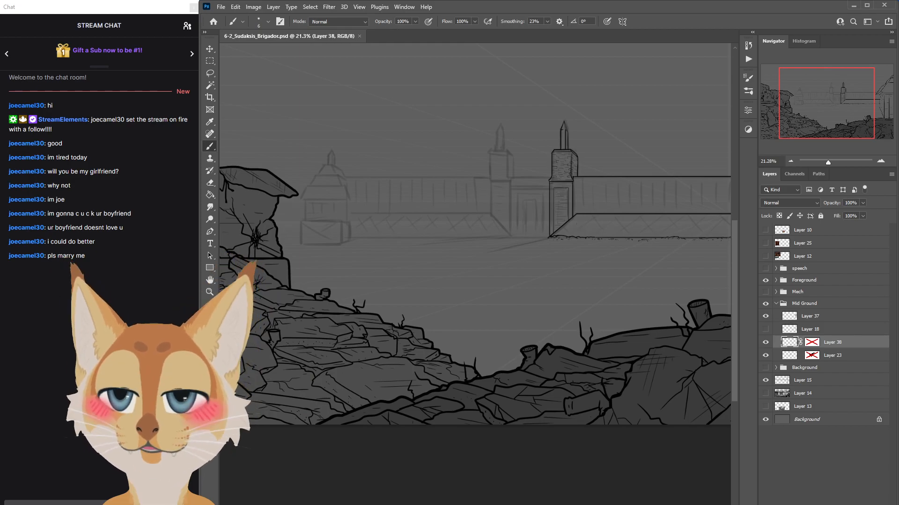
Show the Layer 12 reference images and examine the walls and towers in the city screenshot against the sketch.
scroll(412, 206, up, 5)
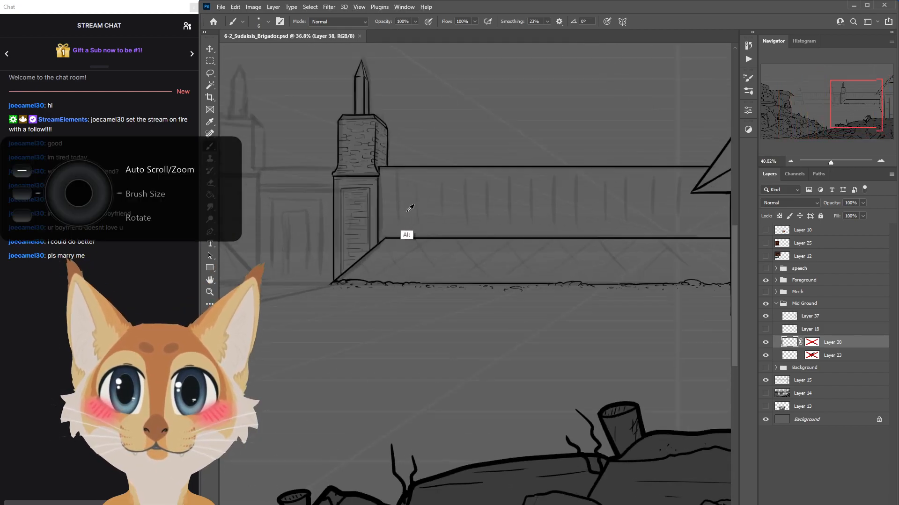
scroll(412, 207, down, 4)
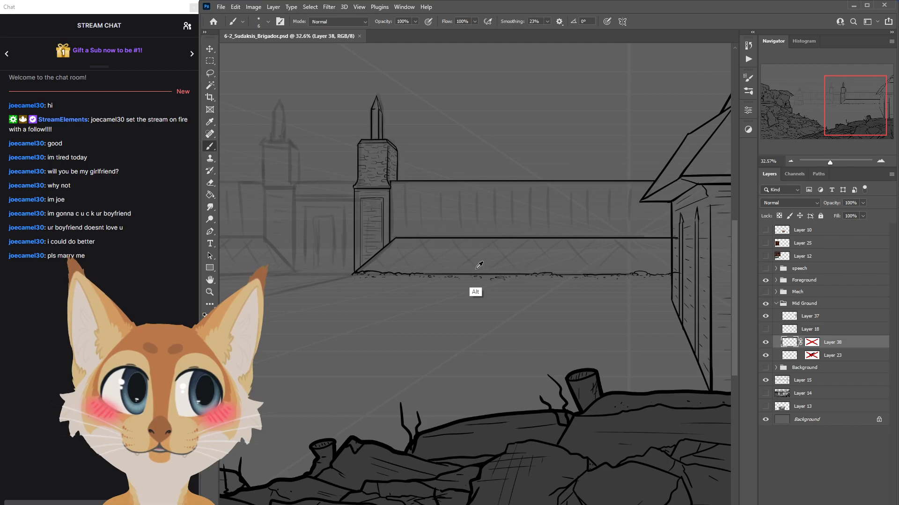
scroll(479, 265, down, 3)
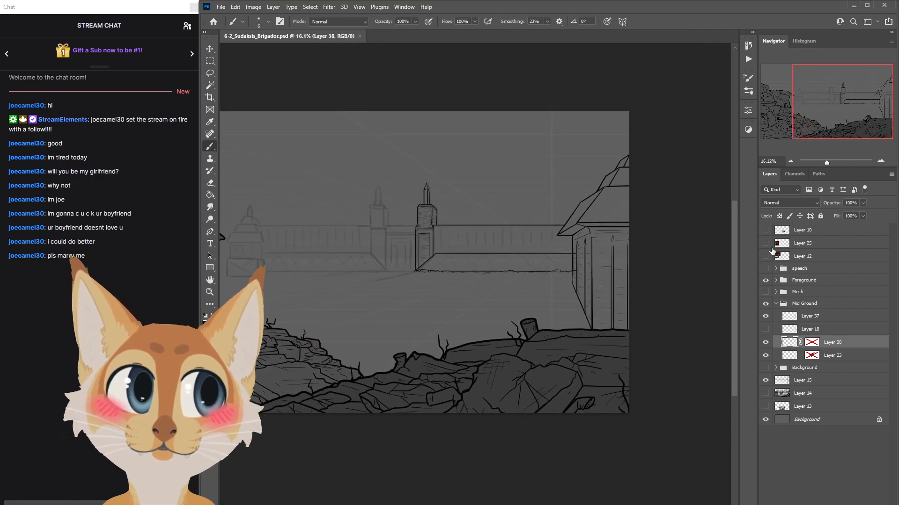
click(766, 256)
scroll(521, 384, up, 6)
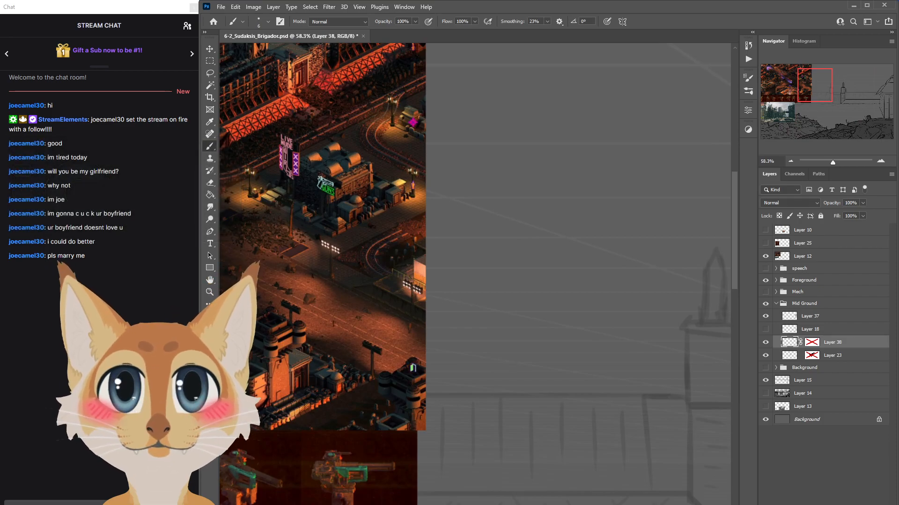
scroll(546, 474, left, 5)
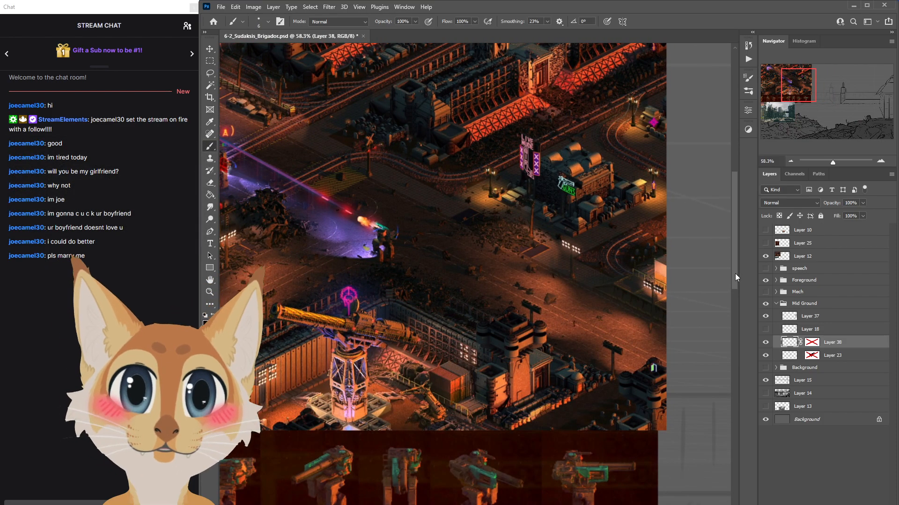
scroll(650, 227, up, 3)
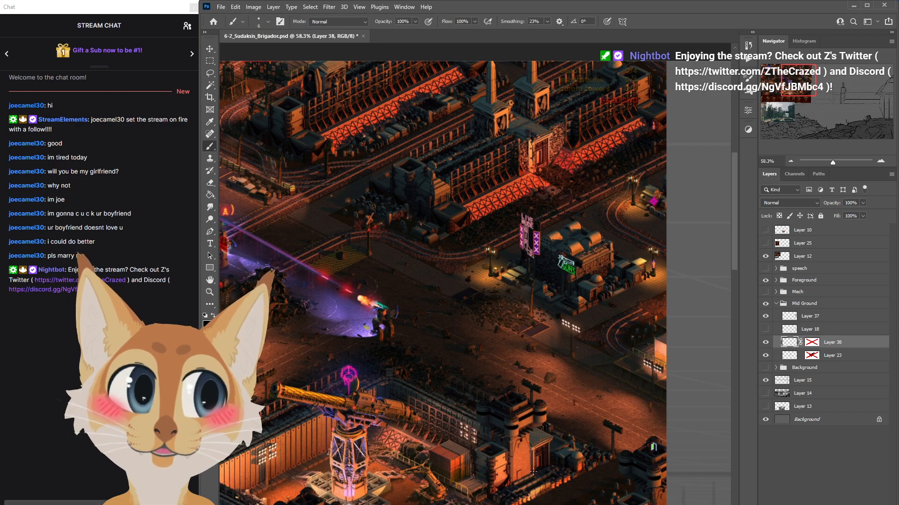
scroll(475, 273, right, 6)
drag(733, 258, 732, 287)
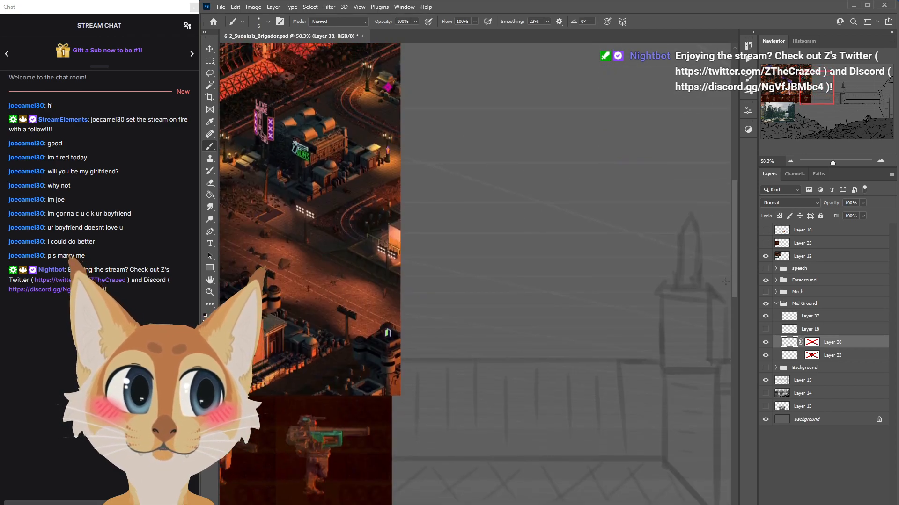
scroll(647, 305, down, 2)
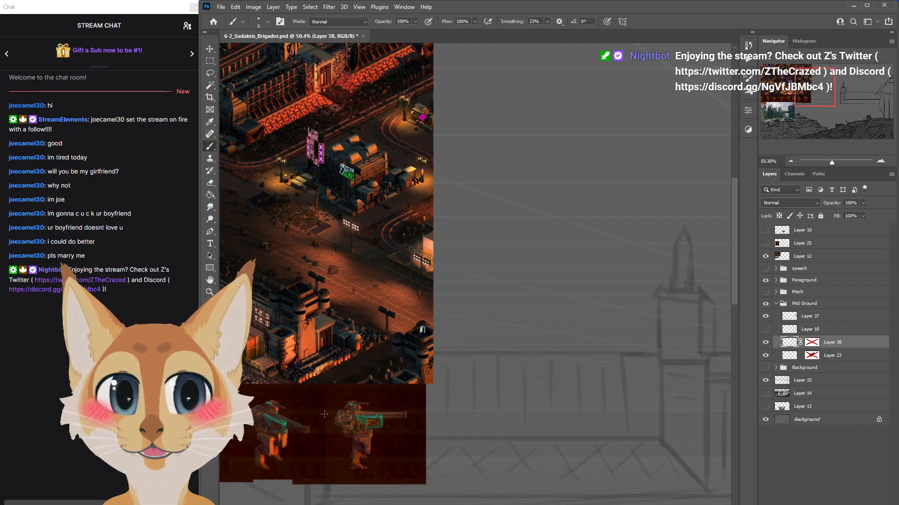
scroll(475, 274, right, 2)
scroll(475, 274, left, 3)
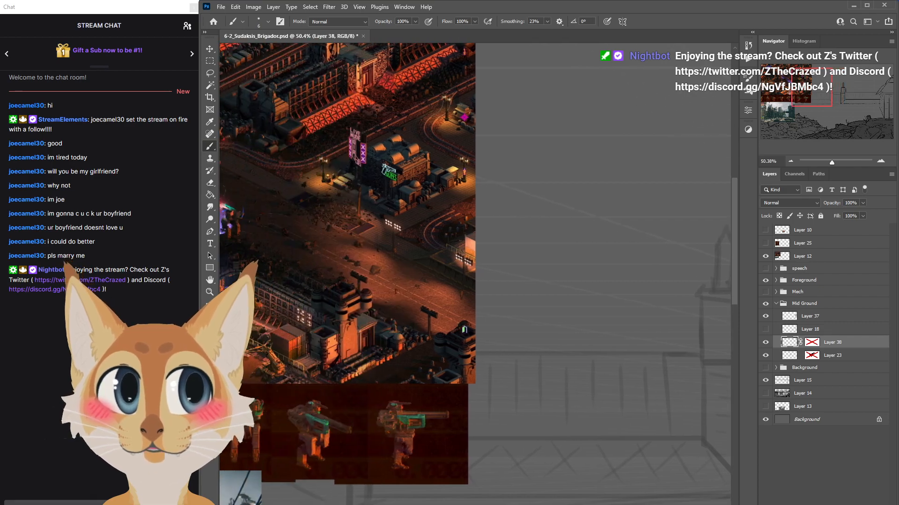
scroll(475, 274, right, 5)
scroll(475, 274, left, 5)
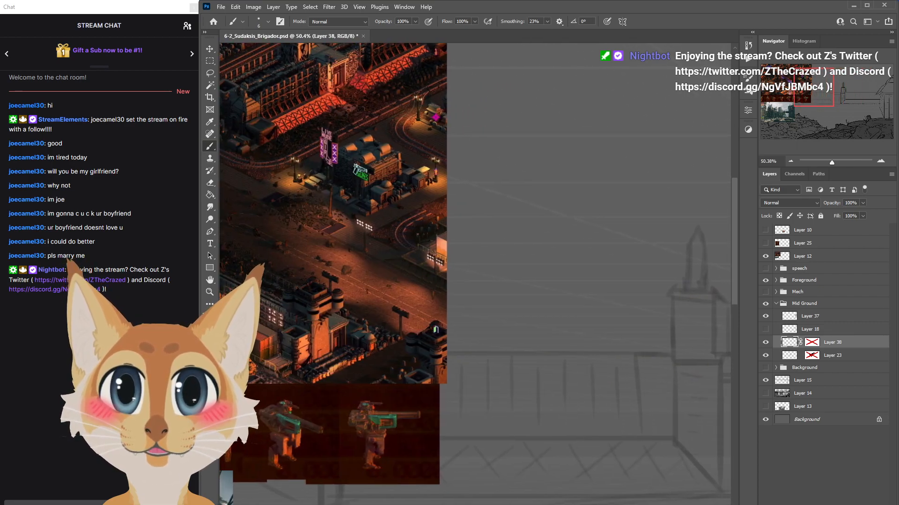
scroll(636, 449, right, 5)
scroll(635, 449, down, 3)
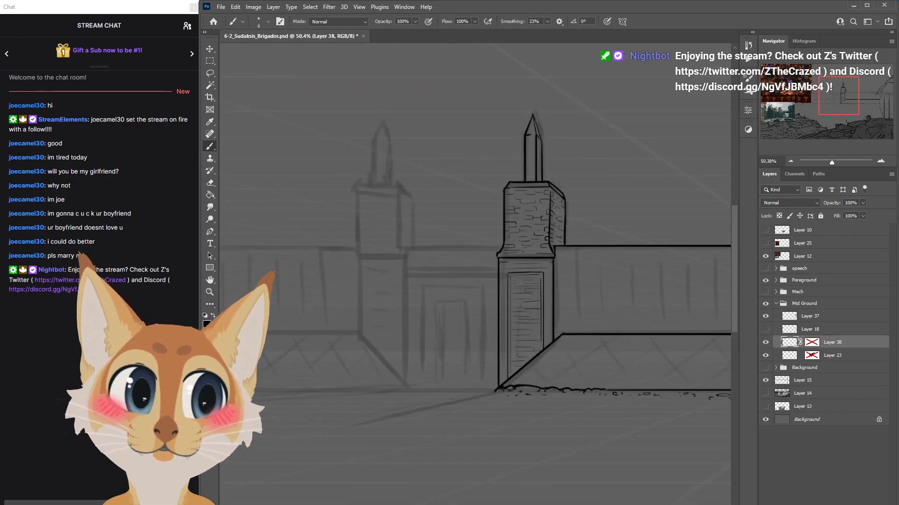
Create a new layer above Layer 38 and ink the first diagonal line across the wall's lower band beside the tower.
scroll(475, 274, right, 5)
key(ctrl+alt+shift+n)
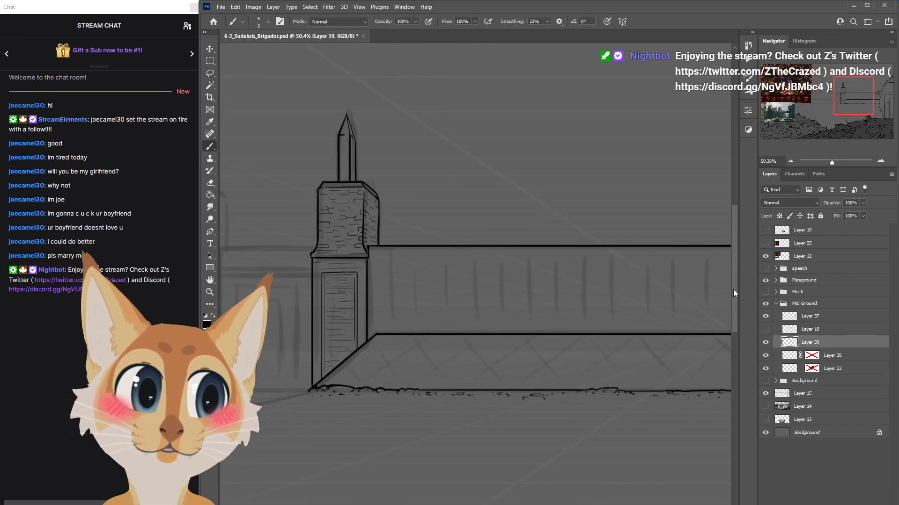
scroll(389, 329, down, 3)
scroll(389, 329, right, 5)
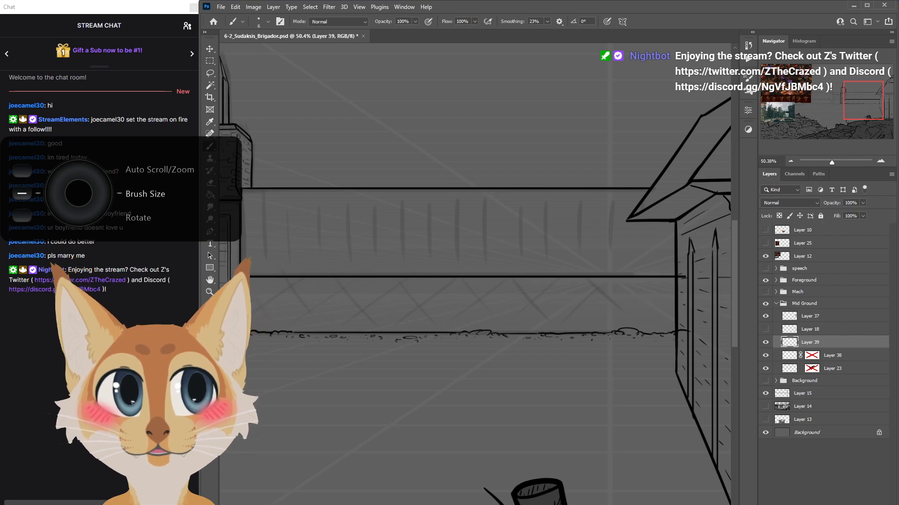
scroll(449, 299, left, 4)
key(bracketright)
drag(453, 275, 399, 333)
key(ctrl+z)
key(ctrl+z)
drag(457, 278, 404, 328)
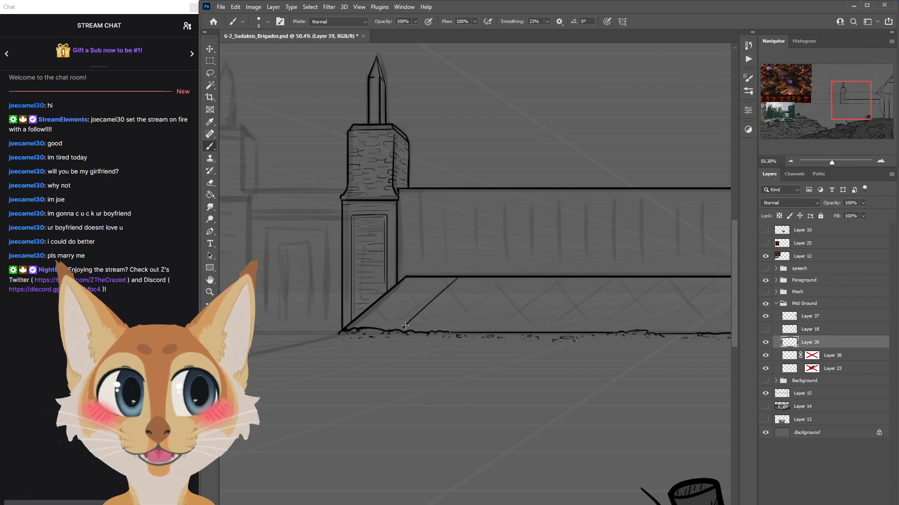
key(ctrl+z)
drag(460, 278, 406, 330)
Ink a second diagonal line across the wall's lower band, parallel to the first and farther from the tower.
drag(509, 281, 468, 340)
key(ctrl+z)
drag(507, 280, 453, 335)
key(ctrl+z)
drag(515, 273, 462, 328)
scroll(475, 273, right, 3)
scroll(475, 274, down, 2)
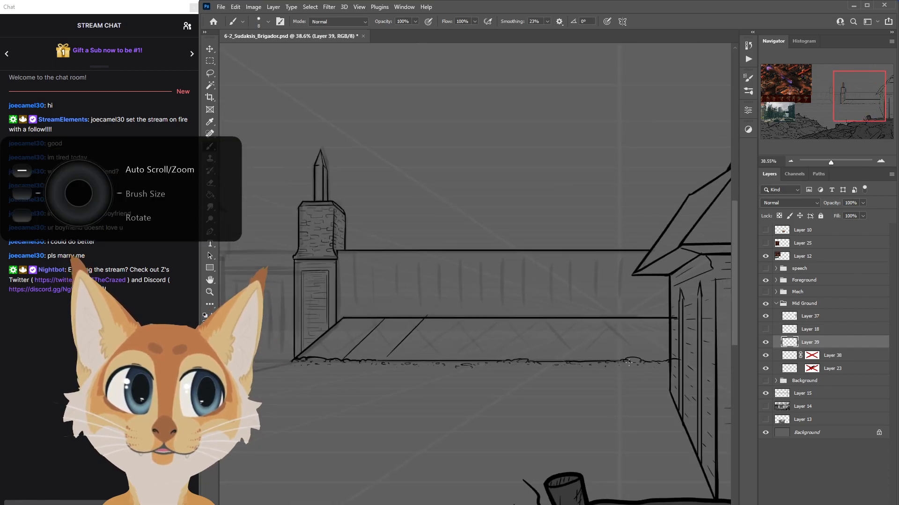
Undo the last stroke and ink a vertical line across the wall's lower band, a short distance from the building.
key(ctrl+z)
drag(620, 312, 620, 374)
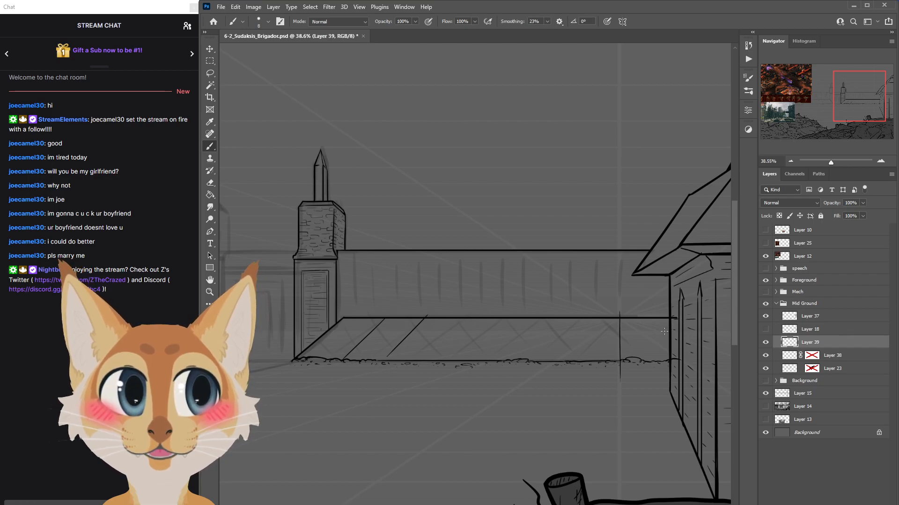
mouse_move(587, 316)
mouse_down()
mouse_move(530, 383)
mouse_move(572, 326)
mouse_move(546, 372)
mouse_up()
key(ctrl+z)
drag(545, 316, 496, 374)
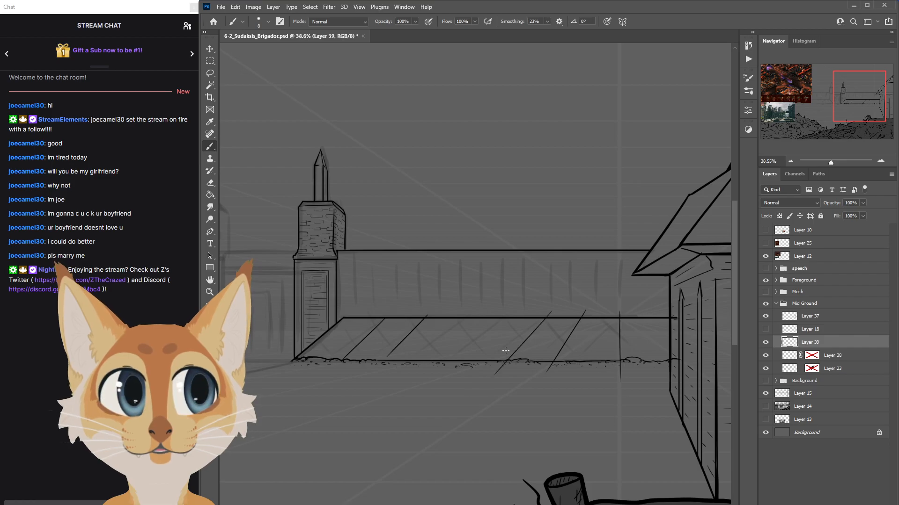
key(ctrl+z)
drag(540, 317, 501, 372)
key(ctrl+z)
key(ctrl+z)
Ink four more slanted lines across the wall's lower band, leaning progressively more from the vertical line toward the tower.
drag(587, 307, 563, 373)
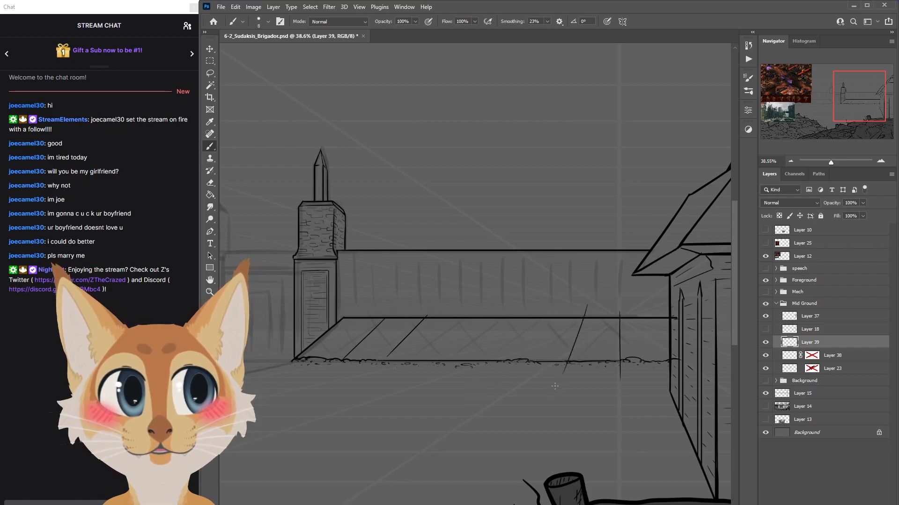
drag(570, 301, 521, 375)
key(ctrl+z)
drag(551, 304, 500, 380)
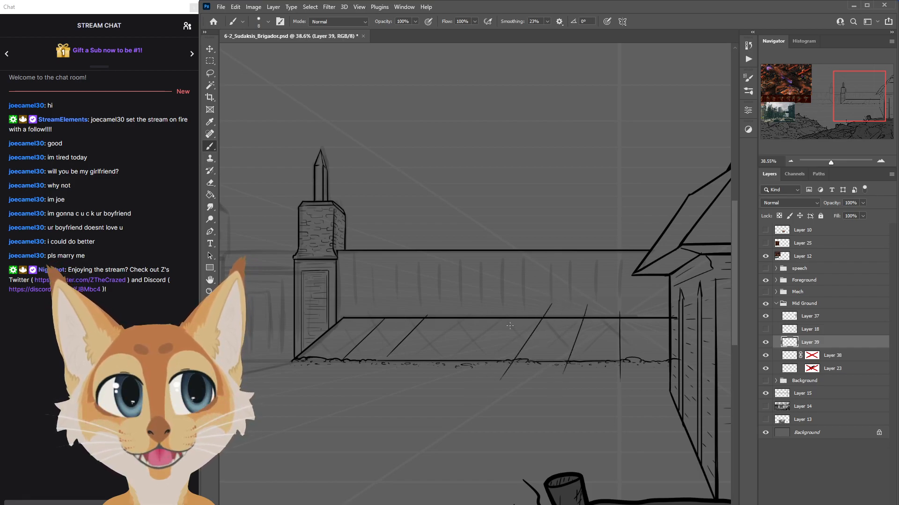
drag(512, 299, 451, 378)
drag(475, 296, 412, 379)
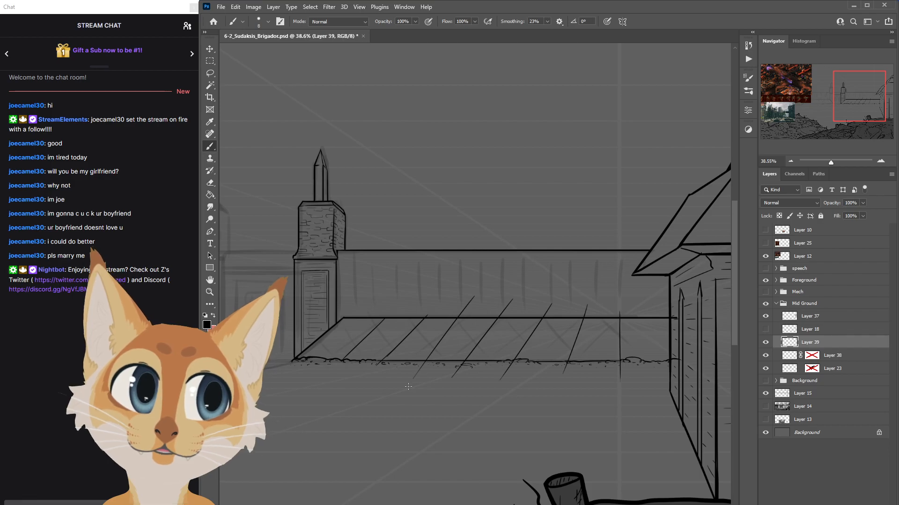
Lasso the newly inked diagonal nearest the tower, rotate it by about 2.7° to match its neighbours, and deselect it.
click(210, 73)
mouse_move(422, 397)
mouse_down()
mouse_move(480, 266)
mouse_move(386, 409)
mouse_up()
right_click(442, 347)
click(497, 442)
drag(516, 358, 517, 364)
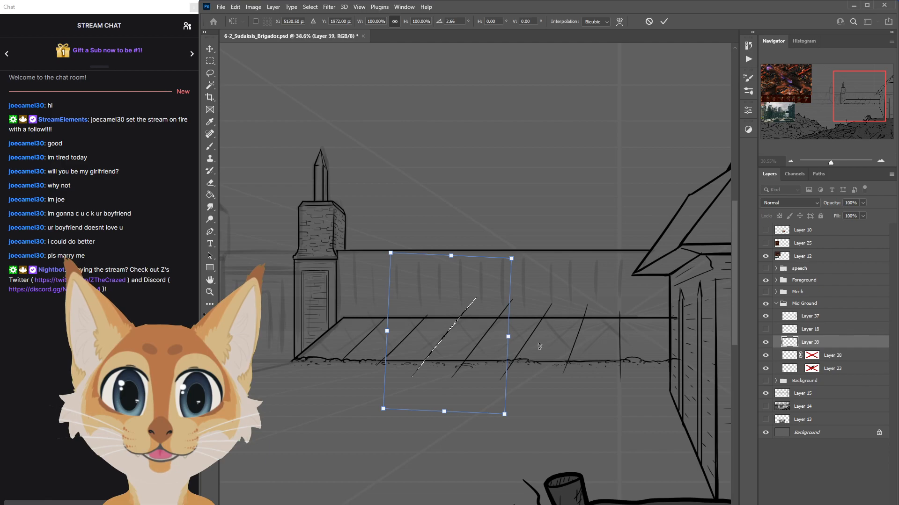
click(664, 21)
click(310, 7)
click(321, 26)
click(209, 49)
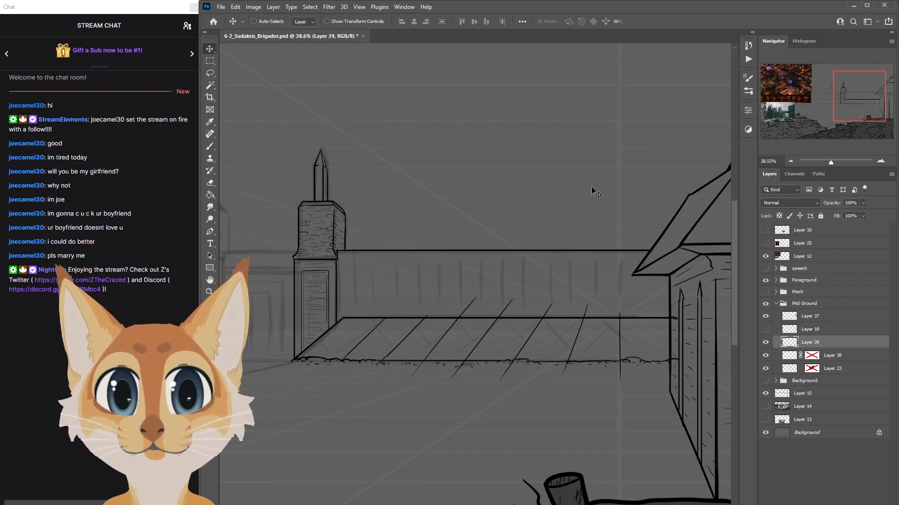
Ink a steep line slanting down toward the building at the far end of the wall's lower band.
click(210, 147)
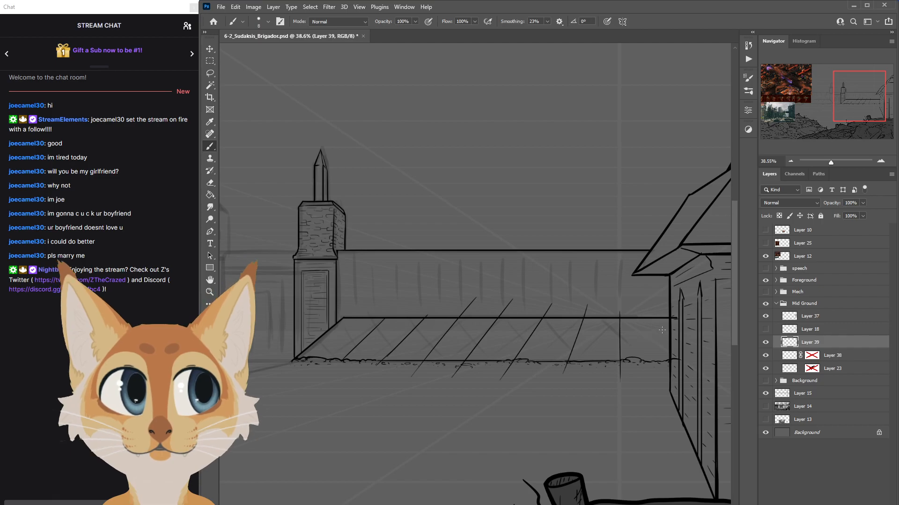
drag(644, 309, 681, 389)
drag(649, 311, 667, 361)
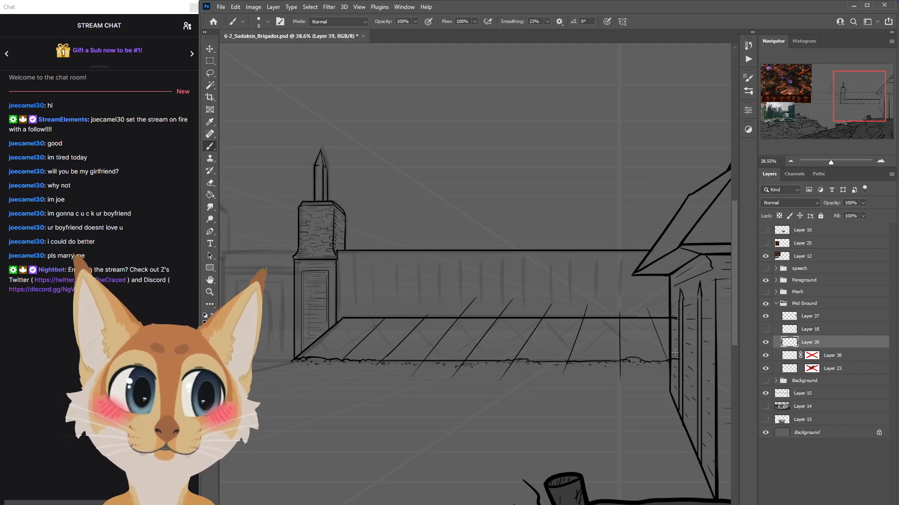
scroll(475, 274, left, 3)
scroll(475, 273, right, 3)
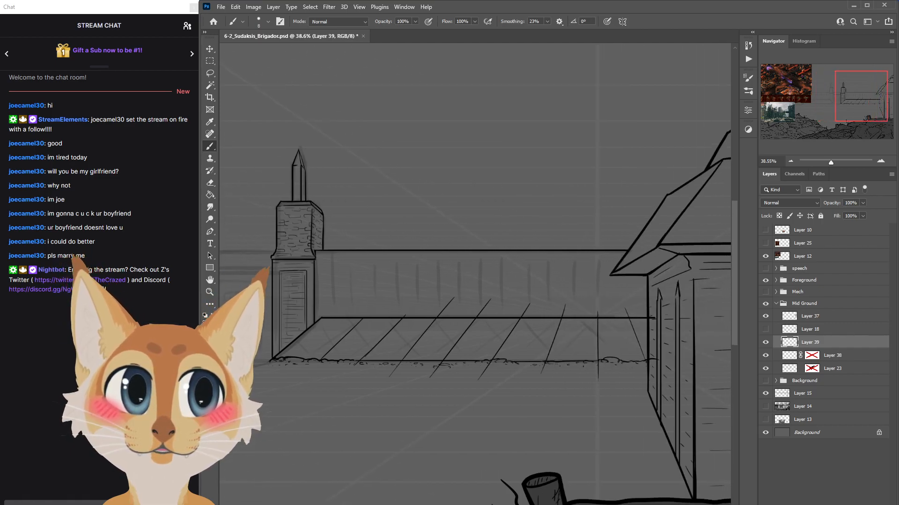
Erase the ends of the slanted lines that overshoot the upper and lower edges of the wall's lower band.
drag(397, 314, 558, 311)
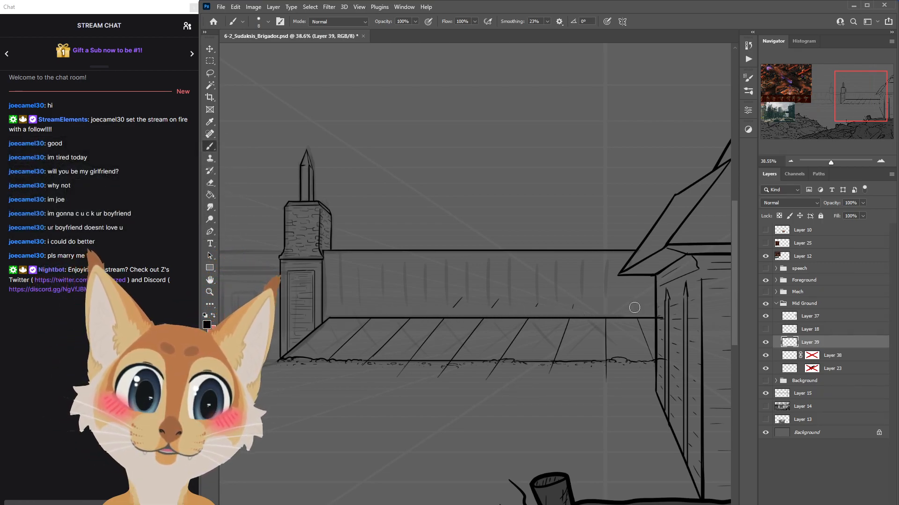
mouse_move(645, 311)
mouse_down()
mouse_move(462, 300)
mouse_move(388, 388)
mouse_up()
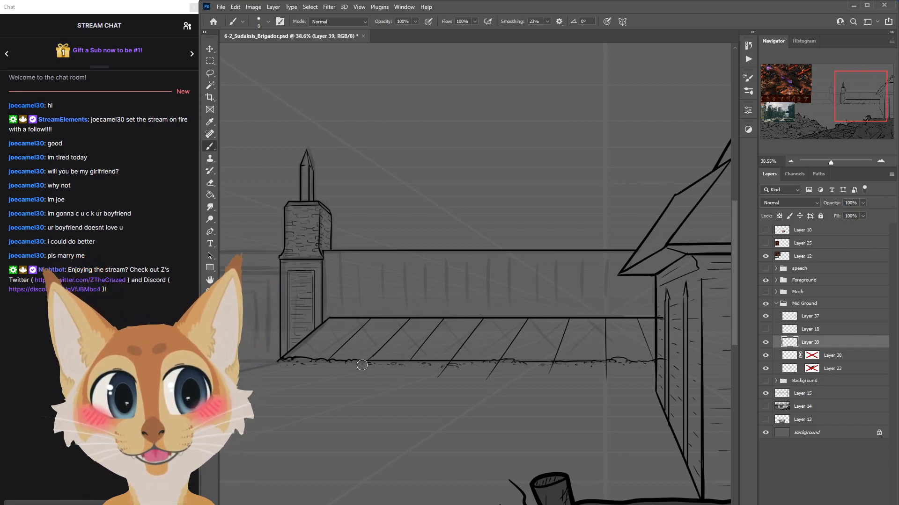
drag(461, 363, 427, 396)
mouse_move(501, 362)
mouse_down()
mouse_move(553, 364)
mouse_move(549, 389)
mouse_move(608, 364)
mouse_move(606, 389)
mouse_up()
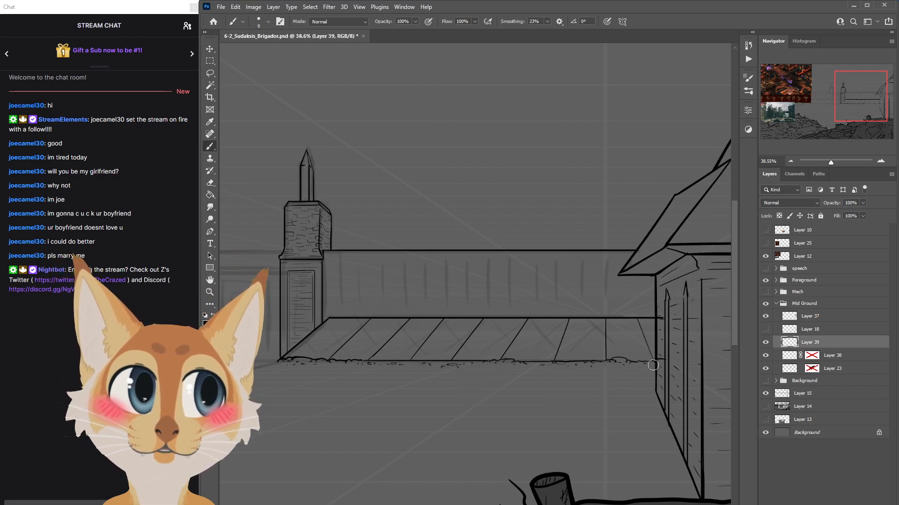
Examine the lattice along the walls' lower bands in the city reference image, hiding and reshowing Layer 12.
scroll(475, 274, left, 5)
scroll(475, 274, right, 1)
scroll(475, 274, left, 3)
scroll(475, 274, right, 5)
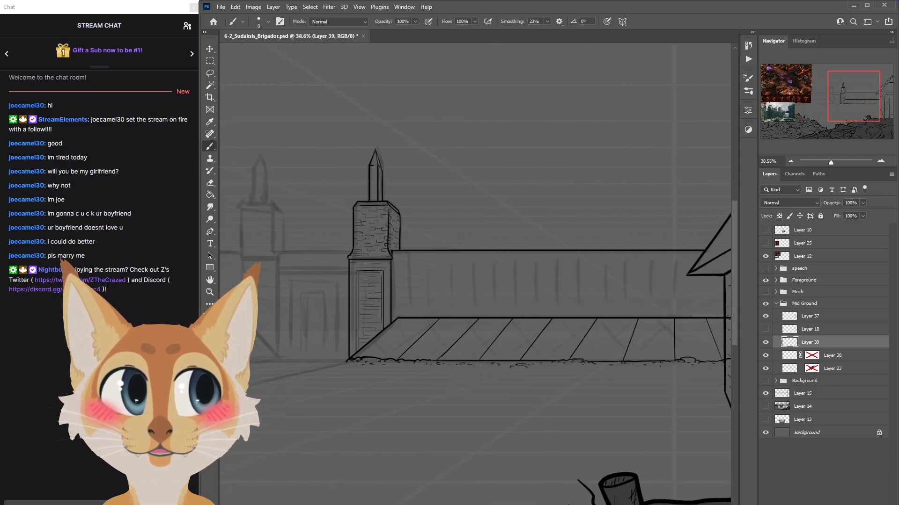
scroll(475, 273, left, 3)
scroll(475, 273, left, 1)
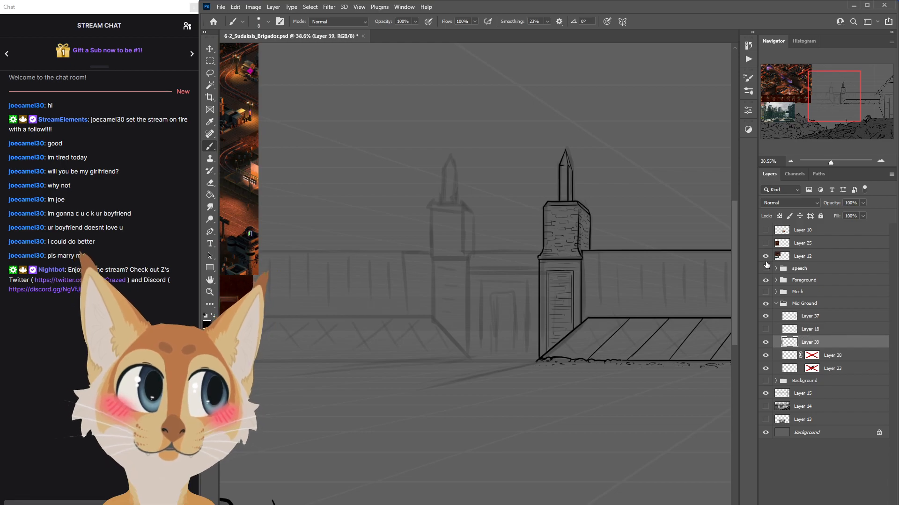
scroll(475, 274, left, 6)
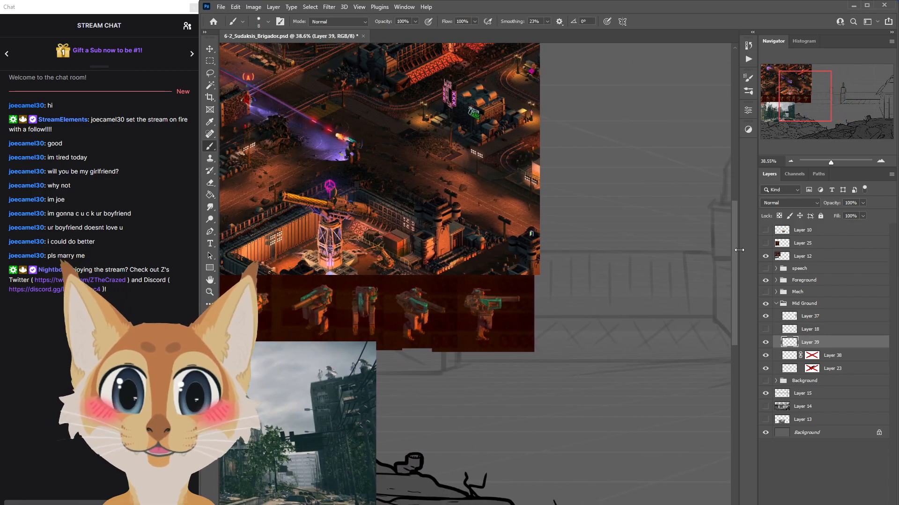
drag(735, 254, 743, 227)
scroll(490, 138, up, 4)
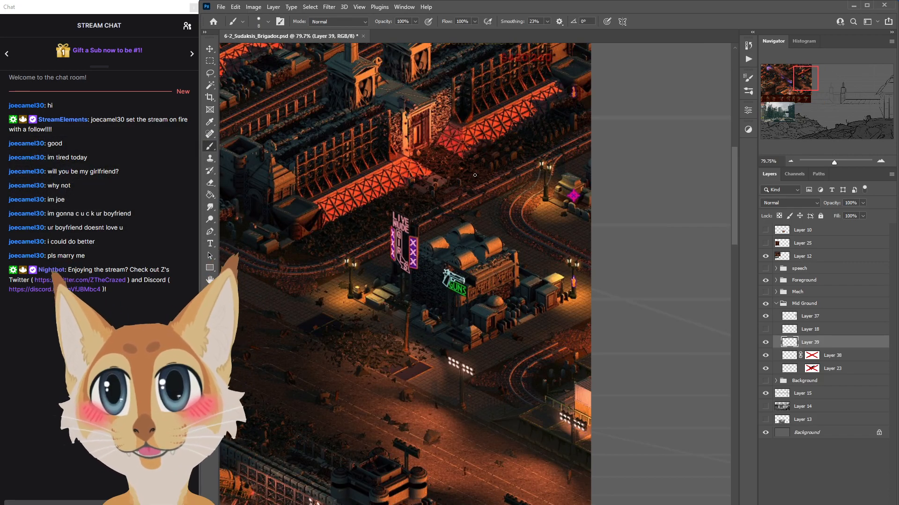
click(765, 256)
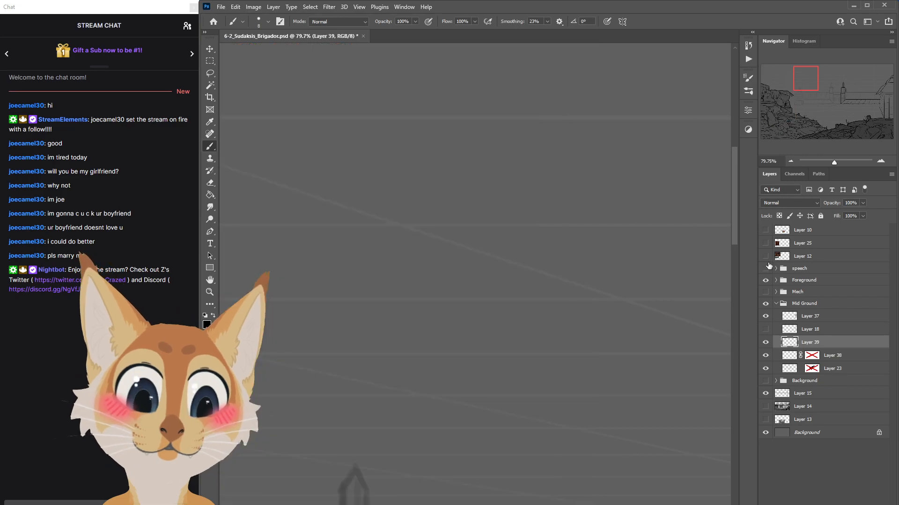
click(765, 256)
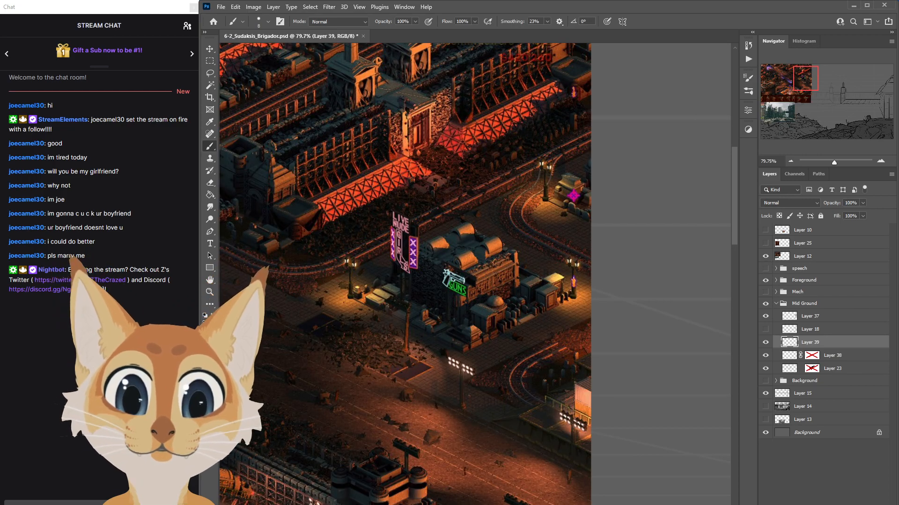
Compare the inked tower and slanted wall lines with the towers and walls in the city reference image.
scroll(475, 274, right, 10)
drag(737, 228, 733, 309)
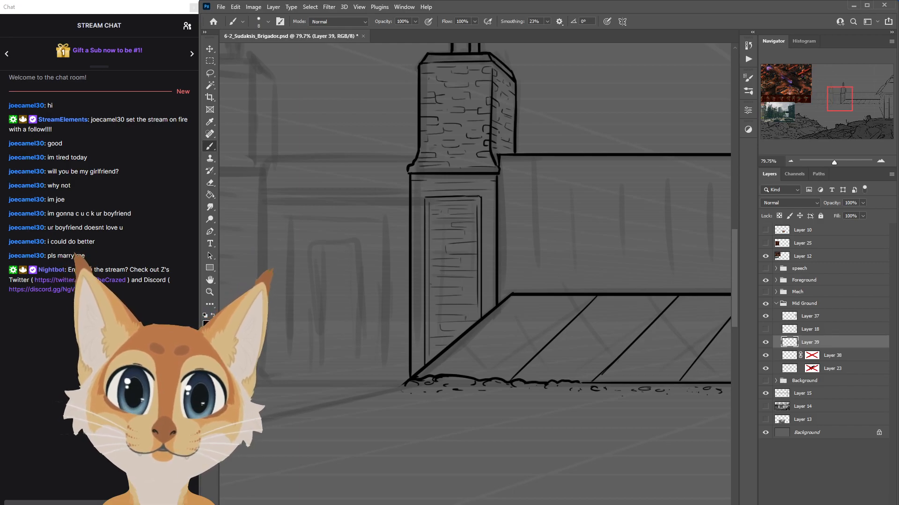
scroll(557, 466, down, 4)
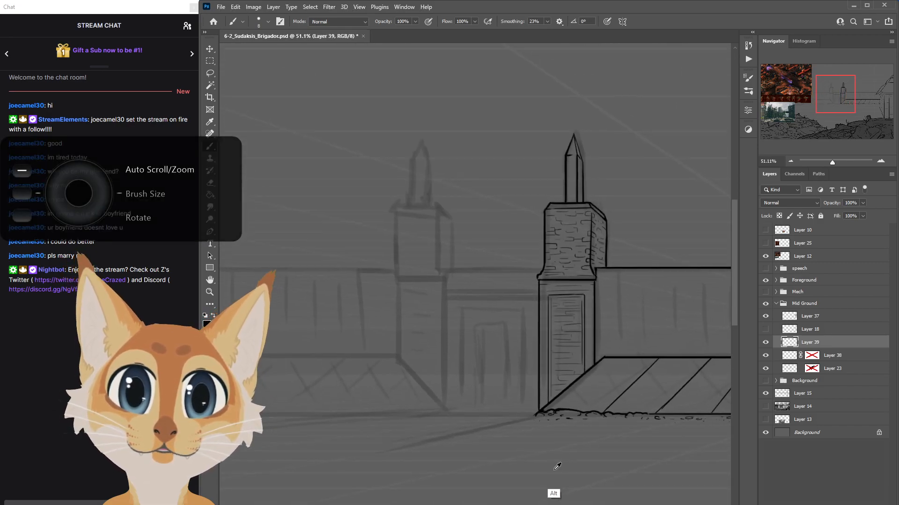
drag(734, 275, 734, 228)
drag(581, 503, 452, 503)
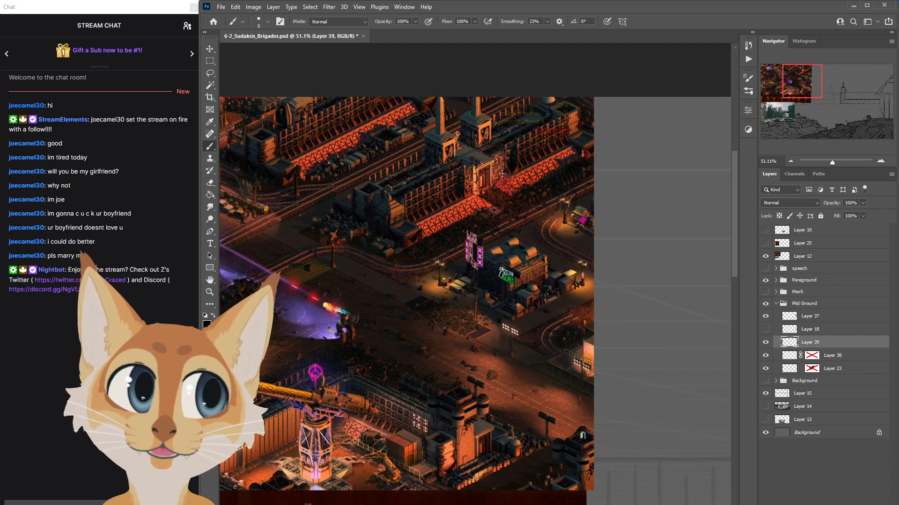
drag(452, 503, 523, 503)
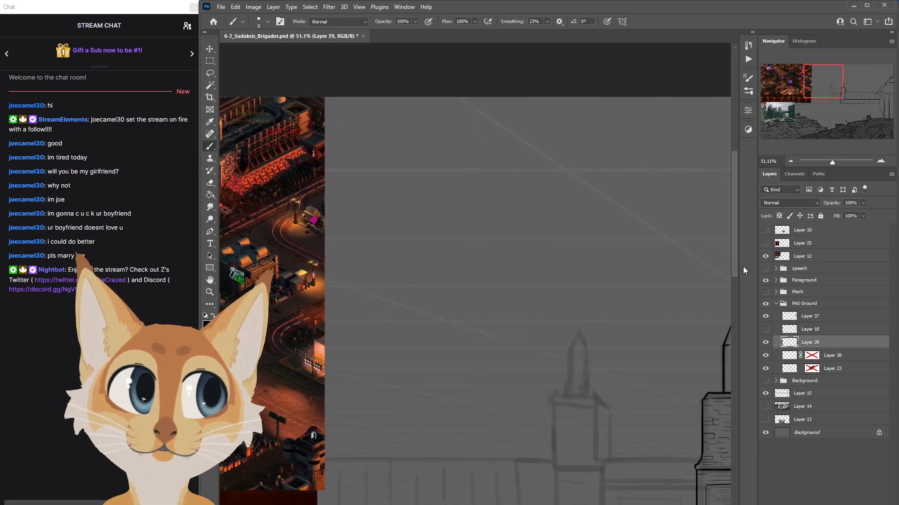
drag(734, 260, 733, 287)
scroll(597, 487, down, 4)
drag(510, 503, 564, 504)
drag(734, 289, 735, 332)
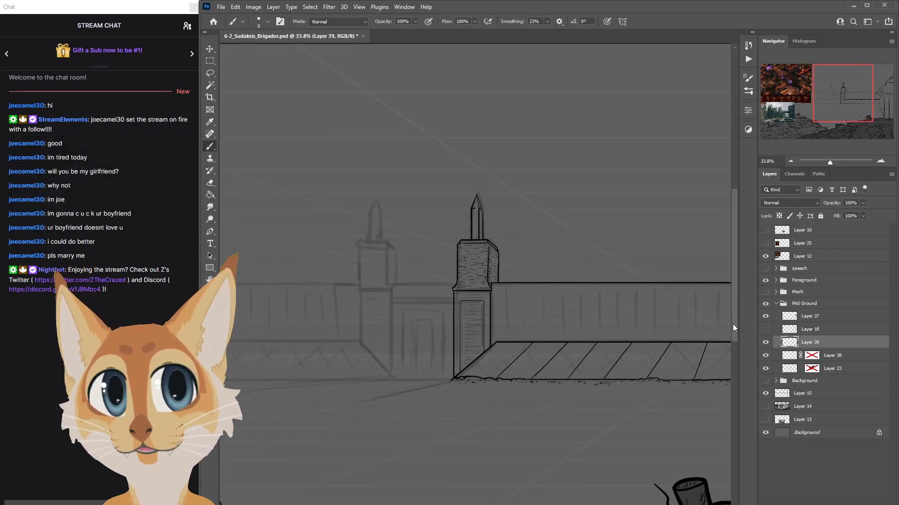
Show the Mech group to check how it overlaps the tower and wall, and hide it again.
click(765, 292)
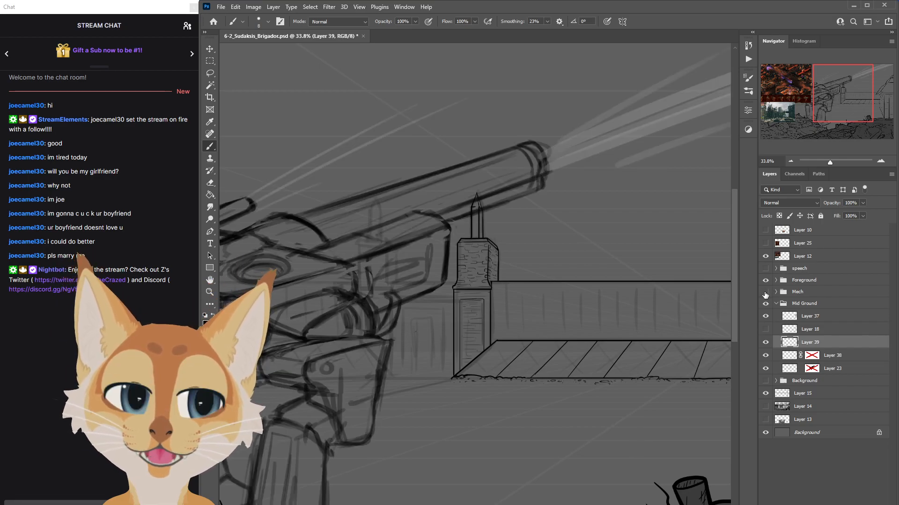
click(765, 293)
drag(552, 503, 584, 503)
scroll(352, 395, up, 2)
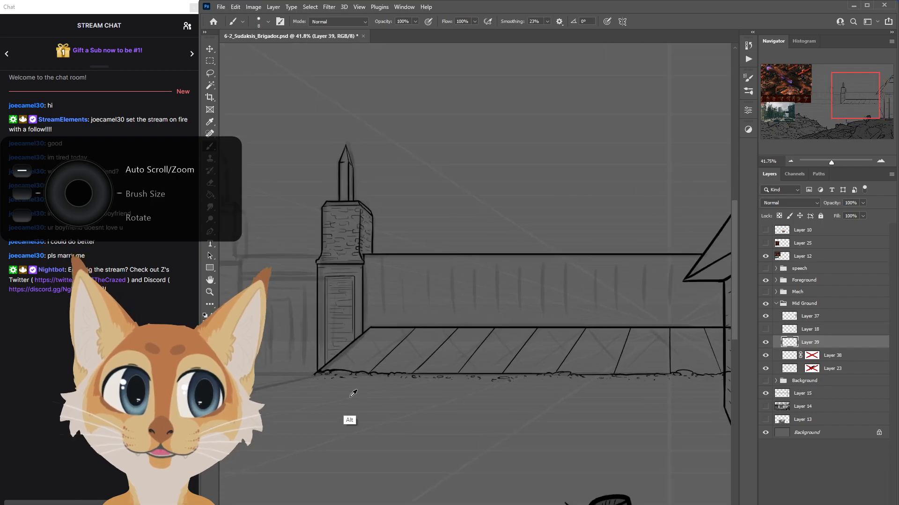
scroll(352, 395, down, 2)
scroll(581, 365, down, 2)
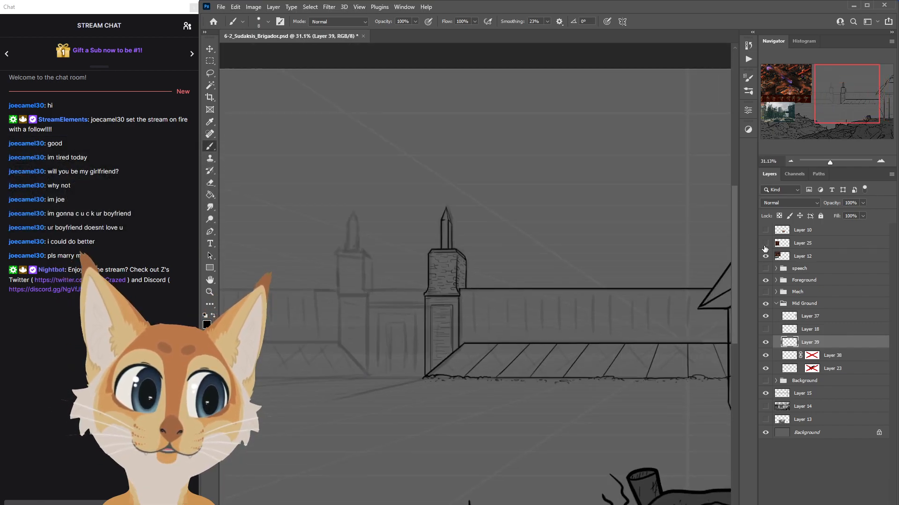
Show the Layer 25 mech reference and examine the red lattice walls in the city image against the line art.
click(765, 244)
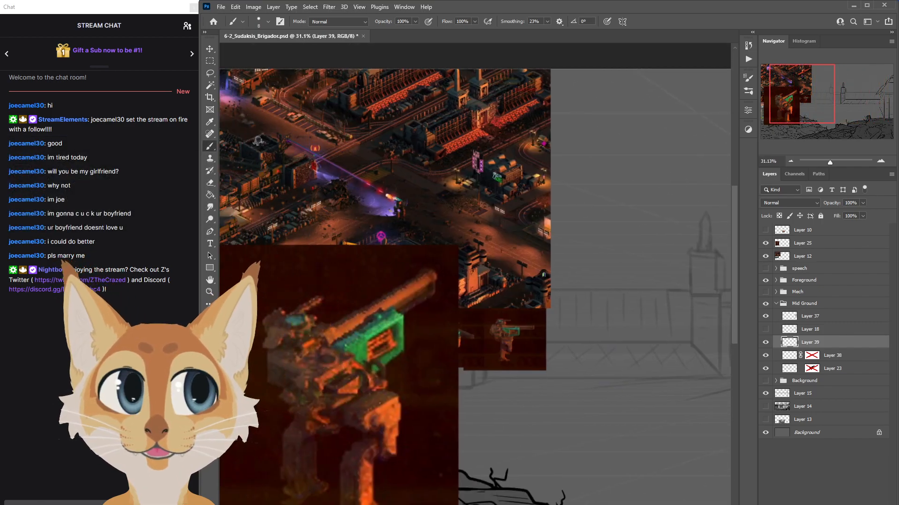
scroll(525, 462, left, 1)
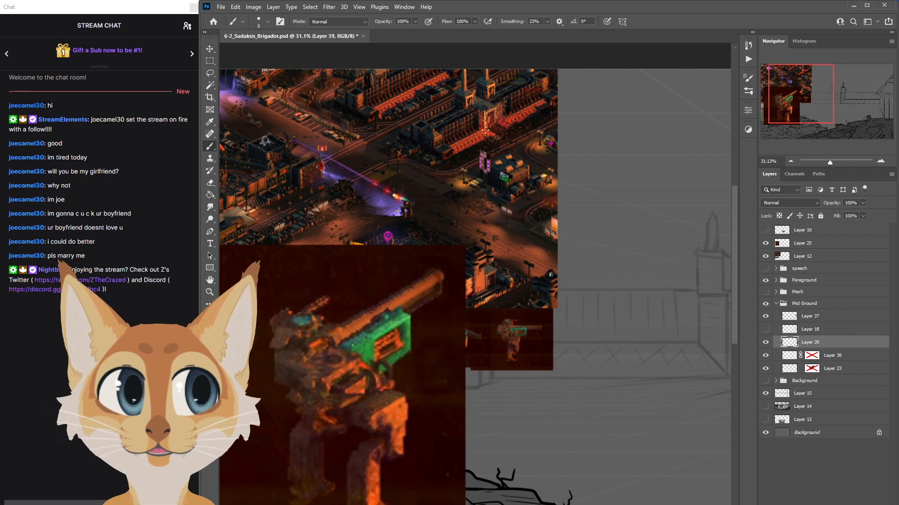
scroll(493, 129, up, 5)
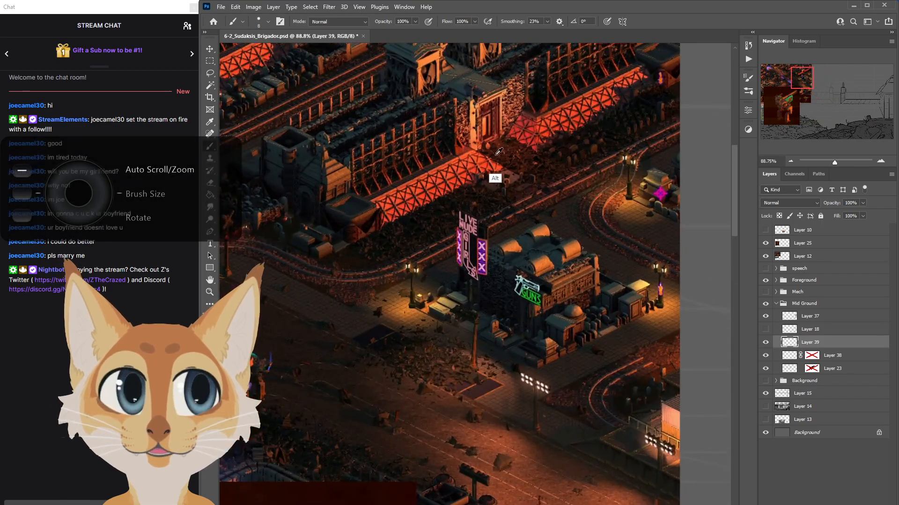
scroll(511, 181, down, 5)
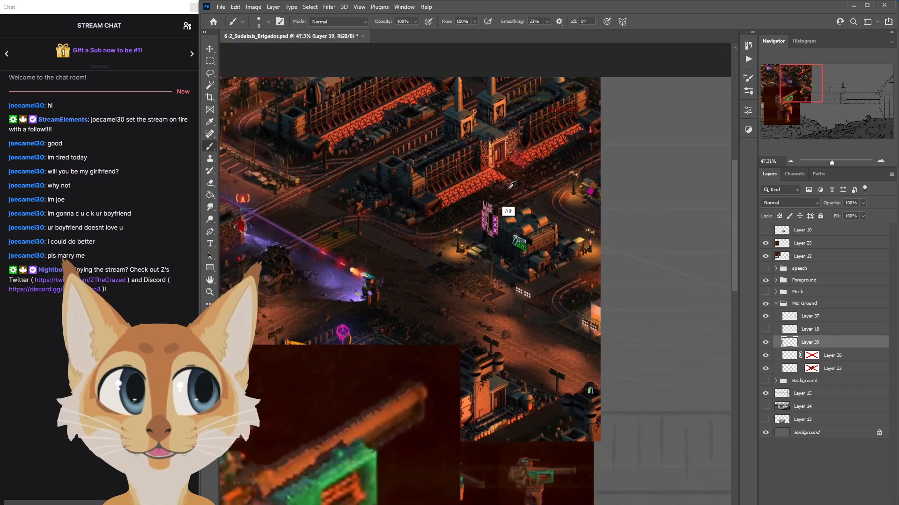
scroll(550, 263, down, 1)
drag(529, 504, 606, 504)
drag(734, 321, 734, 356)
drag(605, 504, 568, 504)
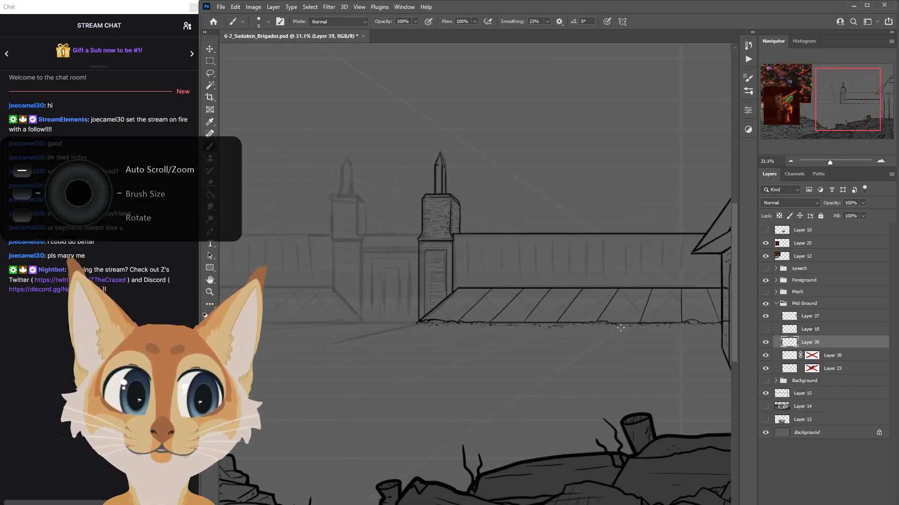
Ink a horizontal line across the middle of the wall's lower band and erase the part running over the building.
scroll(650, 323, up, 1)
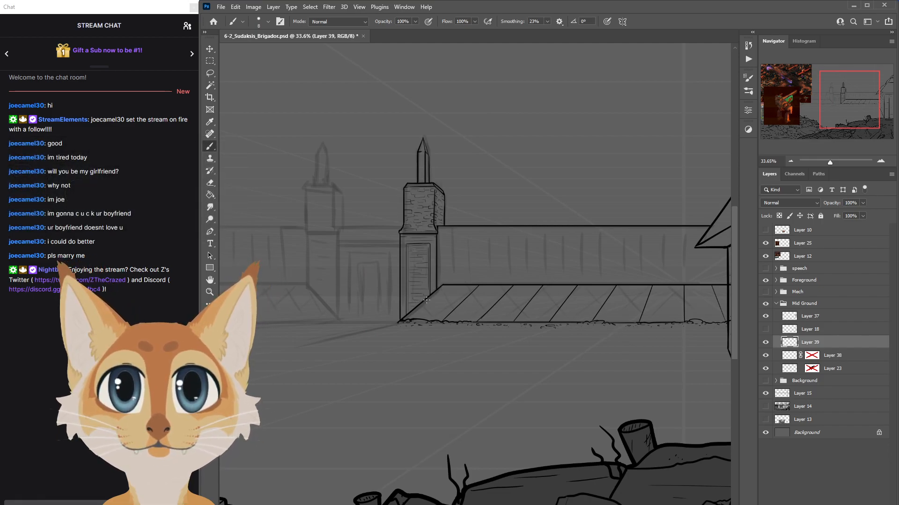
scroll(565, 337, right, 5)
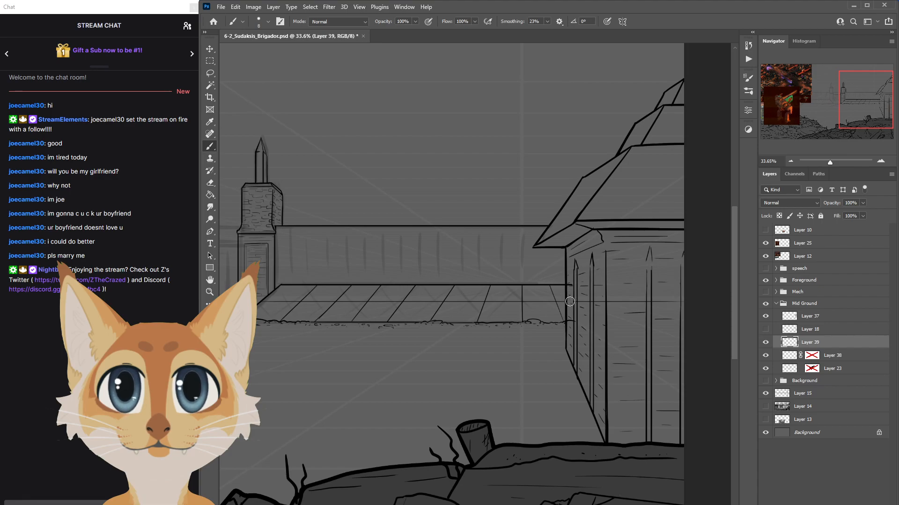
scroll(475, 273, left, 5)
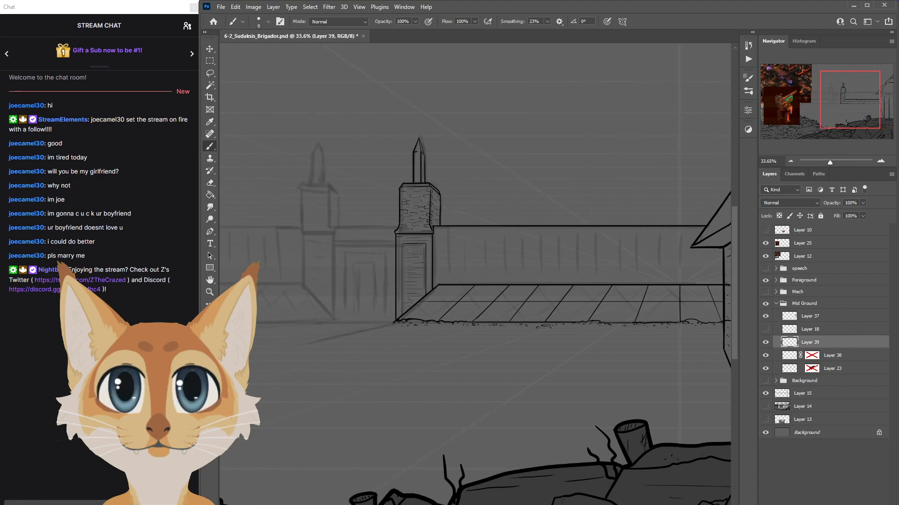
drag(474, 285, 447, 291)
key(ctrl+z)
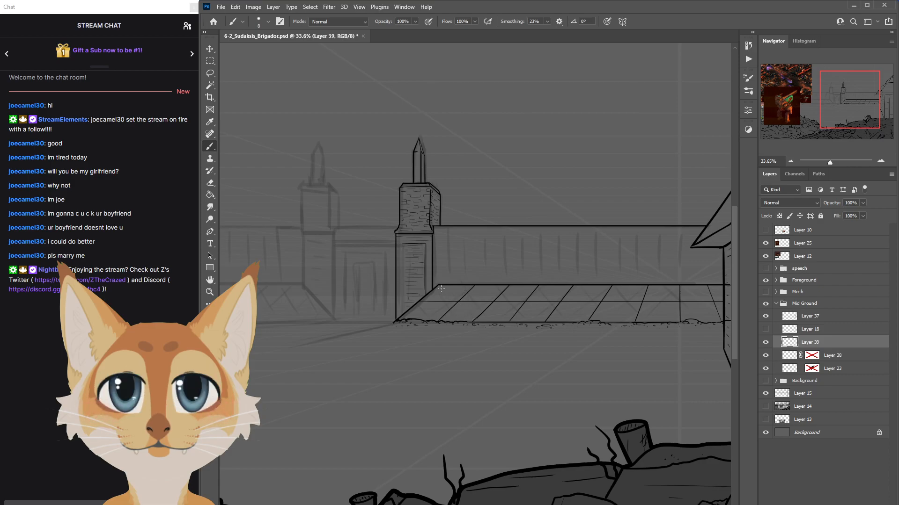
key(ctrl+z)
drag(423, 299, 472, 286)
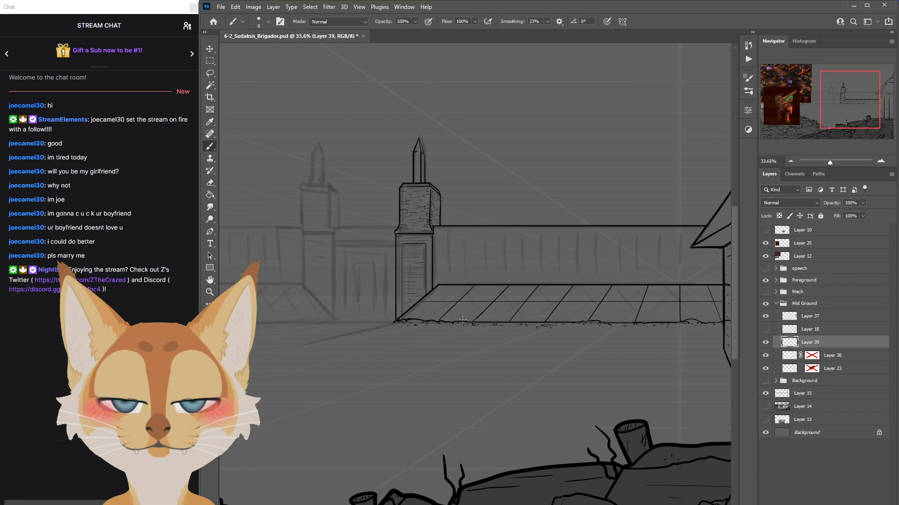
scroll(460, 319, up, 3)
key(ctrl+z)
Ink crossing diagonals in the lattice cells closest to the tower, from the slanted wall edge onward.
mouse_move(472, 265)
mouse_down()
mouse_move(370, 295)
mouse_move(393, 278)
mouse_move(435, 294)
mouse_up()
key(ctrl+z)
mouse_move(410, 265)
mouse_down()
mouse_move(447, 297)
mouse_move(363, 326)
mouse_up()
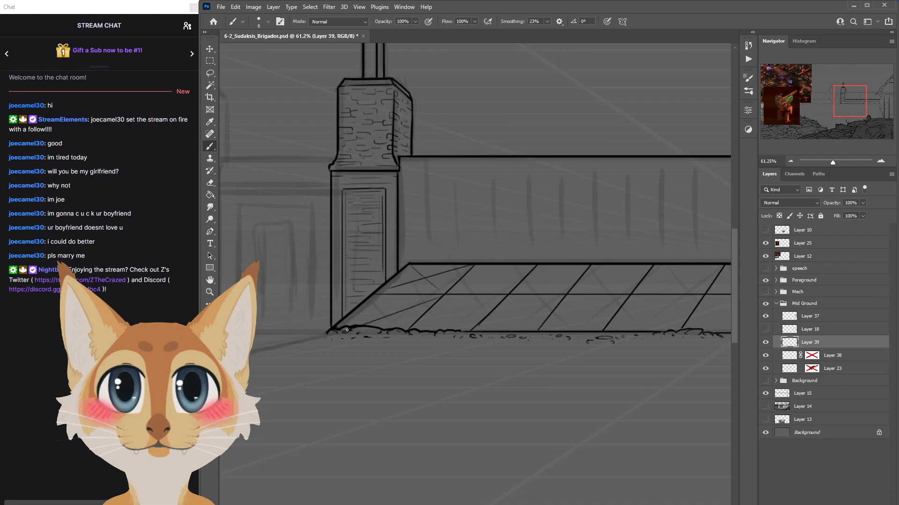
key(ctrl+z)
mouse_move(442, 295)
mouse_down()
mouse_move(347, 322)
mouse_move(397, 323)
mouse_up()
key(ctrl+z)
drag(475, 265, 503, 294)
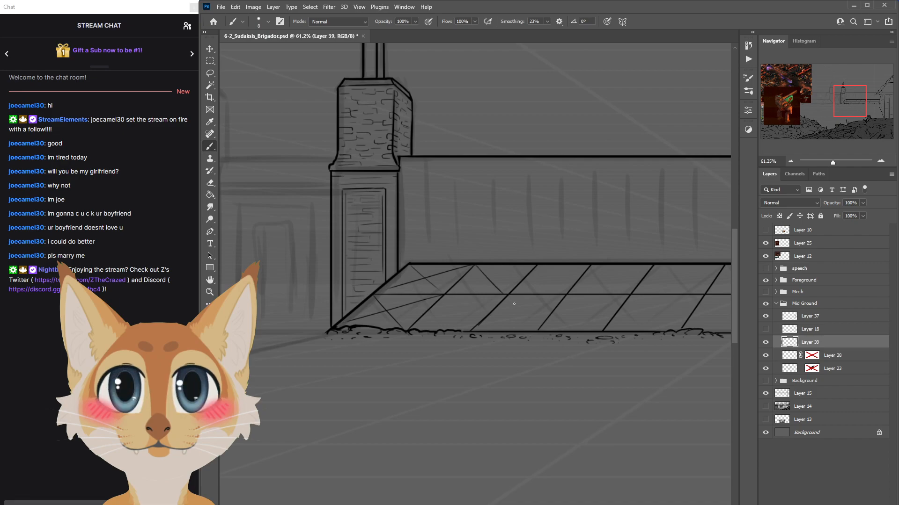
Ink crossing diagonals in both rows of the next two lattice columns away from the tower.
key(ctrl+z)
mouse_move(537, 264)
mouse_down()
mouse_move(450, 289)
mouse_move(420, 328)
mouse_up()
key(ctrl+z)
drag(508, 295, 406, 331)
key(ctrl+z)
drag(507, 295, 416, 328)
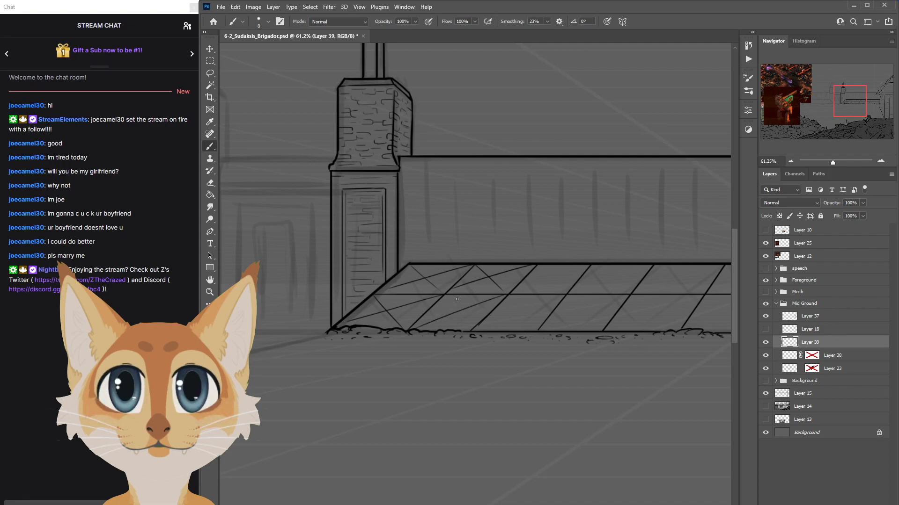
drag(445, 295, 471, 332)
drag(526, 289, 566, 273)
drag(487, 326, 545, 301)
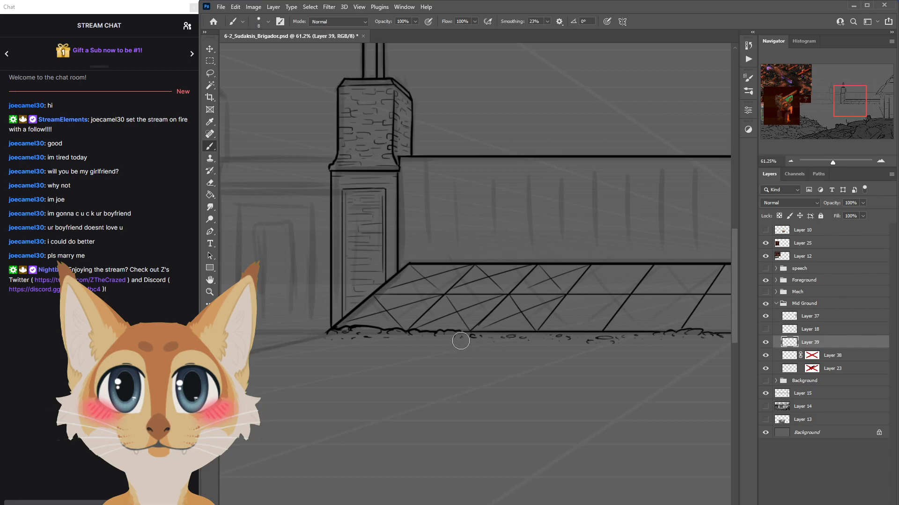
Continue the crossing diagonals through the upper and lower lattice cells near the middle of the wall.
scroll(433, 369, down, 5)
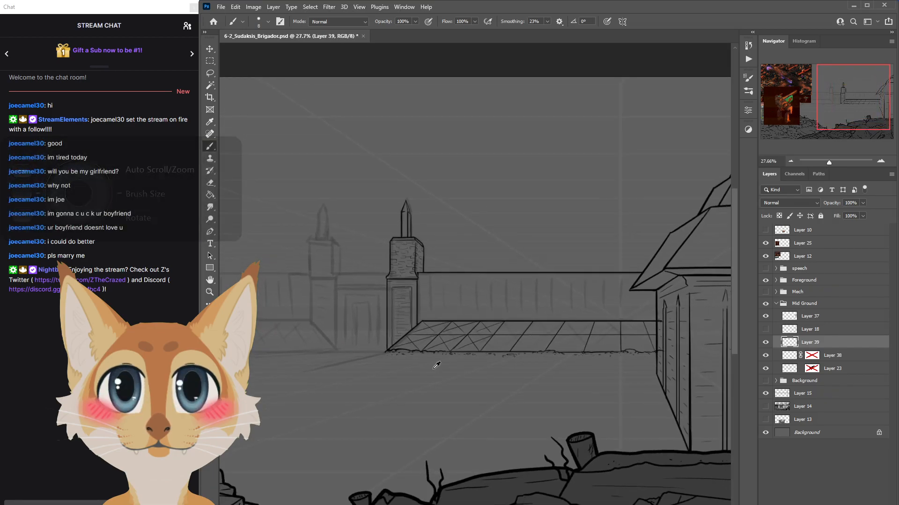
scroll(433, 369, up, 4)
scroll(573, 418, right, 3)
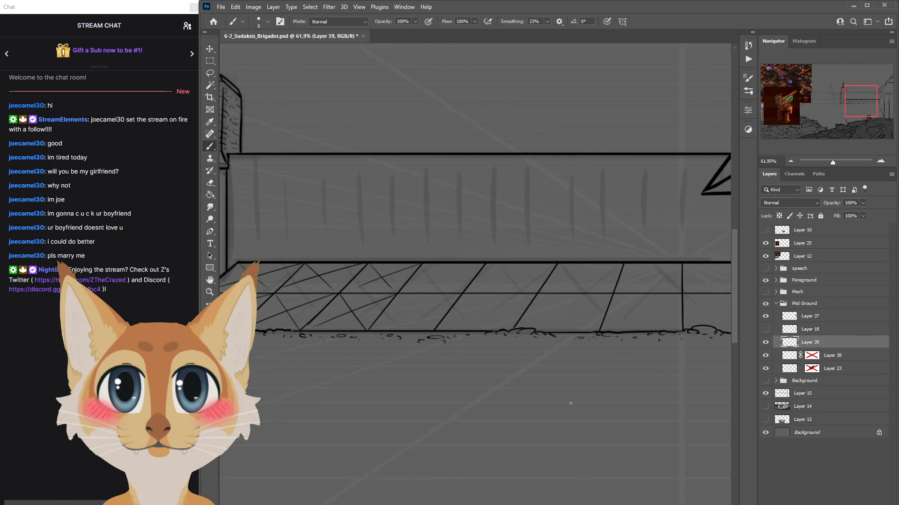
mouse_move(485, 264)
mouse_down()
mouse_move(405, 290)
mouse_move(432, 326)
mouse_up()
key(ctrl+z)
drag(398, 295, 430, 330)
Ink the crossing diagonals in the next two lattice columns toward the building.
mouse_move(463, 294)
mouse_down()
mouse_move(360, 337)
mouse_move(461, 295)
mouse_up()
key(ctrl+z)
mouse_move(556, 264)
mouse_down()
mouse_move(475, 288)
mouse_move(528, 294)
mouse_move(442, 328)
mouse_up()
key(ctrl+z)
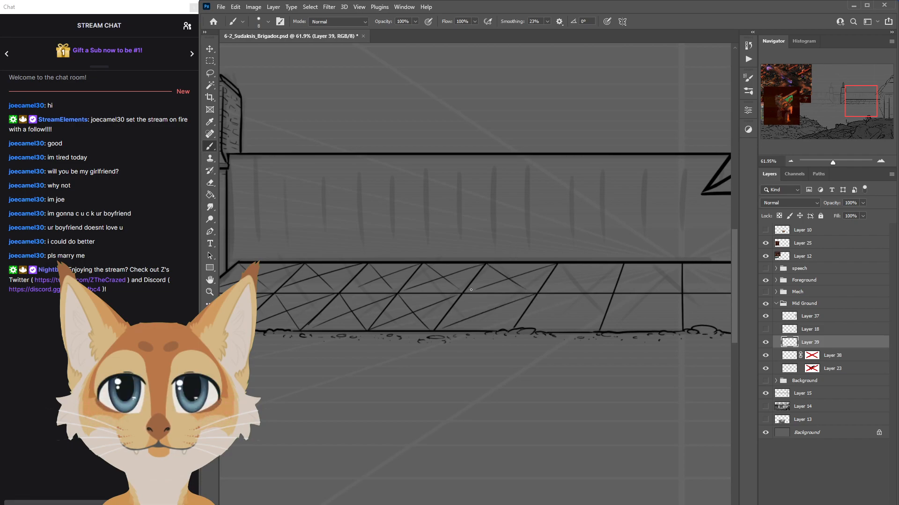
drag(461, 293, 506, 323)
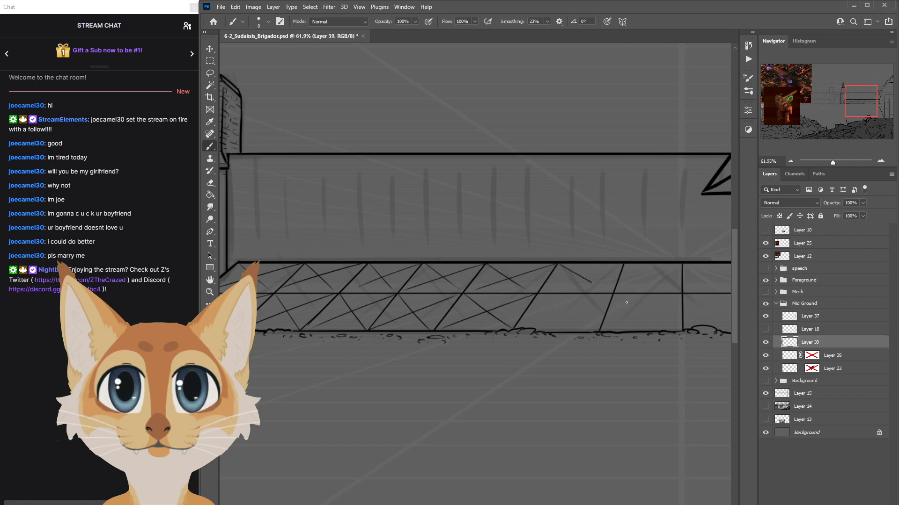
drag(624, 263, 546, 289)
drag(600, 300, 525, 327)
drag(541, 295, 585, 324)
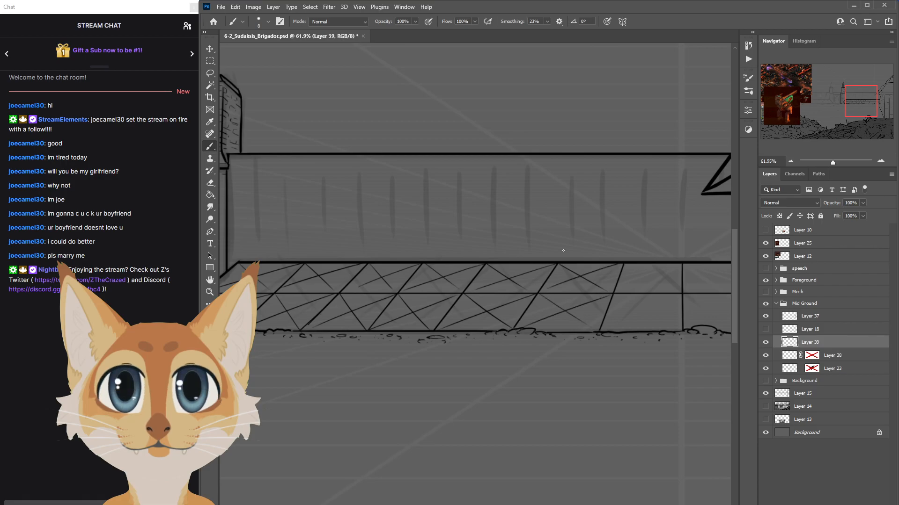
Ink the crossing diagonals in the upper lattice cell just before the grid's vertical line, redoing inaccurate strokes.
scroll(588, 475, down, 5)
scroll(693, 446, up, 5)
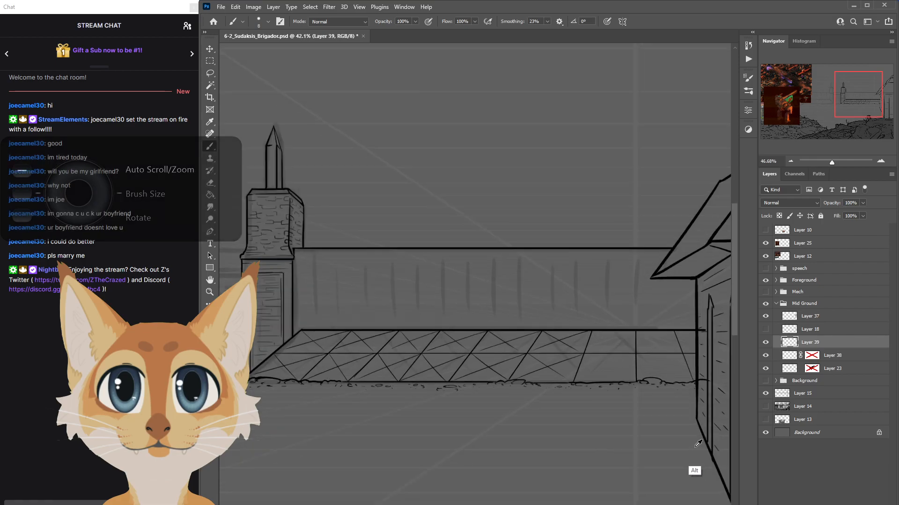
scroll(522, 318, right, 3)
mouse_move(453, 320)
mouse_down()
mouse_move(517, 291)
mouse_move(469, 312)
mouse_up()
key(ctrl+z)
key(ctrl+z)
drag(521, 290, 454, 321)
key(ctrl+z)
mouse_move(521, 291)
mouse_down()
mouse_move(463, 313)
mouse_move(501, 271)
mouse_move(459, 290)
mouse_move(528, 326)
mouse_move(460, 291)
mouse_move(517, 321)
mouse_up()
key(ctrl+z)
key(ctrl+z)
drag(461, 290, 518, 320)
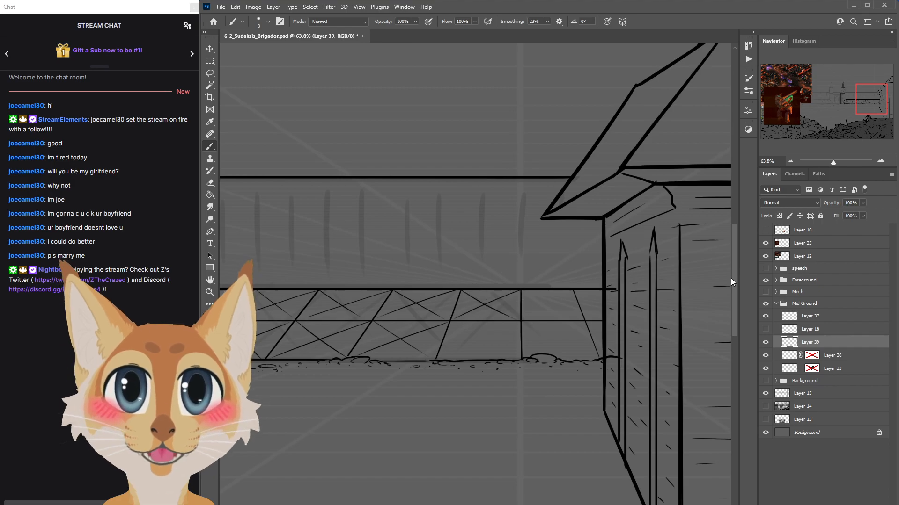
Ink the crossing diagonals in the lower lattice cell just before the grid's vertical line.
scroll(734, 281, down, 3)
drag(520, 255, 423, 297)
key(ctrl+z)
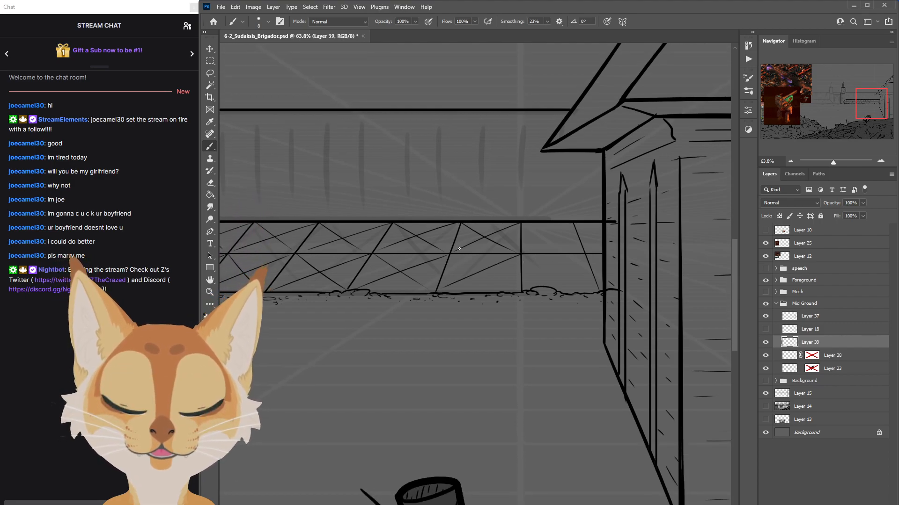
drag(451, 255, 519, 287)
key(ctrl+z)
drag(450, 254, 518, 290)
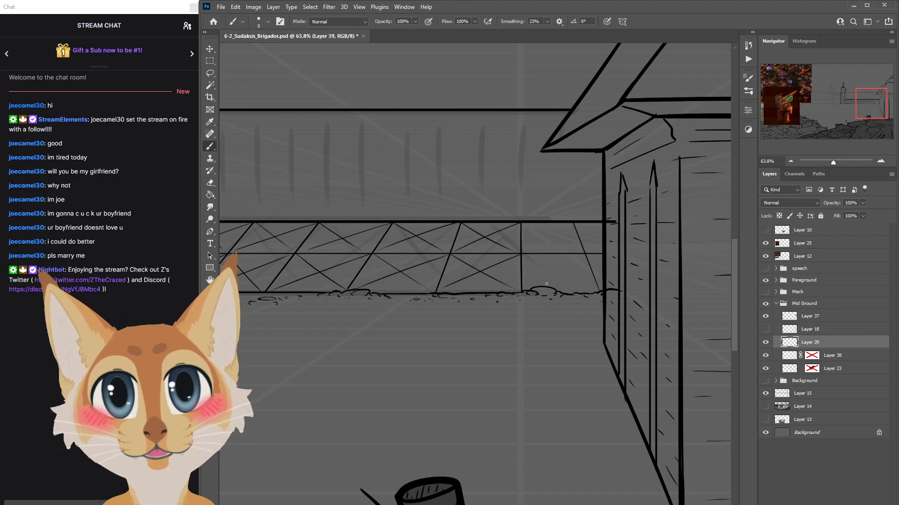
Ink the crossing diagonals in the last lattice cells beside the building and erase the ends running over it.
drag(522, 223, 569, 249)
key(ctrl+z)
mouse_move(522, 224)
mouse_down()
mouse_move(576, 250)
mouse_move(521, 251)
mouse_up()
drag(581, 256, 529, 286)
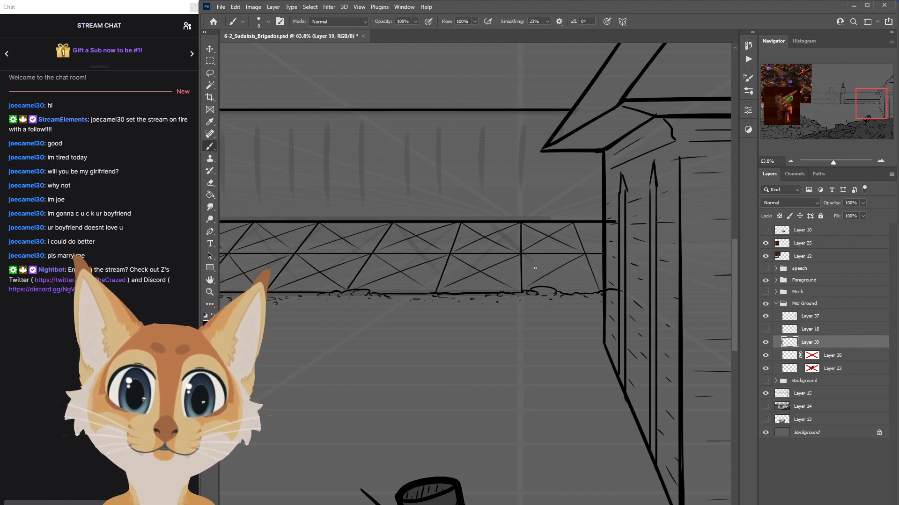
drag(521, 254, 585, 290)
key(ctrl+z)
drag(520, 253, 595, 290)
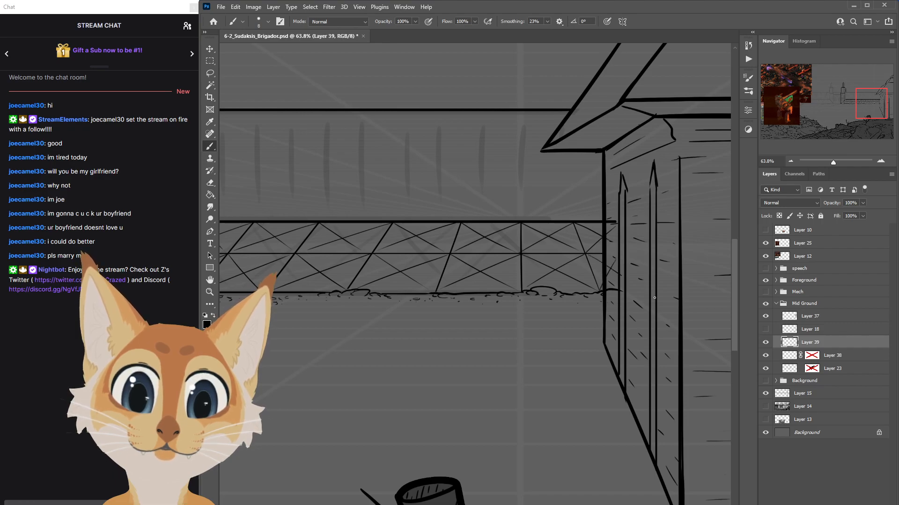
drag(615, 224, 617, 269)
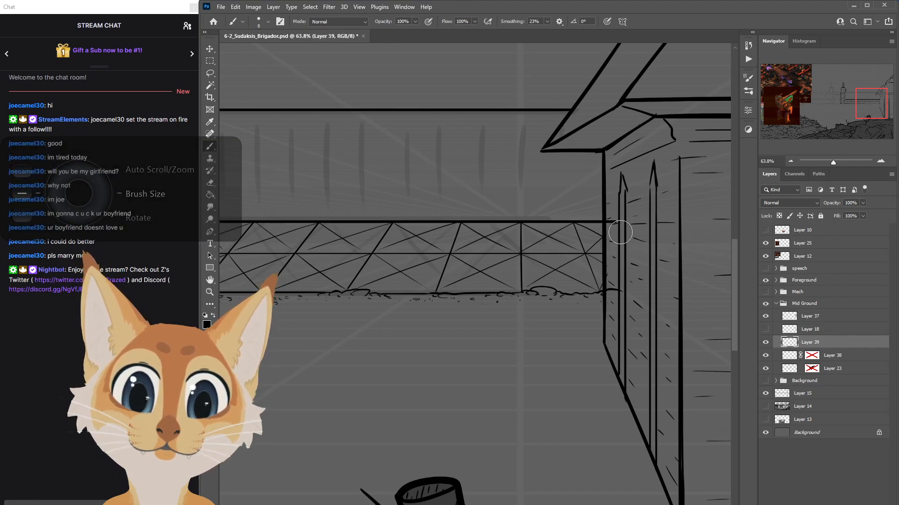
Compare the whole scene with and without the Layer 39 lattice against the reference images.
scroll(624, 404, down, 1)
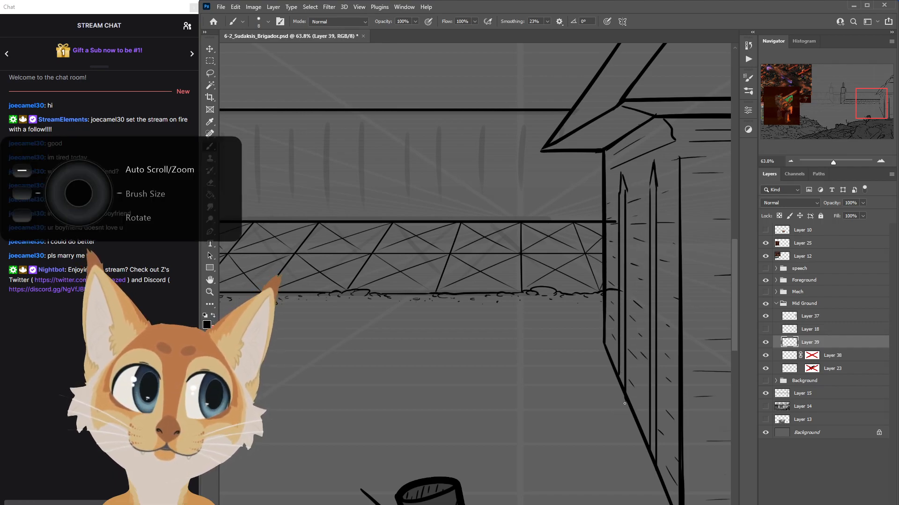
scroll(624, 403, down, 8)
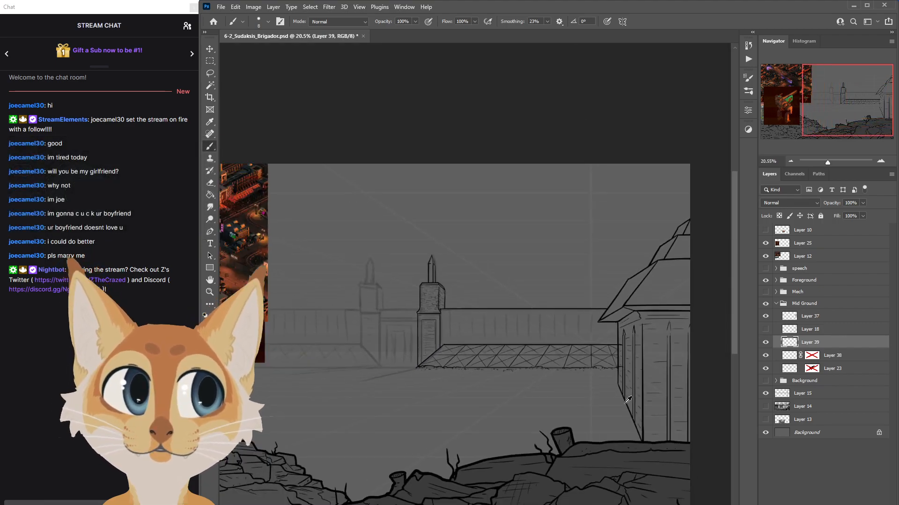
drag(647, 391, 744, 384)
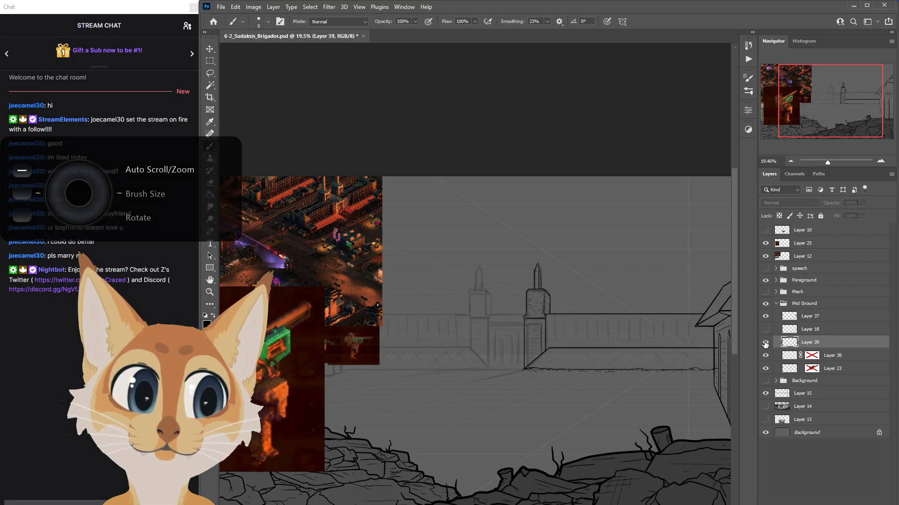
scroll(685, 396, up, 2)
scroll(684, 396, up, 2)
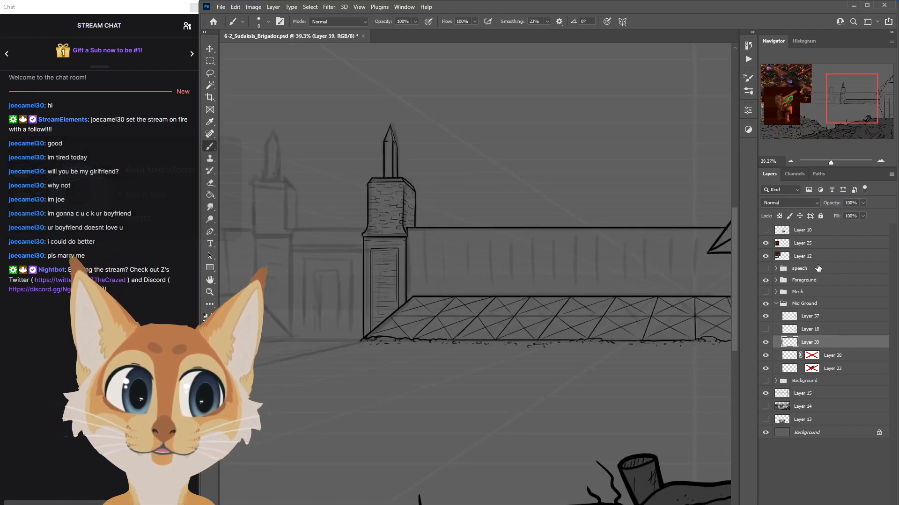
Try a lower opacity on Layer 39, restore it to 100%, and toggle the layer's visibility off and on.
click(862, 202)
click(848, 214)
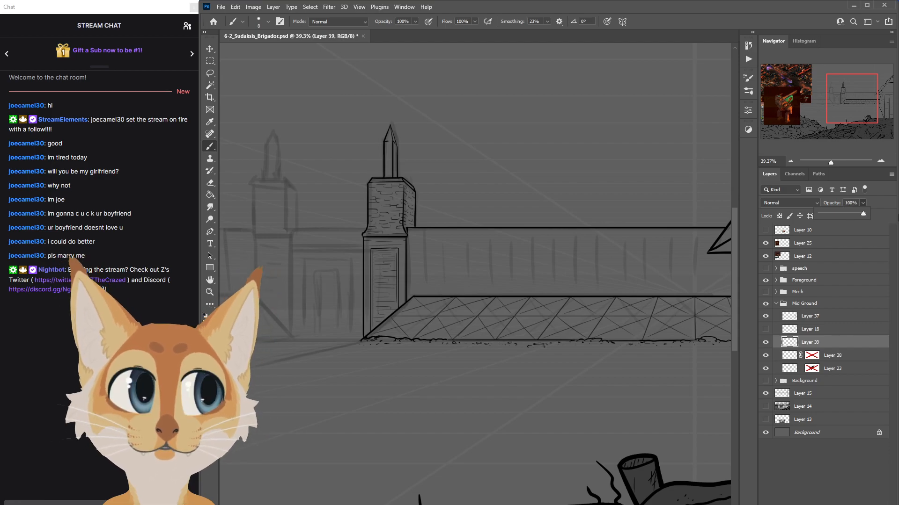
drag(847, 214, 873, 217)
click(766, 342)
click(766, 343)
Merge Layer 39 down into Layer 38 and leave Layer 38's layer mask disabled after briefly enabling it.
right_click(802, 346)
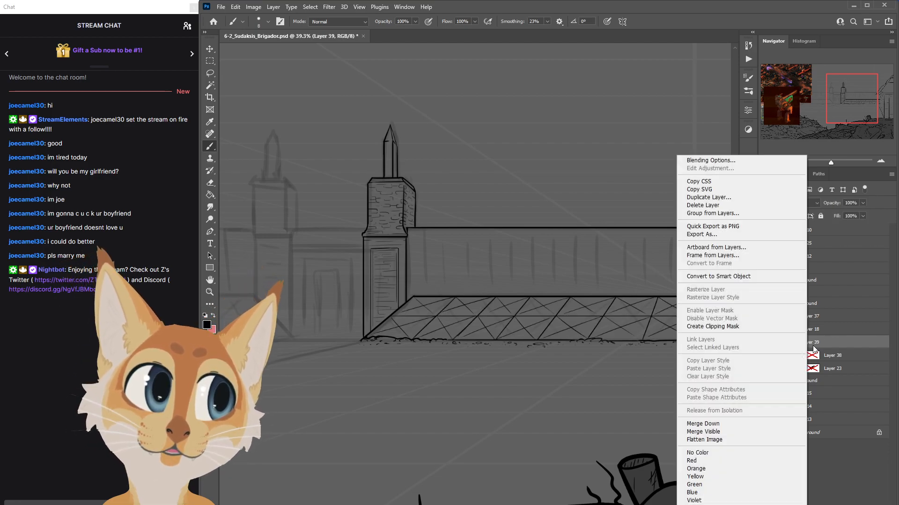
click(705, 423)
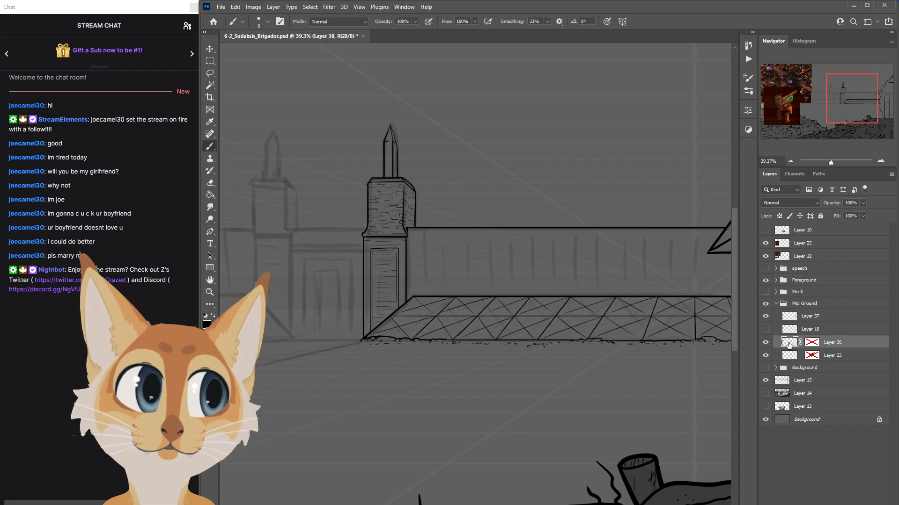
shift+click(812, 344)
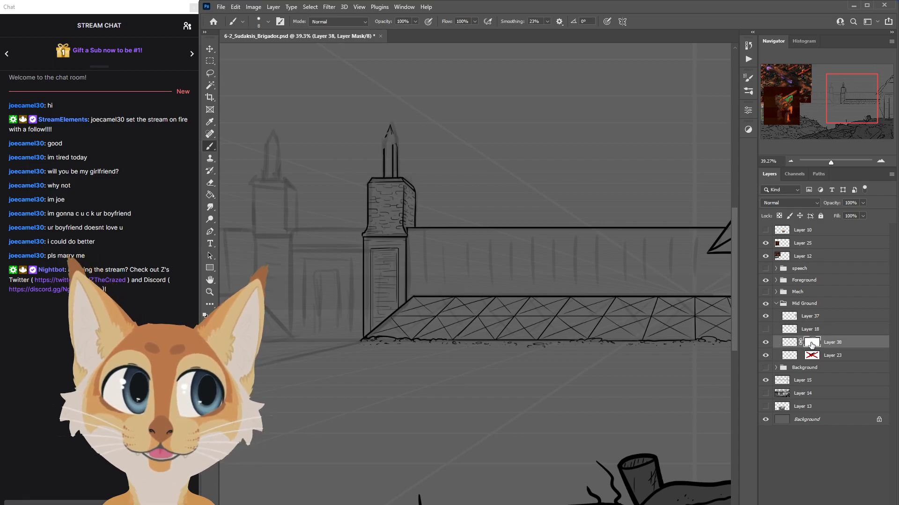
right_click(814, 346)
click(837, 350)
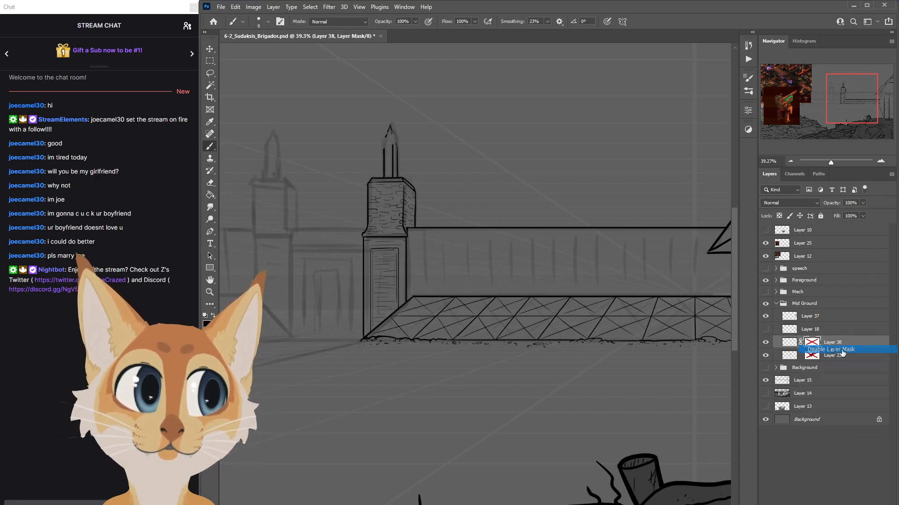
Check the finished lattice wall in the full composition, save the document, and flip the canvas horizontally.
scroll(475, 274, right, 3)
scroll(476, 274, left, 1)
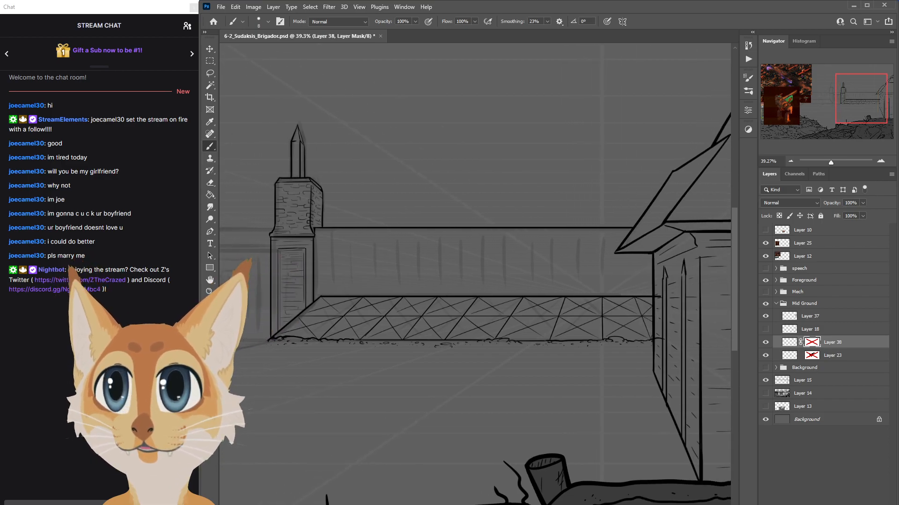
scroll(475, 274, right, 4)
scroll(475, 274, left, 6)
scroll(599, 384, down, 5)
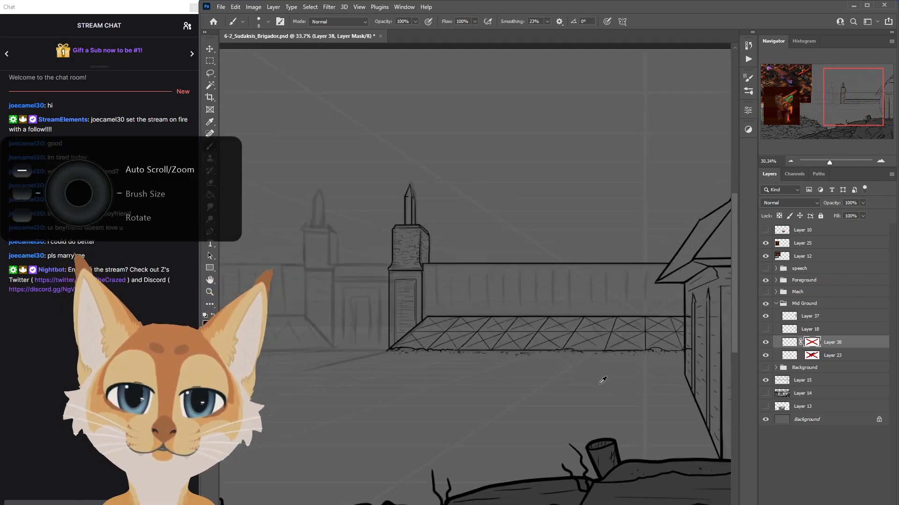
scroll(599, 383, down, 2)
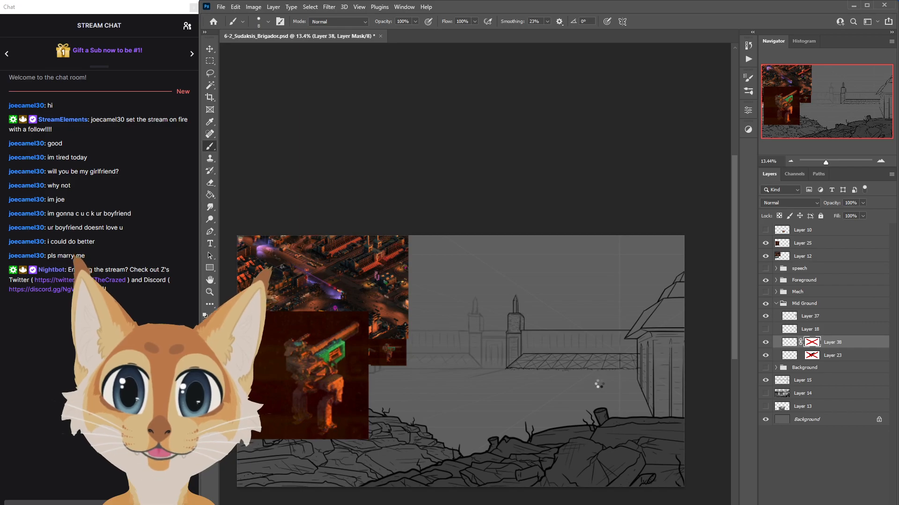
key(ctrl+shift+h)
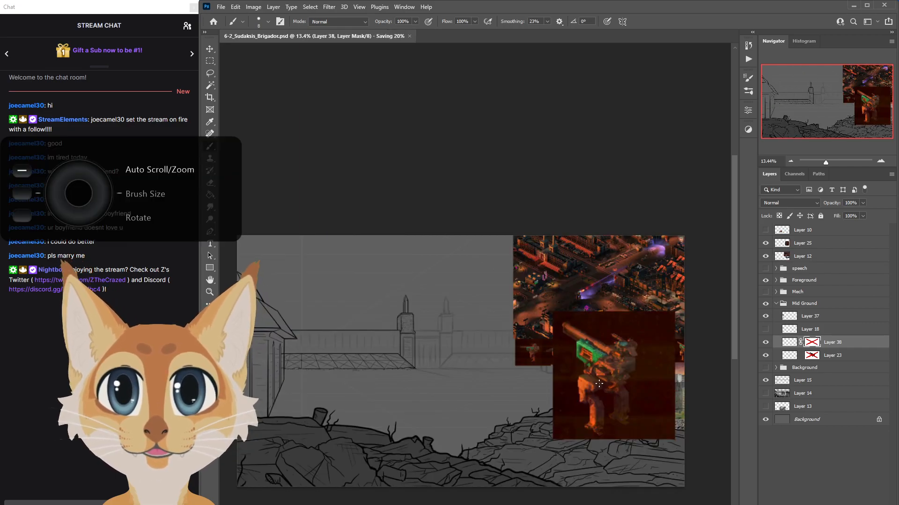
Frame the sketched second tower, enlarge the brush, and target Layer 38's artwork instead of its mask for inking.
scroll(337, 354, up, 4)
scroll(337, 354, up, 2)
drag(337, 355, 341, 333)
scroll(735, 338, down, 2)
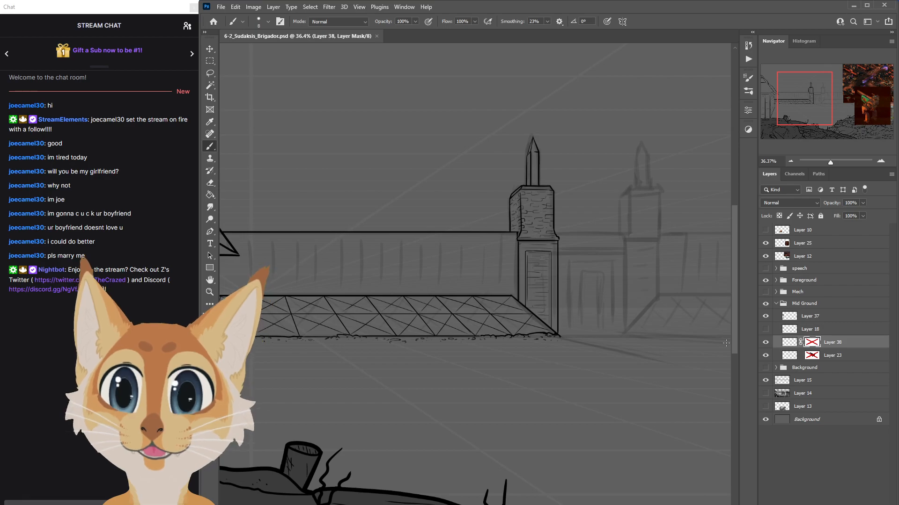
scroll(521, 236, up, 4)
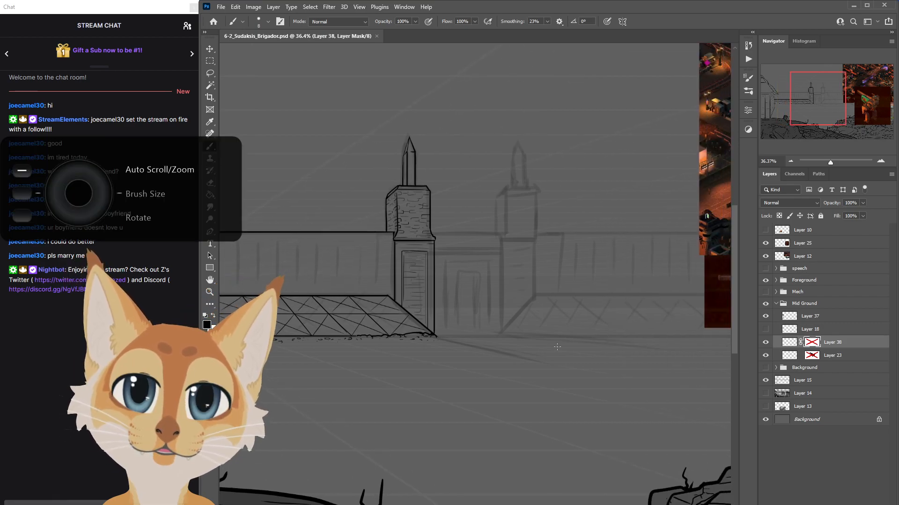
key(bracketright)
key(bracketright)
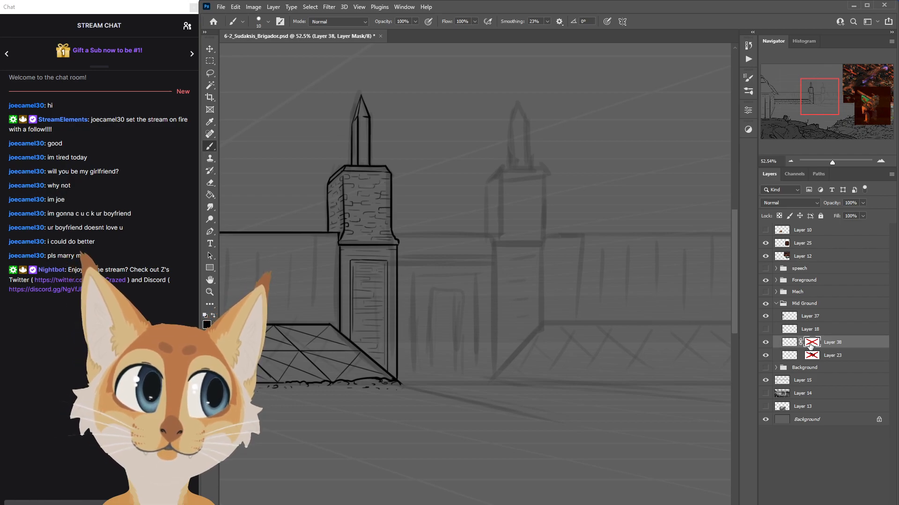
click(789, 342)
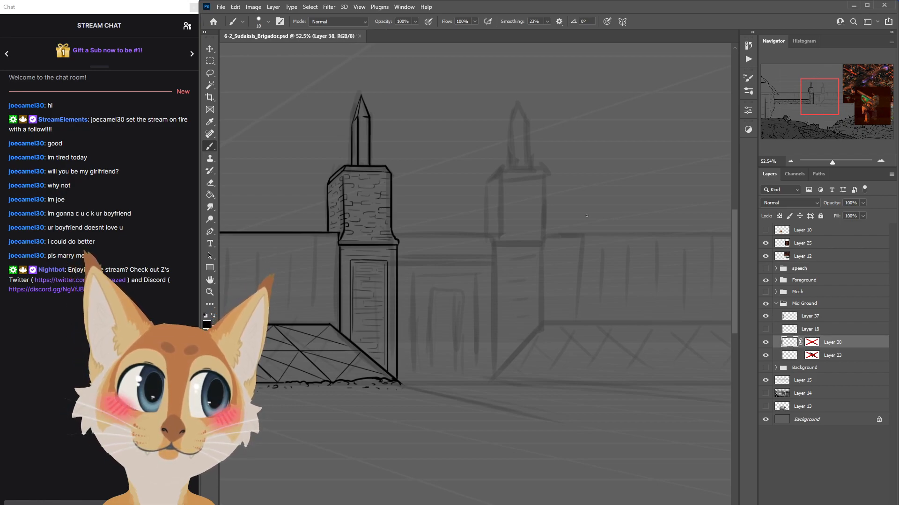
Ink the two vertical edges of the second tower's upper block over the sketch, redrawing strokes that need correction.
drag(501, 181, 501, 239)
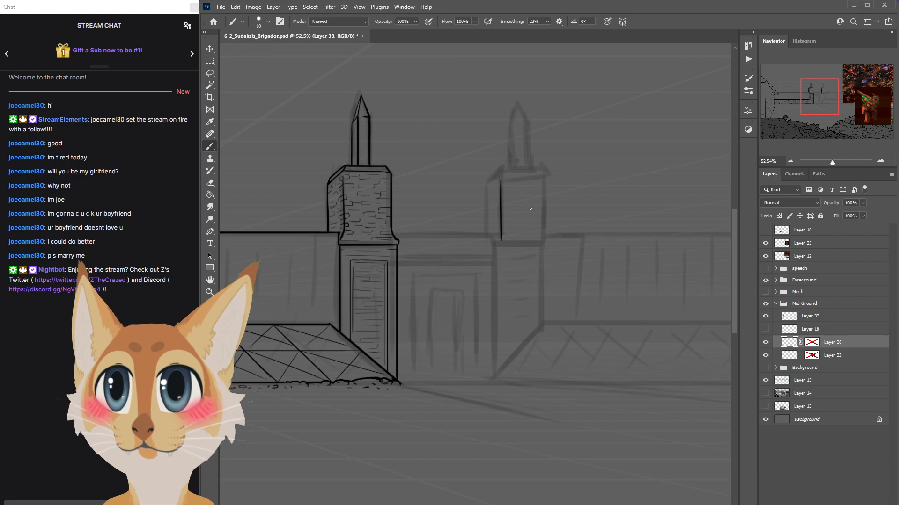
key(ctrl+z)
drag(500, 174, 501, 235)
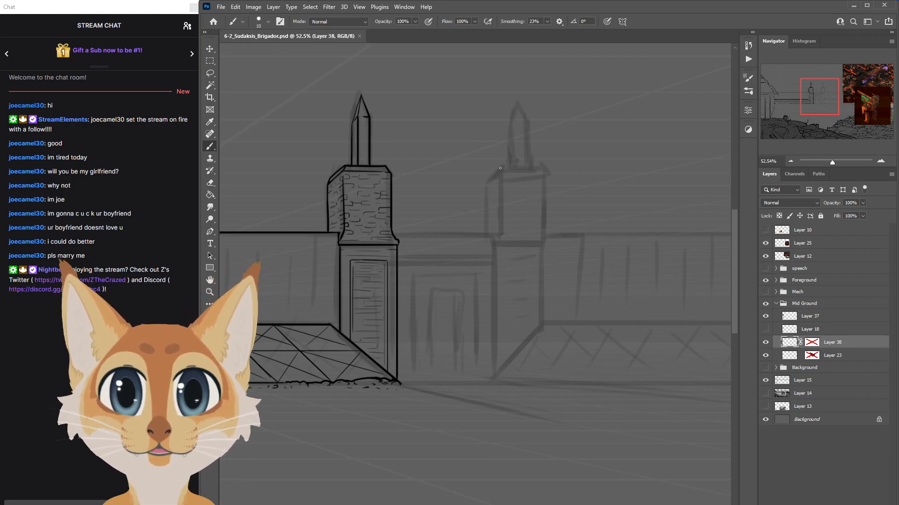
drag(545, 175, 545, 236)
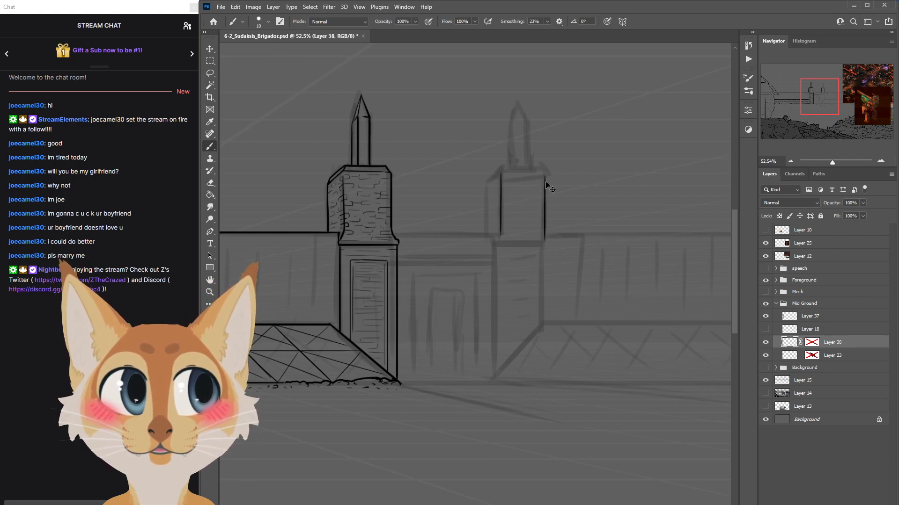
key(ctrl+z)
drag(545, 176, 544, 232)
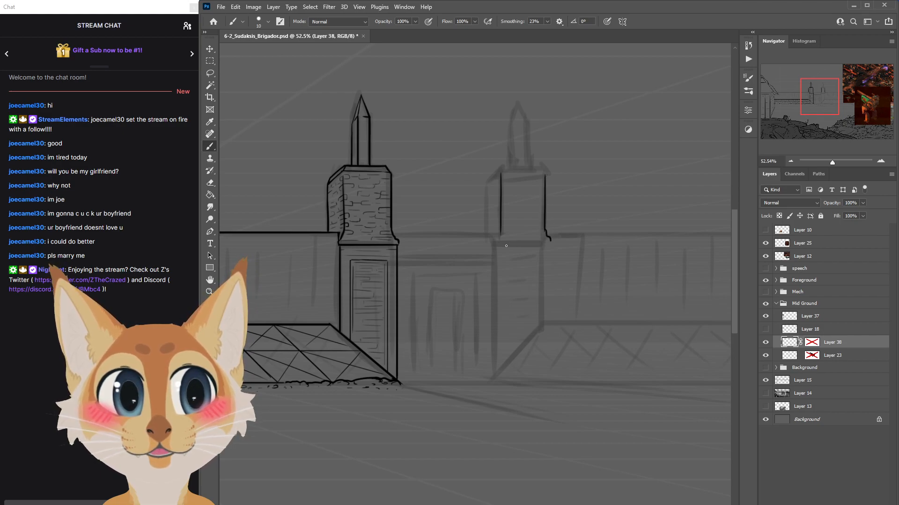
Ink the small flared ledge along the base of the second tower's upper block, retrying the horizontal line.
drag(494, 242, 551, 241)
key(ctrl+z)
key(ctrl+z)
key(ctrl+z)
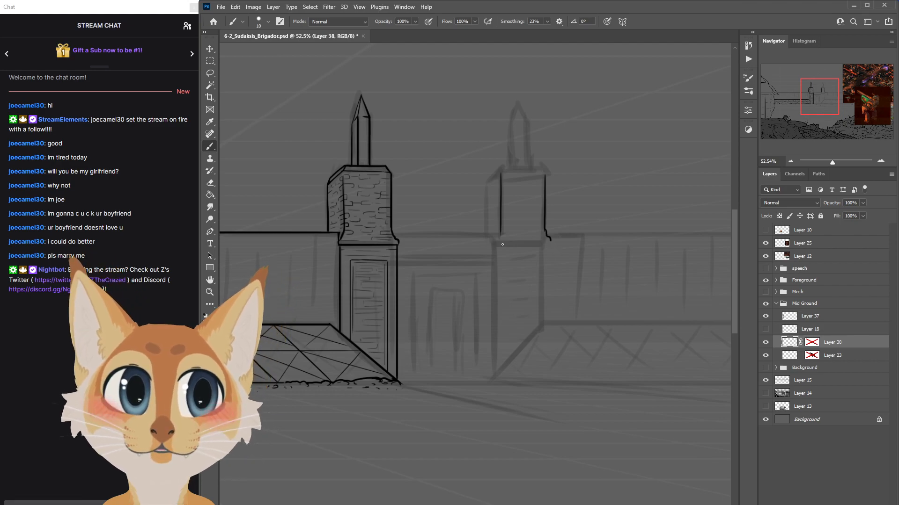
key(ctrl+z)
drag(494, 244, 552, 245)
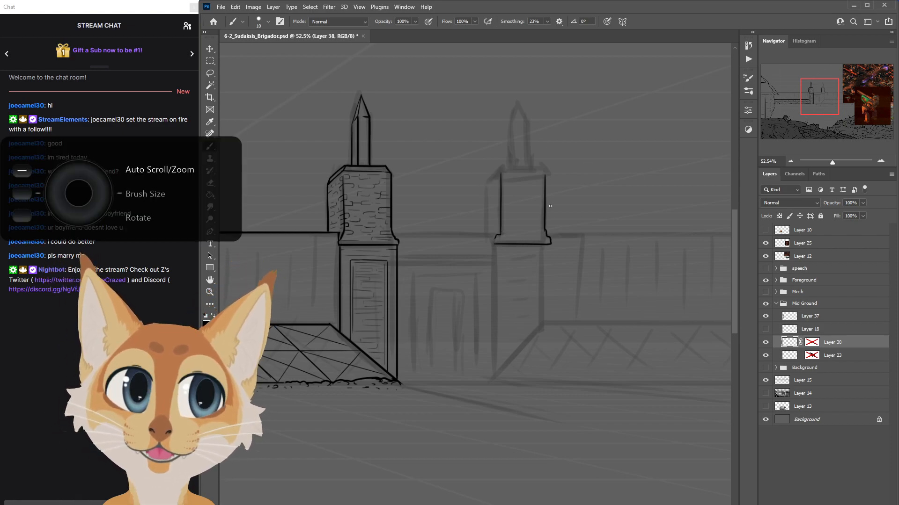
Ink the bevelled top and receding side face of the second tower's upper block, cleaning up the outer corner of the cap.
scroll(518, 196, up, 2)
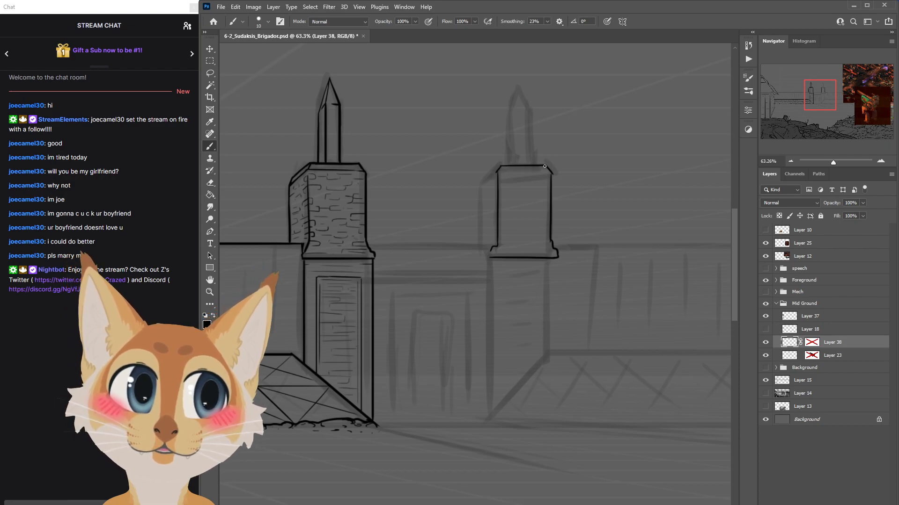
key(bracketleft)
key(bracketleft)
key(bracketleft)
key(bracketleft)
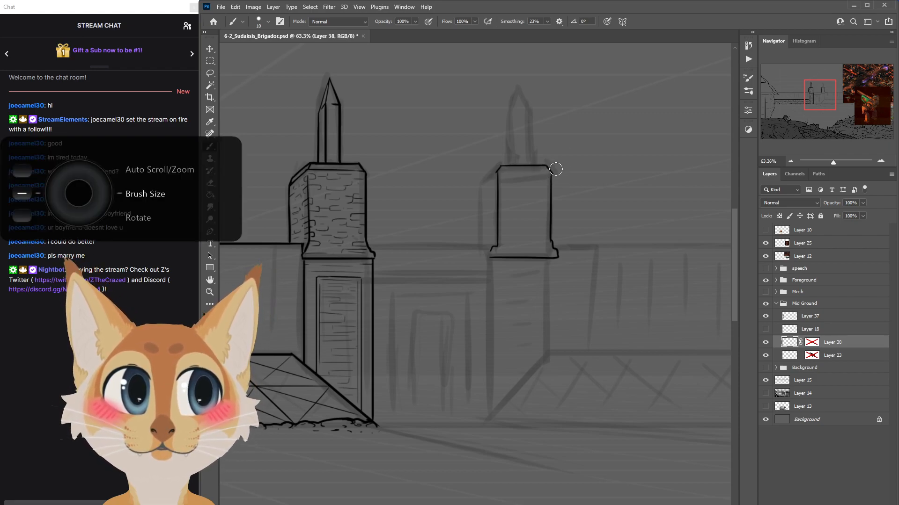
drag(554, 173, 555, 182)
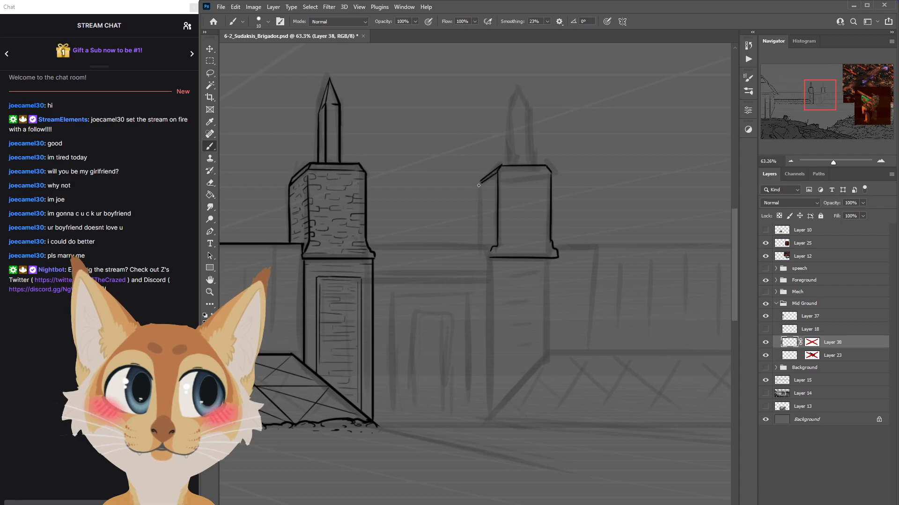
mouse_move(480, 189)
mouse_down()
mouse_move(478, 270)
mouse_move(478, 183)
mouse_up()
key(ctrl+z)
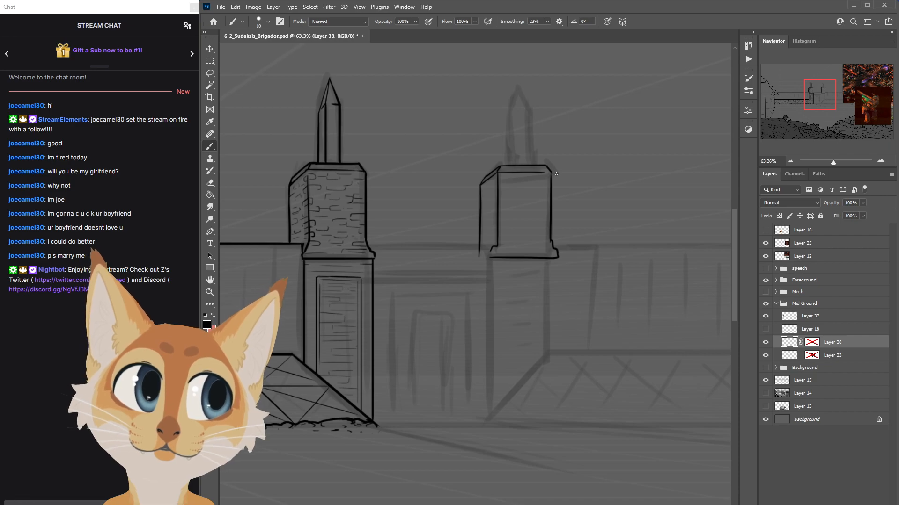
Ink the spire on the second tower with three vertical edges, a line across the shaft's top and a pointed tip.
scroll(515, 190, up, 2)
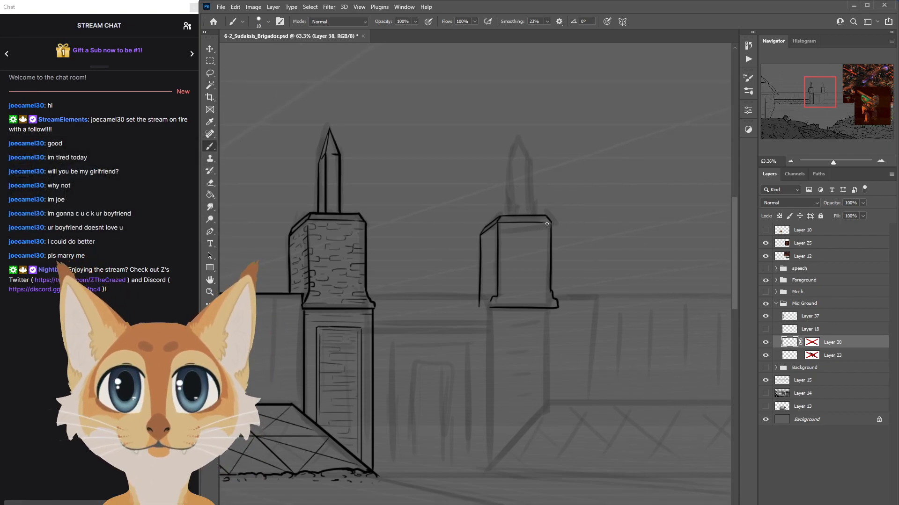
drag(531, 217, 532, 161)
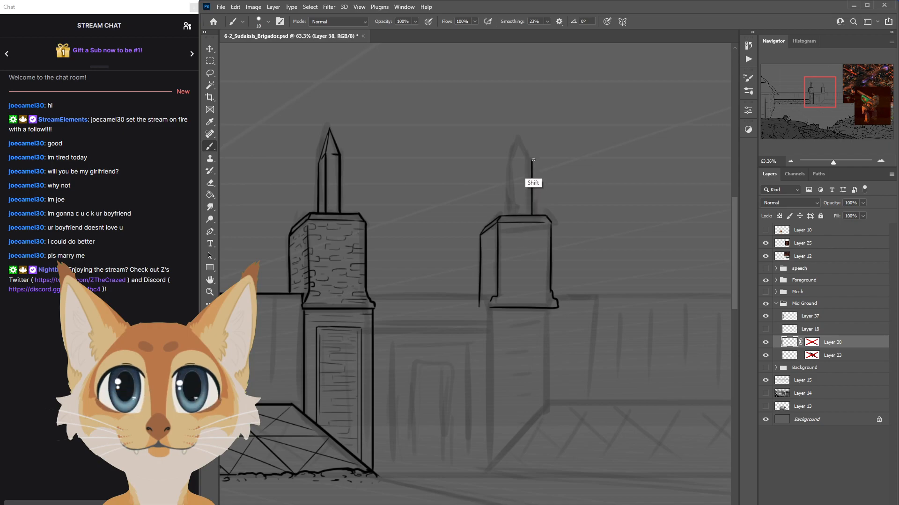
drag(515, 216, 515, 160)
drag(509, 215, 509, 162)
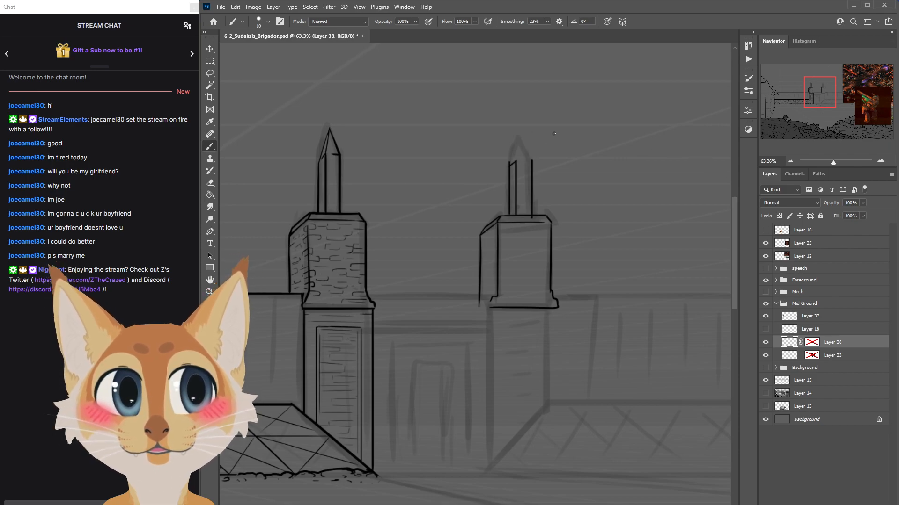
drag(516, 162, 533, 162)
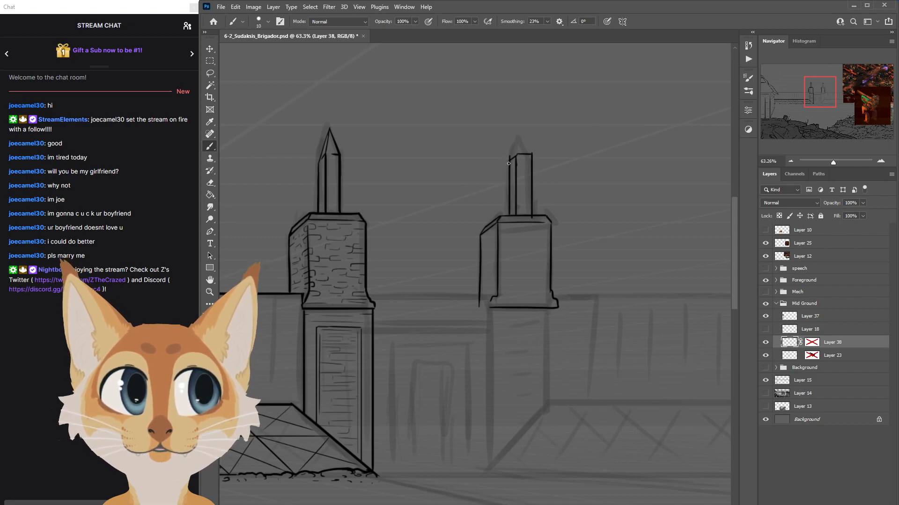
drag(511, 153, 506, 159)
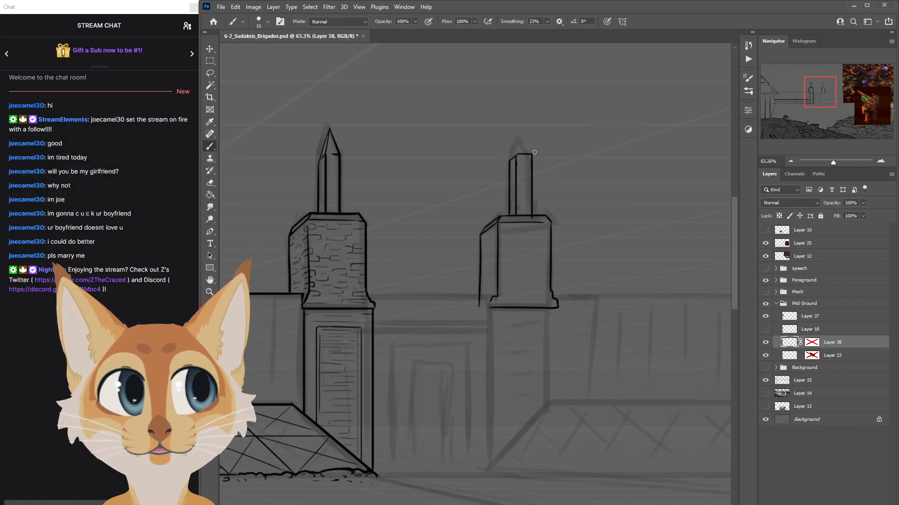
mouse_move(511, 157)
mouse_down()
mouse_move(522, 130)
mouse_move(532, 154)
mouse_up()
key(ctrl+z)
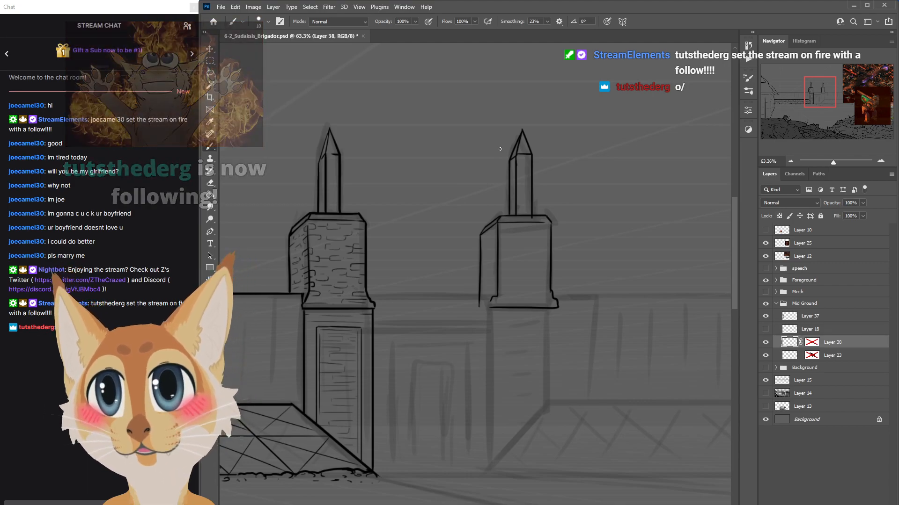
Flip the canvas horizontally to check the second tower in the full composition, and save the document.
scroll(499, 149, down, 1)
scroll(503, 146, up, 2)
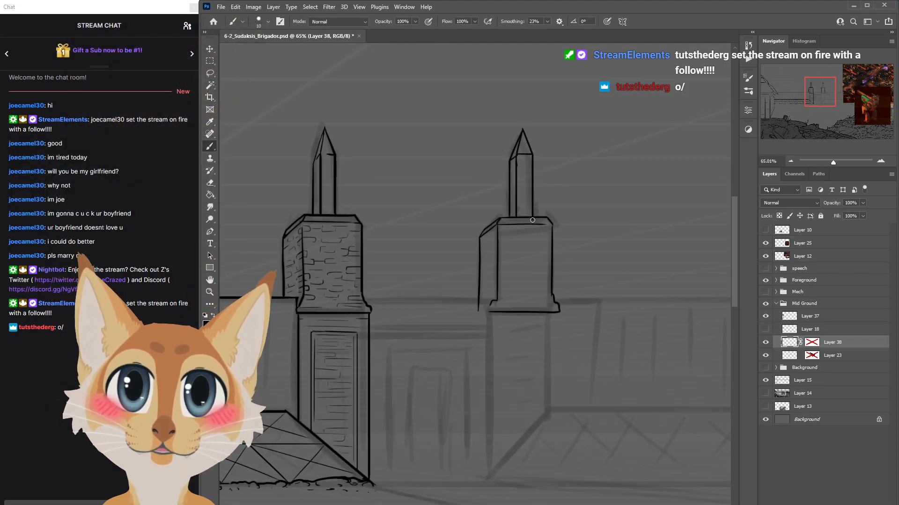
scroll(536, 217, down, 5)
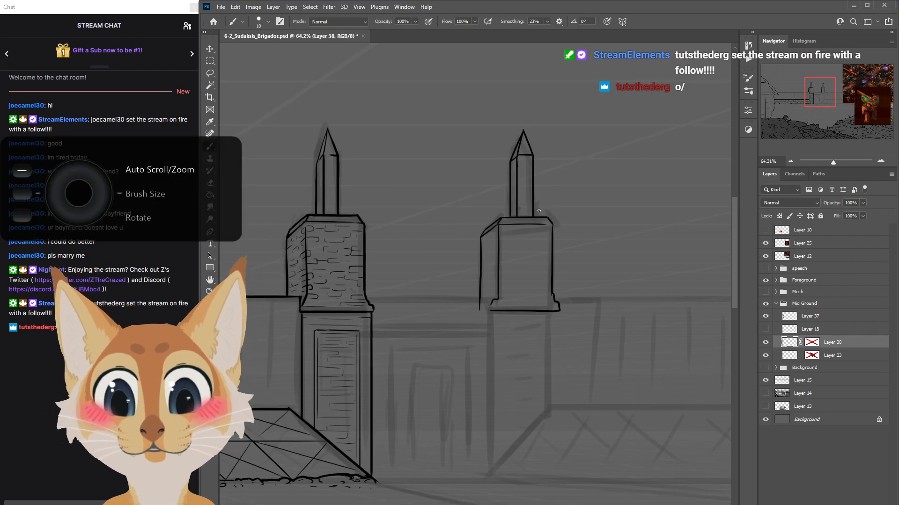
scroll(538, 210, down, 3)
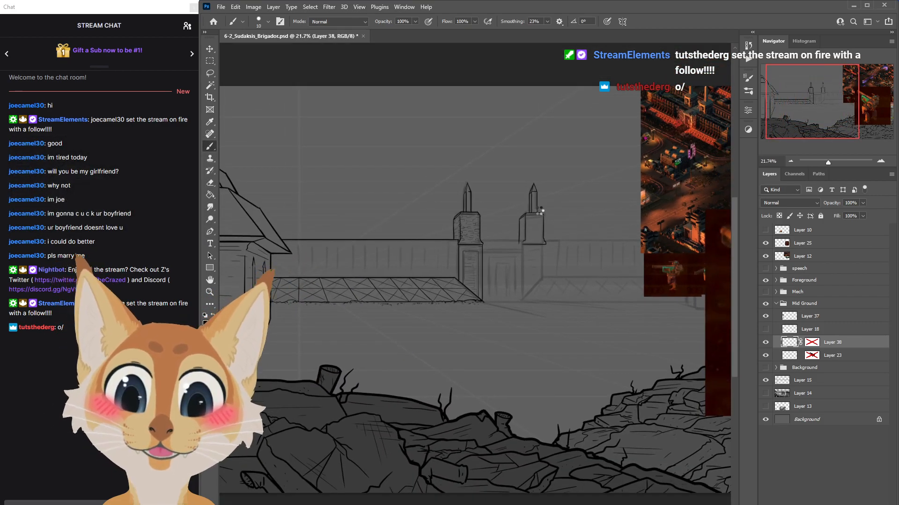
key(ctrl+shift+h)
key(ctrl+s)
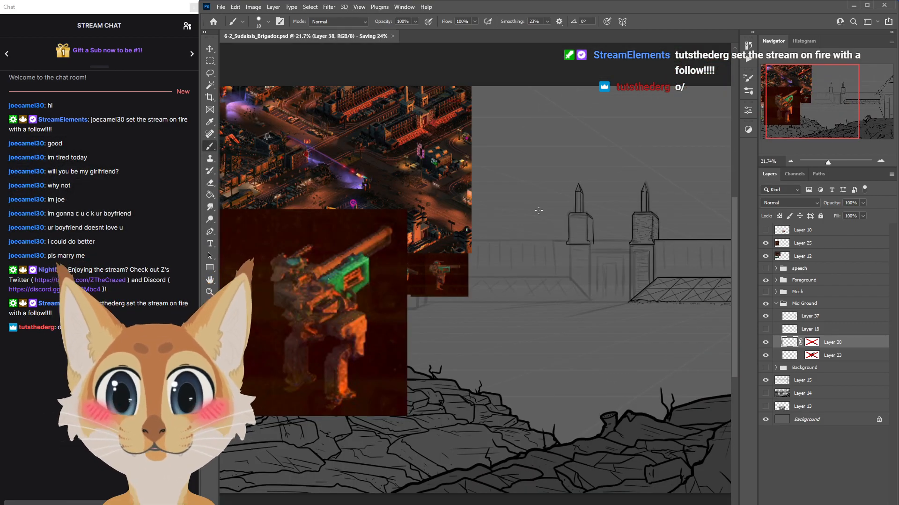
Try to widen and skew the lassoed outer side of the spire on the unbricked pillar with Free Transform.
scroll(539, 211, up, 5)
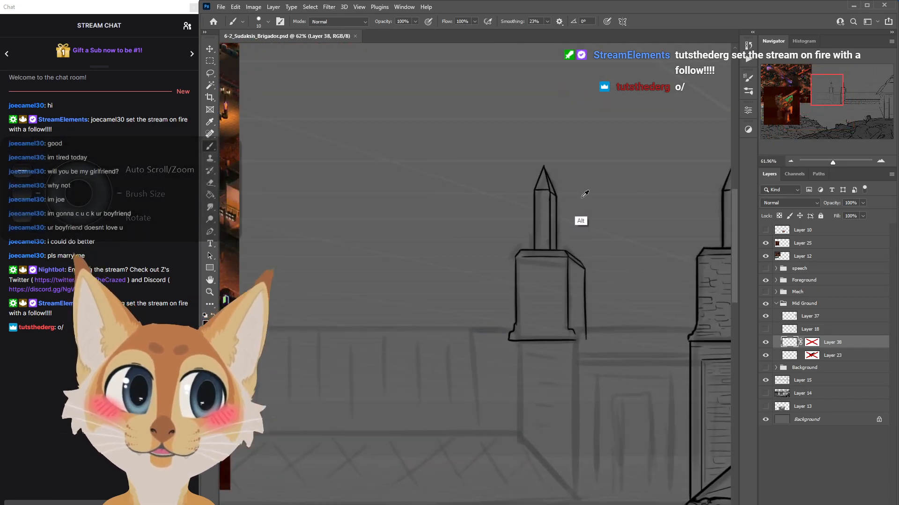
scroll(585, 196, up, 2)
key(l)
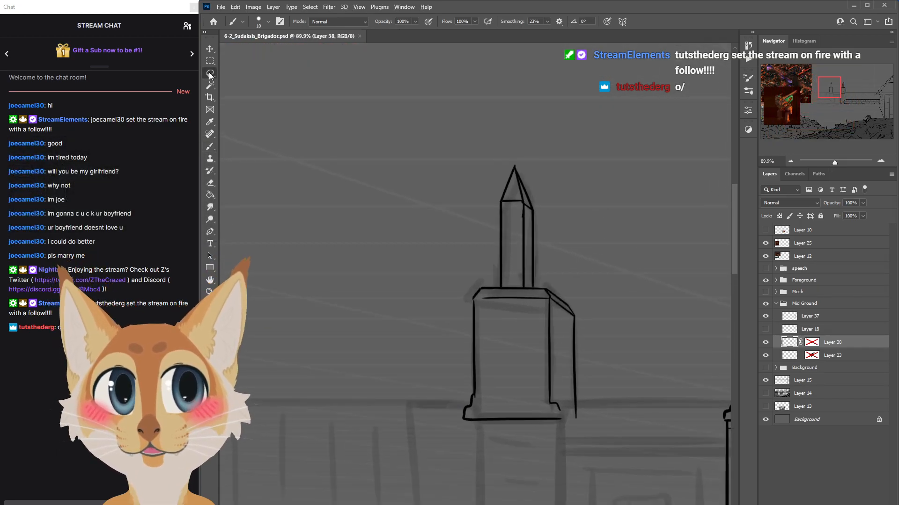
mouse_move(515, 166)
mouse_down()
mouse_move(533, 245)
mouse_move(560, 233)
mouse_move(558, 207)
mouse_up()
right_click(555, 203)
click(593, 315)
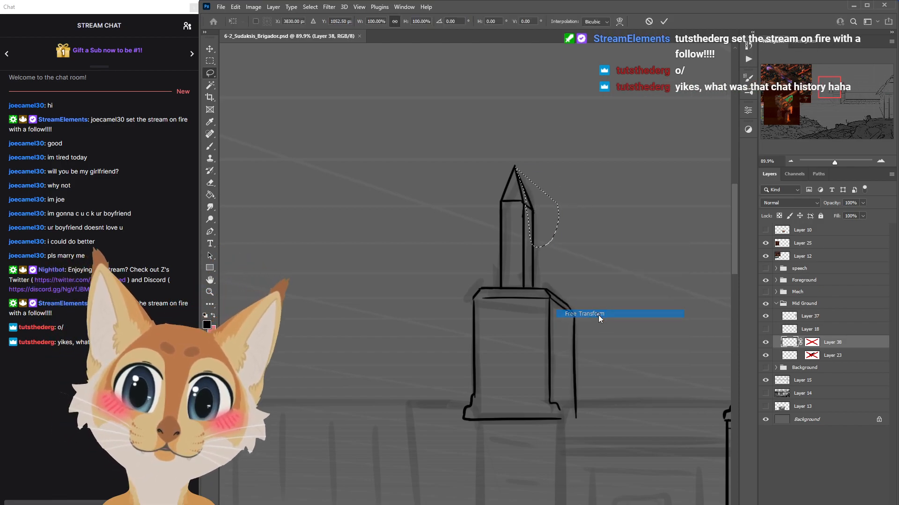
drag(559, 209, 559, 207)
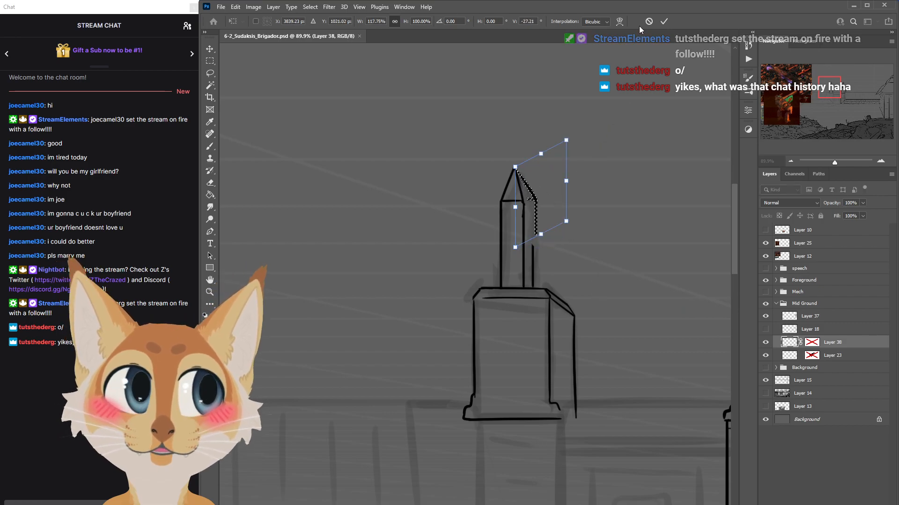
click(664, 21)
click(652, 241)
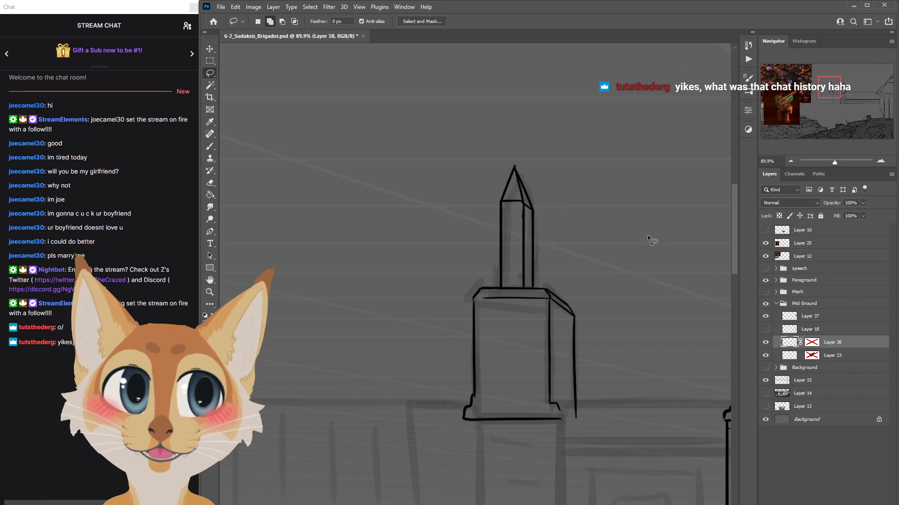
Flip the canvas horizontally and save the document.
scroll(652, 241, down, 5)
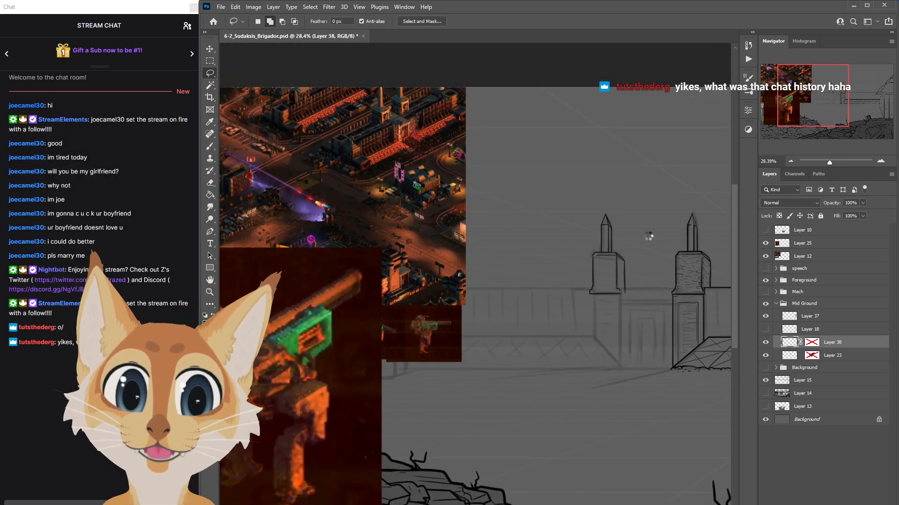
key(ctrl+s)
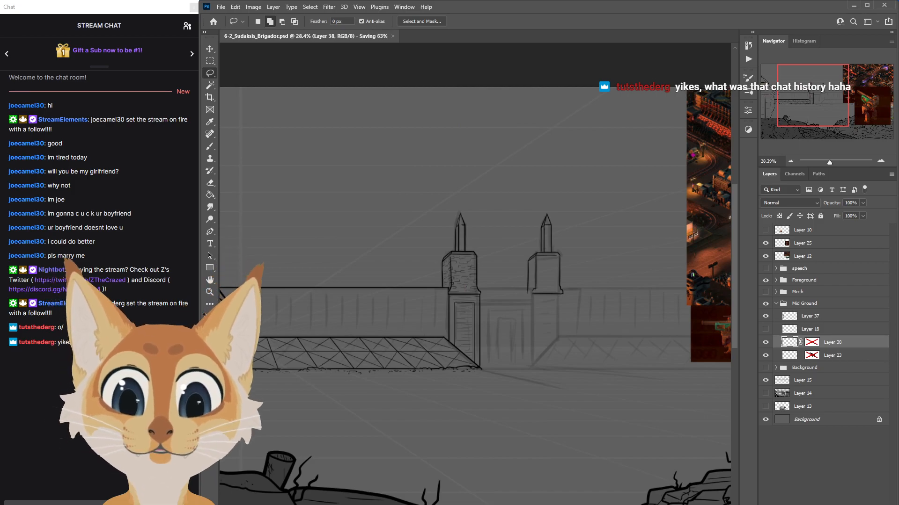
Touch up the vertical edges of the unbricked pillar's spire with the Brush and remove the slanted outer edge of its tip.
scroll(420, 230, up, 4)
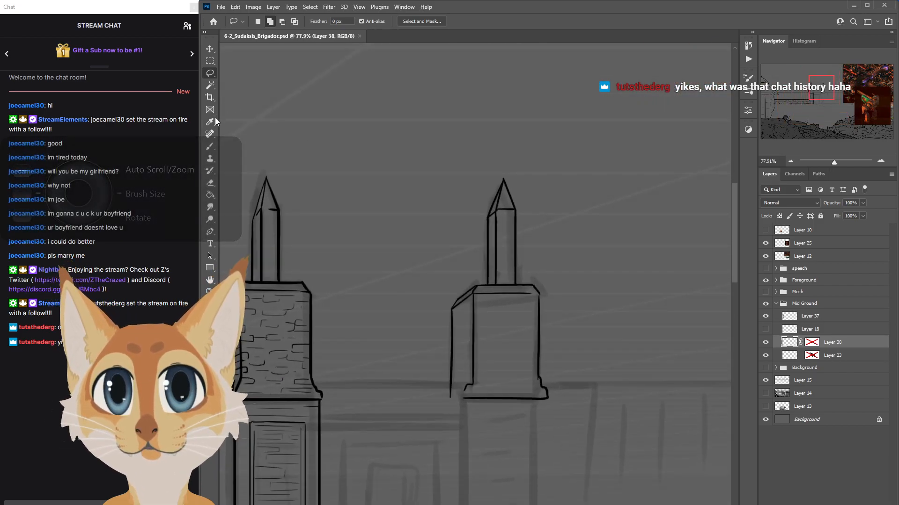
click(209, 146)
scroll(490, 253, up, 1)
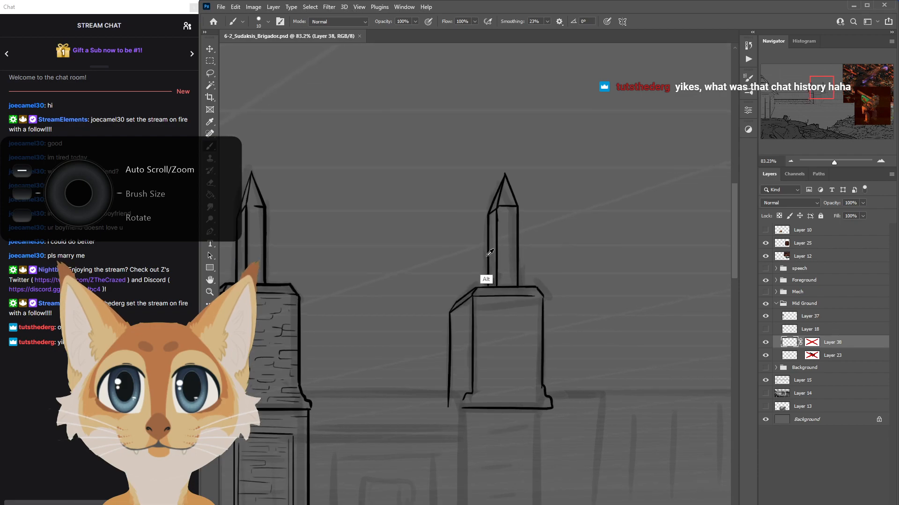
scroll(490, 253, up, 1)
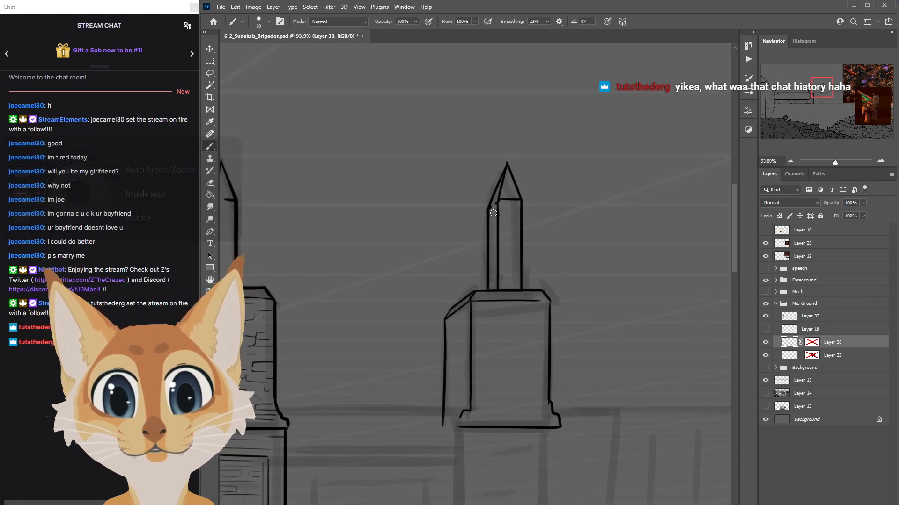
drag(499, 209, 500, 247)
drag(501, 206, 501, 251)
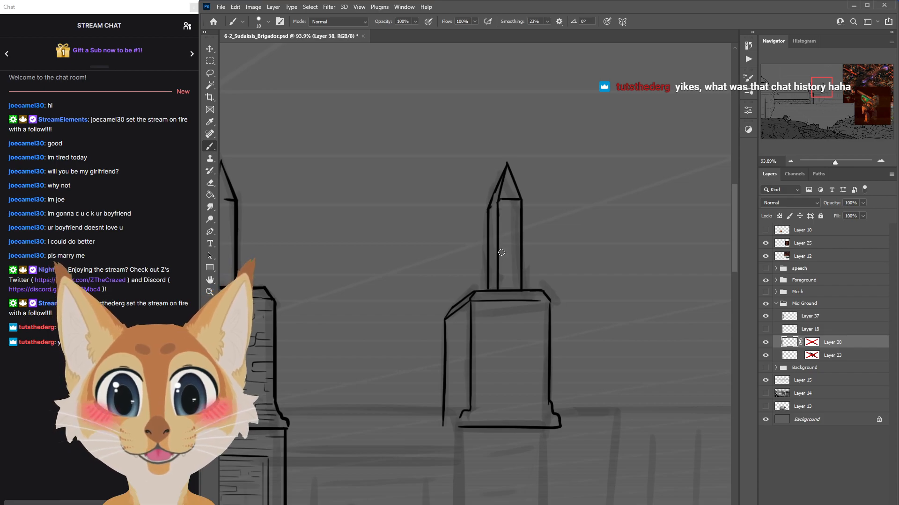
key(ctrl+z)
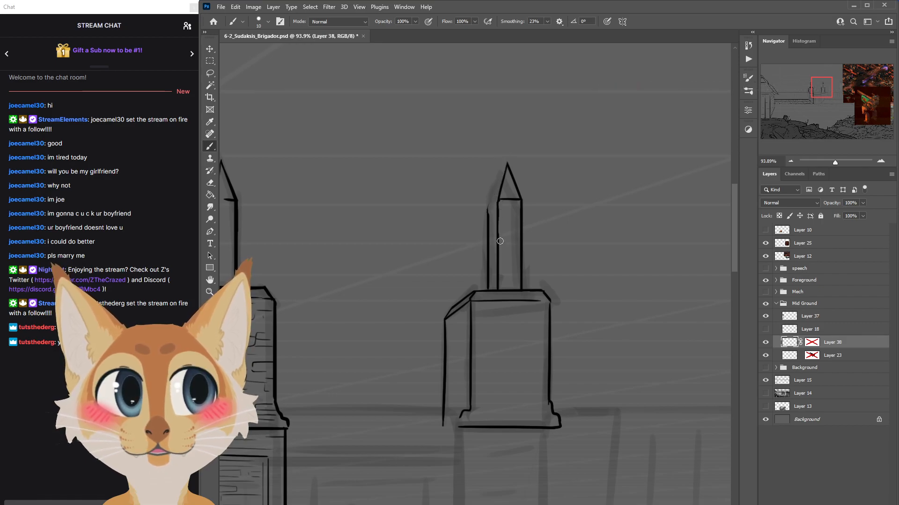
key(bracketleft)
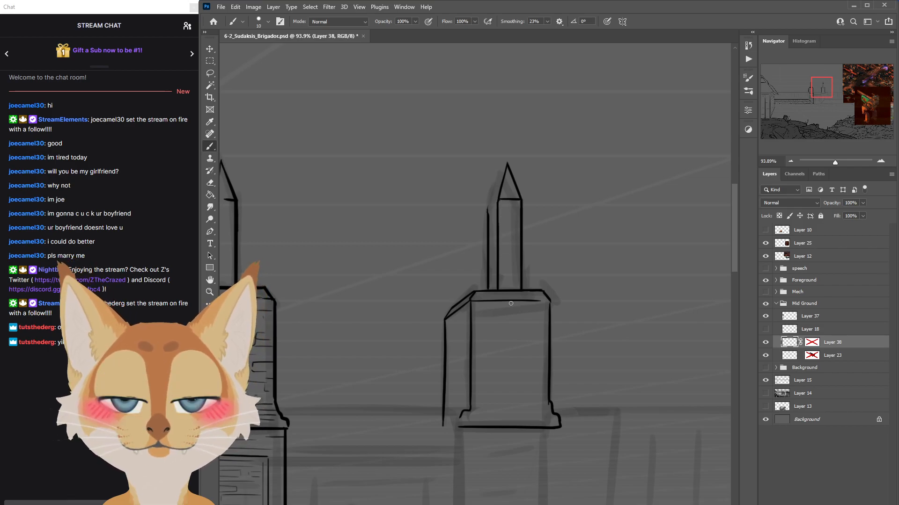
Redraw the slanted outer edge from the spire's point down to its outer vertical edge, using a smaller brush.
scroll(558, 268, down, 12)
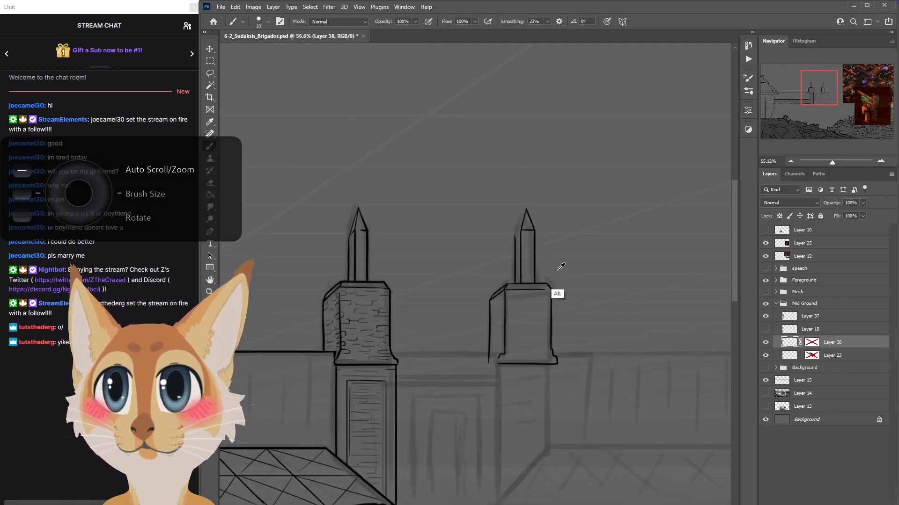
scroll(550, 257, up, 7)
scroll(535, 251, up, 5)
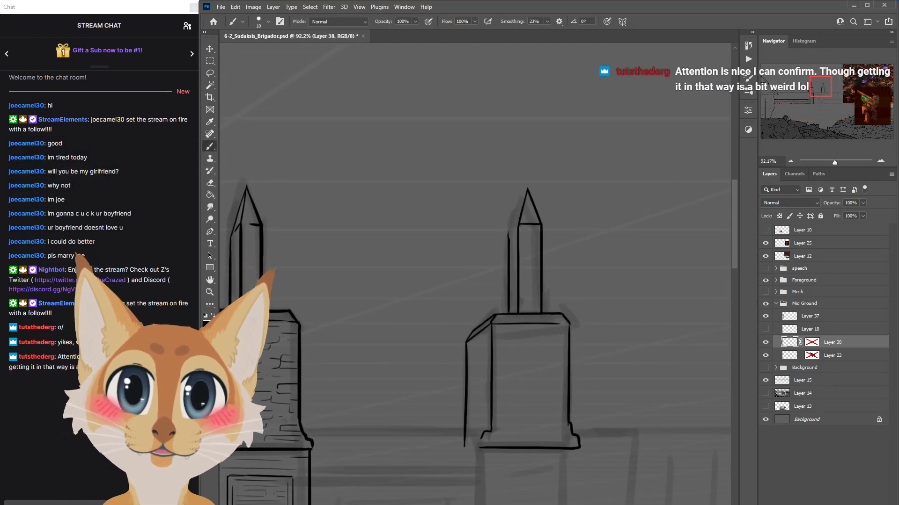
scroll(535, 251, left, 5)
scroll(535, 251, right, 3)
scroll(535, 251, left, 1)
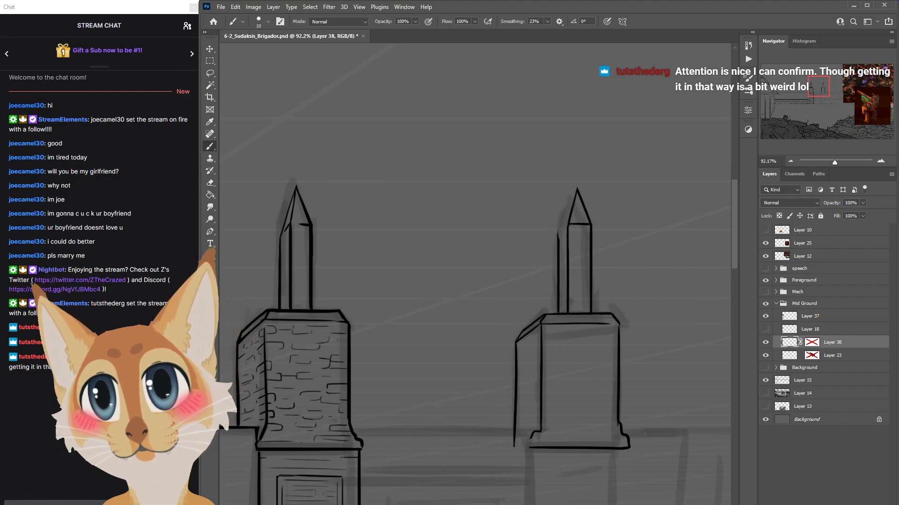
scroll(571, 194, up, 1)
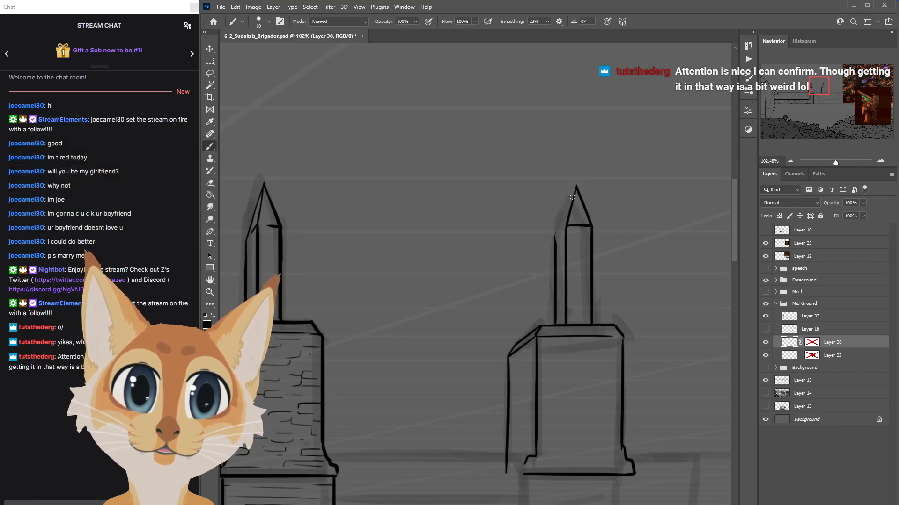
key(bracketleft)
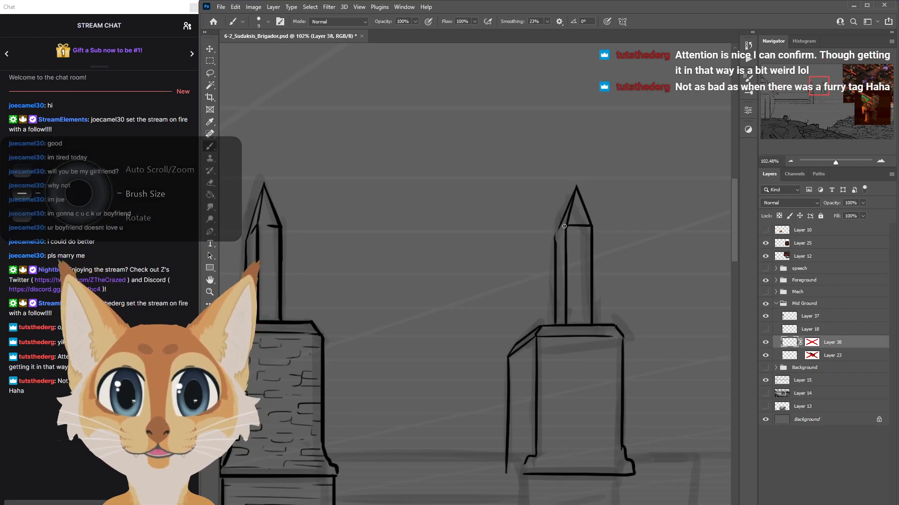
drag(563, 221, 554, 241)
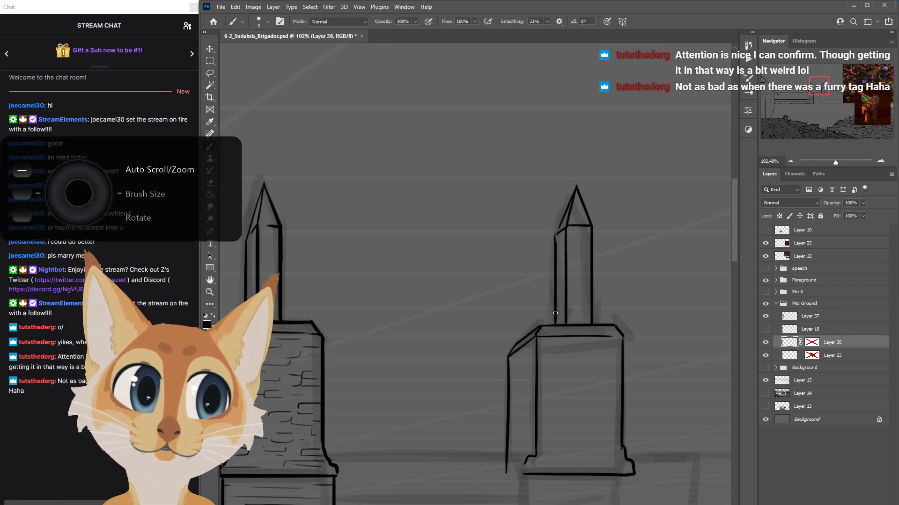
Flip the canvas back horizontally and save the drawing.
scroll(555, 313, down, 5)
scroll(555, 313, down, 1)
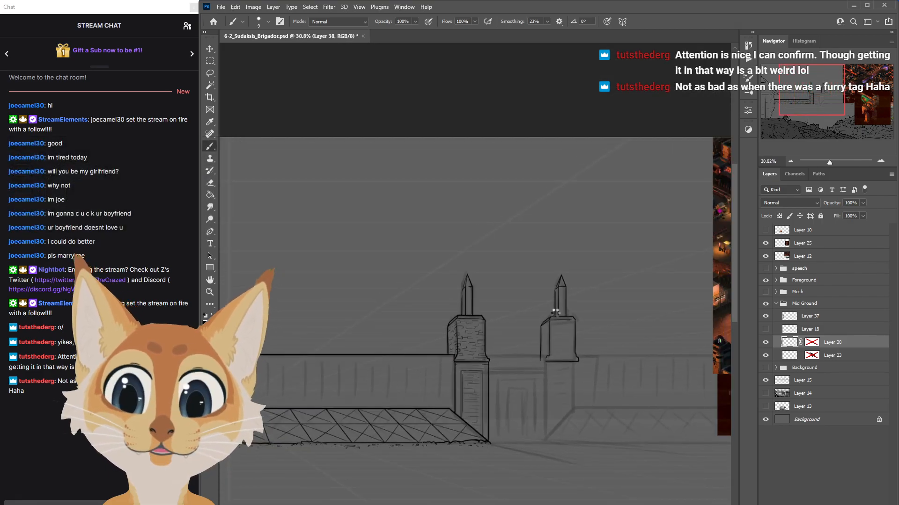
key(ctrl+shift+h)
key(ctrl+s)
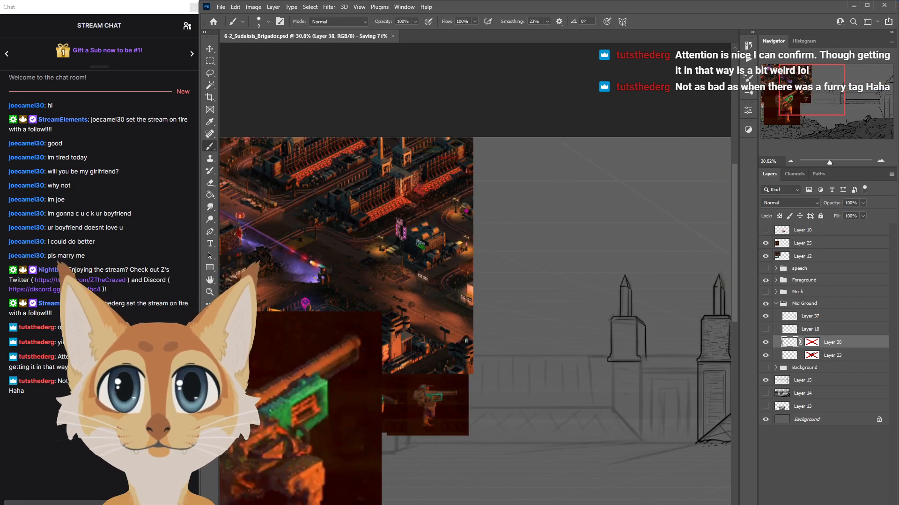
Replace the spire's outer vertical edge with a straight line from the slanted edge's lower corner down to the pillar cap.
scroll(475, 321, right, 5)
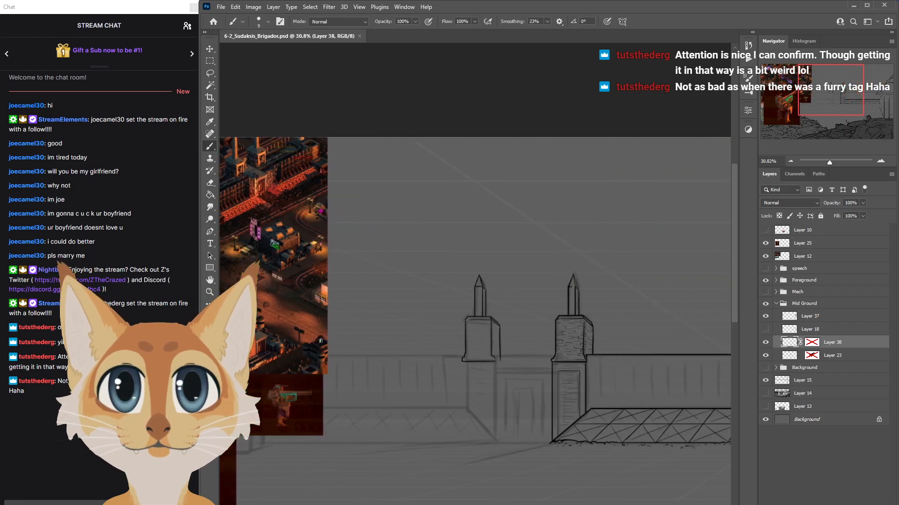
scroll(492, 318, up, 5)
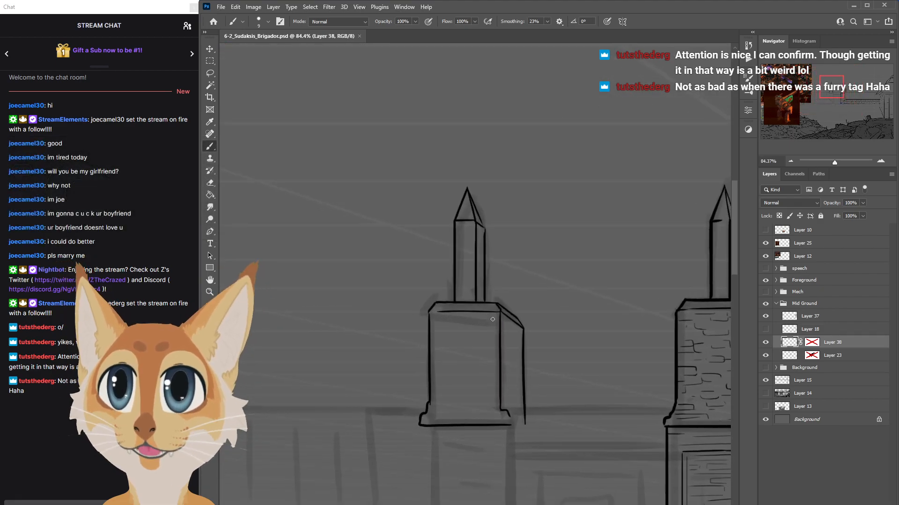
scroll(507, 266, up, 2)
drag(479, 223, 479, 297)
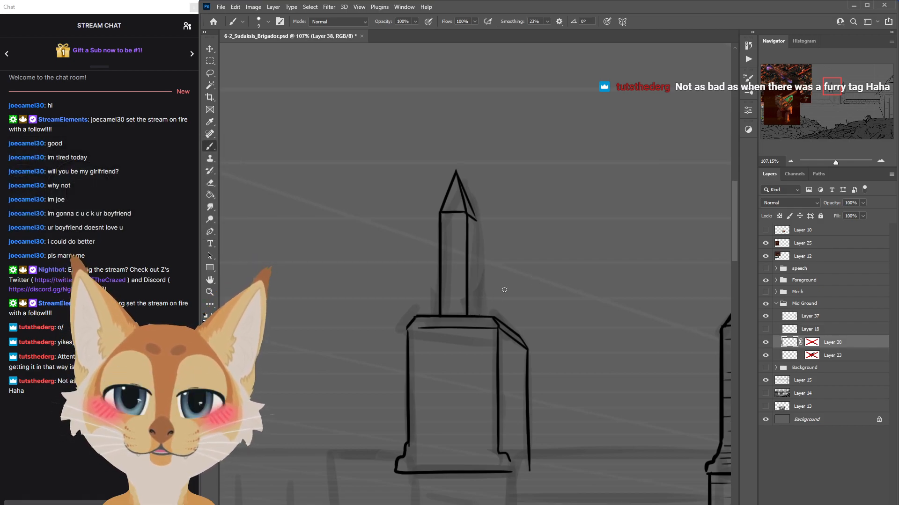
click(477, 219)
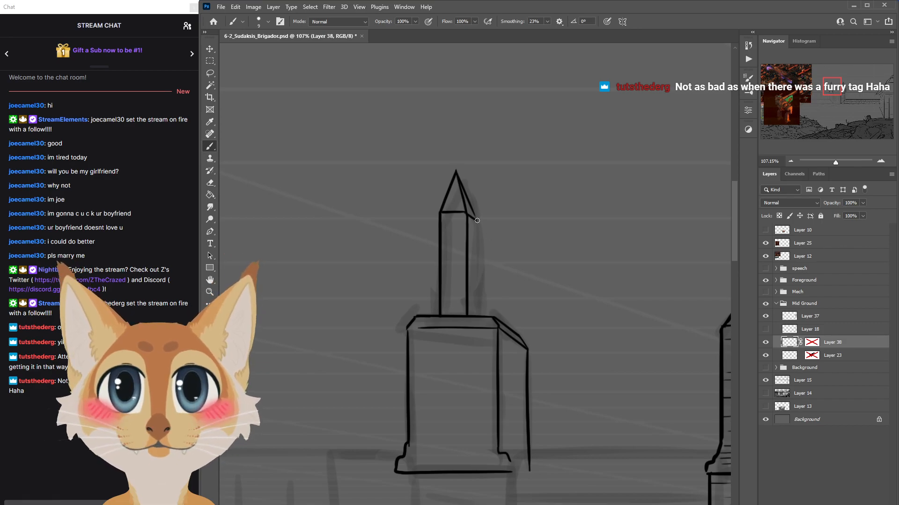
shift+click(478, 316)
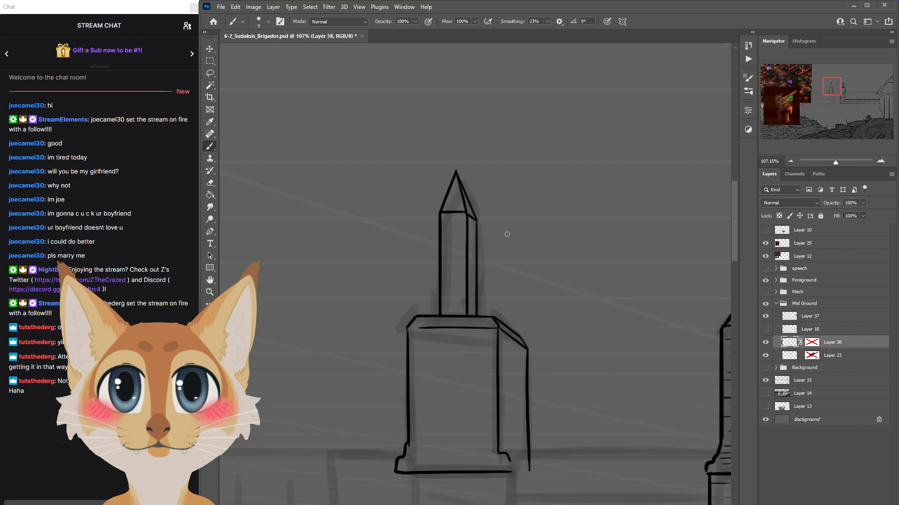
Shorten the outer side edge of the unbricked pillar's block and add a small flared foot at its lower end.
scroll(507, 234, down, 5)
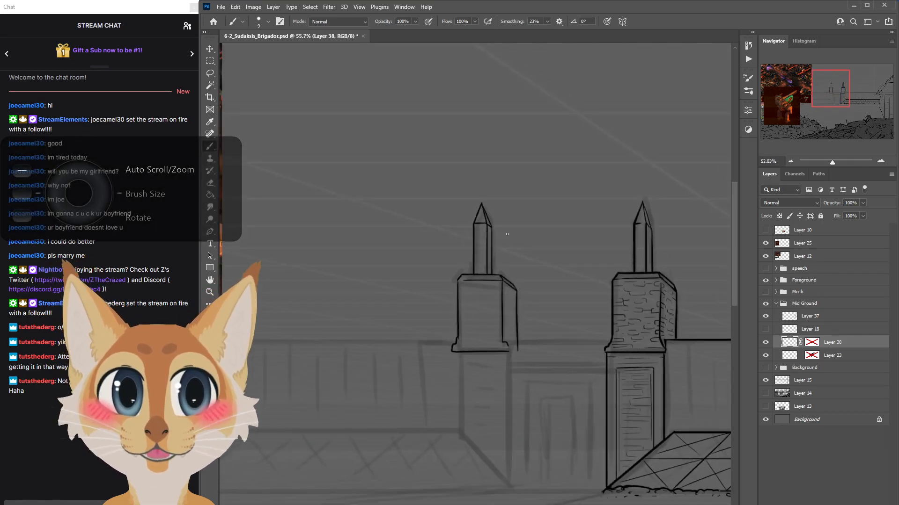
scroll(507, 234, down, 2)
scroll(507, 234, up, 5)
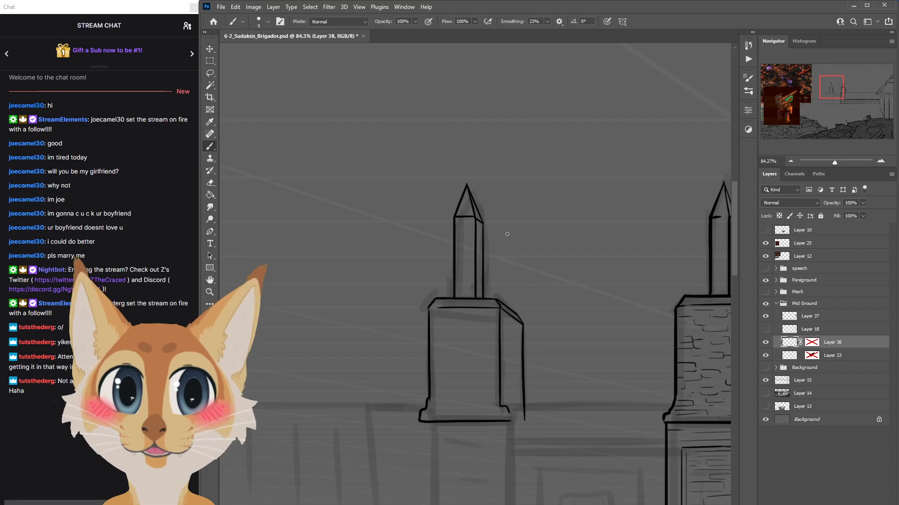
scroll(506, 234, down, 5)
scroll(450, 309, right, 3)
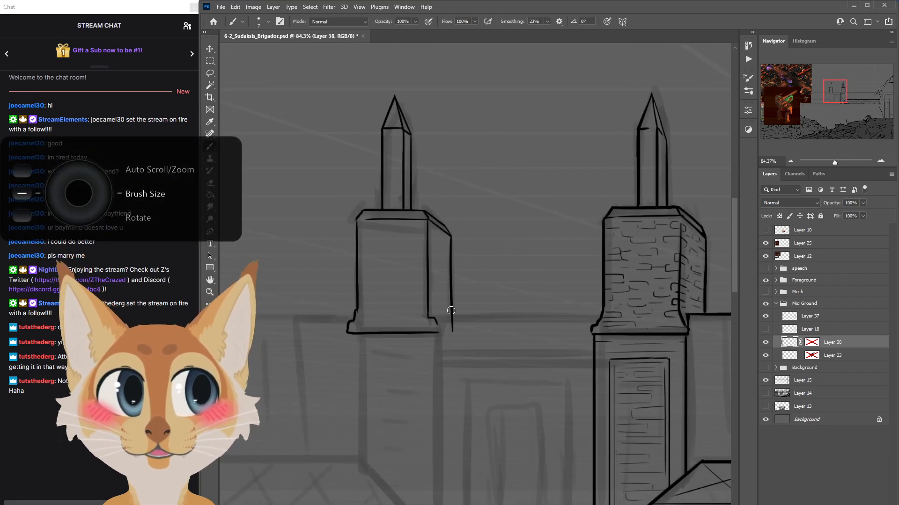
key(ctrl+z)
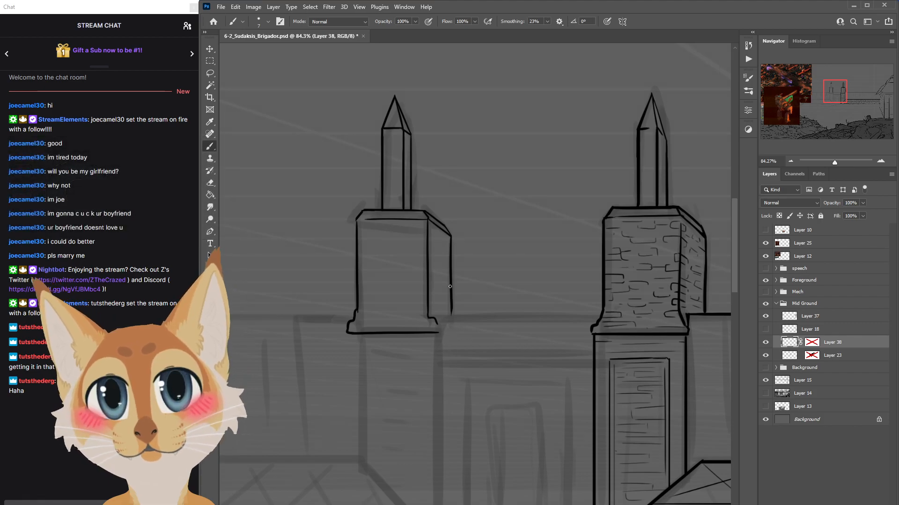
scroll(450, 286, left, 6)
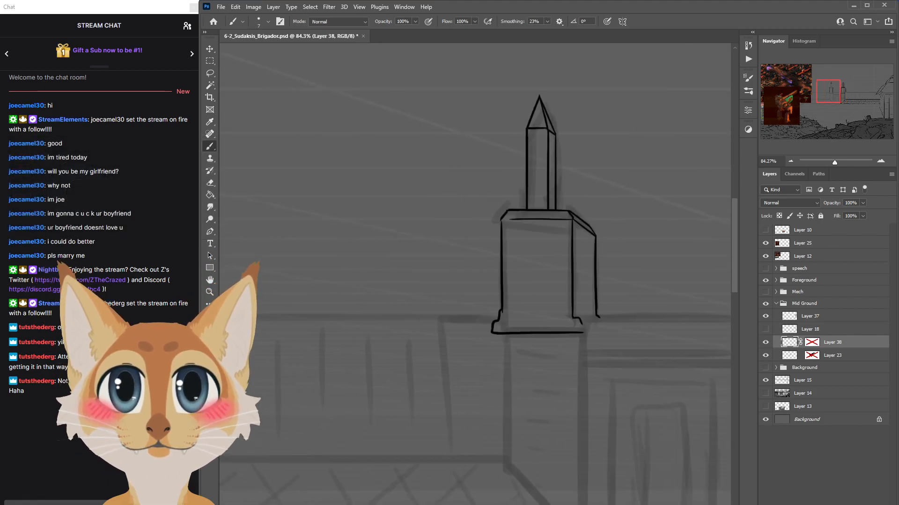
Draw rows of staggered bricks across the upper part of the unbricked pillar block's front face.
scroll(629, 408, down, 2)
scroll(521, 376, right, 6)
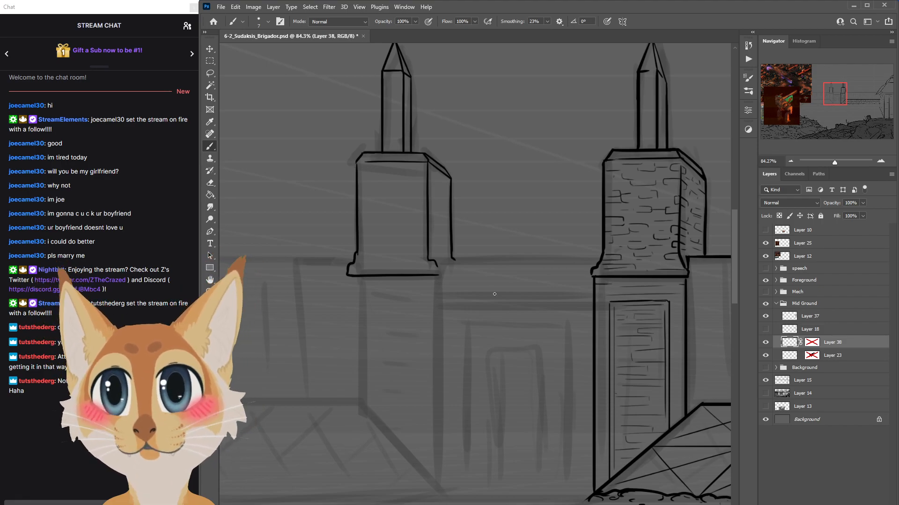
drag(735, 257, 737, 254)
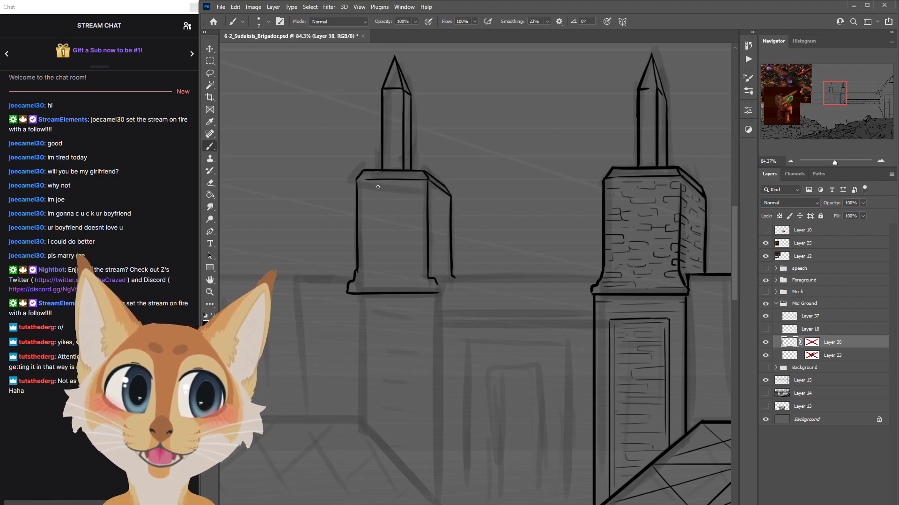
drag(356, 191, 392, 198)
key(ctrl+z)
key(ctrl+z)
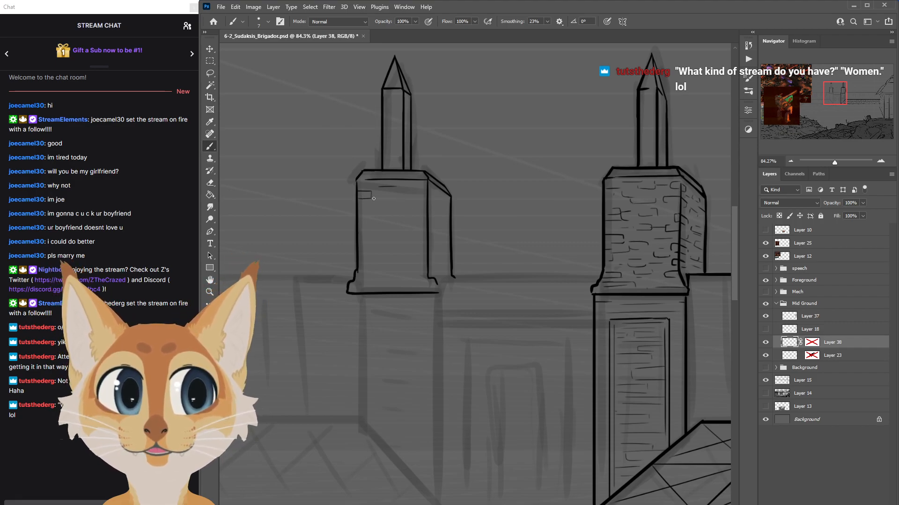
mouse_move(375, 201)
mouse_down()
mouse_move(399, 206)
mouse_move(408, 197)
mouse_move(384, 195)
mouse_move(393, 186)
mouse_up()
key(ctrl+z)
key(ctrl+z)
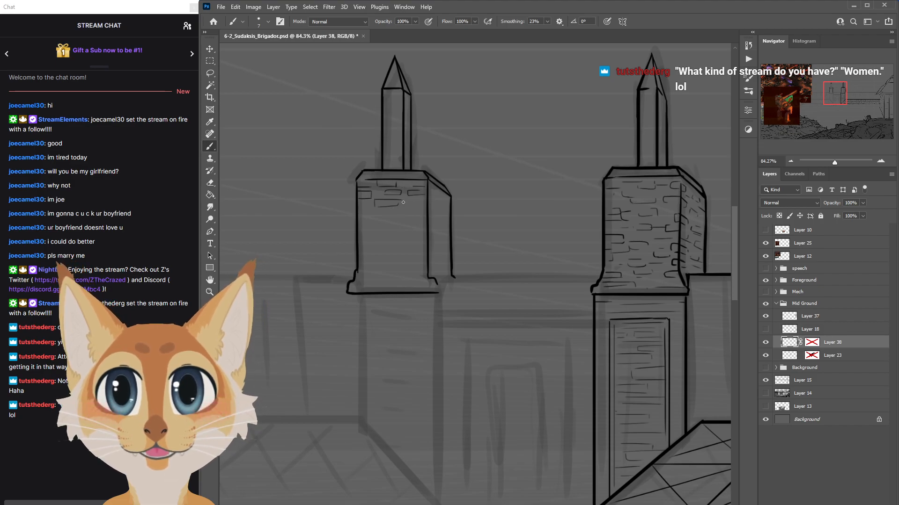
Continue the brickwork down to about the middle of the front face, including small bricks against its side edges.
mouse_move(372, 209)
mouse_down()
mouse_move(425, 219)
mouse_move(379, 216)
mouse_move(381, 223)
mouse_up()
key(ctrl+z)
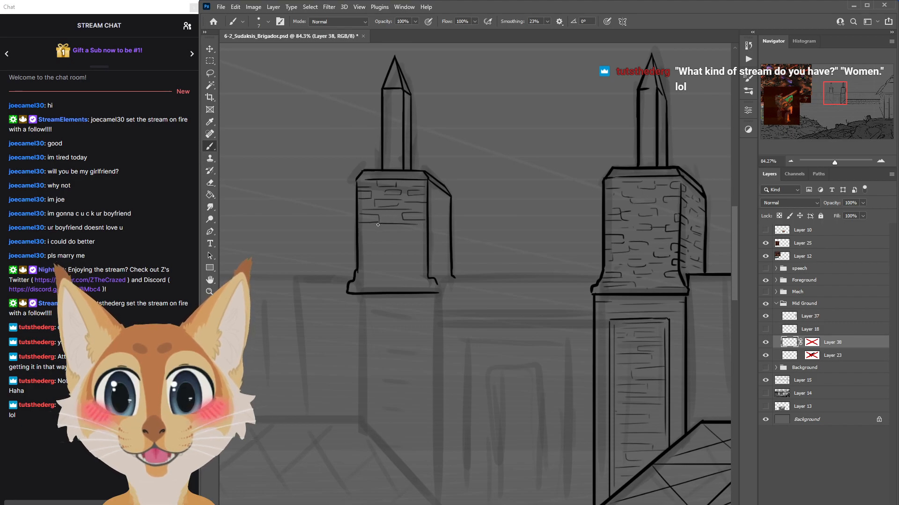
mouse_move(372, 226)
mouse_down()
mouse_move(412, 224)
mouse_move(409, 234)
mouse_up()
key(ctrl+z)
key(ctrl+z)
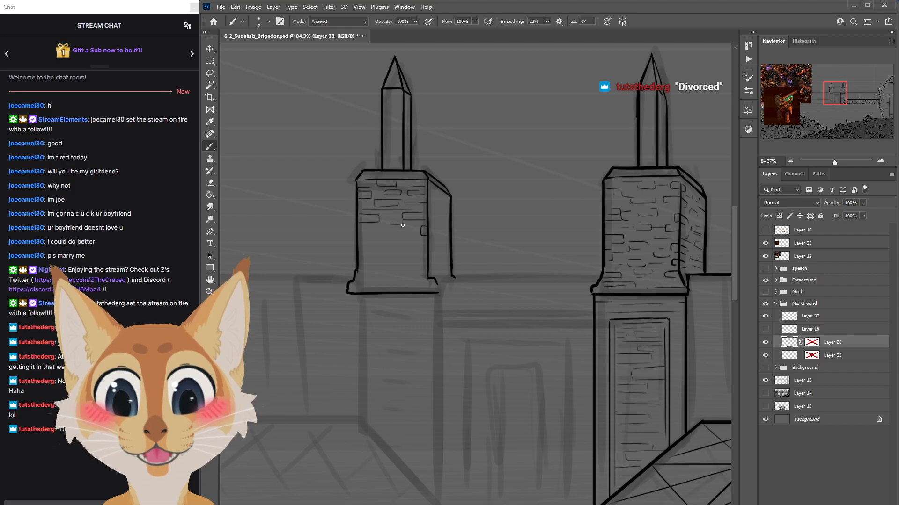
drag(398, 235, 407, 225)
key(ctrl+z)
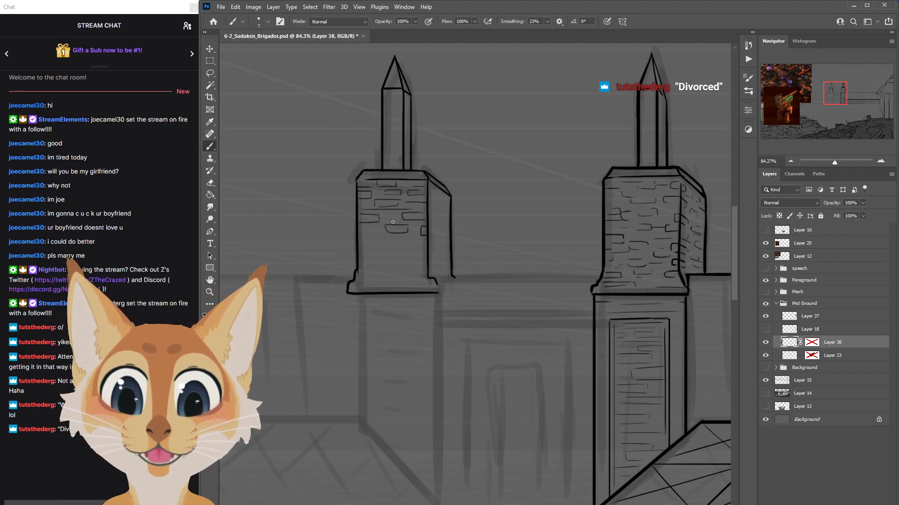
key(ctrl+z)
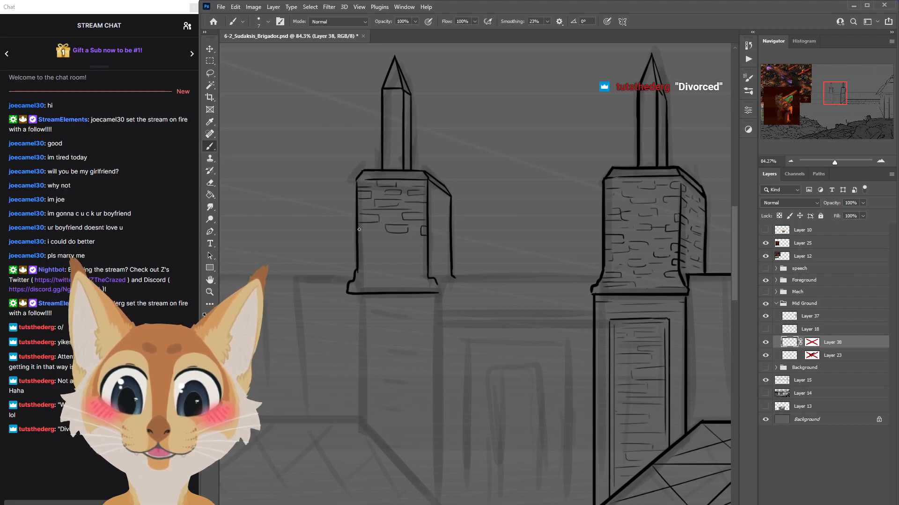
drag(358, 231, 409, 237)
key(ctrl+z)
Add overlapping brick lines around the centre of the front face, just below the middle rows.
scroll(735, 260, down, 3)
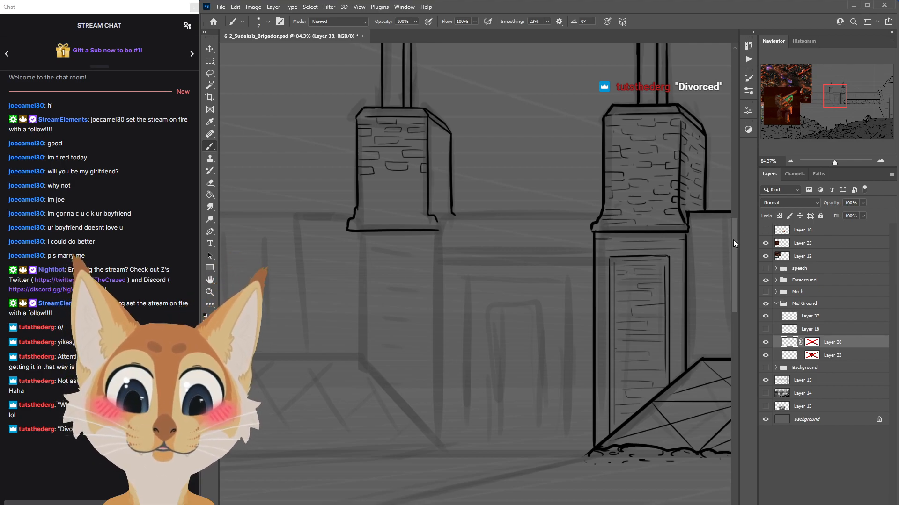
scroll(732, 240, up, 1)
mouse_move(407, 210)
mouse_down()
mouse_move(422, 210)
mouse_move(401, 205)
mouse_up()
key(ctrl+z)
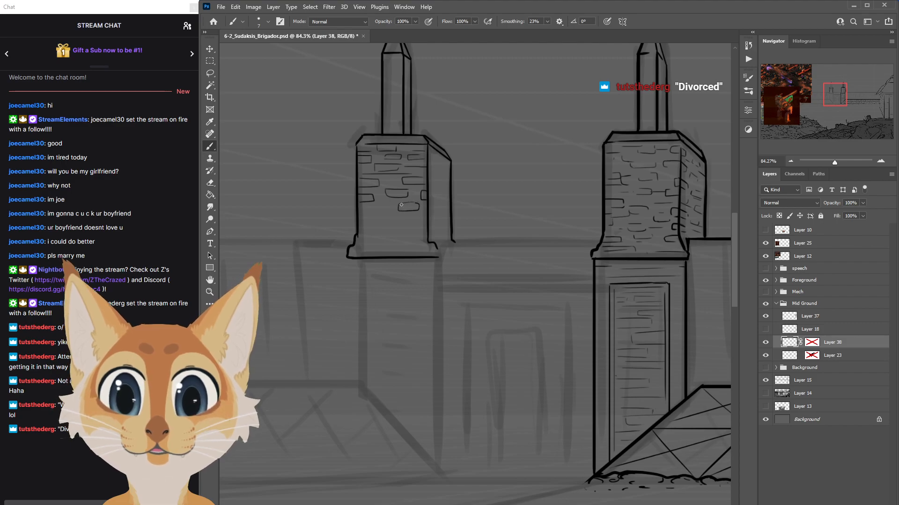
key(ctrl+z)
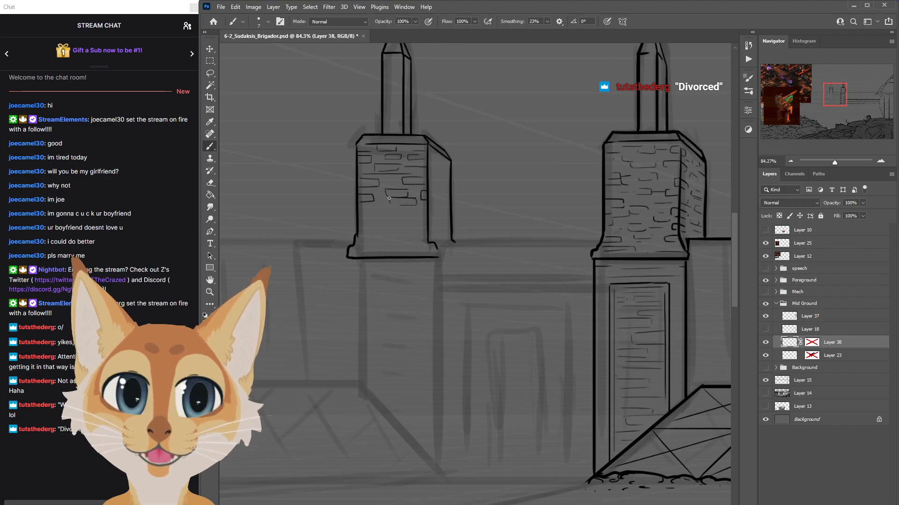
drag(390, 198, 377, 199)
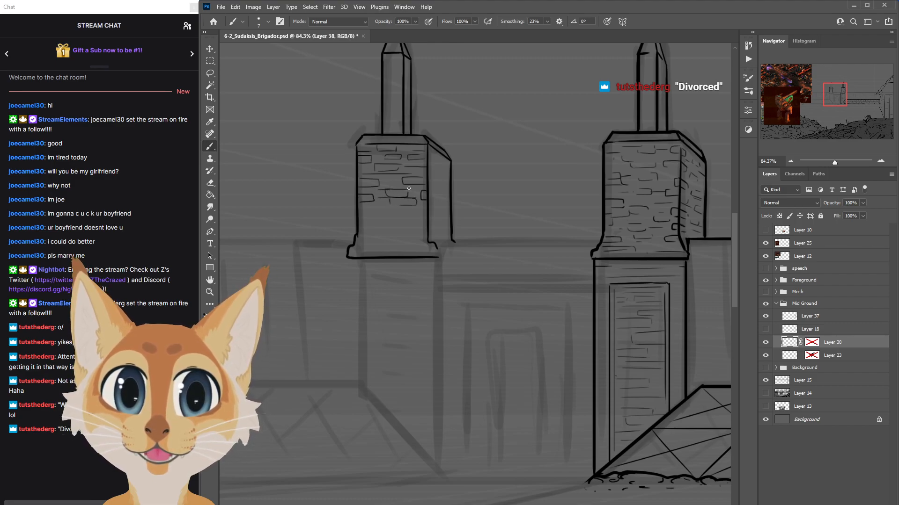
Add a small brick against each side edge in the lower part of the front face.
scroll(536, 229, up, 3)
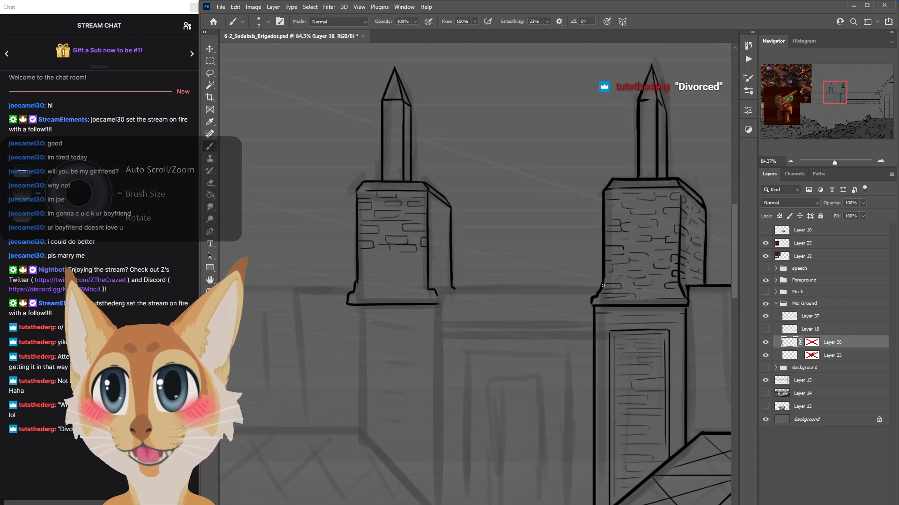
scroll(461, 283, up, 3)
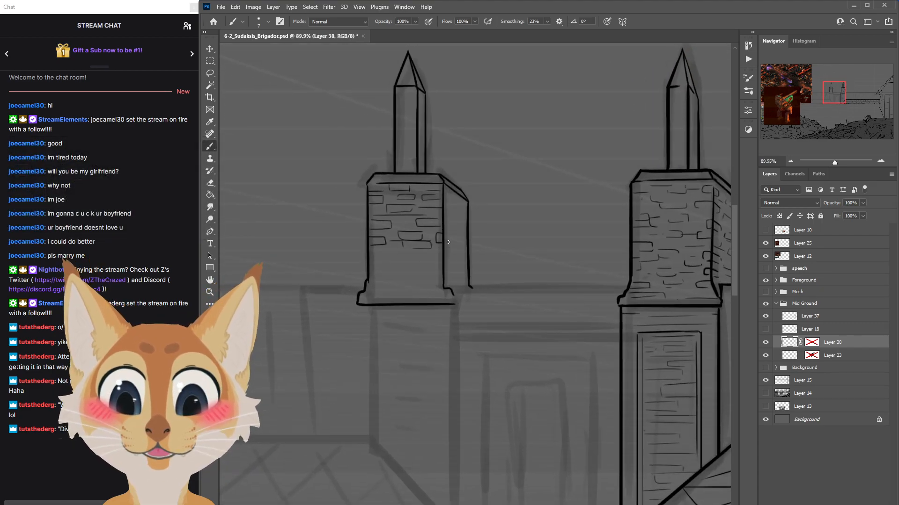
mouse_move(733, 268)
mouse_down()
mouse_move(734, 278)
mouse_move(734, 269)
mouse_up()
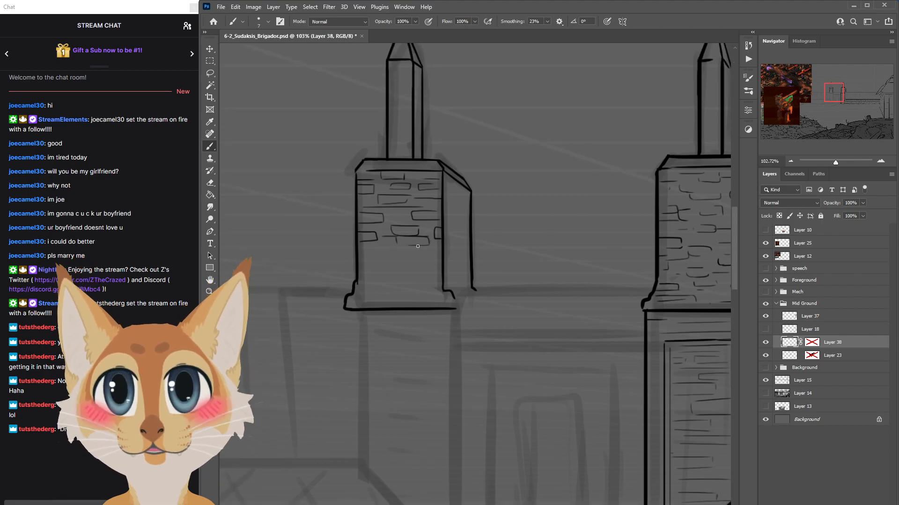
mouse_move(358, 252)
mouse_down()
mouse_move(375, 252)
mouse_move(358, 262)
mouse_up()
key(ctrl+z)
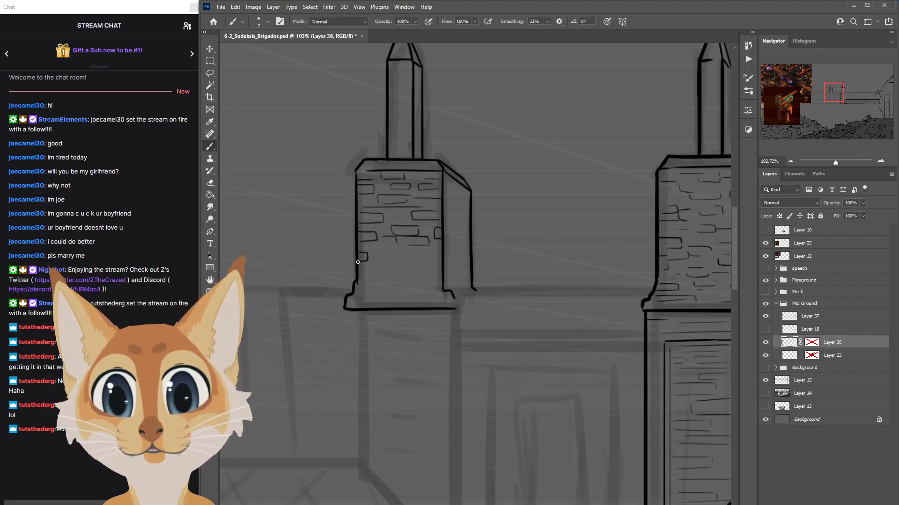
mouse_move(441, 257)
mouse_down()
mouse_move(441, 265)
mouse_move(453, 262)
mouse_up()
key(ctrl+z)
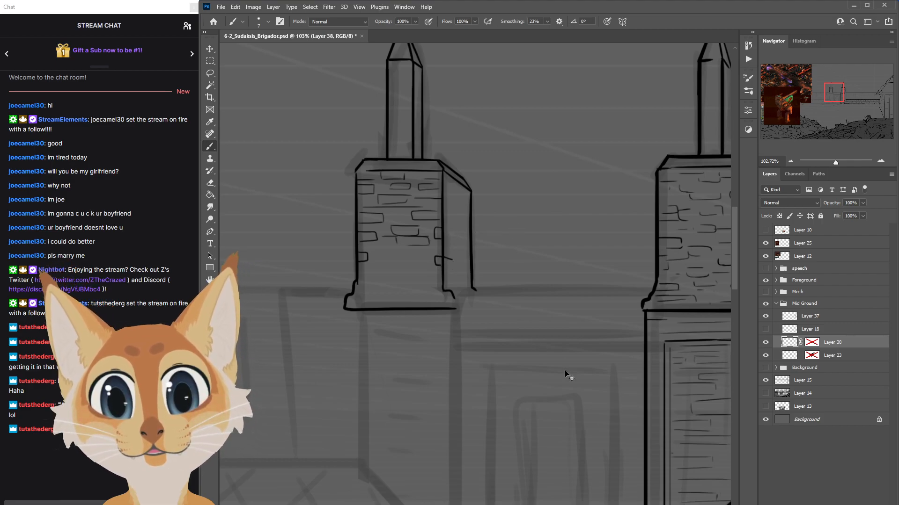
Flip the canvas horizontally and save the drawing.
key(ctrl+shift+h)
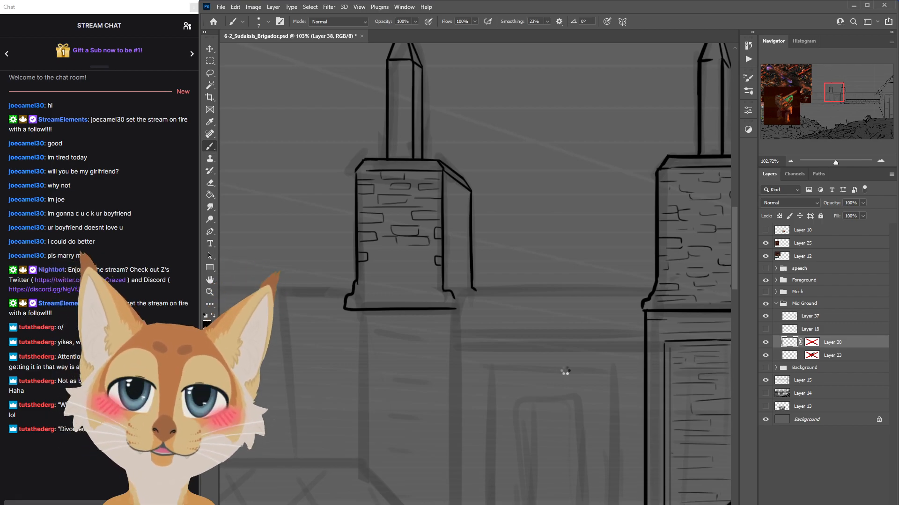
key(ctrl+s)
mouse_move(557, 504)
mouse_down()
mouse_move(513, 504)
mouse_move(526, 504)
mouse_up()
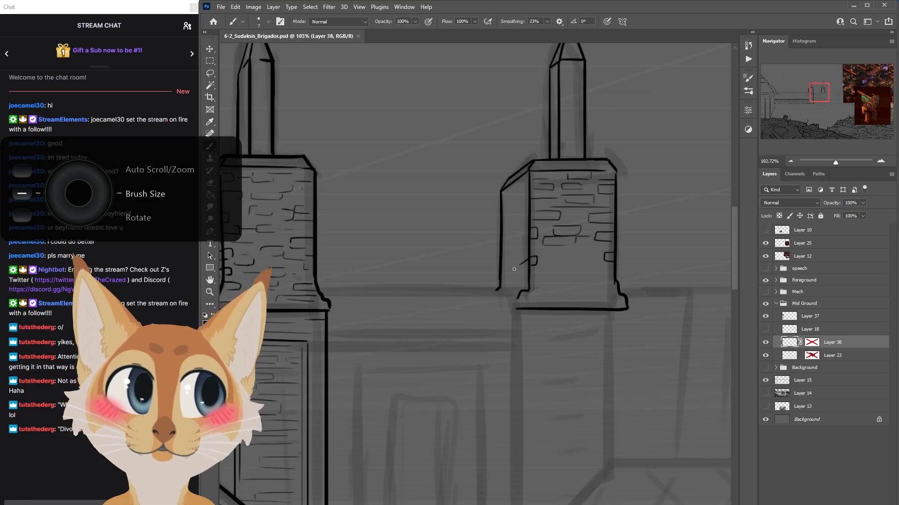
Draw slanted bricks along the shared corner and lower part of the block's narrow side face, saving the drawing along the way.
drag(520, 264, 517, 271)
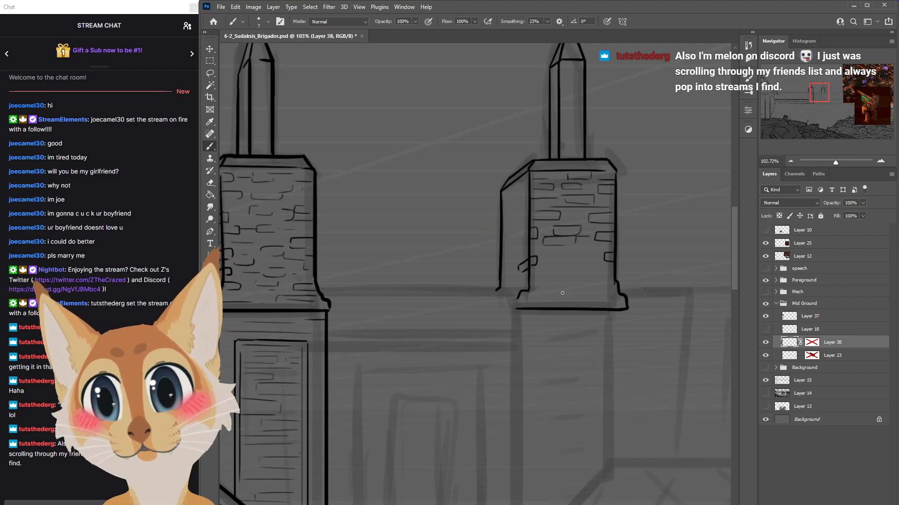
key(ctrl+s)
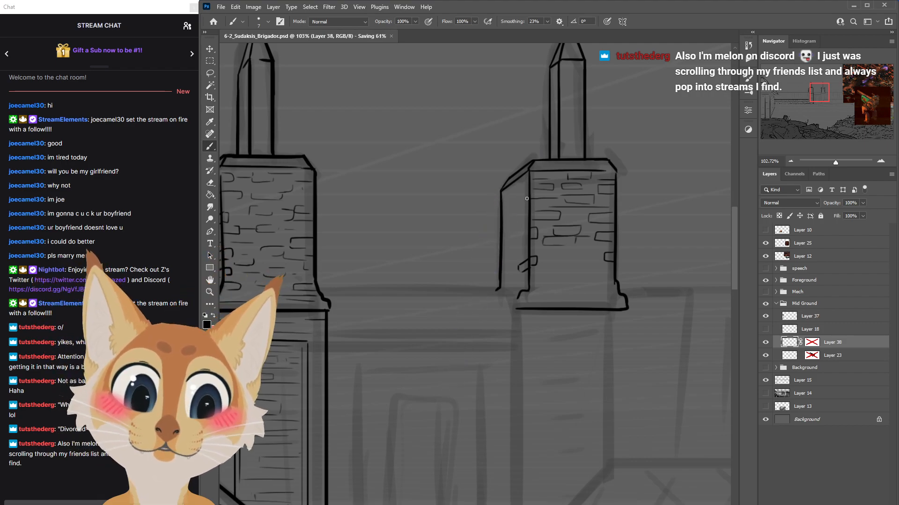
drag(527, 198, 520, 205)
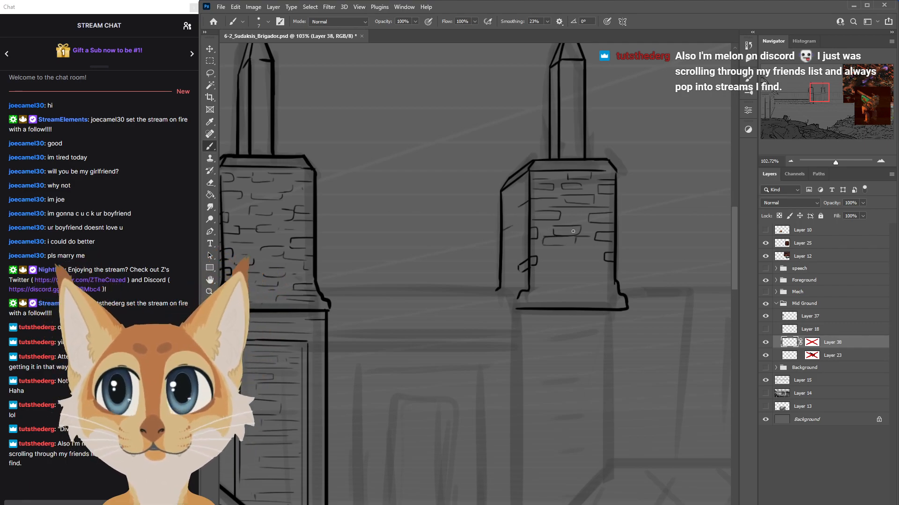
mouse_move(529, 229)
mouse_down()
mouse_move(517, 236)
mouse_move(532, 240)
mouse_move(515, 245)
mouse_up()
click(514, 266)
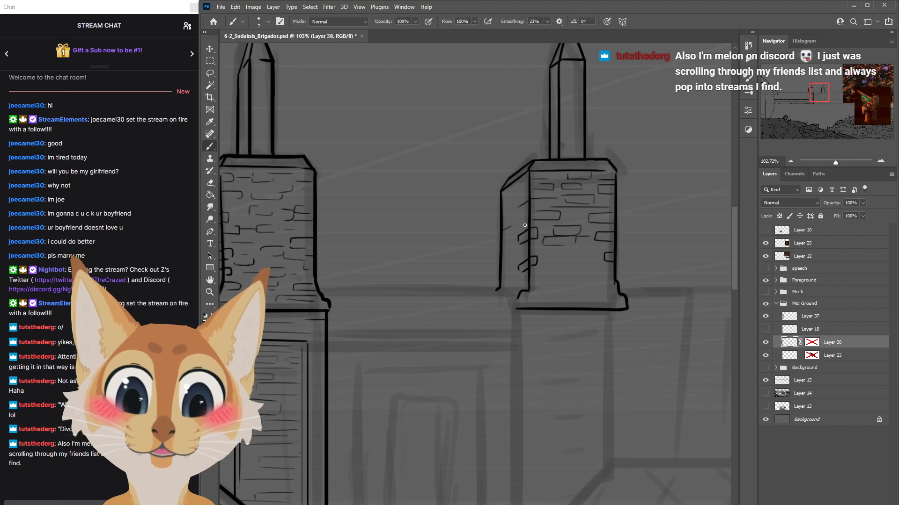
mouse_move(518, 253)
mouse_down()
mouse_move(502, 261)
mouse_move(518, 262)
mouse_up()
mouse_move(517, 261)
mouse_down()
mouse_move(496, 268)
mouse_move(529, 256)
mouse_up()
key(ctrl+z)
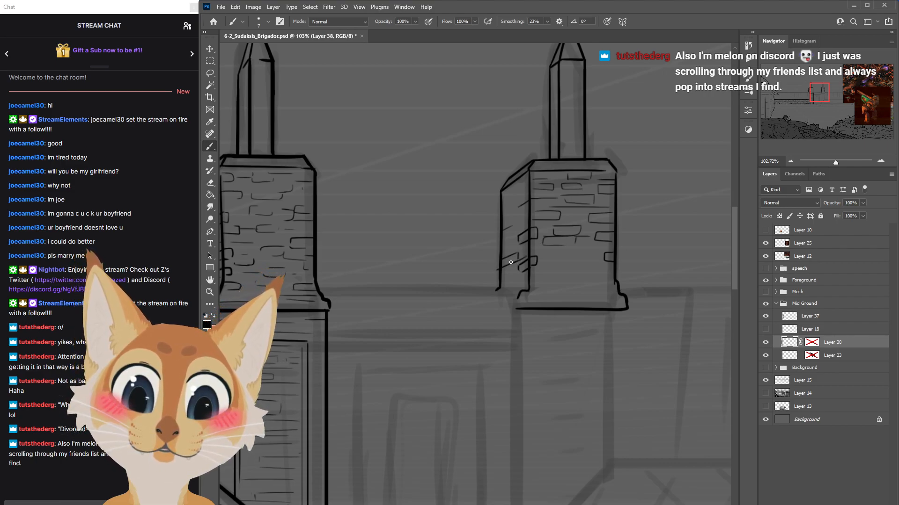
key(ctrl+z)
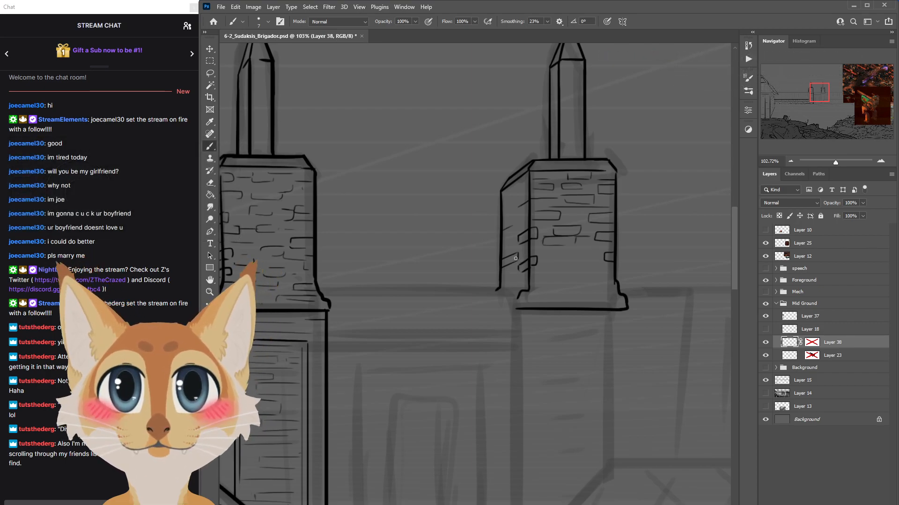
Check the current date and the following days in the system calendar, and close it again.
click(865, 504)
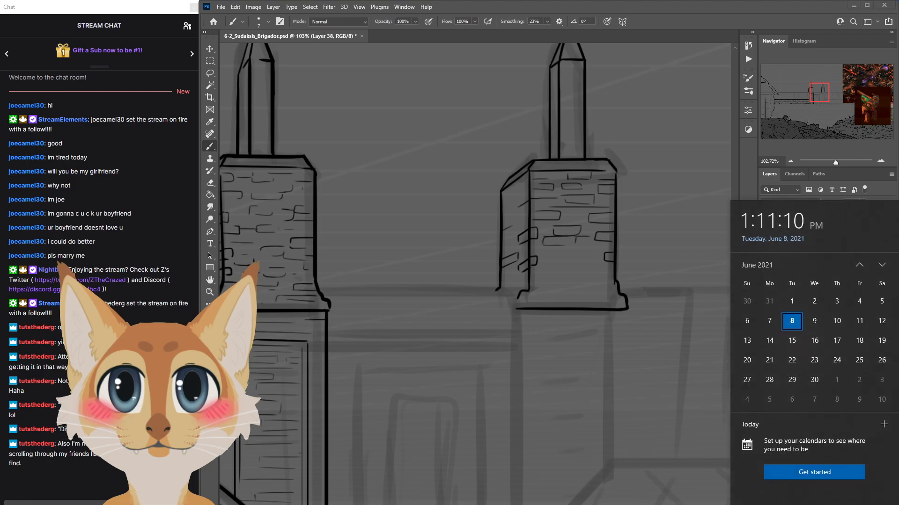
click(837, 318)
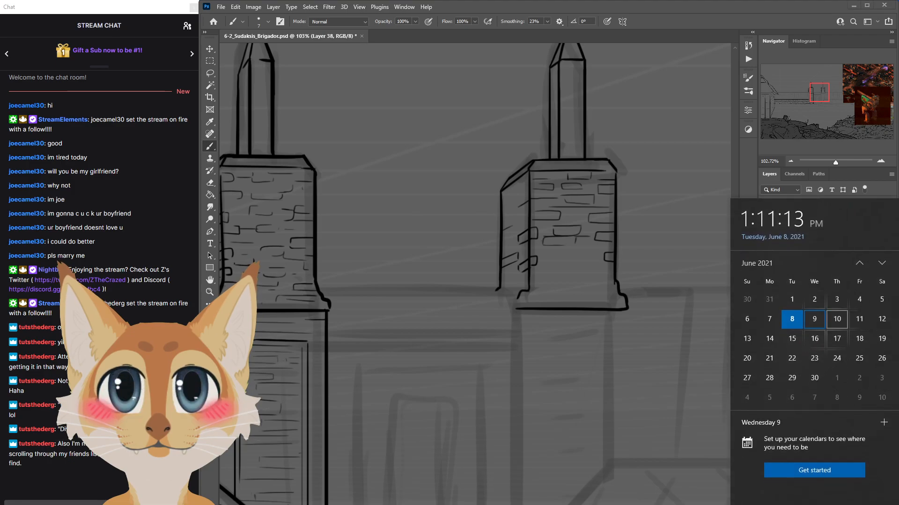
click(866, 504)
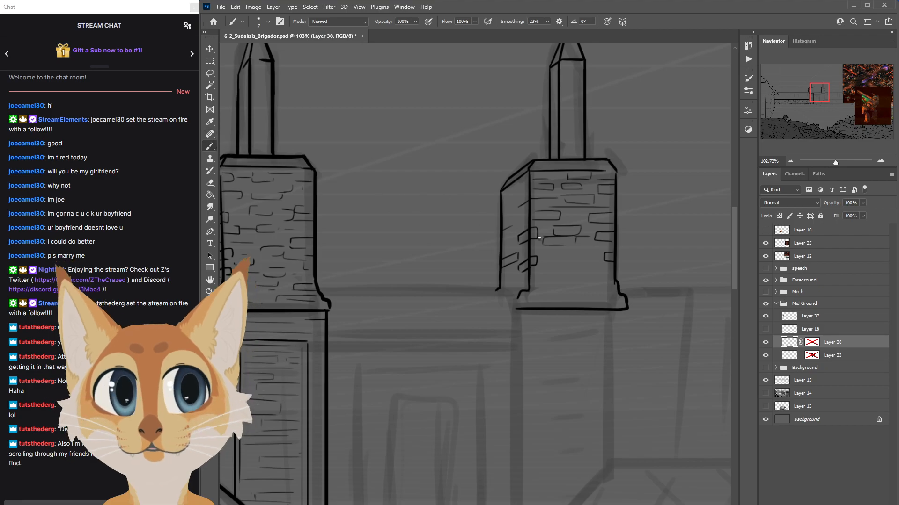
Compare the ink on Layer 38 with the sketch by hiding and reshowing it, and fill the narrow side face with slanted brickwork.
click(765, 342)
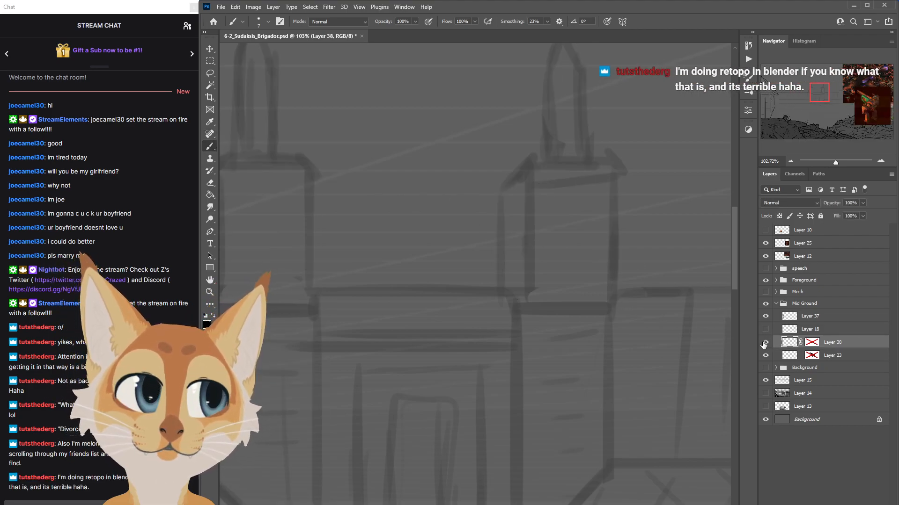
click(765, 342)
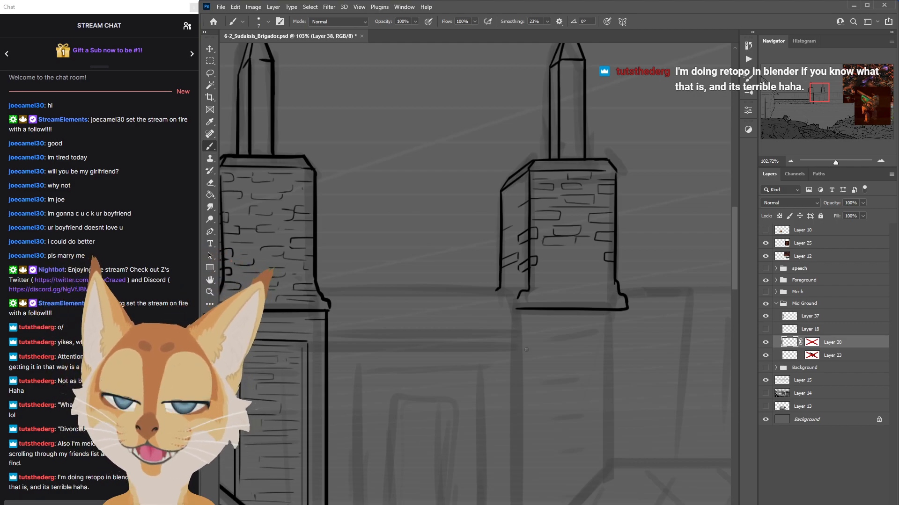
mouse_move(532, 271)
mouse_down()
mouse_move(516, 290)
mouse_move(517, 307)
mouse_move(598, 337)
mouse_move(608, 412)
mouse_up()
key(ctrl+z)
key(ctrl+z)
drag(500, 256, 521, 247)
key(ctrl+z)
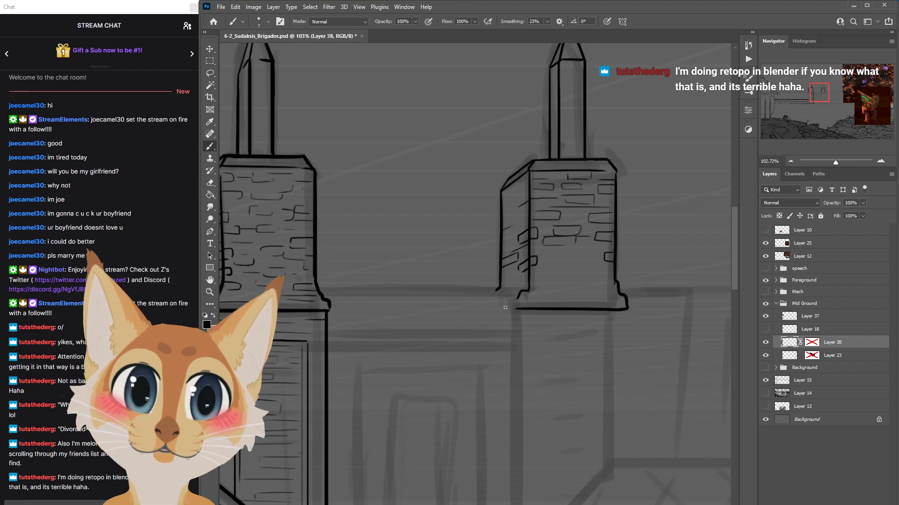
drag(529, 257, 524, 265)
key(ctrl+z)
key(ctrl+z)
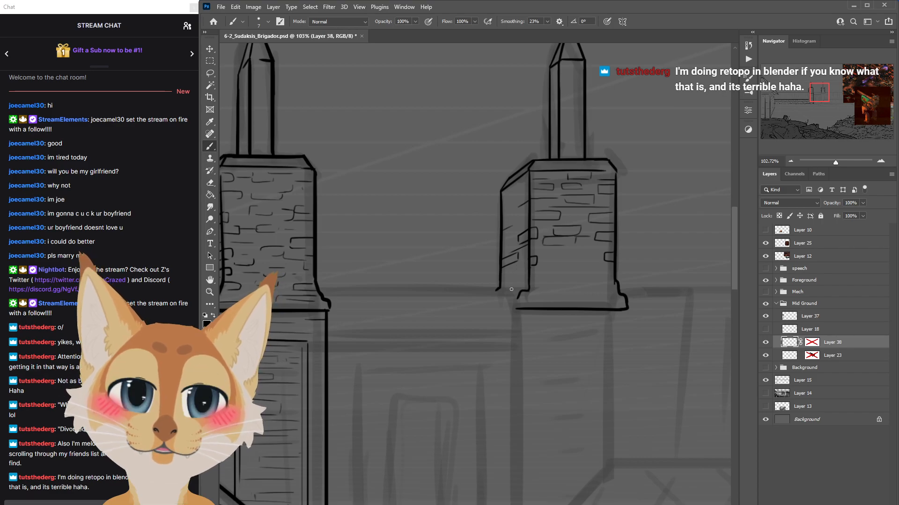
drag(502, 266, 518, 255)
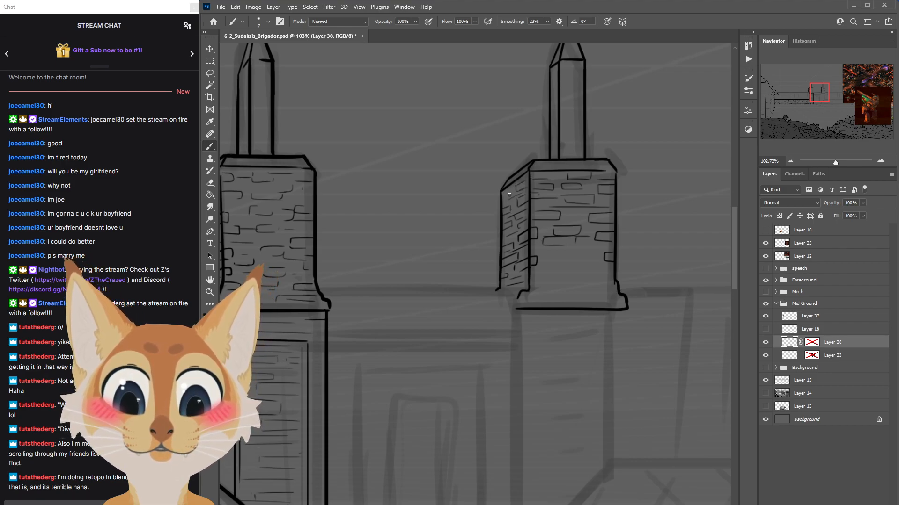
scroll(494, 203, down, 5)
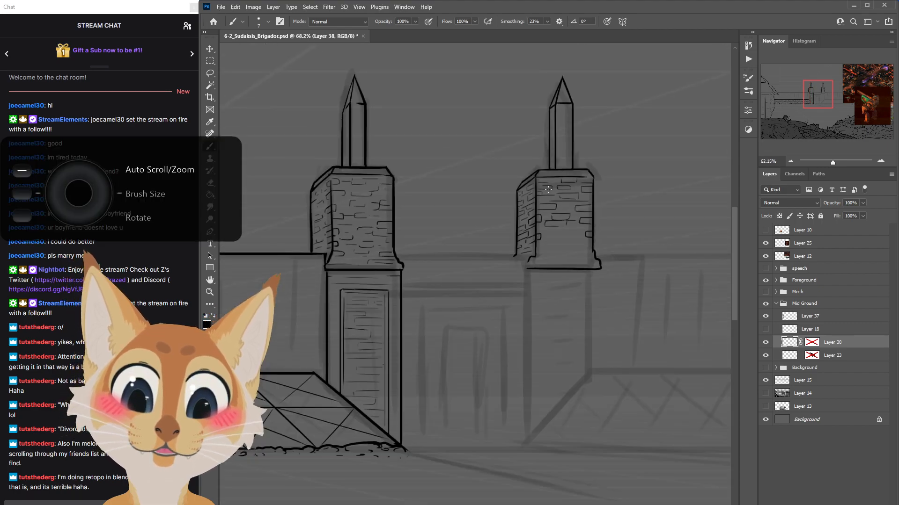
scroll(551, 187, up, 2)
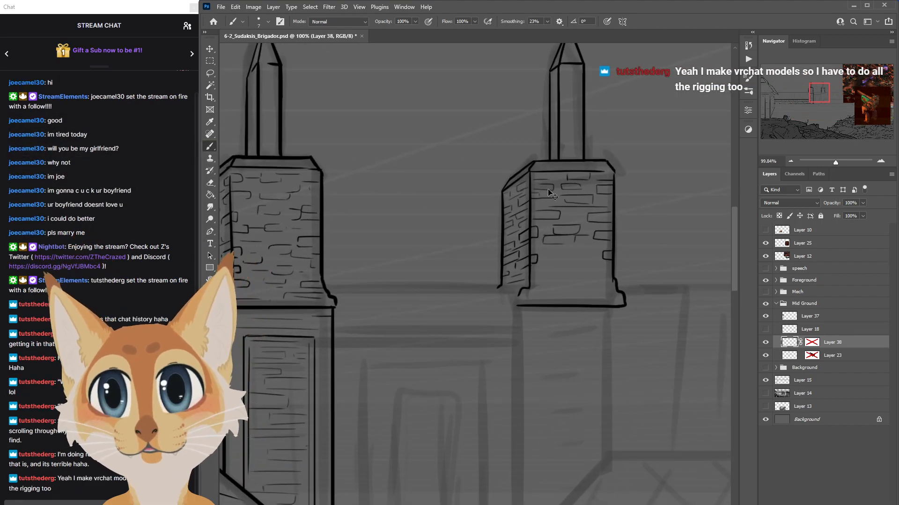
Save the drawing and ink more bricks across the middle of the second pillar's front face.
drag(735, 228, 737, 239)
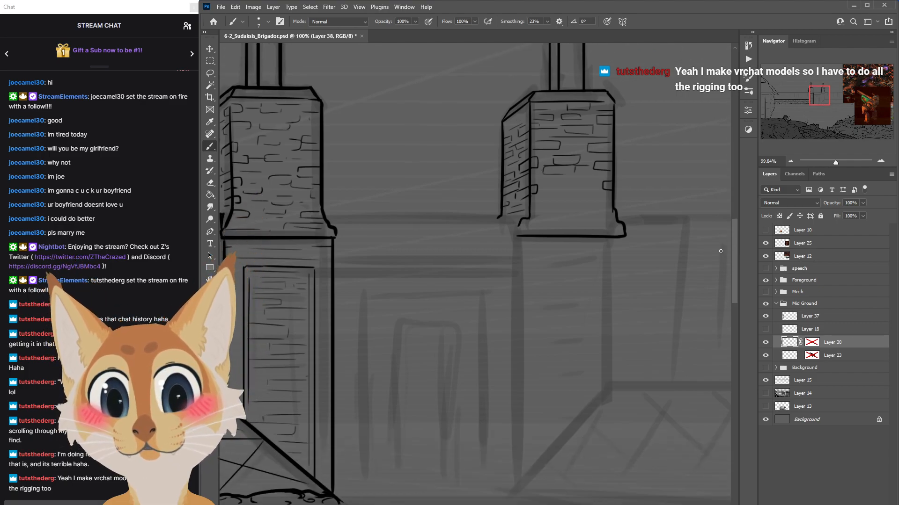
drag(734, 234, 736, 226)
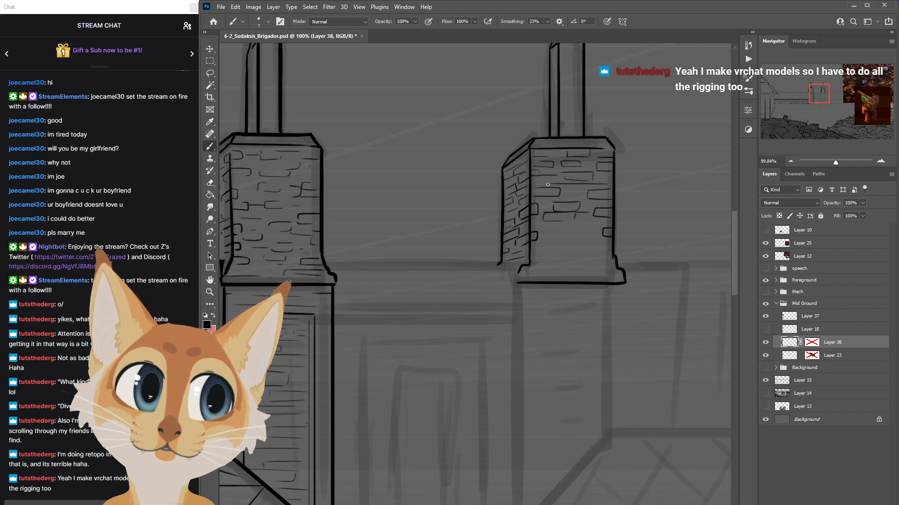
scroll(547, 181, down, 6)
key(ctrl+s)
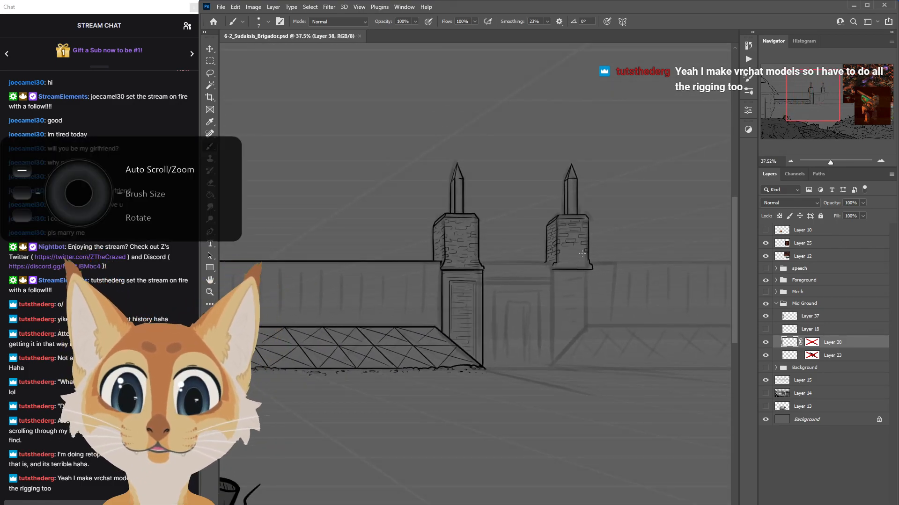
scroll(574, 261, up, 5)
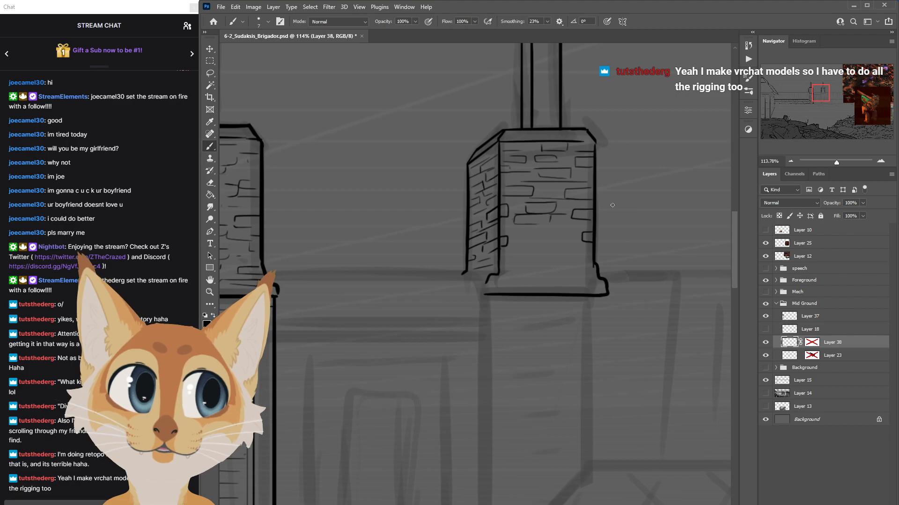
scroll(652, 203, down, 3)
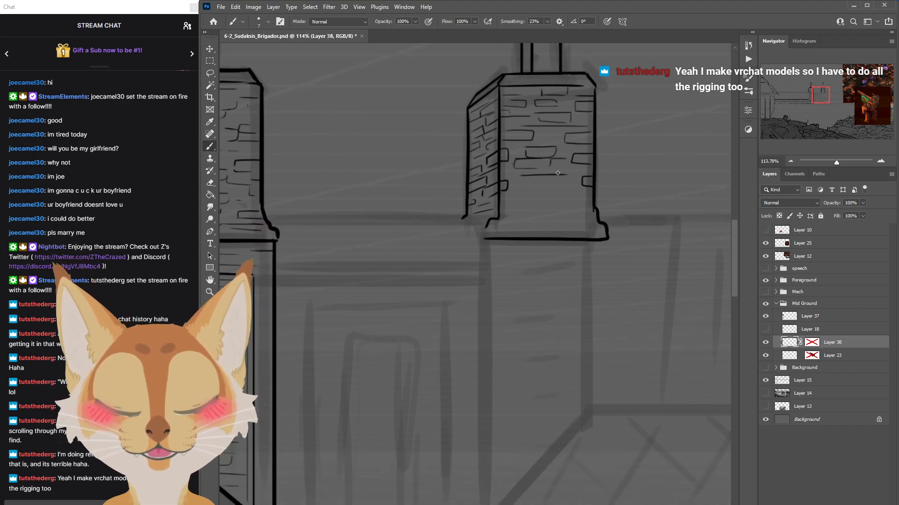
key(ctrl+z)
mouse_move(540, 173)
mouse_down()
mouse_move(560, 184)
mouse_move(576, 175)
mouse_move(577, 186)
mouse_move(554, 198)
mouse_move(545, 183)
mouse_move(554, 183)
mouse_move(526, 185)
mouse_up()
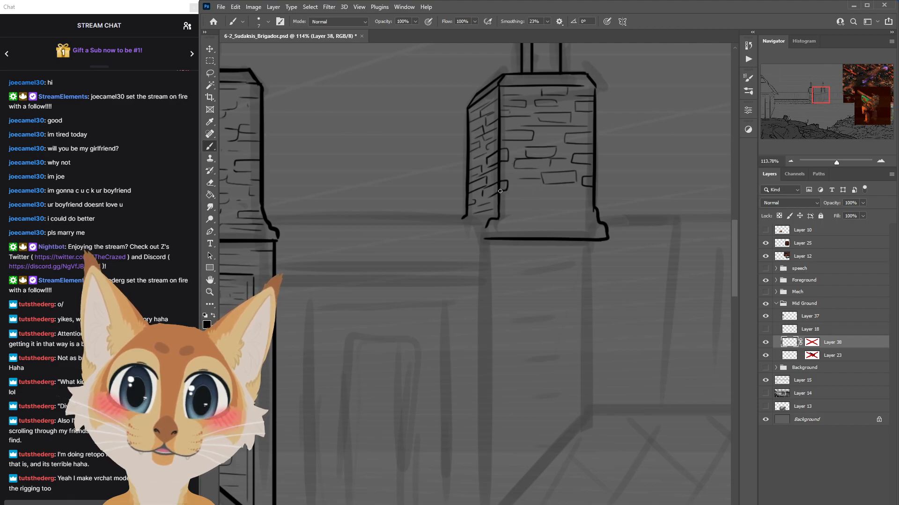
Ink bricks along both side edges in the lower part of the second pillar's front face.
mouse_move(527, 191)
mouse_down()
mouse_move(499, 201)
mouse_move(526, 201)
mouse_up()
key(ctrl+z)
key(ctrl+z)
key(ctrl+z)
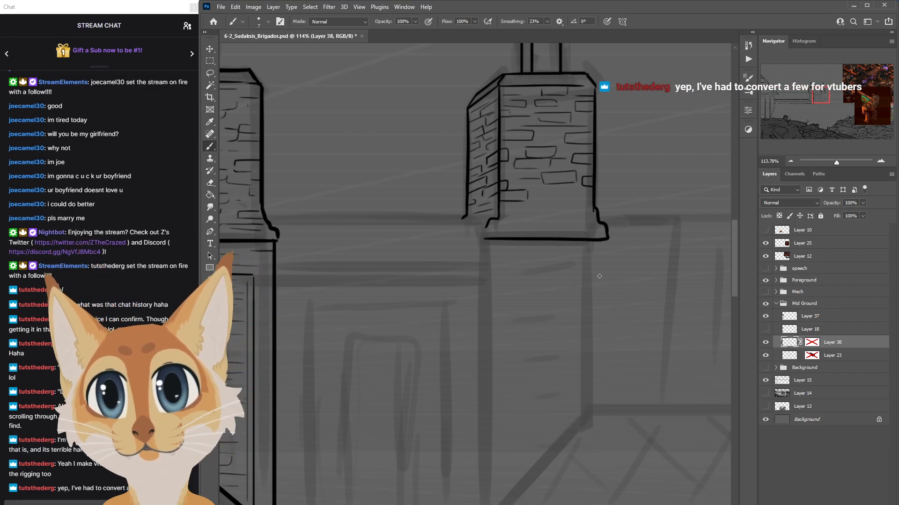
scroll(594, 262, up, 3)
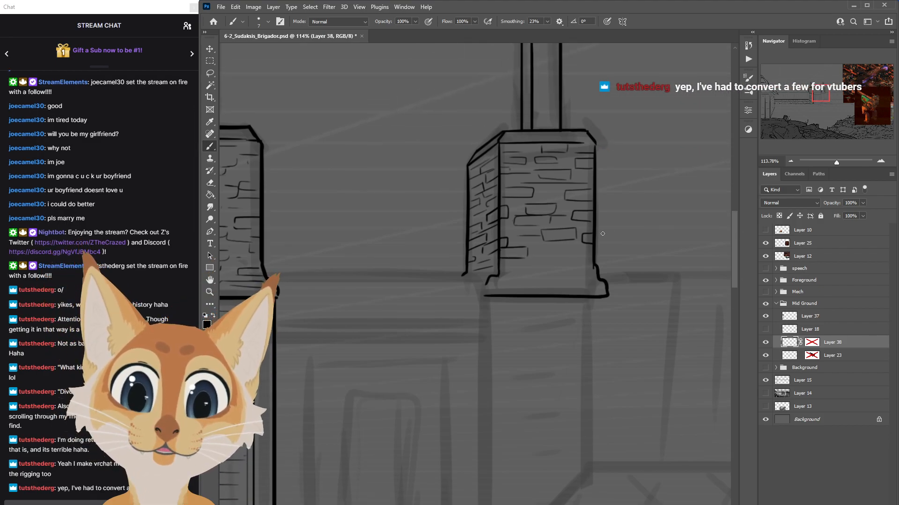
drag(555, 247, 593, 248)
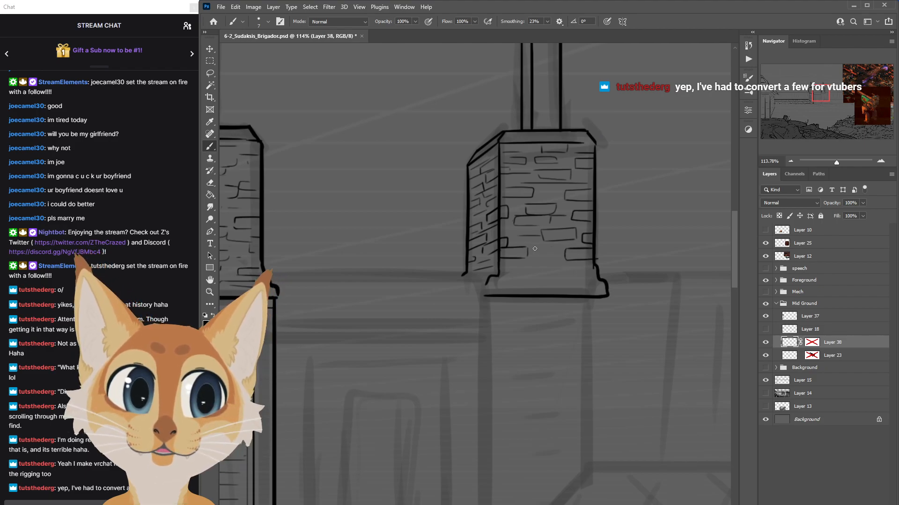
Fill the bottom of the front face and its flared base with bricks, and save the drawing.
scroll(734, 255, down, 3)
drag(511, 207, 554, 206)
key(ctrl+z)
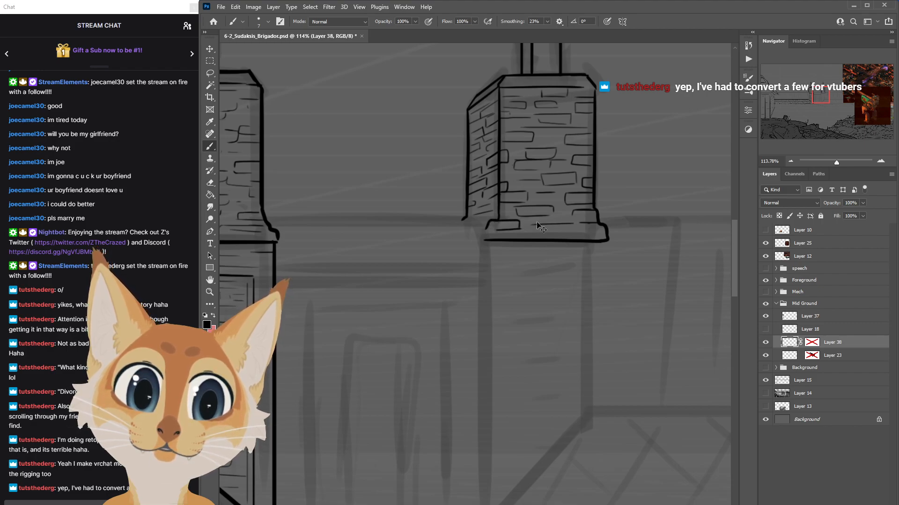
drag(531, 230, 530, 223)
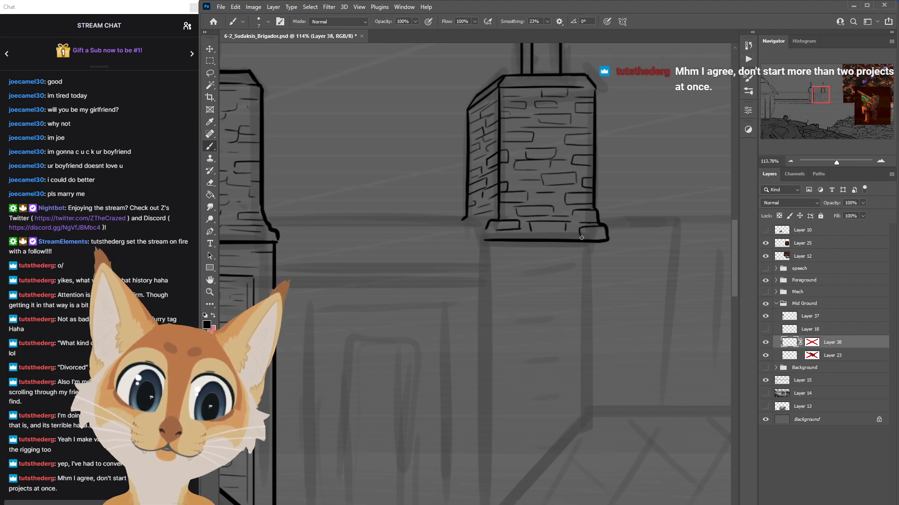
mouse_move(521, 234)
mouse_down()
mouse_move(574, 237)
mouse_move(547, 233)
mouse_up()
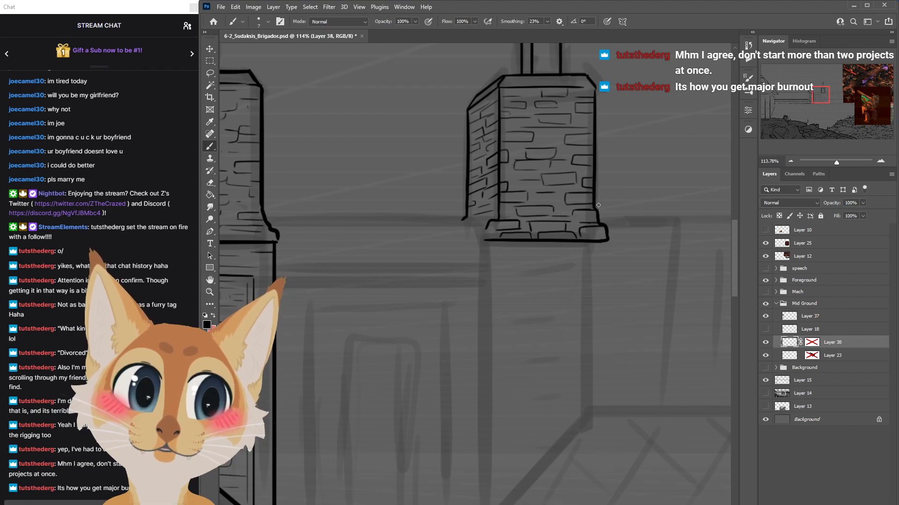
scroll(611, 206, down, 5)
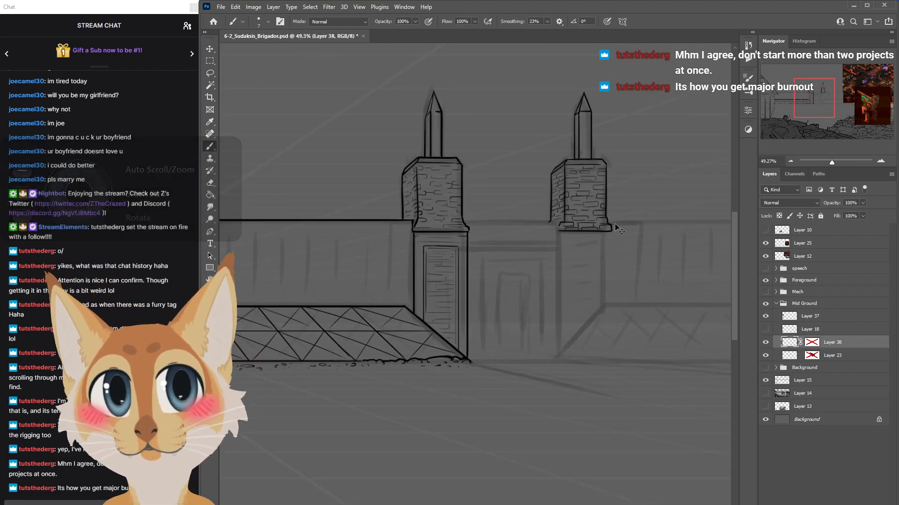
key(ctrl+s)
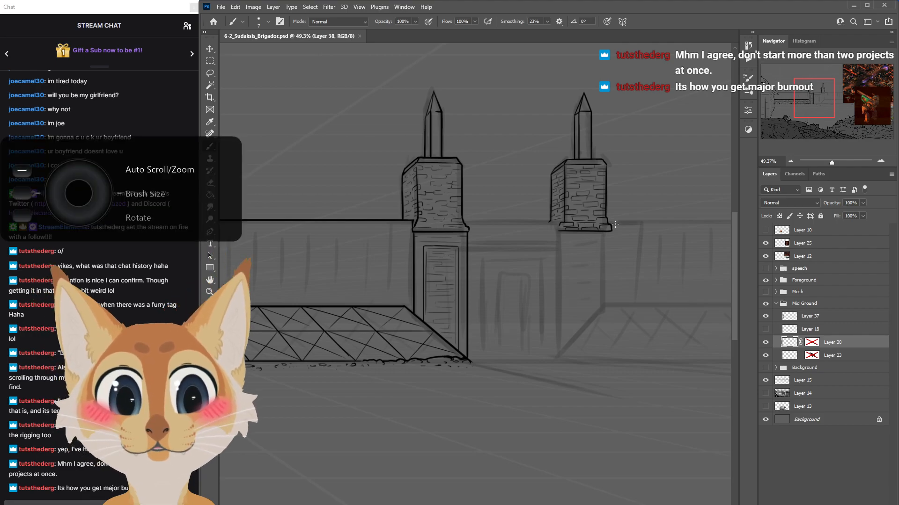
Clear the bricks on the block's base and bottom rows, redraw them with a smaller brush, and save the drawing.
scroll(615, 224, up, 5)
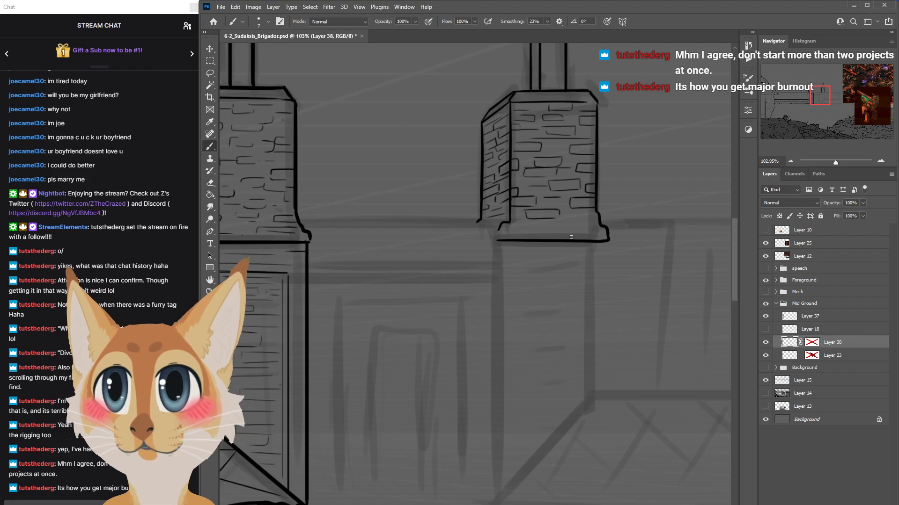
drag(525, 213, 567, 214)
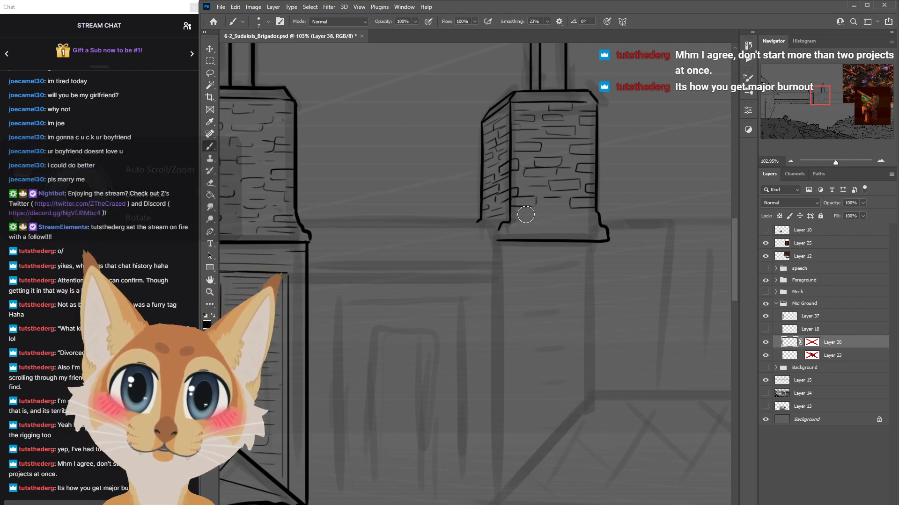
scroll(525, 215, left, 2)
scroll(632, 211, right, 1)
key(bracketleft)
key(bracketleft)
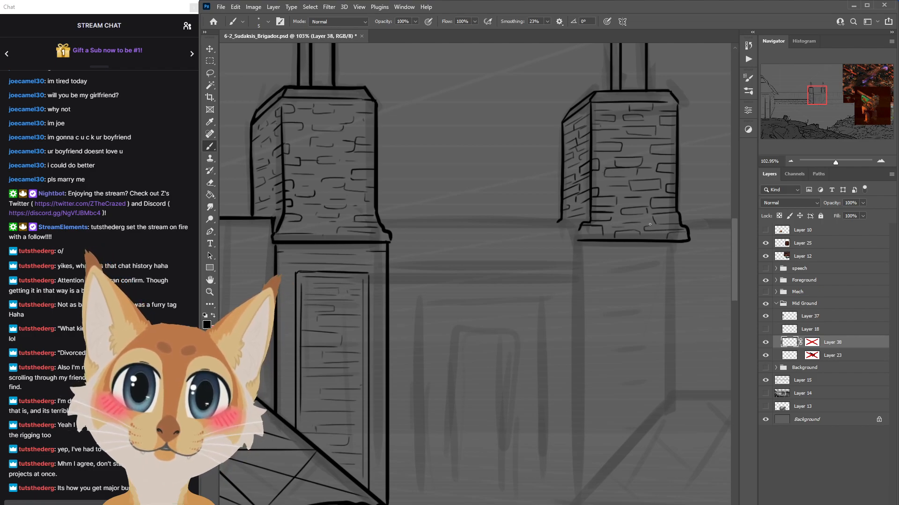
scroll(647, 225, down, 5)
key(ctrl+s)
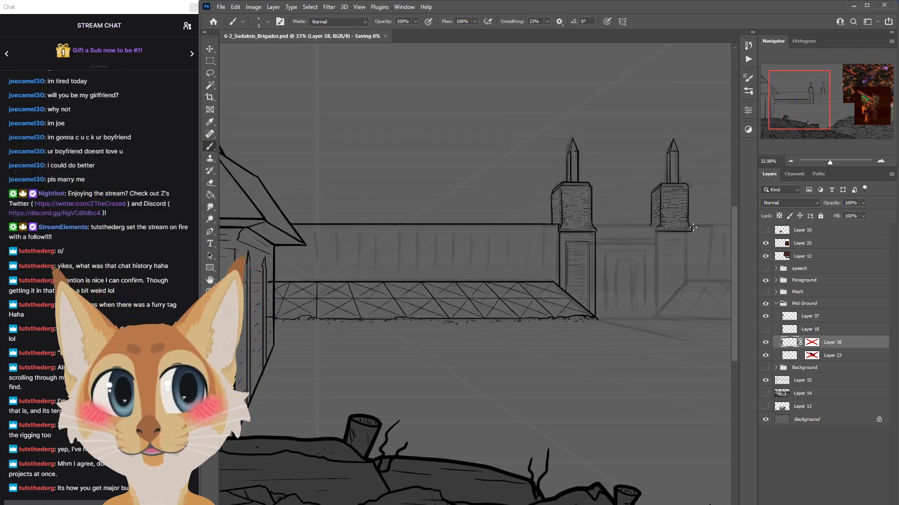
Erase the bricks in the centre of the second pillar's front face, redraw them with a finer brush, and save.
scroll(639, 318, down, 2)
scroll(676, 307, down, 3)
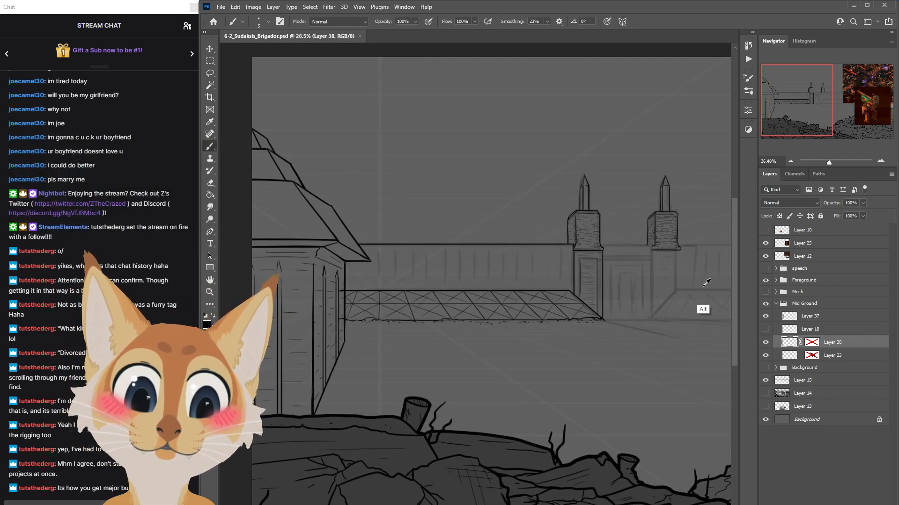
scroll(693, 263, up, 6)
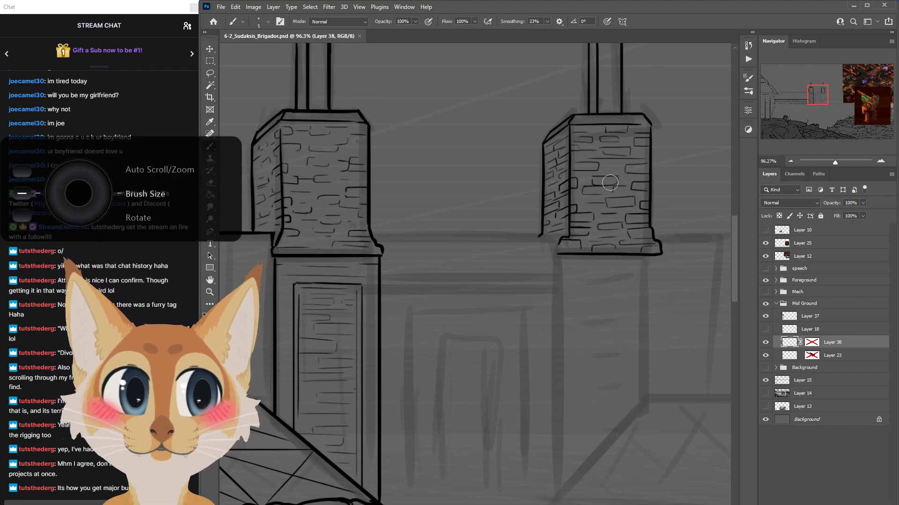
mouse_move(621, 203)
mouse_down()
mouse_move(602, 225)
mouse_move(617, 223)
mouse_move(600, 238)
mouse_move(627, 204)
mouse_up()
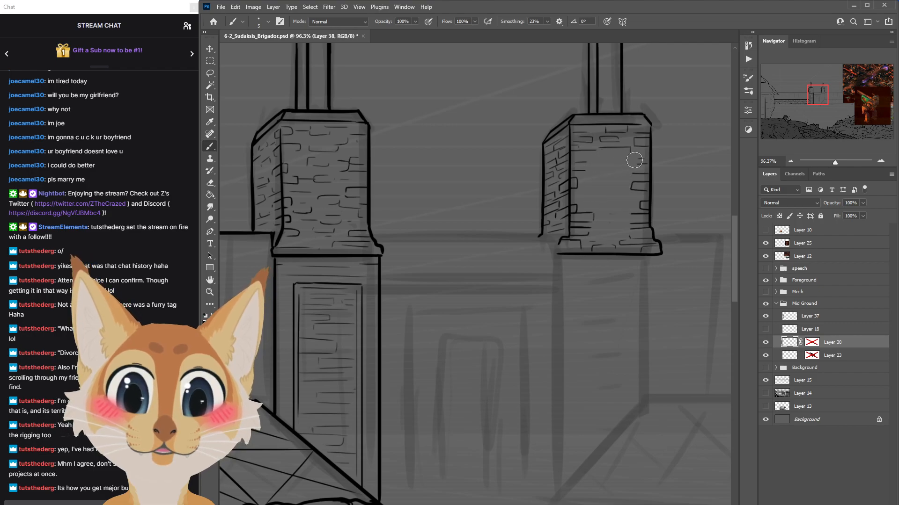
key(bracketleft)
key(bracketleft)
key(bracketleft)
key(bracketleft)
key(bracketleft)
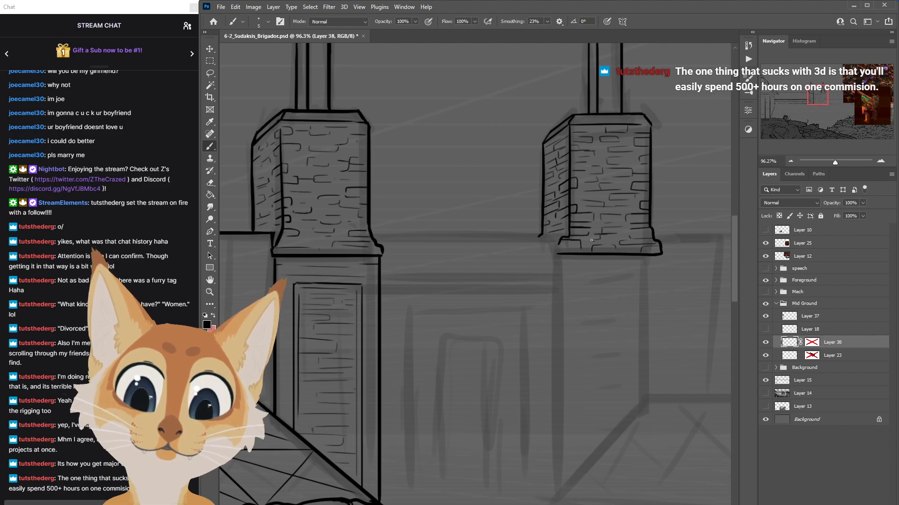
scroll(665, 234, down, 5)
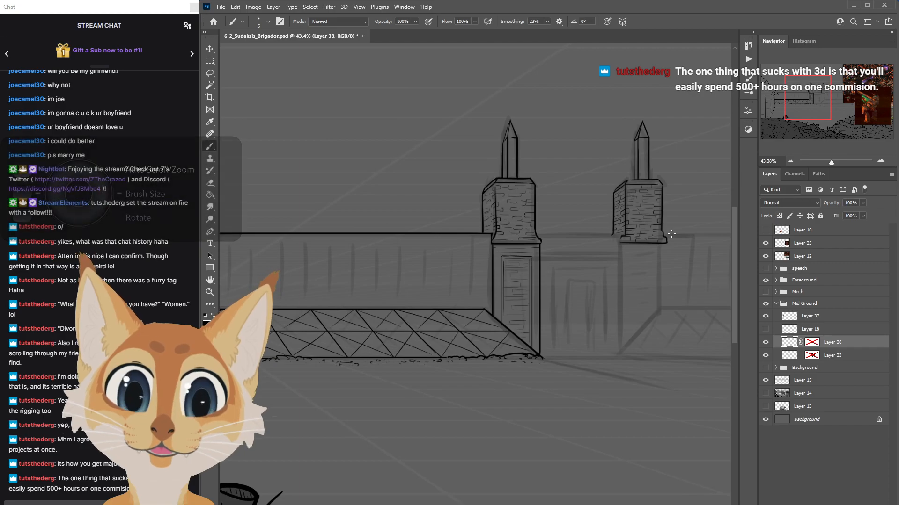
scroll(672, 234, down, 4)
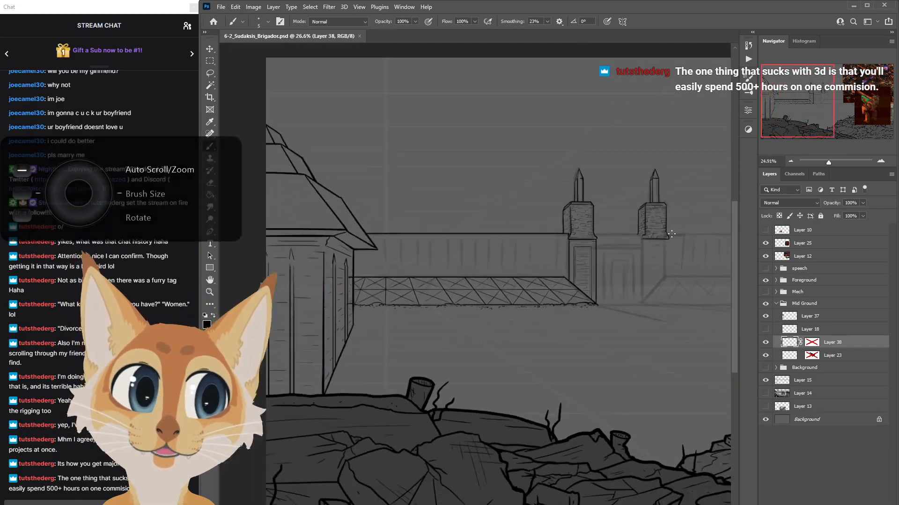
Refine the ink lines at the pointed tip of the second pillar's spire and save the drawing.
scroll(673, 233, up, 1)
scroll(681, 200, up, 6)
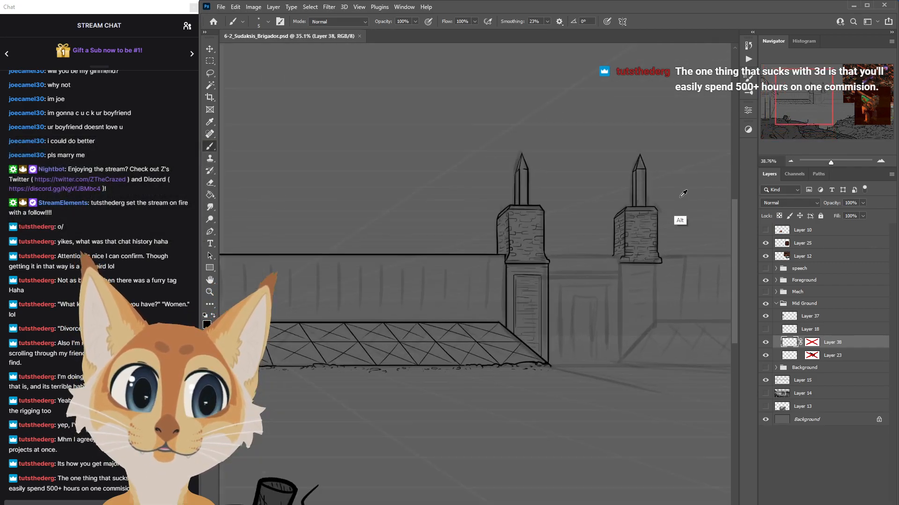
drag(614, 147, 617, 137)
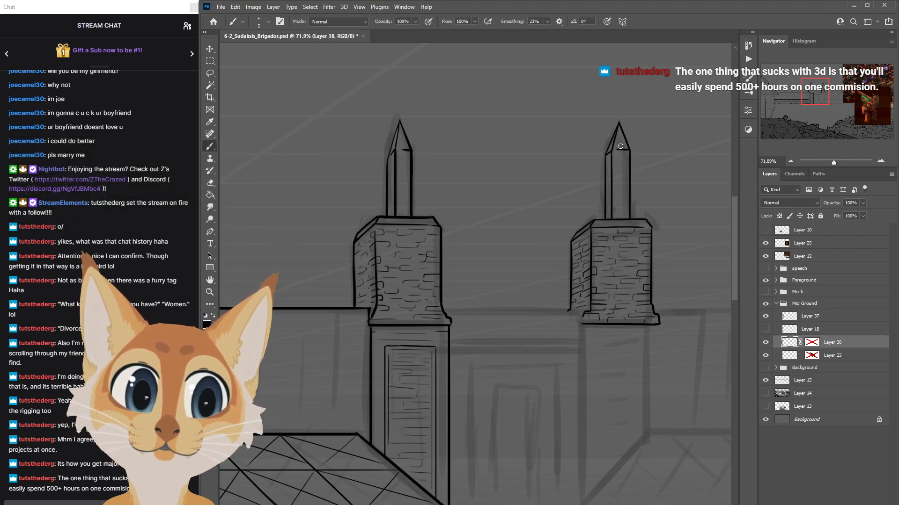
scroll(620, 147, up, 3)
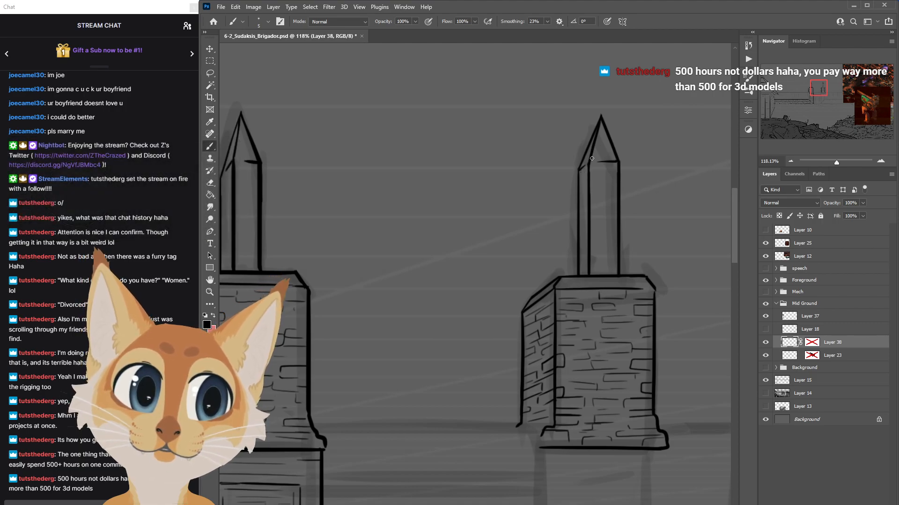
scroll(591, 159, down, 6)
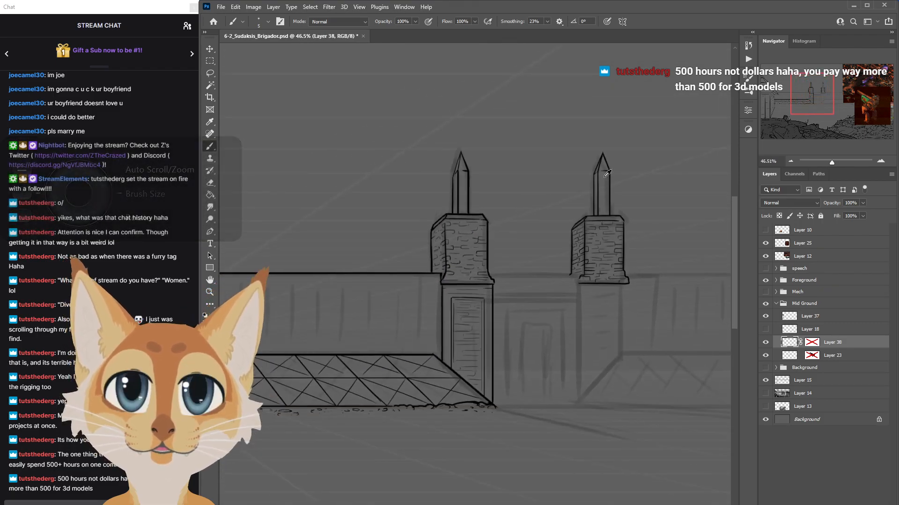
scroll(607, 174, down, 2)
key(ctrl+s)
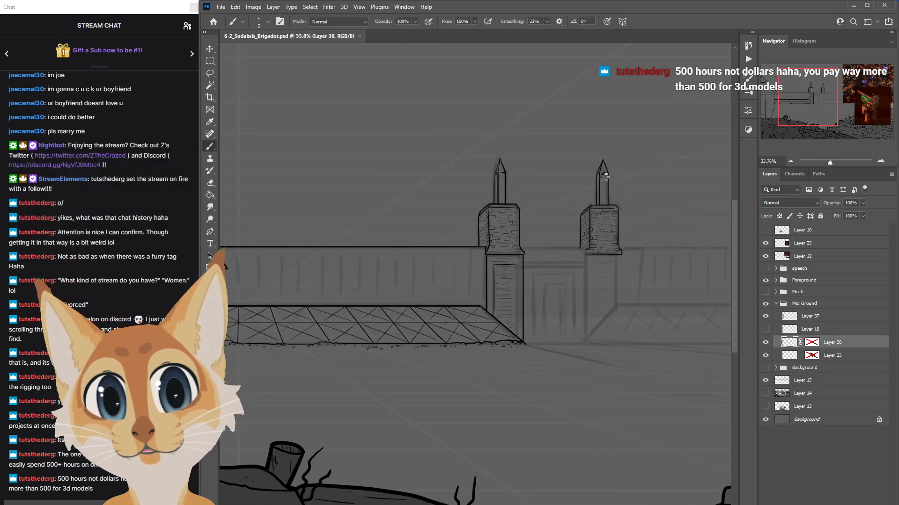
Mirror the canvas horizontally to check both pillars, and save the drawing.
key(ctrl+shift+h)
key(ctrl+s)
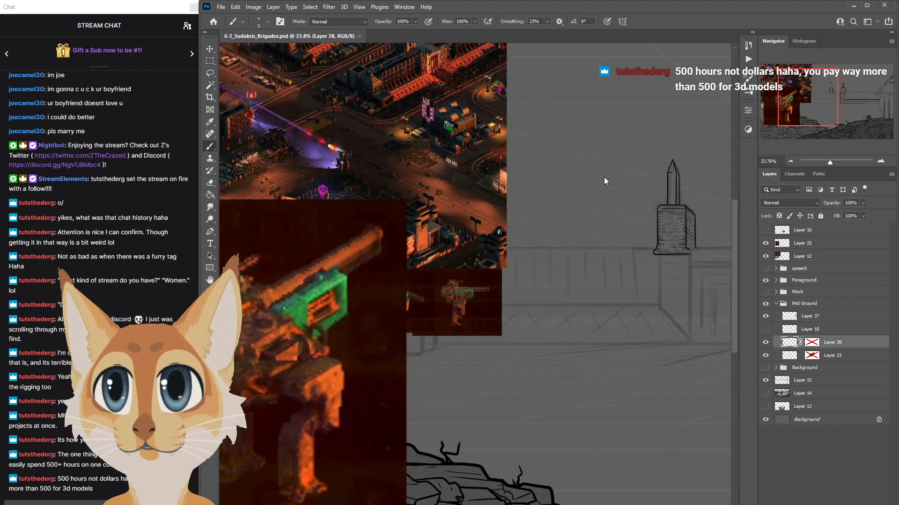
drag(604, 177, 409, 177)
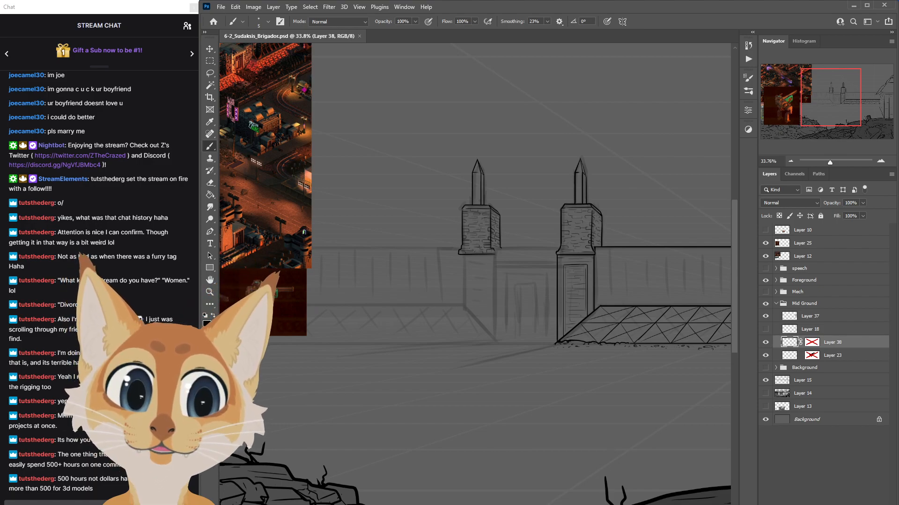
Select the second pillar's spire with a rectangular marquee, shift it slightly toward the first pillar, and deselect it.
scroll(521, 251, up, 2)
scroll(521, 252, down, 3)
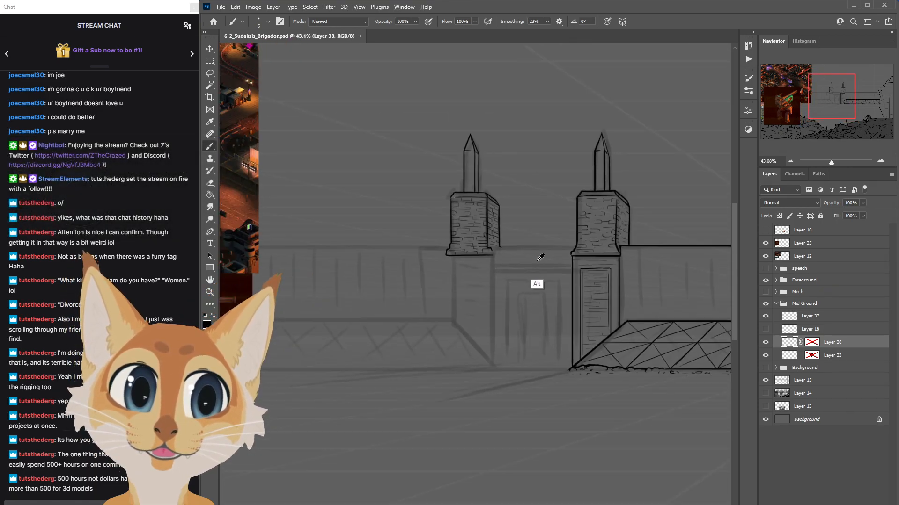
scroll(519, 213, up, 5)
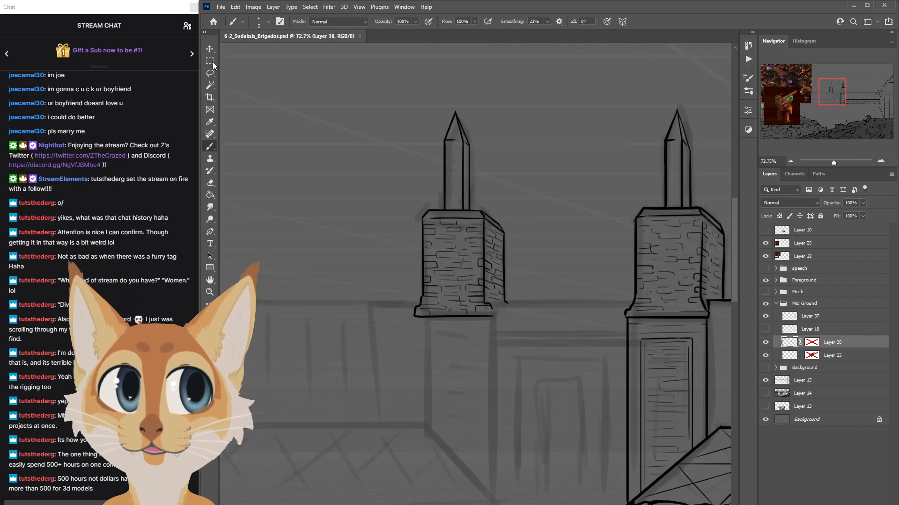
key(m)
mouse_move(369, 67)
mouse_down()
mouse_move(526, 197)
mouse_move(527, 210)
mouse_move(481, 208)
mouse_up()
click(209, 48)
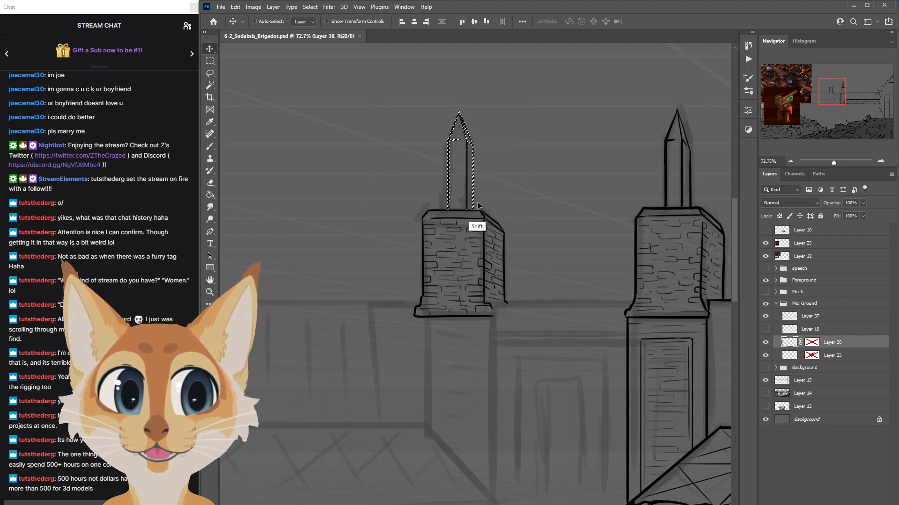
click(310, 6)
click(327, 26)
click(210, 292)
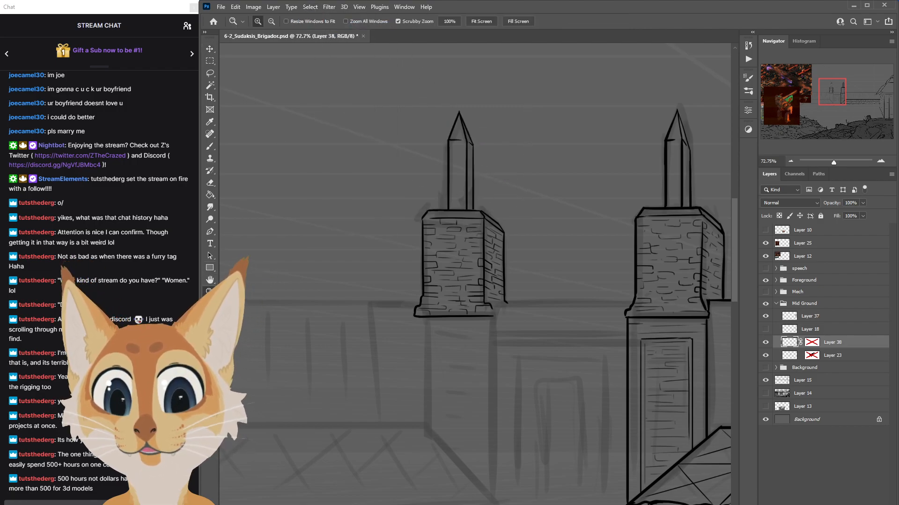
Lasso the pointed tip and outer side edge of the second pillar's spire.
drag(529, 337, 509, 335)
drag(620, 356, 644, 363)
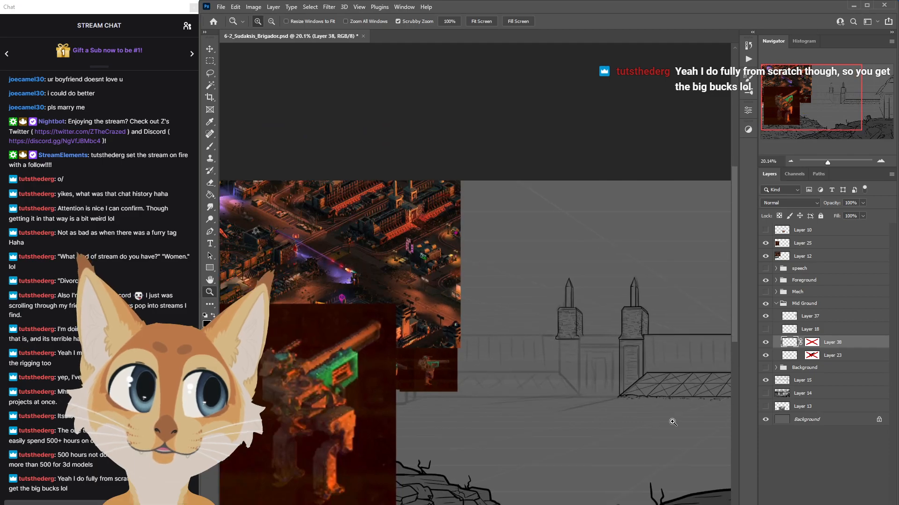
drag(670, 431, 719, 433)
drag(677, 411, 597, 413)
drag(544, 235, 582, 241)
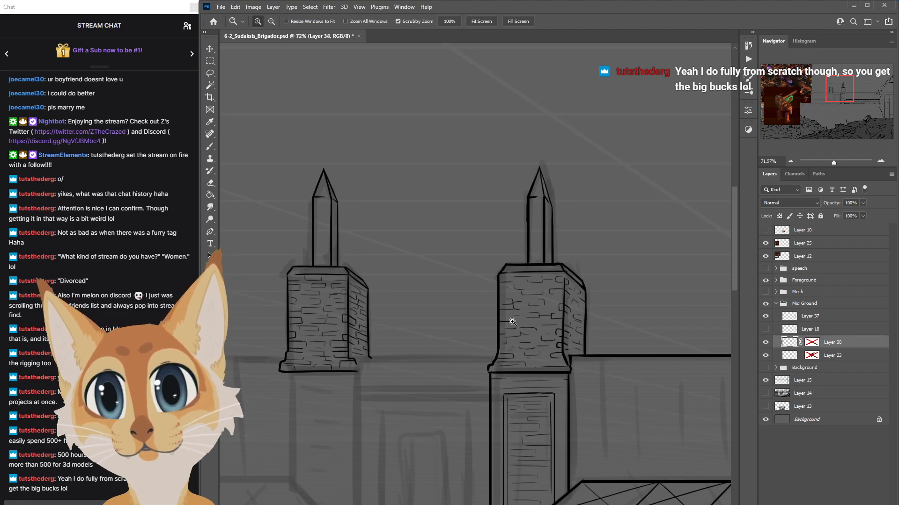
click(210, 73)
mouse_move(563, 140)
mouse_down()
mouse_move(539, 157)
mouse_move(510, 206)
mouse_up()
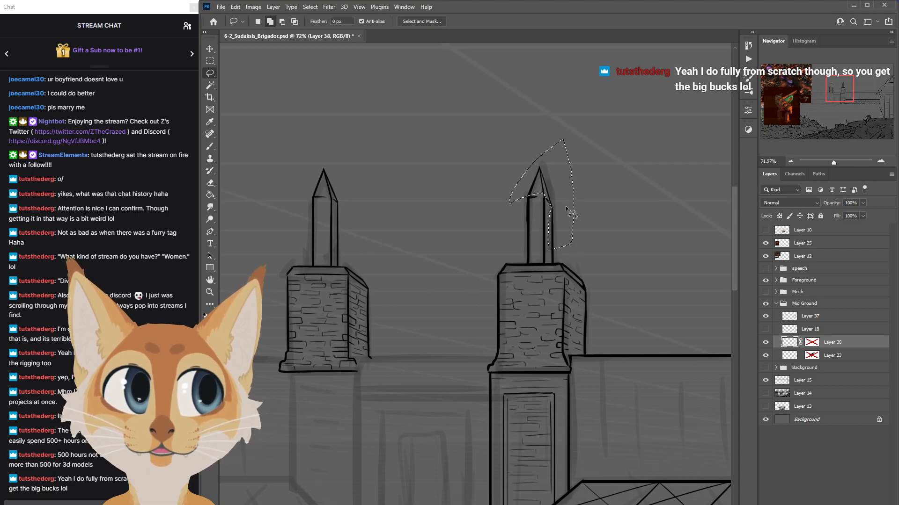
right_click(567, 209)
click(615, 298)
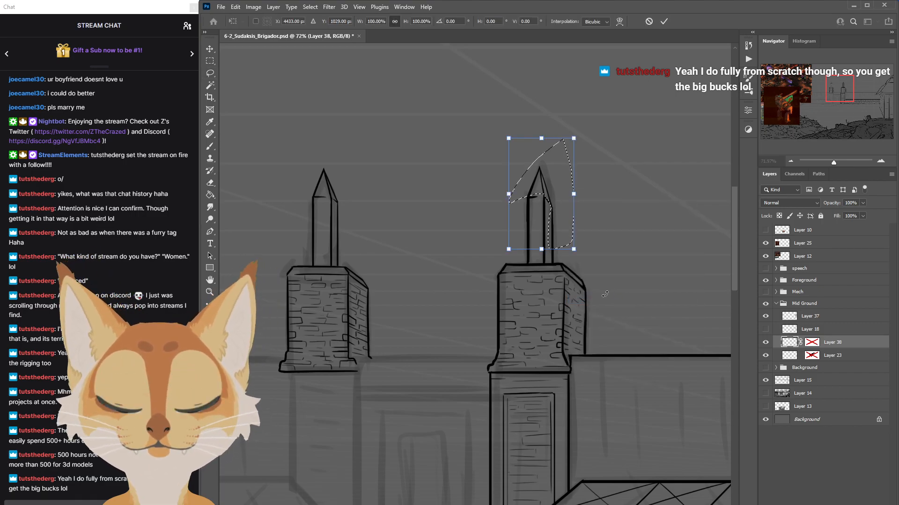
mouse_move(574, 197)
mouse_down()
mouse_move(574, 168)
mouse_move(573, 181)
mouse_up()
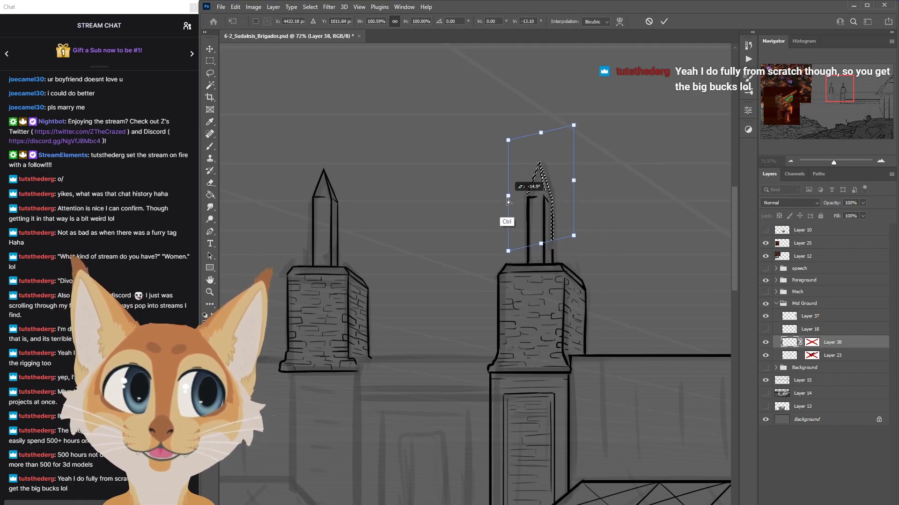
drag(507, 200, 518, 201)
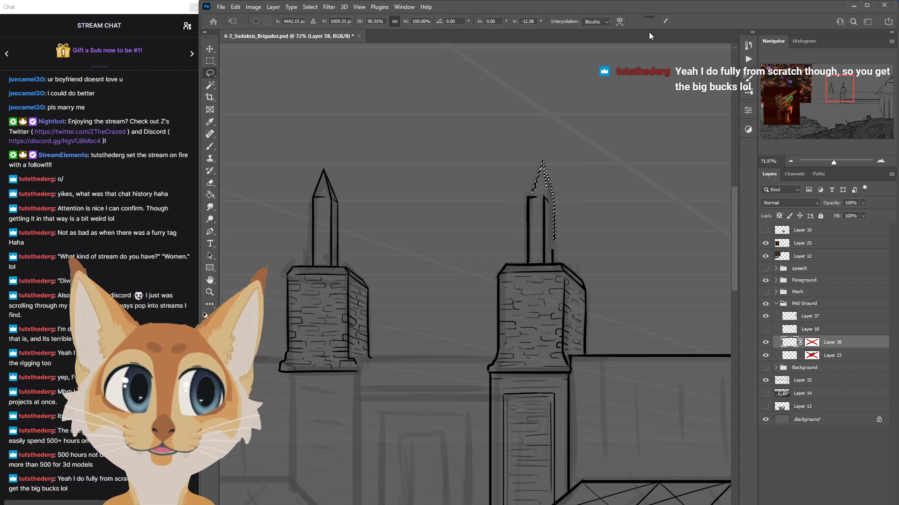
Skew the lassoed spire tip and side edge slightly upward on the outer side with Free Transform, and apply it.
right_click(551, 204)
click(590, 295)
drag(575, 206, 574, 194)
drag(507, 199, 506, 204)
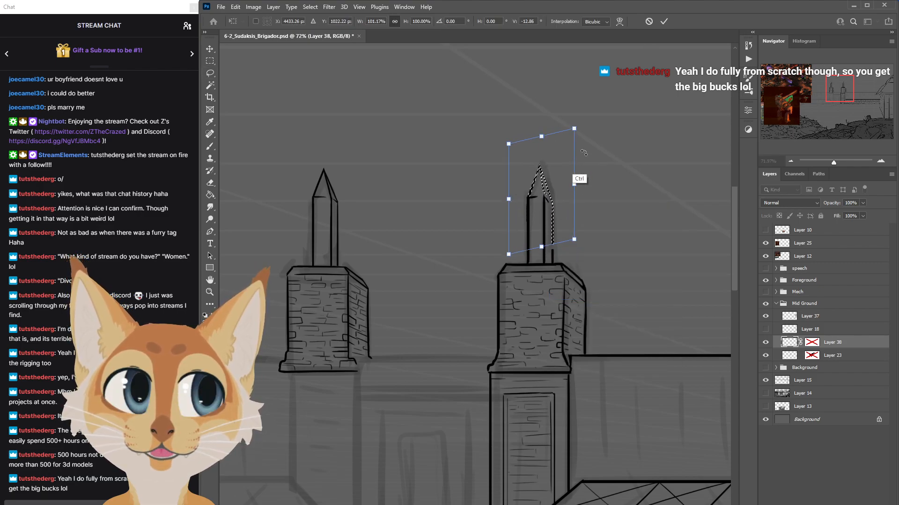
click(662, 22)
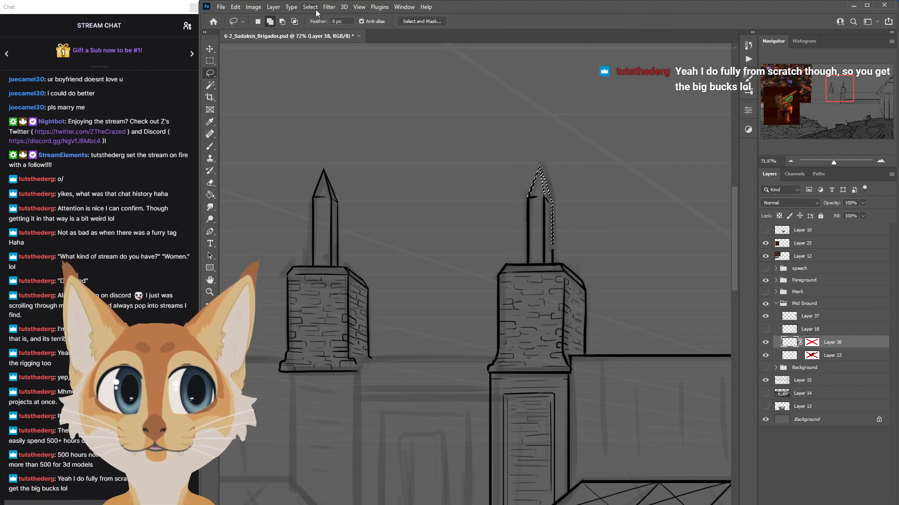
Deselect the spire tip, ink over the gap in the spire's outer side edge with the brush, and save the drawing.
click(210, 147)
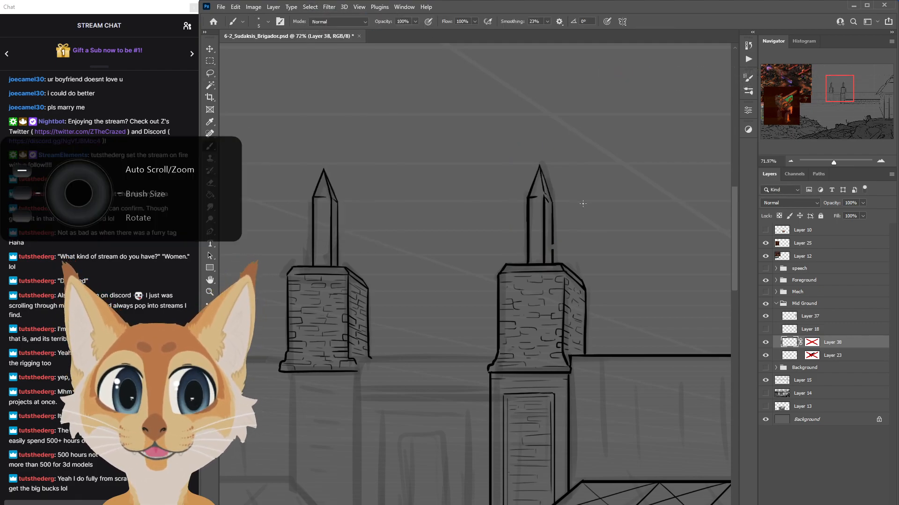
scroll(577, 210, up, 5)
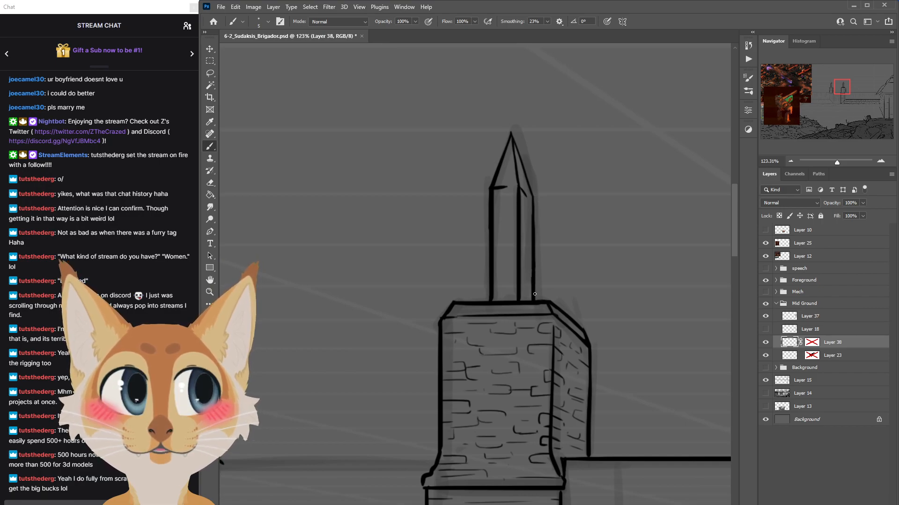
scroll(534, 291, down, 6)
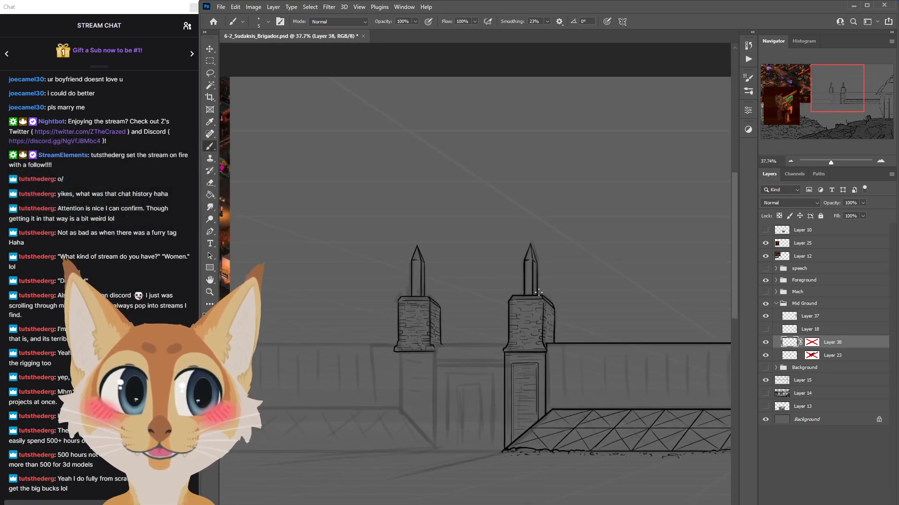
scroll(539, 292, up, 2)
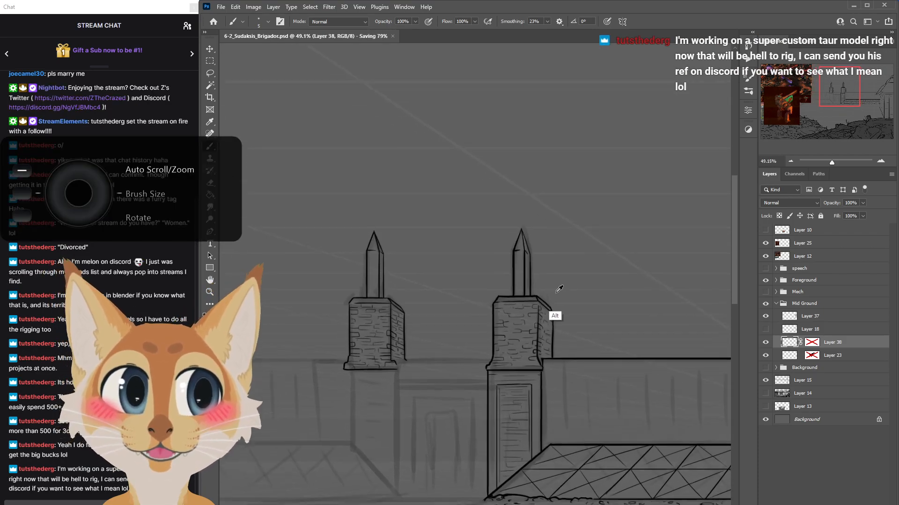
scroll(539, 290, down, 3)
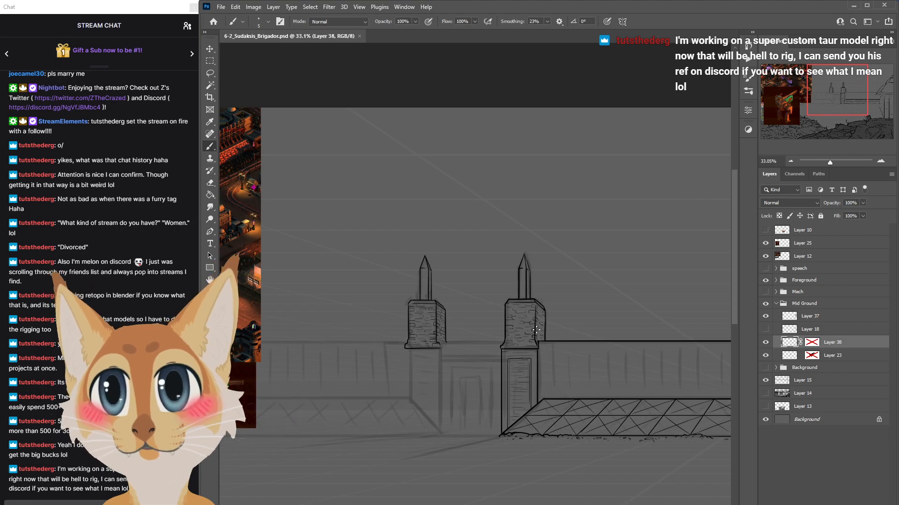
Refine the ink lines along the shaft and tip of the second pillar's spire, and save the drawing.
scroll(535, 330, up, 6)
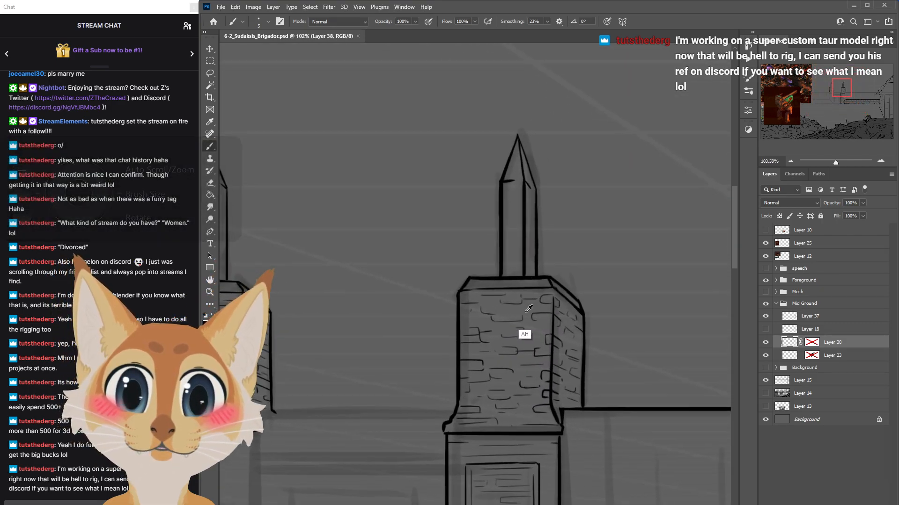
scroll(527, 305, up, 1)
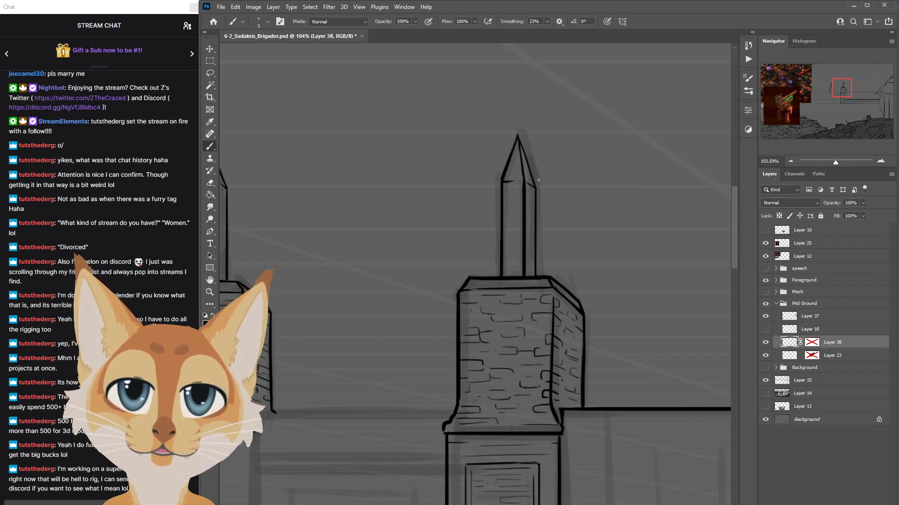
scroll(601, 305, down, 10)
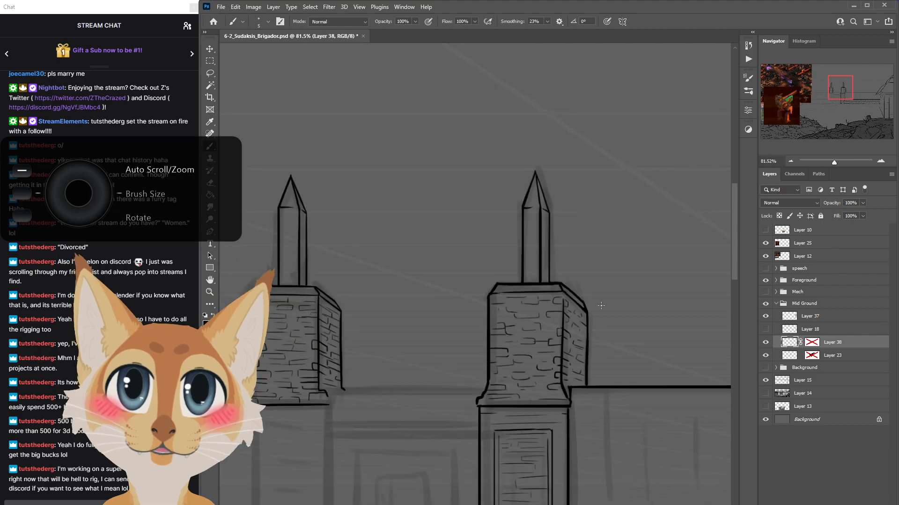
key(ctrl+s)
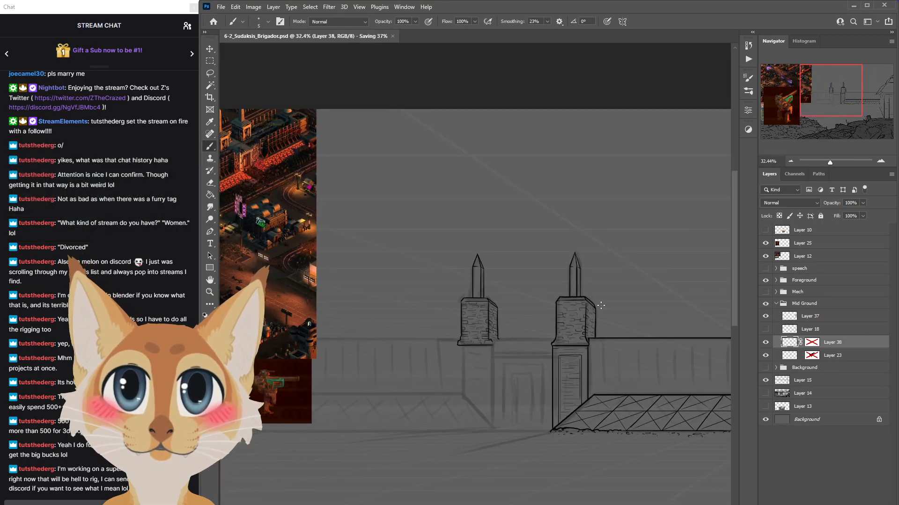
Select the tip of the second pillar's spire with a rectangular marquee.
scroll(534, 388, up, 2)
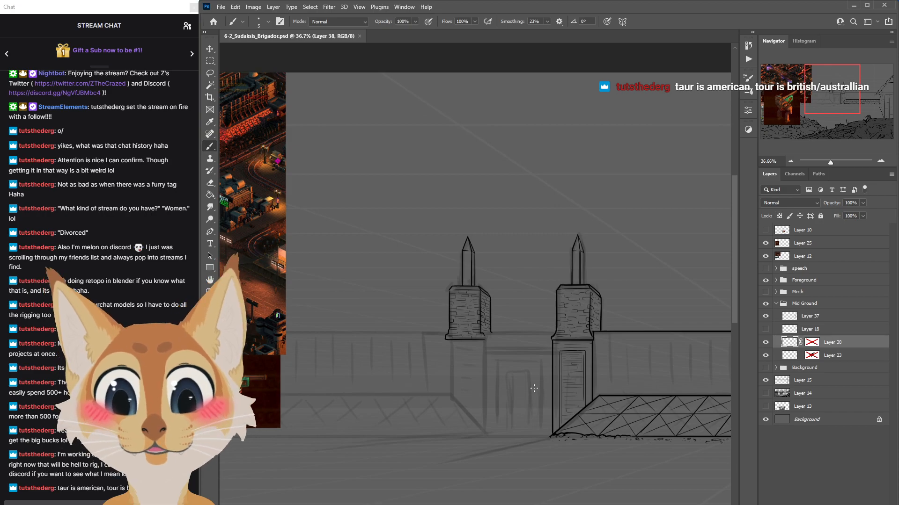
drag(733, 234, 733, 256)
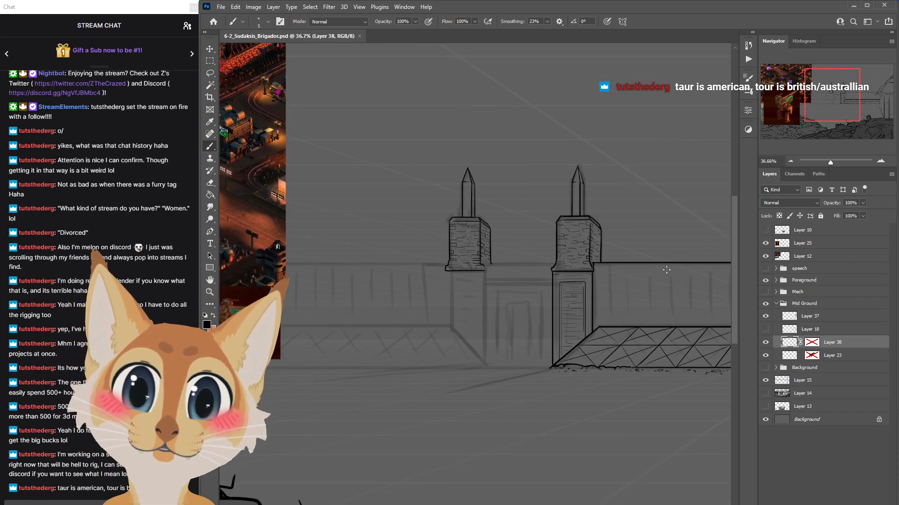
scroll(638, 240, up, 5)
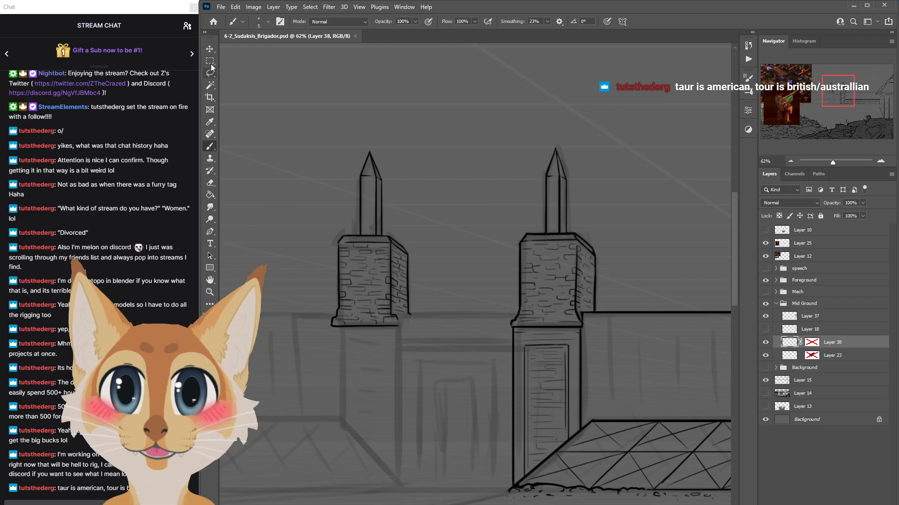
key(m)
drag(537, 103, 589, 184)
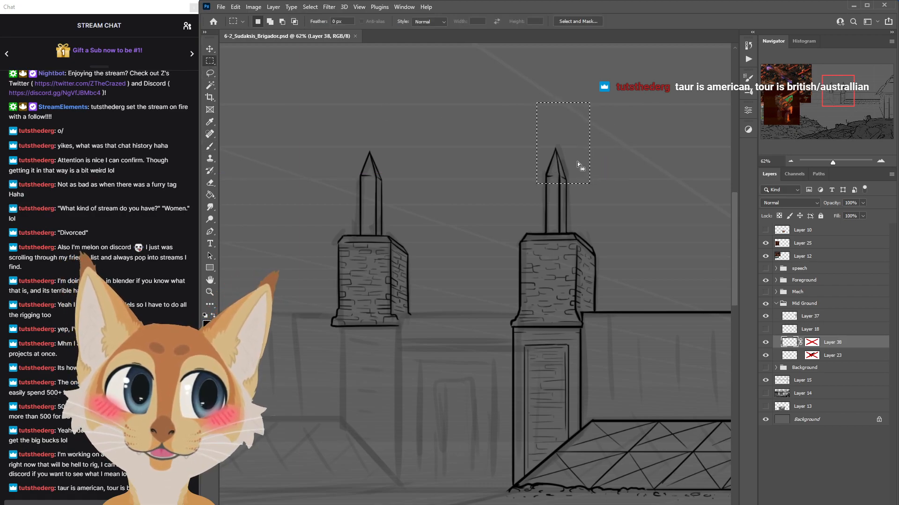
right_click(575, 162)
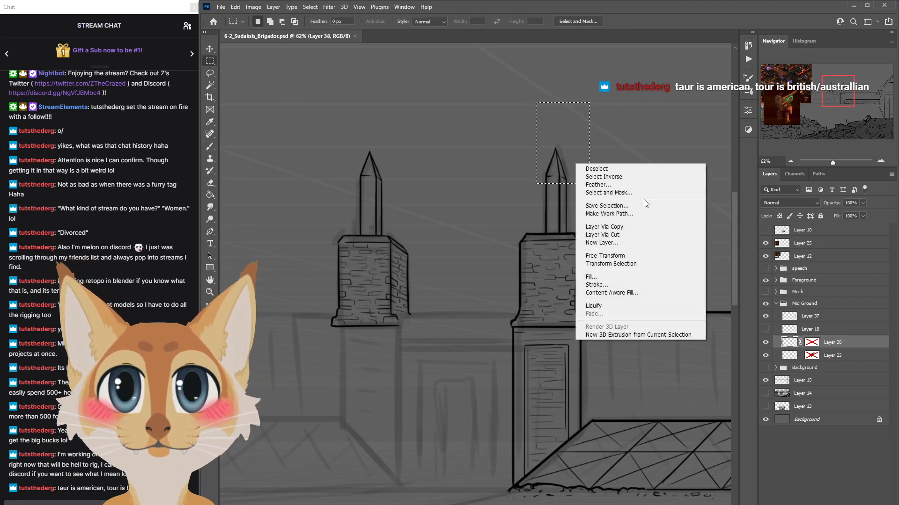
click(608, 255)
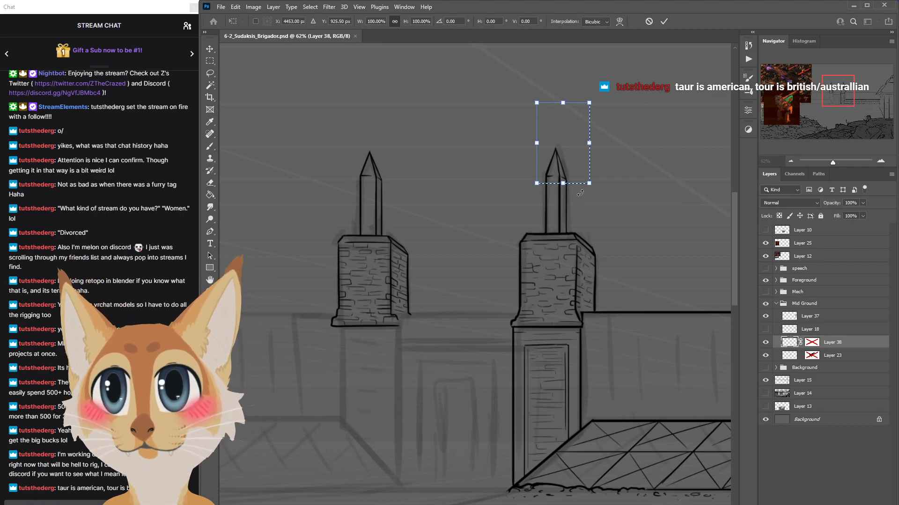
drag(563, 183, 564, 180)
click(648, 26)
Compress the selected spire tip slightly in height with Free Transform to lower its point, apply it, and deselect.
right_click(566, 149)
click(590, 242)
drag(562, 103, 562, 108)
right_click(572, 140)
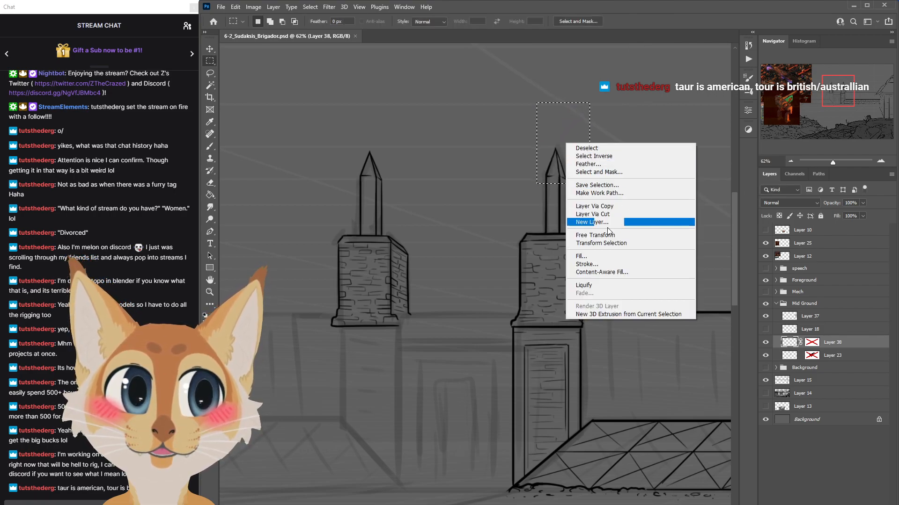
click(588, 224)
drag(561, 108, 562, 109)
click(664, 22)
click(309, 6)
click(322, 31)
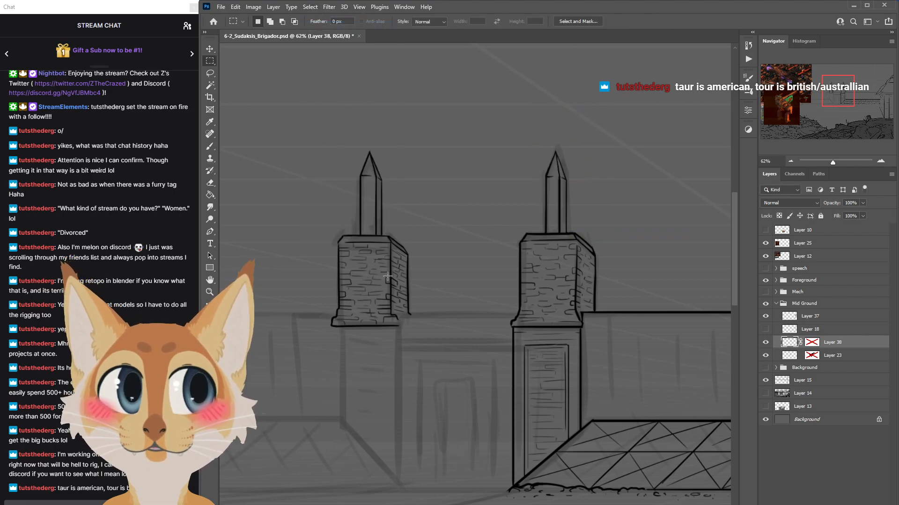
Doodle a rough head-like block with a projecting upper part, small inner shapes and arrows in the empty sky above the pillars.
scroll(544, 356, down, 3)
scroll(544, 355, down, 1)
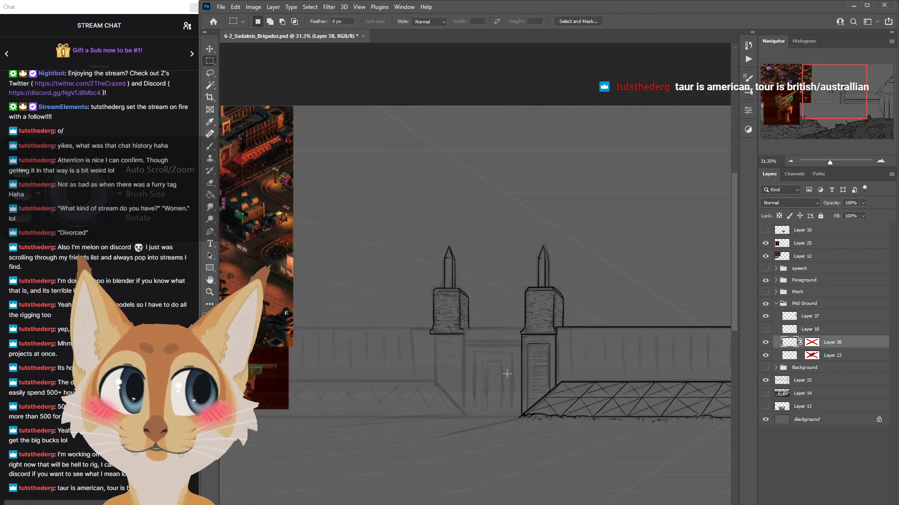
click(211, 147)
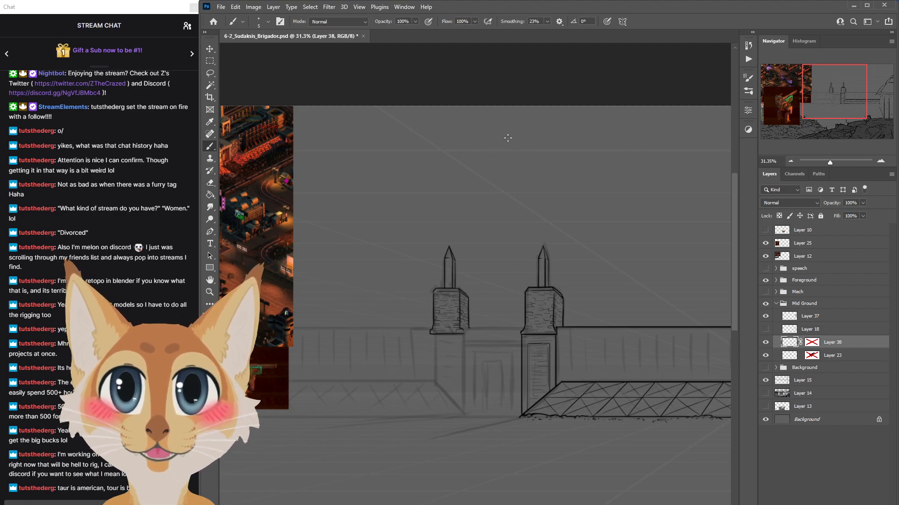
mouse_move(380, 220)
mouse_down()
mouse_move(400, 162)
mouse_move(381, 168)
mouse_move(442, 151)
mouse_move(486, 175)
mouse_move(433, 203)
mouse_move(430, 235)
mouse_move(374, 226)
mouse_up()
key(ctrl+z)
mouse_move(380, 183)
mouse_down()
mouse_move(441, 188)
mouse_move(472, 184)
mouse_move(477, 173)
mouse_move(440, 174)
mouse_up()
key(ctrl+z)
mouse_move(398, 193)
mouse_down()
mouse_move(397, 213)
mouse_move(399, 194)
mouse_up()
mouse_move(396, 221)
mouse_down()
mouse_move(427, 225)
mouse_move(417, 208)
mouse_up()
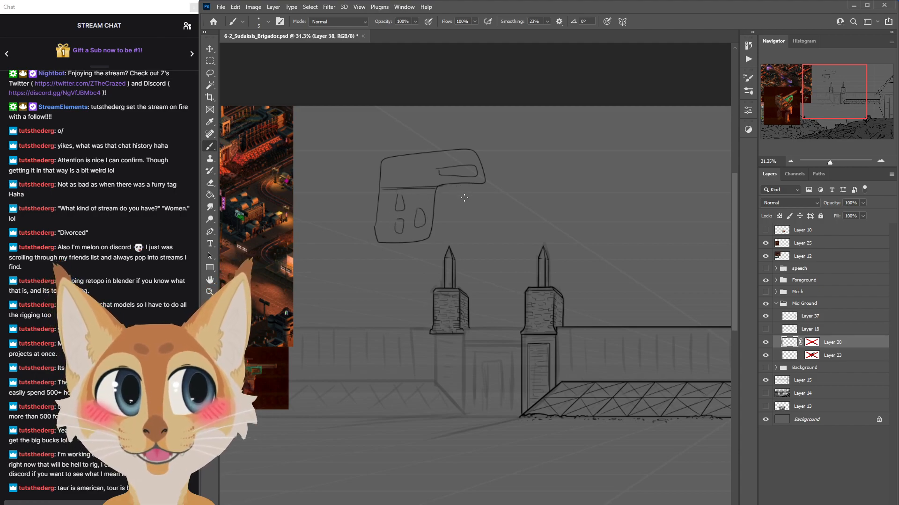
mouse_move(453, 189)
mouse_down()
mouse_move(458, 200)
mouse_move(465, 189)
mouse_move(445, 211)
mouse_up()
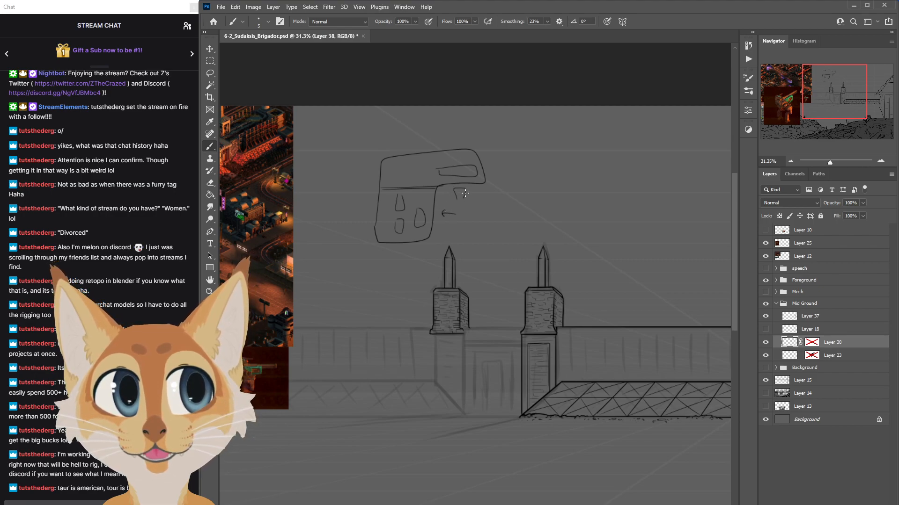
Undo the arrow marks, enlarge the brush, and remove the remaining doodle from the sky.
key(ctrl+z)
key(ctrl+z)
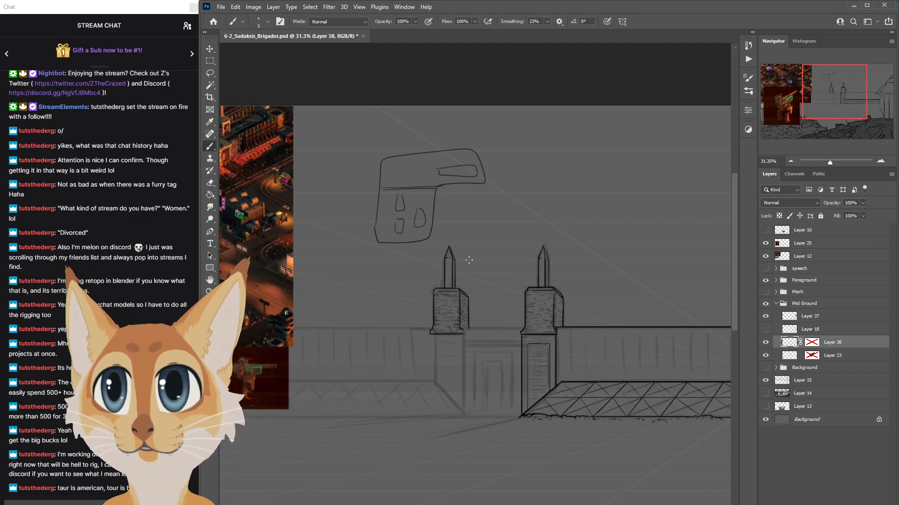
key(])
key(])
key(])
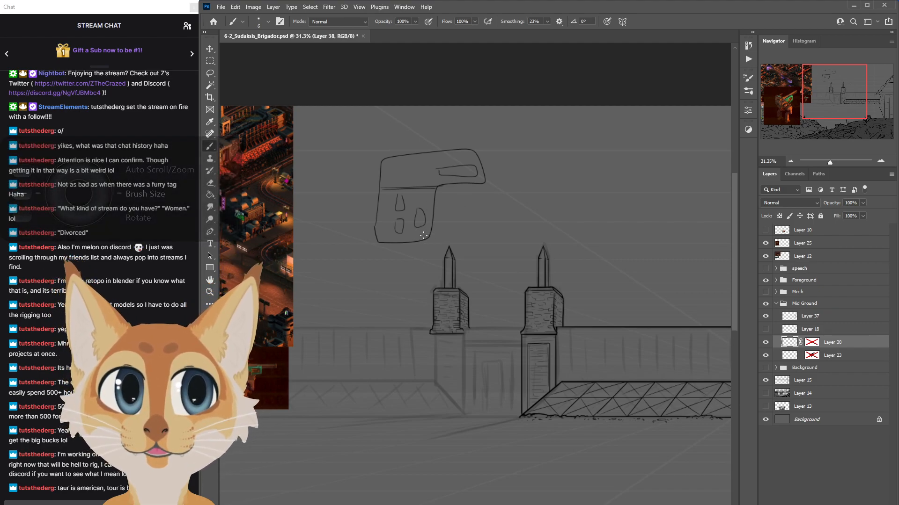
mouse_move(424, 232)
mouse_down()
mouse_move(488, 165)
mouse_move(405, 164)
mouse_move(377, 246)
mouse_move(441, 154)
mouse_move(390, 251)
mouse_move(410, 233)
mouse_move(393, 241)
mouse_up()
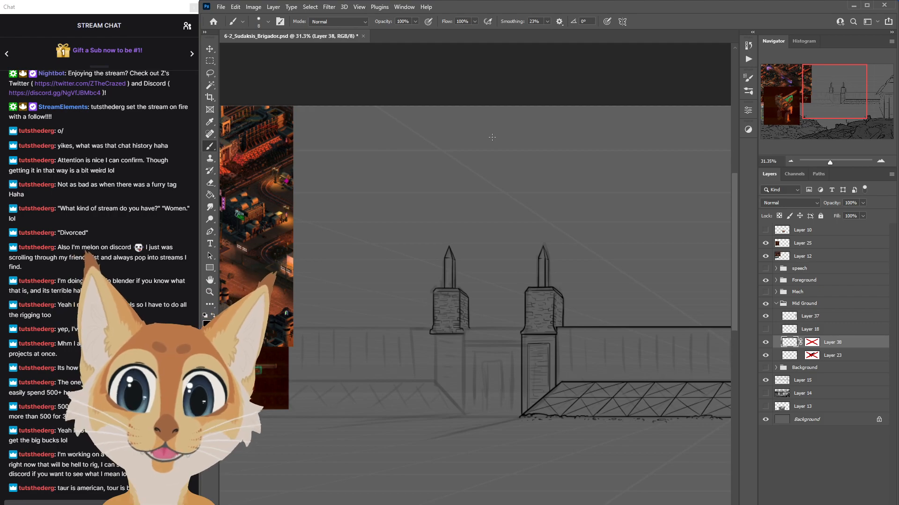
Save the drawing and bring the unfinished lower part of the first pillar into close view.
key(ctrl+s)
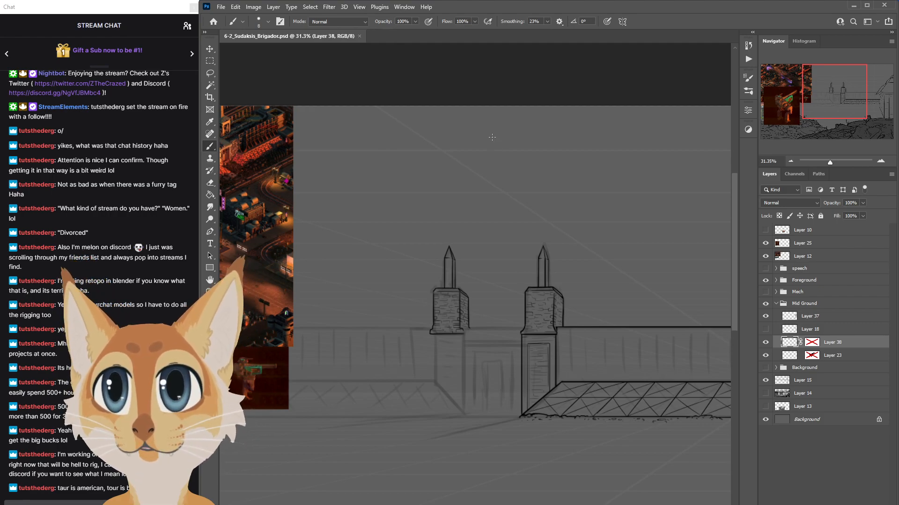
scroll(729, 234, down, 5)
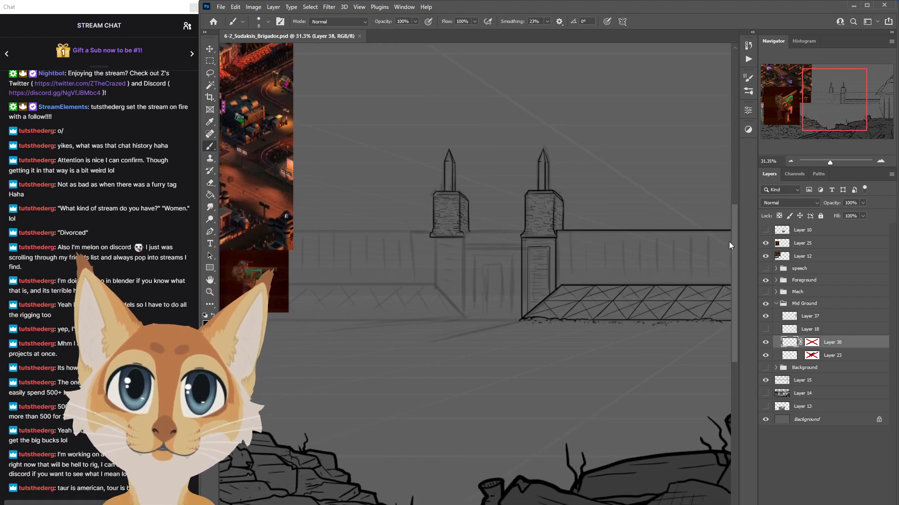
scroll(452, 283, up, 5)
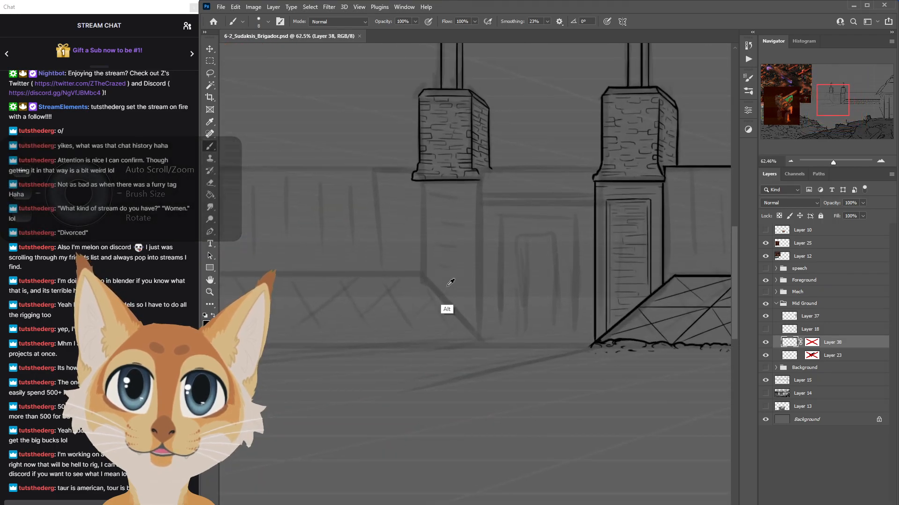
Ink the right end of the unfinished pillar's base cap and a straight wall-top line between both pillars, then save.
scroll(501, 227, up, 1)
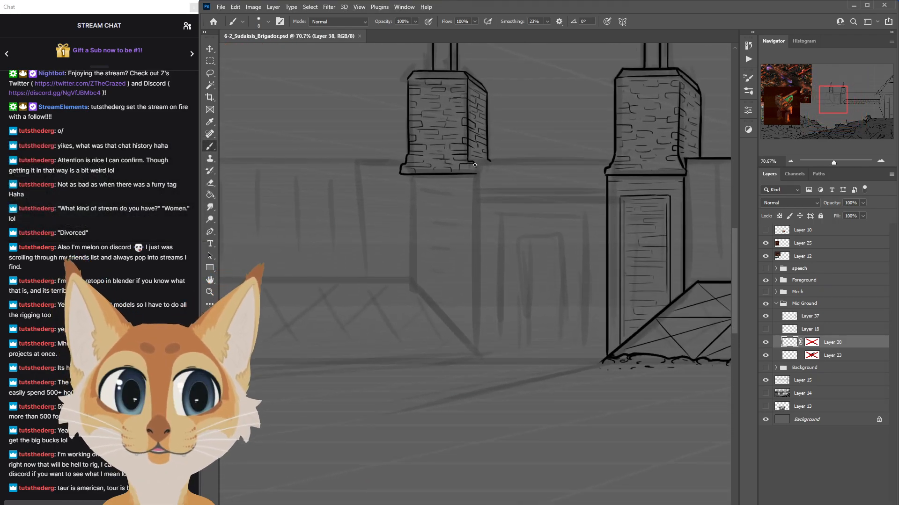
drag(477, 173, 477, 174)
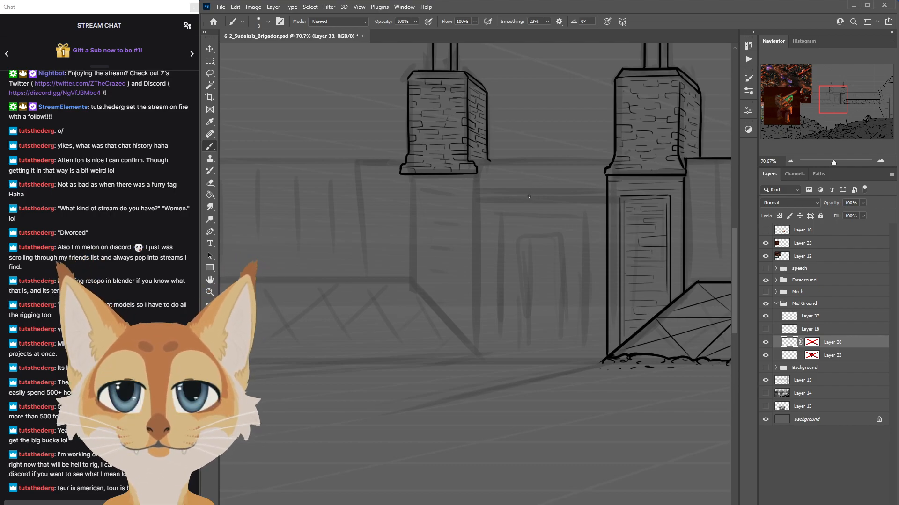
drag(612, 160, 488, 160)
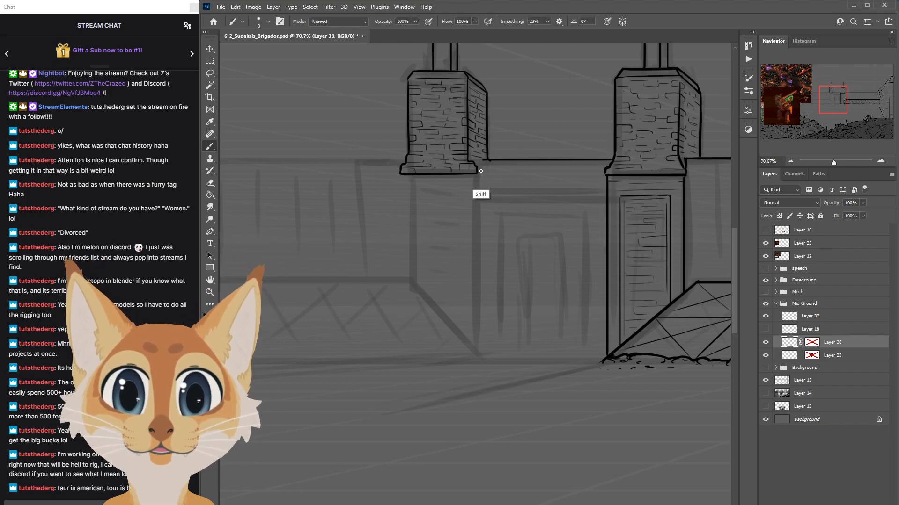
key(ctrl+z)
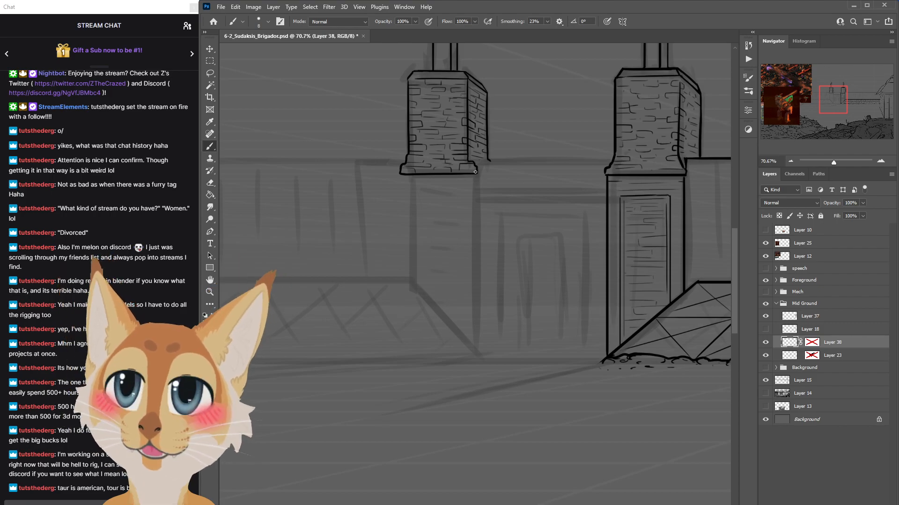
shift+click(486, 162)
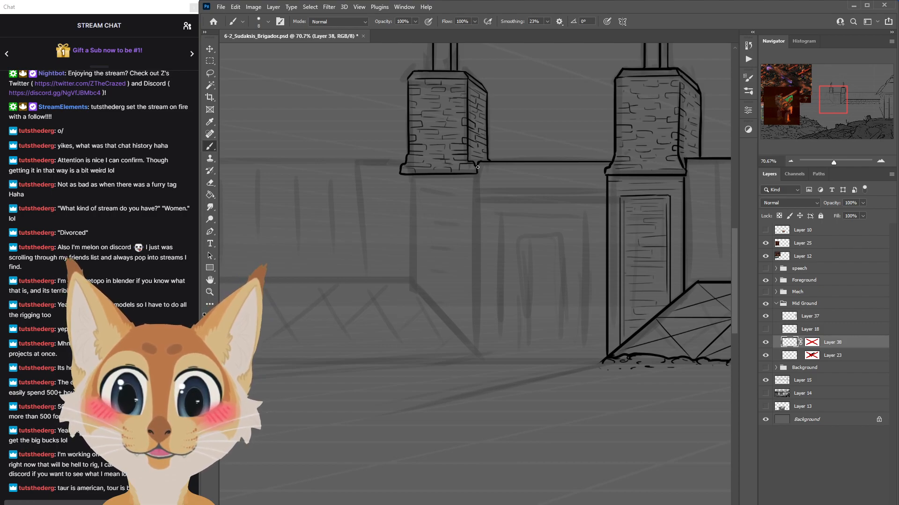
key(ctrl+s)
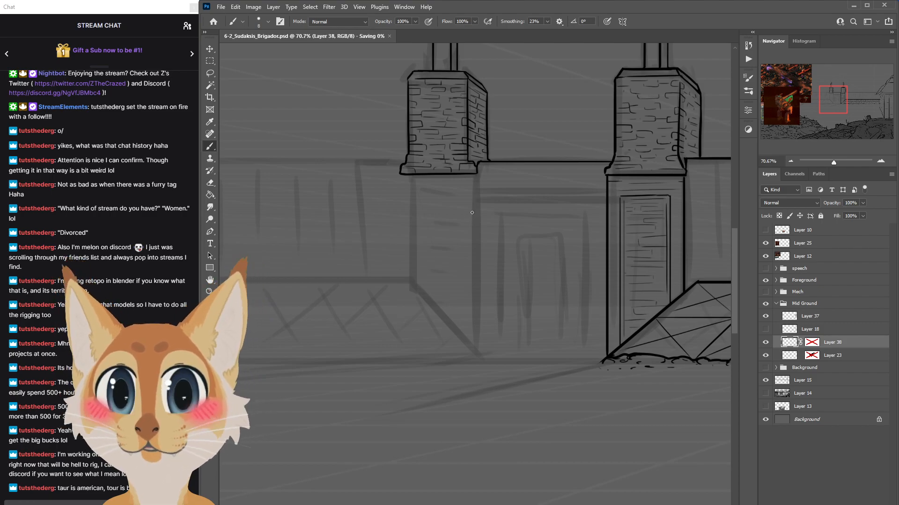
Ink two straight vertical edges running down from the unfinished pillar's base cap to outline its lower shaft, and save.
scroll(734, 246, down, 2)
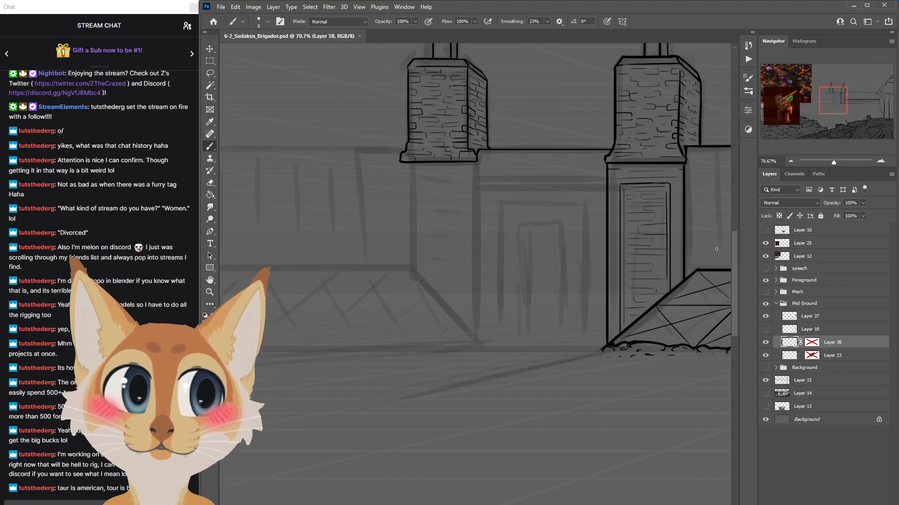
scroll(716, 249, down, 6)
scroll(716, 249, down, 7)
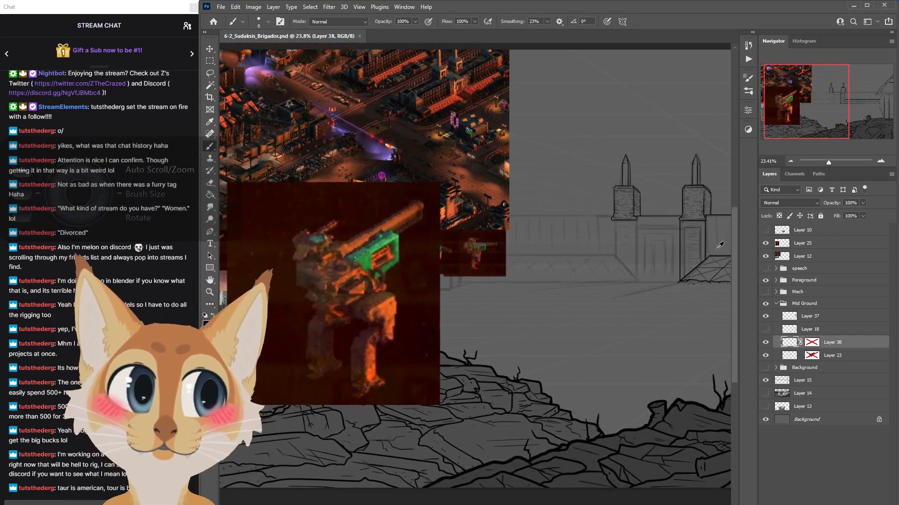
scroll(716, 249, up, 6)
drag(716, 249, 562, 250)
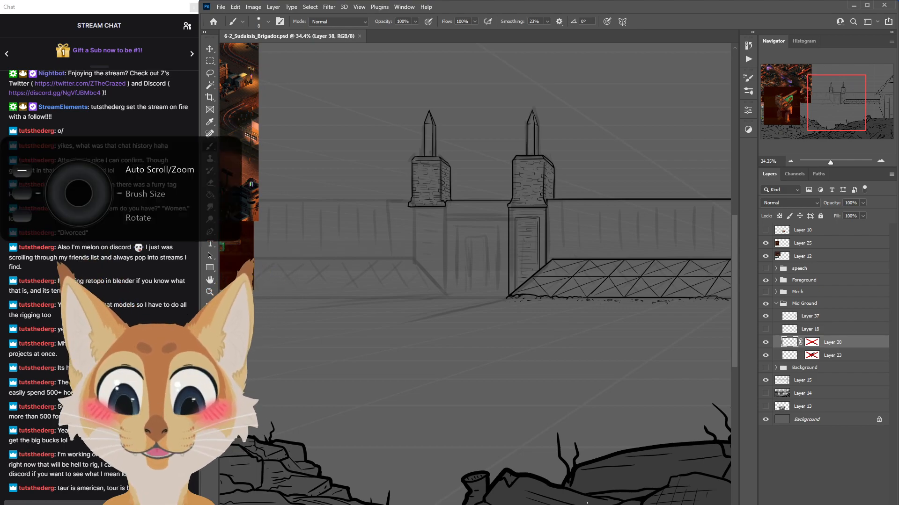
scroll(533, 247, up, 4)
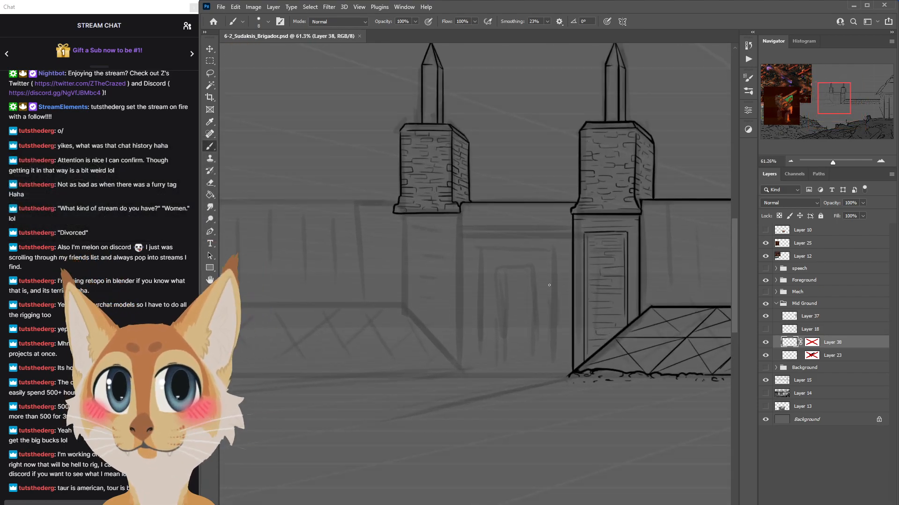
scroll(733, 233, up, 5)
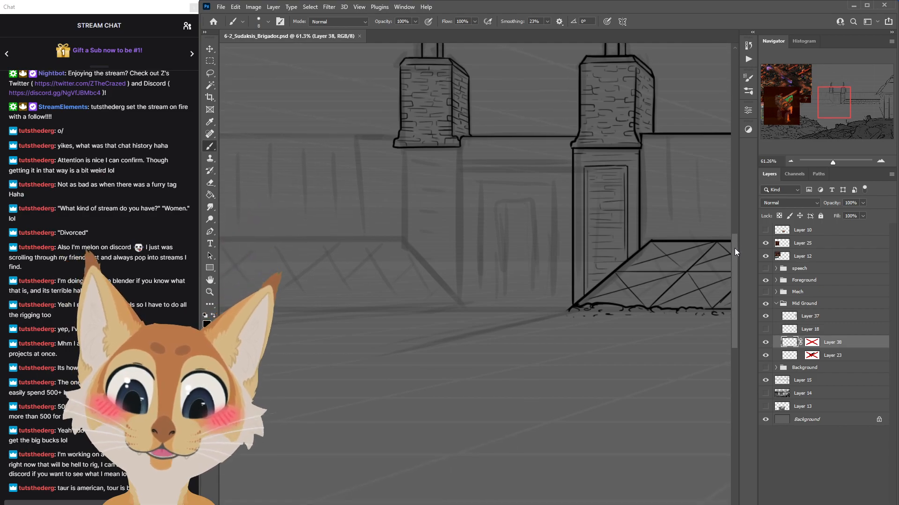
scroll(686, 228, down, 6)
scroll(554, 289, down, 1)
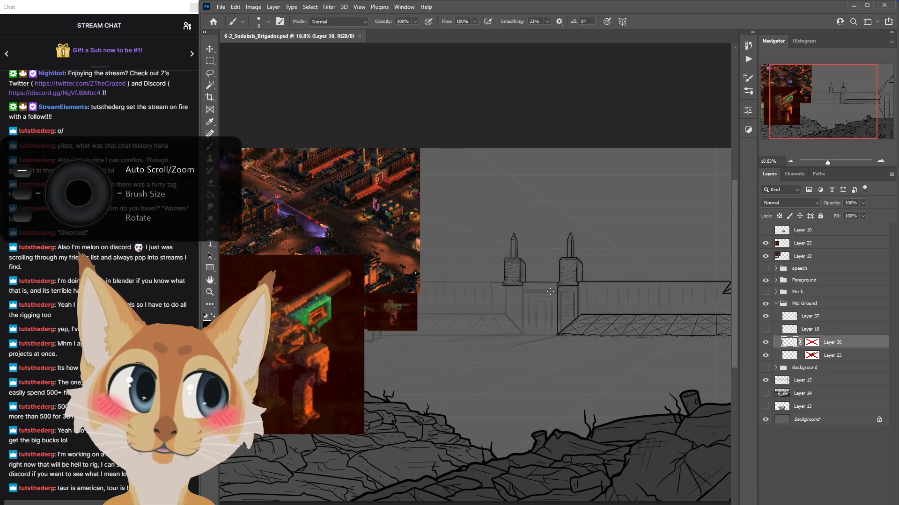
scroll(550, 291, up, 6)
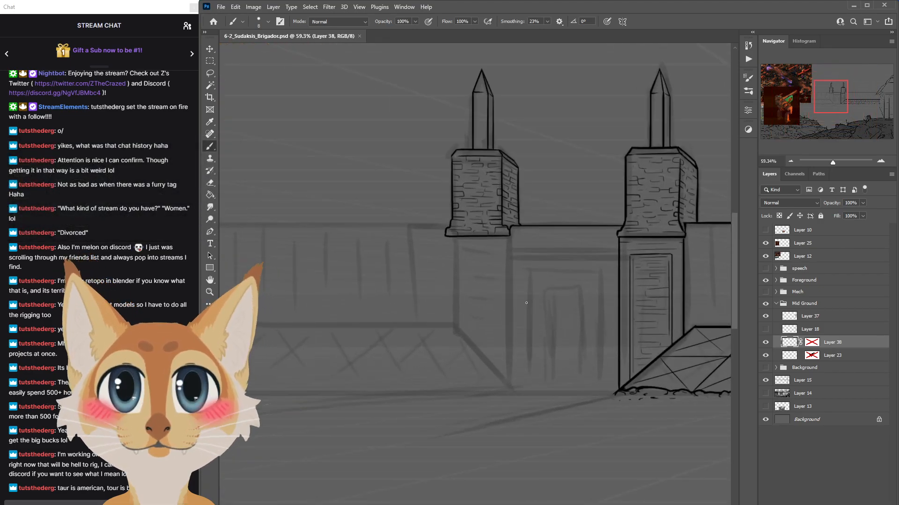
click(452, 238)
shift+click(448, 351)
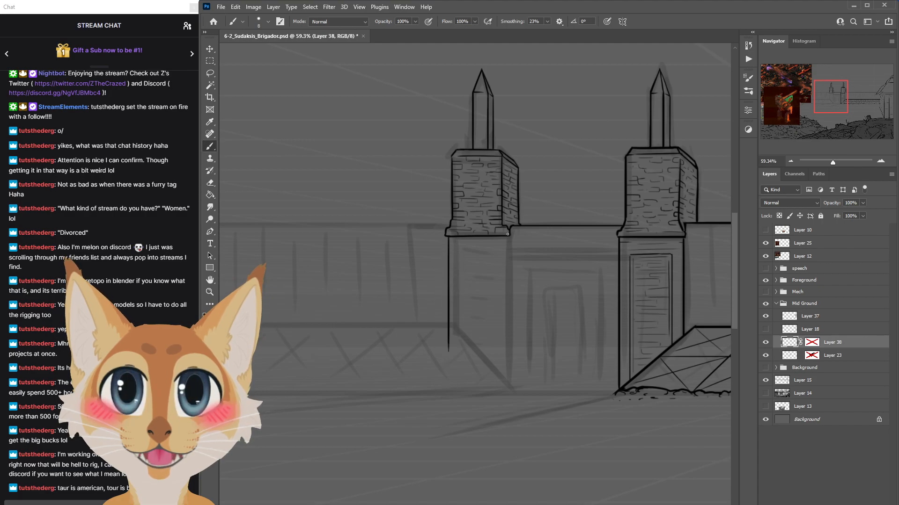
click(508, 237)
shift+click(507, 407)
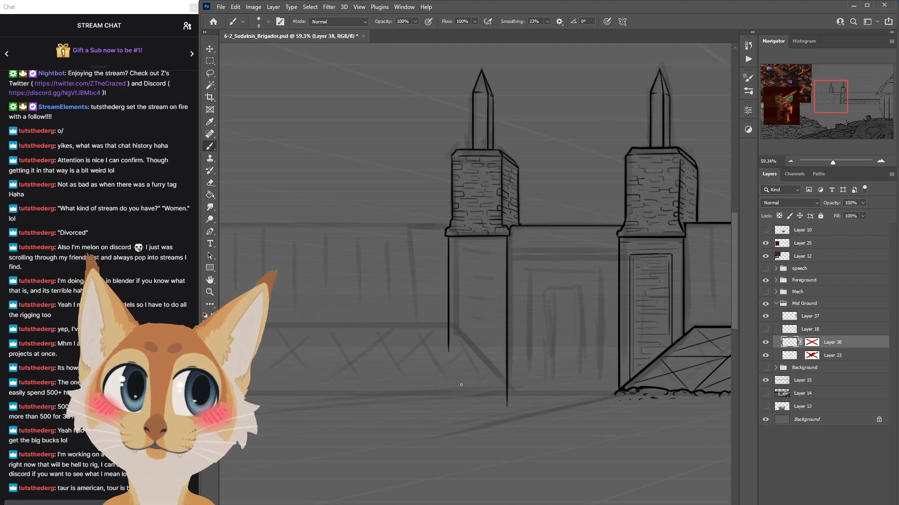
key(ctrl+s)
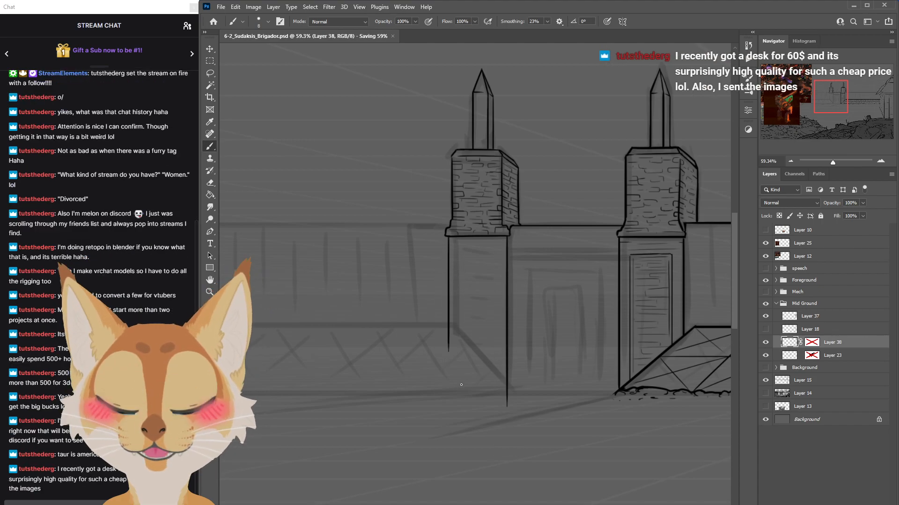
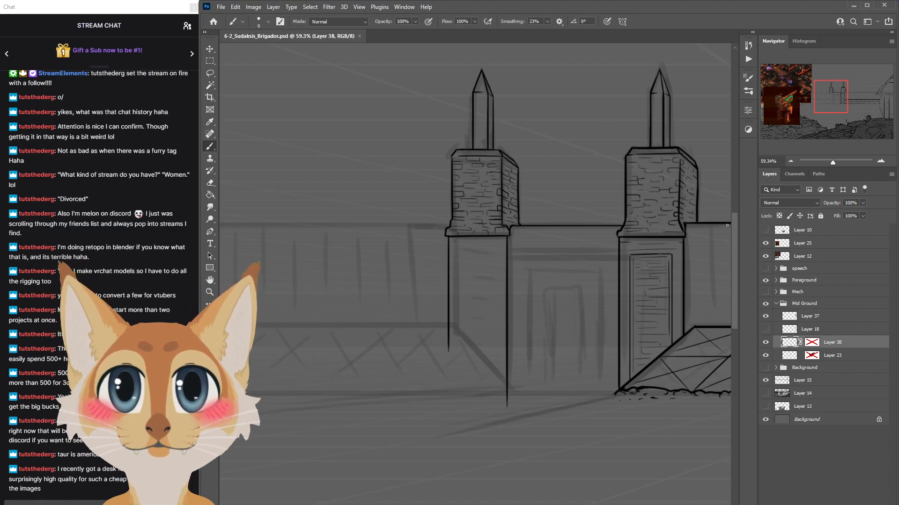
scroll(726, 225, down, 3)
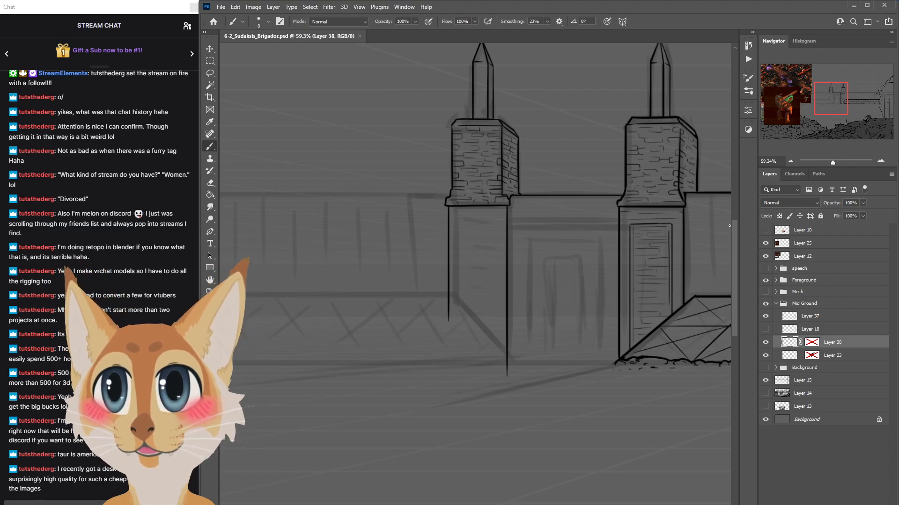
scroll(733, 248, down, 3)
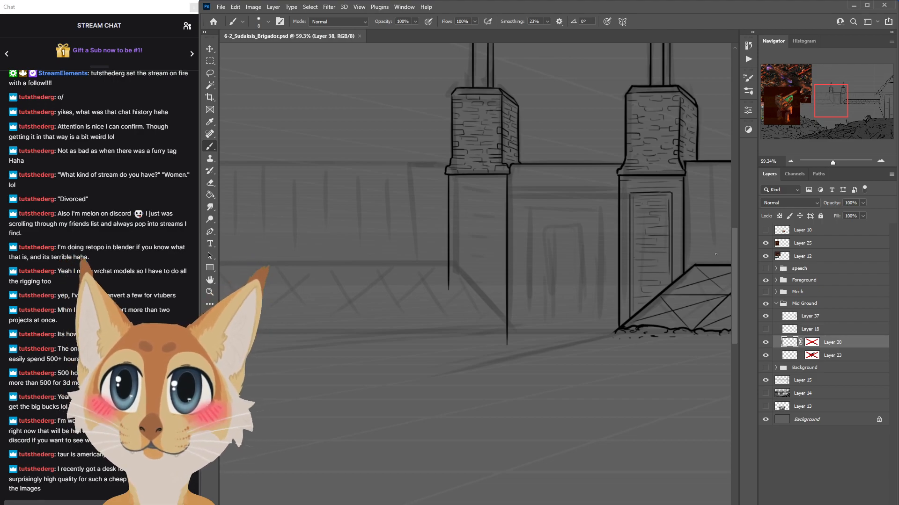
scroll(734, 241, down, 2)
drag(455, 167, 511, 168)
key(ctrl+z)
key(ctrl+z)
key(ctrl+z)
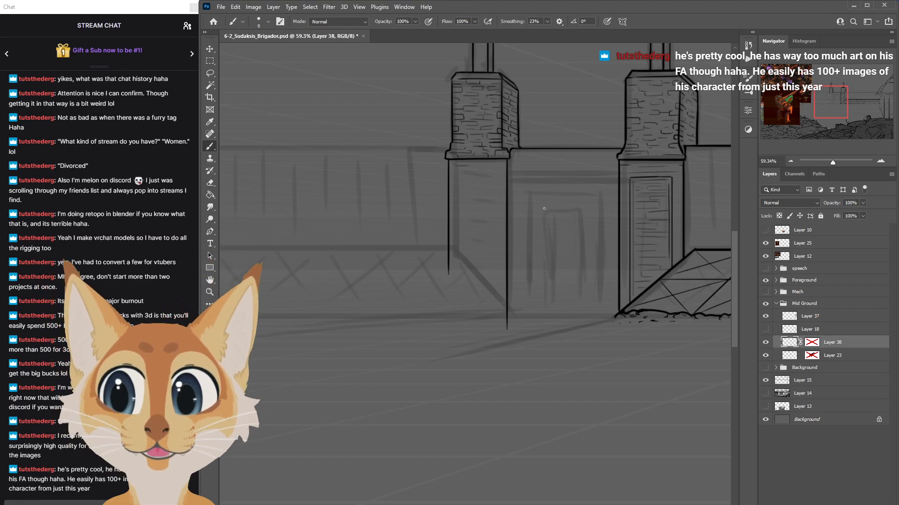
mouse_move(464, 171)
mouse_down()
mouse_move(504, 171)
mouse_move(490, 177)
mouse_up()
key(ctrl+z)
key(ctrl+z)
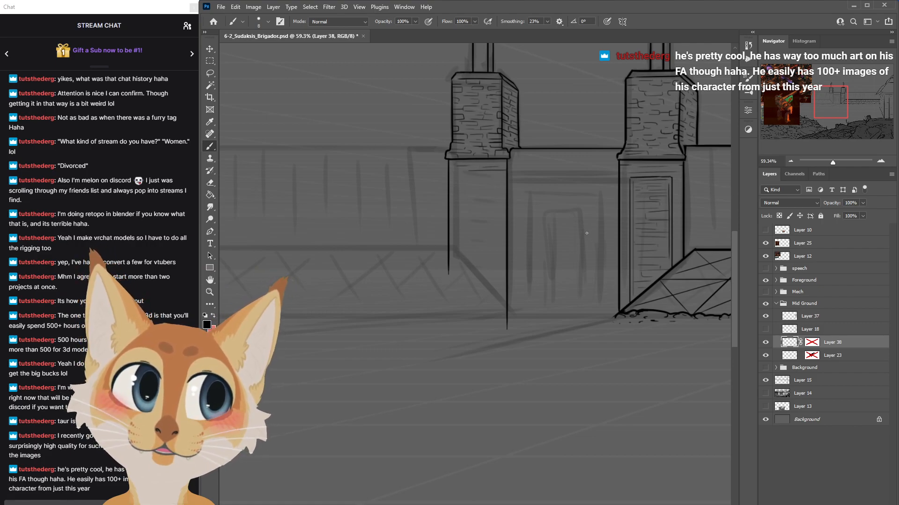
Ink short horizontal brick lines just beneath the unfinished pillar's base cap, save, and mirror the canvas view to check the pillars.
mouse_move(503, 167)
mouse_down()
mouse_move(449, 171)
mouse_move(491, 171)
mouse_up()
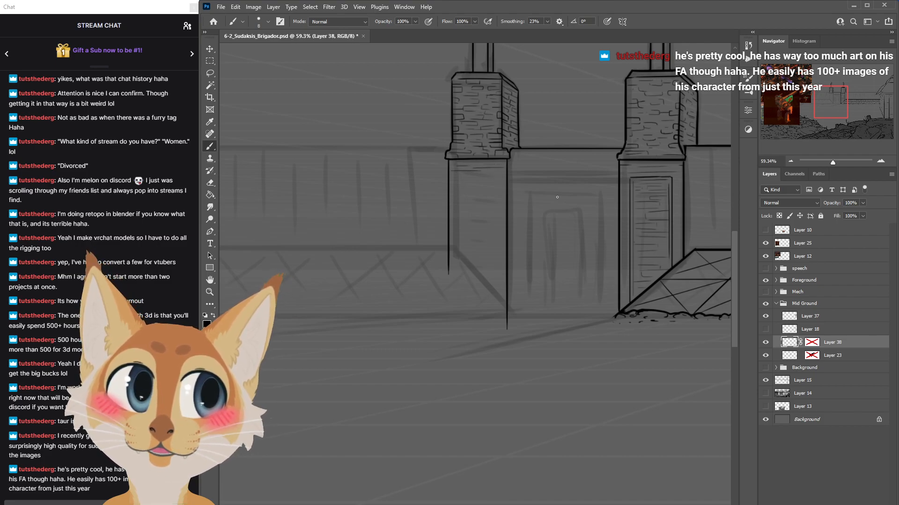
scroll(577, 207, down, 6)
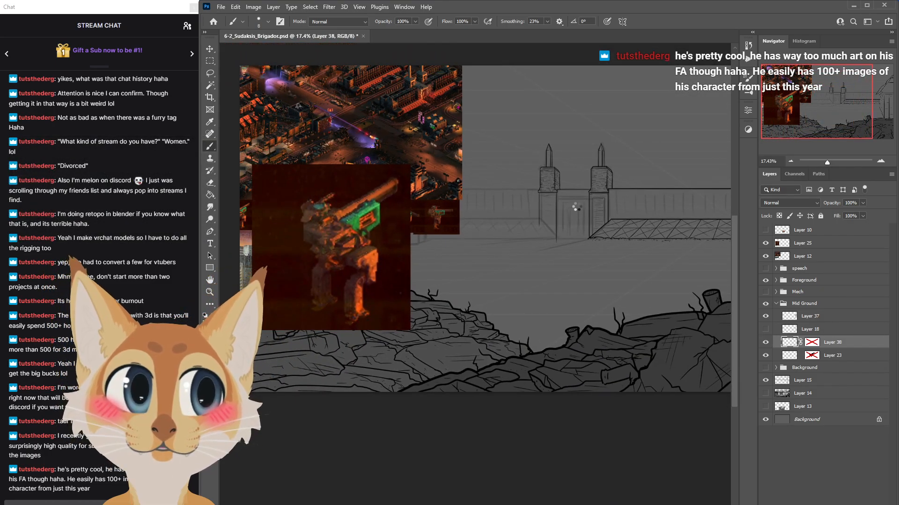
scroll(575, 207, up, 1)
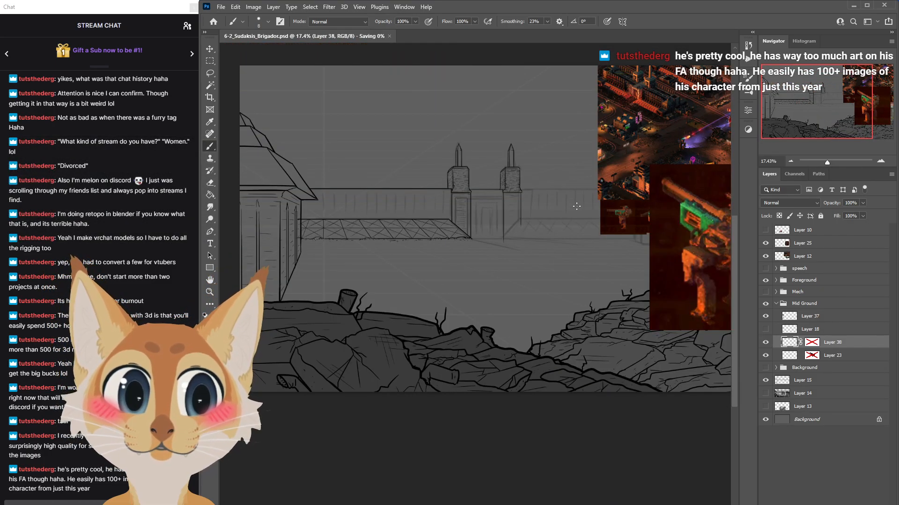
scroll(523, 176, up, 5)
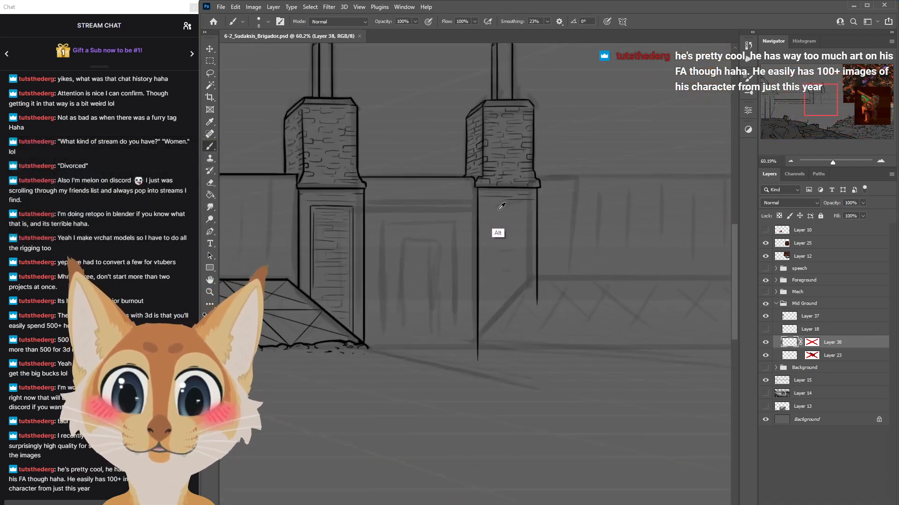
scroll(498, 209, up, 1)
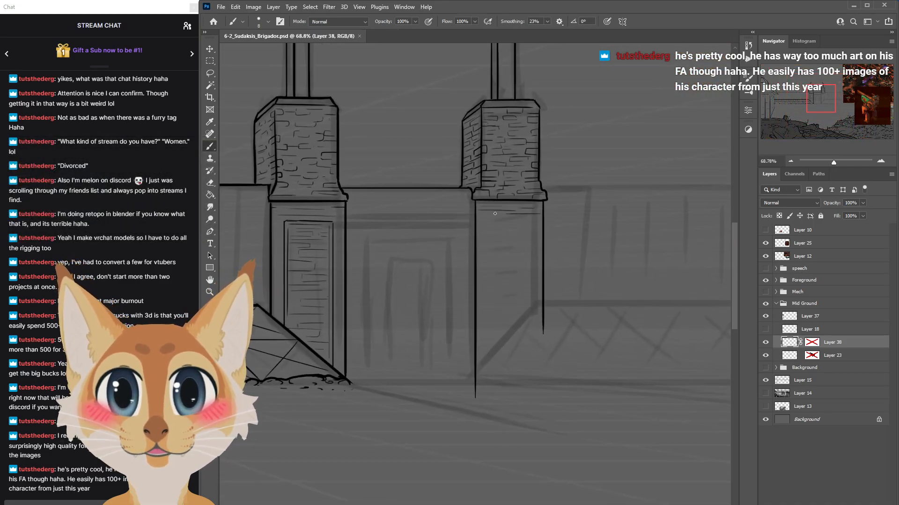
Lasso the unfinished pillar's brick top with its spire, move it down slightly onto the shaft, and deselect.
key(l)
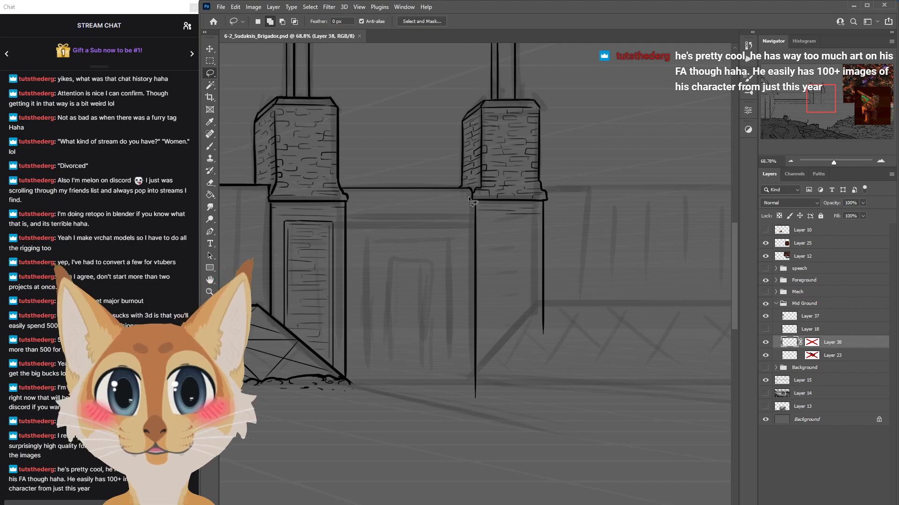
mouse_move(468, 193)
mouse_down()
mouse_move(437, 151)
mouse_move(441, 76)
mouse_move(474, 48)
mouse_move(582, 76)
mouse_move(585, 198)
mouse_move(468, 202)
mouse_up()
mouse_move(482, 204)
mouse_down()
mouse_move(573, 194)
mouse_move(484, 153)
mouse_move(462, 200)
mouse_up()
scroll(526, 196, up, 3)
key(v)
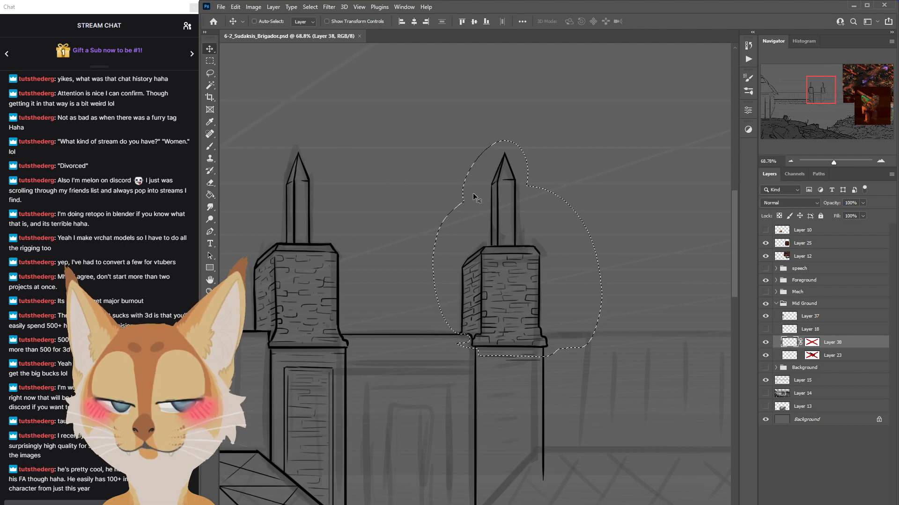
drag(734, 208, 728, 223)
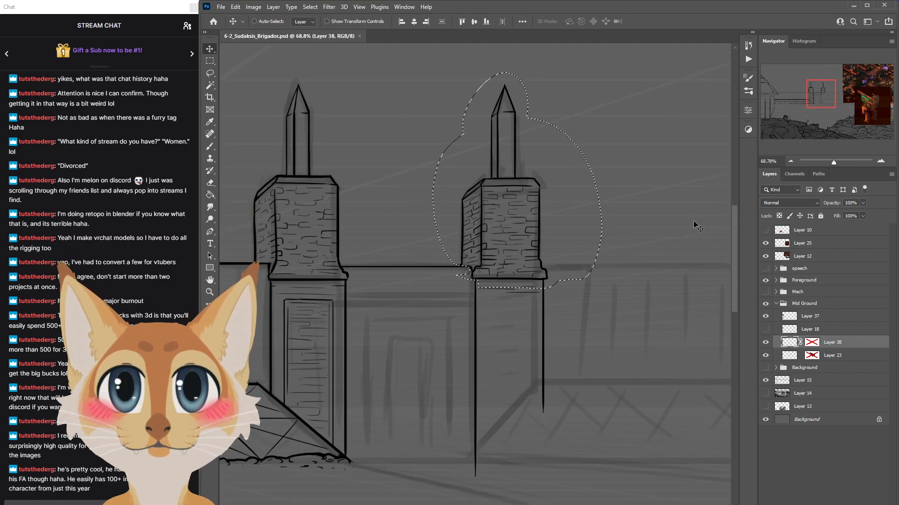
drag(564, 252, 564, 255)
click(310, 7)
click(315, 22)
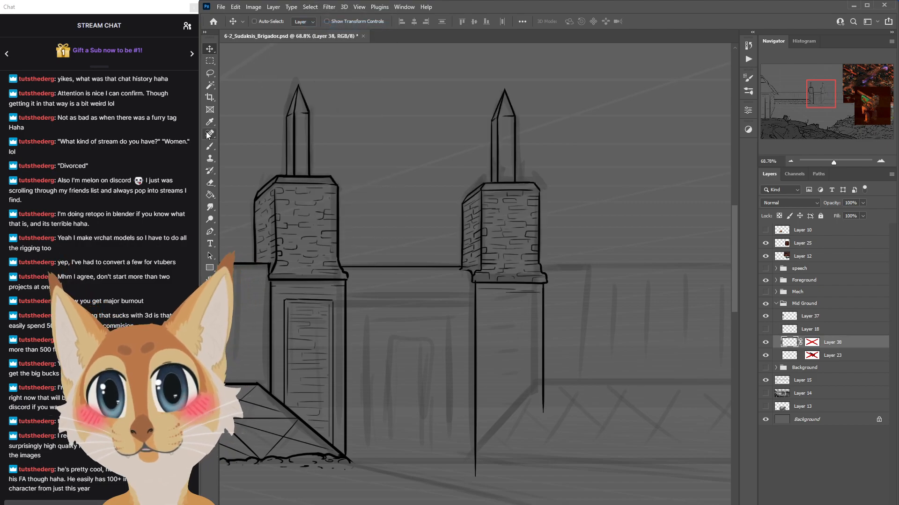
Erase the misaligned stroke between the pillar's base cap and the wall-top line, save, and restore the unmirrored canvas view.
key(b)
scroll(485, 332, up, 4)
key(e)
key(bracketleft)
key(bracketleft)
key(bracketleft)
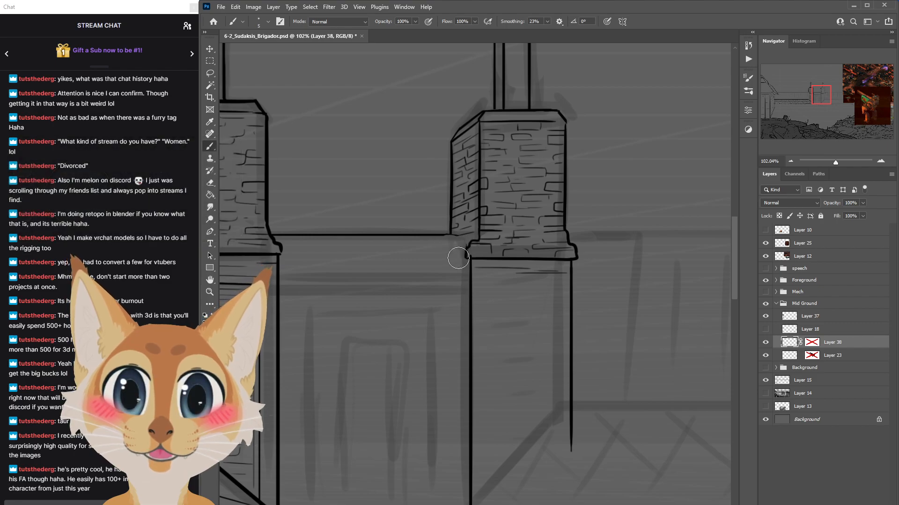
scroll(444, 315, down, 4)
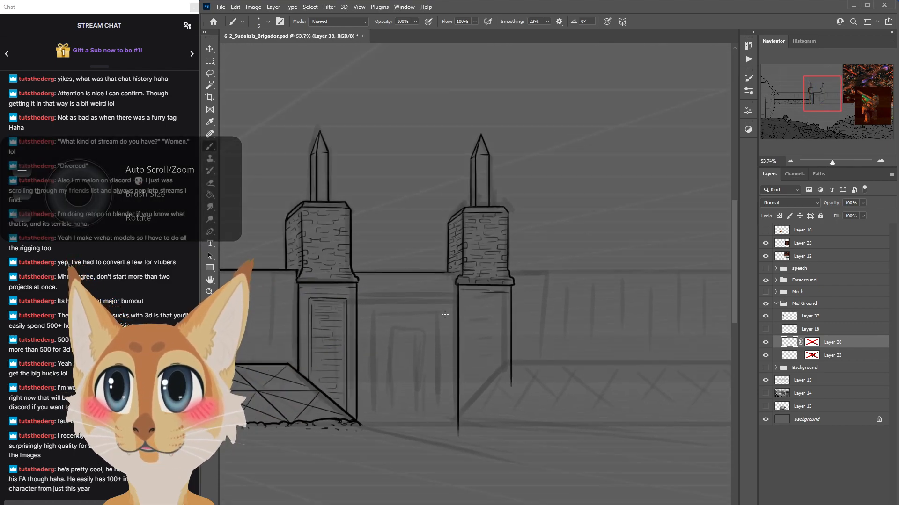
scroll(445, 315, down, 4)
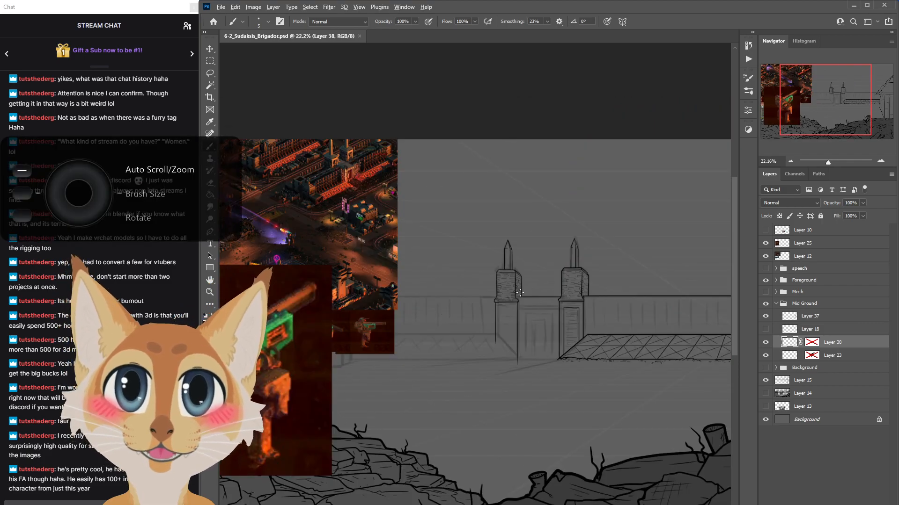
Ink a short curved edge joining the pillar's base cap to the wall-top line.
scroll(522, 297, up, 3)
scroll(523, 297, up, 4)
drag(516, 291, 534, 293)
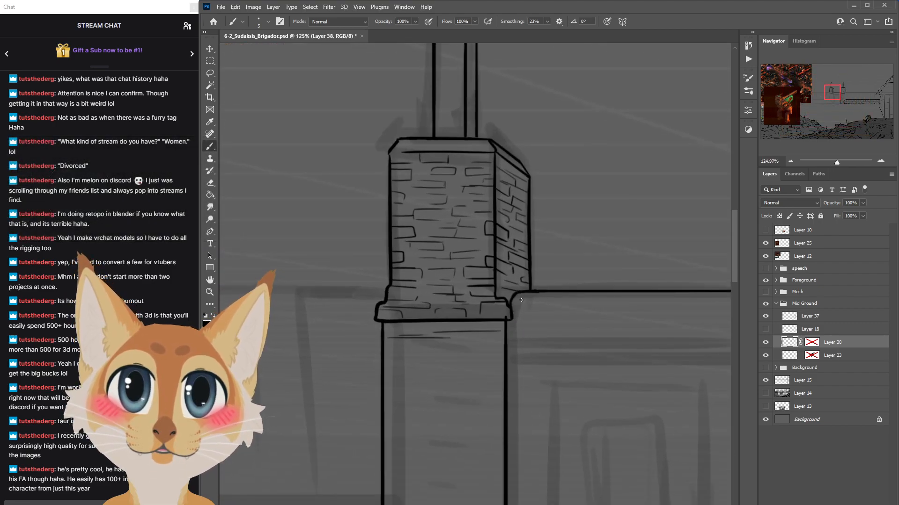
scroll(506, 235, down, 3)
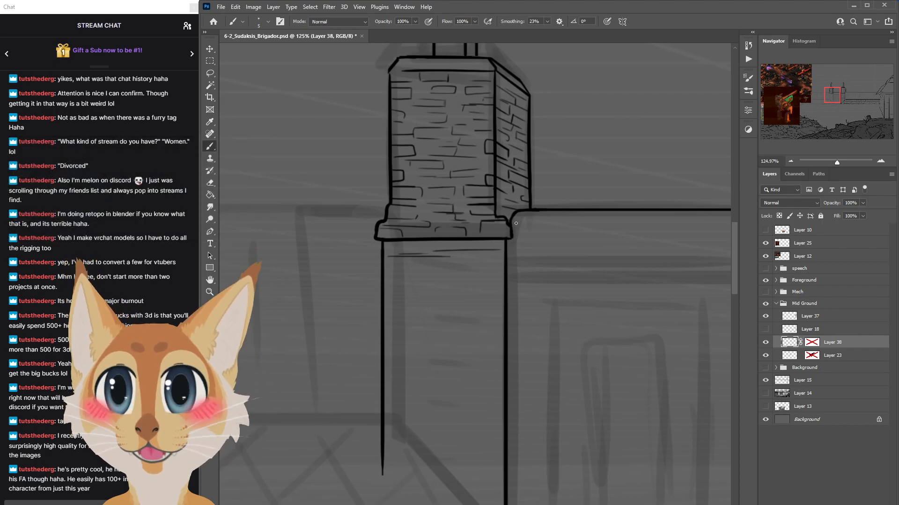
Compare the two gate pillars and the wall between them at several magnifications, and save the document.
scroll(516, 224, down, 4)
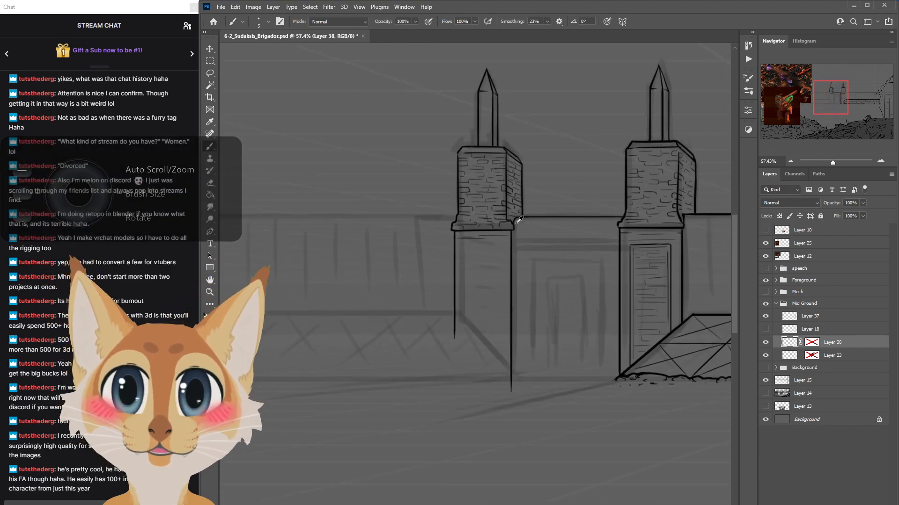
scroll(518, 220, down, 3)
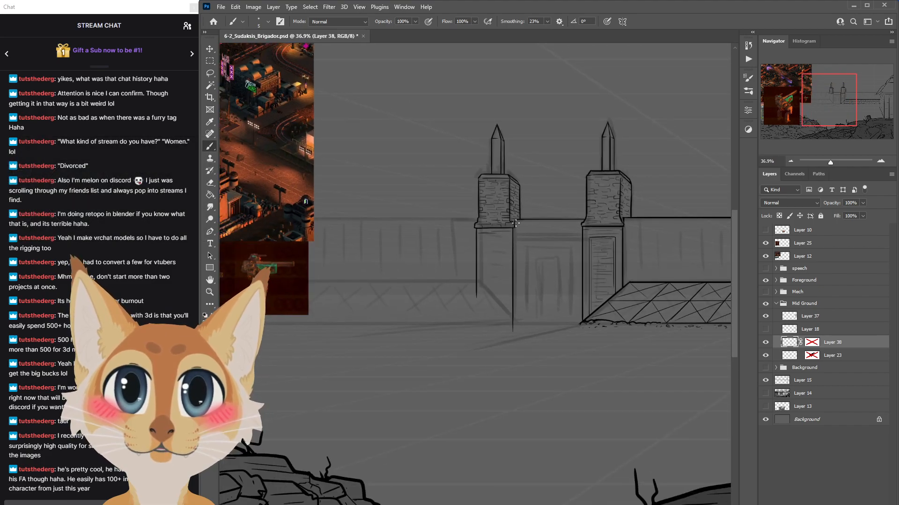
scroll(515, 223, up, 3)
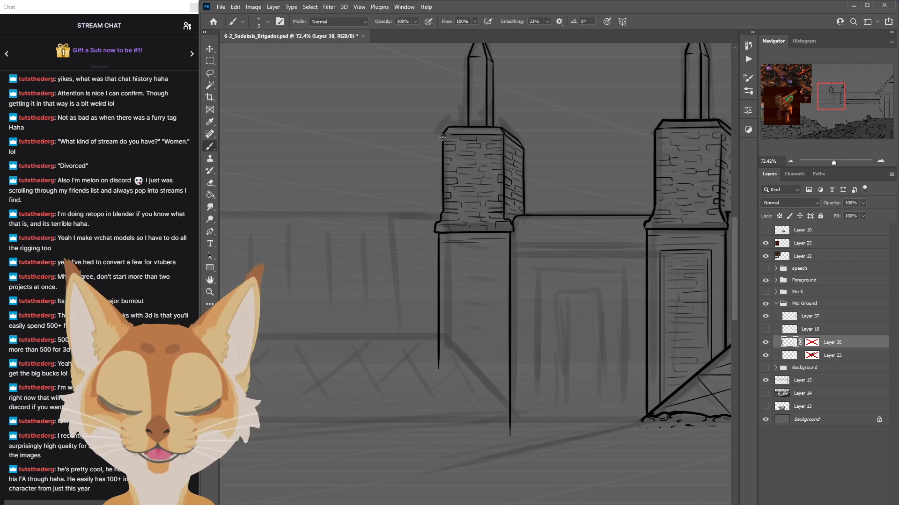
scroll(498, 304, down, 5)
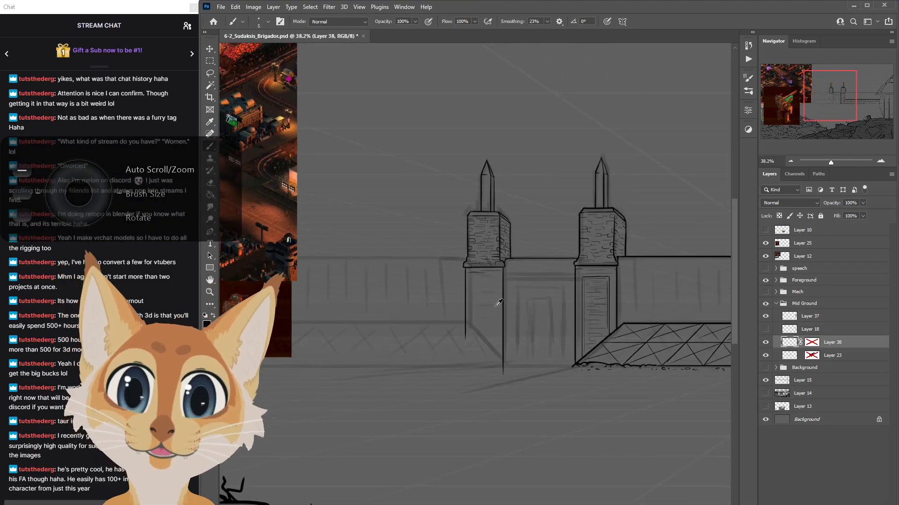
scroll(499, 304, up, 4)
key(ctrl+s)
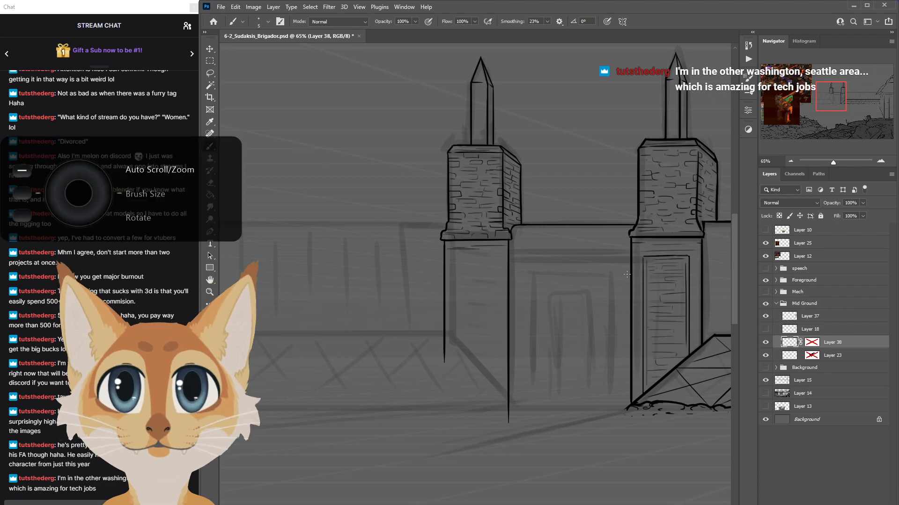
Ink a short vertical touch-up on the finished pillar's spire, at the edge just below its pointed tip.
scroll(627, 274, down, 4)
scroll(630, 272, up, 3)
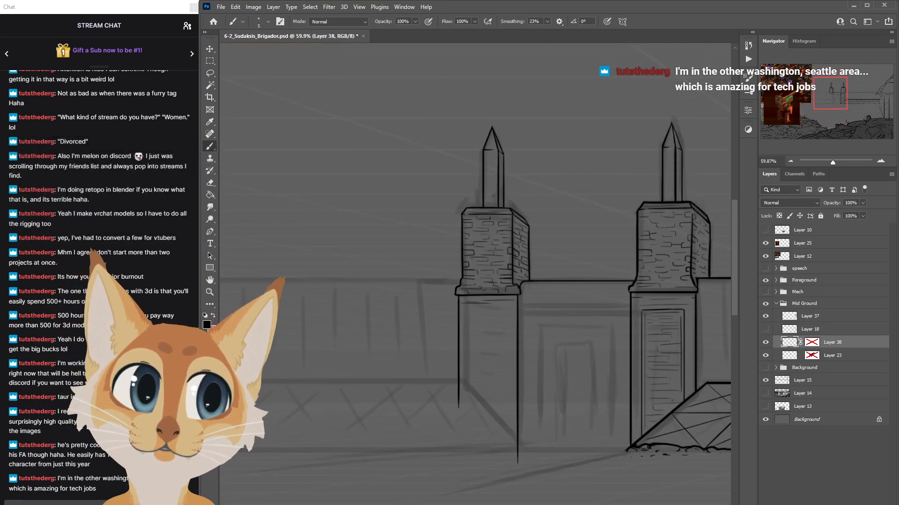
scroll(475, 273, right, 5)
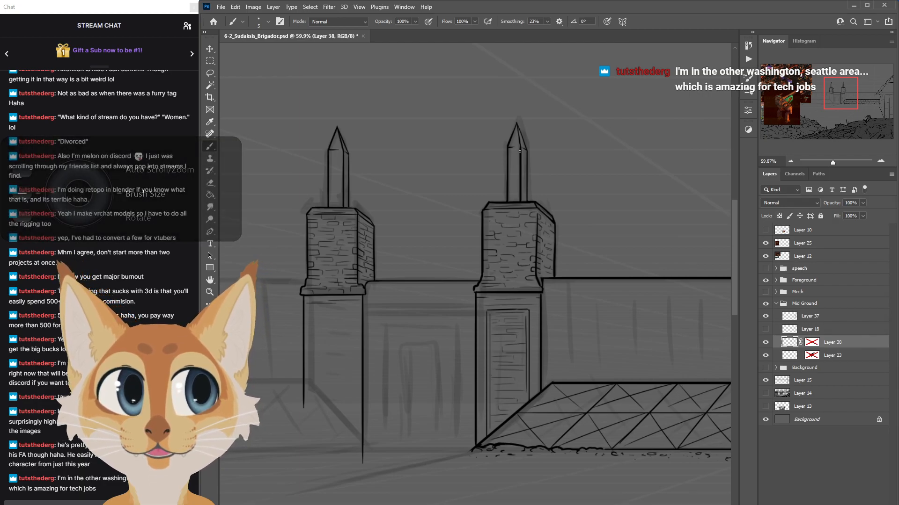
mouse_move(523, 150)
mouse_down()
mouse_move(522, 187)
mouse_move(523, 154)
mouse_up()
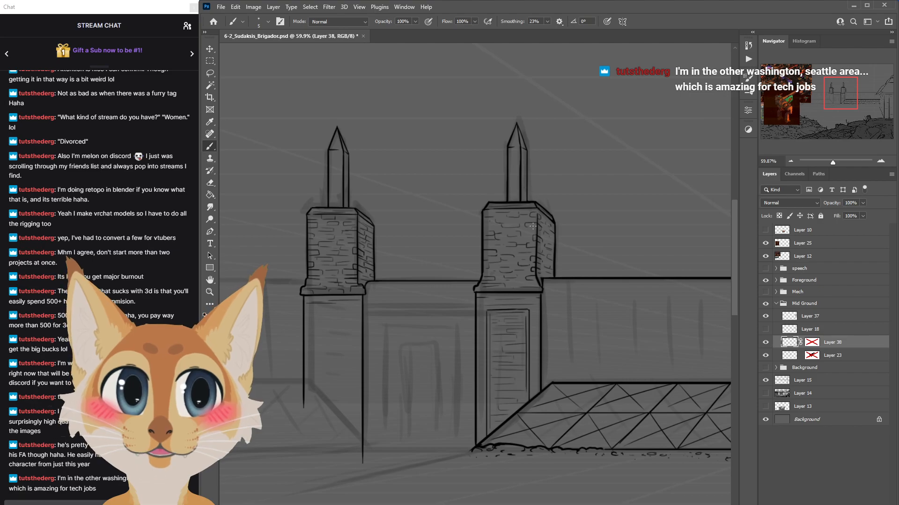
scroll(532, 226, down, 5)
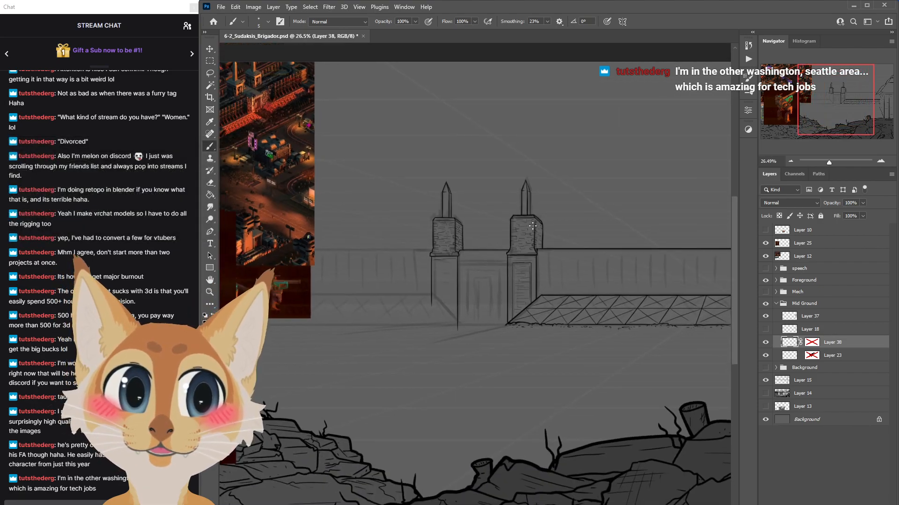
scroll(438, 299, up, 5)
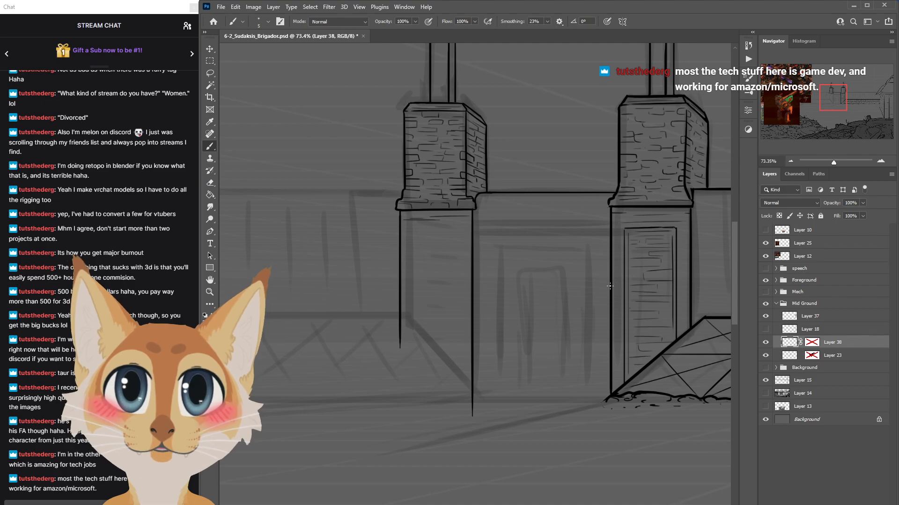
Lasso the unfinished pillar's base cap, shift it slightly upward with Free Transform, and deselect.
key(l)
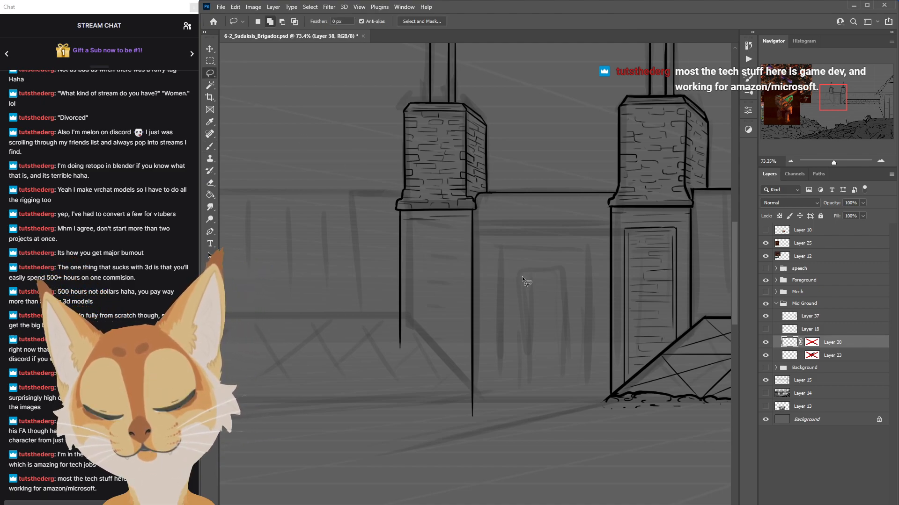
mouse_move(397, 211)
mouse_down()
mouse_move(480, 211)
mouse_move(469, 198)
mouse_up()
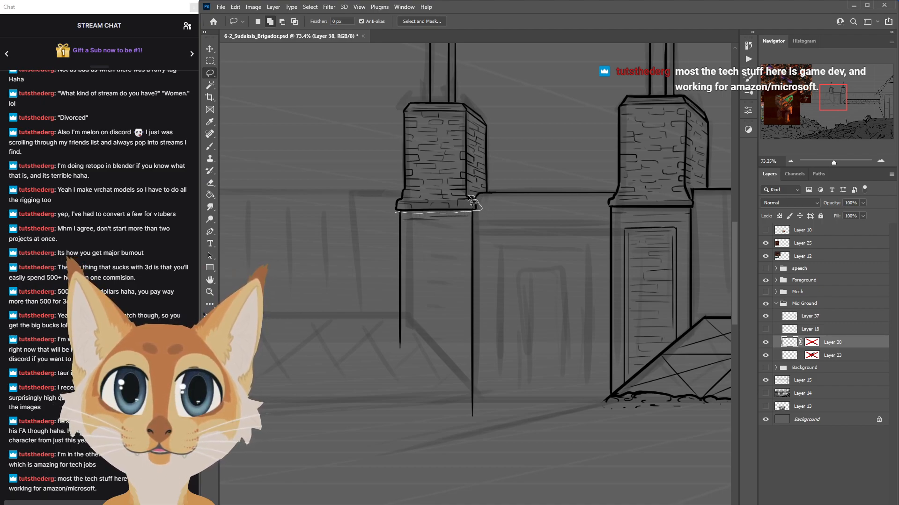
mouse_move(414, 195)
mouse_down()
mouse_move(383, 203)
mouse_move(398, 214)
mouse_up()
right_click(448, 210)
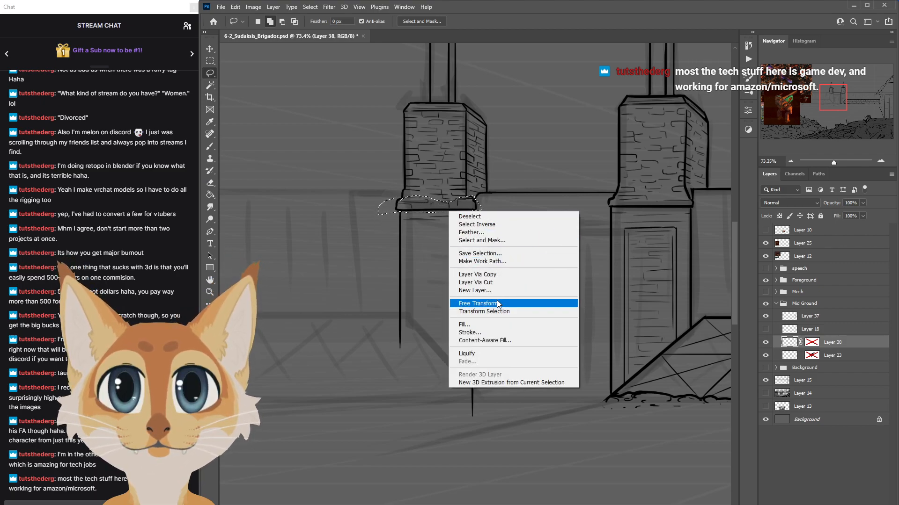
click(468, 304)
click(209, 50)
drag(475, 209, 475, 207)
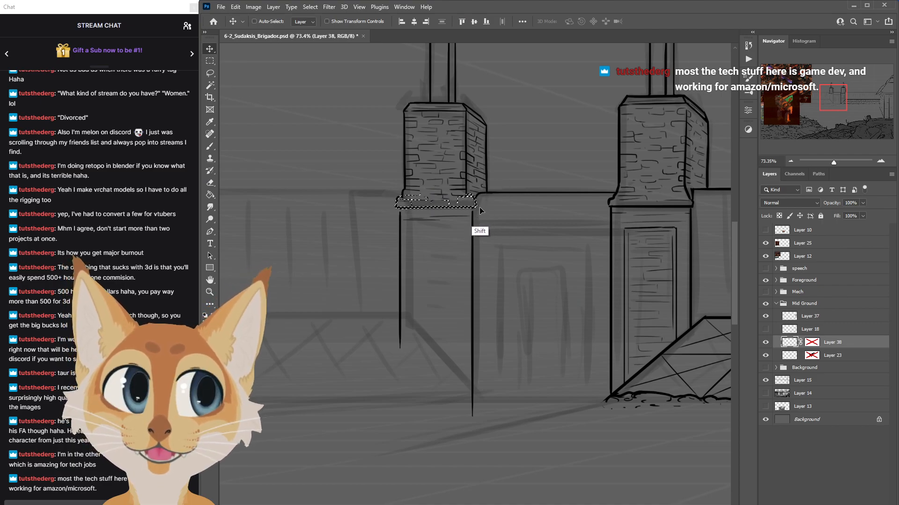
click(310, 7)
click(322, 24)
Ink both edges of the unfinished pillar's shaft up to the underside of the base cap, and save.
click(210, 146)
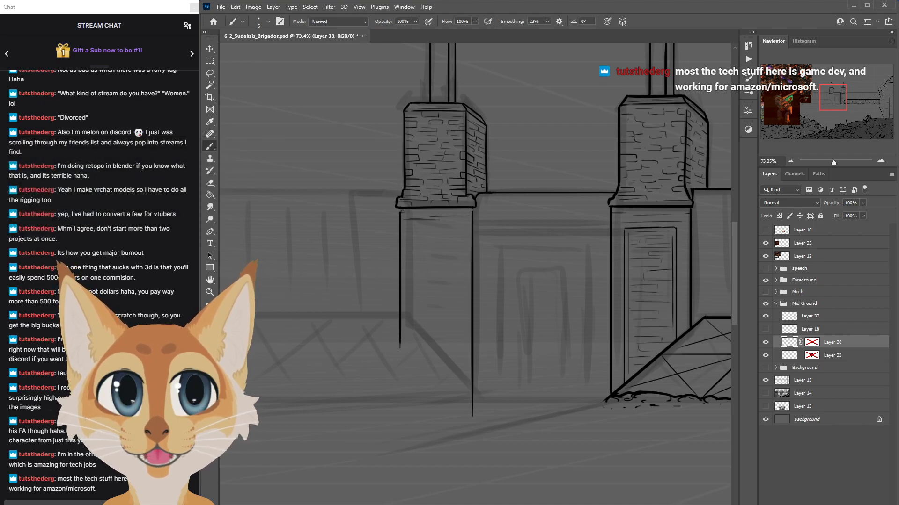
key(bracketleft)
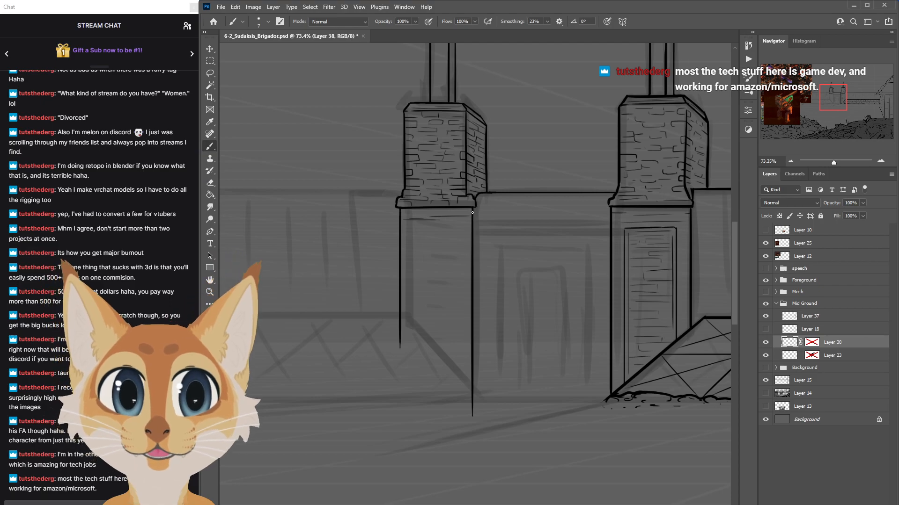
scroll(520, 304, down, 7)
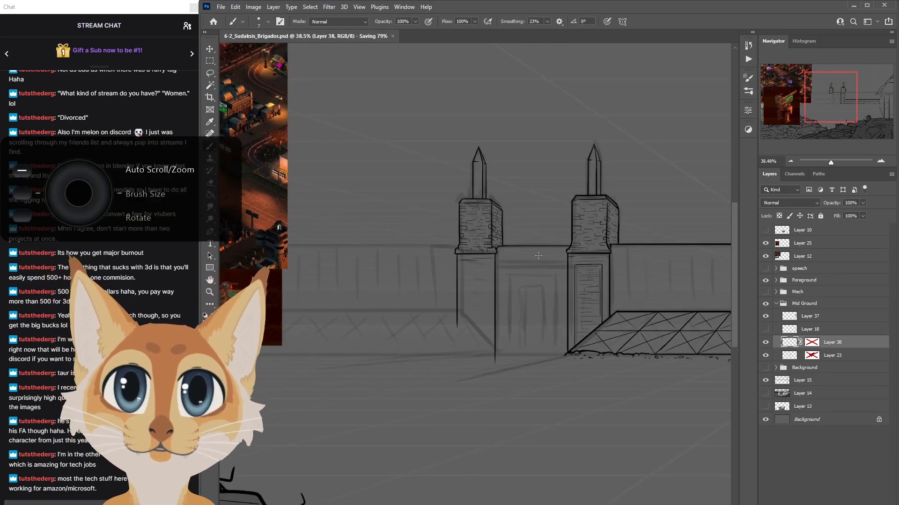
scroll(539, 252, up, 1)
scroll(540, 252, up, 1)
scroll(539, 255, up, 2)
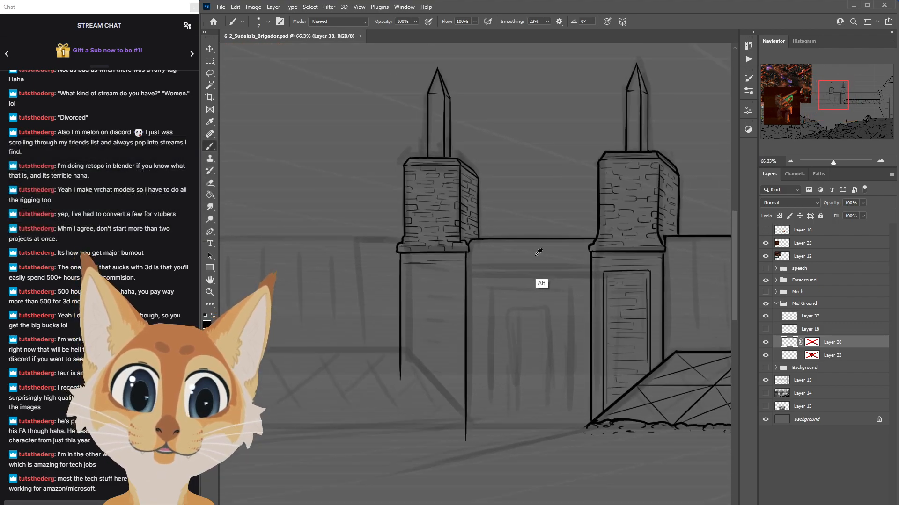
Rework the brick lines on the unfinished pillar's narrow side face at a steeper slant, mirror the canvas view, and save.
scroll(490, 242, up, 3)
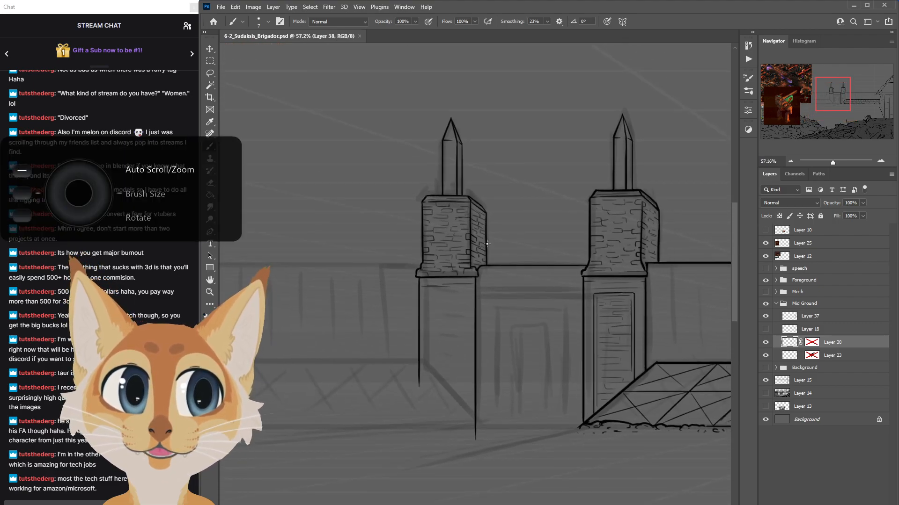
scroll(490, 242, up, 1)
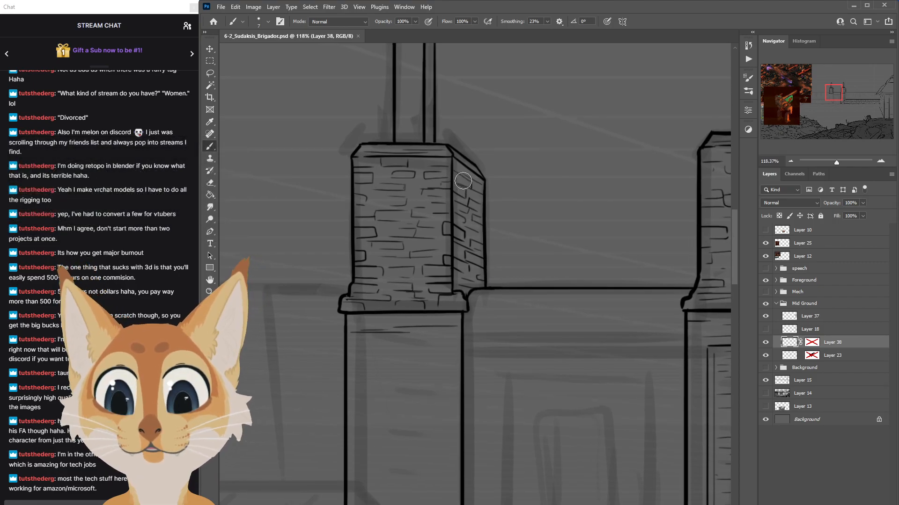
mouse_move(463, 219)
mouse_down()
mouse_move(460, 172)
mouse_move(465, 196)
mouse_move(466, 175)
mouse_move(474, 193)
mouse_move(473, 235)
mouse_move(464, 184)
mouse_move(481, 271)
mouse_up()
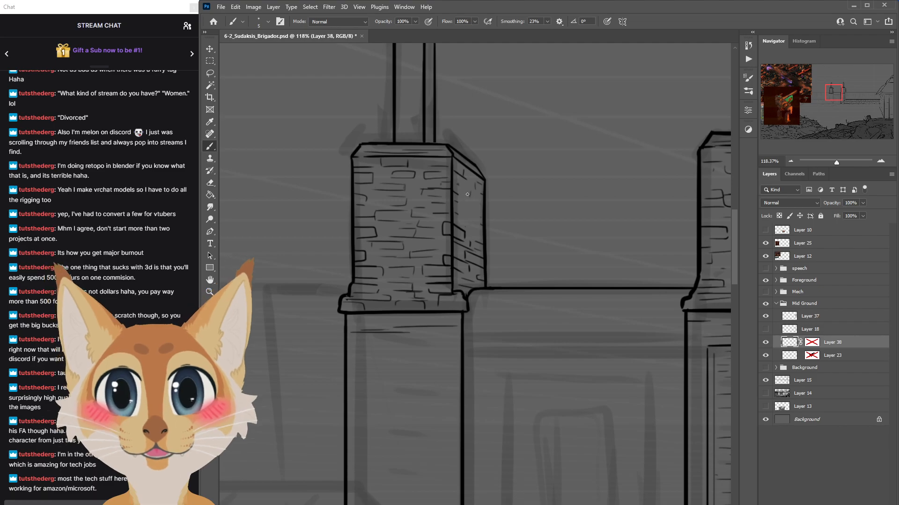
scroll(511, 250, down, 10)
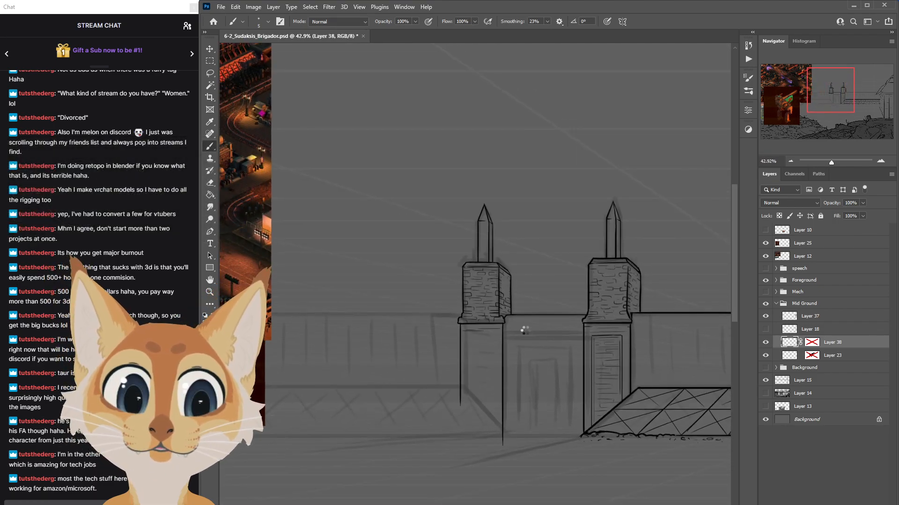
scroll(525, 331, right, 5)
key(ctrl+s)
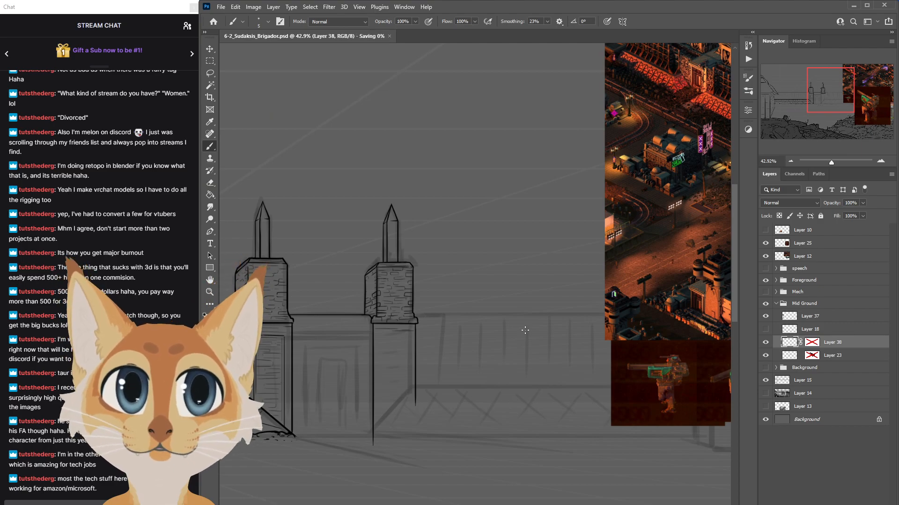
Ink more slanted brick lines on the unfinished pillar's side face in the mirrored view, and undo the last stroke.
scroll(525, 330, left, 4)
scroll(563, 321, up, 10)
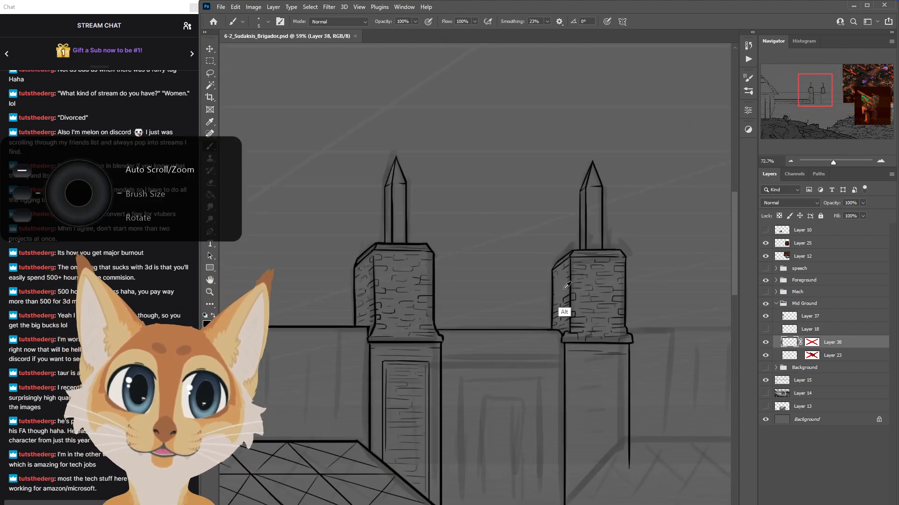
scroll(555, 215, down, 1)
mouse_move(542, 226)
mouse_down()
mouse_move(568, 214)
mouse_move(557, 229)
mouse_up()
key(ctrl+z)
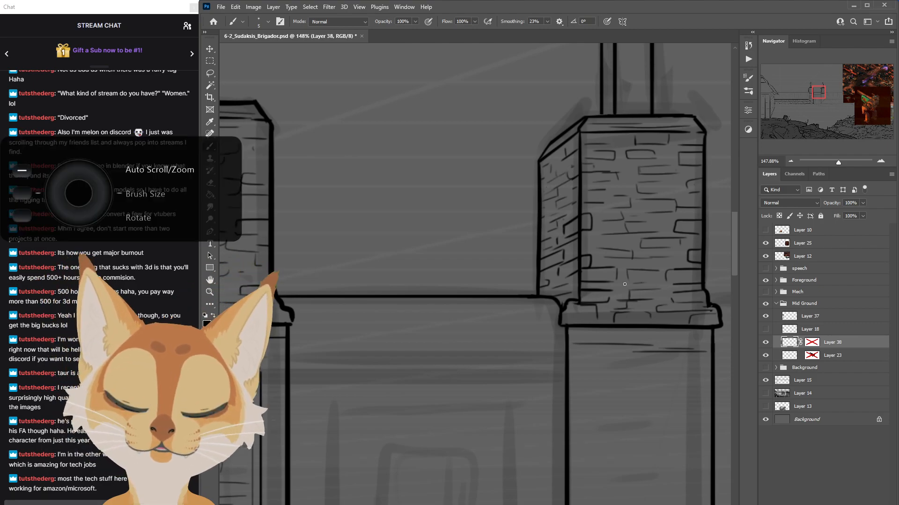
Restore the unmirrored canvas view, save the document, and check the reworked pillar against the finished one.
scroll(634, 299, down, 3)
scroll(636, 301, down, 5)
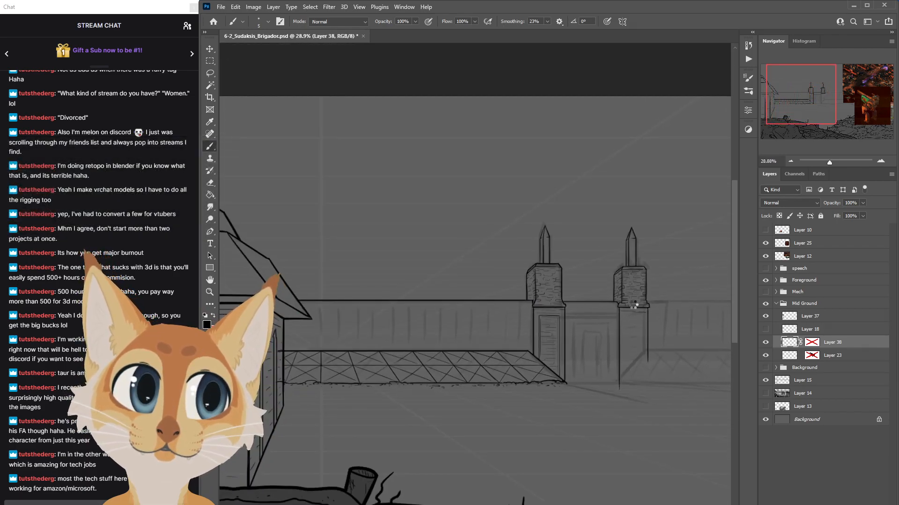
key(h)
key(ctrl+s)
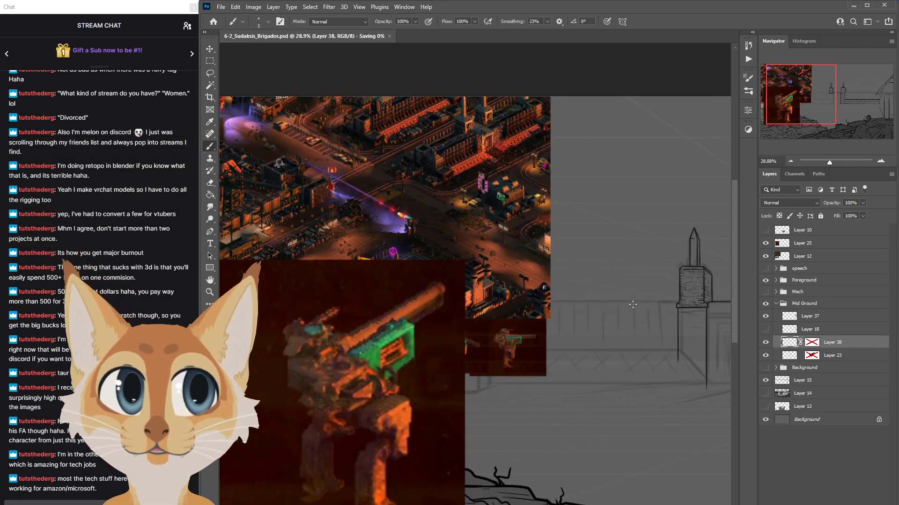
scroll(487, 326, up, 4)
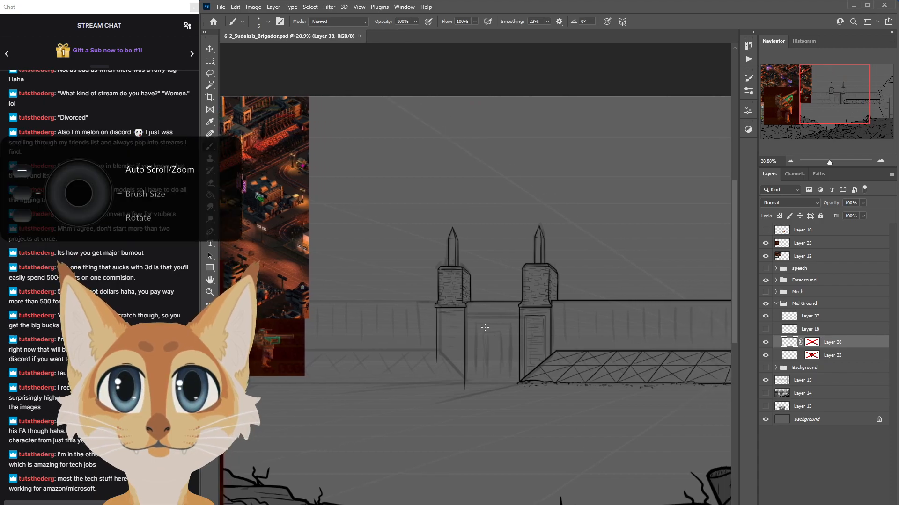
scroll(487, 327, up, 1)
scroll(735, 286, down, 2)
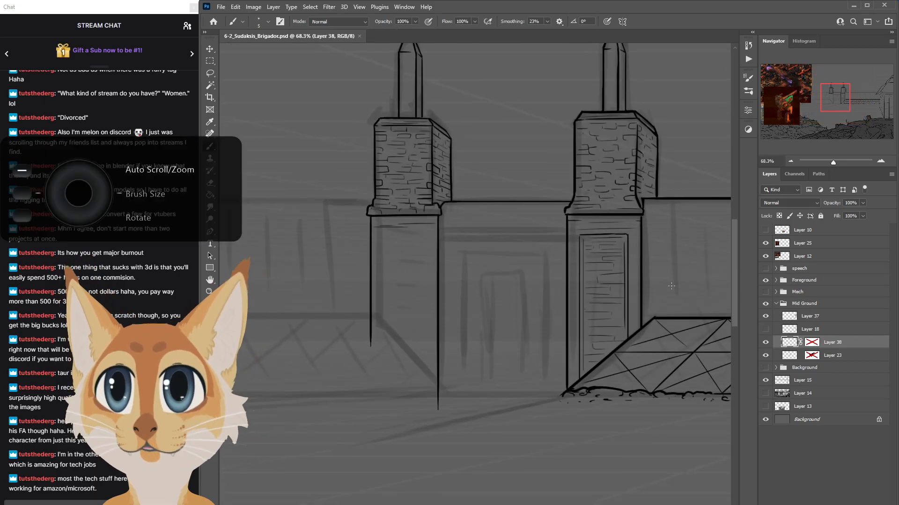
Lasso the top edge of the finished pillar's recessed panel, tilt it slightly downward at one end with Free Transform, and deselect.
scroll(666, 286, up, 3)
key(l)
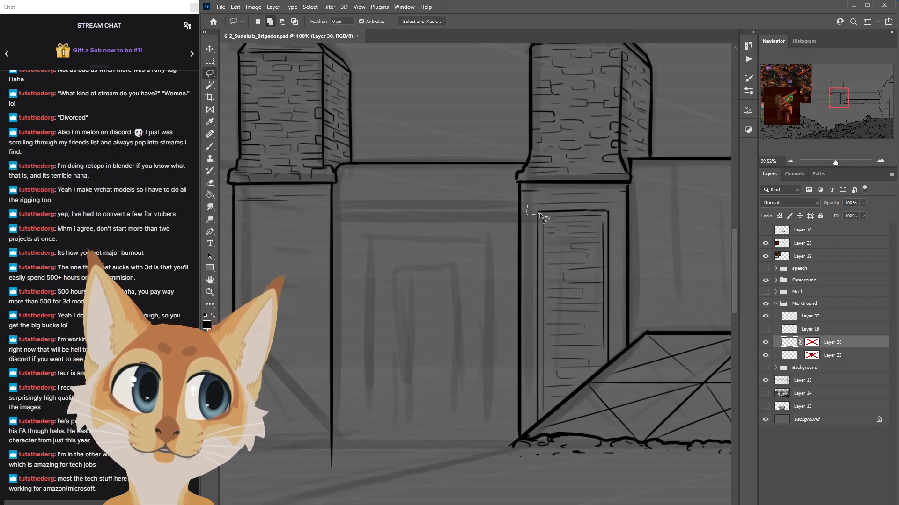
mouse_move(616, 213)
mouse_down()
mouse_move(619, 200)
mouse_move(538, 200)
mouse_move(527, 212)
mouse_up()
right_click(583, 214)
click(631, 310)
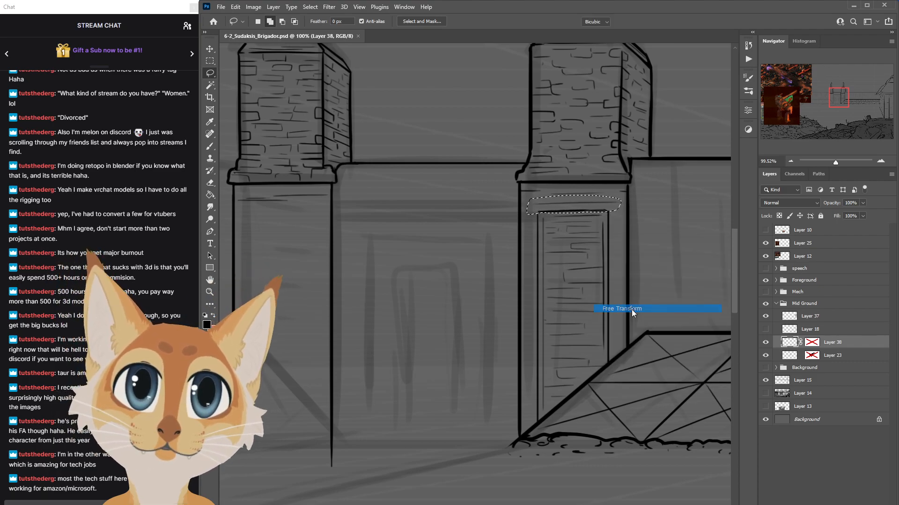
drag(622, 206, 622, 210)
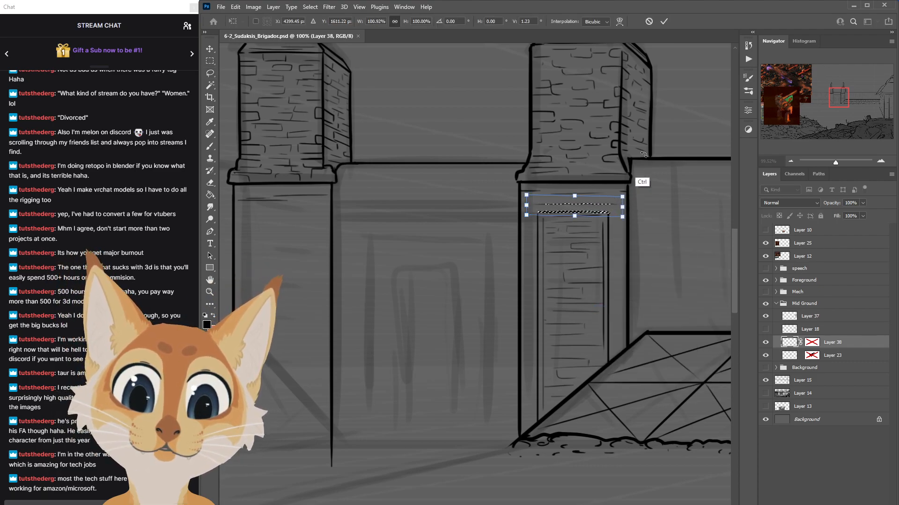
click(664, 21)
click(310, 13)
click(309, 26)
key(b)
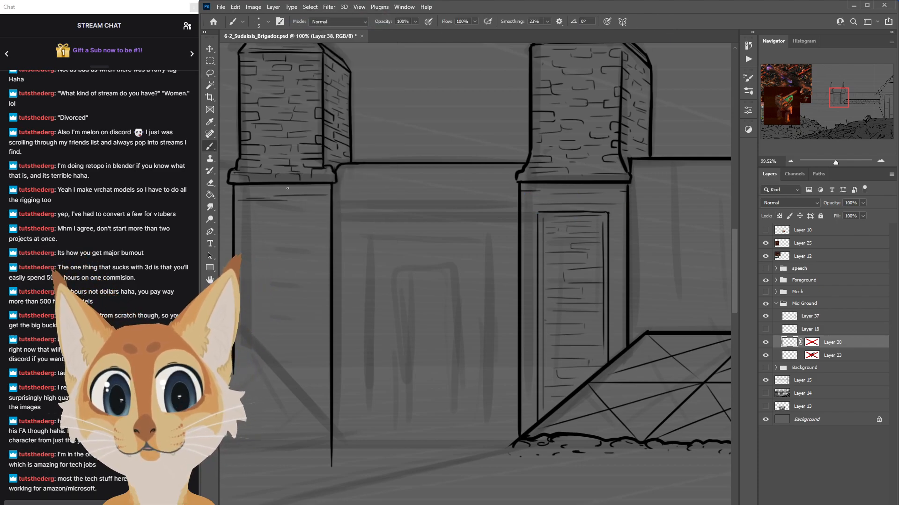
Mirror the canvas view to check both pillars and the adjusted panel, and save the document.
scroll(607, 297, down, 3)
scroll(607, 296, down, 2)
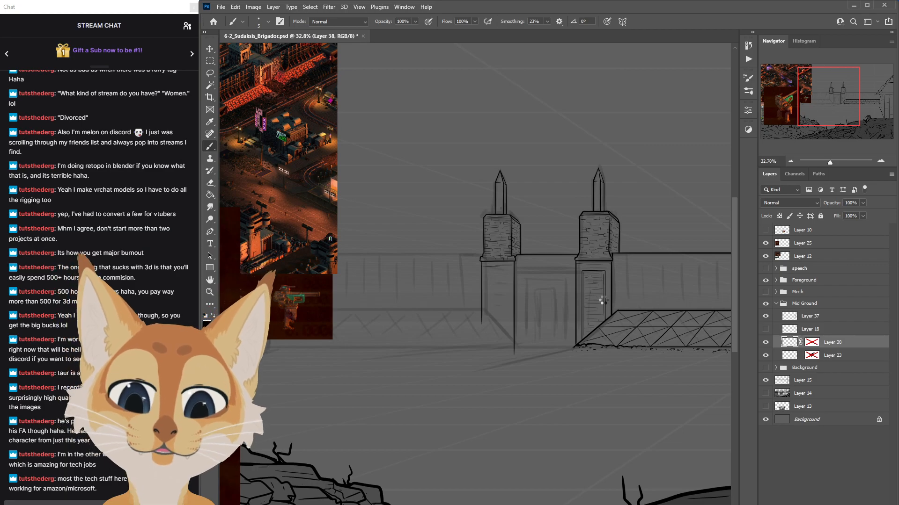
key(h)
key(ctrl+s)
scroll(424, 272, up, 3)
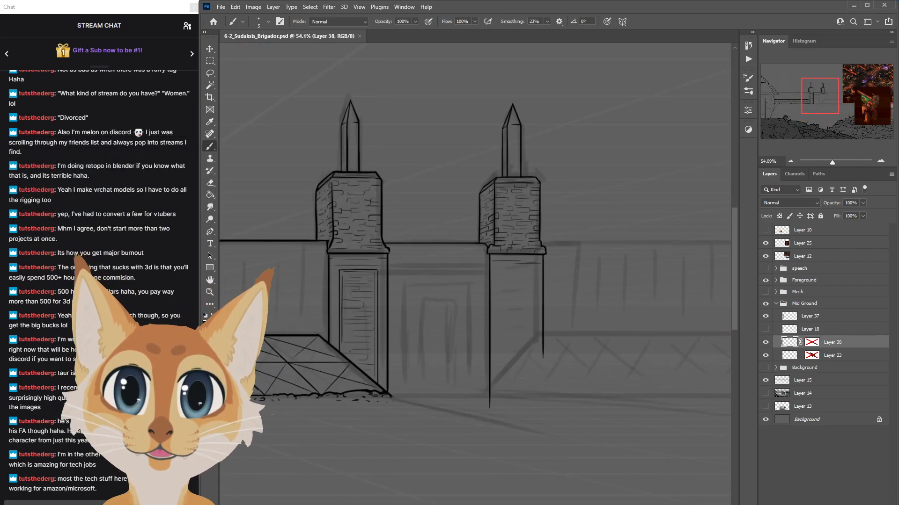
Ink the wall's top edge with a larger brush, as a straight line from the unfinished pillar to the reference images.
scroll(369, 246, right, 5)
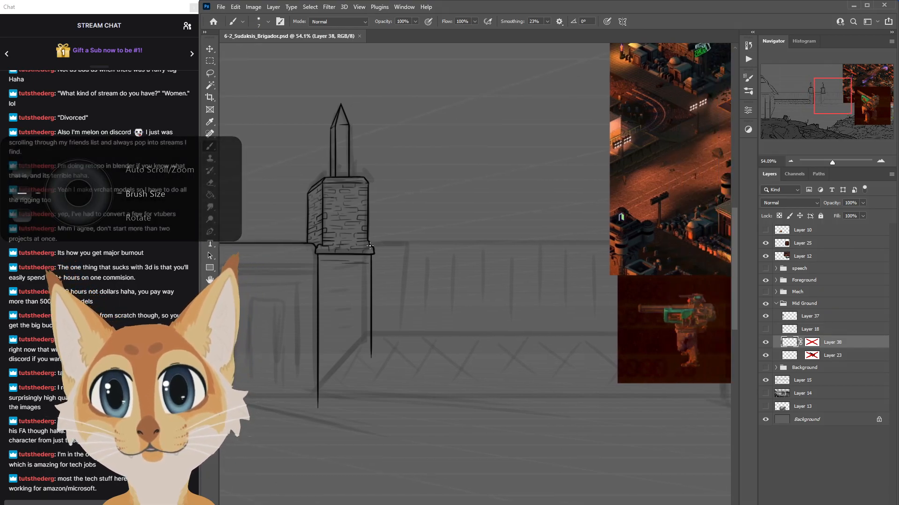
key(bracketright)
key(bracketright)
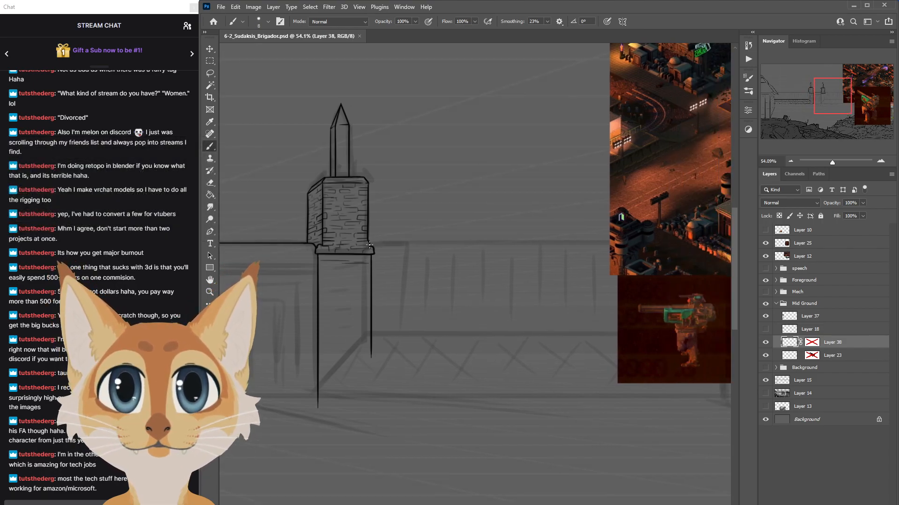
drag(375, 244, 641, 244)
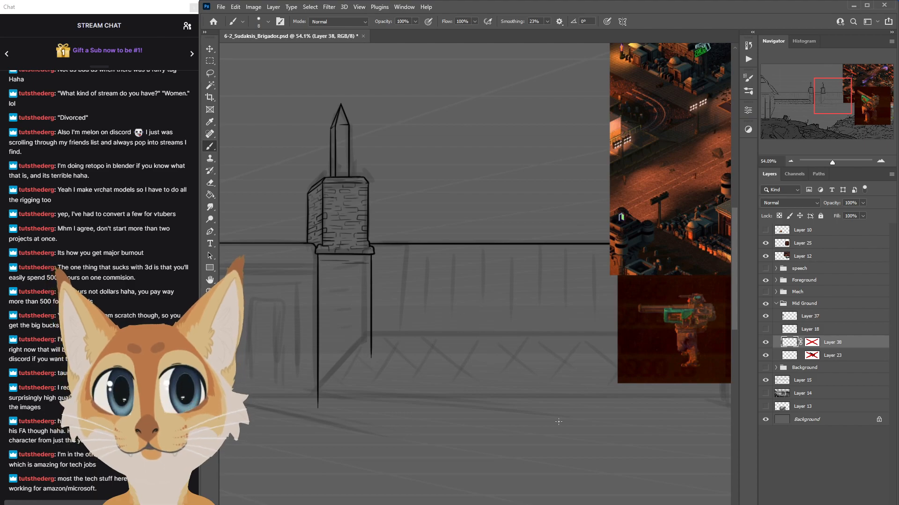
Save the document and mirror the canvas view to check the new wall line against both pillars.
scroll(581, 403, left, 6)
scroll(580, 404, down, 3)
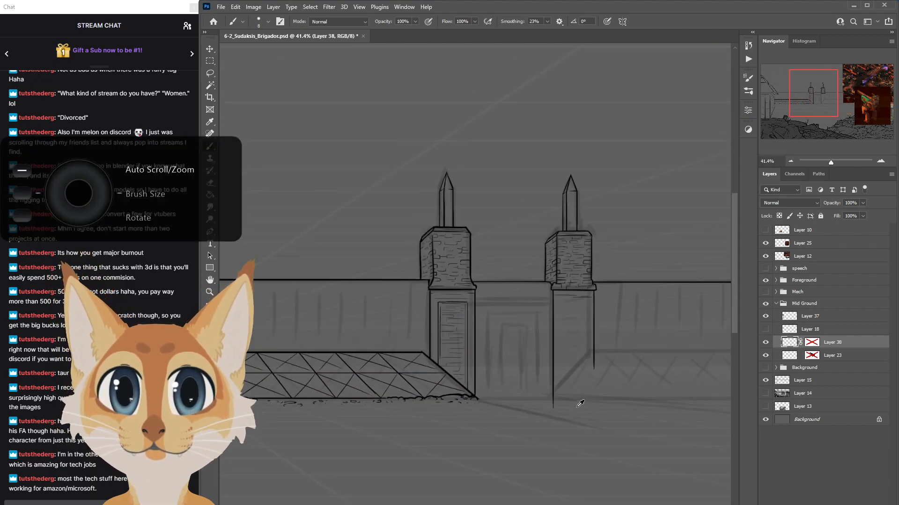
scroll(580, 404, down, 2)
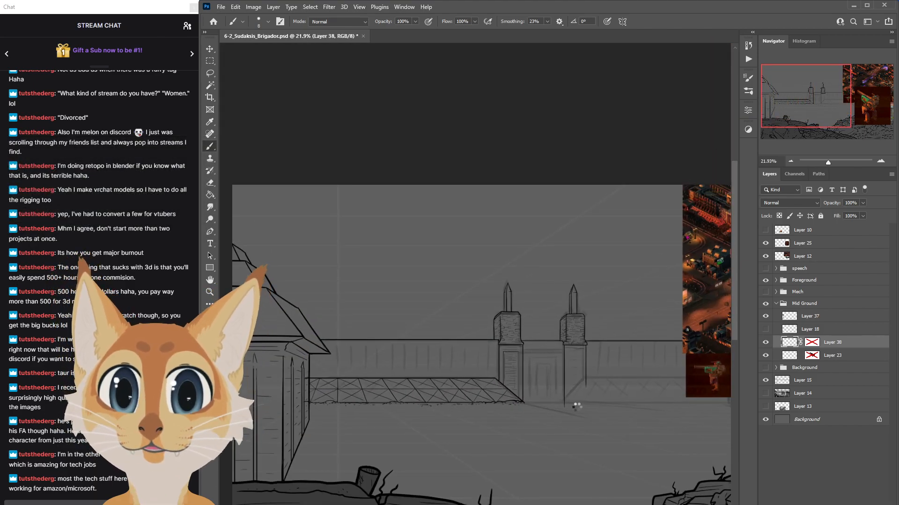
scroll(577, 408, left, 3)
key(ctrl+s)
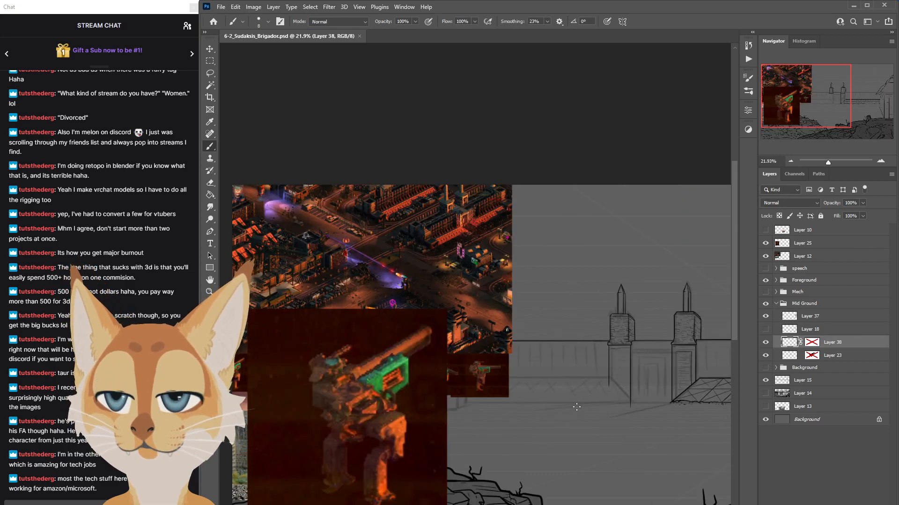
scroll(646, 382, up, 6)
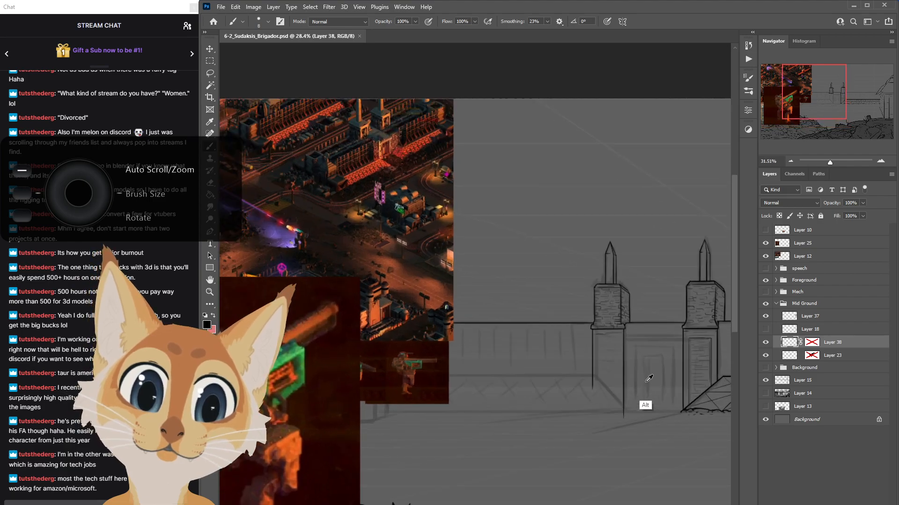
scroll(475, 274, right, 5)
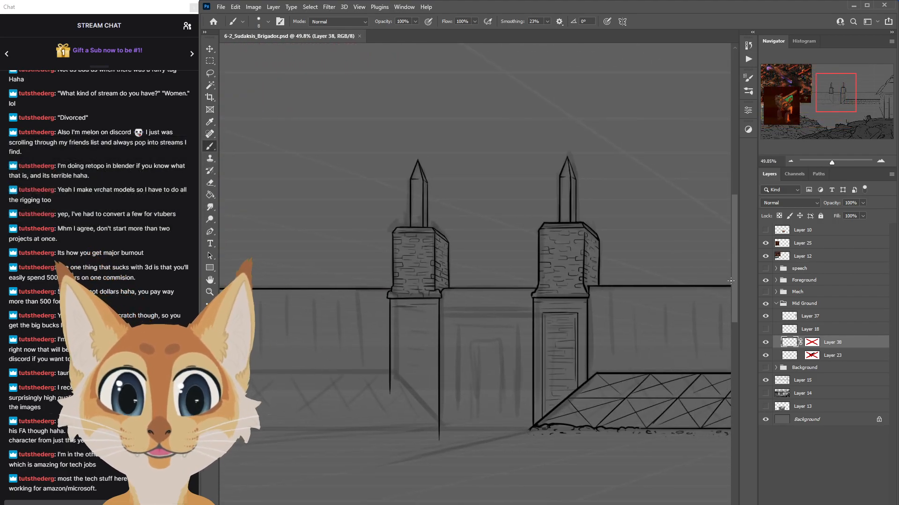
drag(734, 283, 734, 293)
scroll(678, 307, up, 2)
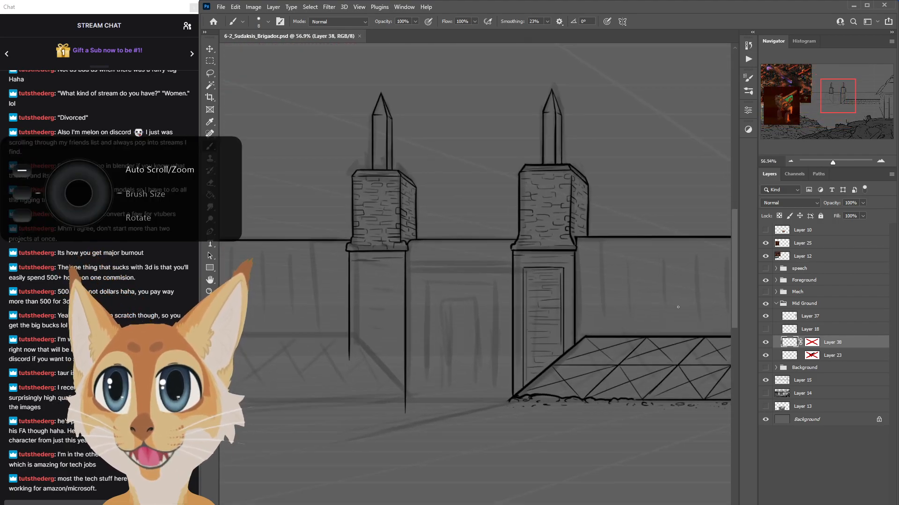
scroll(677, 307, up, 1)
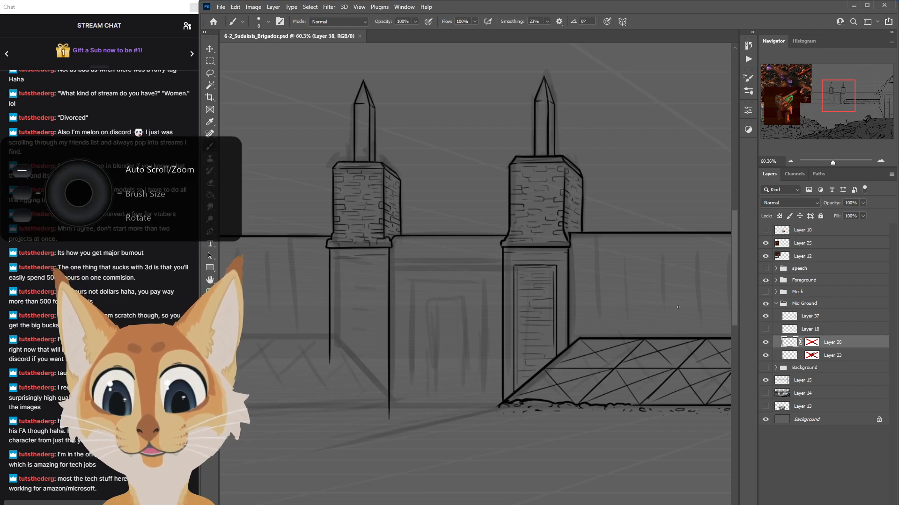
scroll(678, 307, up, 1)
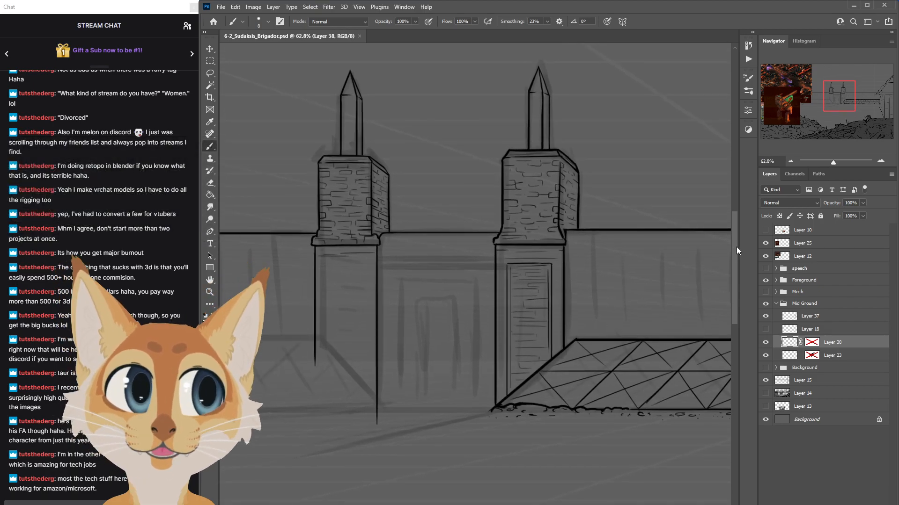
Ink thin vertical detail lines down the spires of both pillars with a smaller brush, redoing unsatisfactory strokes.
scroll(616, 191, up, 3)
key(bracketleft)
key(bracketleft)
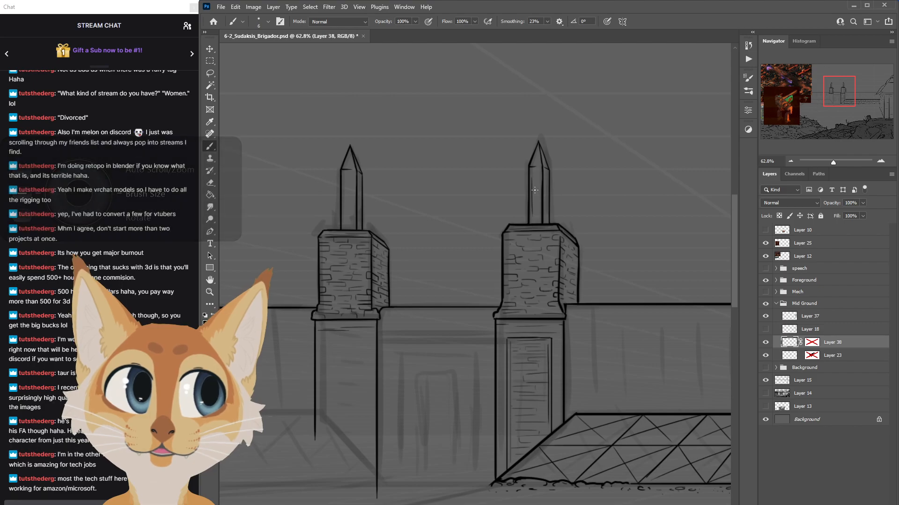
drag(534, 179, 535, 224)
key(ctrl+z)
drag(534, 179, 535, 219)
key(ctrl+z)
key(ctrl+z)
drag(538, 180, 536, 218)
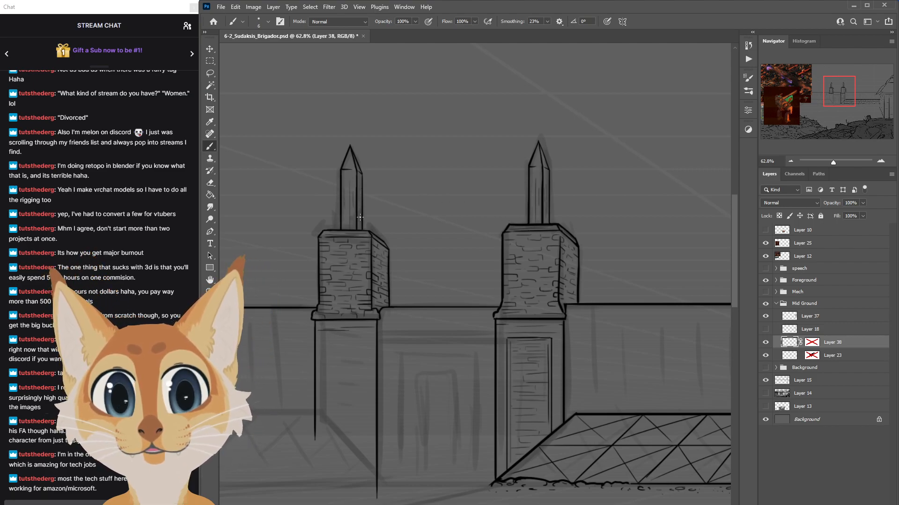
Save the document and review the spire details on both pillars in the mirrored view.
scroll(361, 197, down, 6)
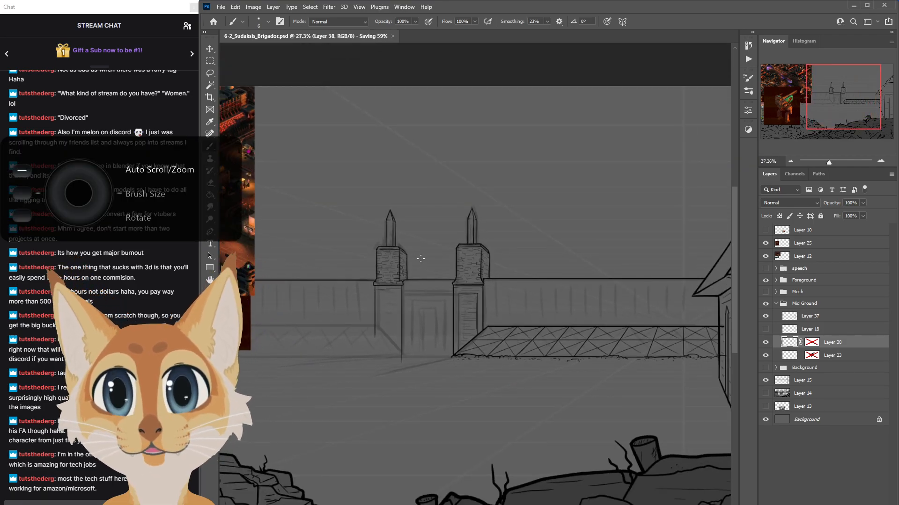
scroll(420, 259, down, 2)
scroll(421, 258, up, 3)
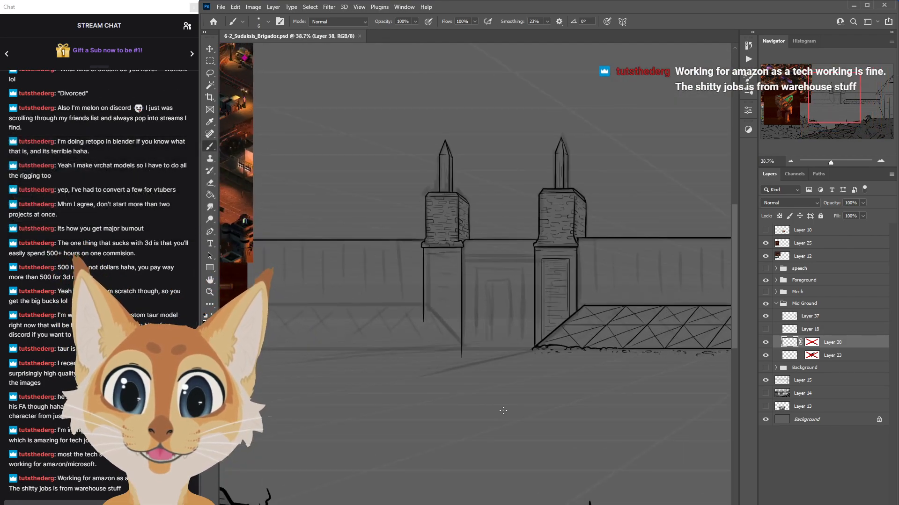
scroll(341, 299, up, 3)
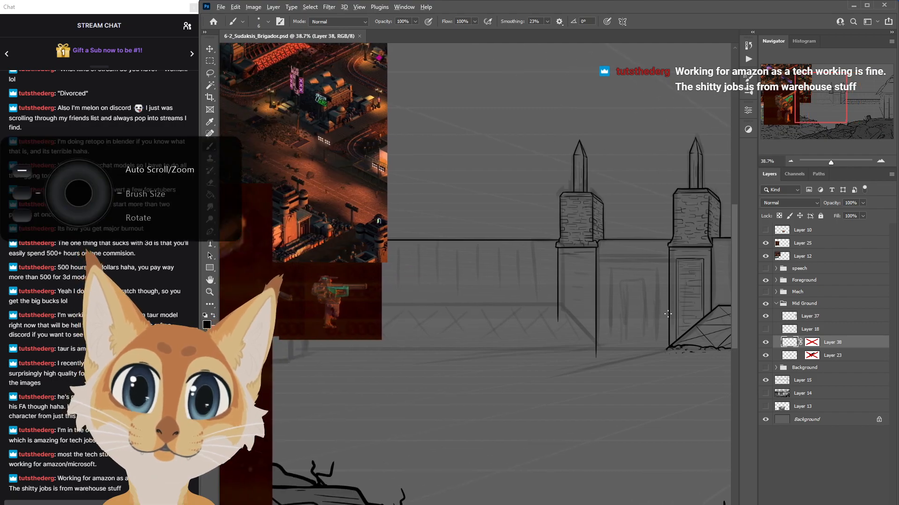
scroll(475, 274, right, 4)
scroll(475, 273, left, 2)
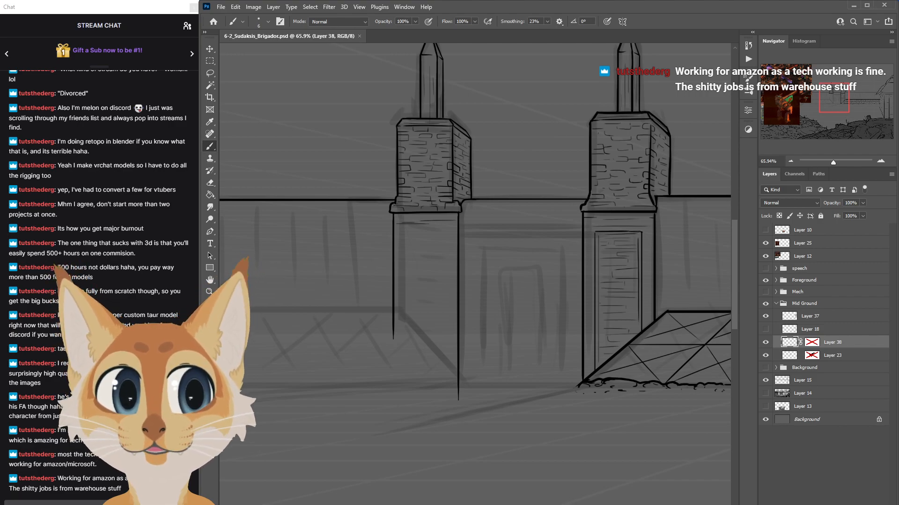
Clean up the gate-side outline of the finished pillar's brick block, undo the unwanted strokes, and save the document.
scroll(736, 238, down, 1)
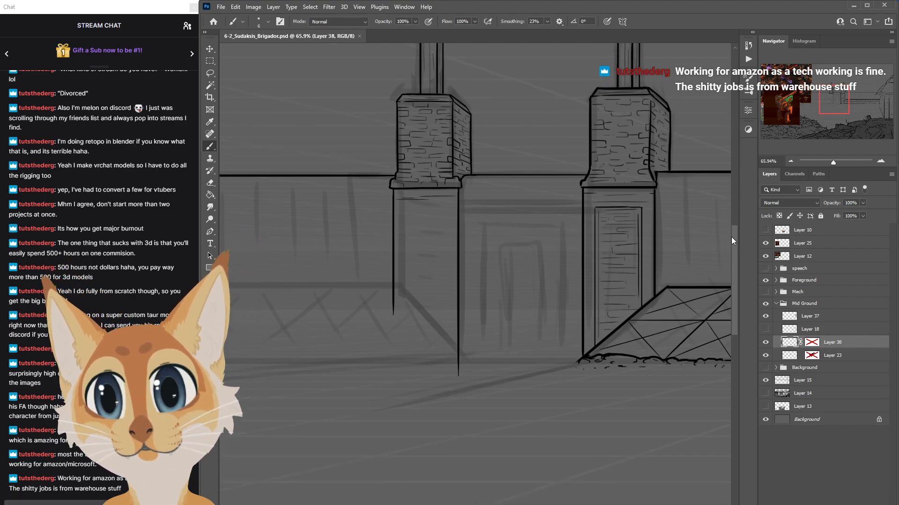
scroll(558, 218, up, 2)
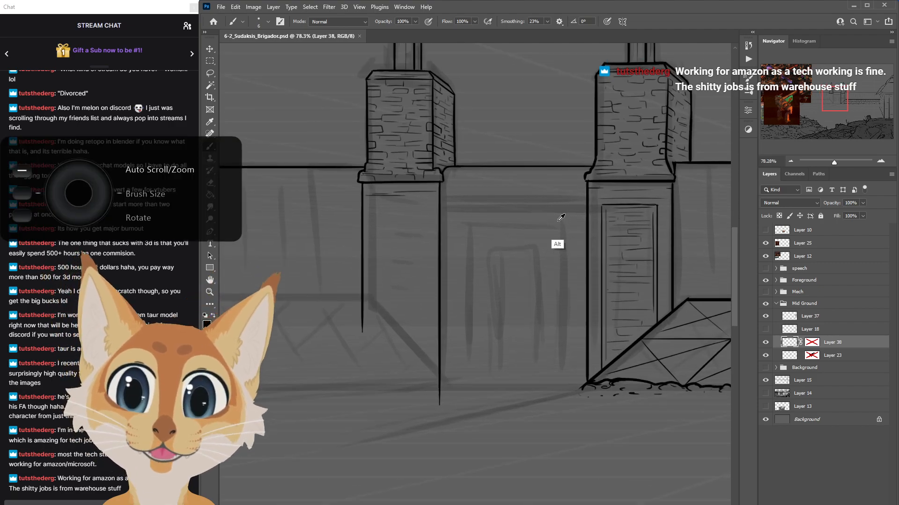
scroll(558, 217, up, 2)
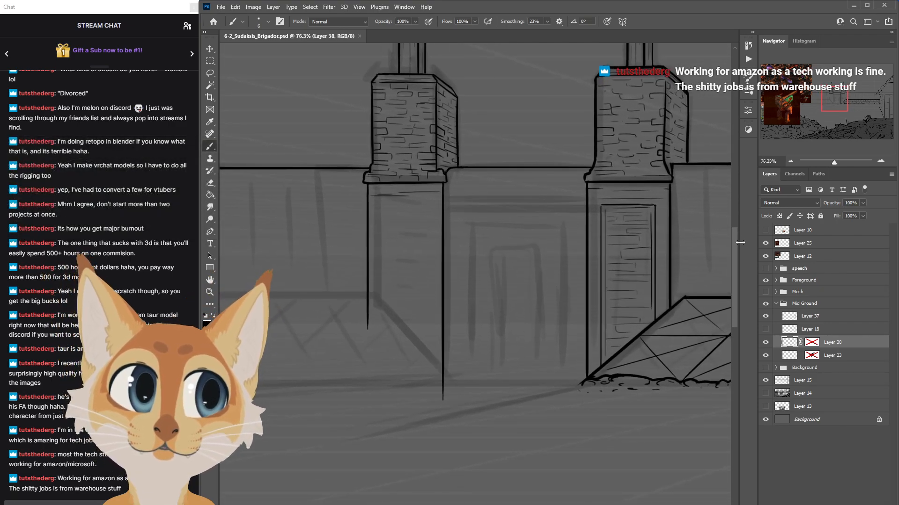
scroll(739, 237, up, 1)
scroll(738, 237, up, 1)
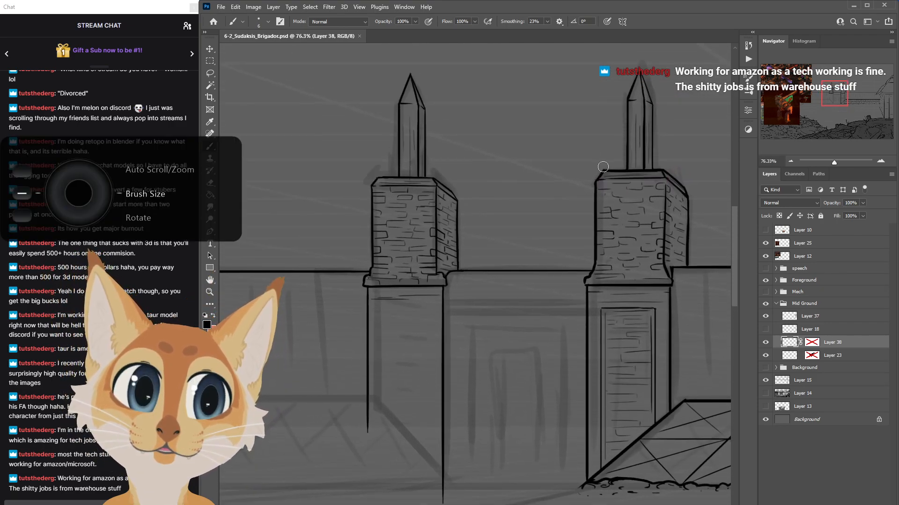
mouse_move(608, 161)
mouse_down()
mouse_move(588, 189)
mouse_move(595, 186)
mouse_move(594, 243)
mouse_up()
key(ctrl+z)
key(ctrl+z)
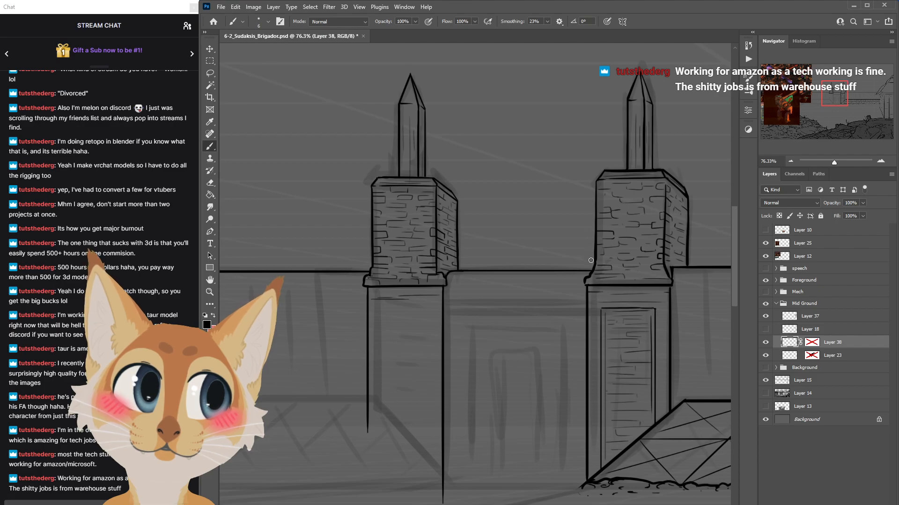
scroll(597, 273, down, 5)
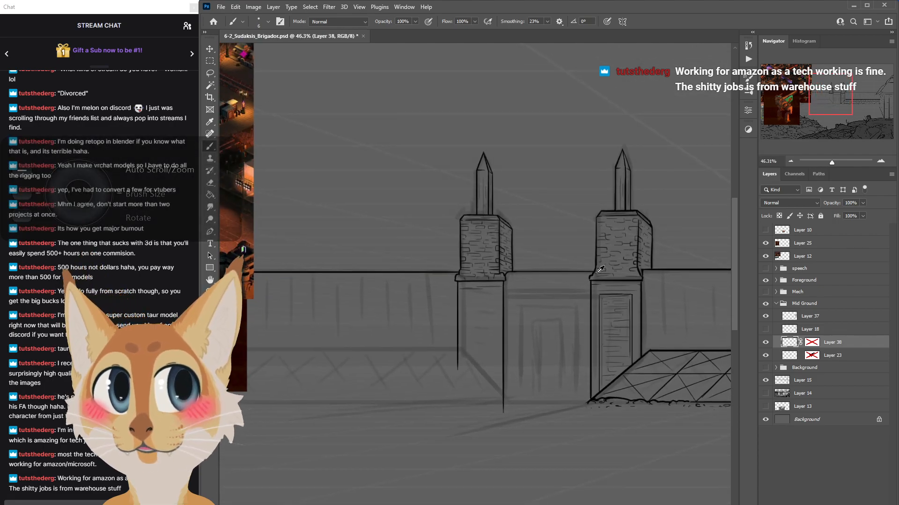
key(ctrl+s)
Erase the hatch lines beneath the unfinished pillar's cap, restore the unmirrored canvas view, and save the document.
scroll(730, 256, down, 3)
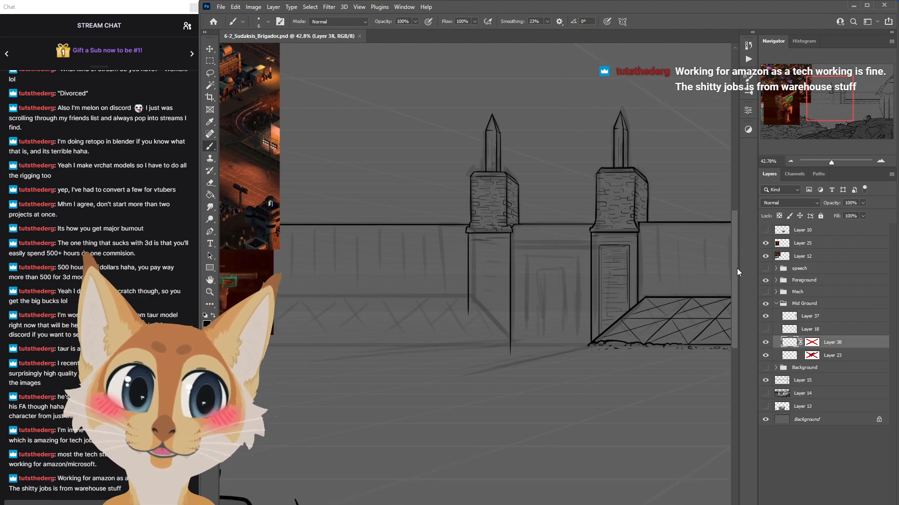
scroll(734, 278, down, 2)
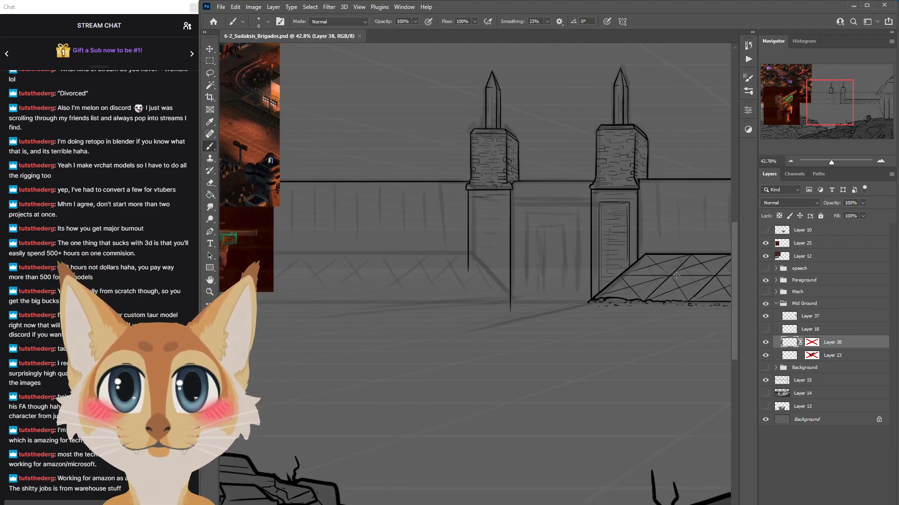
scroll(496, 230, up, 5)
scroll(496, 231, up, 2)
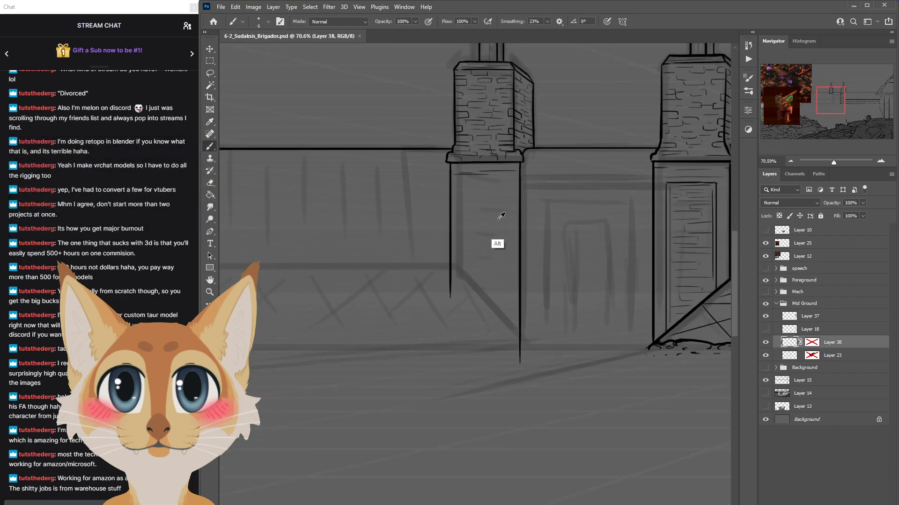
key(])
drag(450, 168, 515, 163)
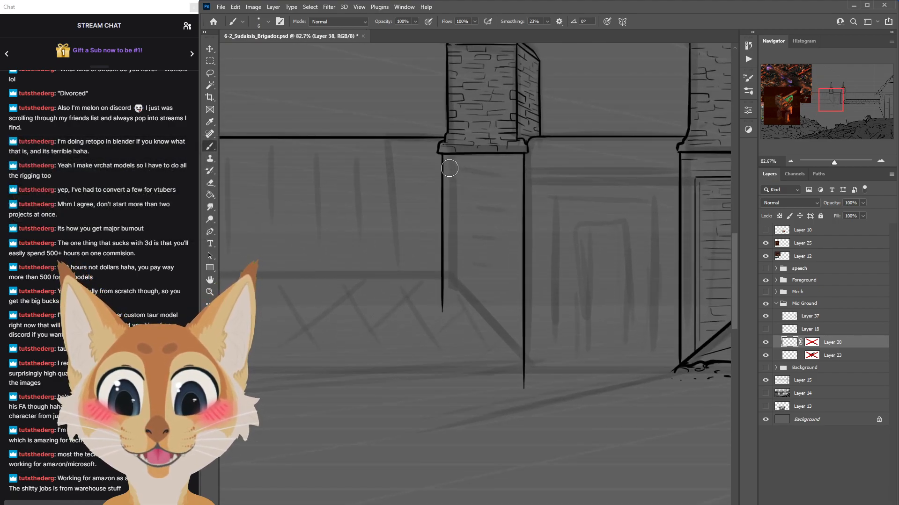
scroll(447, 186, down, 3)
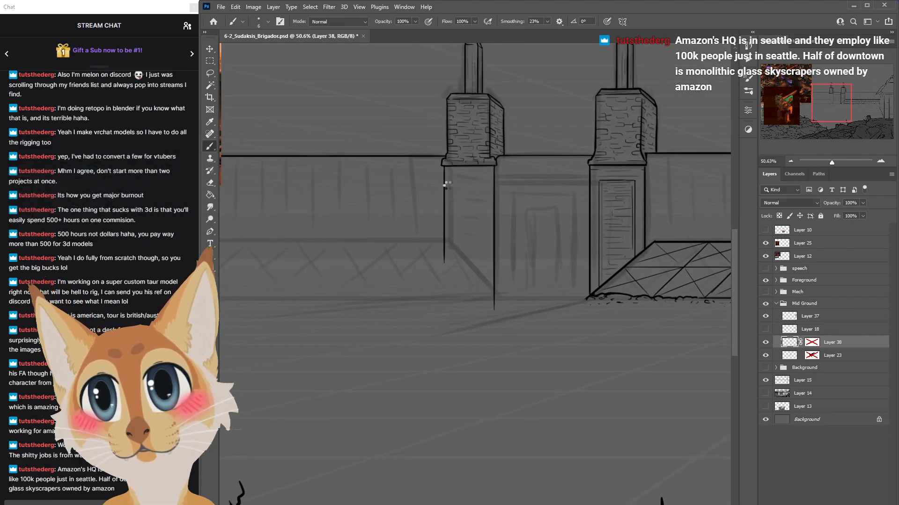
scroll(448, 185, right, 5)
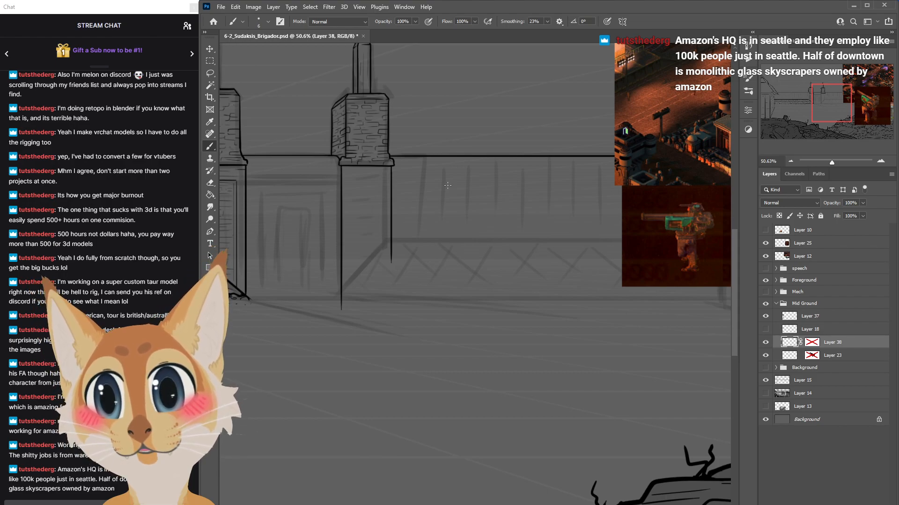
key(ctrl+s)
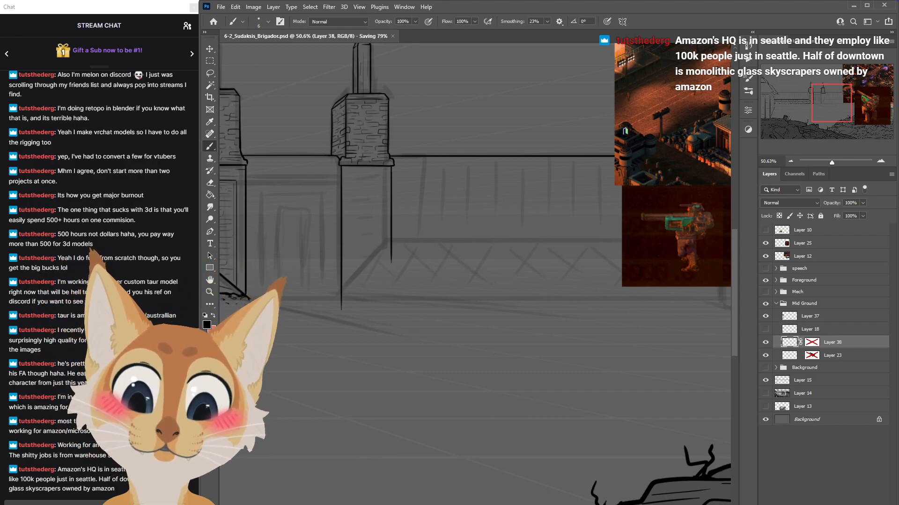
Examine the unfinished pillar's shaft and the sloped sketch lines at its base, comparing it with the finished pillar.
scroll(447, 186, left, 2)
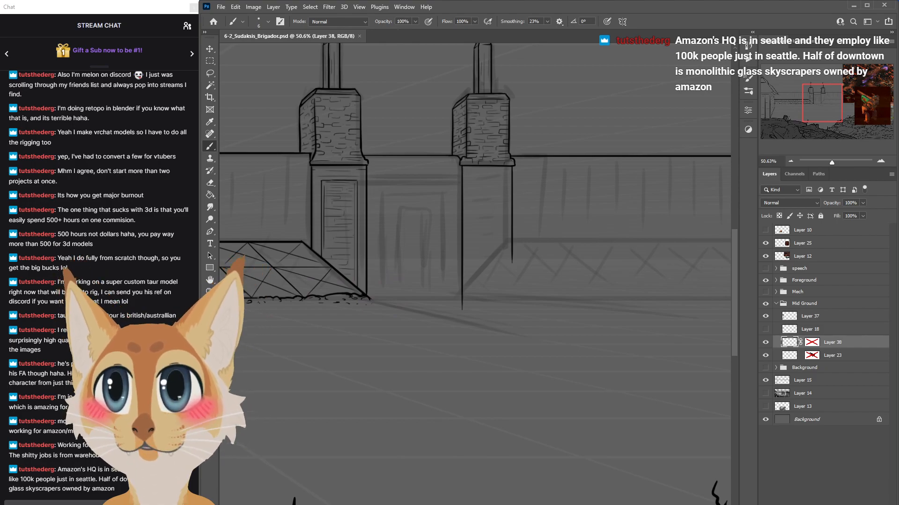
scroll(465, 179, up, 4)
scroll(466, 179, up, 1)
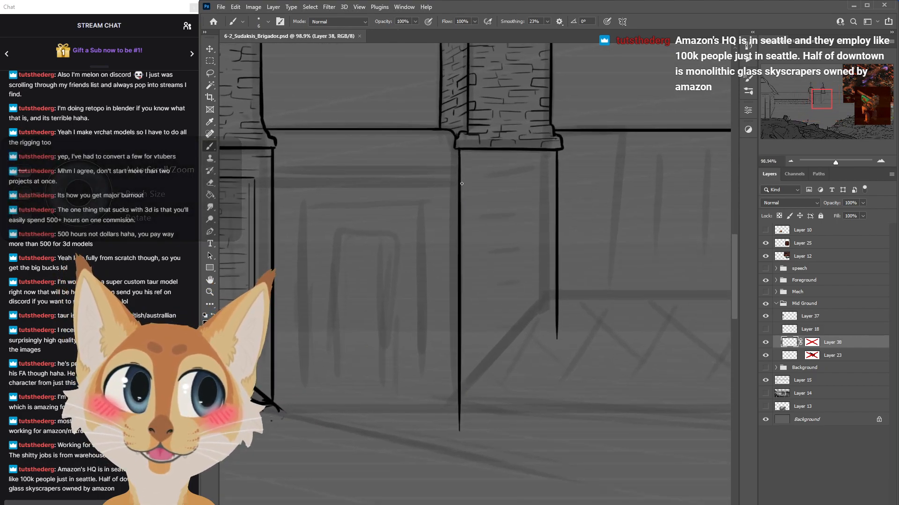
scroll(733, 259, down, 1)
scroll(733, 258, up, 1)
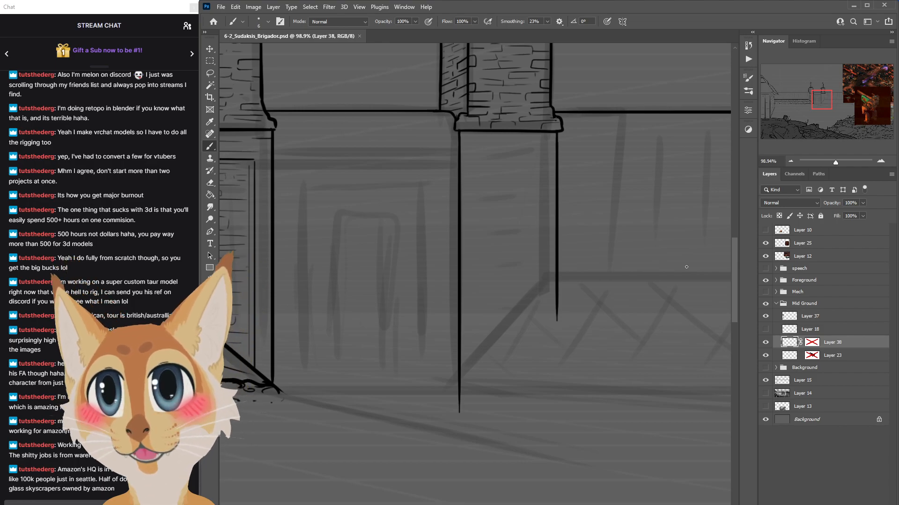
mouse_move(733, 265)
mouse_down()
mouse_move(734, 239)
mouse_move(733, 254)
mouse_up()
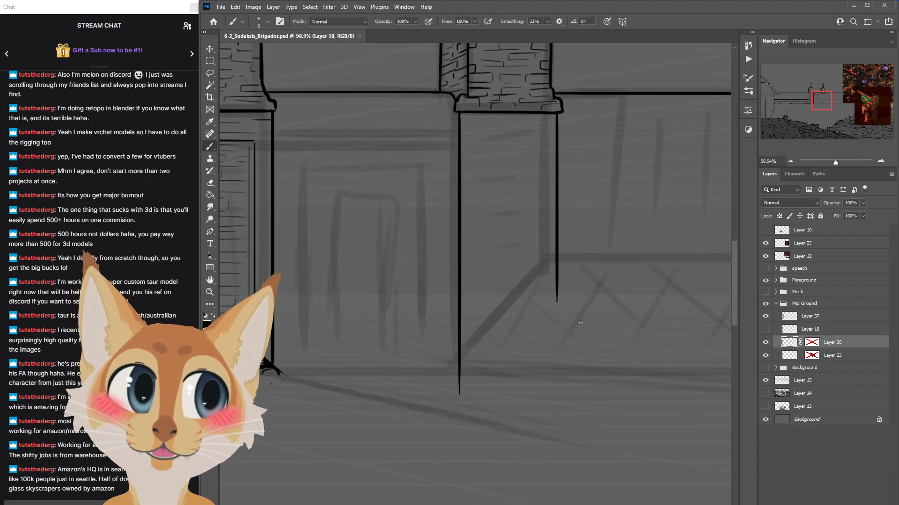
scroll(580, 322, down, 10)
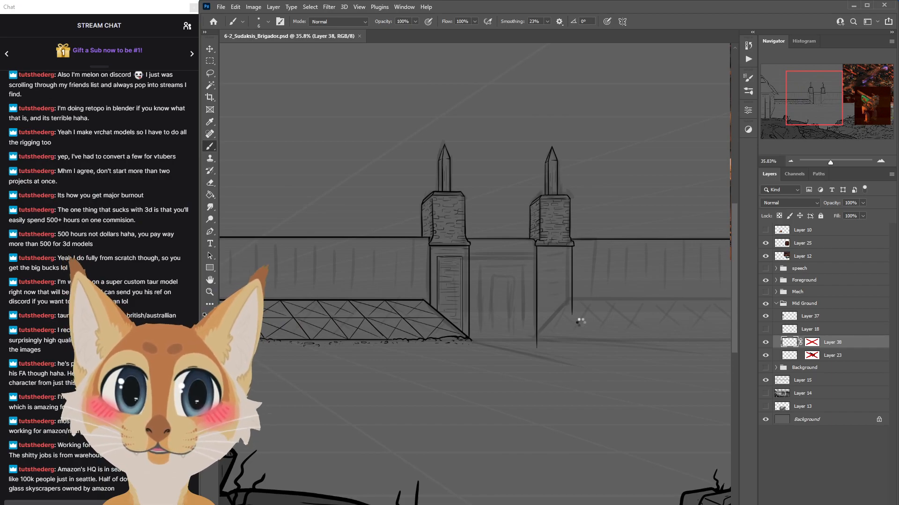
Save the document and compare the shafts of both pillars in the mirrored view.
key(ctrl+s)
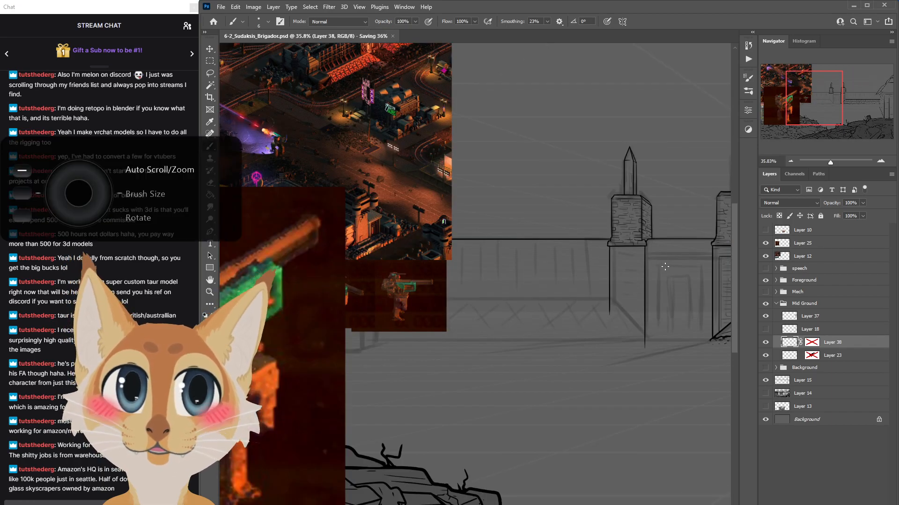
scroll(665, 266, up, 5)
scroll(353, 331, up, 2)
drag(353, 331, 444, 330)
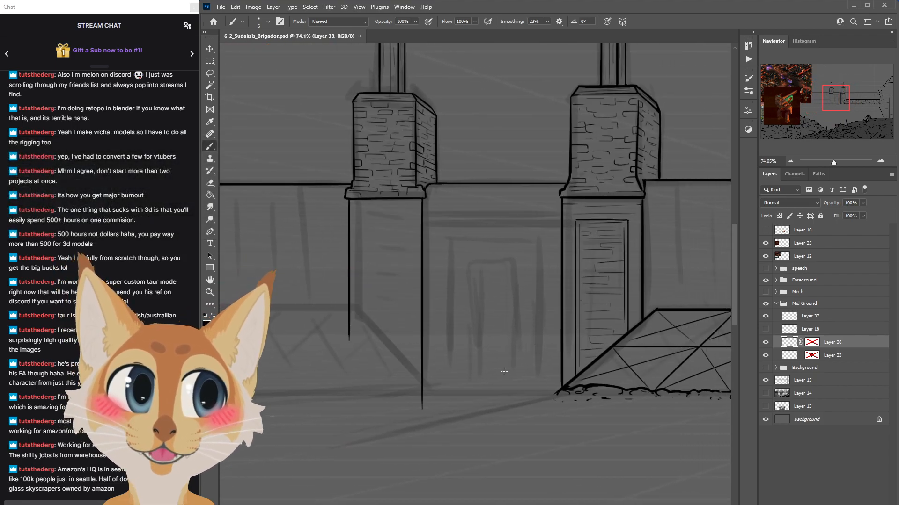
scroll(721, 255, up, 3)
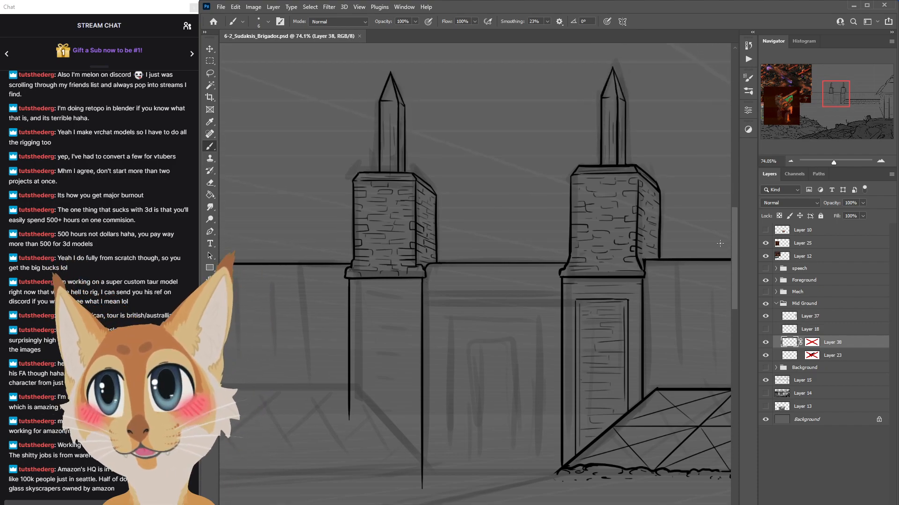
drag(734, 218, 735, 237)
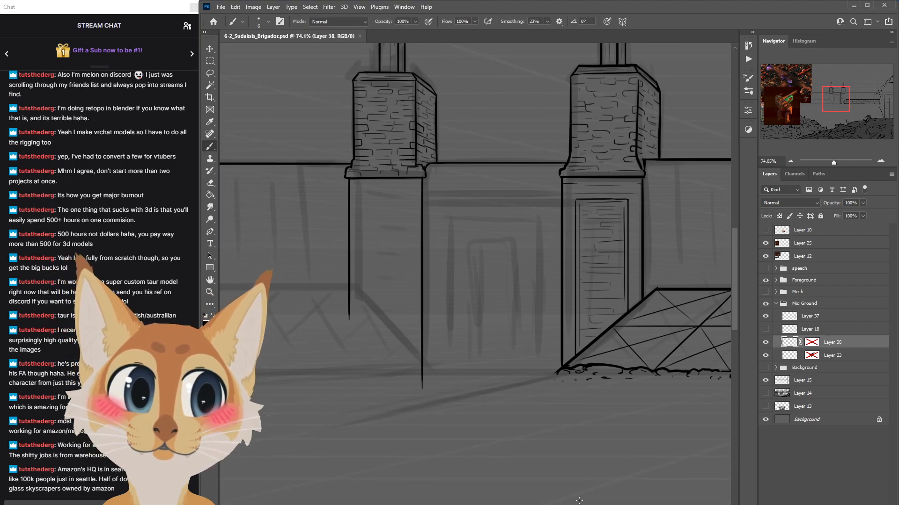
scroll(580, 359, left, 3)
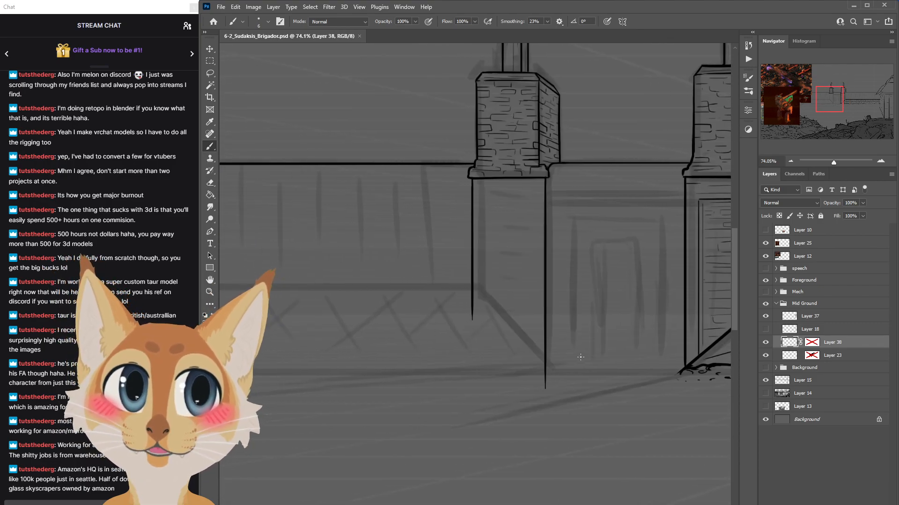
Ink short horizontal hatch lines on the unfinished pillar's shaft just beneath its cap.
drag(473, 187, 518, 186)
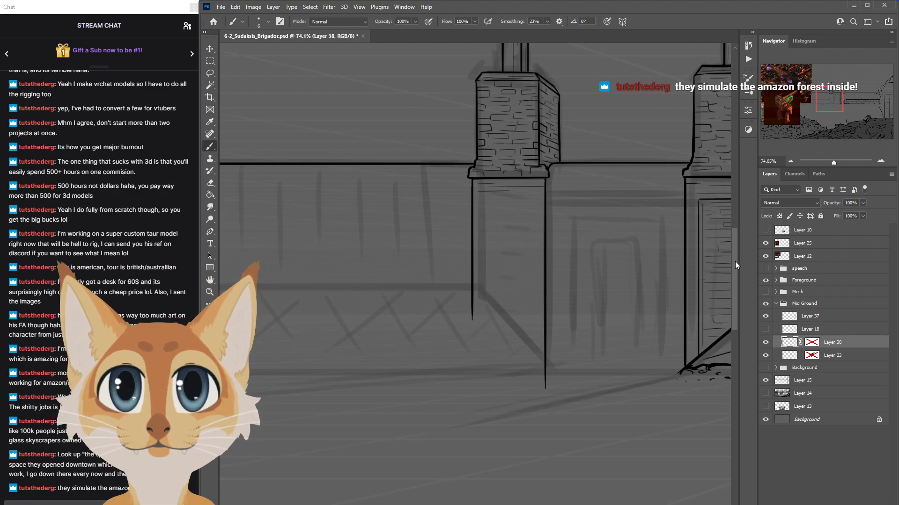
scroll(735, 261, up, 3)
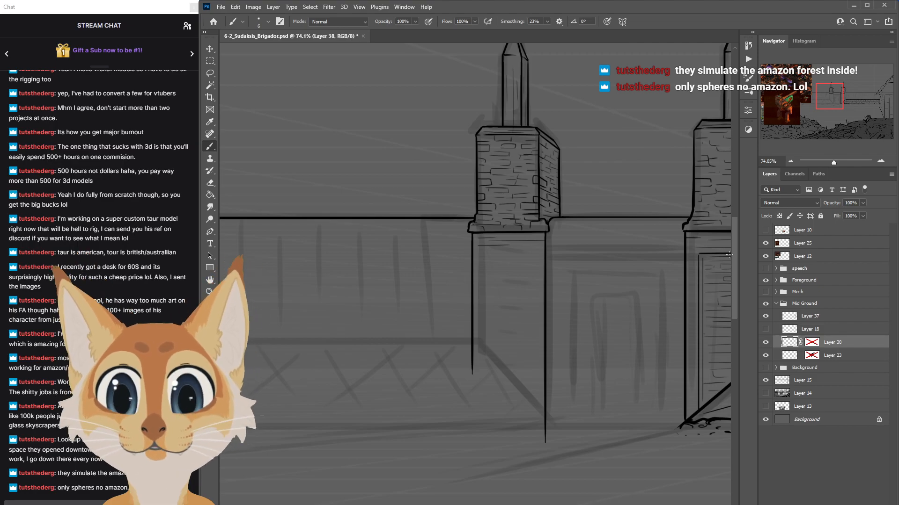
scroll(728, 256, down, 1)
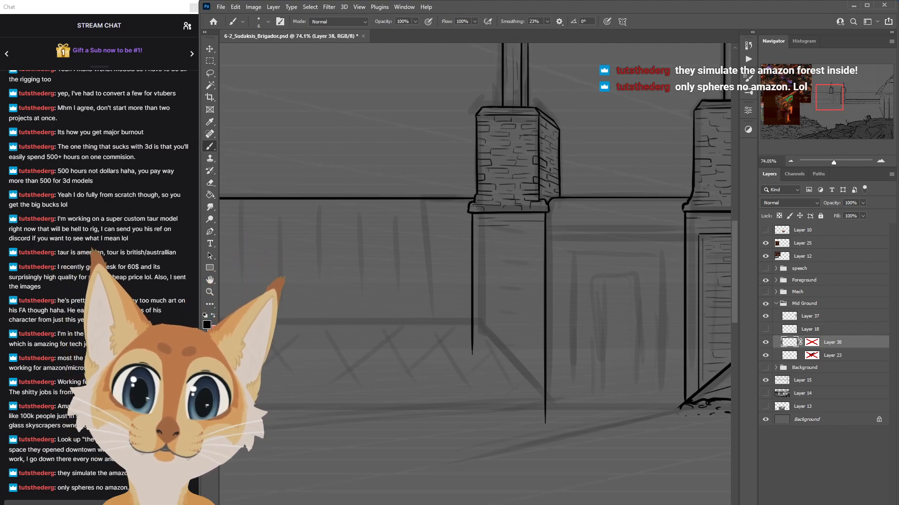
alt+scroll(634, 425, down, 5)
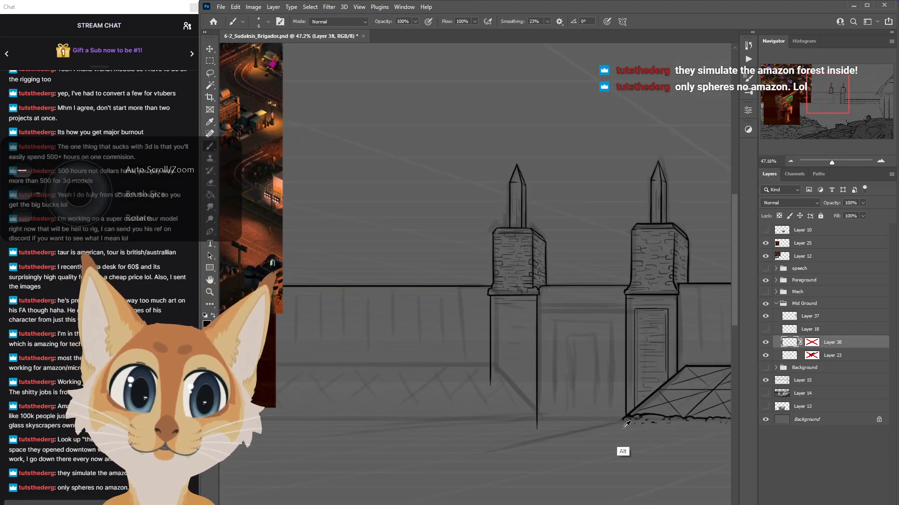
alt+scroll(633, 426, up, 2)
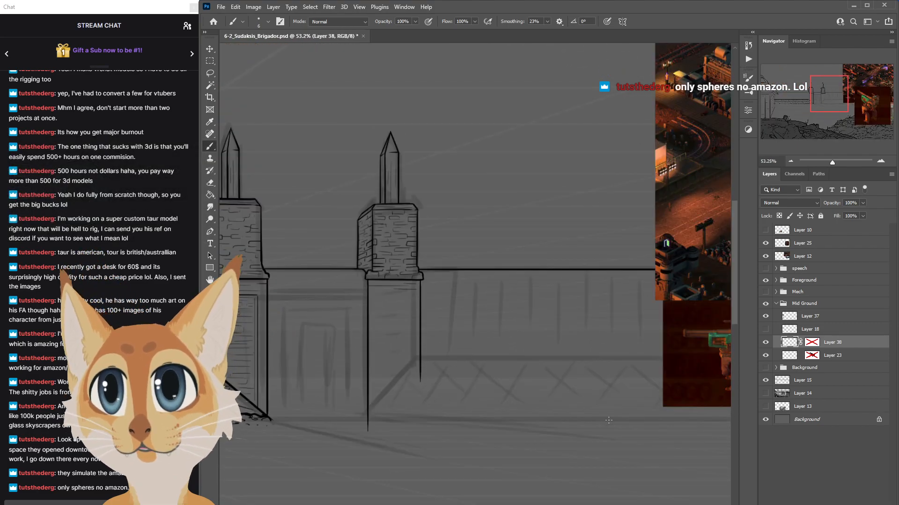
Ink the outer frame of the recessed panel on the unfinished pillar's shaft, with a straight top edge and two long vertical sides.
drag(557, 504, 529, 504)
drag(735, 286, 736, 308)
alt+scroll(541, 233, up, 1)
alt+scroll(543, 230, up, 5)
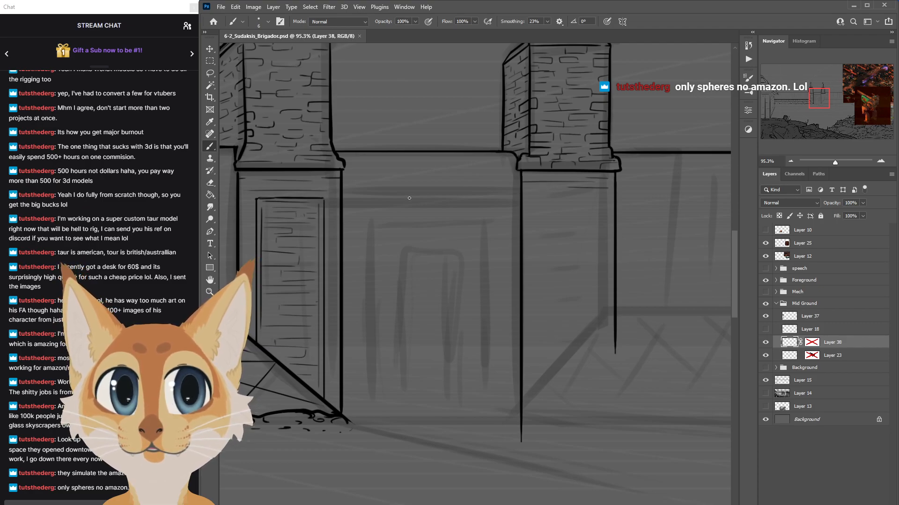
shift+drag(604, 198, 534, 205)
drag(604, 199, 603, 401)
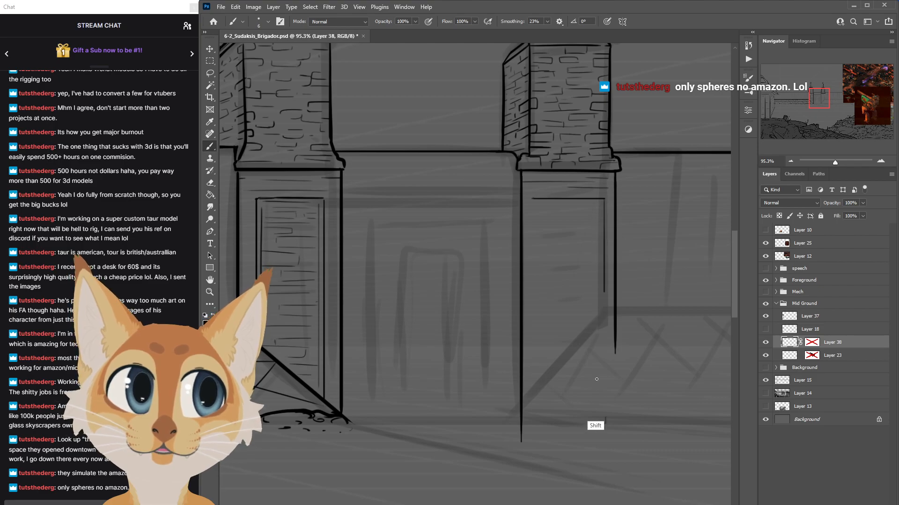
mouse_move(535, 199)
mouse_down()
mouse_move(542, 240)
mouse_move(536, 455)
mouse_up()
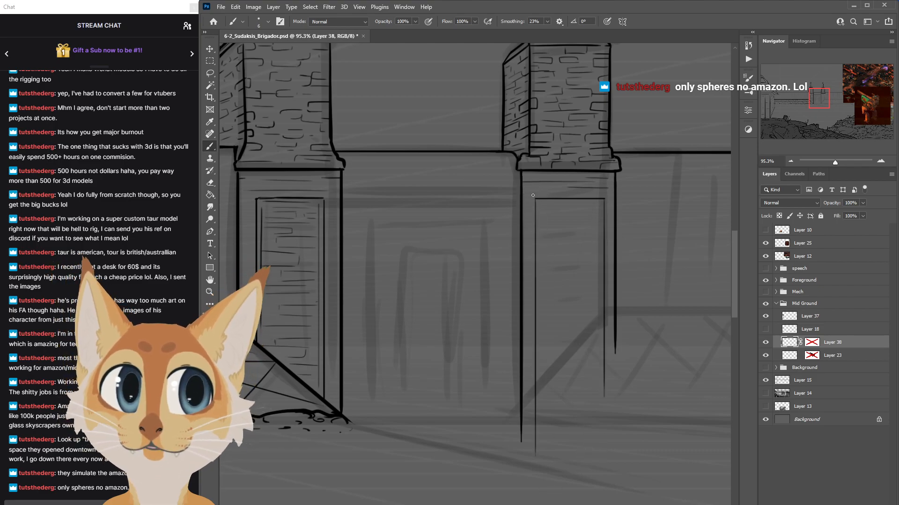
Ink a second, inner line along the top and both sides of the unfinished pillar's panel frame, undoing the unwanted strokes.
drag(535, 200, 602, 206)
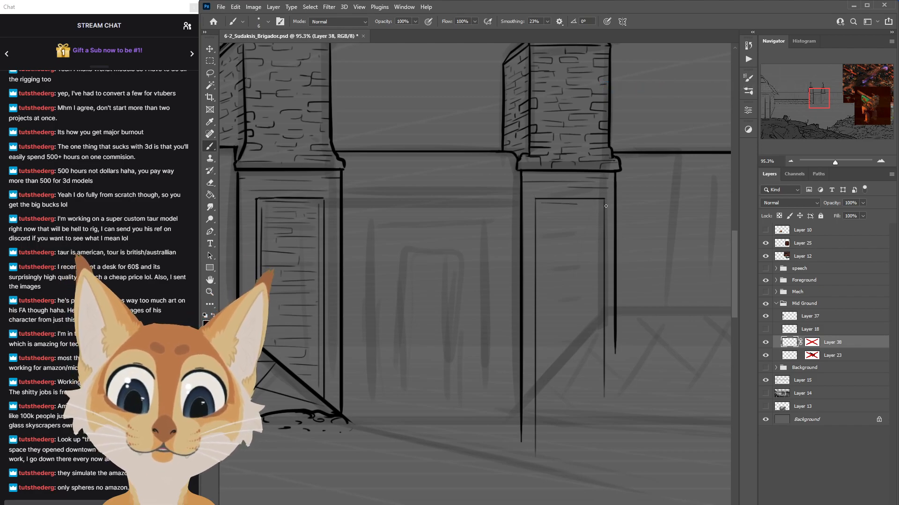
key(ctrl+z)
drag(538, 202, 595, 206)
key(ctrl+z)
key(ctrl+z)
drag(541, 203, 605, 200)
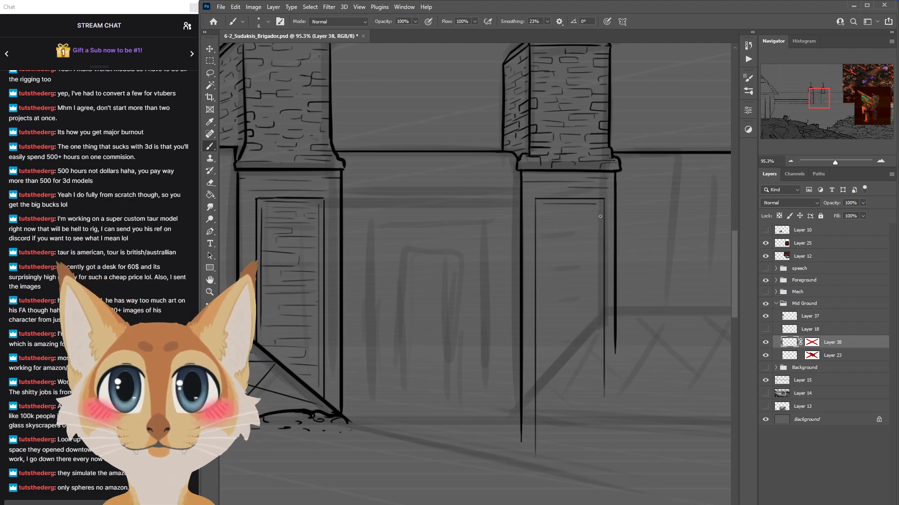
shift+click(605, 472)
drag(542, 214, 542, 472)
key(ctrl+z)
mouse_move(539, 211)
mouse_down()
mouse_move(564, 497)
mouse_move(567, 476)
mouse_up()
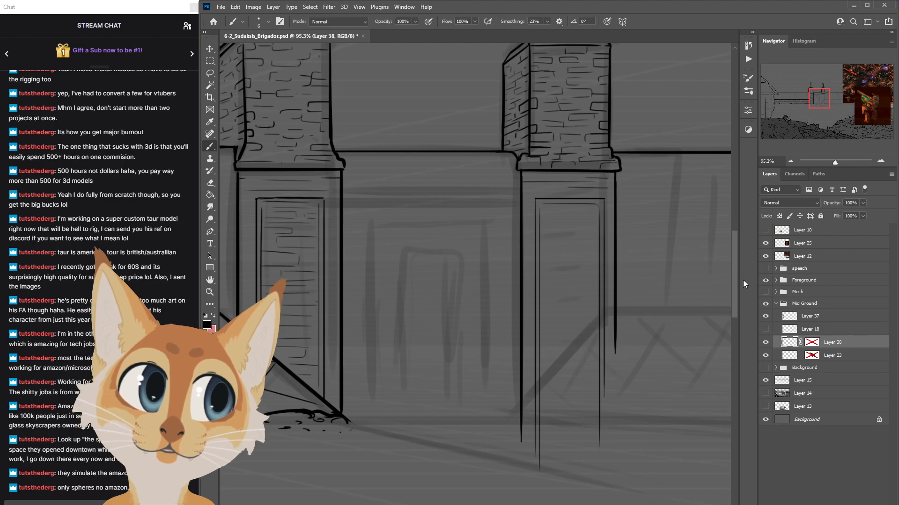
Check the new panel frame against the finished pillar's panel and save the document.
scroll(625, 342, down, 3)
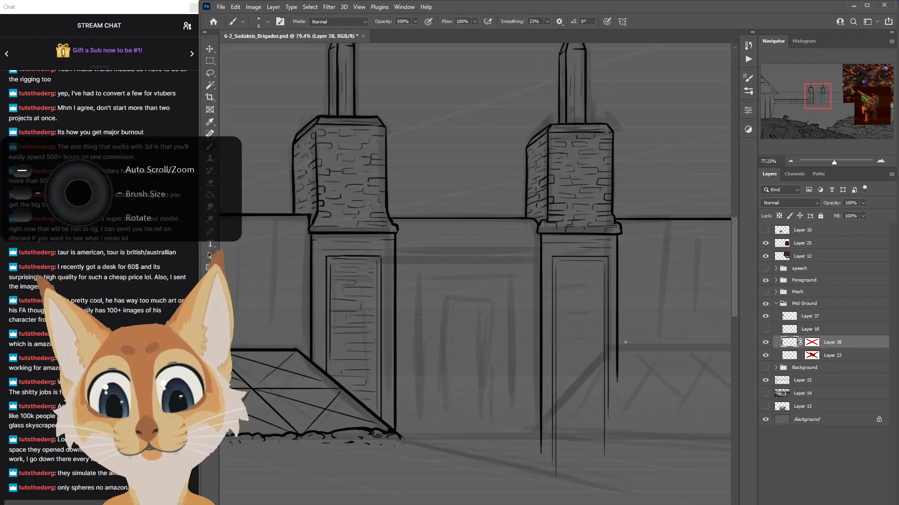
scroll(626, 342, down, 3)
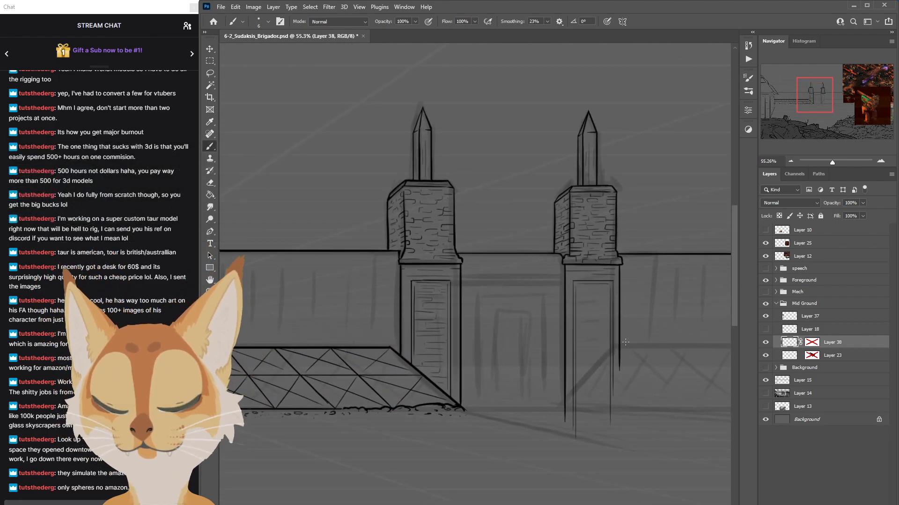
scroll(626, 342, up, 5)
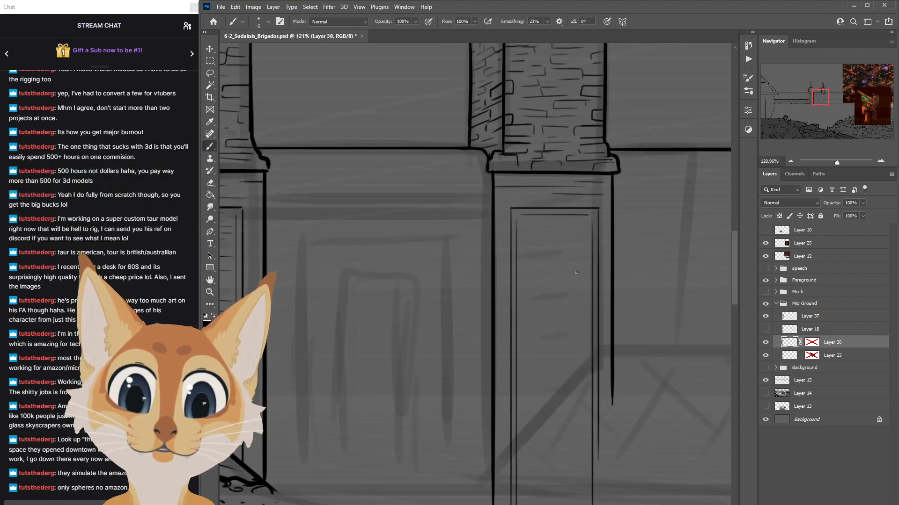
scroll(630, 326, down, 4)
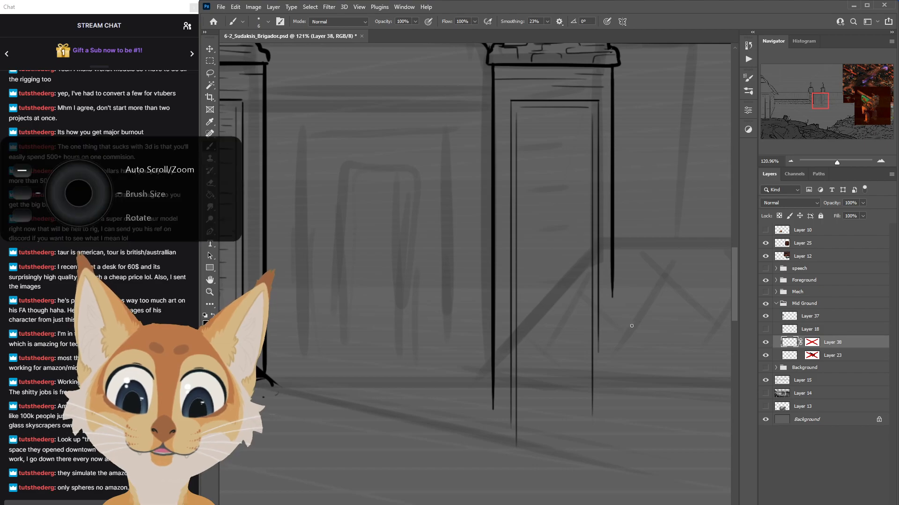
scroll(629, 326, down, 5)
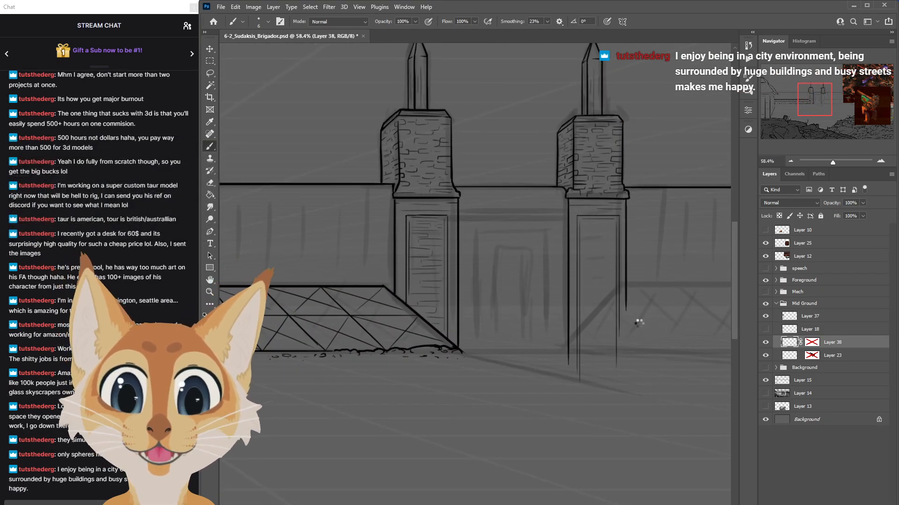
key(ctrl+s)
Examine the finished pillar's panel brickwork and the adjoining wall base in the mirrored view as reference for the unfinished pillar.
drag(693, 302, 420, 300)
scroll(541, 303, up, 1)
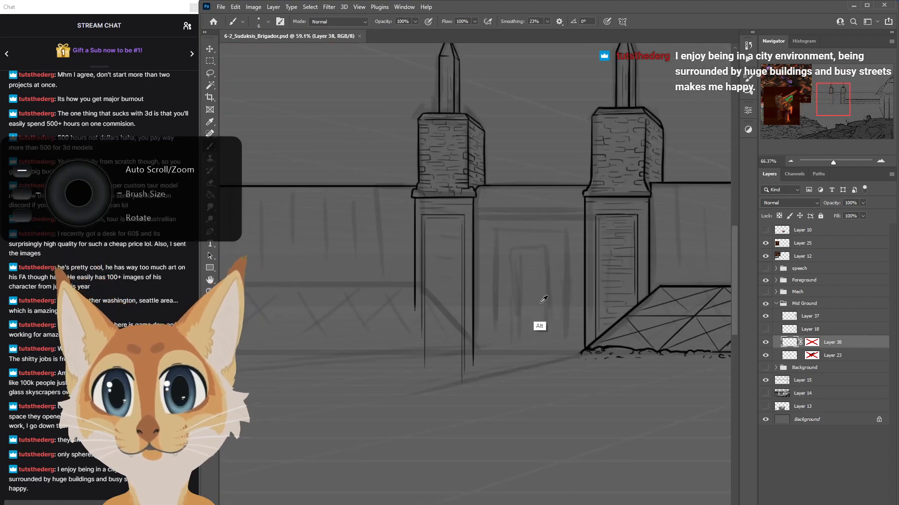
scroll(543, 300, up, 3)
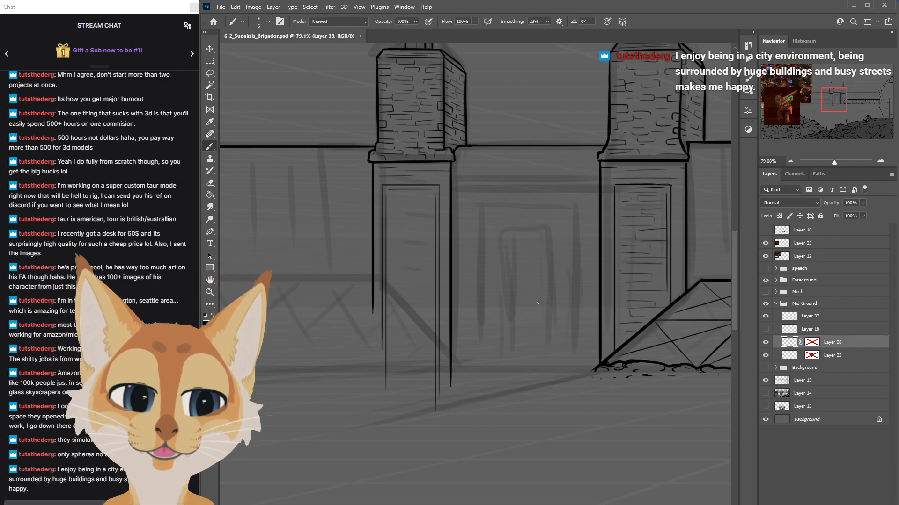
drag(737, 257, 738, 252)
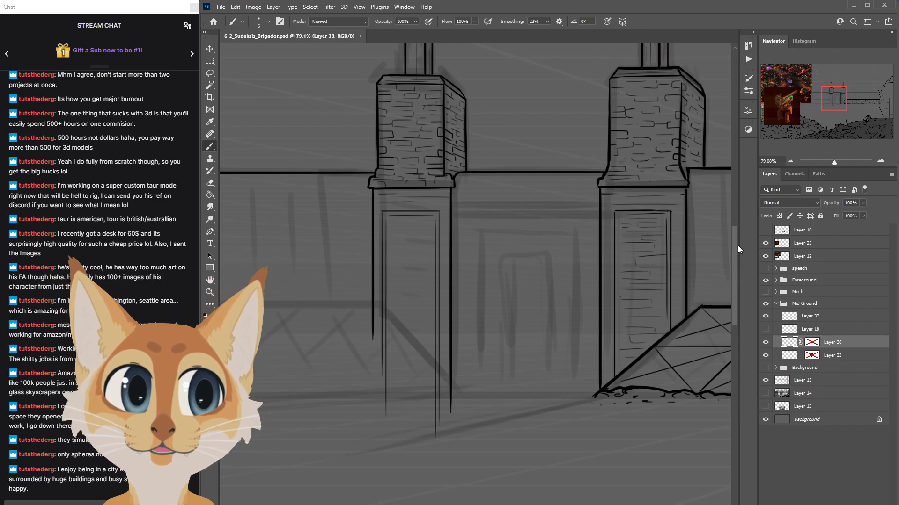
scroll(738, 252, down, 2)
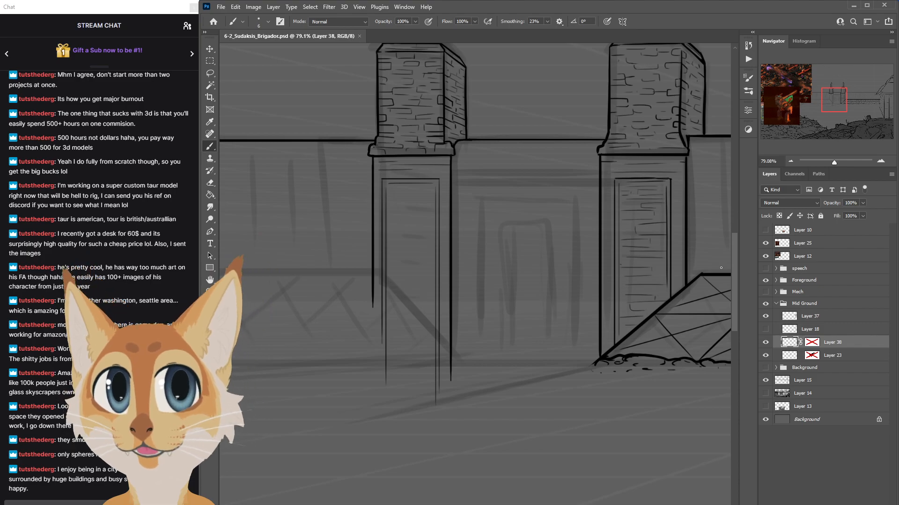
scroll(737, 244, down, 1)
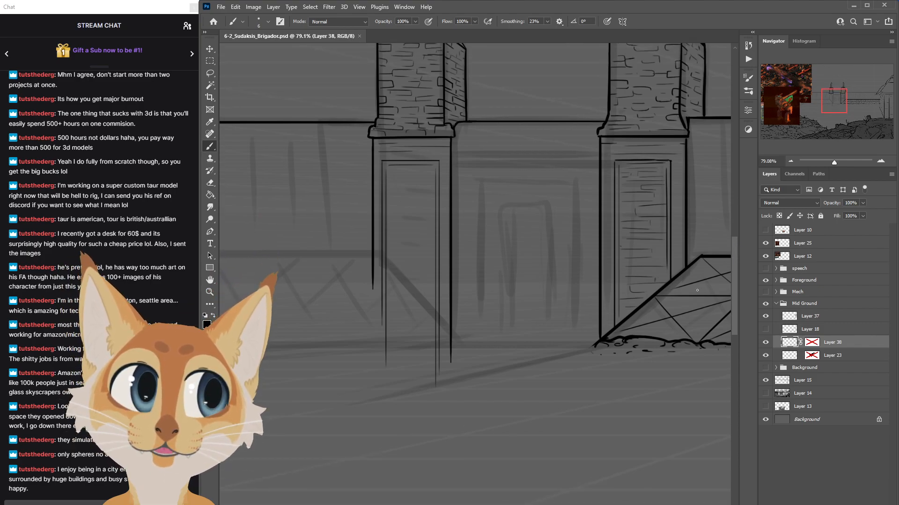
scroll(475, 274, right, 10)
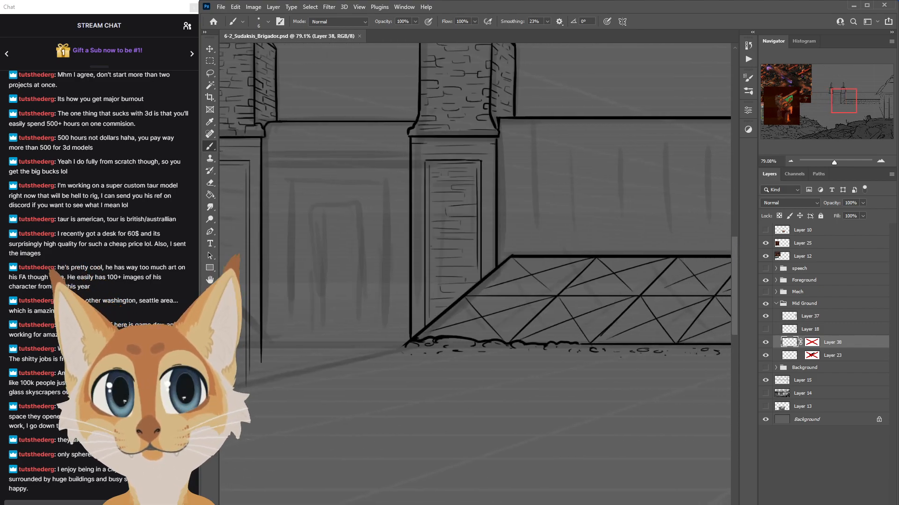
scroll(475, 274, left, 10)
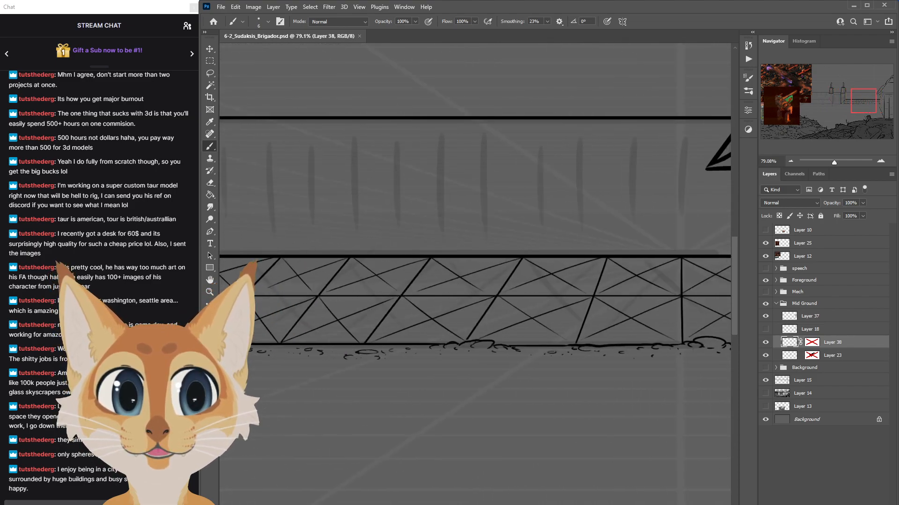
scroll(573, 469, right, 1)
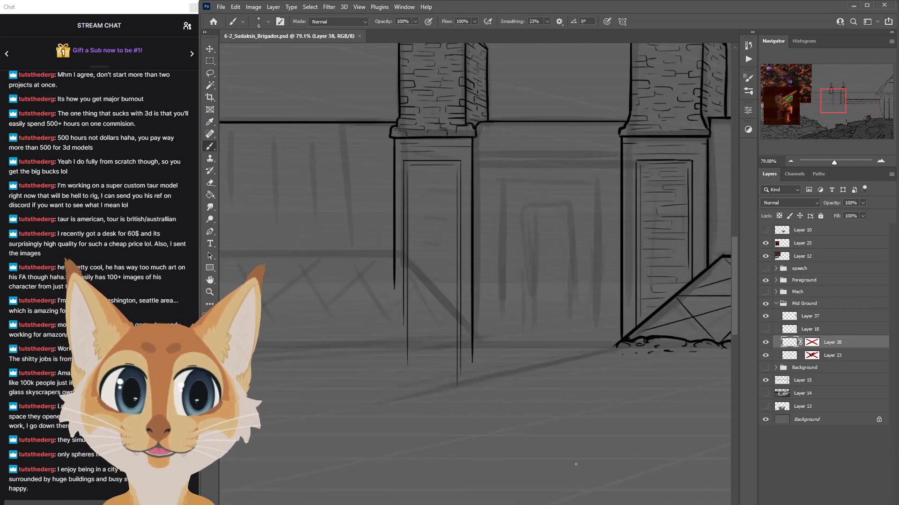
Ink the first brick lines at the top of the unfinished pillar's panel, undo the unwanted strokes, and save the document.
key(ctrl+z)
drag(434, 172, 439, 170)
key(ctrl+z)
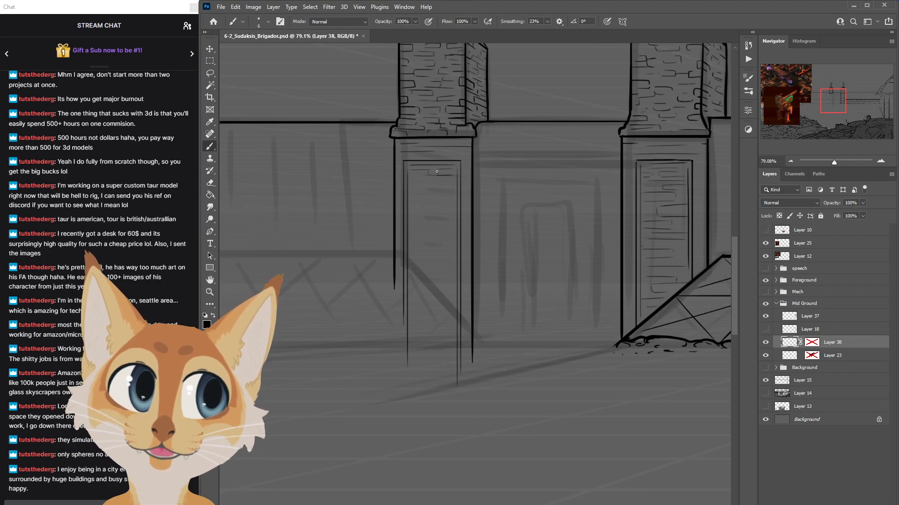
scroll(437, 171, up, 2)
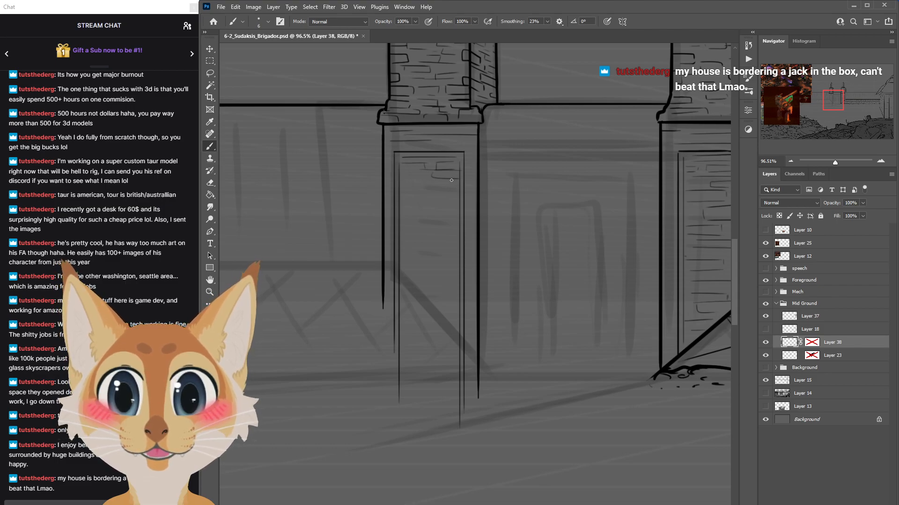
scroll(485, 238, down, 4)
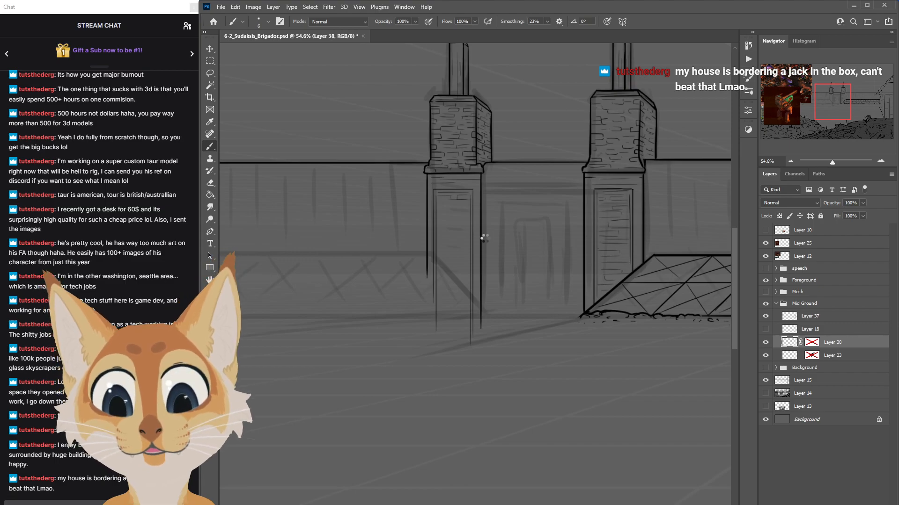
key(ctrl+s)
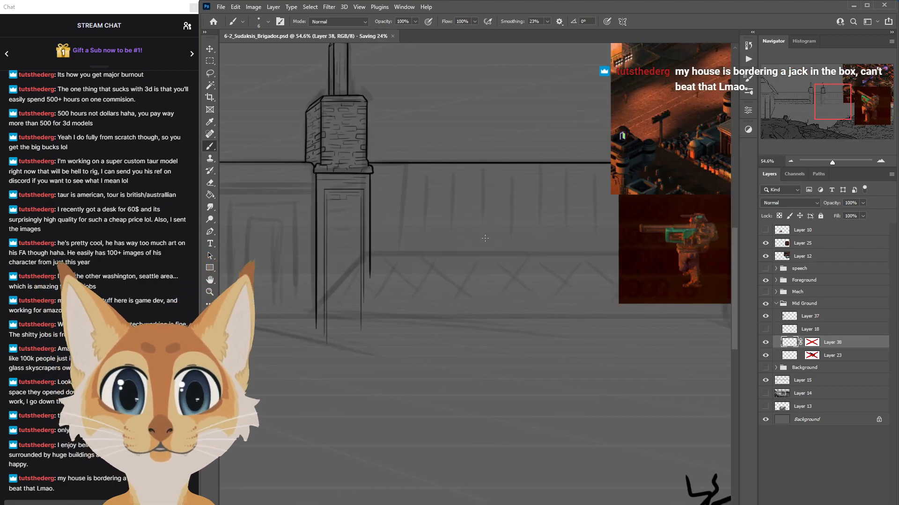
Ink the next brick rows below the first ones in the unfinished pillar's panel, undoing the unwanted stroke.
scroll(499, 198, up, 5)
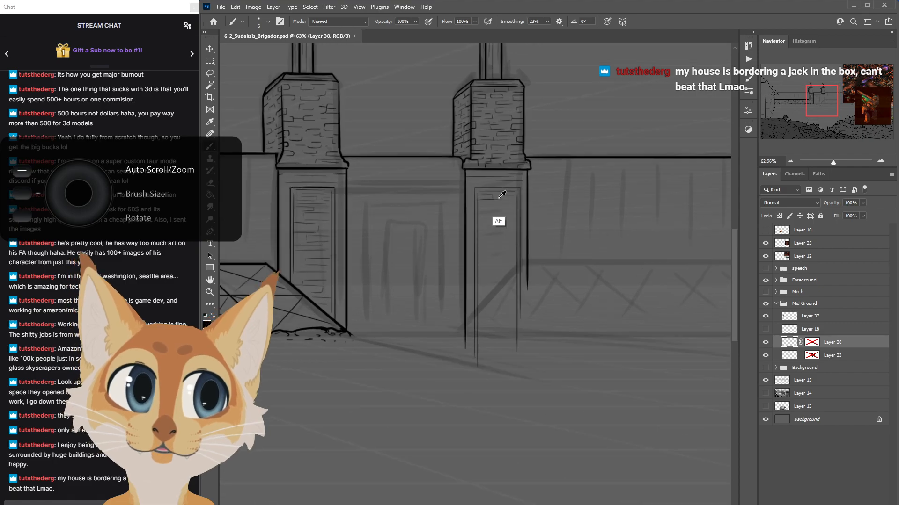
scroll(499, 198, up, 1)
mouse_move(497, 201)
mouse_down()
mouse_move(496, 211)
mouse_move(478, 208)
mouse_move(517, 210)
mouse_up()
key(ctrl+z)
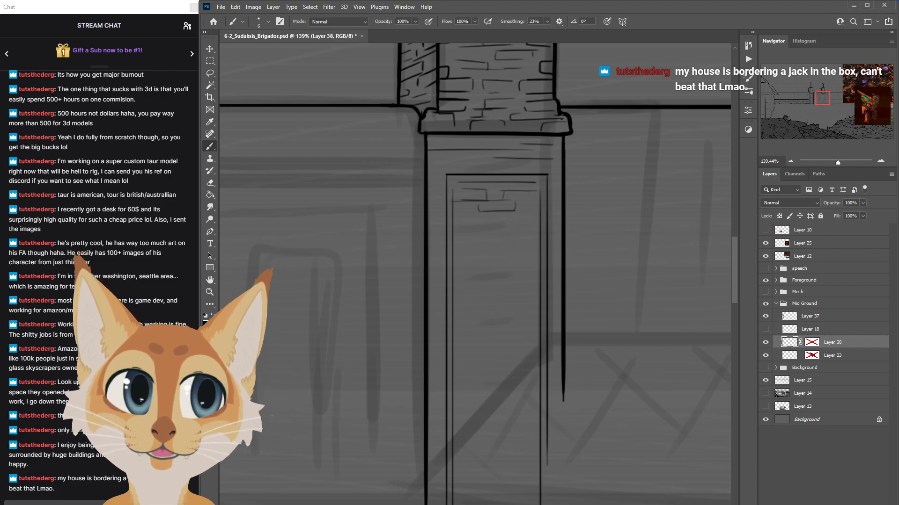
drag(417, 313, 580, 313)
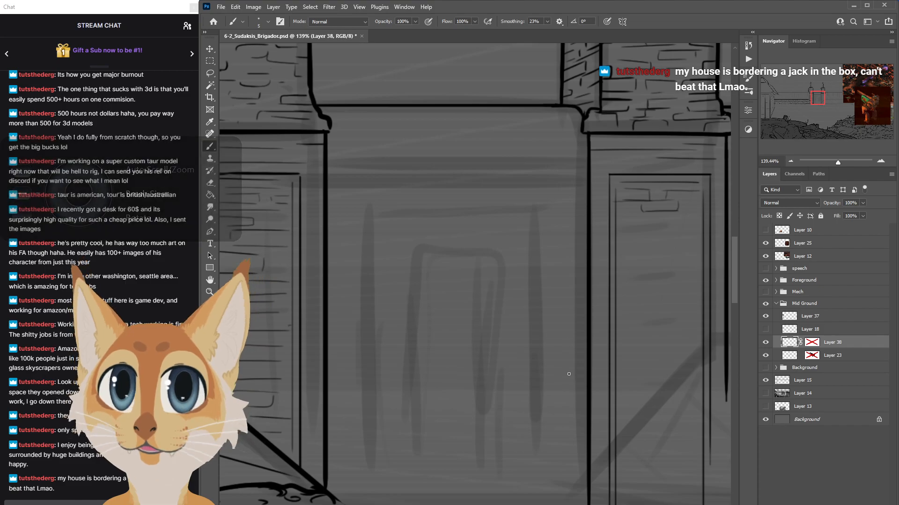
scroll(475, 274, right, 3)
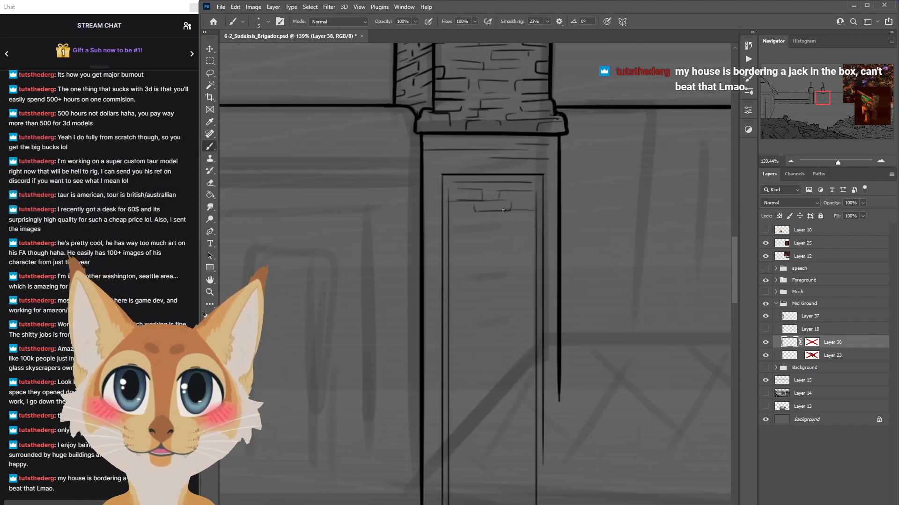
drag(500, 222, 534, 221)
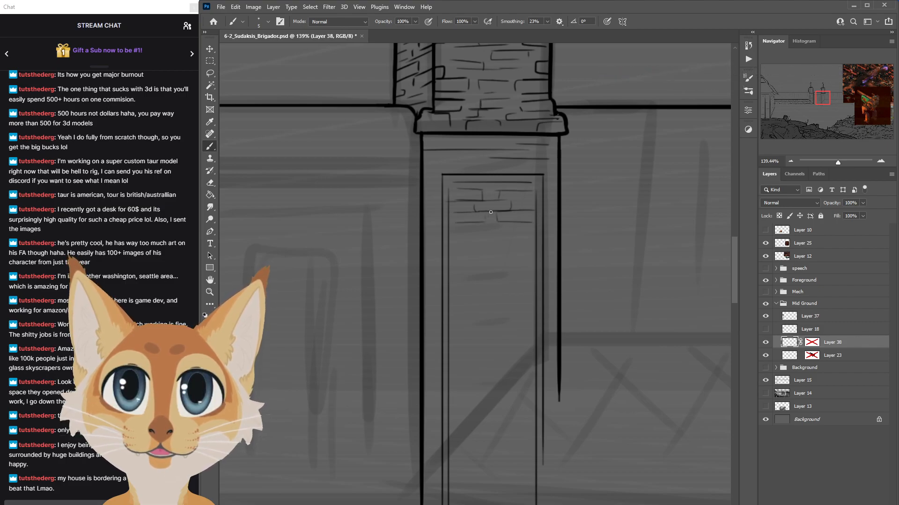
drag(465, 228, 533, 227)
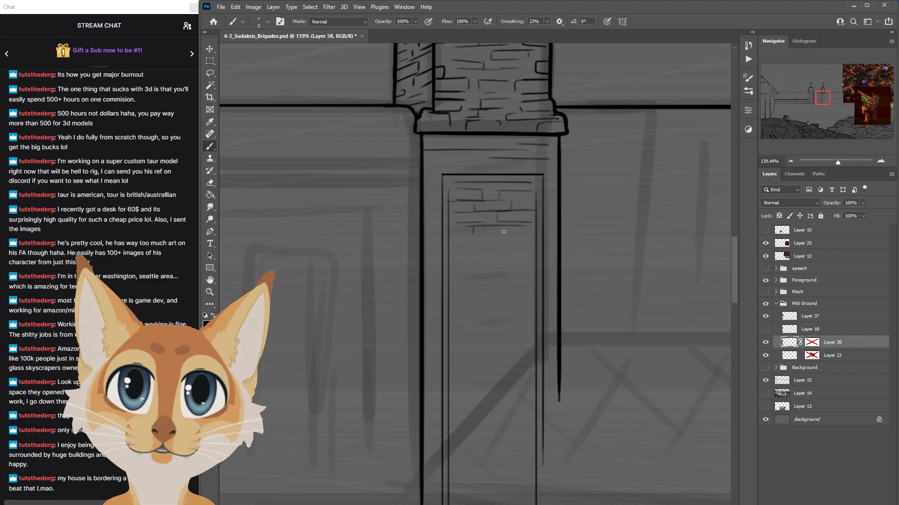
Ink further brick rows down through the middle of the unfinished pillar's panel.
scroll(531, 251, down, 5)
scroll(568, 261, up, 1)
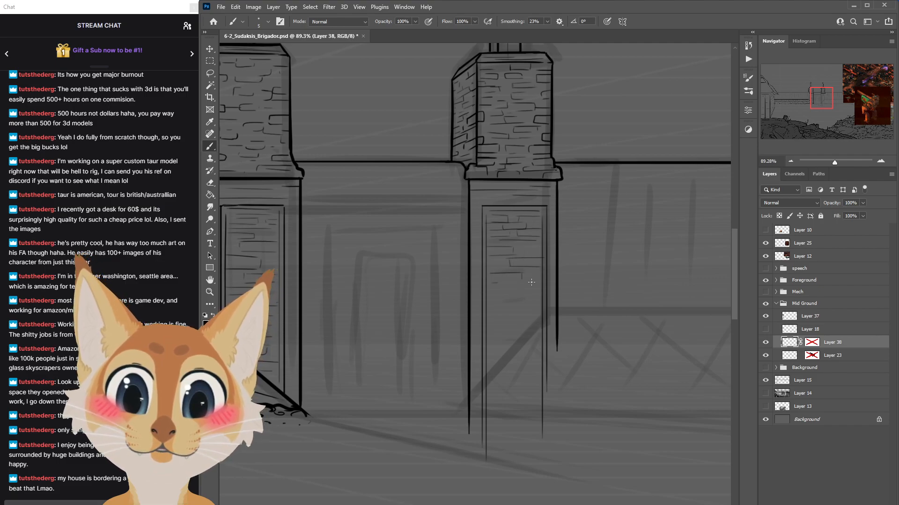
drag(522, 273, 521, 282)
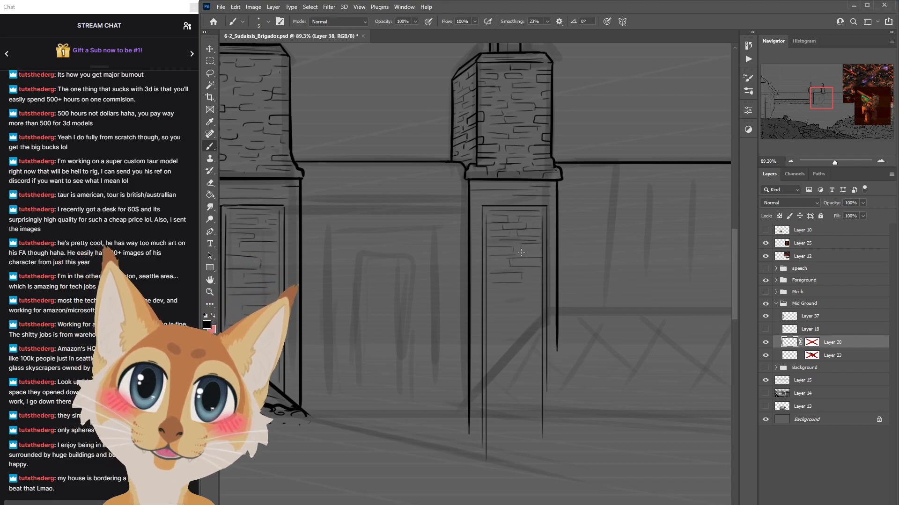
scroll(711, 255, down, 3)
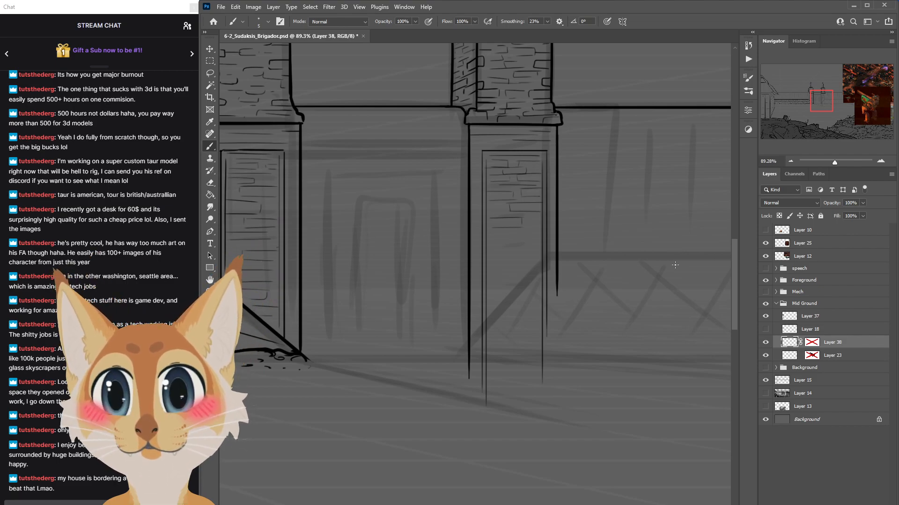
scroll(609, 206, down, 3)
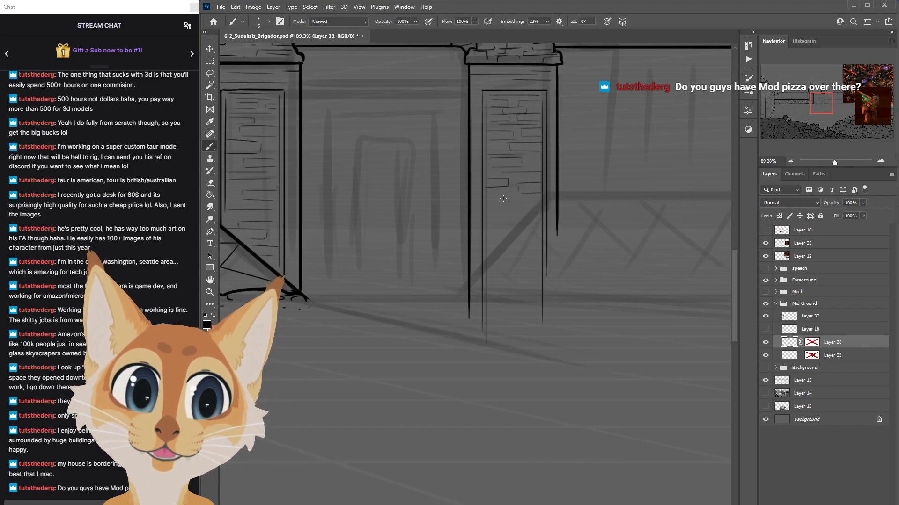
mouse_move(489, 199)
mouse_down()
mouse_move(529, 207)
mouse_move(530, 195)
mouse_up()
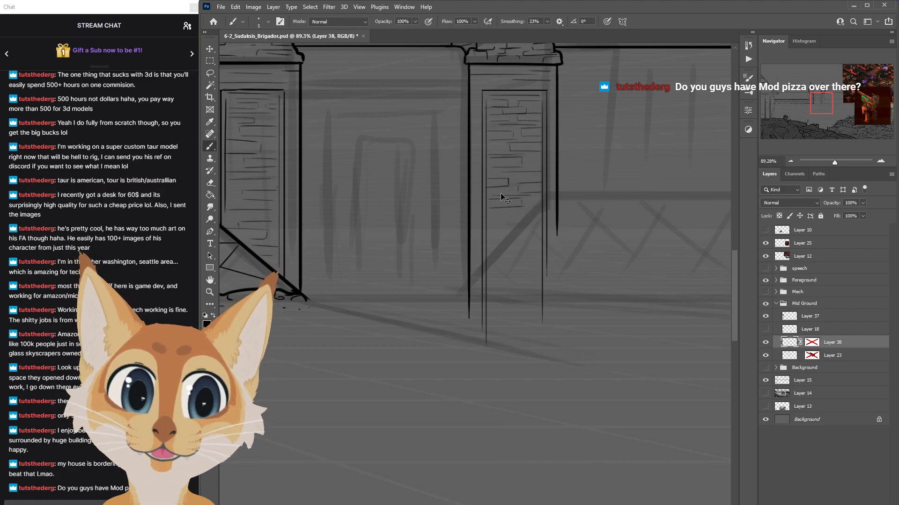
drag(500, 196, 532, 195)
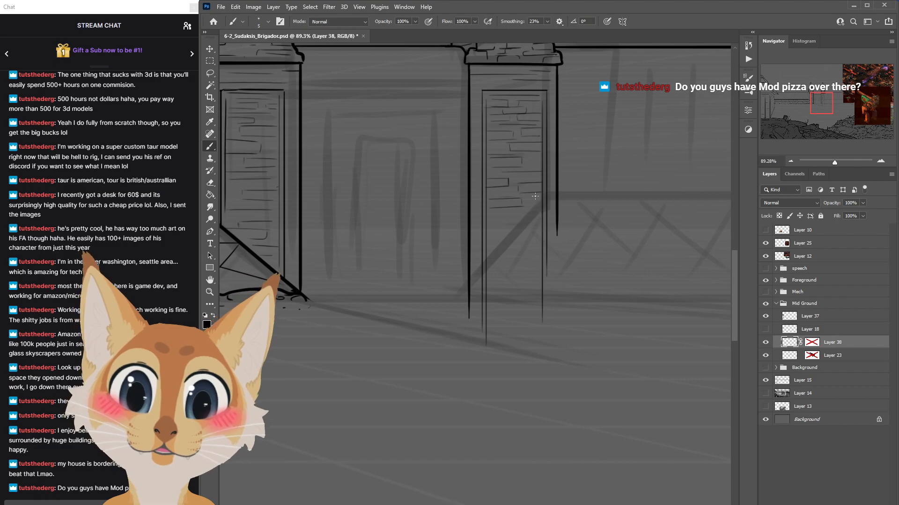
drag(503, 196, 533, 195)
Mirror the canvas view to check the new brickwork and save the document.
scroll(736, 263, down, 3)
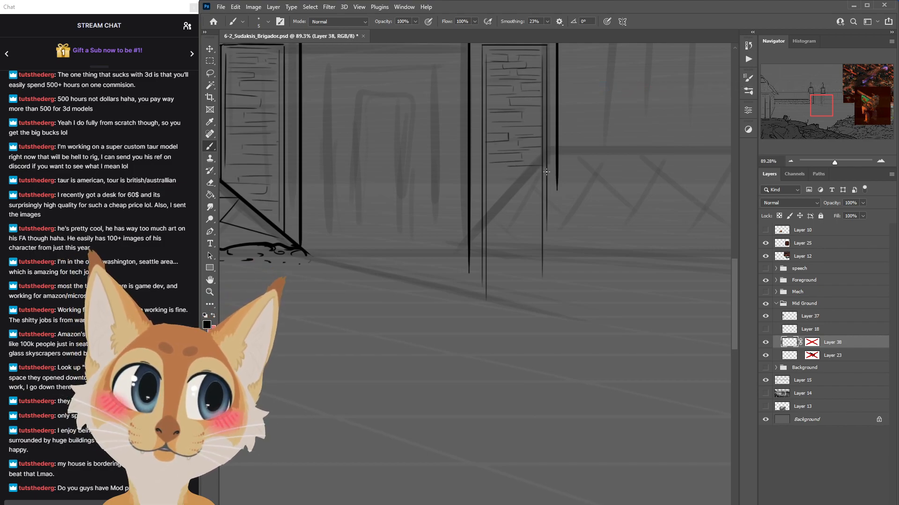
scroll(638, 214, down, 3)
scroll(637, 215, down, 1)
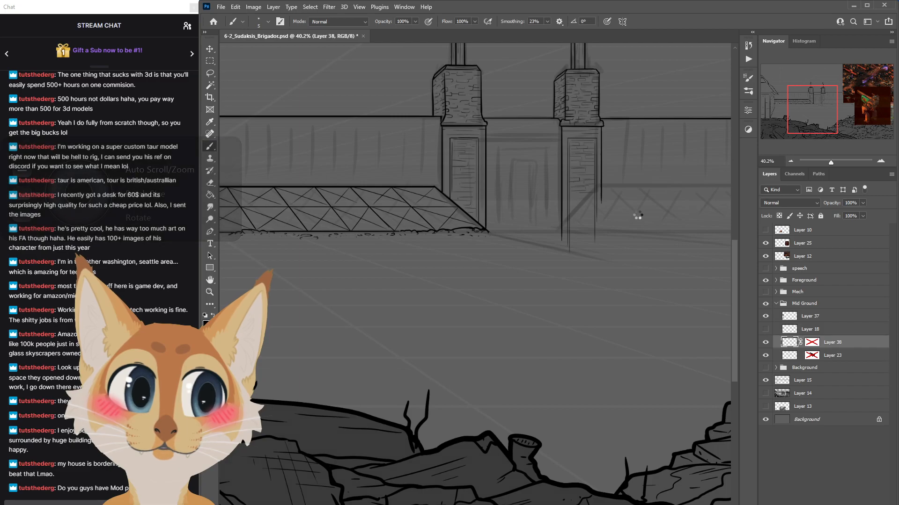
key(ctrl+shift+h)
key(ctrl+s)
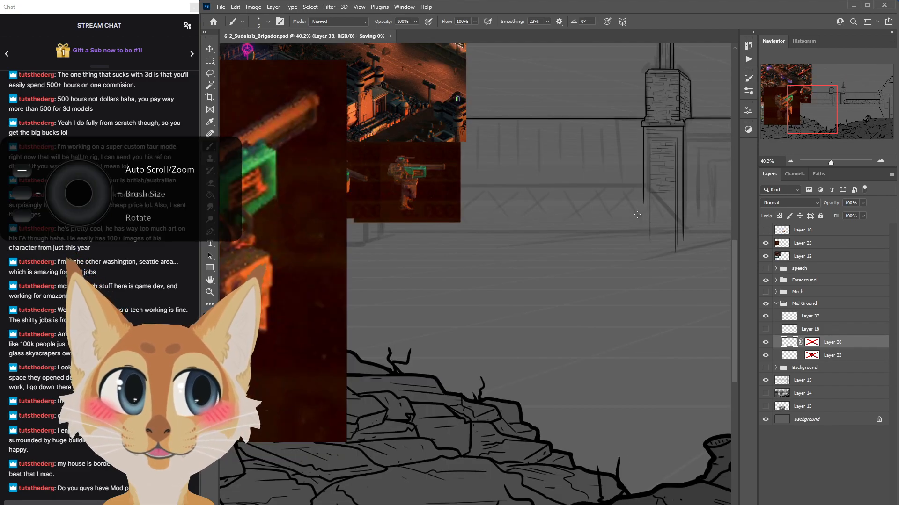
Ink brick lines where the sketched diagonal crosses the unfinished pillar's panel in the mirrored view, undoing the unwanted strokes.
scroll(696, 164, up, 3)
scroll(384, 247, up, 2)
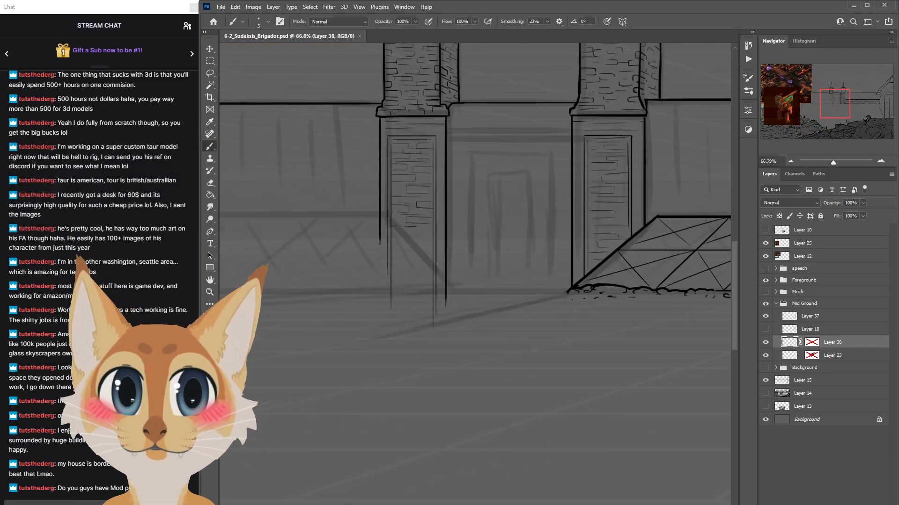
scroll(381, 250, up, 1)
mouse_move(411, 221)
mouse_down()
mouse_move(382, 231)
mouse_move(433, 228)
mouse_move(382, 227)
mouse_move(436, 226)
mouse_move(383, 229)
mouse_move(420, 228)
mouse_up()
key(ctrl+z)
key(ctrl+z)
key(ctrl+z)
key(ctrl+z)
key(ctrl+z)
key(ctrl+z)
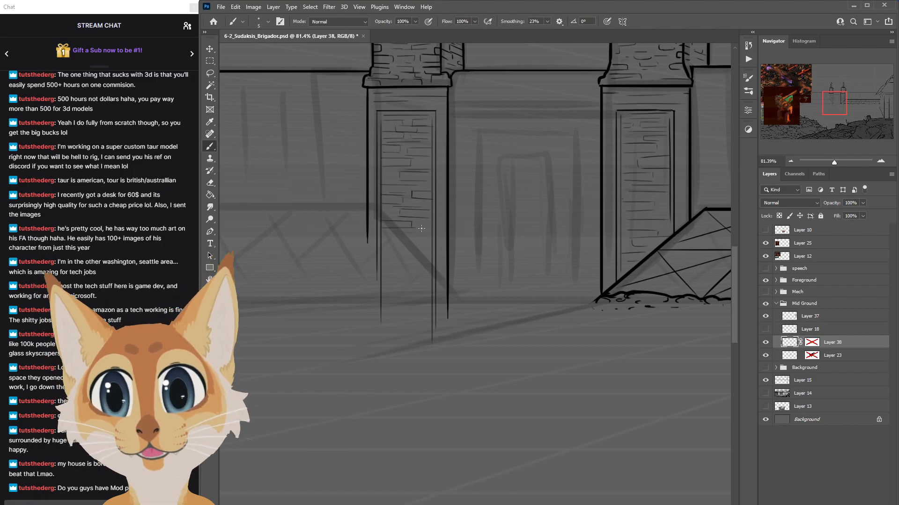
Fill the lower part of the unfinished pillar's panel with brick lines down to the ground line, undoing the unwanted strokes.
drag(431, 231, 397, 233)
key(ctrl+z)
key(ctrl+z)
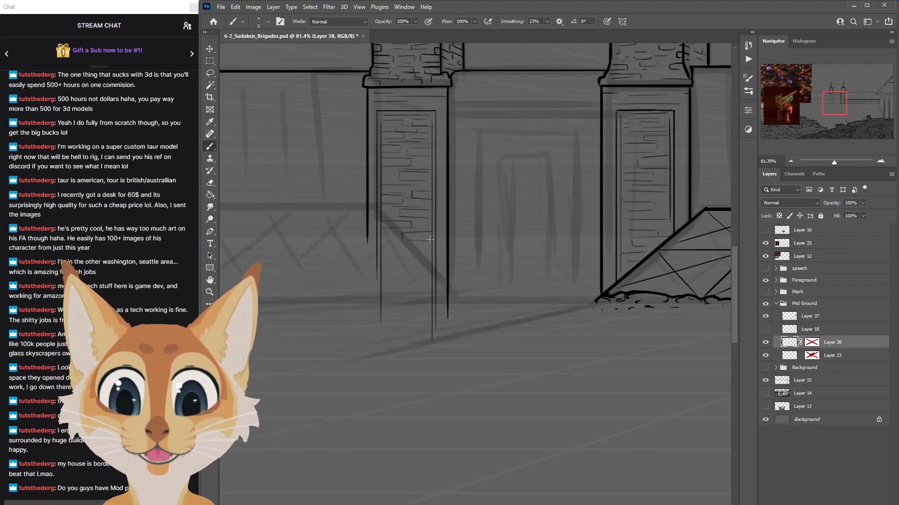
mouse_move(412, 244)
mouse_down()
mouse_move(380, 252)
mouse_move(433, 257)
mouse_move(384, 258)
mouse_move(433, 262)
mouse_move(392, 269)
mouse_move(409, 270)
mouse_move(410, 278)
mouse_move(379, 277)
mouse_move(408, 276)
mouse_move(387, 276)
mouse_up()
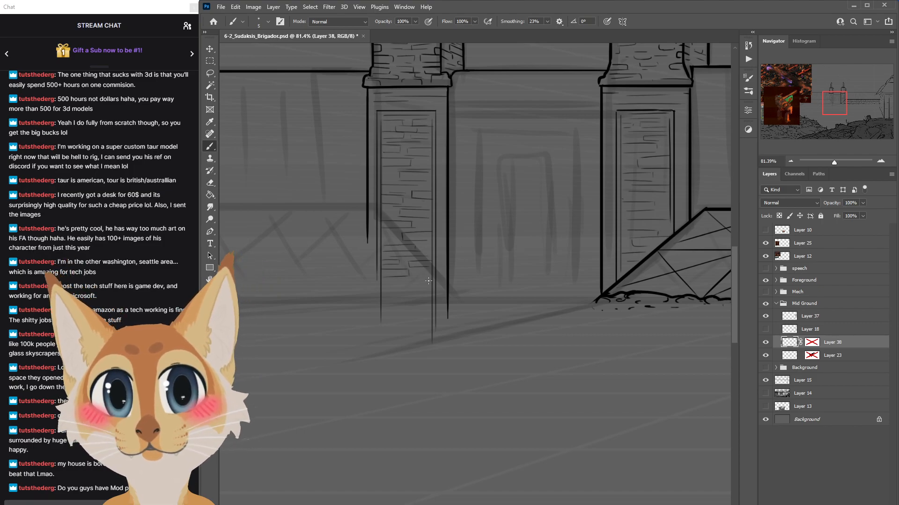
mouse_move(433, 281)
mouse_down()
mouse_move(392, 280)
mouse_move(438, 286)
mouse_move(416, 300)
mouse_up()
key(ctrl+z)
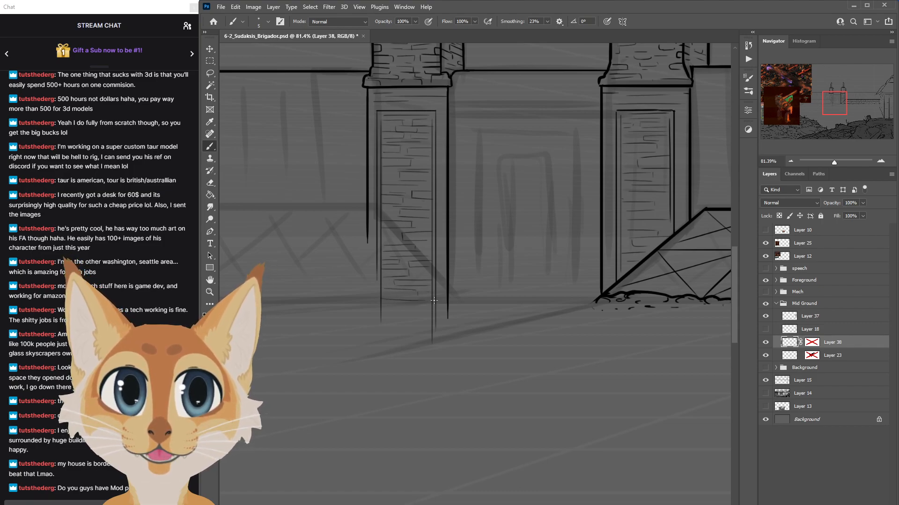
Erase the pillar and panel line ends that overshoot the ground line using an enlarged brush, and save the document.
key(bracketright)
key(bracketright)
key(bracketright)
key(bracketright)
key(bracketright)
key(bracketright)
key(bracketright)
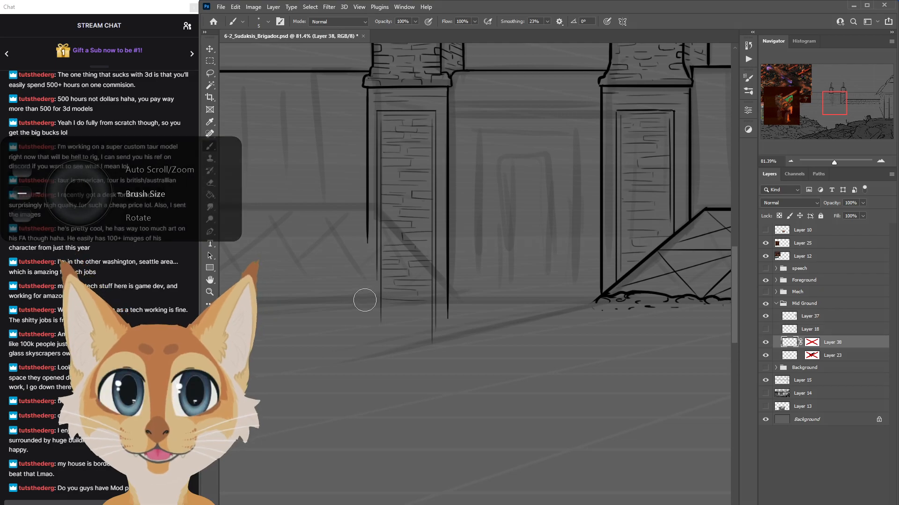
mouse_move(352, 304)
mouse_down()
mouse_move(492, 316)
mouse_move(374, 315)
mouse_move(399, 312)
mouse_up()
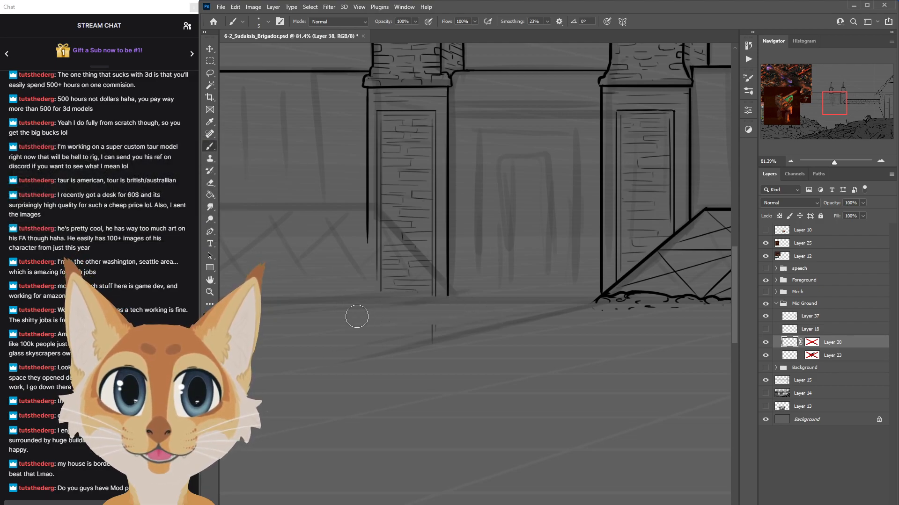
scroll(399, 374, down, 3)
scroll(399, 375, down, 3)
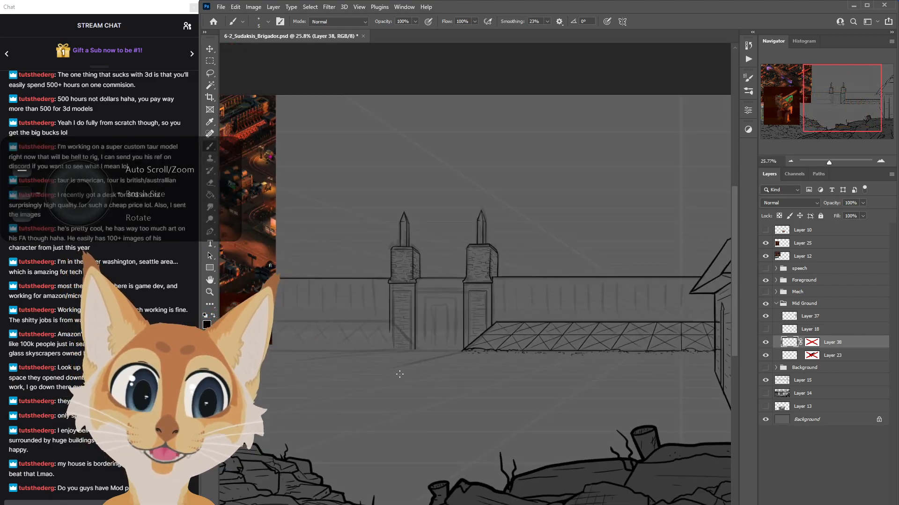
key(ctrl+s)
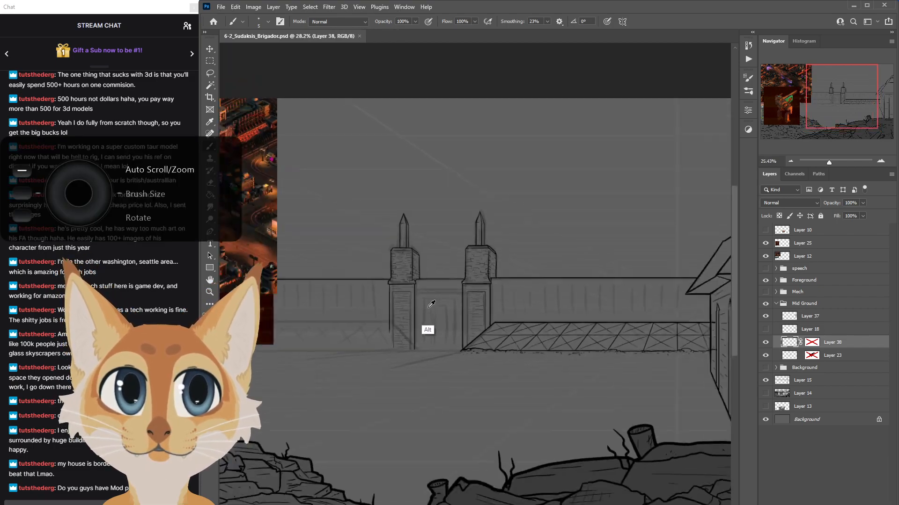
Restore the unmirrored view and examine both gate pillars against the adjoining walls and truss base.
scroll(428, 321, down, 2)
scroll(477, 356, up, 1)
key(ctrl+shift+h)
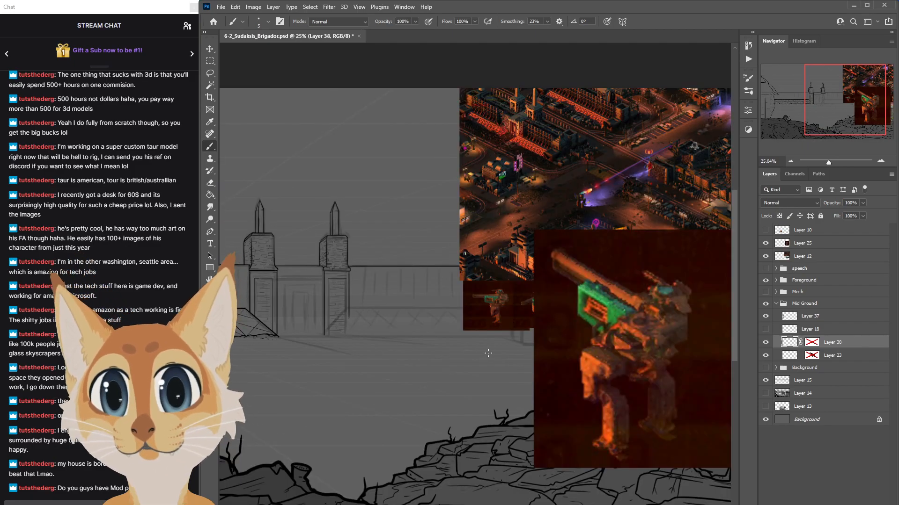
scroll(286, 295, up, 3)
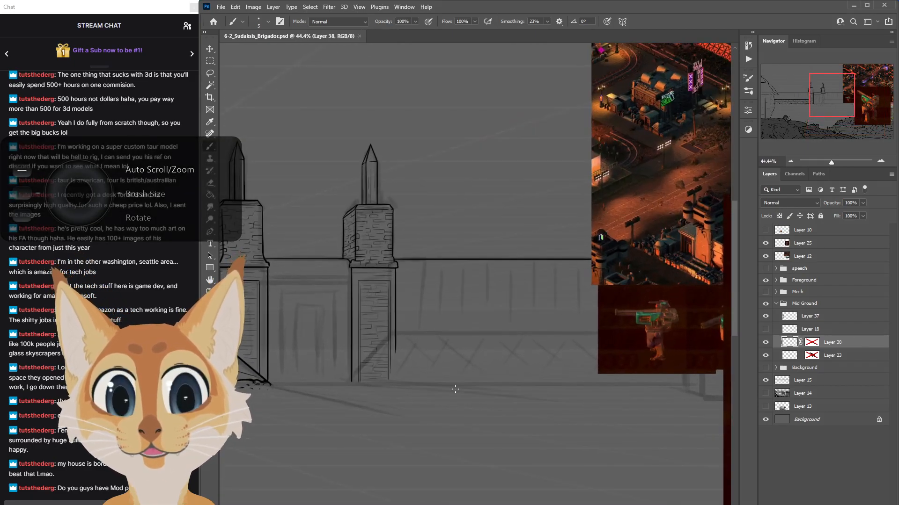
scroll(442, 381, left, 10)
scroll(443, 381, right, 3)
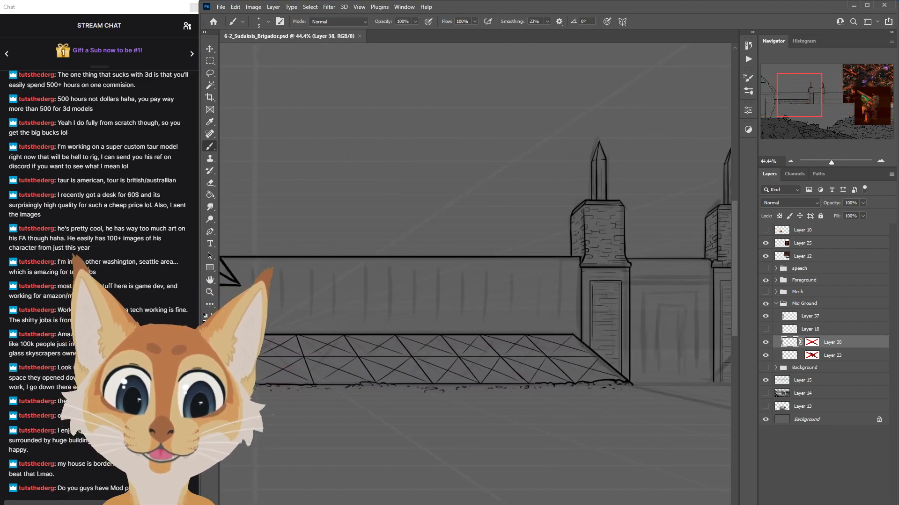
scroll(515, 496, right, 5)
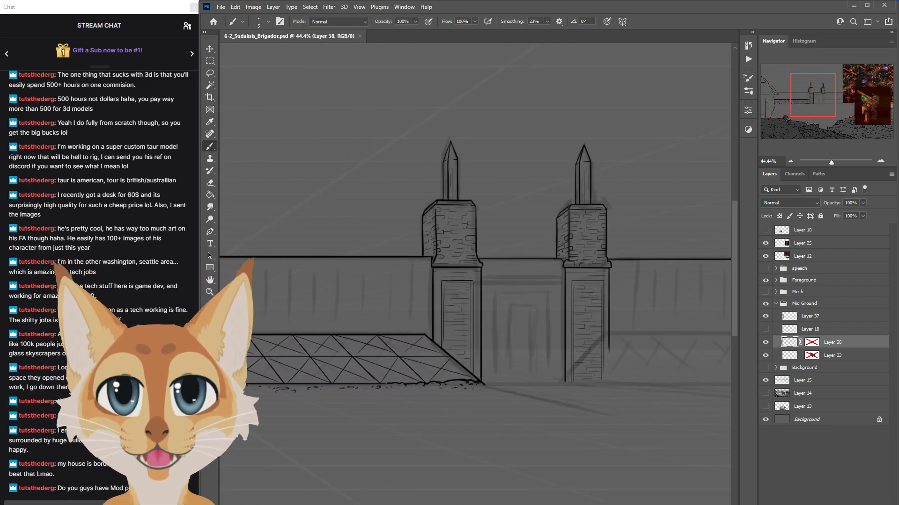
scroll(533, 452, right, 5)
scroll(532, 451, left, 8)
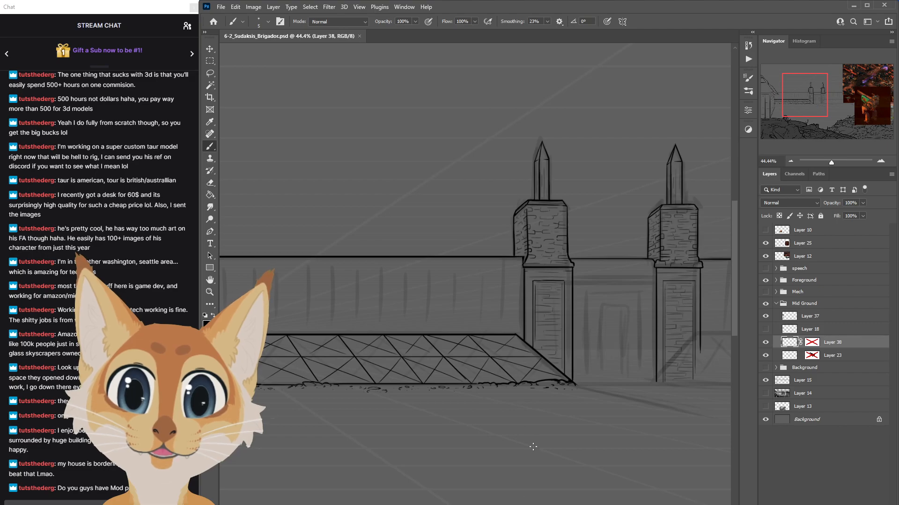
Clean up and re-ink the corner where the wall top meets the finished pillar's ledge, save the document, and mirror the view.
scroll(529, 308, up, 2)
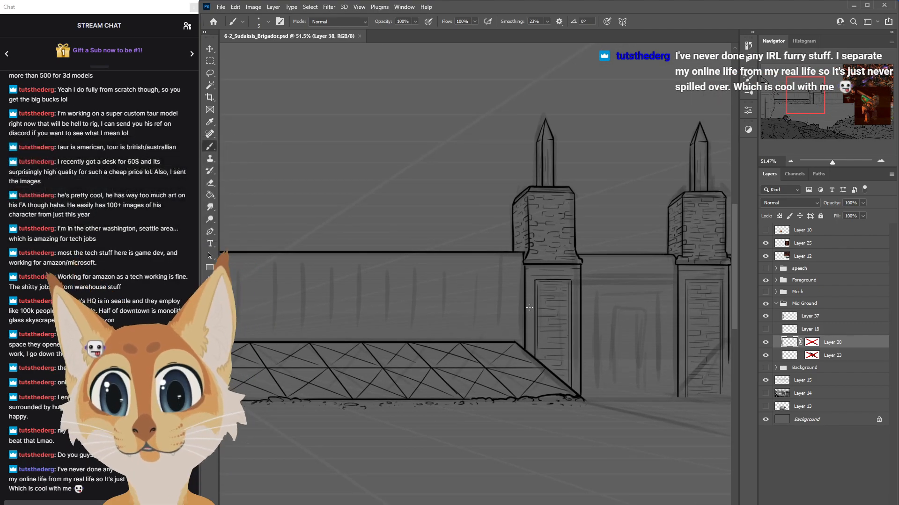
scroll(529, 308, up, 3)
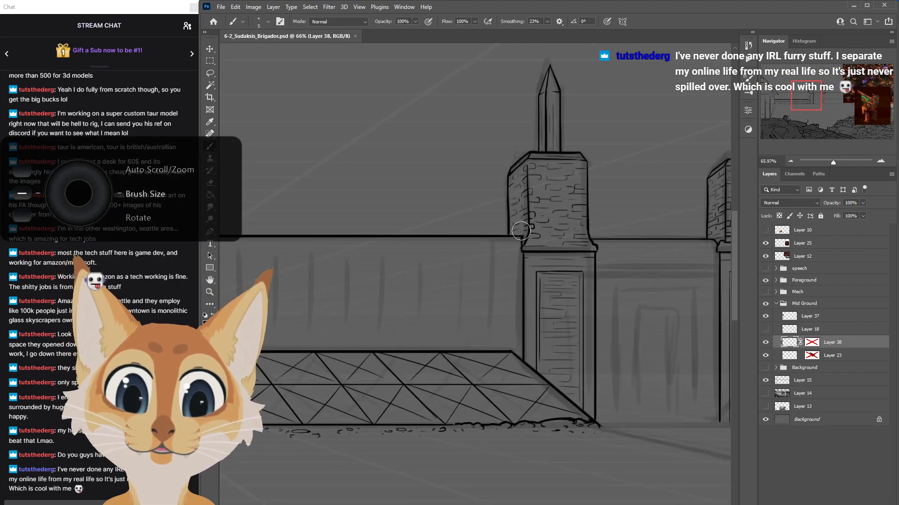
drag(522, 237, 523, 243)
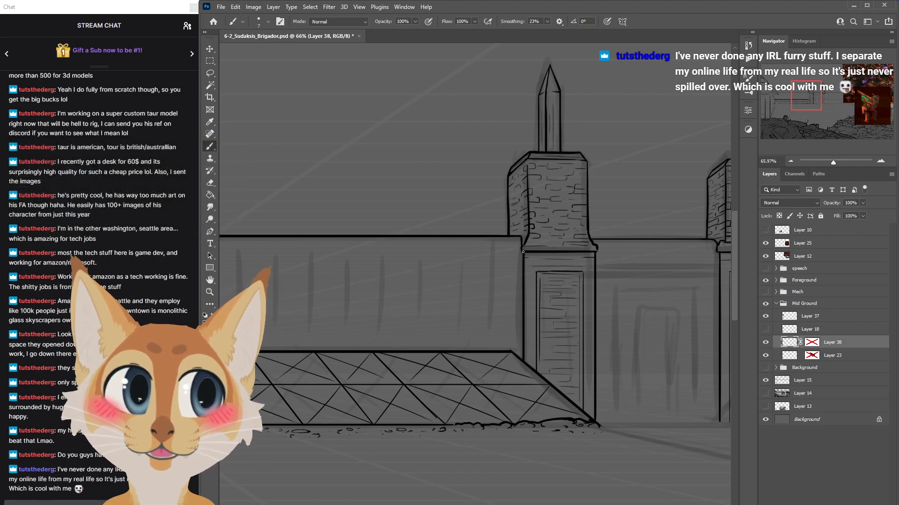
scroll(533, 300, down, 5)
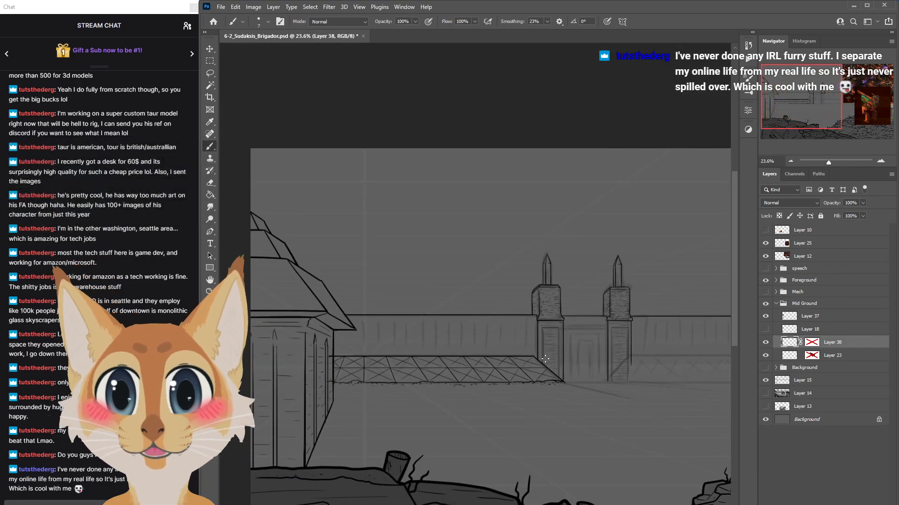
key(ctrl+s)
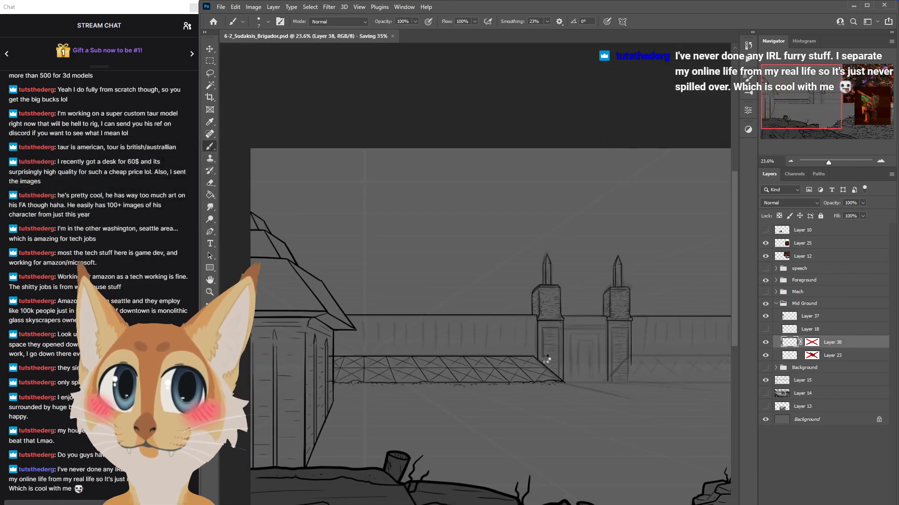
scroll(546, 360, up, 2)
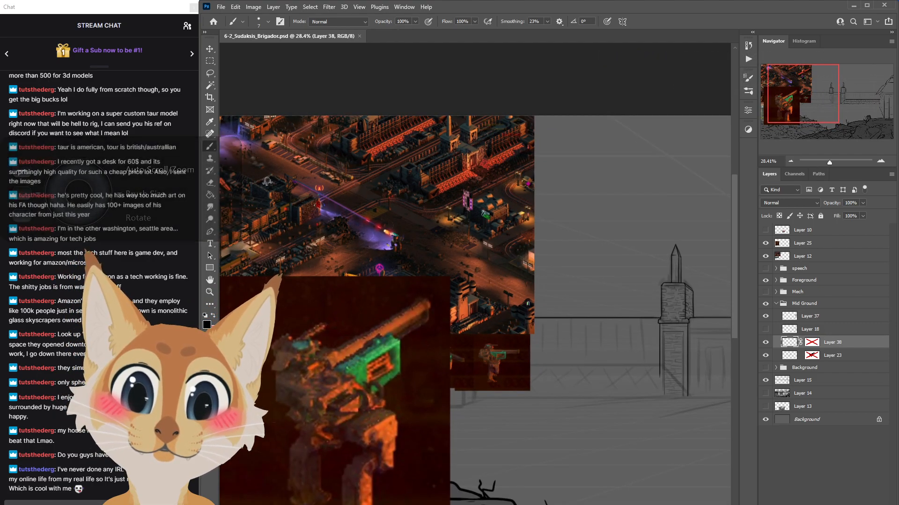
Ink vertical detail lines on the spire of the pillar beside the inked truss base and save the document.
drag(721, 307, 520, 307)
scroll(532, 307, up, 4)
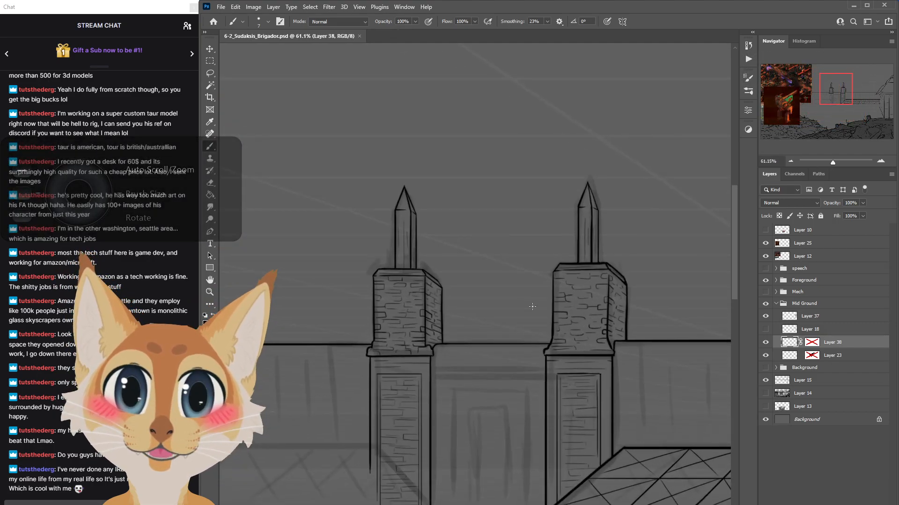
scroll(582, 257, up, 1)
drag(585, 261, 584, 228)
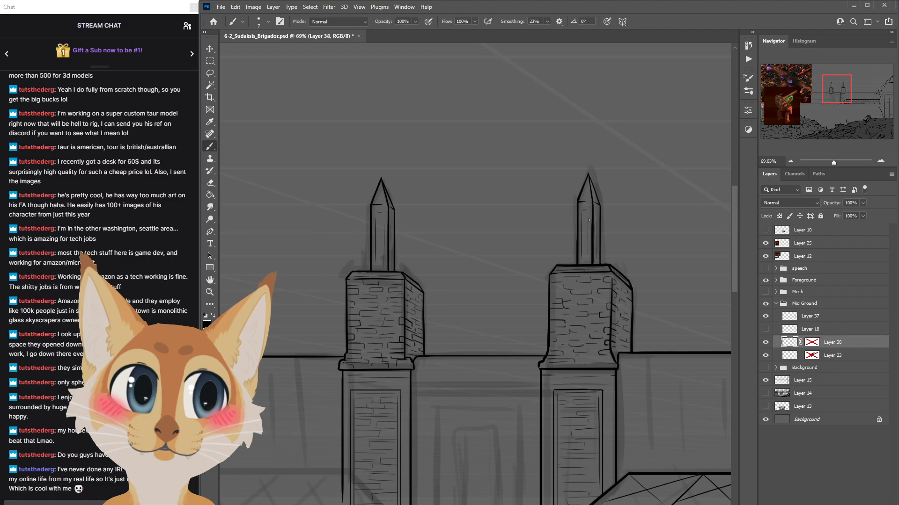
drag(589, 220, 588, 271)
scroll(520, 415, down, 5)
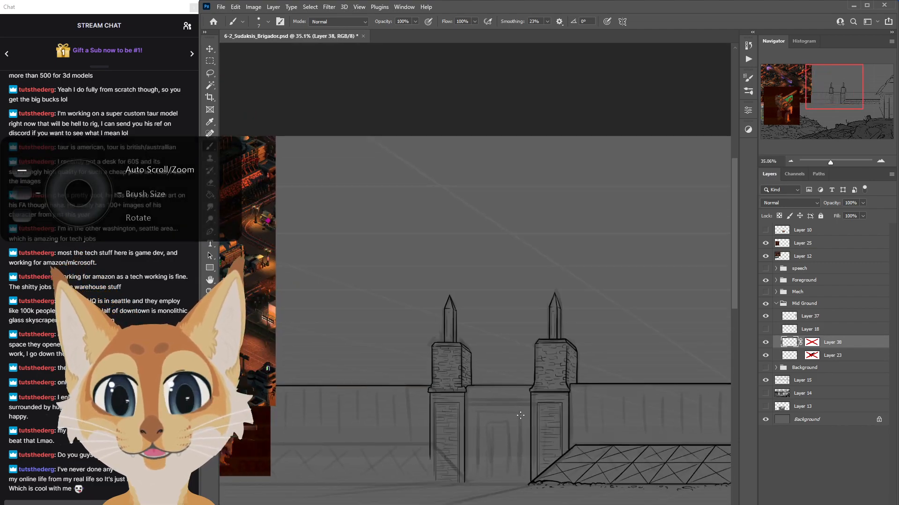
key(ctrl+s)
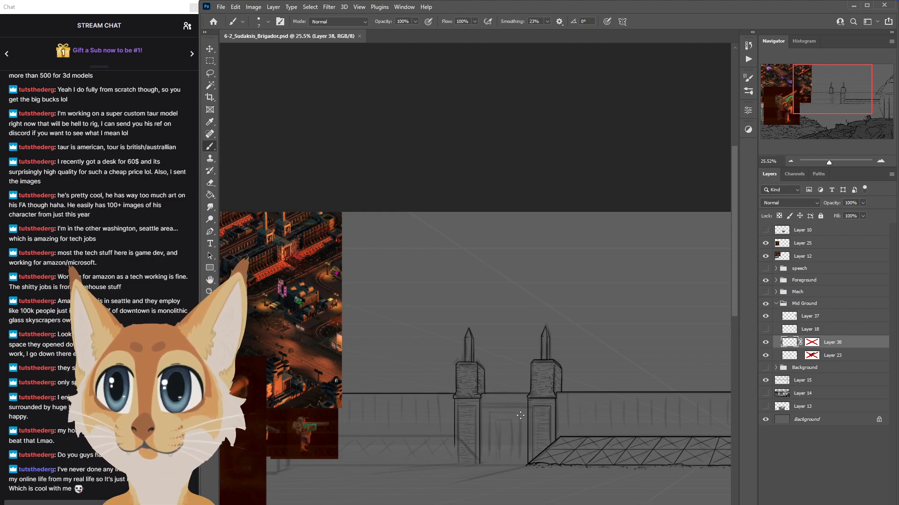
Examine both gate pillars and the adjoining walls at several magnifications against the foreground rocks and truss base.
scroll(738, 226, down, 2)
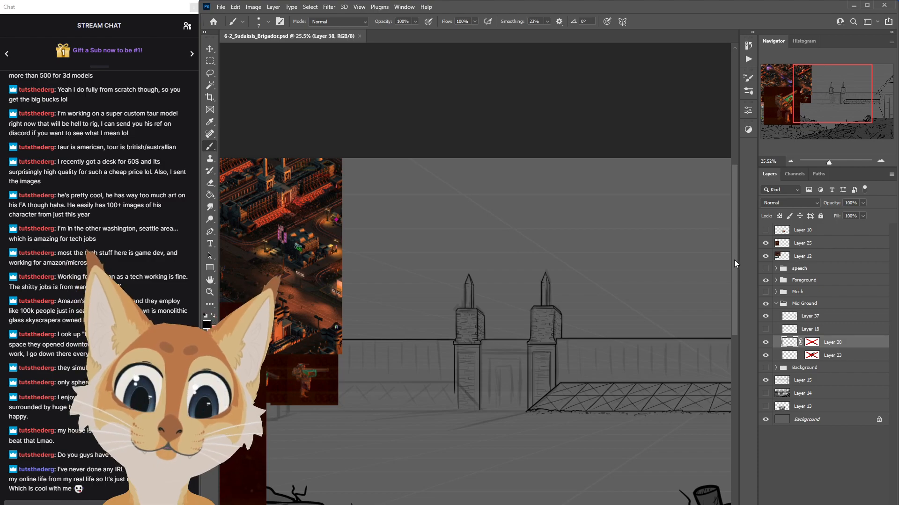
scroll(734, 260, down, 2)
scroll(524, 341, up, 4)
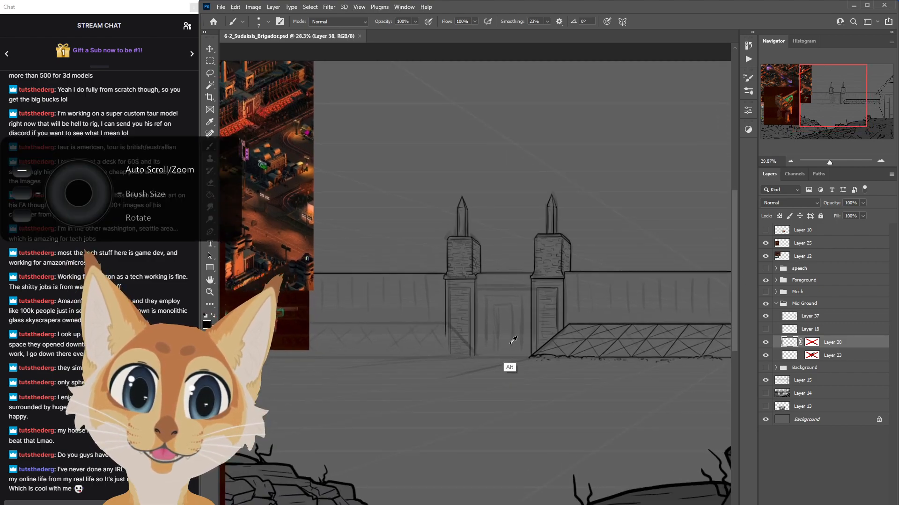
scroll(734, 322, down, 1)
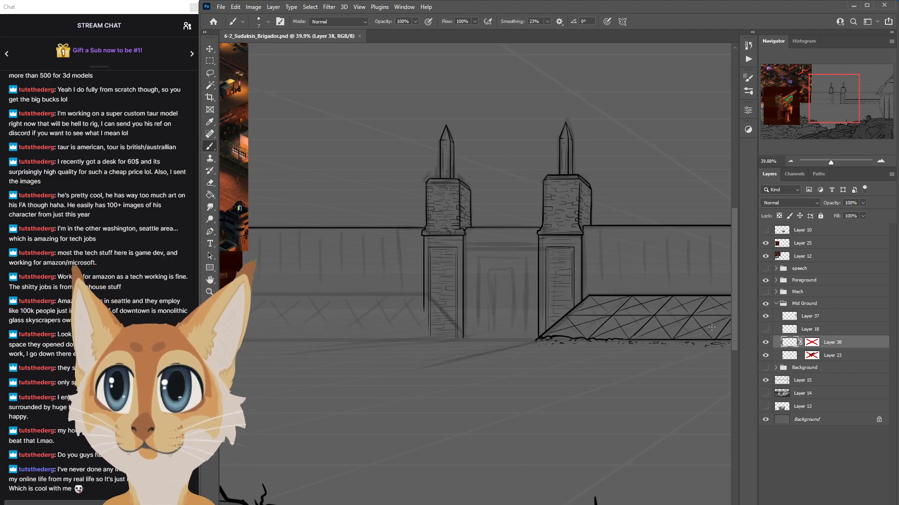
scroll(740, 281, down, 1)
scroll(656, 290, up, 1)
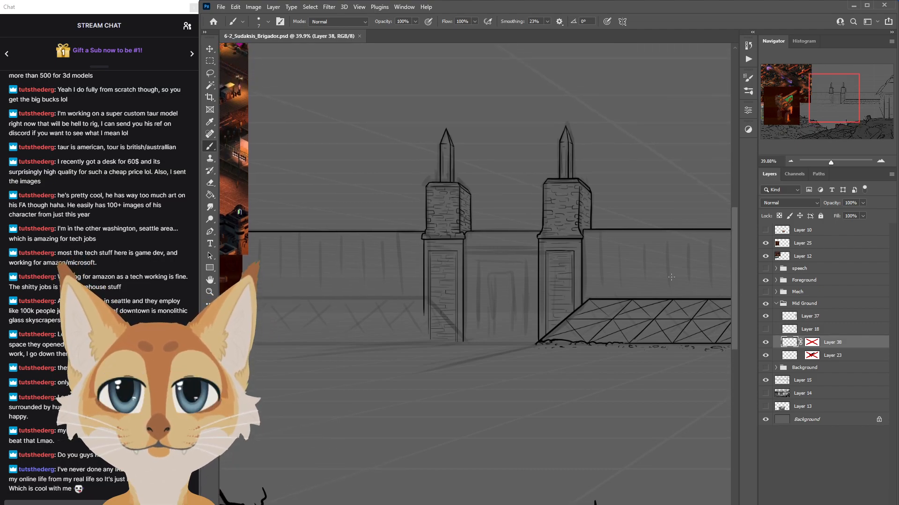
scroll(582, 292, down, 3)
scroll(581, 292, down, 1)
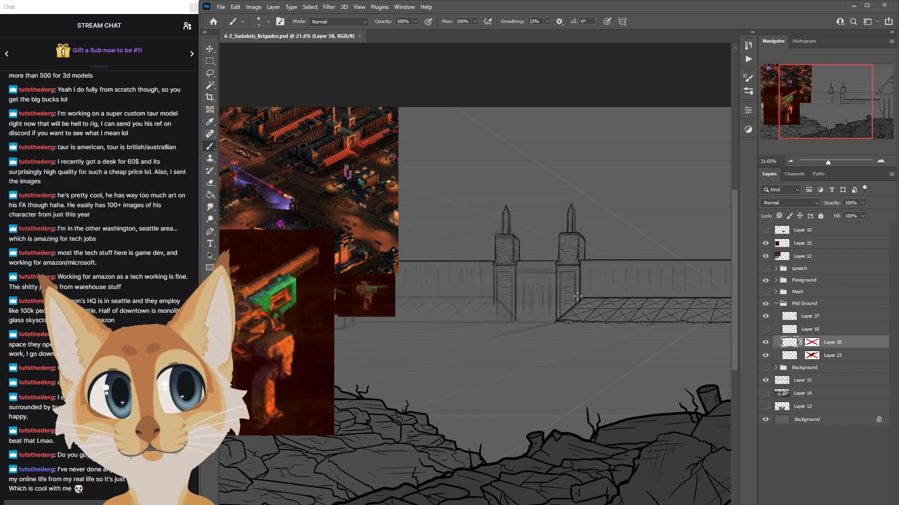
Restore the unmirrored view, save the document, and hide the reference images on Layer 25 and Layer 12.
key(ctrl+shift+h)
key(ctrl+s)
scroll(451, 326, up, 6)
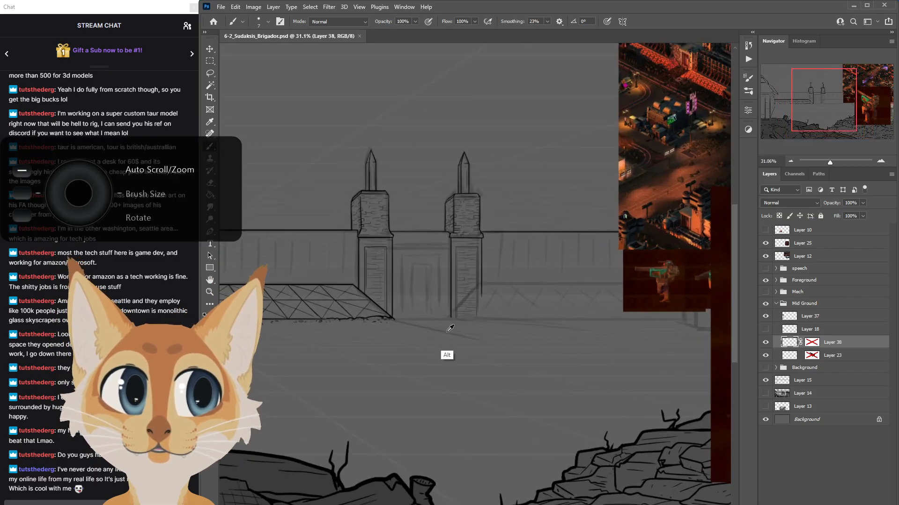
scroll(450, 326, down, 1)
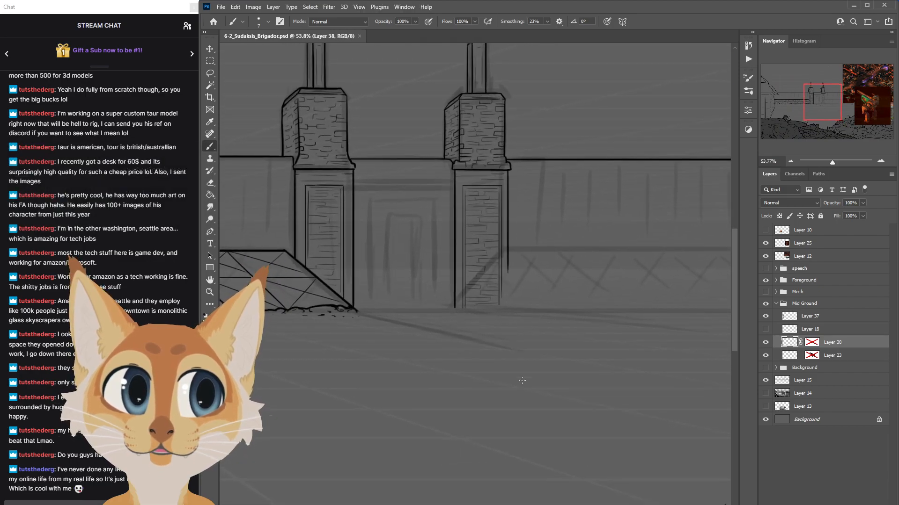
drag(510, 260, 369, 260)
scroll(367, 247, up, 1)
scroll(384, 247, down, 2)
scroll(456, 242, down, 1)
click(765, 243)
click(765, 256)
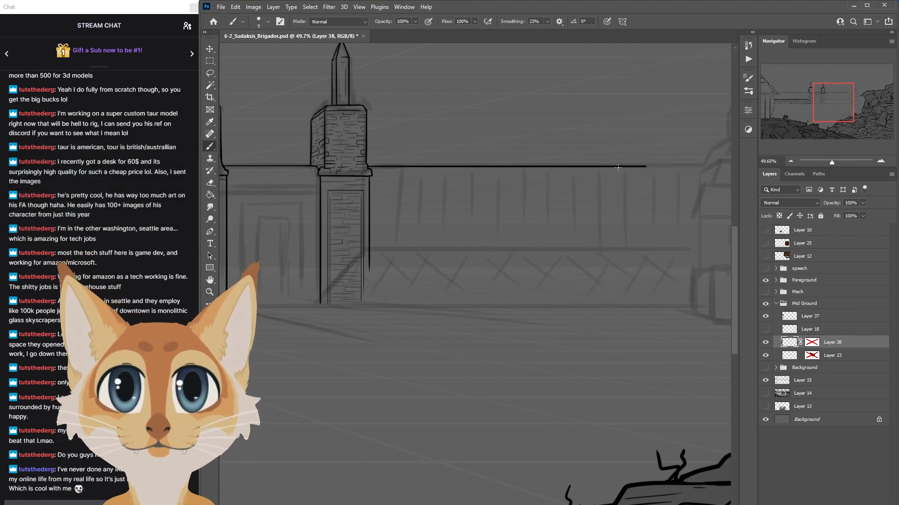
Ink straight horizontal lines for the wall top and the second truss base's upper edge, from the pillar out to the sketched tower.
mouse_move(620, 167)
mouse_down()
mouse_move(720, 167)
mouse_move(634, 173)
mouse_move(739, 179)
mouse_up()
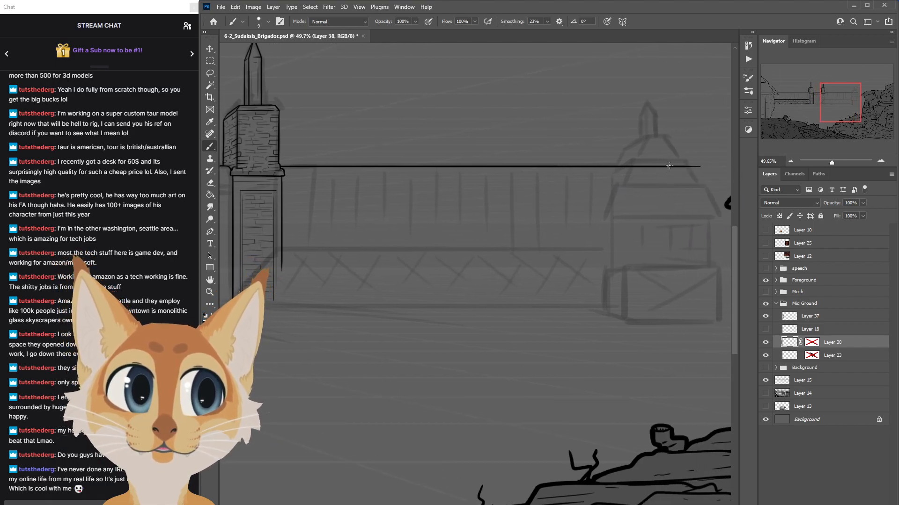
key(ctrl+z)
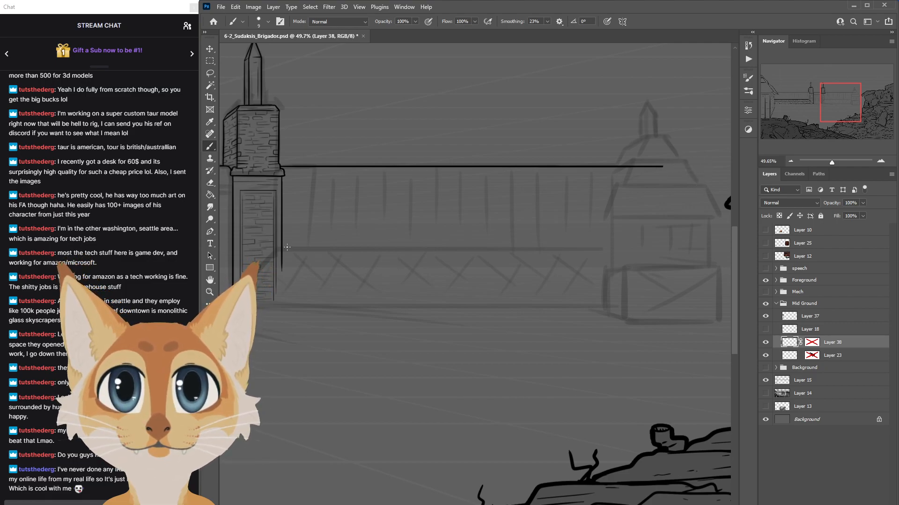
mouse_move(285, 247)
mouse_down()
mouse_move(662, 264)
mouse_move(641, 261)
mouse_up()
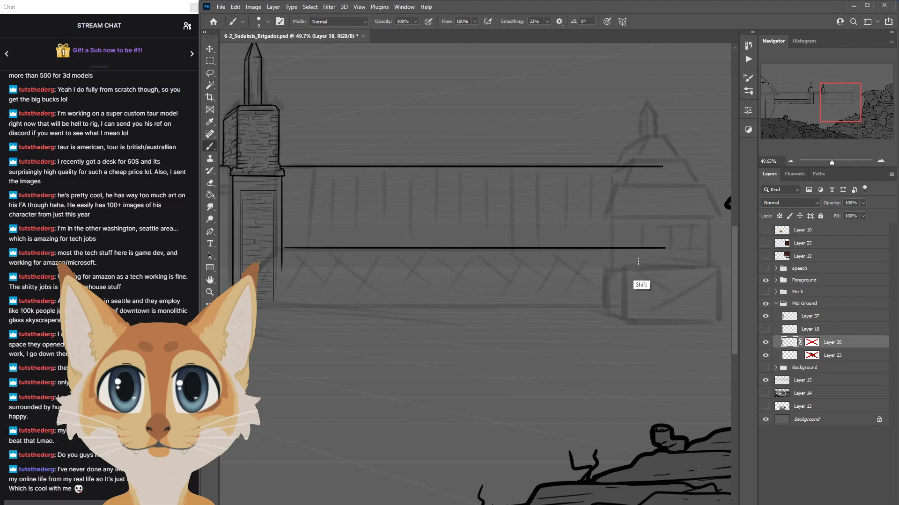
key(ctrl+z)
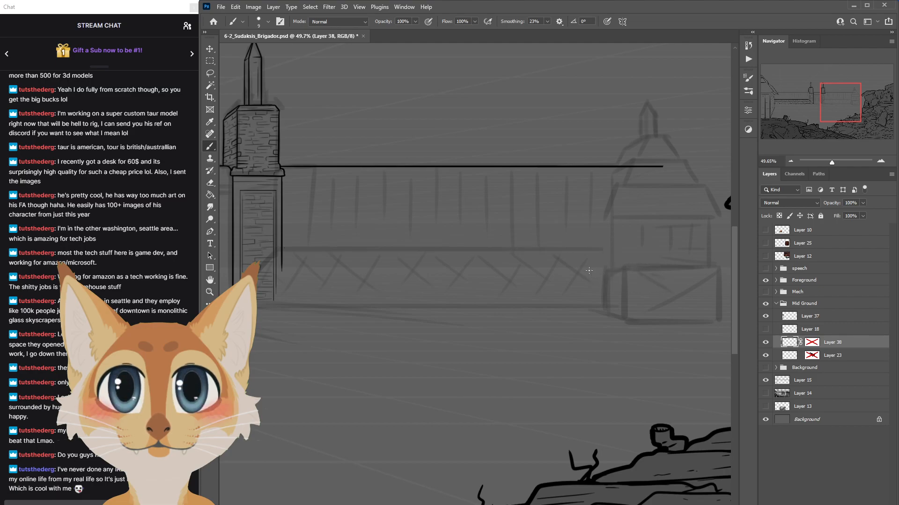
mouse_move(285, 248)
mouse_down()
mouse_move(650, 294)
mouse_move(361, 288)
mouse_move(286, 271)
mouse_move(490, 263)
mouse_move(677, 271)
mouse_up()
Try a diagonal truss edge across the second pillar's lower part, undo it, and examine the composition in both view orientations.
scroll(517, 300, left, 5)
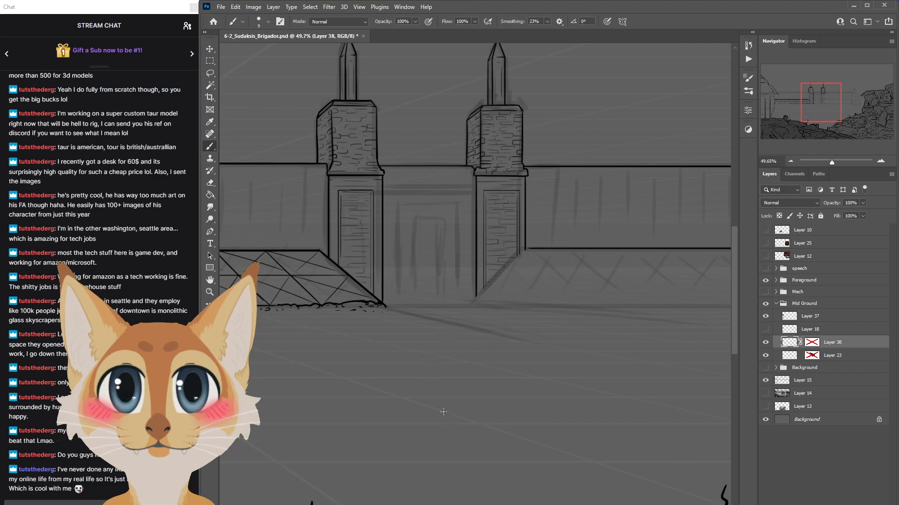
drag(525, 248, 478, 297)
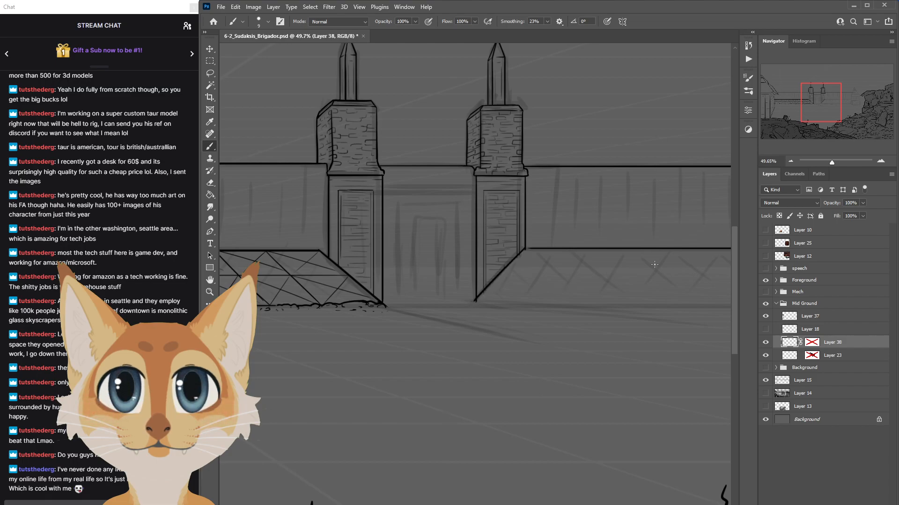
key(ctrl+z)
scroll(654, 265, down, 4)
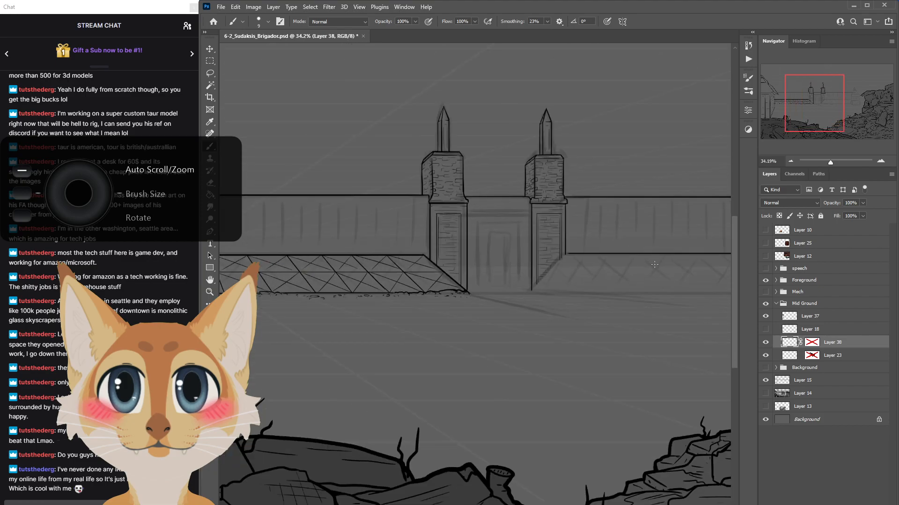
scroll(655, 265, down, 1)
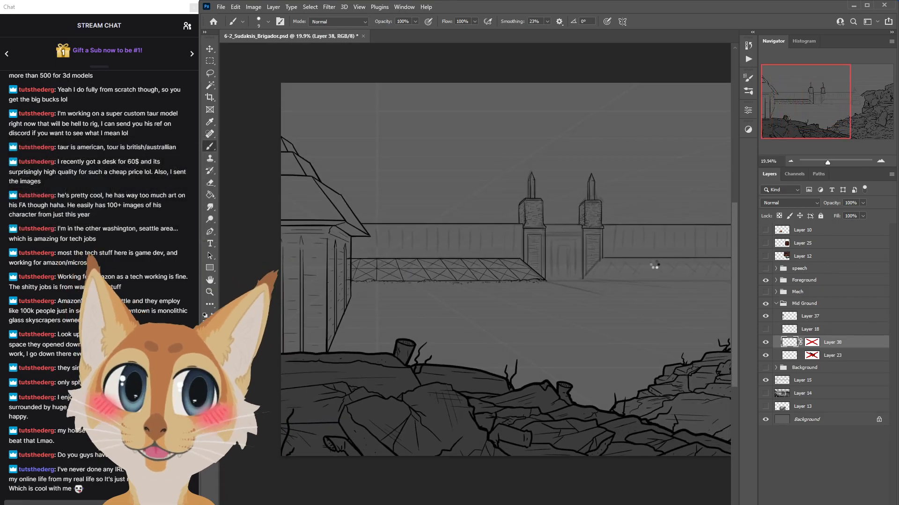
scroll(654, 264, up, 5)
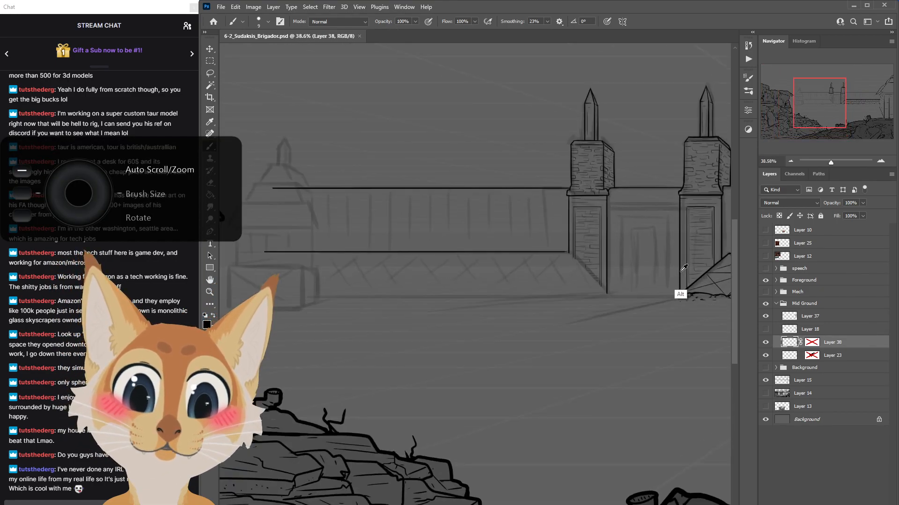
scroll(682, 271, down, 5)
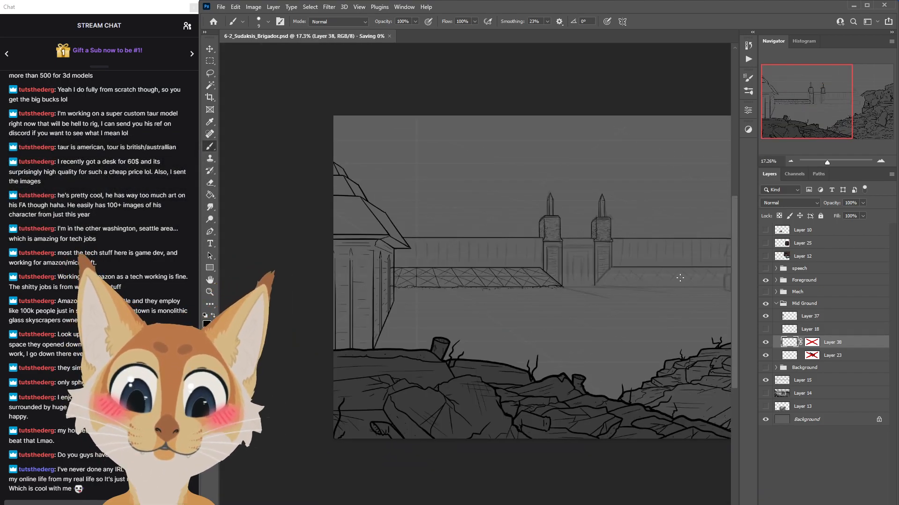
scroll(501, 282, up, 2)
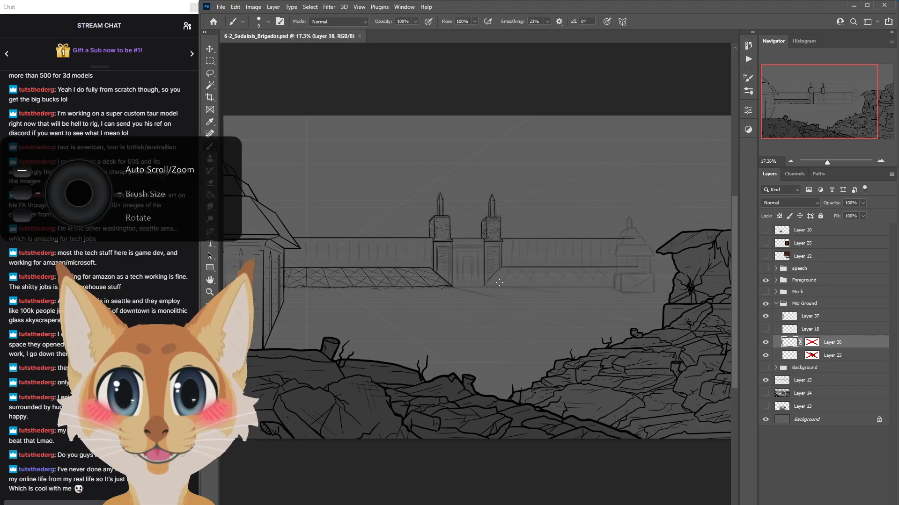
Clean up the second pillar's lines along the truss slope, ink the diagonal edge across its base, and save the document.
scroll(501, 282, up, 5)
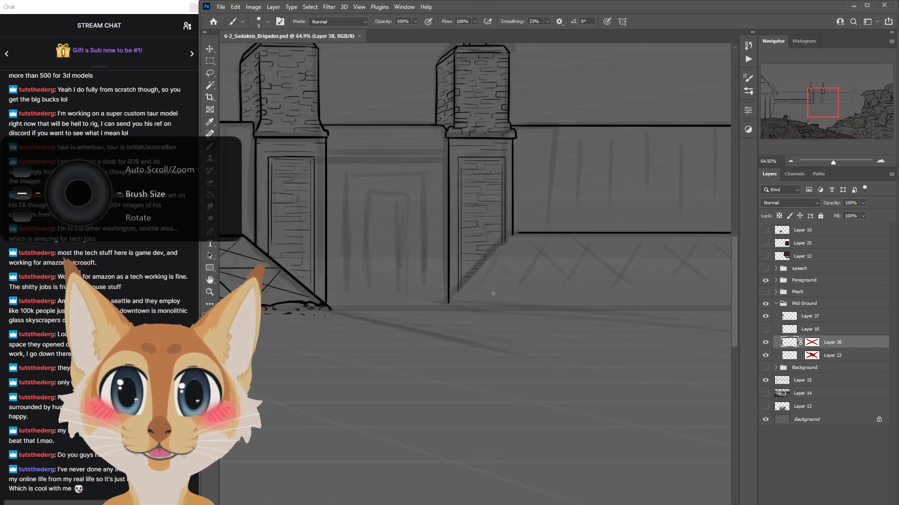
click(508, 239)
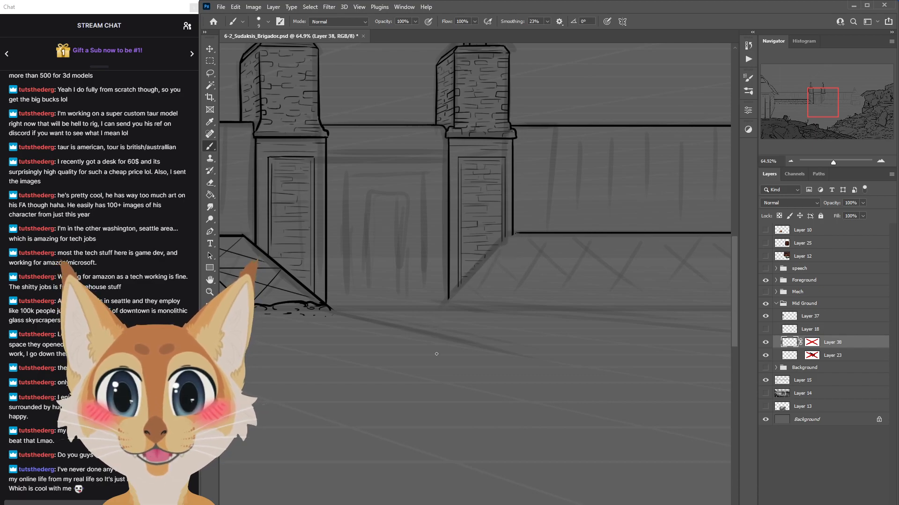
drag(487, 255, 449, 299)
key(ctrl+z)
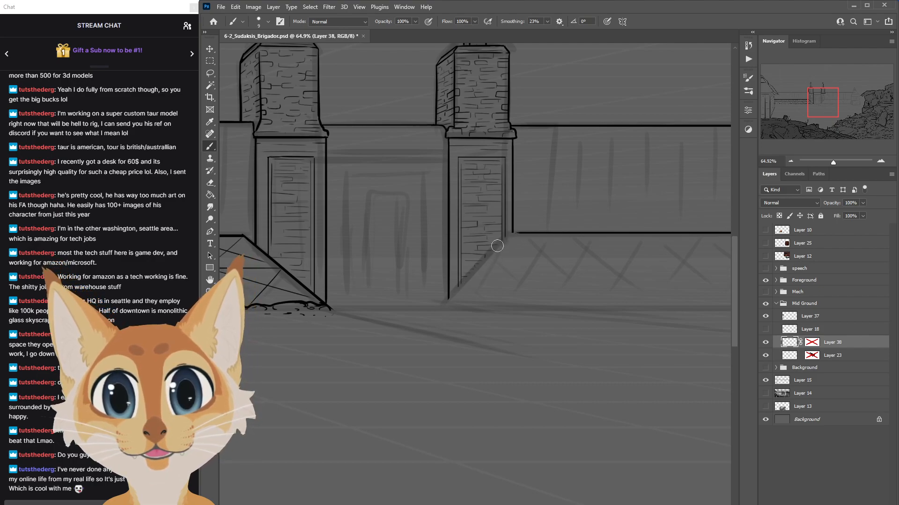
drag(504, 233, 447, 296)
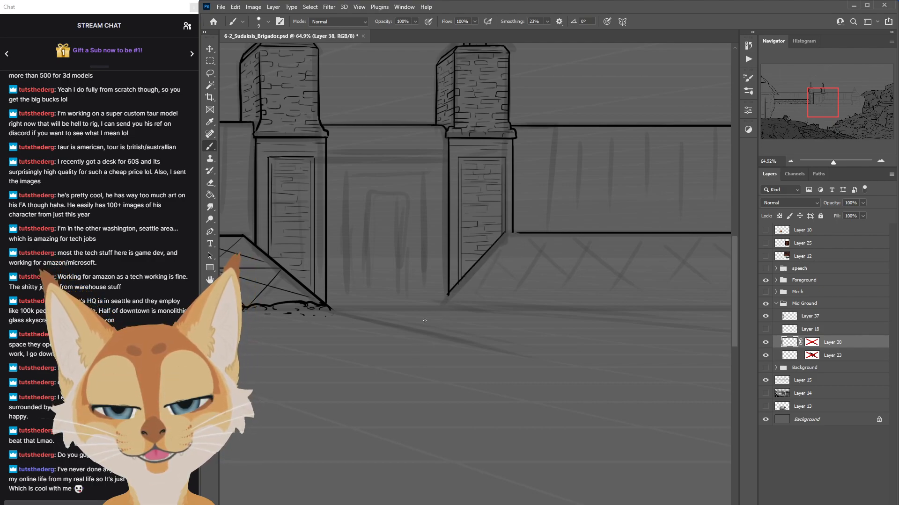
key(ctrl+z)
drag(505, 233, 435, 313)
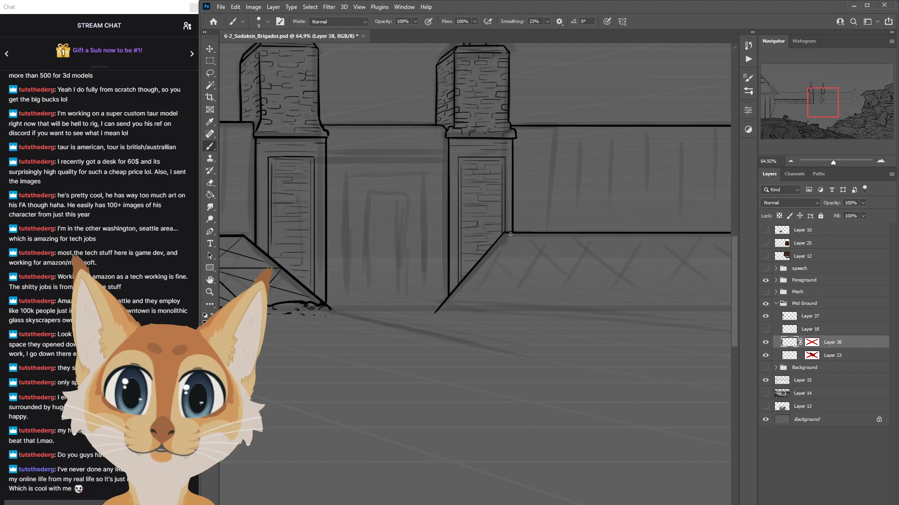
scroll(523, 261, down, 8)
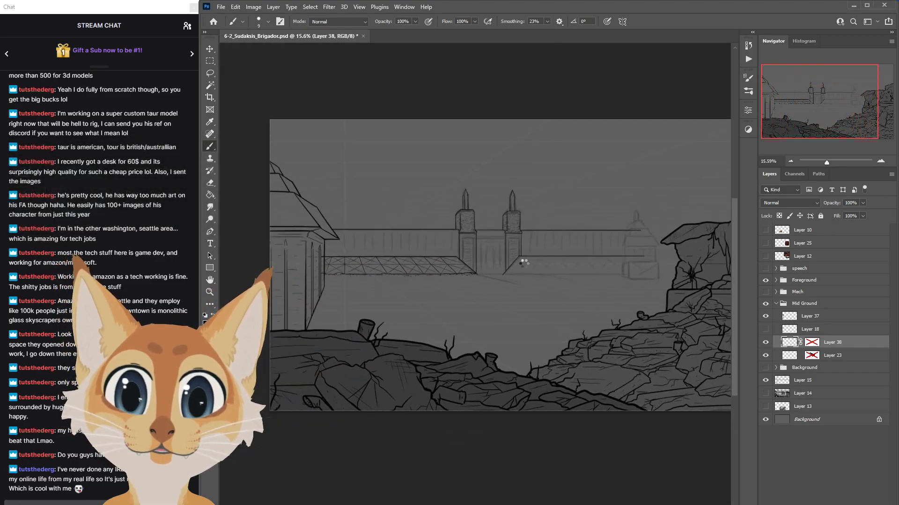
key(ctrl+s)
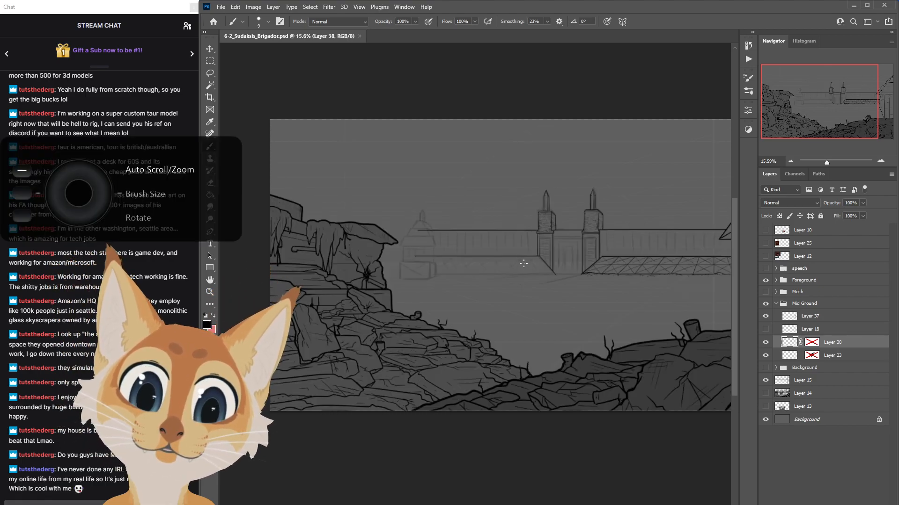
Ink the slanted edge of the second truss base's end face from its top corner to the ground in the mirrored view, redoing unsatisfactory strokes.
scroll(523, 264, up, 6)
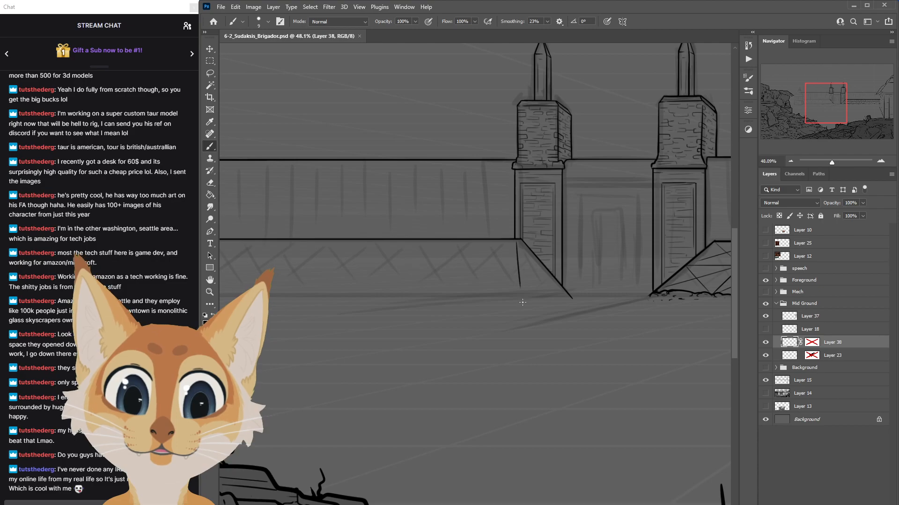
key(ctrl+z)
key(ctrl+z)
drag(517, 247, 525, 308)
key(ctrl+z)
drag(516, 238, 524, 301)
key(ctrl+z)
drag(514, 240, 529, 319)
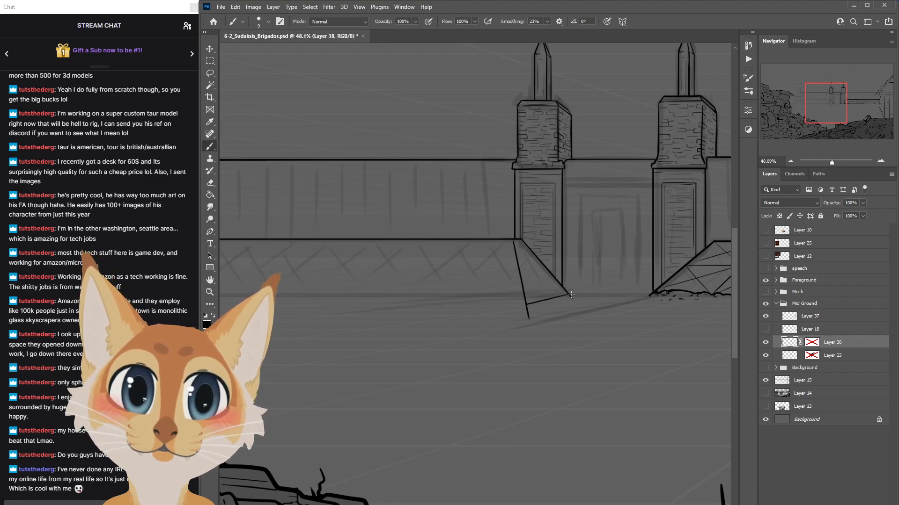
Trim the slanted edge's overshoot and ink the end face's bottom edge to the foot of the diagonal.
key(ctrl+z)
drag(572, 296, 525, 305)
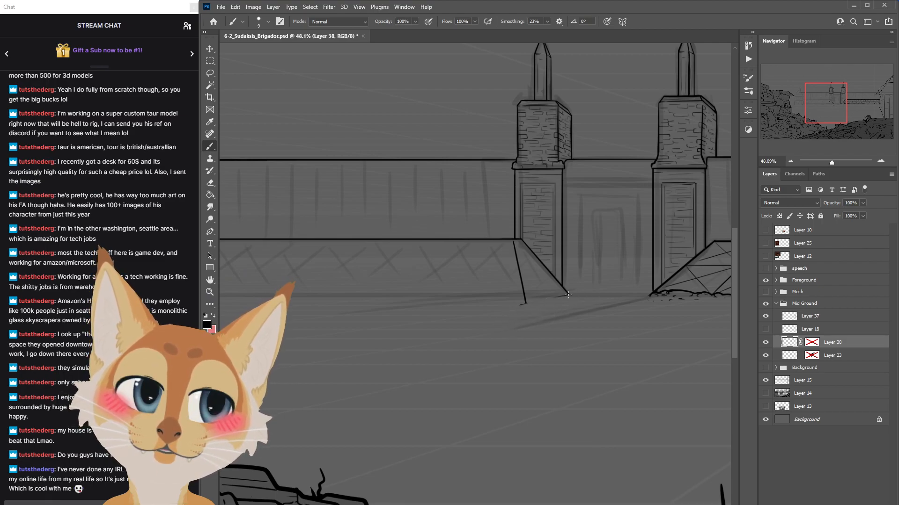
key(ctrl+z)
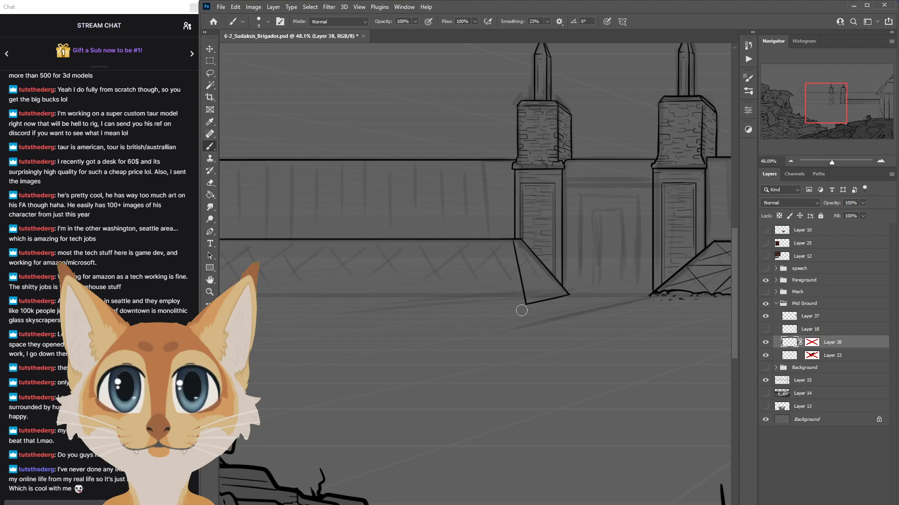
scroll(521, 308, down, 8)
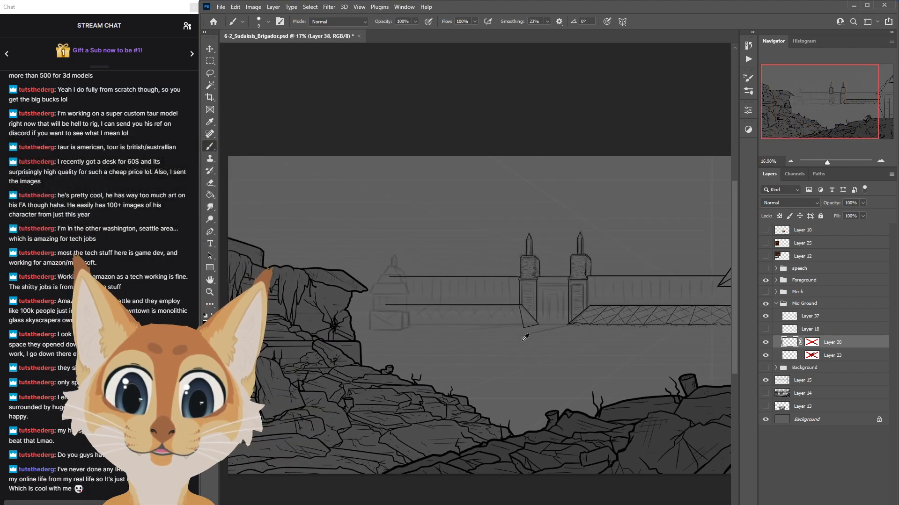
Try rotating the second truss base's selected end face by about -16.7 degrees, cancel the transform, and clear the selection.
scroll(525, 336, down, 2)
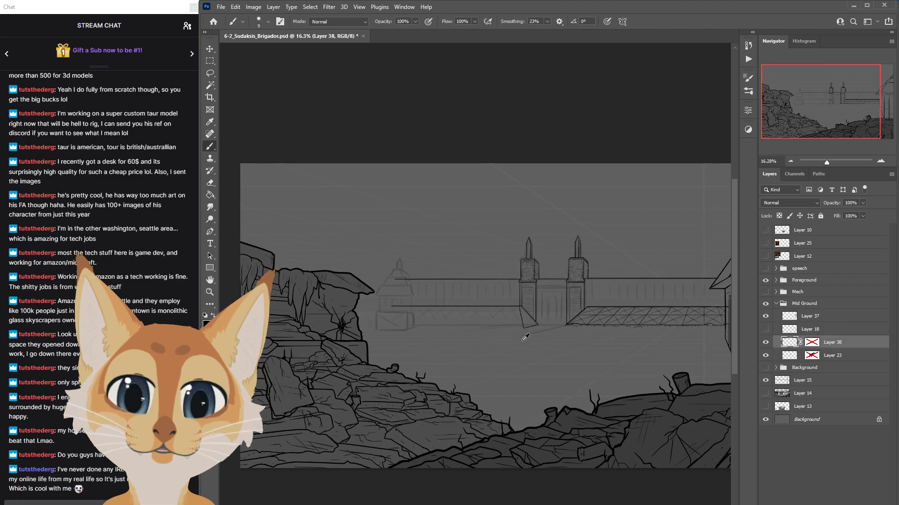
scroll(525, 337, down, 1)
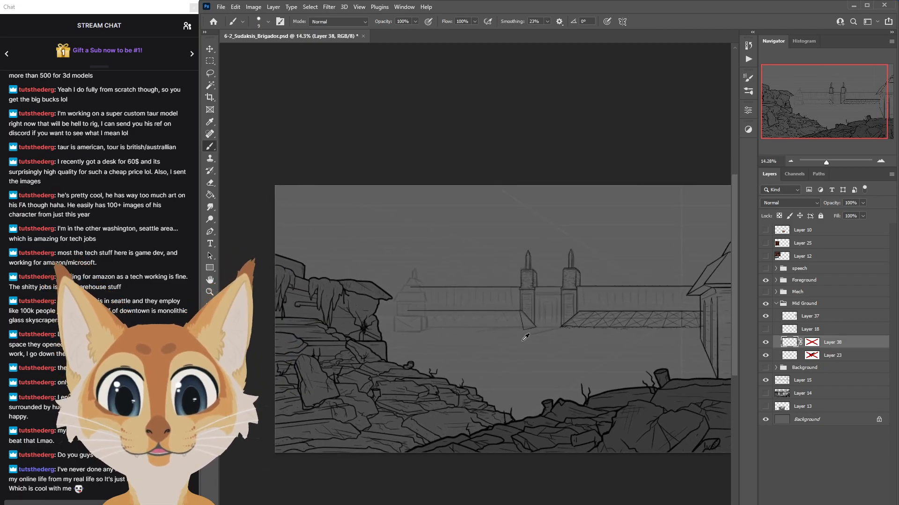
scroll(524, 337, up, 5)
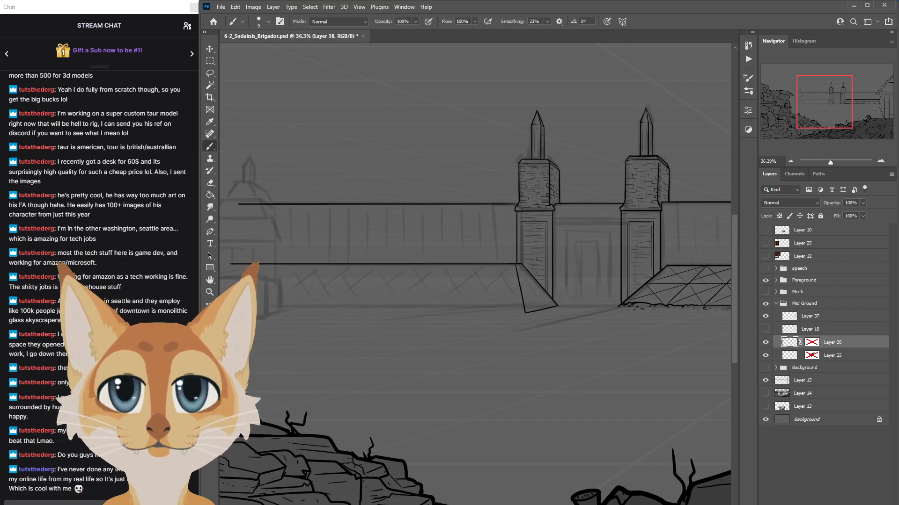
scroll(599, 477, right, 5)
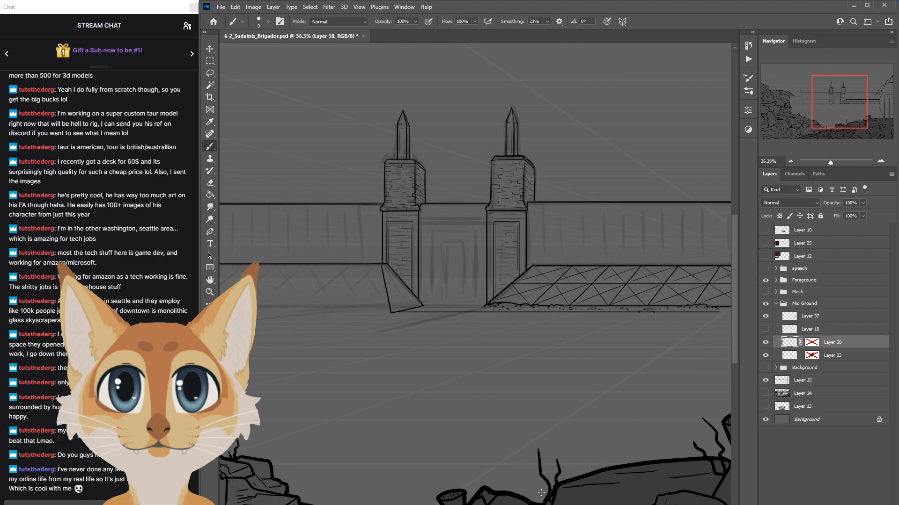
scroll(475, 273, left, 1)
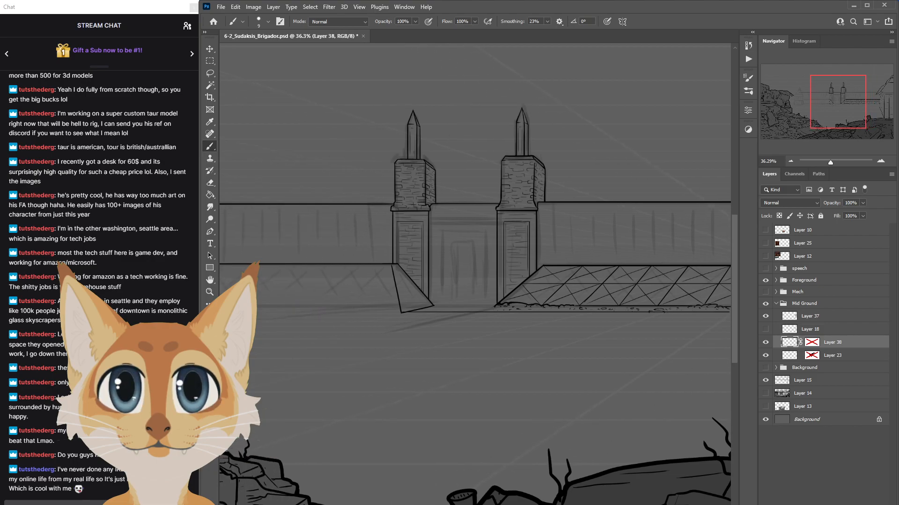
click(209, 73)
mouse_move(418, 327)
mouse_down()
mouse_move(391, 265)
mouse_move(384, 292)
mouse_move(404, 328)
mouse_move(424, 333)
mouse_up()
right_click(400, 297)
click(438, 410)
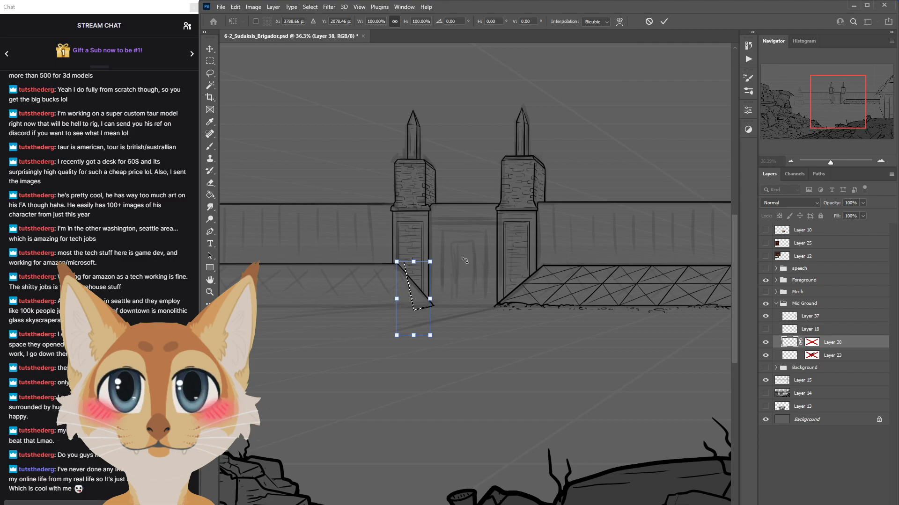
drag(452, 302, 450, 289)
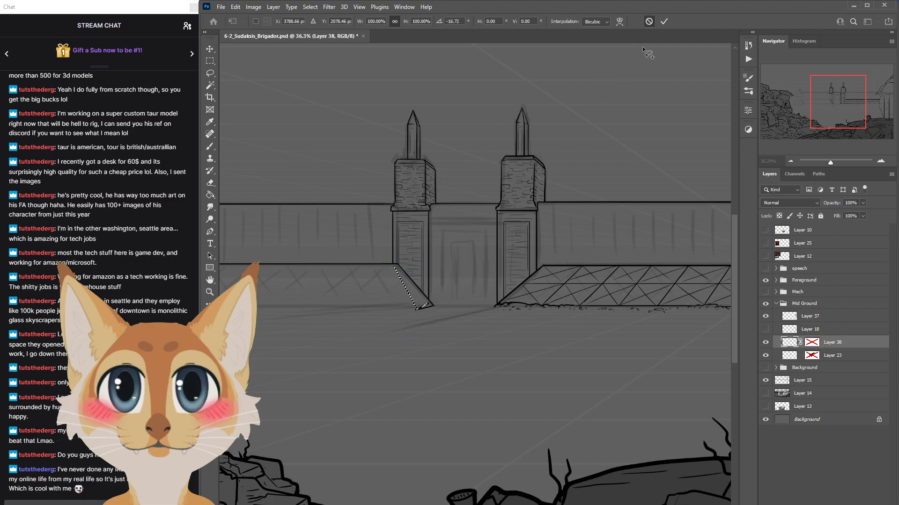
click(649, 21)
click(309, 6)
click(322, 24)
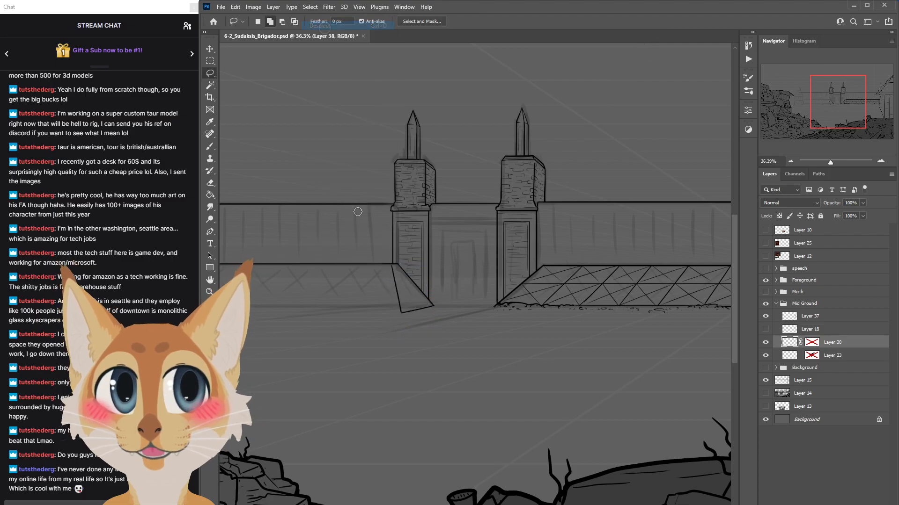
Replace the end face's slanted edge with one closer to the diagonal, discard the trial ground lines across the gateway, and save the document.
scroll(395, 264, up, 3)
mouse_move(380, 236)
mouse_down()
mouse_move(401, 328)
mouse_move(407, 309)
mouse_up()
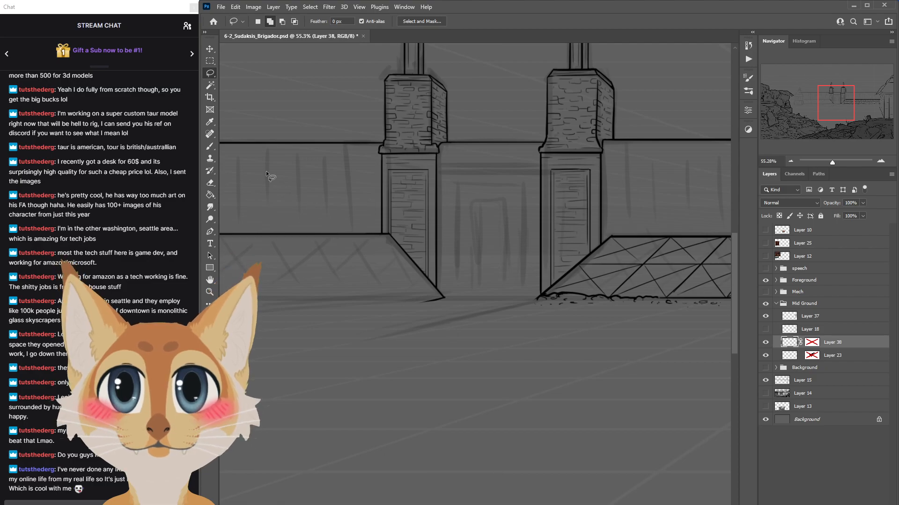
key(b)
mouse_move(423, 303)
mouse_down()
mouse_move(642, 328)
mouse_move(420, 321)
mouse_up()
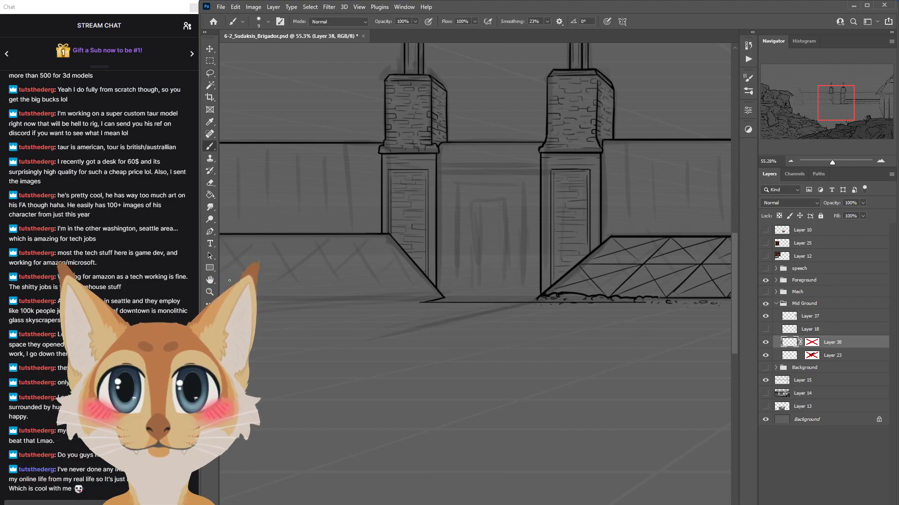
key(ctrl+z)
mouse_move(432, 300)
mouse_down()
mouse_move(463, 322)
mouse_move(429, 324)
mouse_move(437, 327)
mouse_up()
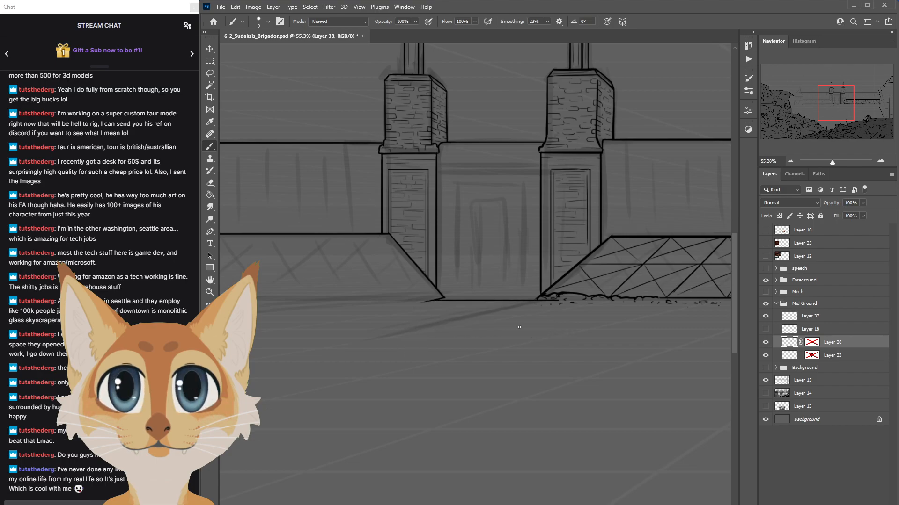
key(ctrl+z)
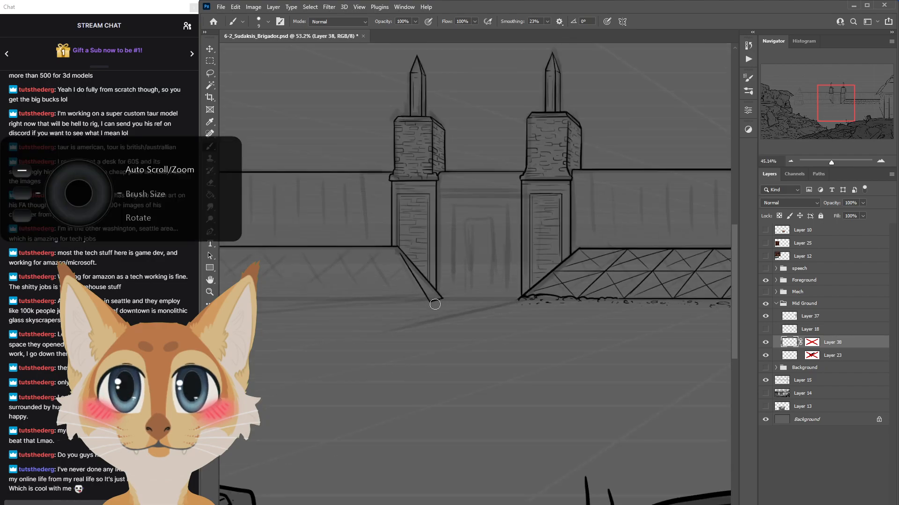
scroll(413, 312, down, 6)
key(ctrl+s)
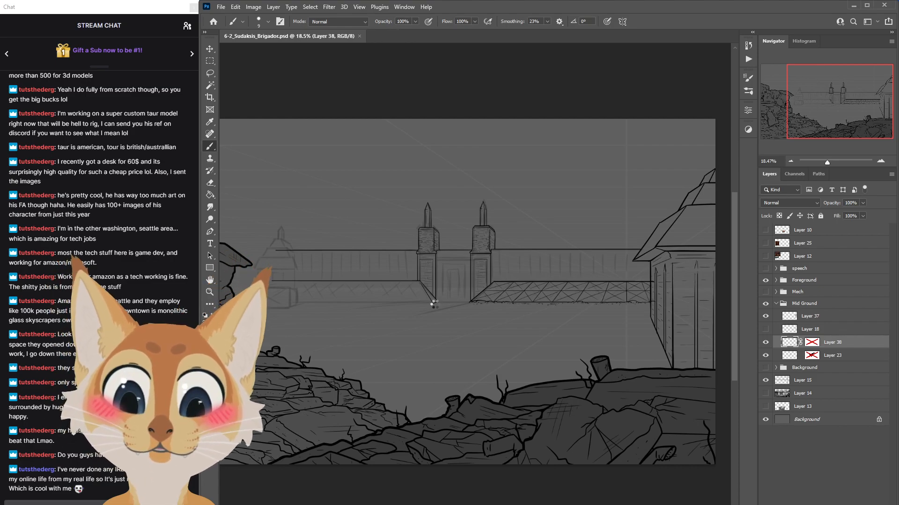
Flip the canvas horizontally to the mirrored orientation and save the document.
key(ctrl+shift+h)
key(ctrl+s)
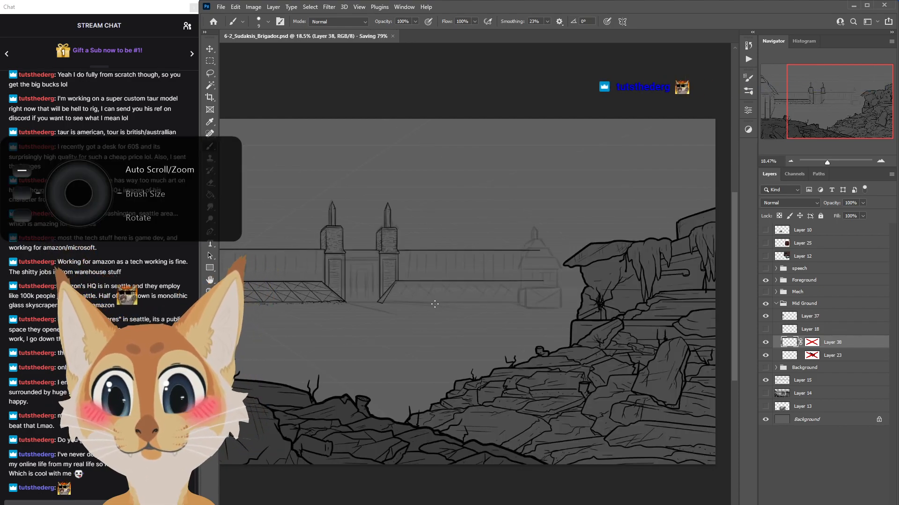
scroll(434, 304, down, 2)
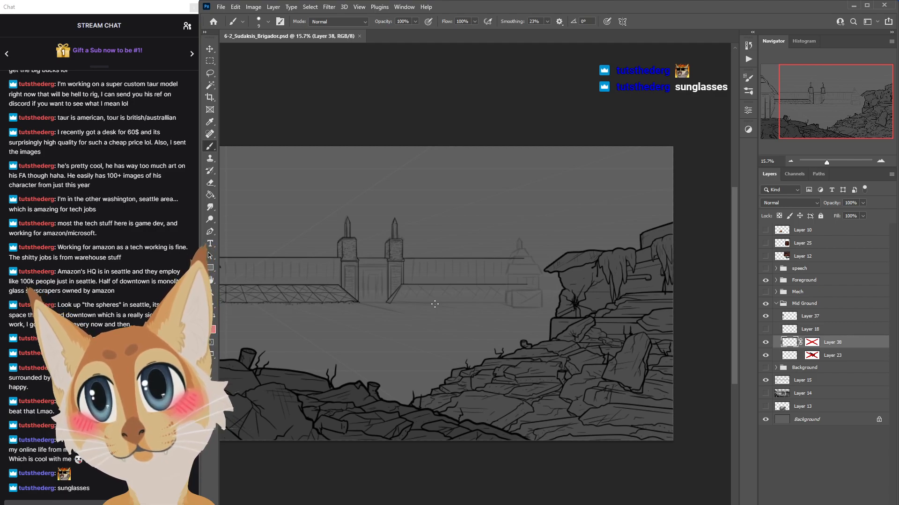
Check a chat participant's profile card in the stream chat and close it.
mouse_move(64, 474)
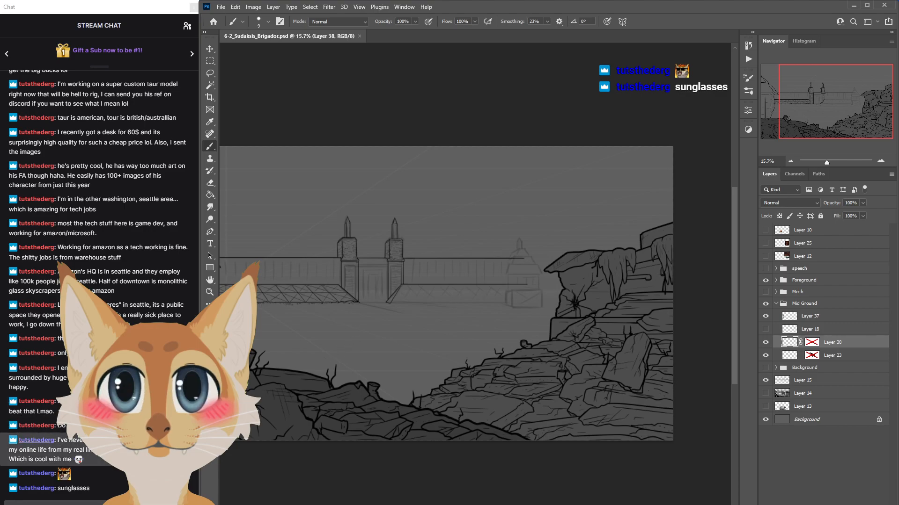
click(36, 440)
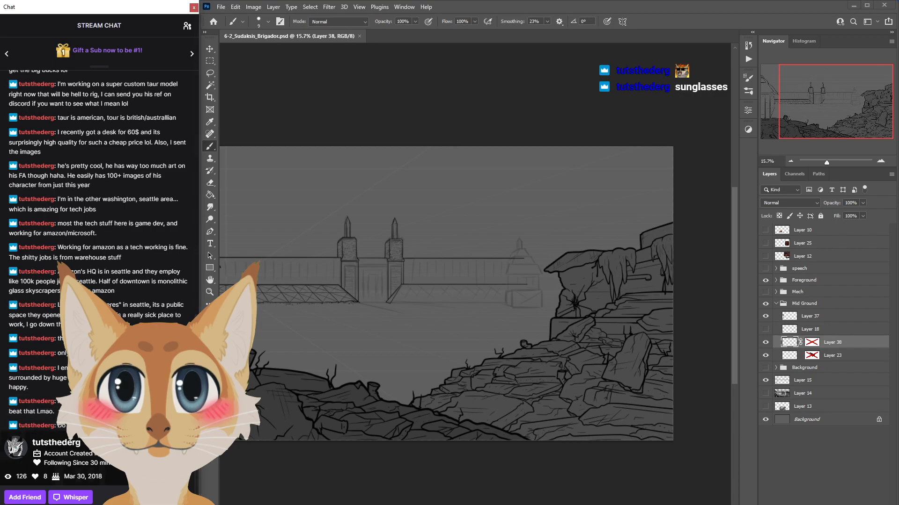
click(189, 441)
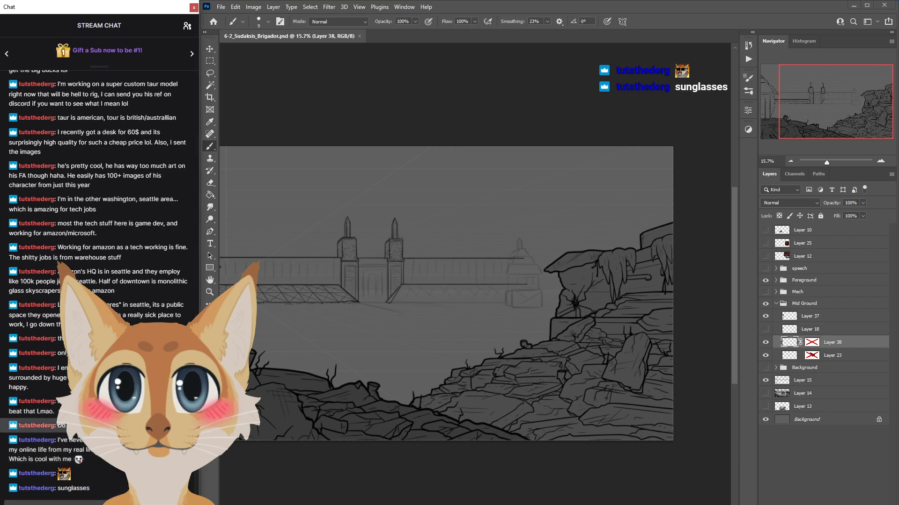
Examine the gate pillars and both truss bases in the mirrored and original orientations, saving the document along the way.
drag(736, 264, 736, 249)
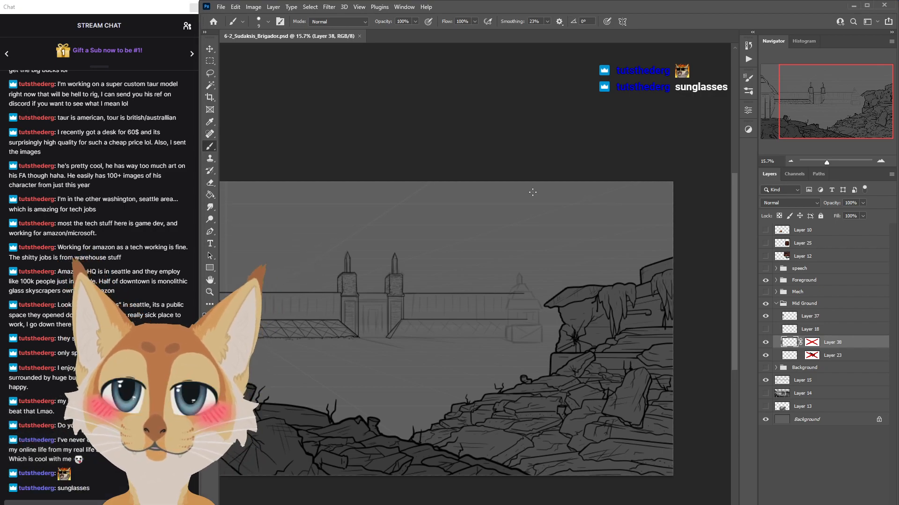
scroll(377, 339, up, 5)
drag(469, 402, 559, 401)
drag(362, 456, 491, 457)
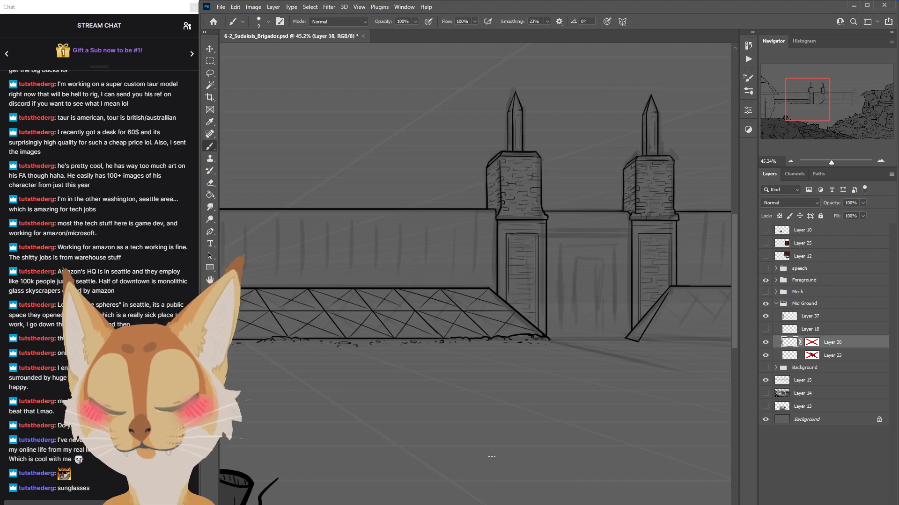
scroll(505, 444, down, 2)
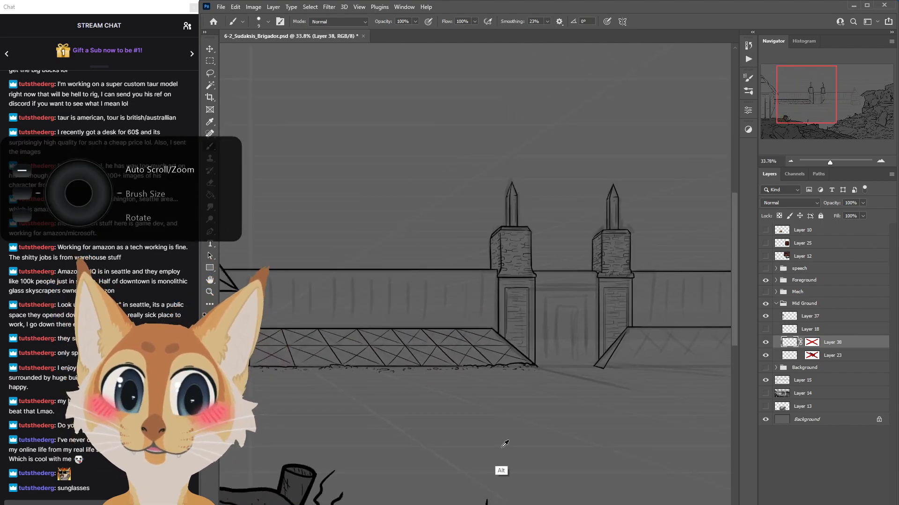
scroll(505, 443, down, 2)
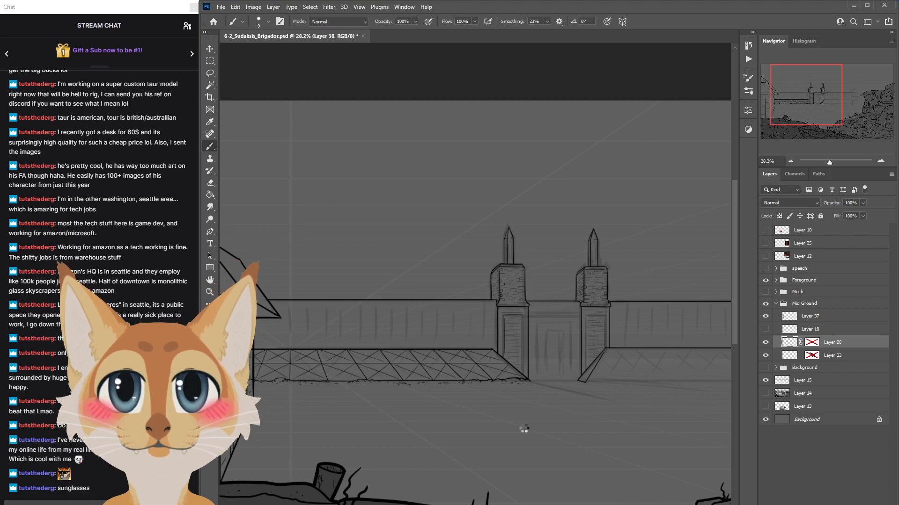
key(ctrl+s)
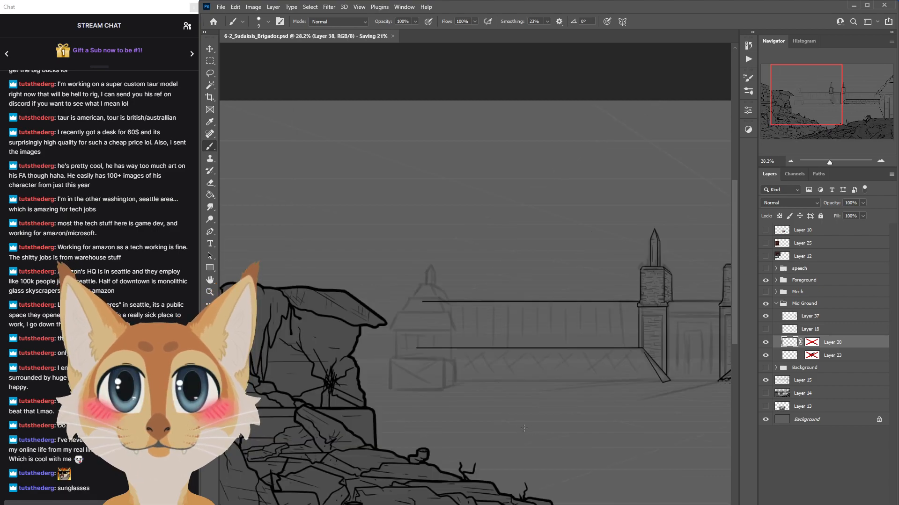
scroll(475, 299, right, 3)
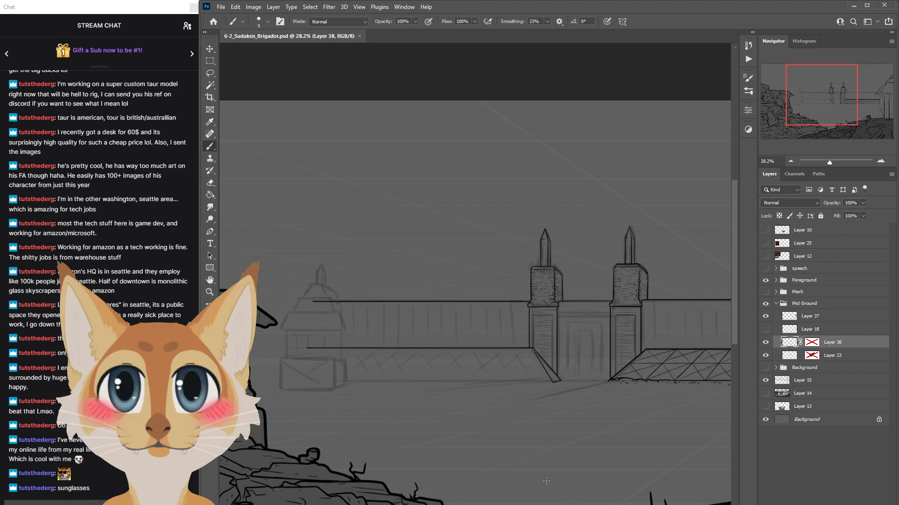
key(ctrl+z)
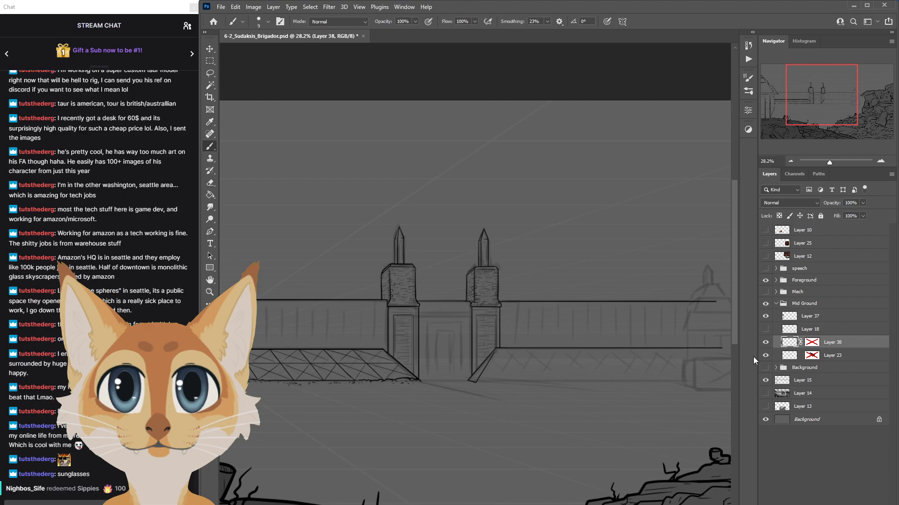
drag(732, 312, 734, 322)
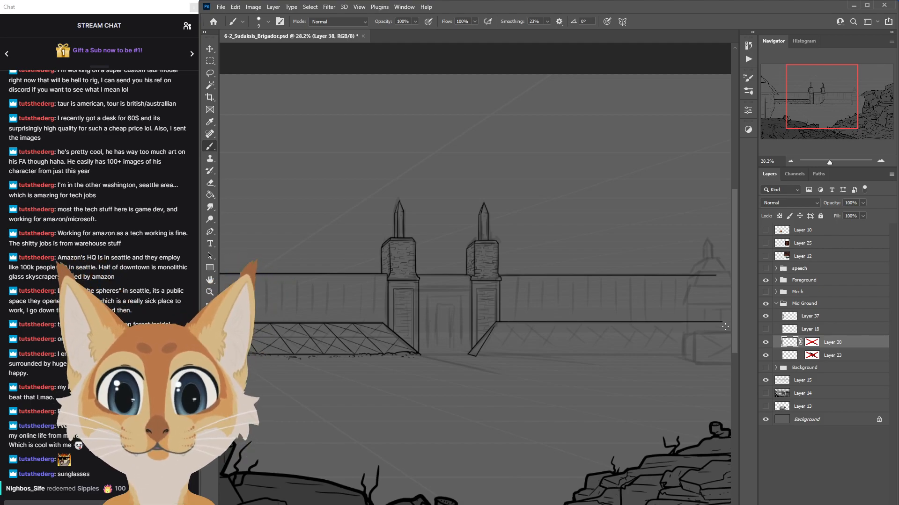
key(ctrl+s)
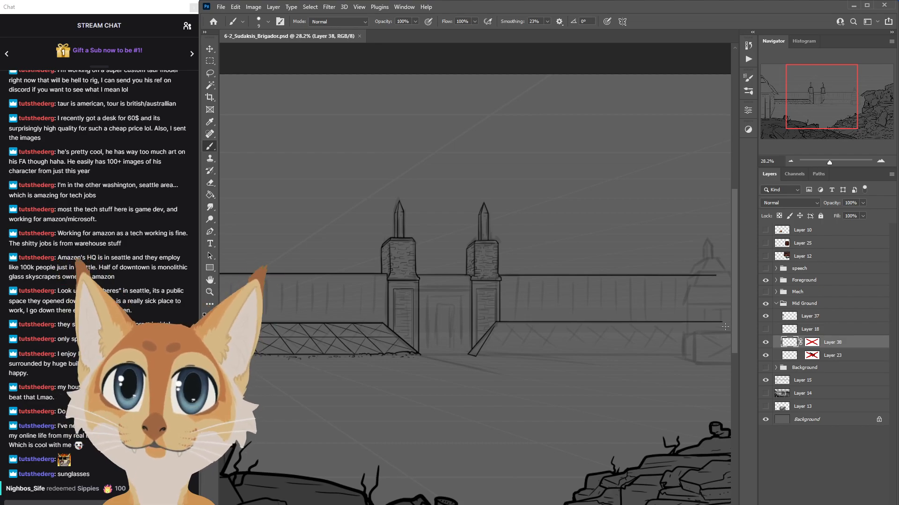
Ink rubble along the ground at the foot of the second truss base with a slightly larger brush, and save the document unmirrored.
drag(734, 223, 734, 239)
scroll(516, 299, up, 1)
scroll(516, 298, up, 4)
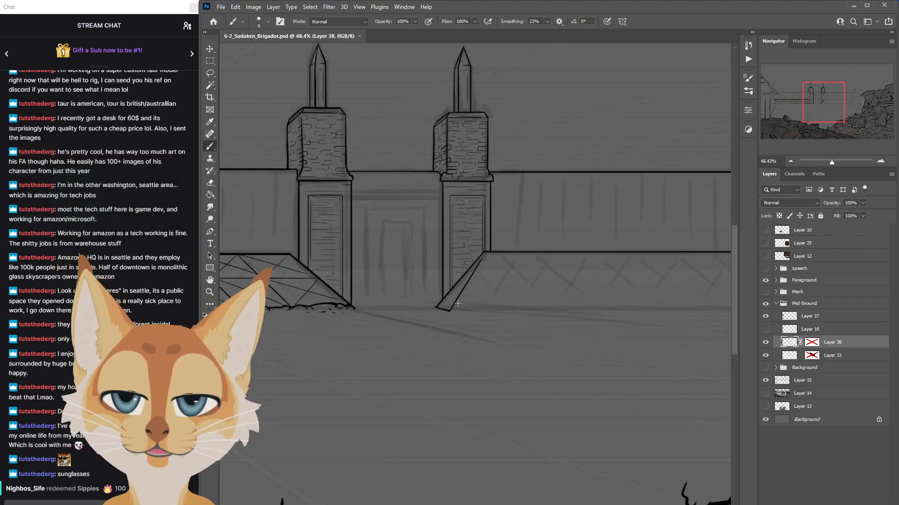
key(bracketright)
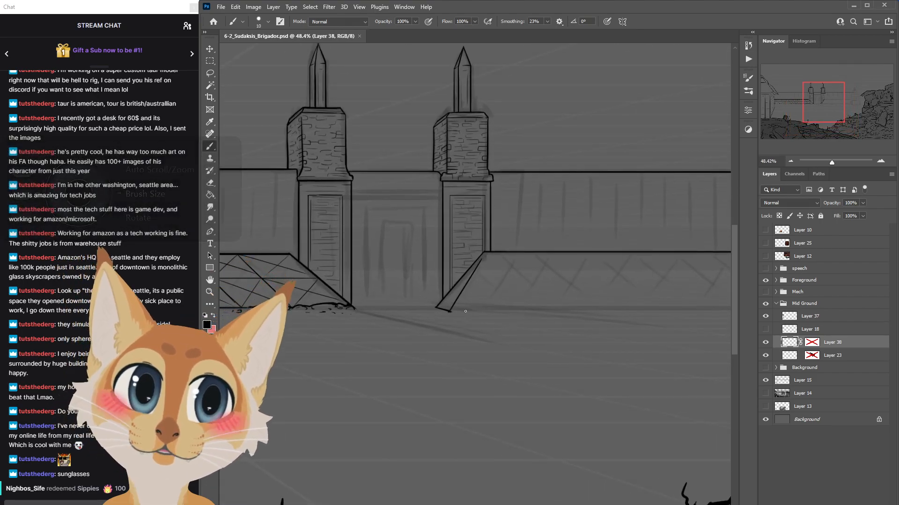
drag(449, 312, 459, 311)
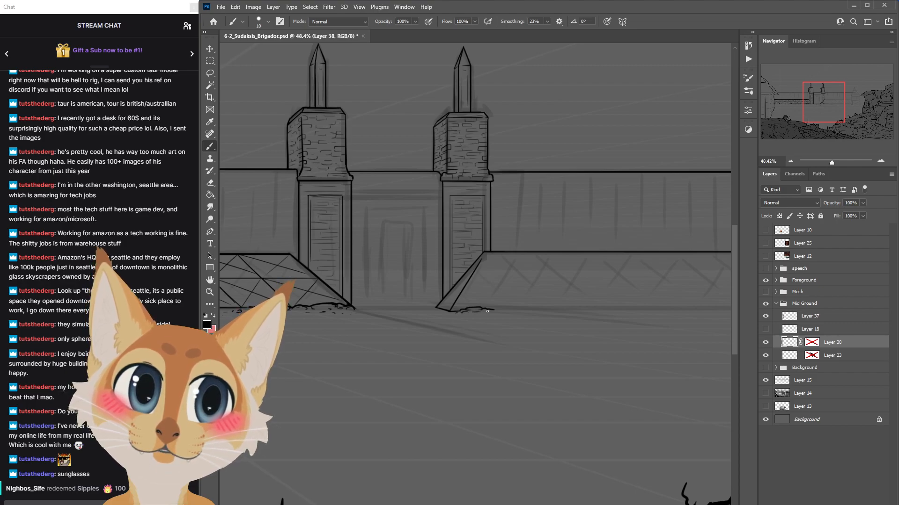
scroll(507, 311, down, 10)
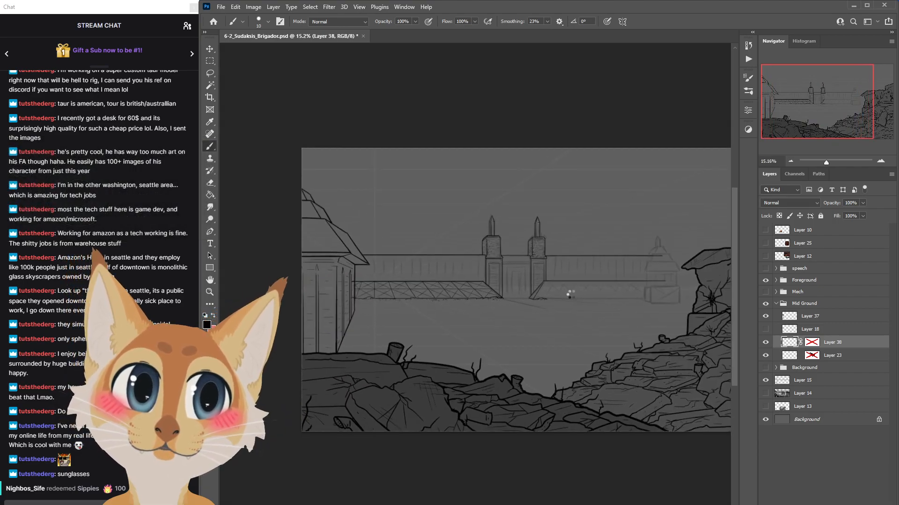
key(ctrl+s)
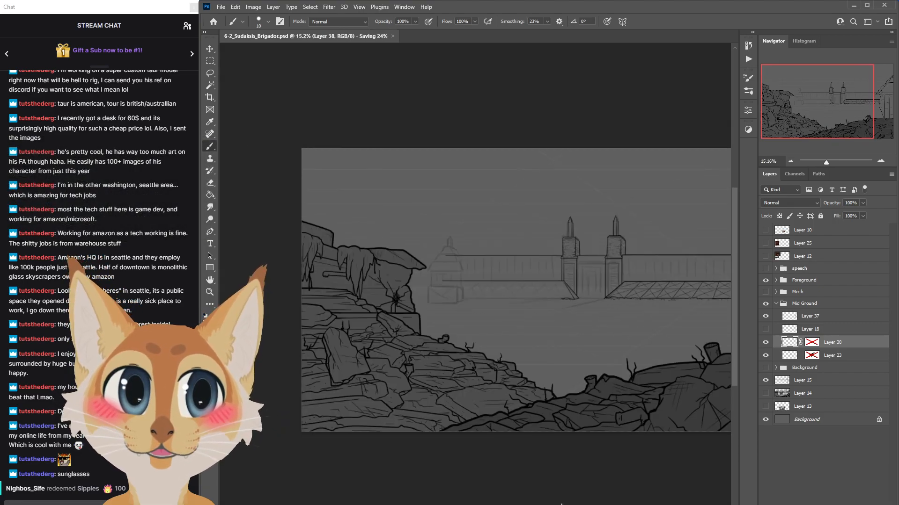
Check the composition by toggling the visibility of Layer 18 and the Mech group.
scroll(475, 290, right, 5)
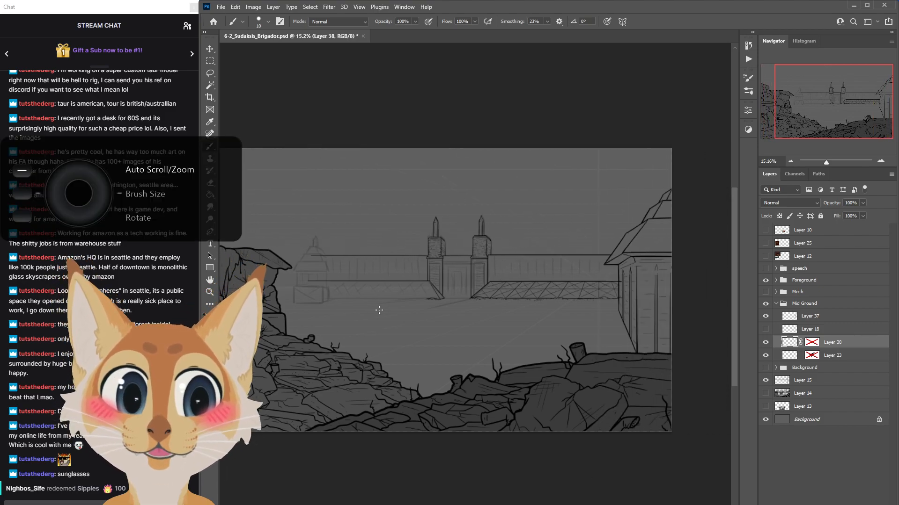
click(765, 330)
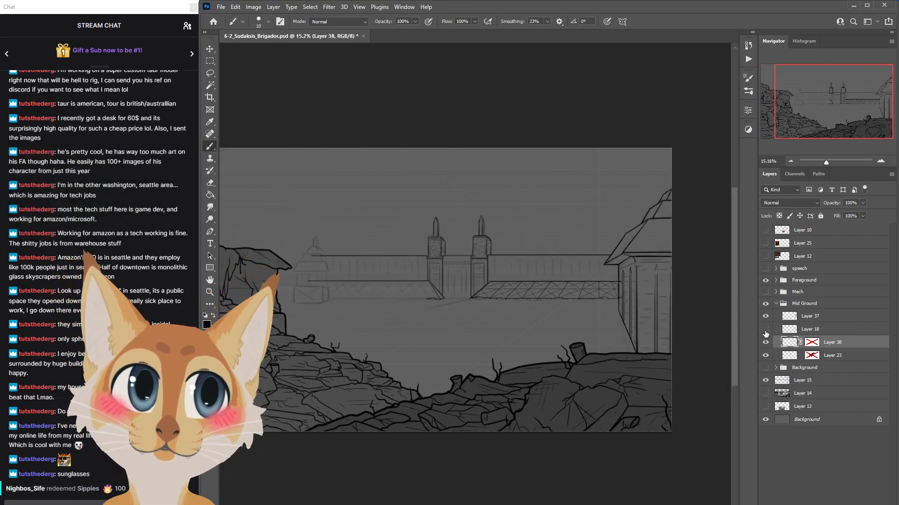
click(765, 292)
click(765, 293)
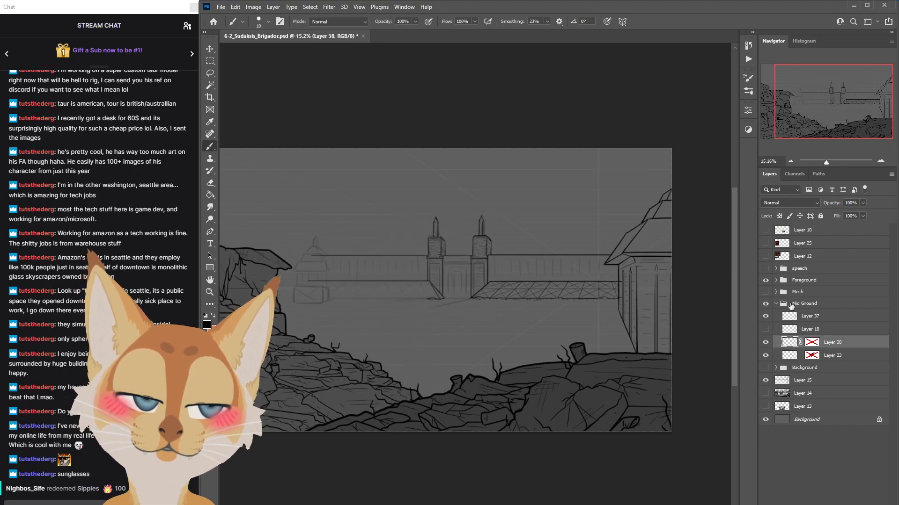
Ink an uneven ground line with small rubble along the foot of the wall base between the near gate pillar and the sketched tower.
scroll(450, 296, up, 5)
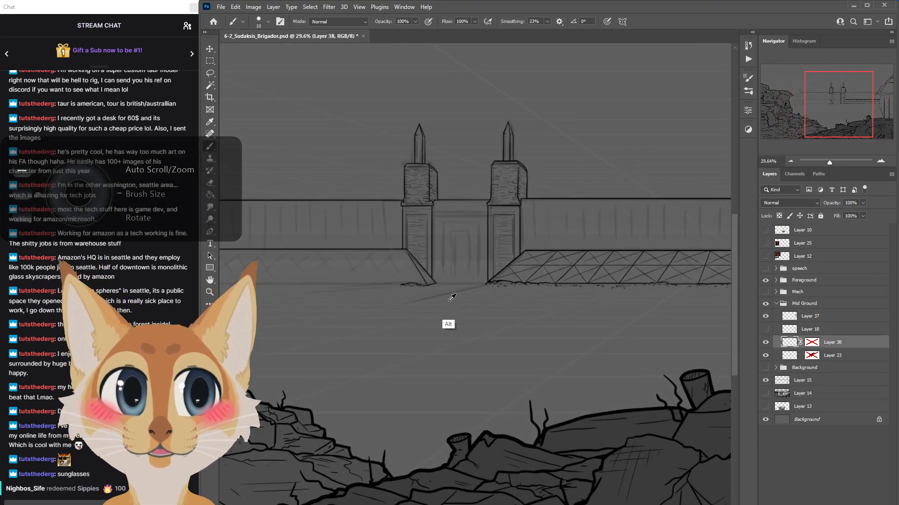
scroll(541, 424, left, 3)
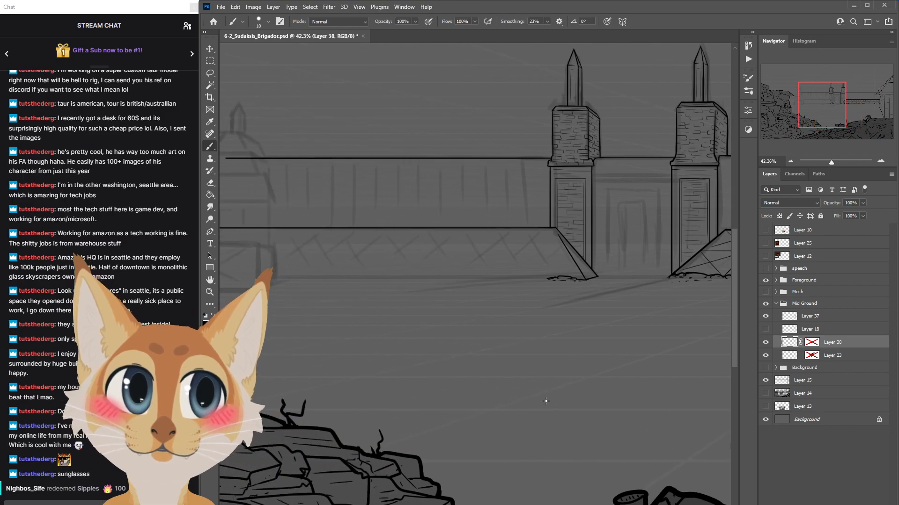
drag(504, 275, 271, 278)
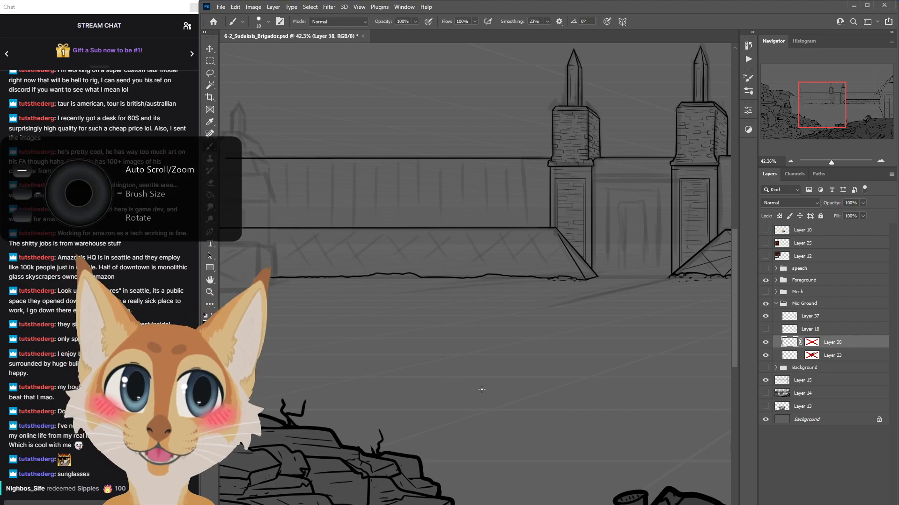
scroll(481, 390, down, 3)
scroll(485, 386, up, 2)
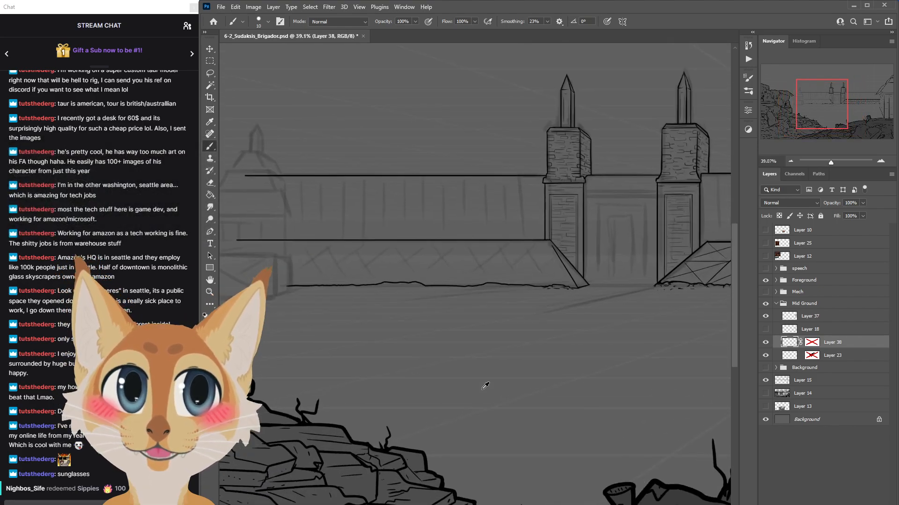
scroll(485, 386, up, 4)
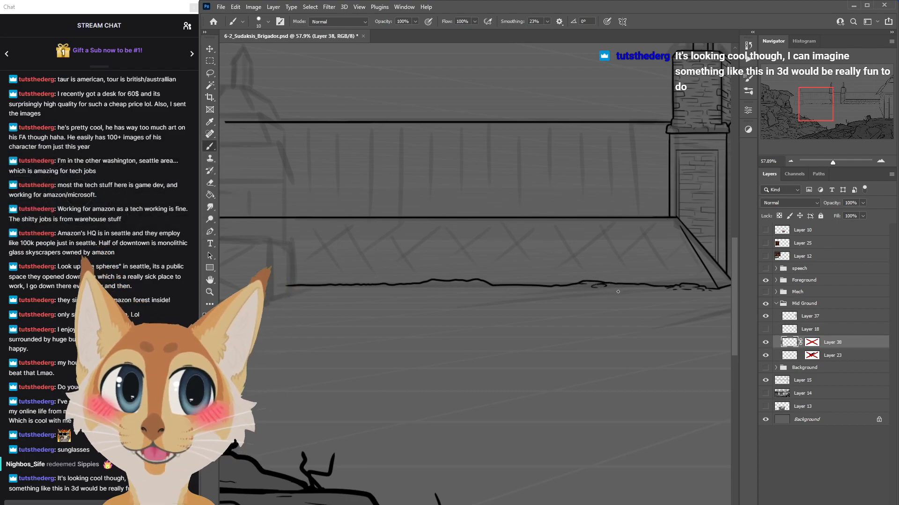
Show the Layer 12 reference, examine the walls in its isometric city scene, hide it, and compare with the inked gate and sketched tower.
click(765, 256)
mouse_move(735, 283)
mouse_down()
mouse_move(731, 235)
mouse_move(718, 211)
mouse_up()
scroll(475, 274, left, 10)
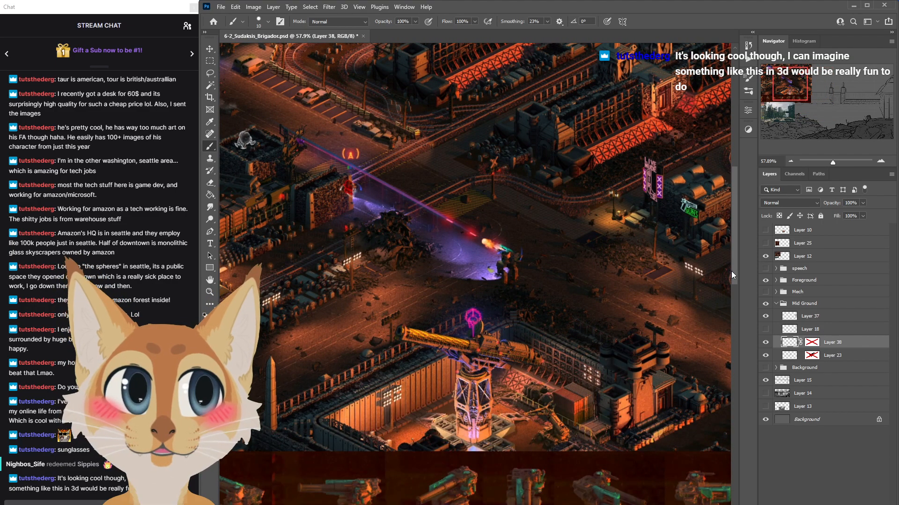
drag(733, 275, 734, 263)
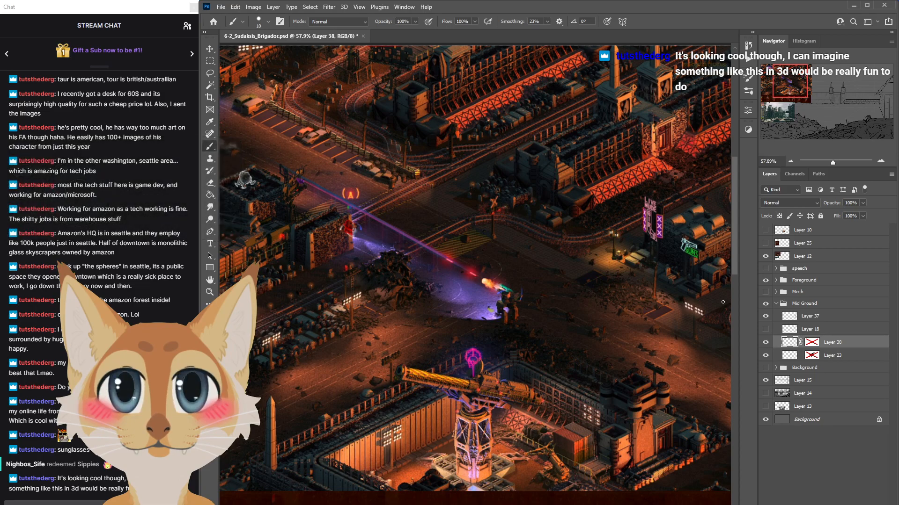
click(765, 257)
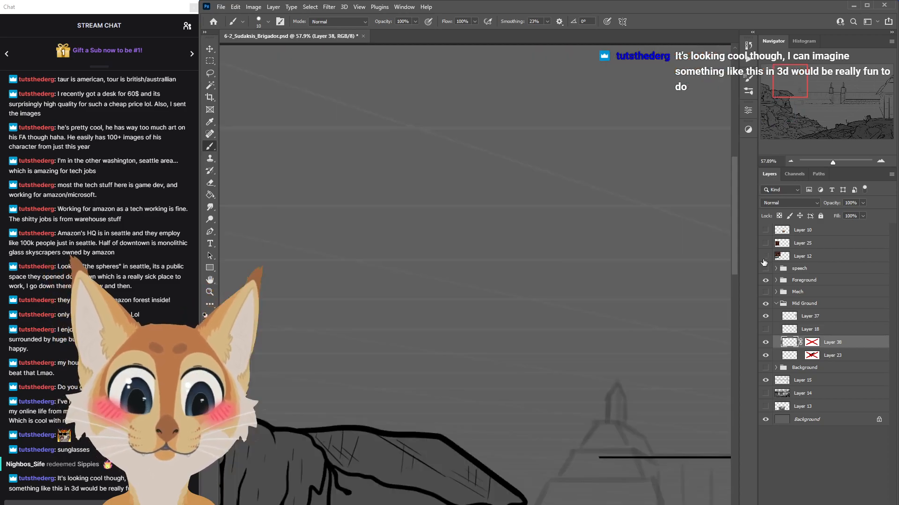
drag(734, 270, 704, 369)
scroll(475, 276, right, 11)
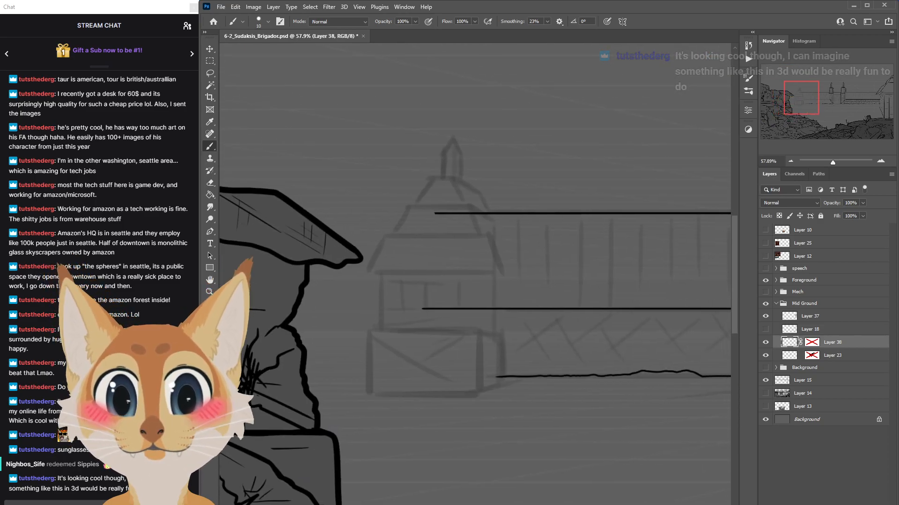
scroll(475, 276, left, 4)
scroll(475, 276, right, 3)
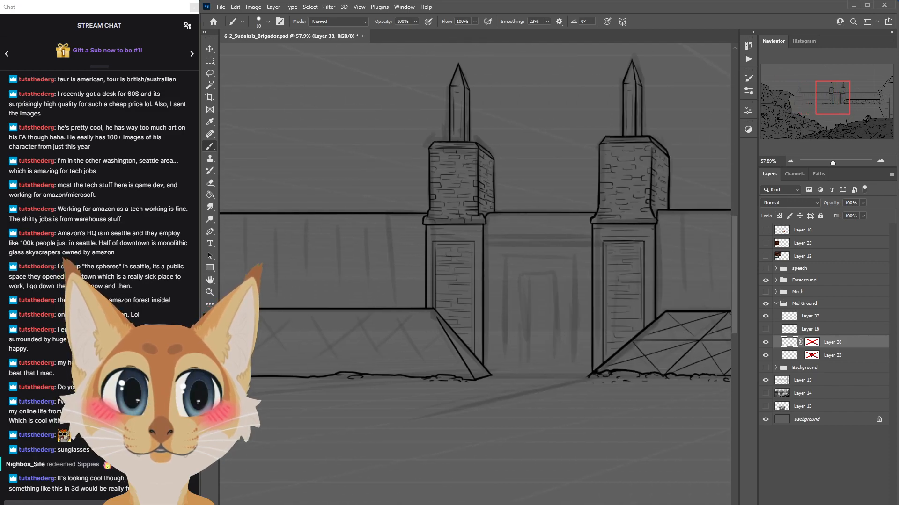
Recheck the walled compound and mech views in the Layer 12 reference, toggling the speech group along the way, and hide the reference again.
scroll(475, 276, left, 8)
click(766, 269)
click(766, 269)
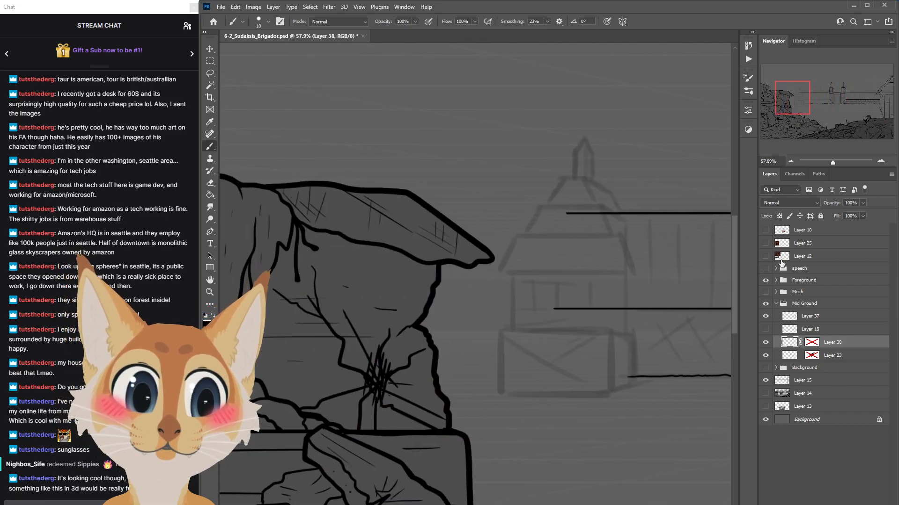
click(766, 256)
drag(735, 309, 739, 265)
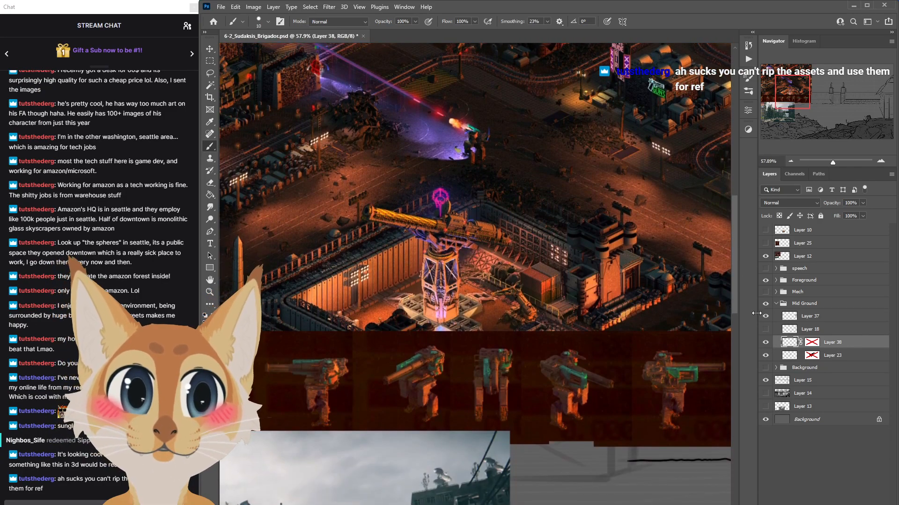
click(766, 256)
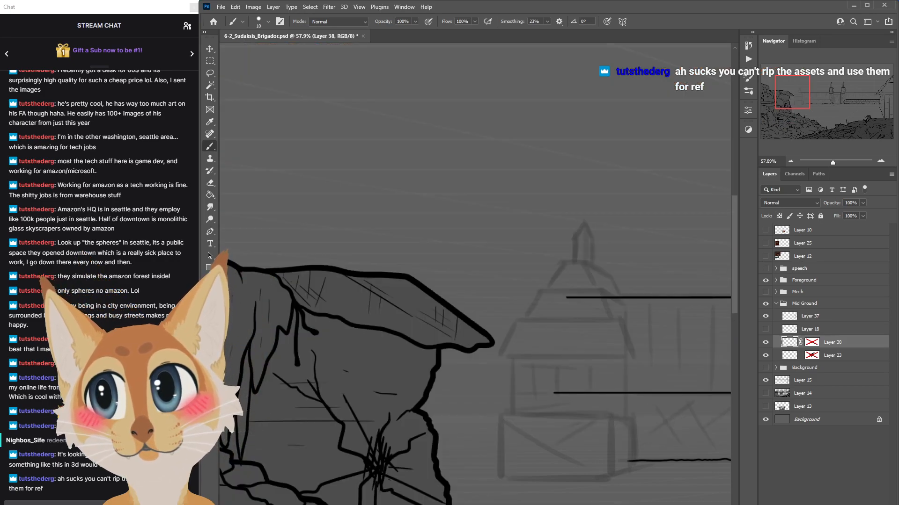
Examine the inked gate pillars, the wall lines and the sketched tower up close and in the wider composition.
drag(440, 504, 473, 504)
drag(736, 289, 736, 317)
scroll(475, 273, right, 7)
scroll(475, 273, right, 6)
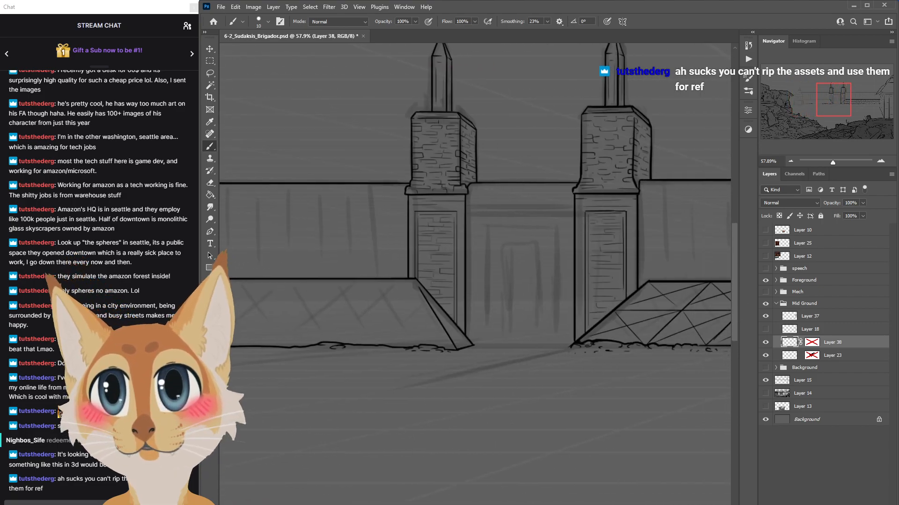
mouse_move(568, 504)
mouse_down()
mouse_move(508, 504)
mouse_move(580, 504)
mouse_move(551, 497)
mouse_move(512, 504)
mouse_up()
drag(404, 184, 431, 182)
mouse_move(454, 267)
mouse_down()
mouse_move(445, 279)
mouse_move(367, 282)
mouse_up()
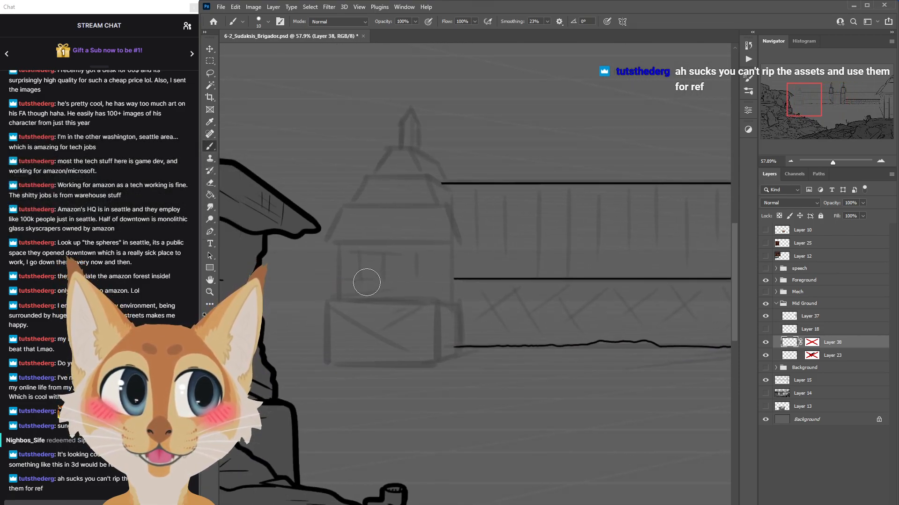
scroll(366, 282, down, 5)
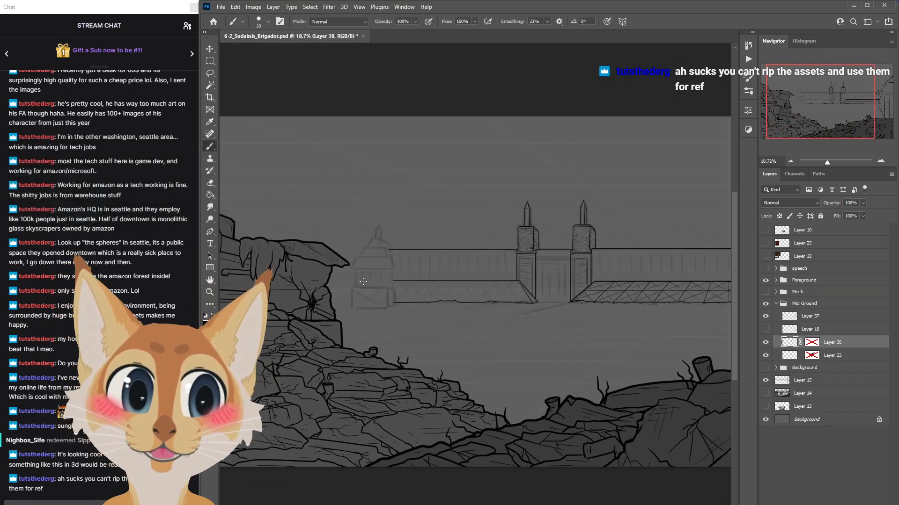
Examine the wall, gate and towers across the scene, hiding and showing Layer 38 to compare its line work with the sketch.
scroll(363, 282, down, 1)
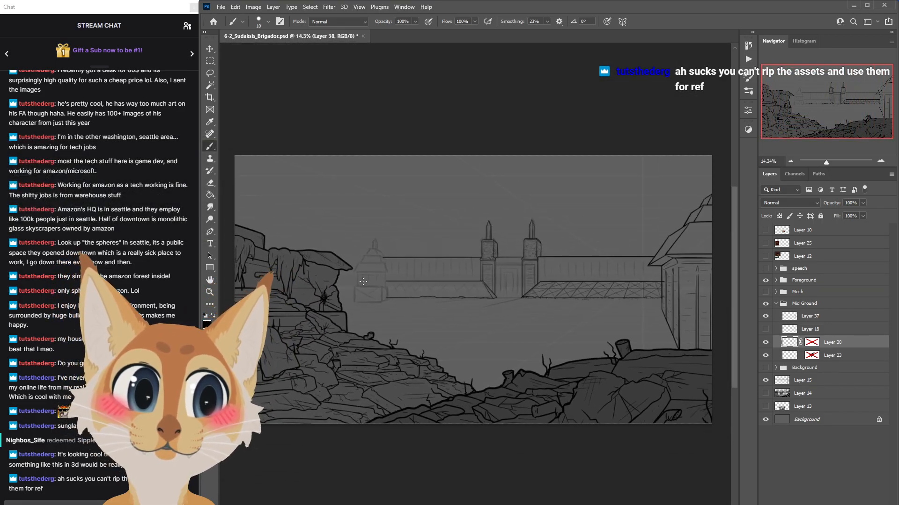
scroll(362, 282, up, 1)
scroll(719, 302, up, 4)
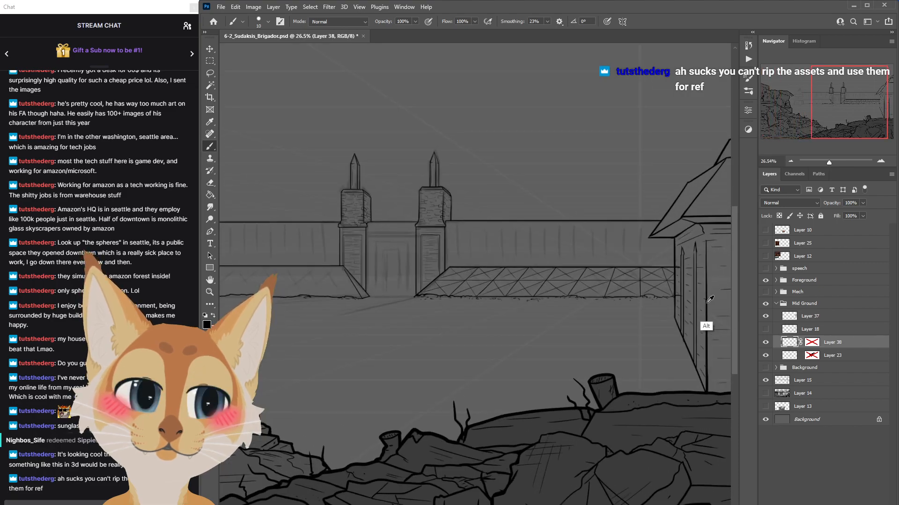
click(765, 343)
click(765, 344)
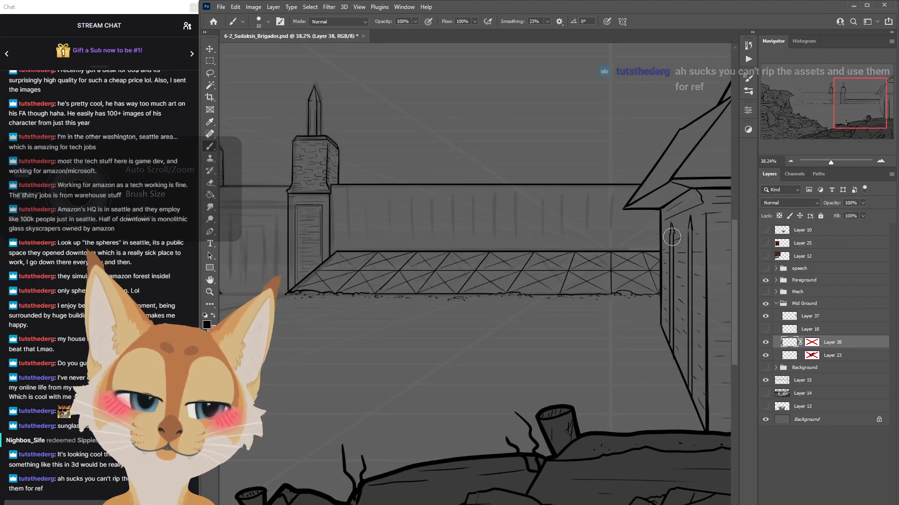
scroll(689, 177, down, 4)
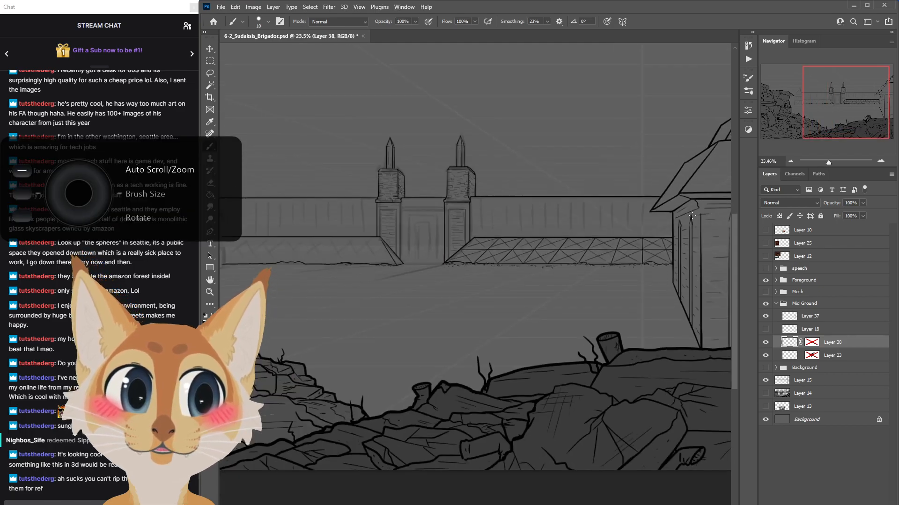
scroll(347, 208, up, 5)
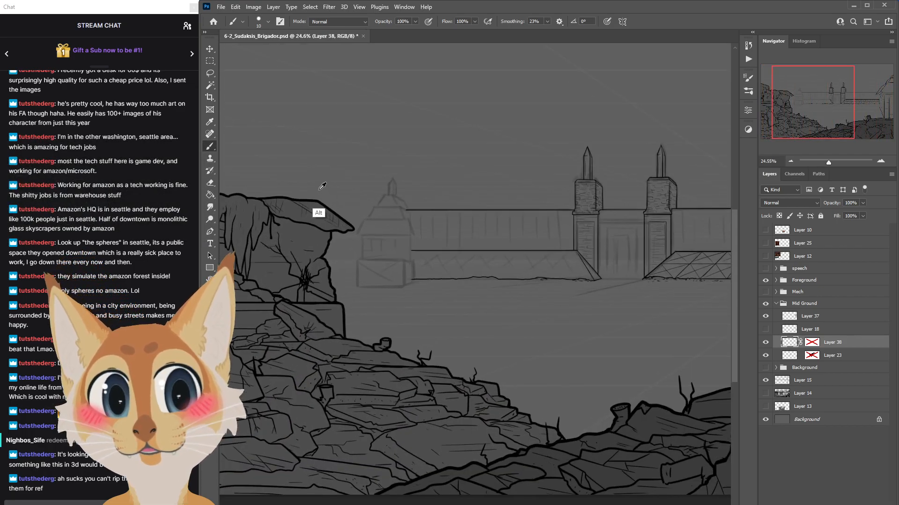
click(765, 343)
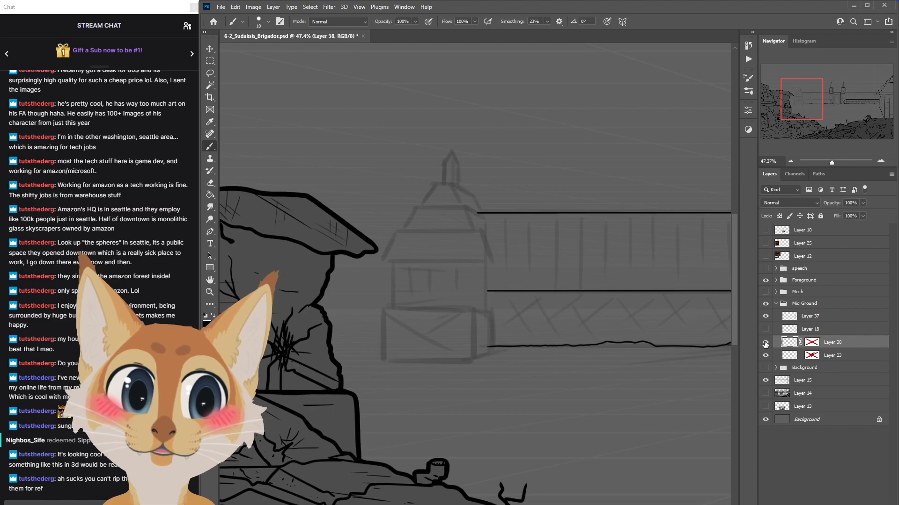
click(766, 342)
Ink three stacked horizontal tier lines over the sketched roof of the small tower beside the cliff on Layer 38.
scroll(406, 204, up, 2)
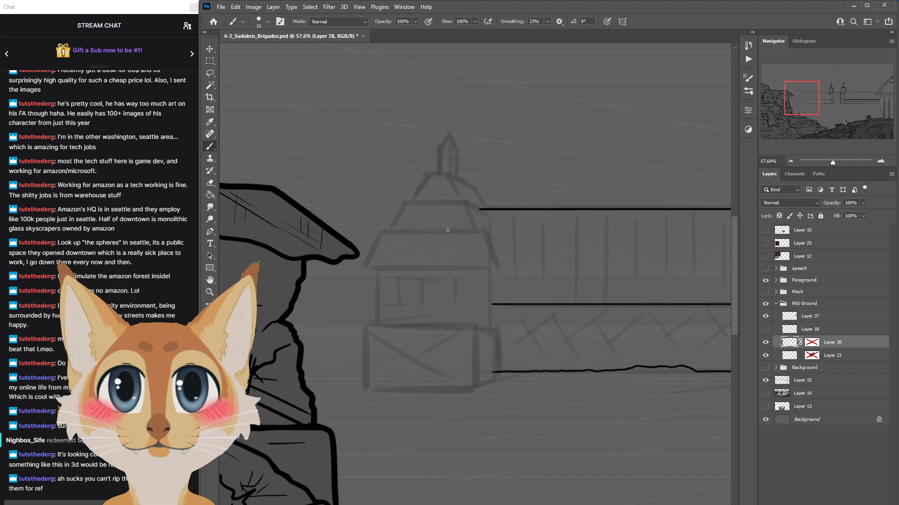
drag(382, 230, 486, 231)
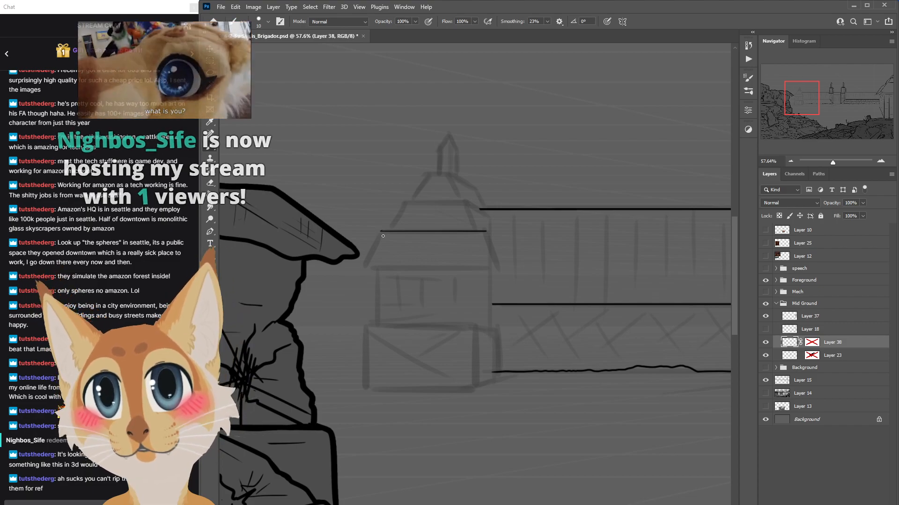
drag(735, 293, 740, 288)
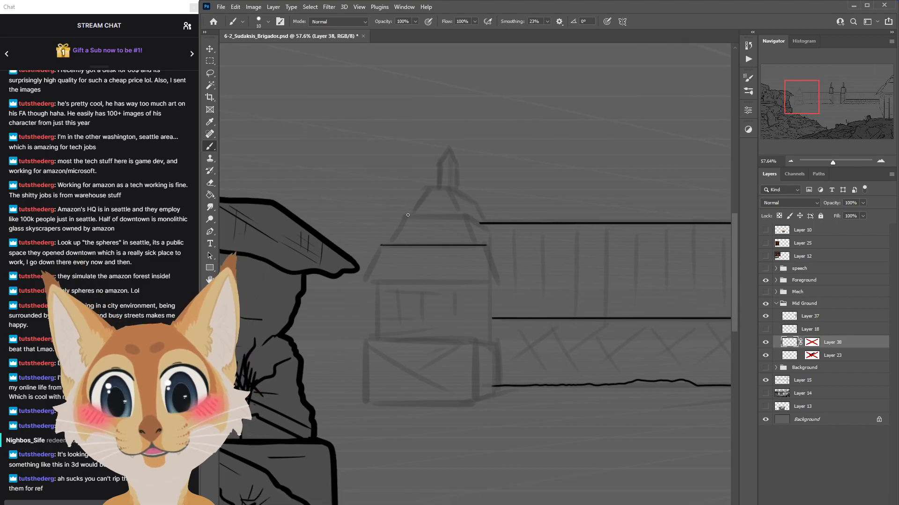
drag(405, 216, 468, 218)
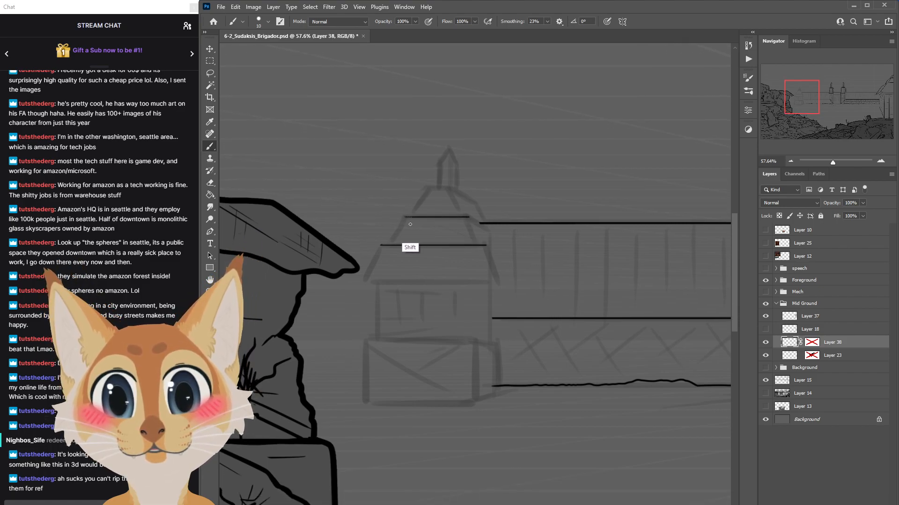
drag(428, 189, 456, 189)
Ink the cliff-side slanted edge of the tower's lowest roof tier and the straight eave line along its base.
scroll(738, 276, down, 5)
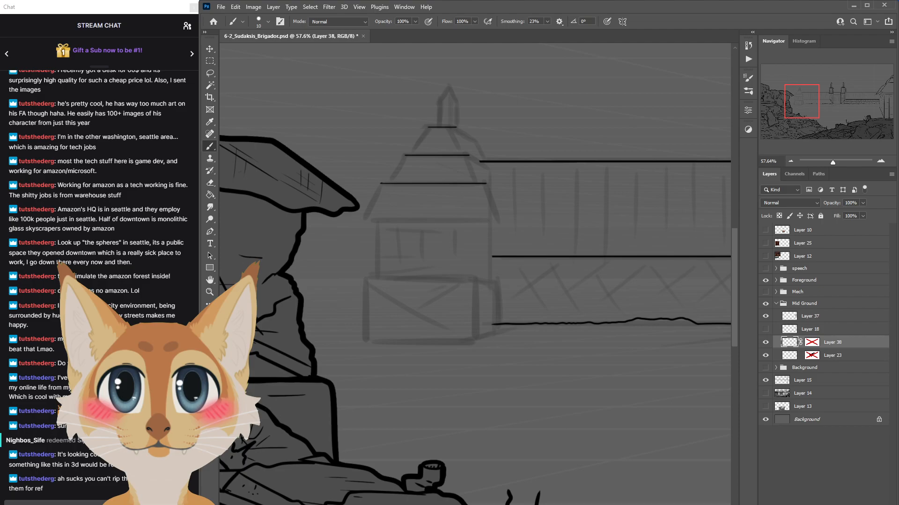
scroll(475, 274, right, 5)
scroll(475, 274, left, 6)
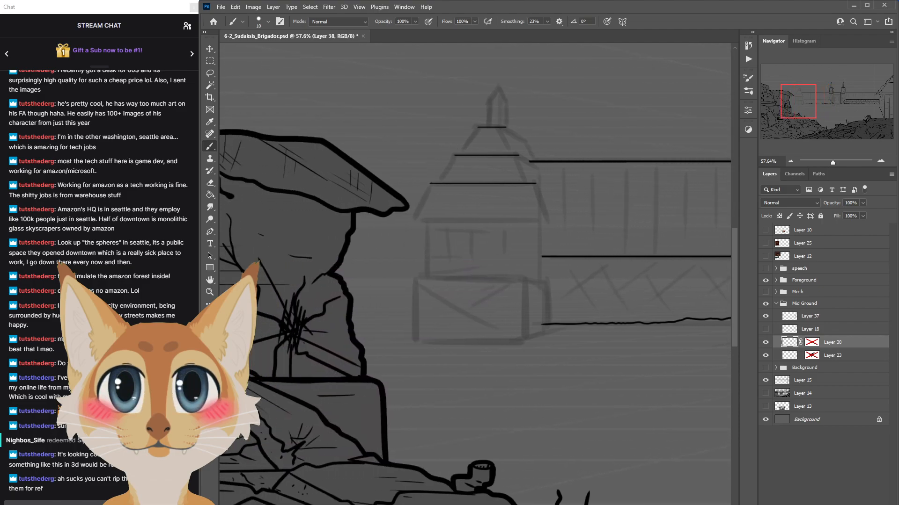
scroll(731, 267, up, 4)
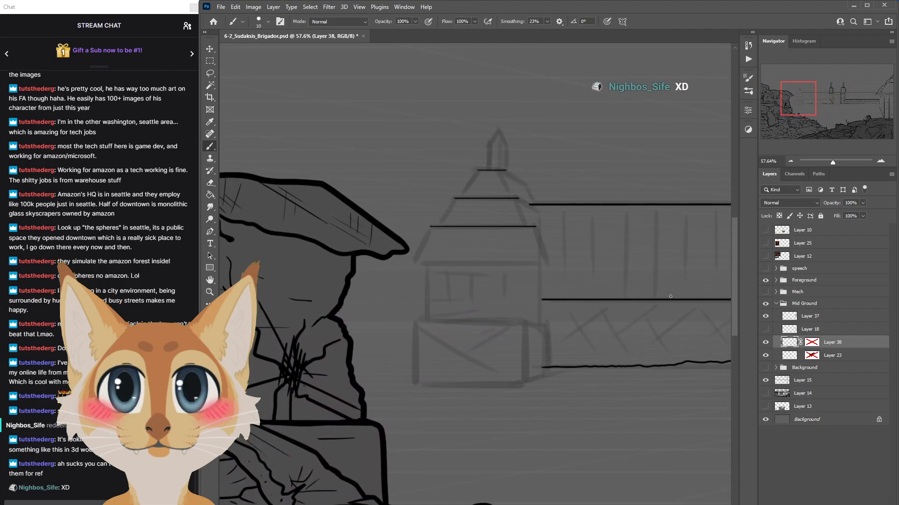
drag(429, 228, 413, 262)
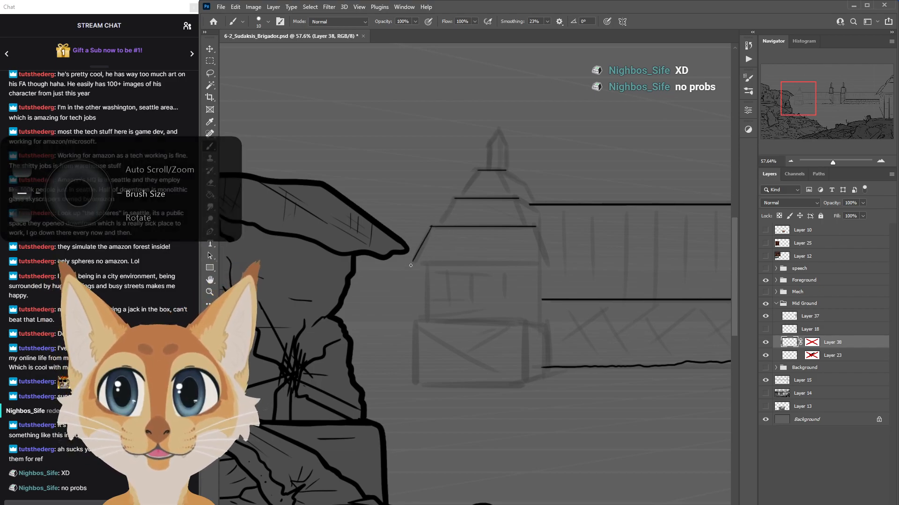
drag(415, 259, 433, 227)
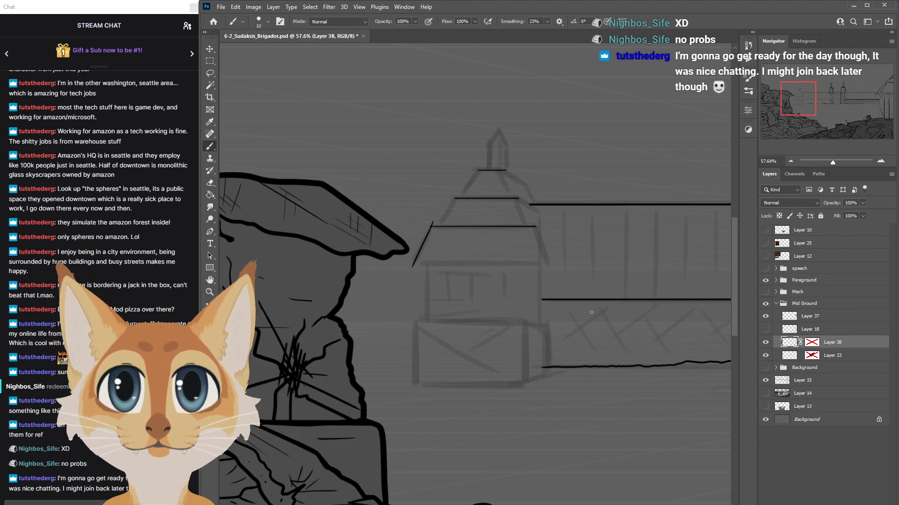
shift+click(550, 264)
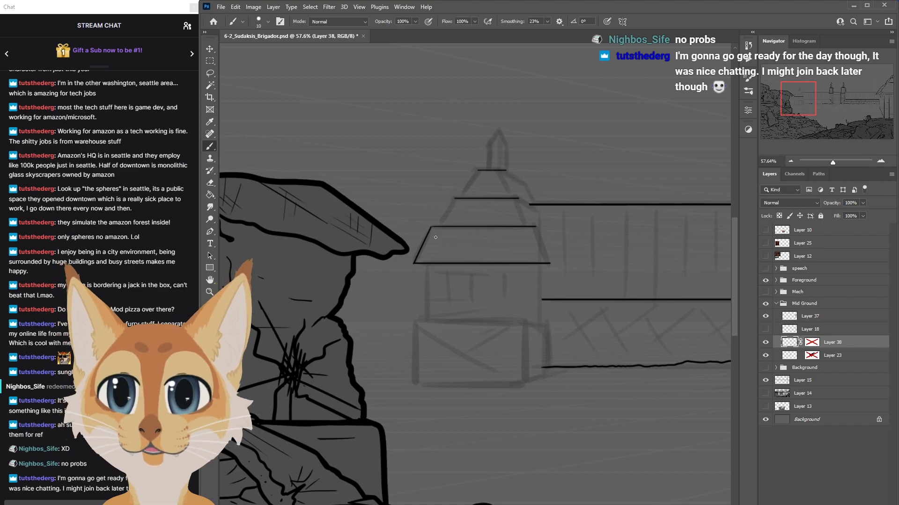
Ink the cliff-side slanted edges of the tower's two upper roof tiers, joining their horizontal lines.
scroll(490, 240, up, 3)
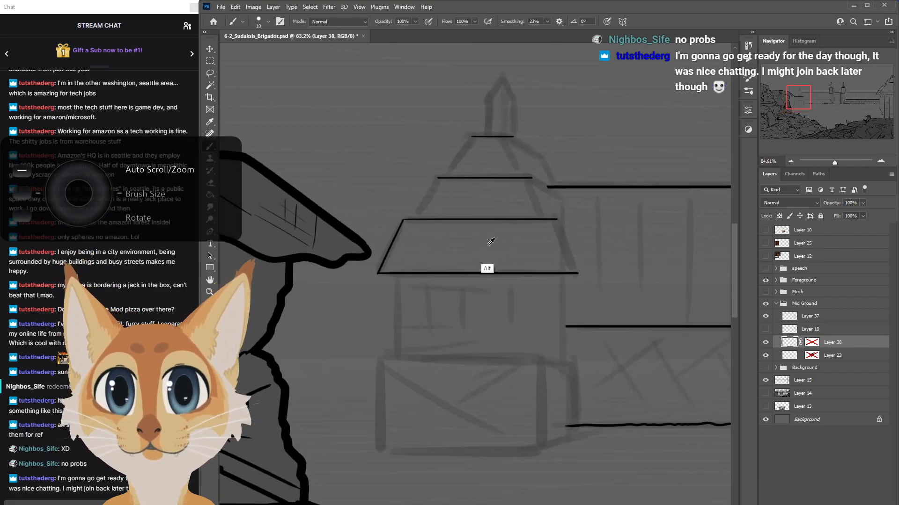
key(ctrl+z)
drag(436, 175, 411, 218)
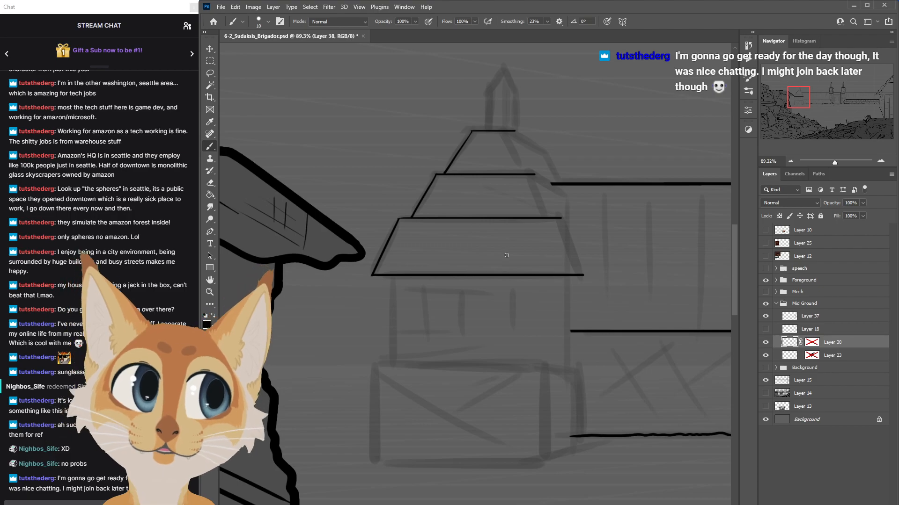
Flip the canvas view horizontally and save the document.
scroll(510, 252, down, 4)
scroll(510, 251, down, 5)
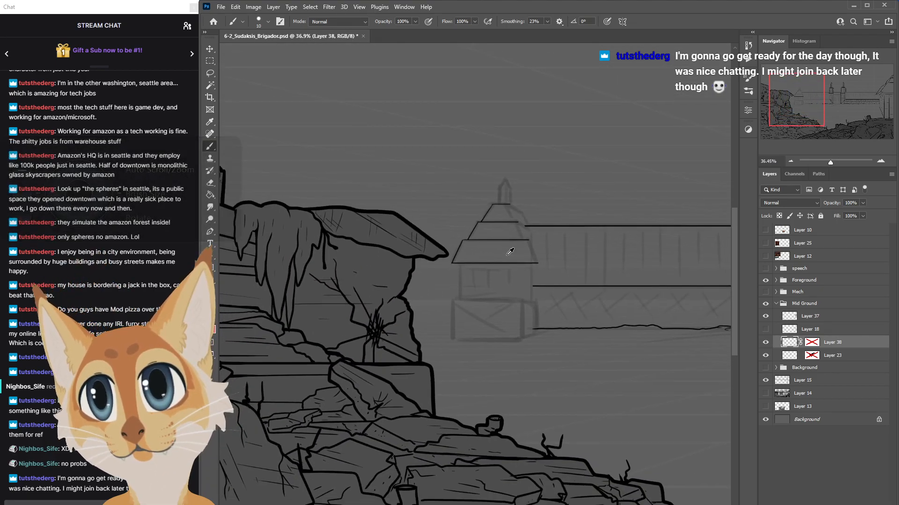
scroll(510, 252, down, 3)
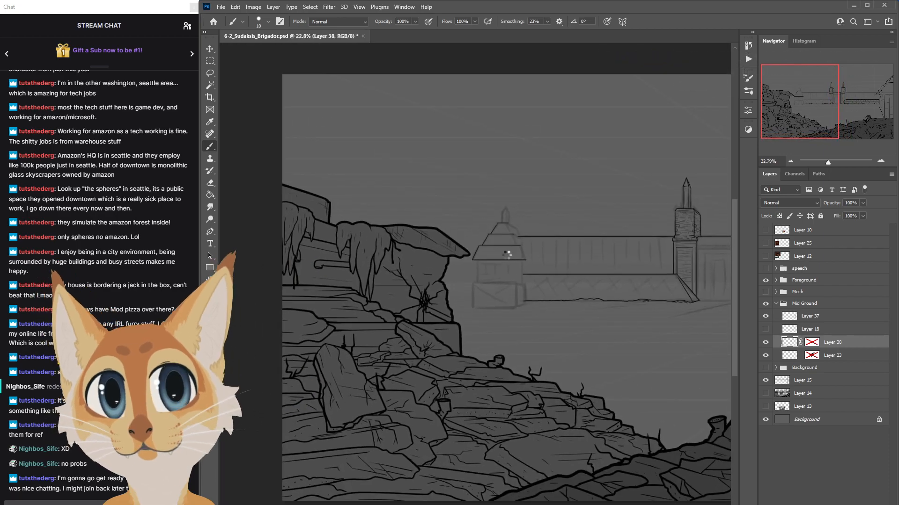
key(ctrl+shift+h)
key(ctrl+s)
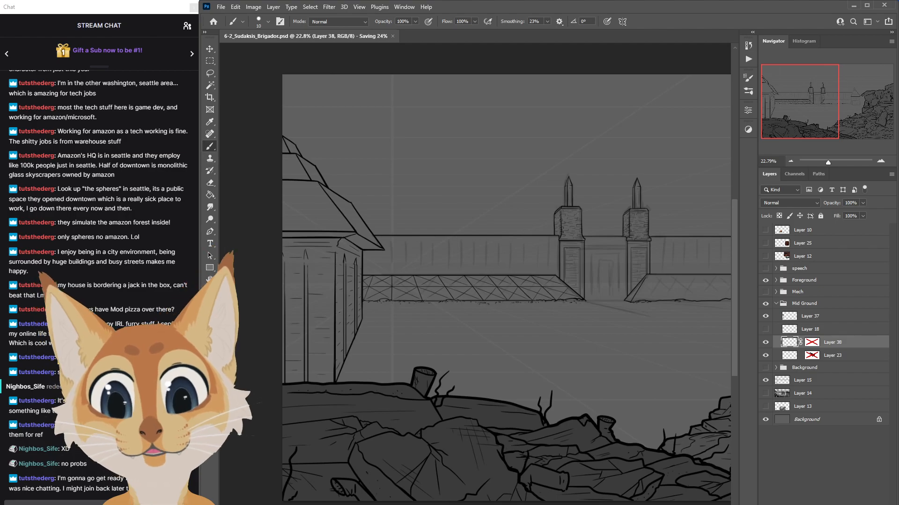
Reduce the brush size to 6 and ink the wall-side slanted edge of the tower's lowest roof tier.
scroll(507, 255, right, 4)
scroll(507, 256, right, 4)
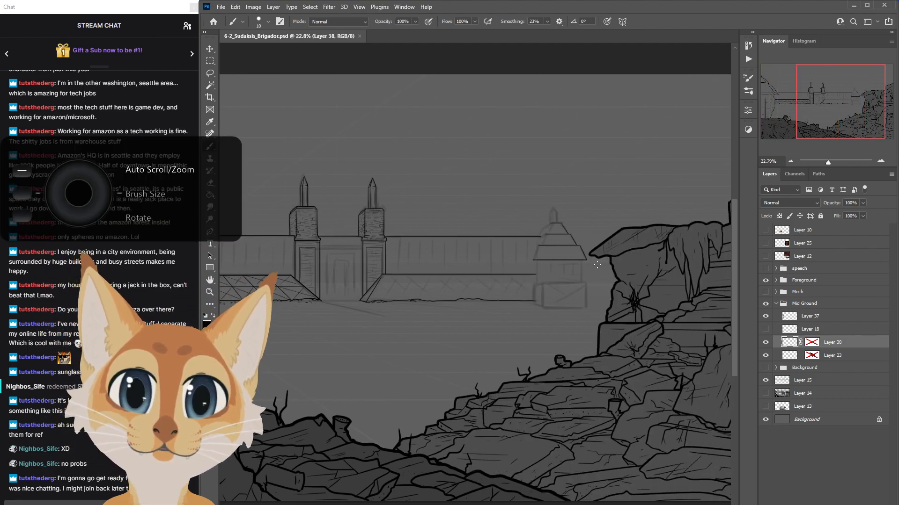
scroll(557, 220, up, 10)
scroll(560, 216, up, 6)
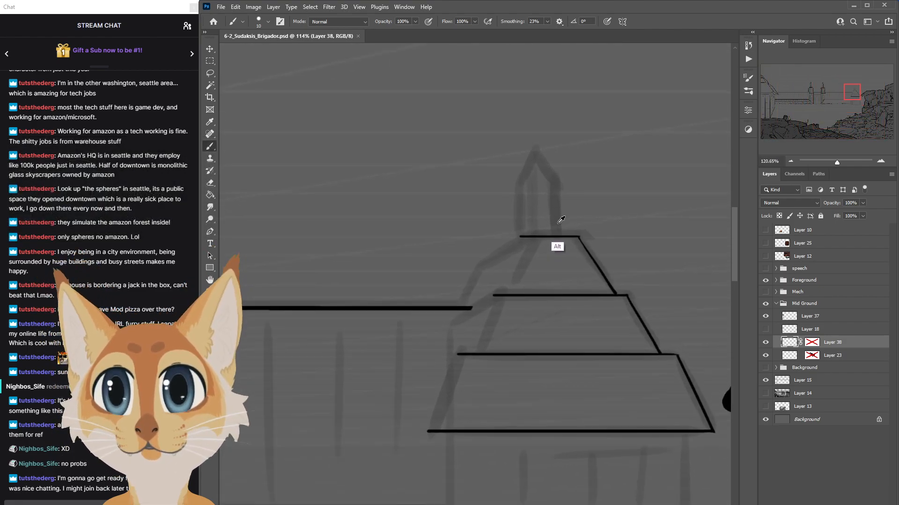
key([)
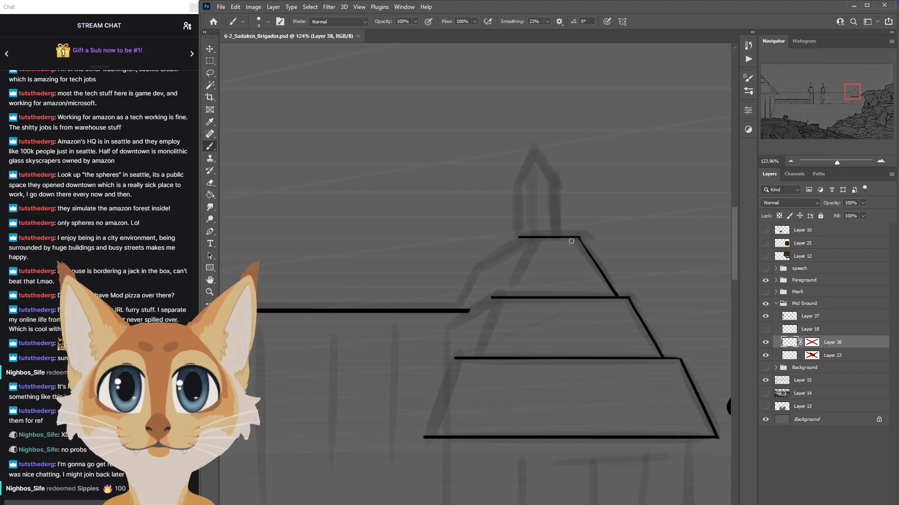
drag(733, 259, 733, 269)
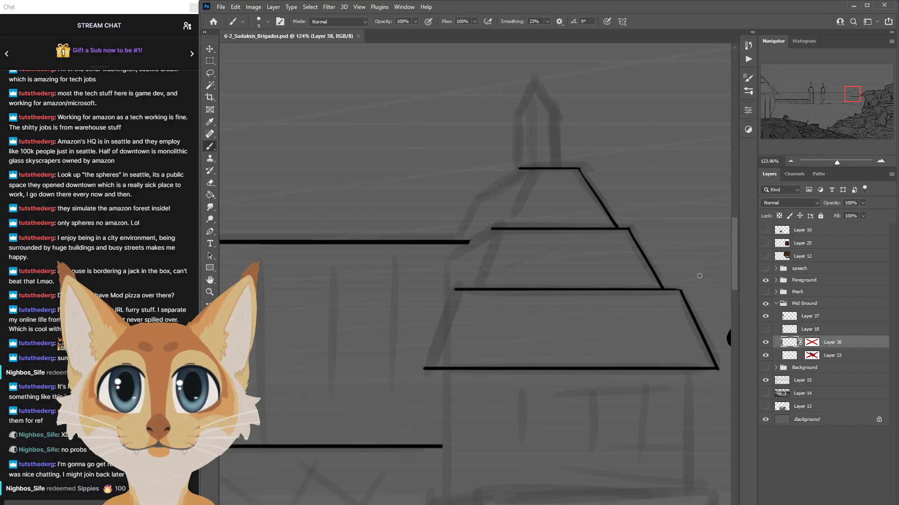
key(bracketleft)
key(bracketleft)
key(bracketleft)
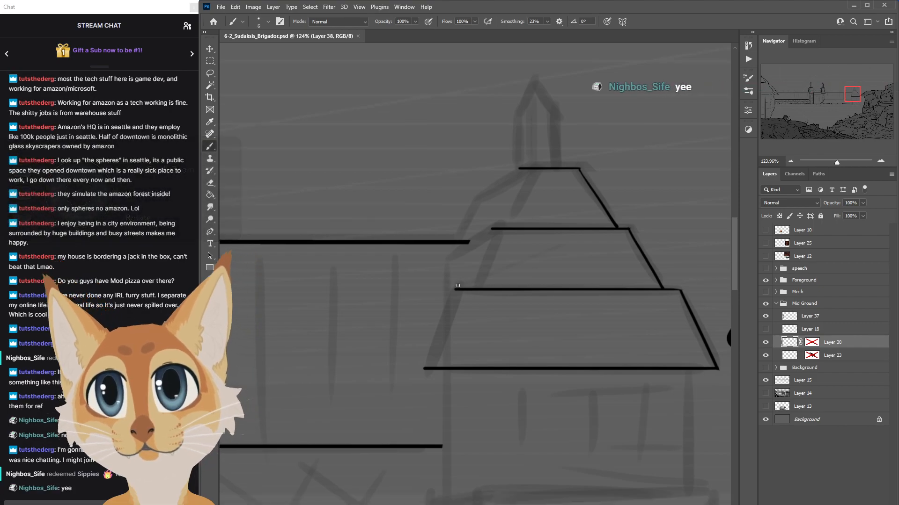
drag(454, 290, 411, 393)
key(ctrl+z)
drag(454, 290, 405, 403)
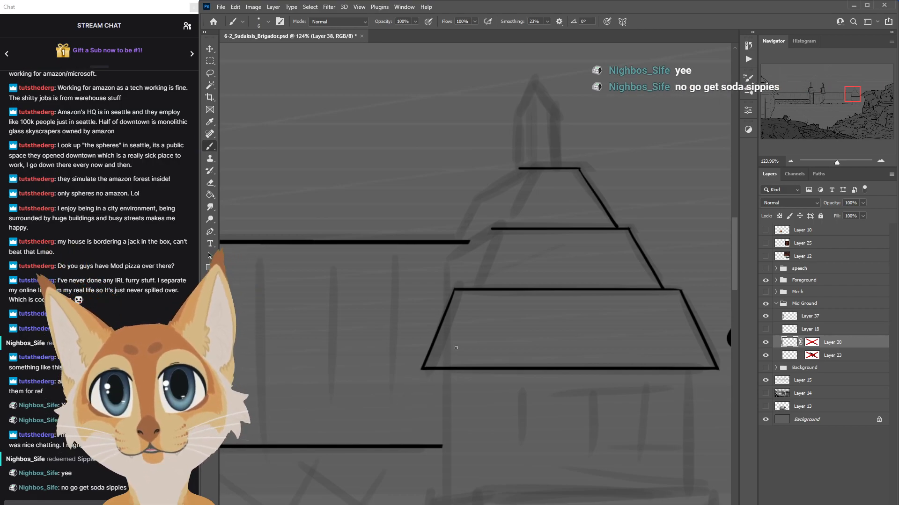
Doodle a small smiling face and a soda can labelled "DR PEP" above the tower, and remove the doodle.
drag(736, 282, 751, 245)
mouse_move(418, 186)
mouse_down()
mouse_move(458, 194)
mouse_move(454, 186)
mouse_move(413, 211)
mouse_move(460, 208)
mouse_move(421, 246)
mouse_move(425, 262)
mouse_move(456, 262)
mouse_move(457, 221)
mouse_move(423, 237)
mouse_move(429, 242)
mouse_move(438, 232)
mouse_move(439, 242)
mouse_move(428, 246)
mouse_move(451, 241)
mouse_up()
key(ctrl+z)
key(ctrl+z)
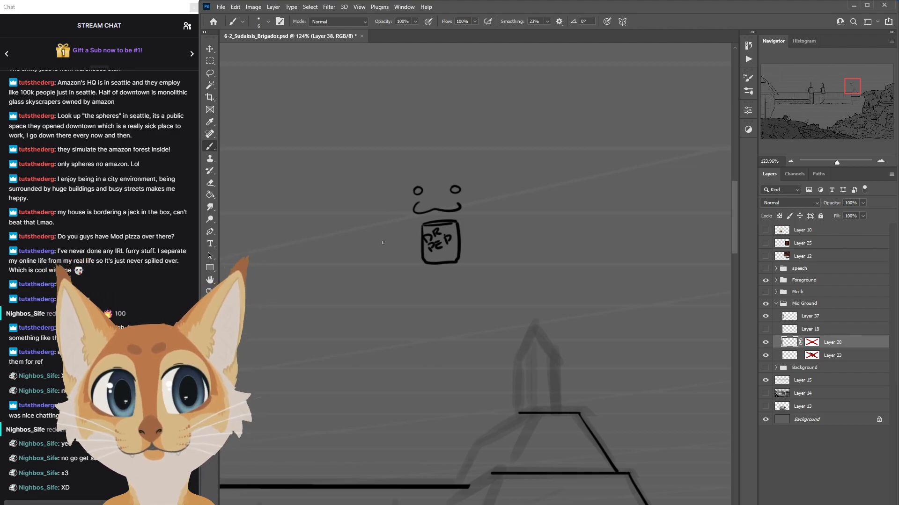
key(bracketright)
key(bracketright)
key(bracketright)
mouse_move(435, 171)
mouse_down()
mouse_move(415, 270)
mouse_move(427, 245)
mouse_up()
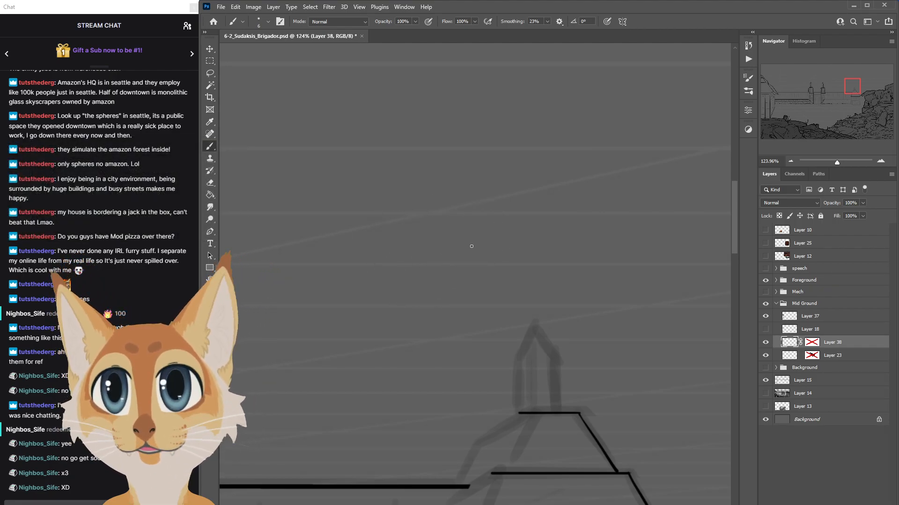
Ink the wall-side slanted edge of the tower's middle roof tier, redrawing the stroke until it joins the tier lines cleanly.
drag(732, 218, 734, 250)
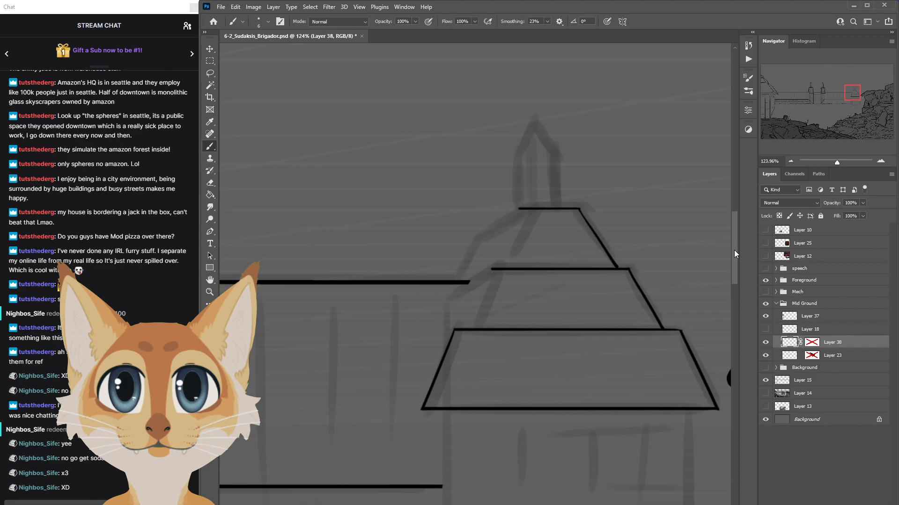
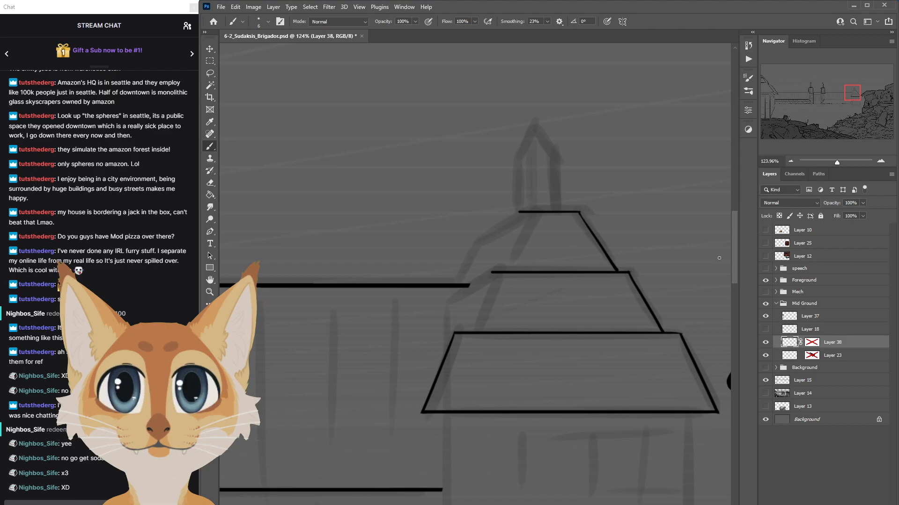
mouse_move(732, 246)
mouse_down()
mouse_move(736, 257)
mouse_move(735, 248)
mouse_up()
drag(491, 183, 470, 241)
key(ctrl+z)
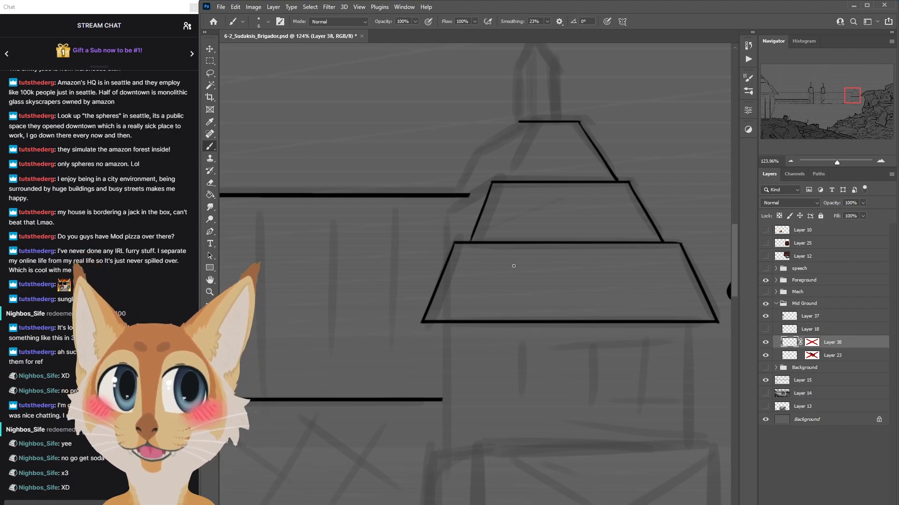
scroll(513, 265, down, 6)
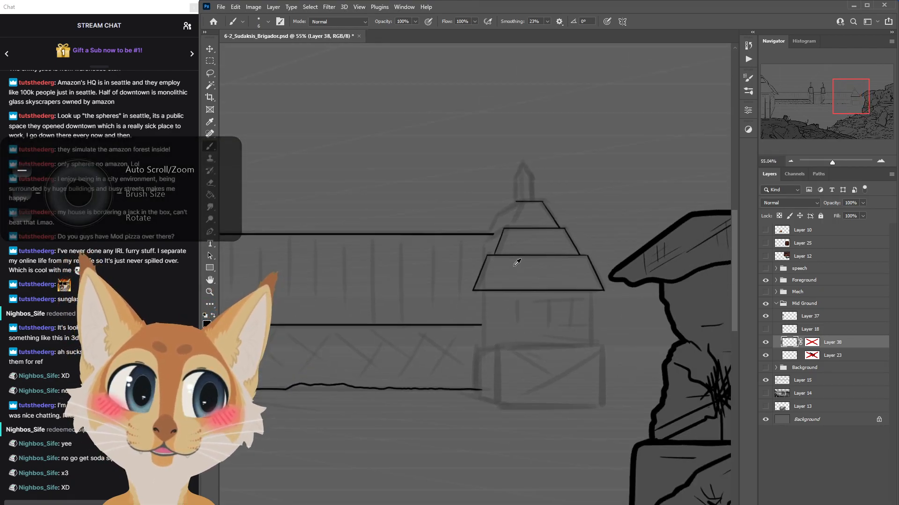
scroll(517, 263, up, 5)
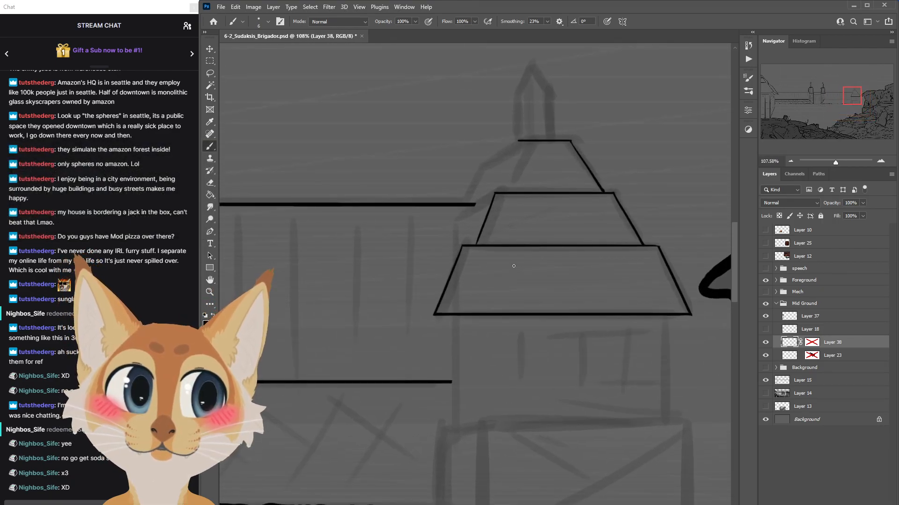
key(ctrl+z)
drag(486, 213, 469, 249)
key(ctrl+z)
drag(495, 193, 466, 258)
key(ctrl+z)
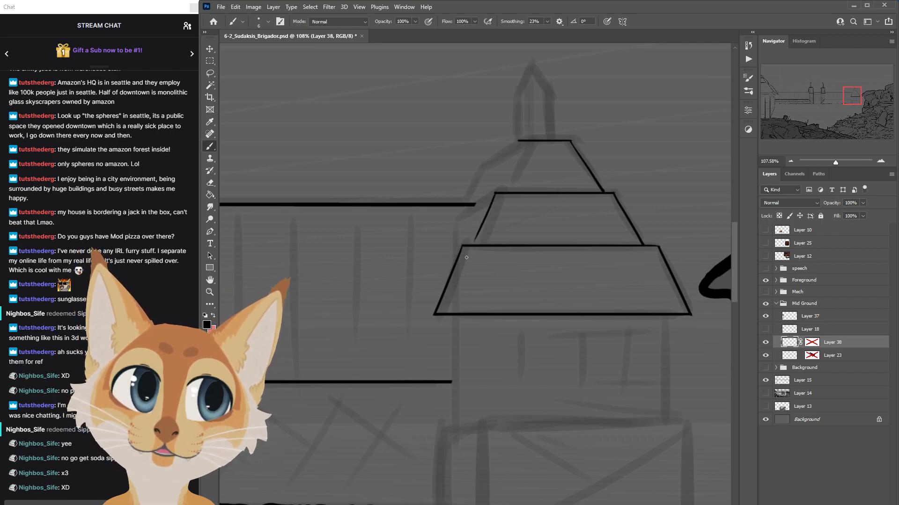
Try redrawing the wall-side slanted edge of the tower's middle roof tier.
key(ctrl+z)
drag(496, 193, 475, 241)
key(ctrl+z)
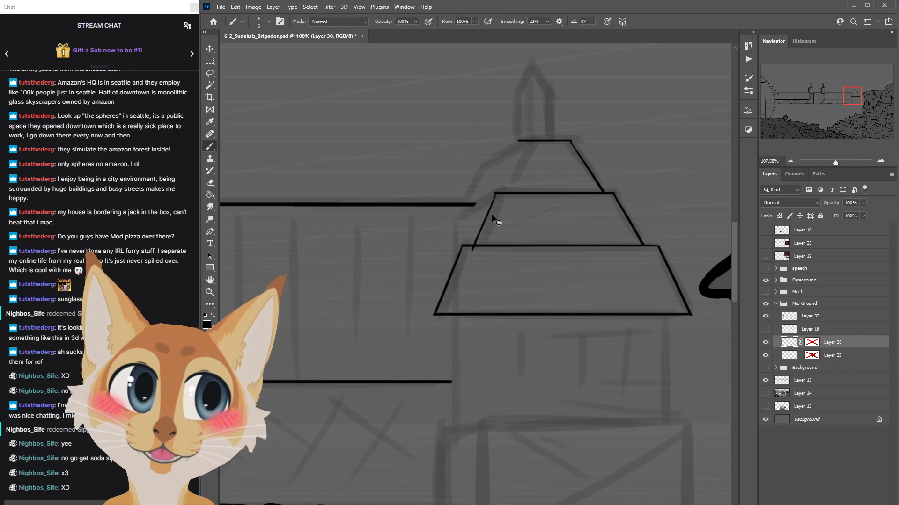
drag(494, 194, 472, 247)
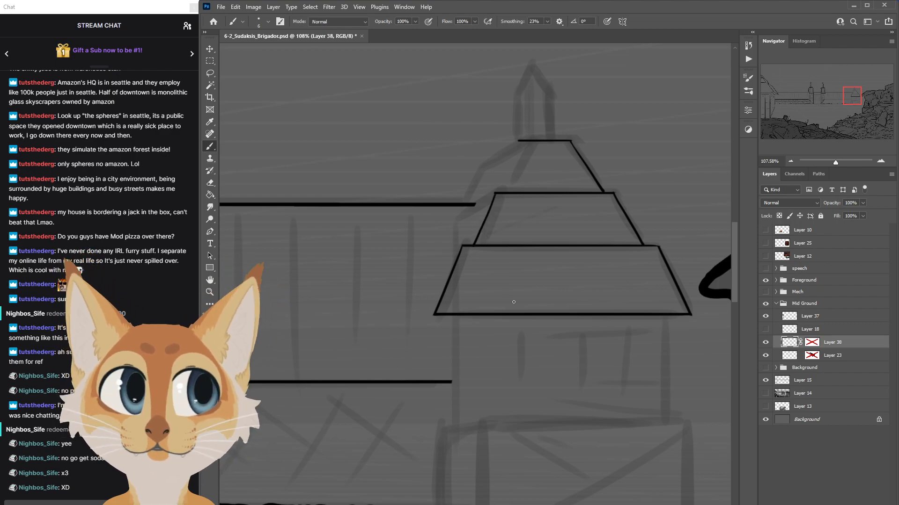
key(ctrl+z)
Save the document and mirror the canvas view horizontally.
scroll(515, 299, down, 5)
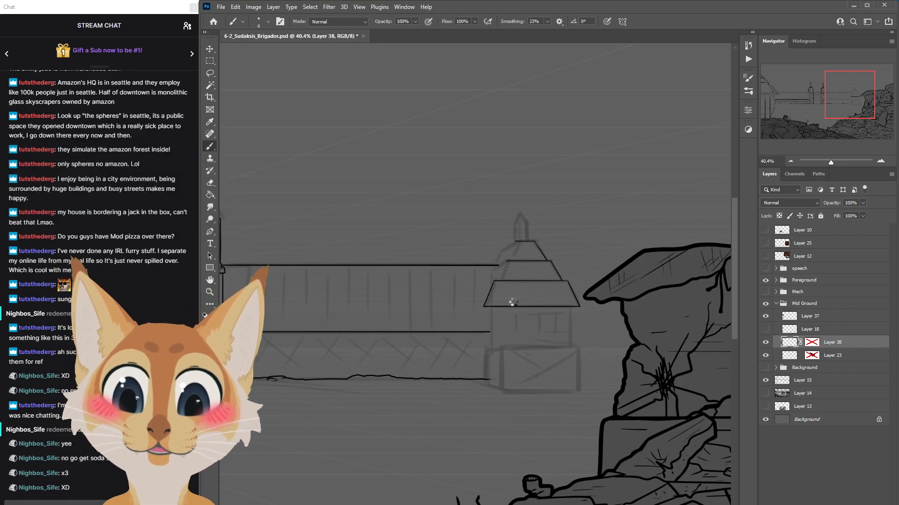
key(ctrl+s)
drag(318, 374, 721, 377)
drag(423, 445, 524, 451)
scroll(529, 265, up, 1)
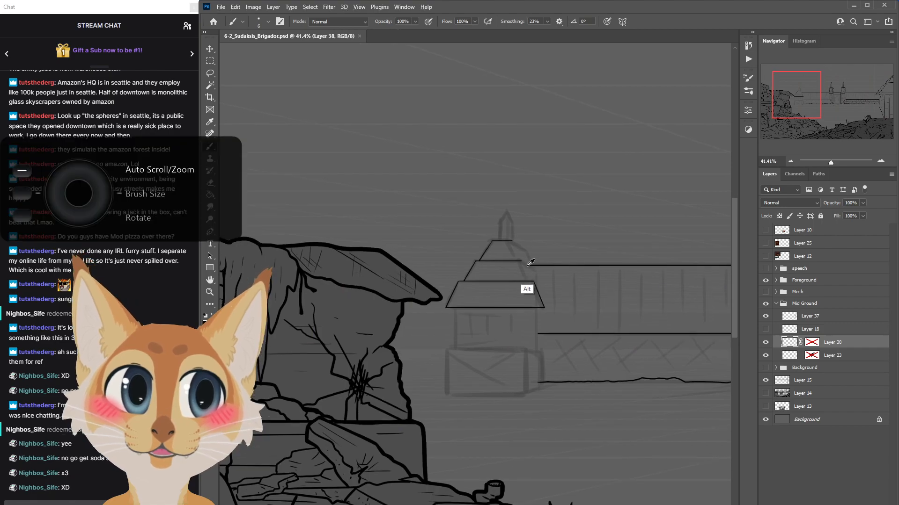
Ink the wall-side slanted edge of the middle roof tier so it joins the tier lines above and below.
scroll(531, 262, up, 5)
drag(481, 172, 511, 229)
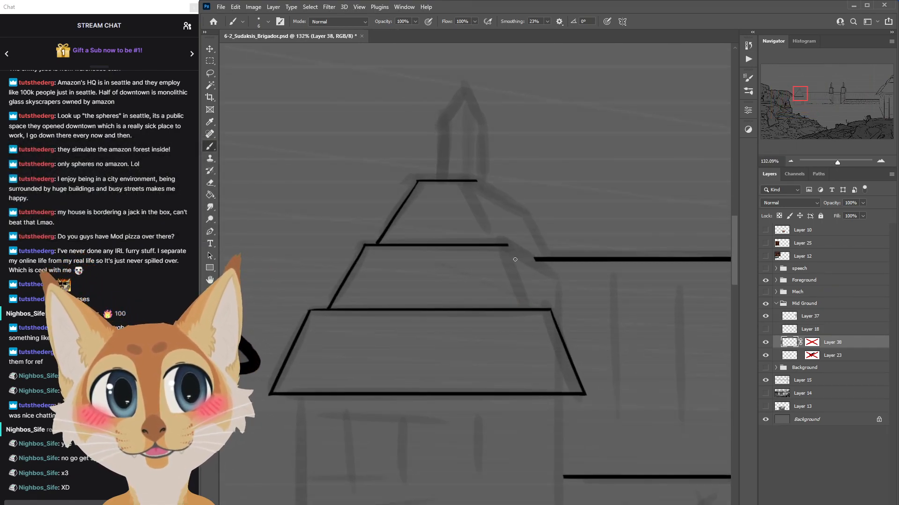
mouse_move(508, 245)
mouse_down()
mouse_move(538, 302)
mouse_move(518, 271)
mouse_move(531, 308)
mouse_up()
key(ctrl+z)
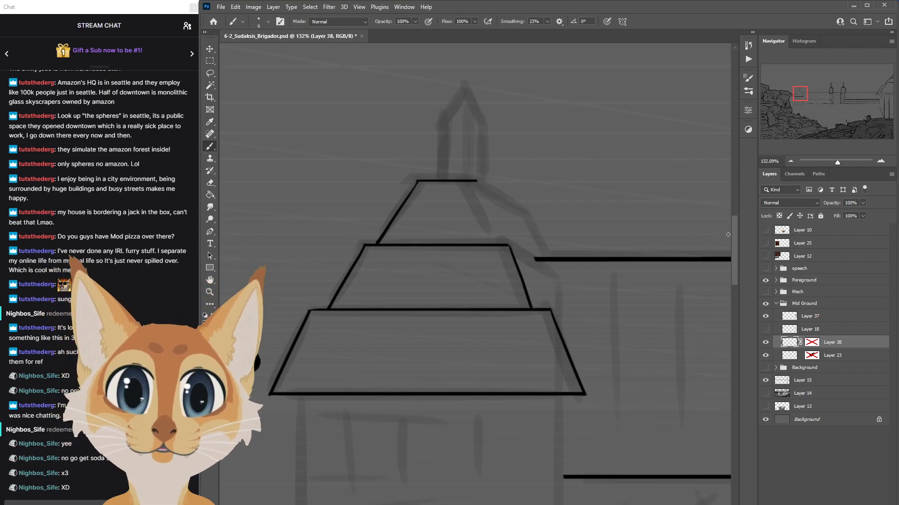
Try a short line joining the middle roof tier's upper wall-side corner to the wall's top line.
scroll(728, 234, down, 3)
scroll(734, 234, up, 1)
drag(506, 206, 550, 219)
key(ctrl+z)
key(ctrl+z)
key(ctrl+z)
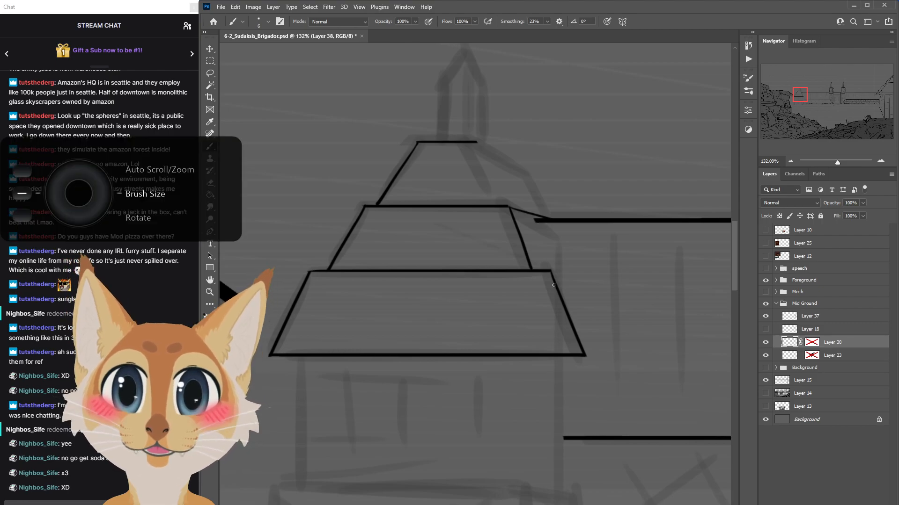
Save the document and flip the canvas view back to its unmirrored orientation.
scroll(554, 285, down, 3)
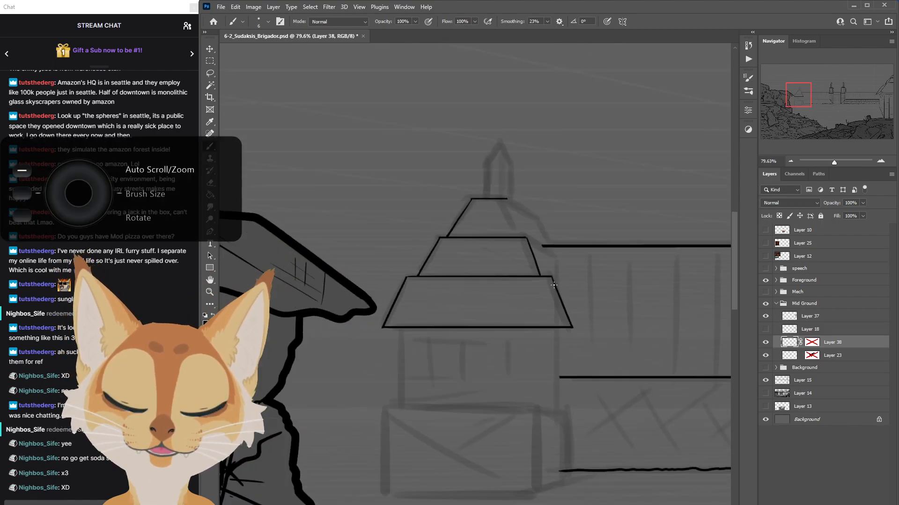
scroll(554, 285, down, 3)
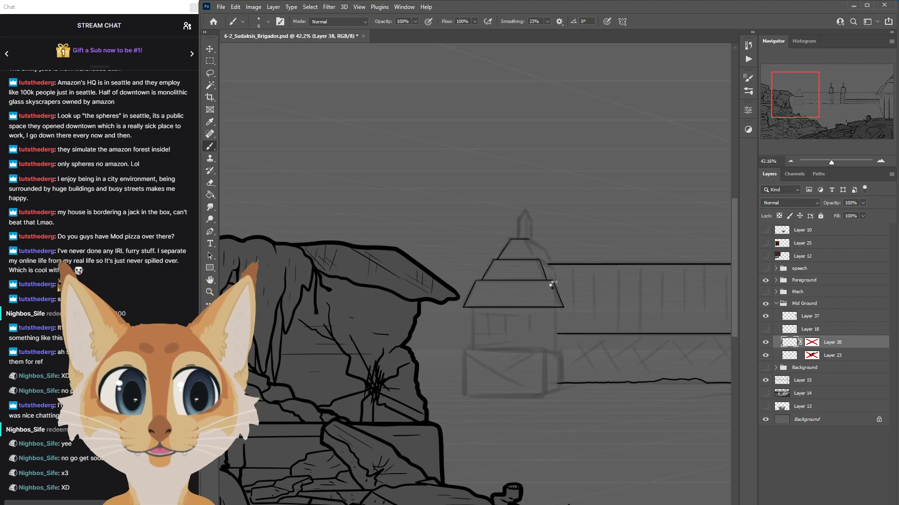
key(ctrl+s)
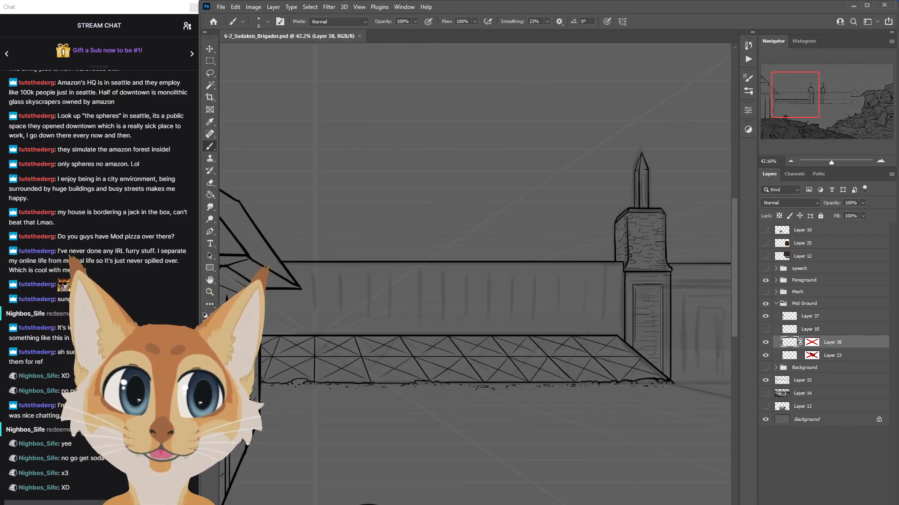
scroll(554, 285, right, 10)
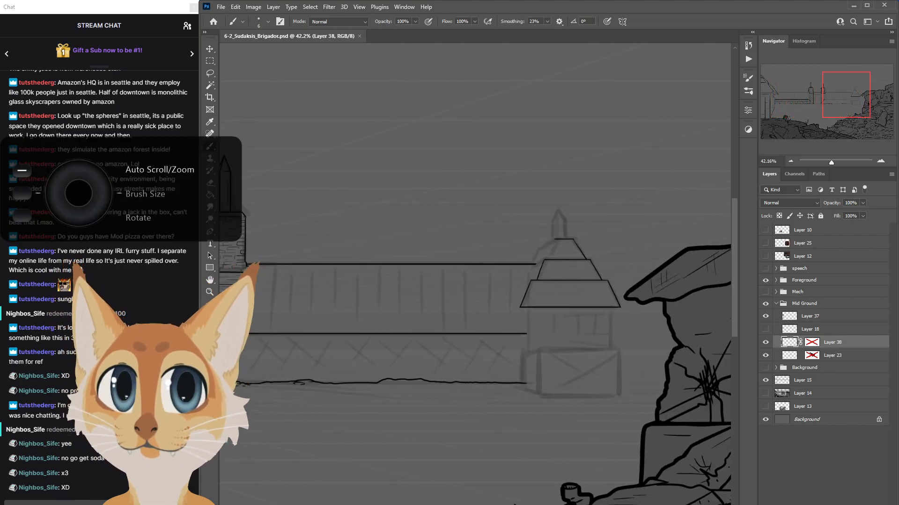
Ink the upper segment of the top roof tier's receding side, sloping down from its upper wall-side corner.
scroll(475, 274, up, 3)
scroll(536, 280, up, 3)
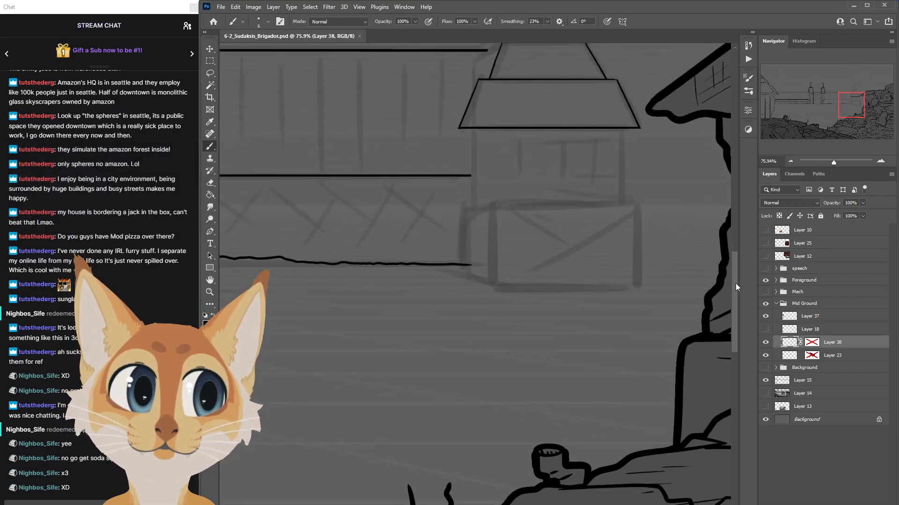
scroll(594, 228, down, 3)
mouse_move(523, 168)
mouse_down()
mouse_move(483, 192)
mouse_move(449, 239)
mouse_up()
key(ctrl+z)
key(ctrl+z)
drag(483, 193, 453, 239)
key(ctrl+z)
key(ctrl+z)
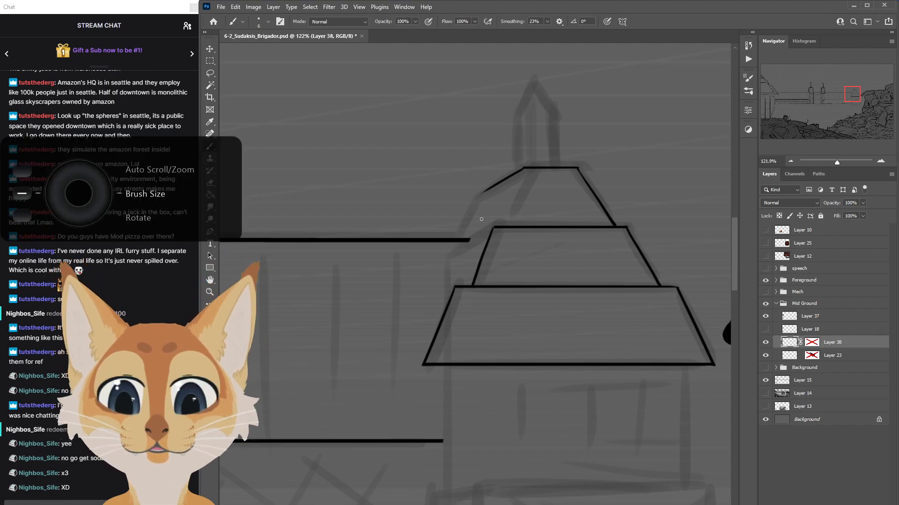
drag(519, 170, 479, 196)
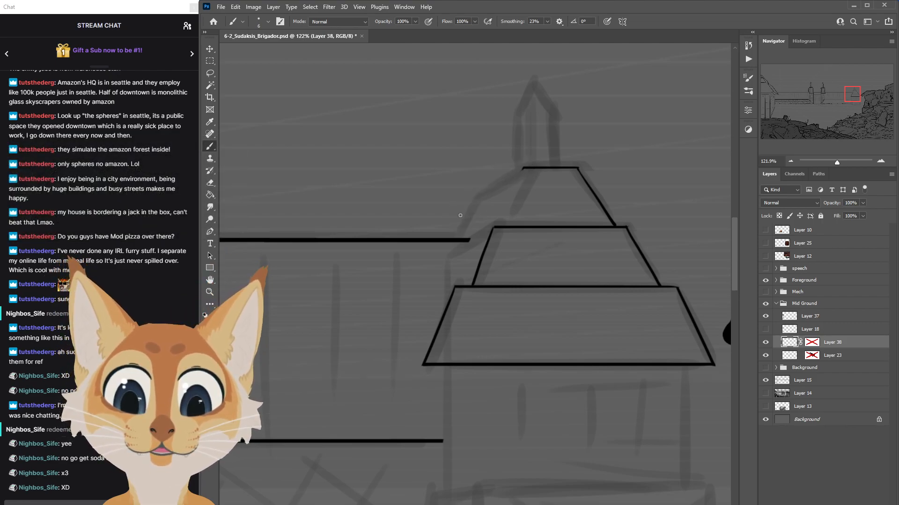
mouse_move(521, 169)
mouse_down()
mouse_move(483, 194)
mouse_move(455, 238)
mouse_up()
Ink the steeper lower segment of the top tier's receding side down to the wall's top line, redrawing it until clean.
key(ctrl+z)
drag(476, 199, 457, 239)
key(ctrl+z)
drag(477, 199, 456, 238)
key(ctrl+z)
key(ctrl+z)
drag(476, 201, 457, 235)
key(ctrl+z)
drag(477, 199, 454, 241)
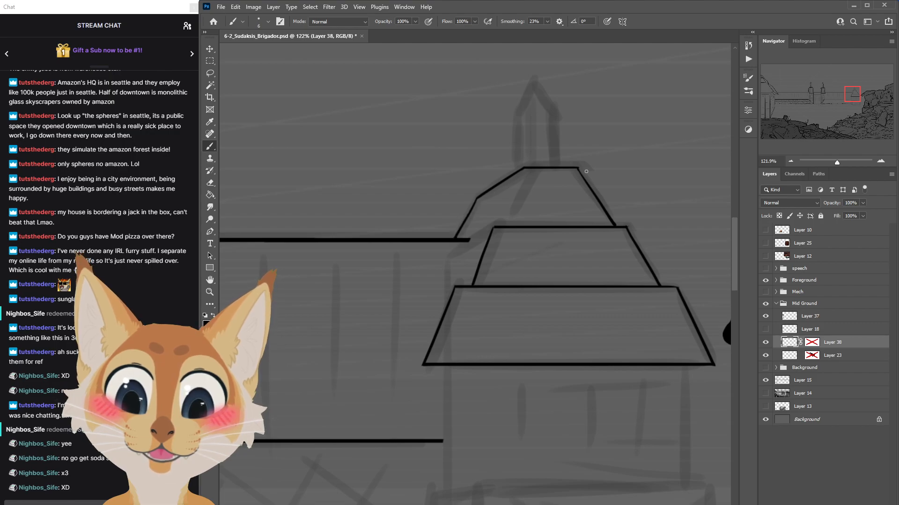
Ink the top roof tier's front wall-side slanted edge from its upper corner down to the middle tier.
scroll(583, 172, down, 5)
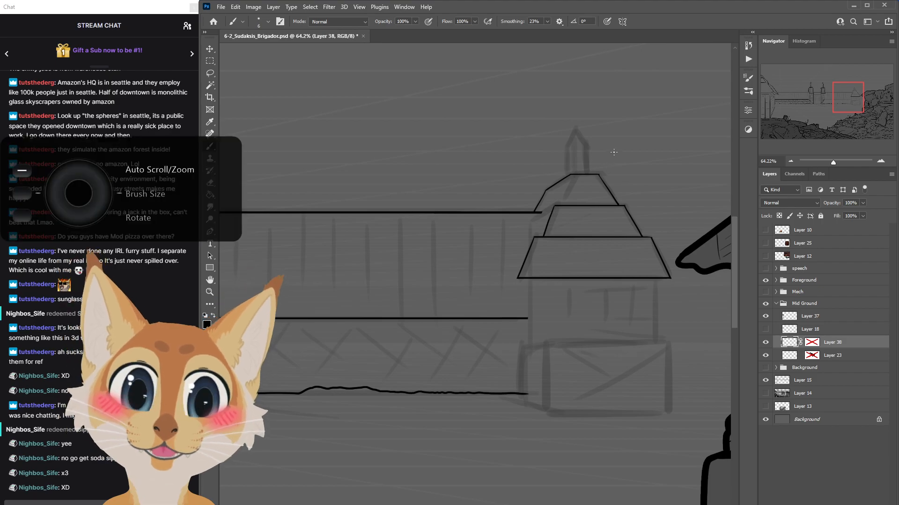
scroll(603, 159, up, 3)
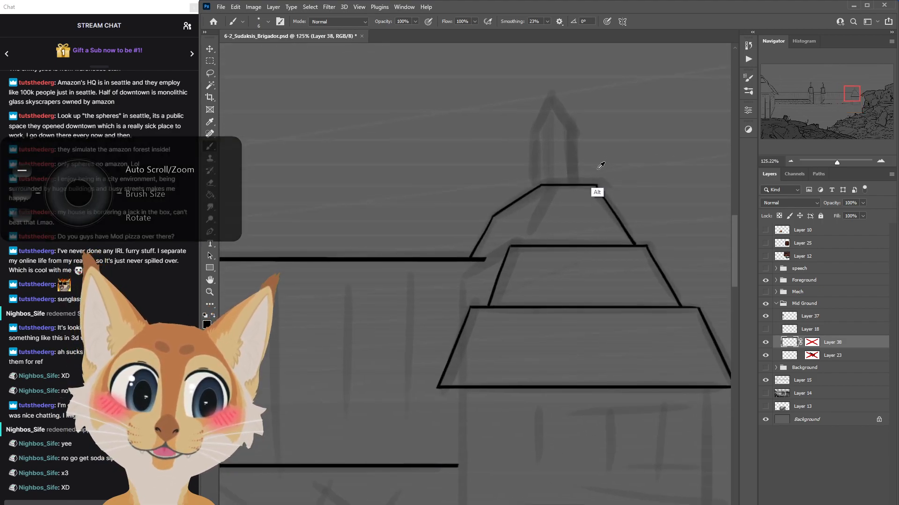
scroll(603, 164, down, 6)
scroll(623, 218, down, 1)
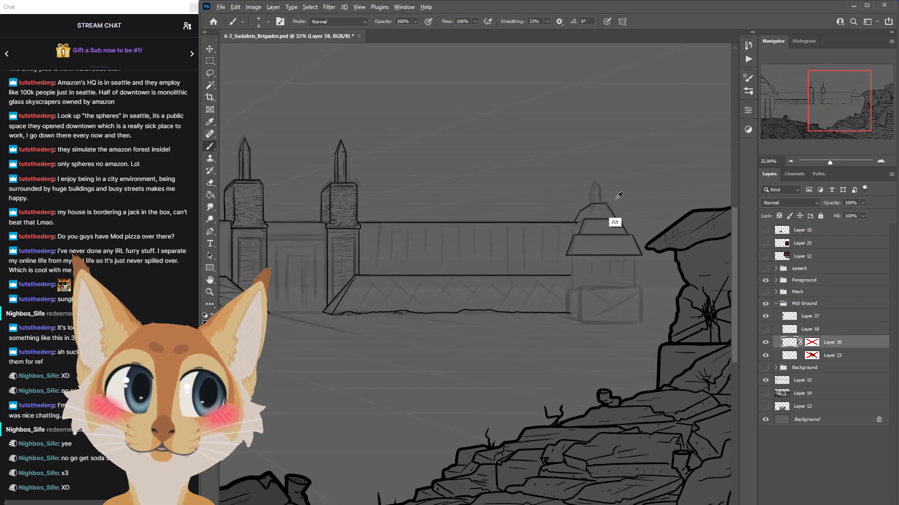
scroll(618, 205, up, 6)
scroll(616, 202, up, 1)
drag(542, 203, 518, 272)
key(ctrl+z)
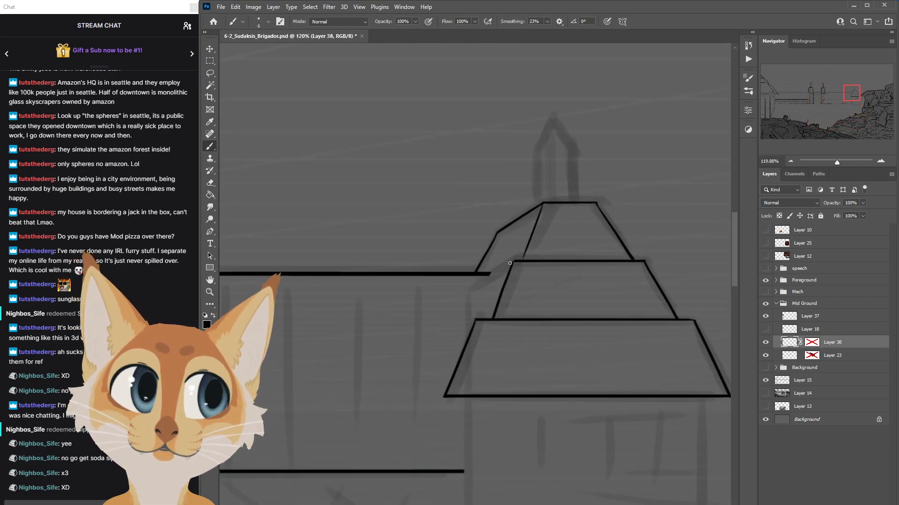
Ink the stepped receding side outline from the wall's end down beside the middle and lowest roof tiers.
scroll(734, 271, down, 3)
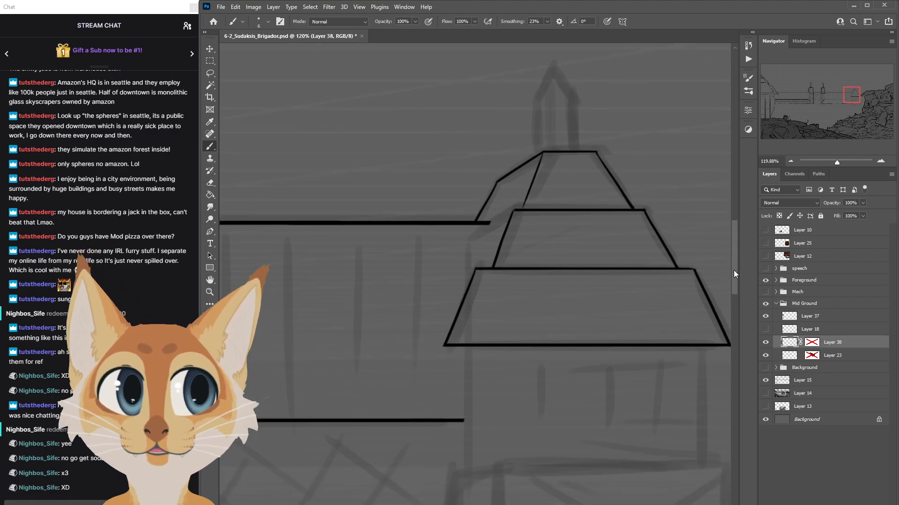
scroll(734, 271, down, 1)
scroll(734, 271, up, 3)
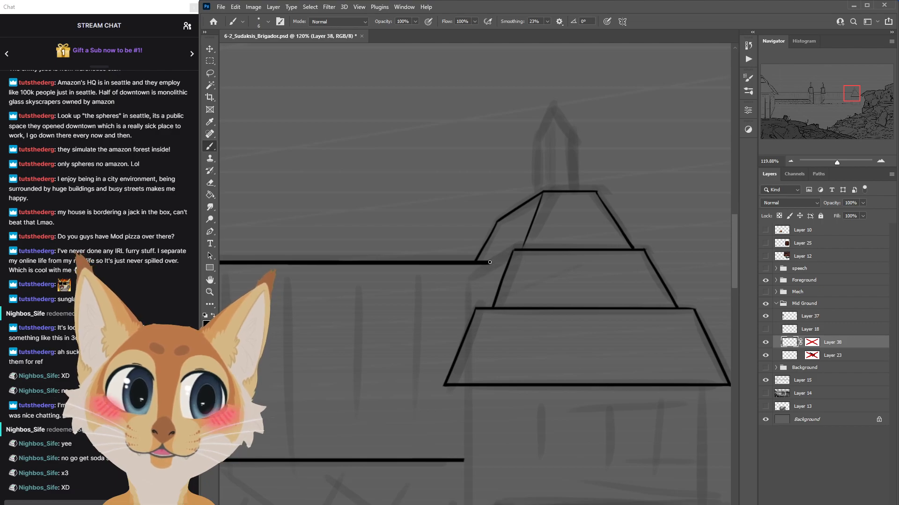
drag(490, 263, 477, 310)
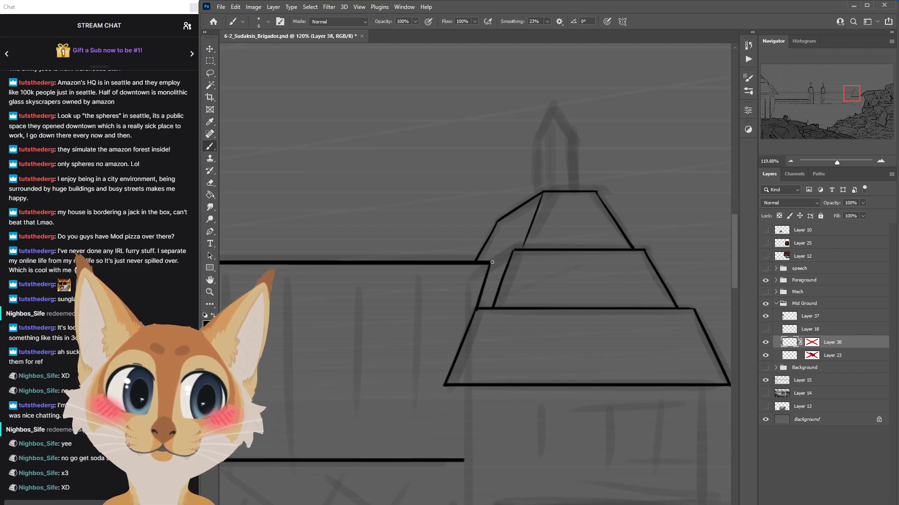
key(ctrl+z)
drag(490, 264, 456, 347)
key(ctrl+z)
drag(490, 263, 433, 367)
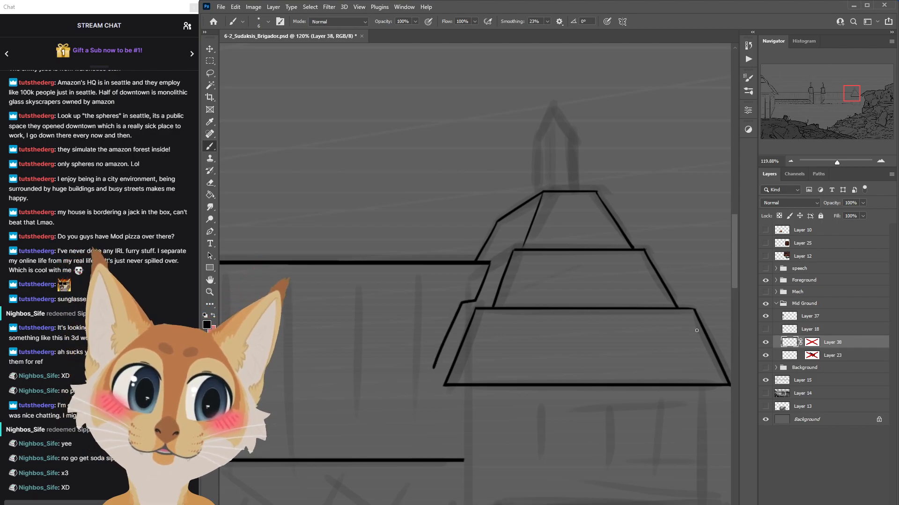
Save the document and flip the canvas view horizontally to check the tower mirrored.
scroll(662, 409, down, 8)
scroll(669, 412, up, 5)
scroll(655, 413, down, 4)
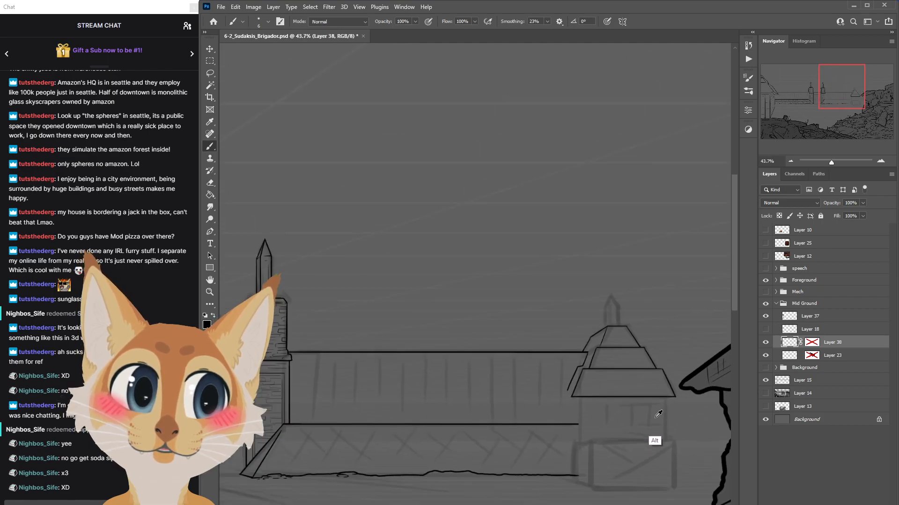
scroll(658, 414, down, 6)
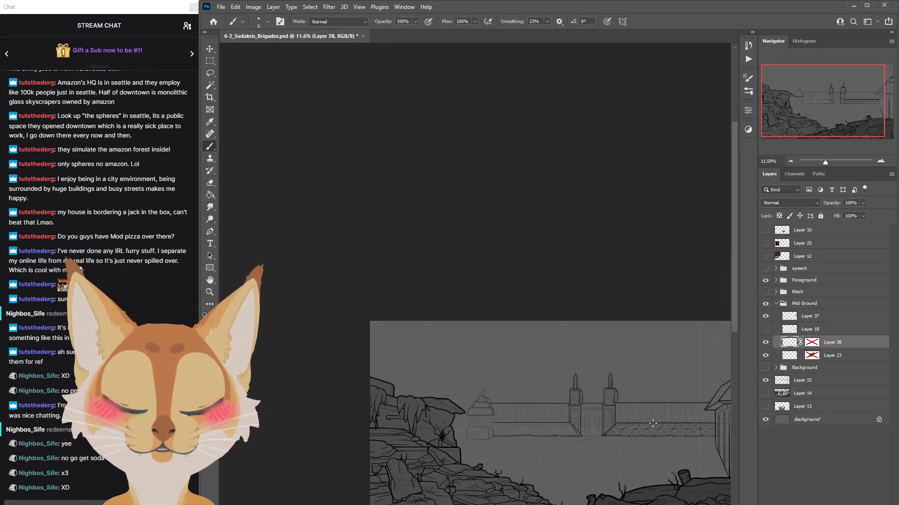
scroll(495, 415, up, 7)
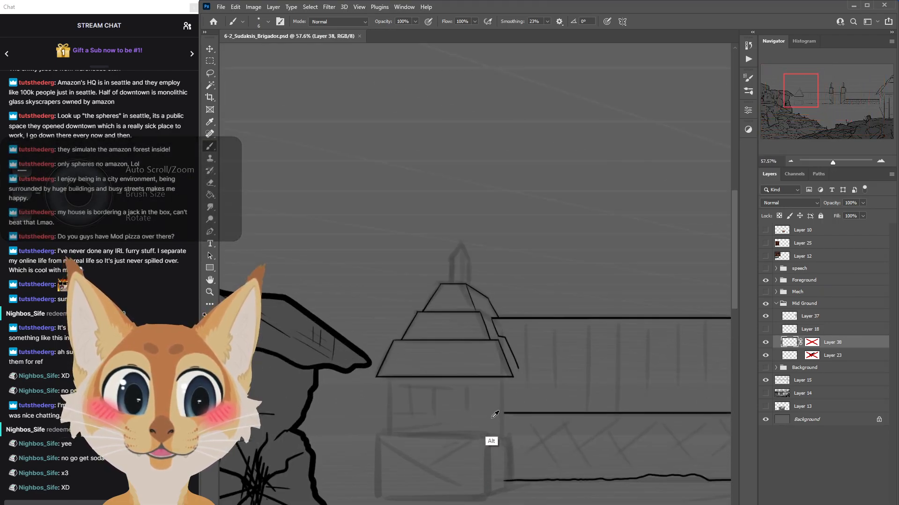
scroll(495, 415, up, 3)
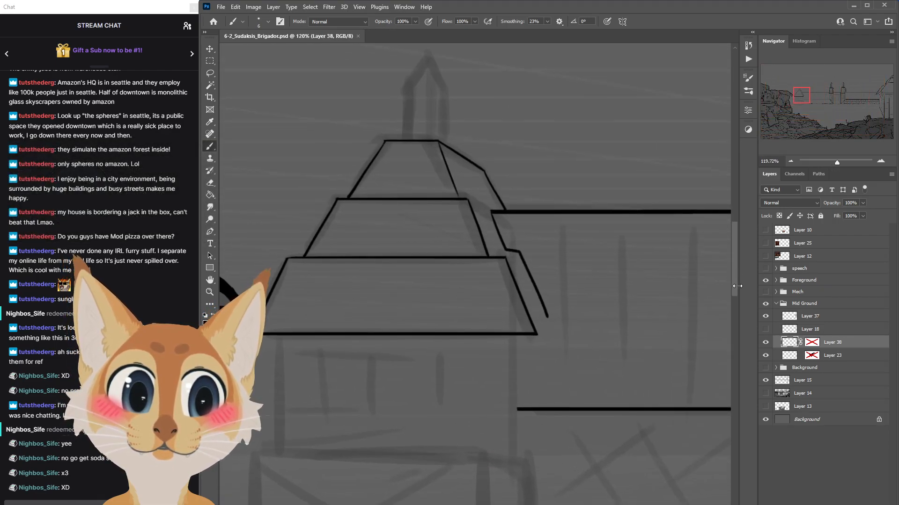
Ink the tower body's wall-side vertical edge below the roof and close the lower end of the lowest tier's receding side.
scroll(588, 372, down, 3)
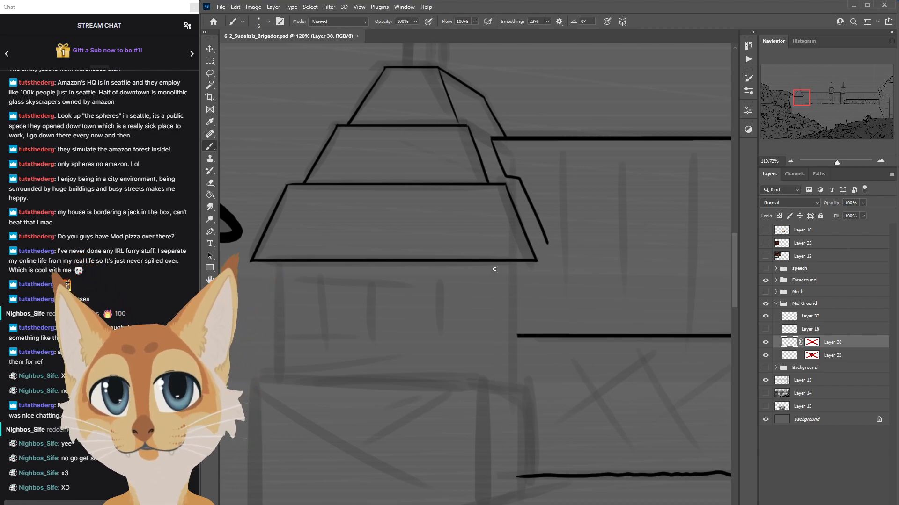
drag(500, 262, 500, 402)
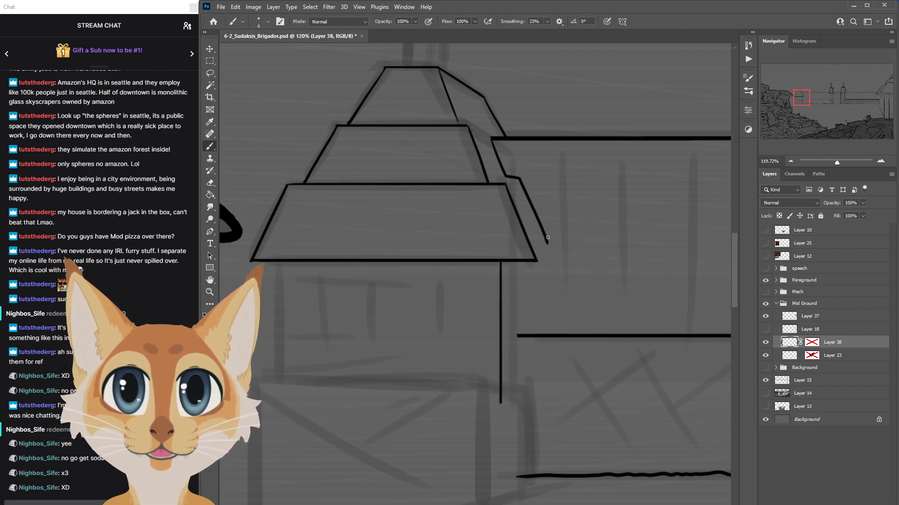
mouse_move(553, 256)
mouse_down()
mouse_move(546, 246)
mouse_move(554, 257)
mouse_move(538, 261)
mouse_up()
key(ctrl+z)
key(ctrl+z)
key(ctrl+z)
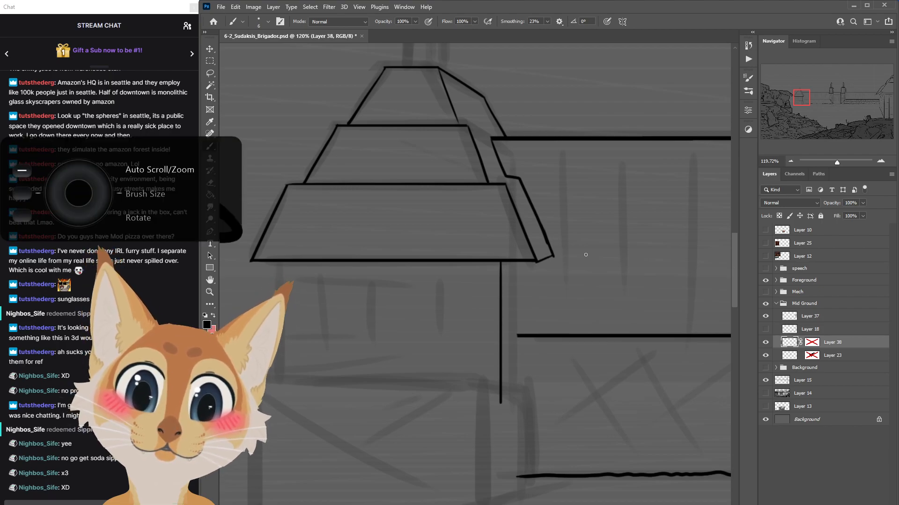
Erase and redraw the stepped side outline beside the middle roof tier, and join that tier's upper corner to the wall's end with a thinner line.
scroll(586, 255, down, 5)
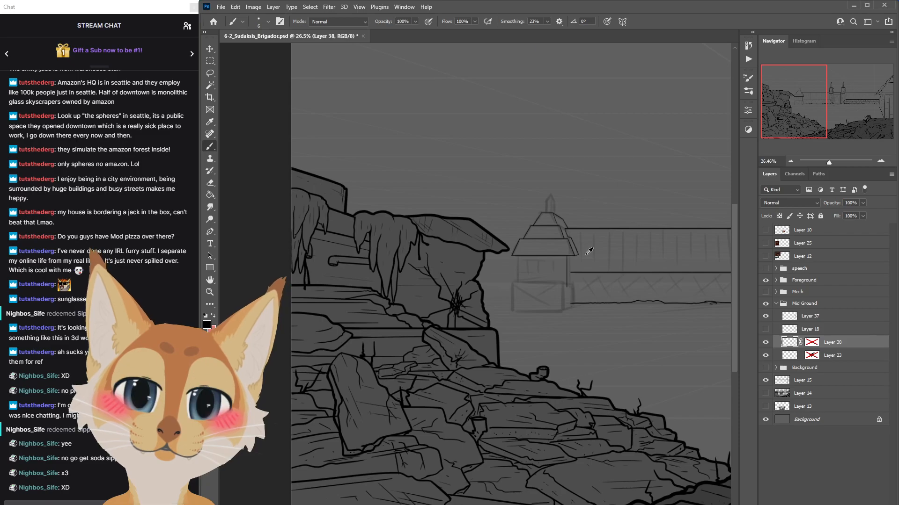
scroll(588, 251, up, 5)
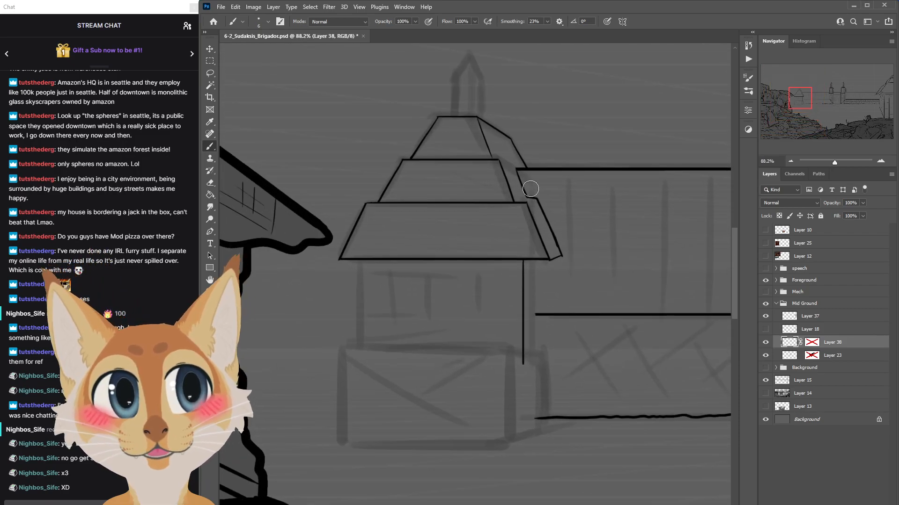
scroll(543, 193, up, 2)
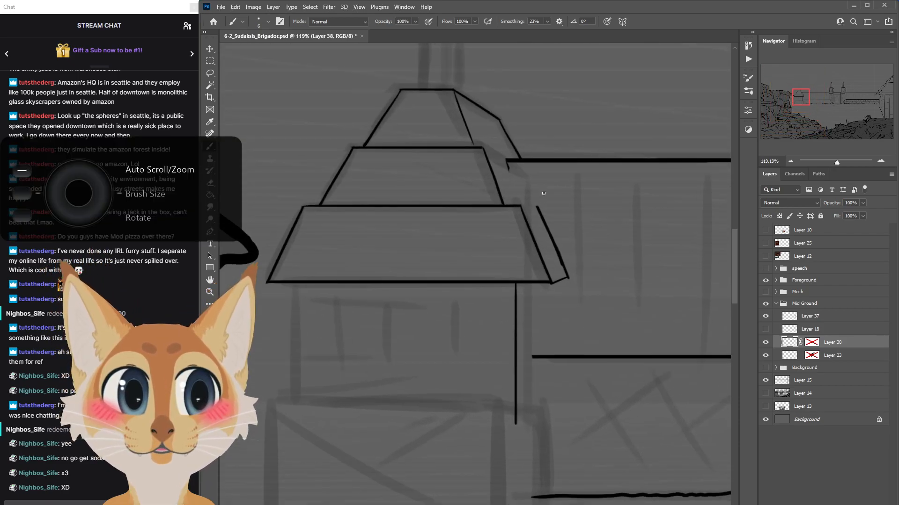
drag(507, 160, 516, 192)
key(ctrl+z)
mouse_move(507, 162)
mouse_down()
mouse_move(521, 204)
mouse_move(535, 205)
mouse_up()
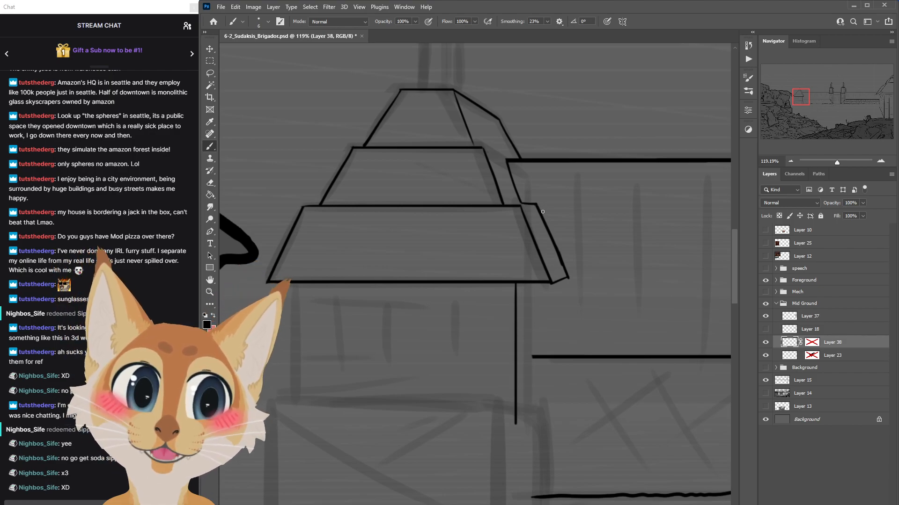
key([)
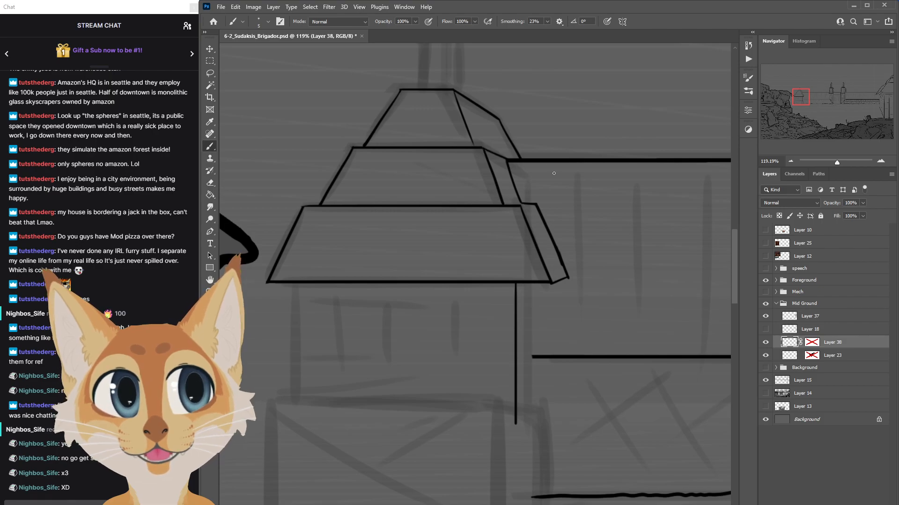
Flip the canvas view horizontally to check the inked tower within the whole scene, and save the document.
scroll(547, 165, down, 5)
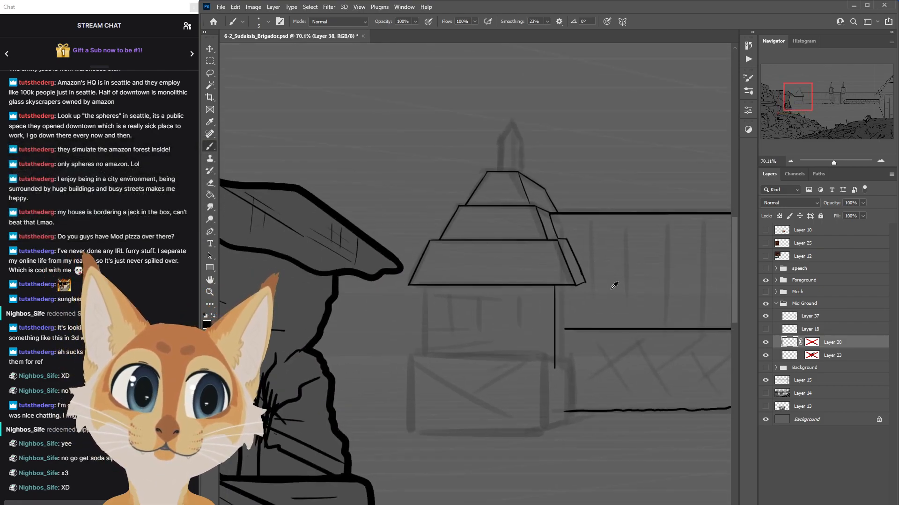
scroll(614, 285, up, 3)
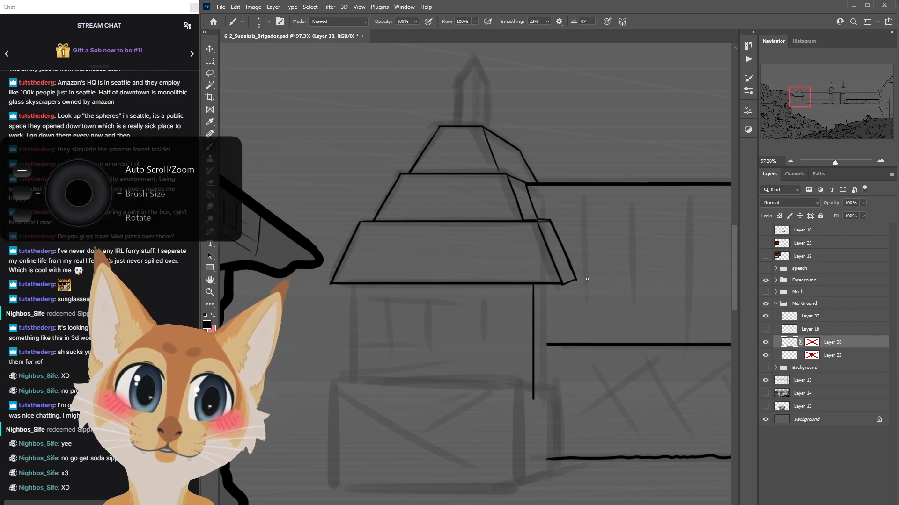
scroll(598, 226, down, 6)
scroll(590, 275, down, 4)
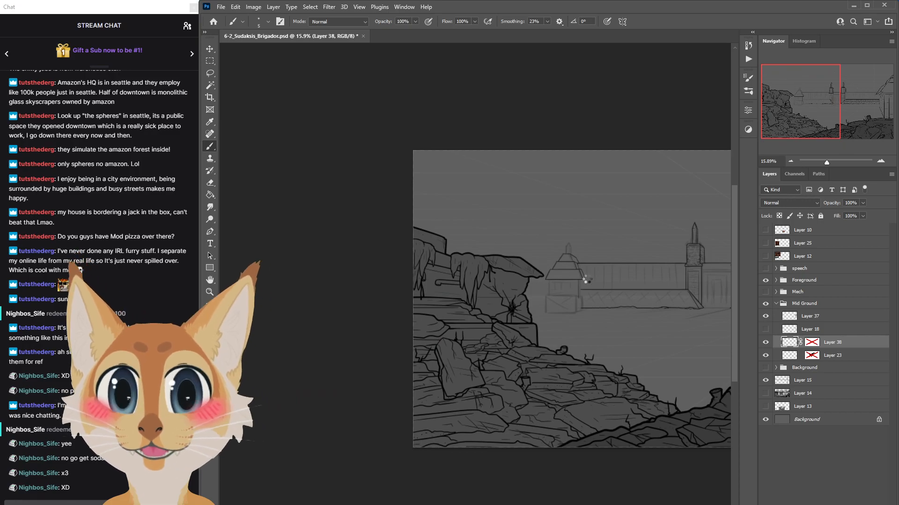
key(ctrl+shift+h)
key(ctrl+s)
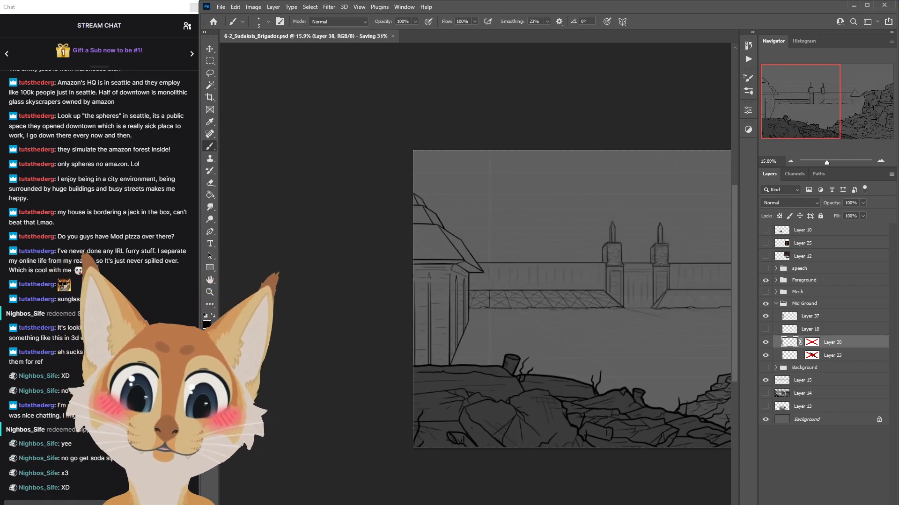
Ink the wall's vertical end edge from beneath the tower's lowest roof tier down to the wall's lower line.
scroll(539, 281, up, 4)
scroll(539, 282, up, 5)
drag(736, 281, 737, 291)
scroll(551, 282, up, 3)
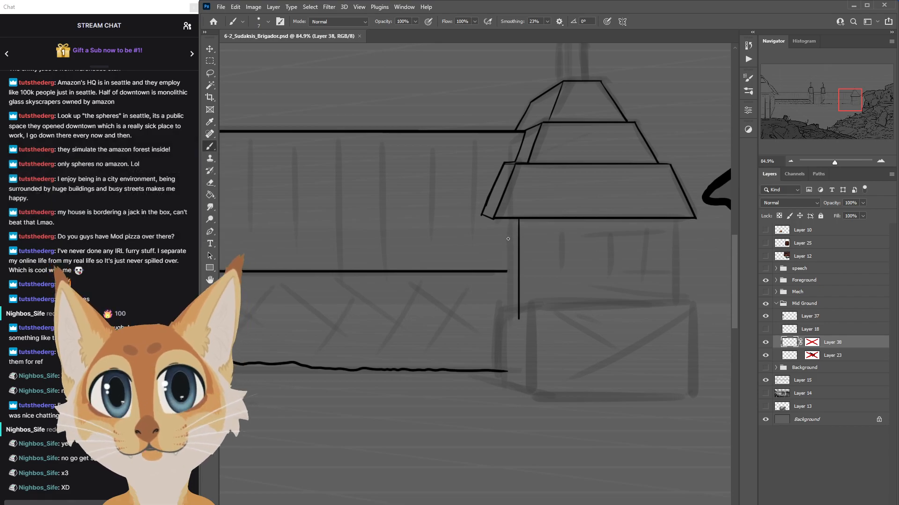
drag(508, 220, 509, 269)
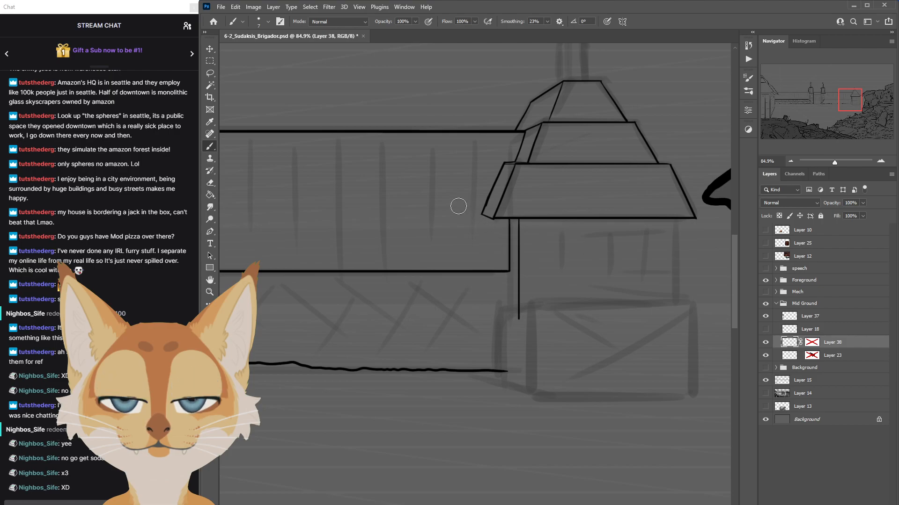
scroll(470, 224, down, 8)
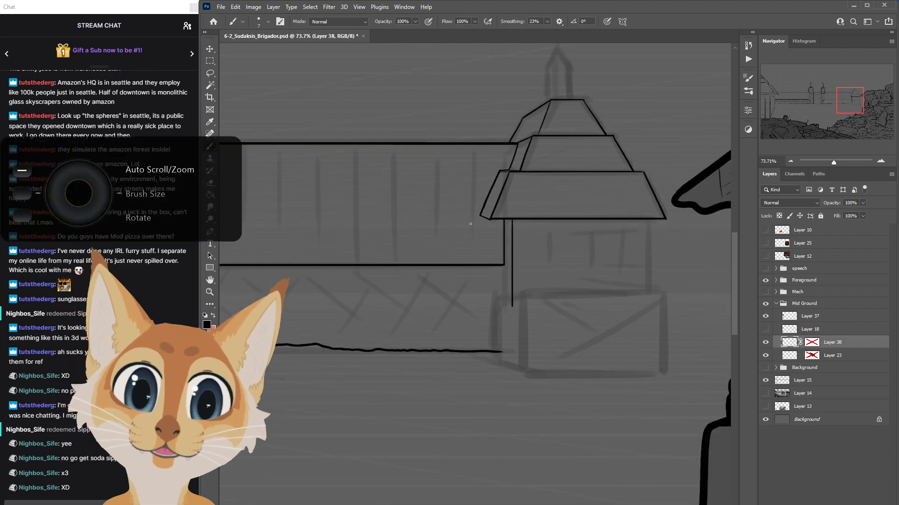
scroll(474, 220, up, 8)
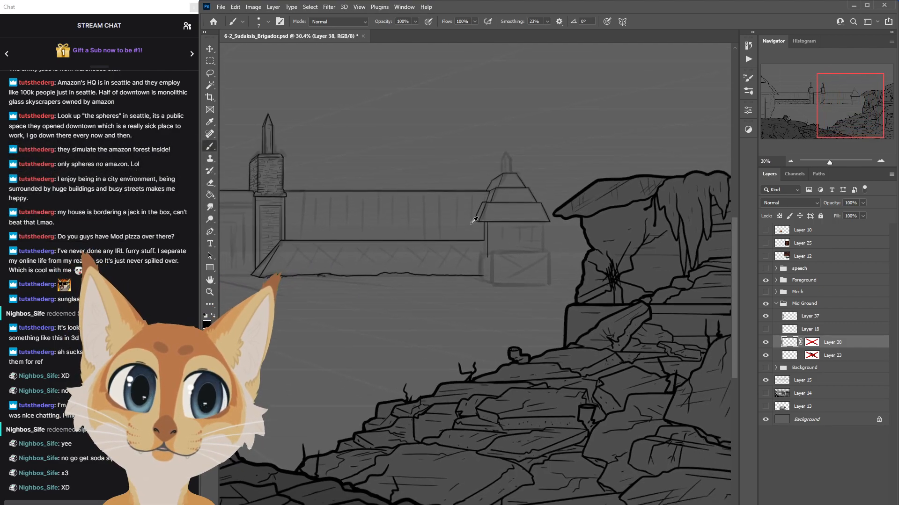
Redraw the uppermost roof tier's top edge, ink the two-sided finial shaft standing on it, and save the document.
scroll(745, 238, up, 6)
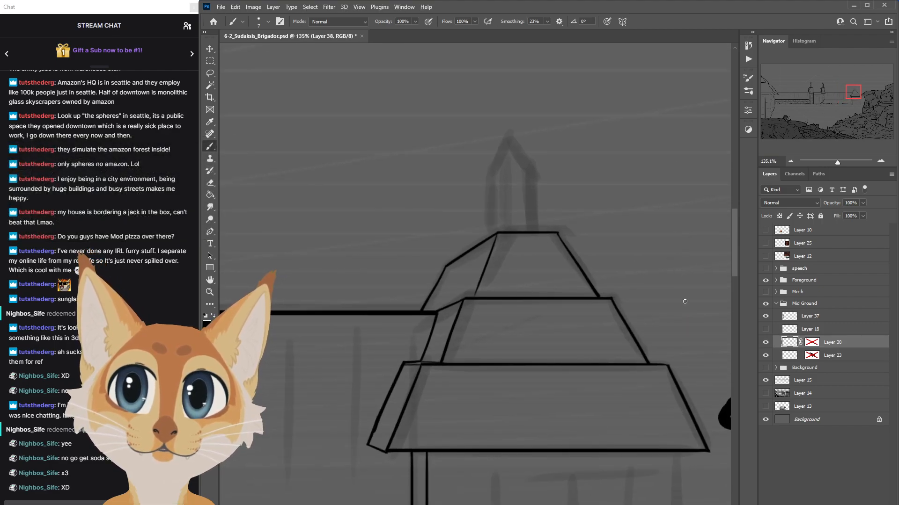
drag(495, 222, 580, 222)
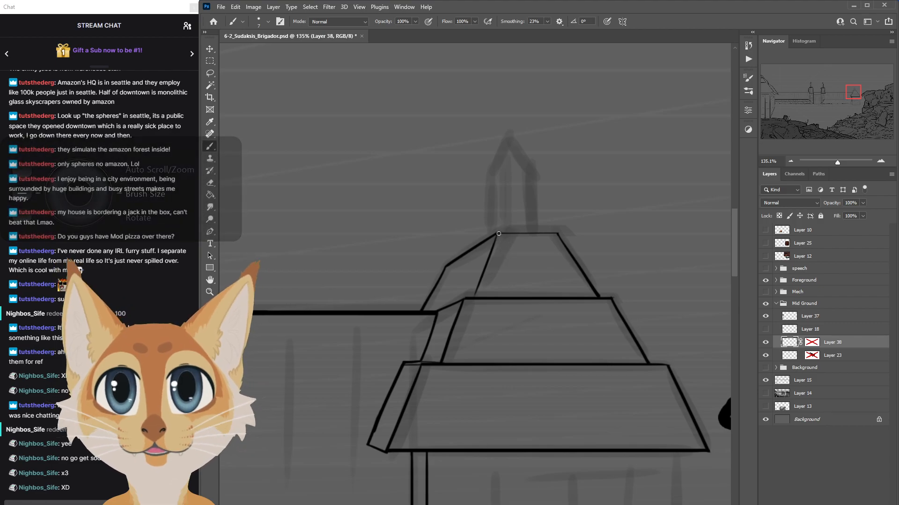
key(shift)
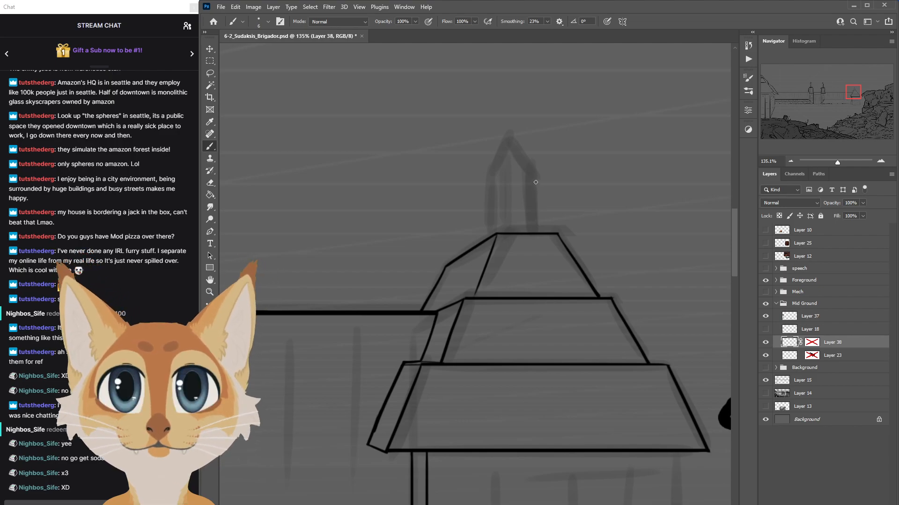
mouse_move(534, 179)
mouse_down()
mouse_move(538, 232)
mouse_move(508, 196)
mouse_move(509, 181)
mouse_up()
drag(492, 234, 491, 187)
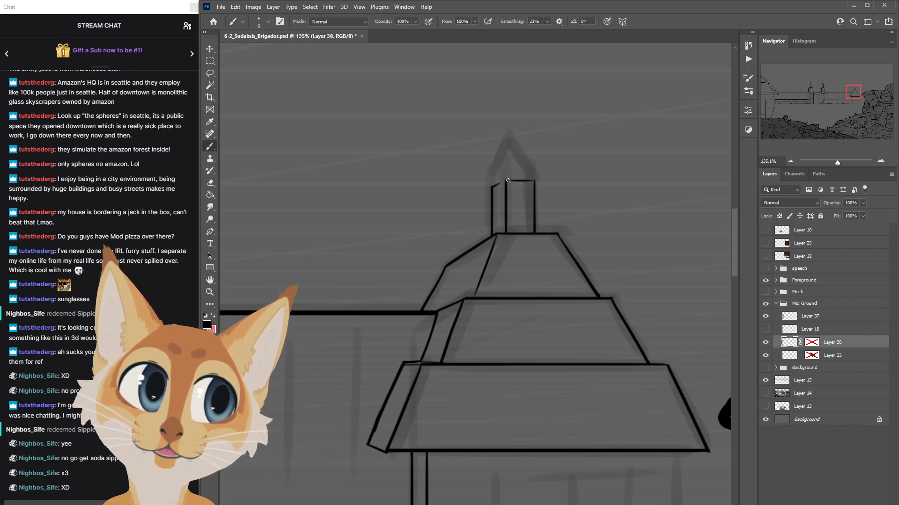
scroll(590, 196, down, 8)
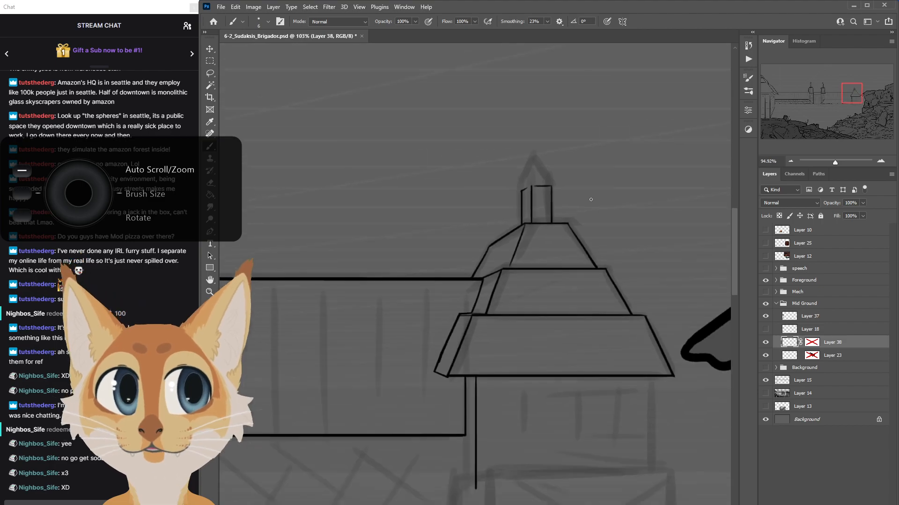
scroll(592, 201, up, 8)
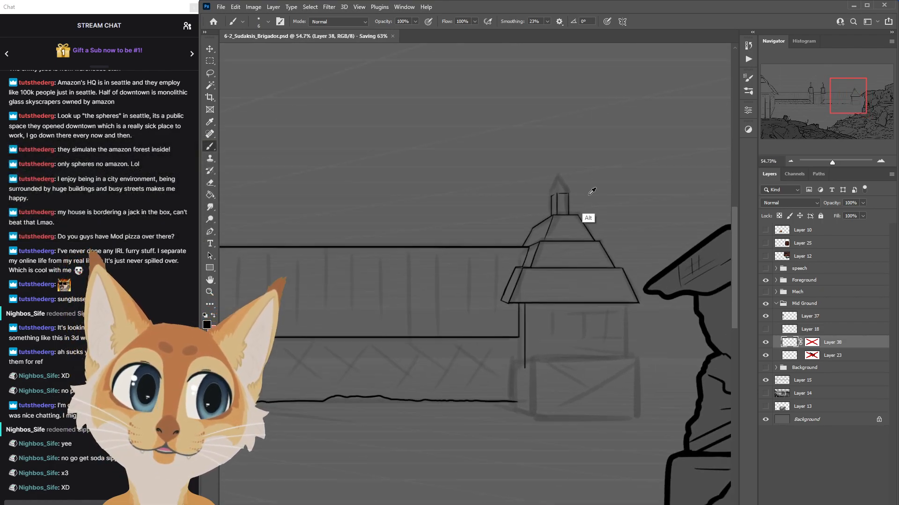
Ink both outer slopes of the finial's pointed cap with a smaller brush, meeting at one tip above the shaft.
scroll(588, 194, up, 2)
drag(507, 152, 531, 195)
key(ctrl+z)
key(ctrl+z)
drag(477, 196, 507, 147)
key(ctrl+z)
key(ctrl+z)
key(bracketleft)
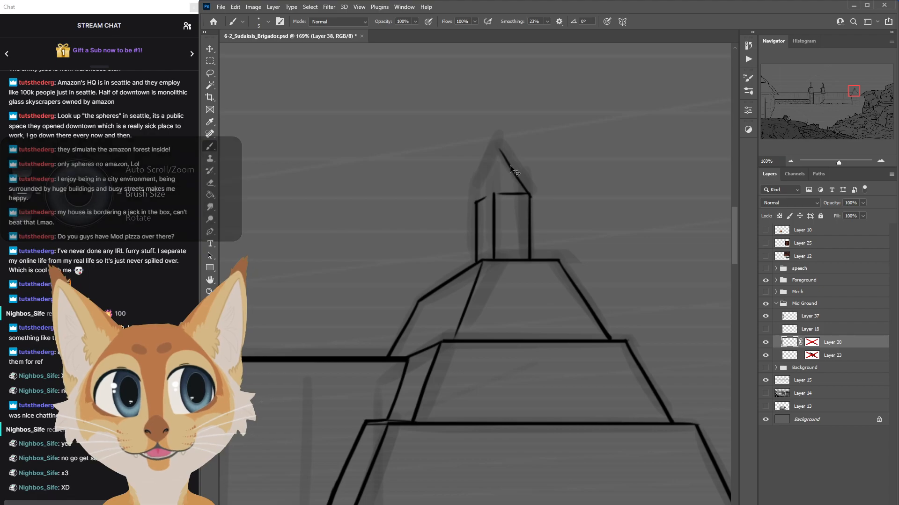
drag(501, 149, 531, 194)
drag(502, 148, 476, 202)
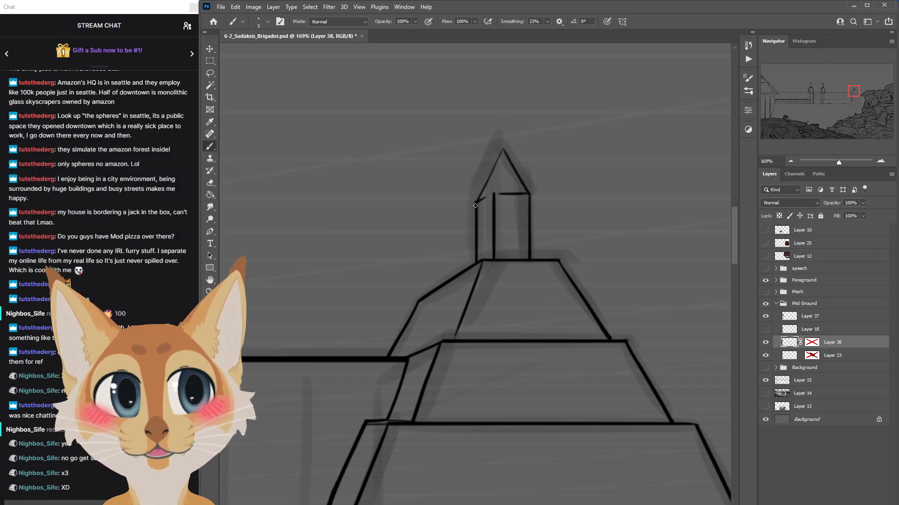
Ink the inner ridge of the finial's cap from its tip toward the shaft's middle edge, redrawing it until it aligns.
drag(503, 151, 493, 192)
key(ctrl+z)
drag(503, 149, 491, 200)
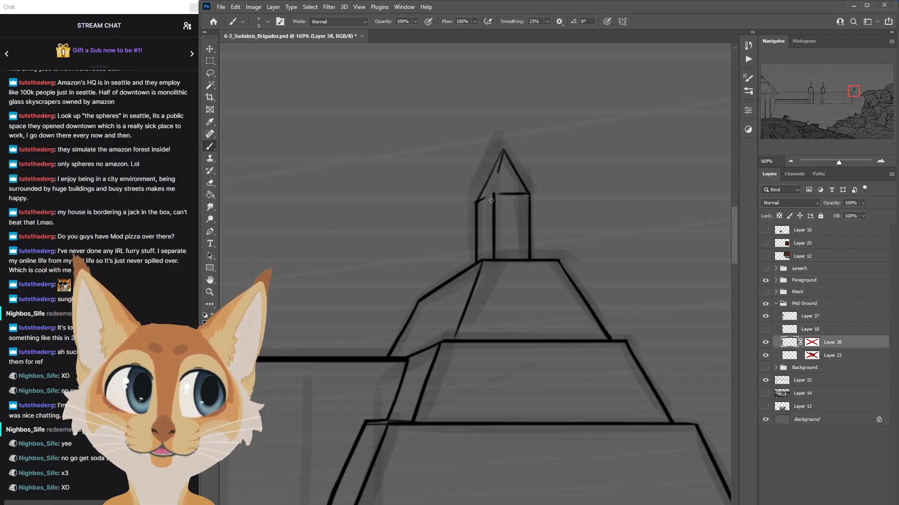
key(ctrl+z)
drag(503, 149, 495, 185)
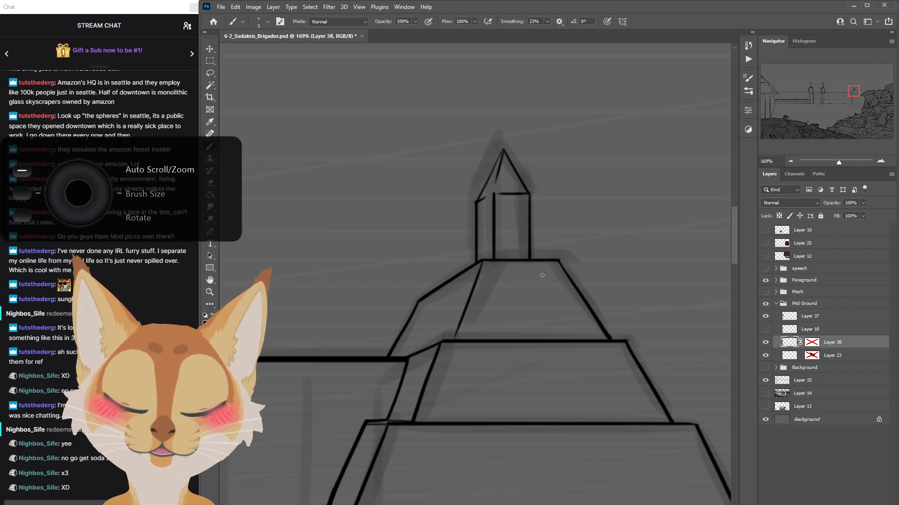
Flip the canvas view back horizontally to check the tower with its finial, and save the document.
scroll(542, 276, down, 10)
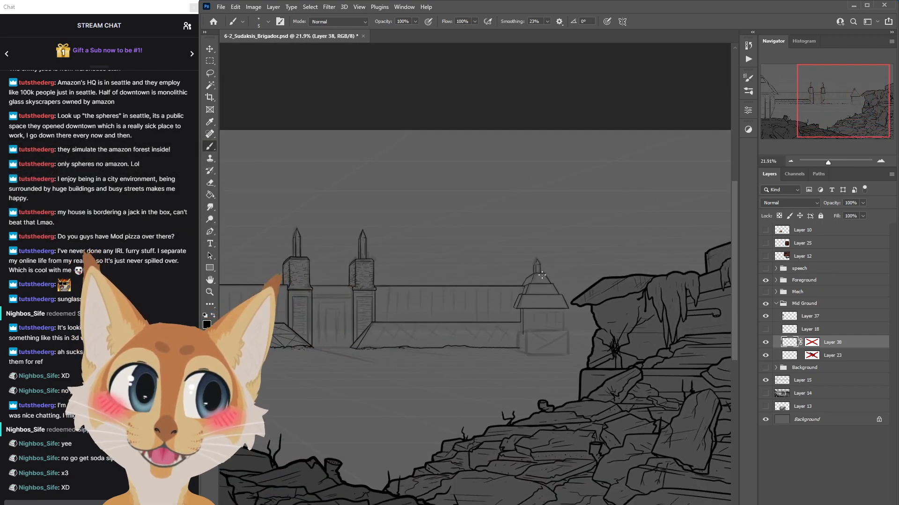
scroll(541, 275, down, 2)
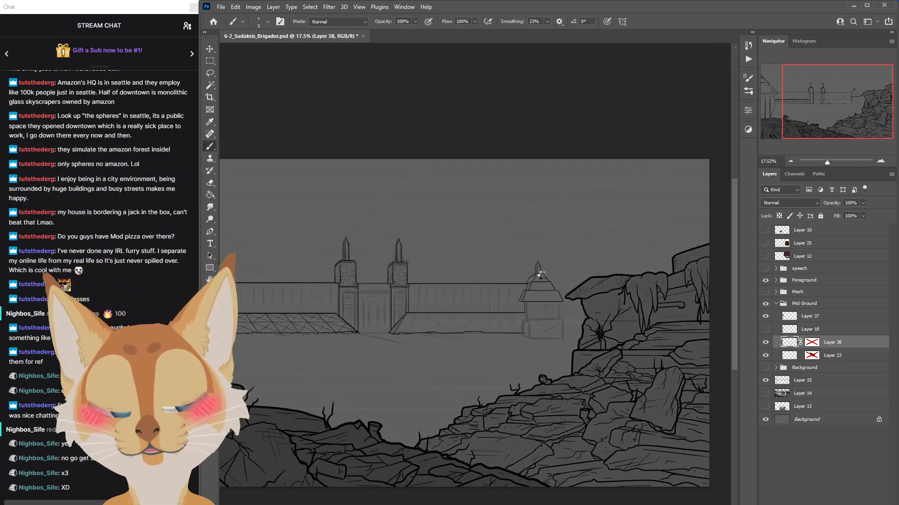
scroll(540, 275, left, 3)
key(ctrl+s)
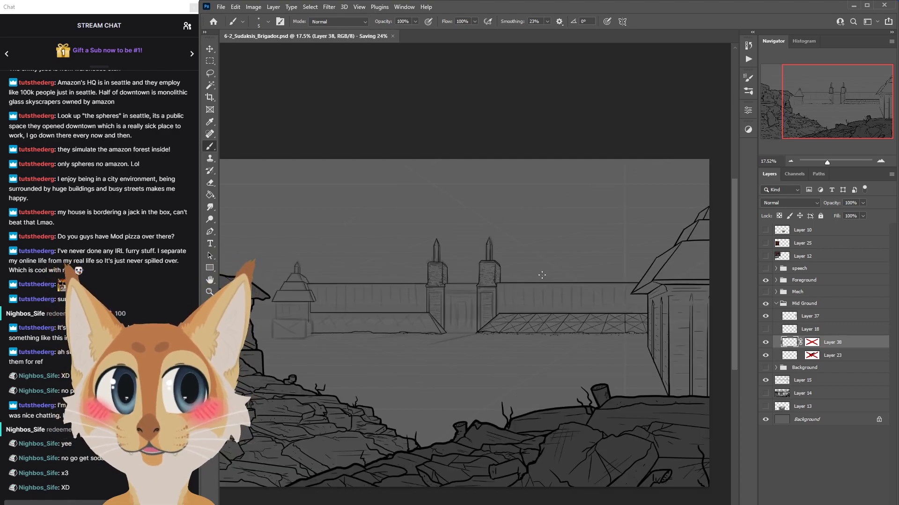
Go over the wall-side slope of the finial's cap from the tip down to the shaft's outer corner.
scroll(541, 275, up, 2)
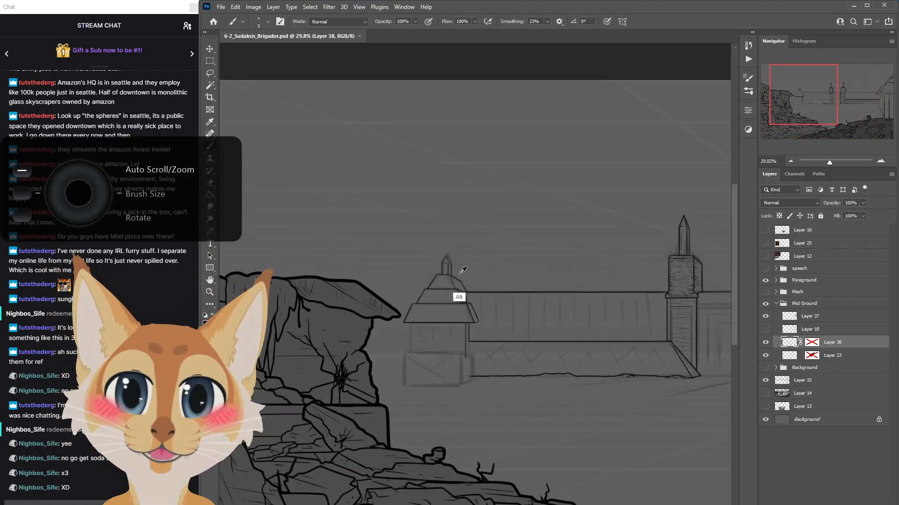
scroll(463, 270, up, 10)
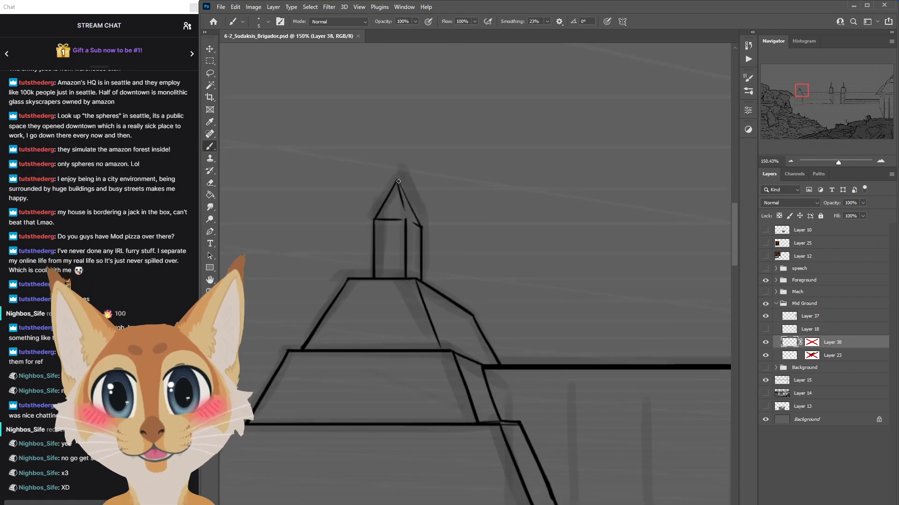
drag(398, 181, 420, 226)
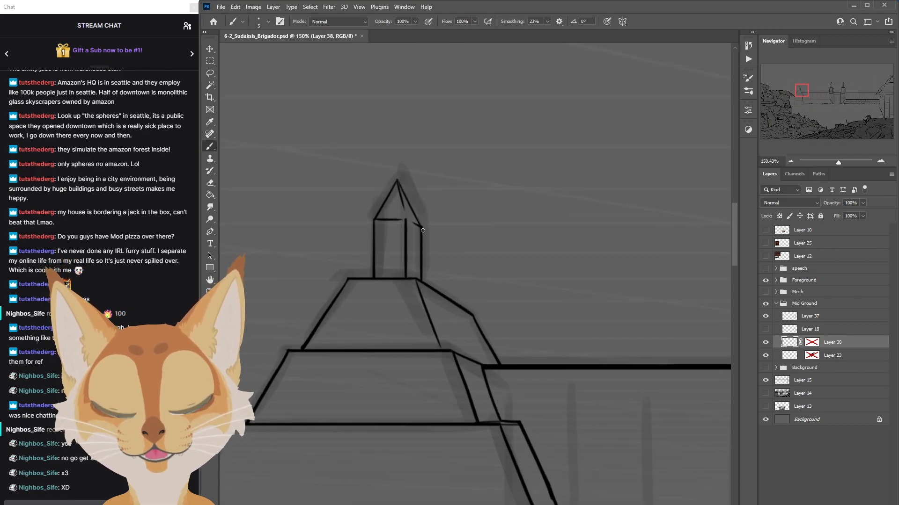
scroll(422, 229, down, 7)
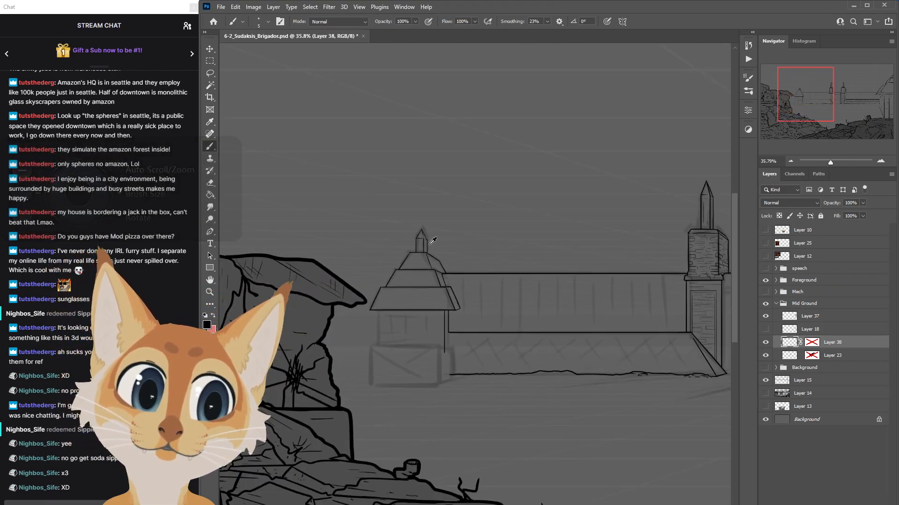
scroll(433, 240, down, 4)
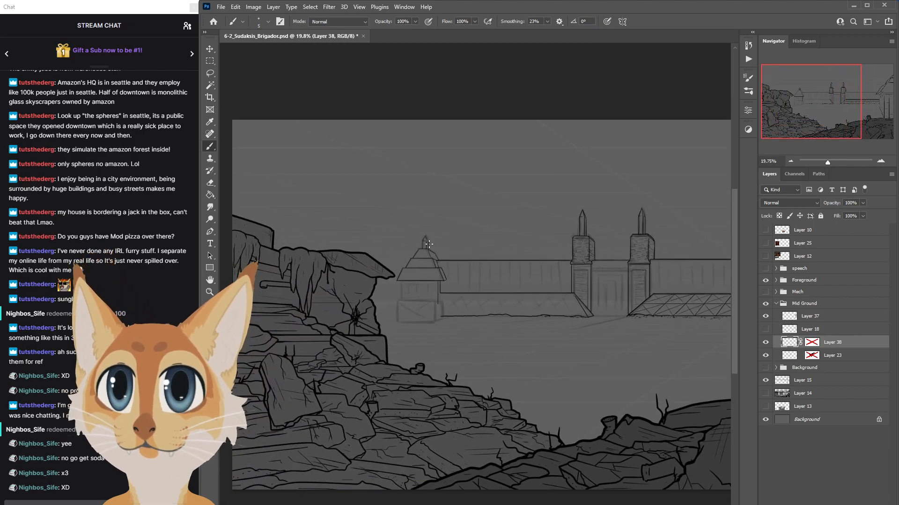
Ink the tower body's outer vertical edge from the lowest roof tier into the sketched base, and save the document.
scroll(418, 313, up, 1)
scroll(417, 313, up, 6)
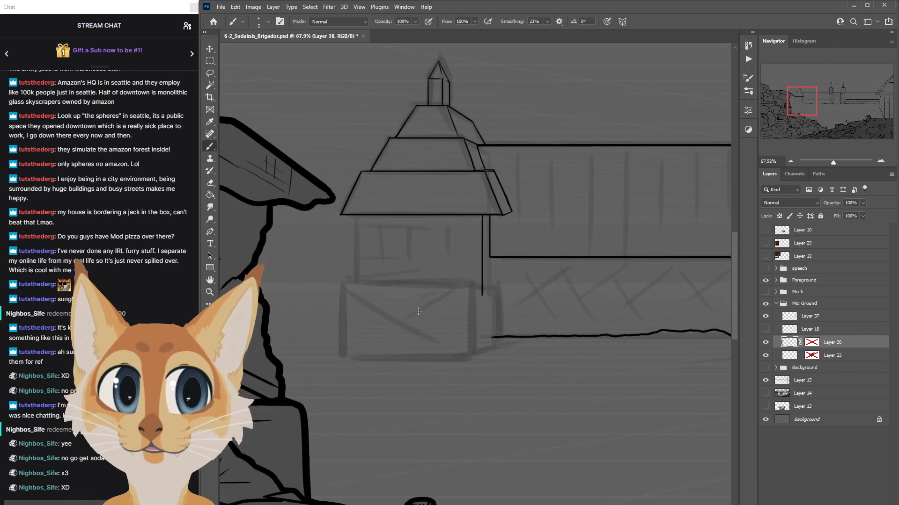
drag(358, 215, 357, 300)
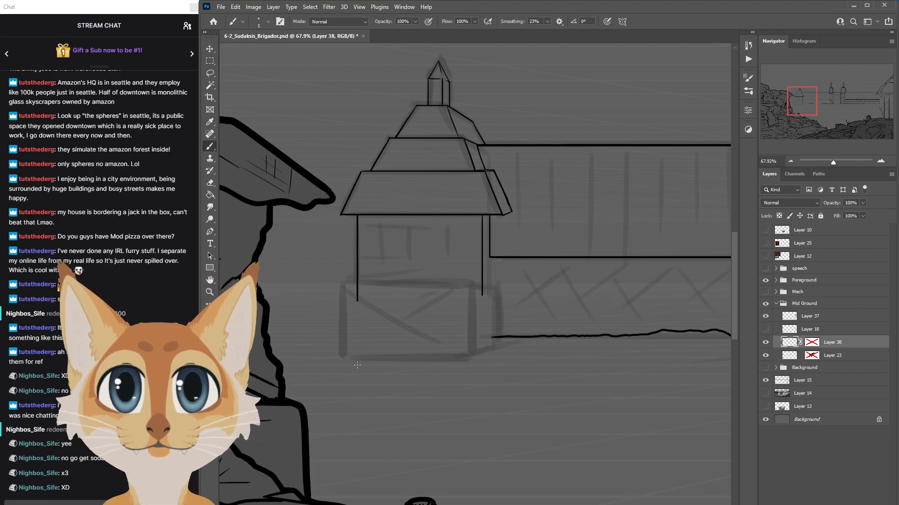
key(ctrl+s)
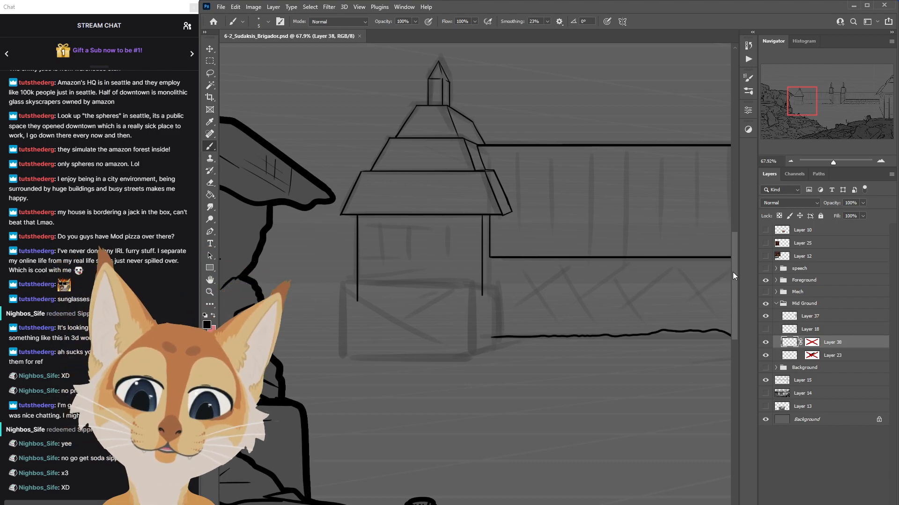
Compare the small tower with the brick gate pillars and the whole scene, saving the document and viewing the canvas flipped horizontally.
scroll(468, 360, down, 2)
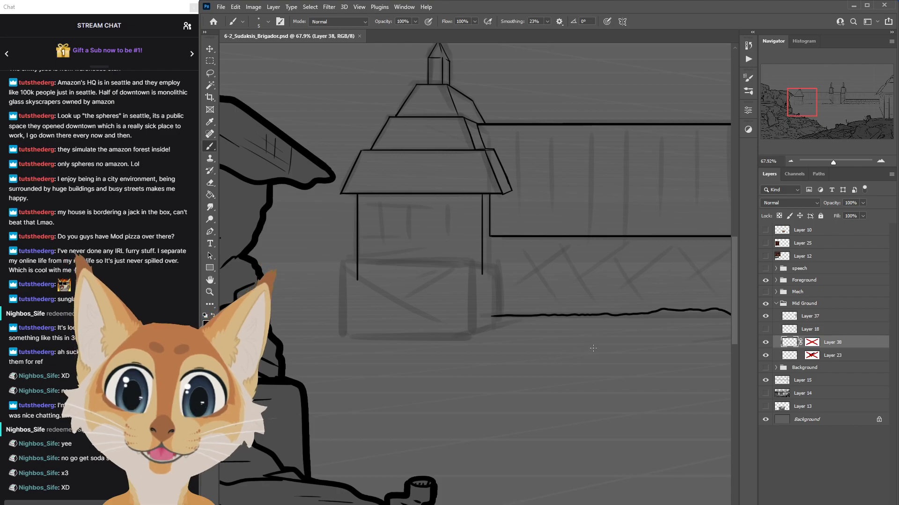
scroll(592, 348, down, 6)
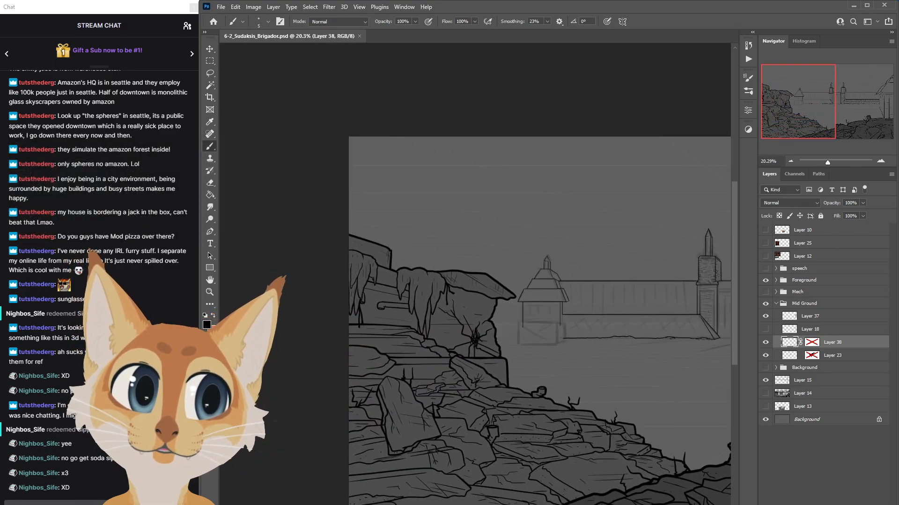
scroll(475, 321, right, 13)
scroll(475, 321, left, 5)
scroll(475, 321, right, 1)
scroll(539, 304, up, 5)
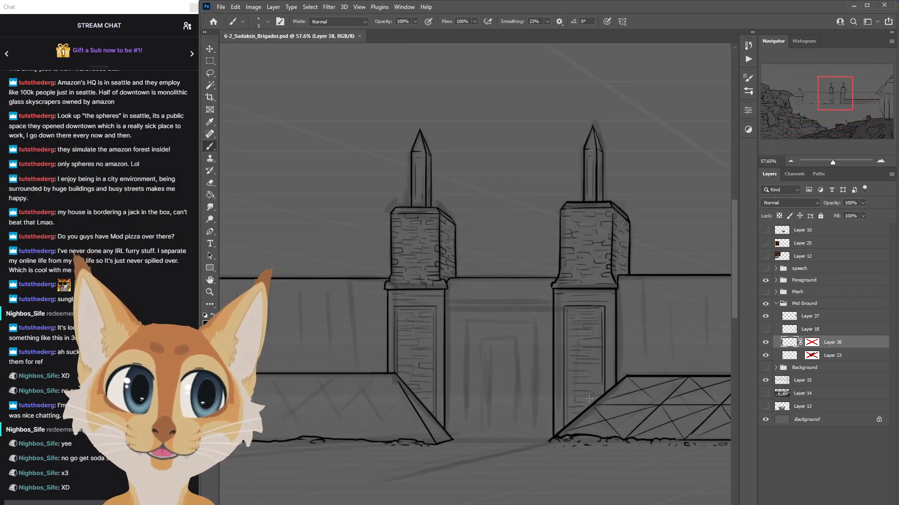
scroll(599, 403, down, 6)
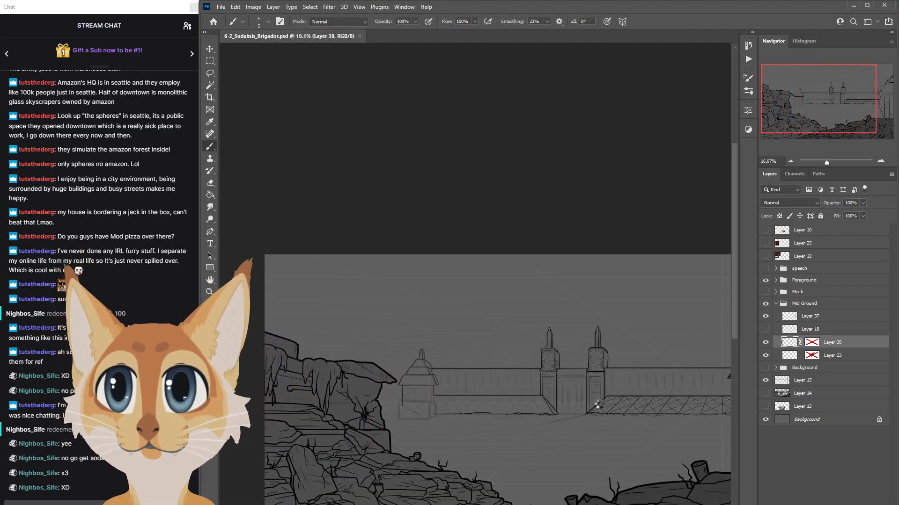
scroll(600, 402, right, 5)
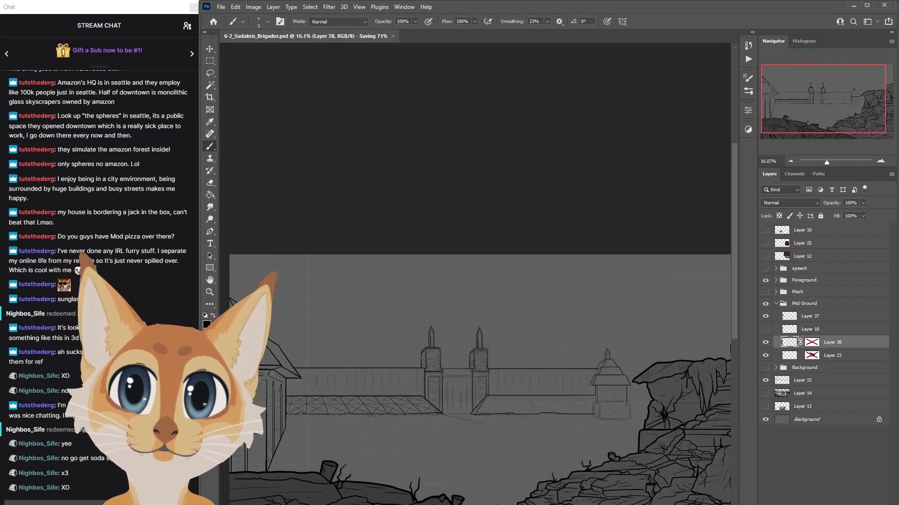
scroll(521, 439, up, 6)
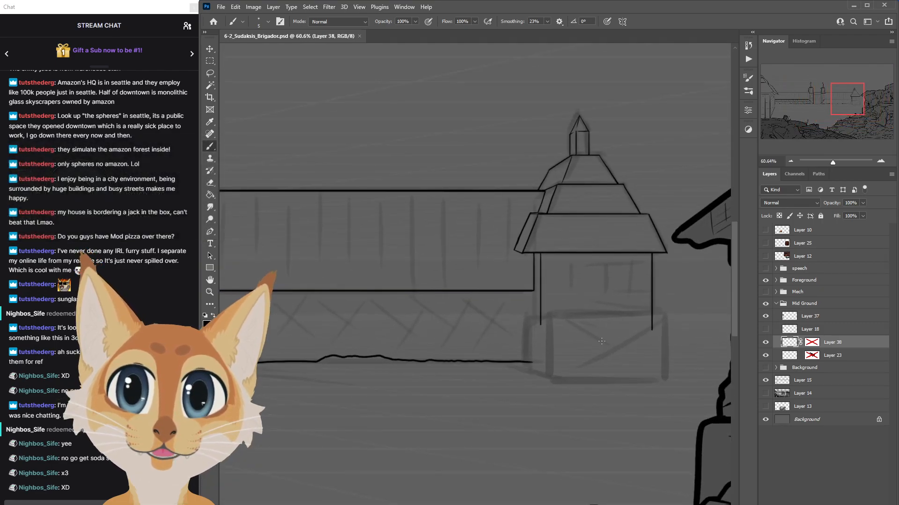
Trim the tower body's vertical edges at the base and ink the rectangular front face of the sketched base.
drag(546, 328, 546, 323)
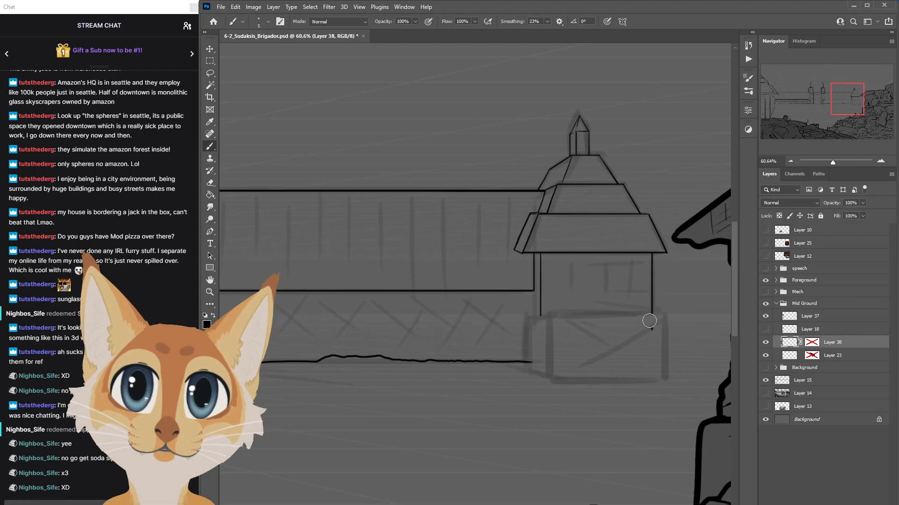
mouse_move(552, 314)
mouse_down()
mouse_move(662, 322)
mouse_move(669, 380)
mouse_move(551, 380)
mouse_up()
drag(550, 314, 551, 380)
scroll(608, 273, up, 3)
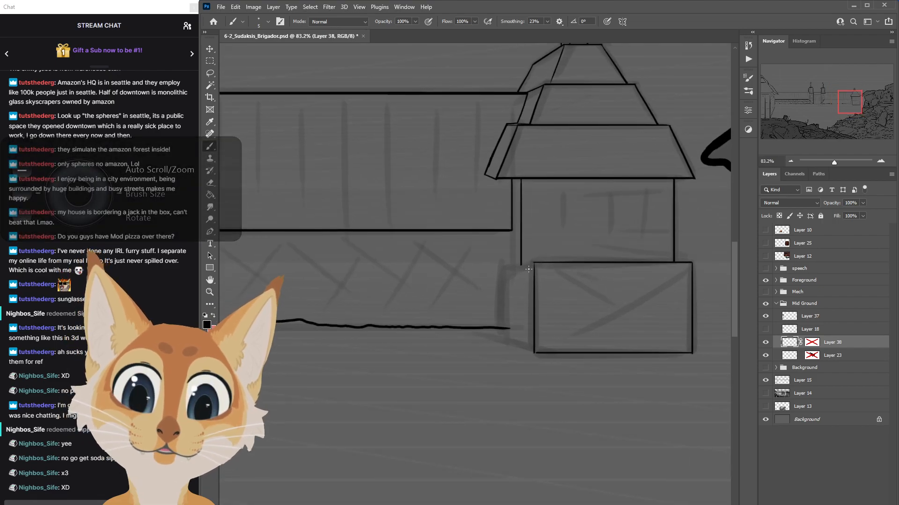
Try a slanted top edge for the base's wall-side face, running from the front face's upper corner toward the wall.
drag(506, 270, 534, 263)
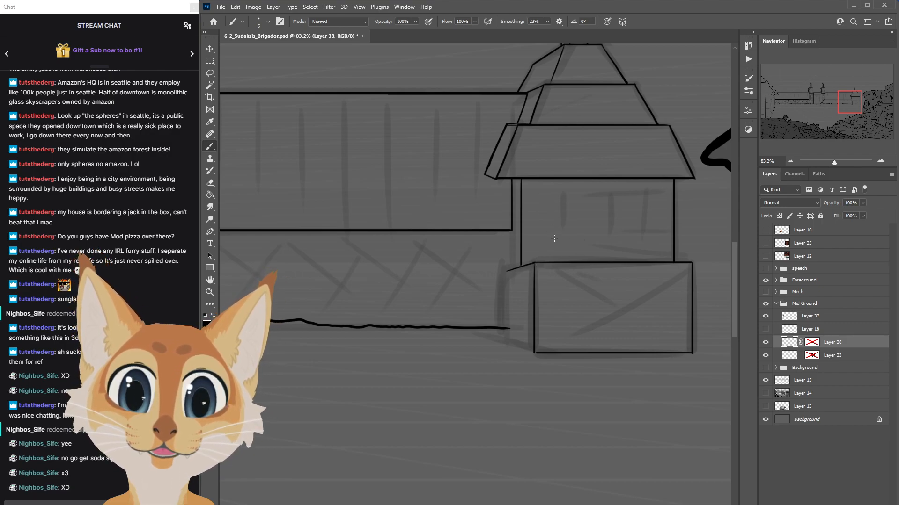
shift+click(550, 232)
shift+click(563, 231)
drag(616, 201, 641, 206)
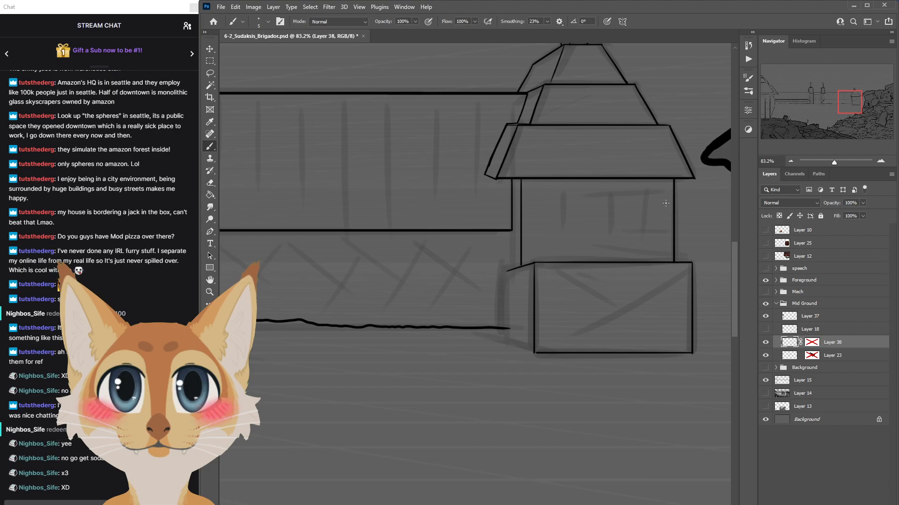
scroll(735, 286, down, 3)
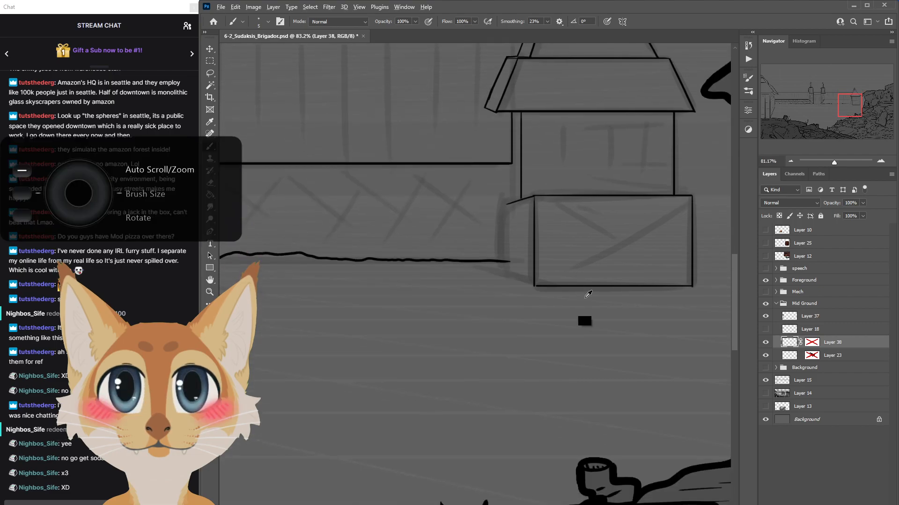
scroll(592, 302, down, 3)
scroll(581, 291, up, 6)
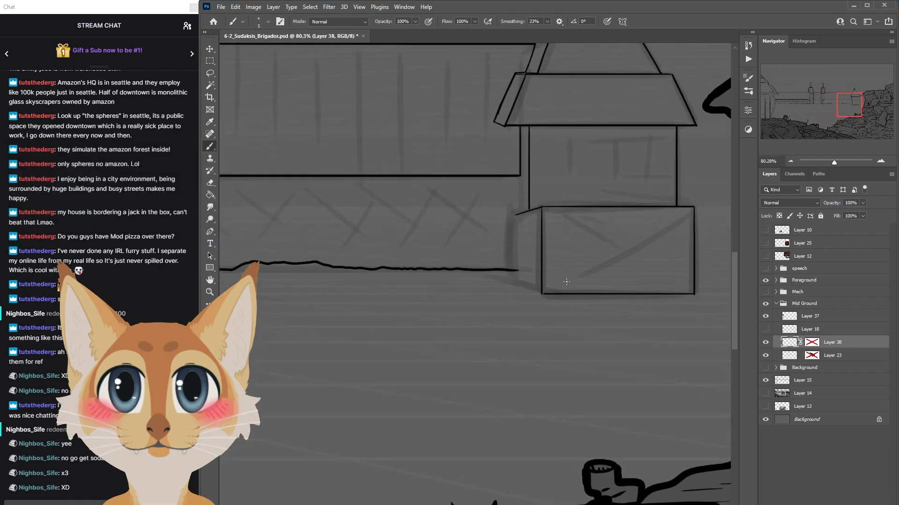
Undo the latest brush strokes on the base's wall side and check them in the history.
key(ctrl+z)
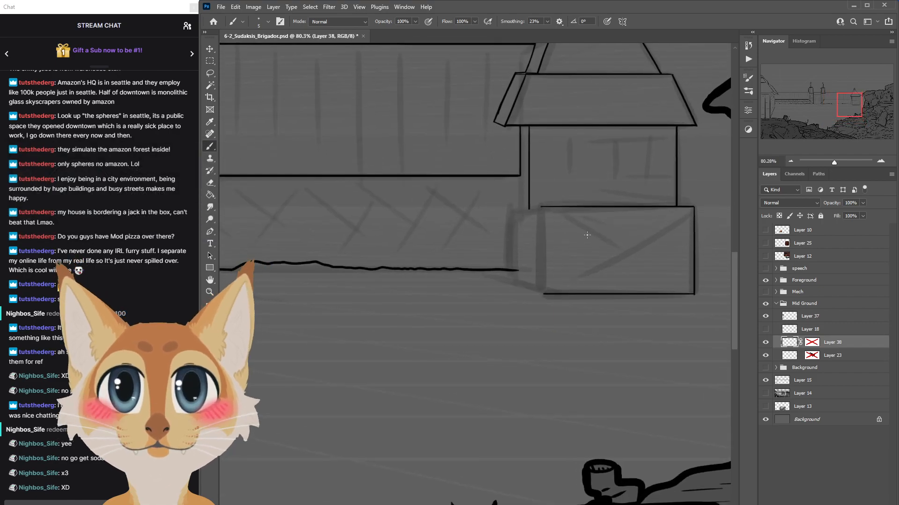
click(748, 45)
key(ctrl+z)
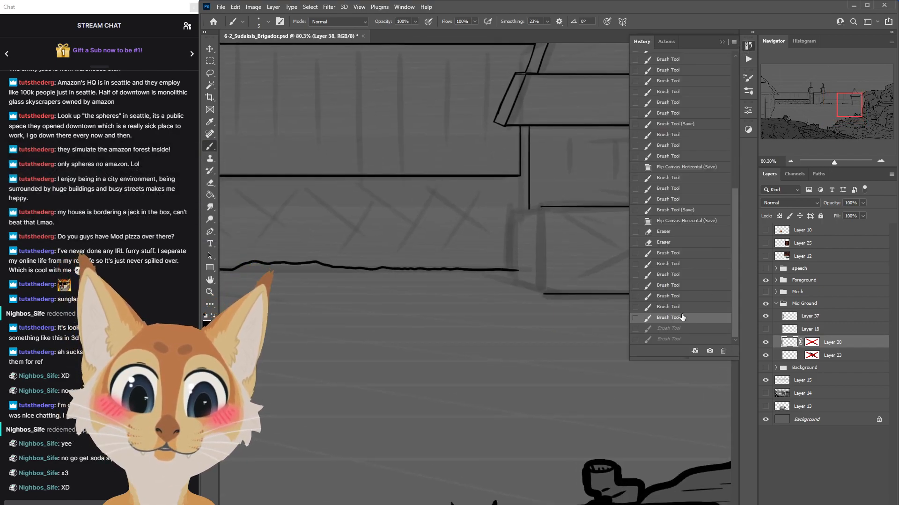
click(748, 45)
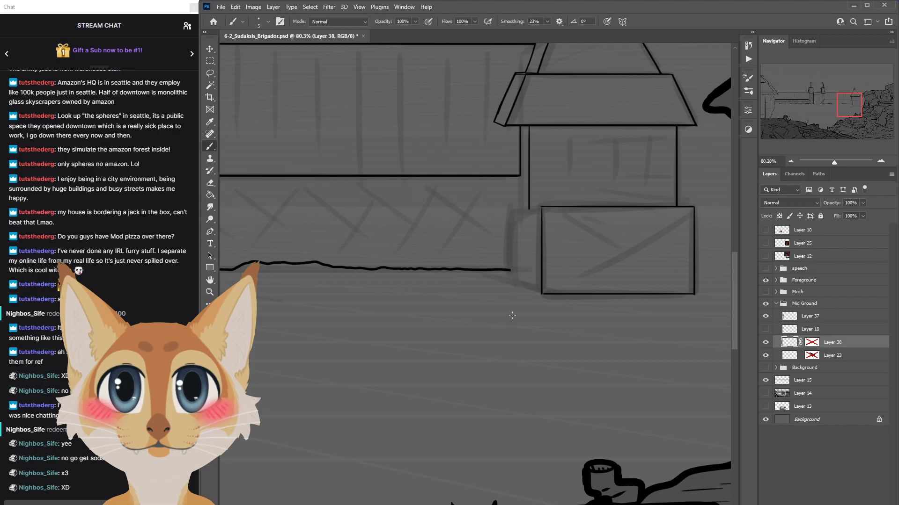
Ink the top and outer vertical edges of the base's wall-side face, undoing the stray stroke below it.
drag(510, 219, 513, 274)
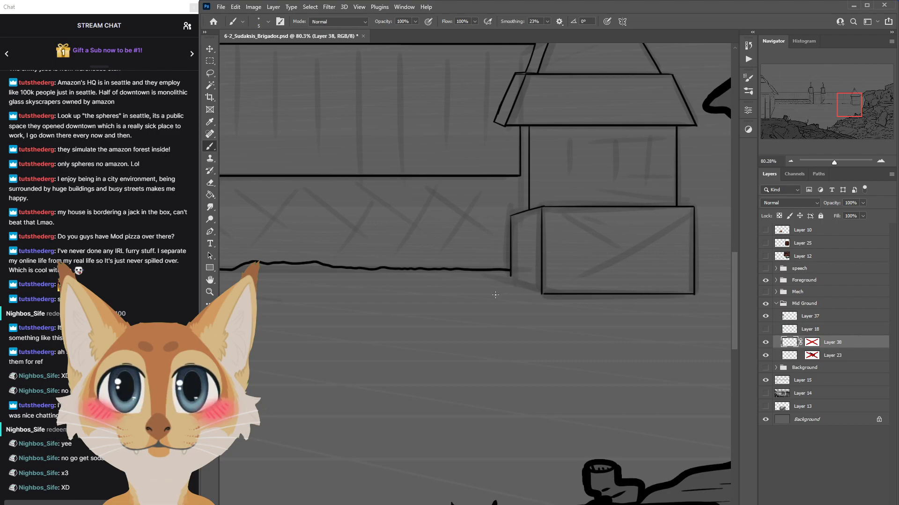
drag(621, 321, 642, 325)
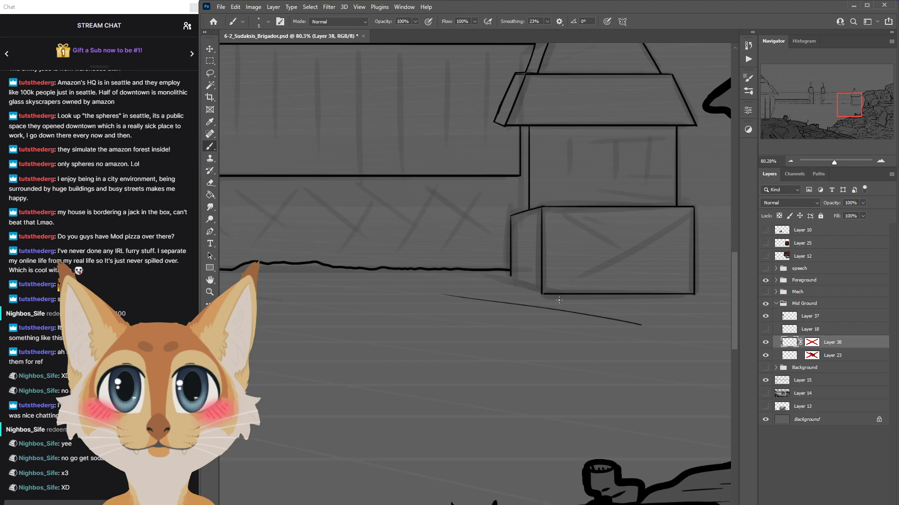
key(ctrl+z)
key(ctrl+z)
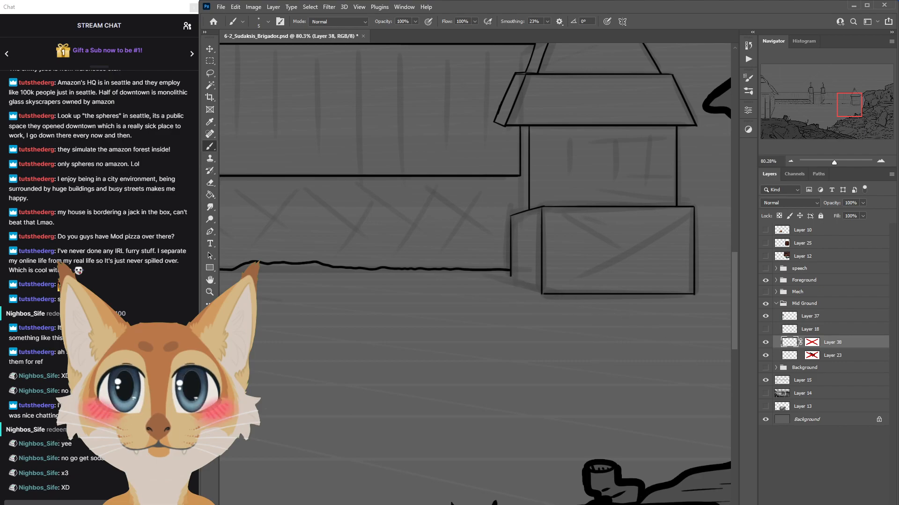
Flip the canvas horizontally to check the tower base against the scene, and save the document.
drag(714, 451, 552, 452)
scroll(610, 453, down, 5)
scroll(610, 453, down, 2)
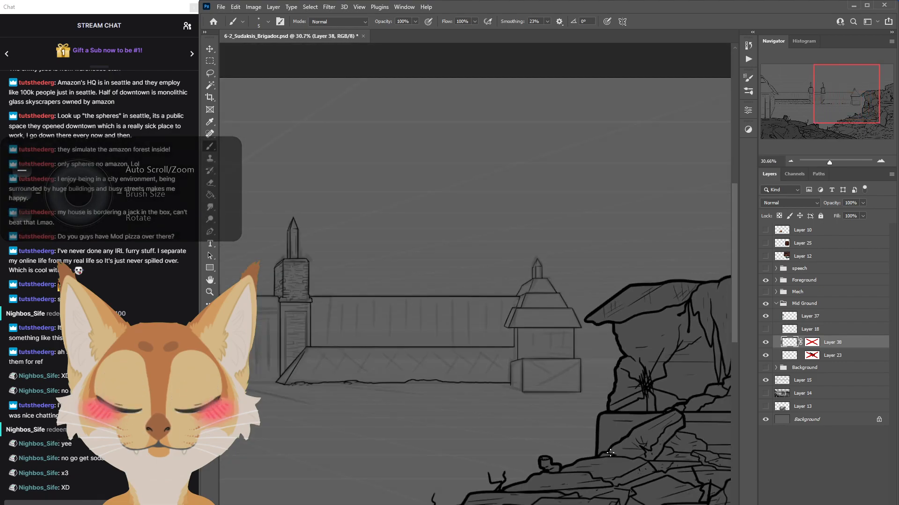
key(ctrl+shift+h)
key(ctrl+s)
drag(438, 328, 610, 327)
drag(468, 504, 402, 504)
scroll(554, 444, up, 5)
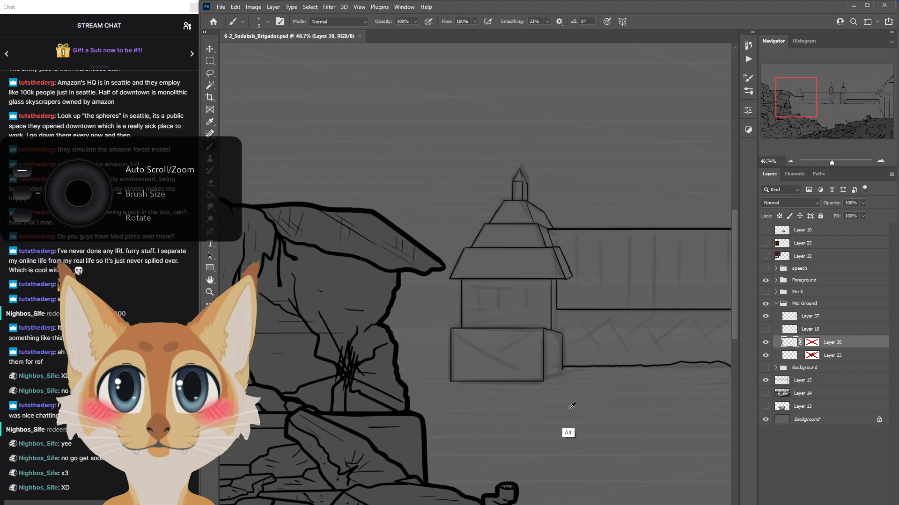
scroll(552, 276, down, 1)
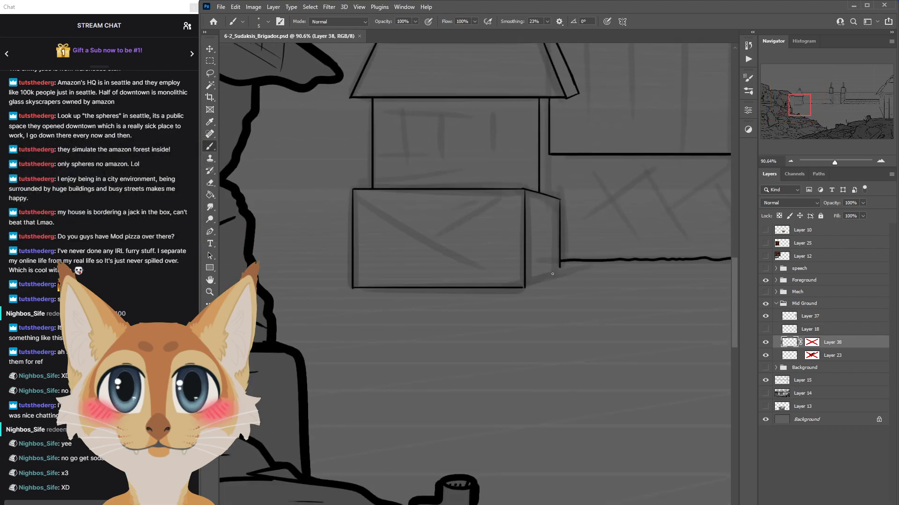
Select the bottom edge of the base's front face and move it up to shorten the base, then deselect it.
drag(524, 288, 575, 274)
key(ctrl+z)
click(209, 60)
mouse_move(316, 262)
mouse_down()
mouse_move(393, 268)
mouse_move(543, 317)
mouse_move(514, 289)
mouse_up()
click(210, 51)
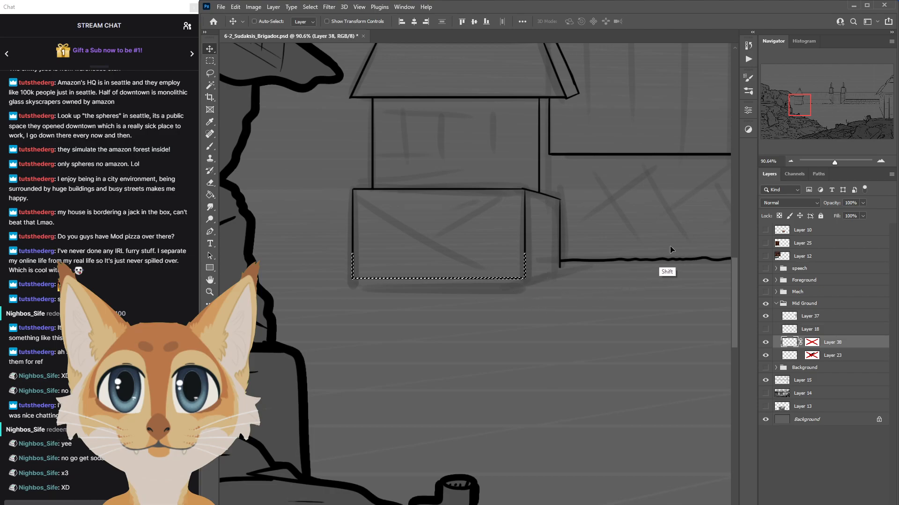
click(310, 7)
click(318, 25)
click(210, 146)
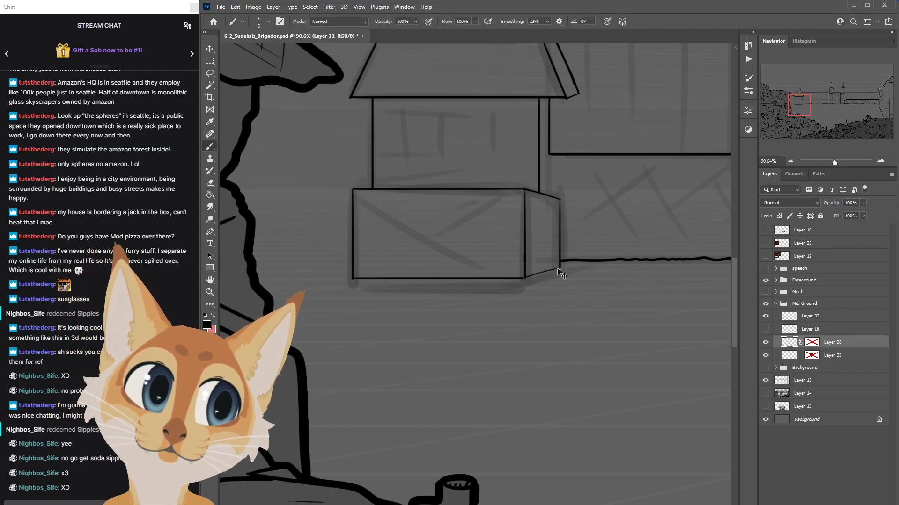
Ink the slanted bottom edge of the base's wall-side face, redoing the stroke at a shallower angle.
drag(524, 279, 557, 269)
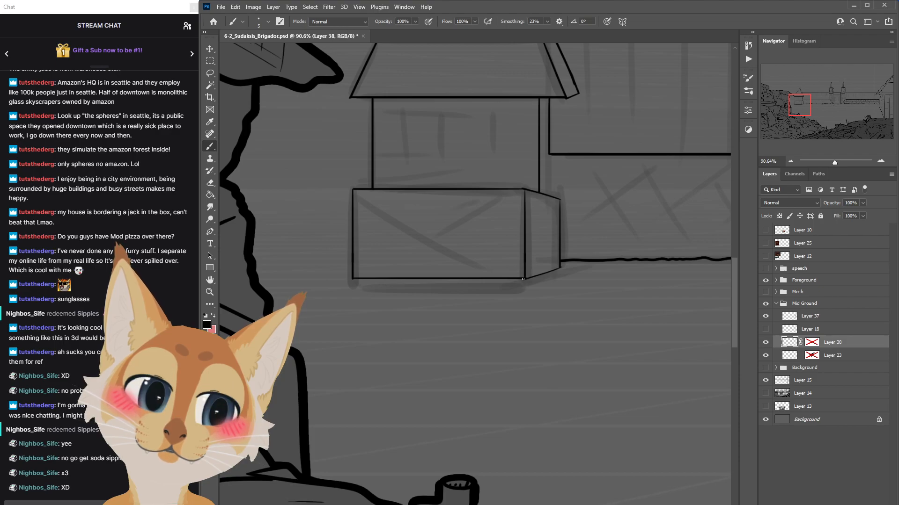
key(ctrl+z)
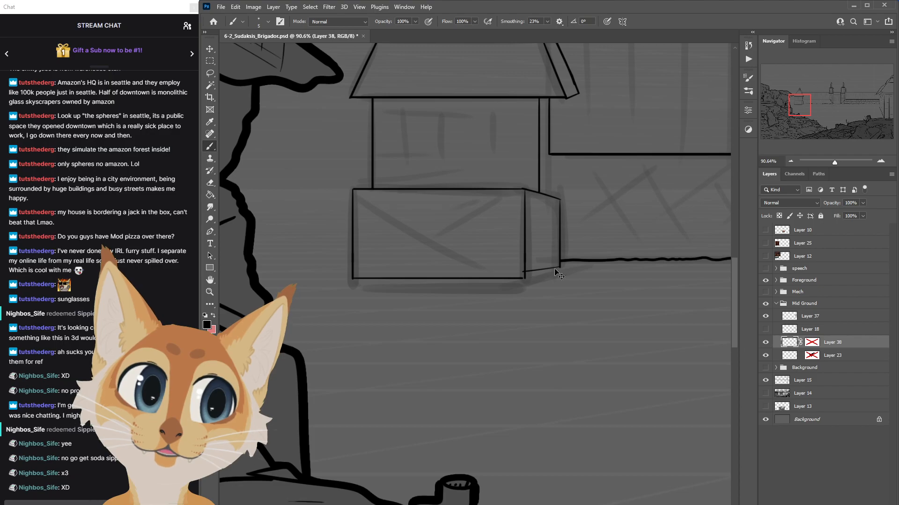
drag(559, 268, 525, 275)
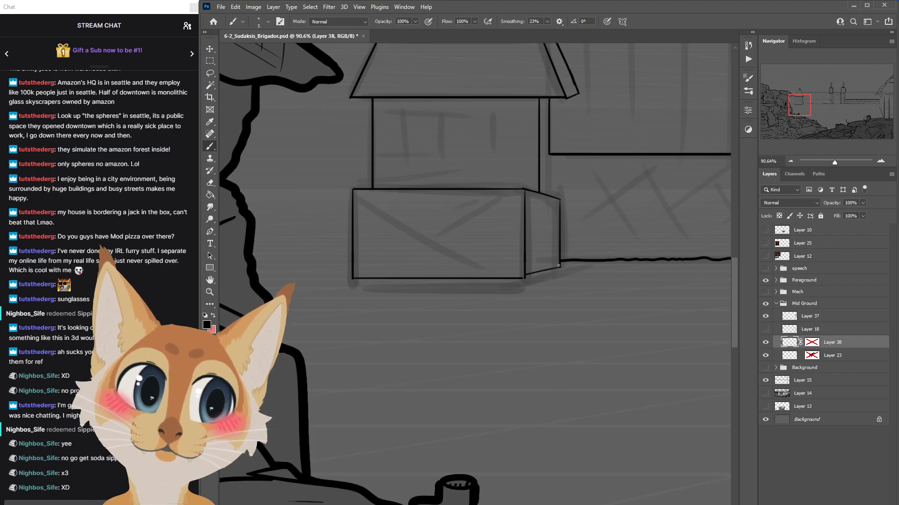
key(ctrl+z)
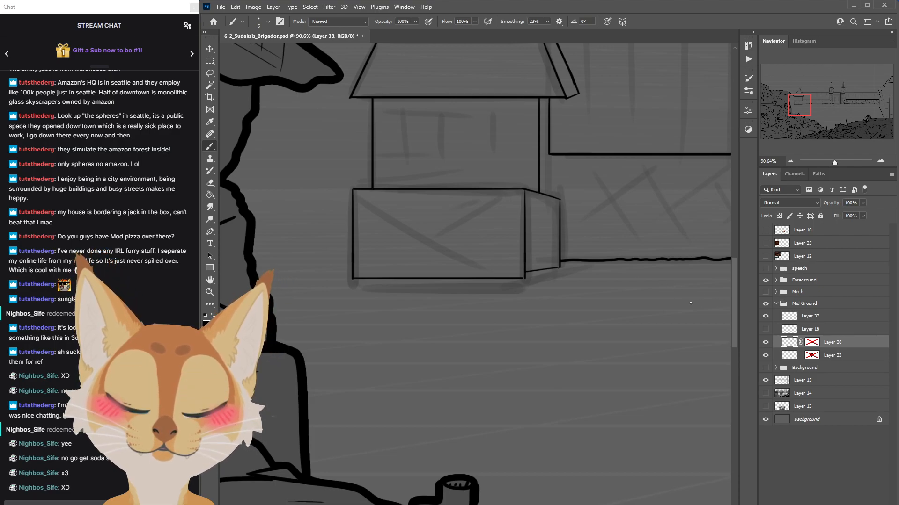
Move the base's front bottom edge up to meet the side face's slanted bottom edge, and deselect it.
click(210, 61)
mouse_move(333, 248)
mouse_down()
mouse_move(526, 318)
mouse_move(510, 297)
mouse_up()
click(209, 49)
click(311, 6)
click(319, 25)
key(b)
scroll(527, 283, up, 3)
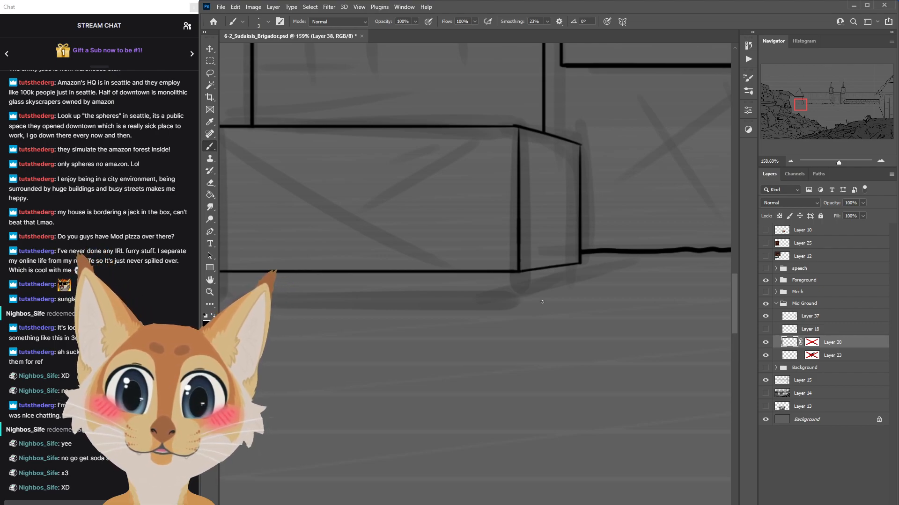
Check the shortened base in the whole scene, flipping the canvas back horizontally and saving the document.
scroll(540, 304, down, 10)
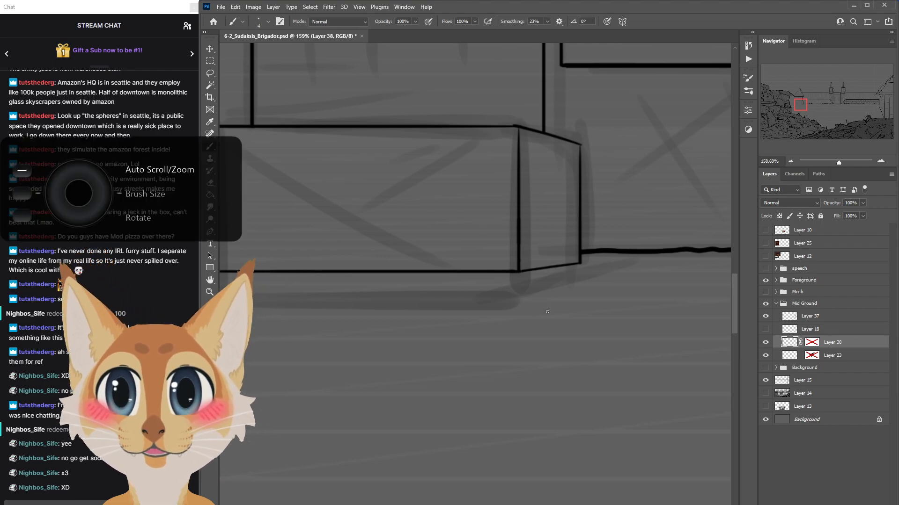
scroll(552, 307, down, 6)
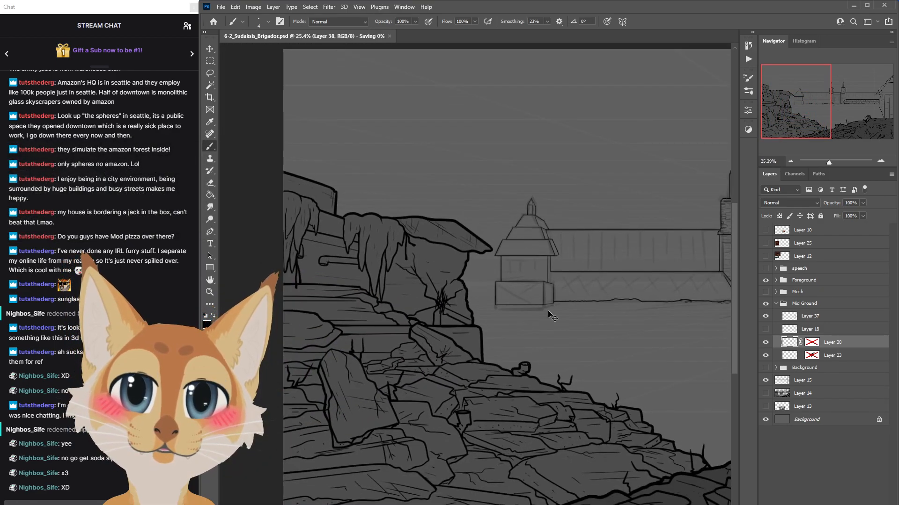
scroll(551, 309, up, 5)
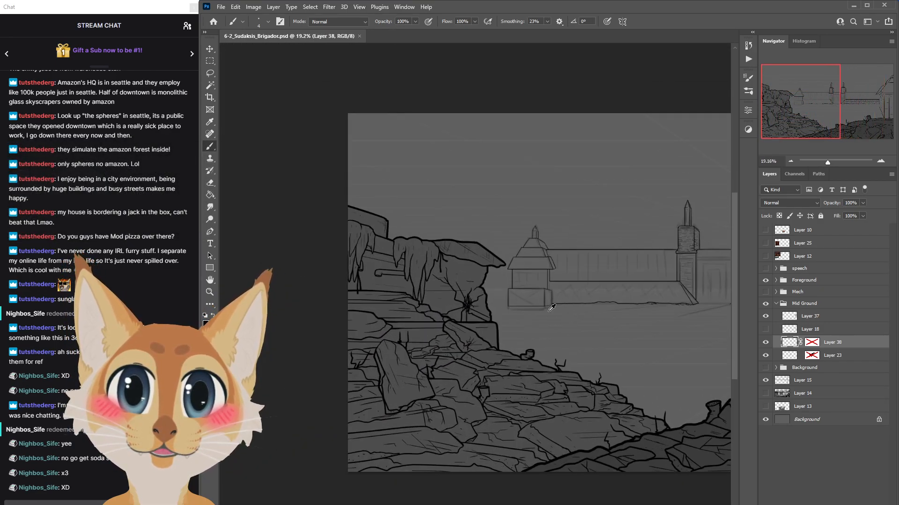
scroll(549, 311, down, 4)
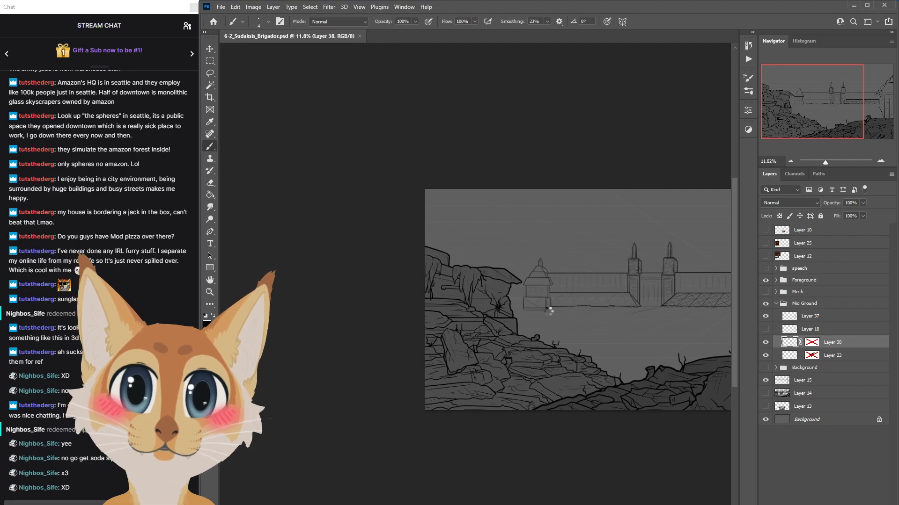
key(ctrl+s)
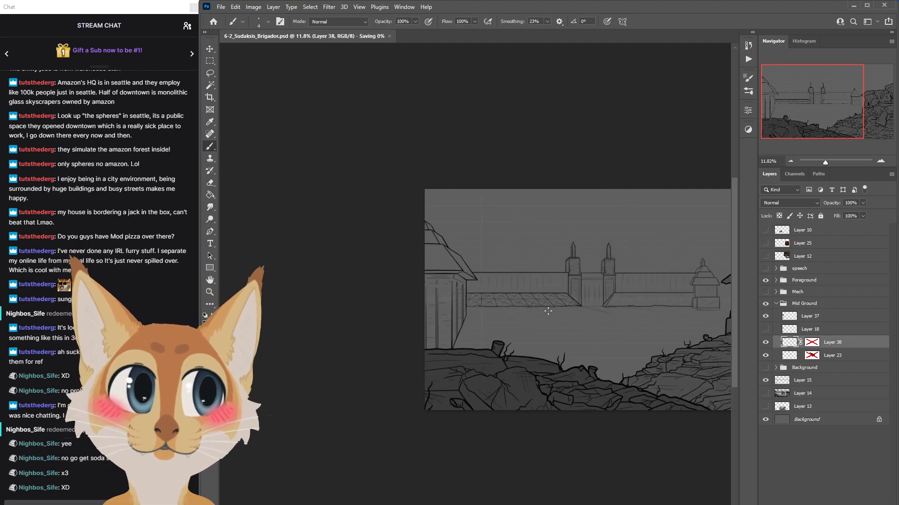
Replace the outer edge of the lowest roof tier's wall-side face with a slope flaring further toward the wall.
scroll(528, 274, up, 8)
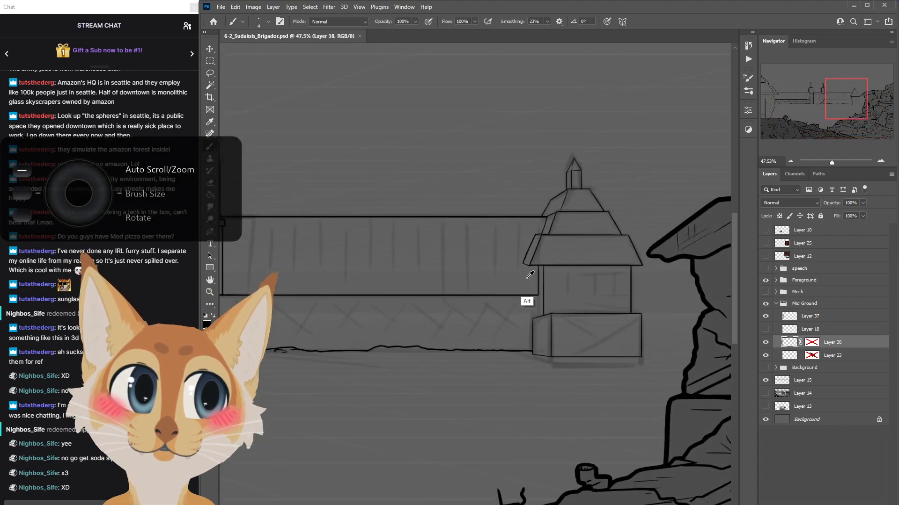
scroll(529, 275, up, 1)
key(ctrl+z)
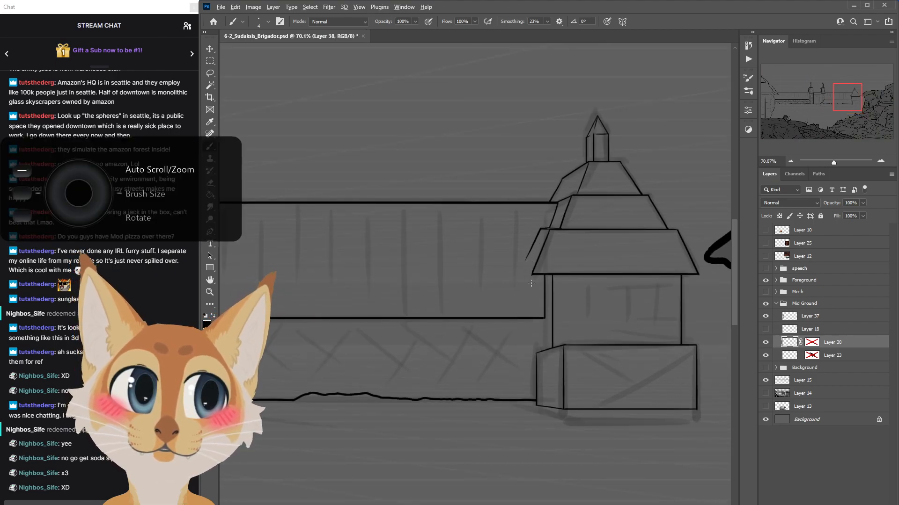
scroll(531, 283, up, 3)
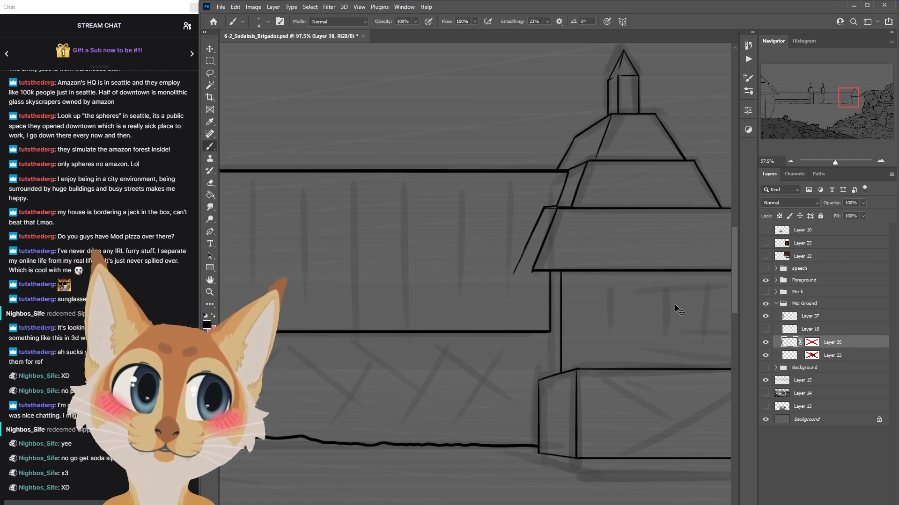
key(ctrl+z)
Compare the tower with the wall and brick pillars, and extend the lowest roof tier's wall-side slope down to eave level.
scroll(475, 274, left, 20)
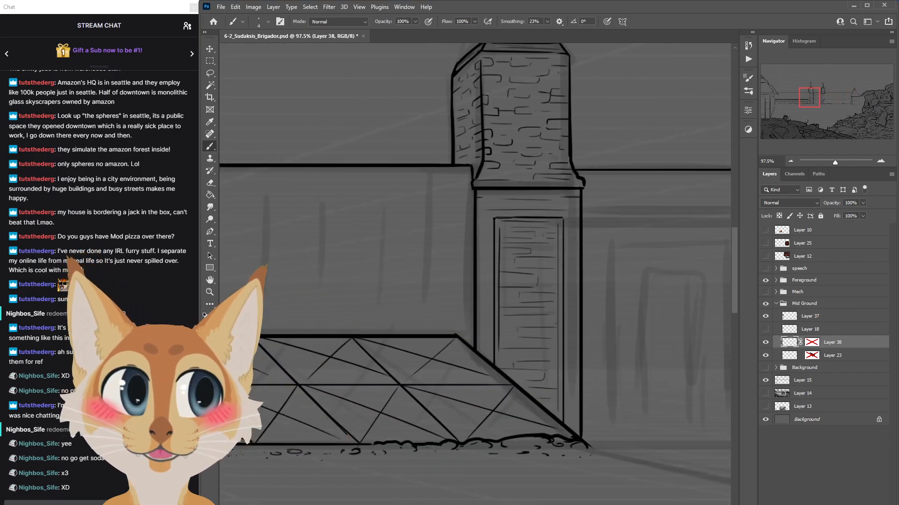
scroll(475, 274, right, 10)
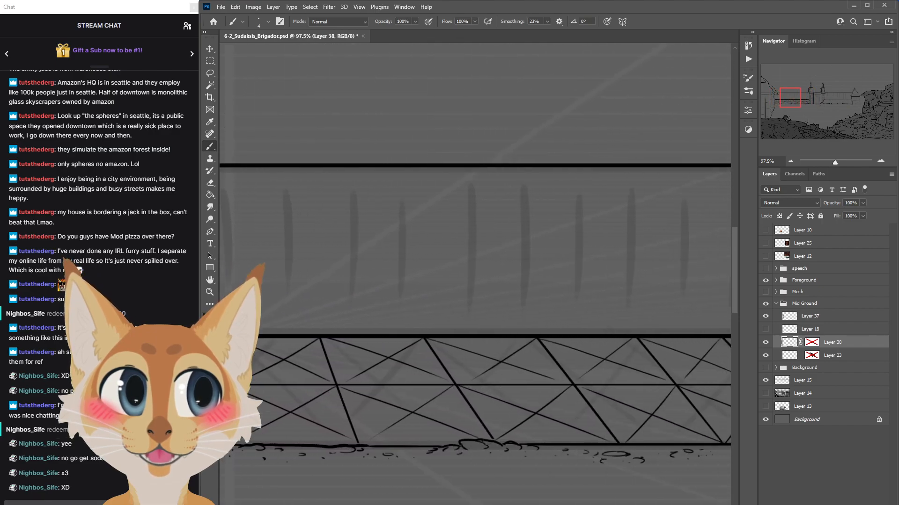
scroll(475, 273, right, 10)
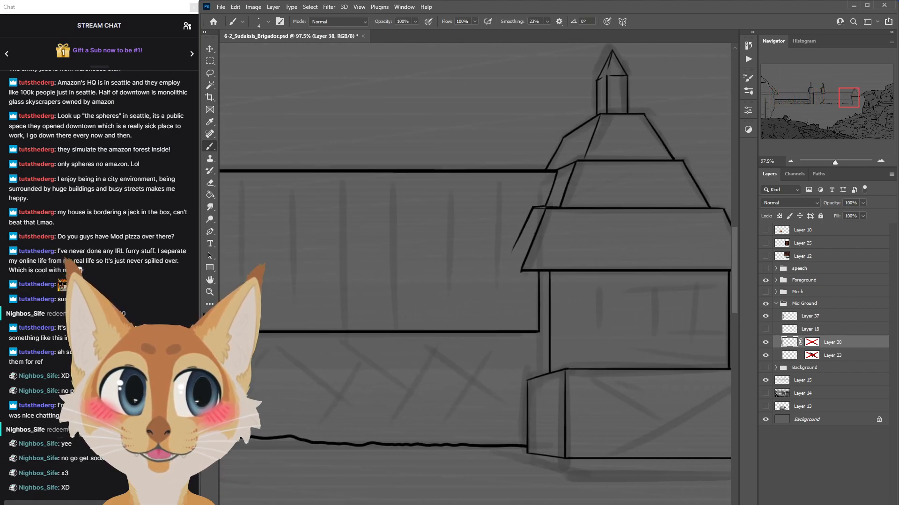
scroll(475, 273, left, 5)
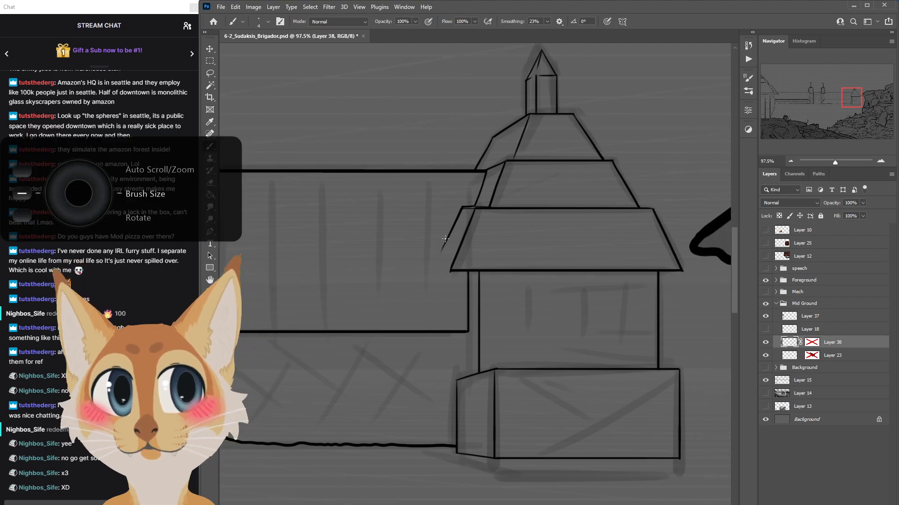
drag(449, 236, 430, 275)
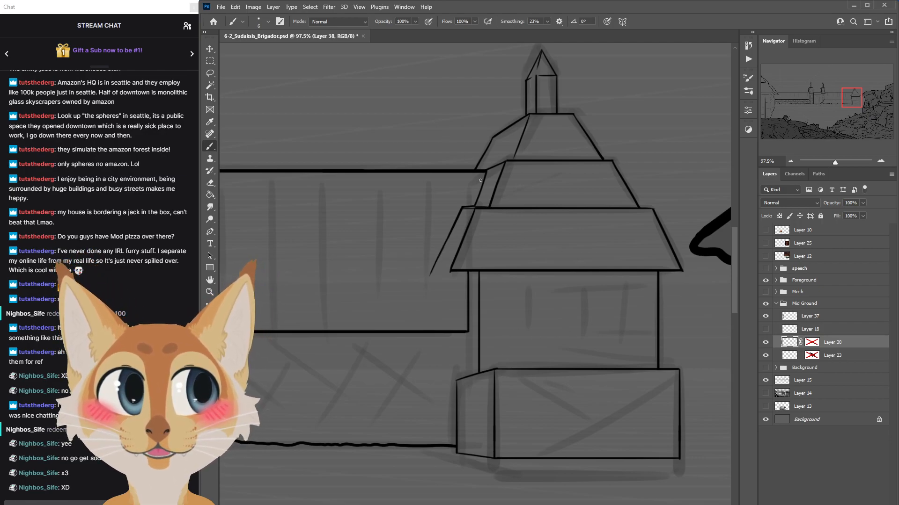
Ink the wall-side eave line of the lowest roof tier from the slope's outer tip to the tower body.
key(ctrl+z)
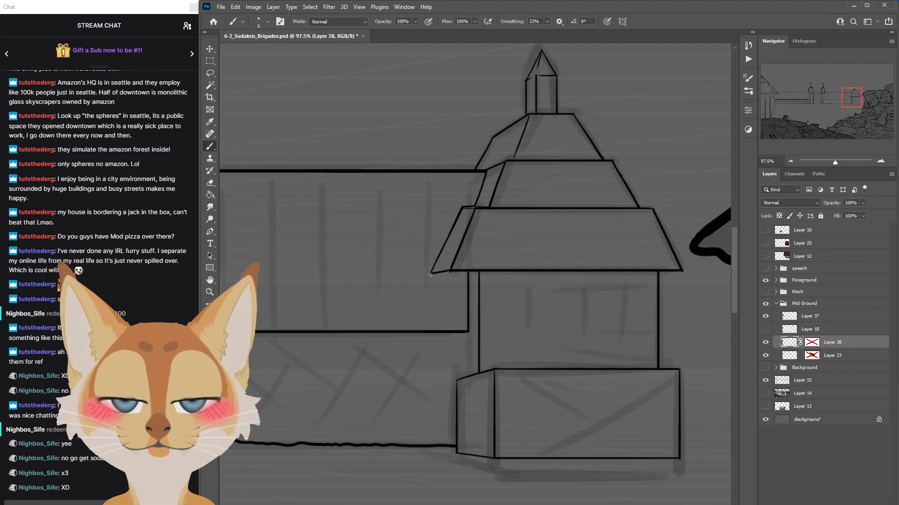
shift+click(467, 276)
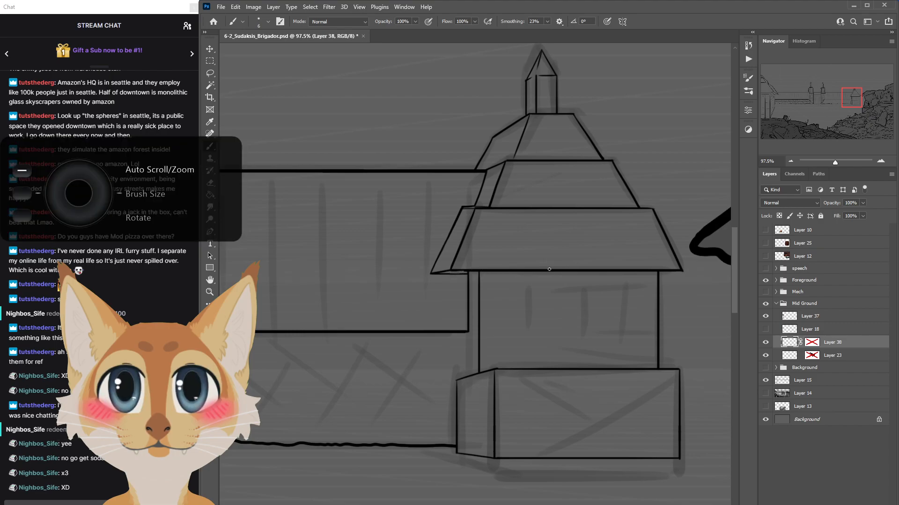
scroll(549, 269, down, 3)
scroll(549, 269, down, 4)
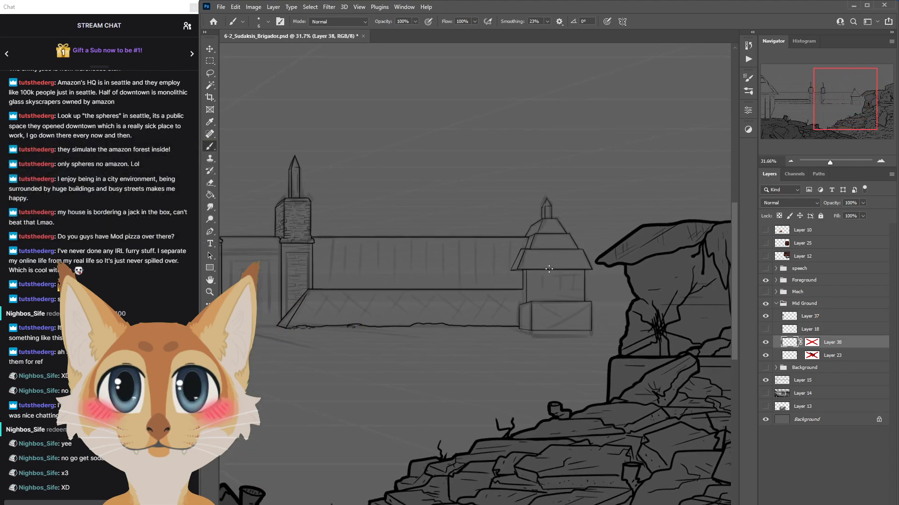
scroll(551, 267, up, 5)
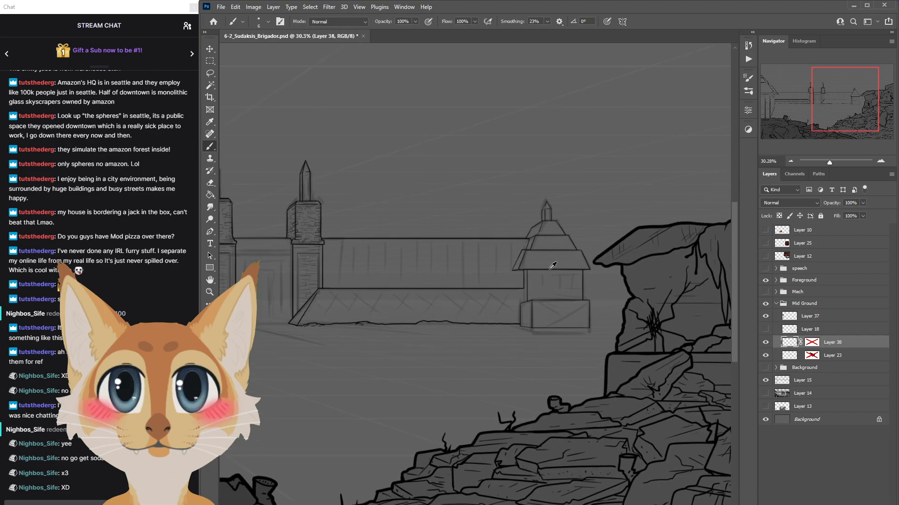
scroll(552, 265, up, 2)
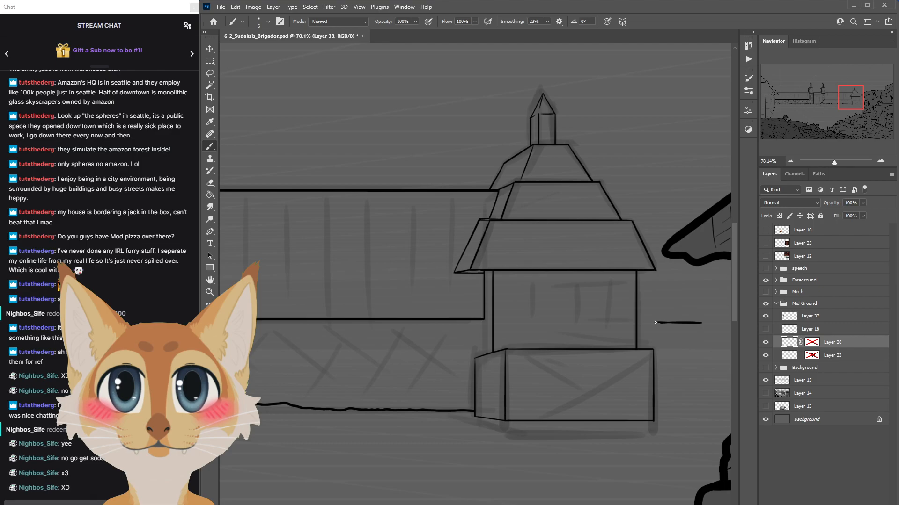
Remove the stray stroke beside the tower and ink an underside line just below the lowest roof tier's front eave.
key(ctrl+z)
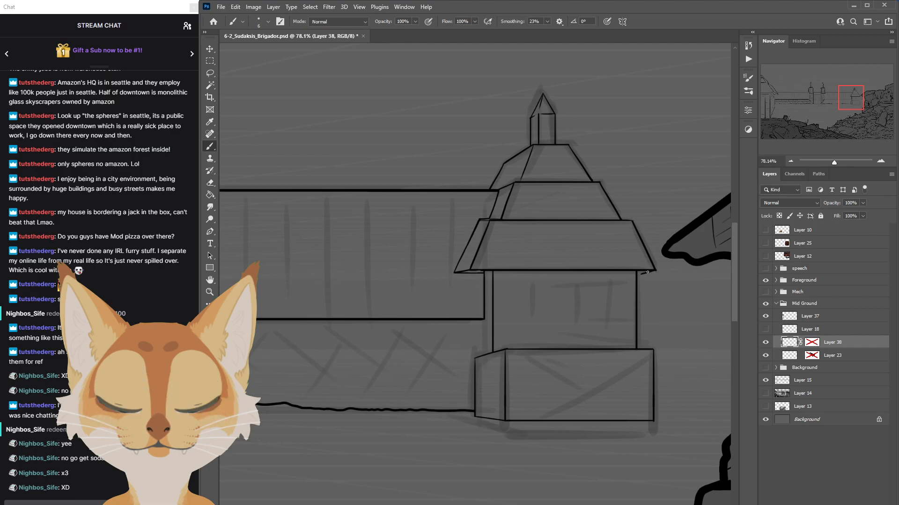
drag(483, 274, 637, 274)
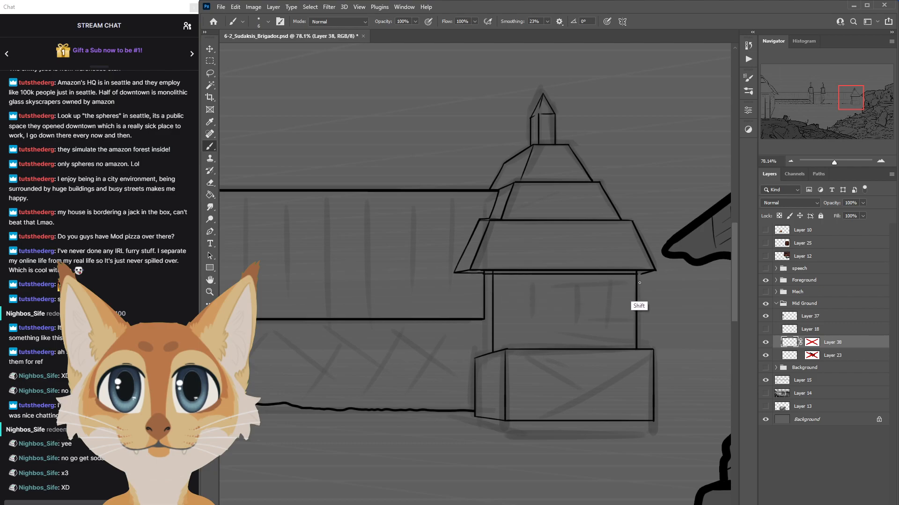
drag(486, 274, 637, 278)
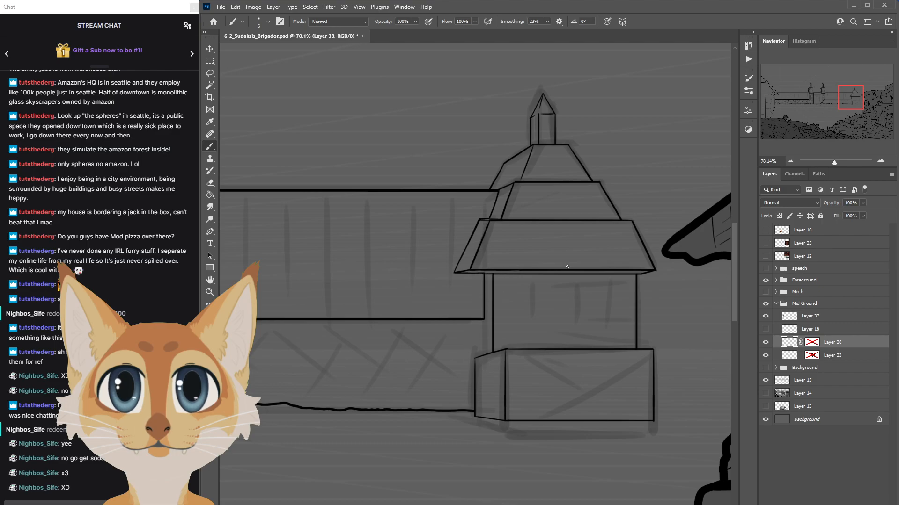
scroll(595, 270, down, 5)
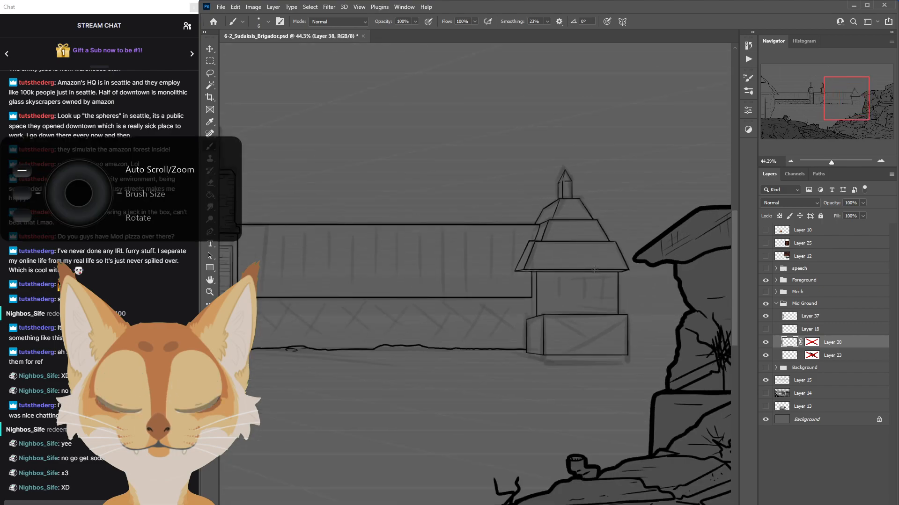
scroll(597, 266, down, 2)
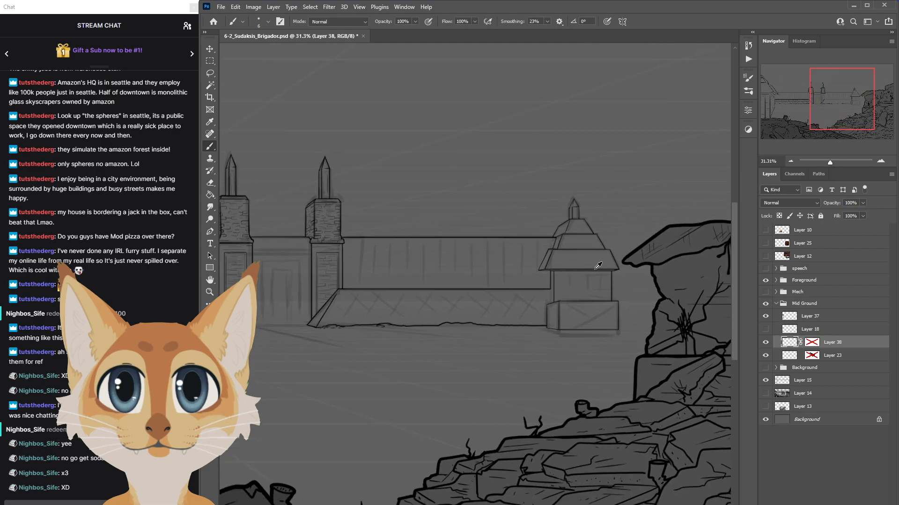
scroll(598, 266, up, 6)
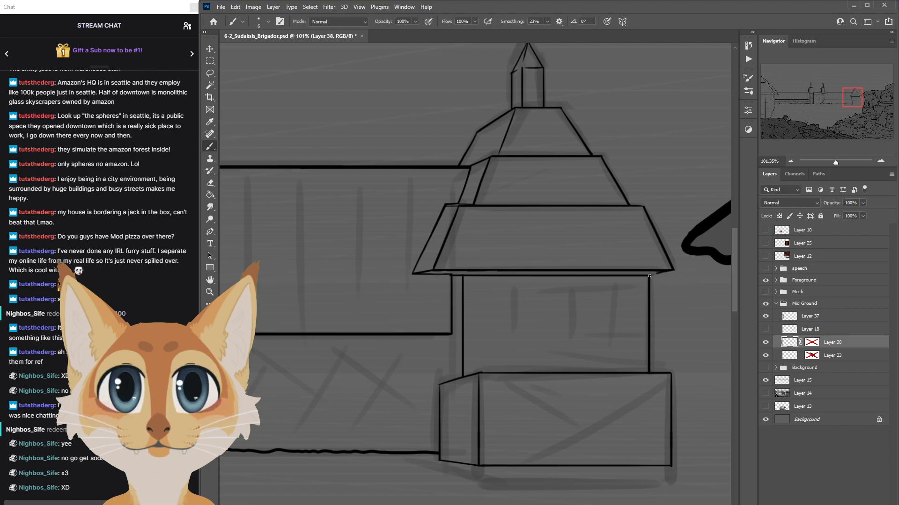
Erase and redraw the lowest roof tier's wall-side eave line so it meets the underside line at the tower body.
scroll(740, 305, down, 4)
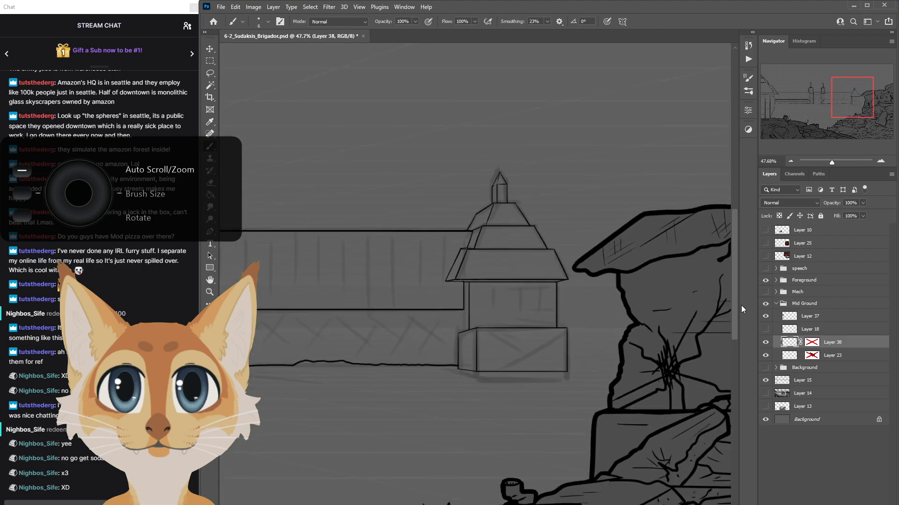
scroll(740, 305, up, 4)
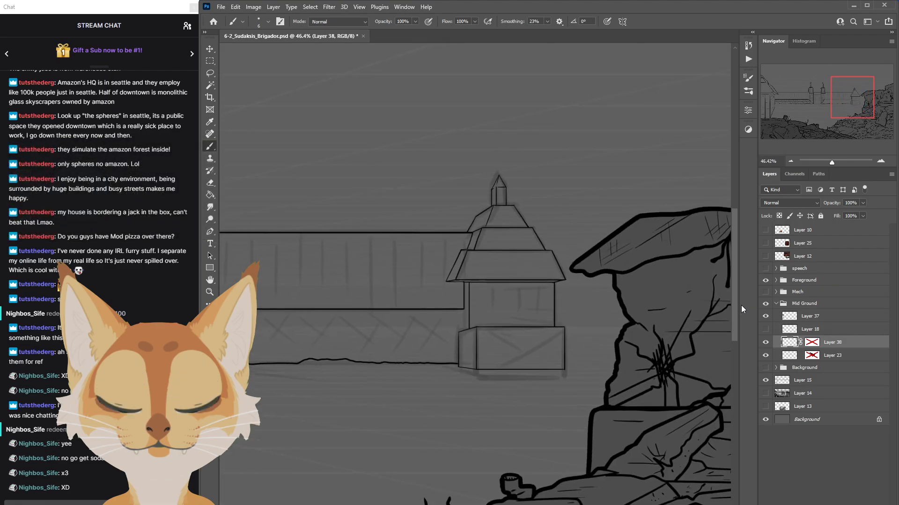
scroll(740, 305, up, 2)
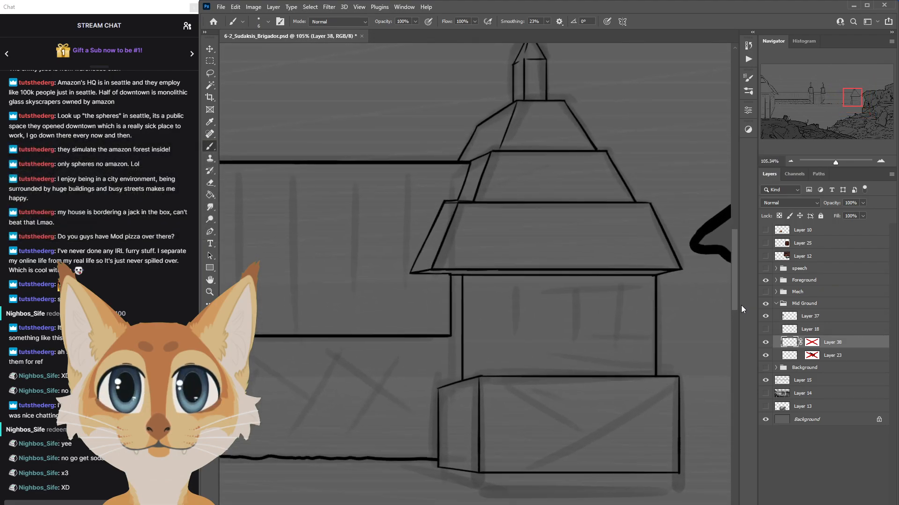
scroll(452, 275, down, 1)
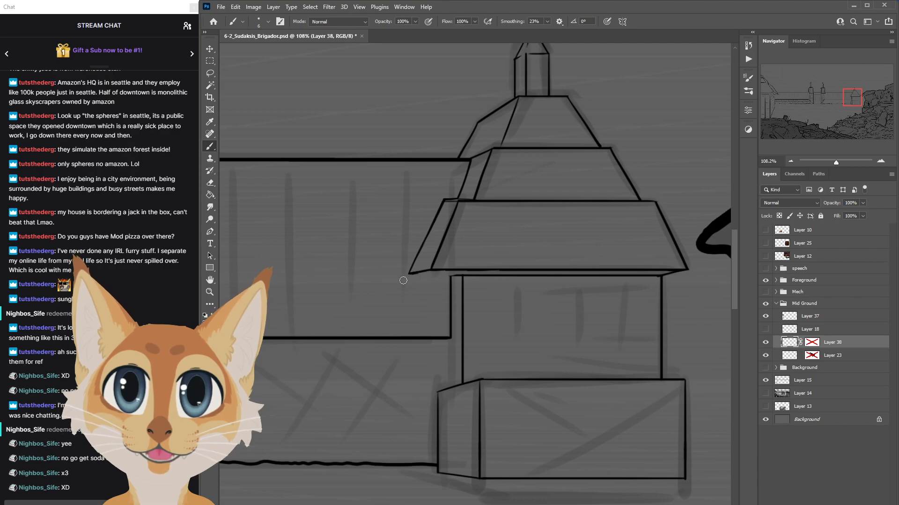
scroll(430, 281, down, 1)
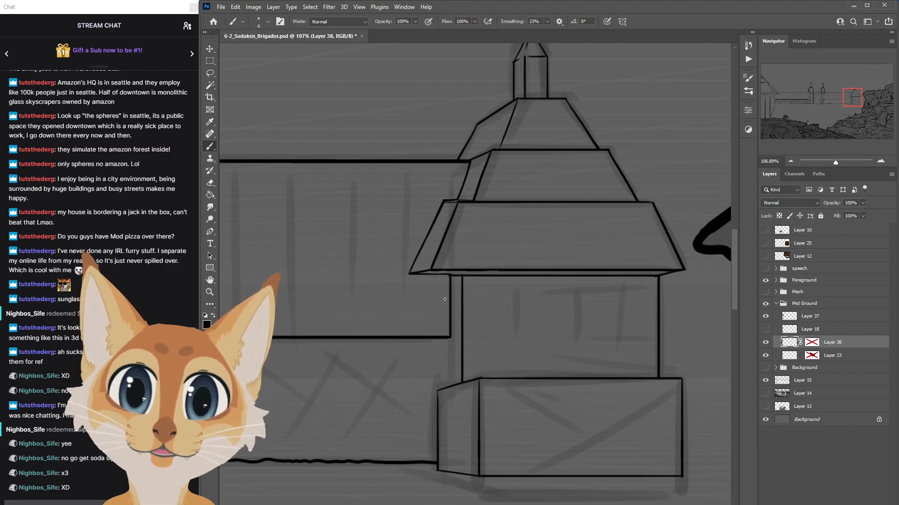
scroll(733, 297, down, 1)
Briefly show the speech and Mech groups to check how they overlap the tower, and hide both again.
click(765, 269)
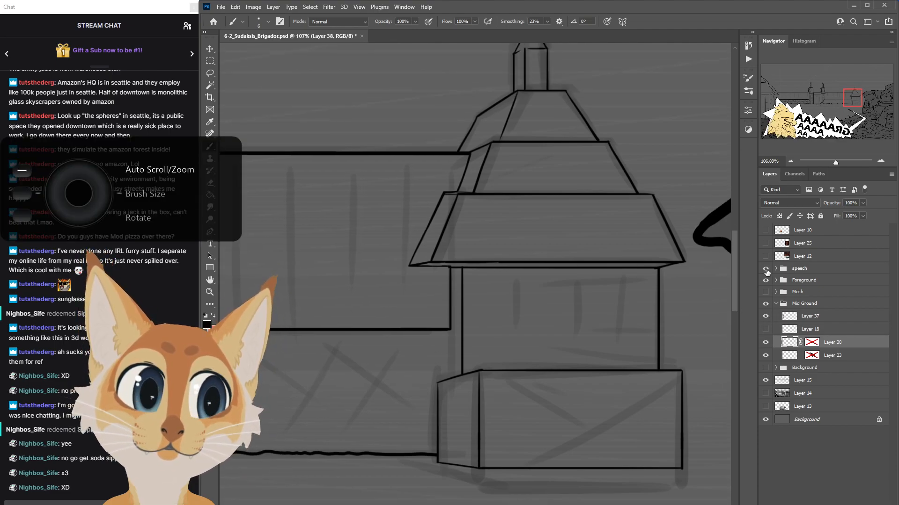
click(765, 292)
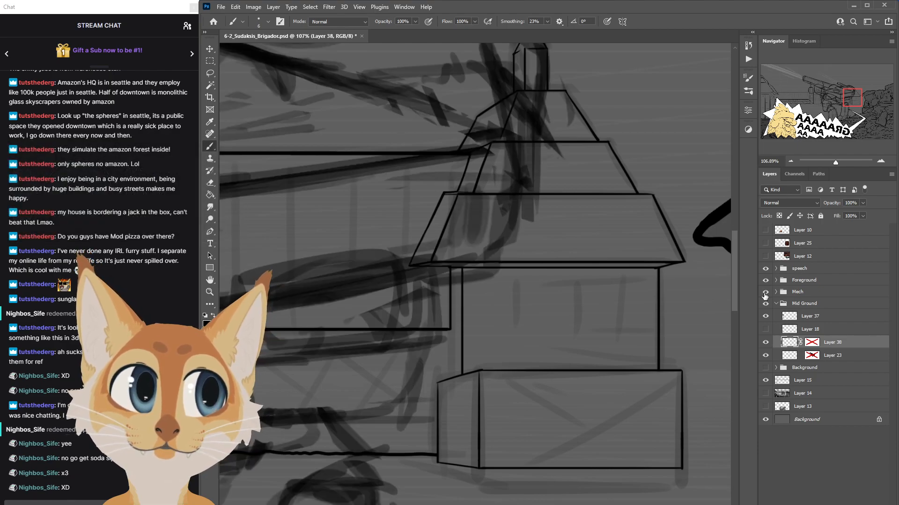
click(765, 293)
click(765, 271)
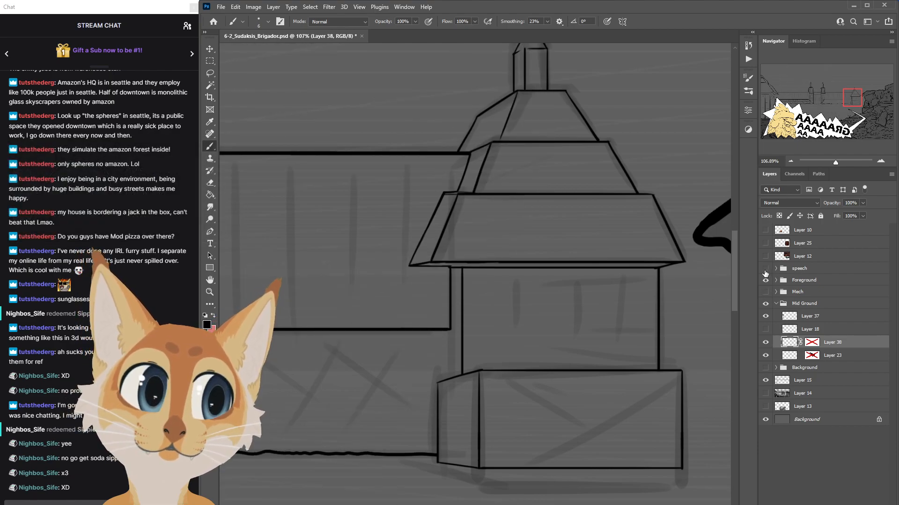
drag(736, 279, 735, 291)
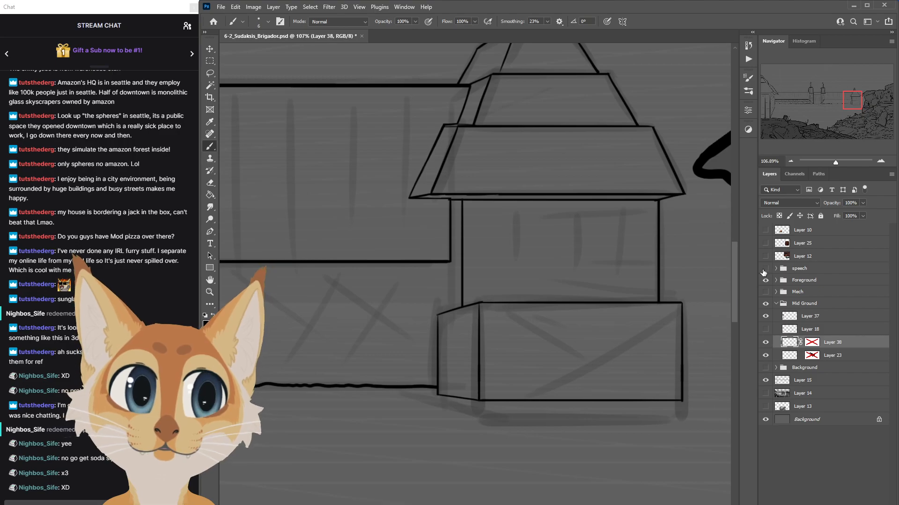
click(765, 292)
click(765, 293)
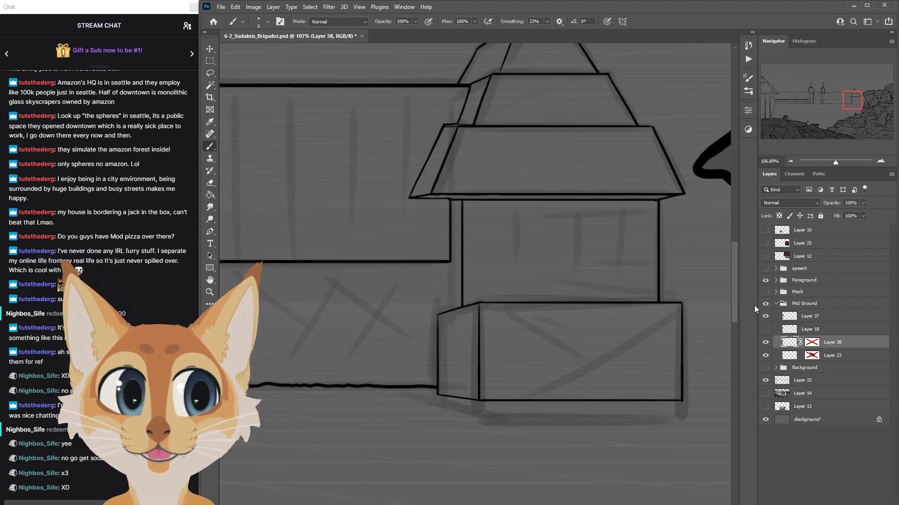
Erase the slanted top edge of the base's wall-side face along with the adjoining line ends.
scroll(719, 327, up, 2)
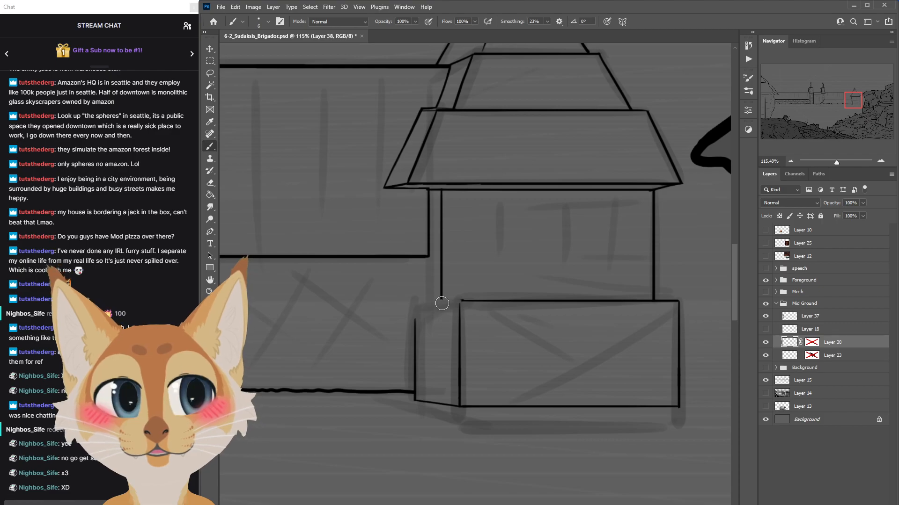
scroll(435, 300, down, 4)
scroll(439, 301, down, 2)
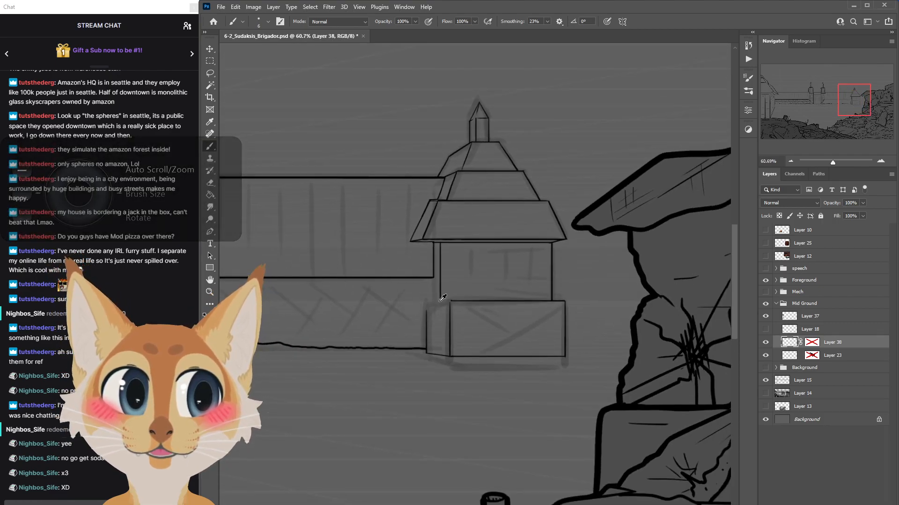
scroll(439, 301, down, 2)
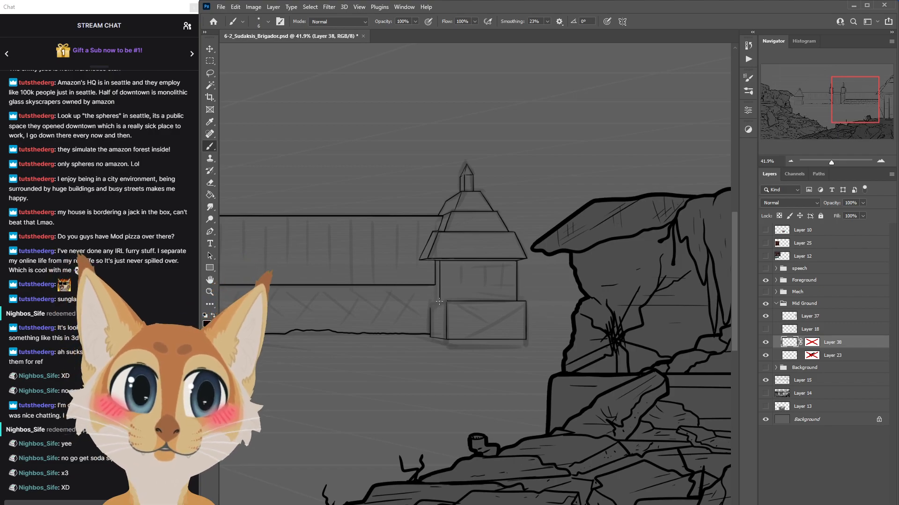
Flip the canvas horizontally, save the document and return to the tower's base.
key(ctrl+shift+h)
key(ctrl+s)
scroll(439, 301, left, 3)
scroll(439, 302, left, 3)
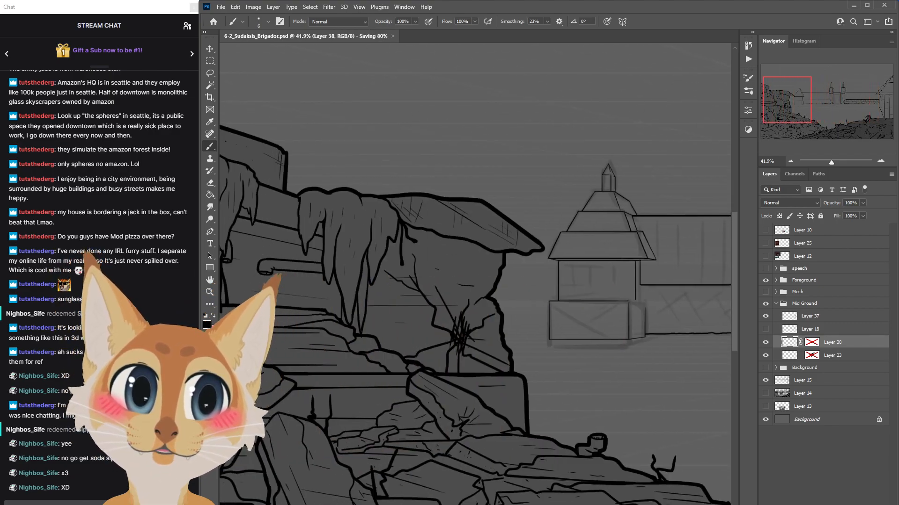
scroll(476, 274, left, 2)
scroll(642, 321, up, 6)
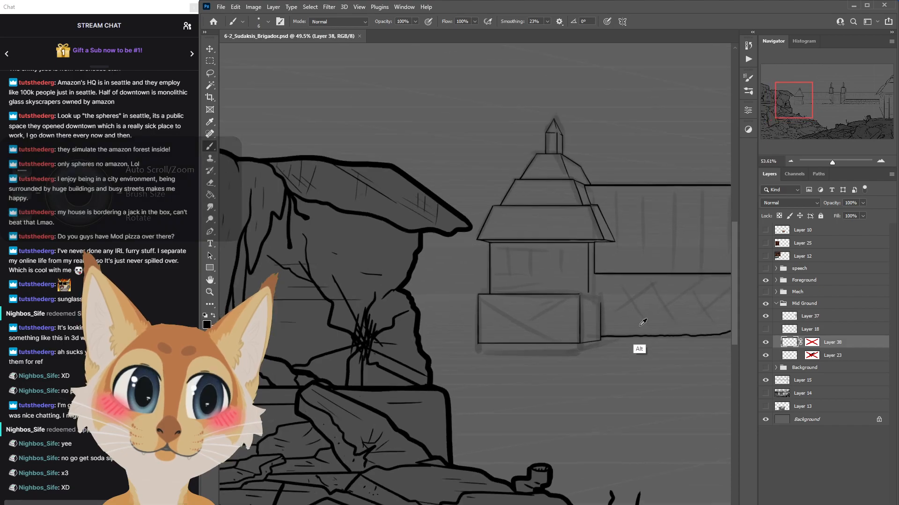
scroll(644, 321, up, 1)
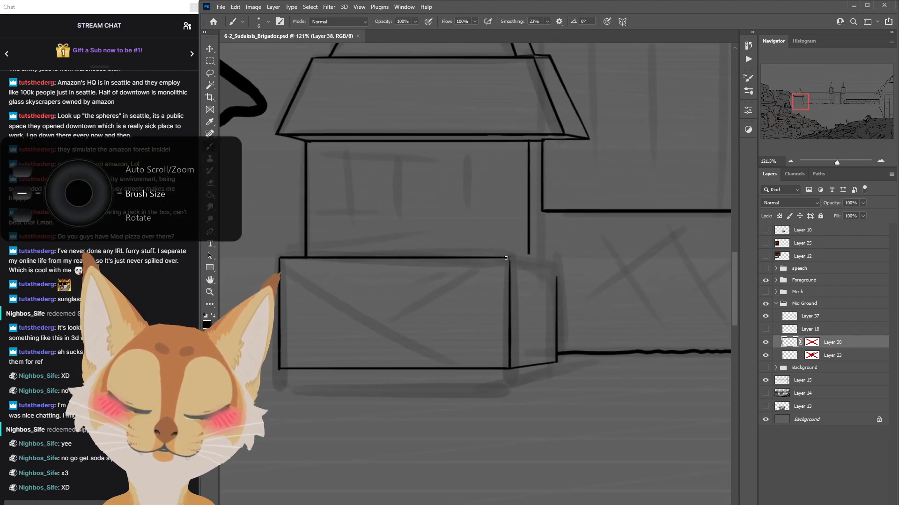
drag(506, 258, 543, 258)
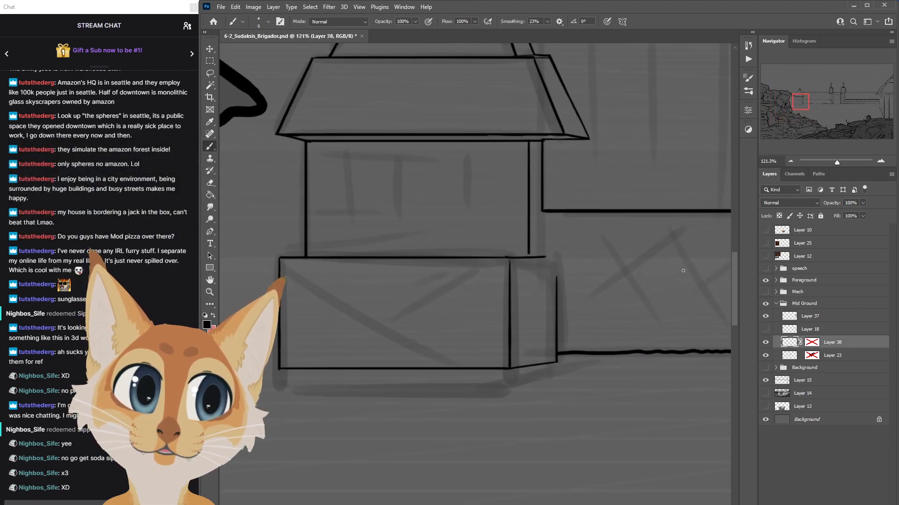
key(ctrl+z)
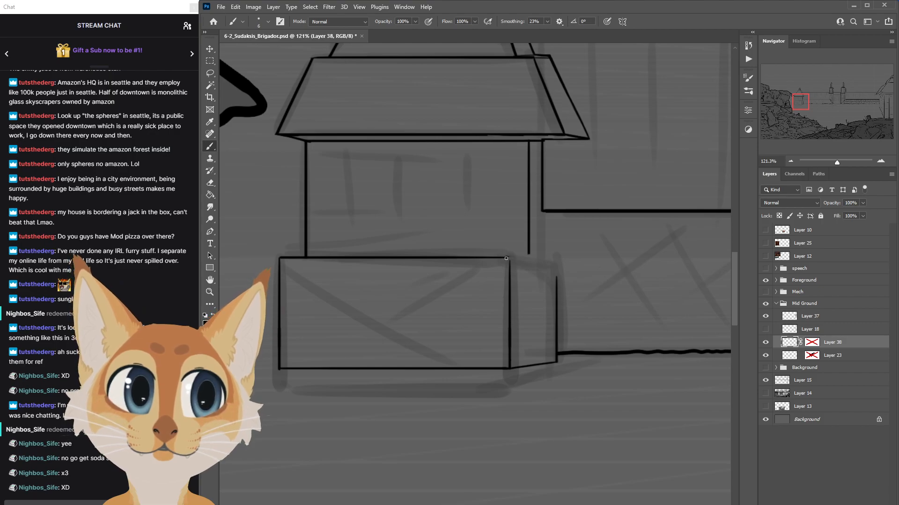
drag(507, 257, 550, 257)
key(ctrl+z)
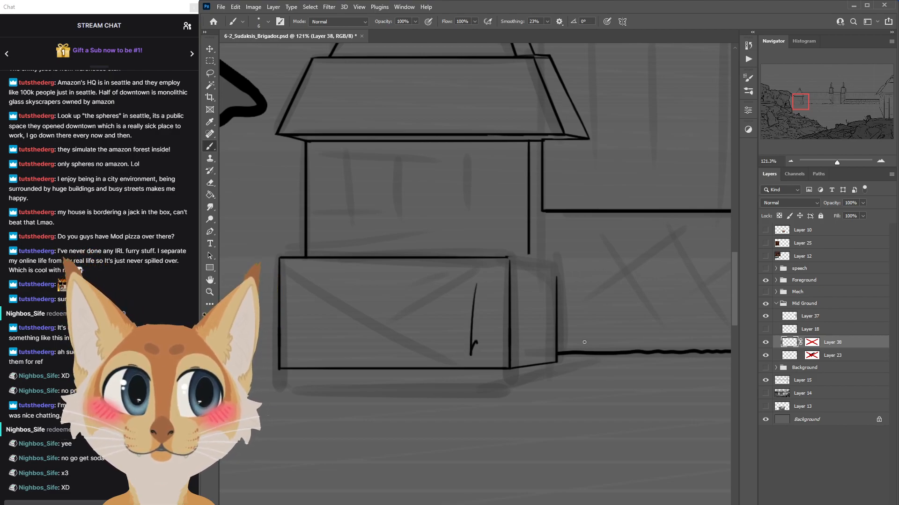
key(ctrl+z)
Ink the top edge of the base's wall-side face sloping slightly down from the front corner, and join it to the outer vertical edge.
click(765, 304)
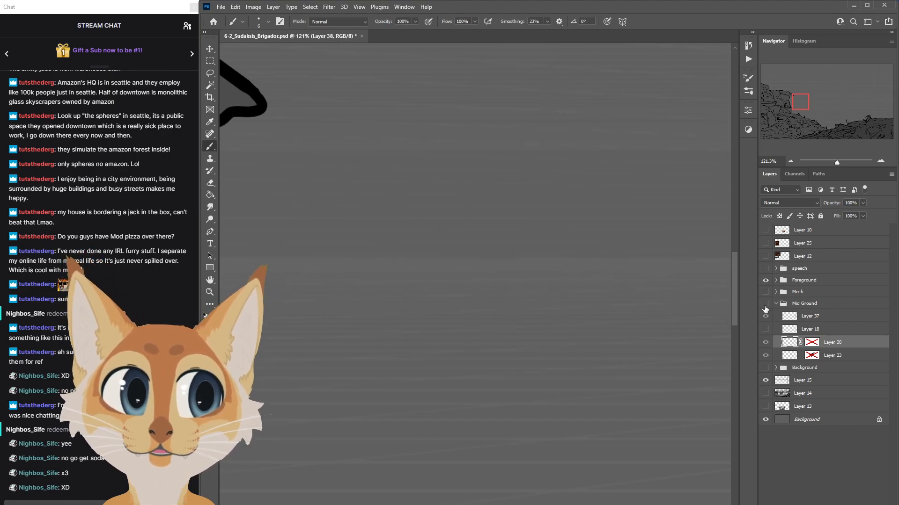
click(765, 304)
mouse_move(515, 258)
mouse_down()
mouse_move(555, 261)
mouse_move(555, 294)
mouse_up()
key(ctrl+z)
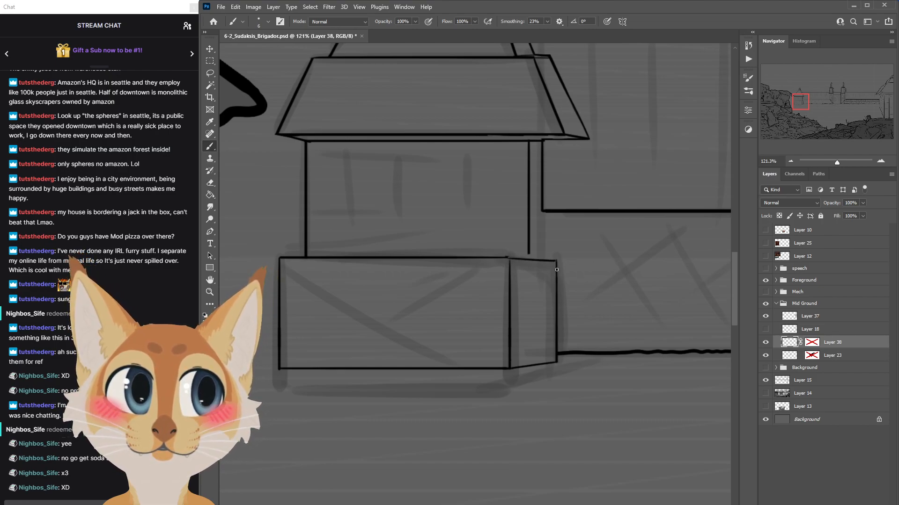
Ink the rear edge of the base's top surface just above its front edge, and join it down to the wall-side face.
scroll(504, 317, down, 8)
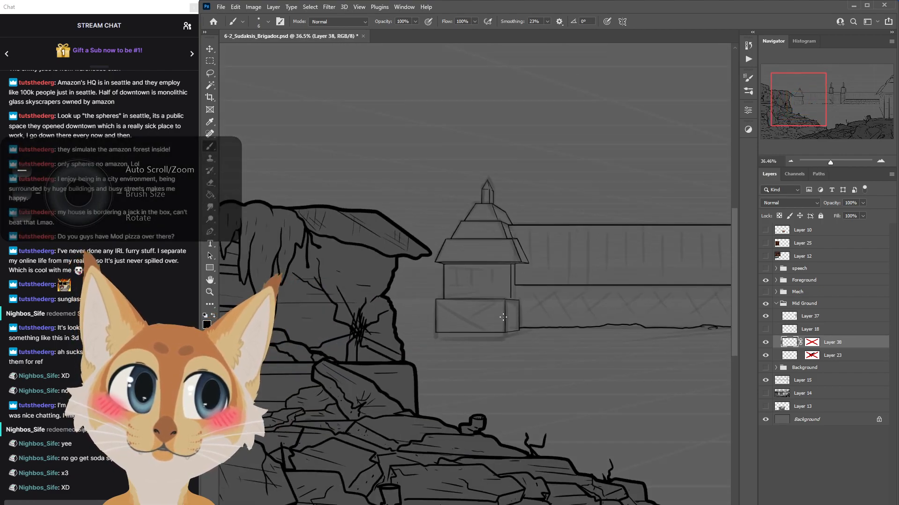
scroll(507, 314, up, 6)
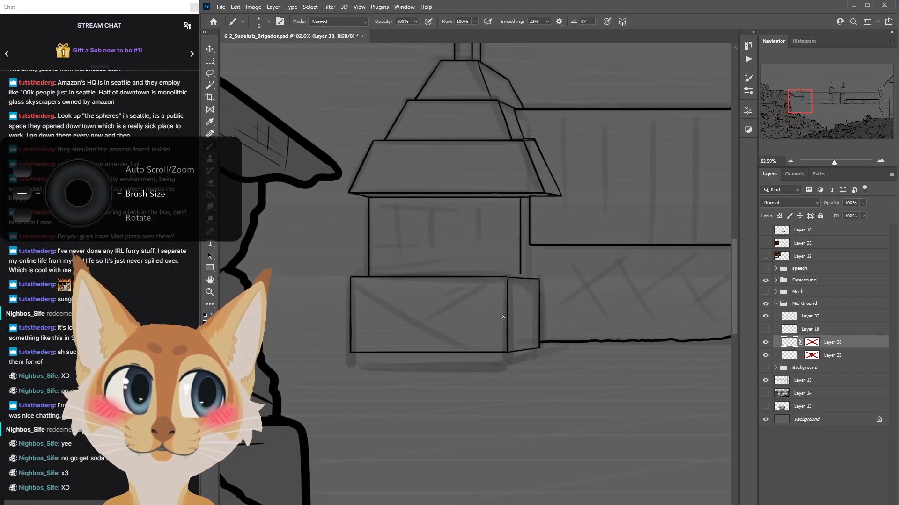
scroll(503, 317, up, 2)
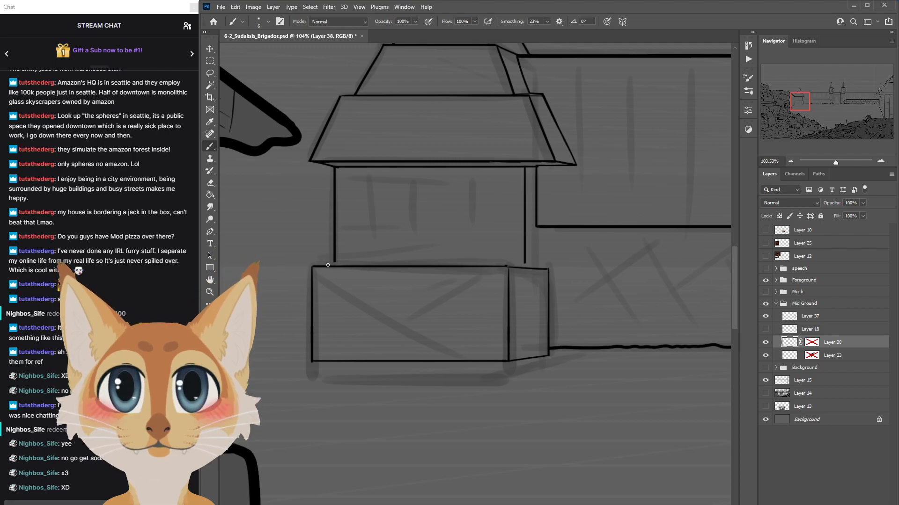
drag(326, 263, 532, 277)
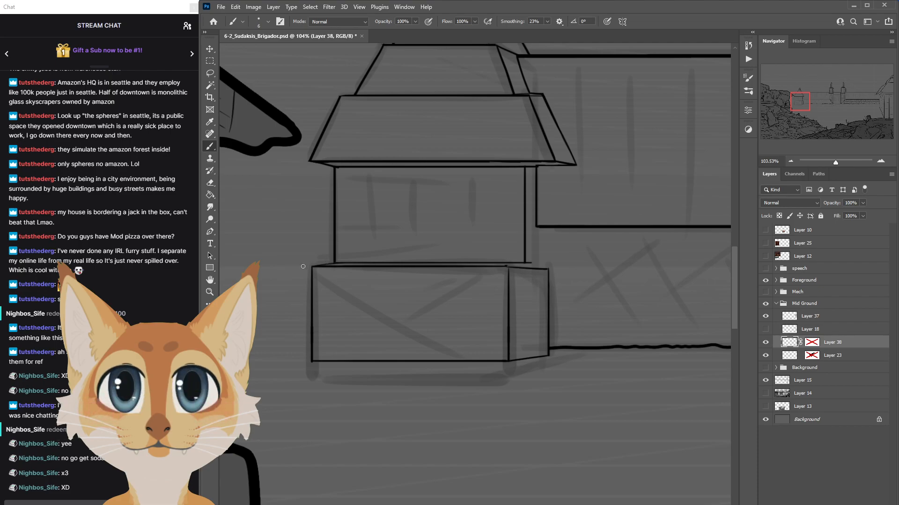
scroll(333, 277, down, 6)
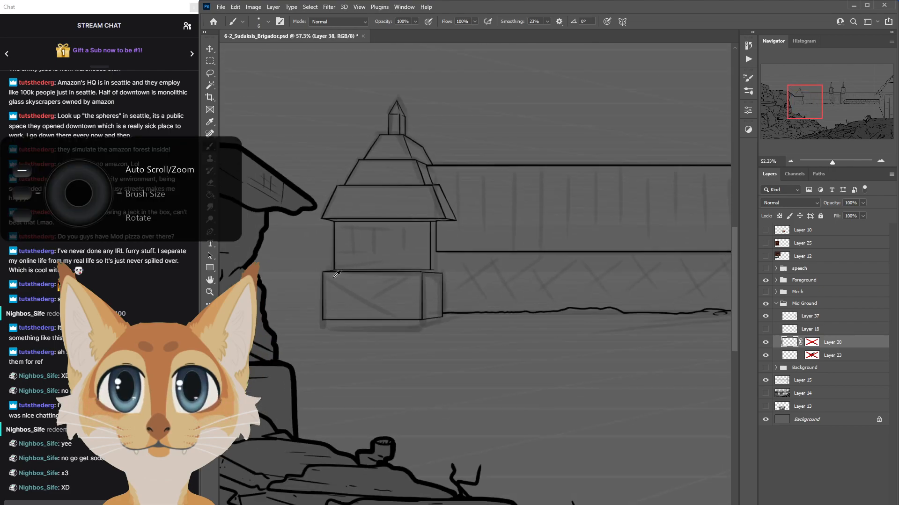
scroll(336, 274, up, 6)
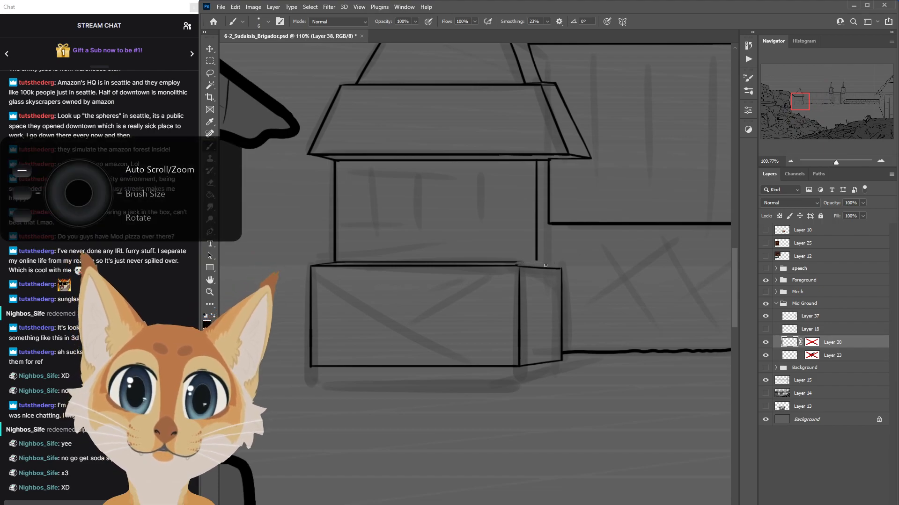
scroll(517, 262, up, 2)
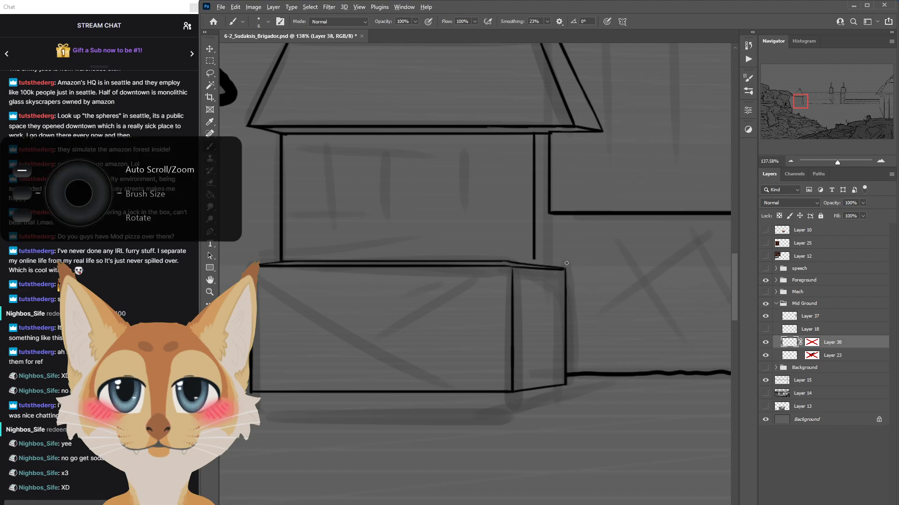
Save the document, flip the canvas horizontally and return to the tower's base.
scroll(508, 265, down, 8)
scroll(570, 260, down, 4)
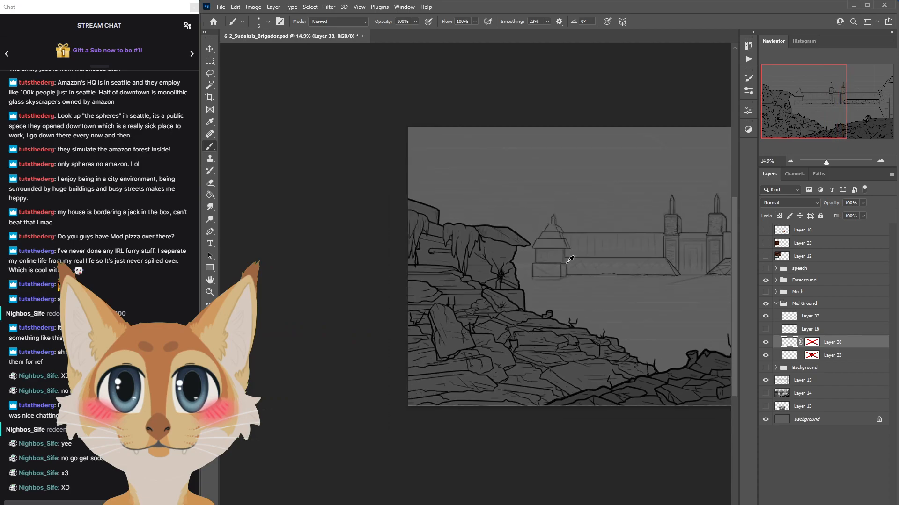
scroll(564, 263, right, 3)
key(ctrl+s)
scroll(535, 274, right, 3)
scroll(536, 274, up, 6)
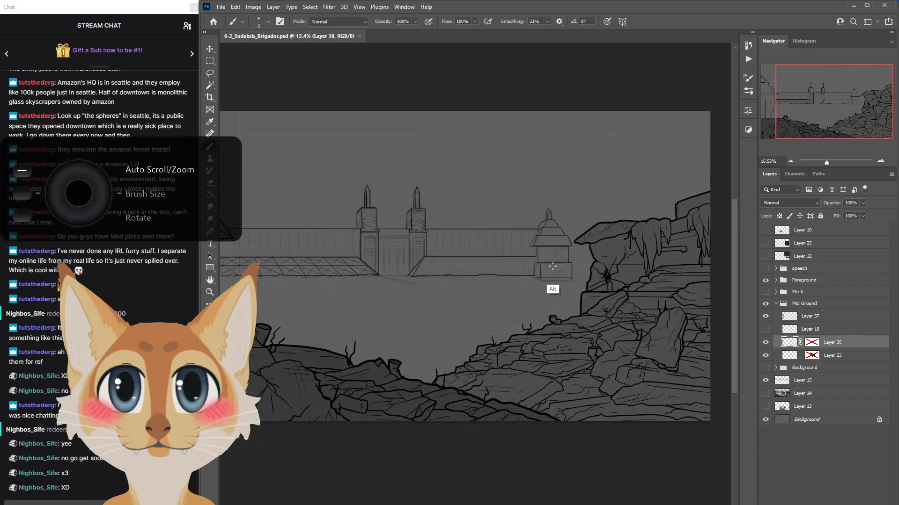
Clean up the lines at the base's upper front corner so the wall-side top edges meet neatly.
scroll(536, 274, up, 4)
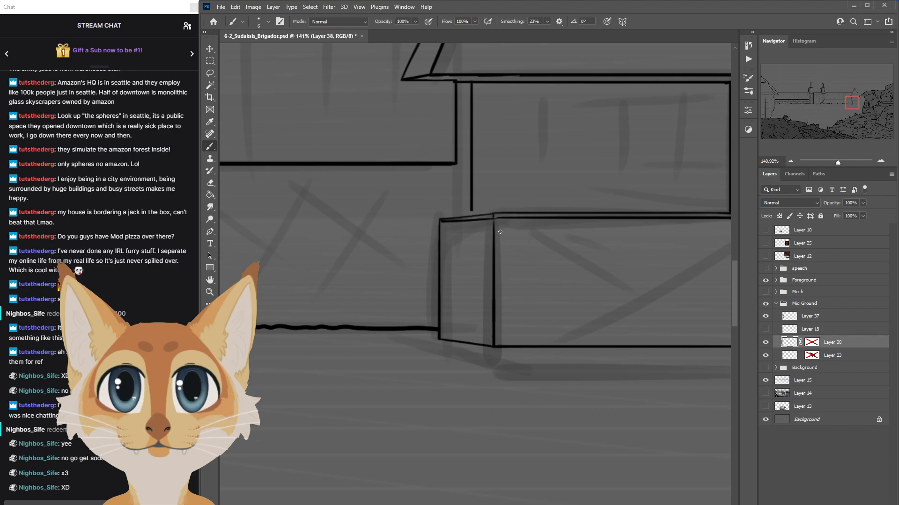
scroll(546, 241, down, 5)
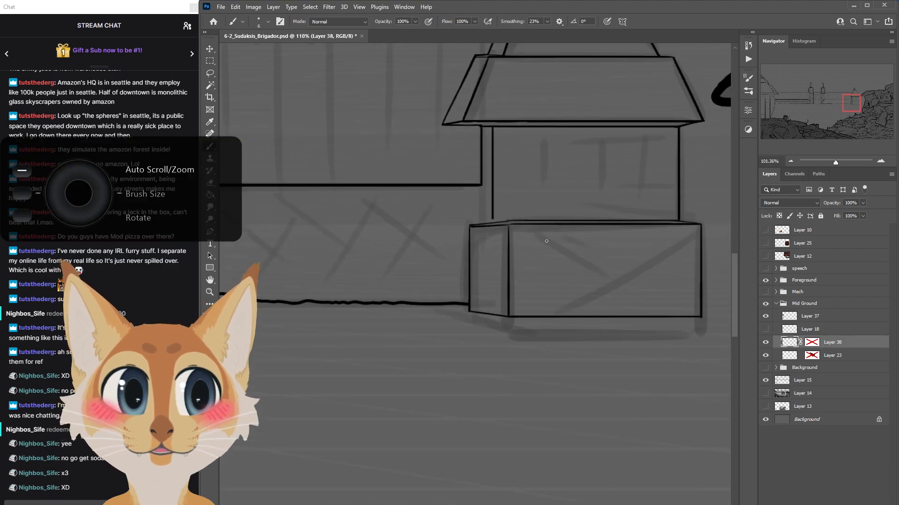
scroll(550, 238, down, 2)
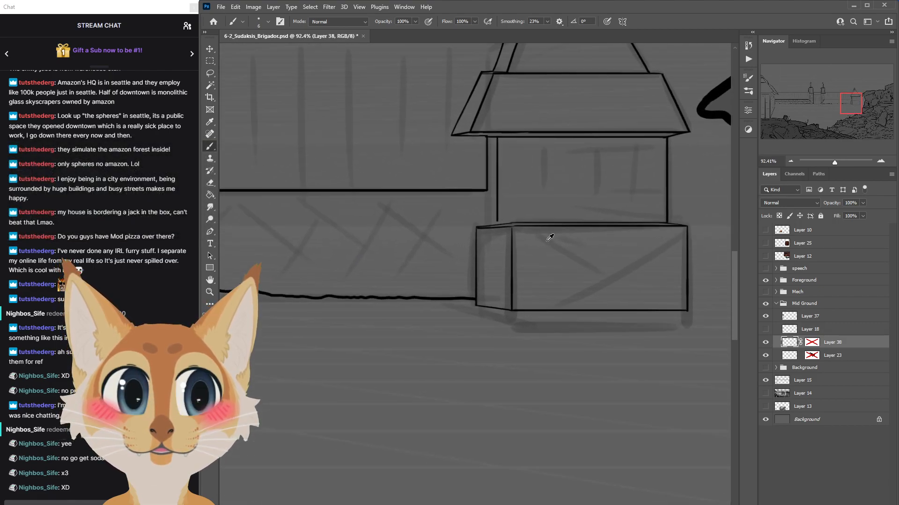
scroll(550, 238, down, 3)
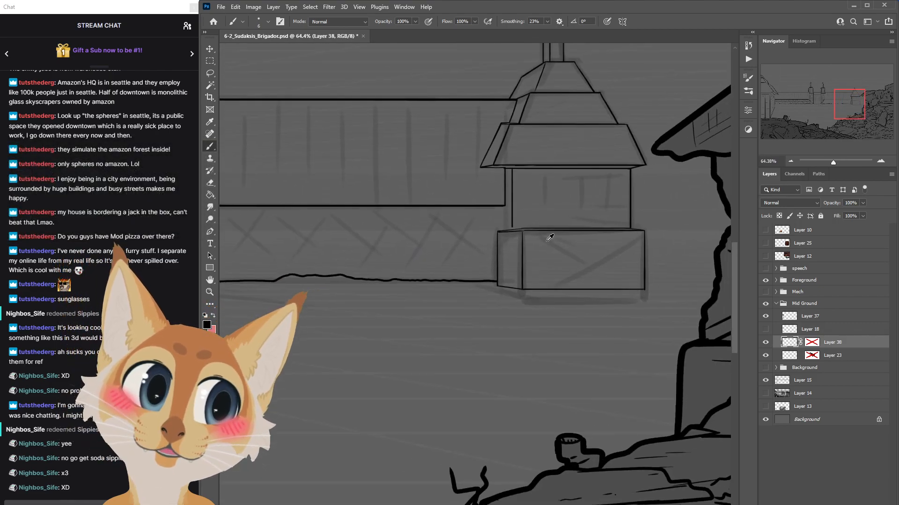
scroll(550, 238, up, 8)
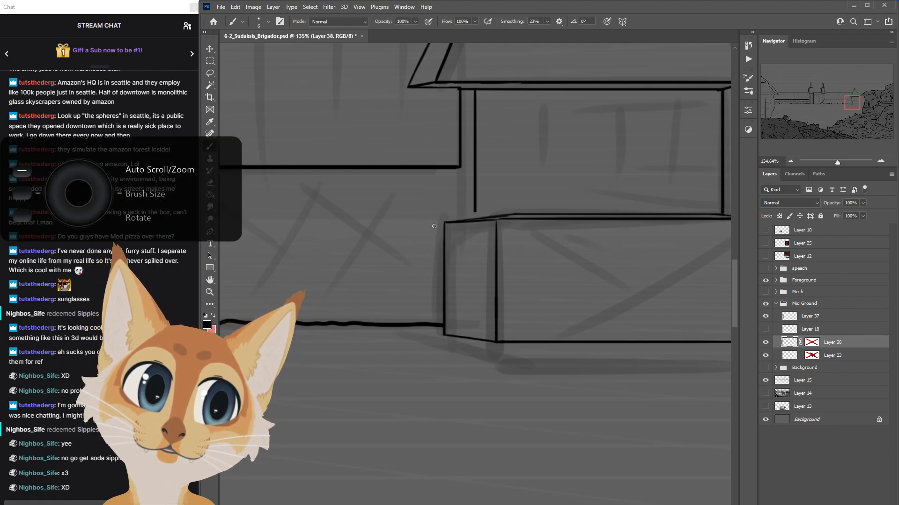
Check the whole scene by flipping the canvas horizontally and back, and save the document.
scroll(509, 214, down, 10)
scroll(438, 223, down, 6)
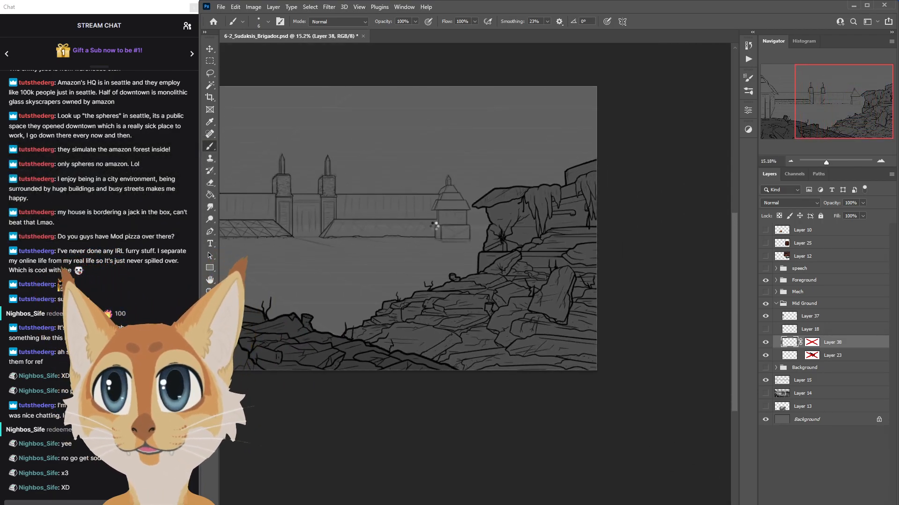
key(ctrl+shift+h)
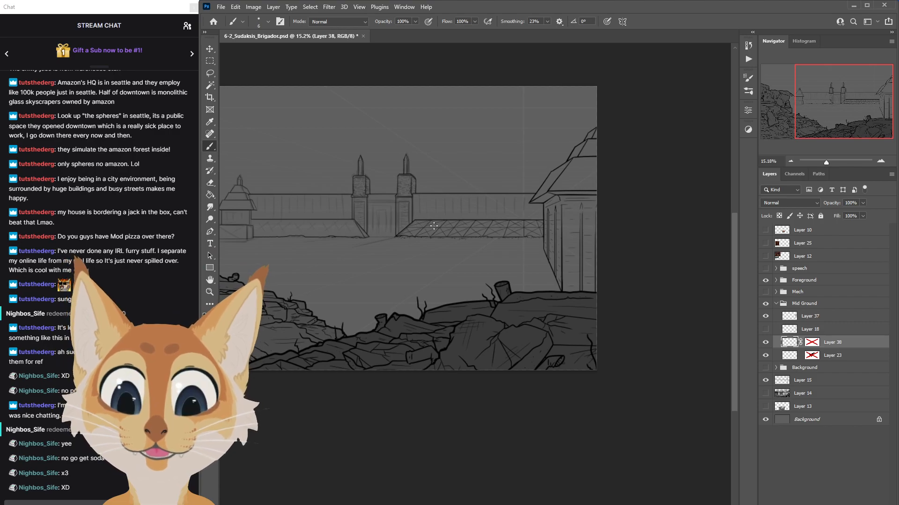
key(ctrl+shift+h)
key(ctrl+s)
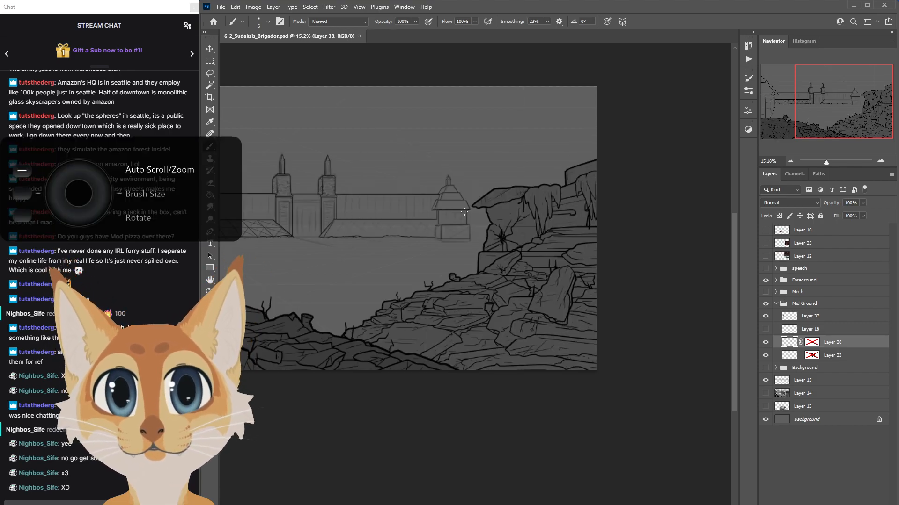
Extend the wall's corner line down to the base, and ink thin inset borders inside the base's front and wall-side faces.
scroll(434, 226, up, 8)
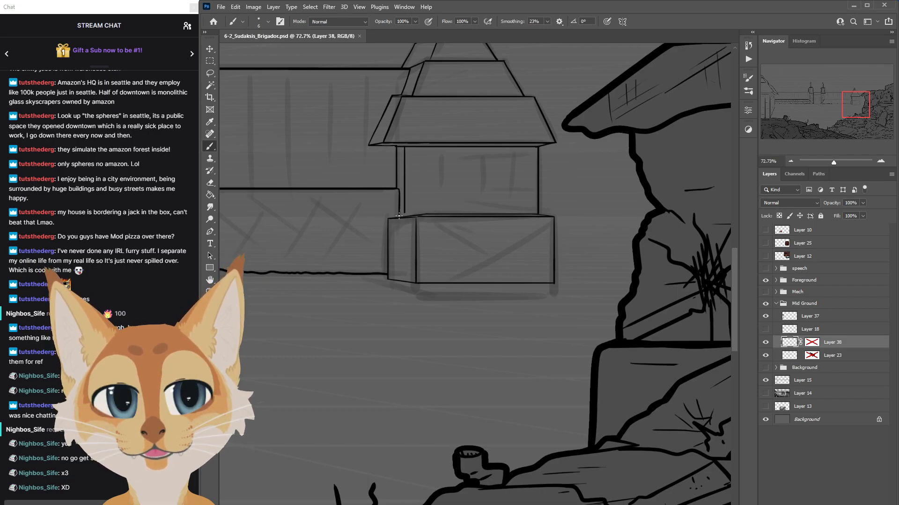
scroll(445, 257, up, 2)
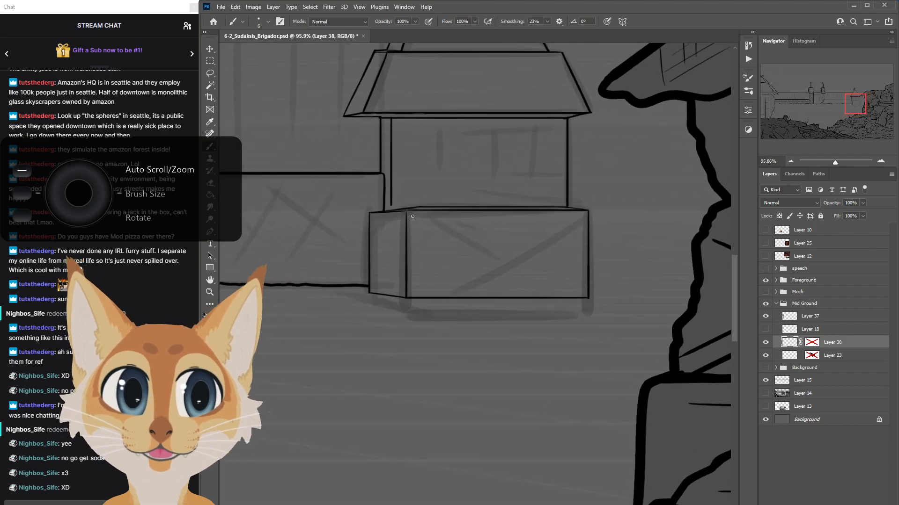
mouse_move(418, 217)
mouse_down()
mouse_move(581, 219)
mouse_move(577, 275)
mouse_up()
key(ctrl+z)
drag(579, 228, 580, 289)
drag(434, 291, 546, 291)
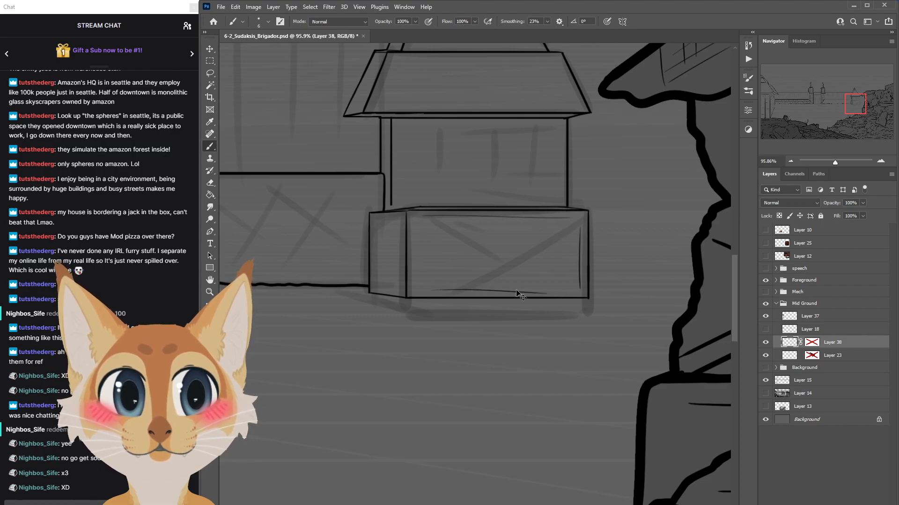
key(ctrl+z)
drag(424, 291, 585, 290)
mouse_move(417, 224)
mouse_down()
mouse_move(417, 292)
mouse_move(417, 218)
mouse_move(416, 280)
mouse_move(399, 226)
mouse_up()
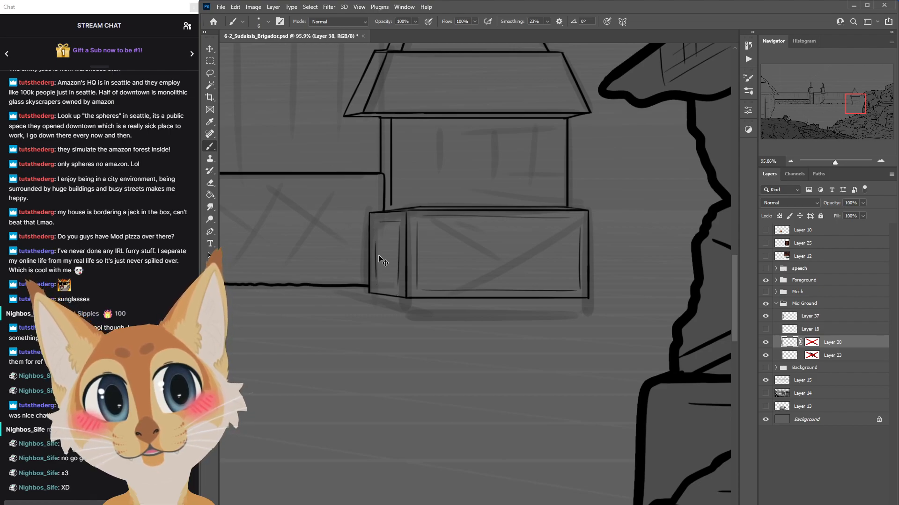
Ink a two-line diagonal brace across the base's front panel and try out the crossing brace.
drag(563, 226, 436, 283)
drag(538, 248, 445, 292)
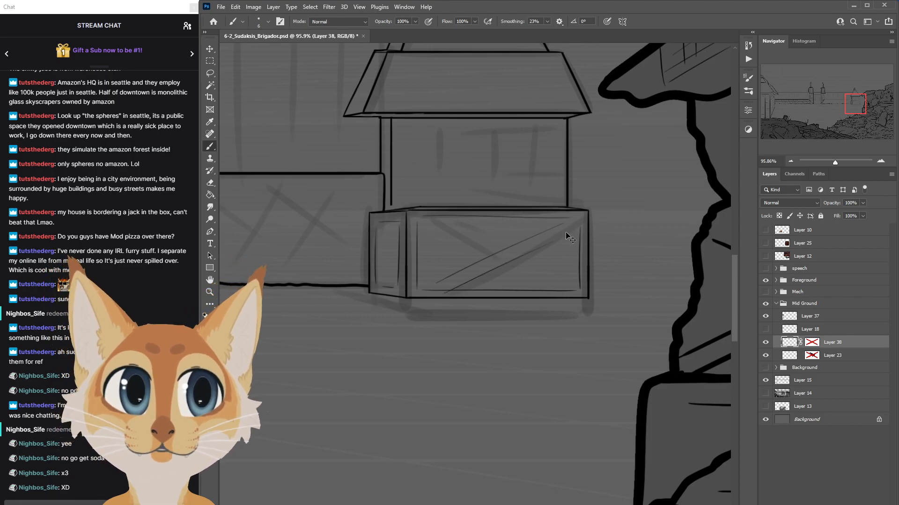
key(ctrl+z)
drag(569, 232, 456, 285)
mouse_move(492, 250)
mouse_down()
mouse_move(450, 224)
mouse_move(484, 258)
mouse_move(546, 287)
mouse_up()
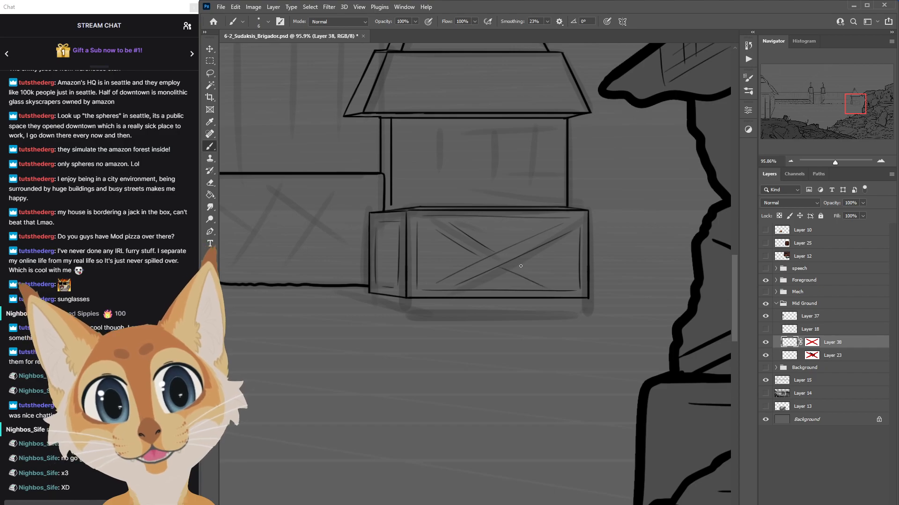
drag(513, 261, 560, 284)
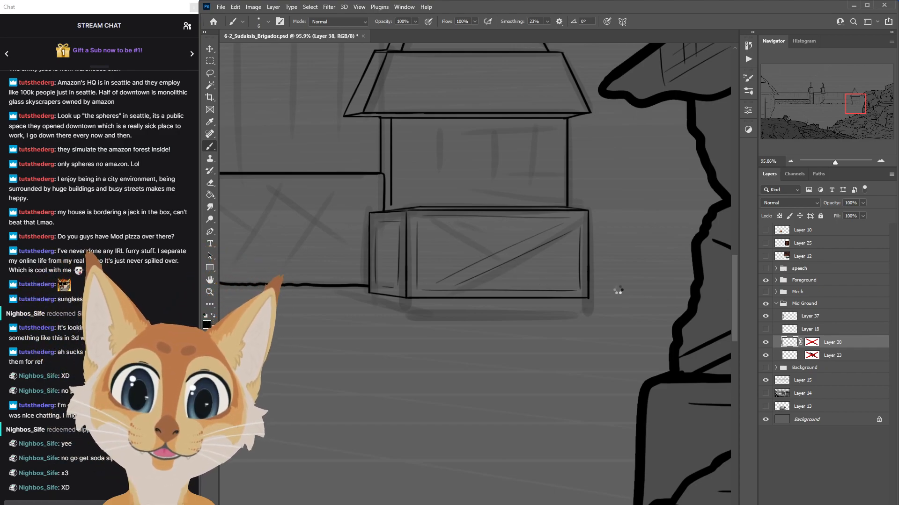
Flip the canvas horizontally with a save, and ink the opposite diagonal across the base's front panel.
key(ctrl+s)
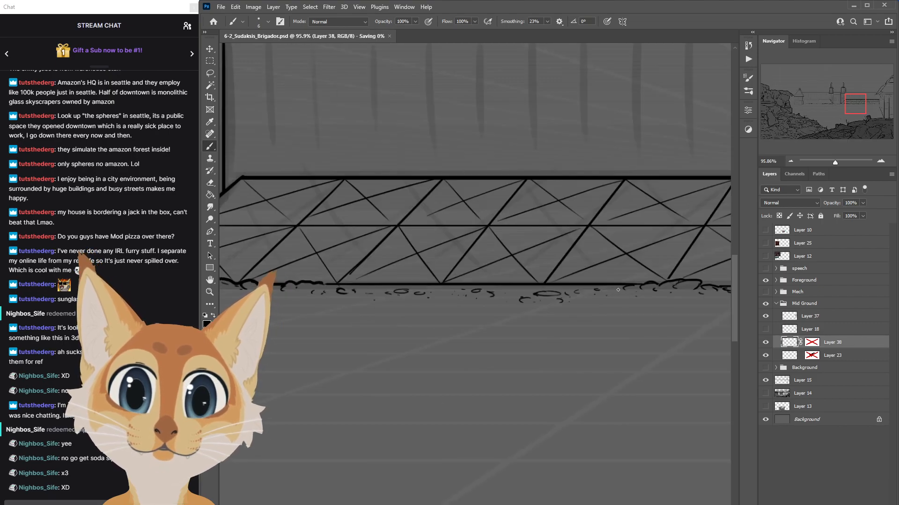
scroll(617, 290, left, 20)
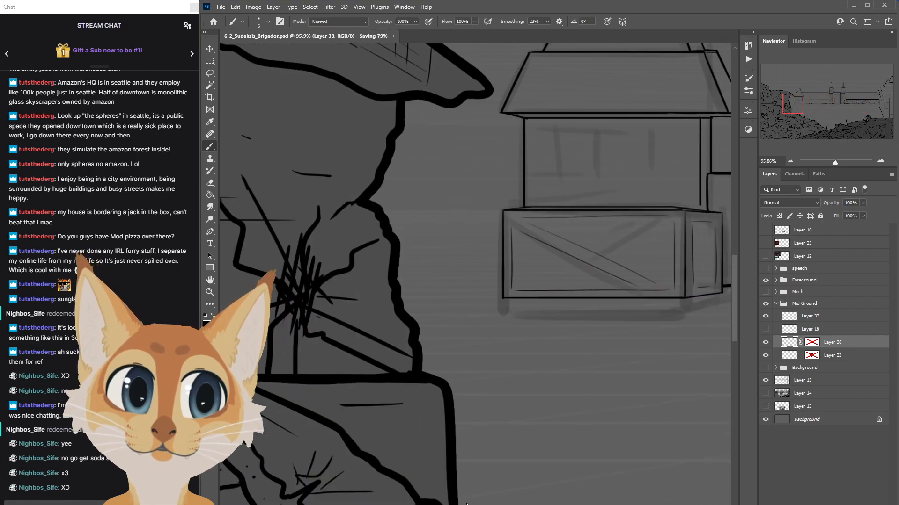
scroll(571, 233, right, 2)
drag(547, 223, 428, 273)
key(ctrl+z)
drag(560, 284, 437, 233)
key(ctrl+z)
key(ctrl+z)
drag(555, 219, 426, 275)
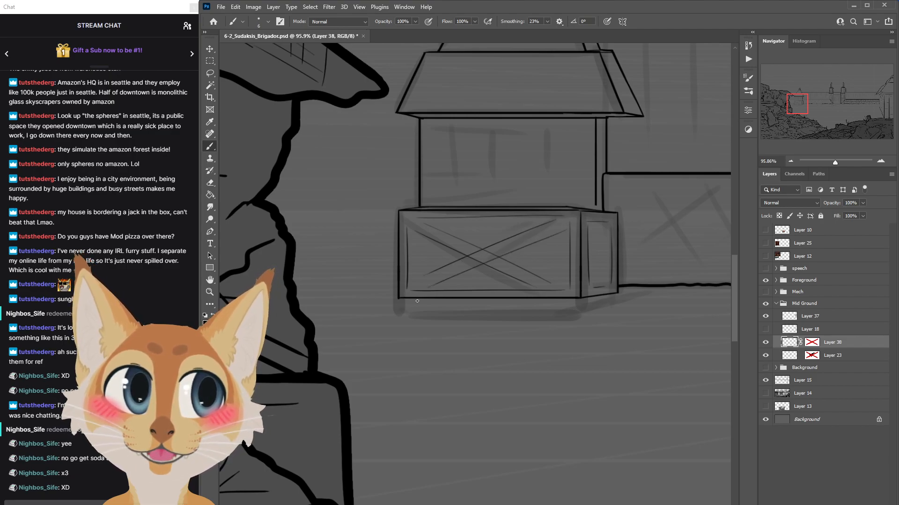
Finish the front panel's crossed braces, ink a narrow X brace on the wall-side panel, and save the document.
key(])
key(])
key(])
key(])
key(])
key(])
key(])
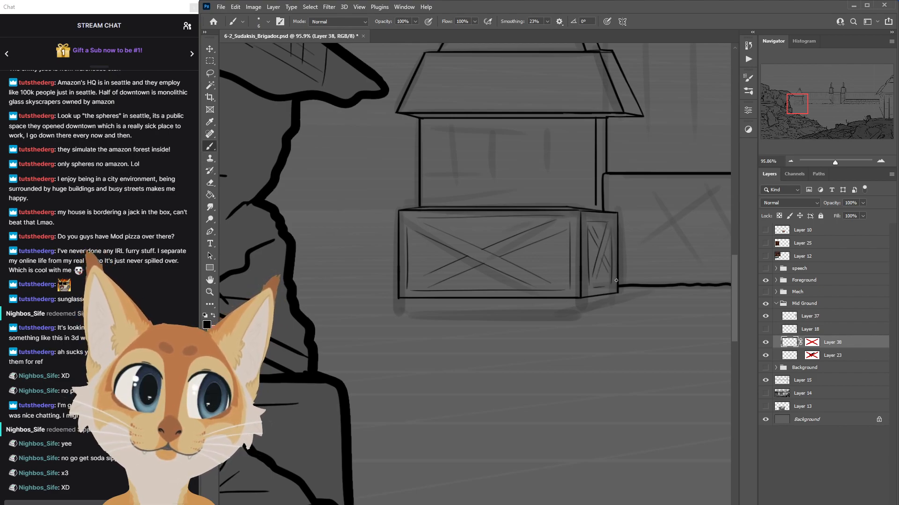
scroll(615, 279, down, 6)
key(ctrl+s)
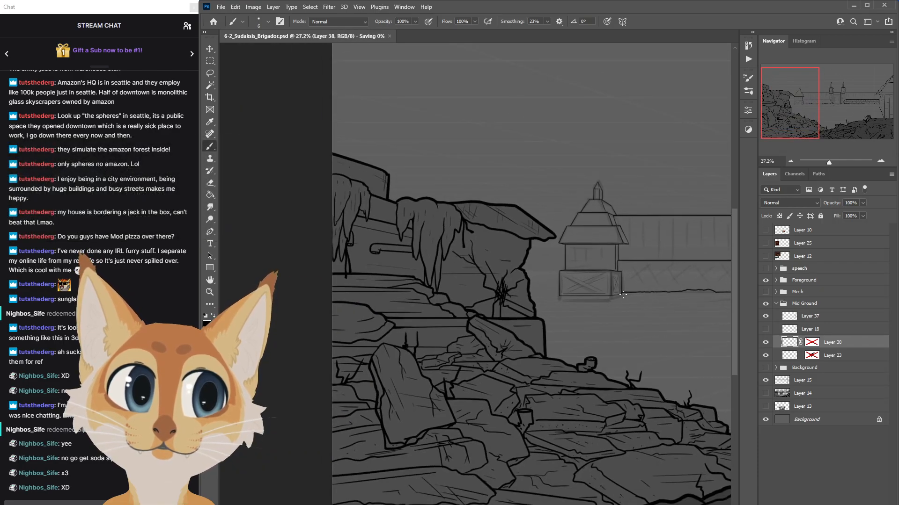
Ink three narrow vertical posts with pointed tips on the tower's middle section, rising from the base to just below the roof.
drag(661, 373, 535, 373)
scroll(501, 236, up, 1)
scroll(503, 231, up, 4)
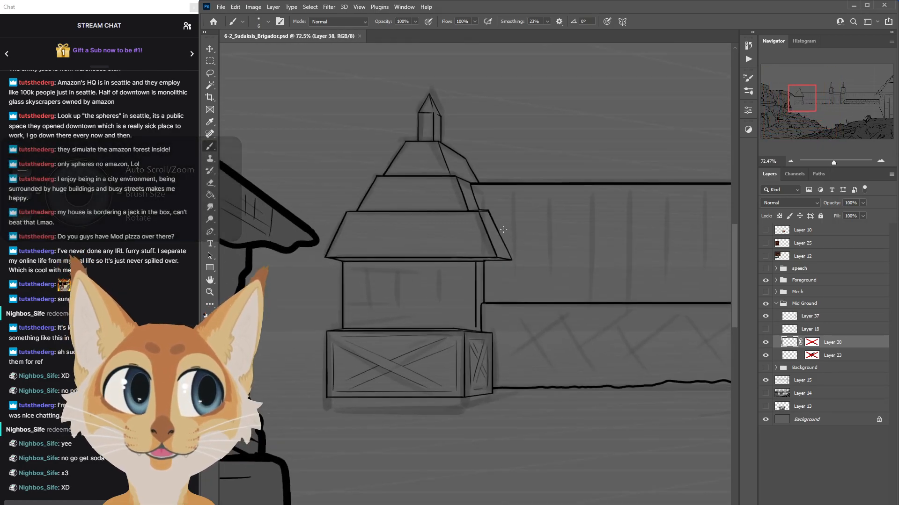
scroll(475, 274, right, 12)
scroll(463, 495, left, 15)
scroll(477, 493, right, 6)
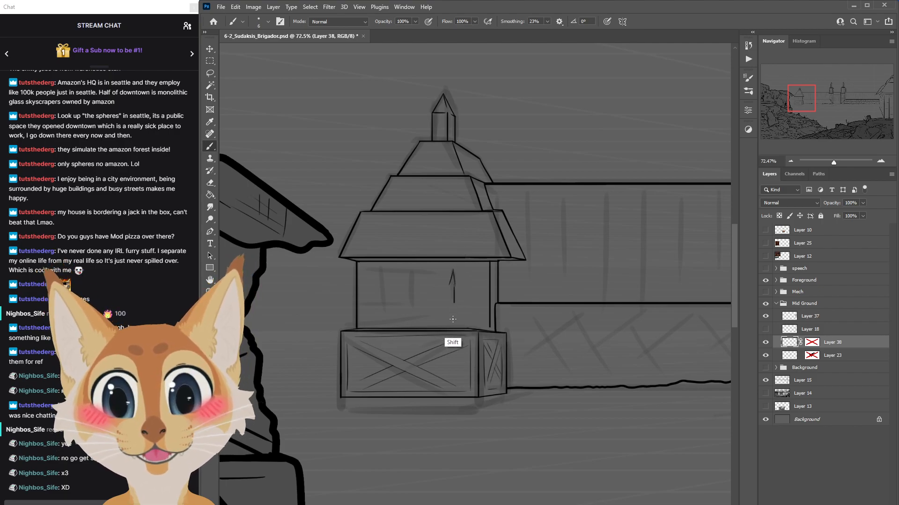
drag(450, 283, 449, 329)
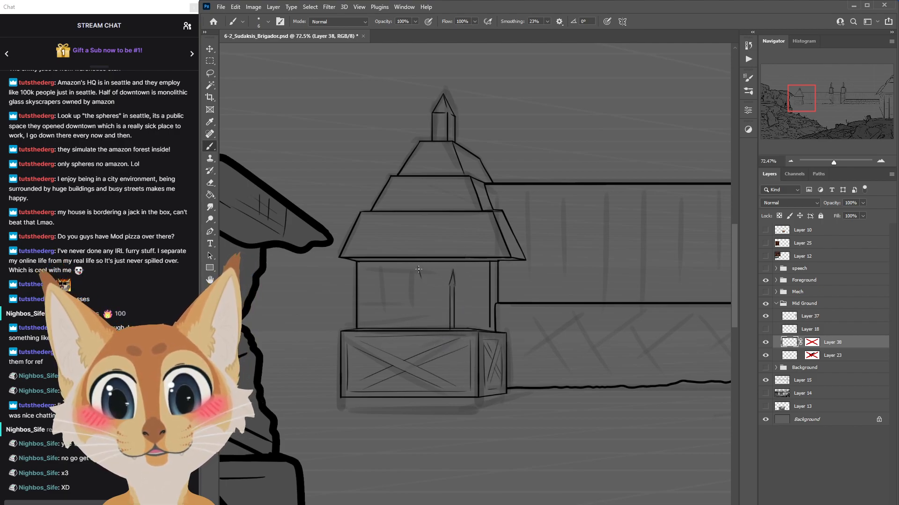
drag(418, 279, 419, 329)
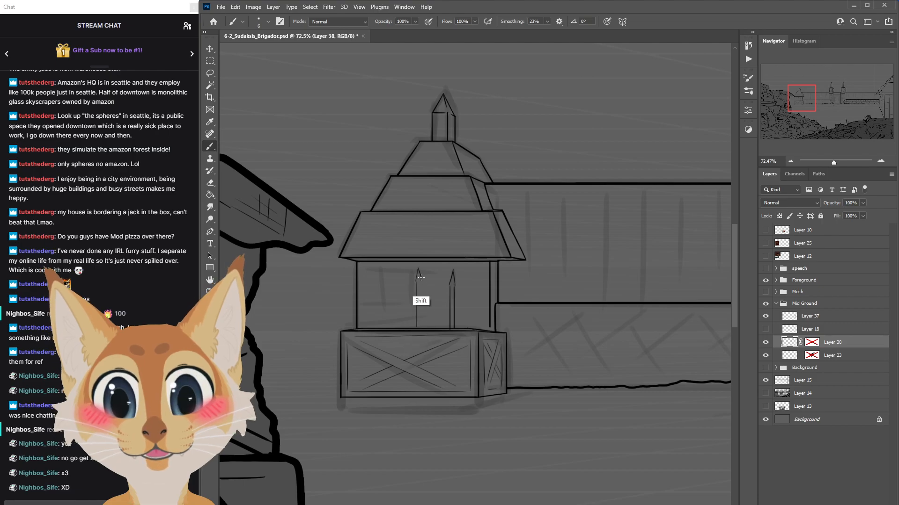
drag(382, 282, 385, 335)
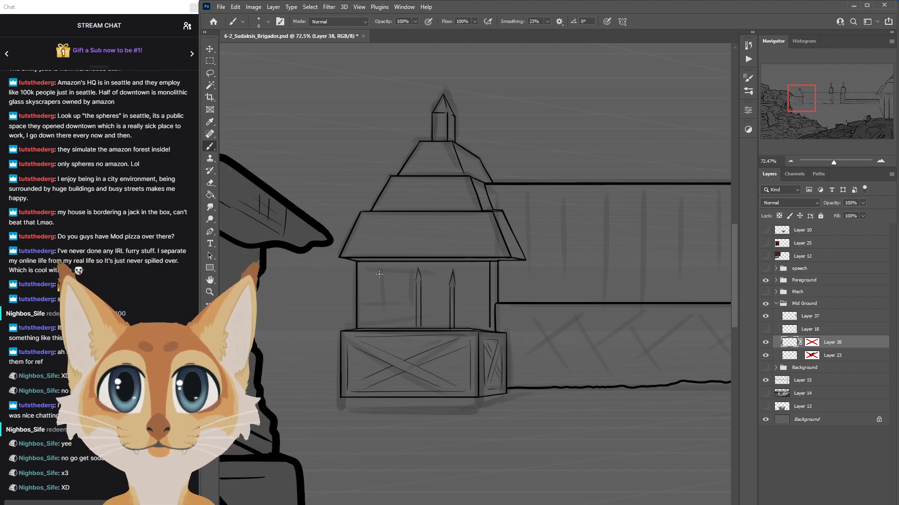
shift+click(381, 330)
shift+click(376, 280)
drag(732, 289, 735, 300)
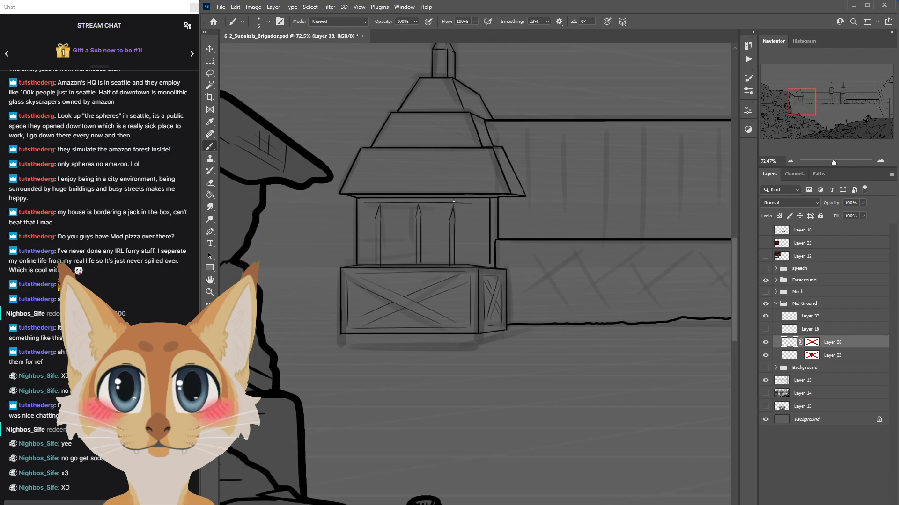
Ink short horizontal brick lines between the posts of the small tower's middle section, and save the document after checking the mirrored canvas.
drag(462, 201, 379, 206)
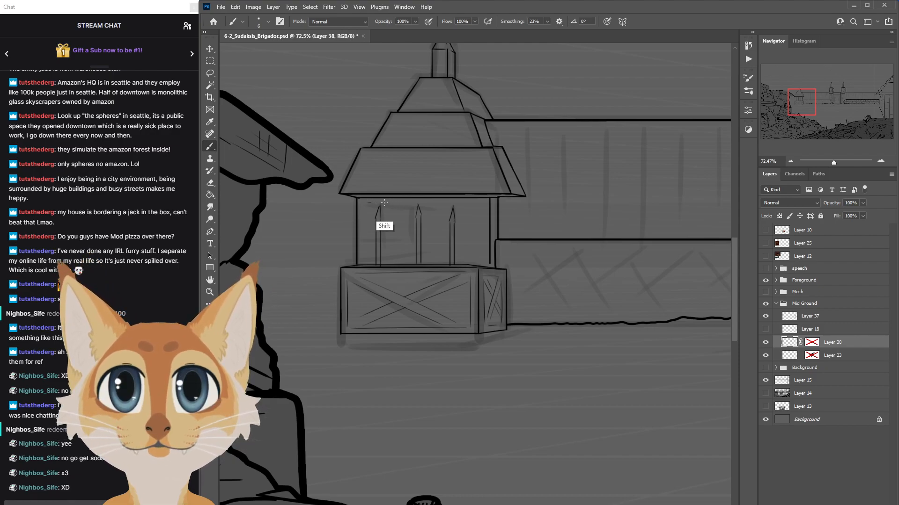
drag(424, 208, 462, 208)
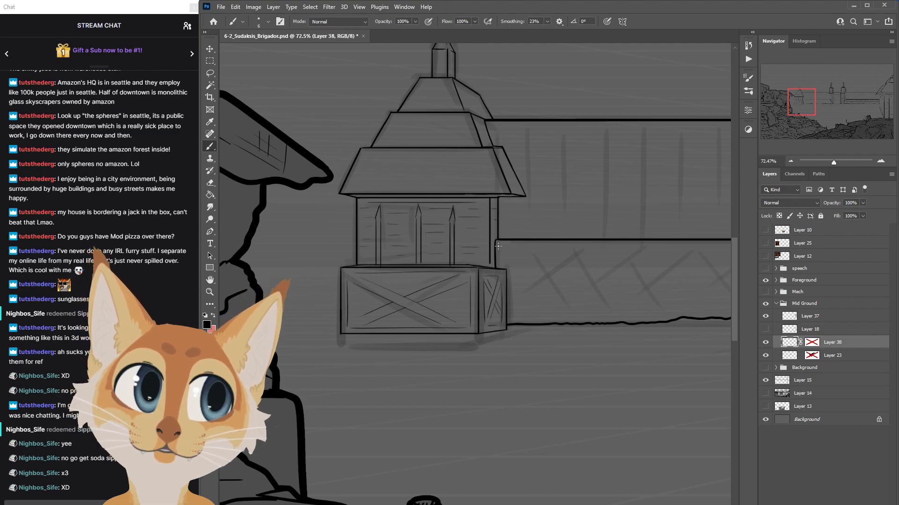
scroll(495, 246, down, 6)
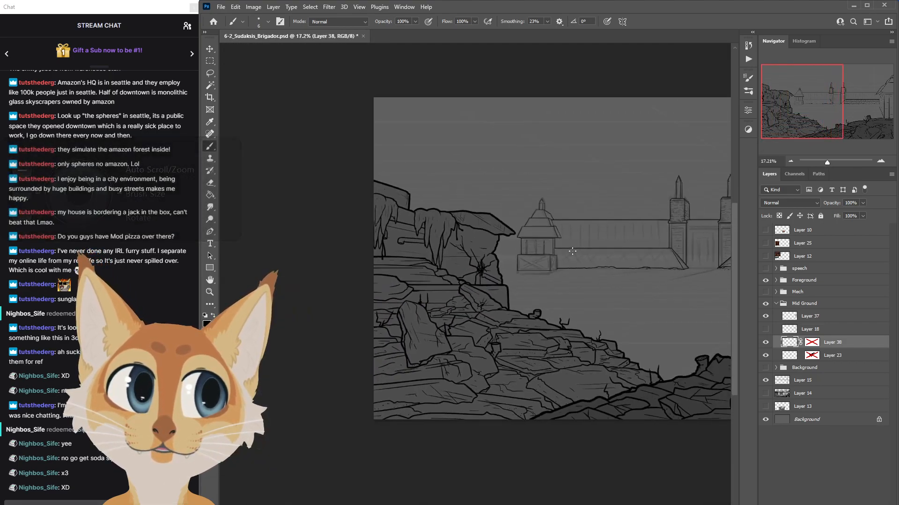
scroll(572, 252, down, 3)
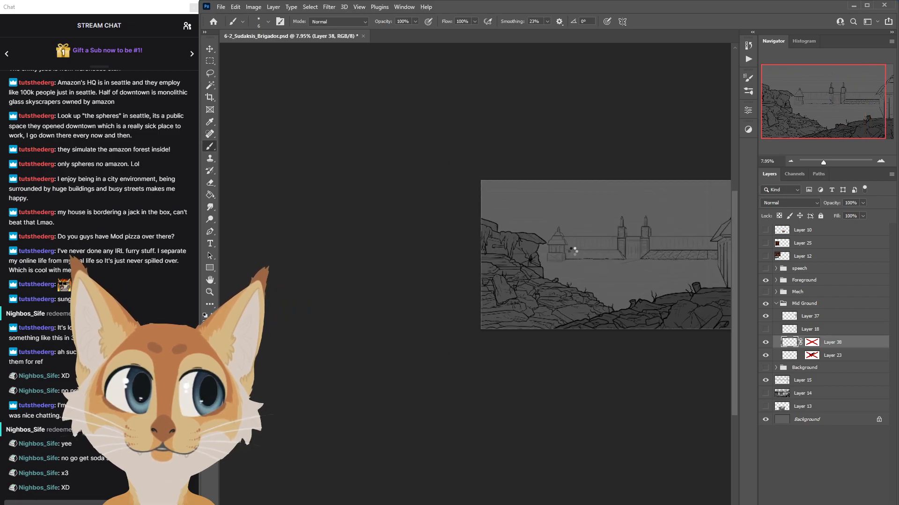
key(ctrl+shift+h)
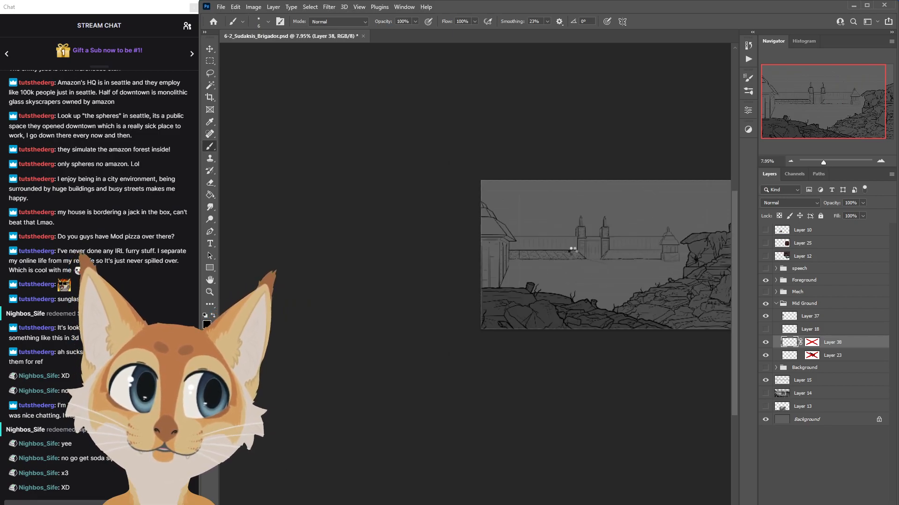
key(ctrl+s)
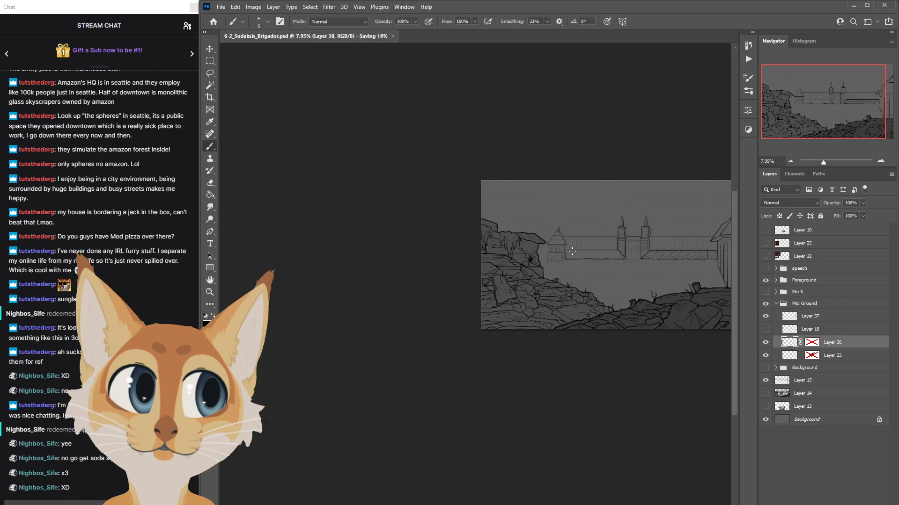
Compare the inked buildings with and without the Layer 23 sketch by toggling that layer's visibility.
drag(690, 443, 570, 443)
scroll(572, 234, up, 2)
scroll(575, 230, up, 4)
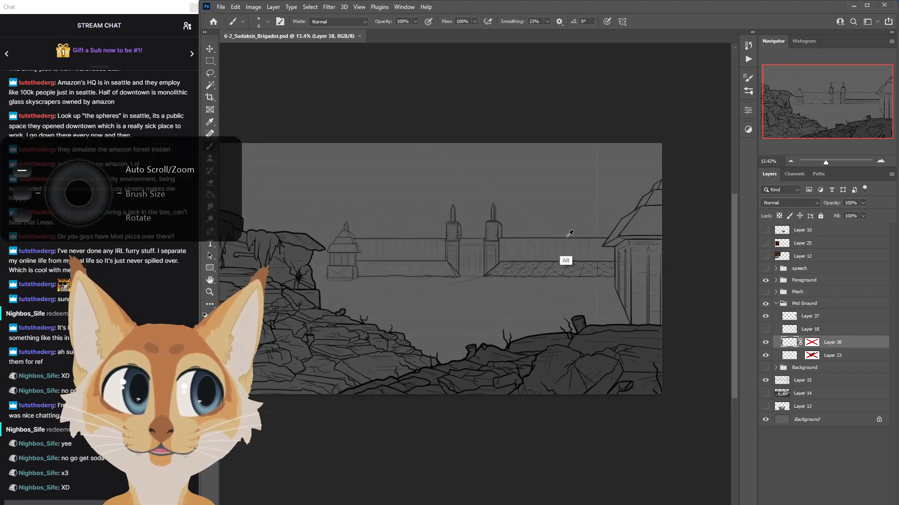
click(765, 357)
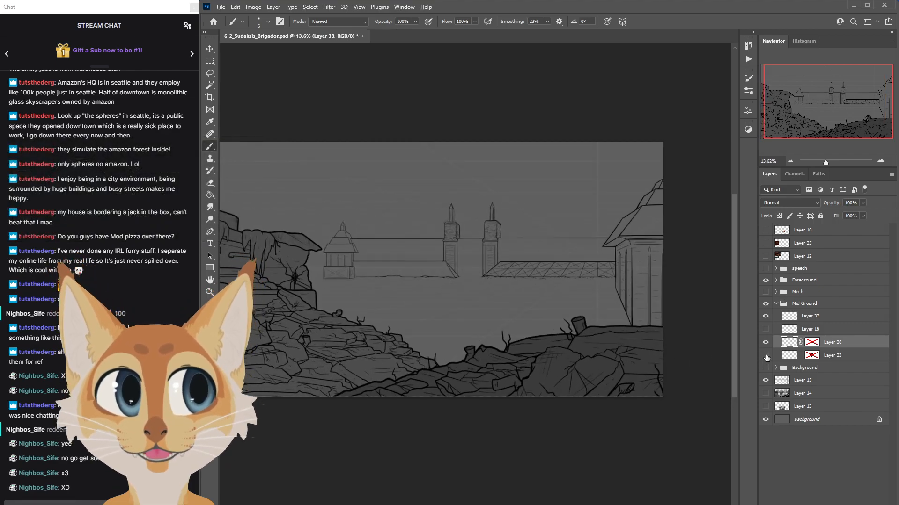
click(766, 357)
click(766, 357)
click(766, 357)
Ink the ground line of the gateway and a double horizontal line beneath its top edge, spanning between the two brick pillars.
scroll(463, 277, up, 5)
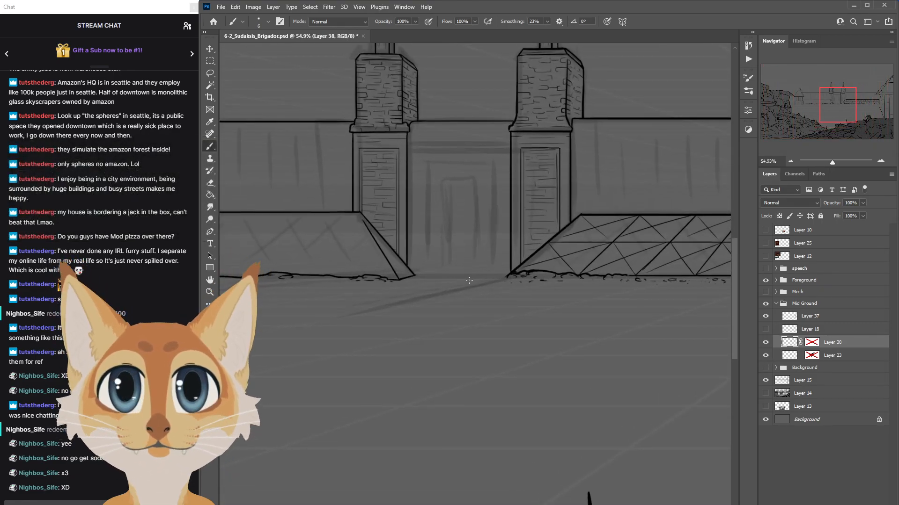
shift+click(505, 272)
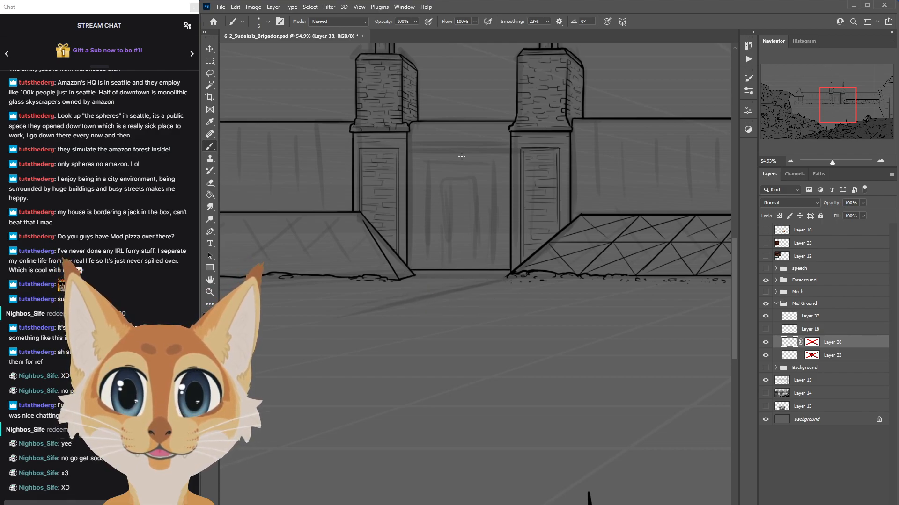
click(409, 142)
shift+click(497, 145)
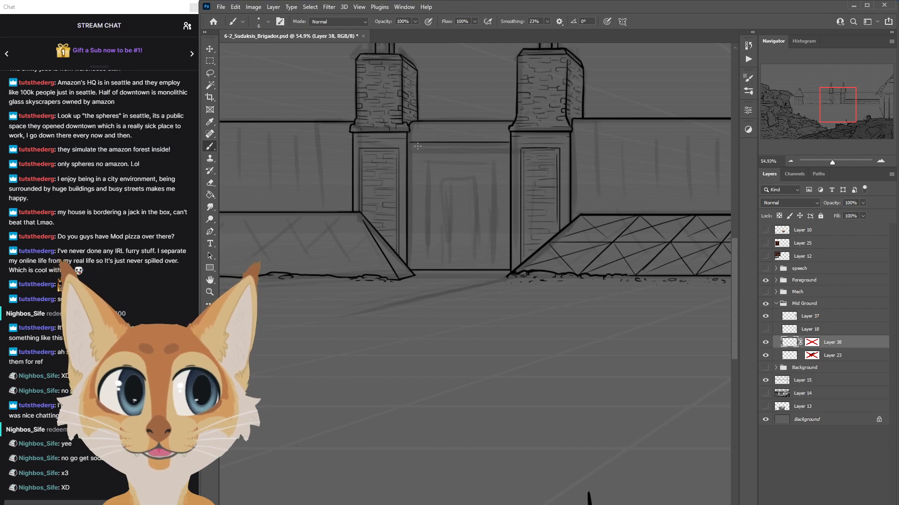
drag(497, 149, 509, 148)
drag(412, 136, 487, 138)
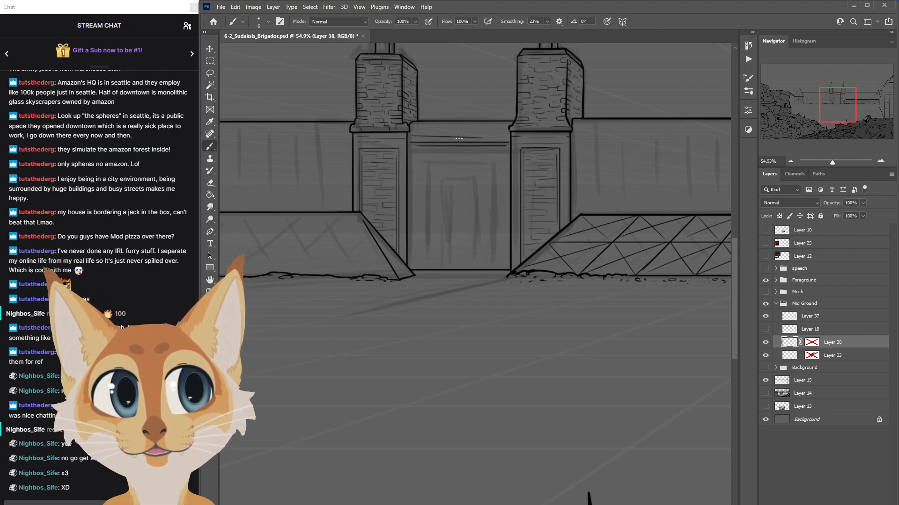
key(ctrl+z)
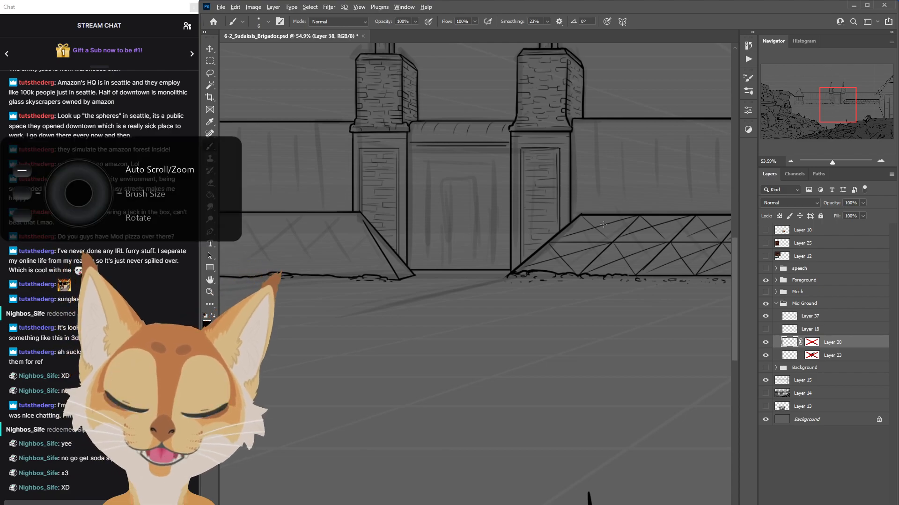
Ink a tall rectangular door frame in the gateway with a smaller rectangular doorway nested inside it, both standing on the ground line.
scroll(603, 224, up, 3)
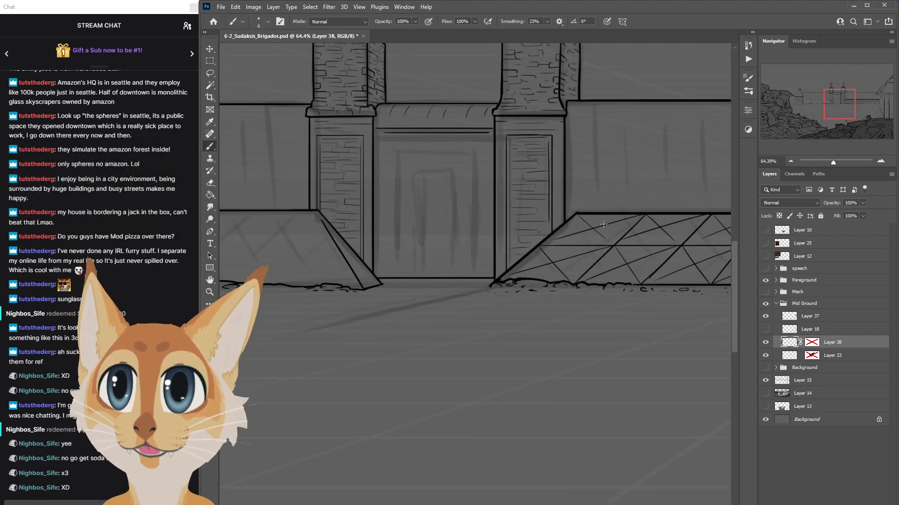
drag(474, 277, 474, 155)
mouse_move(395, 277)
mouse_down()
mouse_move(406, 151)
mouse_move(481, 152)
mouse_up()
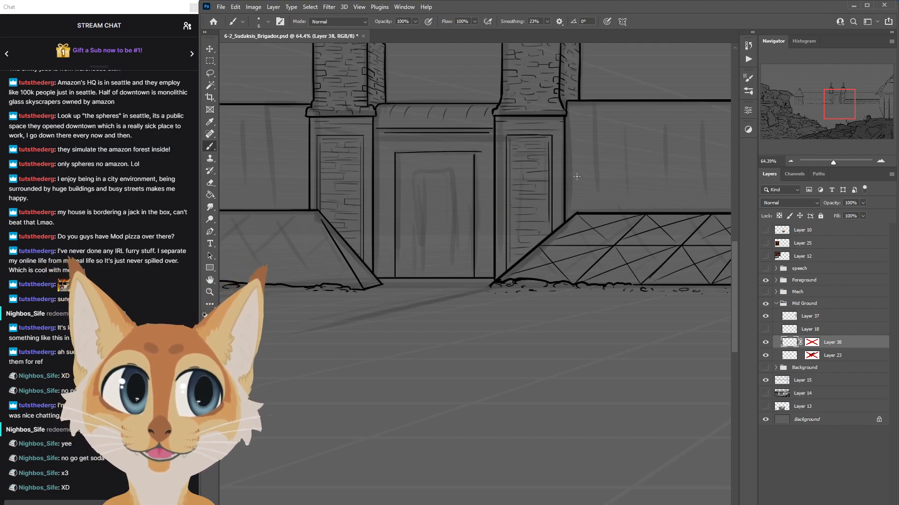
key(ctrl+z)
key(ctrl+shift+z)
key(ctrl+z)
drag(394, 154, 474, 153)
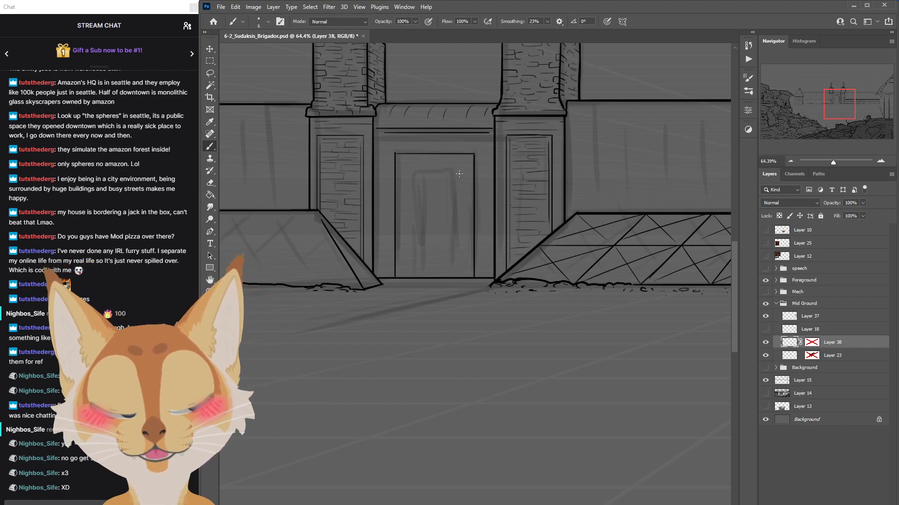
drag(454, 172, 453, 278)
mouse_move(453, 172)
mouse_down()
mouse_move(411, 174)
mouse_move(416, 277)
mouse_up()
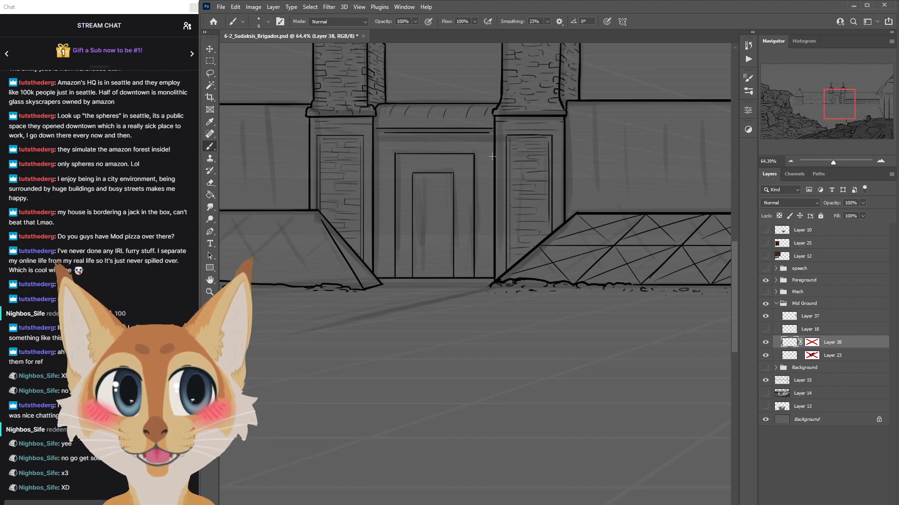
Ink short, broken brick lines on the gateway wall above and along both sides of the door frame.
drag(390, 144, 506, 146)
key(ctrl+z)
drag(384, 141, 482, 142)
key(ctrl+z)
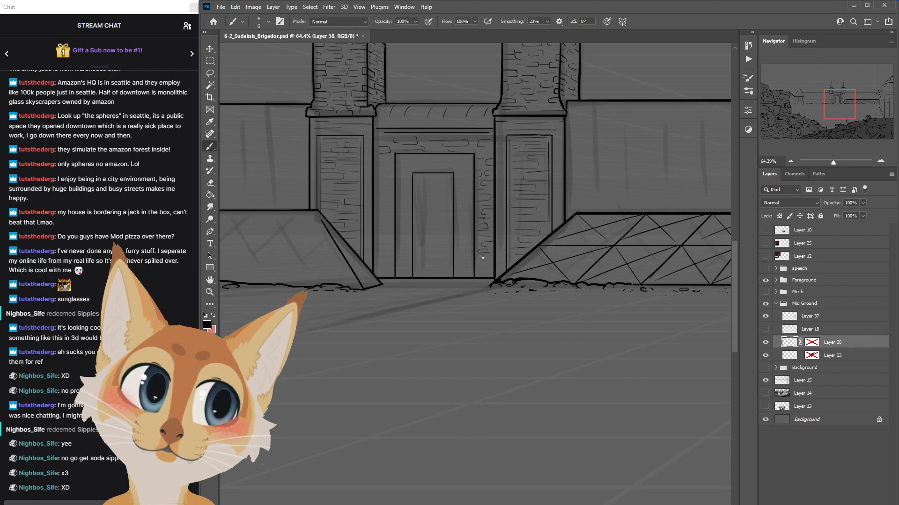
mouse_move(476, 265)
mouse_down()
mouse_move(491, 265)
mouse_move(490, 273)
mouse_up()
scroll(573, 264, down, 8)
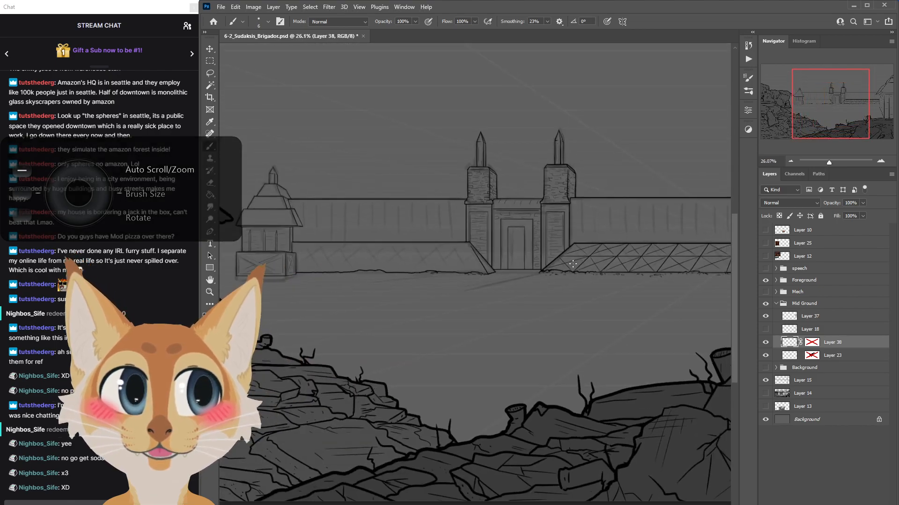
scroll(576, 261, up, 7)
scroll(576, 260, up, 1)
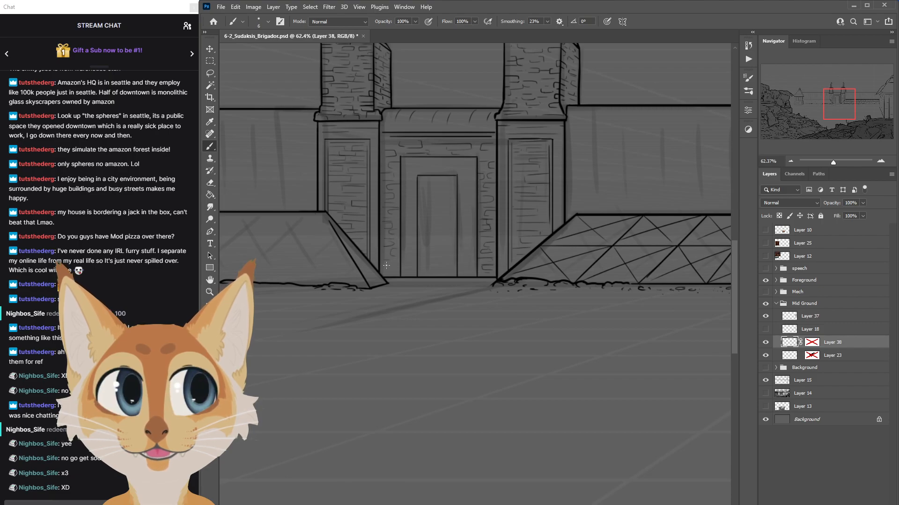
scroll(519, 242, down, 3)
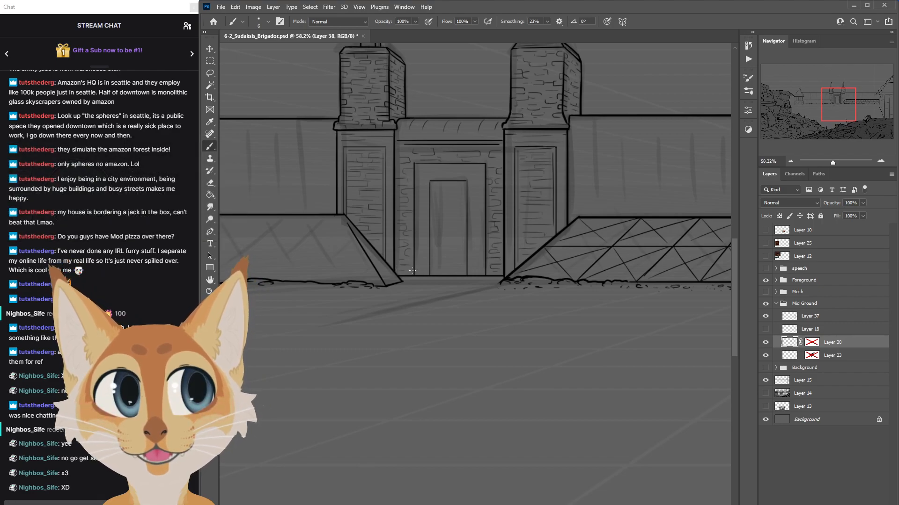
scroll(468, 202, up, 4)
drag(408, 157, 473, 158)
key(ctrl+z)
mouse_move(412, 157)
mouse_down()
mouse_move(492, 165)
mouse_move(425, 167)
mouse_move(467, 167)
mouse_up()
key(ctrl+z)
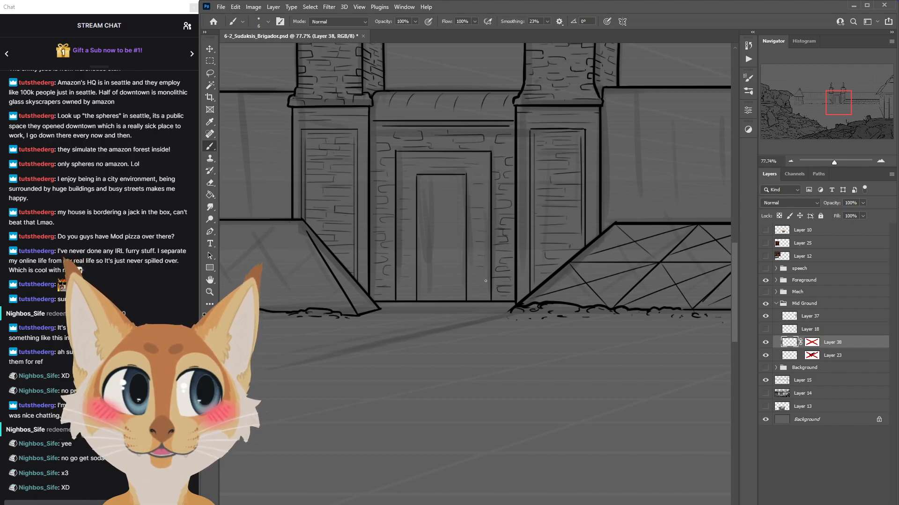
Ink a thin inner outline along the edges of the smaller doorway and add light diagonal strokes on the door's surface.
scroll(510, 276, down, 5)
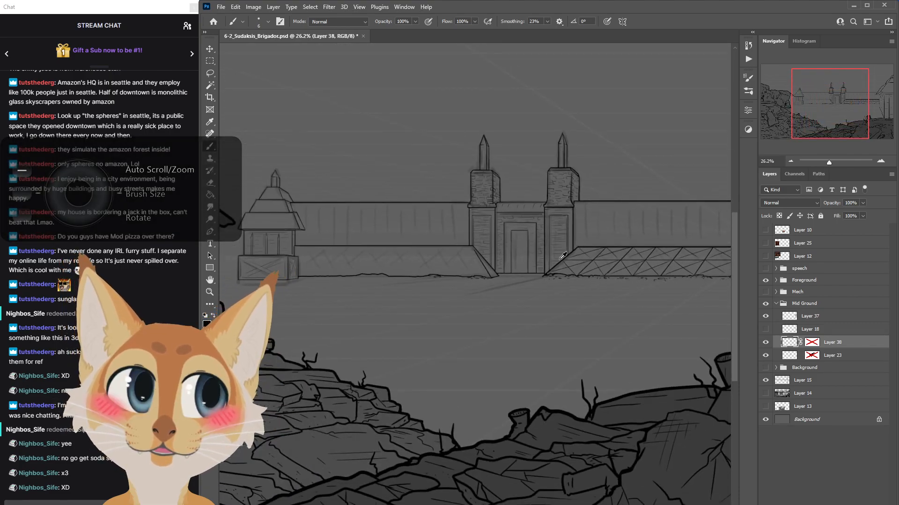
scroll(563, 255, up, 5)
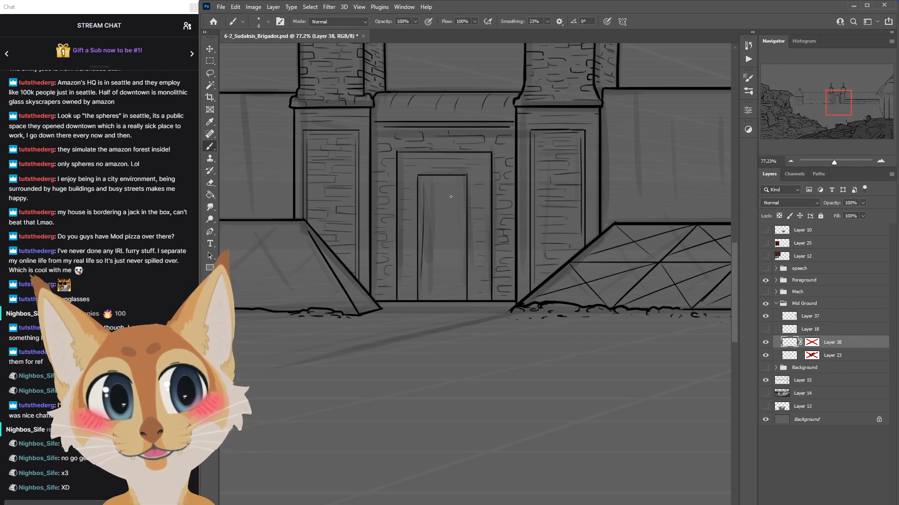
drag(422, 198, 420, 294)
key(ctrl+z)
mouse_move(421, 184)
mouse_down()
mouse_move(423, 294)
mouse_move(432, 188)
mouse_move(465, 190)
mouse_move(465, 299)
mouse_up()
key(ctrl+z)
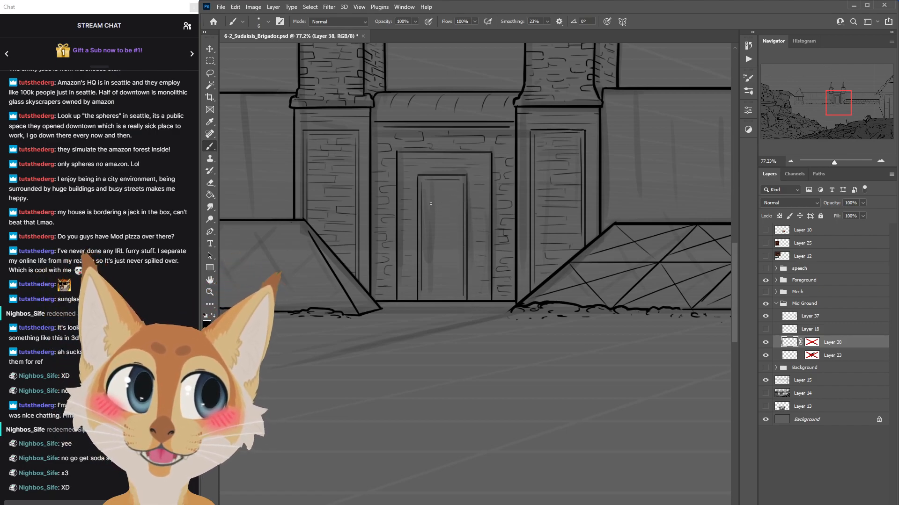
drag(431, 216, 446, 188)
drag(433, 248, 453, 199)
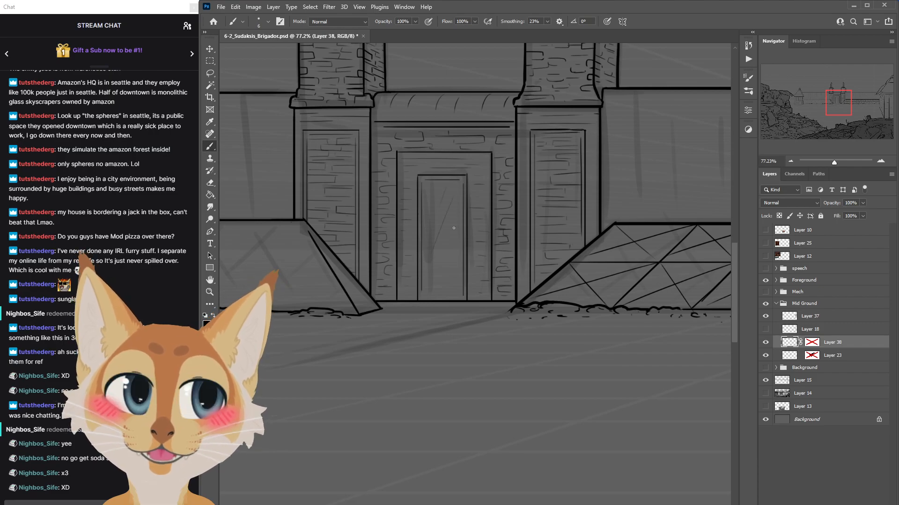
Hide the Layer 23 sketch and review the inked gate and tower, toggling Layer 38 off and back on.
scroll(454, 227, down, 5)
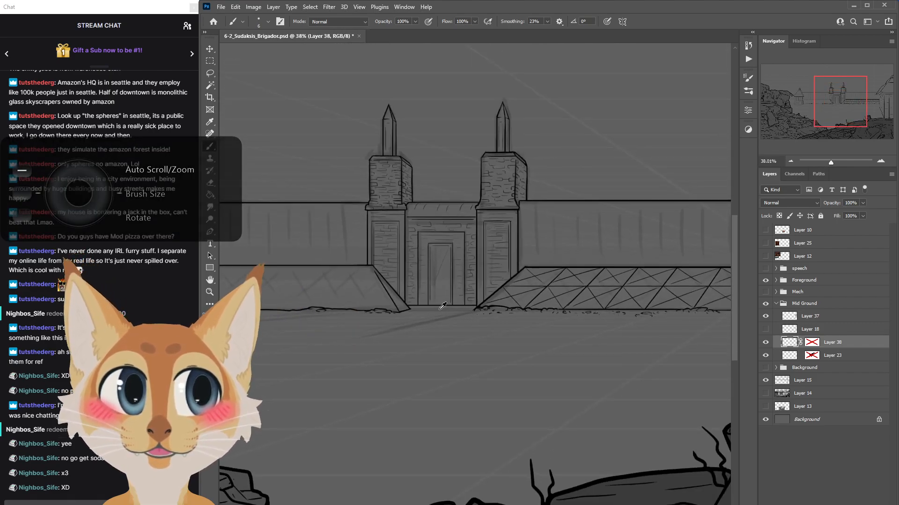
scroll(441, 308, up, 1)
click(765, 355)
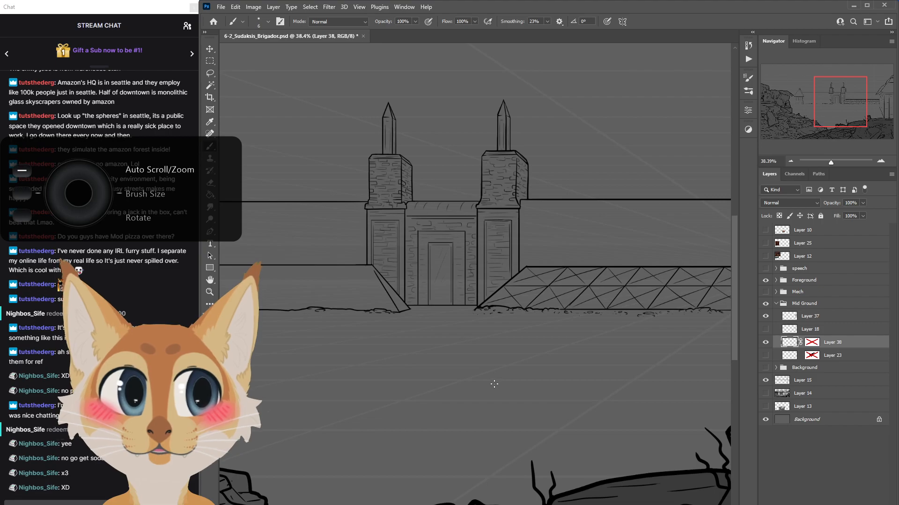
scroll(494, 384, down, 3)
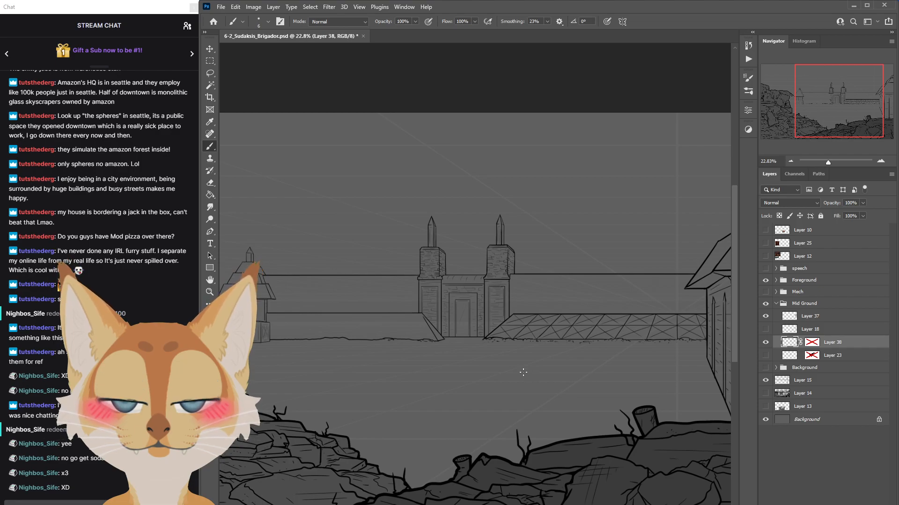
scroll(646, 435, down, 2)
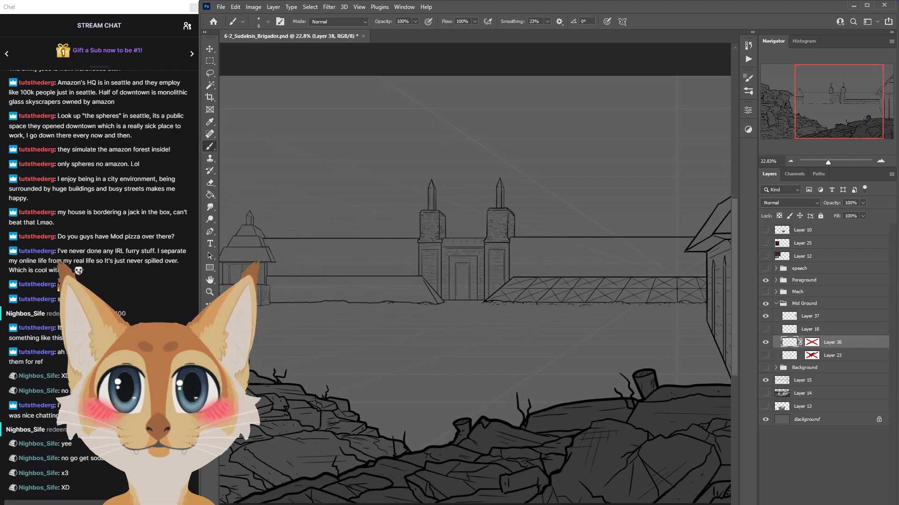
scroll(475, 290, left, 2)
scroll(475, 290, left, 2)
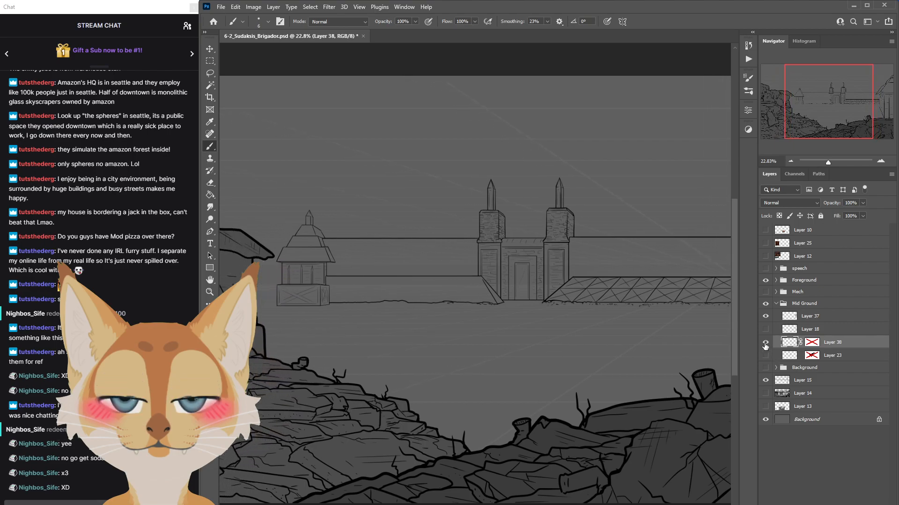
click(765, 345)
click(766, 348)
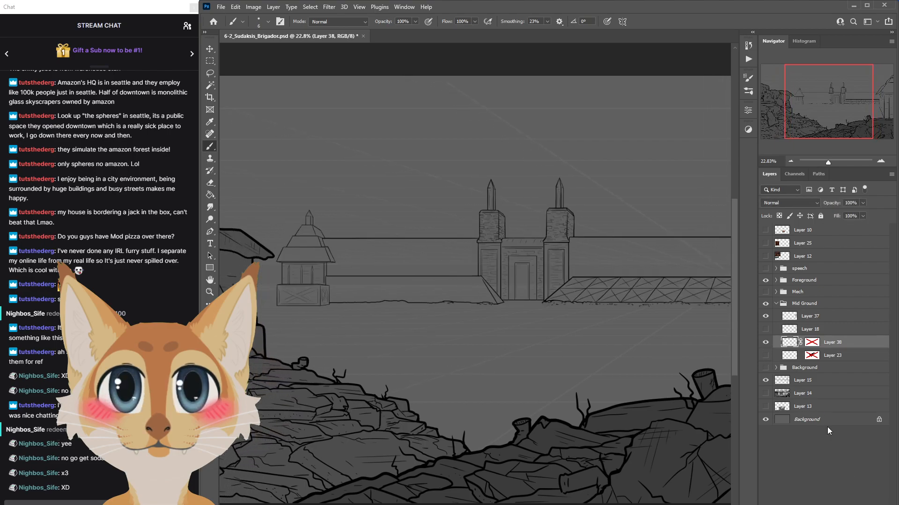
Add a new layer above Layer 38 and ink parallel diagonal lines across the sloped wall base between the small tower and the gate.
key(ctrl+shift+alt+n)
scroll(451, 356, up, 3)
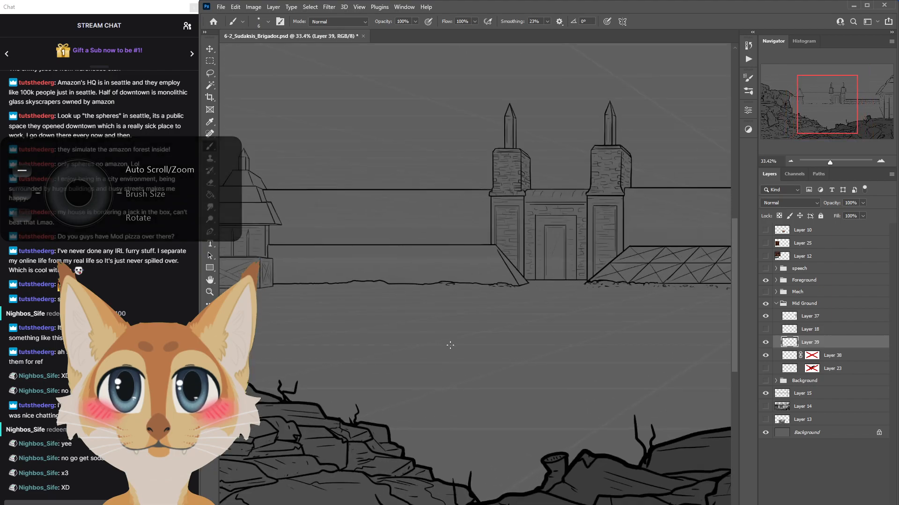
scroll(475, 291, left, 2)
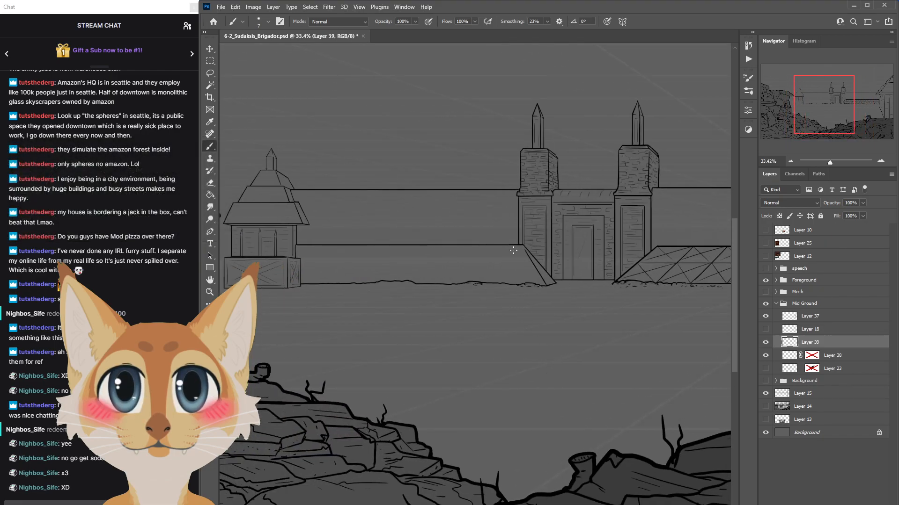
key(ctrl+z)
key(ctrl+z)
drag(502, 246, 468, 290)
key(ctrl+z)
mouse_move(473, 246)
mouse_down()
mouse_move(442, 284)
mouse_move(450, 255)
mouse_move(425, 289)
mouse_up()
key(ctrl+z)
key(ctrl+z)
mouse_move(433, 233)
mouse_down()
mouse_move(382, 288)
mouse_move(335, 293)
mouse_up()
drag(354, 237, 300, 288)
scroll(291, 384, down, 5)
scroll(291, 383, up, 1)
scroll(291, 383, up, 3)
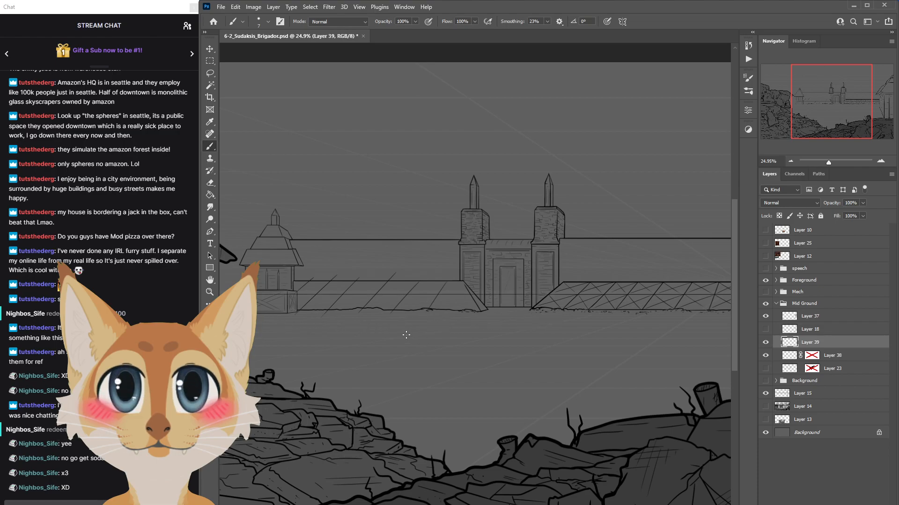
Ink diagonal strokes crossing the parallel lines on the sloped wall base beside the gate, forming an irregular lattice.
scroll(406, 335, up, 5)
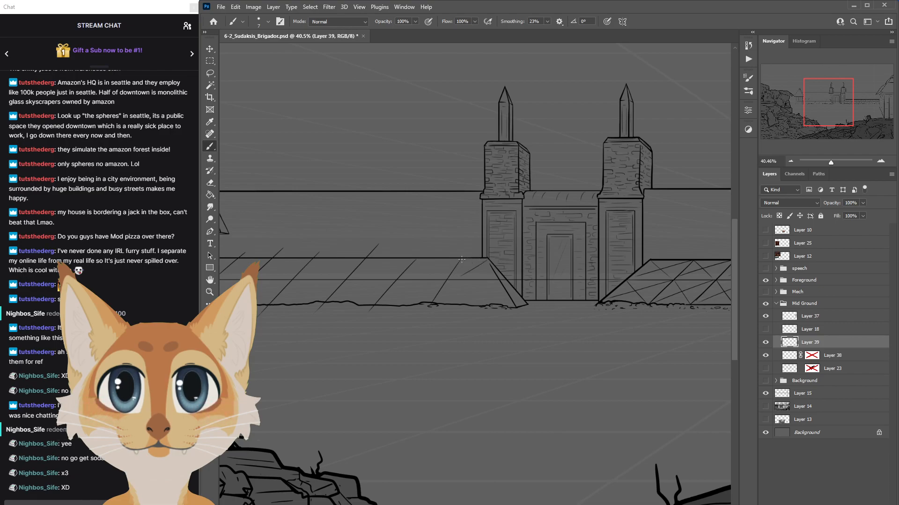
drag(499, 281, 453, 300)
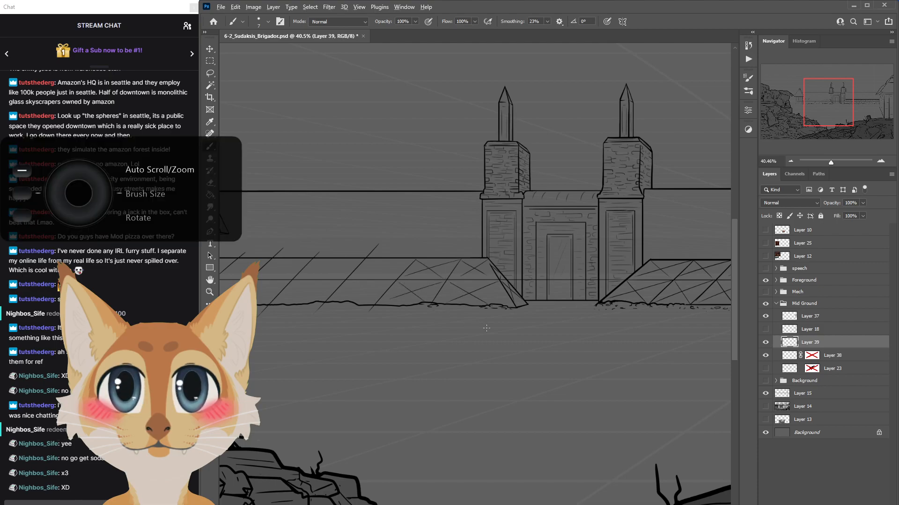
scroll(456, 322, down, 5)
scroll(397, 337, up, 5)
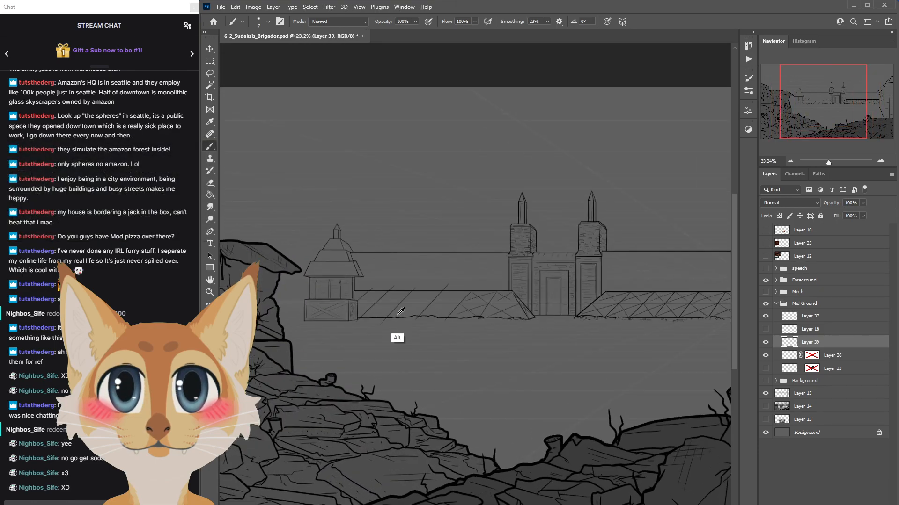
drag(508, 267, 533, 288)
drag(500, 261, 528, 284)
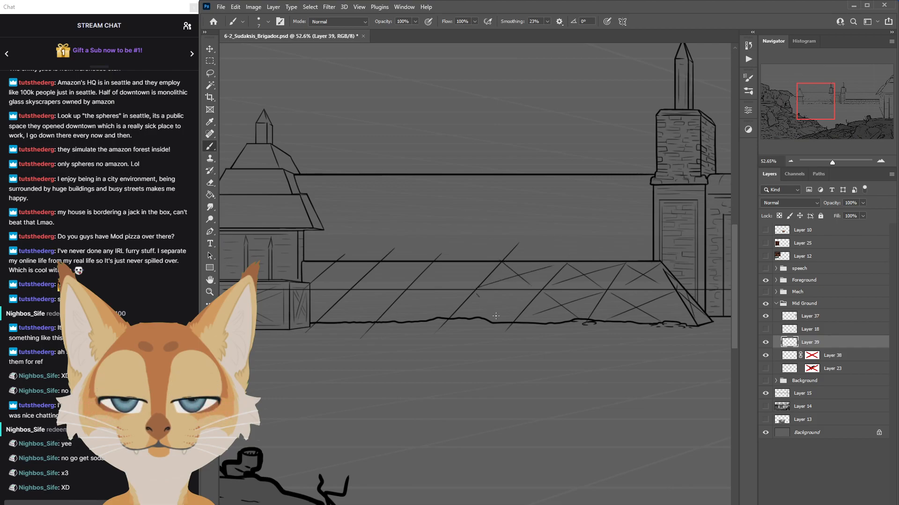
Continue the crossing diagonals over the middle of the wall base between gate and small tower, undoing misplaced strokes.
drag(464, 314, 459, 316)
key(ctrl+z)
drag(541, 290, 434, 329)
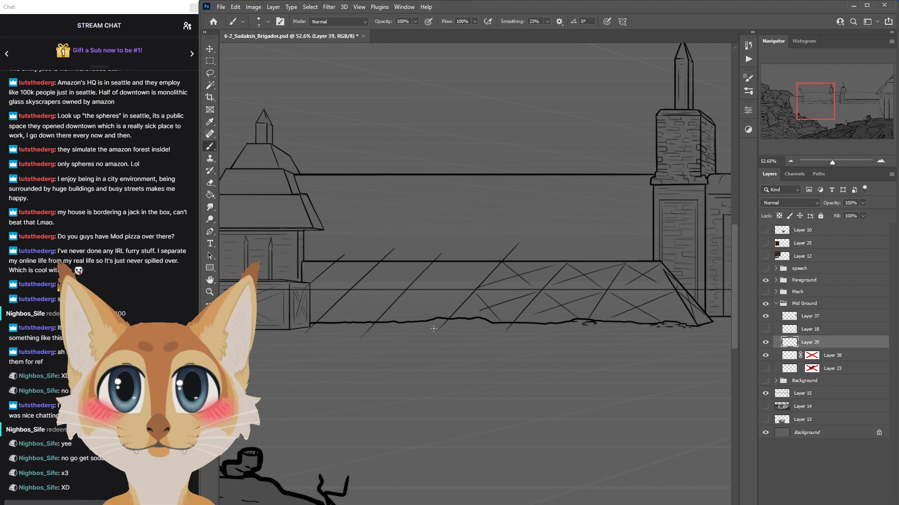
drag(474, 291, 380, 323)
drag(407, 291, 428, 318)
mouse_move(501, 262)
mouse_down()
mouse_move(403, 291)
mouse_move(501, 262)
mouse_up()
key(ctrl+z)
key(ctrl+z)
mouse_move(440, 265)
mouse_down()
mouse_move(481, 298)
mouse_move(467, 284)
mouse_up()
key(ctrl+z)
key(ctrl+z)
Ink the remaining crossing diagonals at the small tower's end of the sloped wall base.
drag(356, 288, 429, 263)
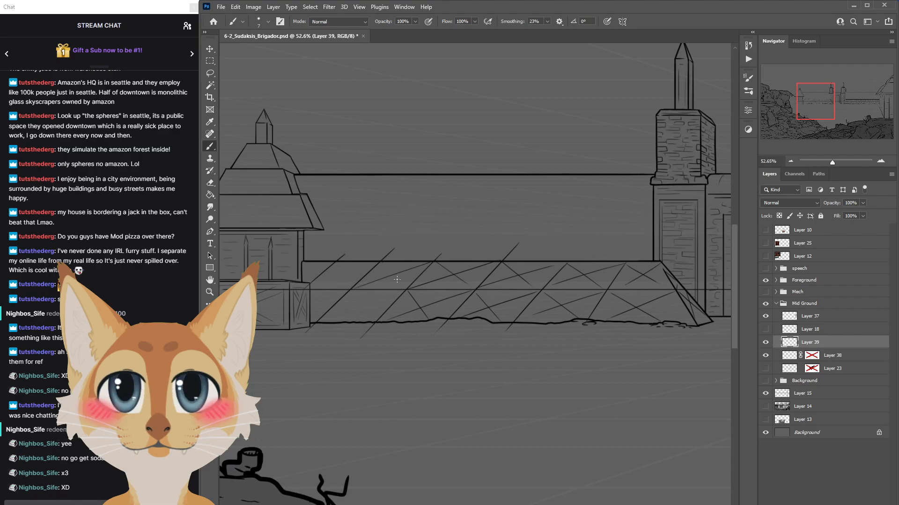
drag(326, 321, 380, 300)
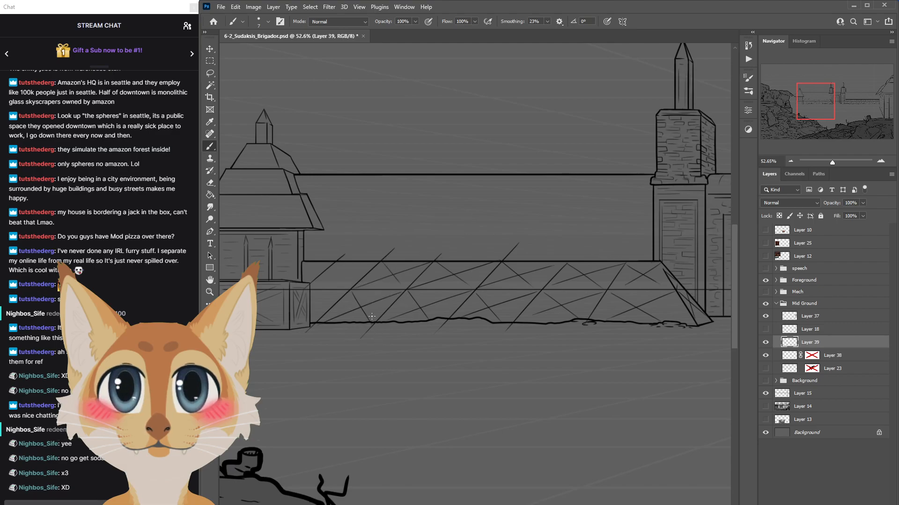
drag(372, 264, 328, 281)
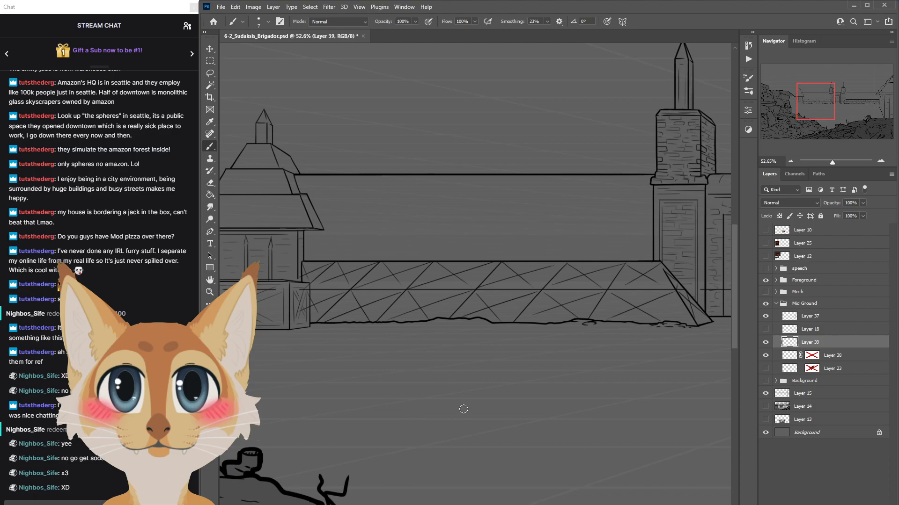
Clean up stray lattice lines overrunning the wall base's edges and check the joins at the small tower and gate.
drag(286, 291, 501, 291)
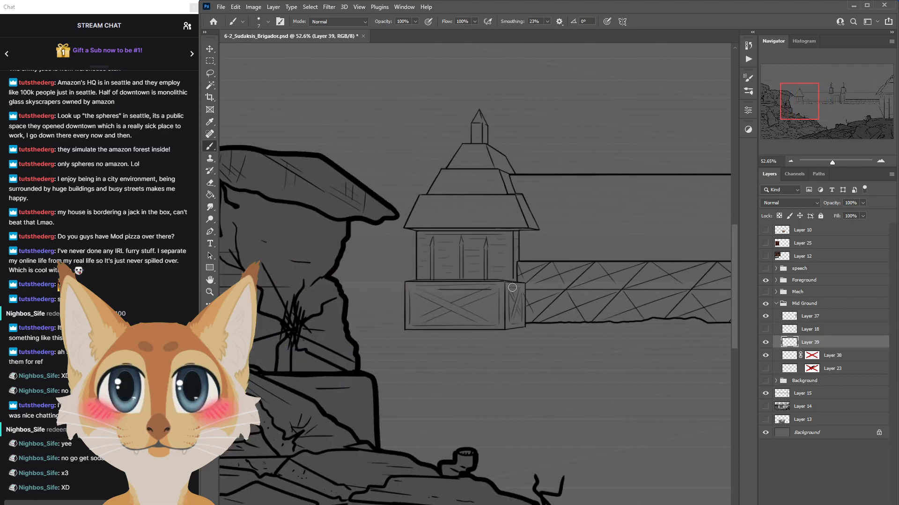
key(ctrl+z)
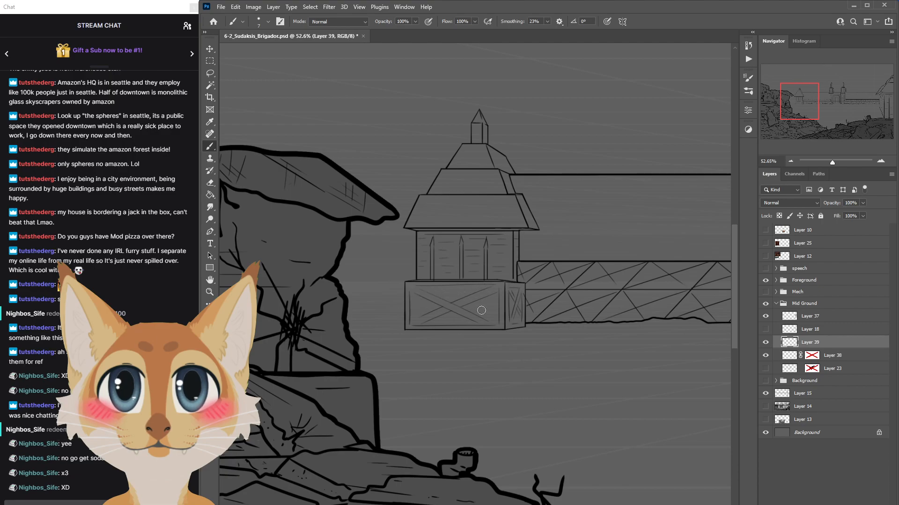
scroll(518, 367, down, 3)
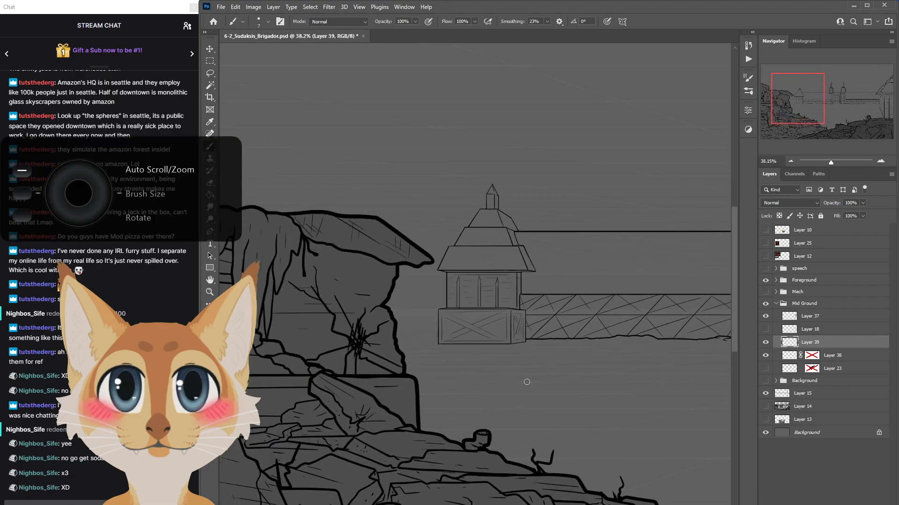
drag(444, 504, 517, 504)
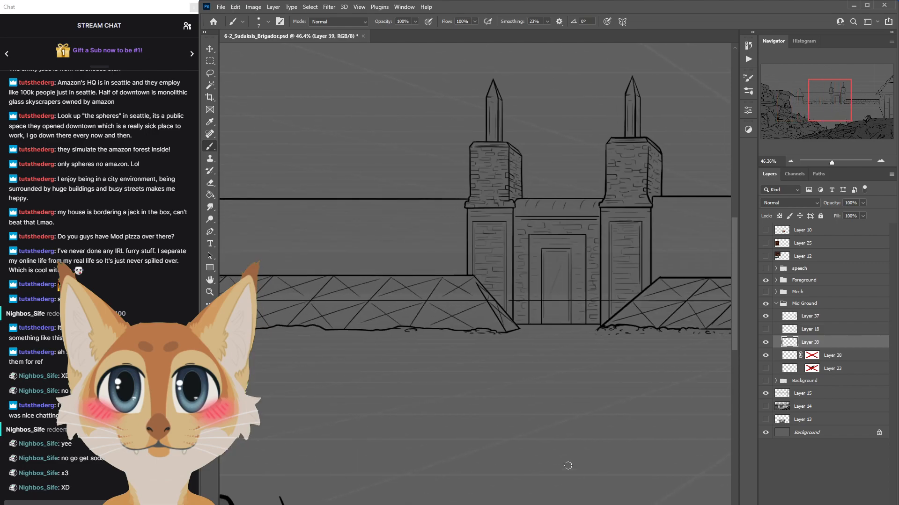
scroll(519, 327, up, 6)
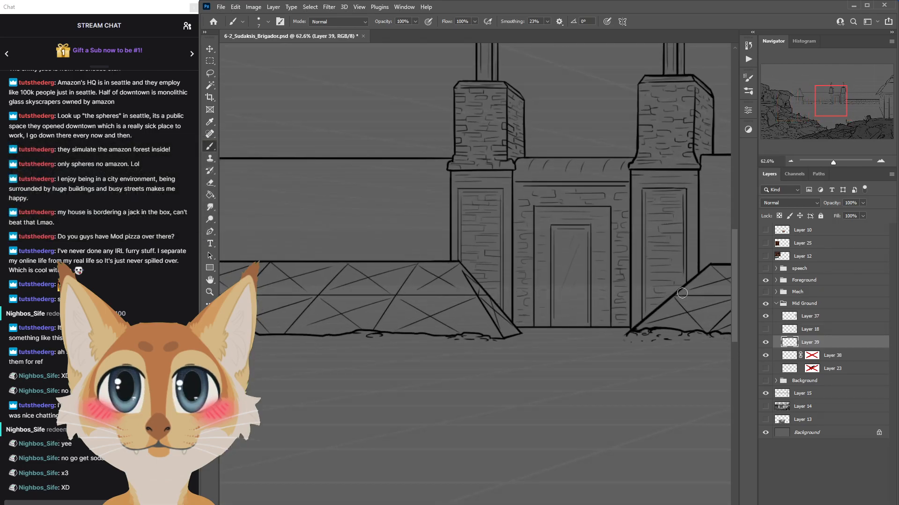
scroll(546, 319, down, 3)
scroll(466, 269, up, 4)
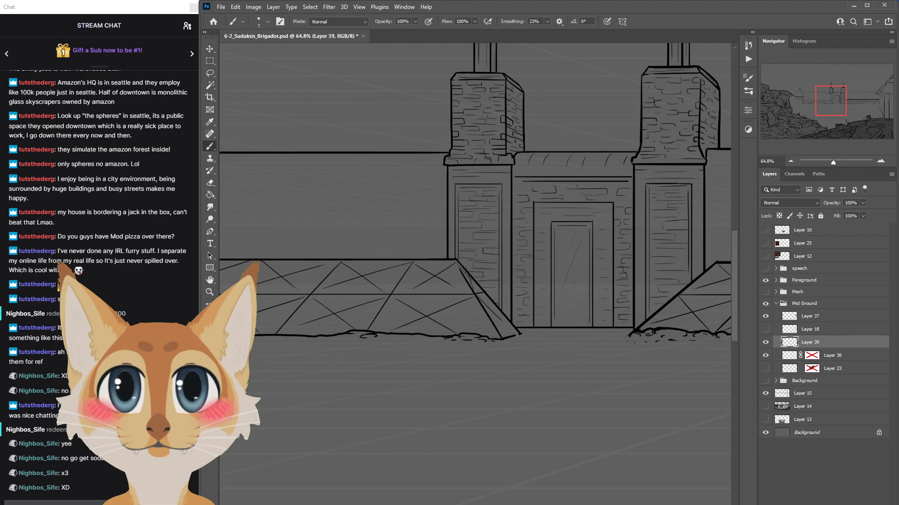
key(ctrl+z)
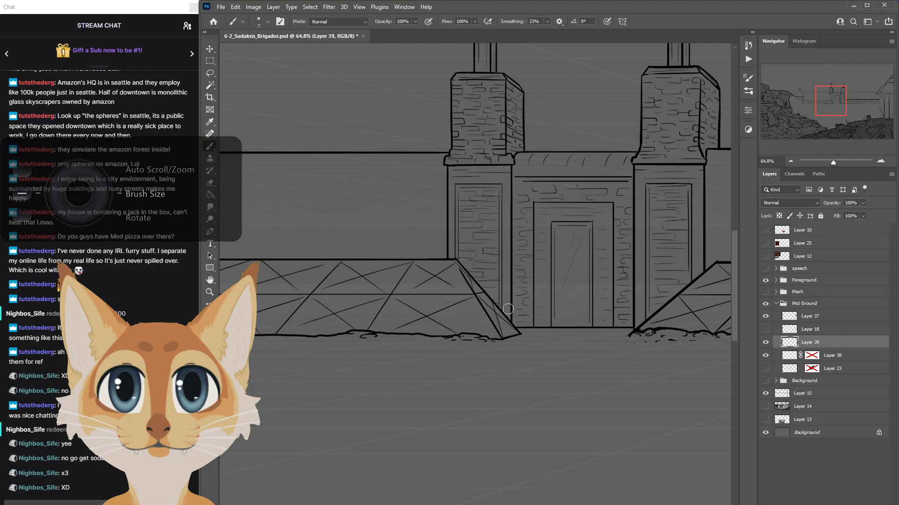
scroll(506, 310, down, 6)
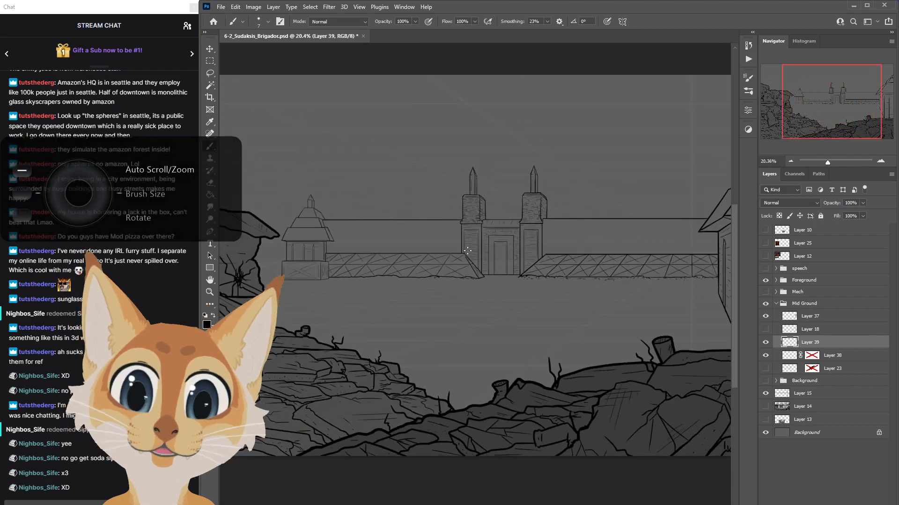
scroll(470, 248, up, 1)
Save the document and merge Layer 39 down into Layer 38.
key(ctrl+s)
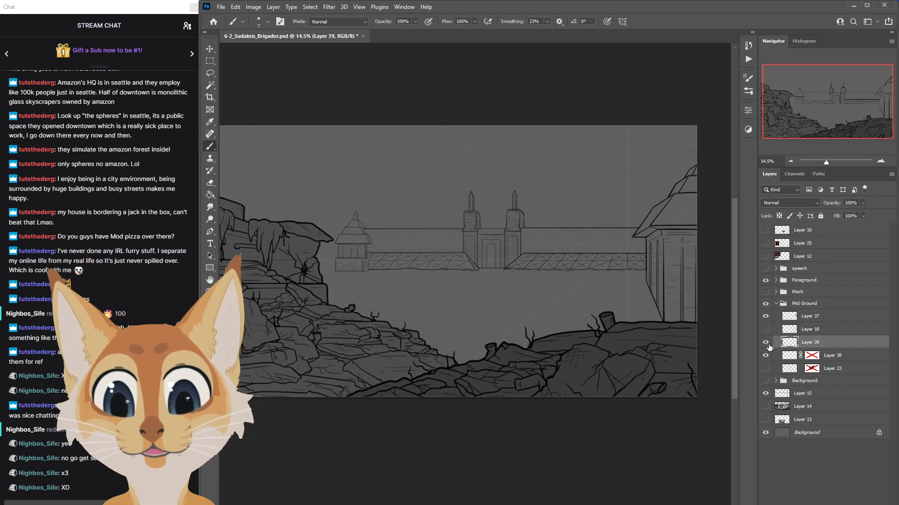
right_click(836, 347)
click(731, 415)
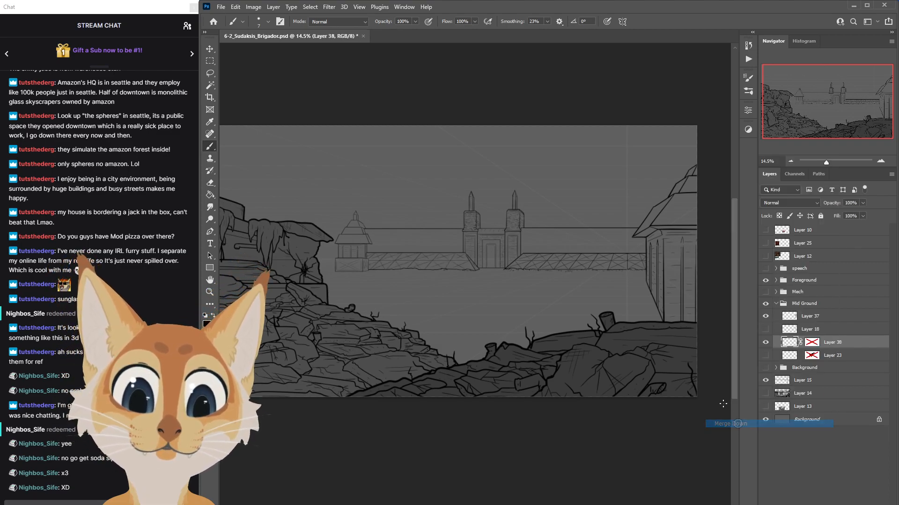
Show the Layer 23 sketch and the Layer 12 reference images, and examine the reference buildings and the sketched upper wall.
scroll(397, 244, up, 2)
key(alt)
scroll(358, 245, up, 8)
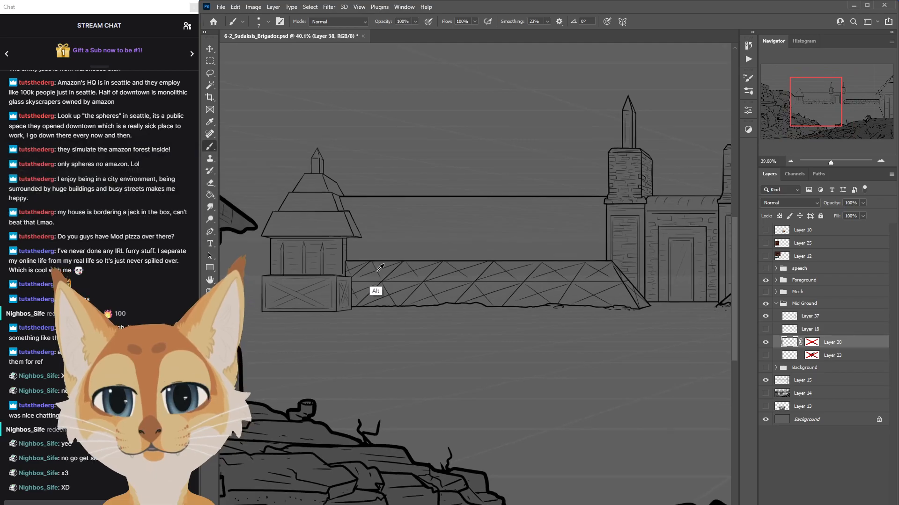
scroll(466, 322, down, 9)
scroll(654, 305, up, 5)
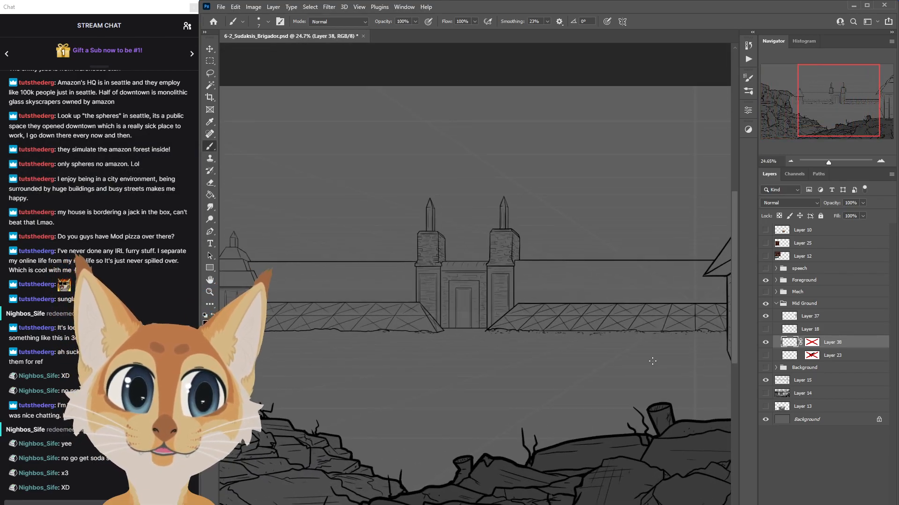
click(770, 357)
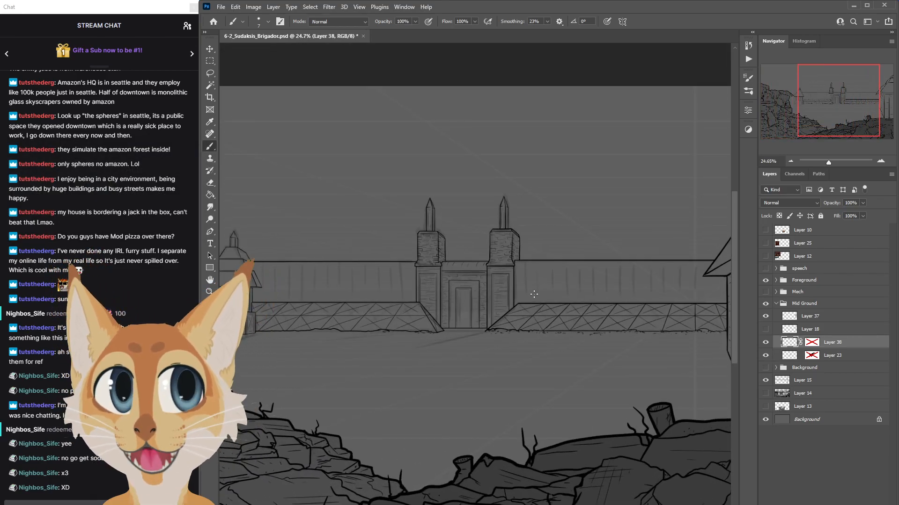
click(766, 256)
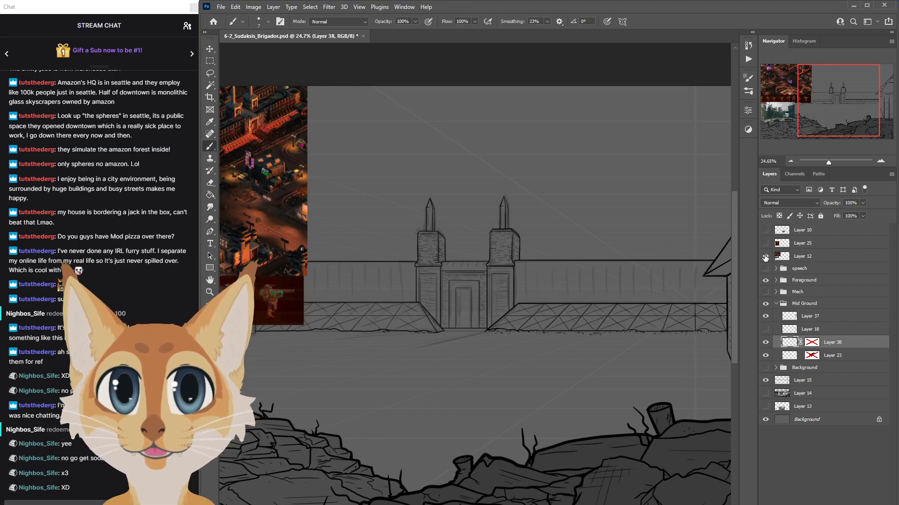
scroll(297, 119, up, 3)
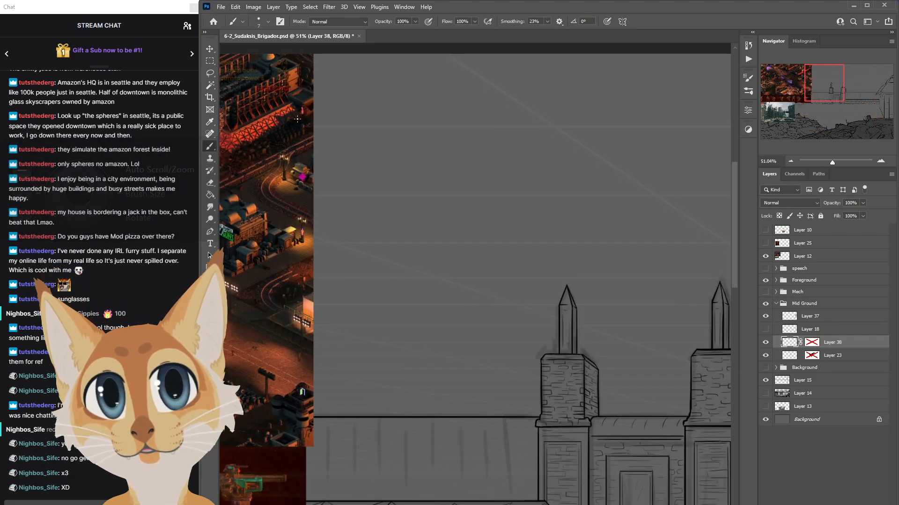
scroll(297, 118, down, 3)
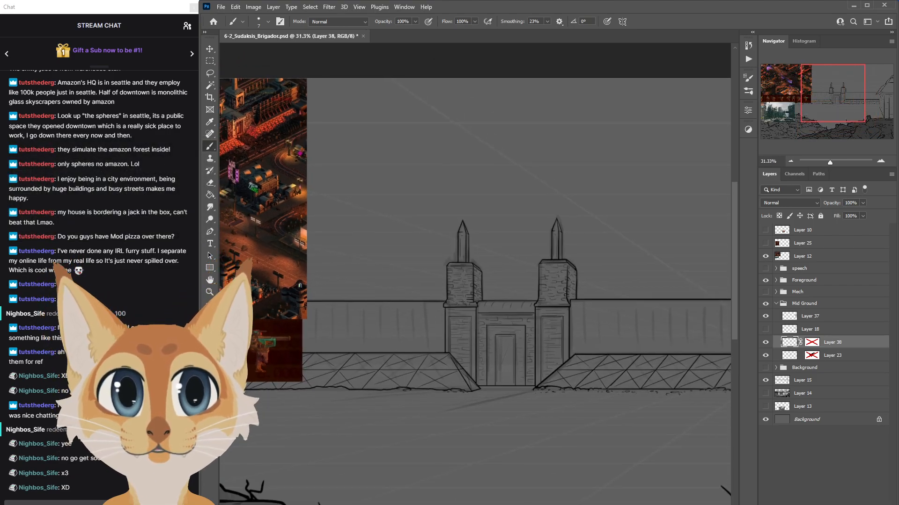
scroll(475, 274, right, 3)
Add a new layer above Layer 38 and ink straight vertical lines down the upper wall just right of the gate.
key(ctrl+shift+alt+n)
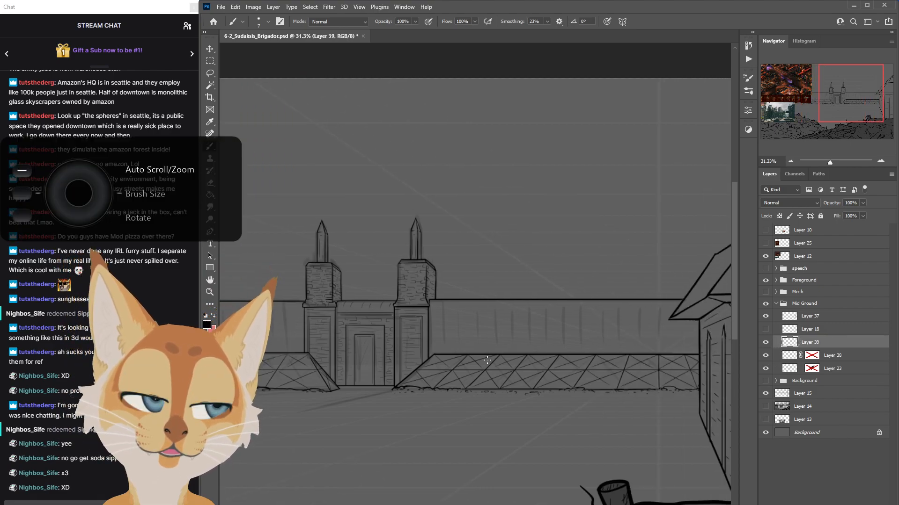
scroll(465, 332, up, 2)
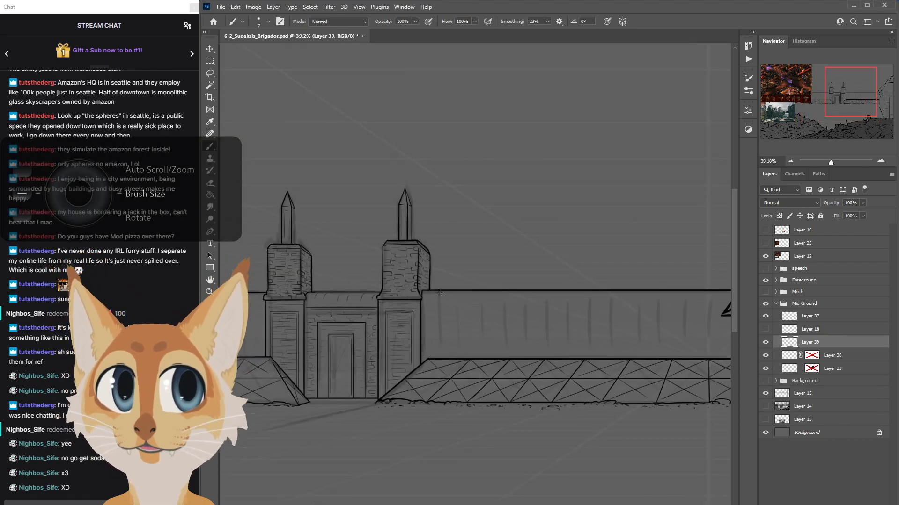
drag(439, 291, 438, 352)
drag(441, 291, 441, 367)
drag(460, 291, 463, 358)
drag(483, 291, 483, 358)
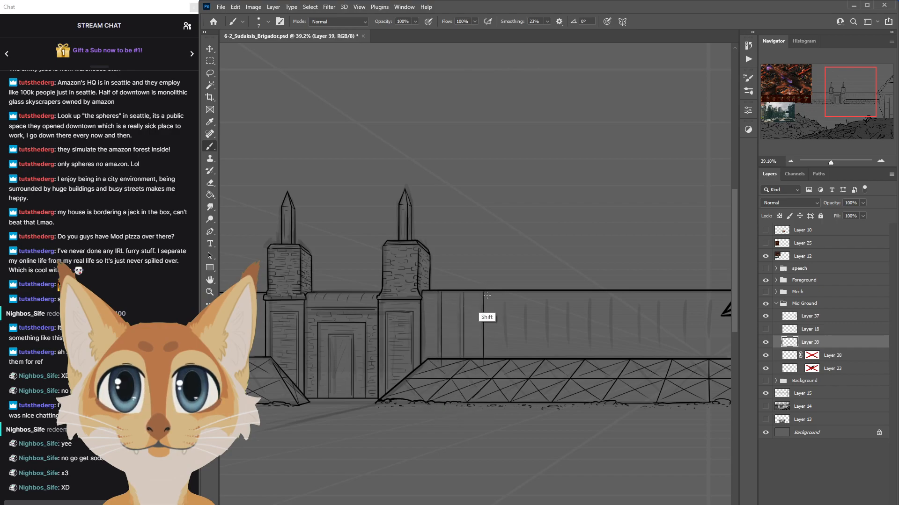
Ink another closely spaced pair of vertical lines farther along the upper wall, undoing and redrawing the misplaced strokes.
drag(508, 292, 508, 359)
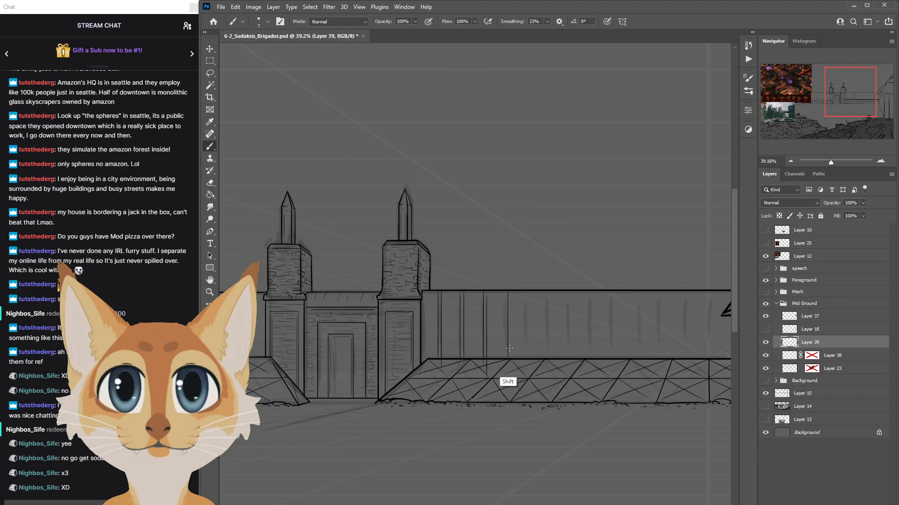
drag(511, 291, 510, 359)
key(ctrl+z)
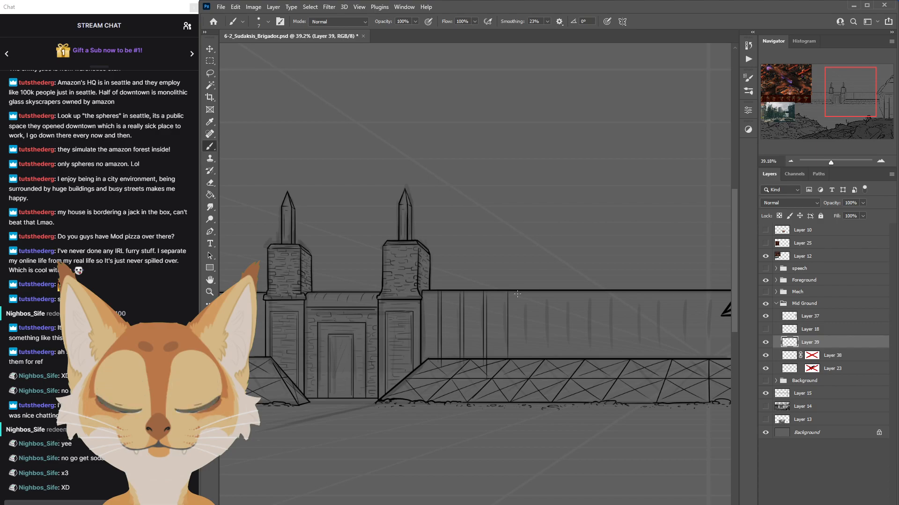
key(ctrl+z)
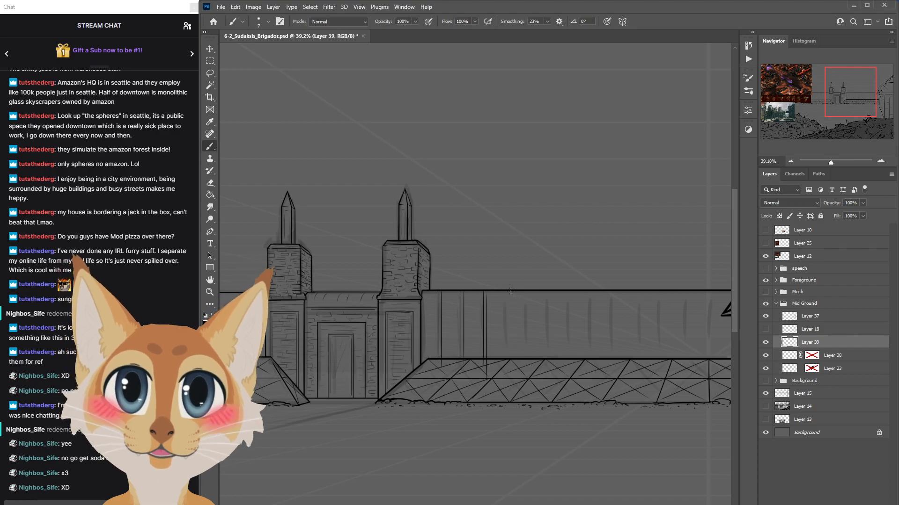
drag(508, 291, 507, 359)
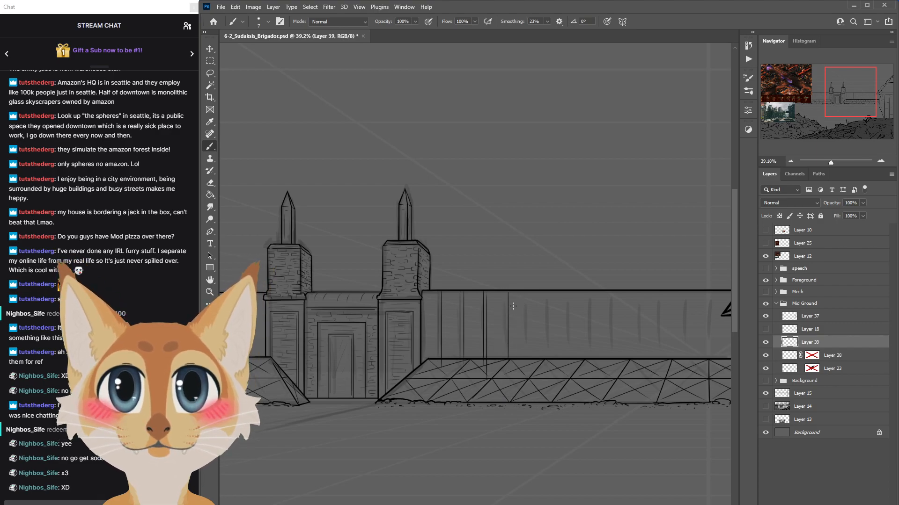
drag(512, 291, 523, 356)
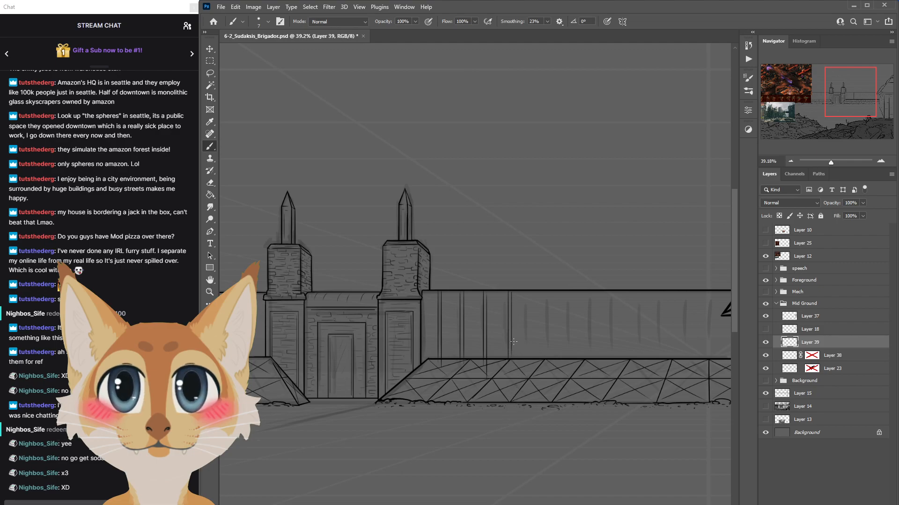
Set the Clone Stamp brush to 800 px and clone the inked vertical lines farther along the upper wall right of the gate.
click(210, 110)
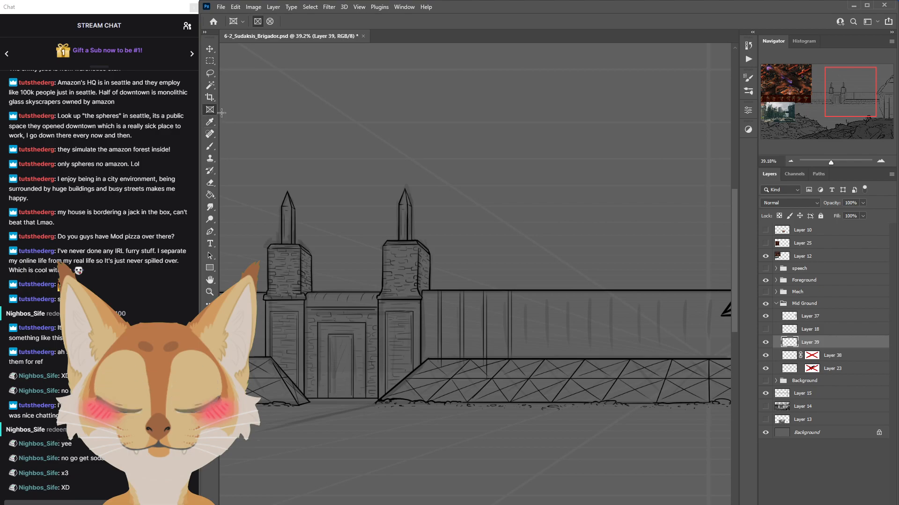
click(210, 207)
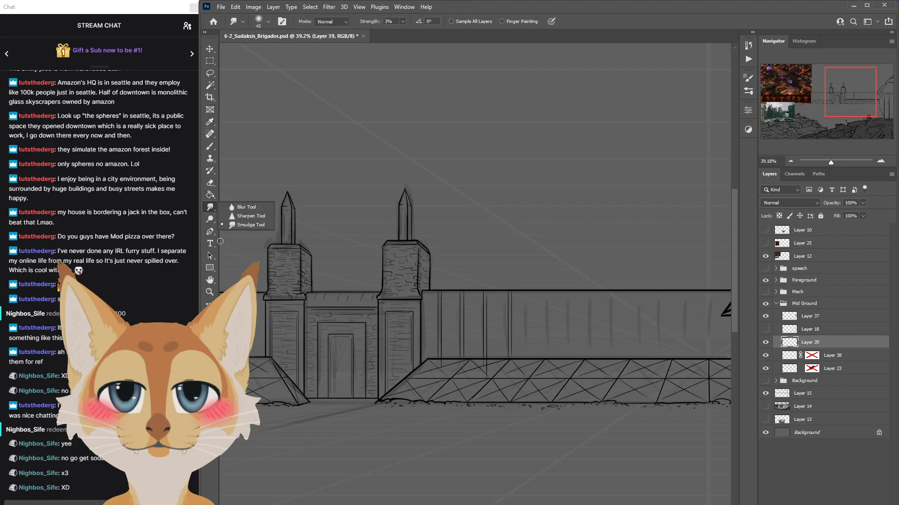
click(210, 170)
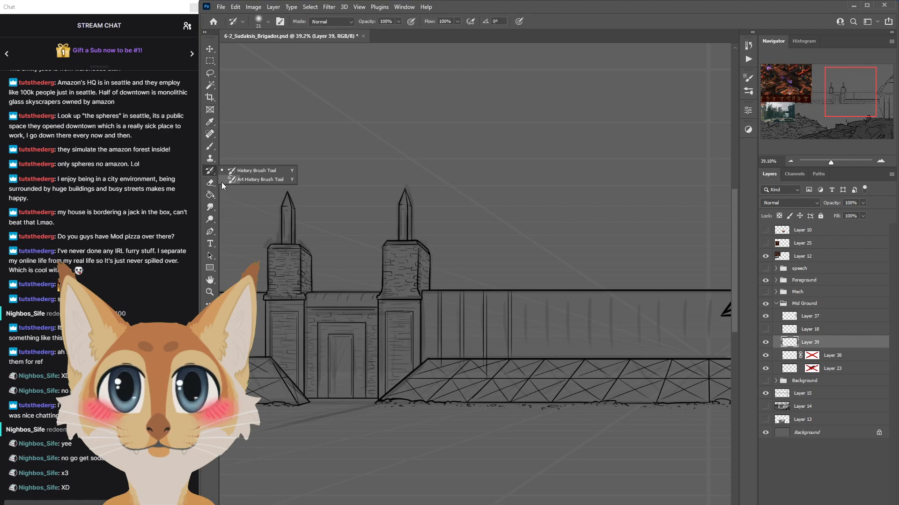
click(210, 158)
click(250, 167)
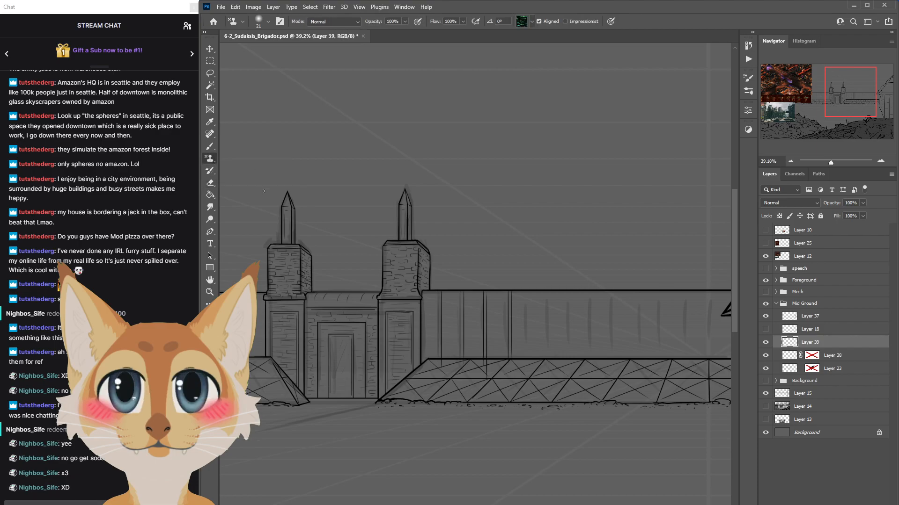
click(210, 158)
click(248, 159)
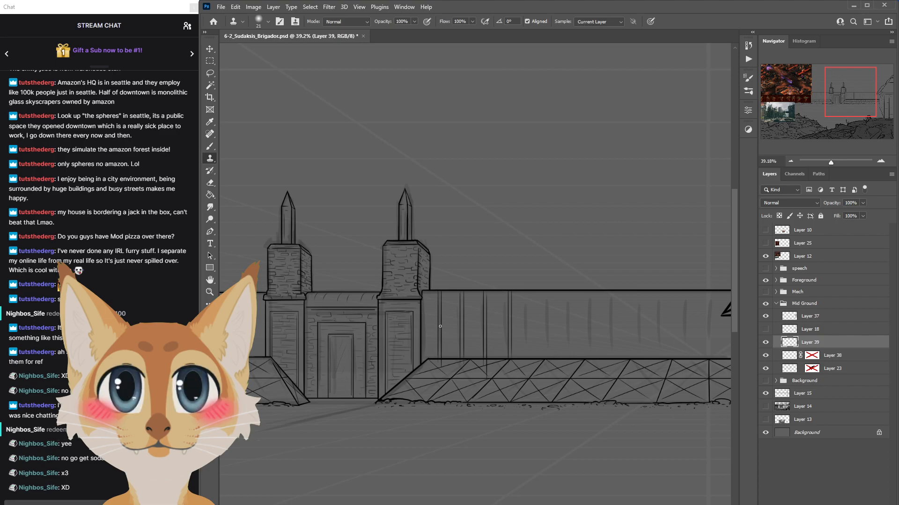
key(bracketright)
key(bracketright)
key(bracketright)
key(bracketright)
key(bracketright)
key(bracketright)
key(bracketright)
key(bracketright)
key(bracketright)
key(bracketright)
key(bracketright)
key(bracketright)
key(bracketright)
key(bracketright)
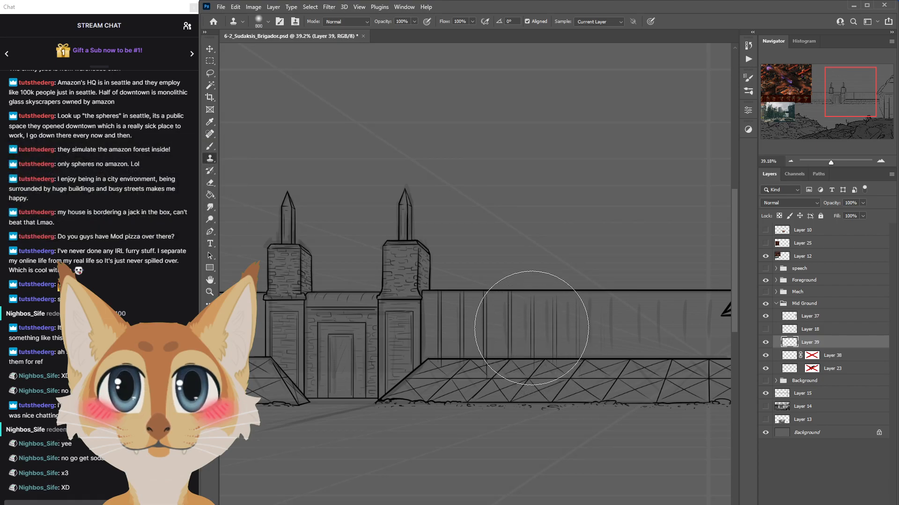
click(531, 325)
mouse_move(534, 318)
mouse_down()
mouse_move(610, 307)
mouse_move(668, 367)
mouse_move(624, 288)
mouse_up()
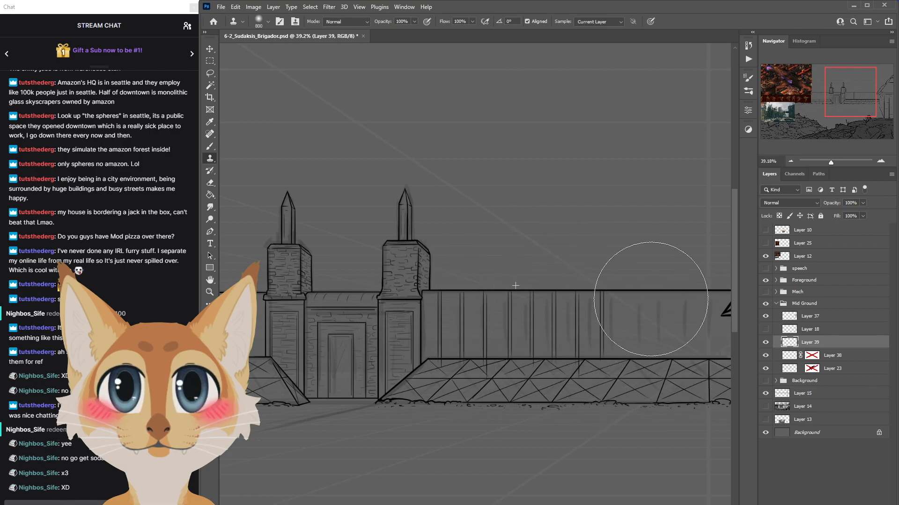
Clone more vertical lines to fill the rest of the upper wall up to the large building.
drag(566, 504, 604, 504)
alt+click(269, 323)
mouse_move(472, 319)
mouse_down()
mouse_move(438, 315)
mouse_move(456, 324)
mouse_move(480, 302)
mouse_move(528, 302)
mouse_move(369, 320)
mouse_move(318, 355)
mouse_move(553, 342)
mouse_move(541, 303)
mouse_move(298, 344)
mouse_move(565, 358)
mouse_move(646, 288)
mouse_move(348, 386)
mouse_up()
drag(538, 504, 507, 504)
click(210, 292)
alt+click(297, 320)
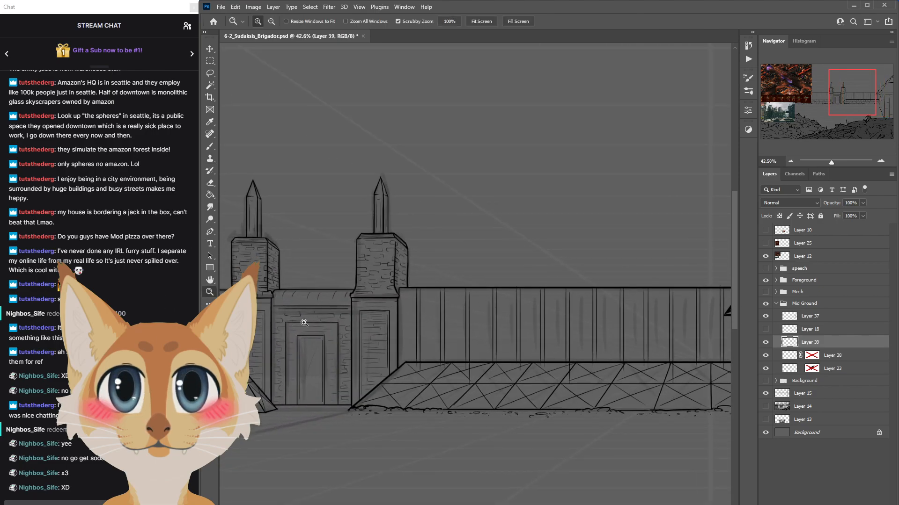
drag(538, 504, 476, 504)
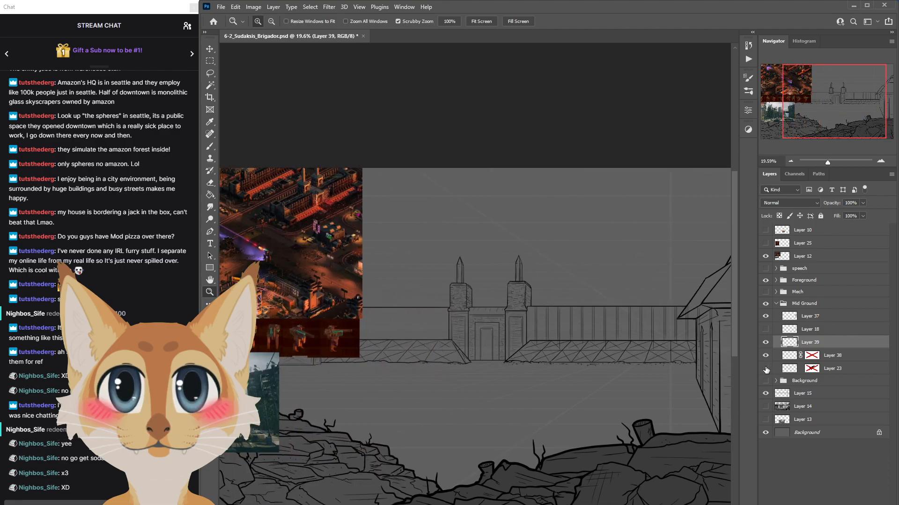
Hide the Layer 12 reference images and clone the vertical wall lines across the upper wall between the small tower and the gate.
click(766, 256)
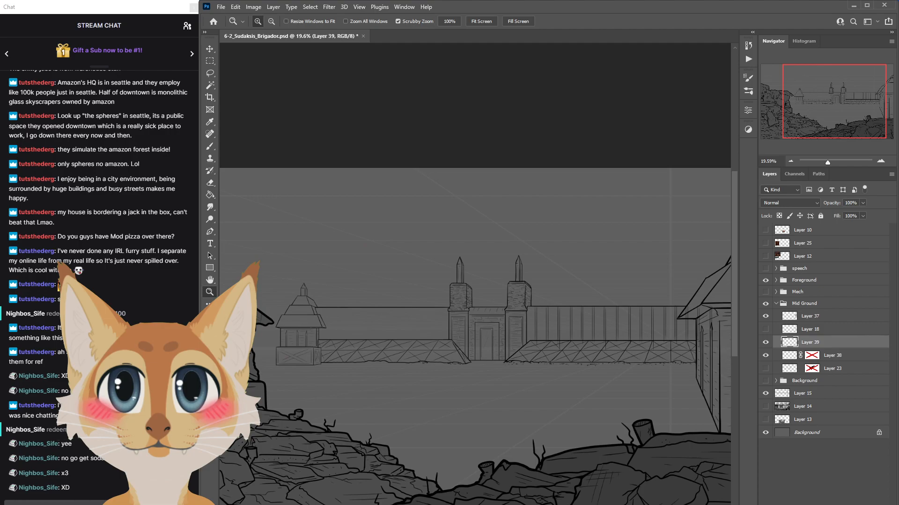
scroll(475, 281, down, 3)
mouse_move(295, 199)
mouse_down()
mouse_move(330, 199)
mouse_move(301, 199)
mouse_up()
key(b)
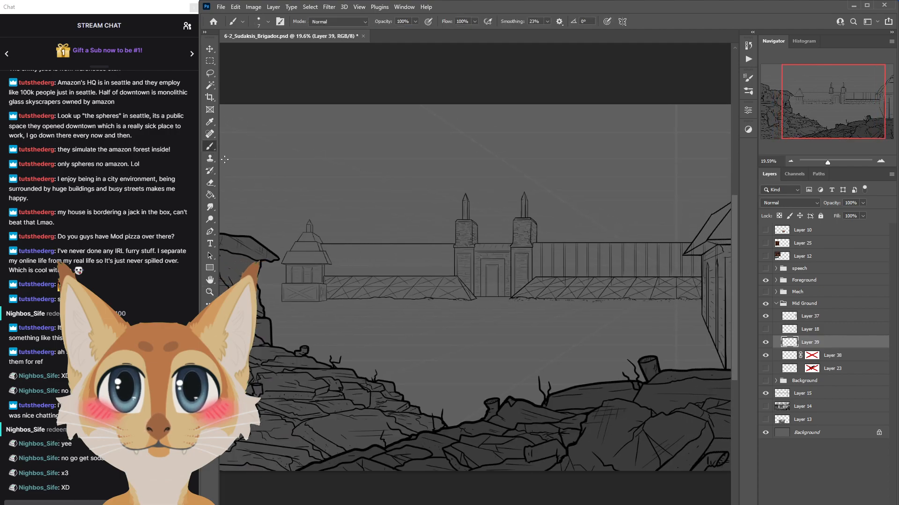
click(210, 159)
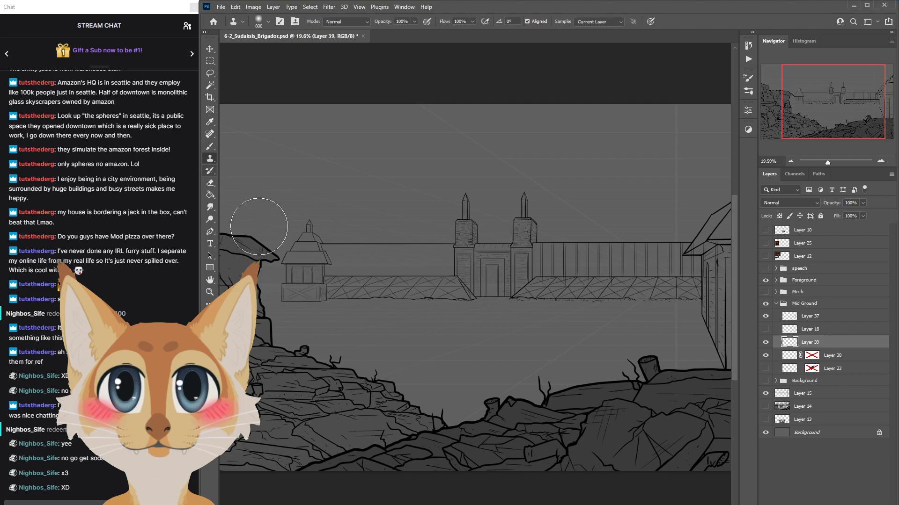
alt+click(680, 262)
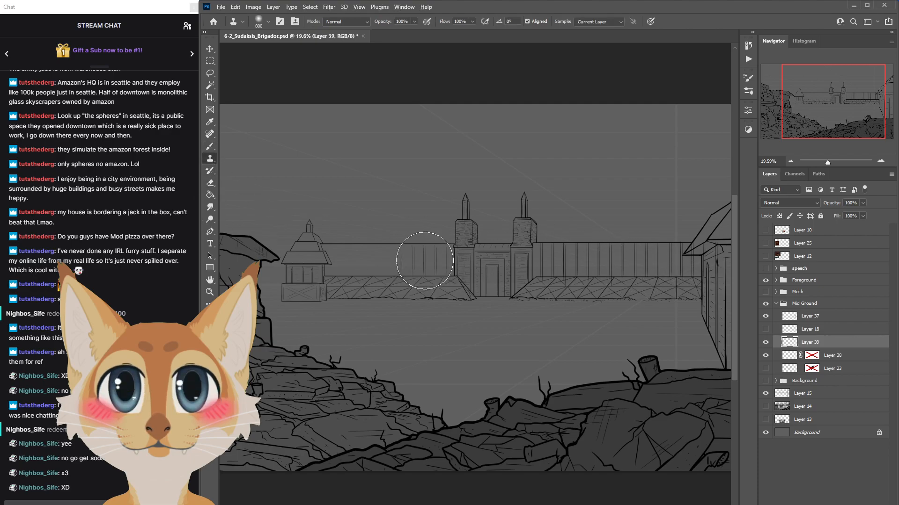
mouse_move(424, 260)
mouse_down()
mouse_move(443, 244)
mouse_move(453, 256)
mouse_move(418, 279)
mouse_move(376, 268)
mouse_move(384, 242)
mouse_move(382, 260)
mouse_move(335, 278)
mouse_up()
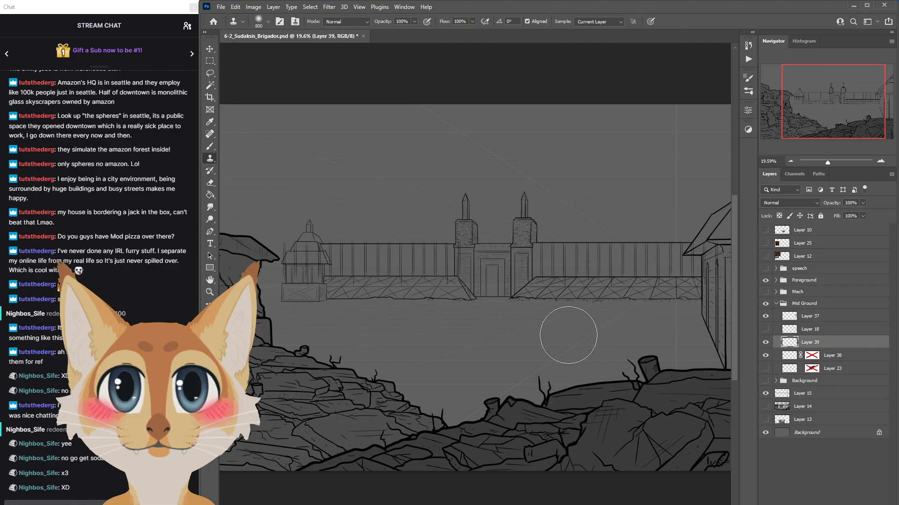
Remove the stray cloned vertical lines that overlap the small tower, keeping those on the upper wall beside it.
scroll(401, 323, up, 3)
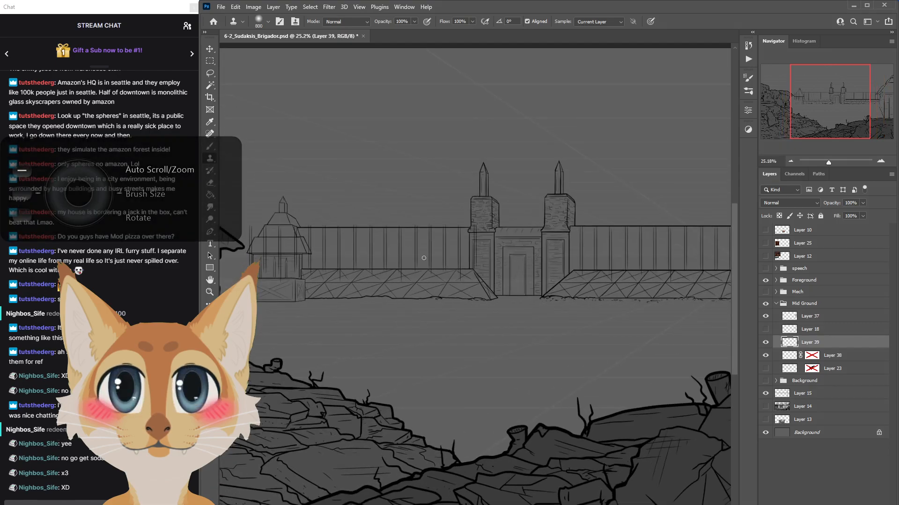
click(210, 147)
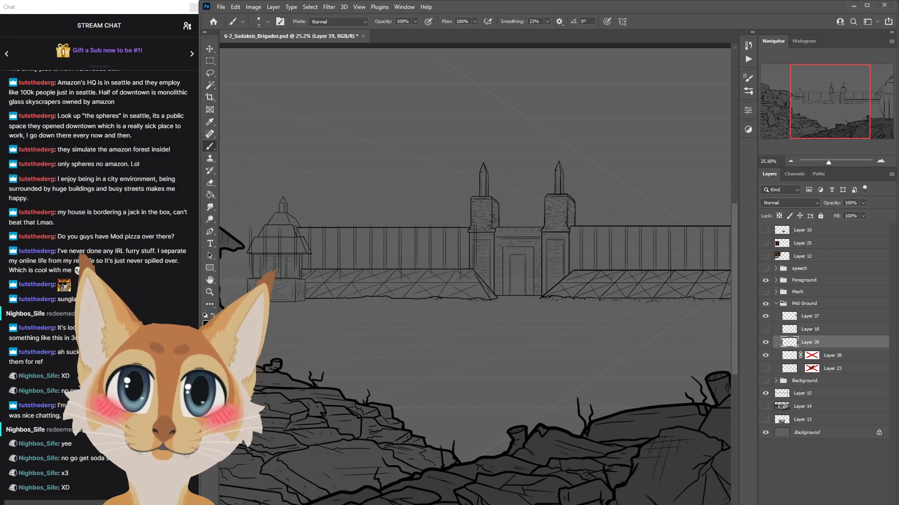
scroll(589, 445, right, 5)
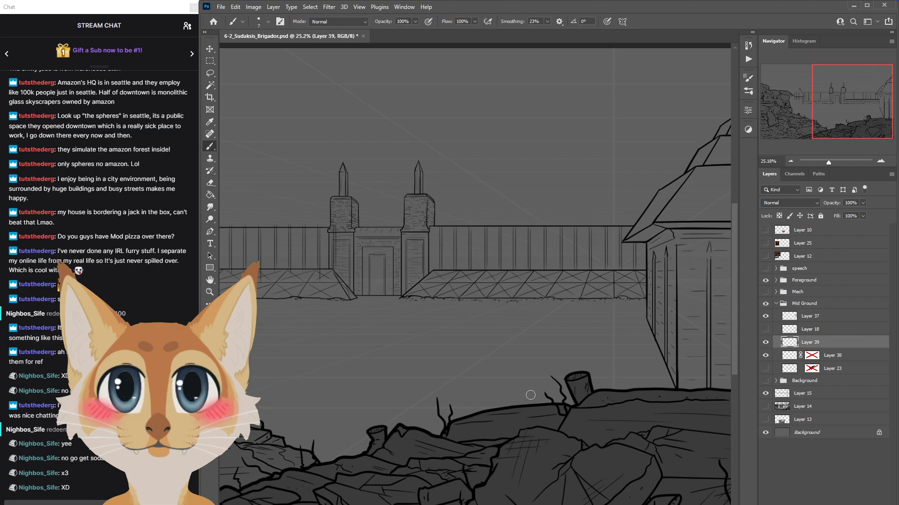
scroll(475, 276, left, 3)
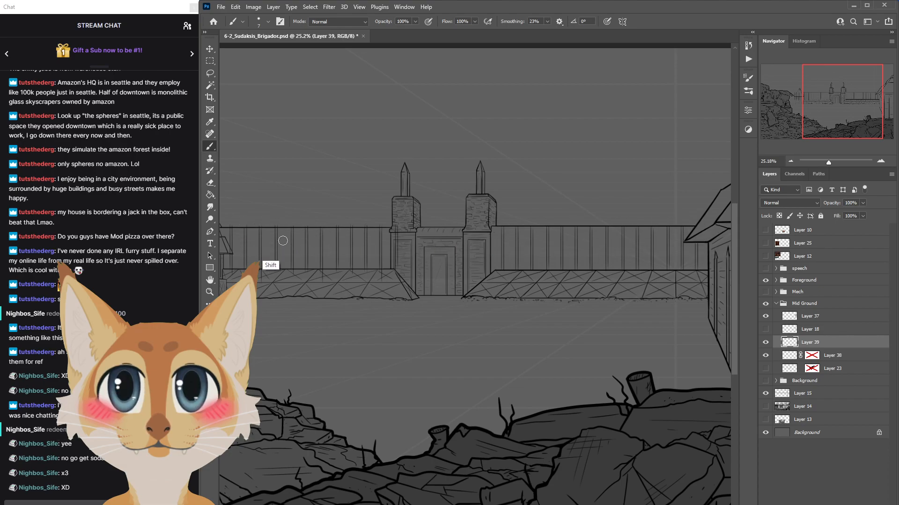
scroll(512, 466, left, 9)
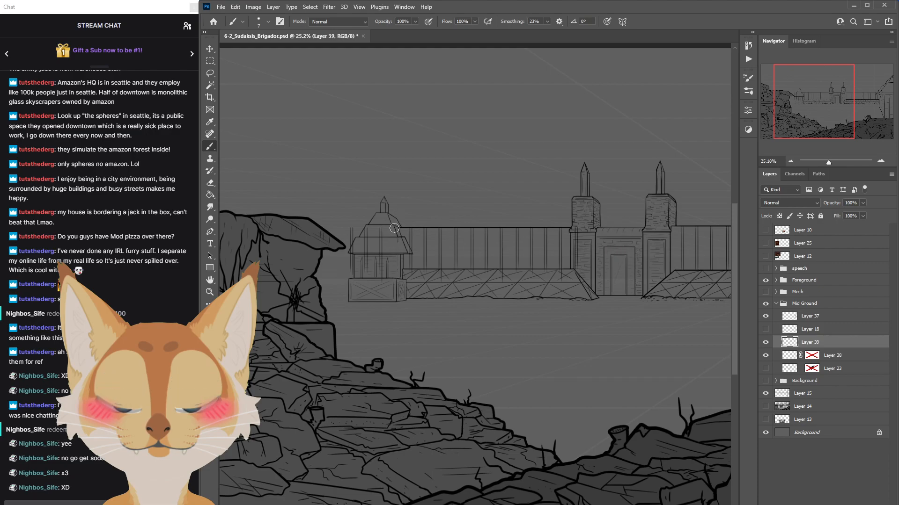
key(ctrl+z)
key(ctrl+z)
key(ctrl+z)
key(ctrl+z)
key(ctrl+z)
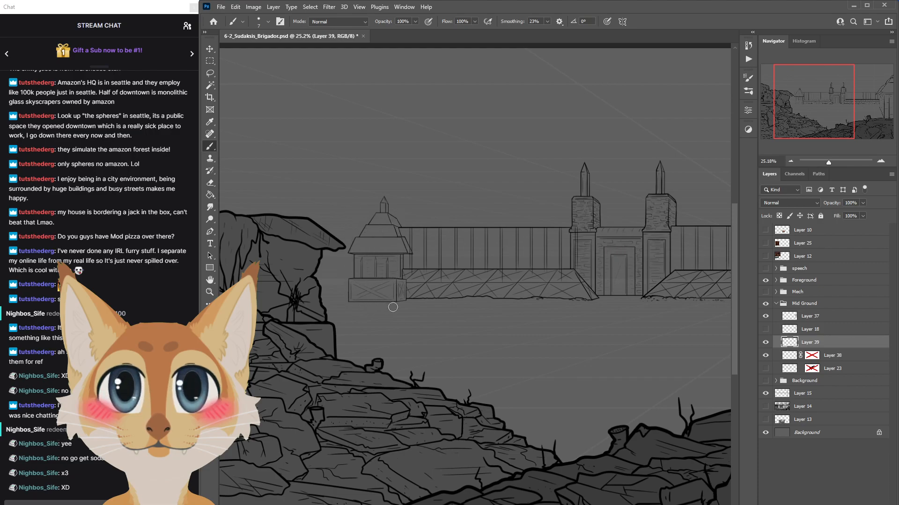
scroll(401, 303, up, 2)
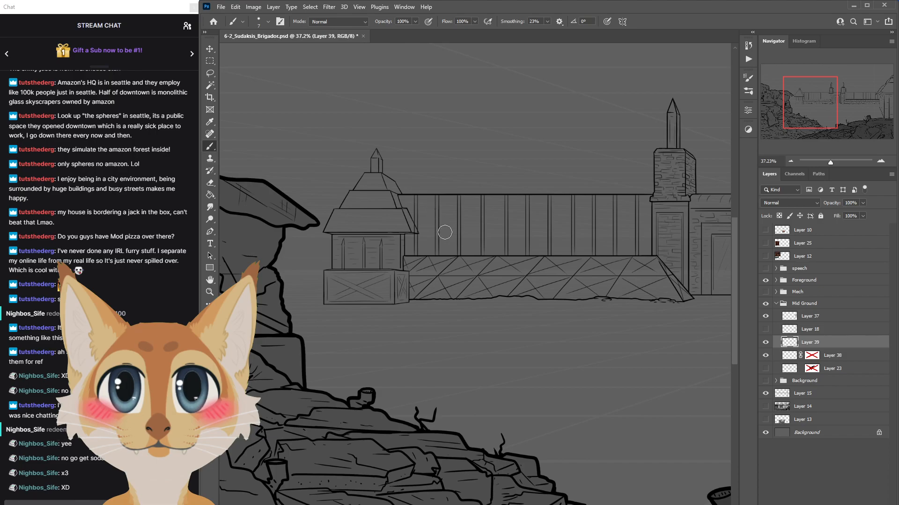
scroll(424, 224, up, 2)
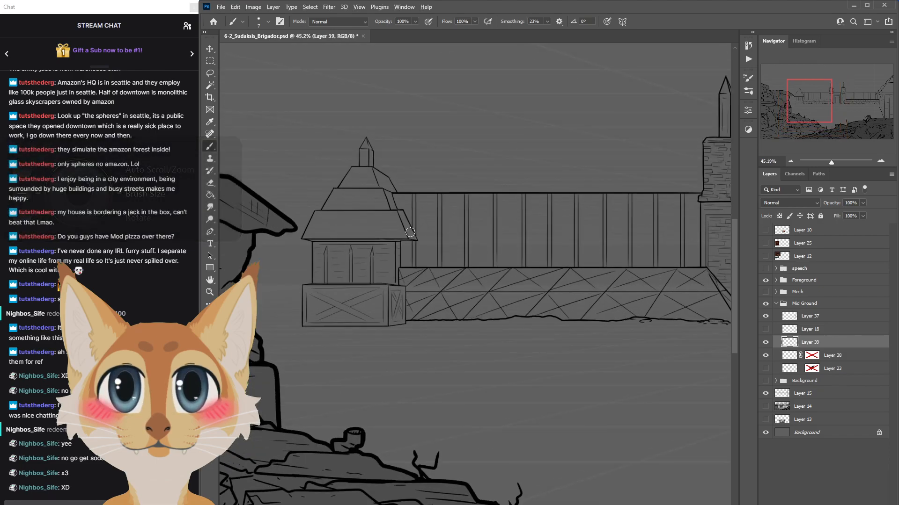
Toggle the Layer 39 lines and the Layer 12 reference images to check the upper walls in the whole scene.
scroll(408, 225, down, 6)
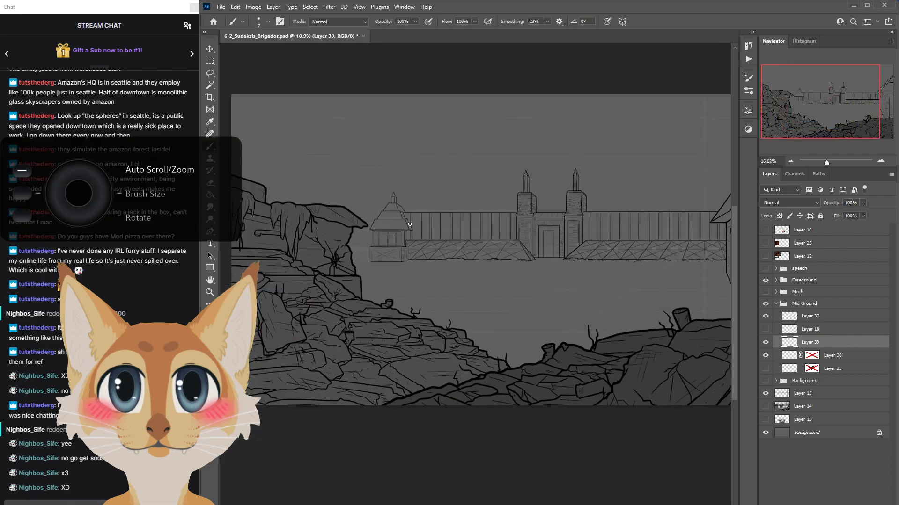
scroll(604, 188, up, 3)
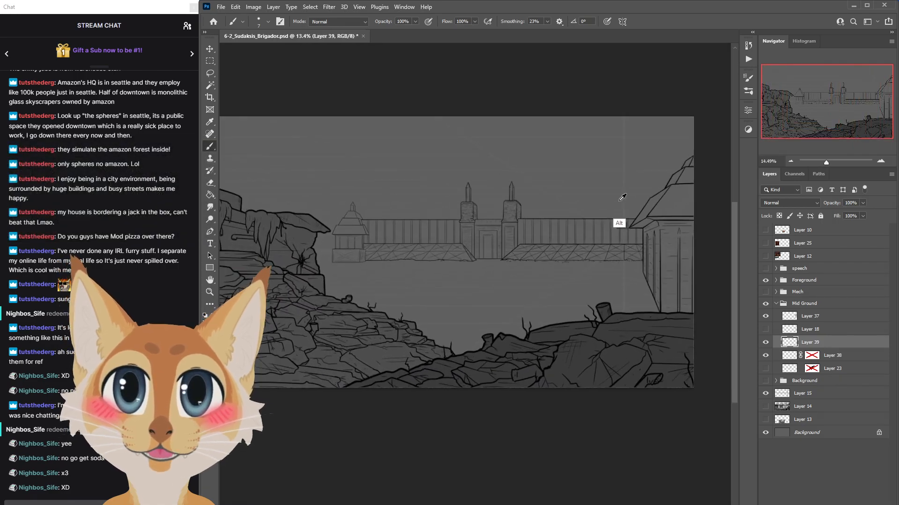
click(765, 345)
click(765, 343)
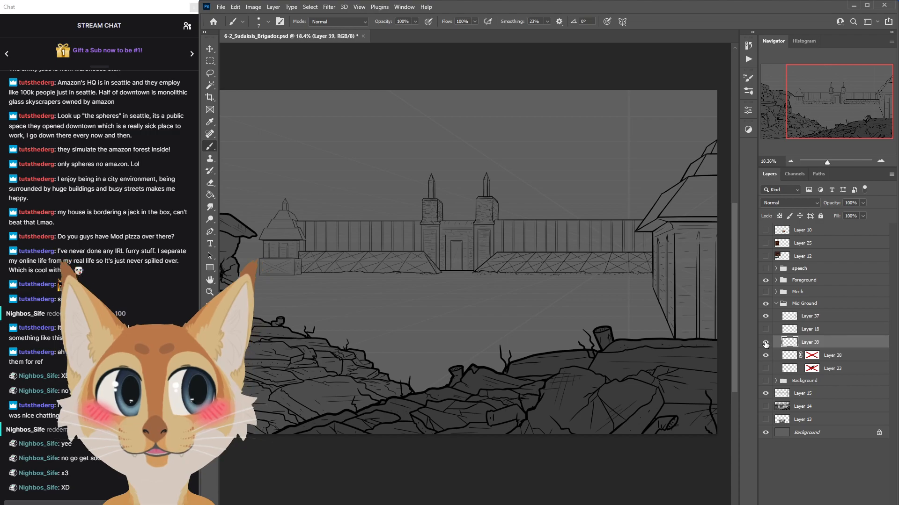
click(765, 343)
scroll(528, 253, up, 2)
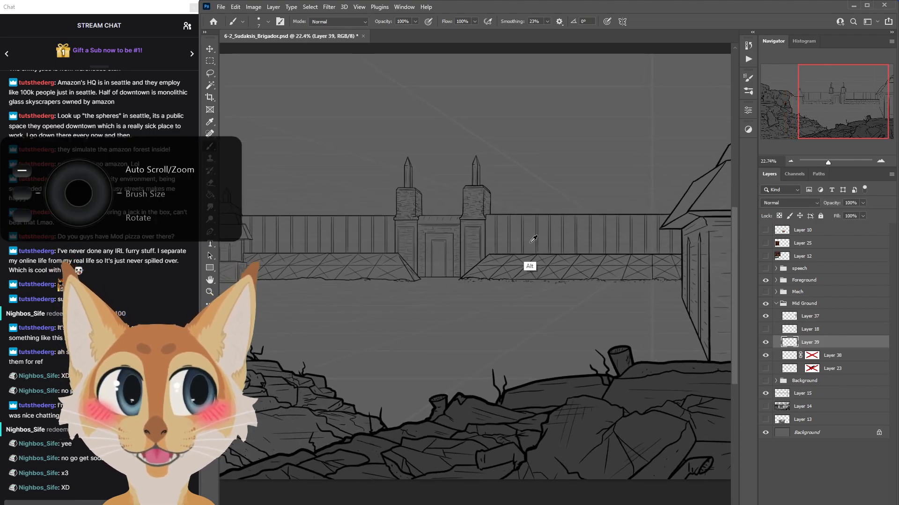
click(766, 256)
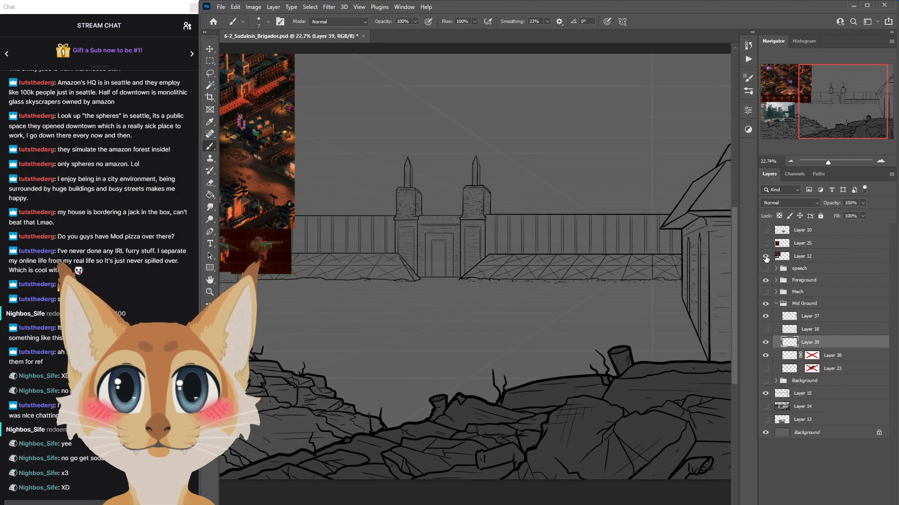
click(765, 256)
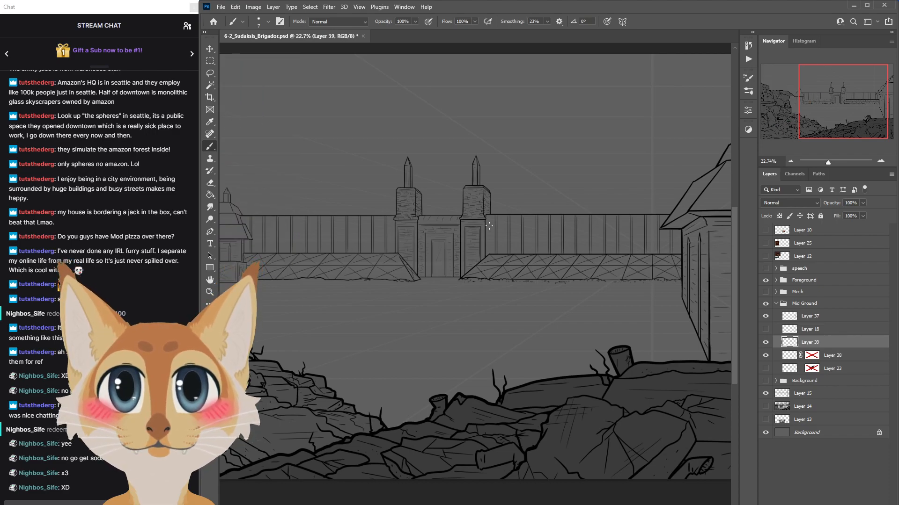
Add a new layer above Layer 39, show the Layer 12 reference images and examine the city reference beside the drawing.
key(ctrl+shift+alt+n)
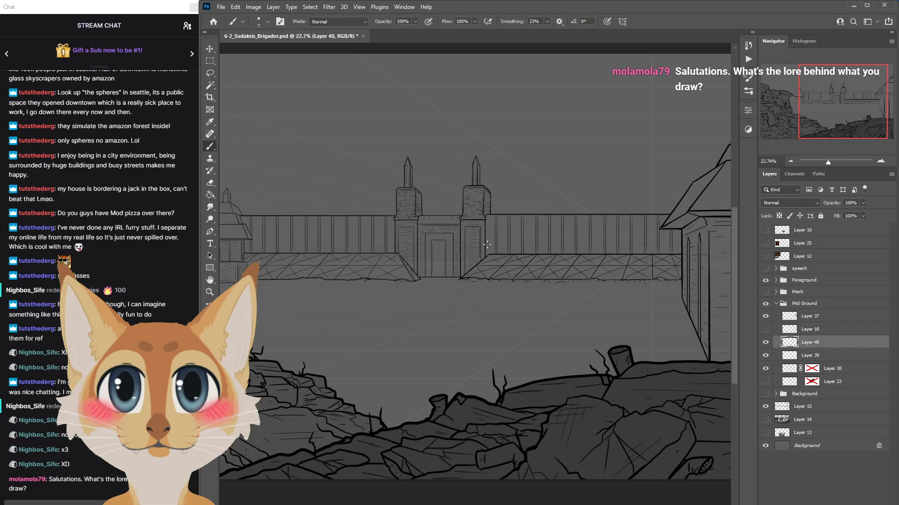
click(210, 292)
drag(399, 289, 407, 301)
click(766, 256)
drag(308, 300, 529, 304)
drag(449, 162, 472, 227)
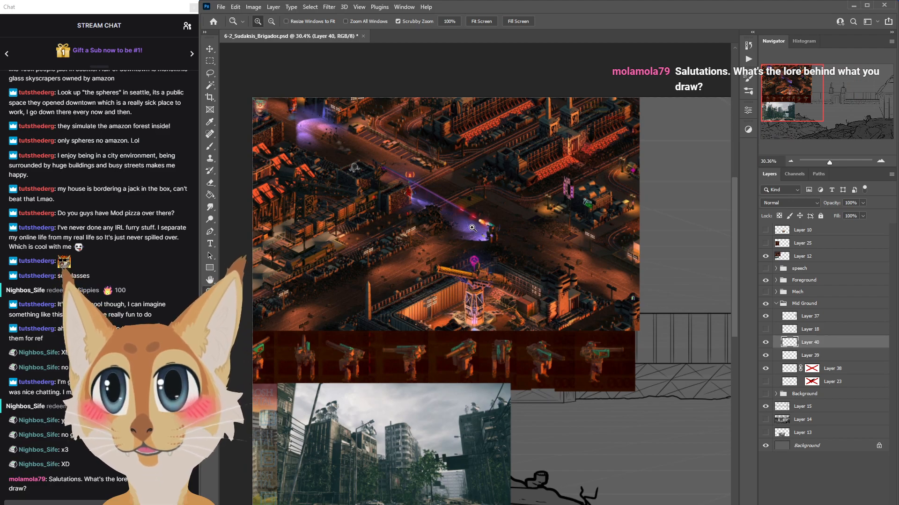
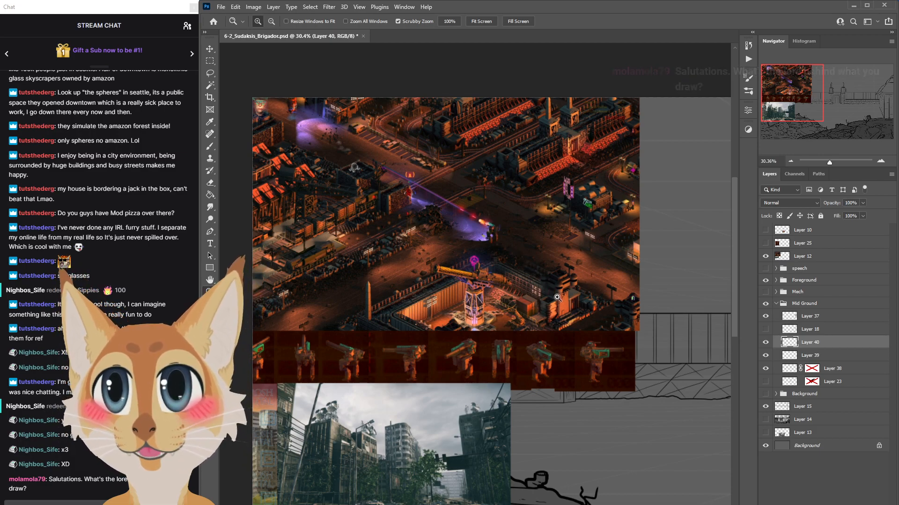
scroll(546, 287, down, 2)
scroll(575, 321, down, 1)
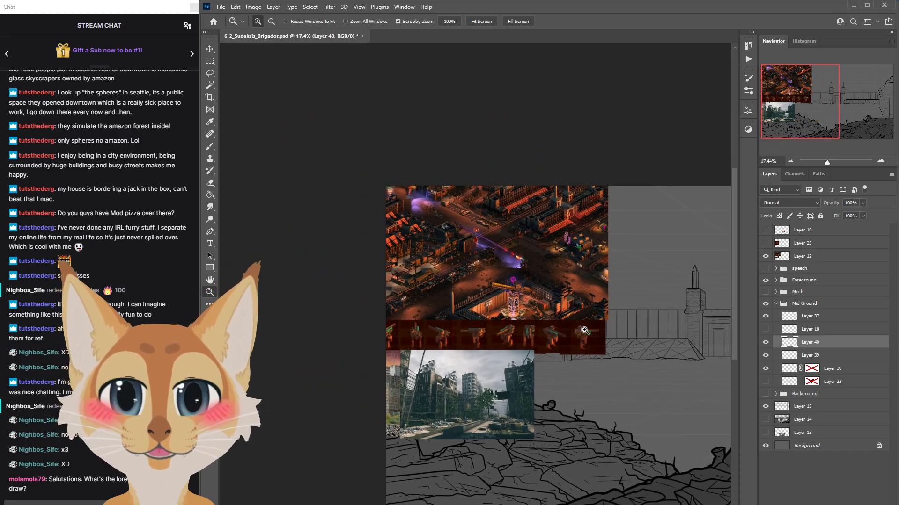
scroll(603, 430, down, 1)
drag(468, 504, 538, 504)
drag(734, 330, 734, 348)
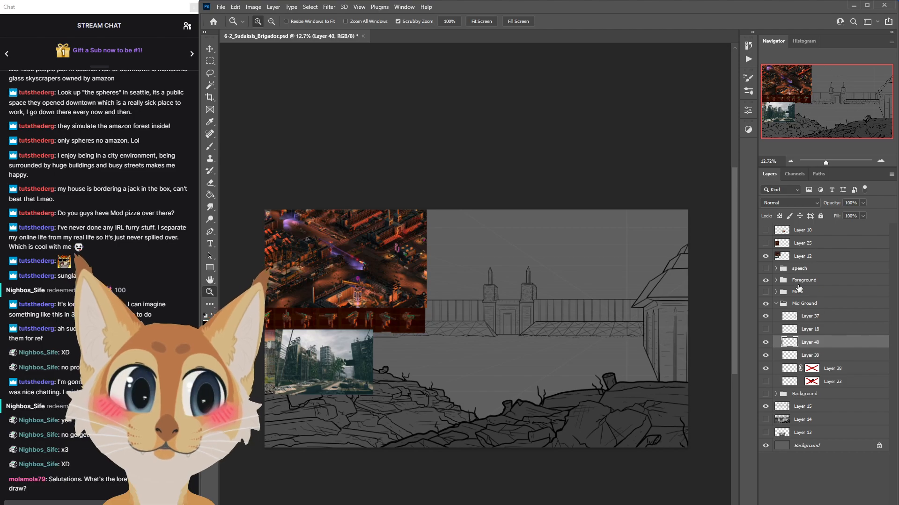
Hide the Layer 12 reference images and show the speech and Mech groups to review the full composition.
click(766, 256)
click(765, 268)
click(766, 292)
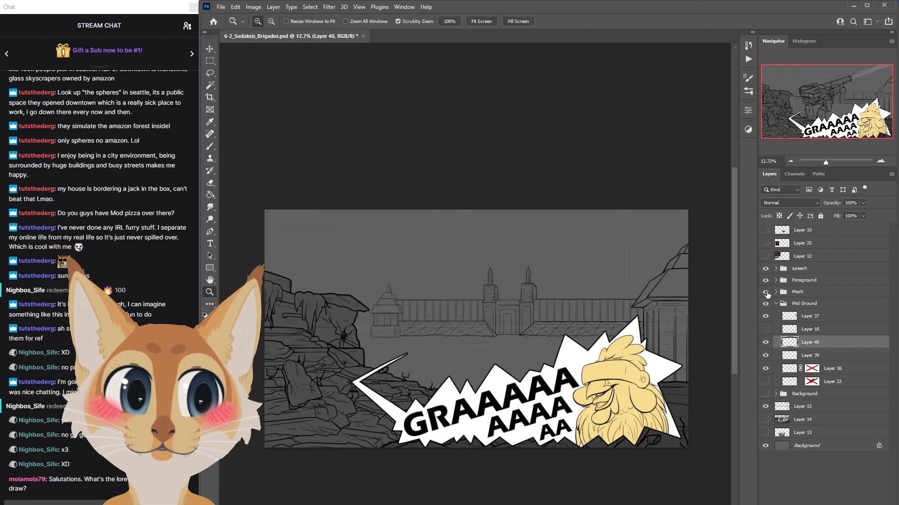
scroll(738, 307, down, 2)
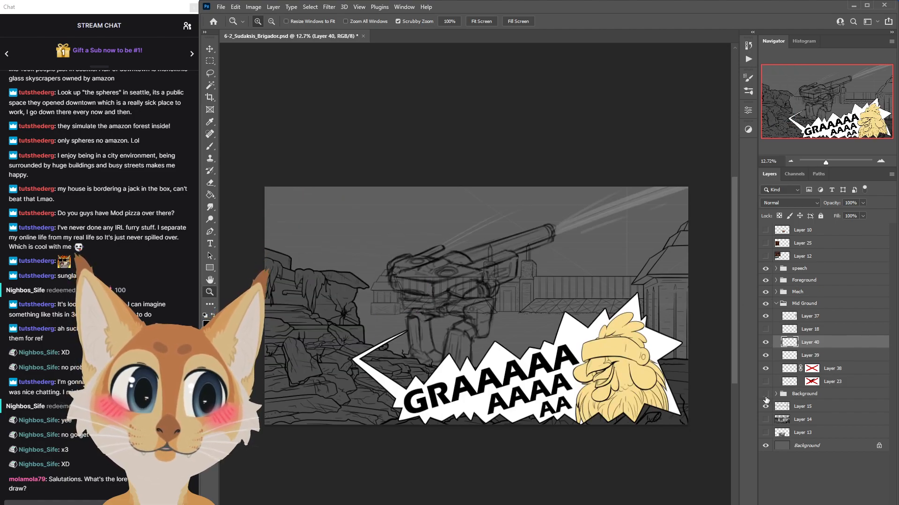
Toggle the Background and Mid Ground groups to check how the walls read in the full composition.
click(766, 395)
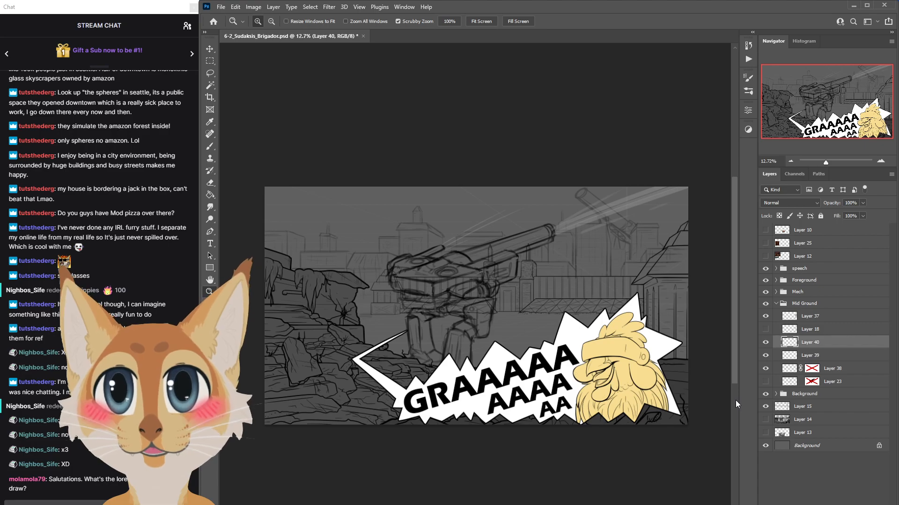
click(765, 395)
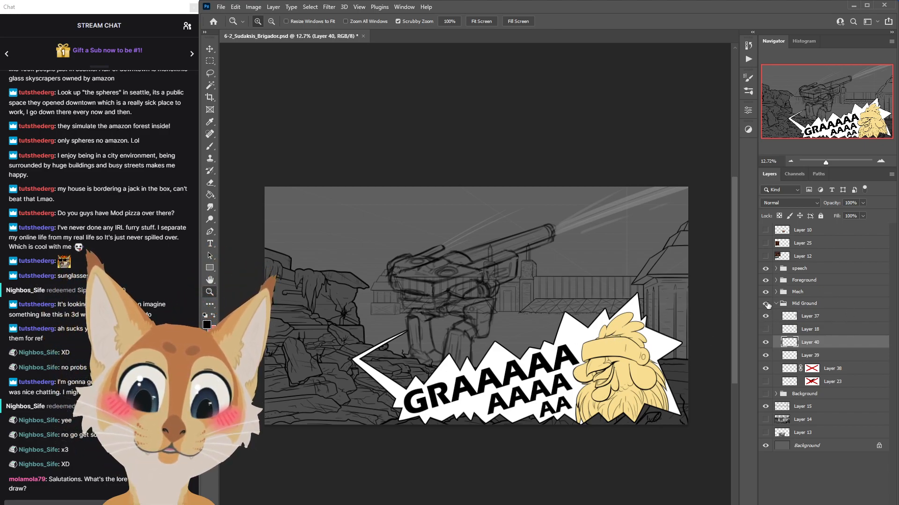
click(775, 304)
click(765, 304)
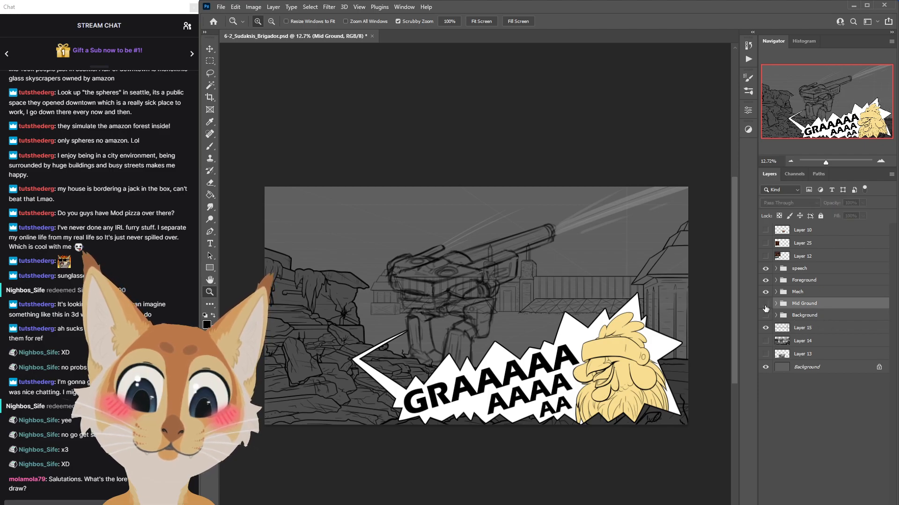
click(765, 304)
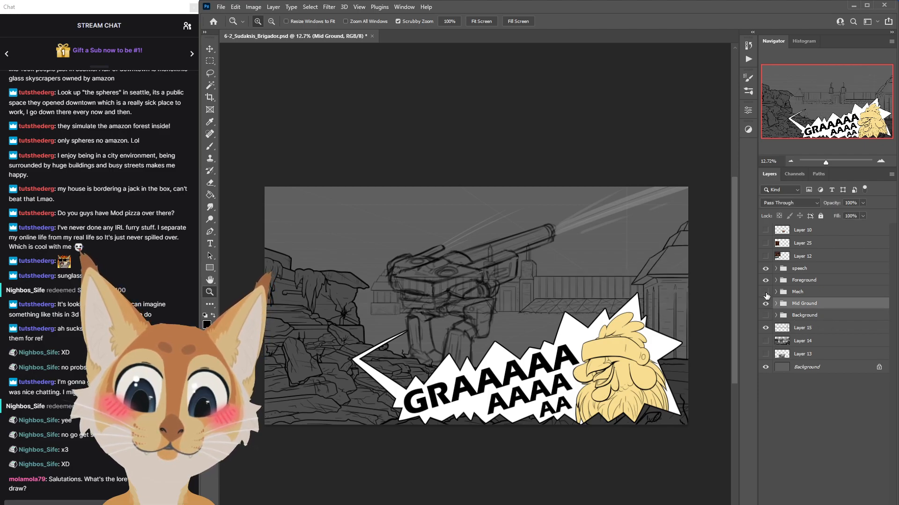
Hide the speech and Mech groups, leaving the Foreground group visible around the mid-ground walls.
click(766, 292)
click(766, 281)
click(766, 268)
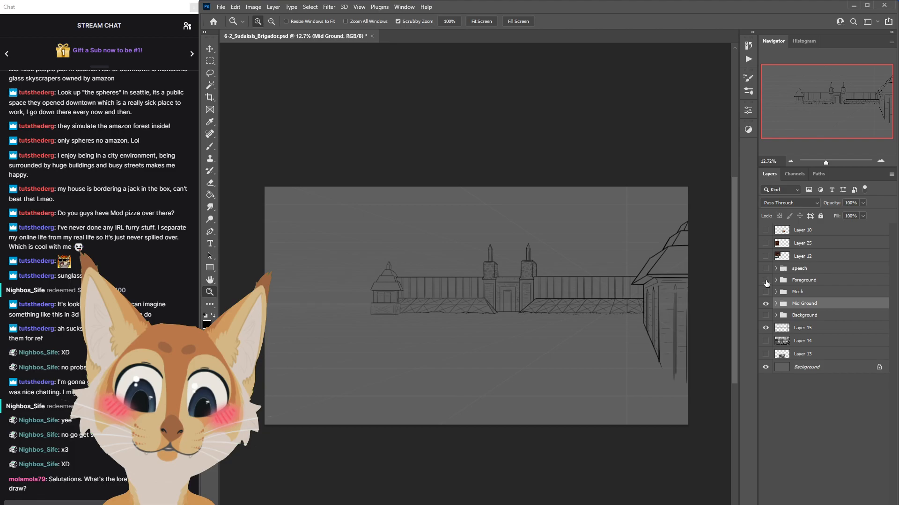
click(765, 281)
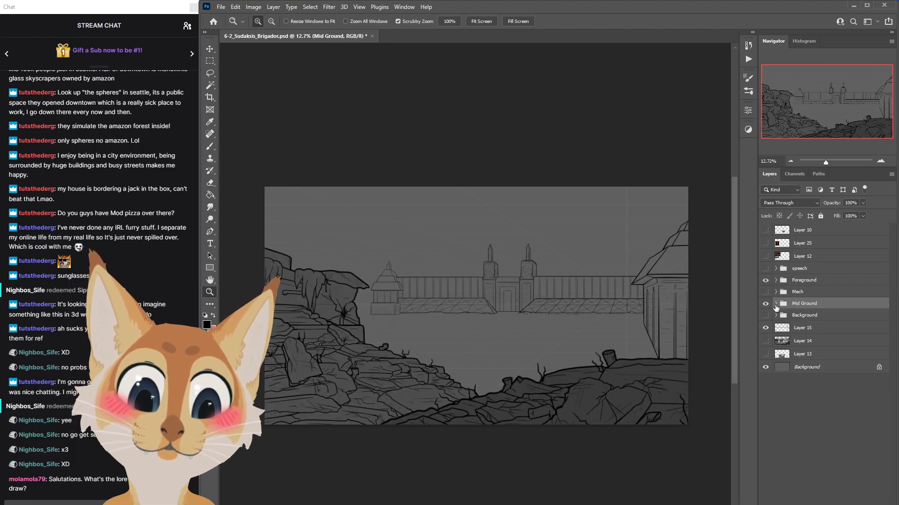
Expand the Mid Ground group, check the contents of Layer 37 and Layer 40, and make Layer 40 active.
click(776, 304)
click(805, 318)
click(765, 317)
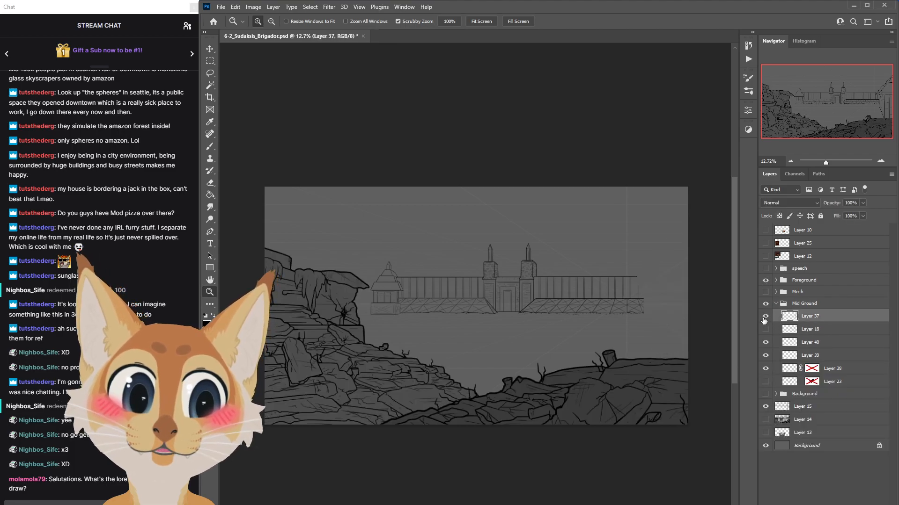
click(766, 317)
click(807, 343)
click(766, 342)
click(765, 343)
Brush straight horizontal rails across the upper wall between the gate and the large tower on Layer 40.
drag(624, 324, 623, 325)
click(210, 146)
drag(442, 238, 669, 241)
drag(445, 240, 667, 247)
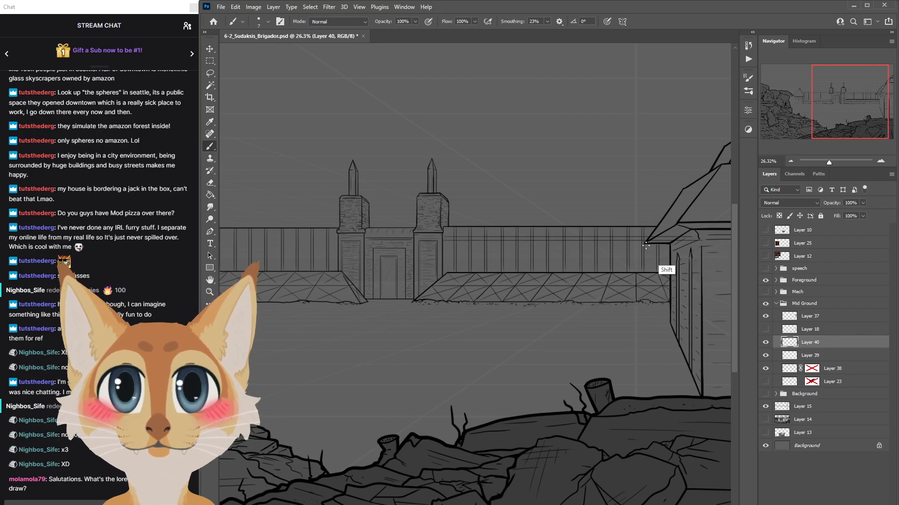
scroll(455, 250, right, 2)
drag(409, 251, 636, 251)
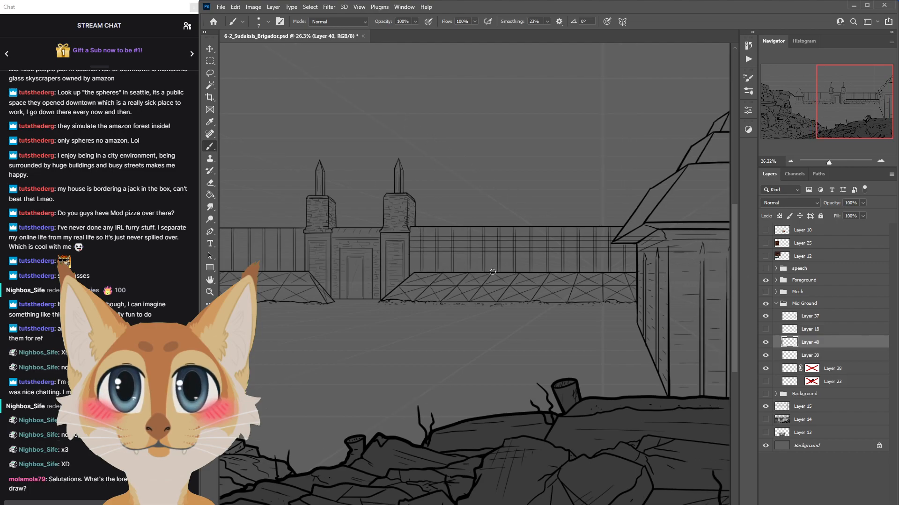
Toggle Layer 39 and Layer 40 to compare the wall's vertical posts with the horizontal rails.
click(801, 357)
click(766, 357)
click(766, 358)
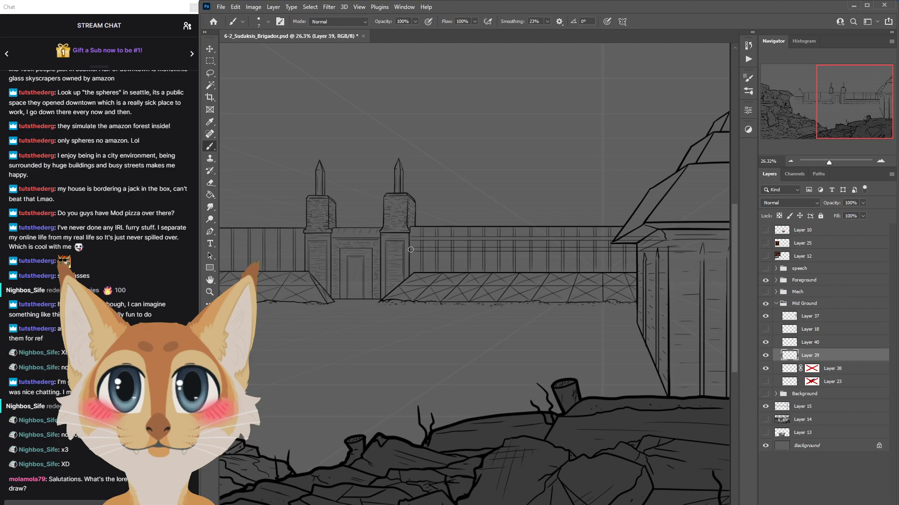
click(790, 343)
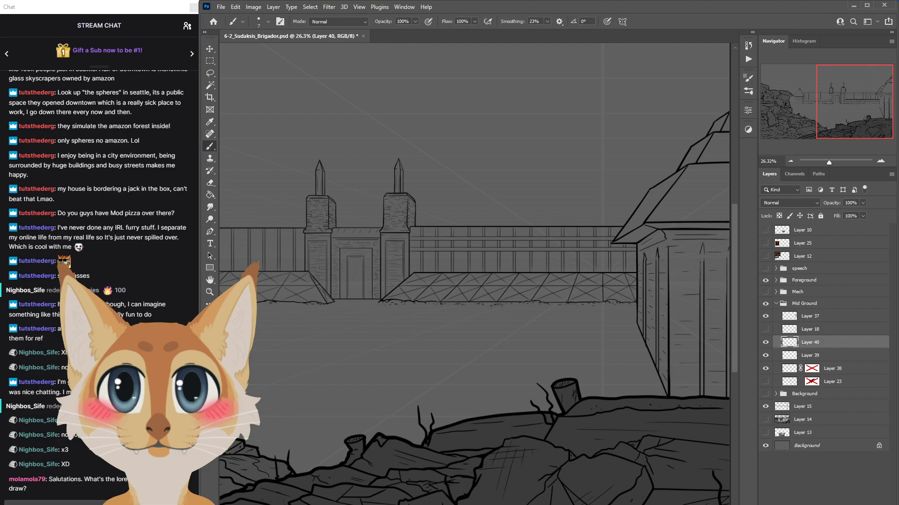
drag(468, 290, 590, 290)
click(766, 343)
click(766, 343)
Duplicate Layer 40 and move the copied rails onto the upper wall between the small tower and the gate.
right_click(818, 342)
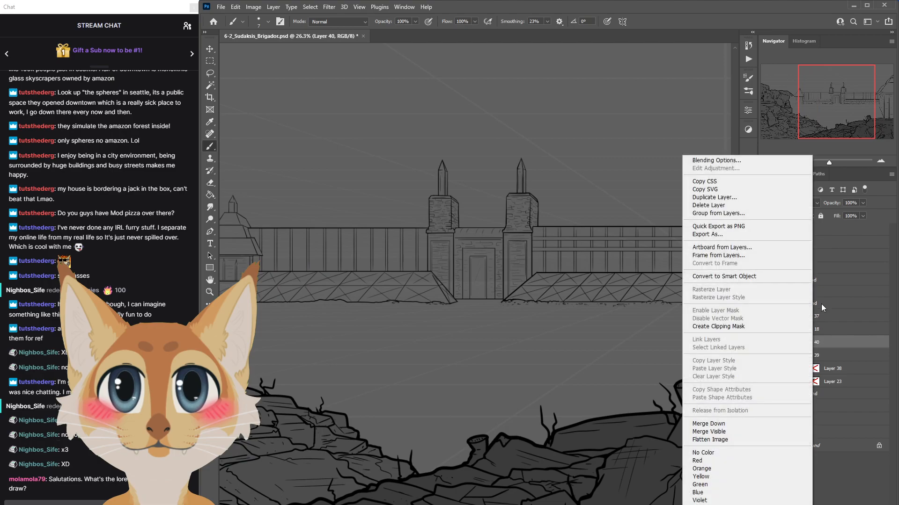
click(749, 193)
click(527, 158)
key(v)
drag(644, 291, 341, 290)
drag(370, 317, 479, 316)
Merge Layer 40 copy down into Layer 40.
click(806, 357)
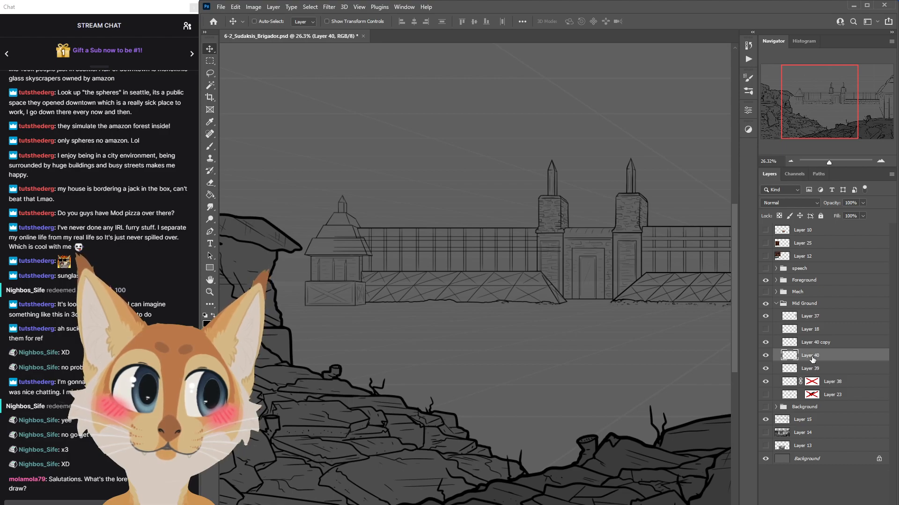
click(808, 369)
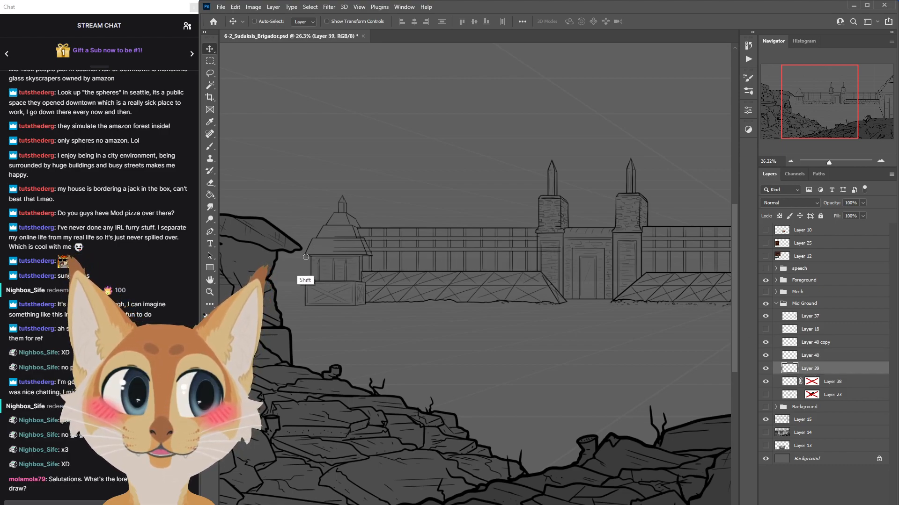
click(814, 357)
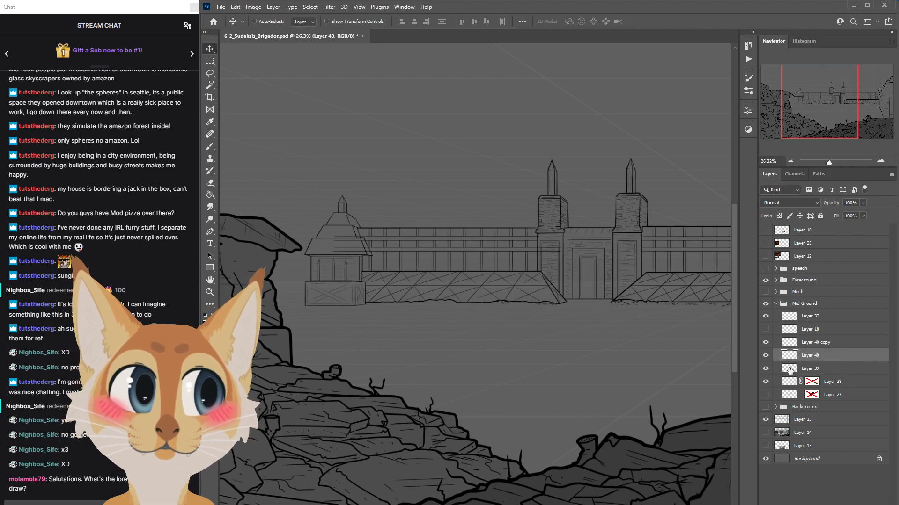
right_click(820, 345)
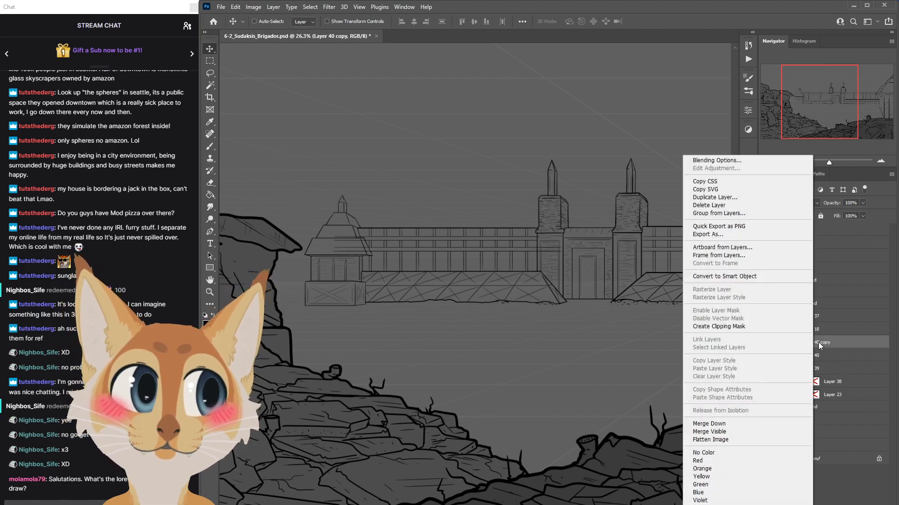
click(712, 423)
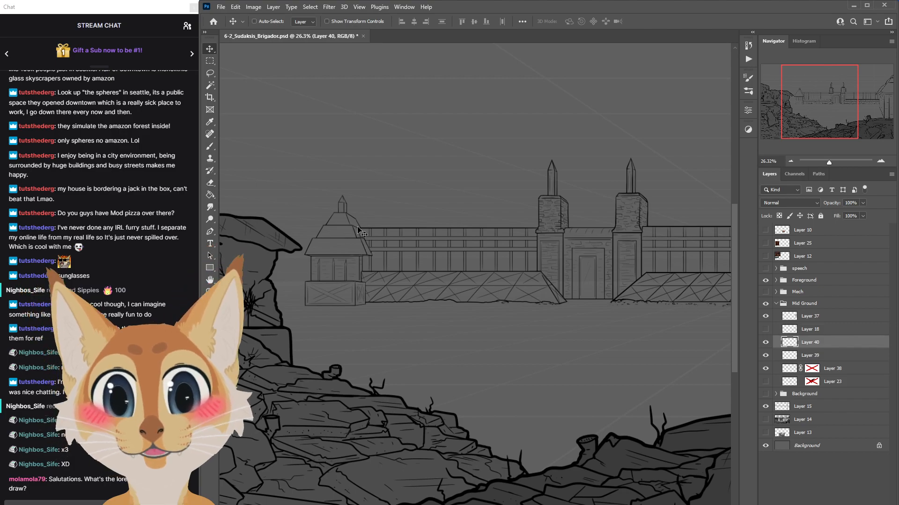
Review the walls in the whole scene and check the Layer 18 sketch against them.
key(z)
drag(604, 351, 580, 351)
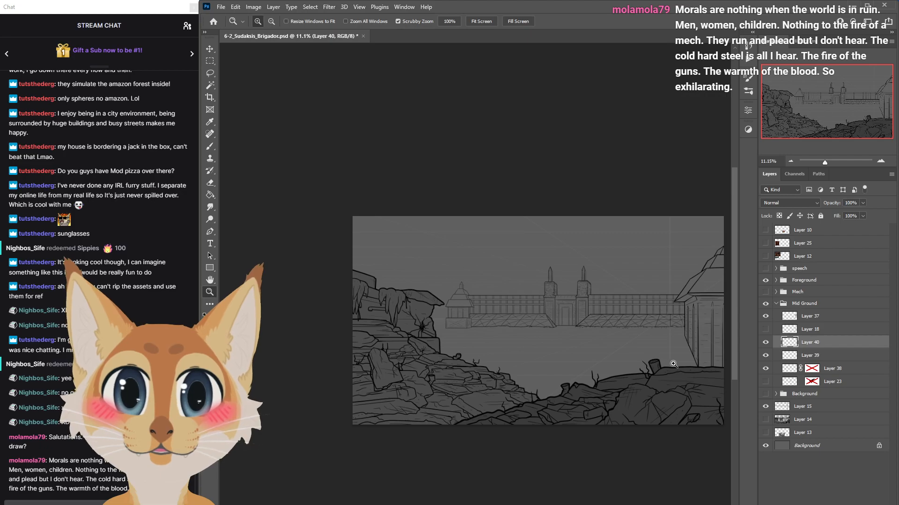
drag(653, 359, 665, 356)
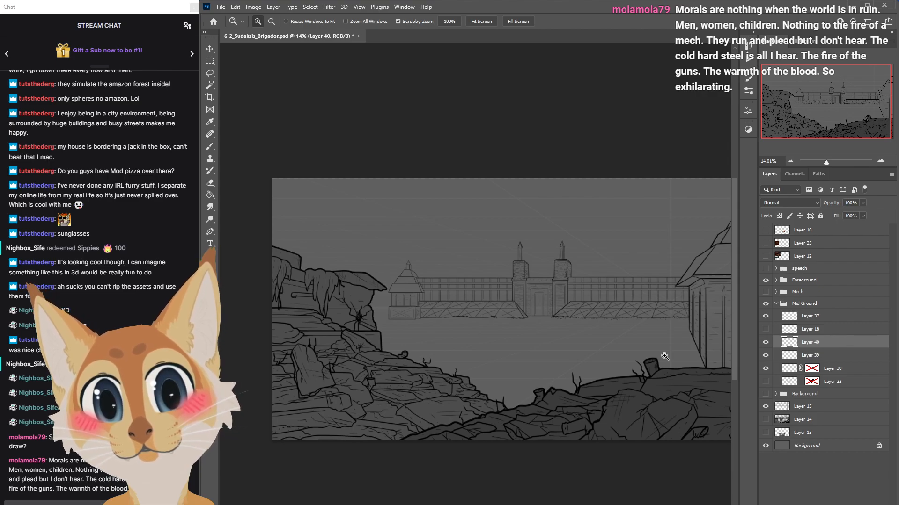
click(765, 330)
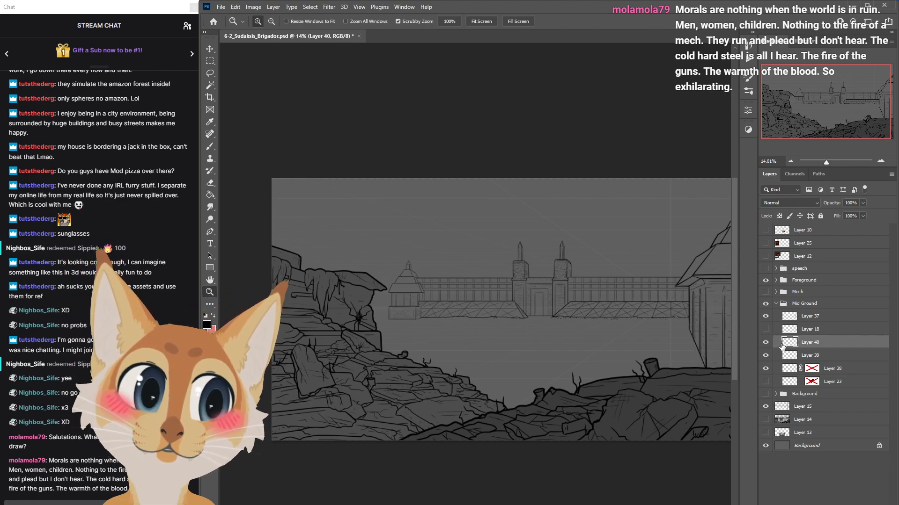
Merge Layer 40 and Layer 39 down into Layer 38, checking the combined line art by toggling visibility.
right_click(819, 358)
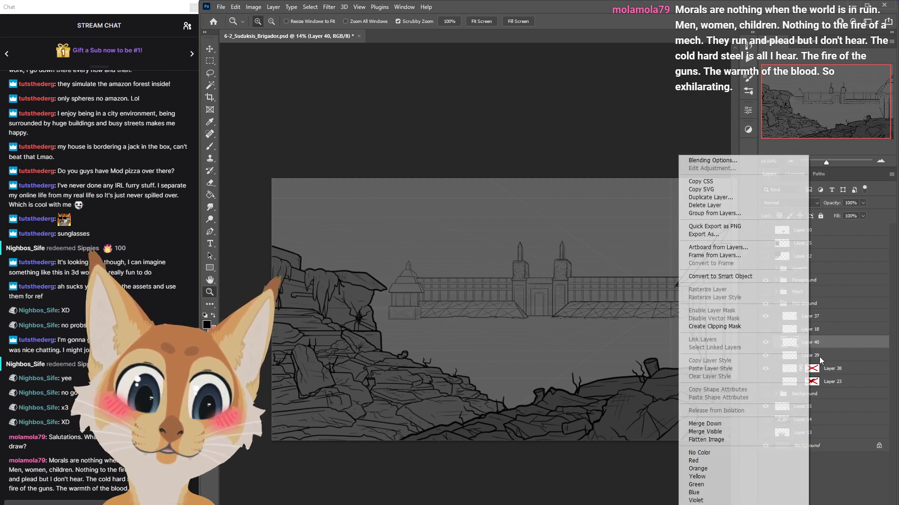
click(704, 424)
click(766, 357)
click(766, 356)
click(765, 342)
click(766, 343)
right_click(808, 343)
click(711, 424)
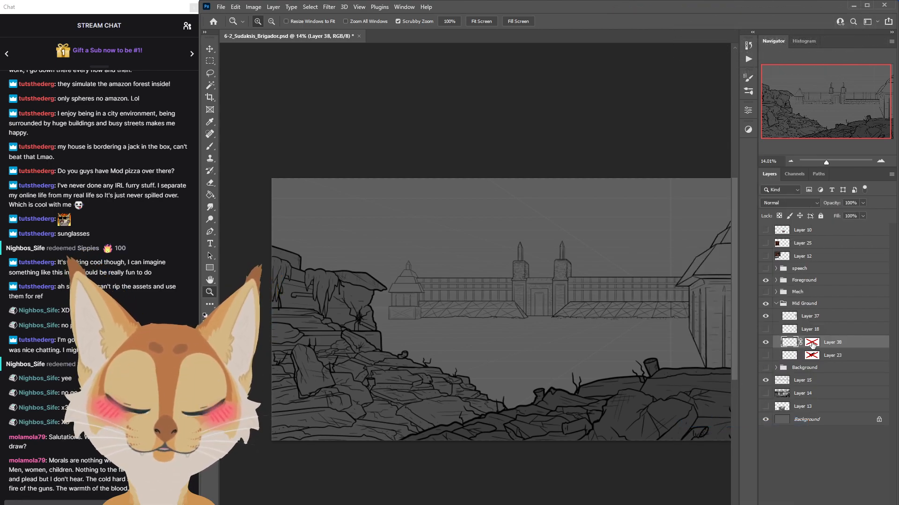
click(767, 343)
click(766, 343)
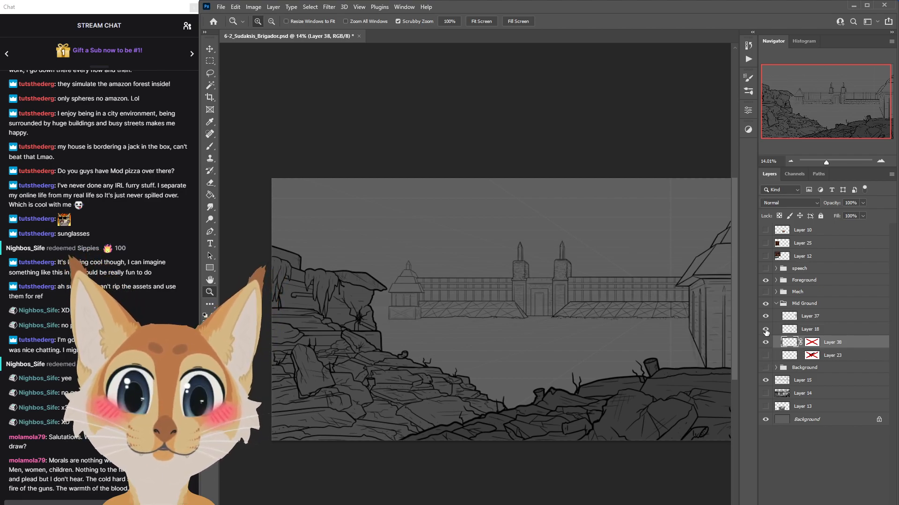
Inspect the merged walls, small tower and gate up close with the Brush tool ready, and save the document.
click(210, 146)
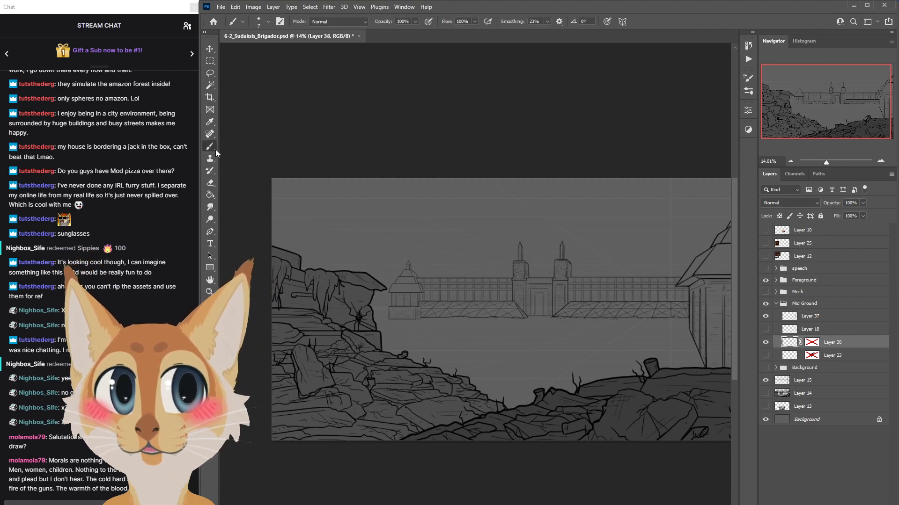
scroll(458, 330, up, 5)
scroll(457, 330, up, 2)
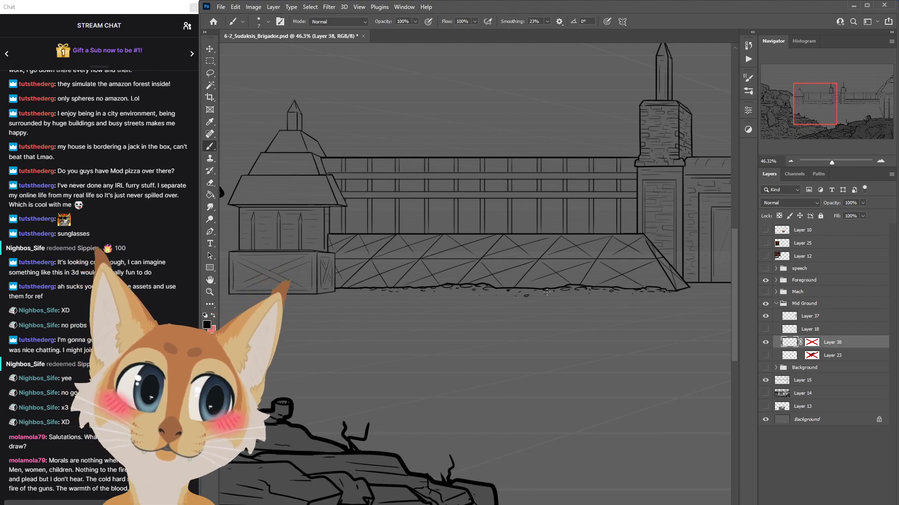
scroll(543, 293, down, 5)
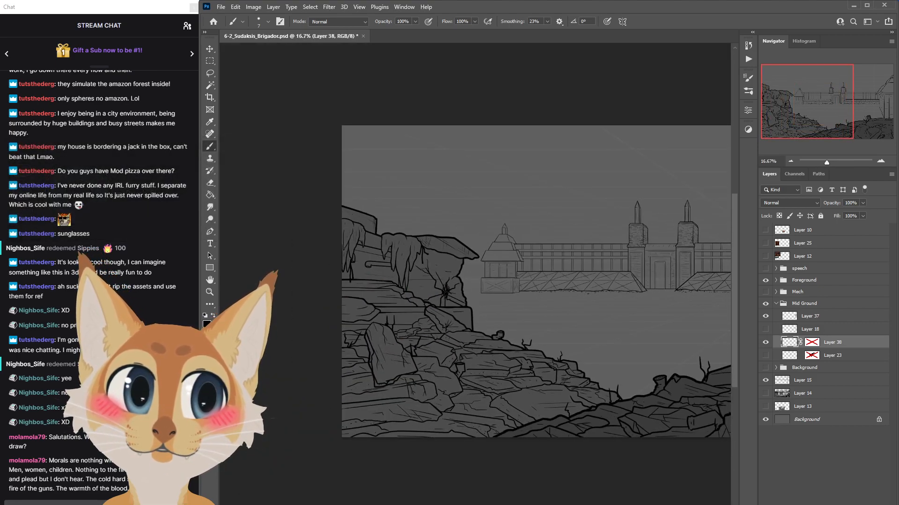
scroll(534, 383, right, 4)
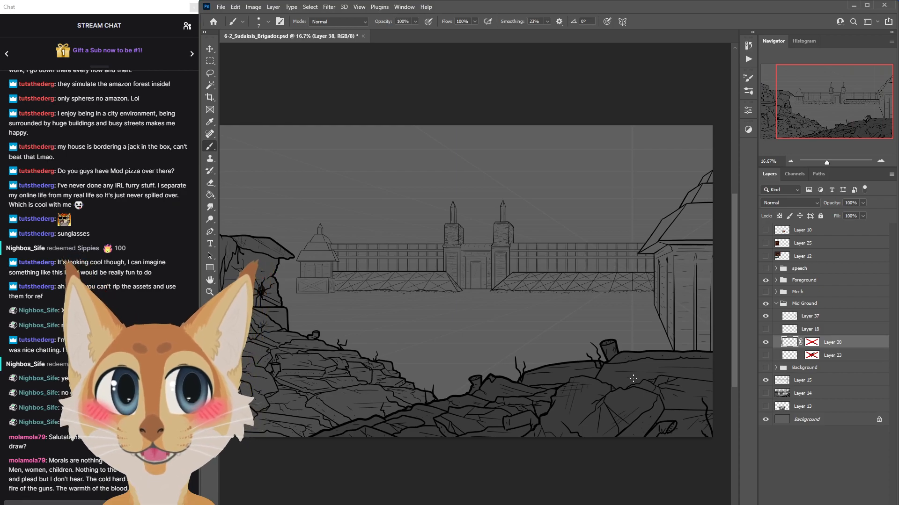
key(ctrl+s)
Toggle Layer 18 and Layer 37 to check the large tower's line art beside the wall.
click(766, 330)
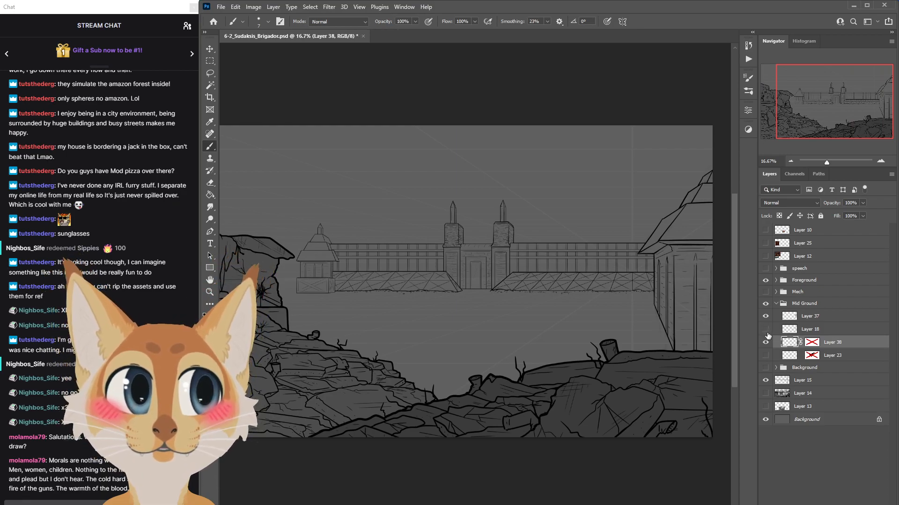
click(768, 320)
click(768, 320)
click(808, 322)
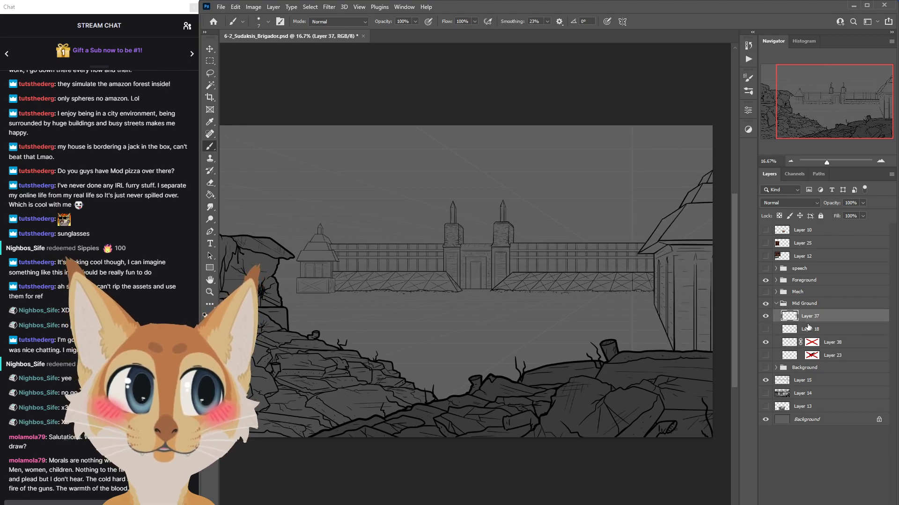
click(768, 320)
click(766, 318)
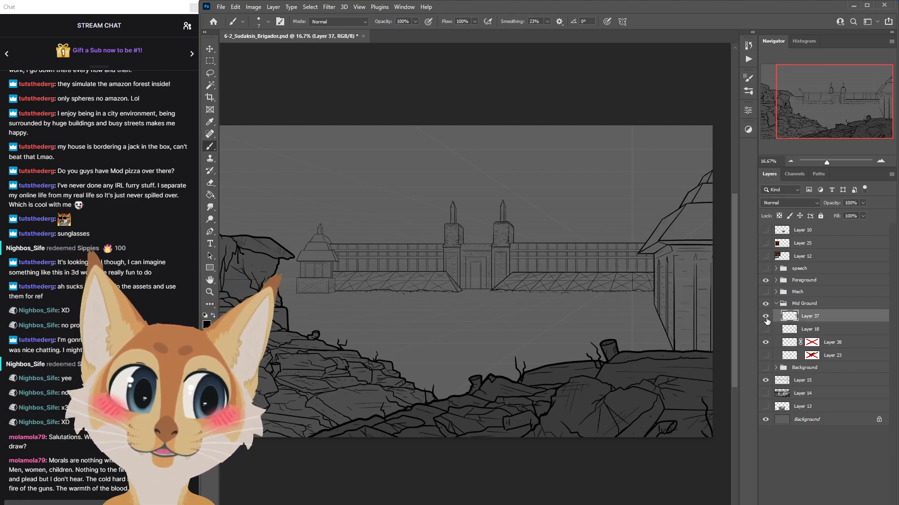
Extend the wall's top and base lines behind the large tower to the canvas edge on Layer 38 with a larger brush.
scroll(712, 299, up, 8)
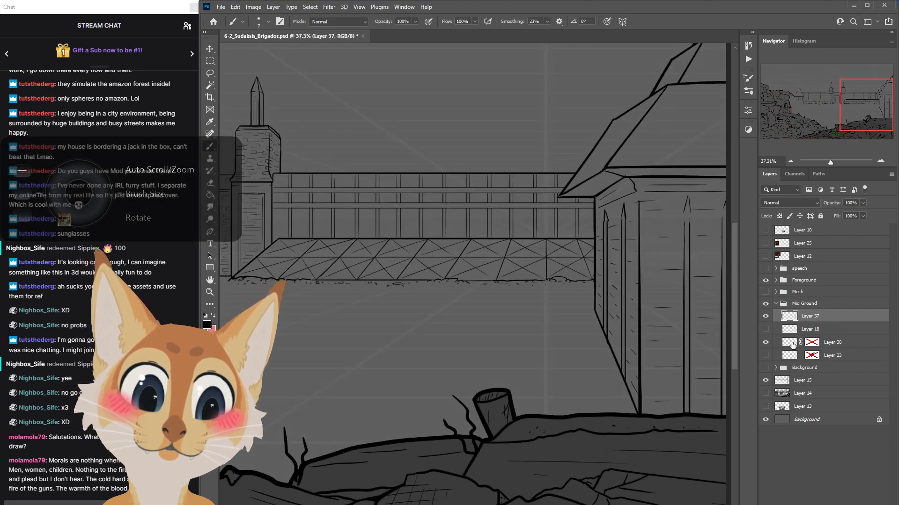
click(793, 344)
scroll(638, 239, up, 2)
scroll(616, 300, down, 3)
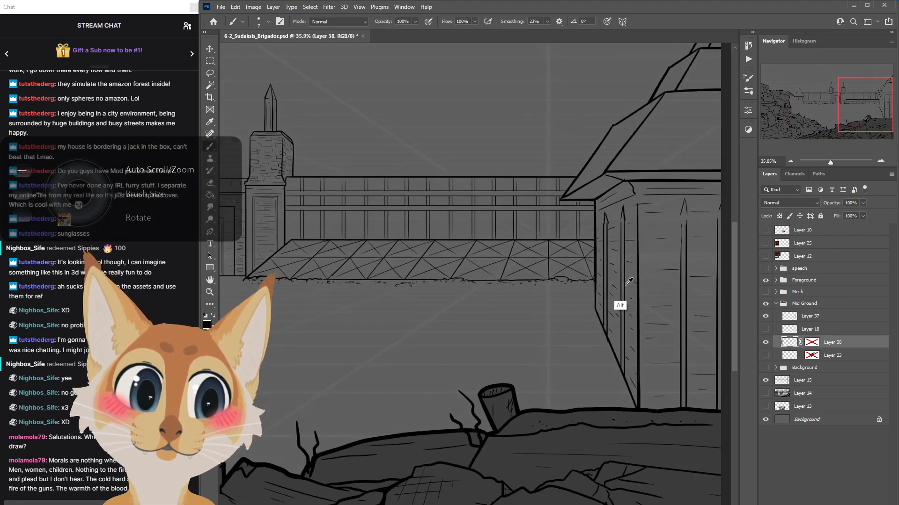
key(bracketright)
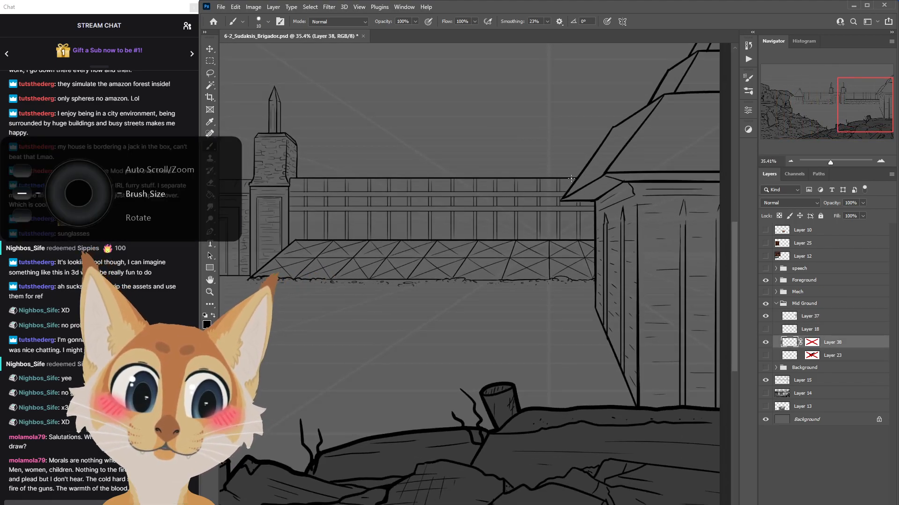
drag(648, 179, 727, 182)
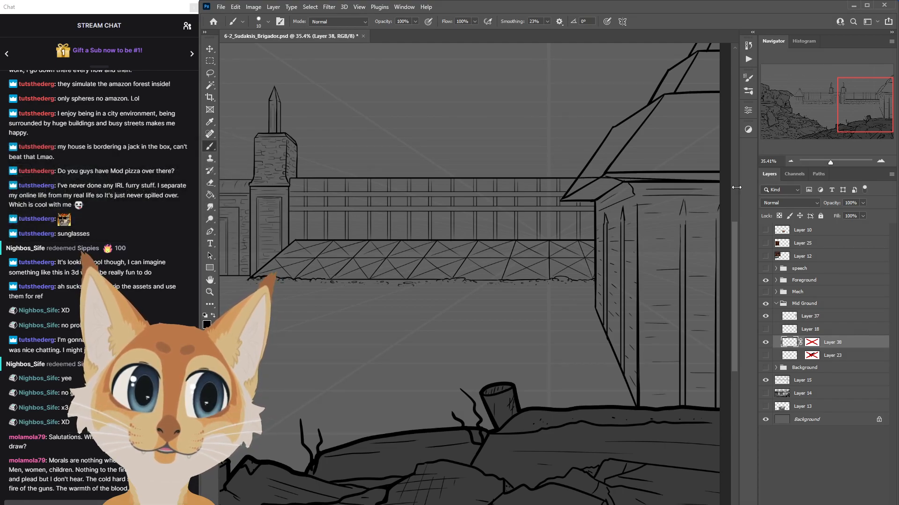
drag(593, 280, 710, 285)
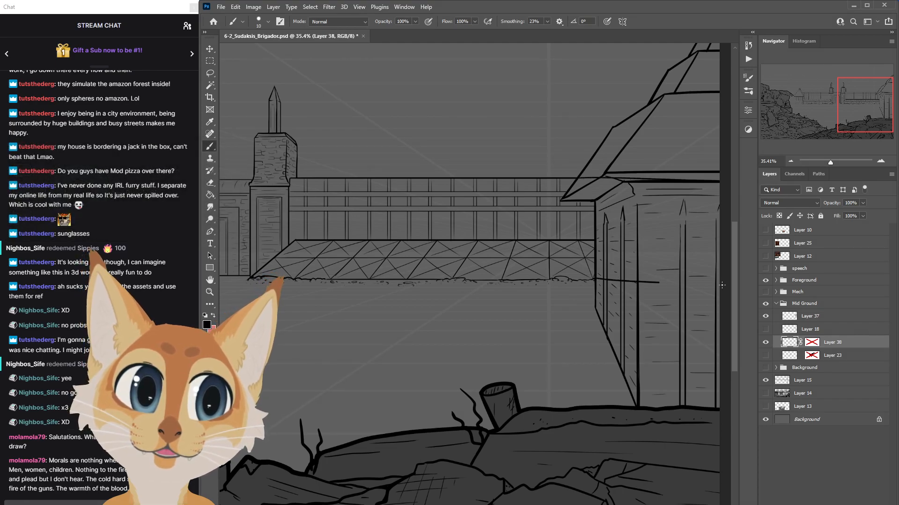
click(766, 344)
click(766, 344)
Add a new layer beneath Layer 38 and select the empty area around the Layer 38 line art with the Magic Wand.
click(788, 359)
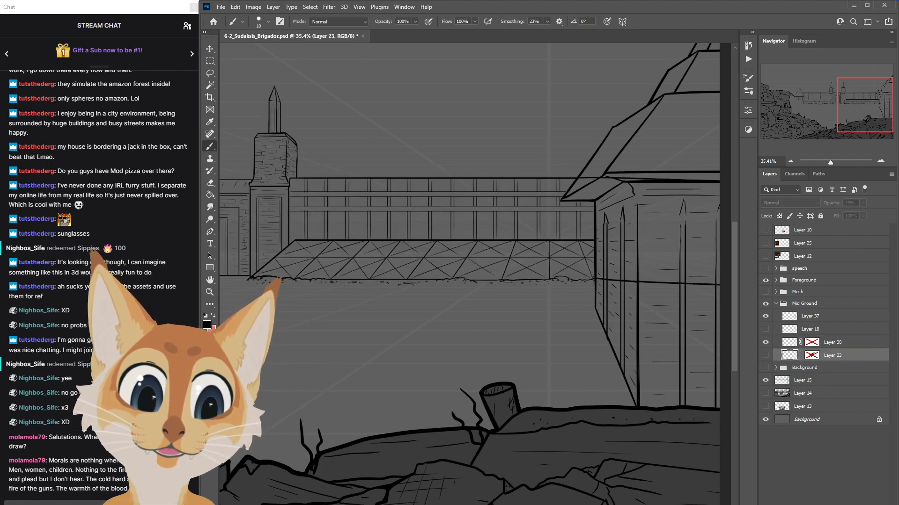
key(ctrl+shift+alt+n)
click(832, 342)
key(w)
click(488, 153)
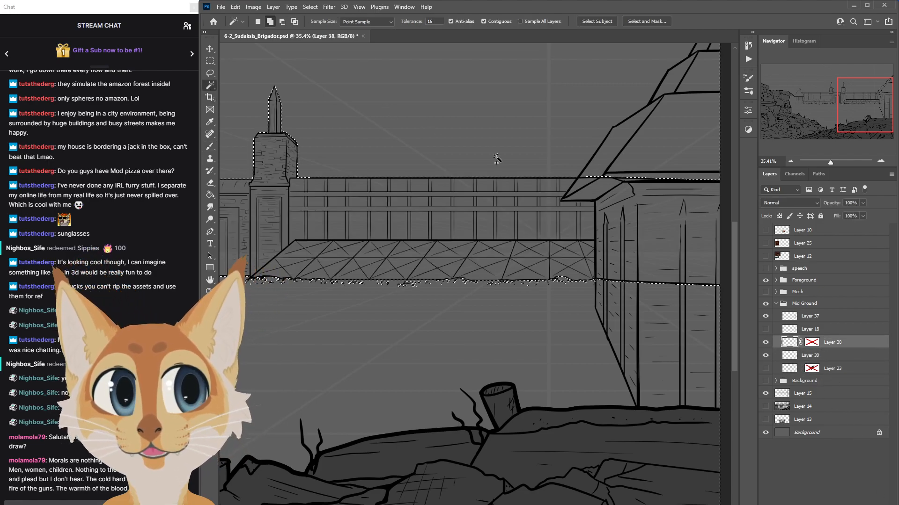
scroll(520, 302, down, 6)
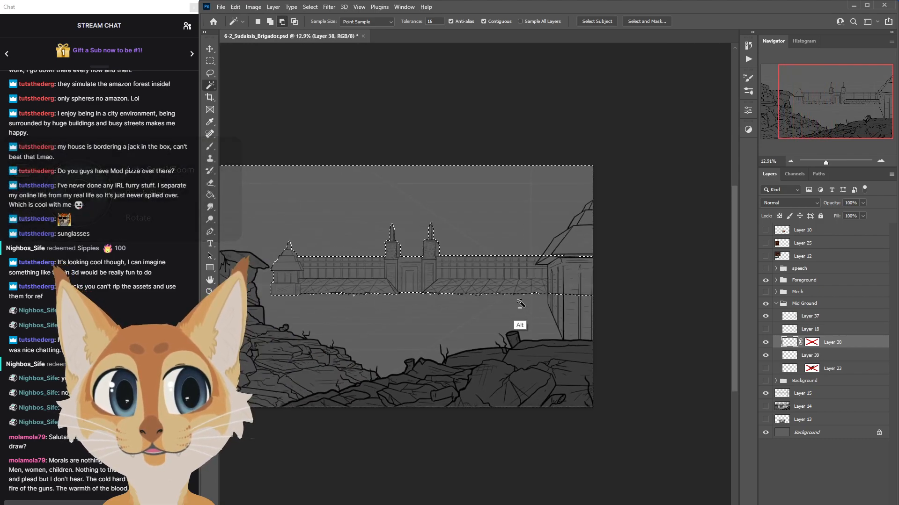
scroll(520, 302, up, 2)
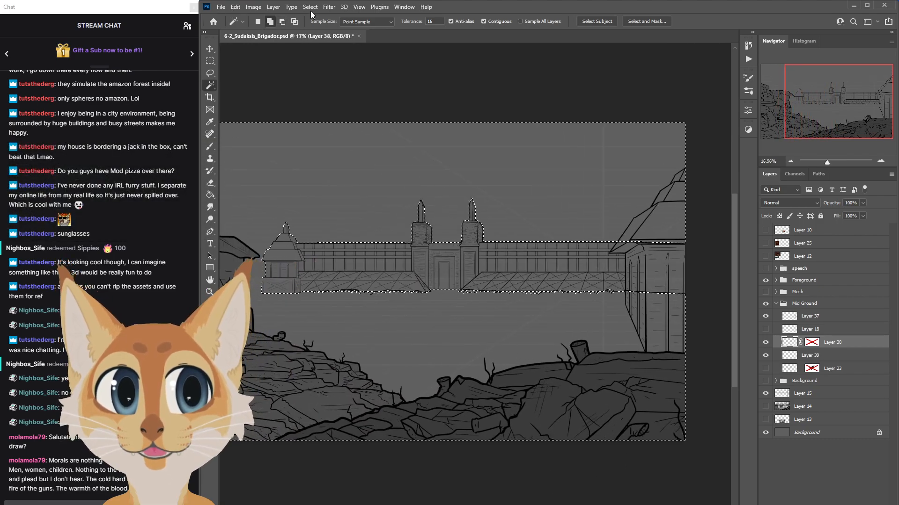
Modify the selection's edge and invert it to cover the small tower, gate and walls.
click(309, 7)
mouse_move(327, 141)
click(416, 162)
click(493, 174)
click(309, 7)
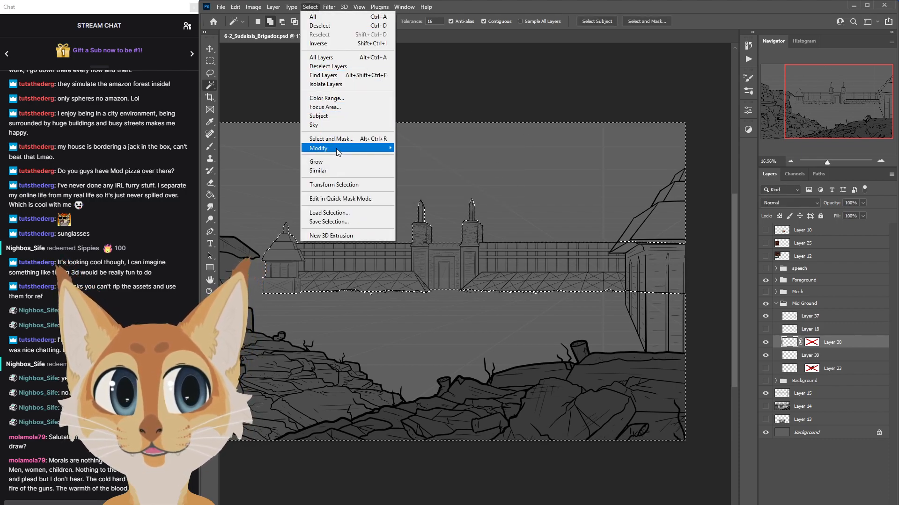
click(318, 43)
Fill the selected walls, gate and small tower with light grey on Layer 39, and clear the selection.
click(210, 194)
click(208, 326)
drag(590, 200, 556, 193)
click(757, 111)
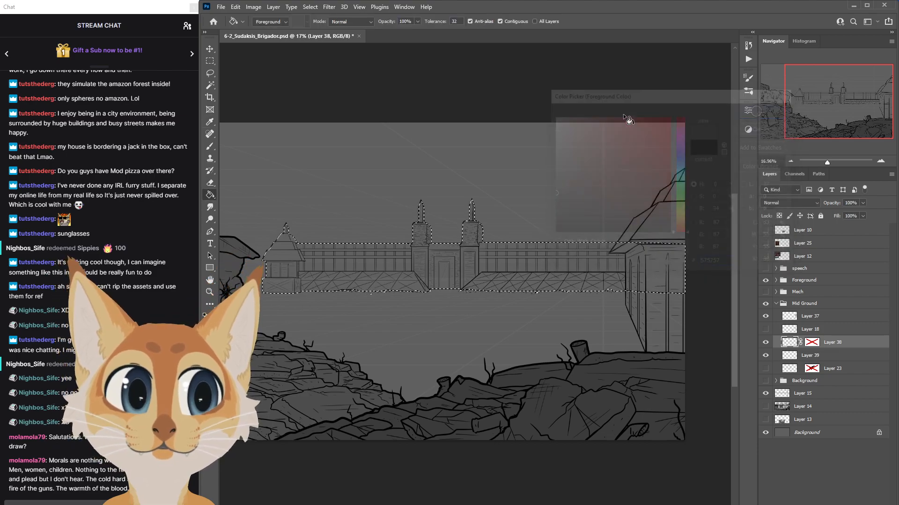
click(208, 326)
click(557, 150)
click(751, 115)
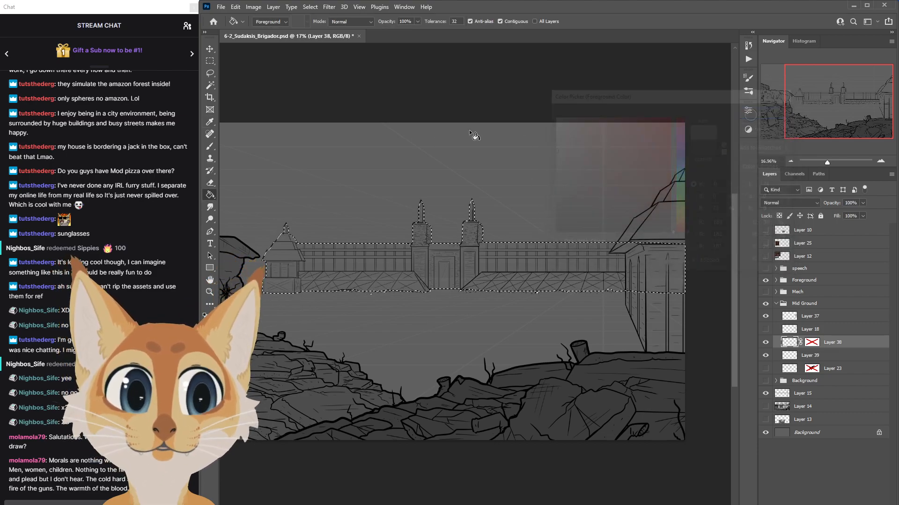
click(809, 356)
click(583, 289)
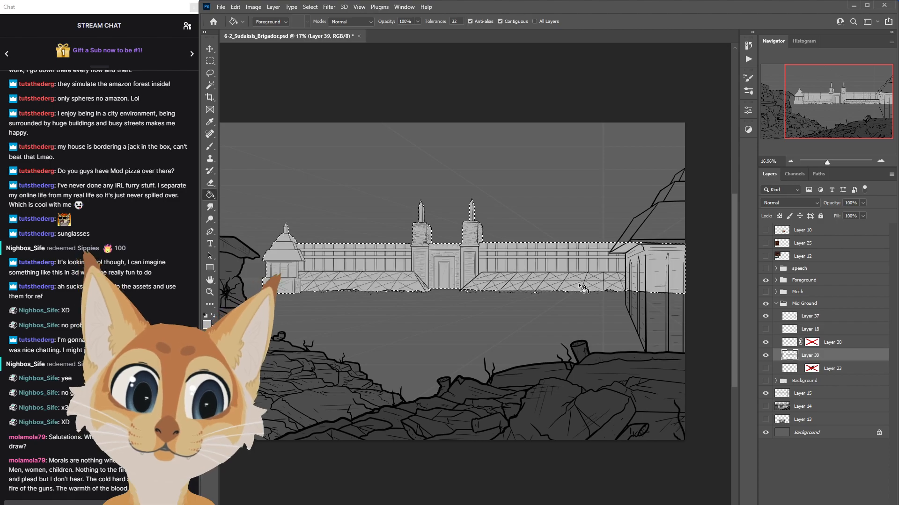
click(309, 7)
click(330, 28)
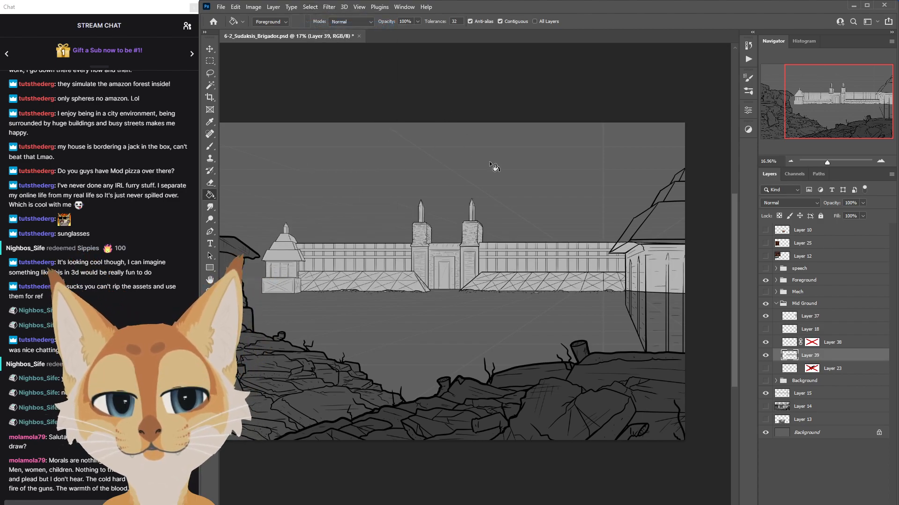
Check the grey fill along the walls, add a new layer above Layer 18, and make Layer 37 active.
scroll(390, 296, up, 4)
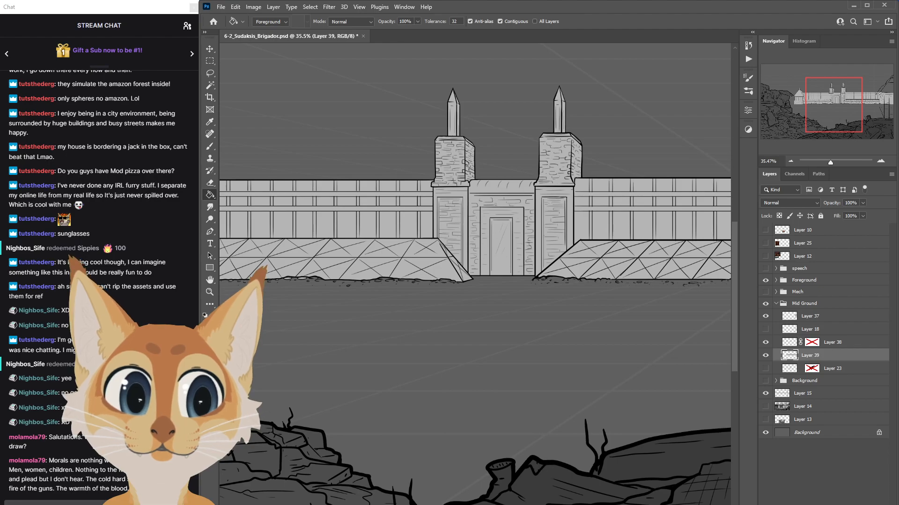
scroll(543, 285, left, 5)
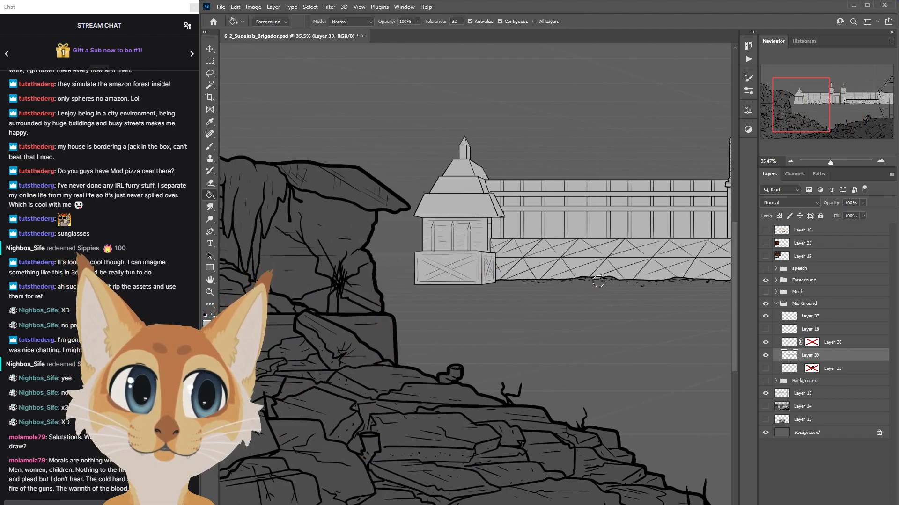
scroll(593, 420, right, 5)
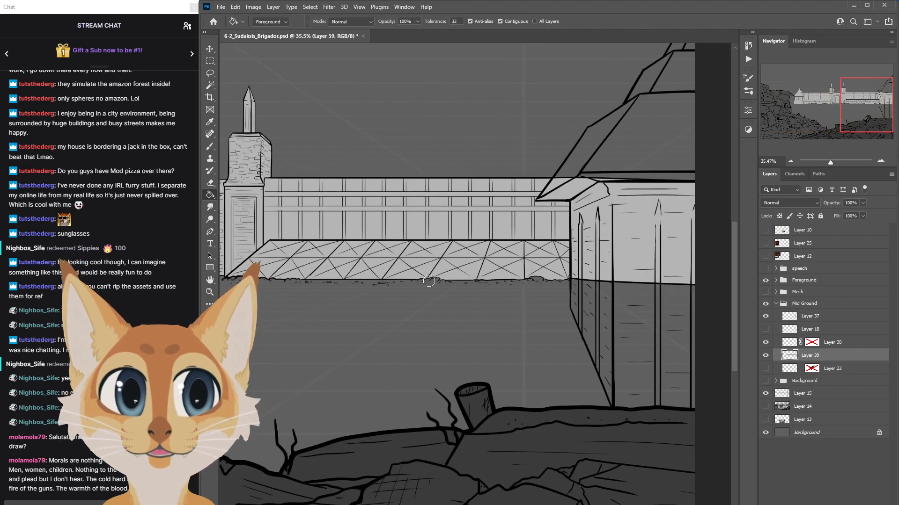
scroll(479, 321, down, 4)
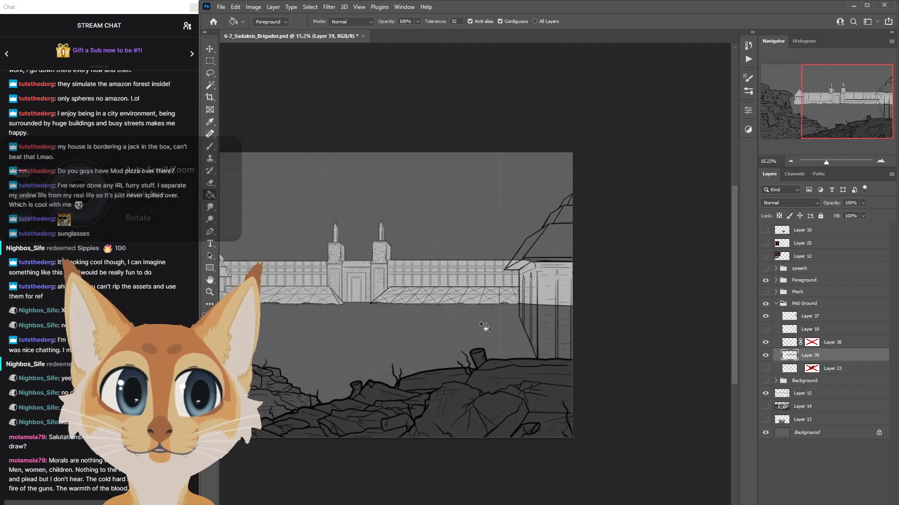
click(817, 329)
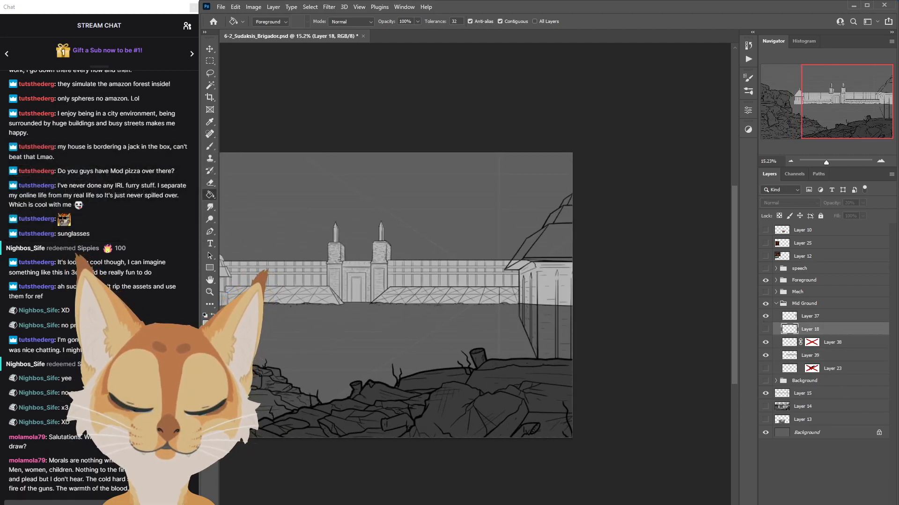
click(861, 504)
click(811, 319)
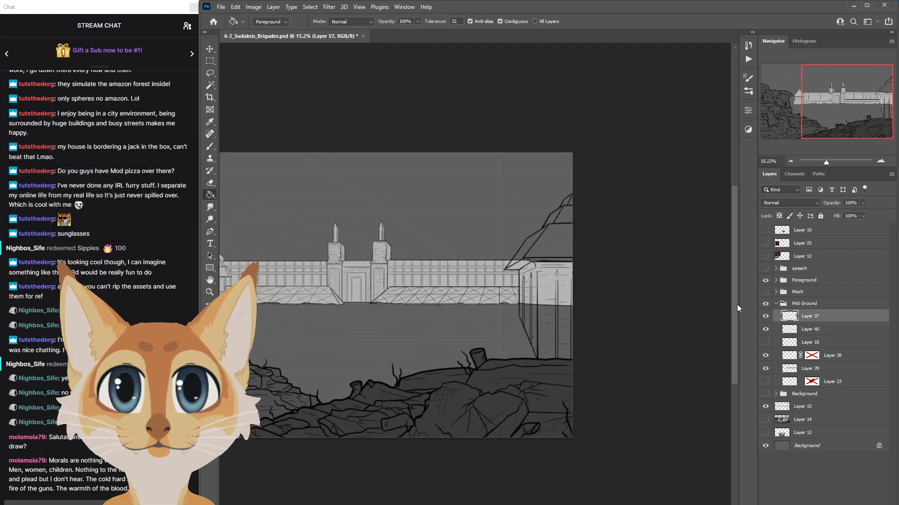
Set the foreground colour to black and select the empty area around the large tower on Layer 37 with the Magic Wand.
click(210, 85)
click(446, 352)
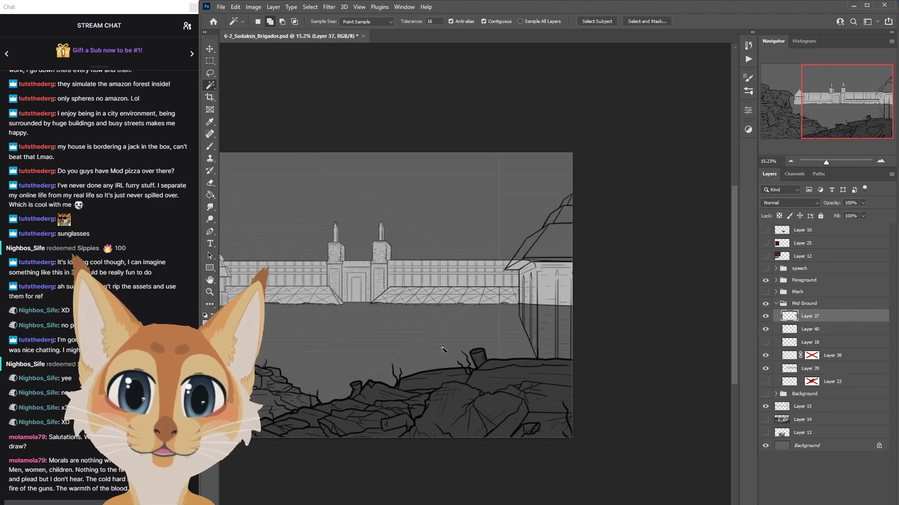
key(b)
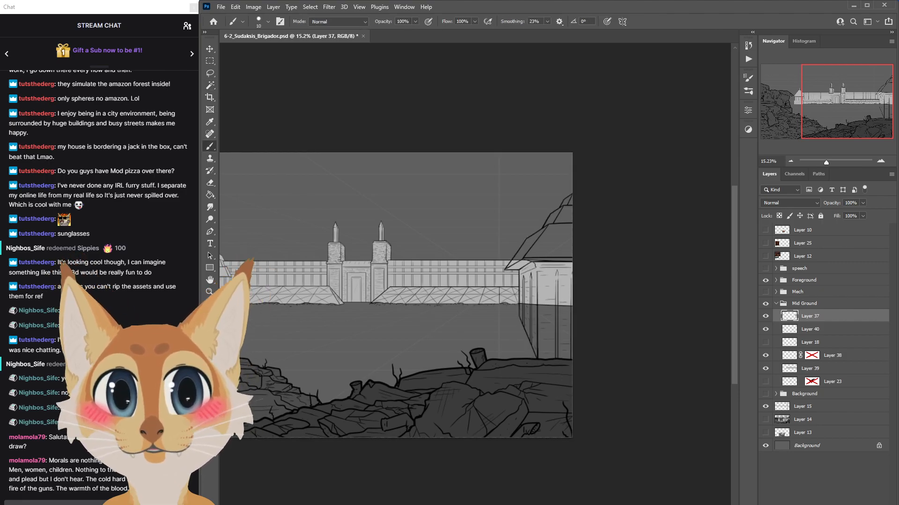
click(207, 325)
click(638, 228)
click(761, 113)
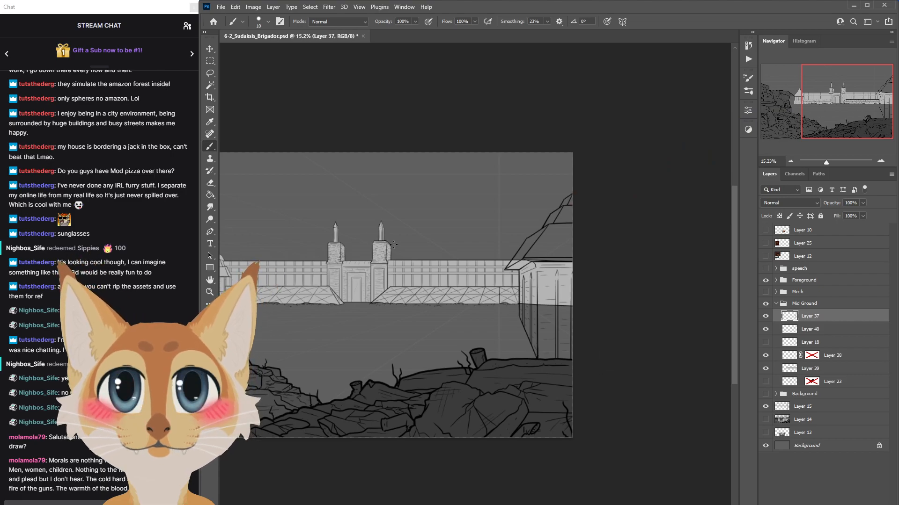
key(w)
click(385, 259)
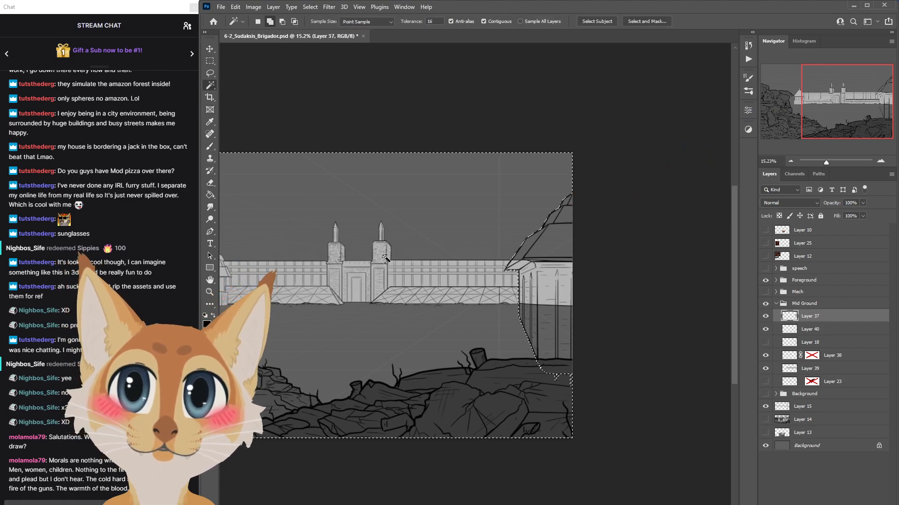
Modify the edge of the selection around the large tower and invert it to cover the tower itself.
click(310, 7)
mouse_move(374, 148)
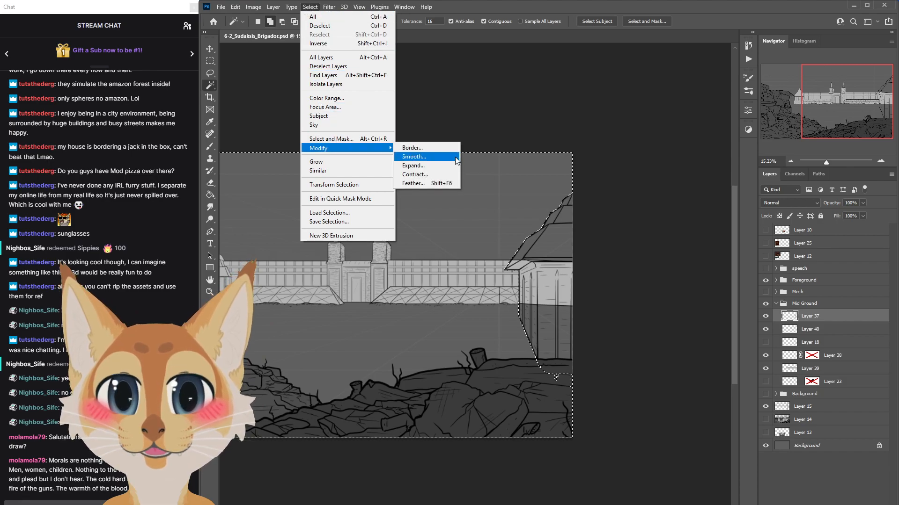
click(456, 160)
click(501, 171)
click(310, 6)
click(332, 46)
Fill the large tower's selection with grey #8b8b8b on Layer 40 and clear the selection.
click(211, 195)
click(207, 323)
click(393, 278)
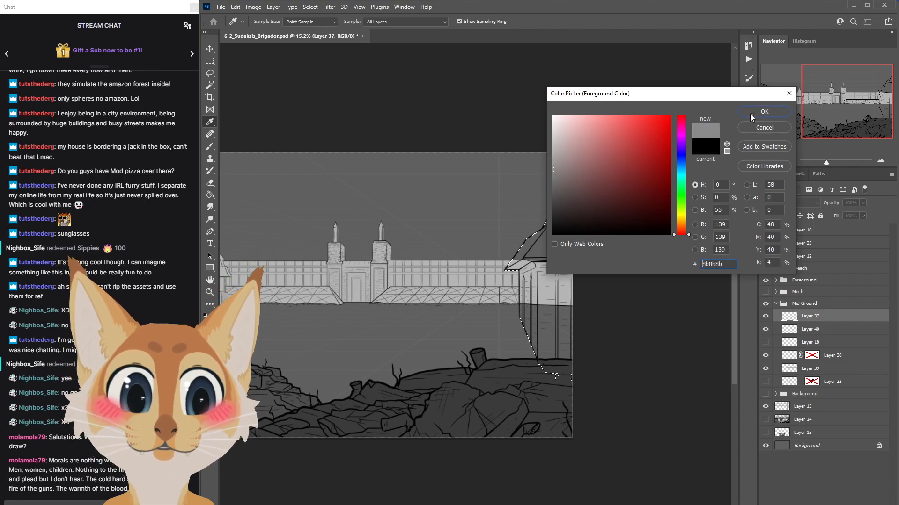
click(751, 112)
click(810, 329)
click(548, 290)
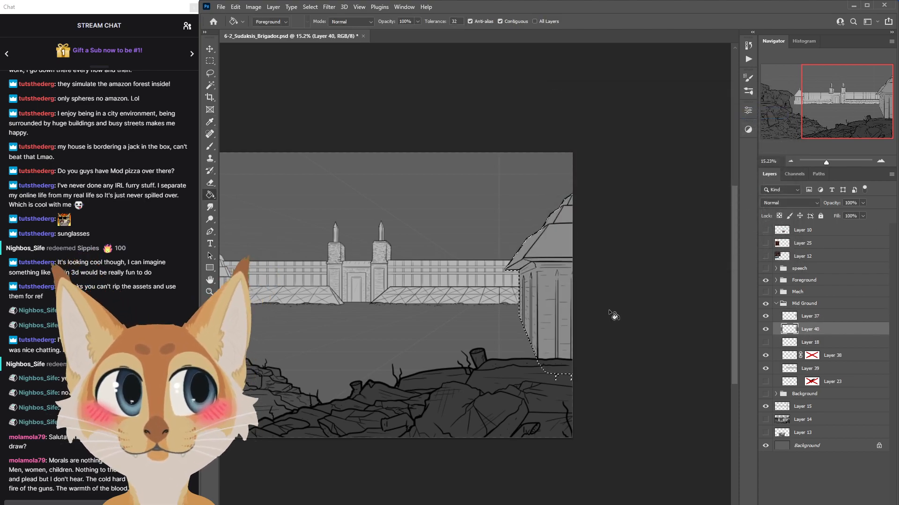
click(310, 6)
click(318, 26)
Review the filled walls and towers in the whole scene and save the document.
scroll(396, 414, down, 4)
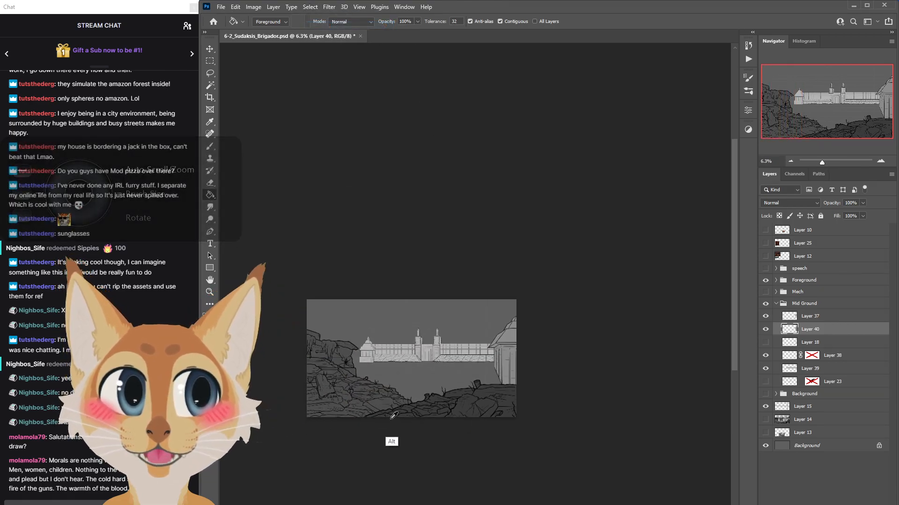
scroll(397, 414, up, 3)
key(ctrl+s)
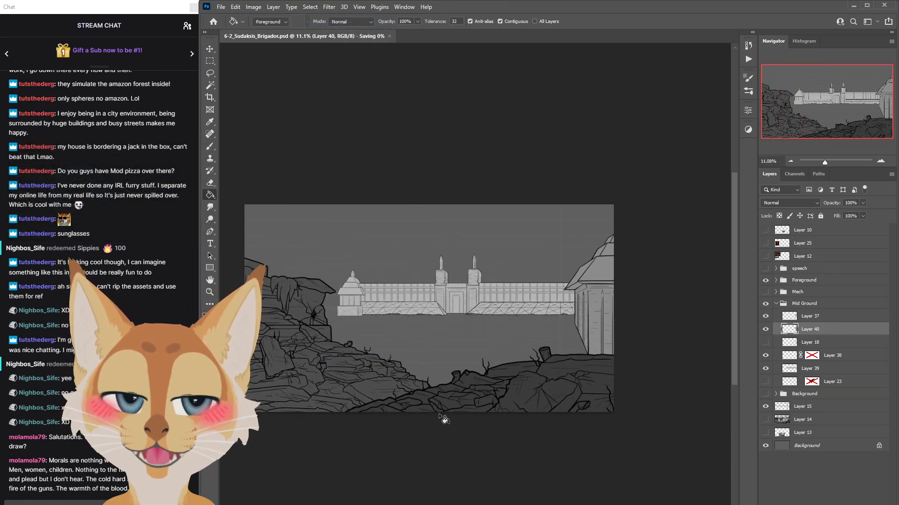
scroll(564, 355, up, 1)
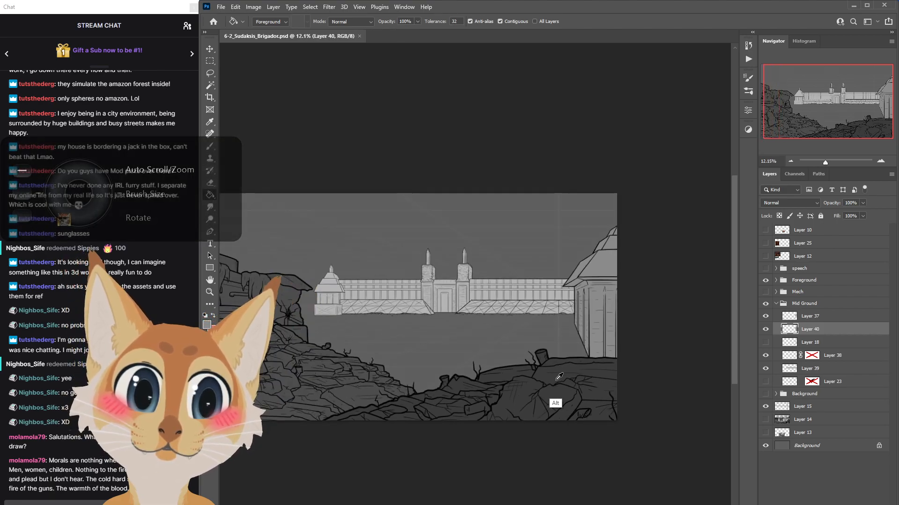
Collapse the Mid Ground group and inspect the Foreground group's rocks by toggling Layer 31 and Layer 33.
click(776, 303)
click(776, 280)
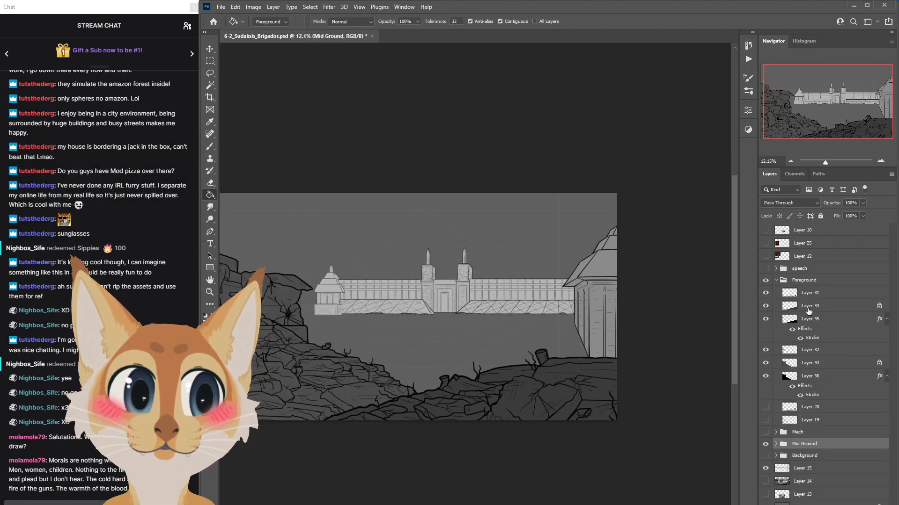
click(766, 305)
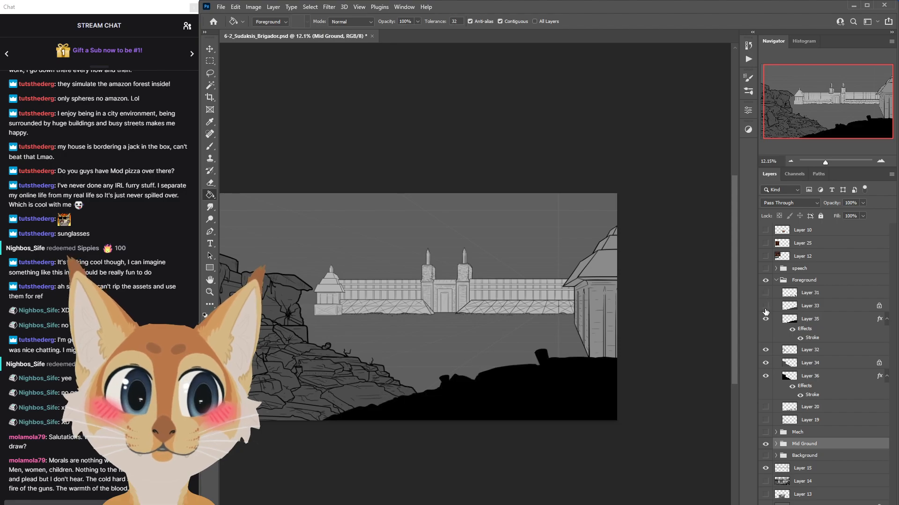
click(765, 306)
click(766, 294)
click(776, 281)
Compare the scene with the Foreground and Mid Ground groups toggled, and show and select the Background group's city sketch.
click(767, 281)
click(766, 281)
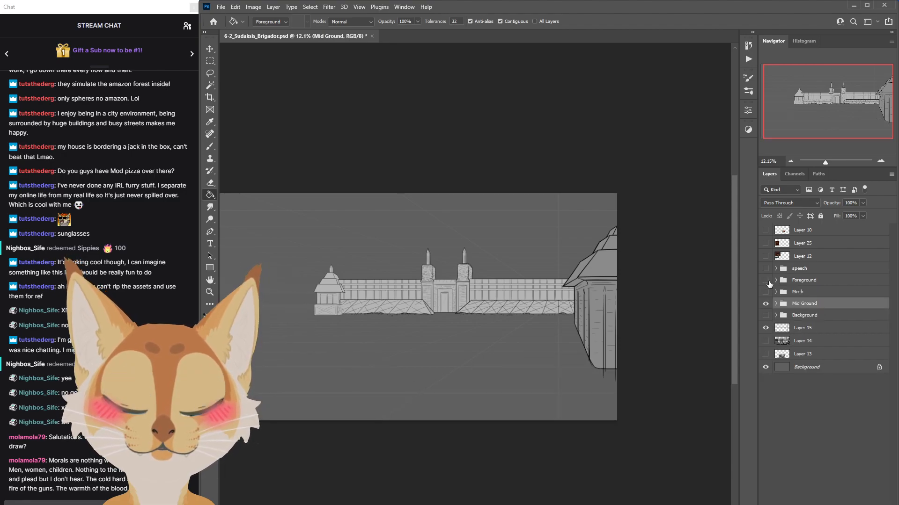
click(766, 306)
click(765, 304)
click(766, 316)
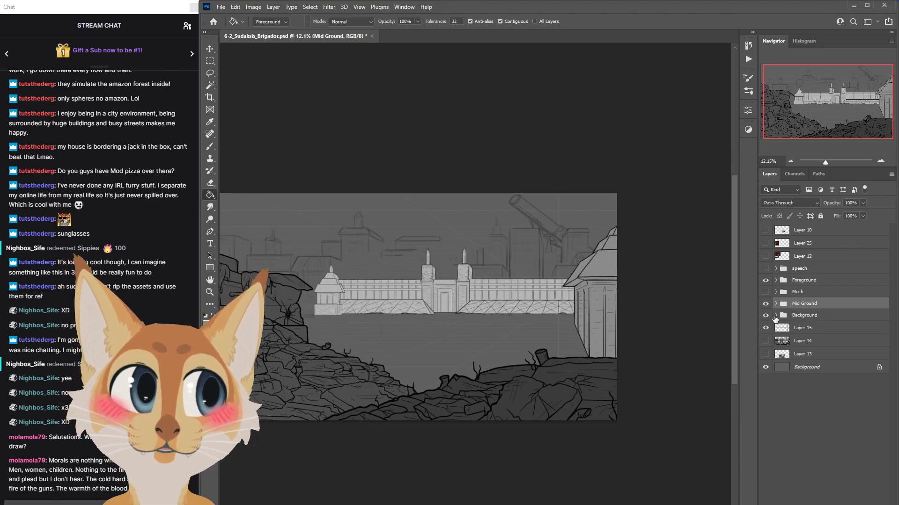
click(778, 318)
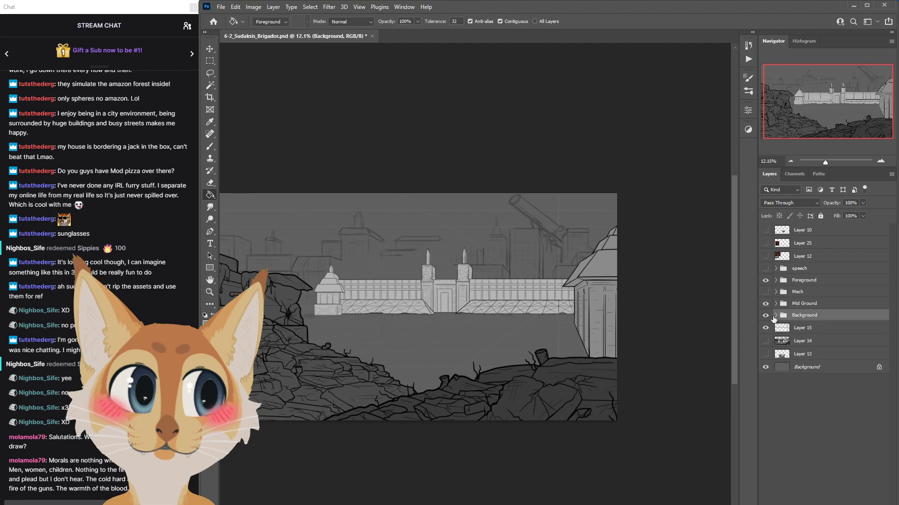
Expand the Background group to show its sketch layers and save the document.
click(775, 315)
scroll(735, 336, down, 3)
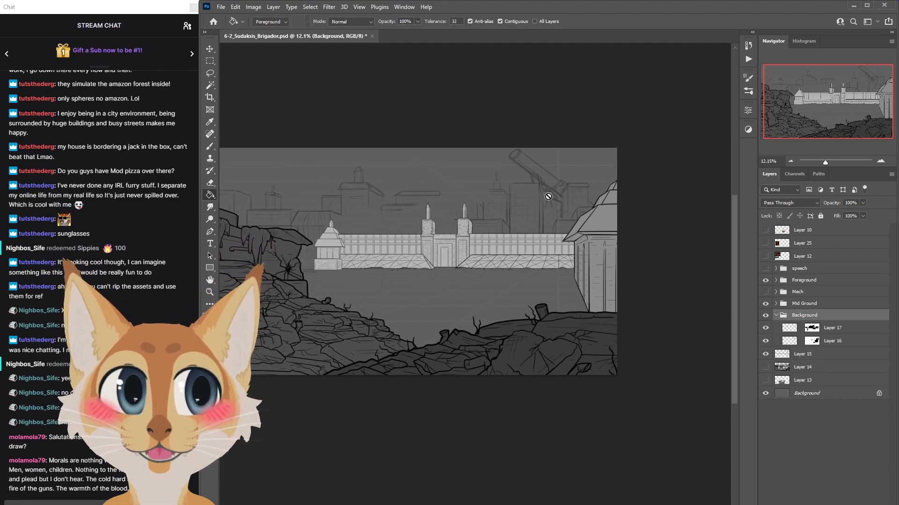
key(ctrl+s)
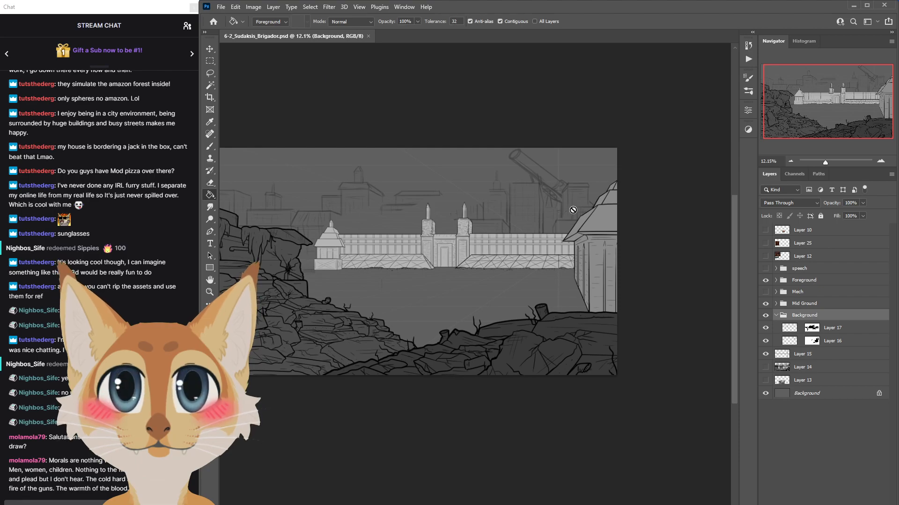
Disable Layer 17's mask to show the full city sketch, and check Layers 17 and 16 by toggling their visibility.
click(765, 330)
click(766, 330)
right_click(817, 326)
click(811, 333)
click(766, 342)
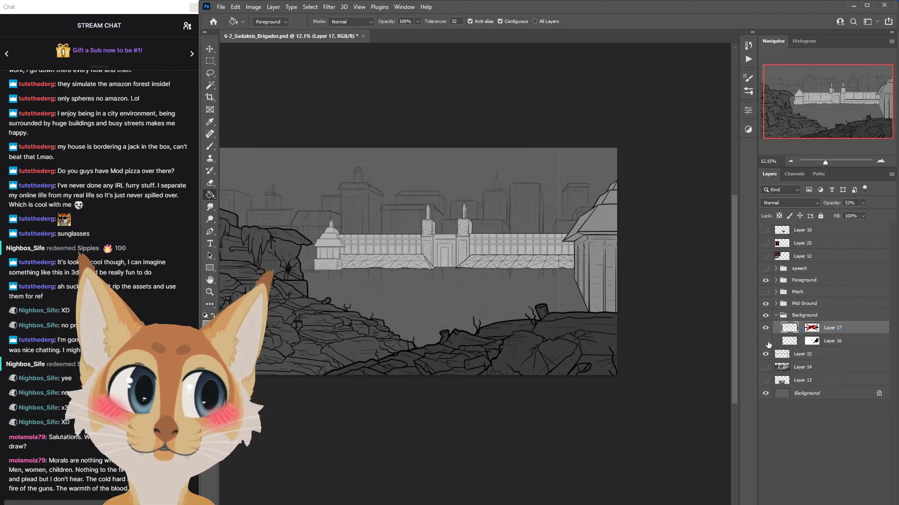
click(766, 342)
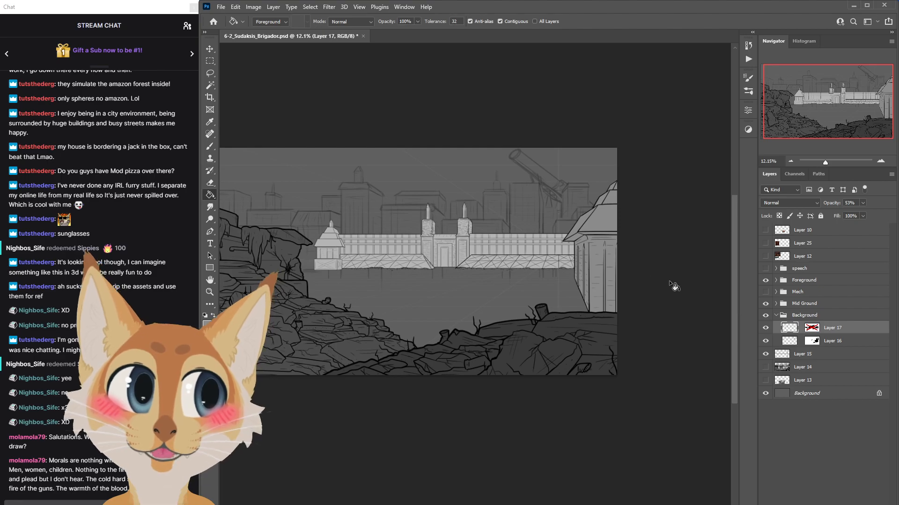
Choose the Brush tool and compare the scene with Layers 17 and 16 and the Mech, Foreground and speech groups toggled.
click(209, 146)
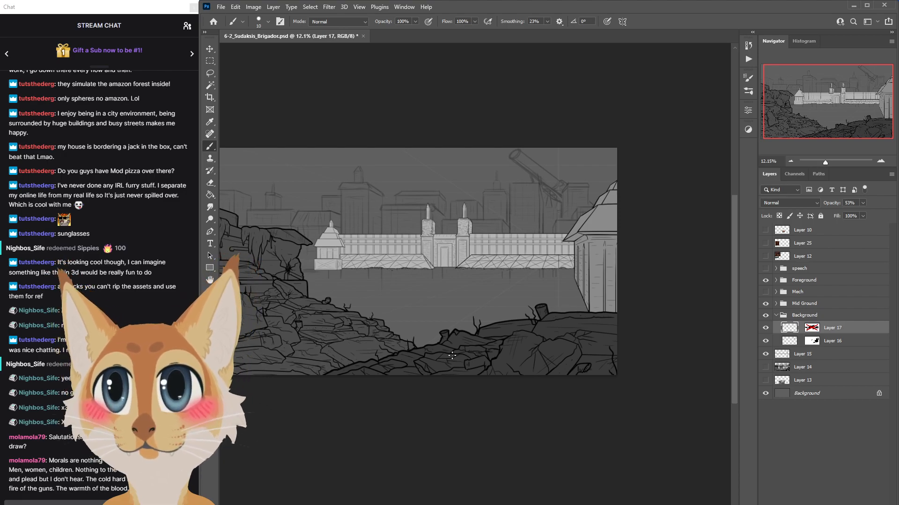
click(766, 328)
click(766, 329)
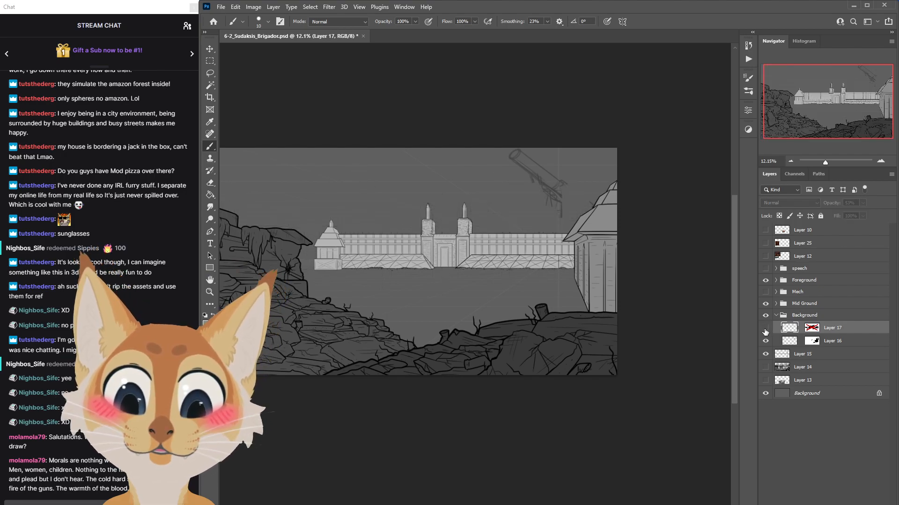
click(765, 329)
click(765, 292)
click(766, 292)
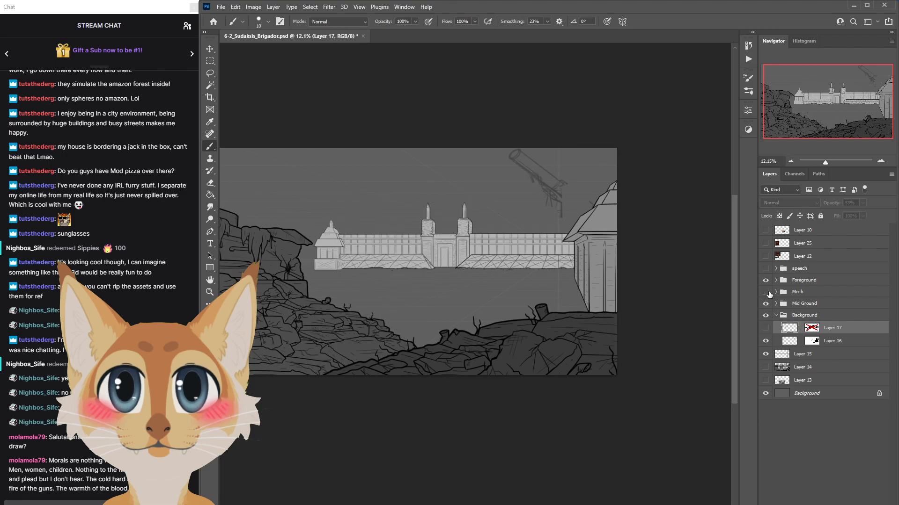
click(765, 281)
click(765, 281)
click(765, 269)
click(766, 269)
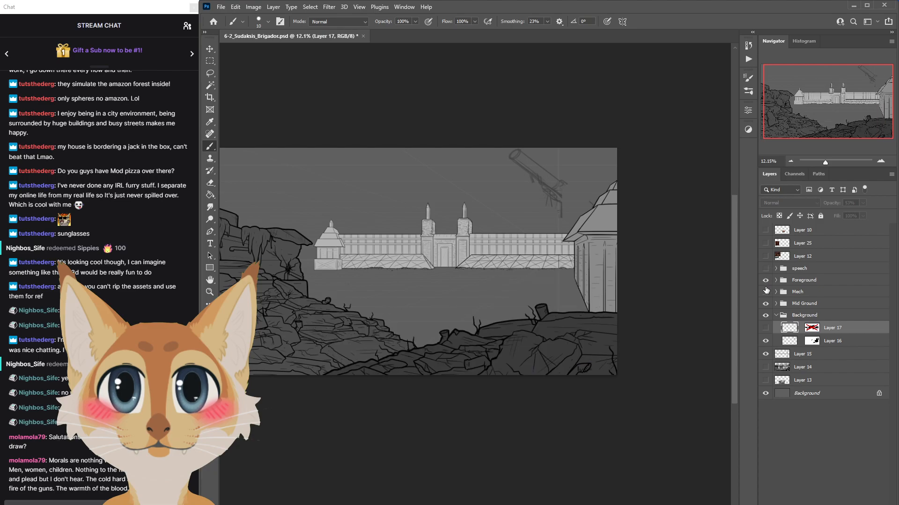
click(766, 292)
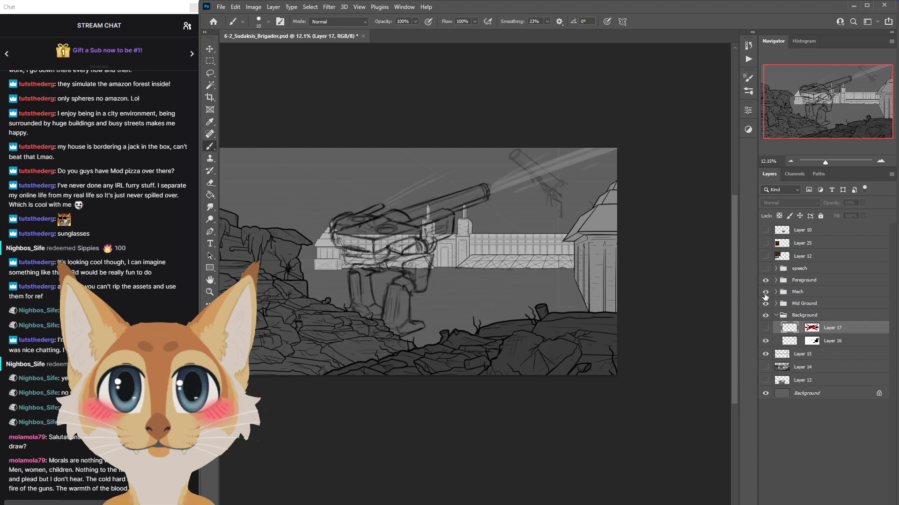
click(766, 293)
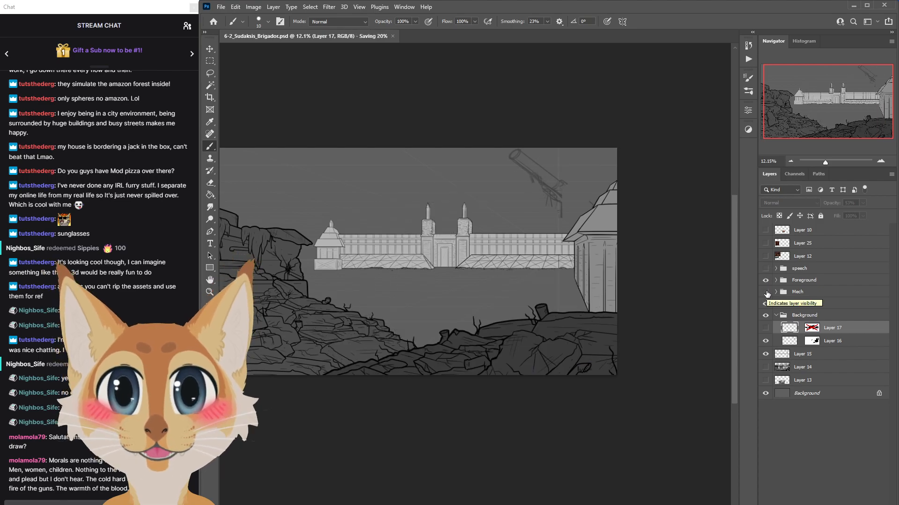
click(766, 328)
click(766, 329)
click(767, 329)
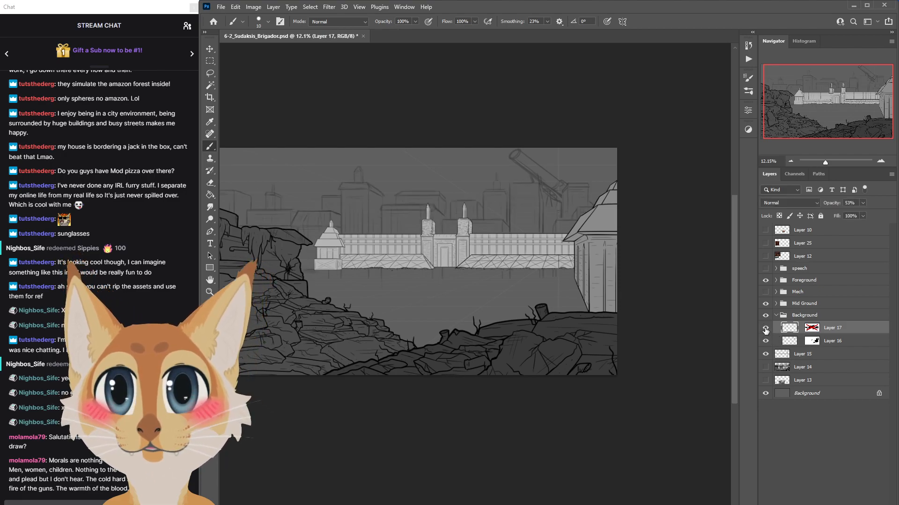
click(765, 342)
click(766, 342)
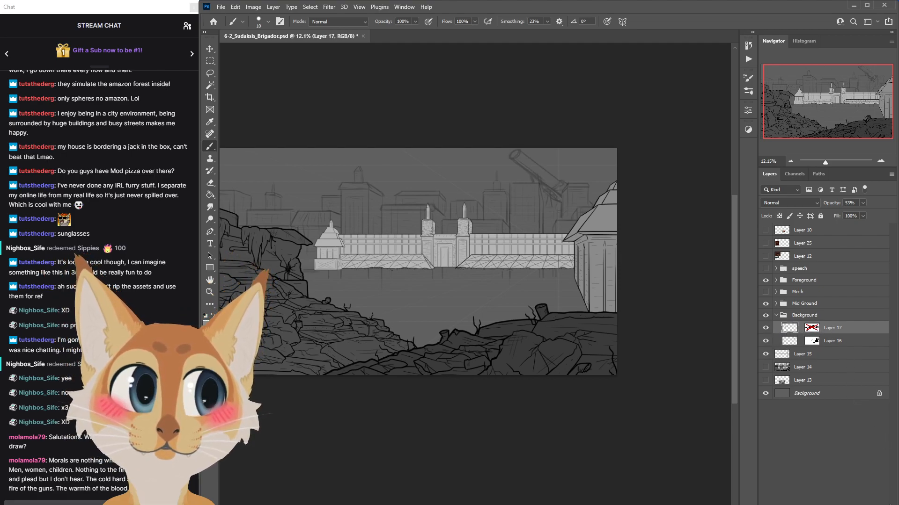
Add a new layer above Layer 17, lower the opacity of Layers 17 and 16 to about 21%, and select the new layer.
click(889, 504)
click(790, 342)
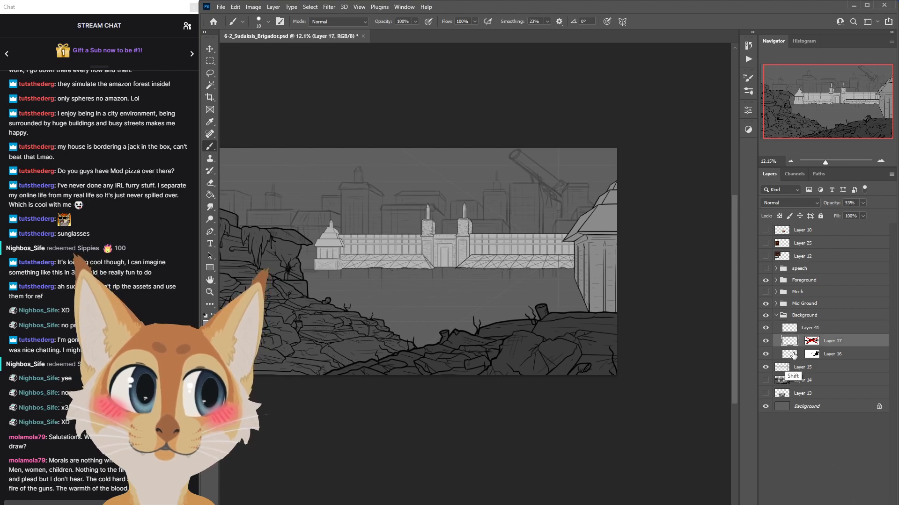
shift+click(818, 353)
drag(857, 213, 851, 213)
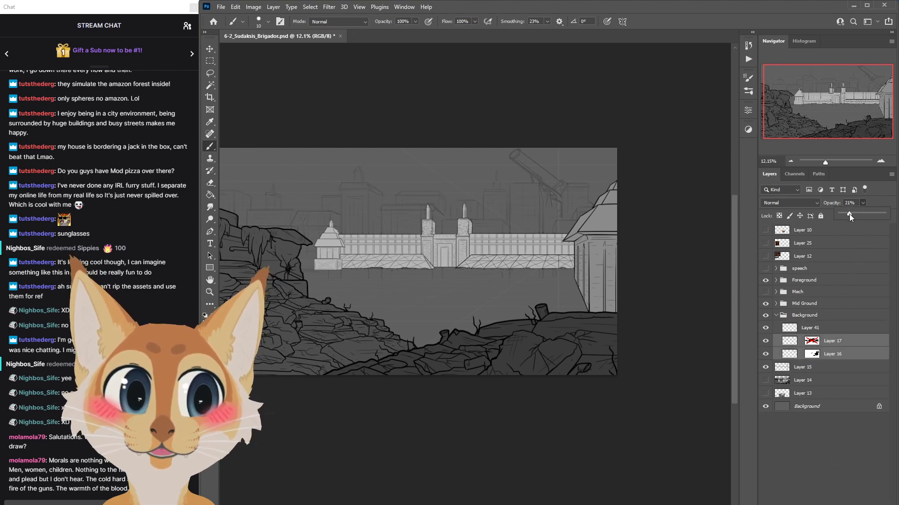
click(781, 332)
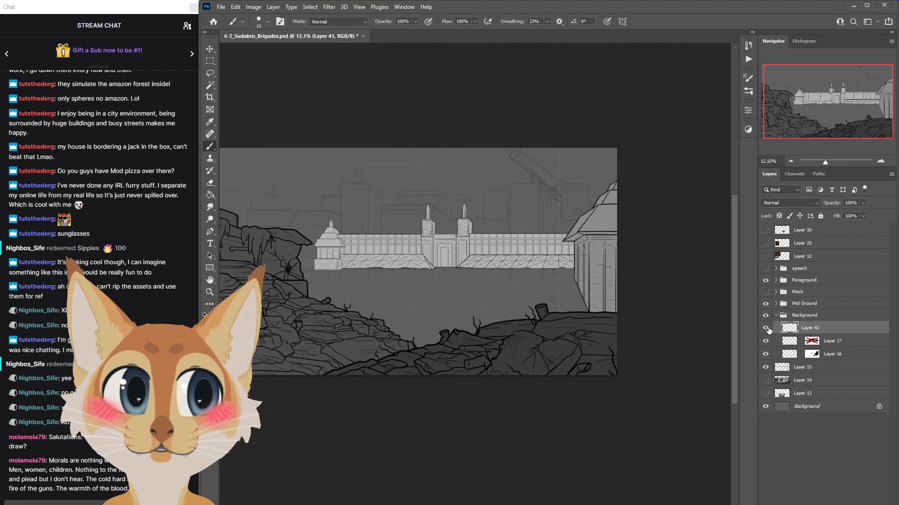
Set the Brush colour to black for inking the city buildings beside the large domed tower.
key(z)
drag(534, 214, 622, 229)
key(b)
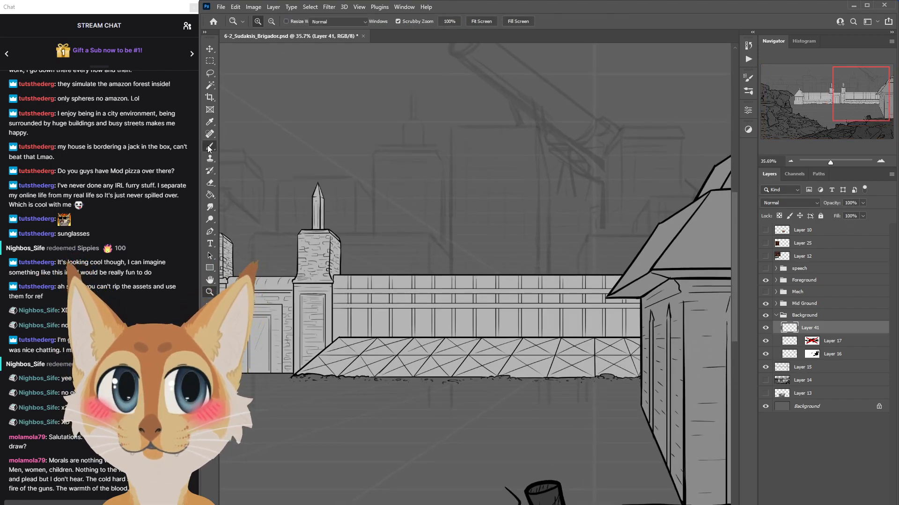
drag(736, 236, 737, 220)
drag(547, 504, 556, 504)
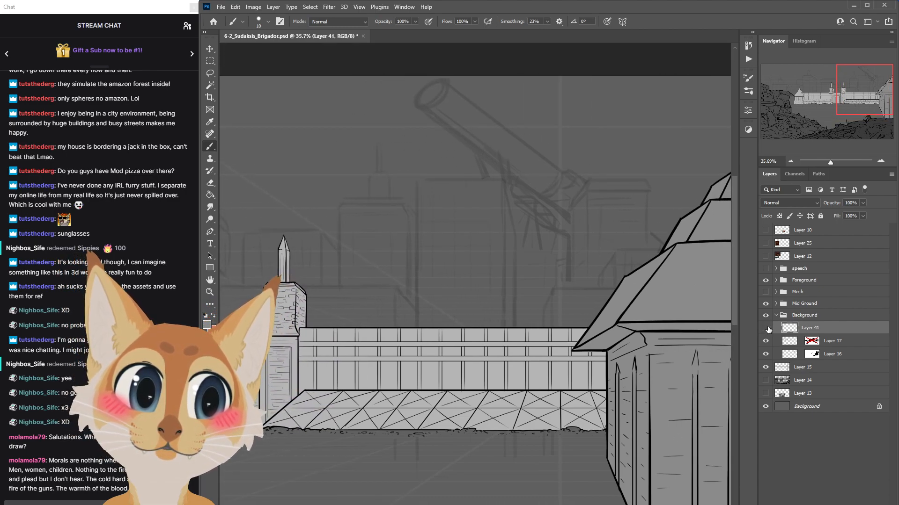
click(207, 325)
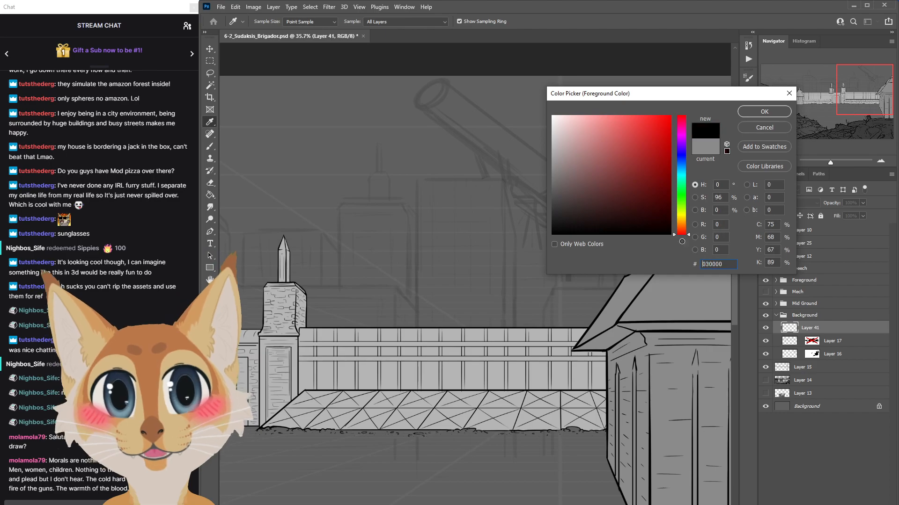
click(765, 112)
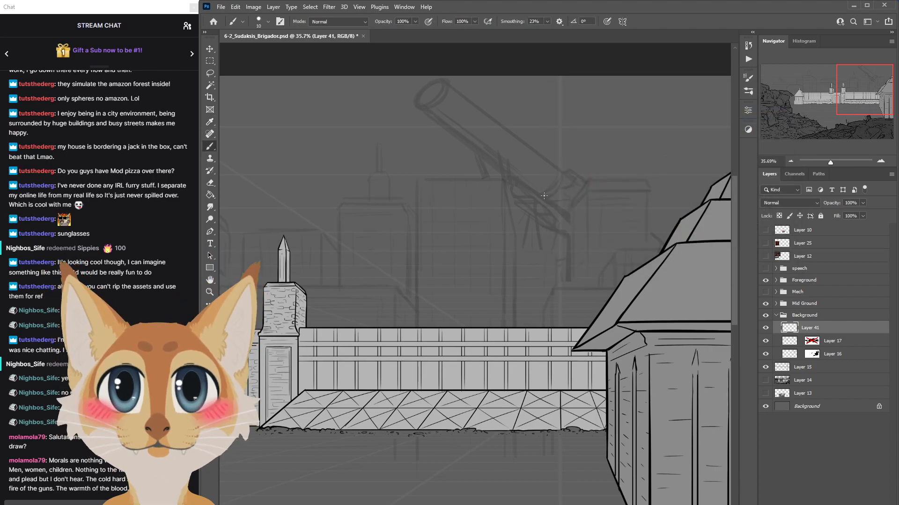
Ink both vertical sides of the tall building behind the wall and the shorter vertical edge beside it on Layer 41.
click(417, 182)
shift+click(416, 327)
click(503, 180)
shift+click(504, 327)
click(515, 235)
shift+click(516, 327)
Ink the low building's side, step and roof line next to the domed tower, and close the tall building's top edge.
click(552, 290)
shift+click(551, 327)
click(543, 328)
shift+click(543, 308)
click(551, 288)
shift+click(709, 289)
click(417, 180)
shift+click(501, 180)
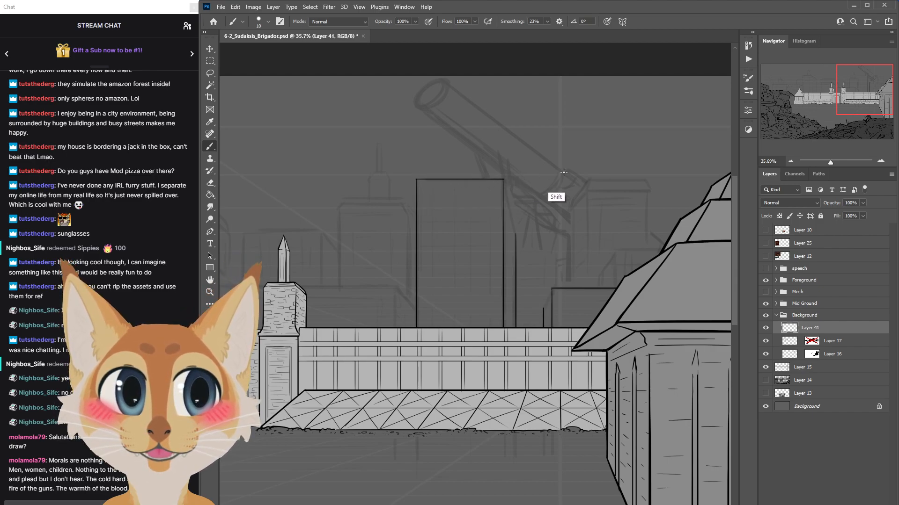
Ink the top and sides of the building rising behind the low roof, plus a vertical line just beside it.
click(588, 191)
shift+click(646, 190)
shift+click(648, 276)
click(587, 191)
shift+click(587, 295)
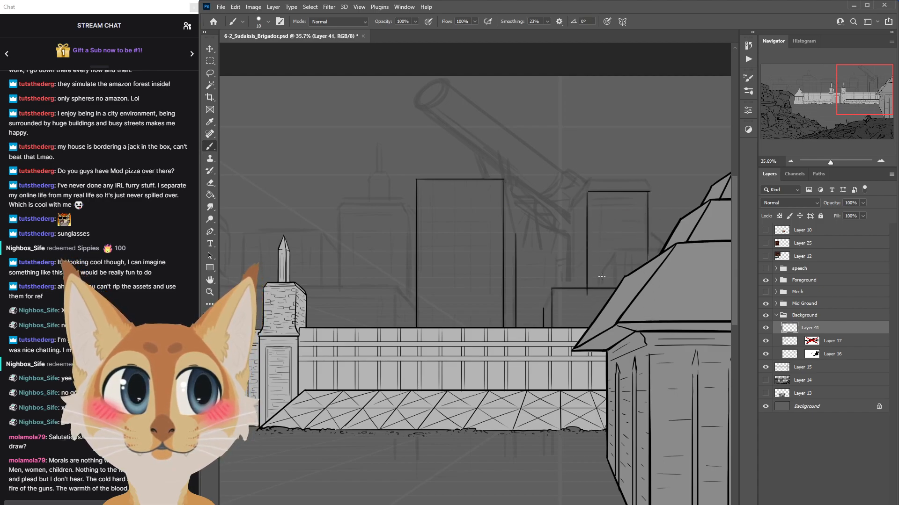
click(570, 210)
shift+click(569, 290)
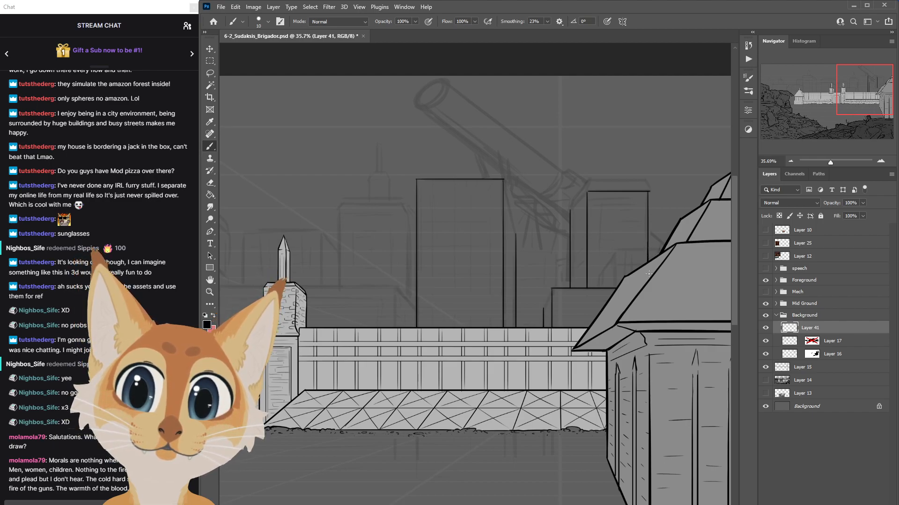
scroll(648, 280, down, 5)
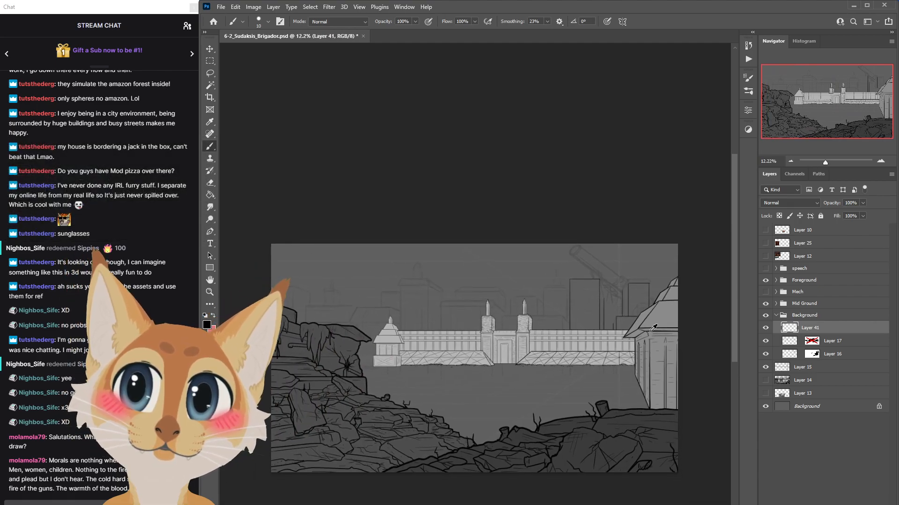
scroll(654, 328, up, 5)
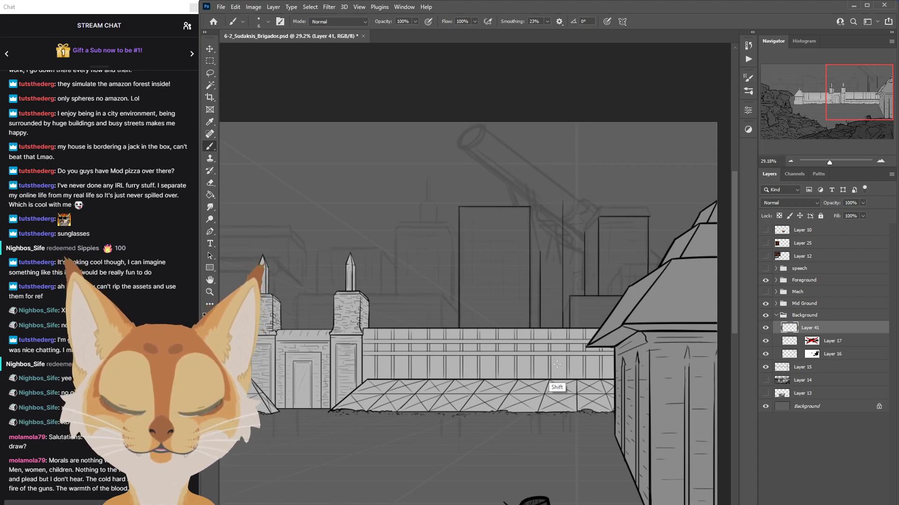
mouse_move(737, 260)
mouse_down()
mouse_move(733, 317)
mouse_move(732, 265)
mouse_up()
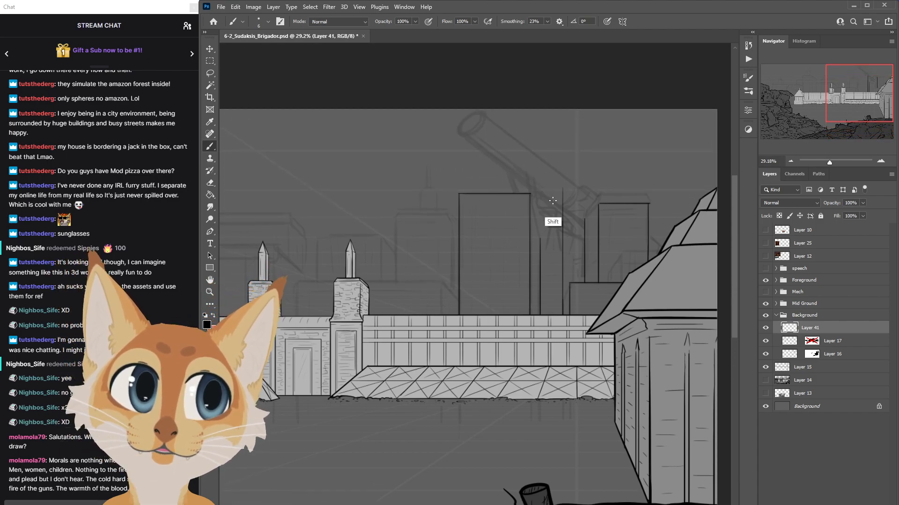
drag(553, 312, 553, 172)
Erase the inked building outlines on Layer 41 behind the wall between the gate and the domed tower, using an enlarged eraser.
key(e)
key(])
key(])
key(])
key(])
key(])
key(])
key(])
key(])
key(])
key(])
key(])
mouse_move(499, 186)
mouse_down()
mouse_move(657, 183)
mouse_move(699, 227)
mouse_move(713, 286)
mouse_move(546, 304)
mouse_move(655, 359)
mouse_up()
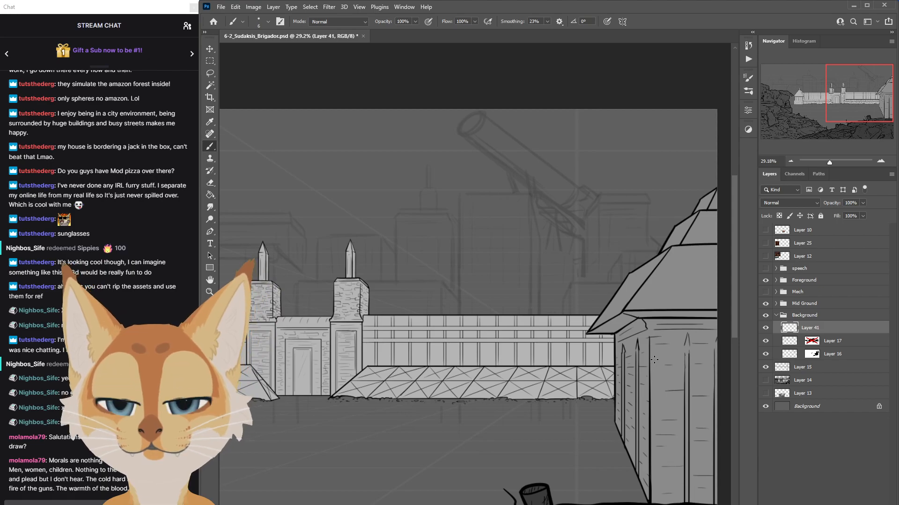
Re-ink the tall rectangular building behind the wall and the top edge of the low block beside it with thinner straight lines.
key([)
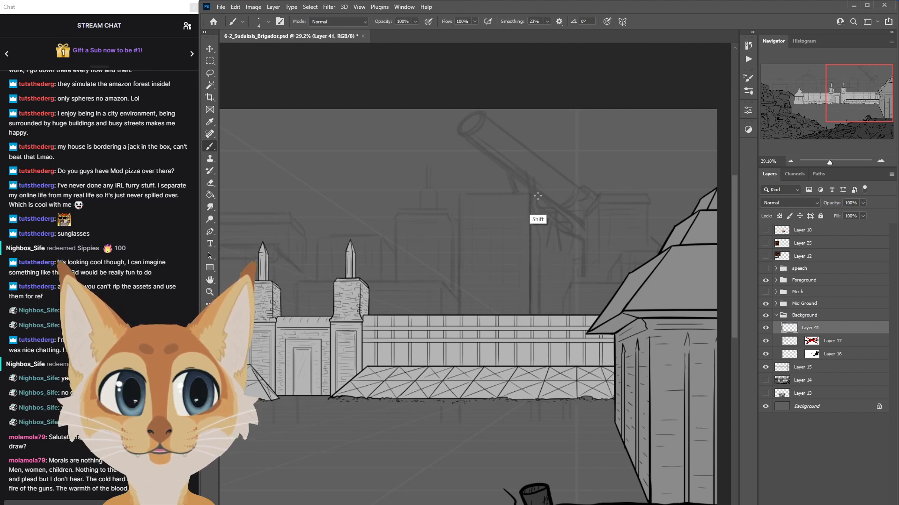
drag(460, 196, 460, 314)
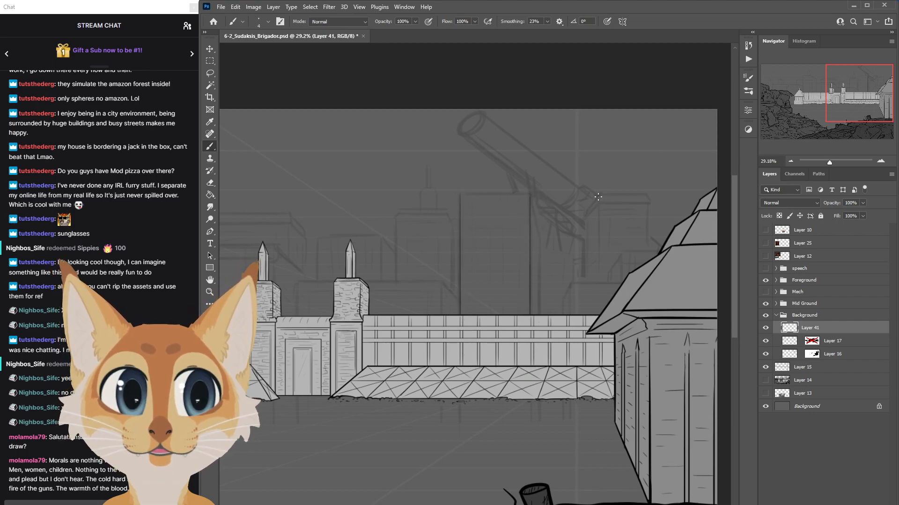
drag(460, 194, 533, 194)
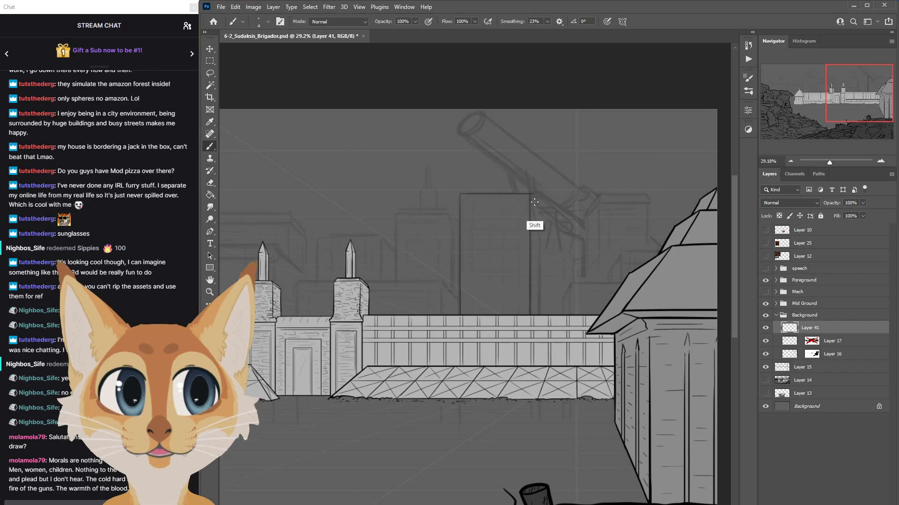
mouse_move(570, 283)
mouse_down()
mouse_move(572, 316)
mouse_move(568, 284)
mouse_move(638, 283)
mouse_up()
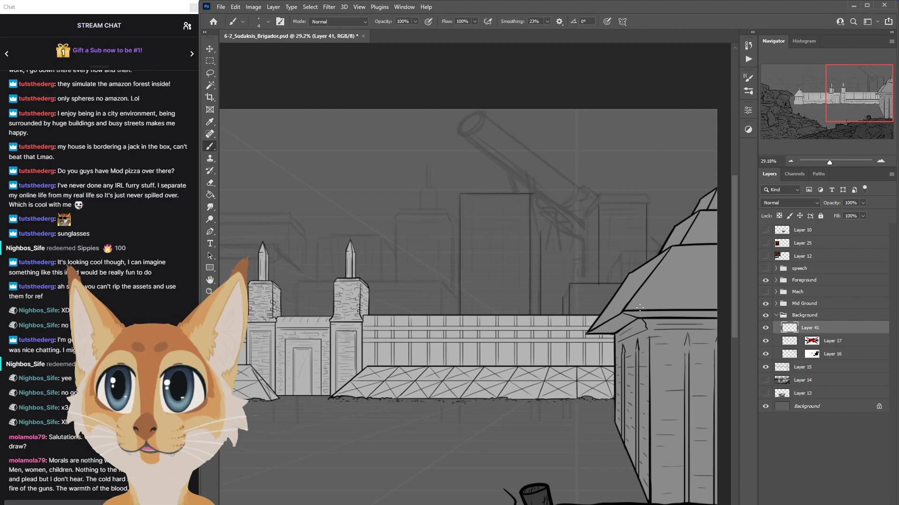
key(bracketright)
key(bracketright)
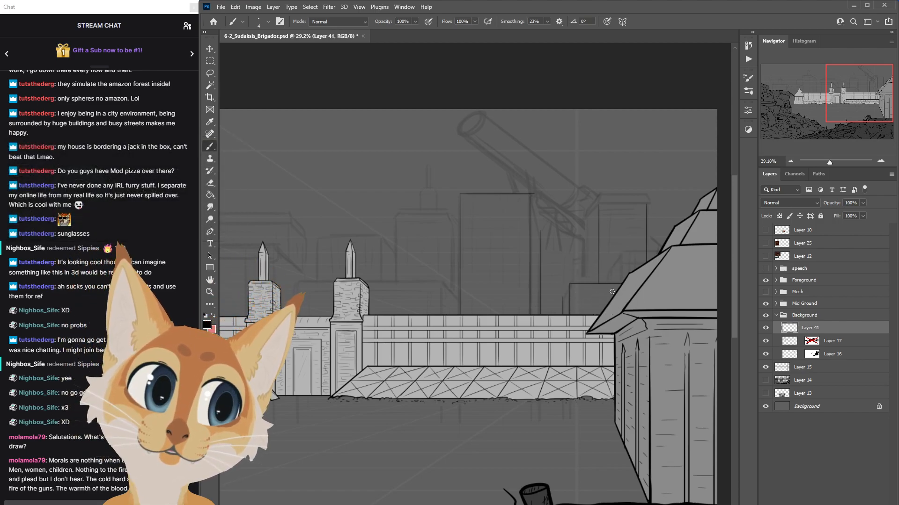
Ink the vertical sides and the two horizontal roof lines of the building behind the domed tower, following the sketch.
scroll(610, 291, down, 5)
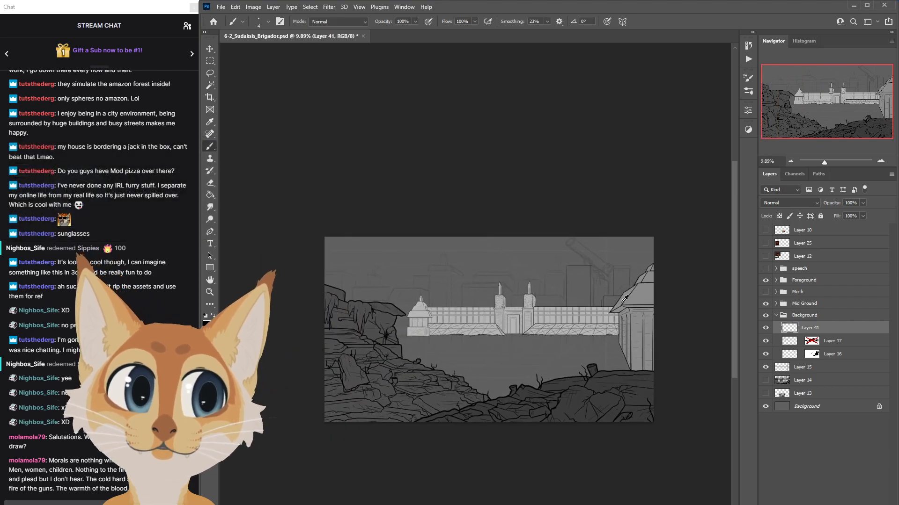
scroll(625, 299, up, 5)
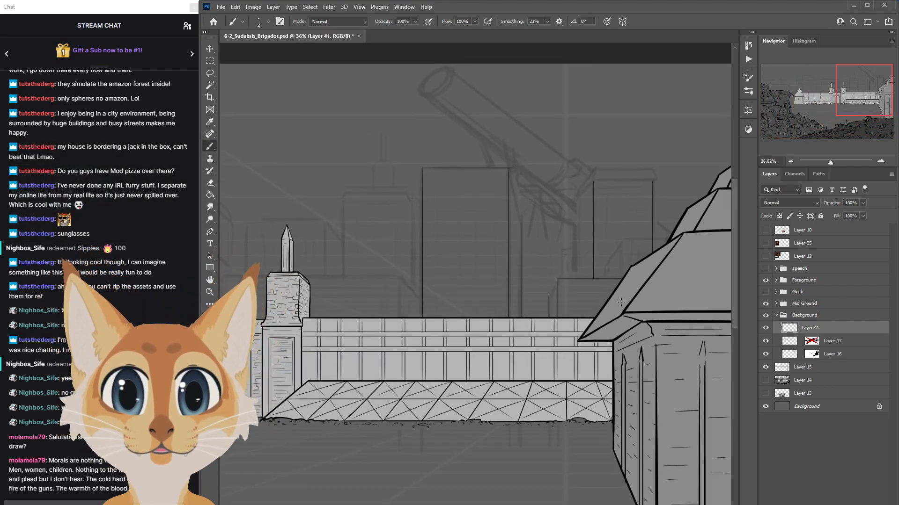
key(shift)
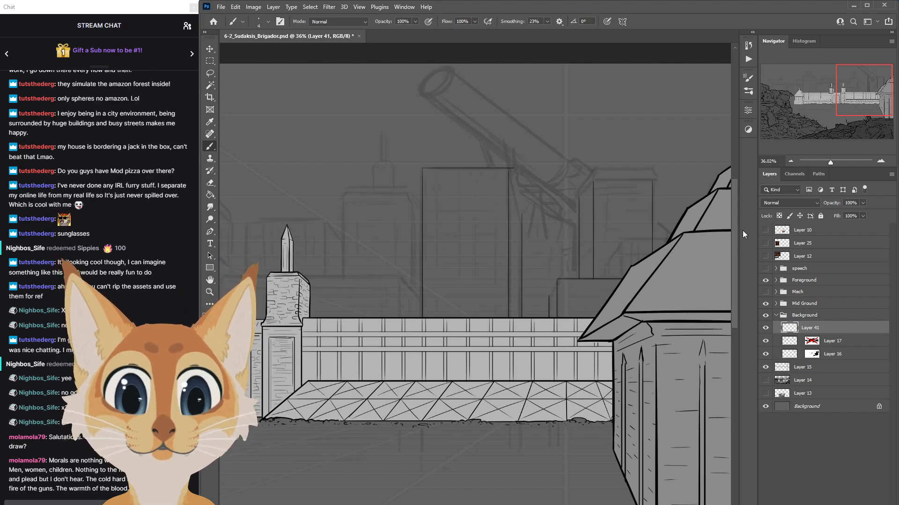
scroll(738, 221, up, 2)
drag(593, 220, 651, 219)
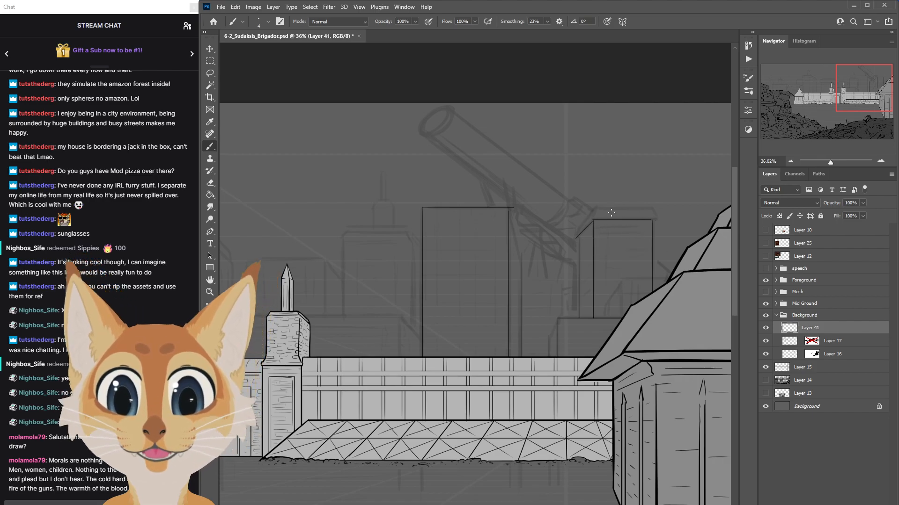
drag(595, 207, 653, 208)
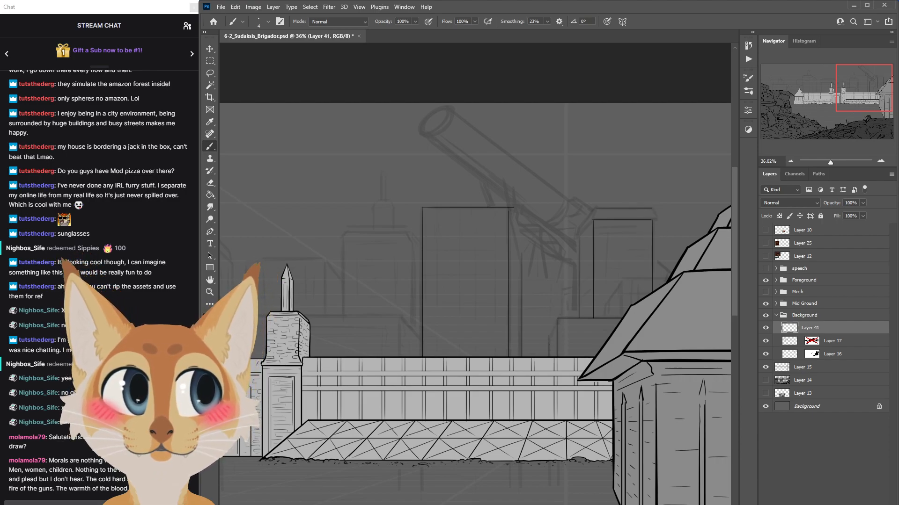
Ink the sides and top edge of the low, wide building behind the right gate tower with straight lines.
scroll(560, 403, left, 3)
drag(532, 316, 532, 356)
drag(354, 316, 354, 357)
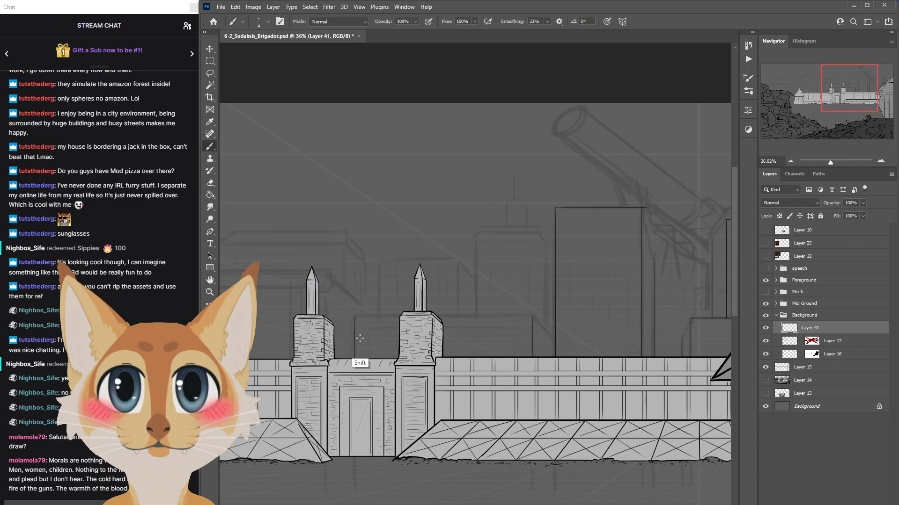
drag(354, 317, 529, 325)
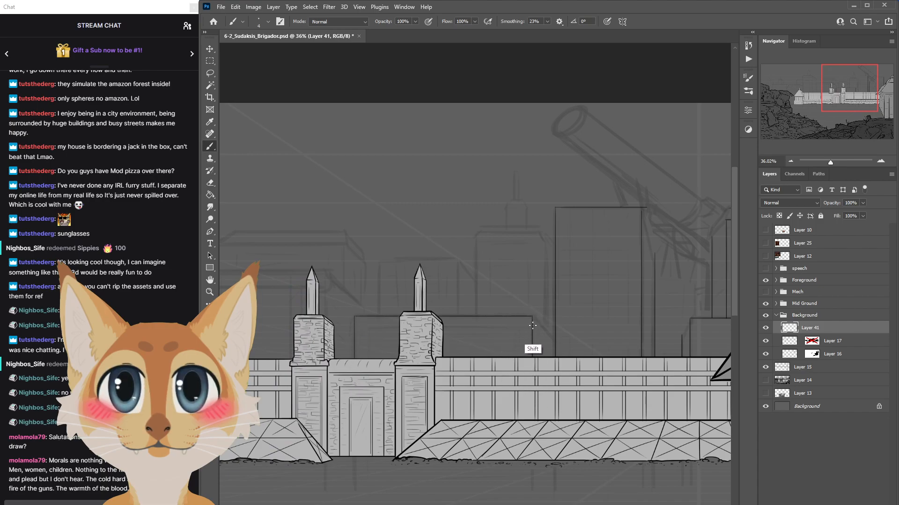
Ink the narrow block rising behind the right gate spire, plus the left side of the taller building next to it.
scroll(475, 281, left, 2)
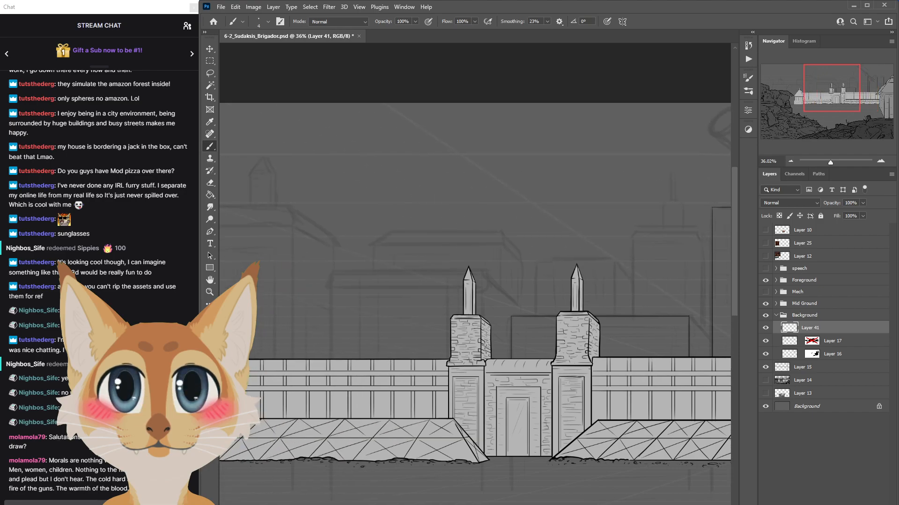
scroll(475, 281, right, 1)
drag(551, 234, 567, 342)
drag(458, 263, 463, 341)
drag(534, 260, 547, 341)
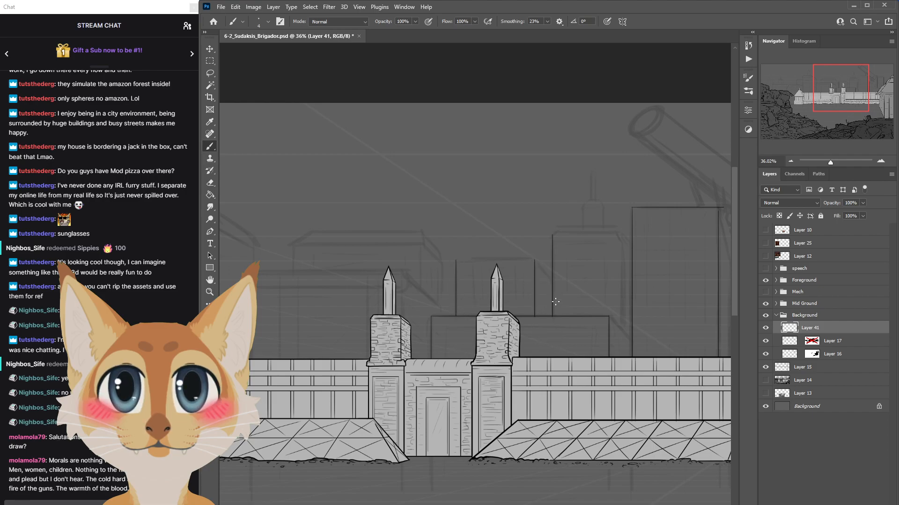
drag(734, 192, 736, 208)
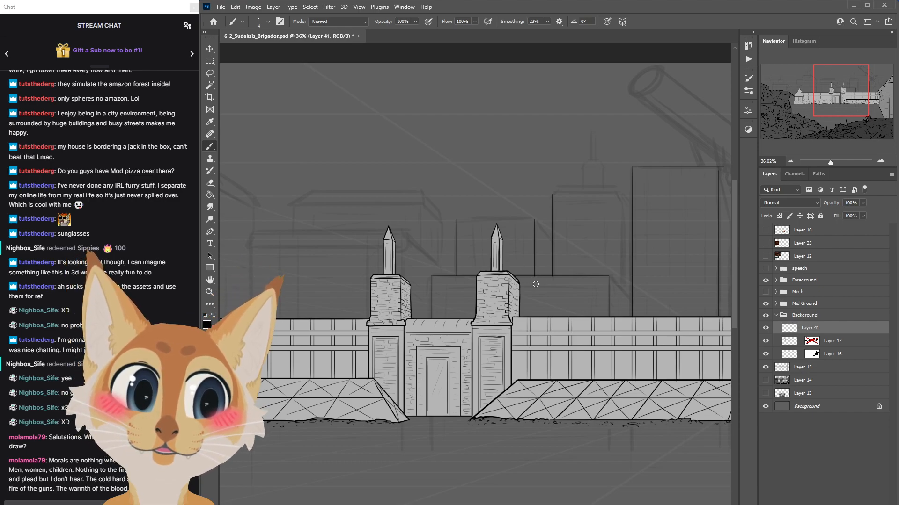
click(456, 220)
shift+click(534, 220)
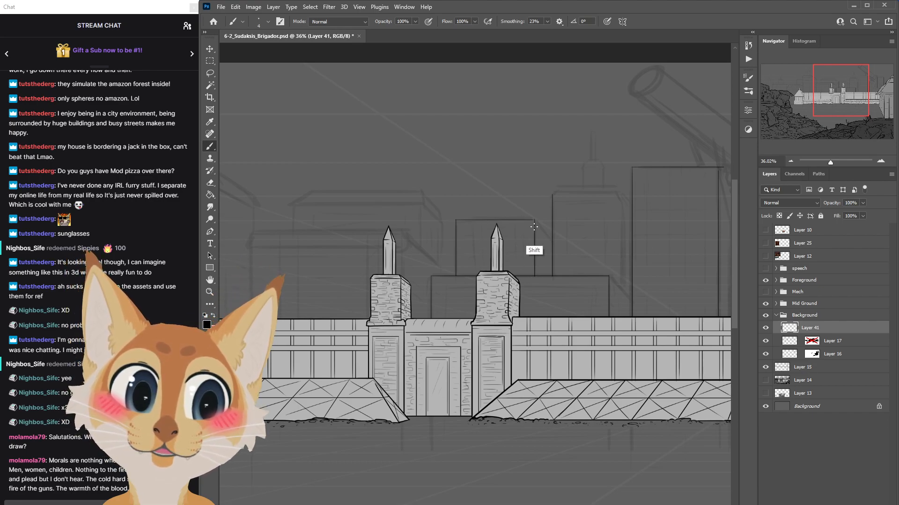
Complete the taller building's right side and top edge, and add its upper roof line and the short rooftop tower sides.
drag(737, 294, 738, 291)
drag(616, 199, 628, 290)
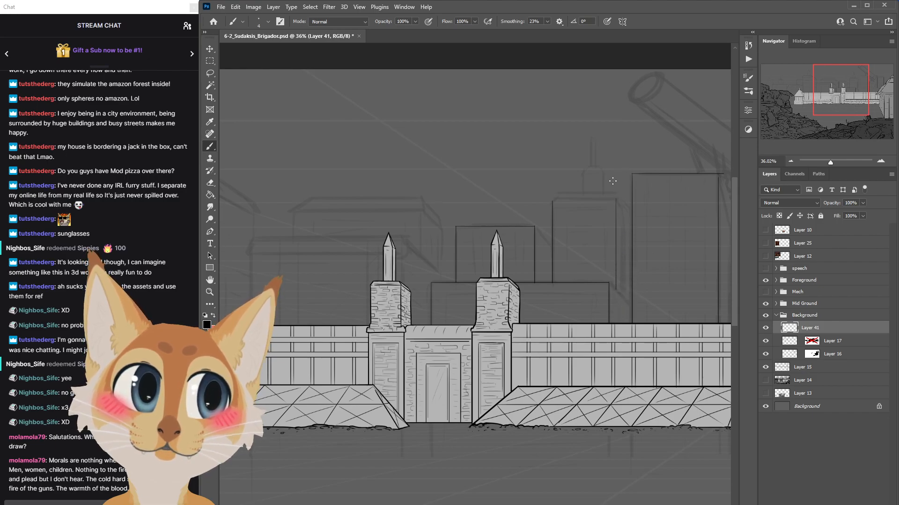
drag(553, 199, 615, 199)
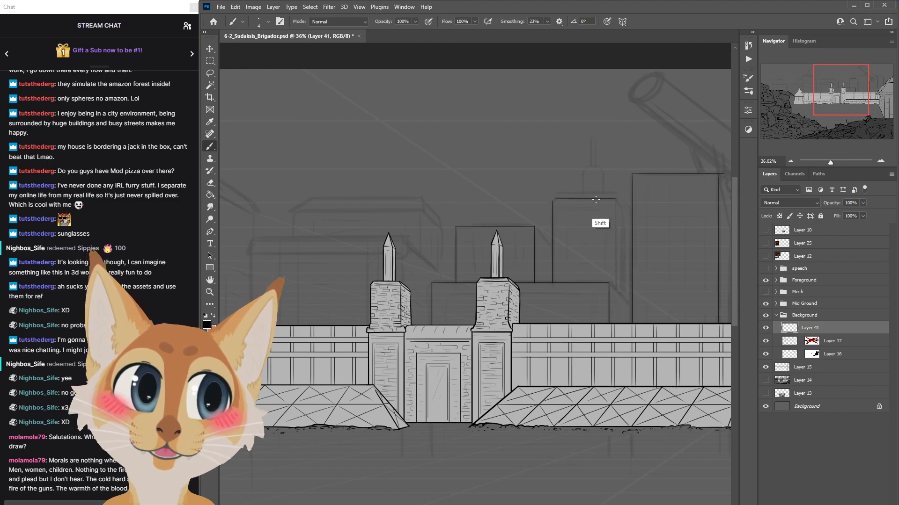
mouse_move(561, 192)
mouse_down()
mouse_move(614, 193)
mouse_move(582, 173)
mouse_move(603, 178)
mouse_up()
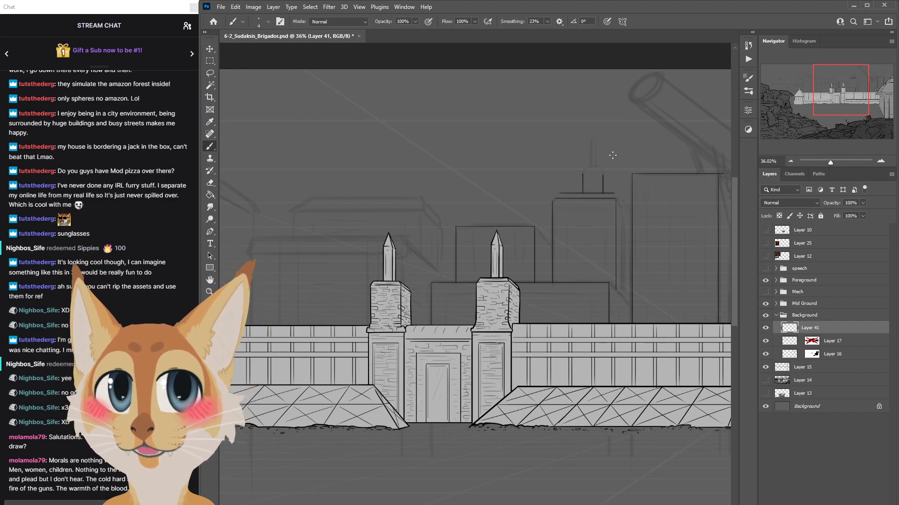
Ink the horizontal roof edges and left side of the wide building behind the left gate tower.
drag(439, 416, 588, 417)
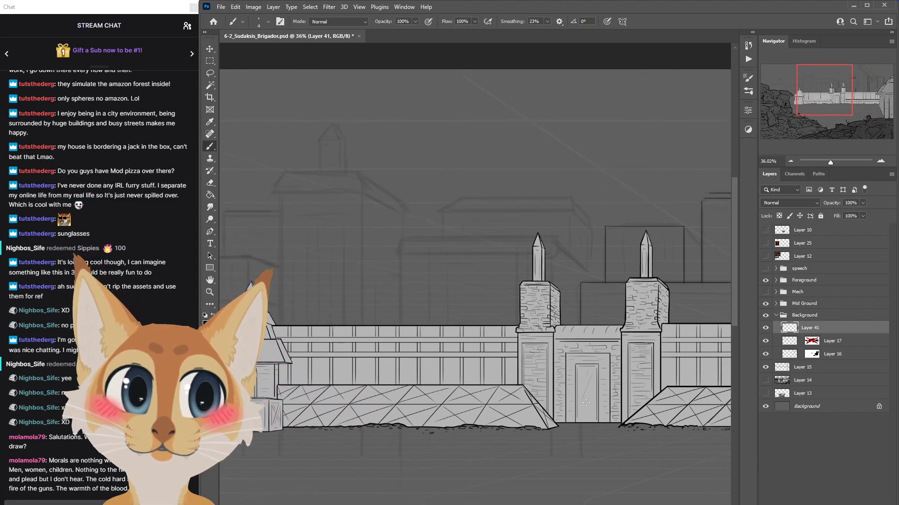
drag(399, 254, 555, 254)
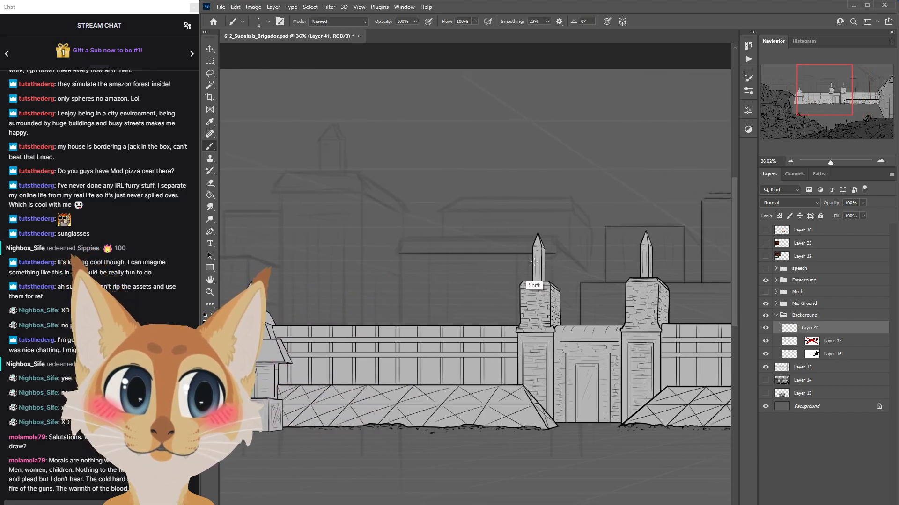
shift+click(399, 324)
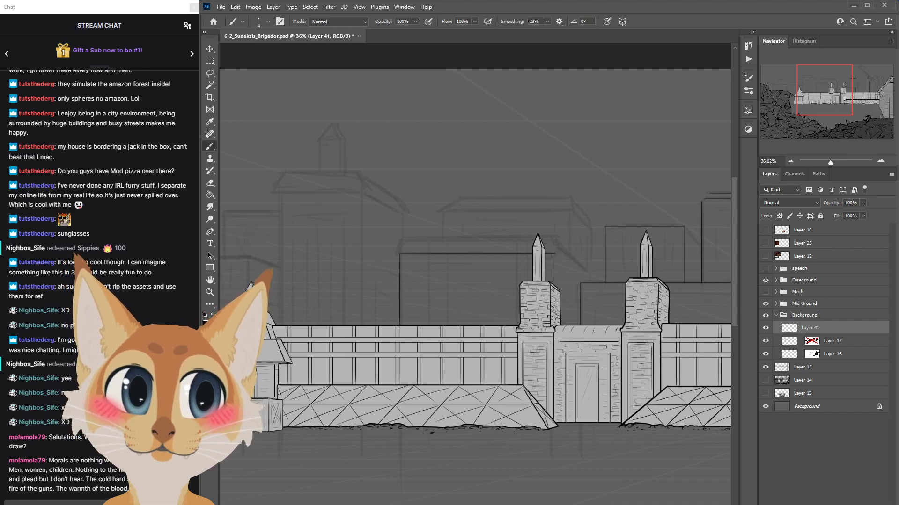
Ink the vertical edges of the roofed building behind the wide block at the left gate tower.
scroll(475, 288, left, 3)
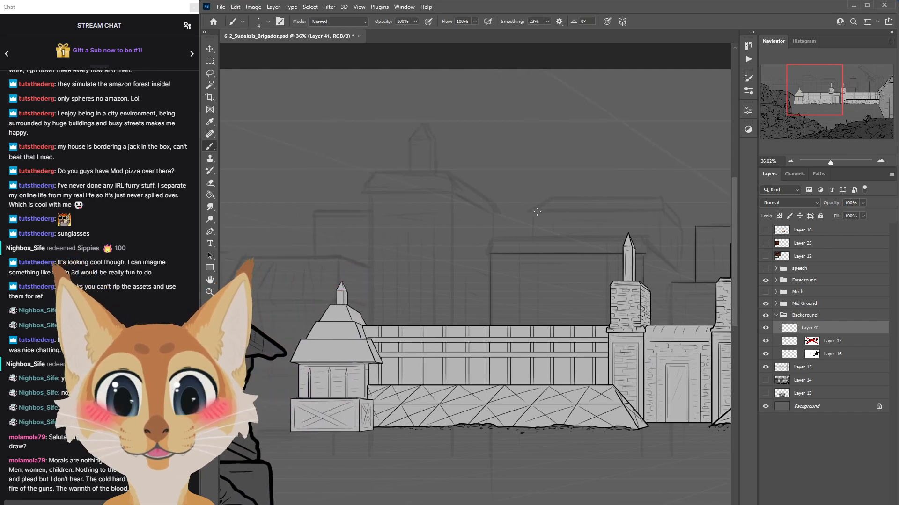
drag(533, 213, 533, 242)
drag(661, 212, 661, 263)
drag(681, 228, 682, 276)
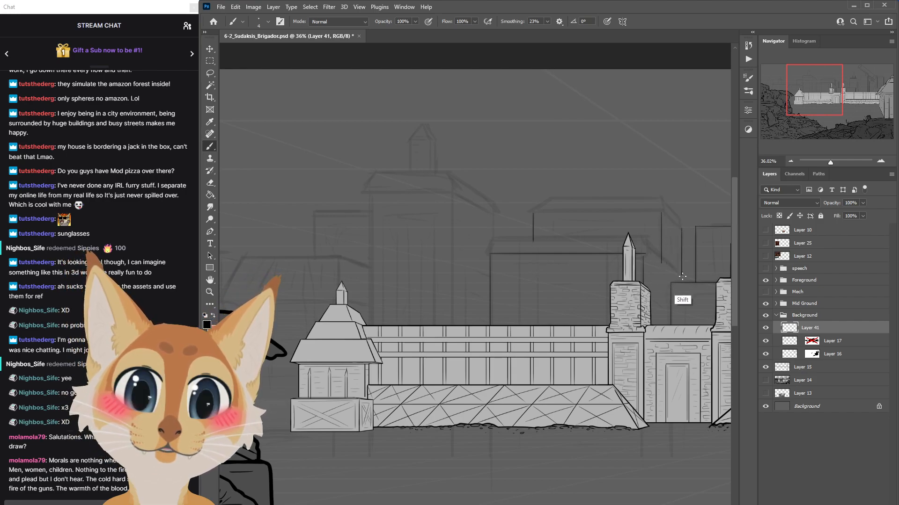
Ink the tall tower's vertical sides left of the gate, and the ridge and eave lines of the low slope-roofed building beside it.
drag(452, 192, 452, 325)
drag(492, 213, 494, 244)
drag(368, 189, 368, 325)
drag(310, 323, 447, 323)
drag(380, 258, 480, 267)
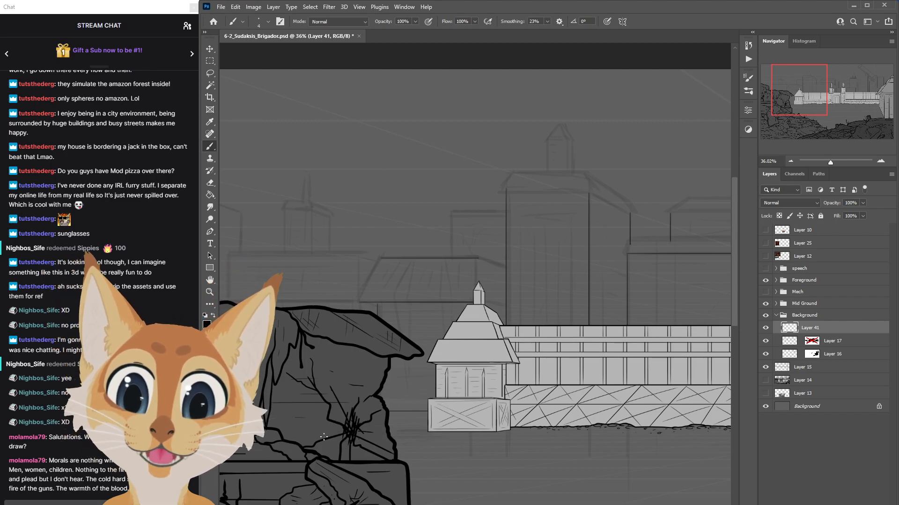
Briefly show the Mech layer group over the left end of the scene and hide it again.
scroll(475, 288, left, 9)
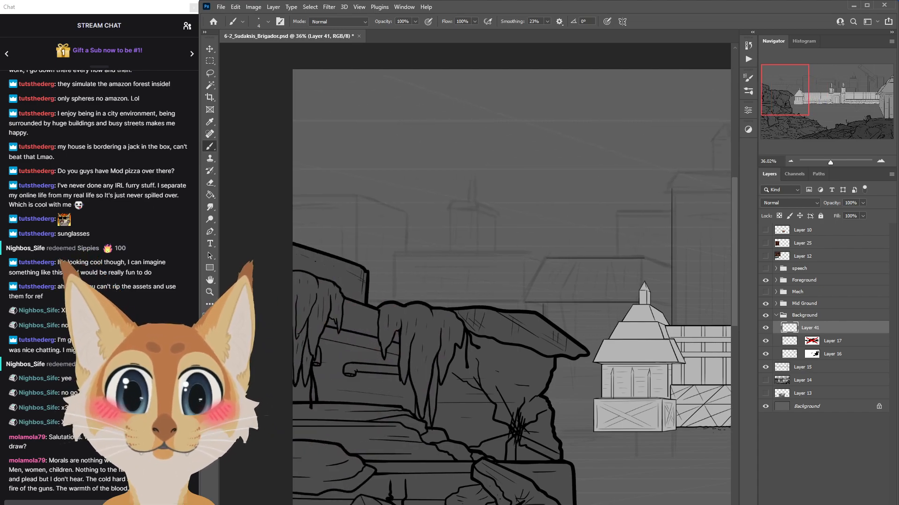
click(766, 293)
click(766, 294)
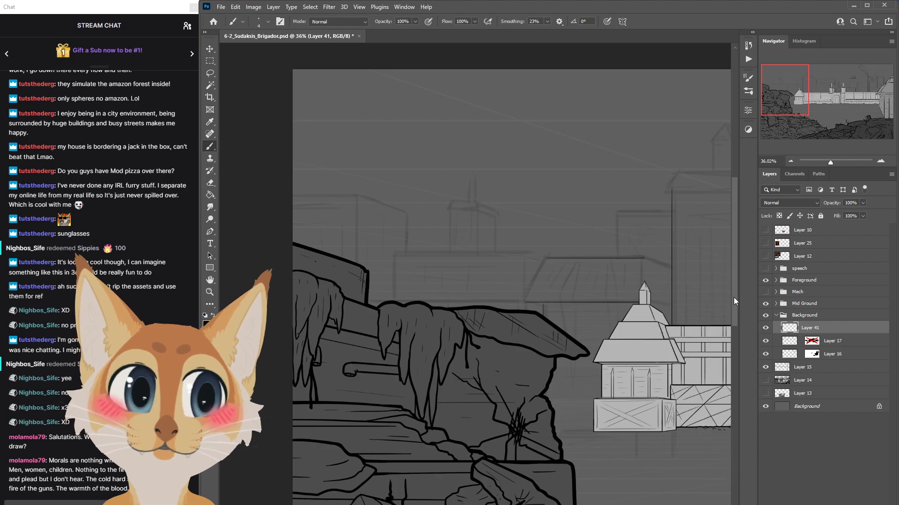
scroll(734, 297, up, 1)
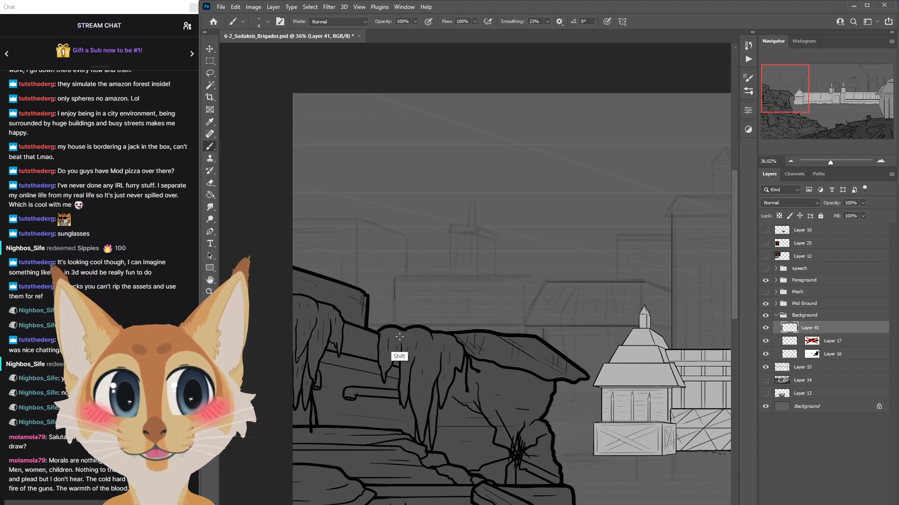
Ink the right side and top edge of the low block above the left rocks, and the roof edge of the far-left building.
drag(526, 278, 528, 345)
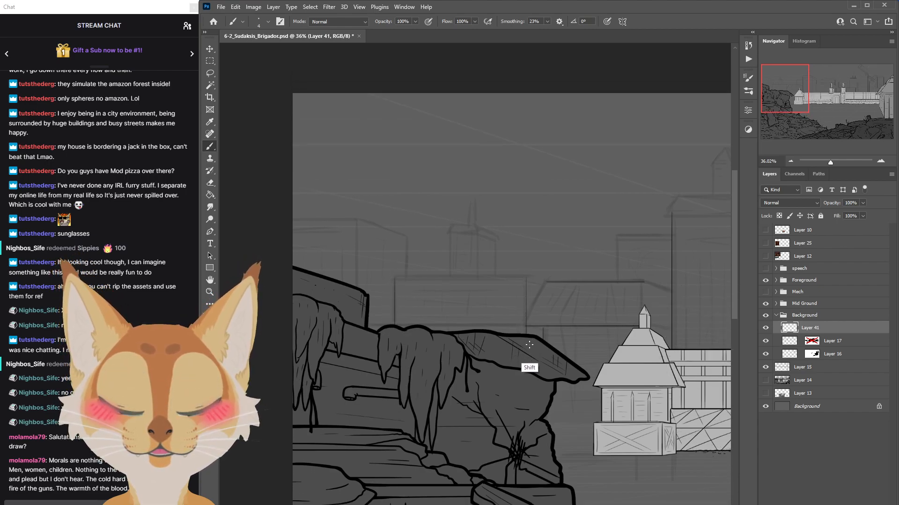
drag(394, 279, 527, 286)
mouse_move(357, 220)
mouse_down()
mouse_move(346, 337)
mouse_move(357, 219)
mouse_move(292, 220)
mouse_up()
Ink the vertical edges of the narrow tower rising behind the low block above the left rocks.
mouse_move(407, 237)
mouse_down()
mouse_move(417, 280)
mouse_move(450, 236)
mouse_up()
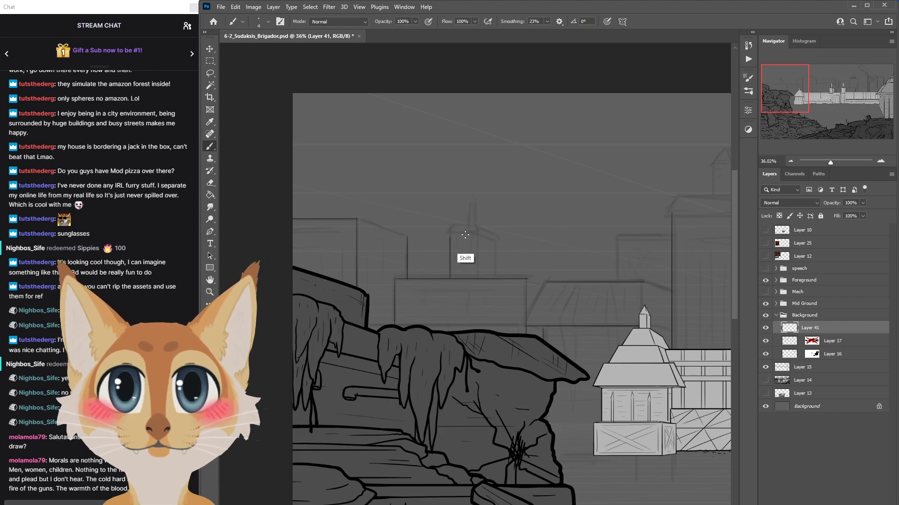
drag(478, 280, 482, 229)
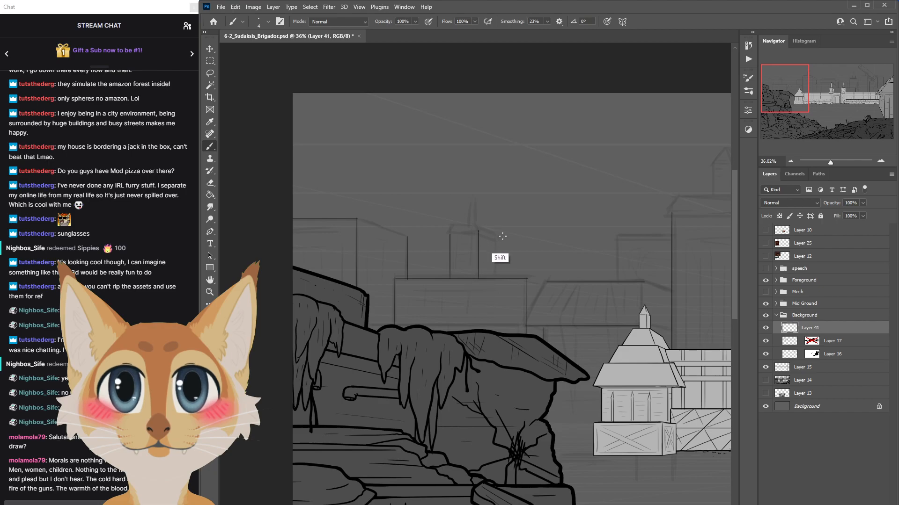
drag(498, 264, 501, 236)
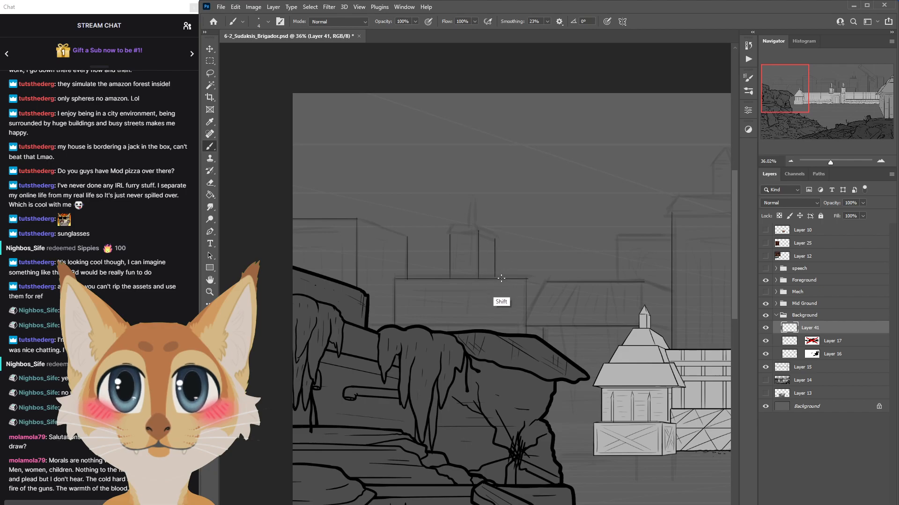
Ink the left side and top edge of the square block adjoining the left side of the tall turreted tower.
scroll(536, 349, right, 5)
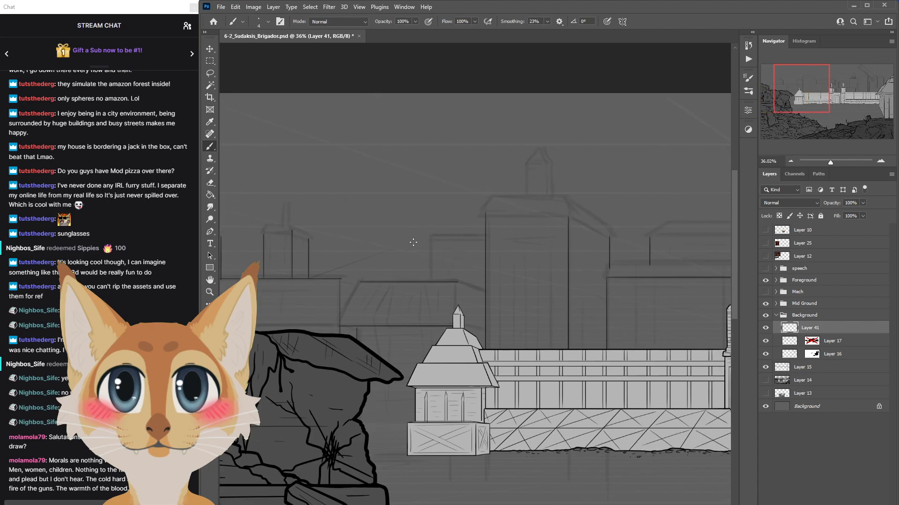
drag(431, 236, 442, 282)
mouse_move(431, 236)
mouse_down()
mouse_move(459, 257)
mouse_move(486, 260)
mouse_up()
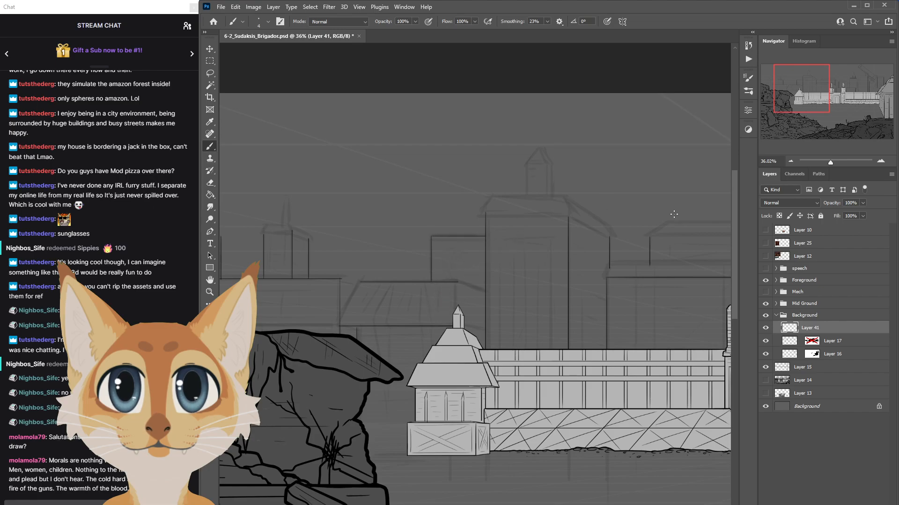
Ink the tall tower's horizontal eave and ridge lines and the vertical sides of its rooftop turret.
drag(481, 216, 569, 219)
drag(489, 197, 560, 197)
key(shift)
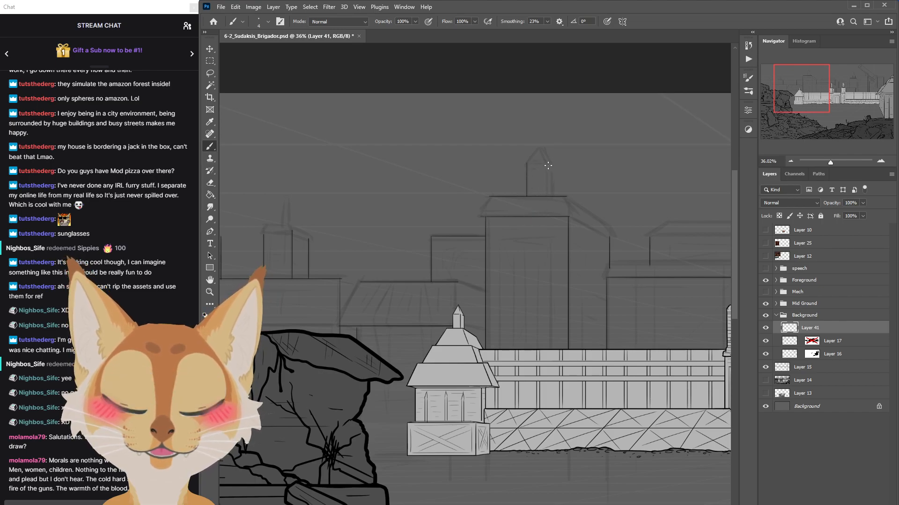
key(shift)
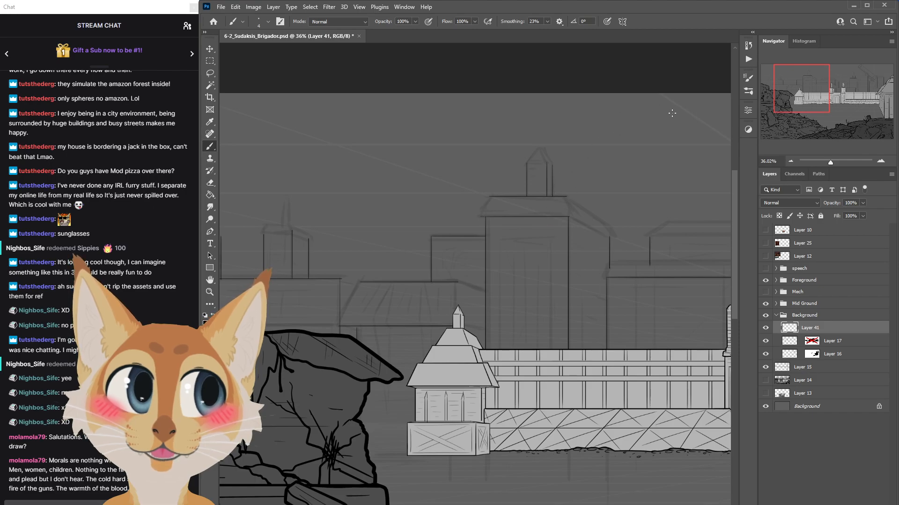
Ink the horizontal roof lines of the two overlapping buildings between the tall turreted tower and the left gate tower.
scroll(475, 274, right, 5)
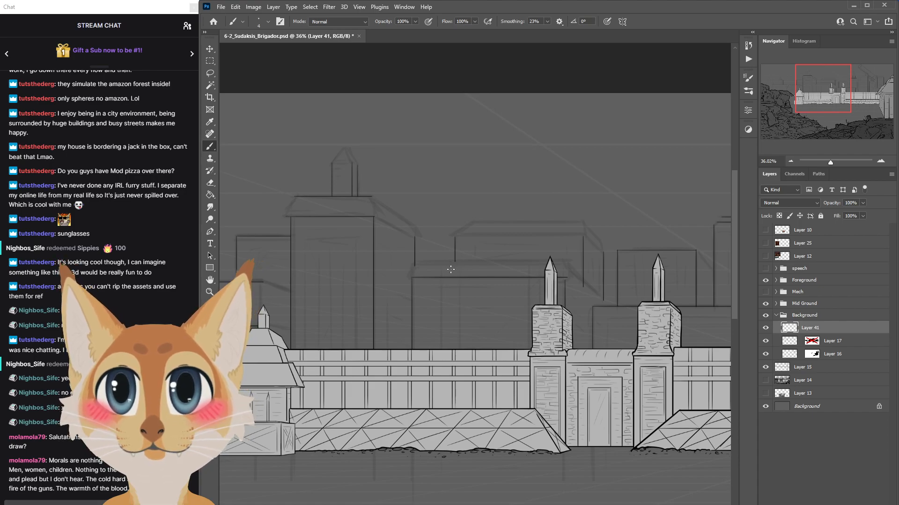
key(shift)
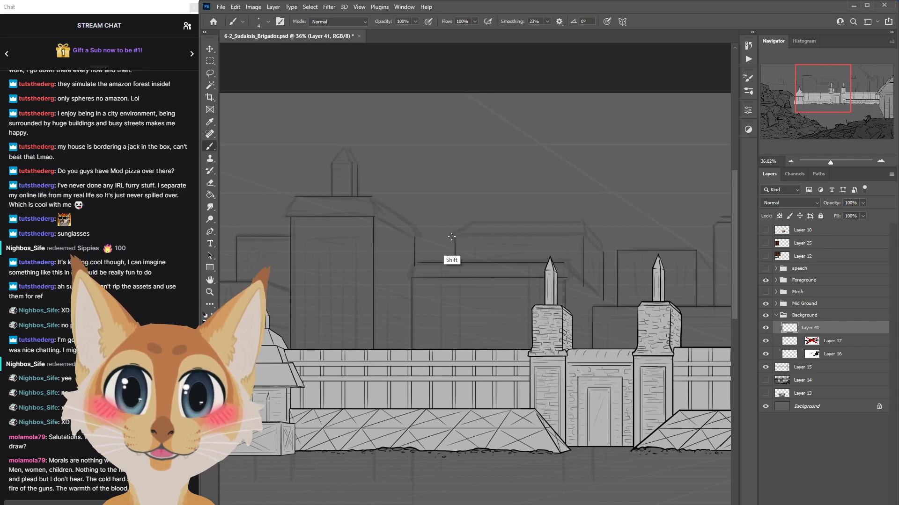
drag(471, 222, 584, 227)
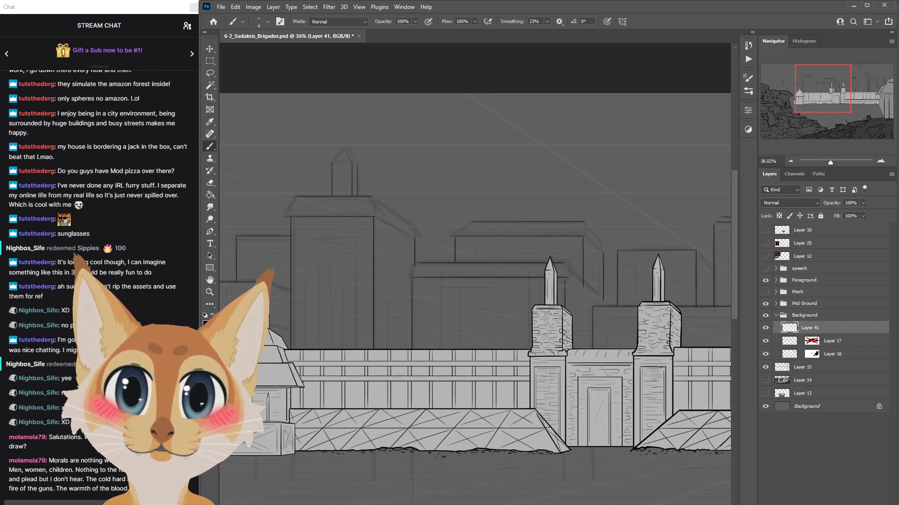
Ink a thin two-line antenna on top of the stepped tower right of the gate.
scroll(475, 275, right, 6)
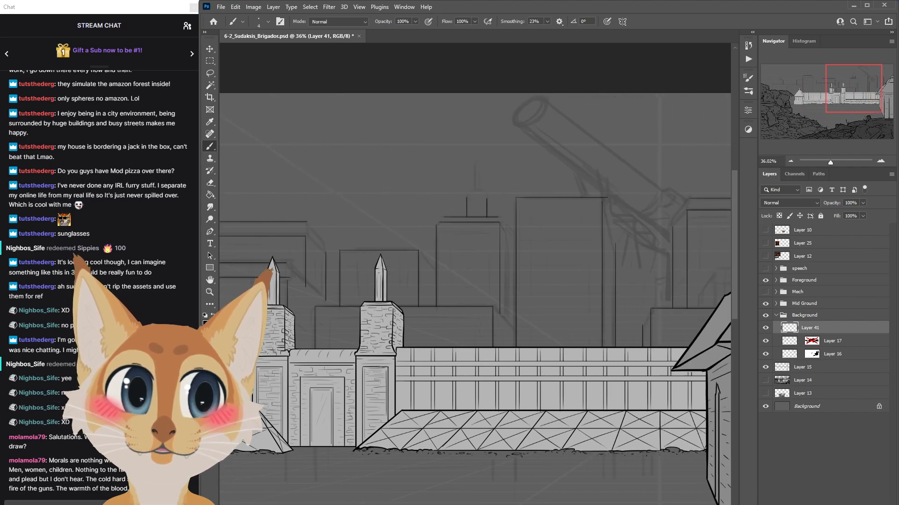
scroll(529, 311, left, 1)
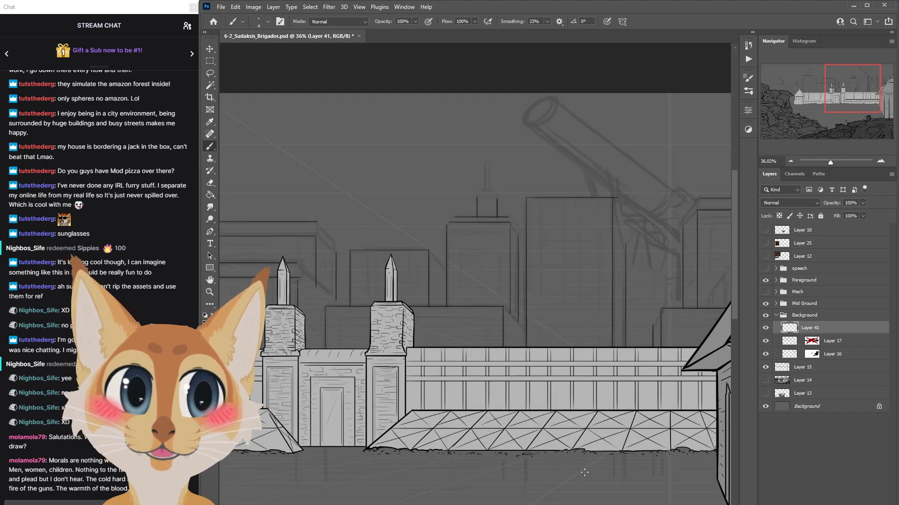
drag(485, 164, 489, 196)
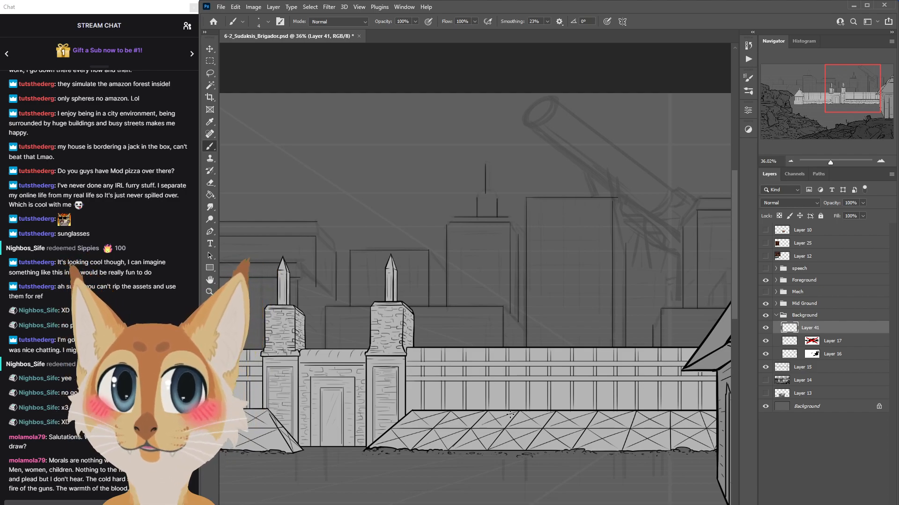
key(ctrl+z)
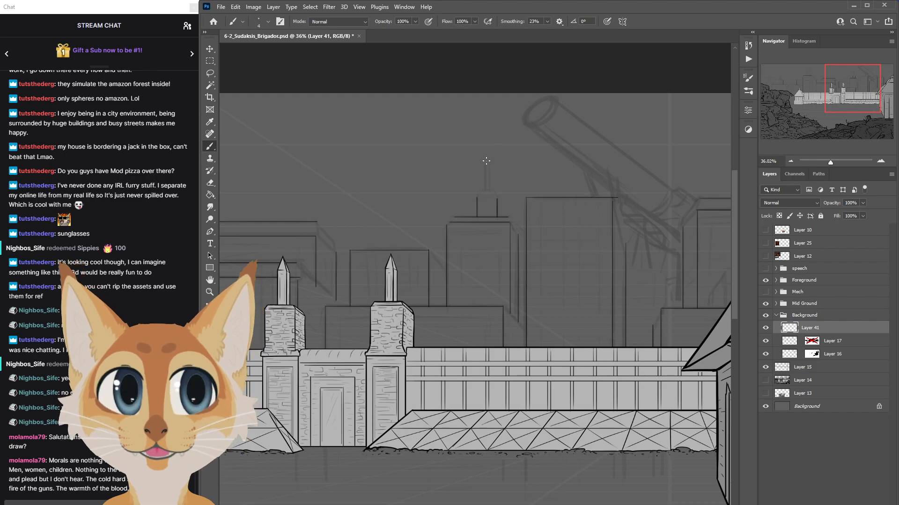
drag(486, 163, 489, 191)
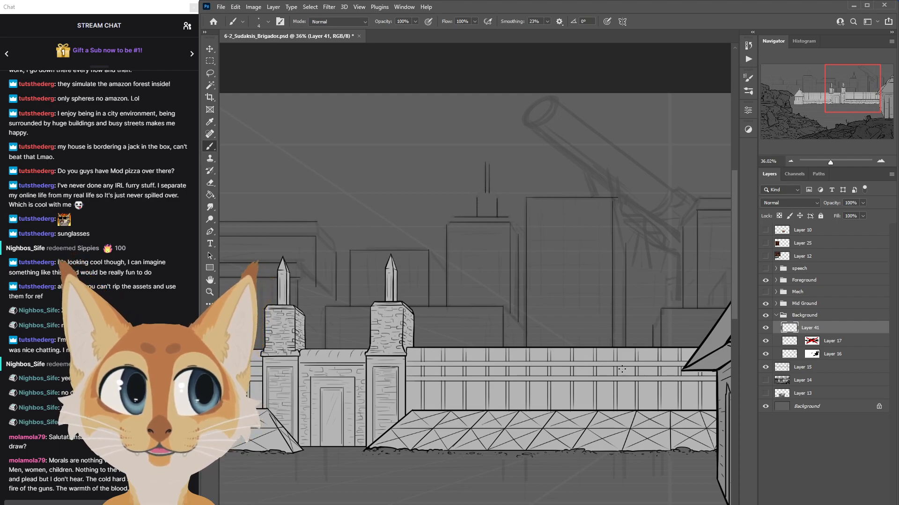
Ink a thin two-line antenna on top of the narrow tower above the left rocks.
scroll(474, 299, right, 5)
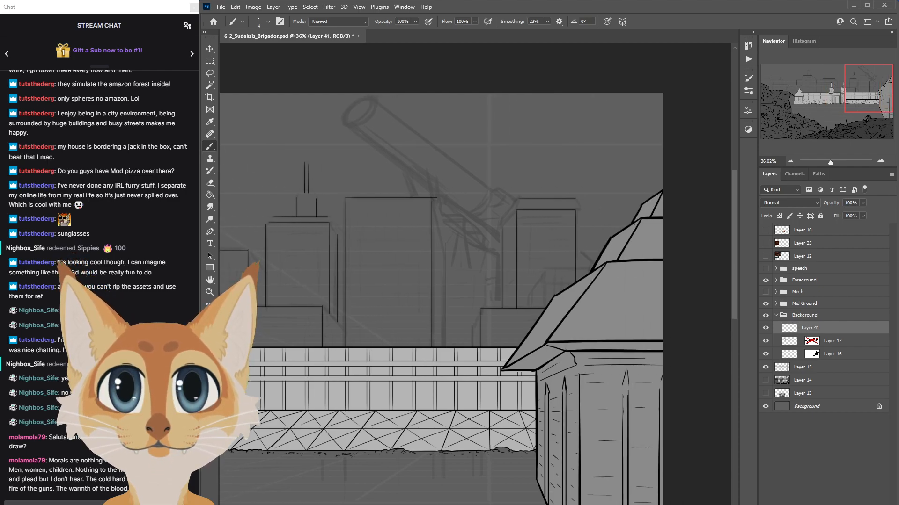
scroll(474, 299, left, 3)
scroll(475, 299, left, 8)
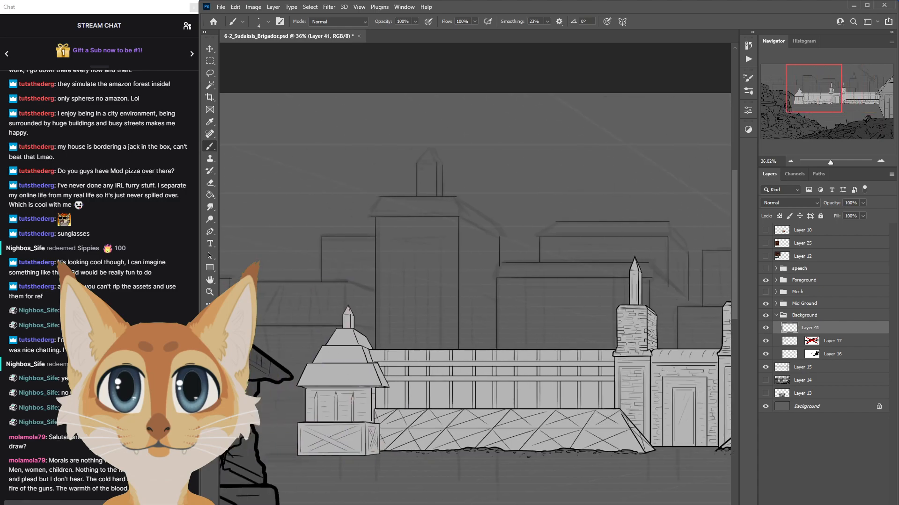
scroll(474, 299, left, 4)
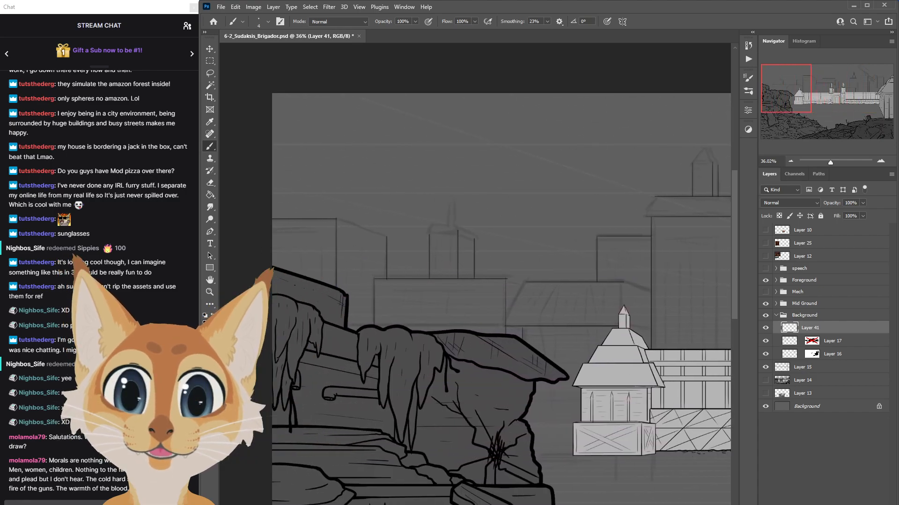
scroll(506, 309, left, 1)
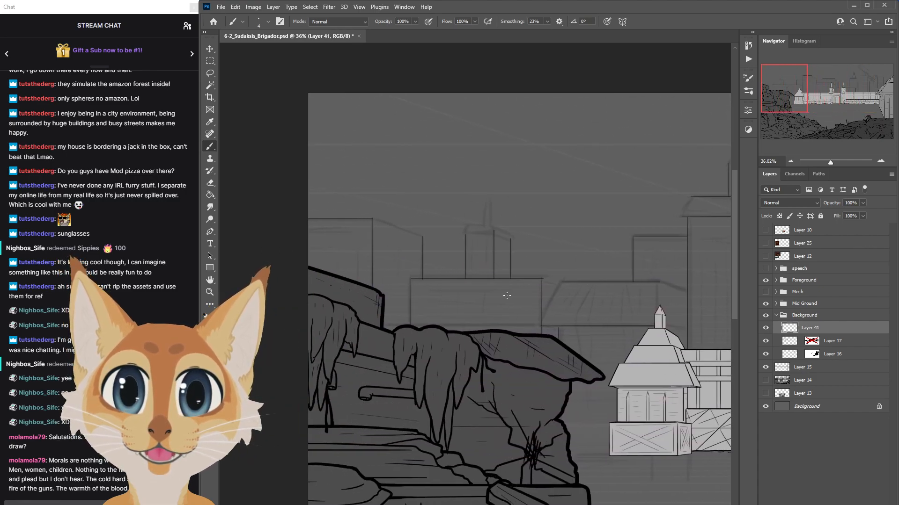
key(shift)
mouse_move(490, 226)
mouse_down()
mouse_move(491, 202)
mouse_move(490, 228)
mouse_up()
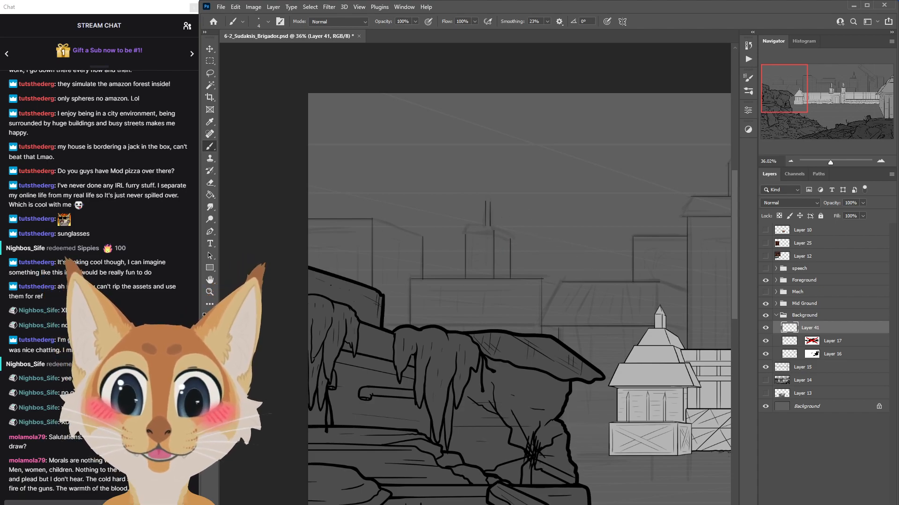
Hide the Foreground layer group to expose the skyline sketch behind the left rocks.
scroll(475, 299, right, 3)
drag(475, 300, 511, 299)
click(765, 304)
click(766, 303)
click(765, 316)
click(766, 315)
click(765, 280)
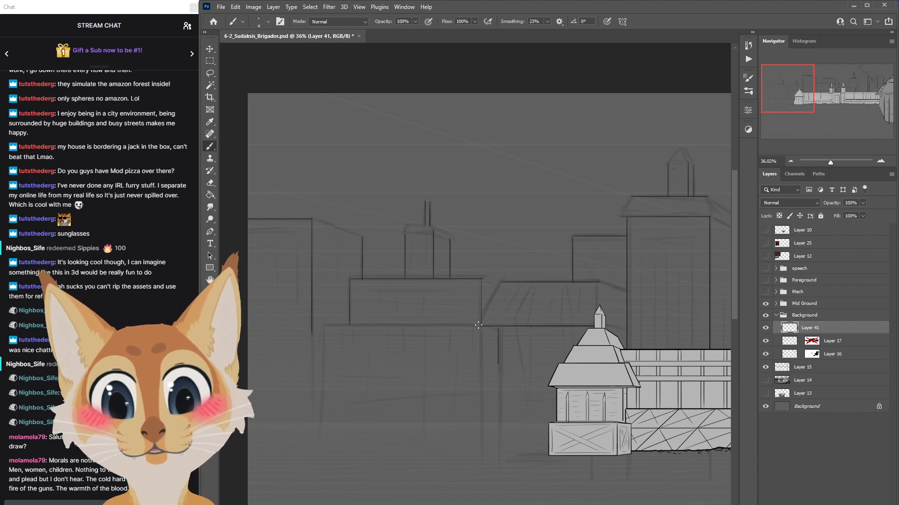
Ink the top and both sides of the large front block in the exposed left area, and extend the far-left building's side downward.
mouse_move(478, 329)
mouse_down()
mouse_move(322, 330)
mouse_move(322, 399)
mouse_up()
key(shift)
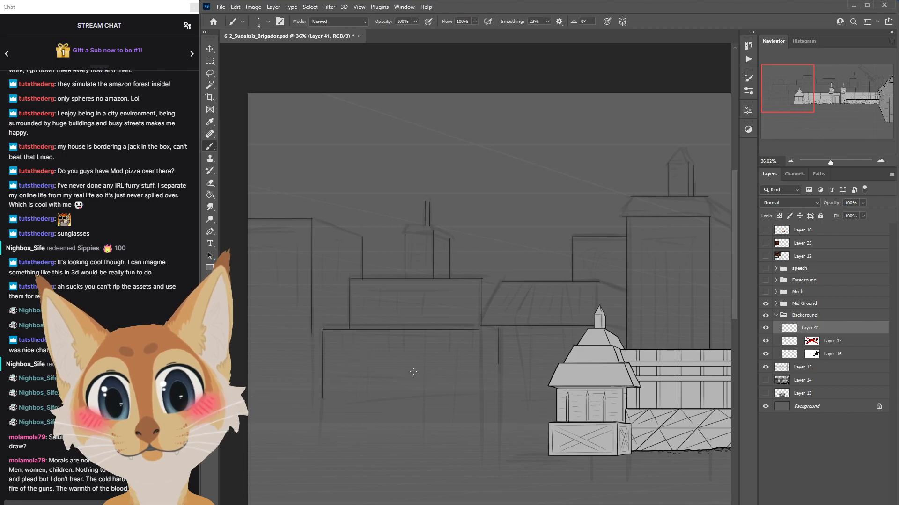
drag(481, 331, 482, 451)
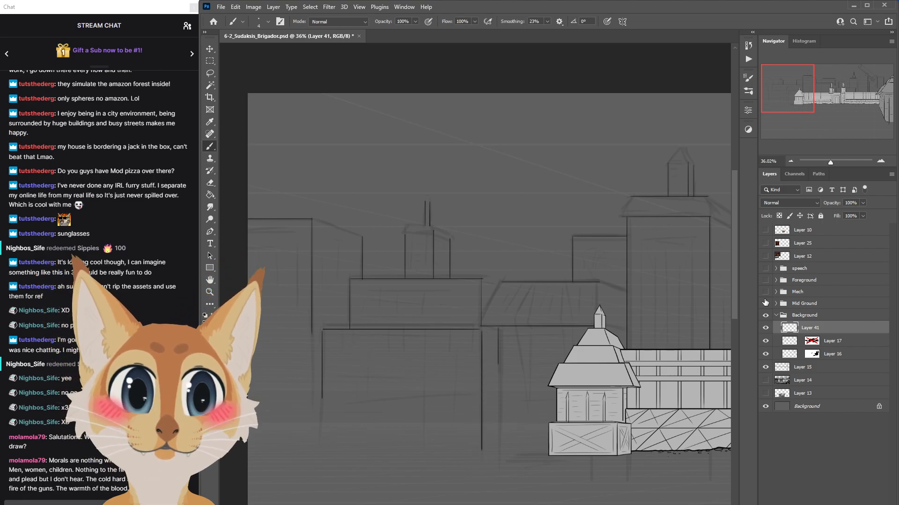
click(766, 280)
click(765, 280)
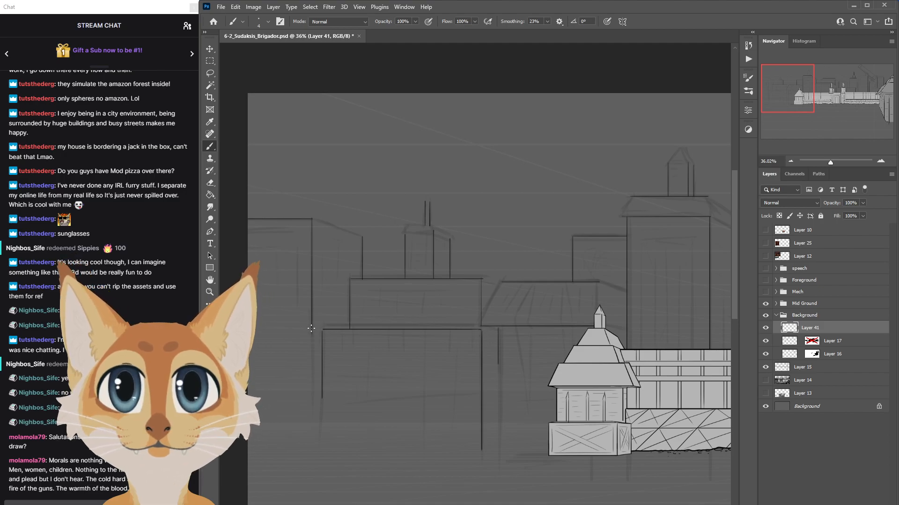
drag(312, 329, 312, 401)
Ink the top and left edge of the small block tucked behind the large domed roof at the scene's right end, and save the file.
scroll(475, 300, right, 10)
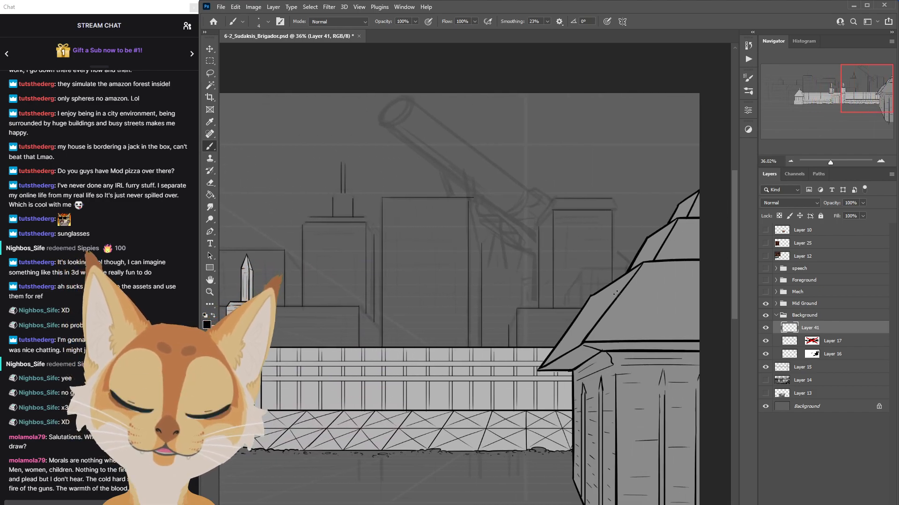
scroll(617, 292, up, 2)
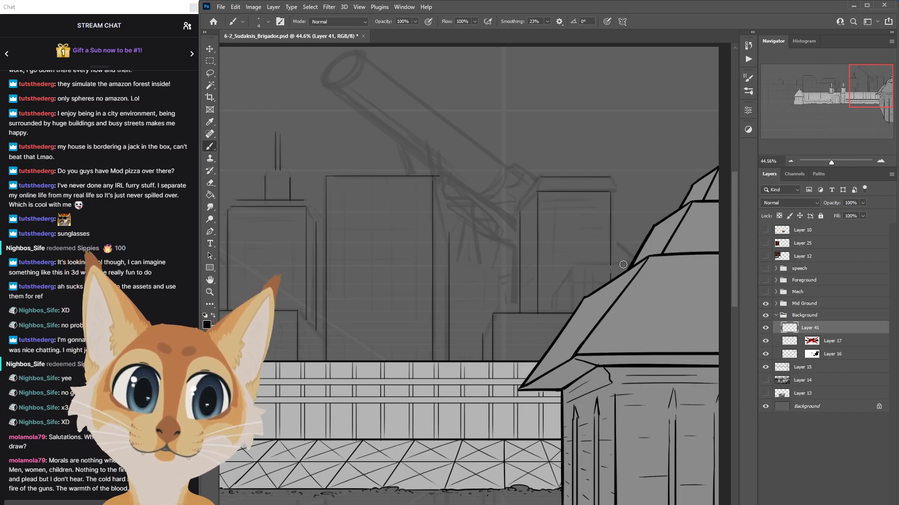
key(shift)
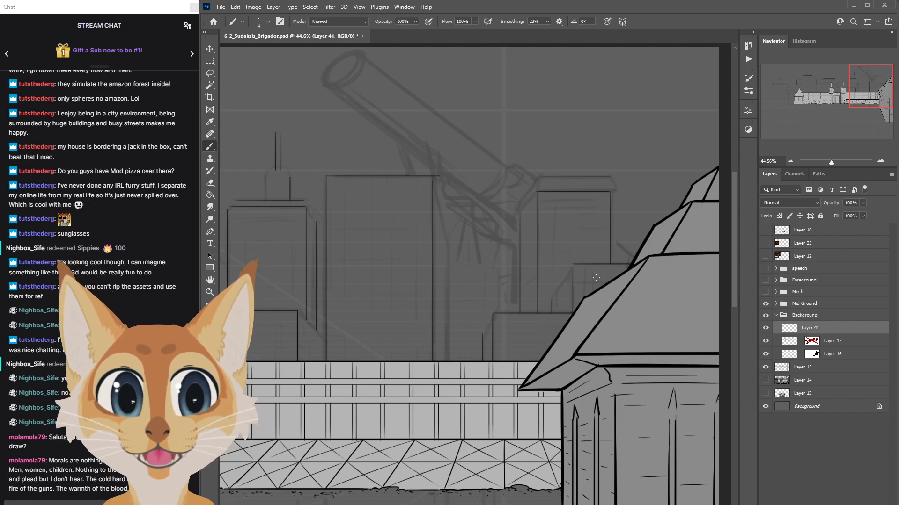
key(ctrl+s)
Compare the lines with the Layer 17 sketch hidden and shown, and ink the top and right side of the low block beneath the cannon.
click(765, 342)
click(765, 343)
click(765, 342)
click(766, 345)
click(765, 345)
click(765, 345)
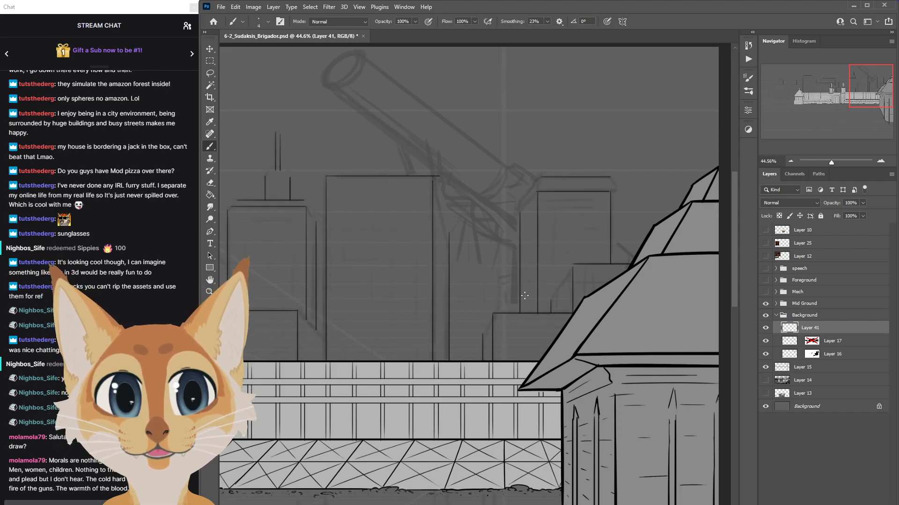
drag(449, 267, 498, 268)
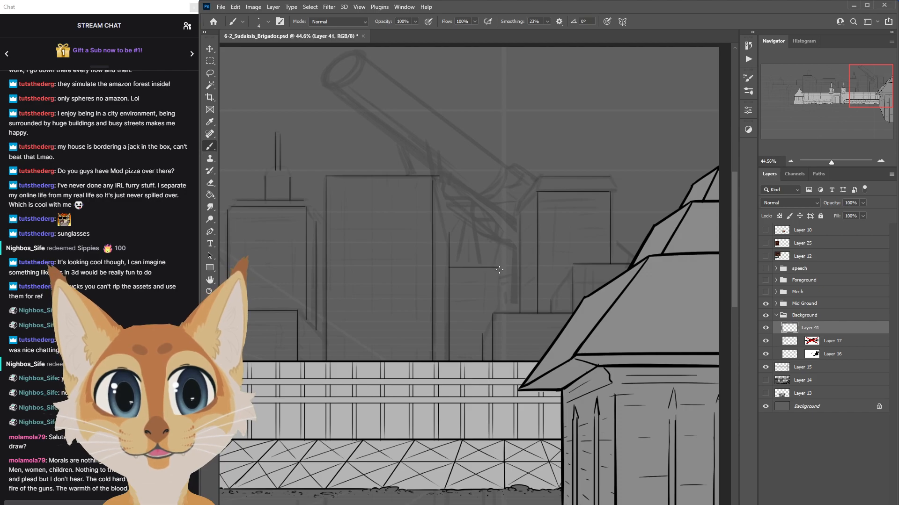
shift+click(499, 312)
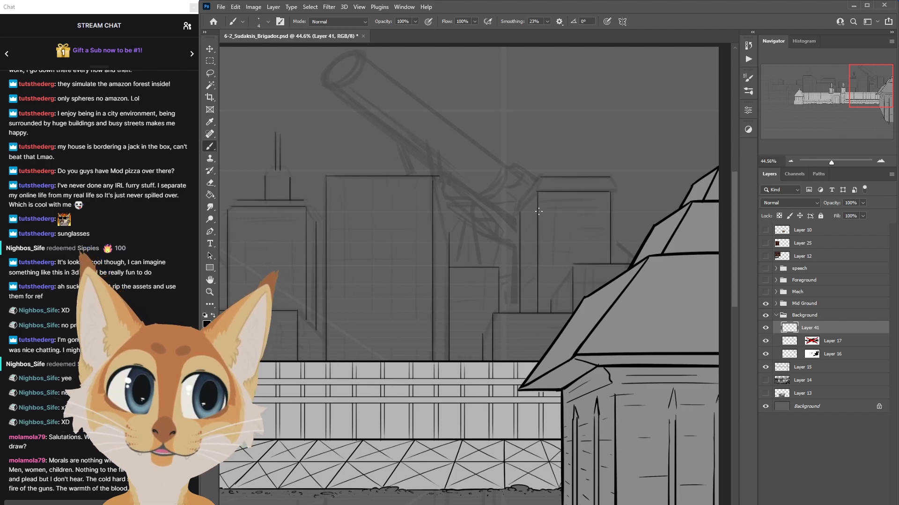
key(v)
mouse_move(480, 370)
mouse_down()
mouse_move(512, 369)
mouse_move(483, 372)
mouse_up()
key(shift+Left)
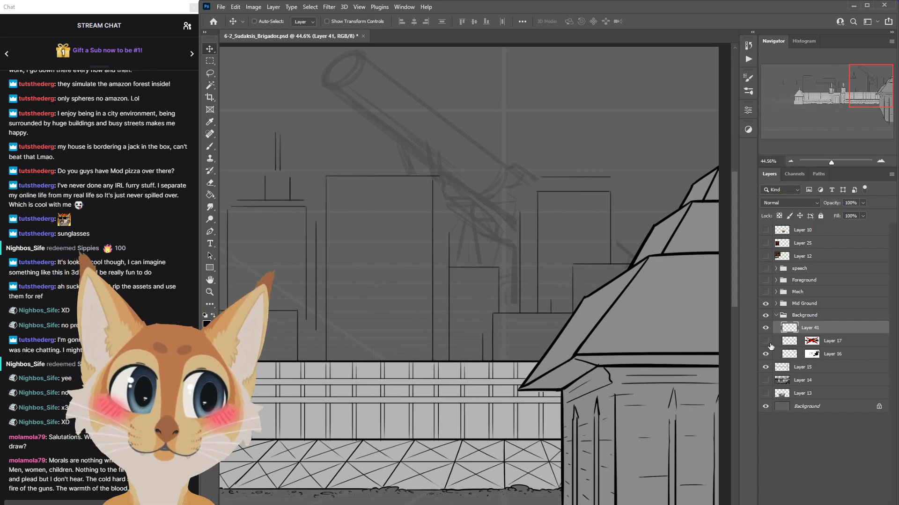
ctrl+click(790, 354)
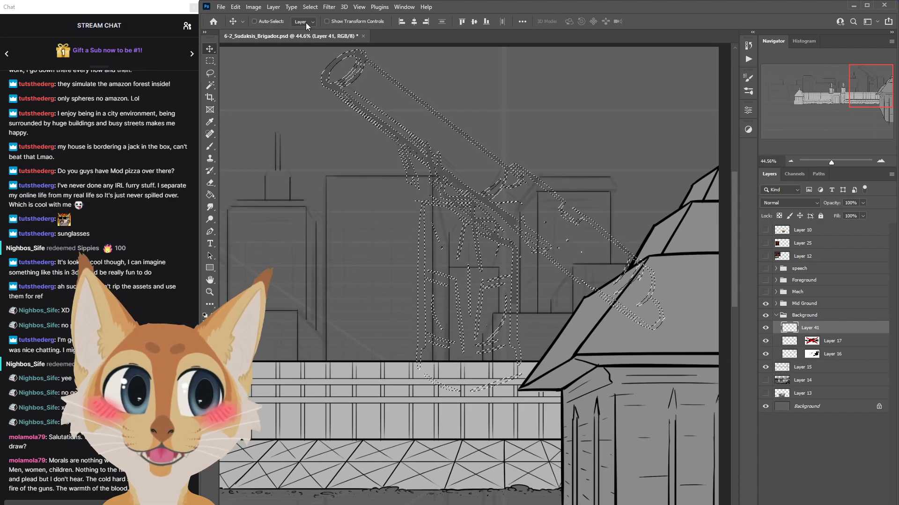
key(alt+s)
key(d)
Select Layer 41, Layer 17 and Layer 16 together and shift the skyline lines and sketches slightly to the right.
shift+click(796, 354)
drag(495, 355, 519, 362)
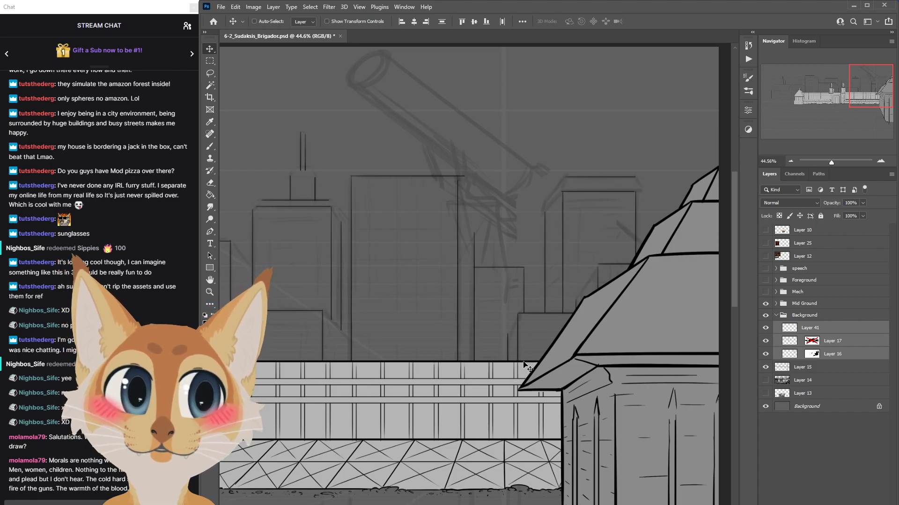
key(z)
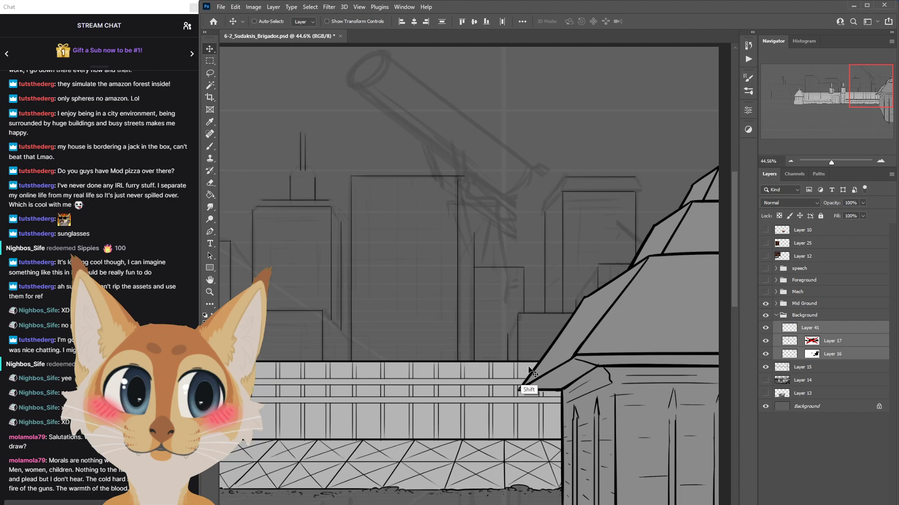
Shift the selected skyline lines and sketches slightly left, checking their placement against the wall and the domed roof.
mouse_move(405, 363)
mouse_down()
mouse_move(330, 367)
mouse_move(405, 370)
mouse_up()
scroll(405, 370, left, 10)
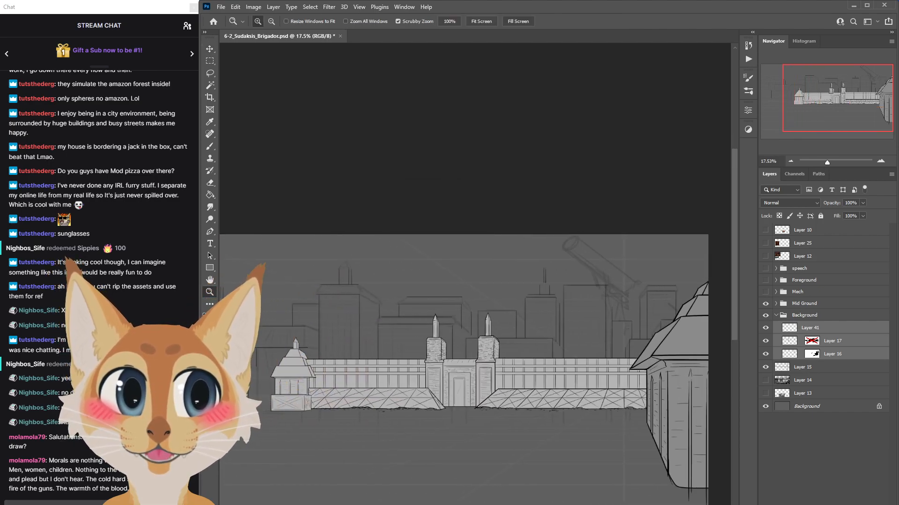
scroll(475, 369, left, 2)
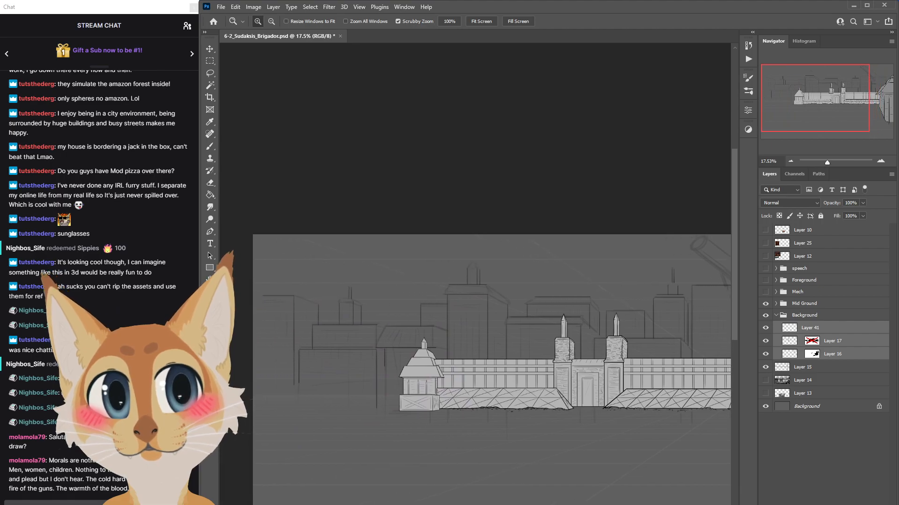
scroll(475, 370, right, 3)
scroll(540, 503, right, 3)
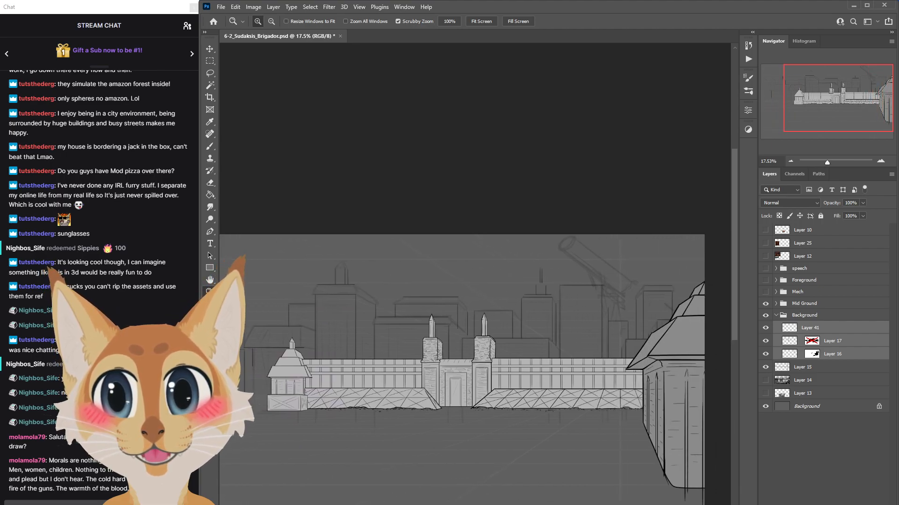
key(v)
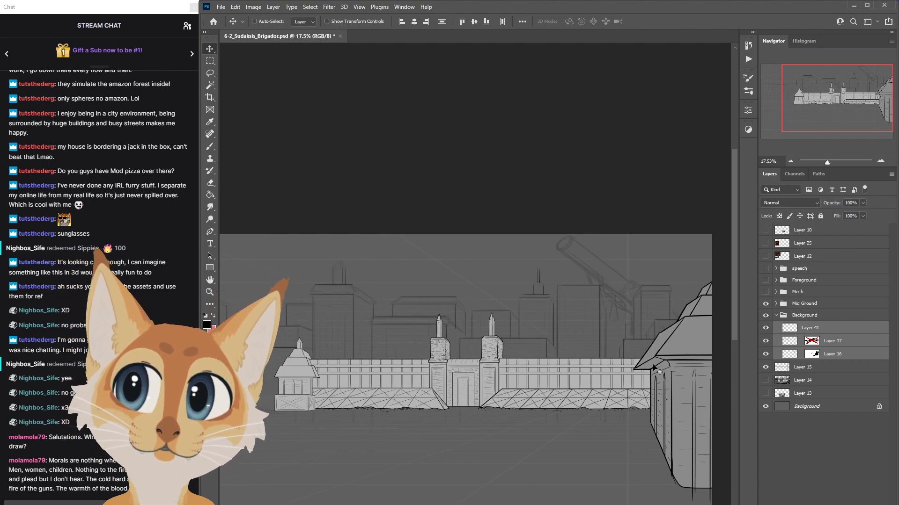
scroll(644, 355, up, 5)
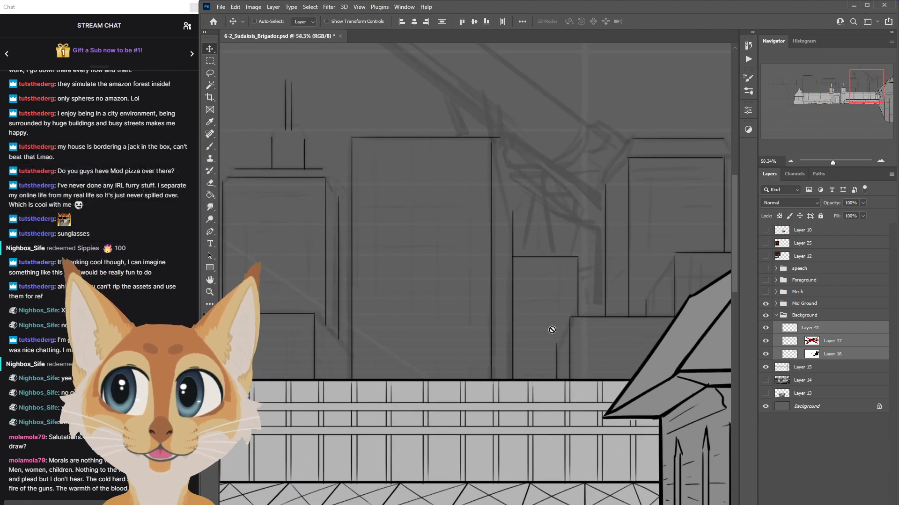
scroll(558, 341, up, 1)
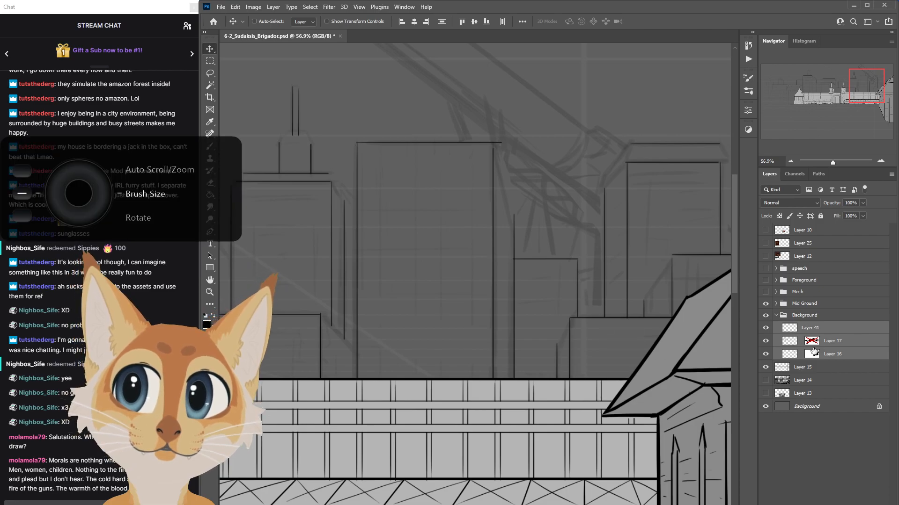
Compare the skyline with the Layer 16 sketch hidden and shown, and make Layer 41 the active layer.
click(793, 355)
click(766, 355)
click(765, 355)
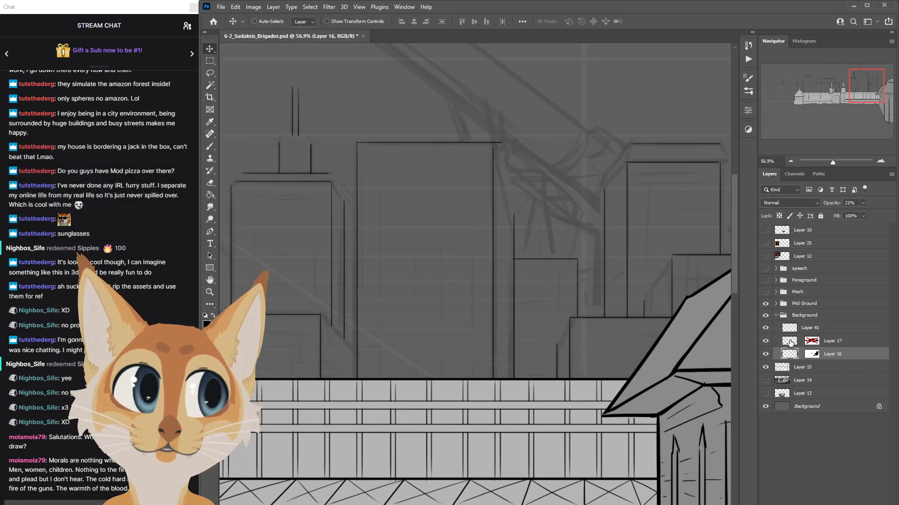
click(791, 342)
click(796, 334)
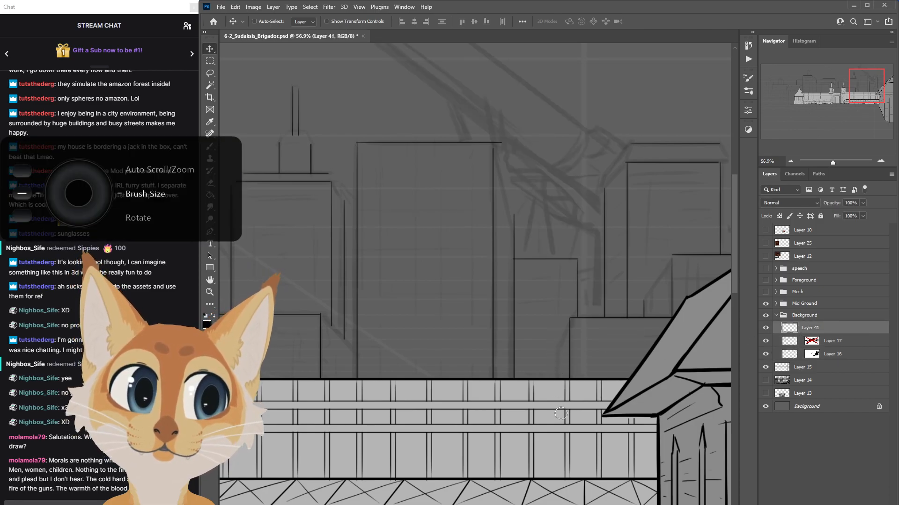
Ink the diagonal top edge of the receding side on the small block tucked behind the large domed roof.
scroll(561, 414, down, 5)
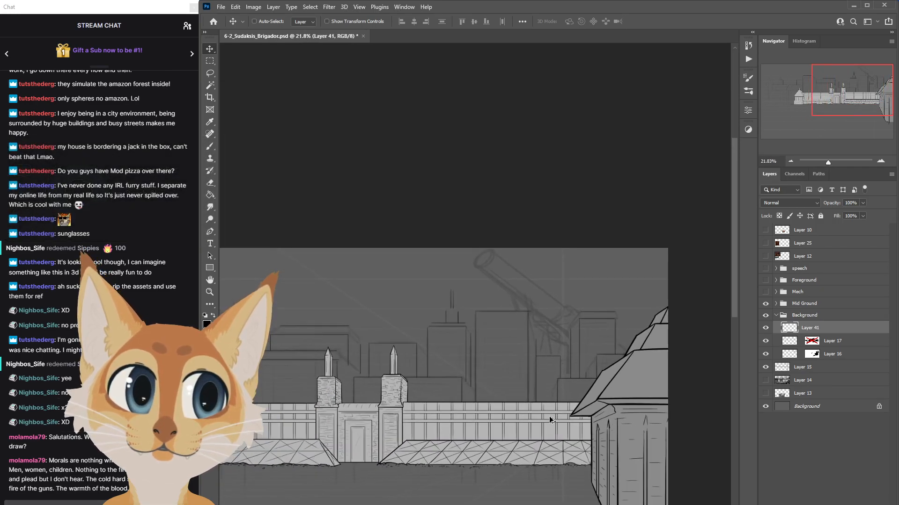
scroll(557, 281, down, 3)
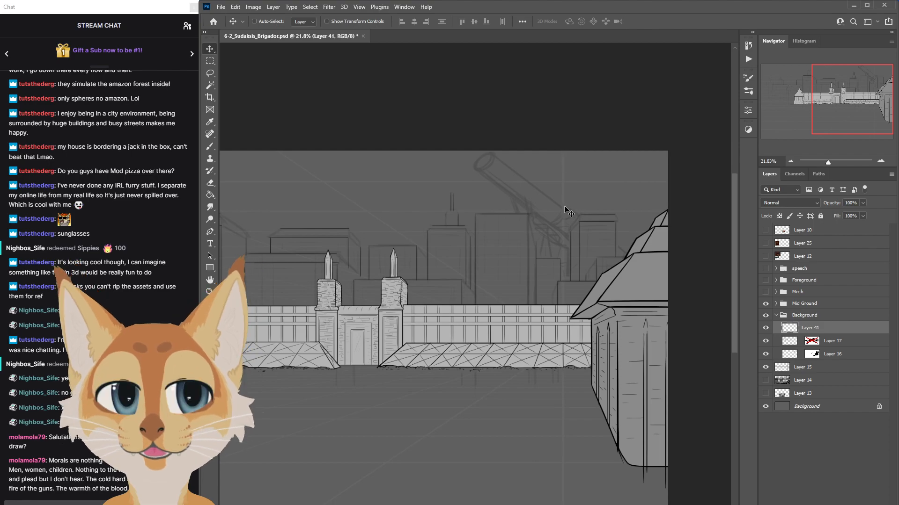
scroll(583, 299, up, 4)
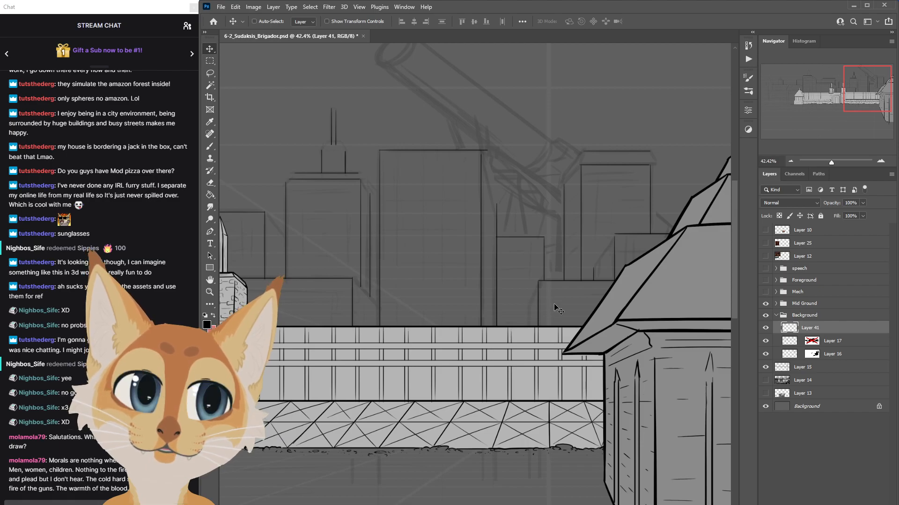
scroll(556, 298, up, 4)
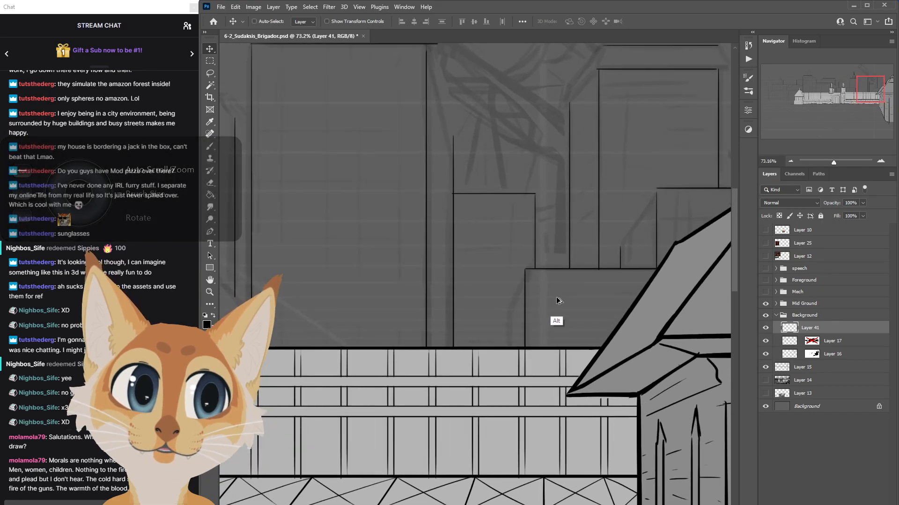
scroll(556, 296, down, 5)
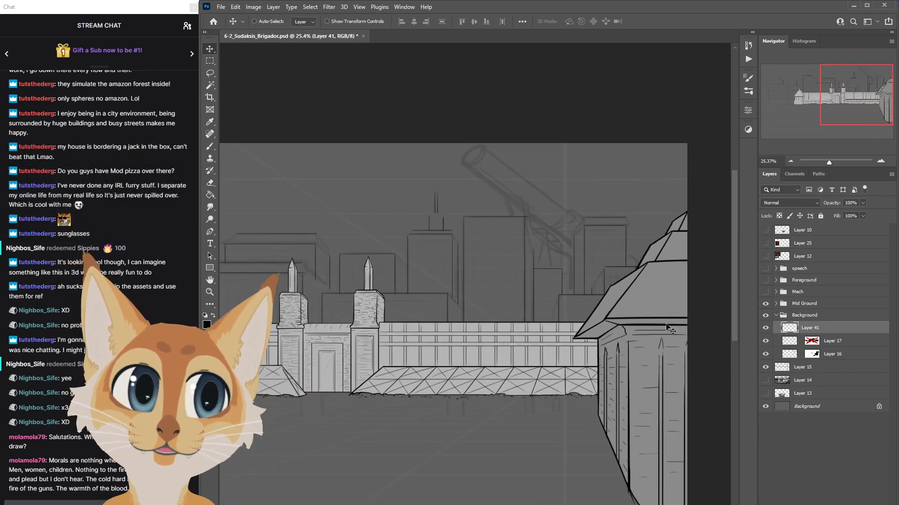
scroll(660, 308, up, 5)
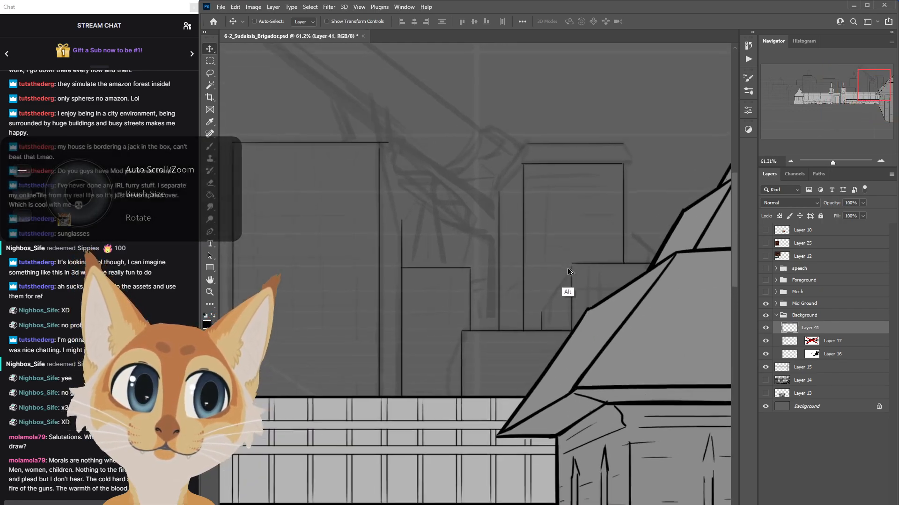
key(b)
scroll(539, 253, down, 3)
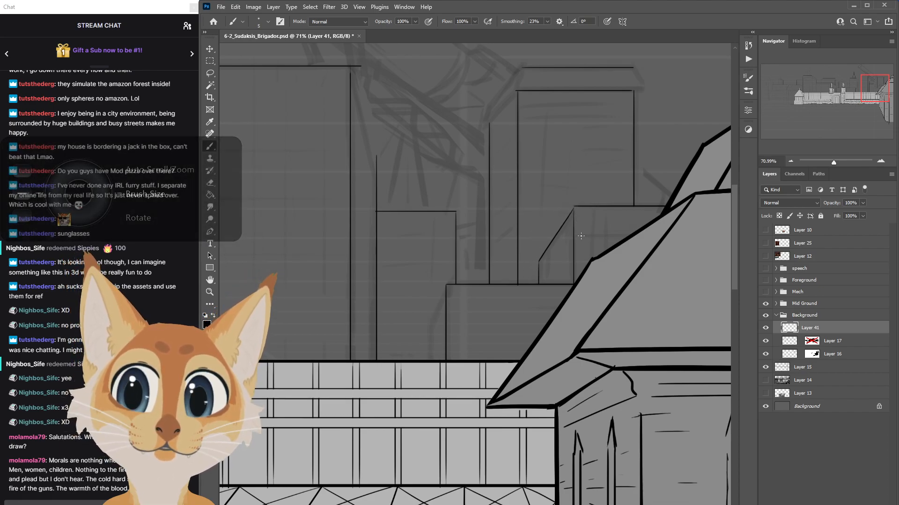
Ink the slanted cannon-side end of the tall block's roof cap and the lower diagonal edge running back from its corner.
drag(736, 240, 740, 215)
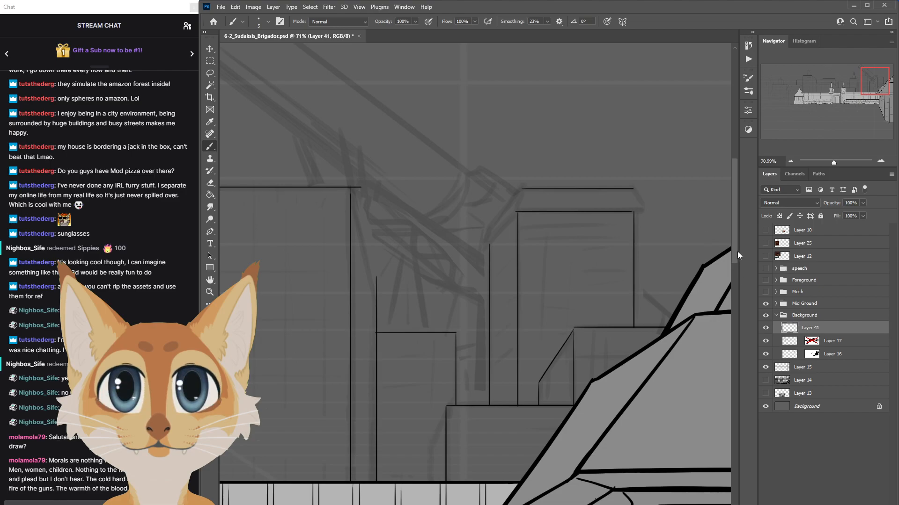
scroll(736, 247, up, 1)
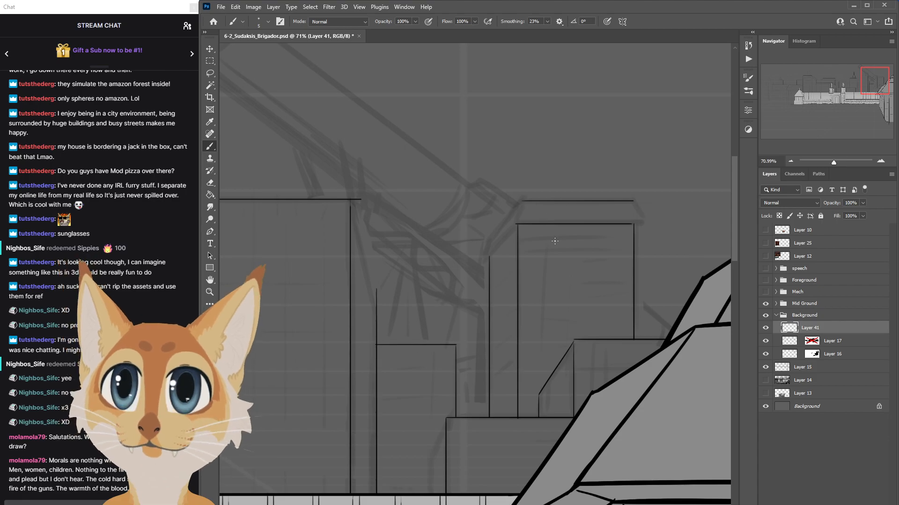
drag(515, 223, 522, 204)
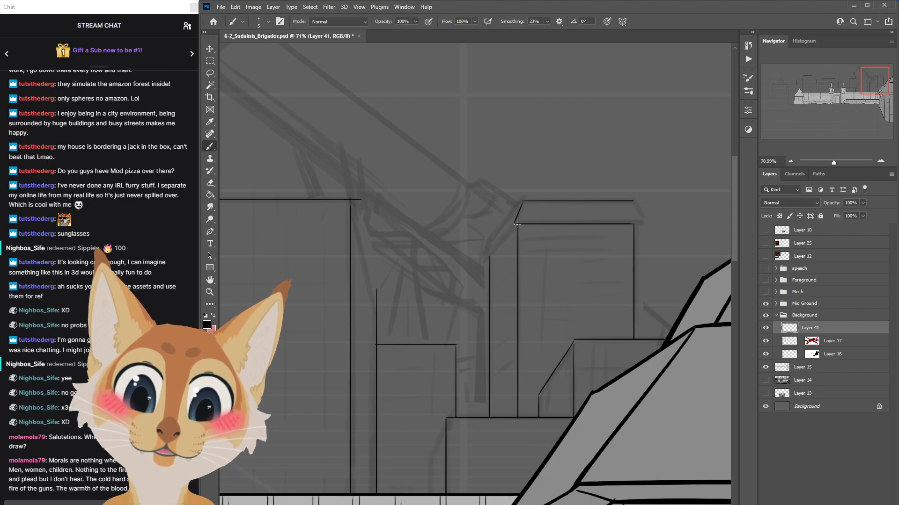
drag(515, 223, 498, 241)
key(ctrl+z)
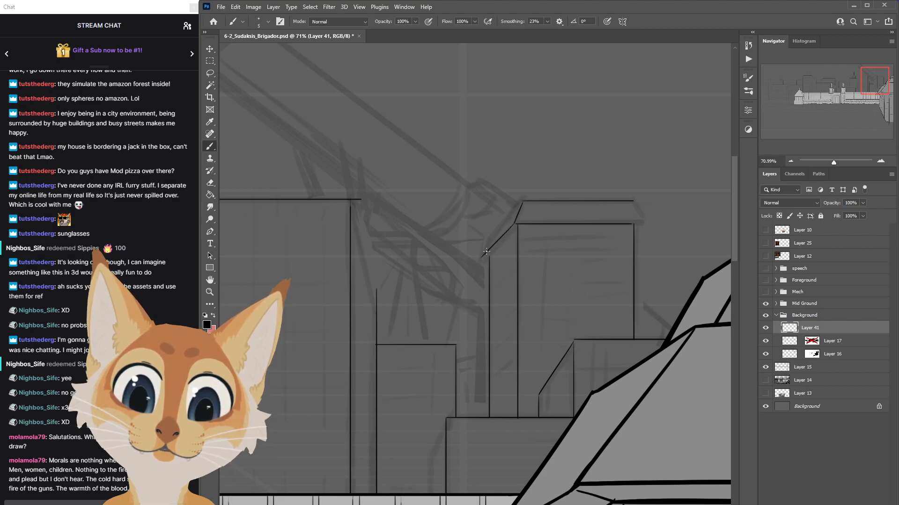
key(ctrl+z)
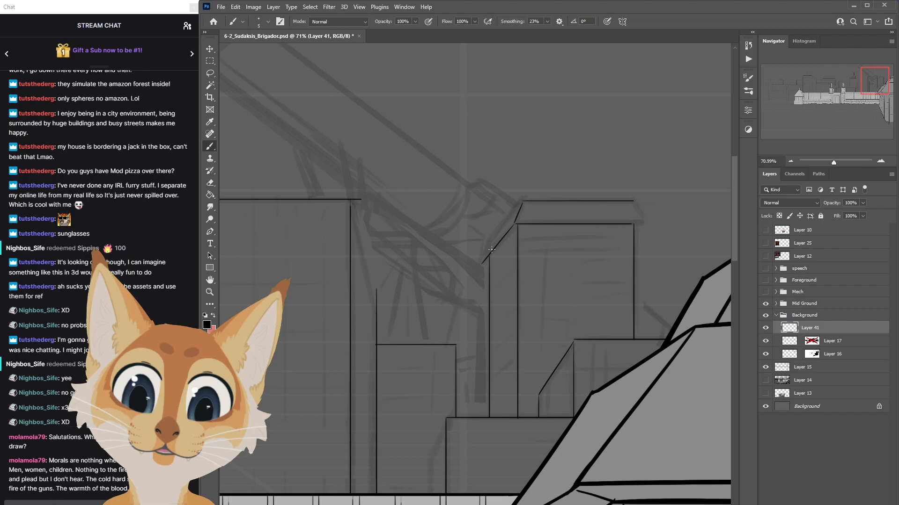
key(ctrl+z)
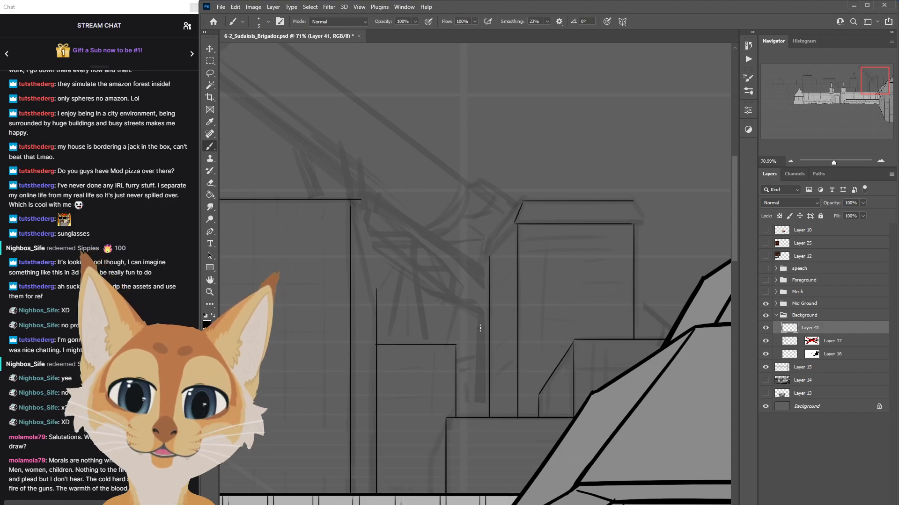
drag(515, 224, 452, 484)
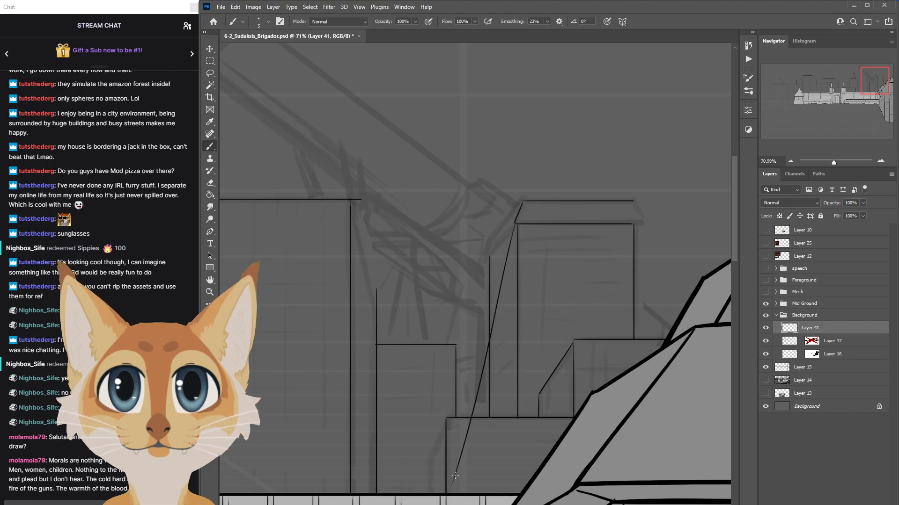
key(ctrl+z)
mouse_move(735, 254)
mouse_down()
mouse_move(721, 307)
mouse_move(729, 255)
mouse_up()
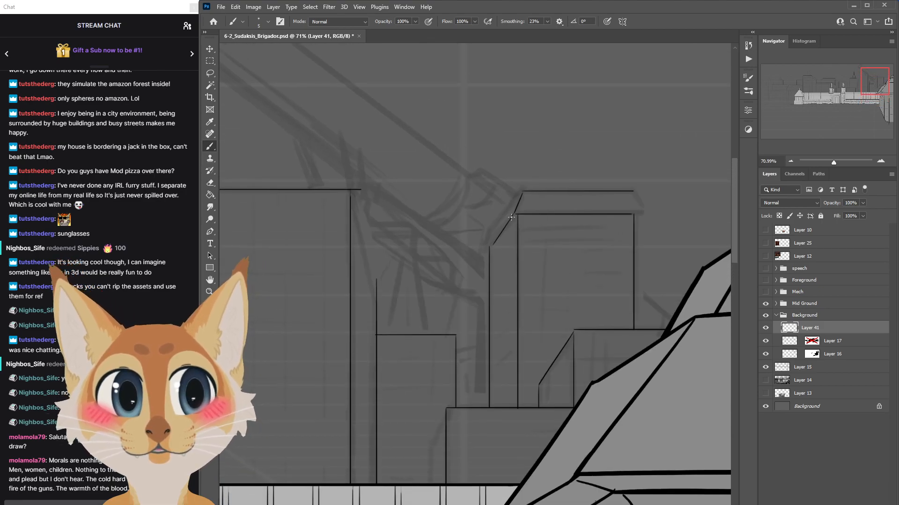
Ink the upper diagonal edge of the roof cap's receding side and erase its overshooting end.
drag(521, 194, 498, 228)
key(ctrl+z)
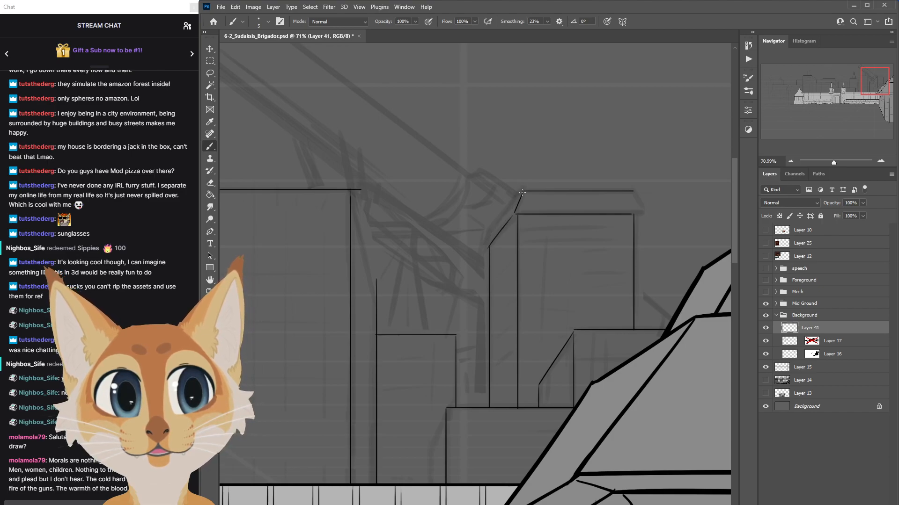
drag(522, 193, 485, 240)
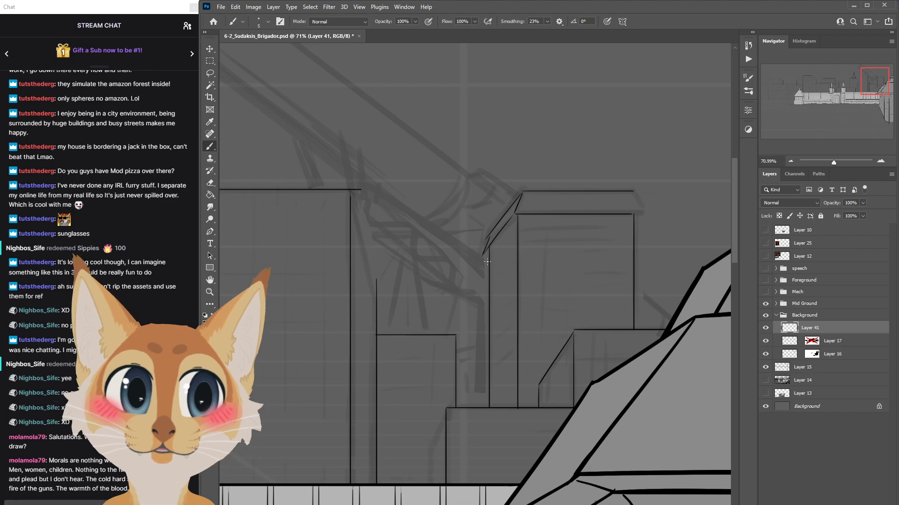
key(e)
drag(486, 237, 490, 231)
key(b)
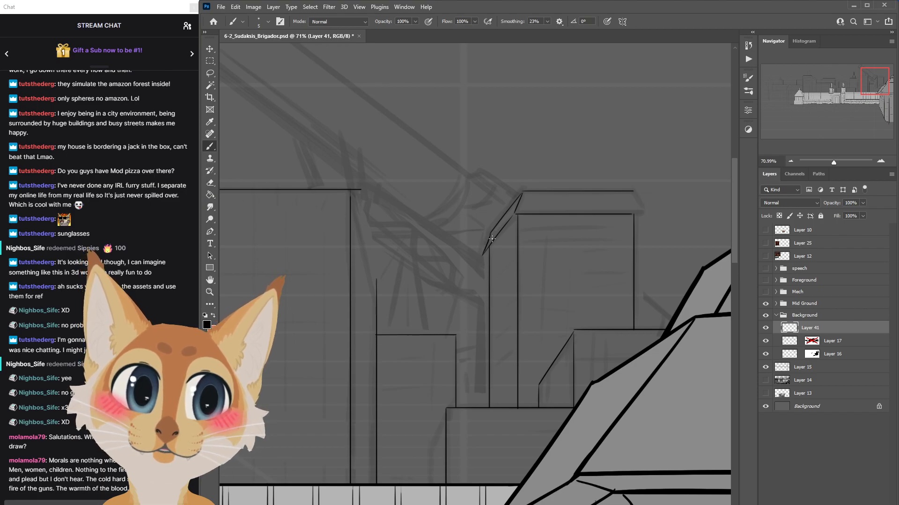
Save the file.
scroll(490, 241, down, 6)
scroll(626, 319, down, 3)
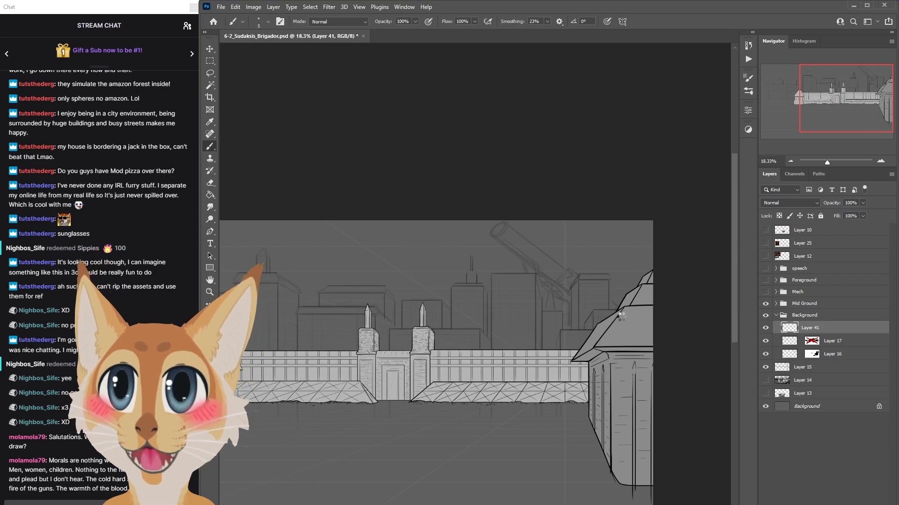
key(ctrl+s)
Flip the canvas horizontally and close the roof cap's receding side by inking its short end edge and refining the lower diagonal.
scroll(542, 301, up, 8)
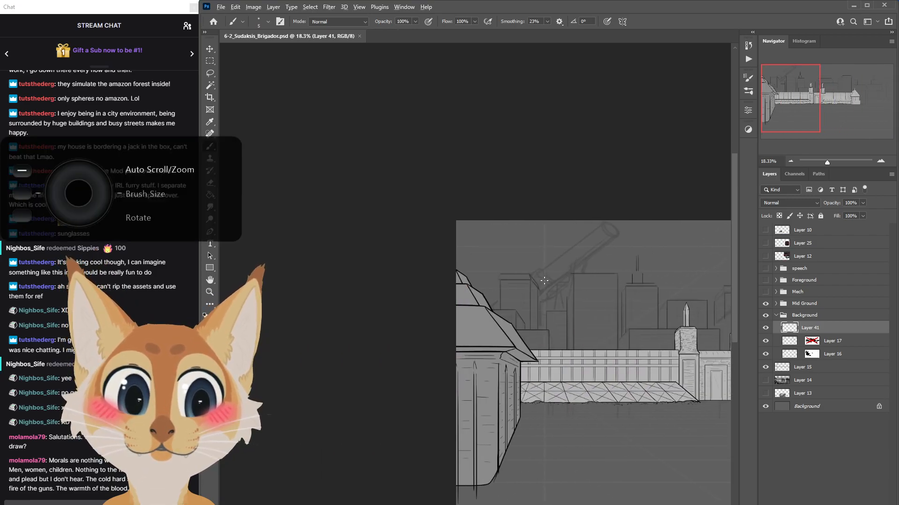
scroll(537, 261, up, 2)
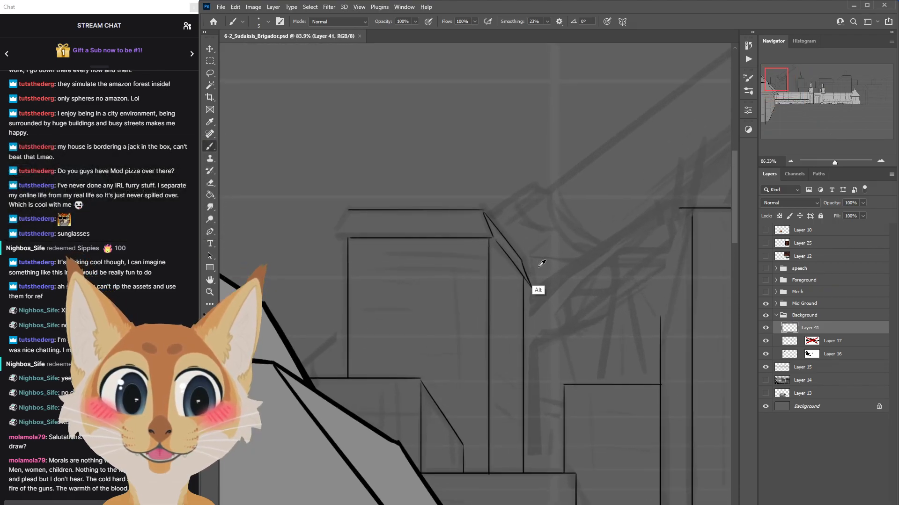
key(ctrl+z)
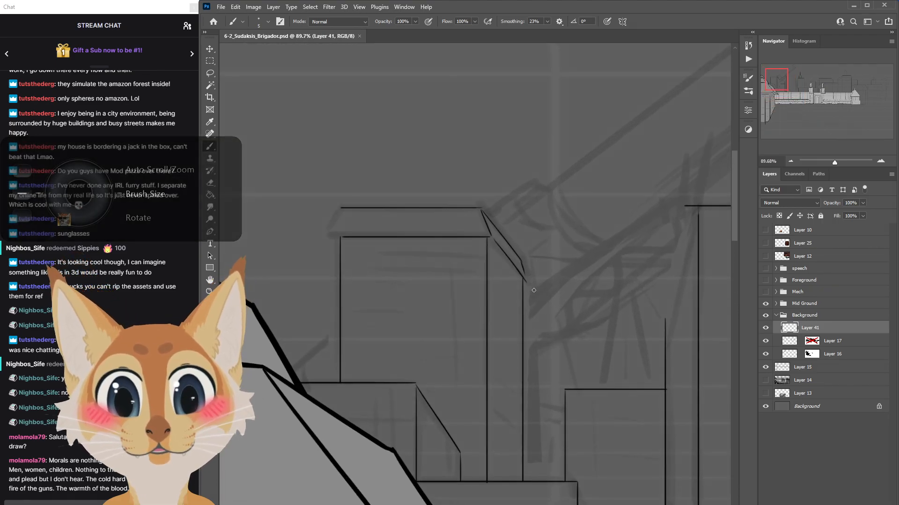
drag(521, 261, 526, 282)
scroll(623, 239, down, 3)
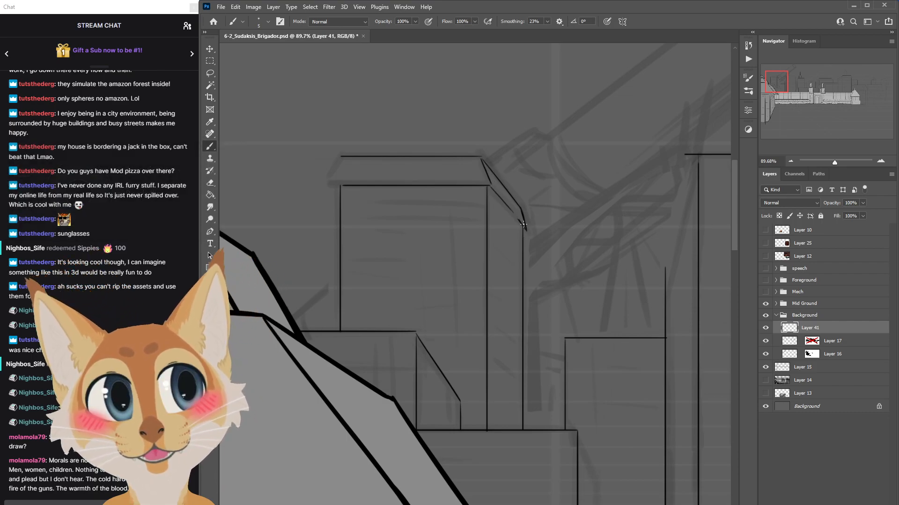
drag(493, 191, 527, 230)
key(ctrl+z)
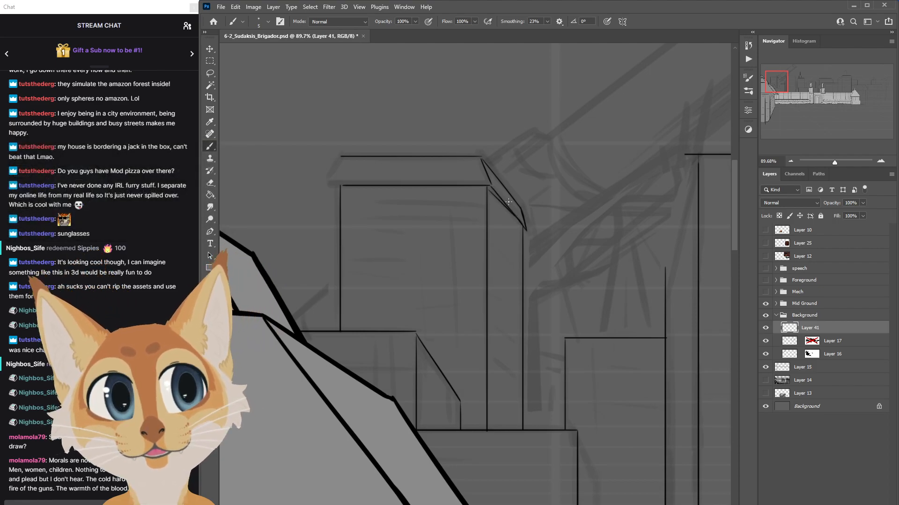
Ink the slanted end of the roof cap nearest the domed roof and extend the cap's bottom edge to meet it.
scroll(624, 349, down, 3)
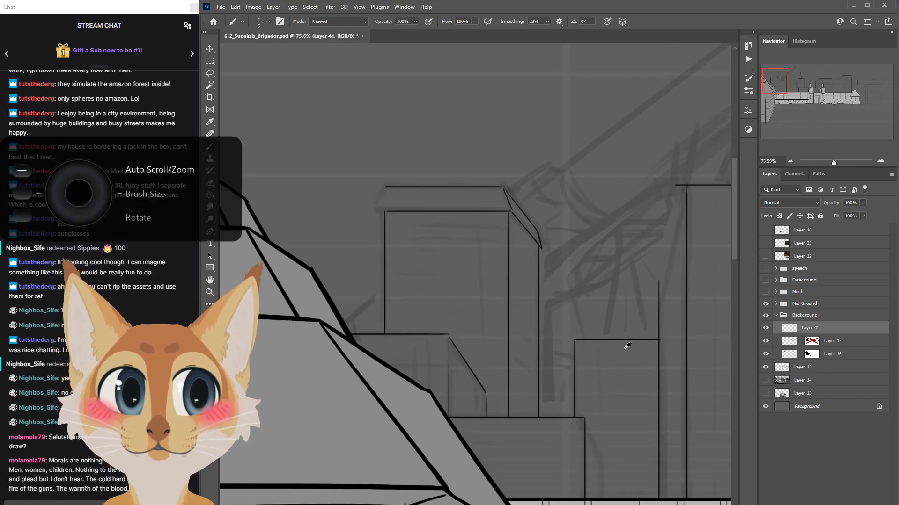
drag(355, 165, 342, 196)
key(ctrl+z)
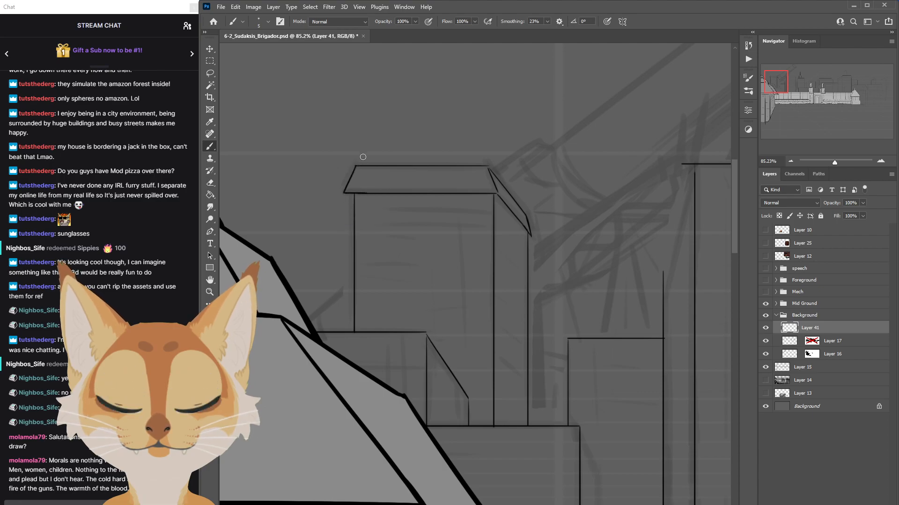
scroll(737, 253, down, 3)
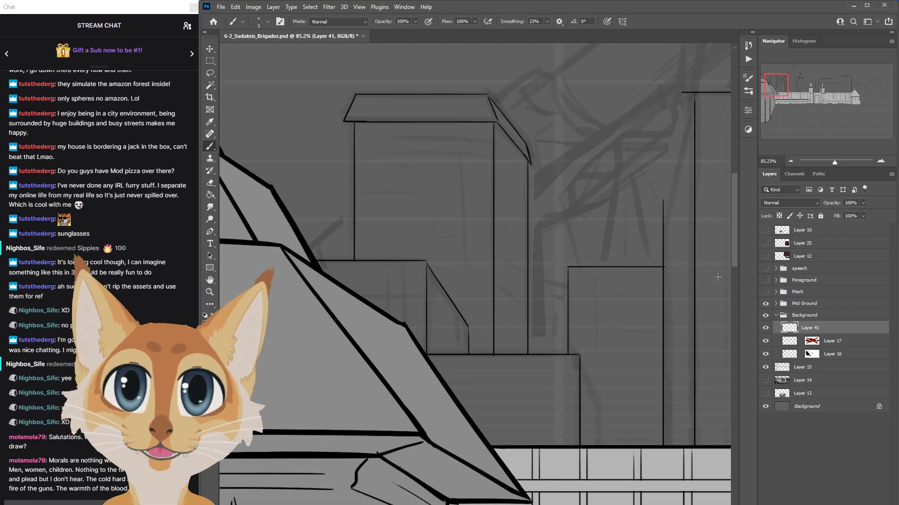
Flip the canvas horizontally and save the file.
scroll(717, 277, down, 6)
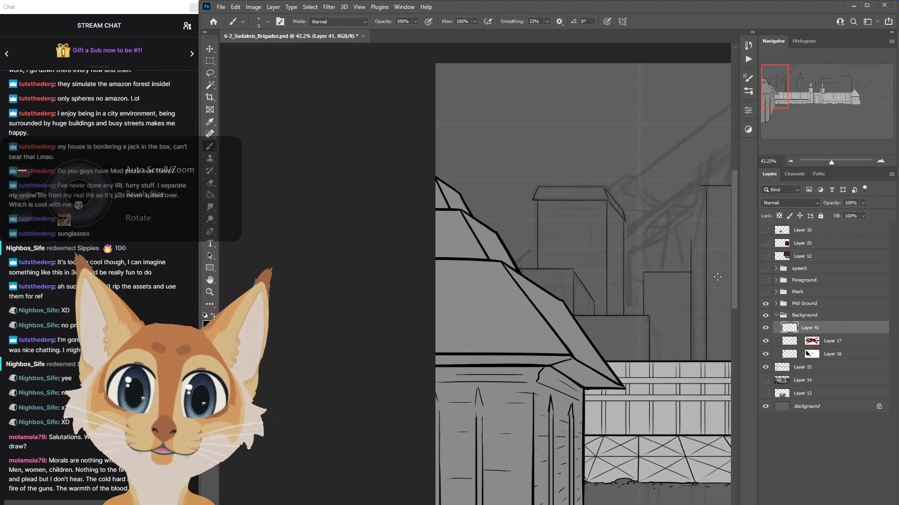
scroll(718, 277, down, 1)
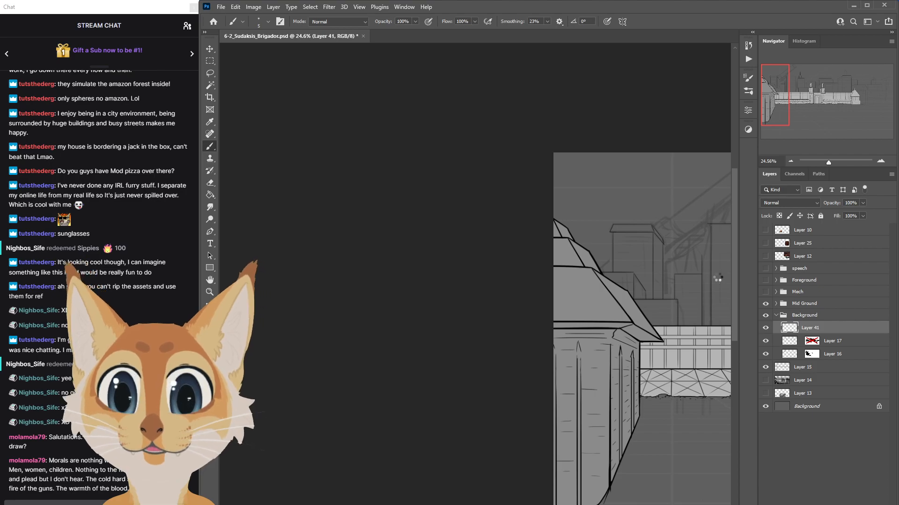
key(ctrl+z)
key(ctrl+s)
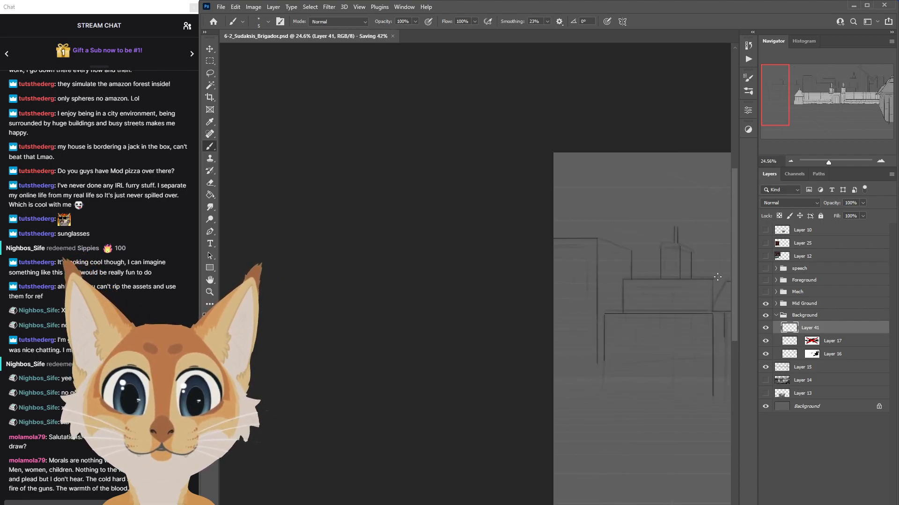
scroll(717, 277, right, 15)
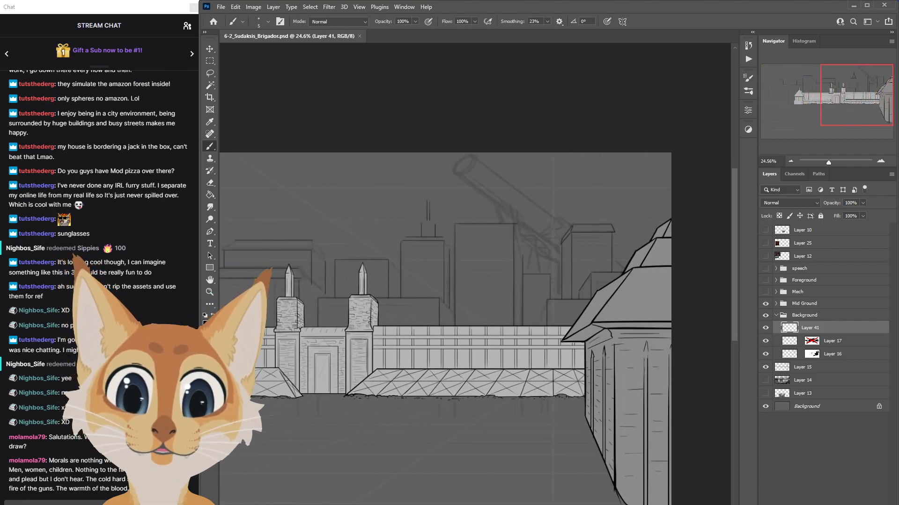
Ink the steep slanted upper edge of the tall tower's receding side and erase its overshooting end.
scroll(603, 265, up, 5)
scroll(563, 268, down, 2)
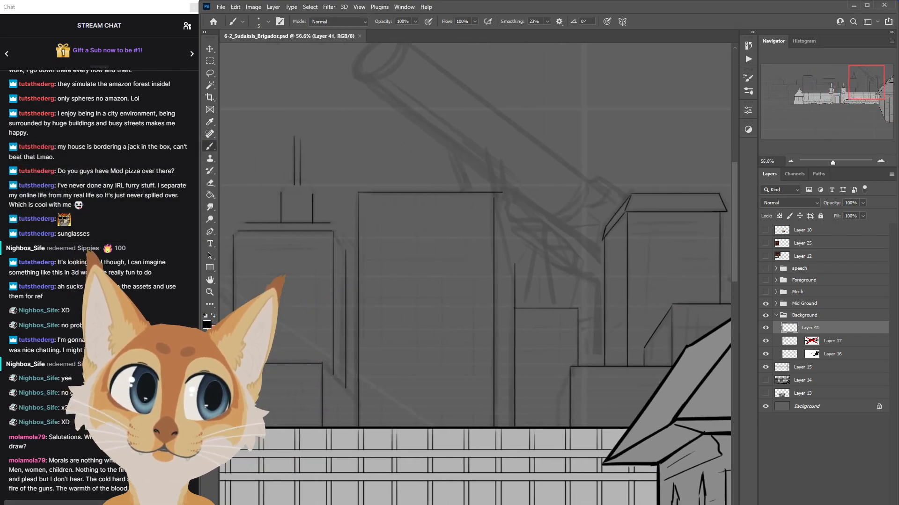
scroll(566, 394, up, 2)
scroll(566, 395, up, 2)
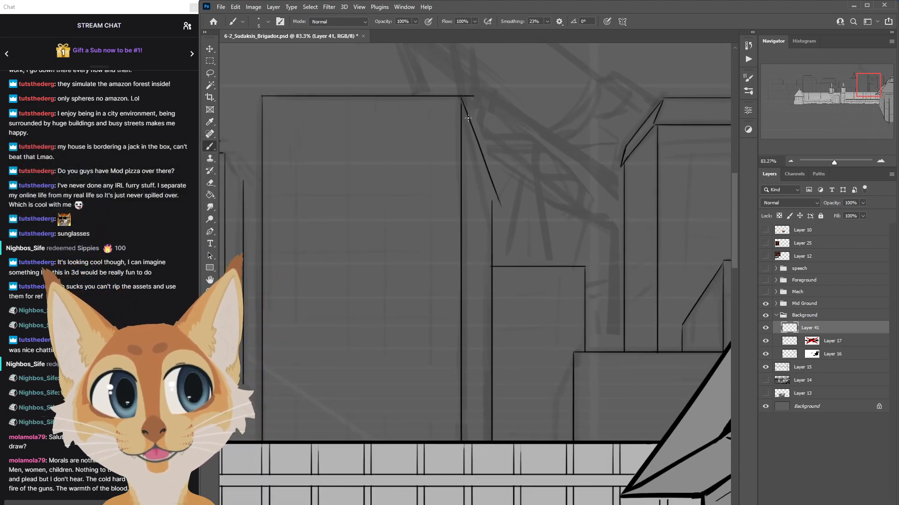
drag(465, 110, 496, 239)
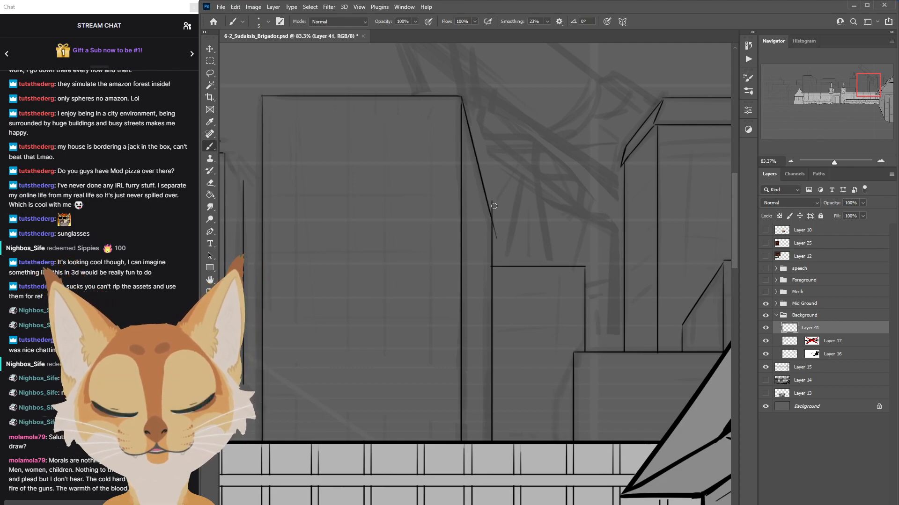
drag(497, 232, 496, 224)
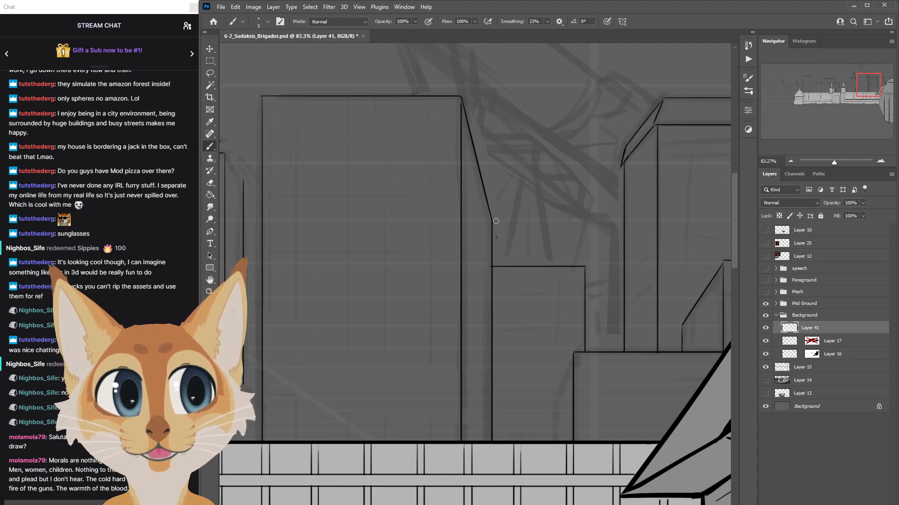
scroll(498, 245, down, 6)
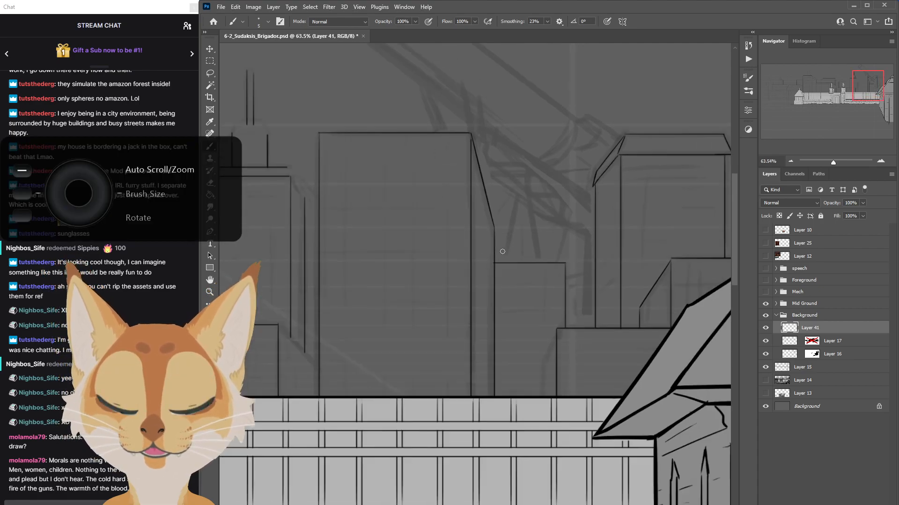
Save the file, flip the canvas horizontally and save again.
key(ctrl+s)
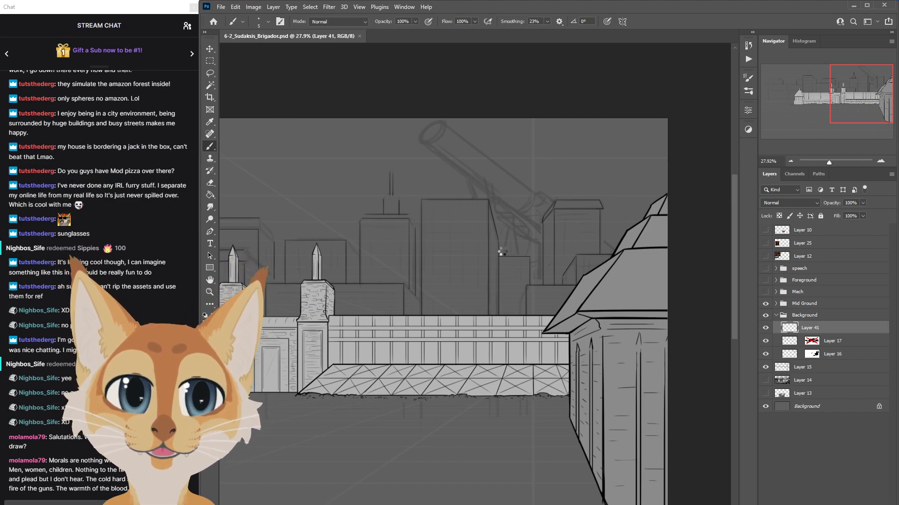
key(ctrl+shift+h)
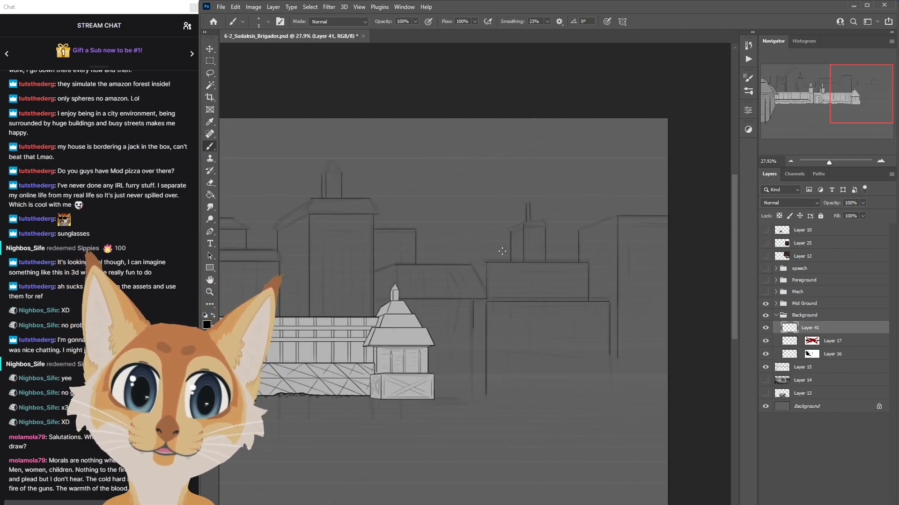
key(ctrl+s)
scroll(541, 307, left, 10)
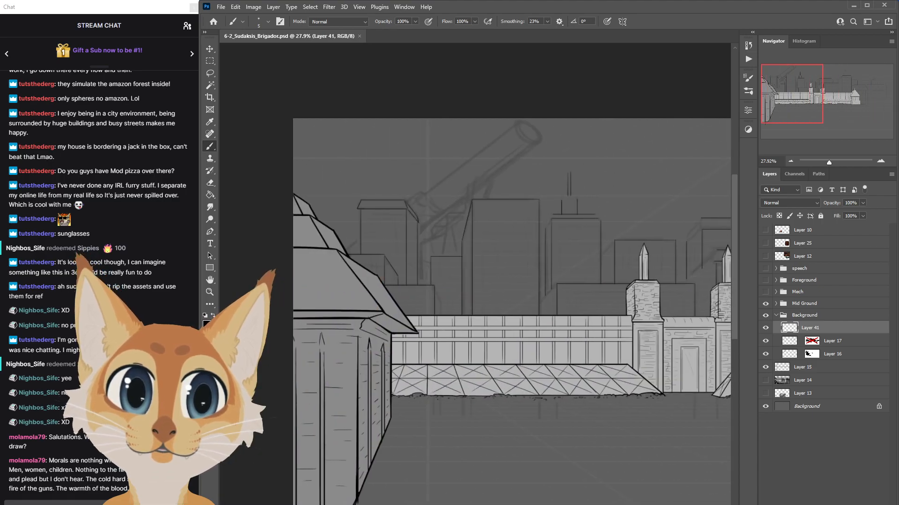
Try to ink a steep diagonal from the low block's upper corner to the tall tower's side and trim its end.
scroll(541, 307, up, 5)
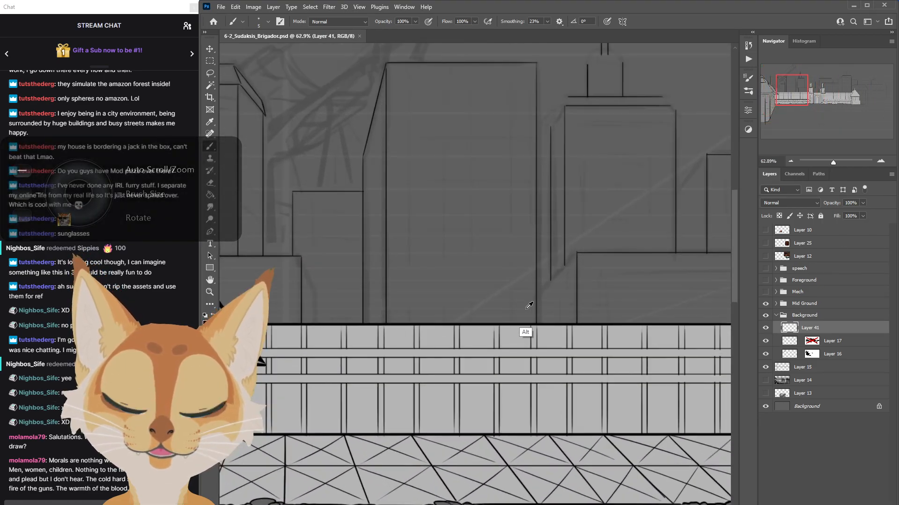
scroll(525, 310, up, 2)
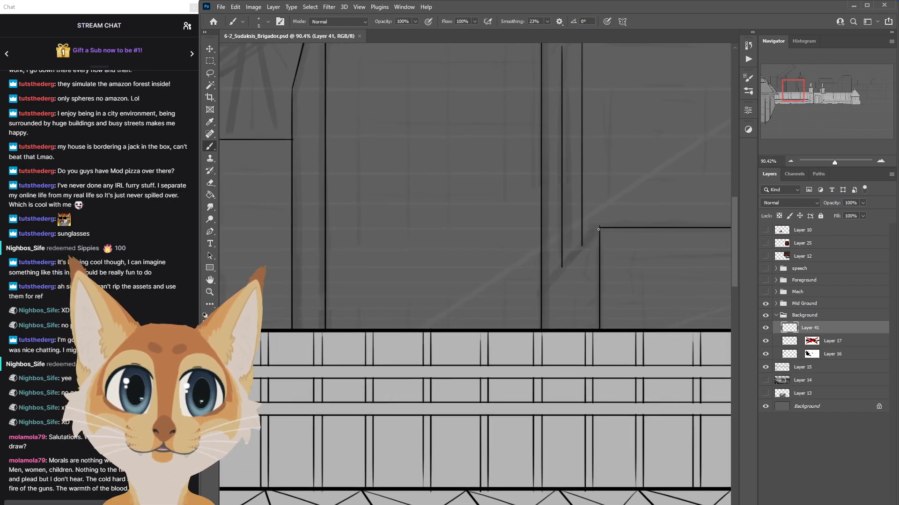
drag(599, 228, 534, 297)
key(ctrl+z)
drag(600, 227, 537, 293)
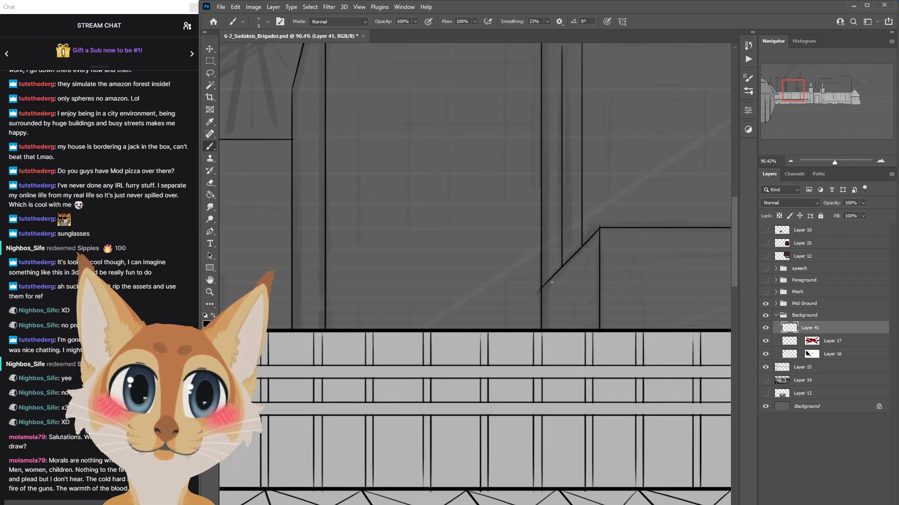
key(bracketright)
key(bracketright)
key(bracketright)
key(bracketright)
key(bracketright)
key(bracketright)
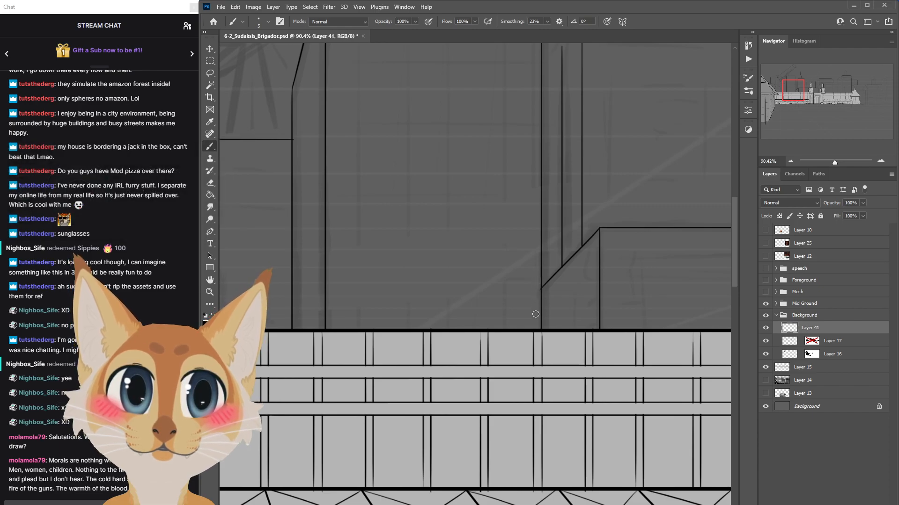
scroll(535, 311, down, 5)
scroll(541, 345, up, 6)
scroll(538, 348, up, 1)
key(ctrl+z)
mouse_move(608, 211)
mouse_down()
mouse_move(544, 263)
mouse_move(534, 258)
mouse_up()
key(ctrl+z)
key(ctrl+z)
Ink a shallower, trimmed diagonal from the low block's upper corner to the tall tower's side and save the file.
mouse_move(608, 210)
mouse_down()
mouse_move(527, 271)
mouse_move(534, 267)
mouse_move(541, 278)
mouse_move(599, 227)
mouse_up()
drag(557, 253, 599, 226)
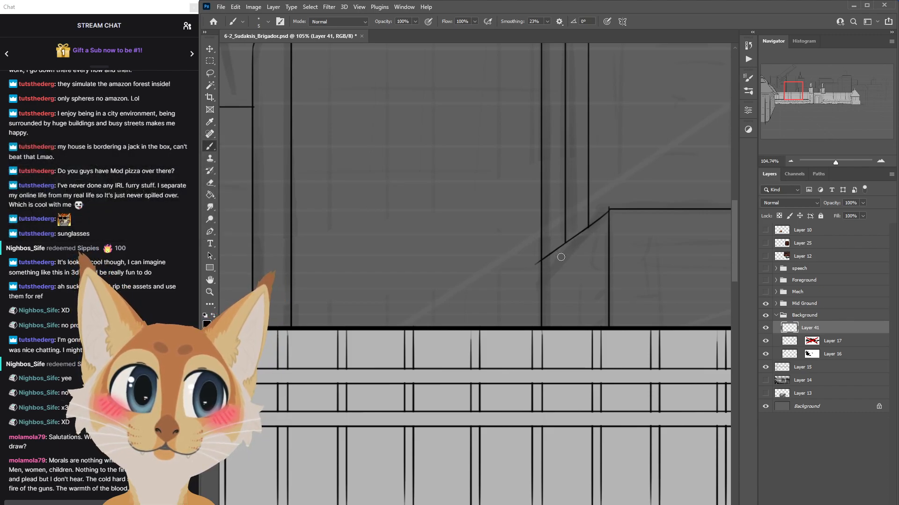
drag(537, 252, 536, 262)
drag(605, 207, 608, 206)
scroll(609, 207, down, 10)
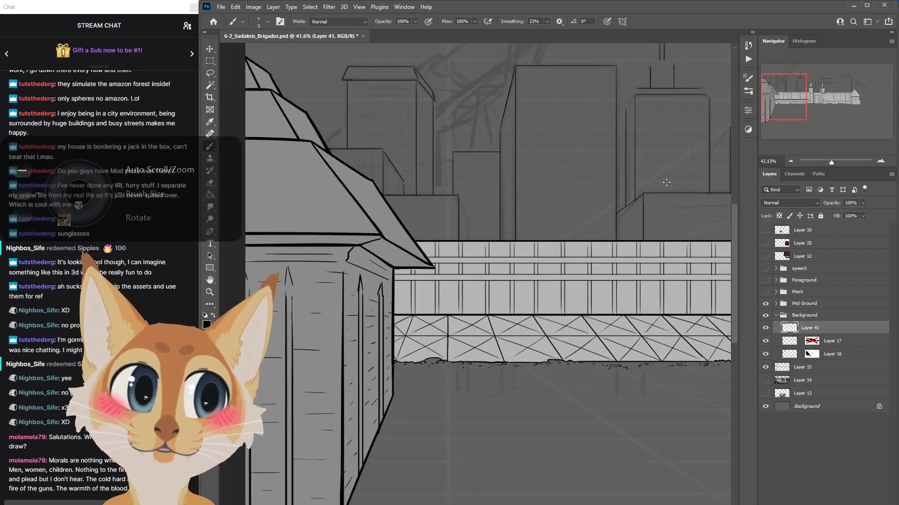
key(ctrl+s)
Ink the narrow slanted receding side of the antenna tower's roof cap, joining it to the side wall.
scroll(720, 277, up, 4)
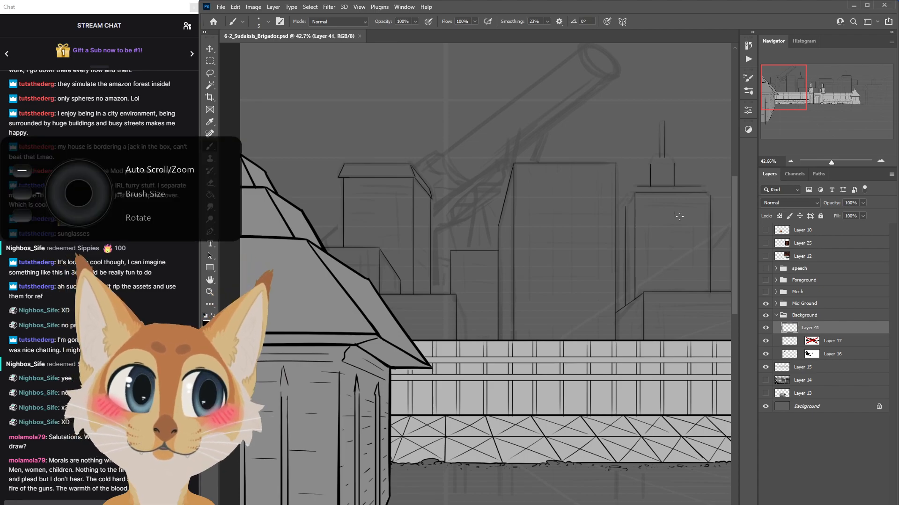
scroll(682, 219, up, 4)
scroll(682, 220, up, 2)
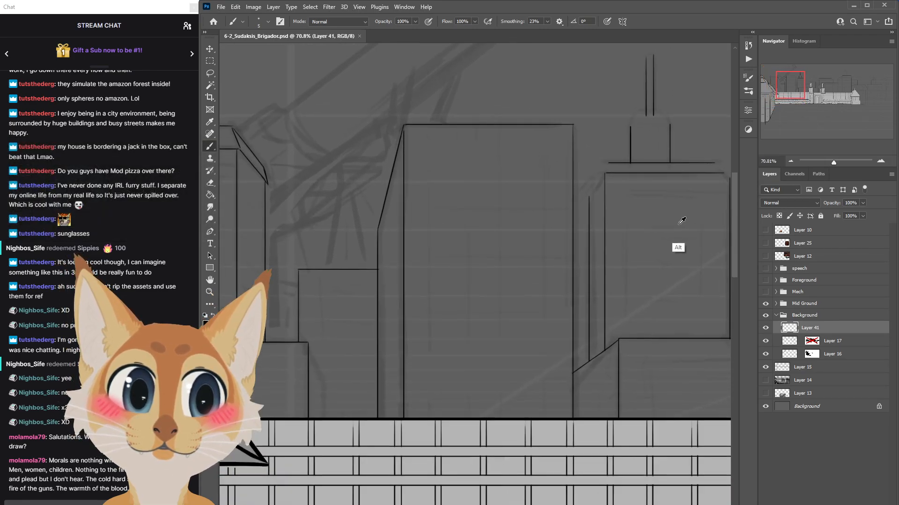
shift+click(597, 167)
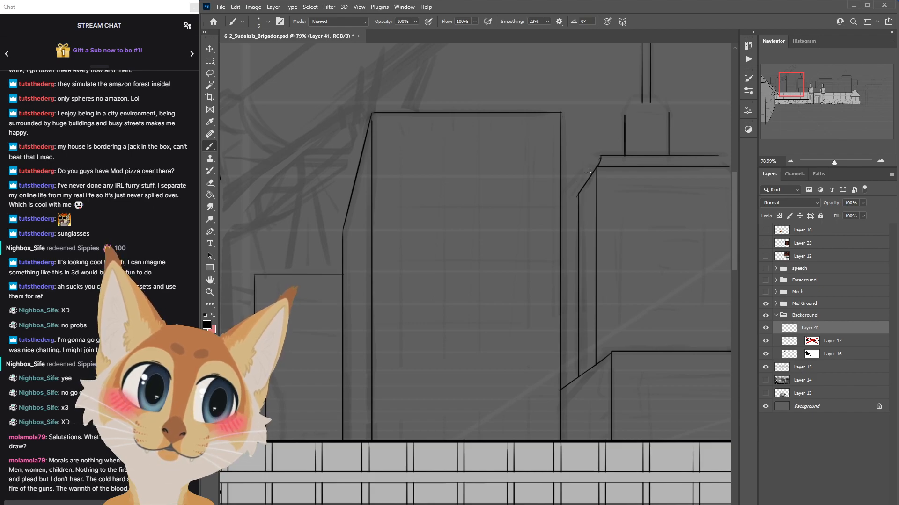
scroll(672, 299, down, 5)
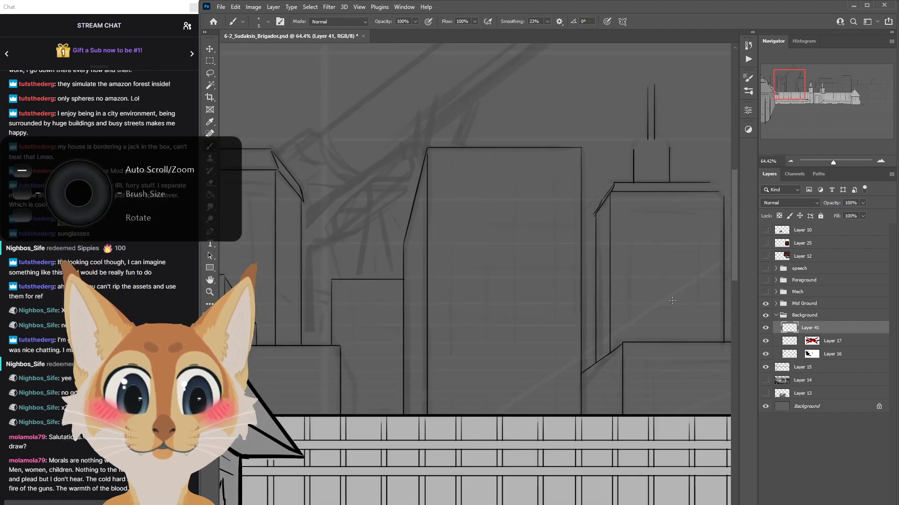
scroll(672, 299, up, 6)
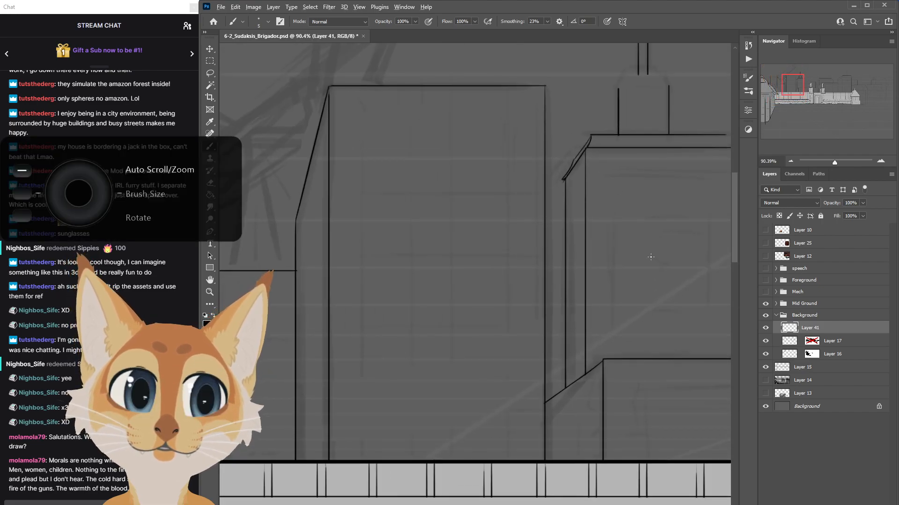
Ink the short slanted end on the opposite side of the antenna tower's roof cap, closing its corner with the wall.
scroll(589, 172, down, 4)
scroll(449, 194, up, 4)
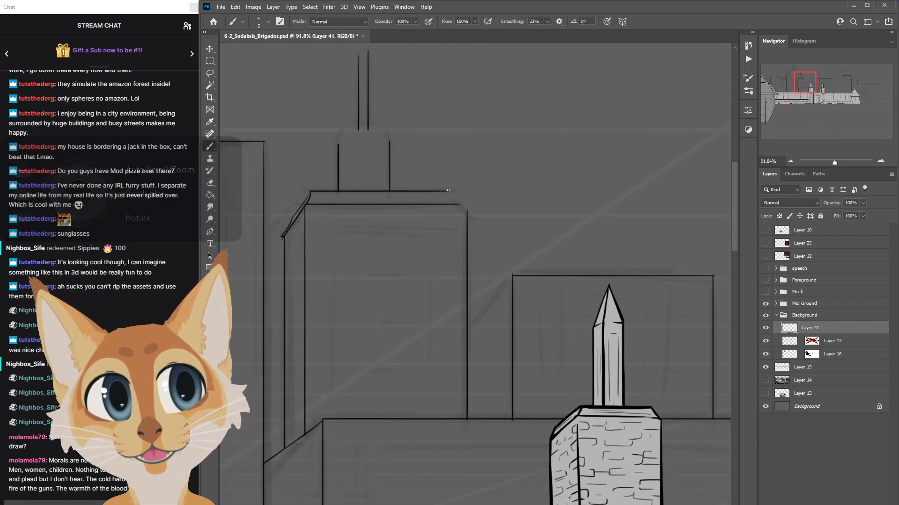
drag(451, 191, 464, 205)
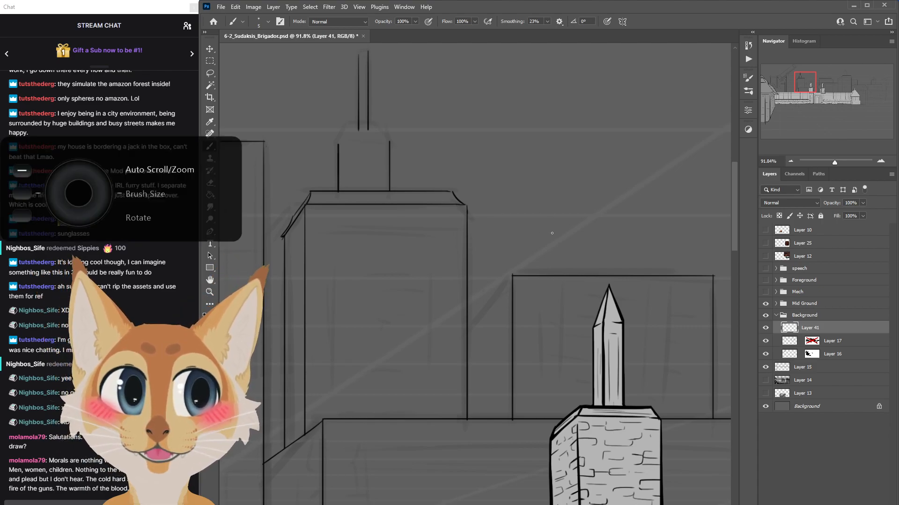
scroll(555, 229, down, 10)
scroll(556, 230, down, 1)
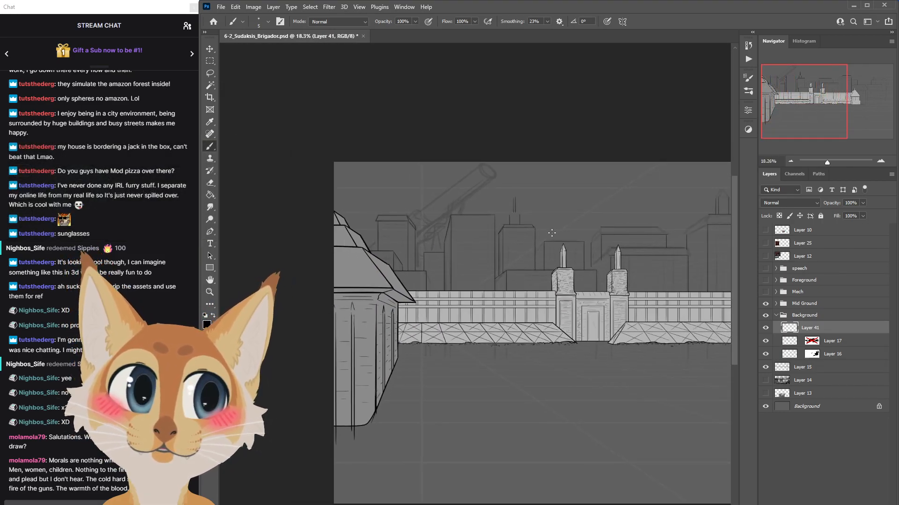
Flip the canvas horizontally, save the file and bring the antenna tower back into view.
key(ctrl+shift+h)
key(ctrl+s)
drag(608, 281, 411, 281)
Ink the stepped, rounded cap beneath the antenna, joined to the small block's walls, and add curved contour lines across it.
scroll(594, 224, up, 5)
scroll(558, 218, up, 4)
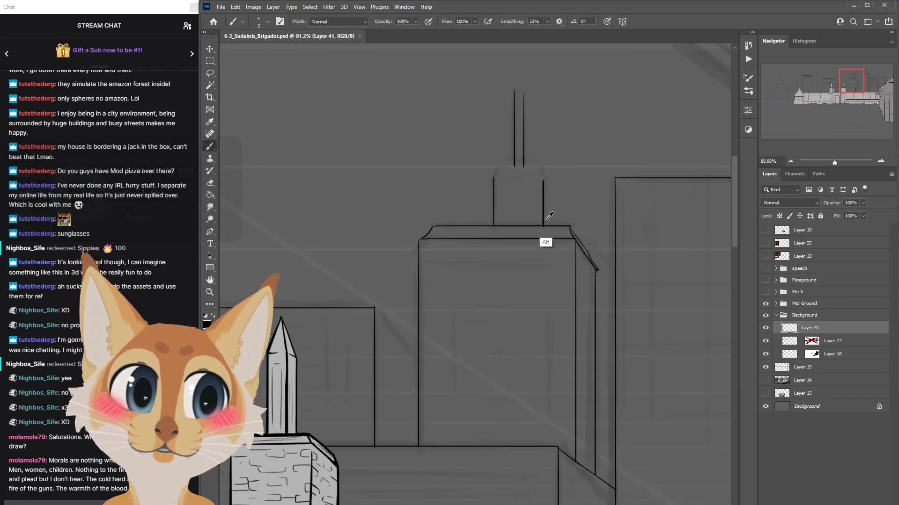
drag(543, 152, 505, 155)
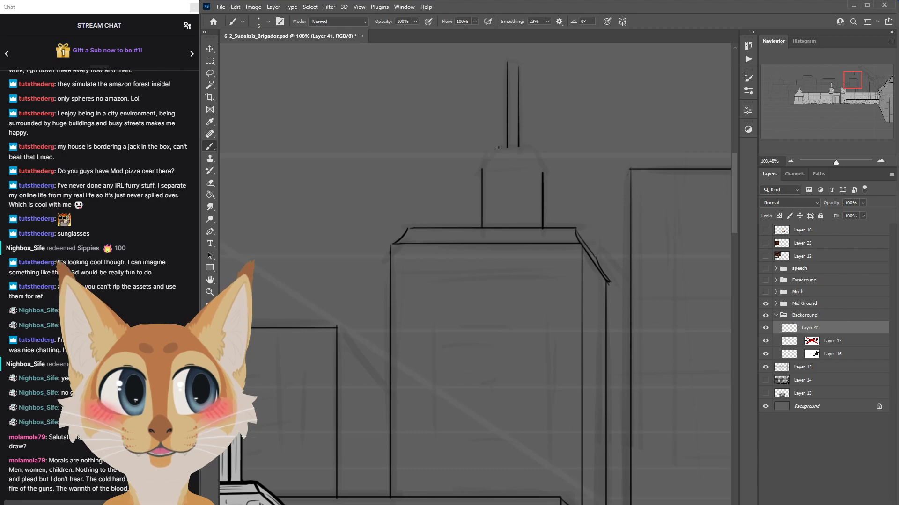
drag(498, 147, 534, 144)
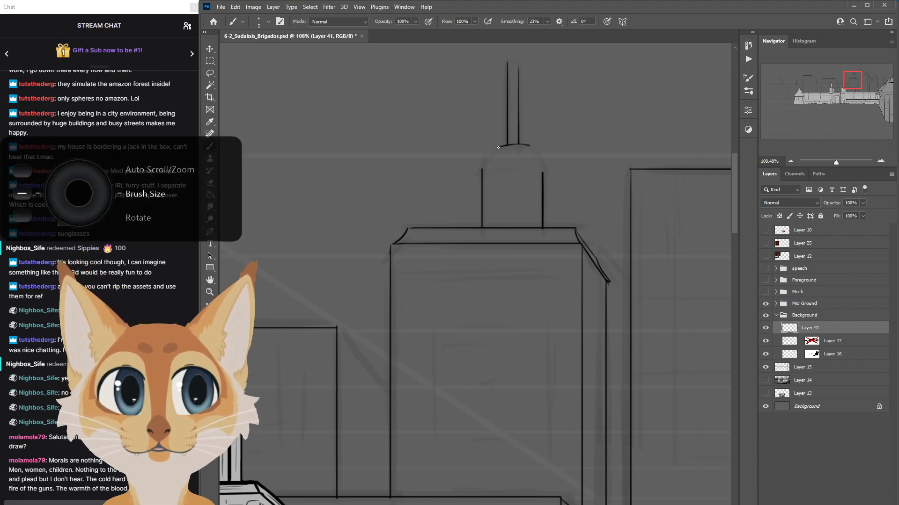
drag(497, 149, 482, 169)
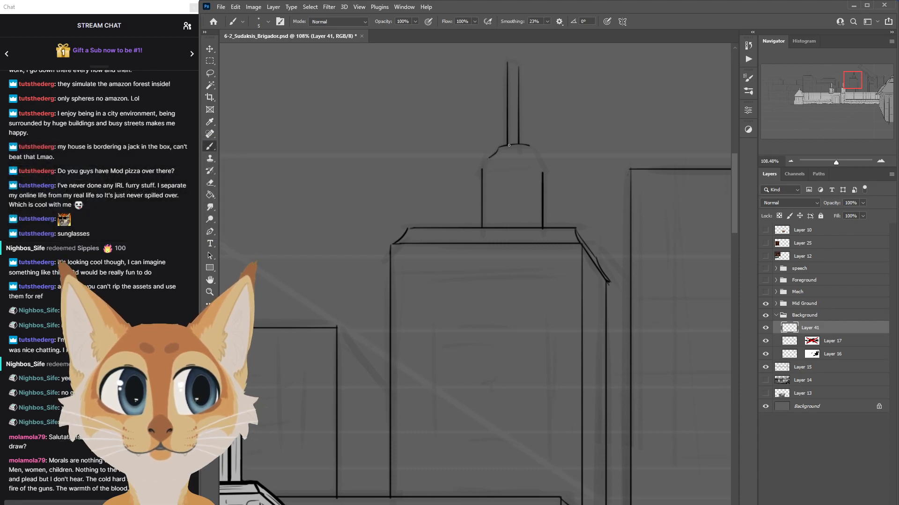
key(ctrl+z)
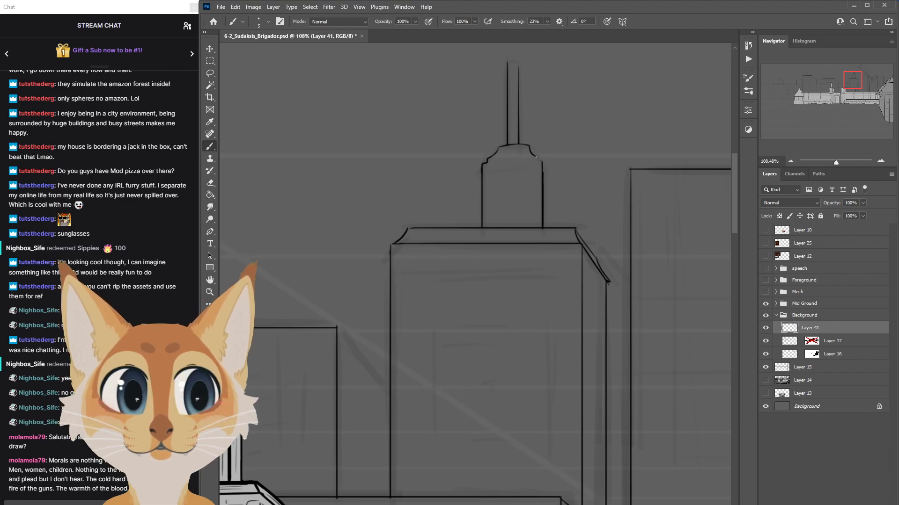
drag(489, 164, 524, 161)
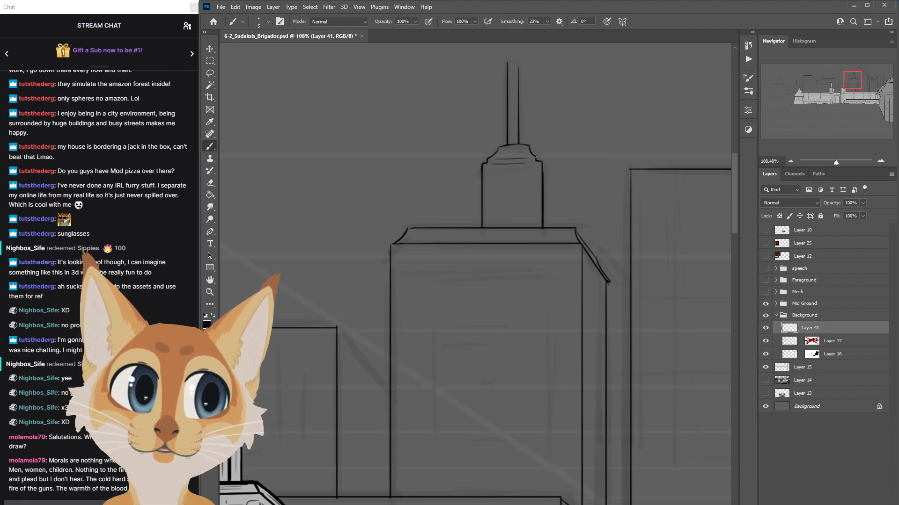
scroll(576, 266, down, 5)
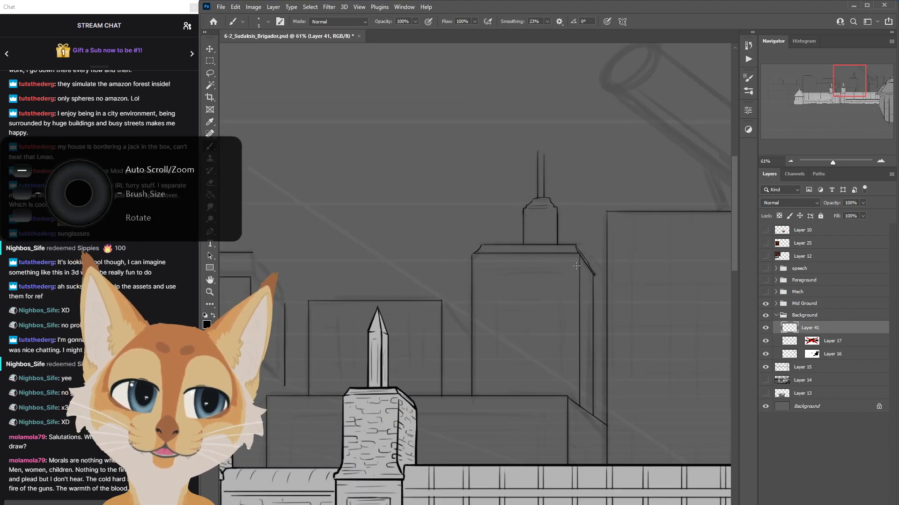
scroll(576, 266, up, 4)
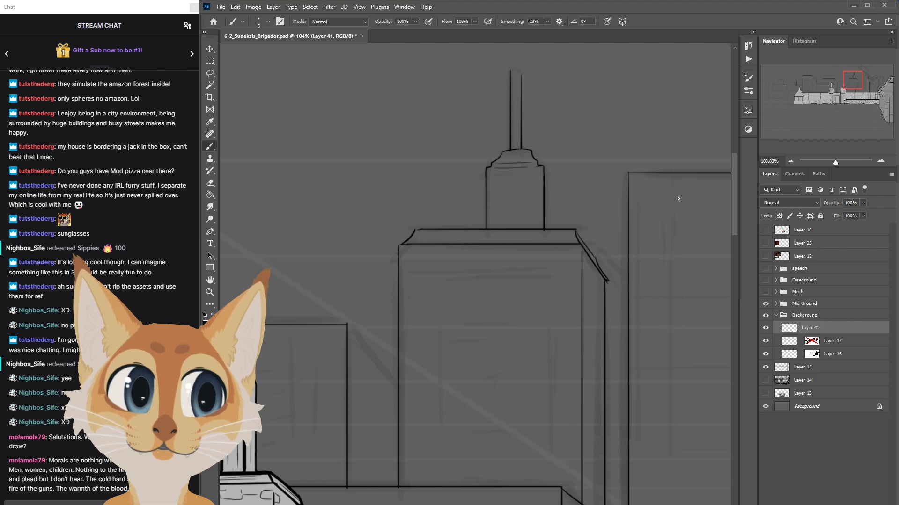
drag(734, 215, 734, 202)
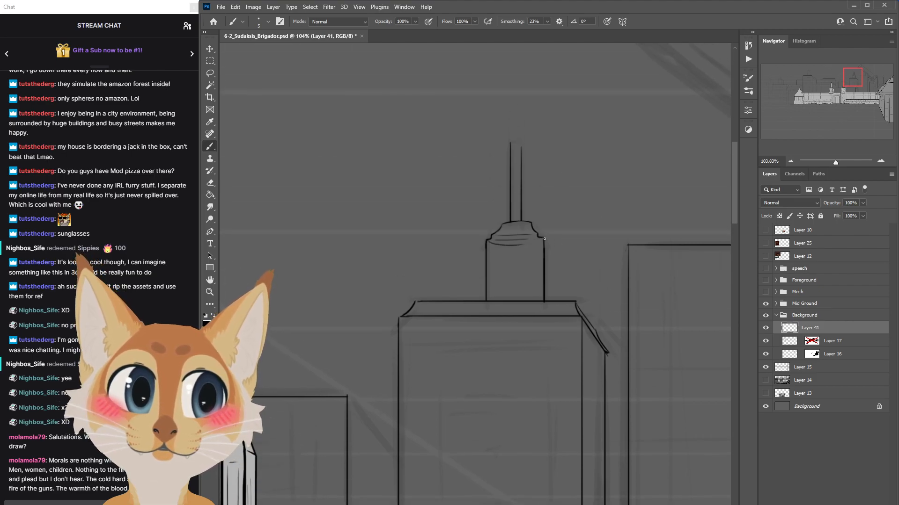
Ink the straight base line of the cap under the antenna, close the antenna's tip with a small rounded end, and save the file.
key(ctrl+z)
drag(488, 243, 542, 242)
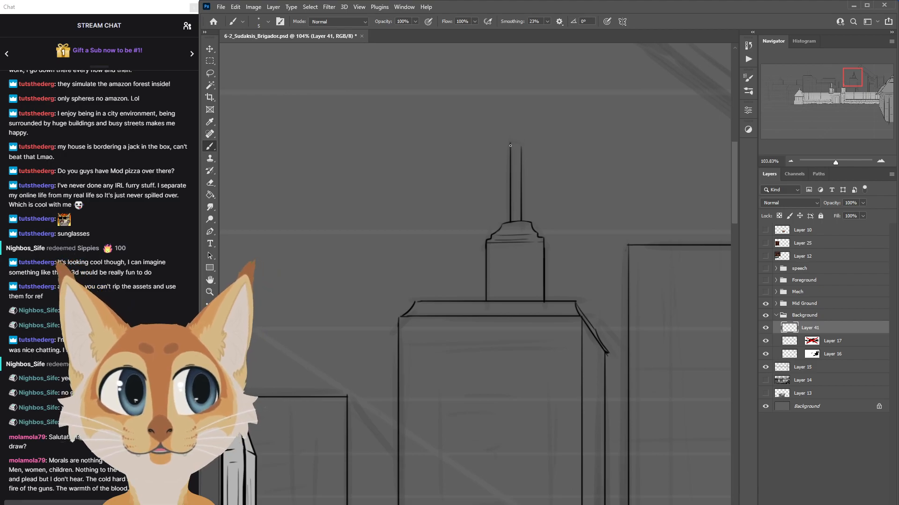
drag(511, 142, 520, 145)
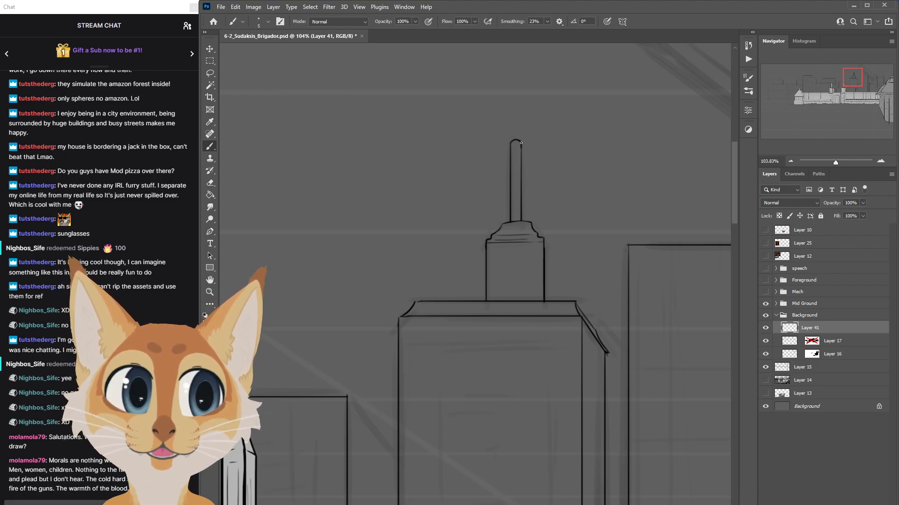
scroll(547, 150, down, 10)
key(ctrl+s)
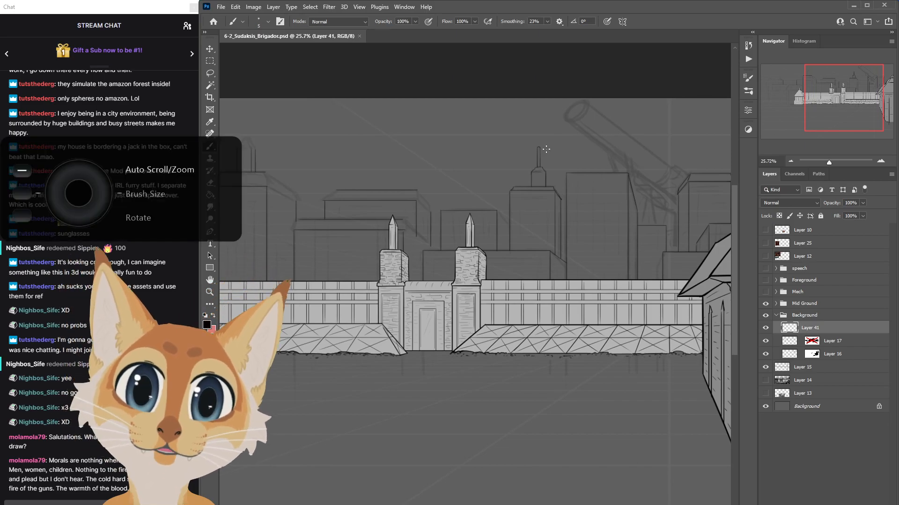
Add faint horizontal contour strokes on the face of the small block beneath the antenna cap.
scroll(550, 159, up, 6)
drag(530, 219, 531, 235)
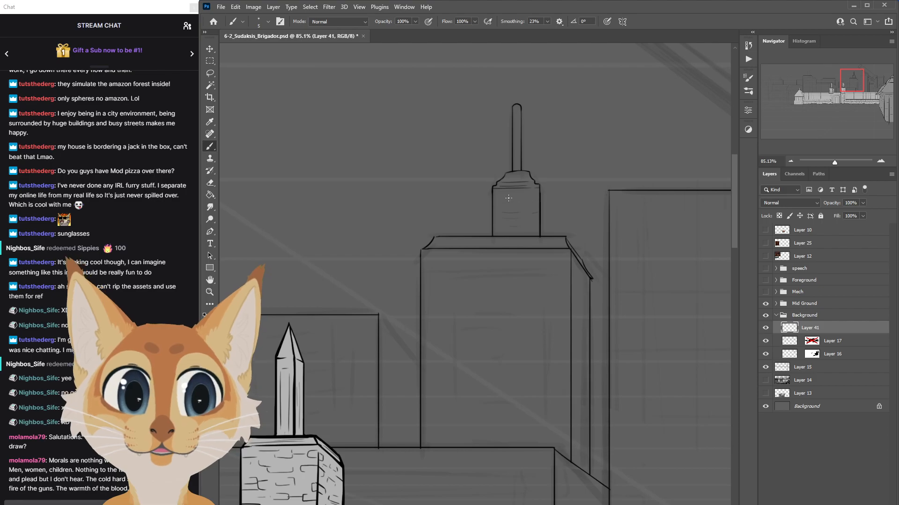
scroll(545, 231, down, 6)
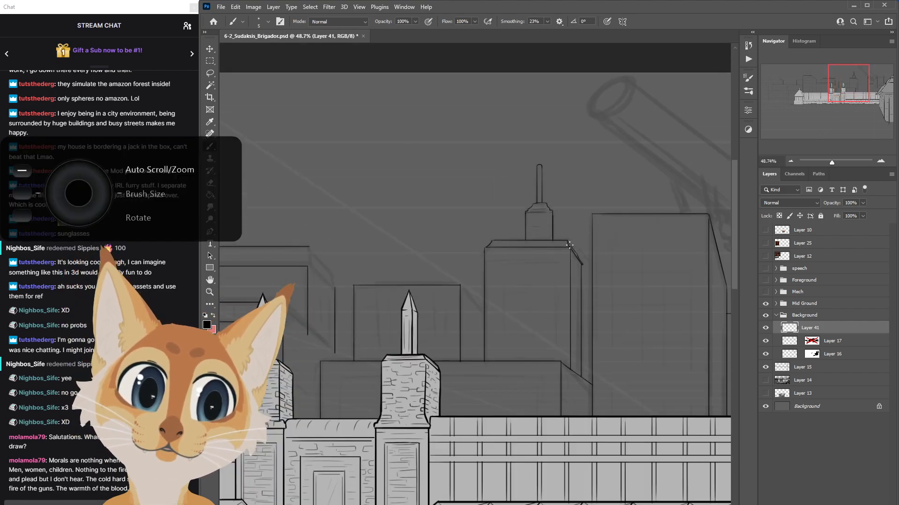
scroll(569, 245, down, 1)
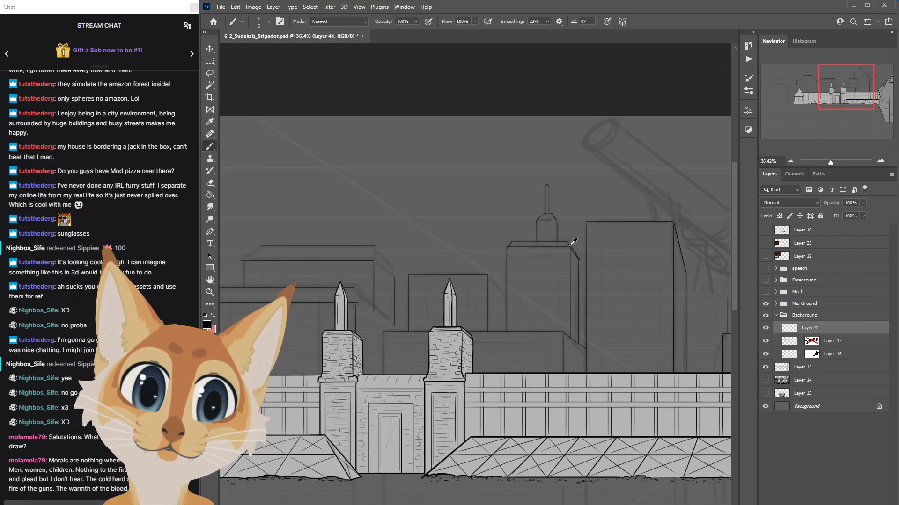
scroll(572, 243, up, 7)
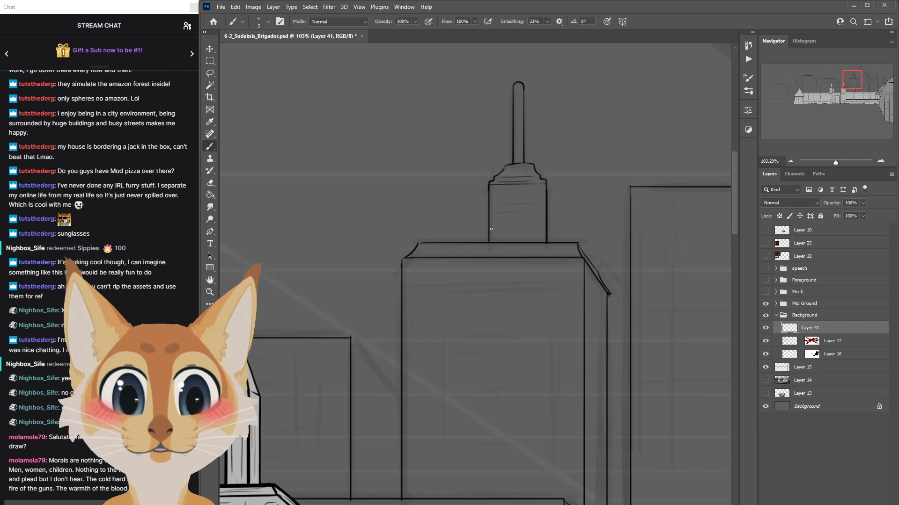
scroll(528, 194, down, 6)
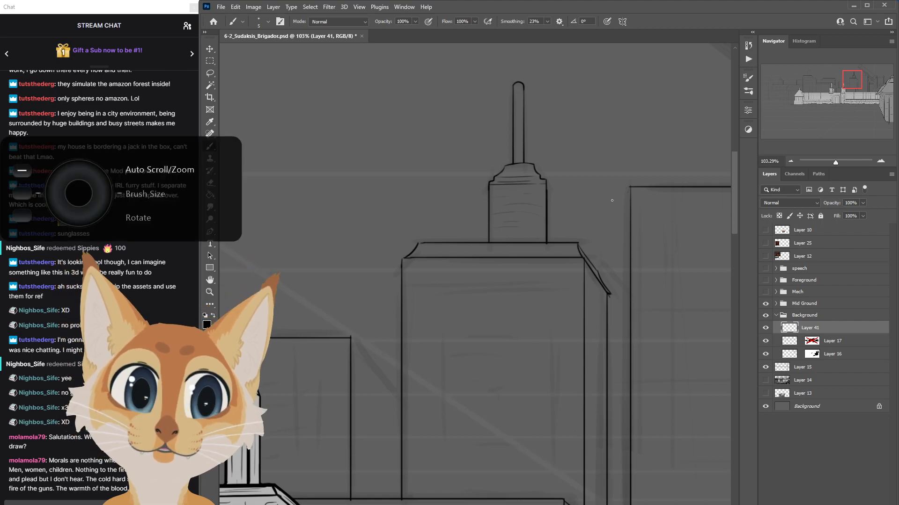
scroll(631, 200, down, 2)
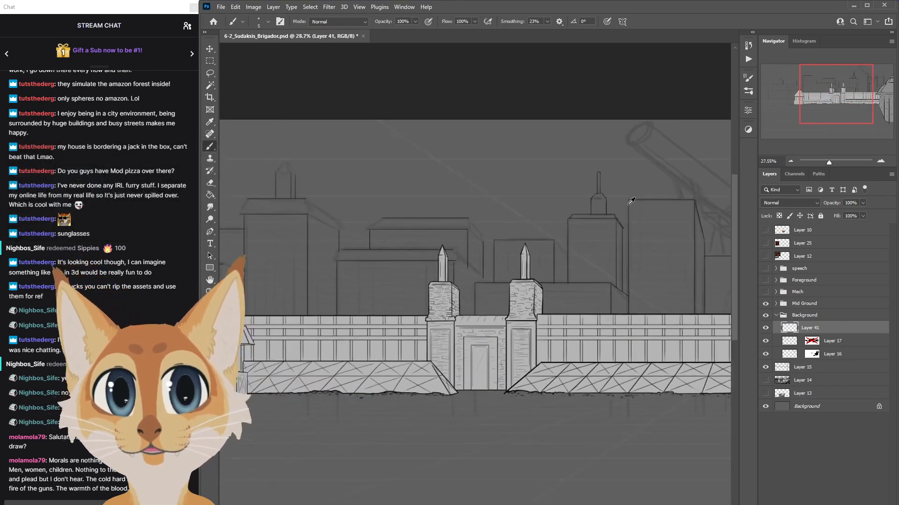
Ink the slanted receding roof edge of the low building behind the spiked gate pillar, running to the antenna tower's wall.
scroll(683, 269, up, 4)
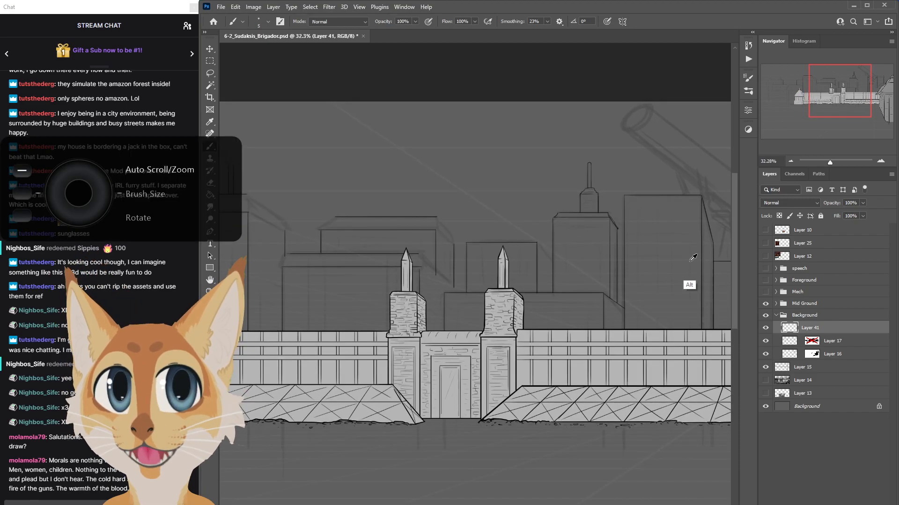
scroll(644, 281, down, 3)
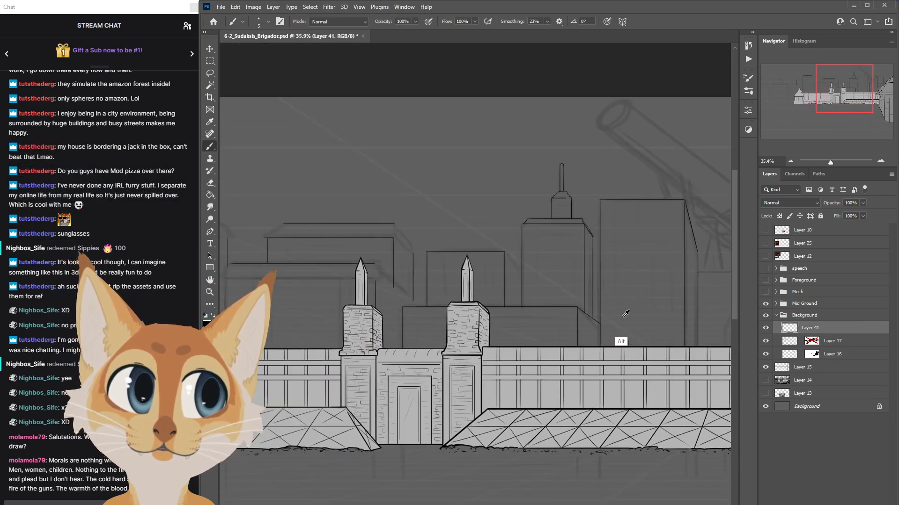
scroll(543, 298, up, 3)
scroll(543, 298, up, 1)
drag(484, 194, 518, 220)
key(ctrl+z)
key(ctrl+z)
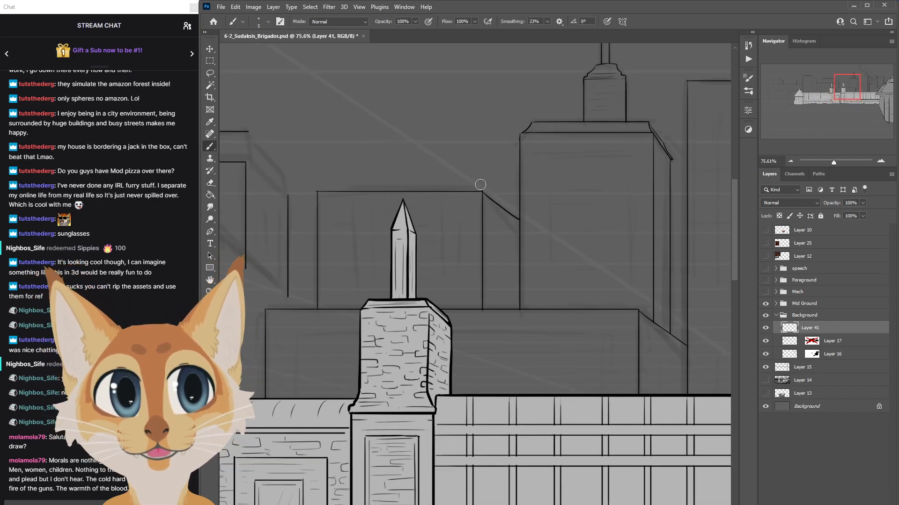
Shift the rough background sketch on Layer 15 slightly with the Move tool.
scroll(489, 189, down, 5)
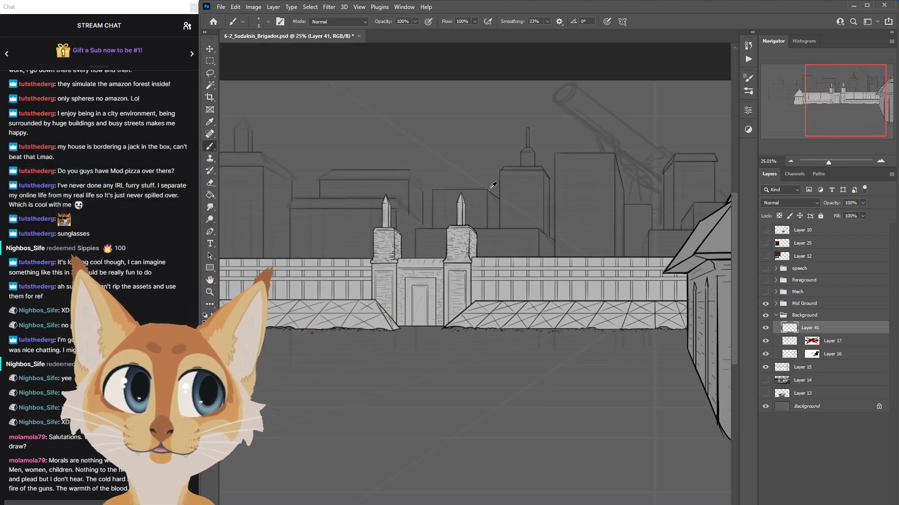
scroll(492, 186, down, 2)
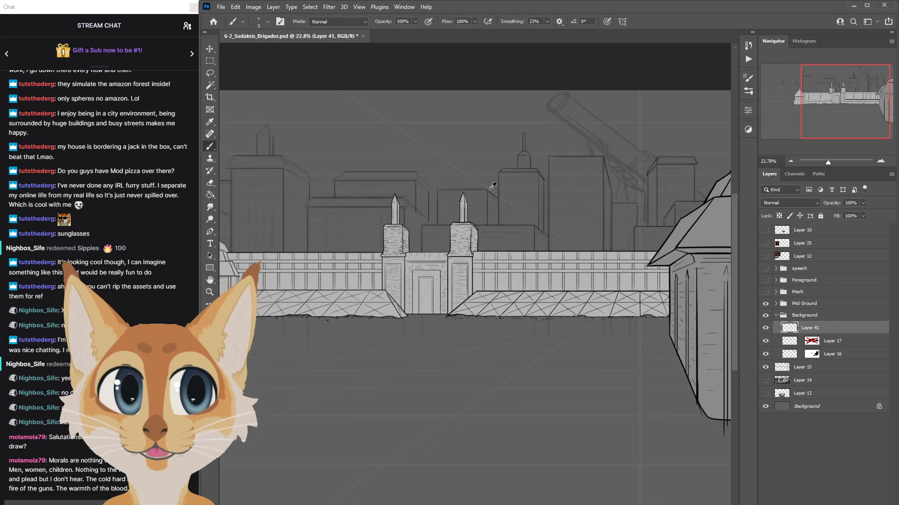
scroll(492, 186, down, 2)
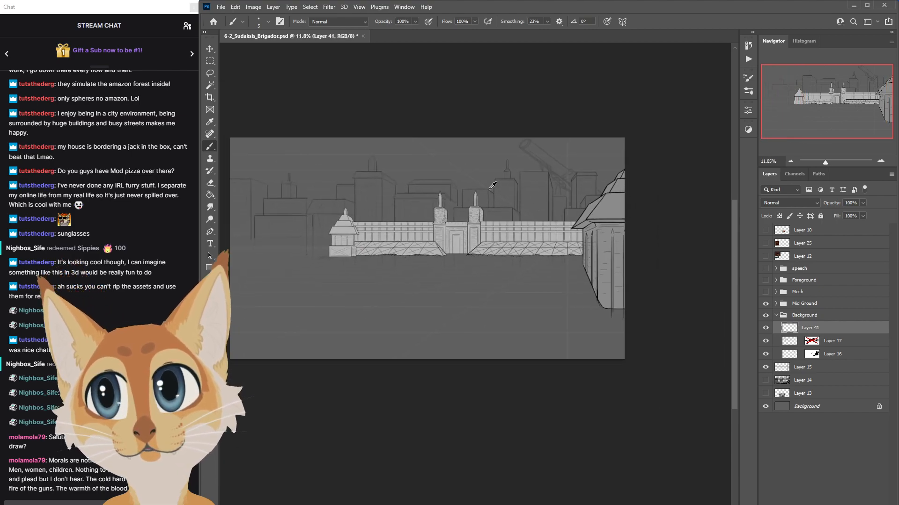
scroll(336, 201, up, 3)
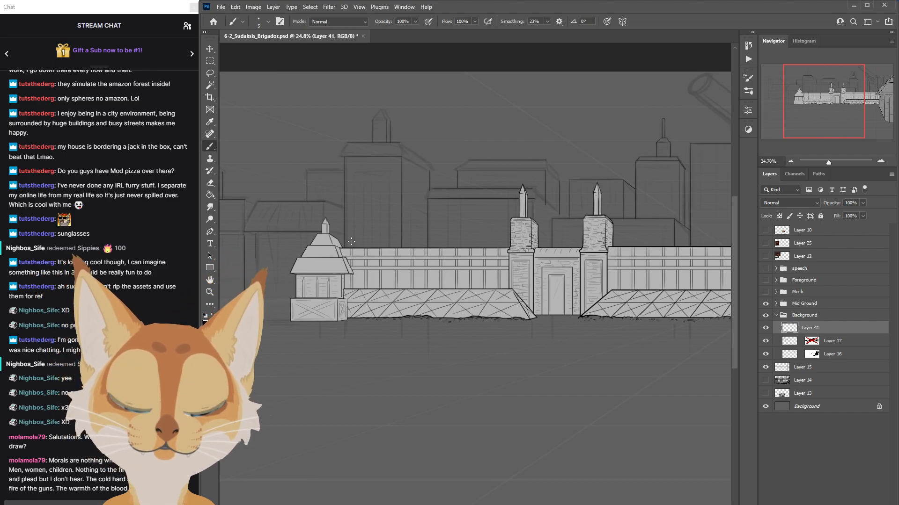
drag(352, 241, 126, 241)
drag(421, 241, 438, 241)
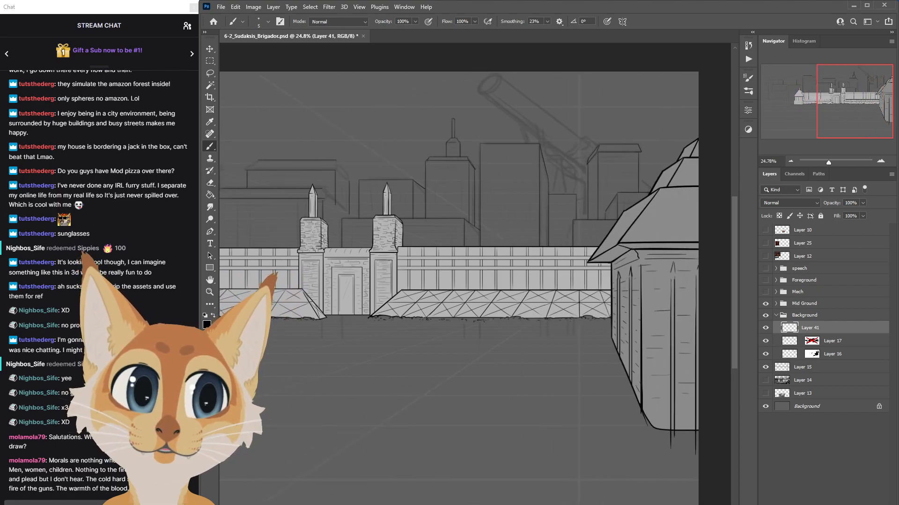
drag(438, 241, 547, 241)
click(784, 369)
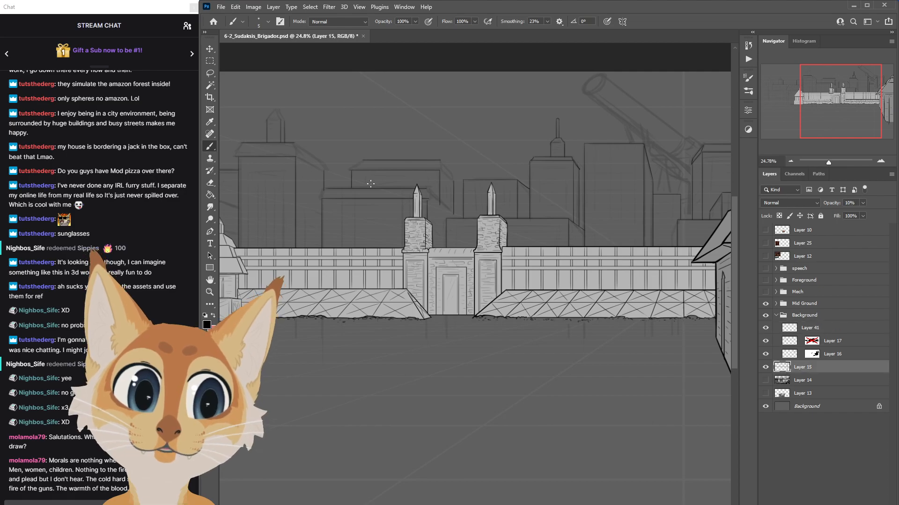
click(209, 48)
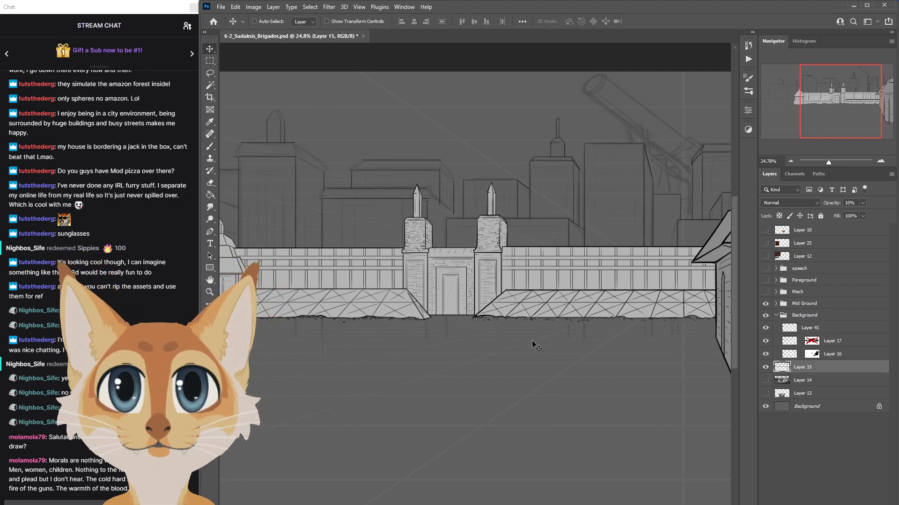
drag(525, 345, 498, 351)
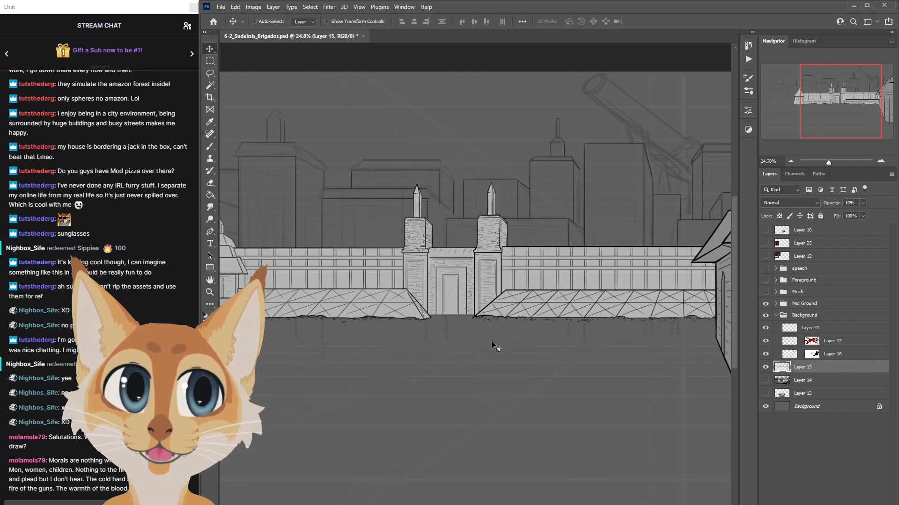
Reselect Layer 41 and toggle its visibility off and on to compare the inked skyline with the sketch beneath.
click(792, 328)
click(765, 327)
click(765, 327)
scroll(574, 190, up, 5)
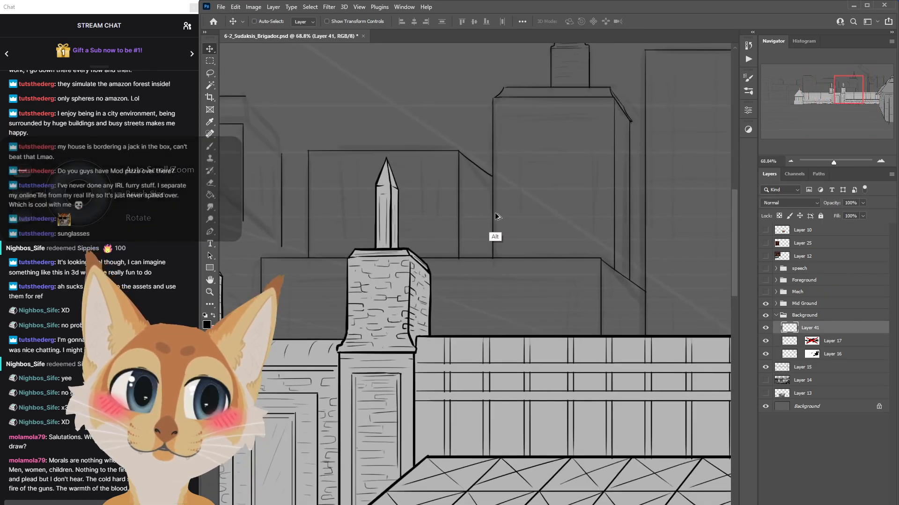
scroll(415, 305, down, 3)
scroll(363, 215, up, 4)
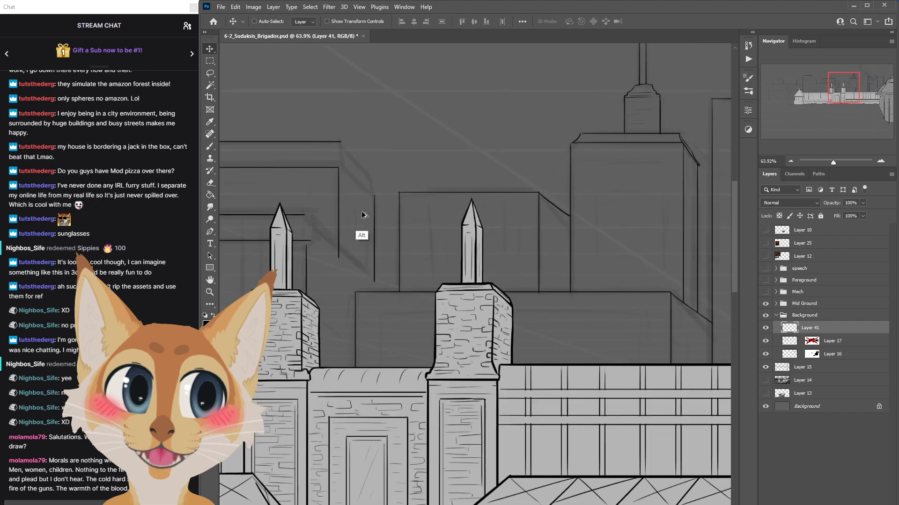
click(765, 328)
click(765, 328)
Ink a thin roof cap along the low building behind the spiked pillar, continuing it down the slanted receding side to the antenna tower.
key(b)
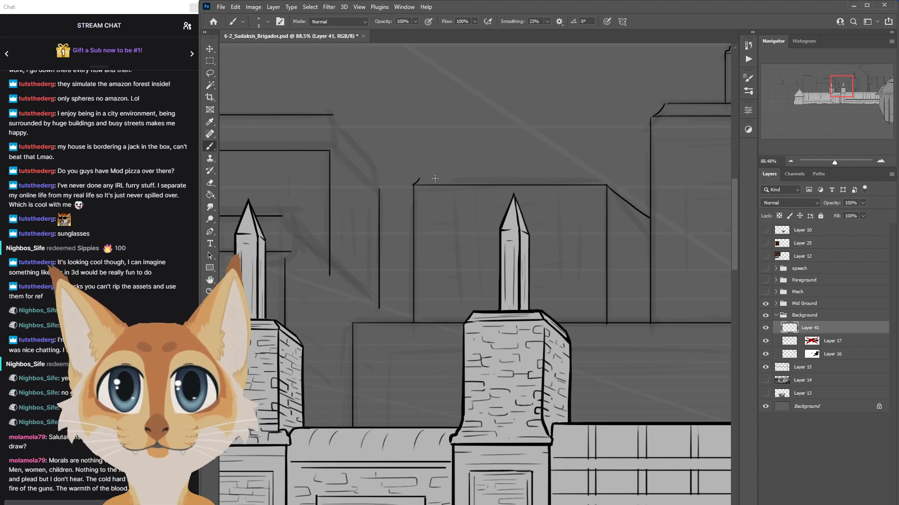
mouse_move(418, 178)
mouse_down()
mouse_move(608, 182)
mouse_move(649, 215)
mouse_up()
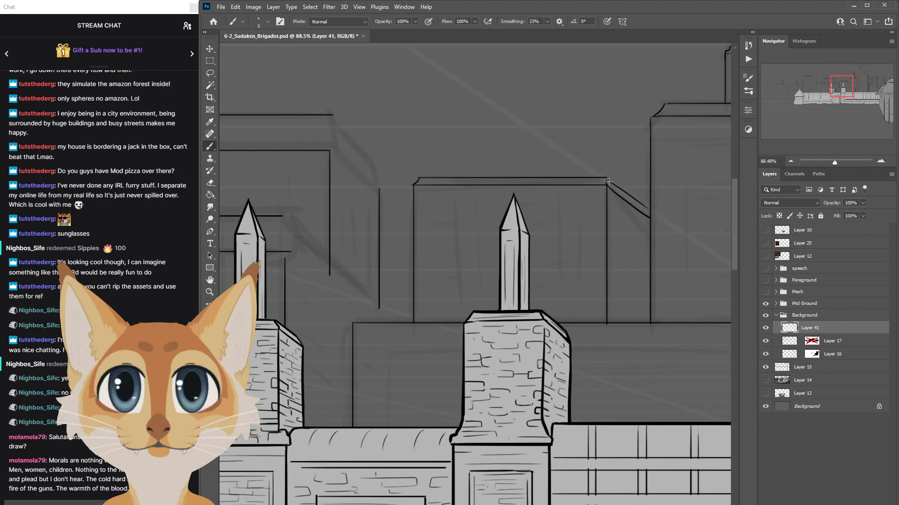
key(ctrl+z)
drag(608, 181, 651, 213)
key(ctrl+z)
key(ctrl+z)
drag(608, 181, 655, 216)
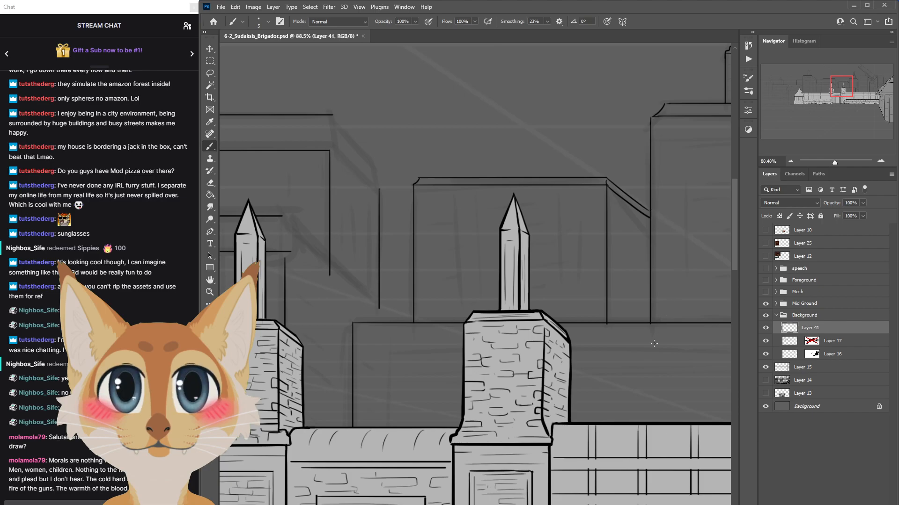
Try a slanted receding roof edge from the end of the wide low building's upper roof line, across the neighbouring building's walls.
scroll(654, 343, down, 5)
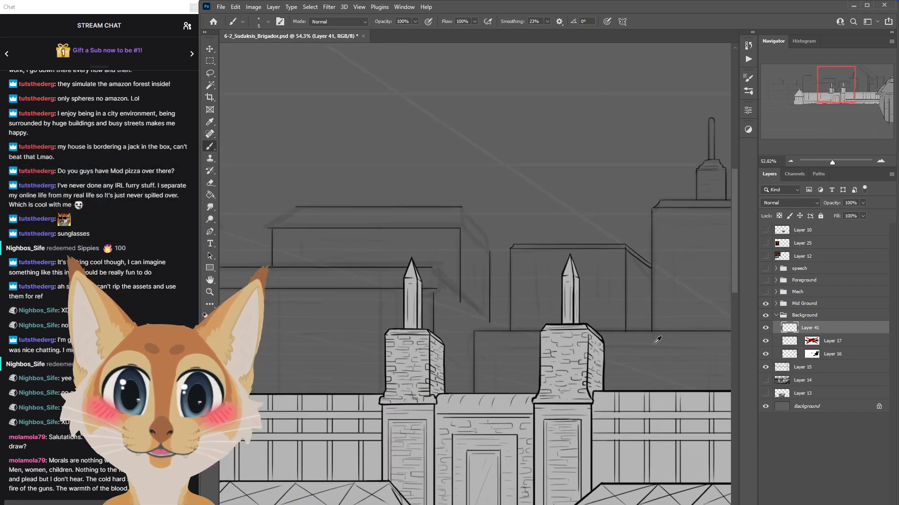
scroll(657, 341, down, 3)
scroll(533, 370, up, 6)
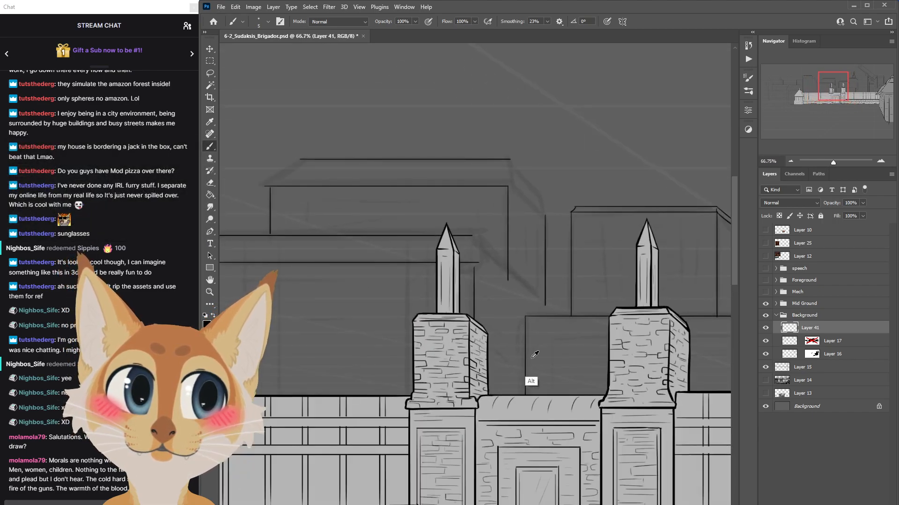
scroll(535, 355, up, 1)
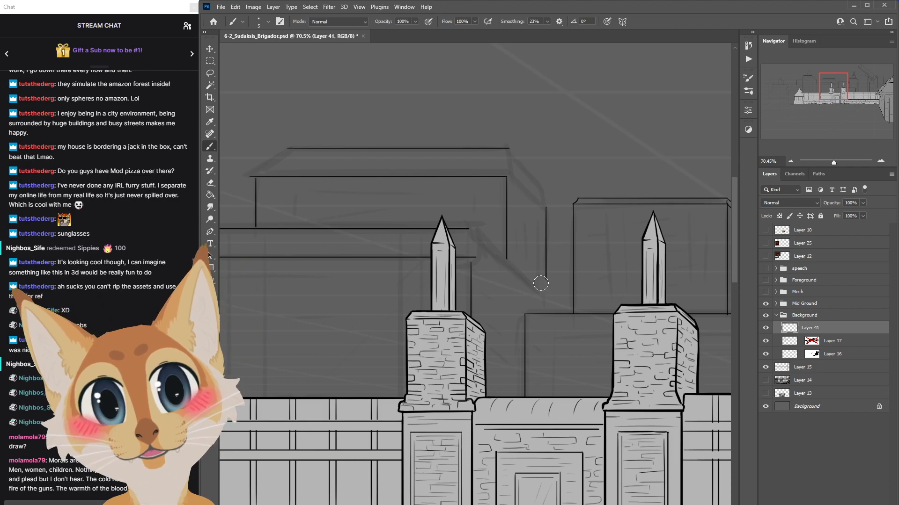
drag(473, 232, 559, 286)
key(ctrl+z)
drag(473, 231, 559, 276)
key(ctrl+z)
drag(475, 233, 555, 272)
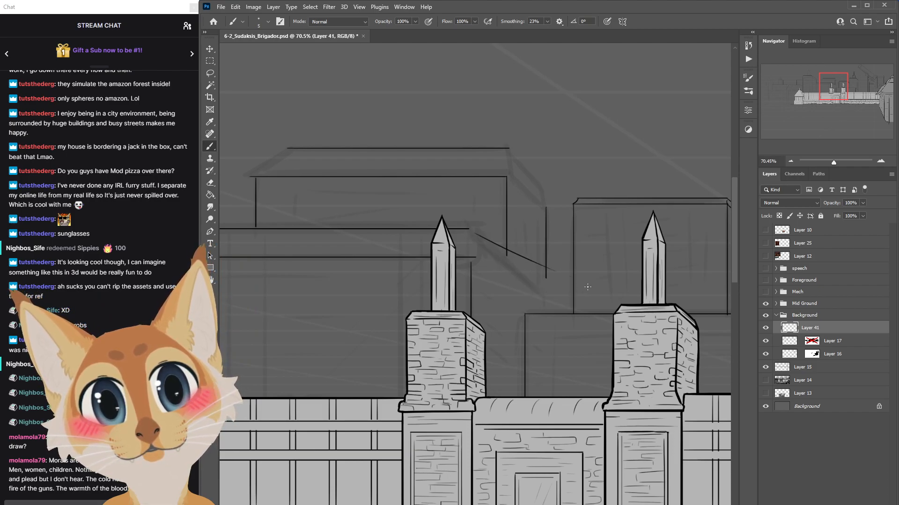
Flip the canvas horizontally, save the file and zoom back in on the wide building between the gate pillars.
scroll(630, 289, down, 10)
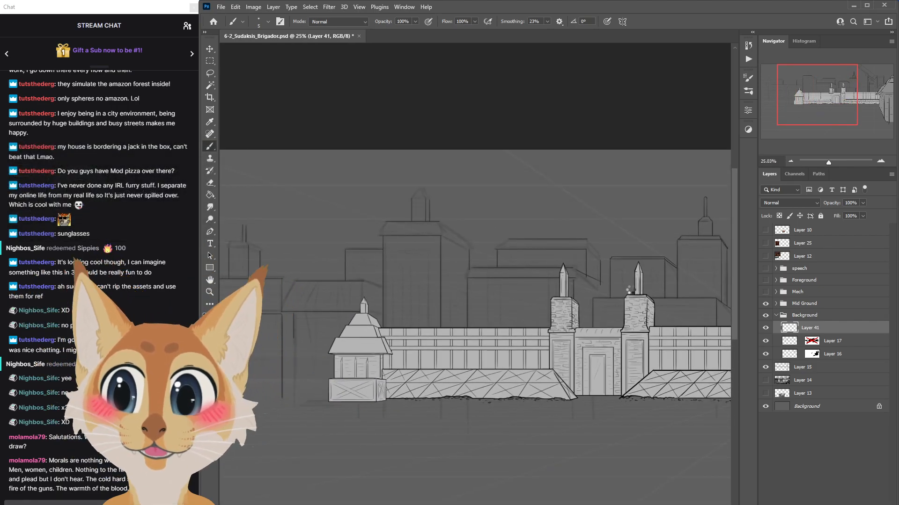
key(ctrl+shift+h)
key(ctrl+s)
scroll(488, 303, up, 10)
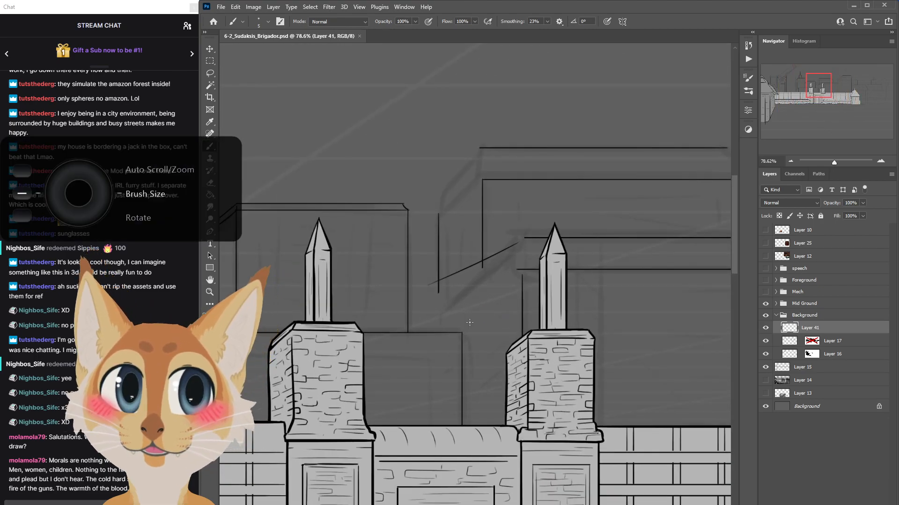
Erase the rough slanted line and wall overhangs, and redraw the slanted receding edge joined to the wide building's upper roof line.
drag(497, 262, 443, 282)
key(ctrl+z)
drag(501, 259, 453, 276)
drag(514, 247, 468, 276)
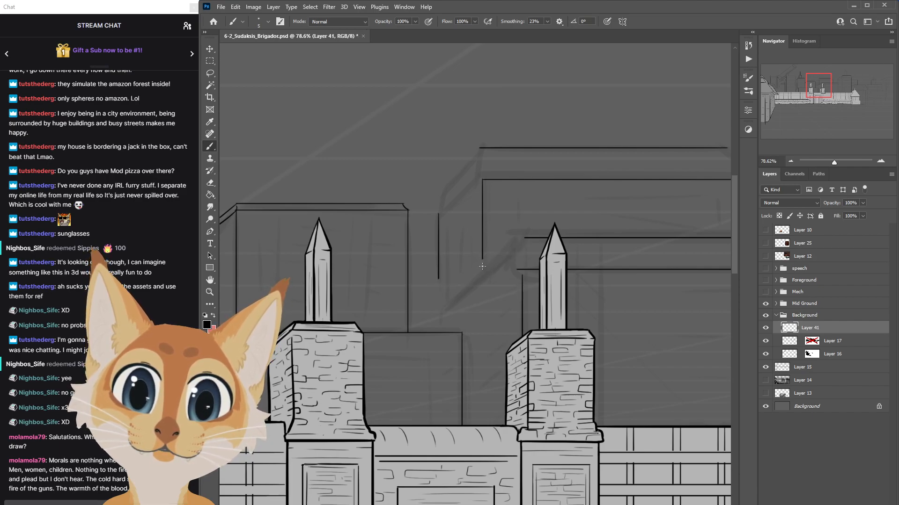
mouse_move(523, 239)
mouse_down()
mouse_move(403, 303)
mouse_move(490, 256)
mouse_move(426, 287)
mouse_up()
key(ctrl+z)
key(ctrl+z)
key(ctrl+z)
drag(521, 240, 433, 281)
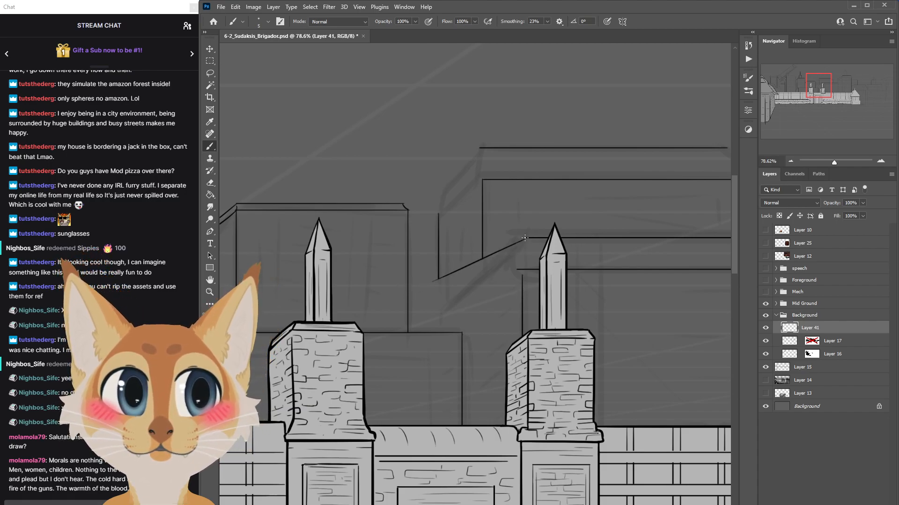
Ink the lower slanted receding edge of the wide building's roof, parallel to the upper one and starting at its lower roof line.
drag(514, 272, 422, 315)
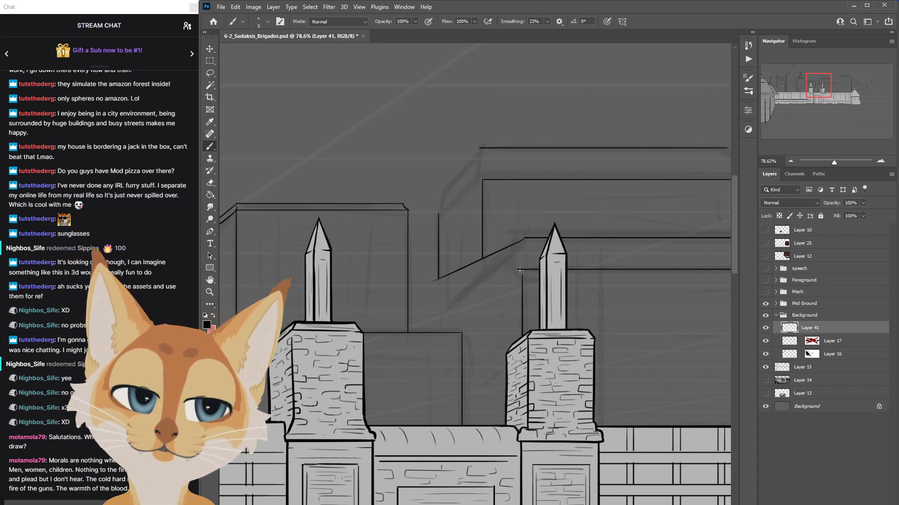
key(ctrl+z)
drag(513, 273, 428, 312)
key(ctrl+z)
drag(516, 277, 418, 319)
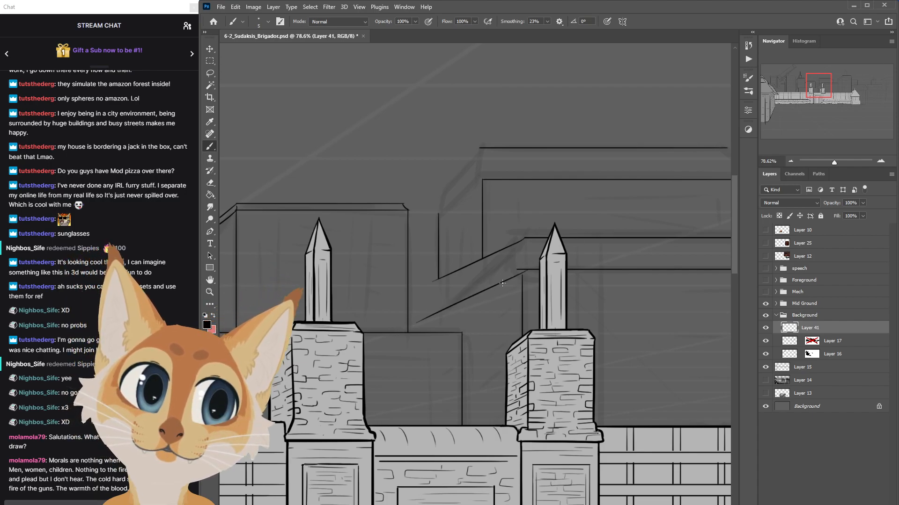
Redraw the lower slanted receding edge of the wide building's roof and close the roof's far end with a short slanted line.
key(ctrl+z)
drag(526, 272, 436, 309)
key(ctrl+z)
drag(532, 268, 431, 312)
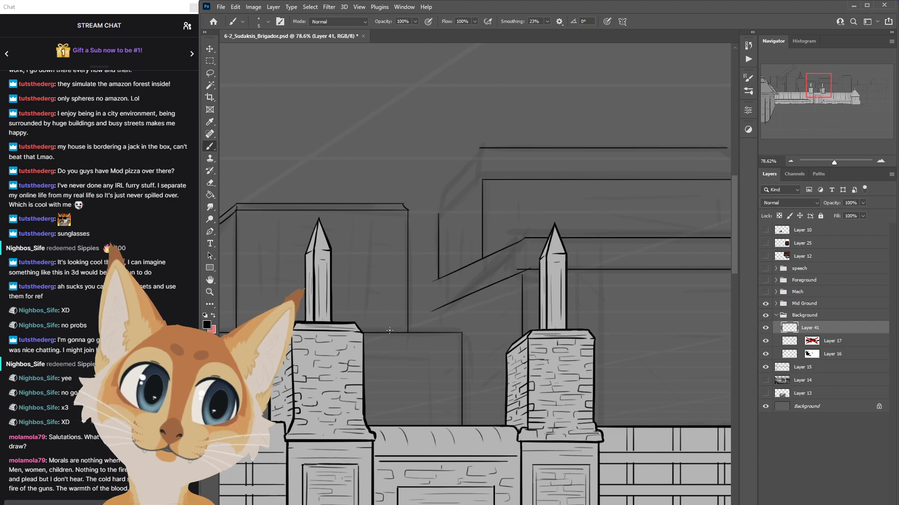
scroll(630, 292, up, 4)
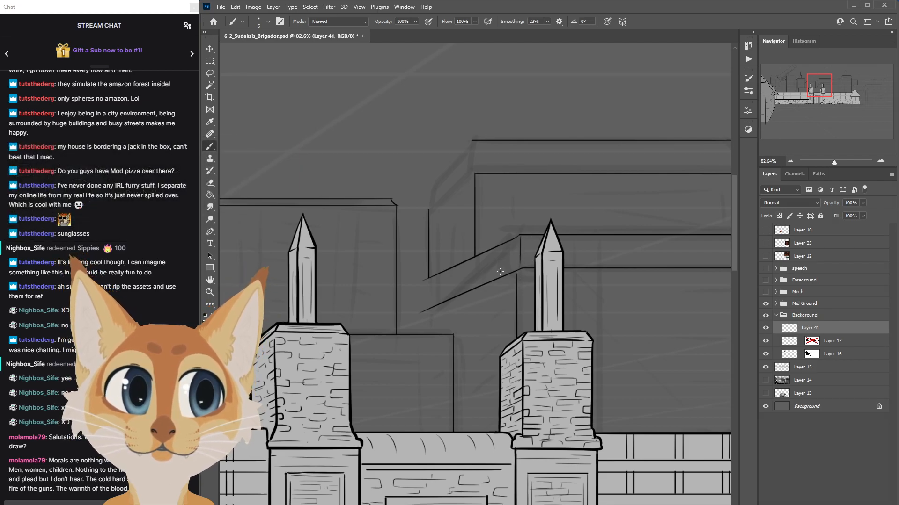
drag(420, 282, 403, 319)
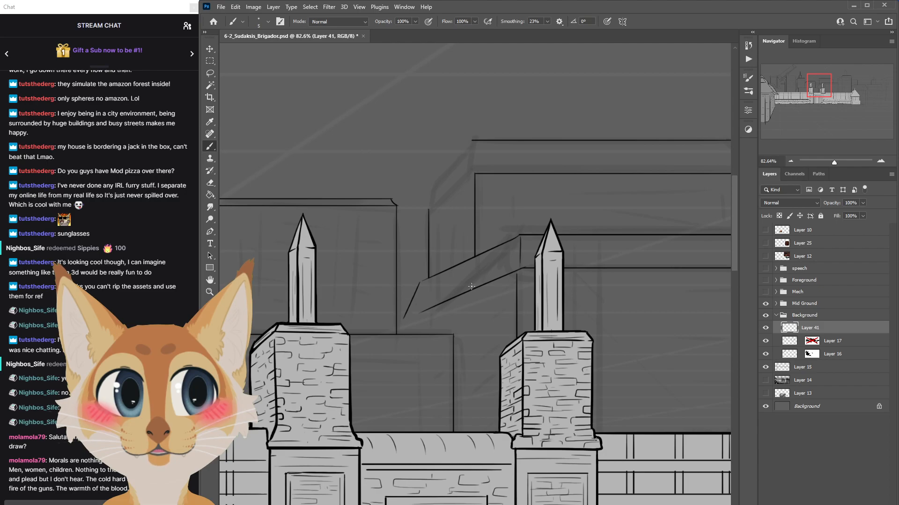
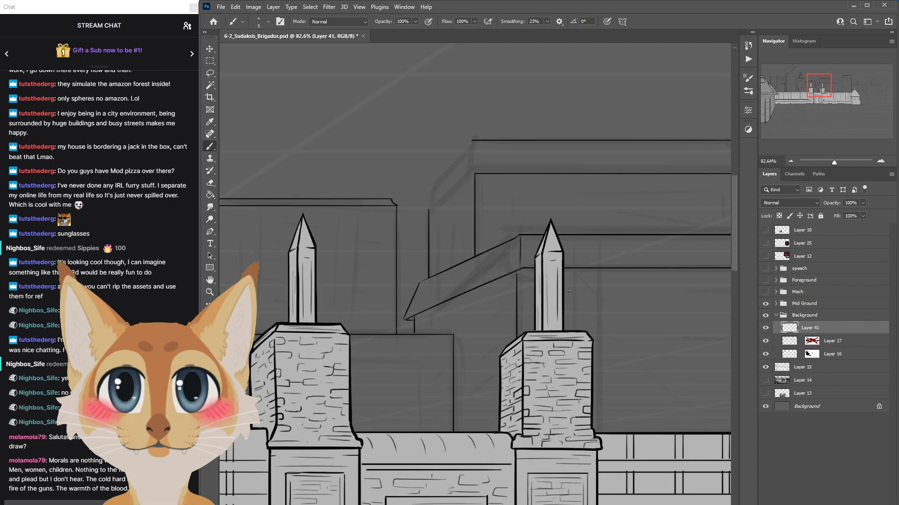
Ink the receding roof side of the upper block above the wide building, with its slanted corner and far end, and save the file.
scroll(655, 270, down, 6)
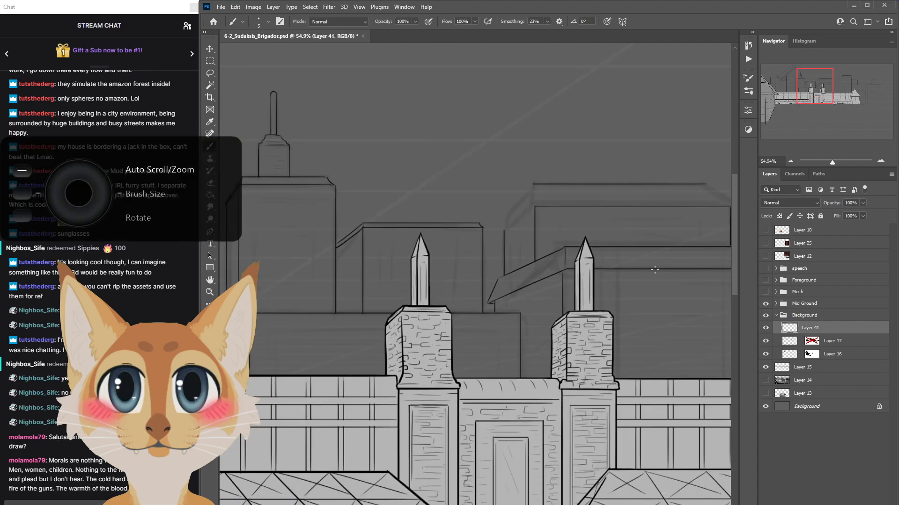
scroll(658, 266, up, 4)
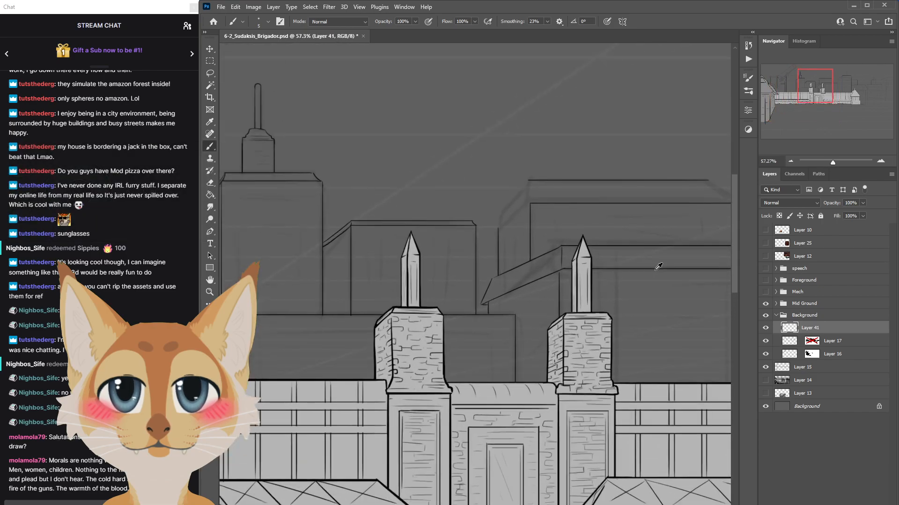
drag(504, 194, 463, 225)
mouse_move(505, 164)
mouse_down()
mouse_move(493, 178)
mouse_move(513, 160)
mouse_up()
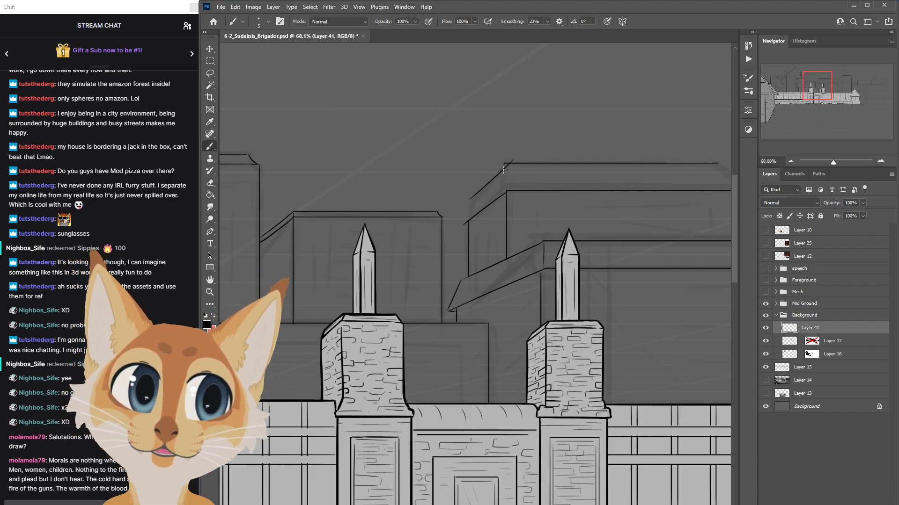
mouse_move(470, 200)
mouse_down()
mouse_move(460, 232)
mouse_move(468, 206)
mouse_up()
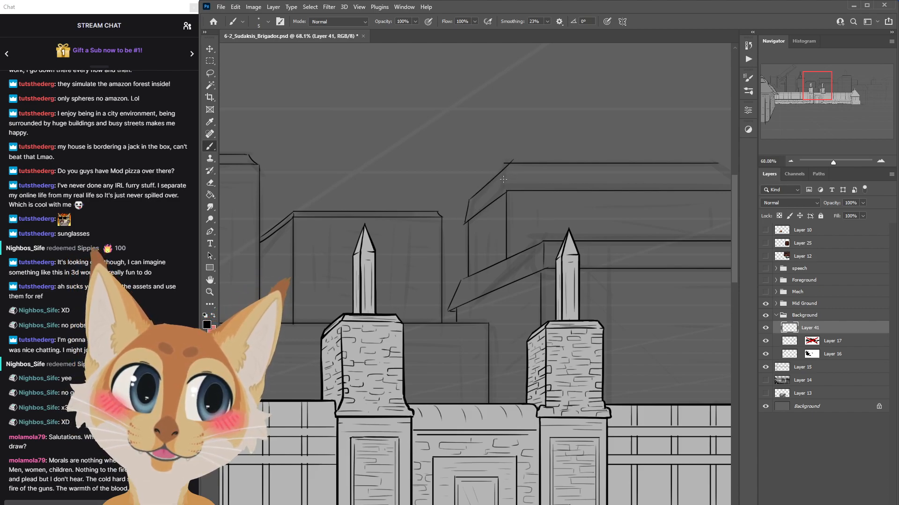
drag(509, 163, 507, 191)
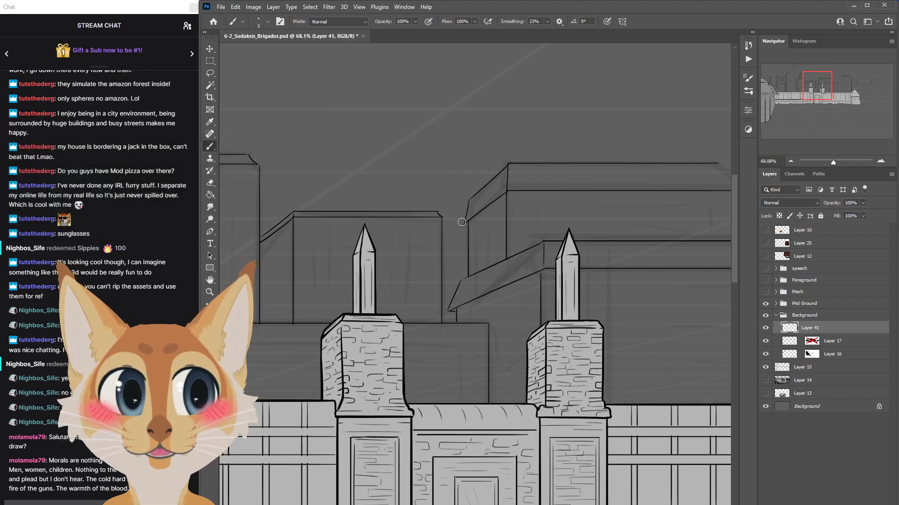
scroll(458, 258, down, 5)
key(ctrl+s)
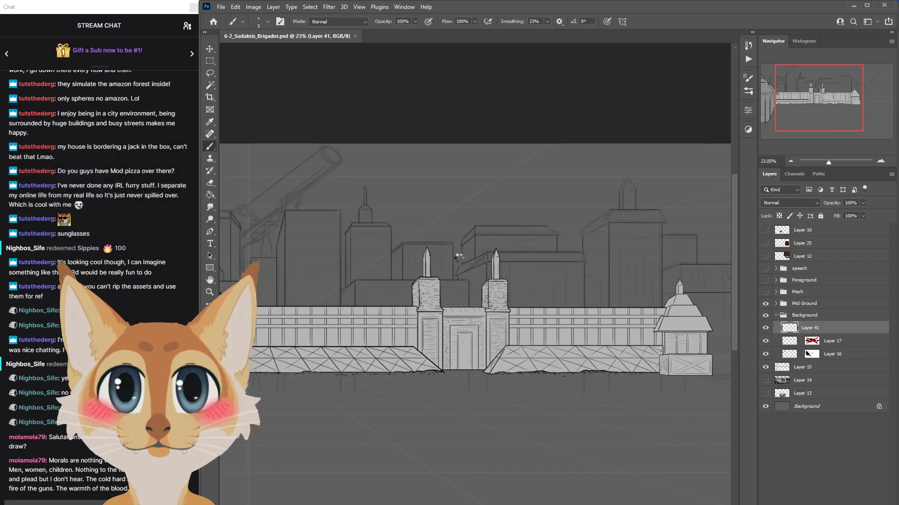
Flip the canvas horizontally, ink the slanted front roof ends of the upper block and the wide building below it, and save.
scroll(458, 258, left, 5)
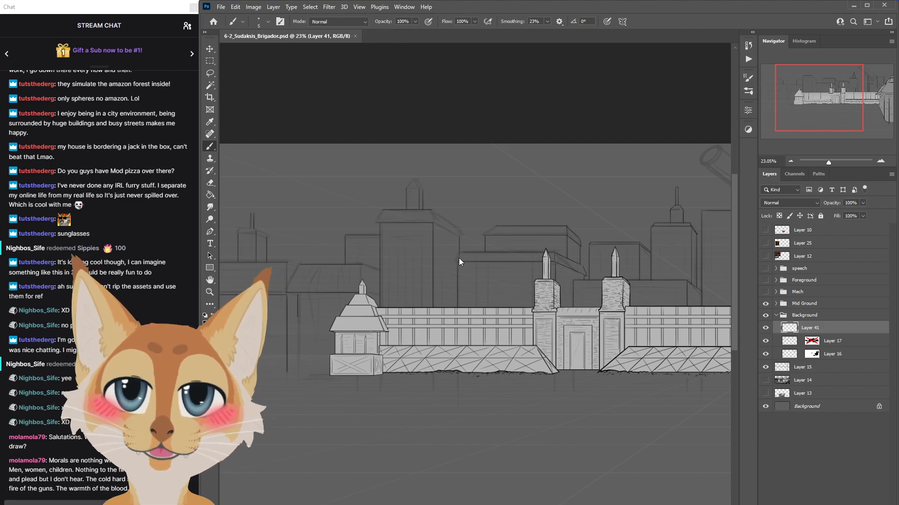
scroll(495, 229, up, 5)
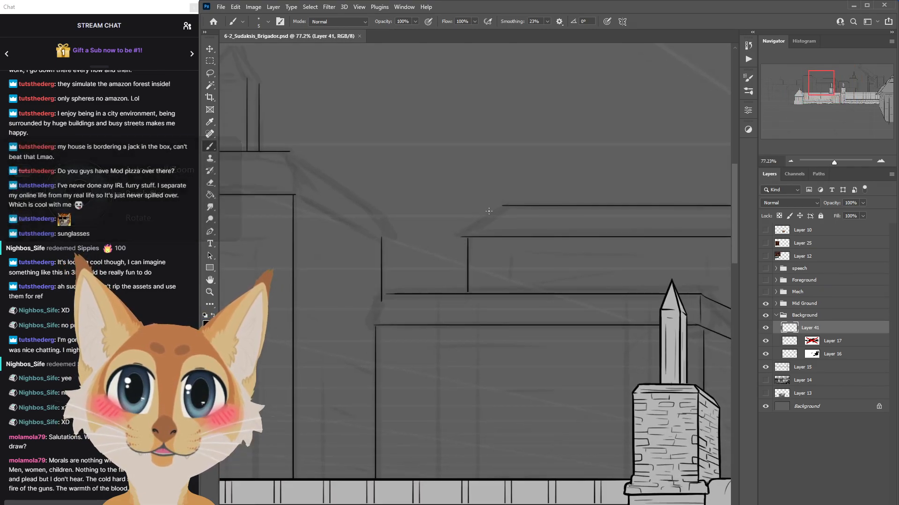
click(503, 205)
shift+click(492, 205)
shift+click(461, 234)
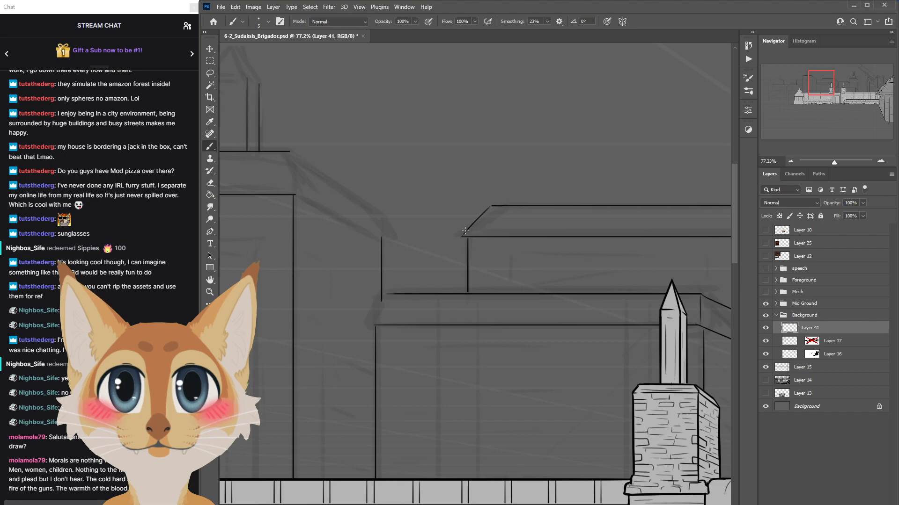
scroll(475, 273, left, 4)
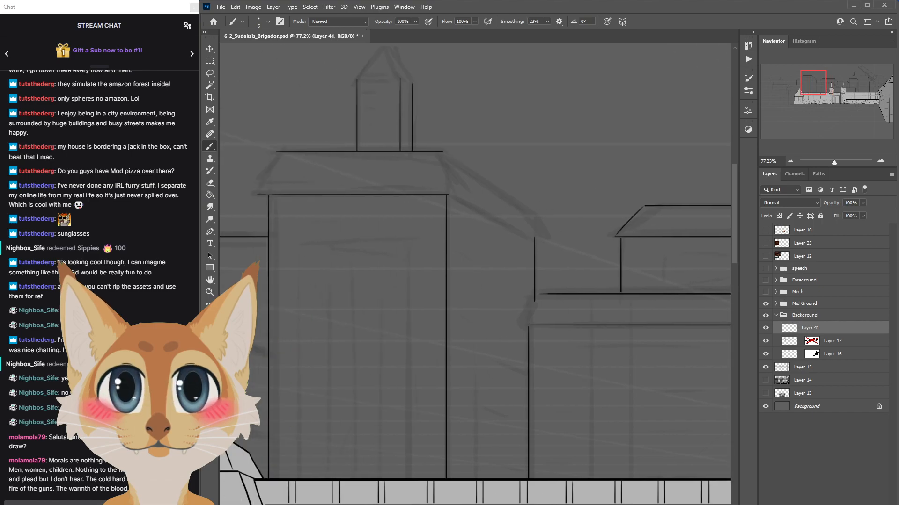
shift+click(511, 328)
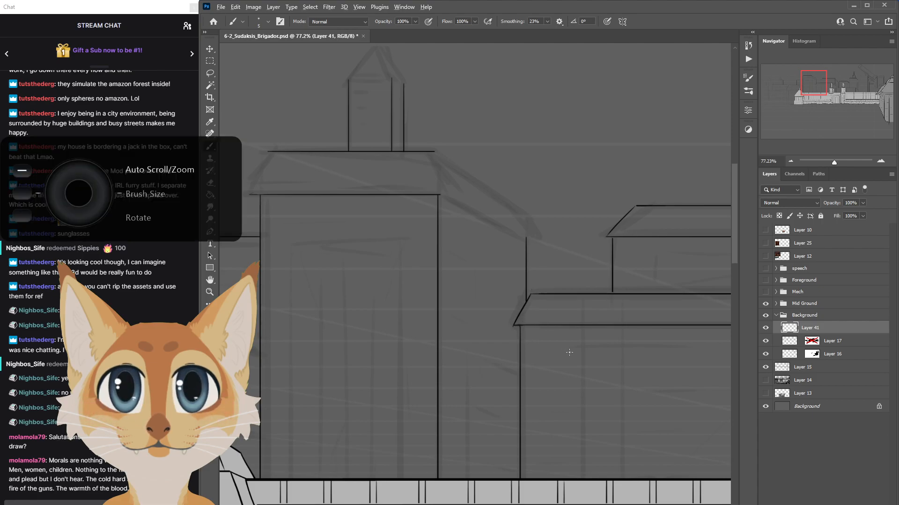
scroll(569, 352, down, 5)
key(ctrl+s)
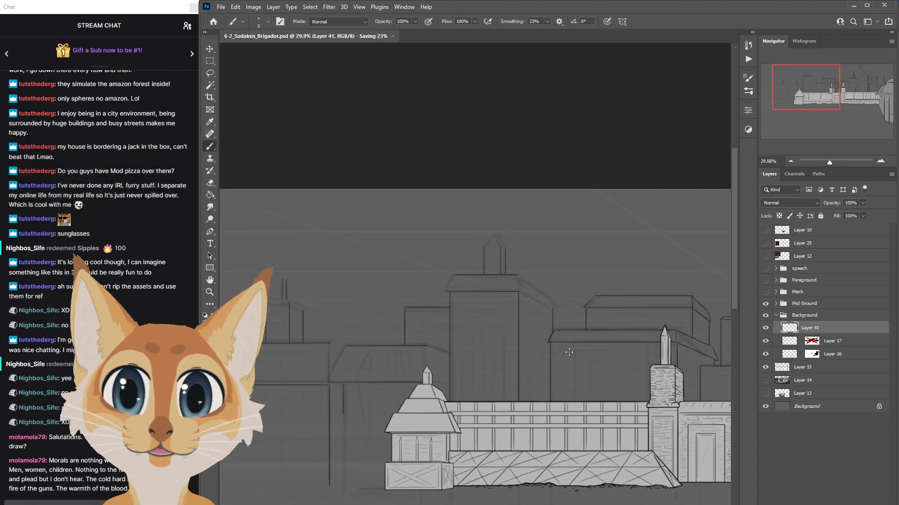
Ink a pointed cap on the turret atop the tall tower, with both roof faces meeting at a peak and thin base edges.
scroll(499, 267, up, 3)
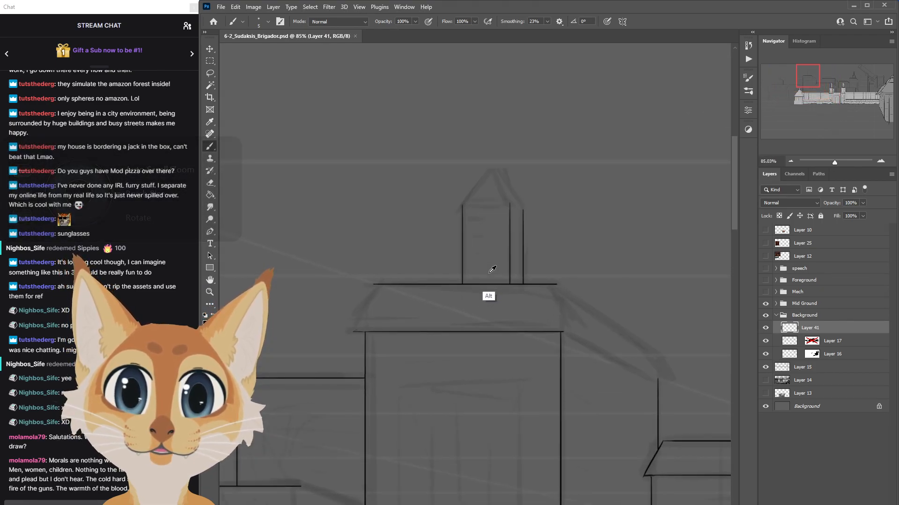
mouse_move(461, 206)
mouse_down()
mouse_move(500, 160)
mouse_move(503, 173)
mouse_move(494, 167)
mouse_move(460, 210)
mouse_up()
key(ctrl+z)
drag(491, 166, 512, 207)
drag(494, 167, 525, 209)
key(ctrl+z)
drag(491, 165, 524, 212)
key(ctrl+z)
drag(492, 166, 527, 211)
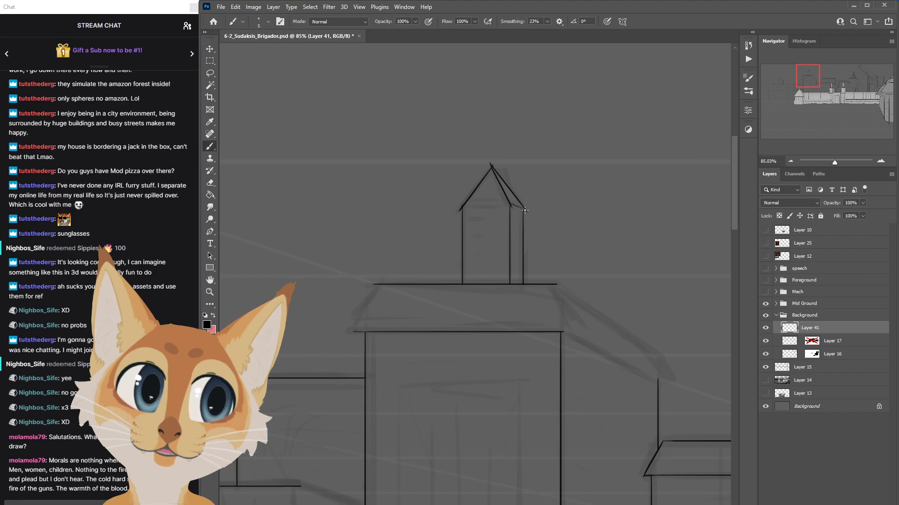
drag(463, 207, 491, 206)
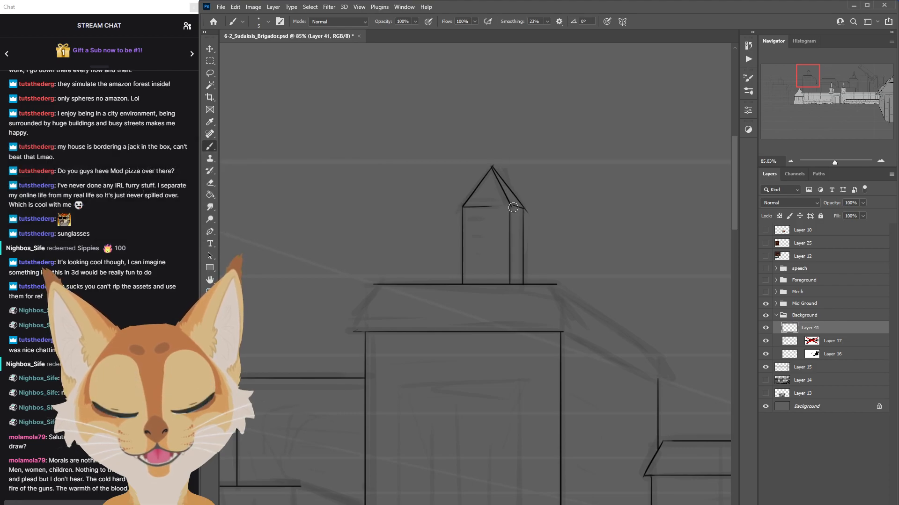
drag(510, 205, 524, 208)
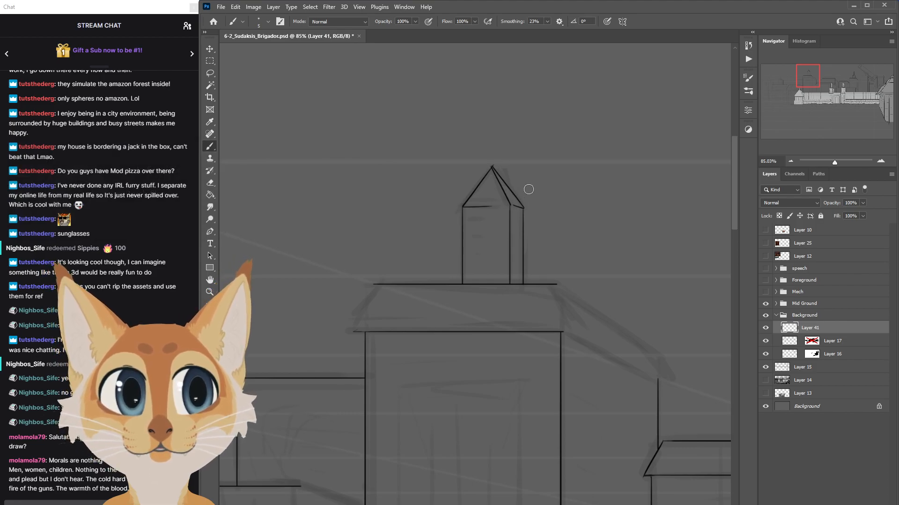
Ink the slanted lines closing both ends of the tall tower's roof between its upper and lower horizontal edges.
scroll(528, 188, down, 2)
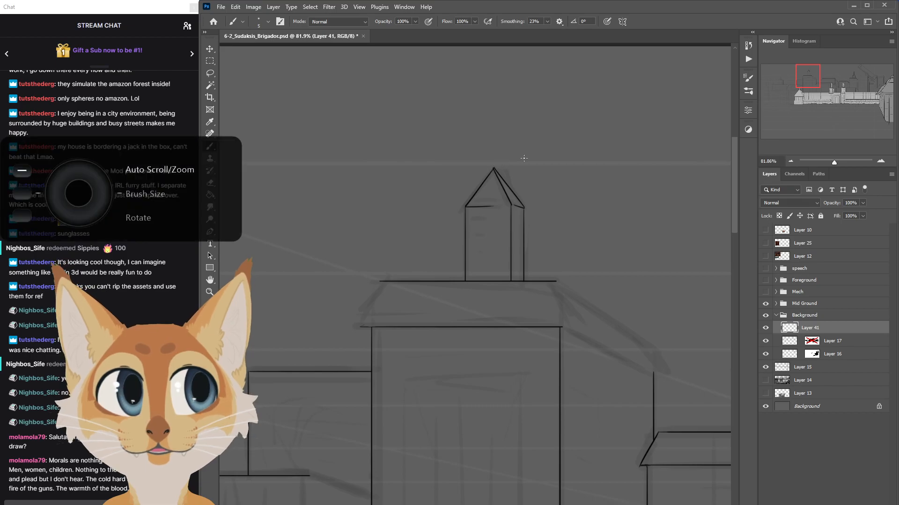
scroll(524, 158, down, 8)
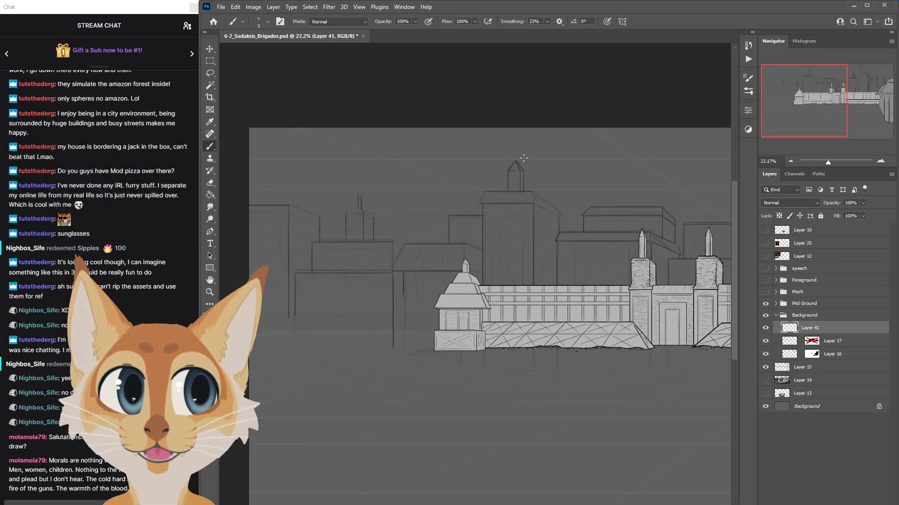
scroll(524, 158, up, 5)
scroll(524, 158, up, 1)
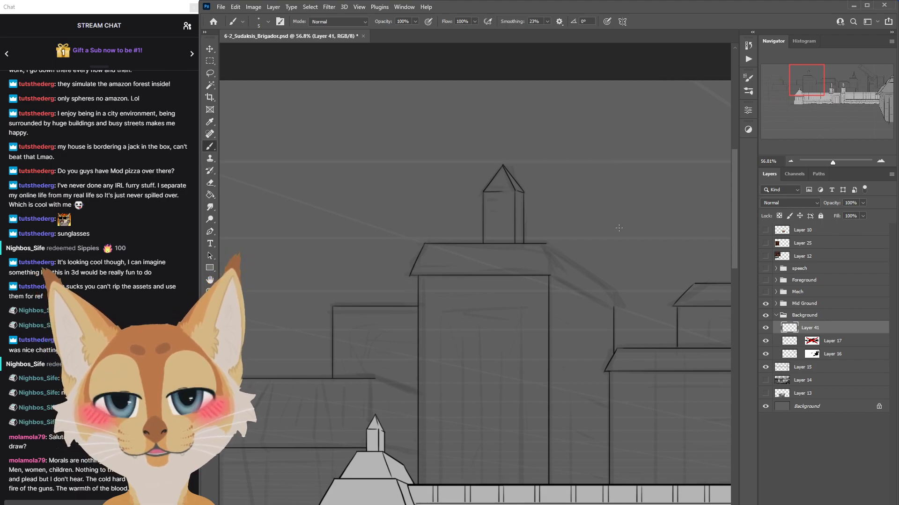
drag(547, 243, 556, 273)
key(ctrl+z)
drag(547, 243, 557, 275)
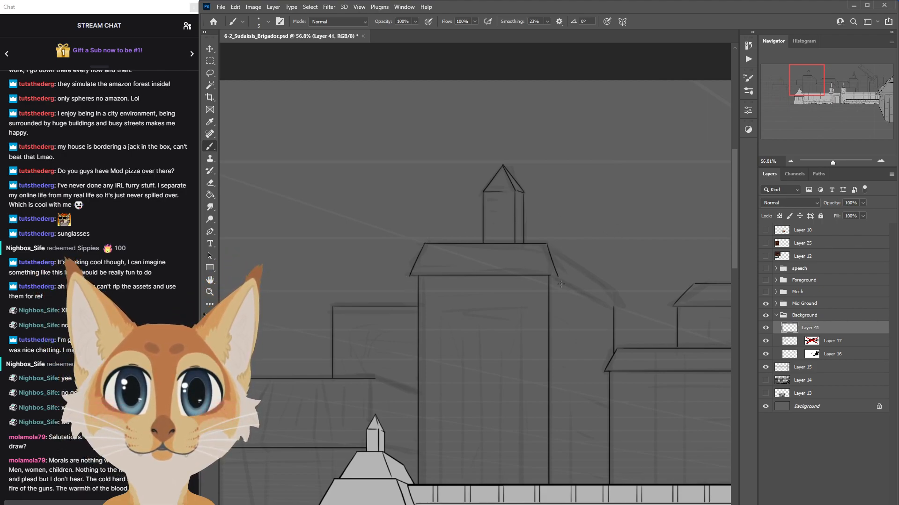
Flip the canvas horizontally to check the whole skyline and save the file.
scroll(615, 327, down, 8)
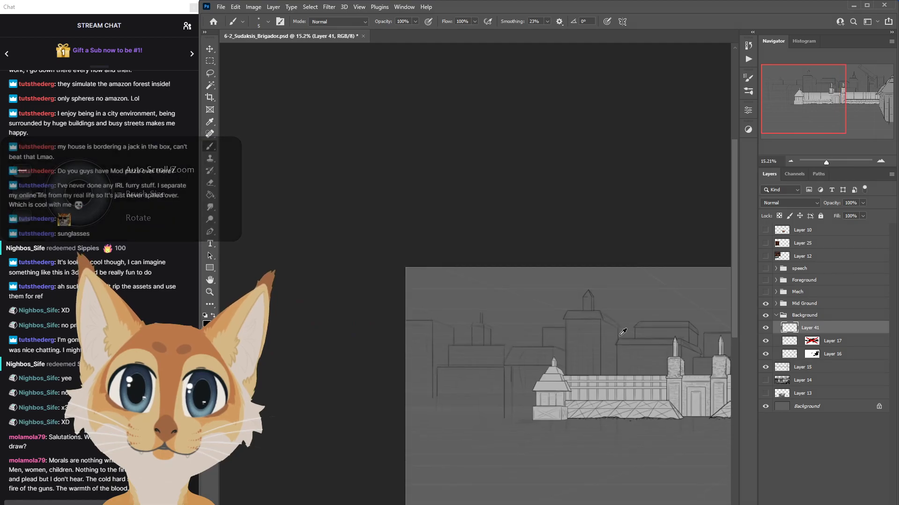
scroll(622, 332, up, 1)
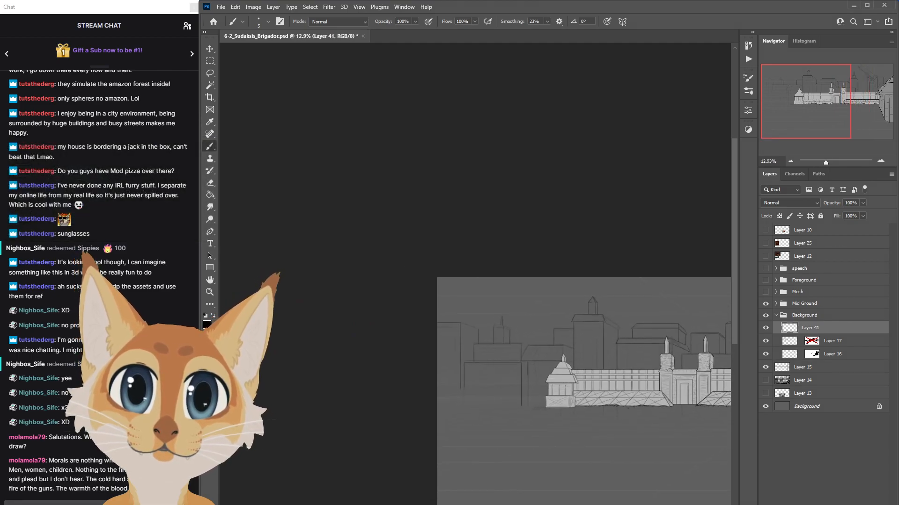
scroll(622, 333, right, 3)
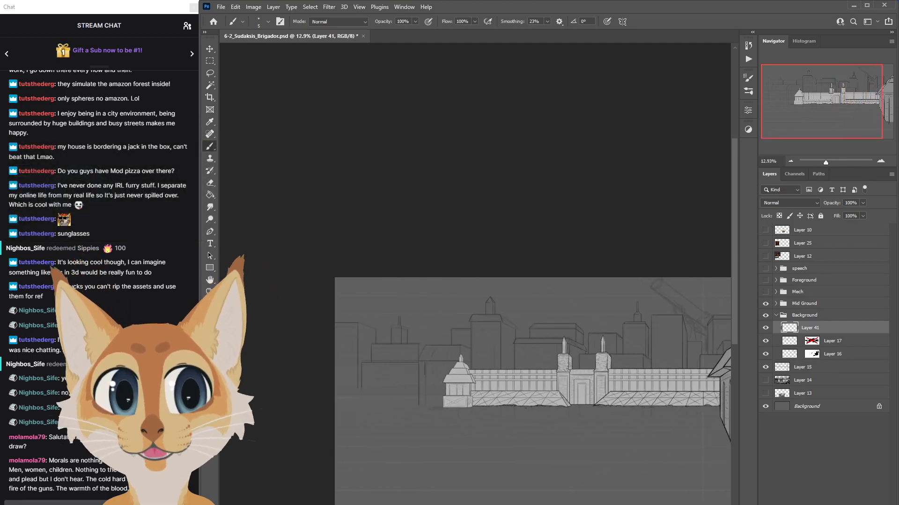
key(ctrl+shift+h)
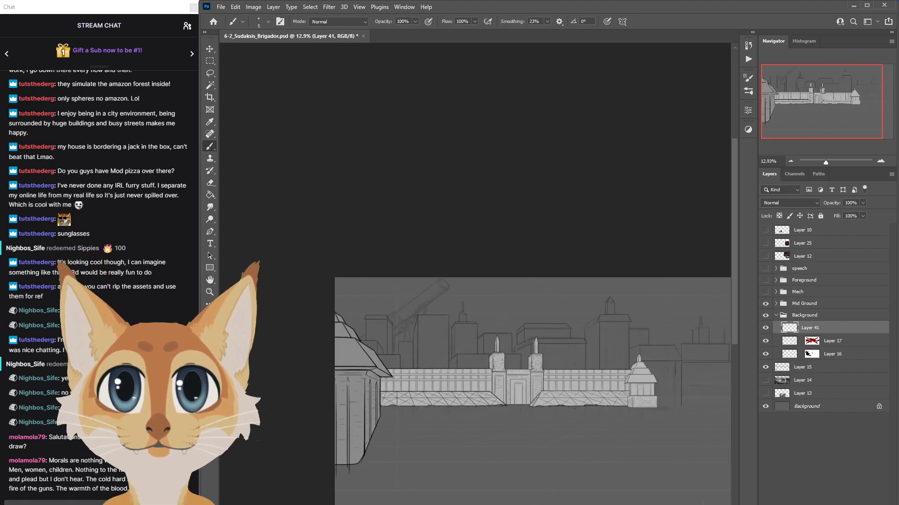
key(ctrl+s)
Erase the tall tower's slanted roof corner on its receding side, then ink the upper and lower receding roof edges and rejoin the corner.
scroll(515, 356, up, 5)
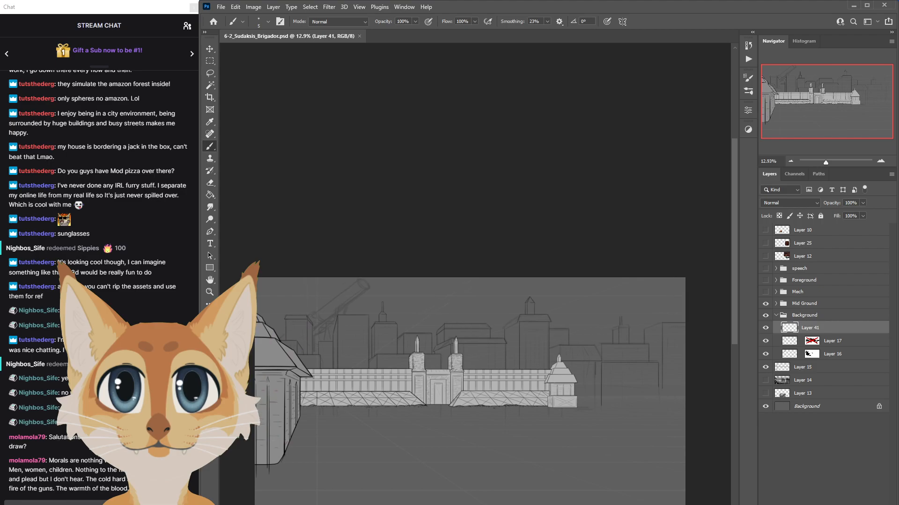
scroll(515, 356, up, 6)
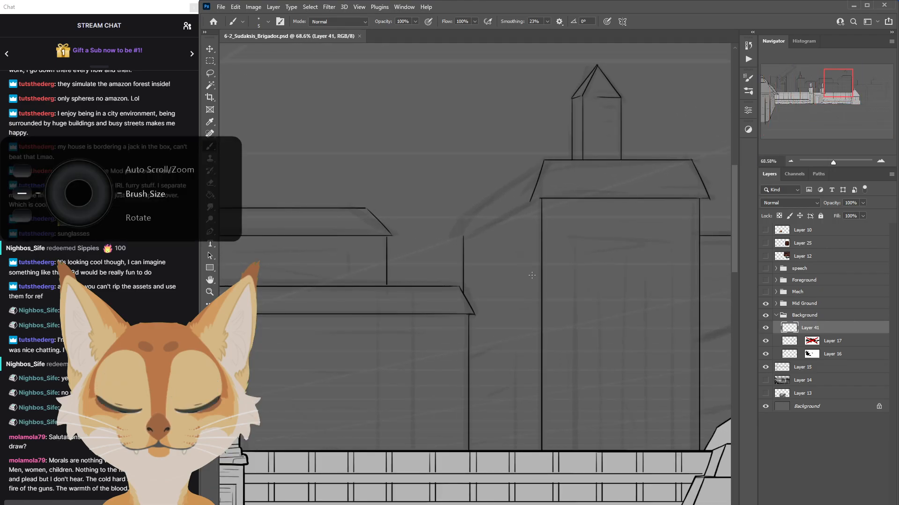
drag(546, 156, 515, 217)
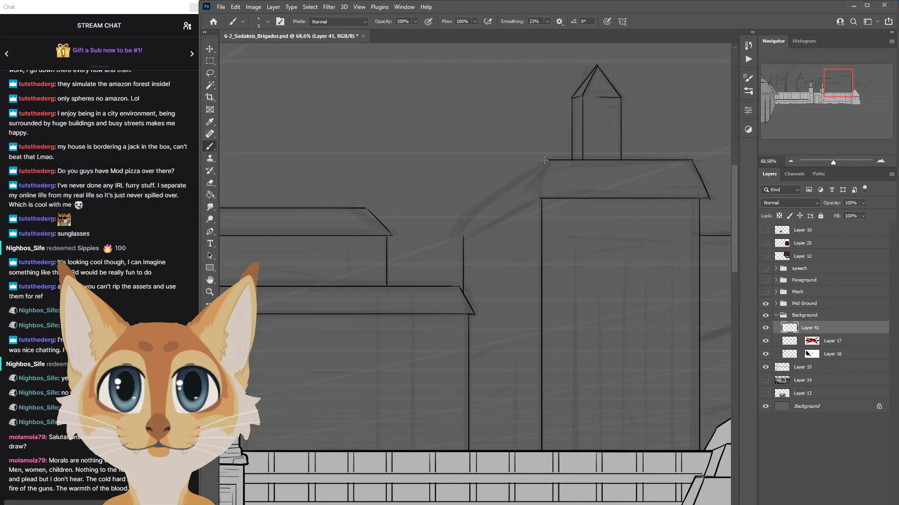
drag(546, 160, 457, 219)
key(ctrl+z)
mouse_move(545, 160)
mouse_down()
mouse_move(464, 218)
mouse_move(457, 241)
mouse_up()
drag(536, 198, 458, 240)
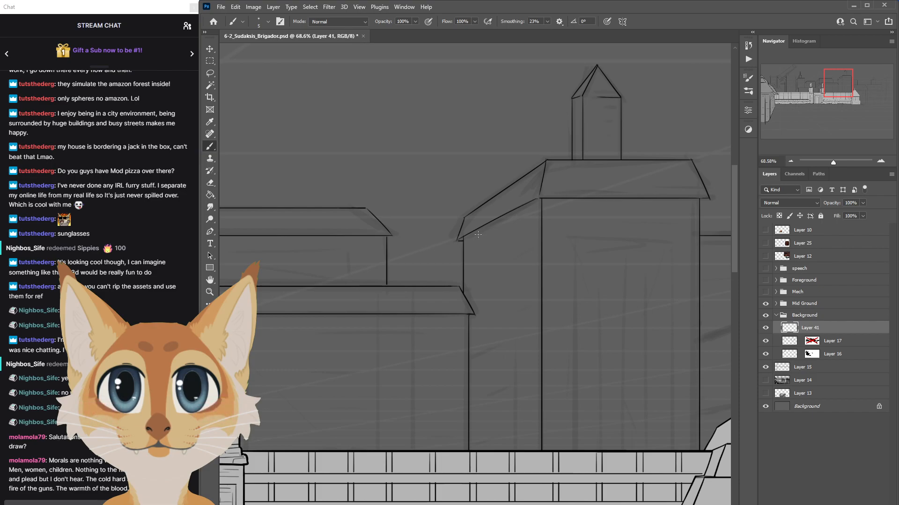
scroll(478, 234, up, 1)
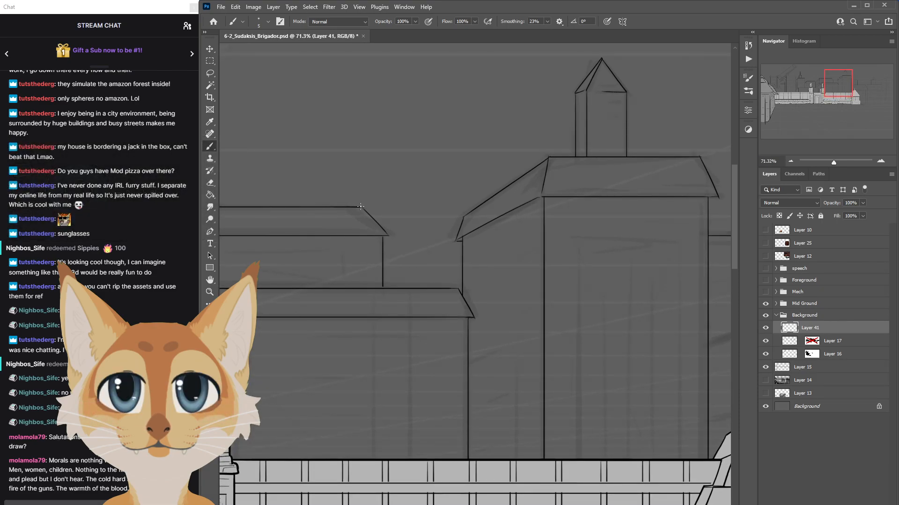
scroll(399, 221, down, 5)
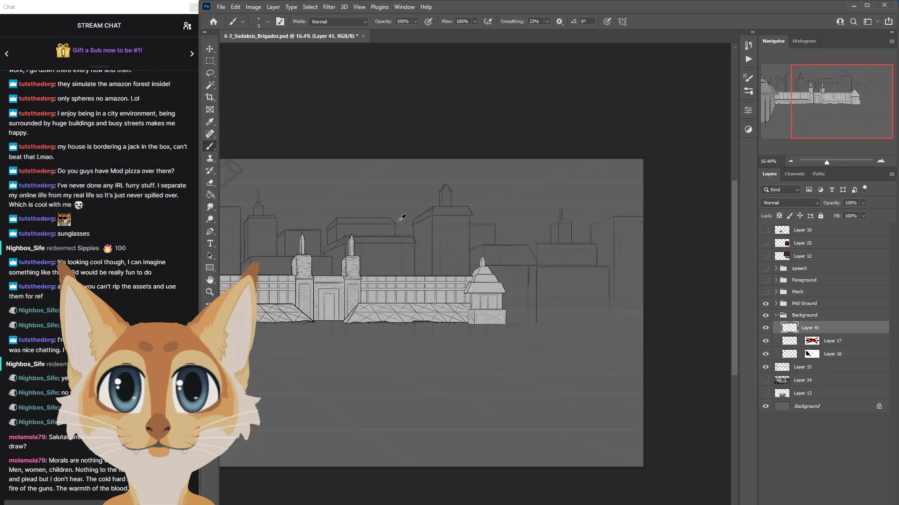
scroll(401, 218, up, 5)
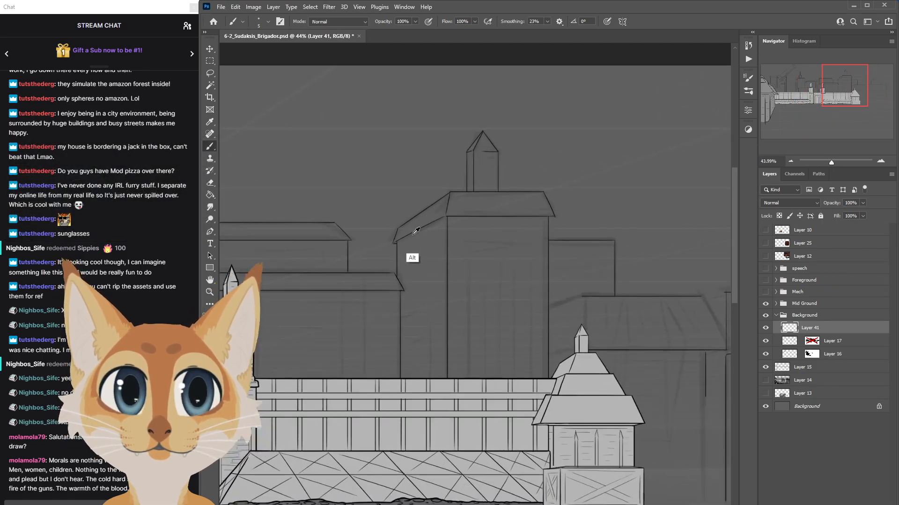
Save the file after checking the whole skyline.
scroll(398, 254, down, 5)
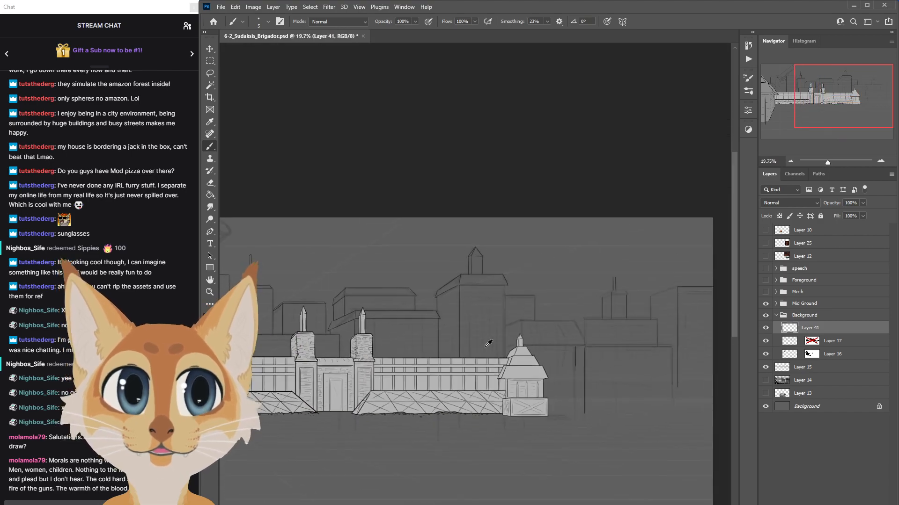
key(ctrl+s)
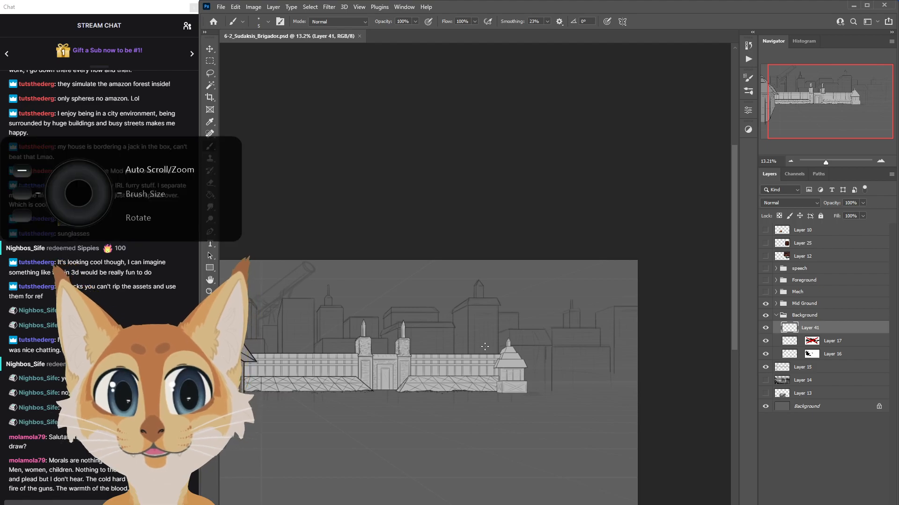
scroll(342, 354, up, 5)
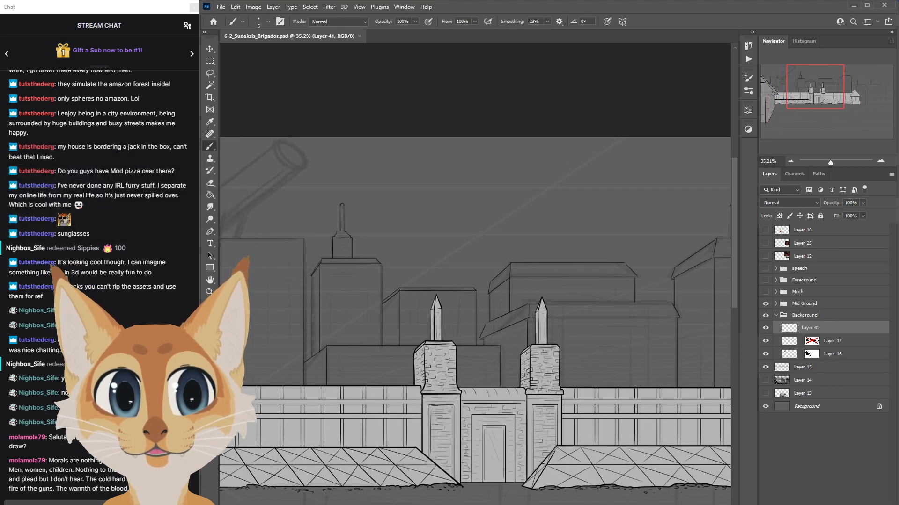
Ink a narrow receding side on the short block beside the tall slab building, angled from its roof corner and running down to the lower building.
scroll(475, 300, left, 7)
scroll(475, 299, right, 1)
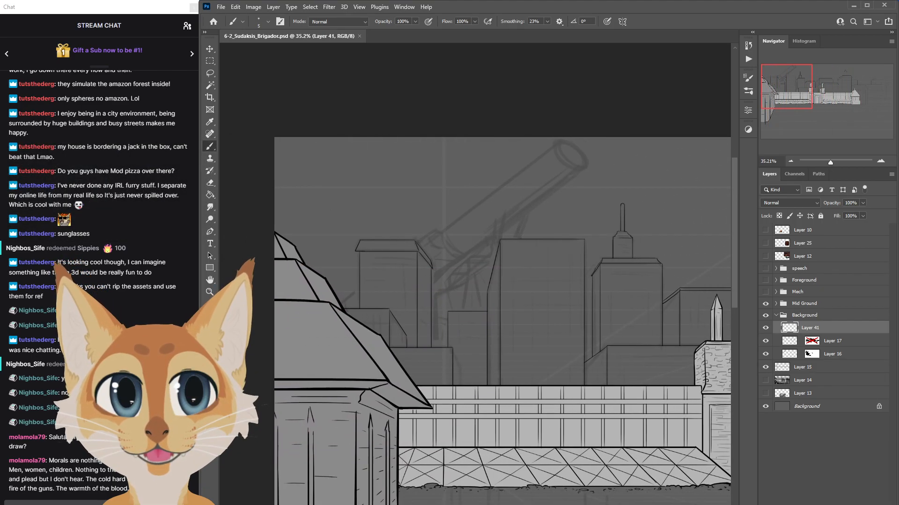
scroll(475, 300, right, 1)
scroll(474, 299, right, 1)
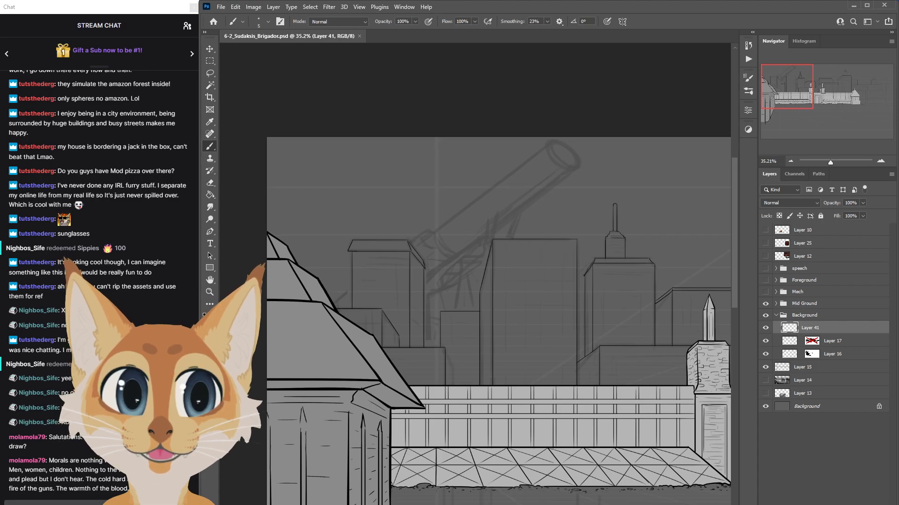
scroll(421, 369, up, 6)
scroll(423, 365, up, 5)
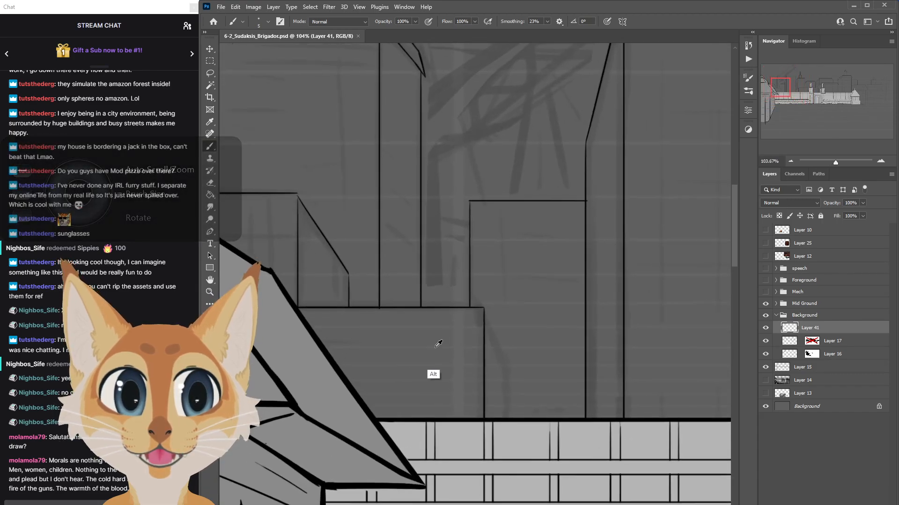
drag(469, 204, 464, 248)
key(ctrl+z)
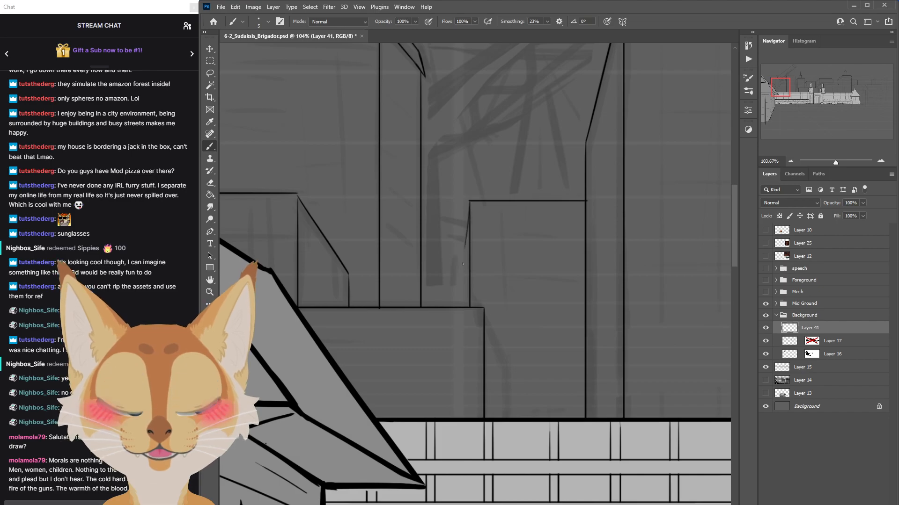
key(ctrl+z)
drag(469, 202, 468, 248)
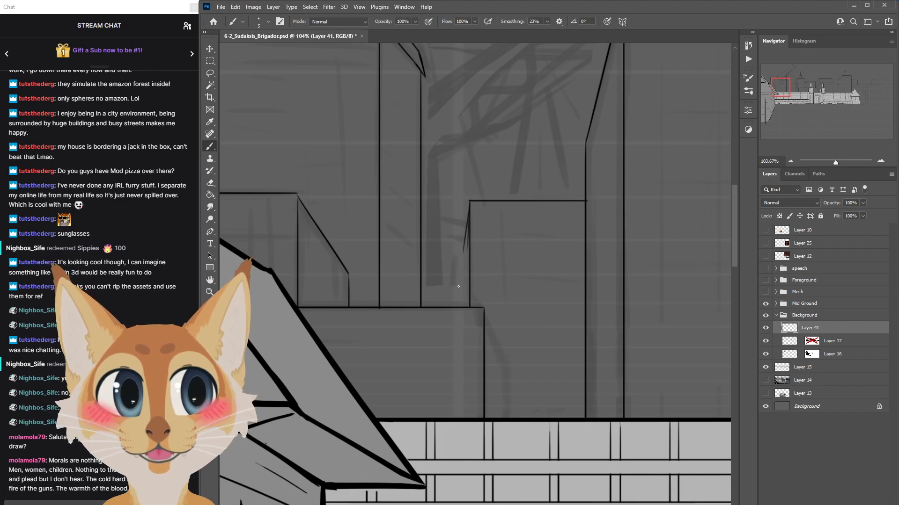
key(ctrl+z)
drag(470, 201, 463, 259)
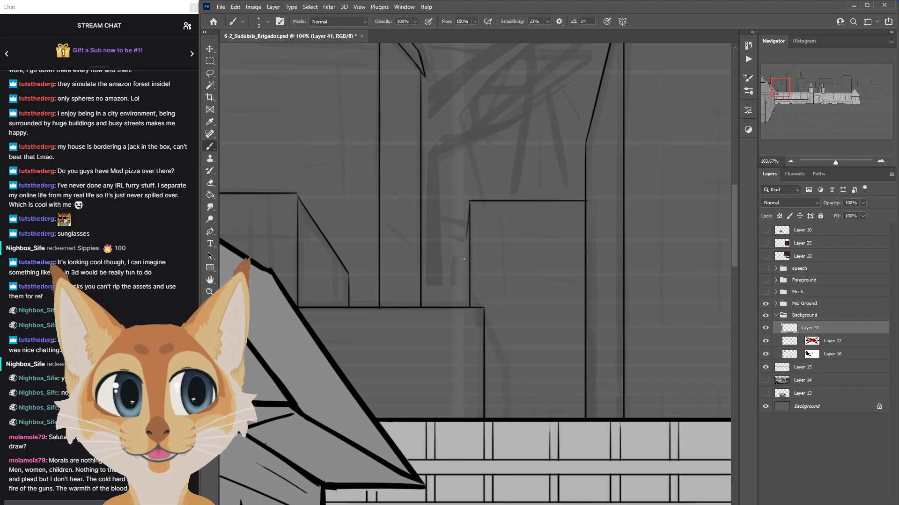
key(ctrl+z)
drag(470, 201, 466, 248)
key(ctrl+z)
drag(469, 202, 465, 309)
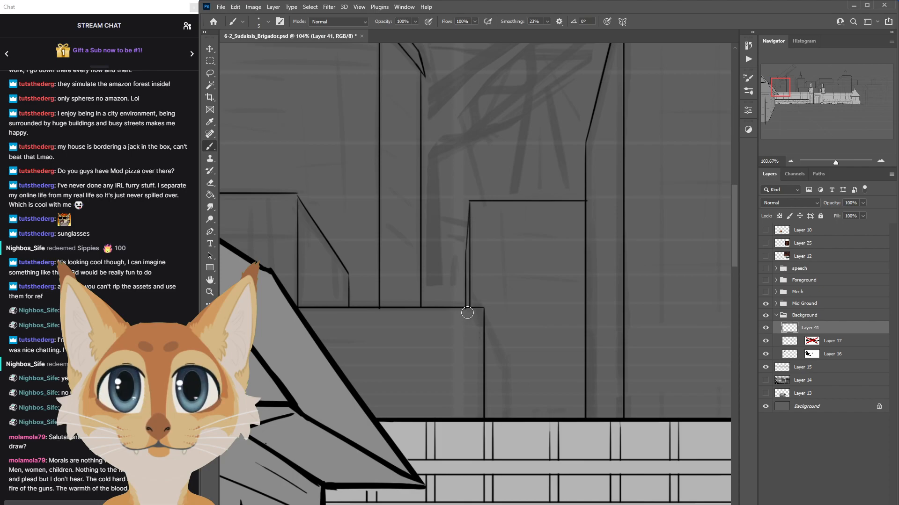
scroll(460, 325, down, 5)
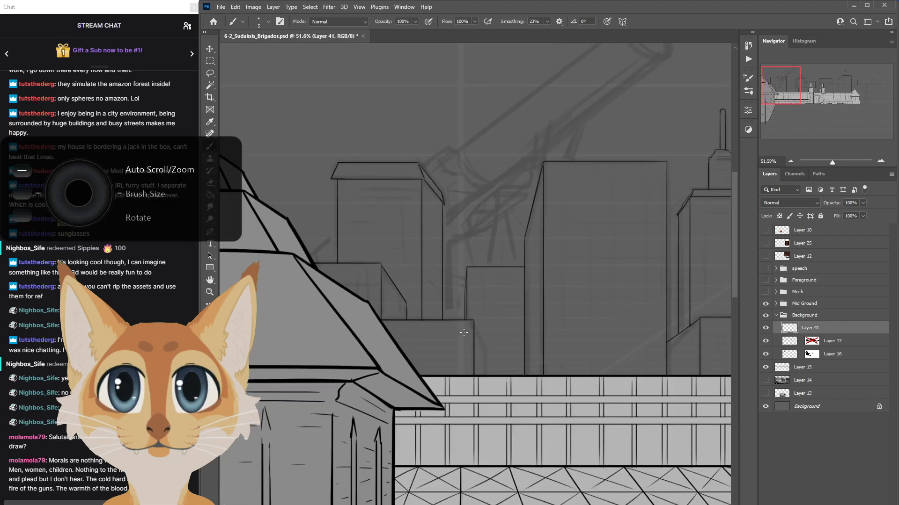
scroll(466, 331, down, 1)
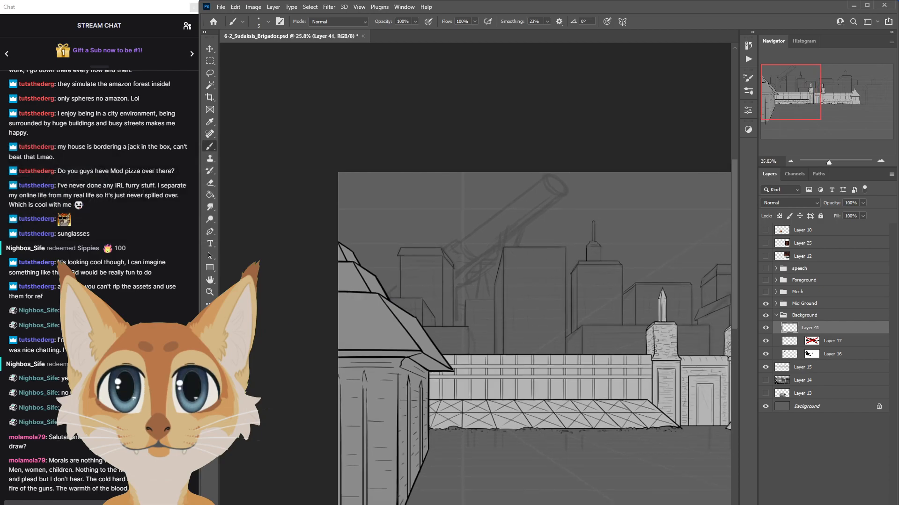
Ink a second, smaller turret with three upright edges and a pointed cap on the receding roof slope of the tall tower.
drag(474, 309, 355, 306)
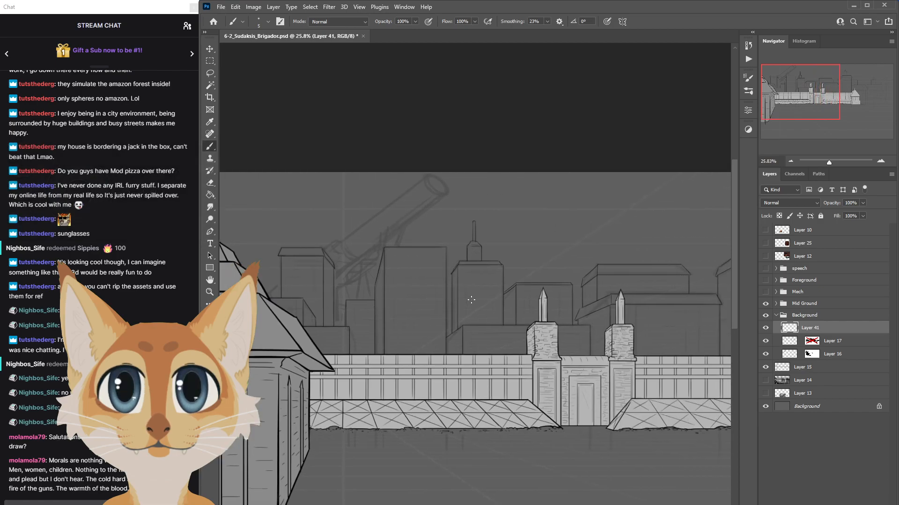
scroll(486, 299, up, 2)
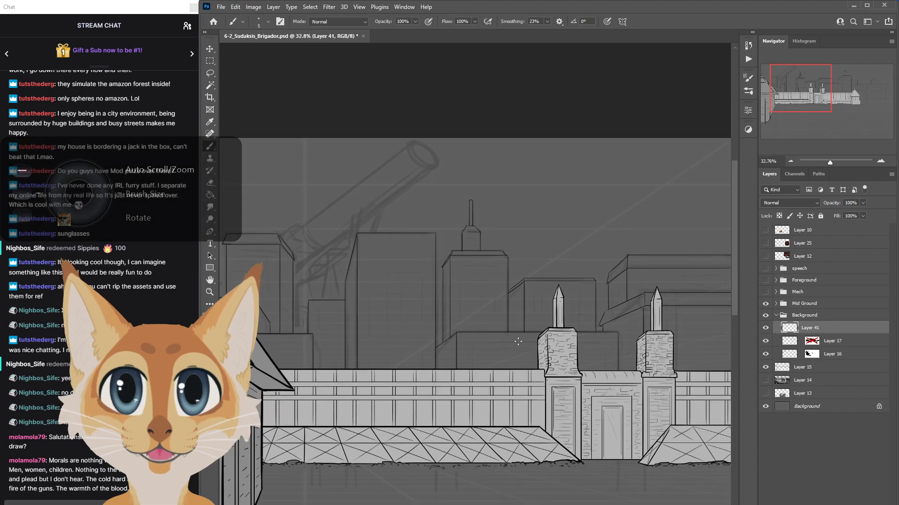
drag(486, 299, 366, 300)
drag(580, 299, 358, 300)
scroll(480, 230, up, 5)
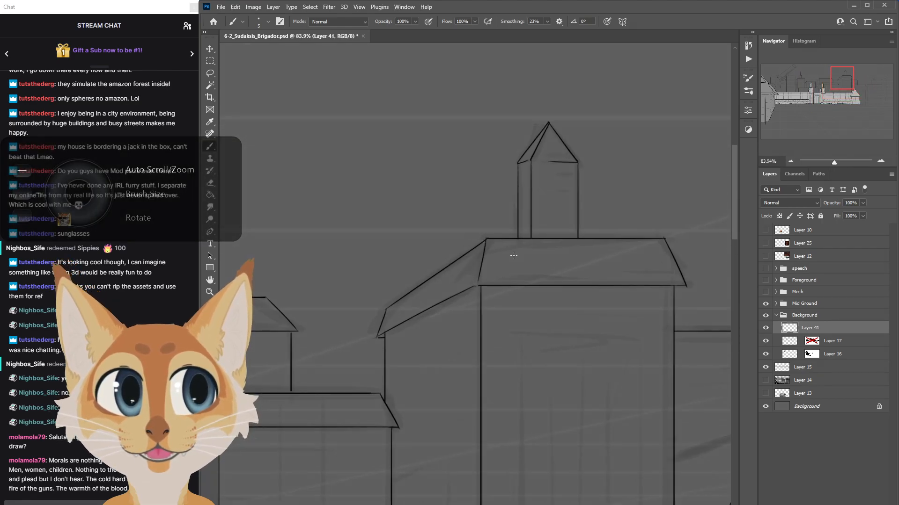
drag(448, 266, 448, 233)
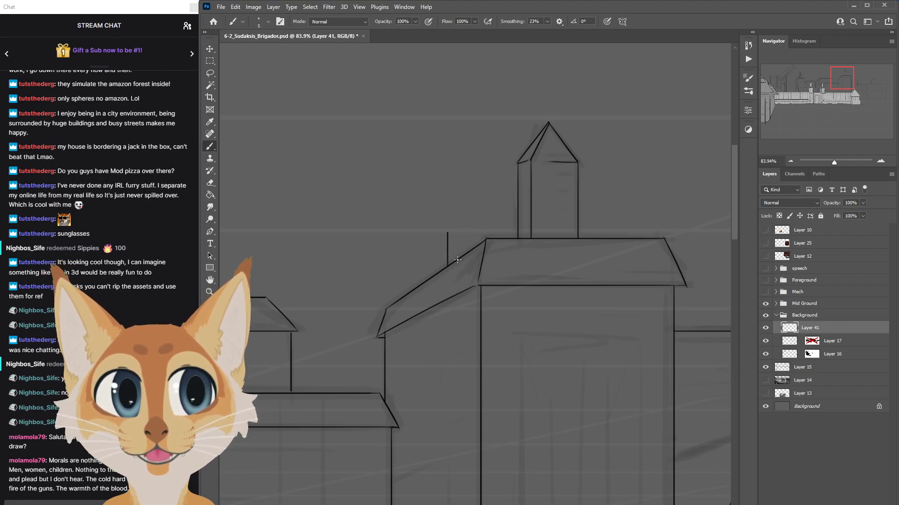
drag(457, 257, 458, 215)
drag(473, 247, 473, 210)
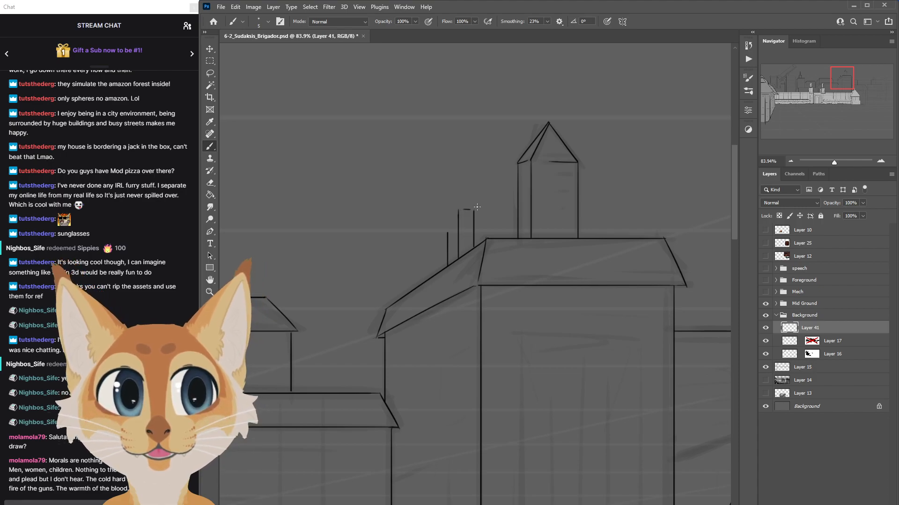
mouse_move(465, 187)
mouse_down()
mouse_move(476, 218)
mouse_move(463, 185)
mouse_move(441, 222)
mouse_move(462, 188)
mouse_move(449, 216)
mouse_up()
key(ctrl+z)
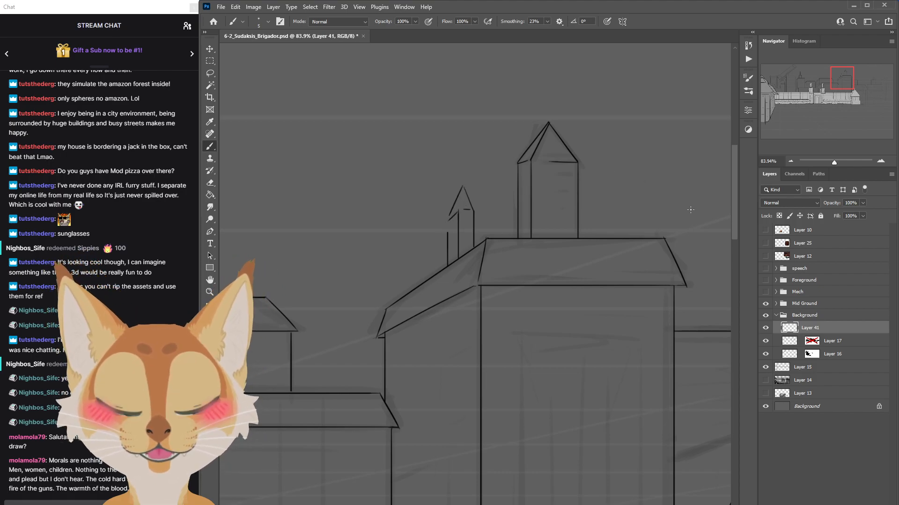
Redraw the receding face of the larger turret's pointed cap with a lower outer corner, and close the smaller turret's cap on its receding side.
key(ctrl+z)
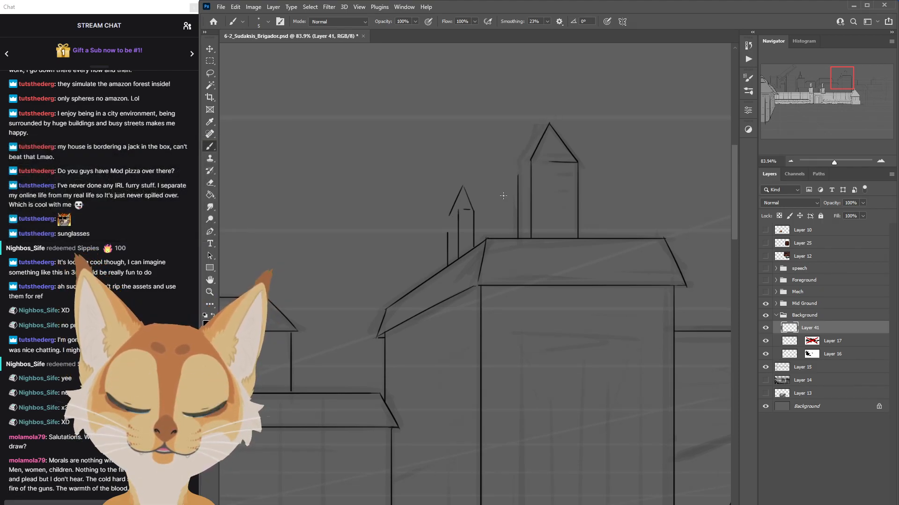
drag(549, 123, 517, 166)
key(ctrl+z)
drag(548, 123, 519, 165)
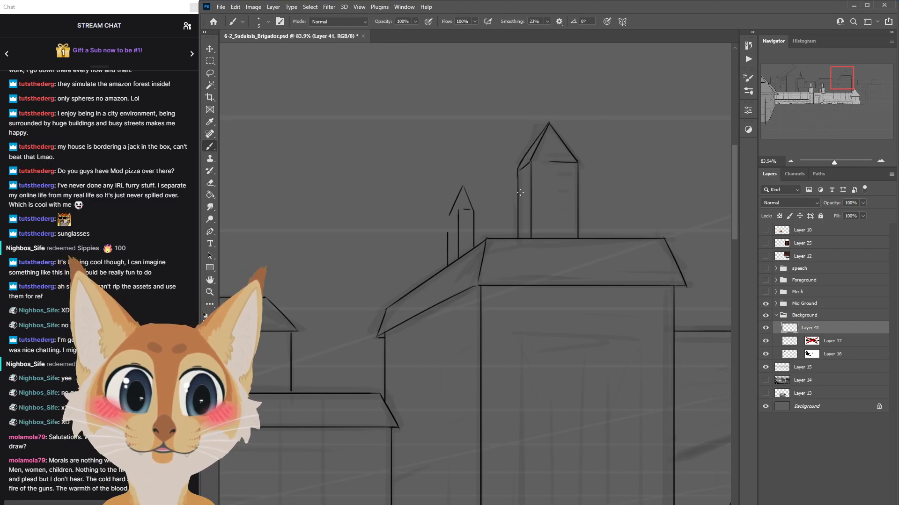
key(ctrl+z)
drag(549, 123, 518, 168)
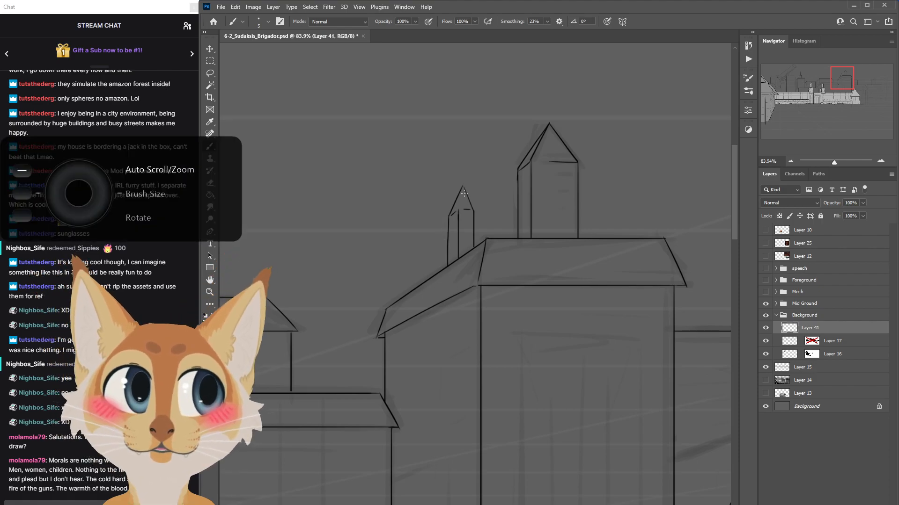
scroll(467, 205, down, 1)
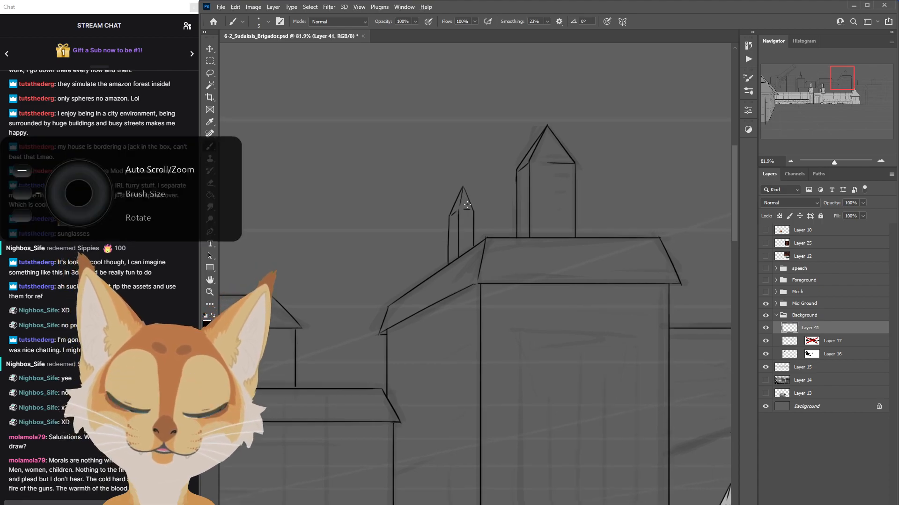
scroll(467, 204, down, 6)
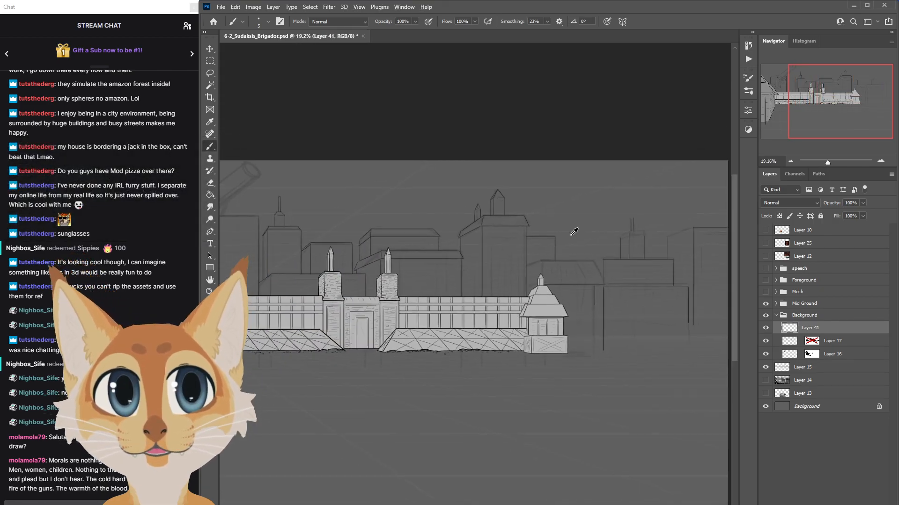
scroll(570, 234, down, 1)
scroll(570, 234, up, 4)
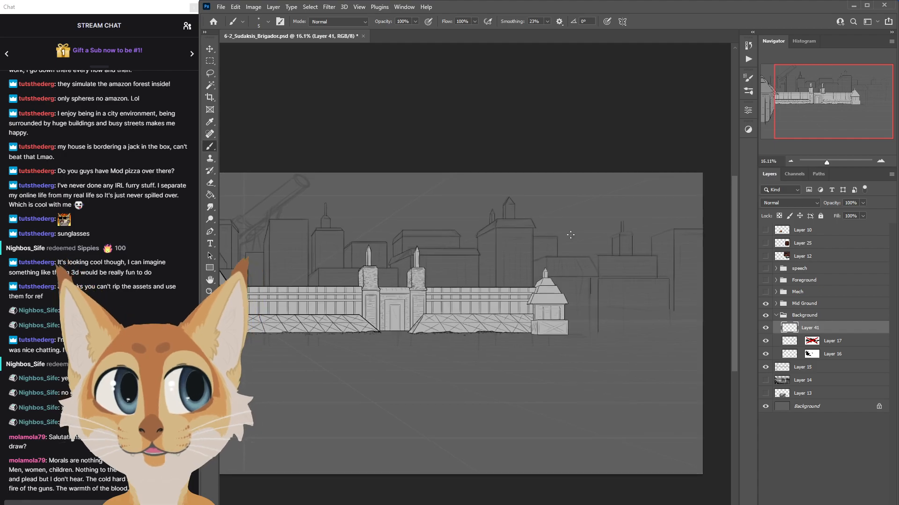
scroll(521, 234, up, 4)
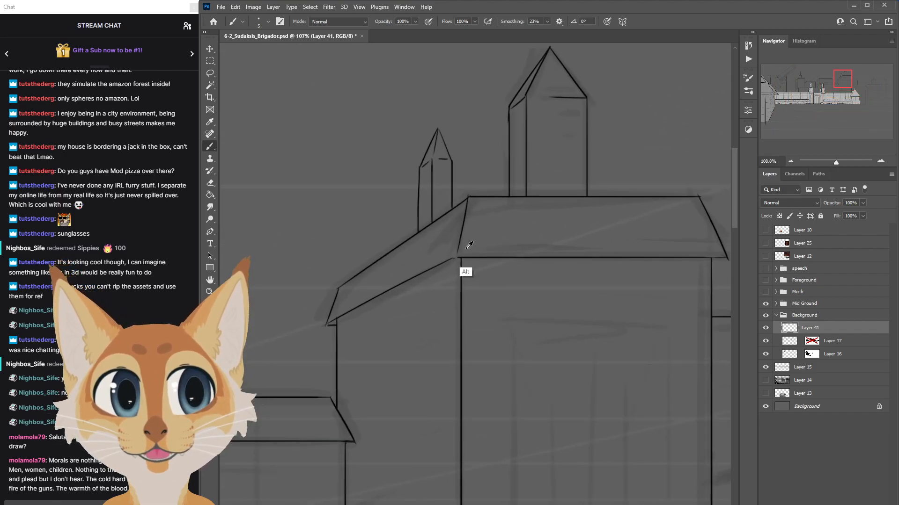
scroll(465, 284, down, 9)
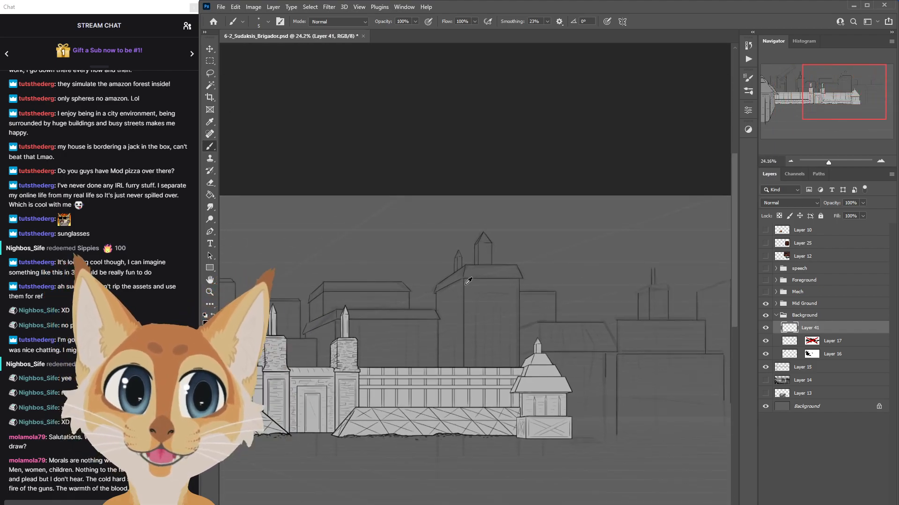
Ink the receding roof edges of the low building behind the wall's end pavilion, plus the vertical roof line at their corner.
scroll(464, 285, up, 5)
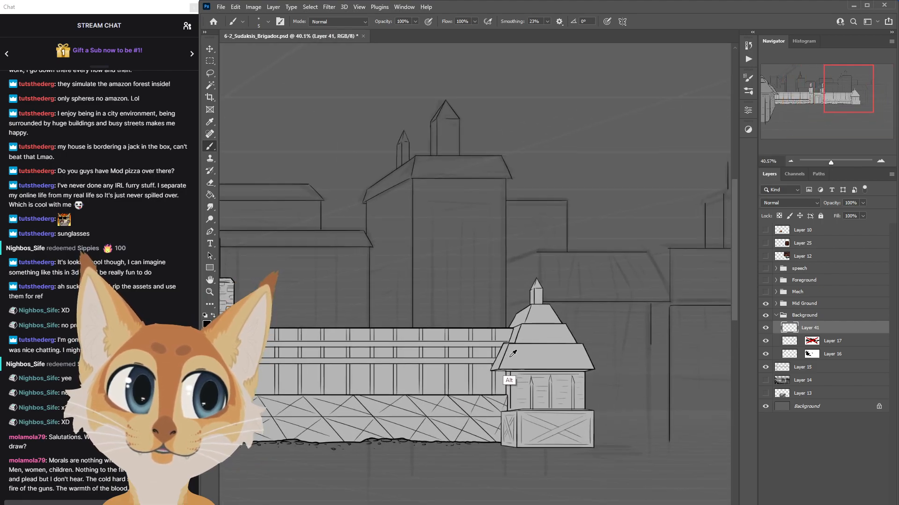
scroll(580, 285, up, 1)
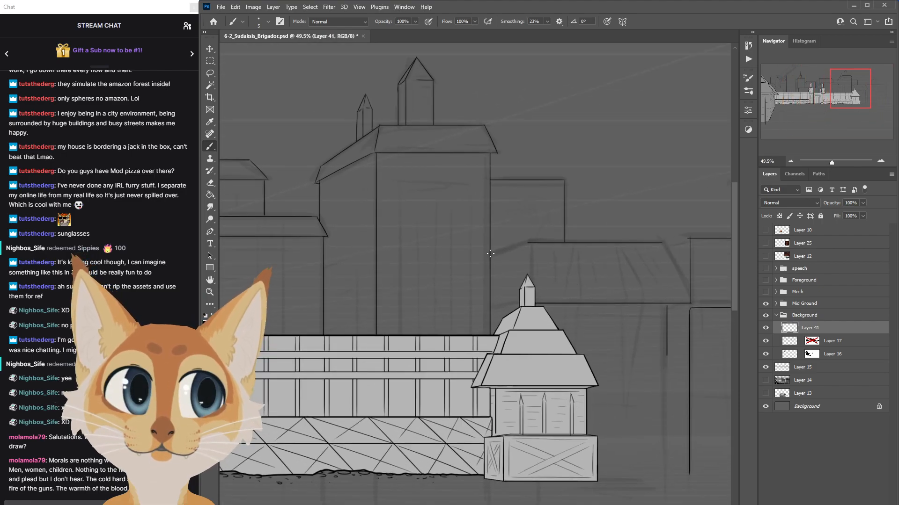
drag(490, 253, 528, 242)
key(ctrl+z)
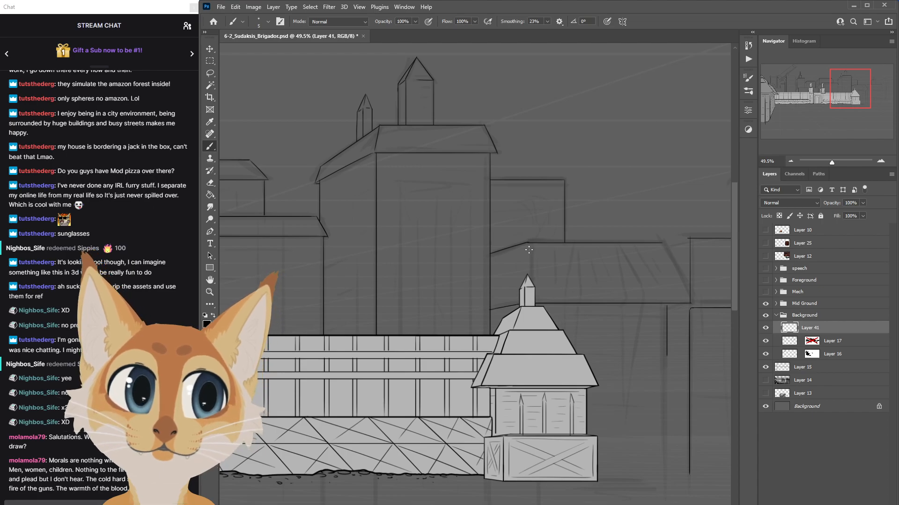
drag(528, 250, 529, 280)
key(ctrl+z)
drag(529, 245, 529, 302)
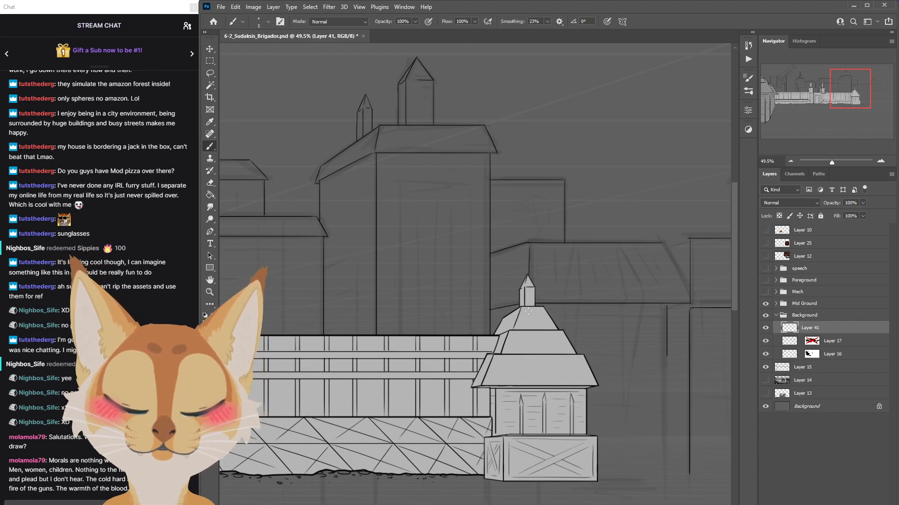
Ink the low building's long vertical wall edge and eave underside, and close the roof's far end with a slanted line.
scroll(489, 333, right, 7)
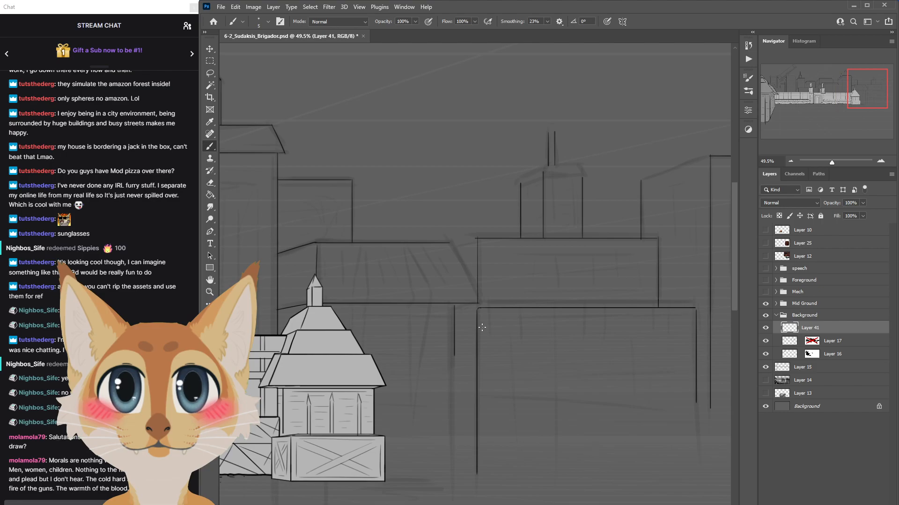
drag(735, 282, 732, 296)
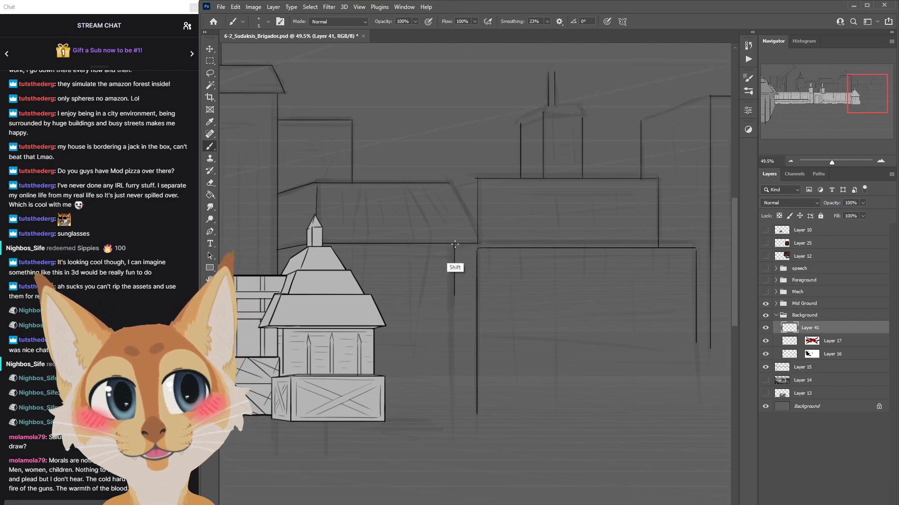
drag(454, 246, 465, 419)
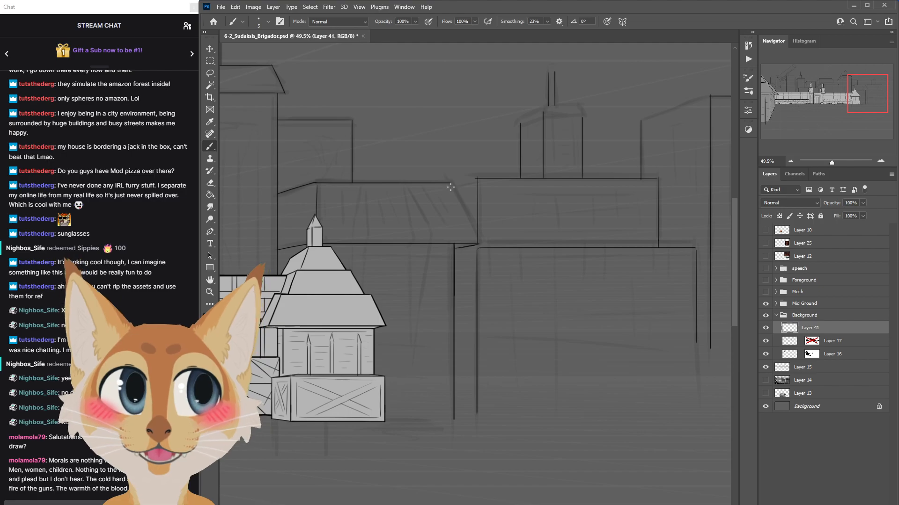
drag(450, 183, 477, 244)
key(bracketright)
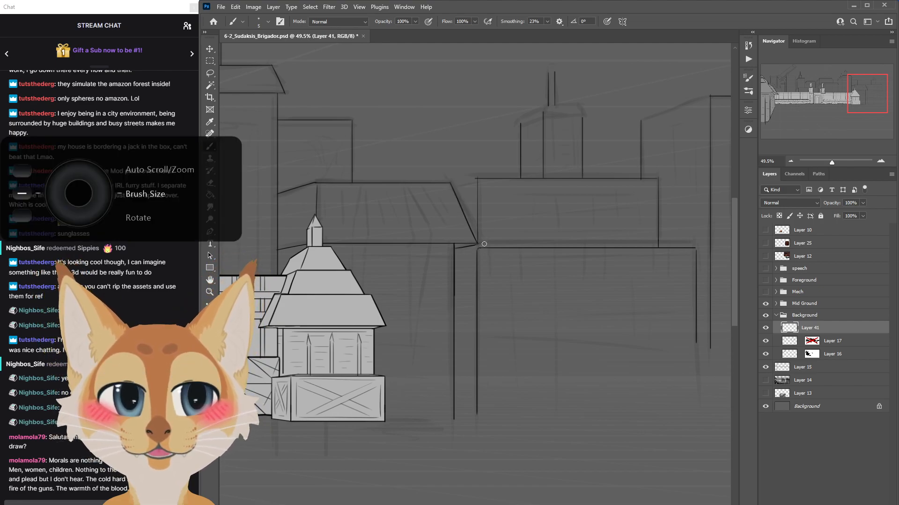
scroll(553, 230, down, 2)
scroll(552, 229, down, 2)
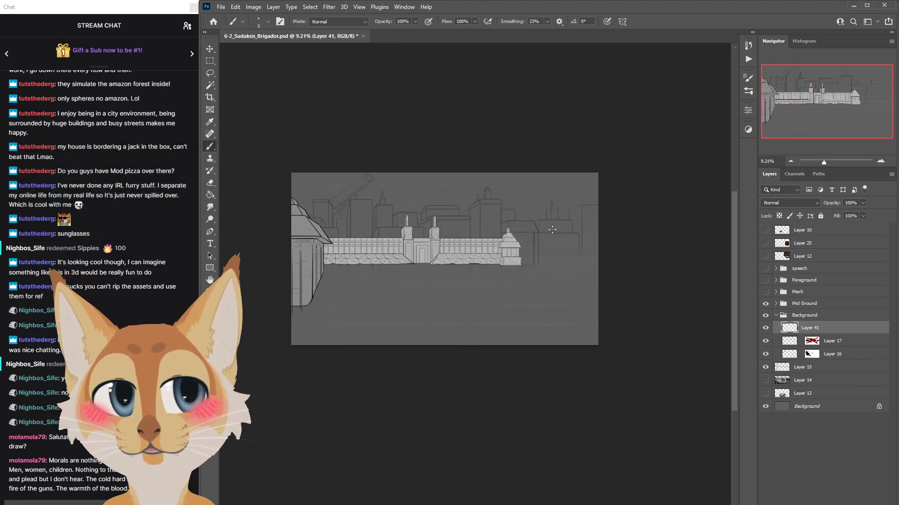
Flip the canvas horizontally, save, and extend the flat-roofed block's receding roof edge to meet the low building's slanted roof end.
key(ctrl+shift+h)
key(ctrl+s)
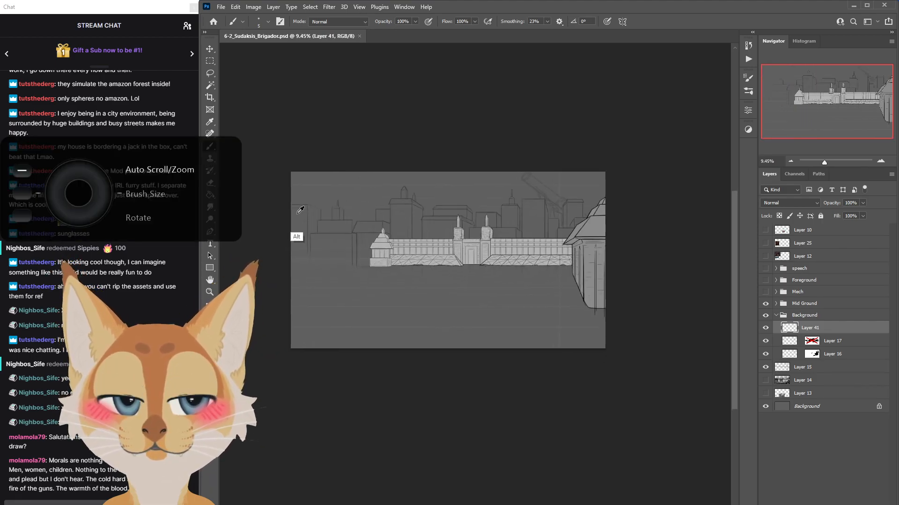
scroll(300, 234, up, 4)
scroll(353, 257, up, 2)
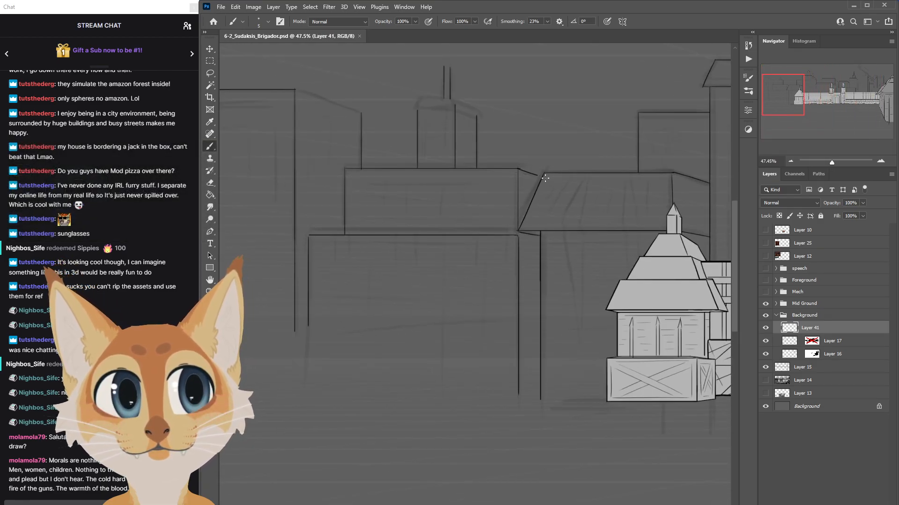
shift+click(545, 175)
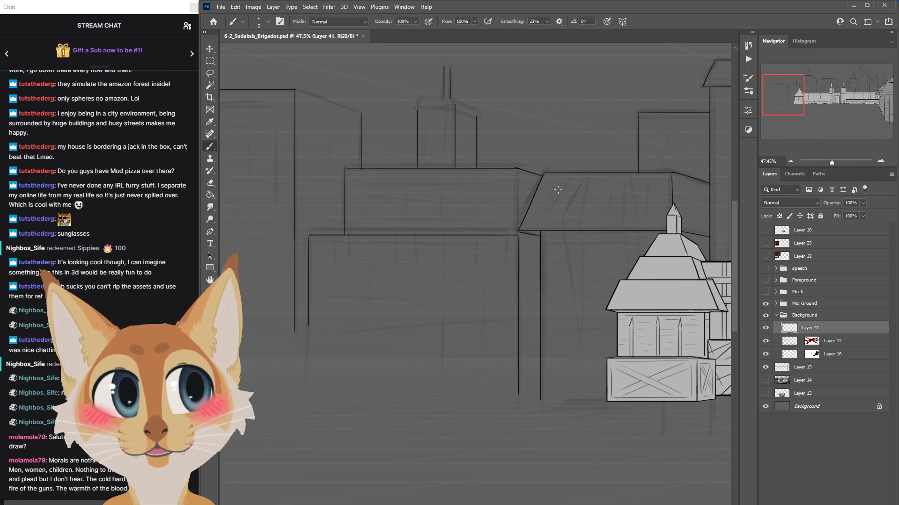
scroll(547, 163, up, 2)
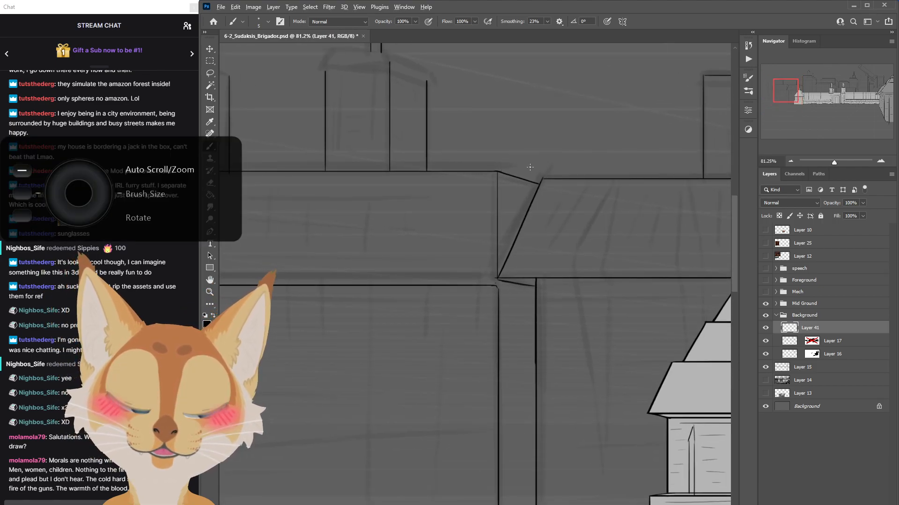
Ink the front face of the cap on the flat-roofed block's turret with parallel upper and lower edges and slanted ends.
scroll(530, 167, down, 3)
scroll(533, 163, up, 2)
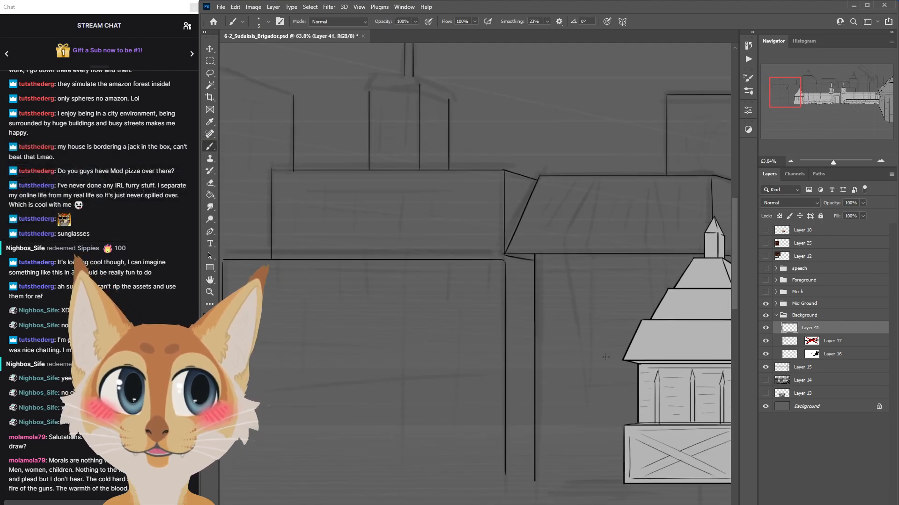
scroll(605, 357, down, 3)
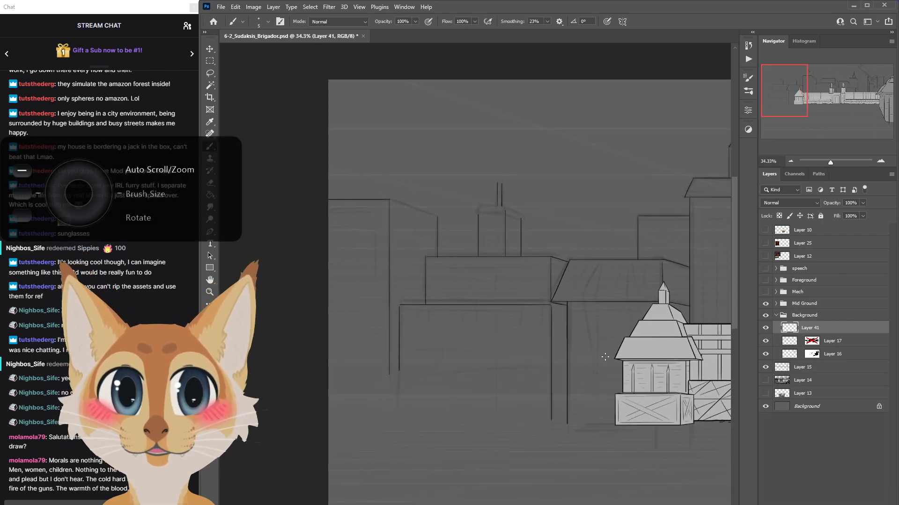
scroll(420, 315, up, 3)
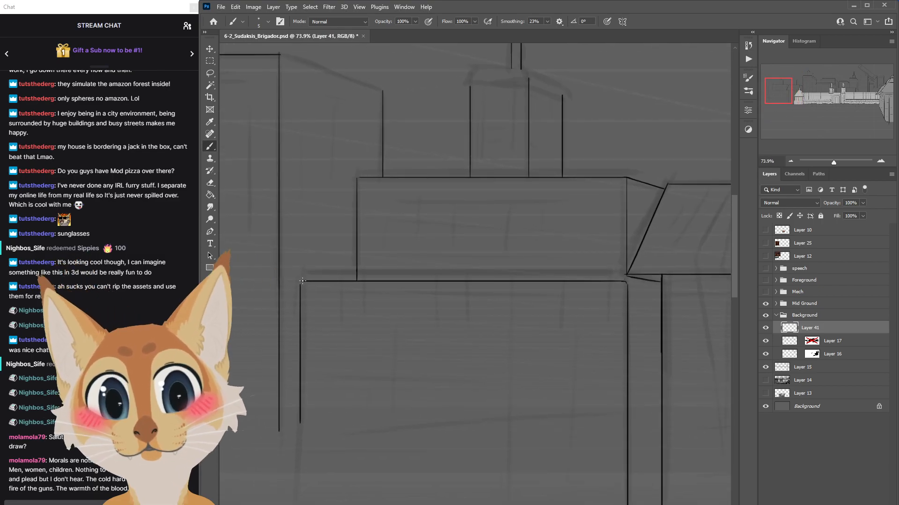
drag(733, 251, 741, 222)
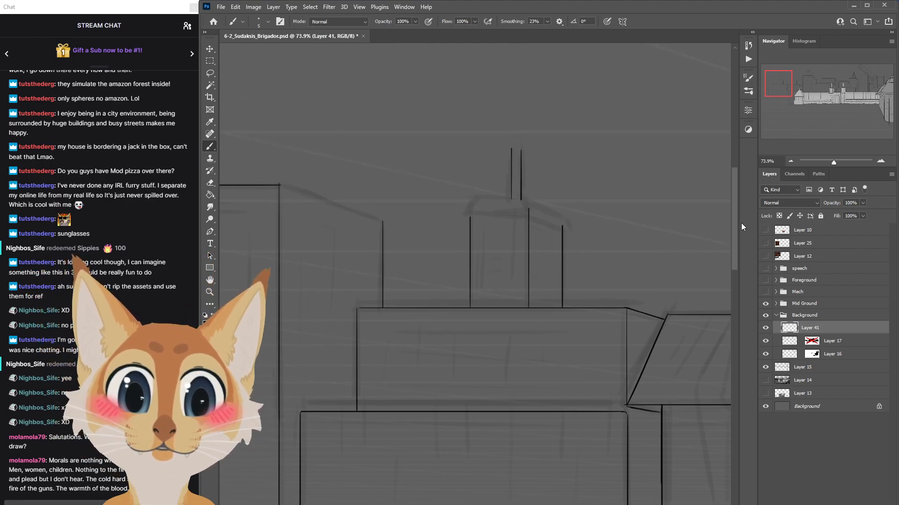
scroll(466, 213, up, 2)
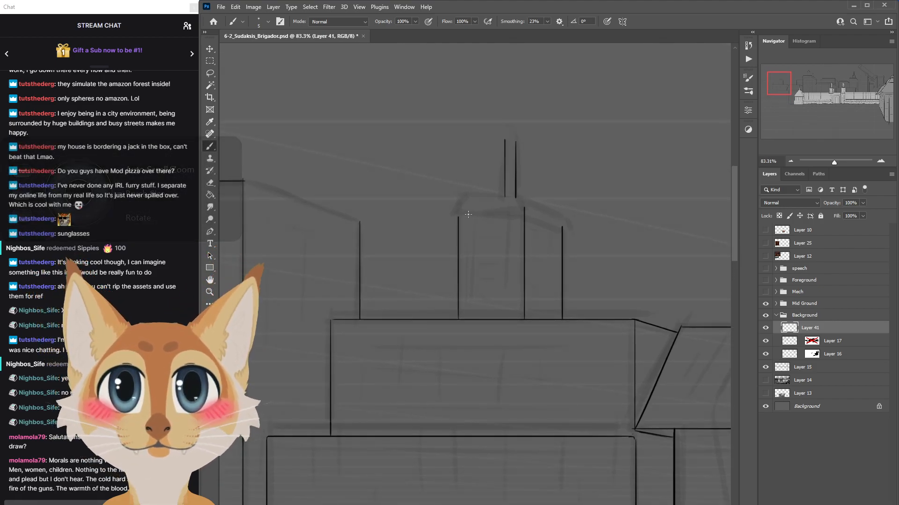
drag(455, 215, 526, 215)
drag(466, 195, 523, 195)
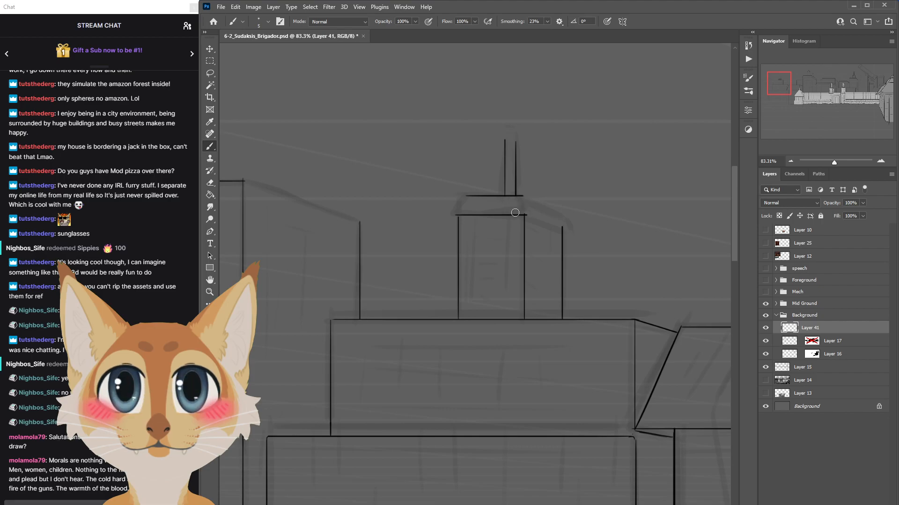
scroll(542, 210, up, 2)
drag(448, 193, 435, 216)
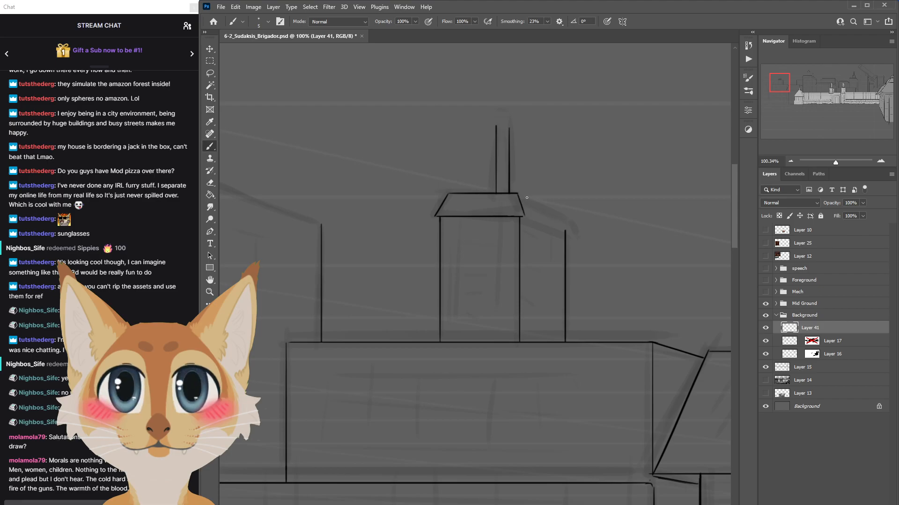
key(ctrl+z)
drag(546, 205, 564, 213)
key(ctrl+z)
drag(518, 195, 570, 213)
drag(519, 194, 570, 210)
key(ctrl+z)
key(ctrl+z)
drag(518, 193, 570, 210)
key(ctrl+z)
drag(518, 194, 570, 207)
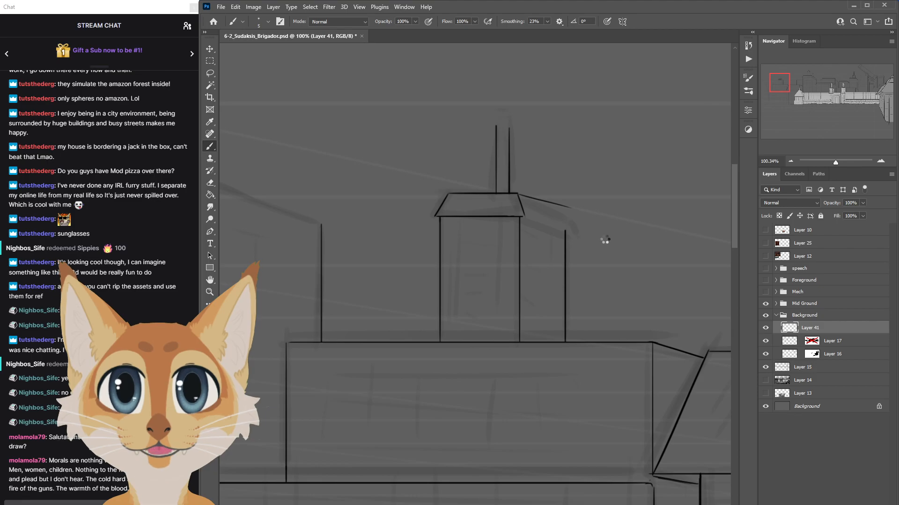
Save, flip the canvas horizontally, and ink the receding face of the turret's cap with sloping edges and a slanted outer end.
key(ctrl+s)
scroll(605, 240, right, 10)
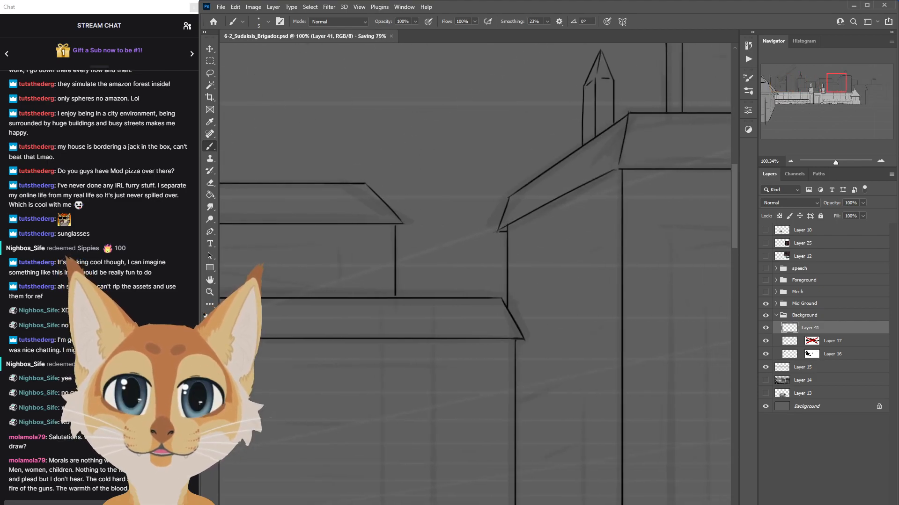
scroll(475, 274, right, 10)
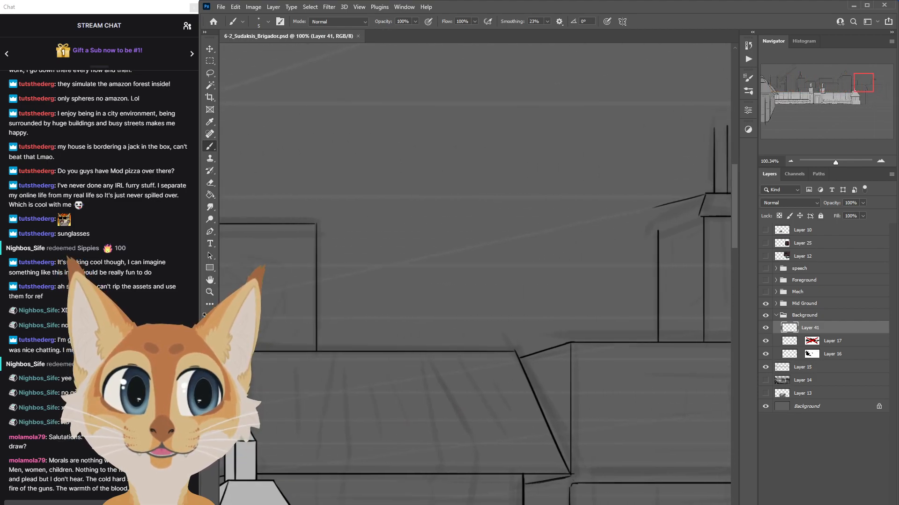
scroll(452, 196, right, 5)
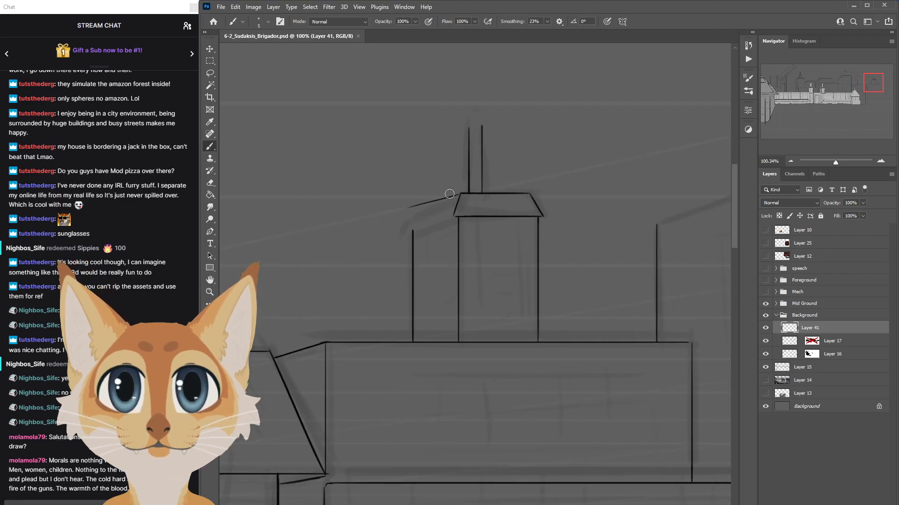
key(ctrl+z)
scroll(475, 274, left, 4)
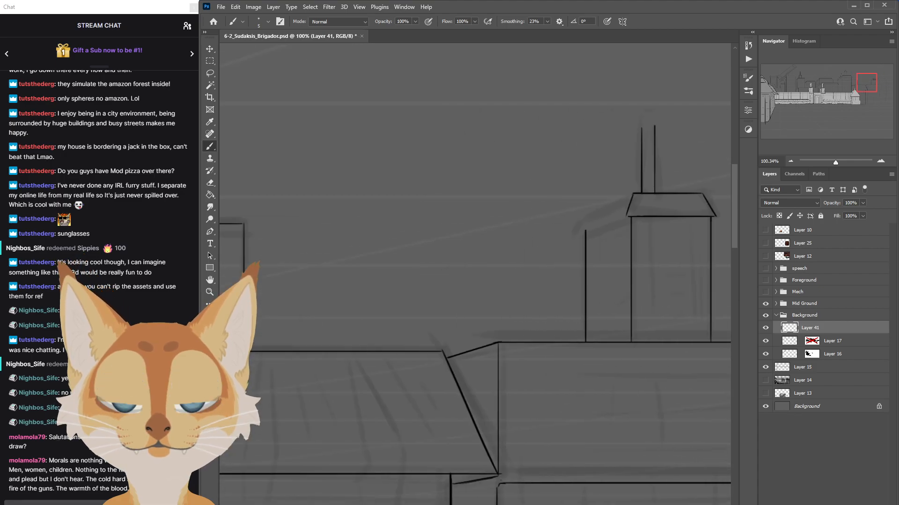
drag(607, 204, 580, 212)
key(ctrl+z)
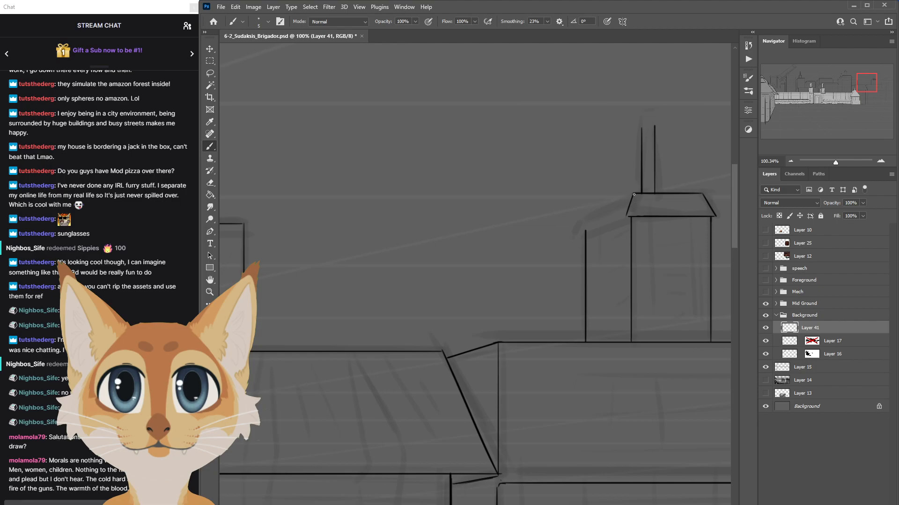
drag(633, 194, 578, 213)
key(ctrl+z)
drag(633, 194, 565, 214)
key(ctrl+z)
mouse_move(633, 194)
mouse_down()
mouse_move(580, 211)
mouse_move(573, 231)
mouse_up()
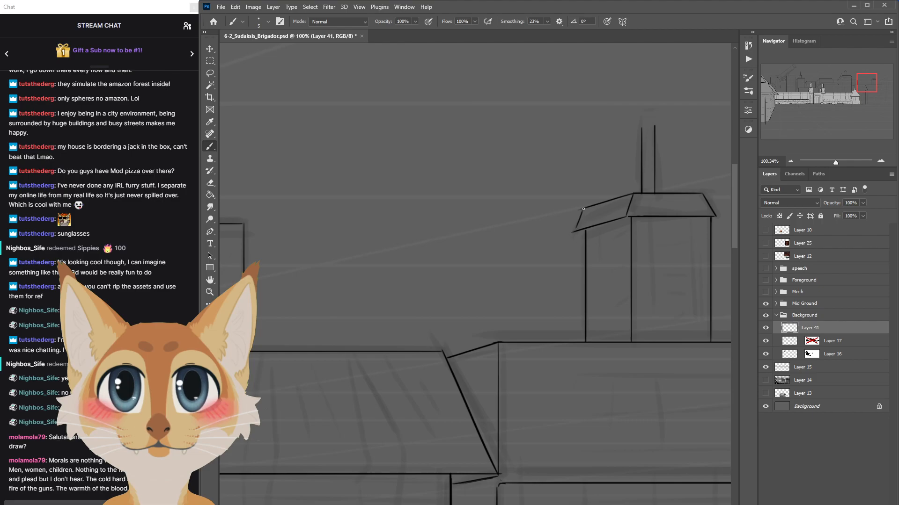
Ink a second thin line beneath the front and receding eaves of the turret's cap.
key(ctrl+z)
mouse_move(575, 232)
mouse_down()
mouse_move(629, 217)
mouse_move(611, 224)
mouse_move(706, 218)
mouse_up()
key(ctrl+z)
key(ctrl+z)
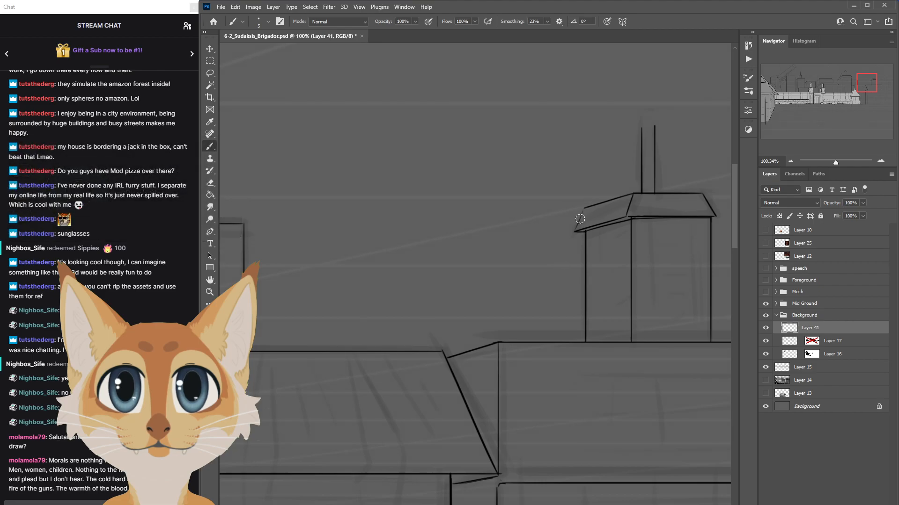
Close the thin spire above the turret's cap with a rounded, slightly pointed tip.
scroll(660, 207, up, 3)
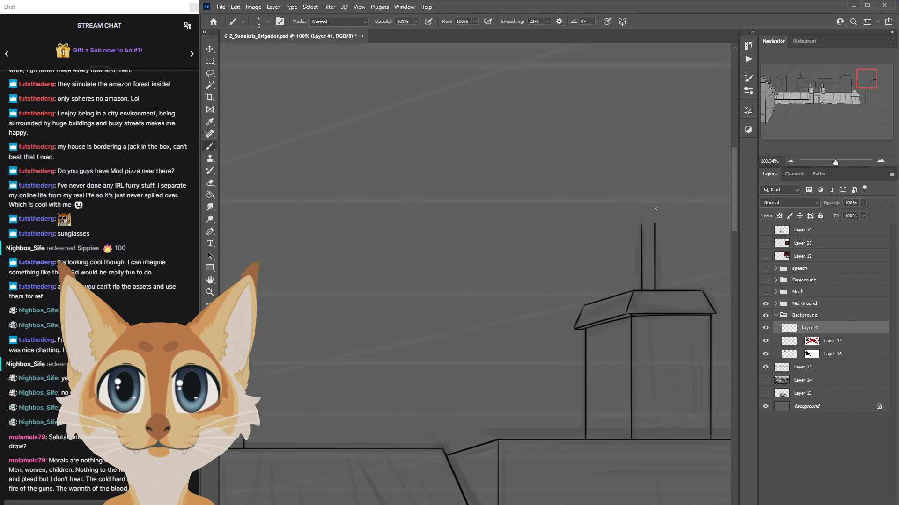
key(ctrl+z)
key(ctrl+z)
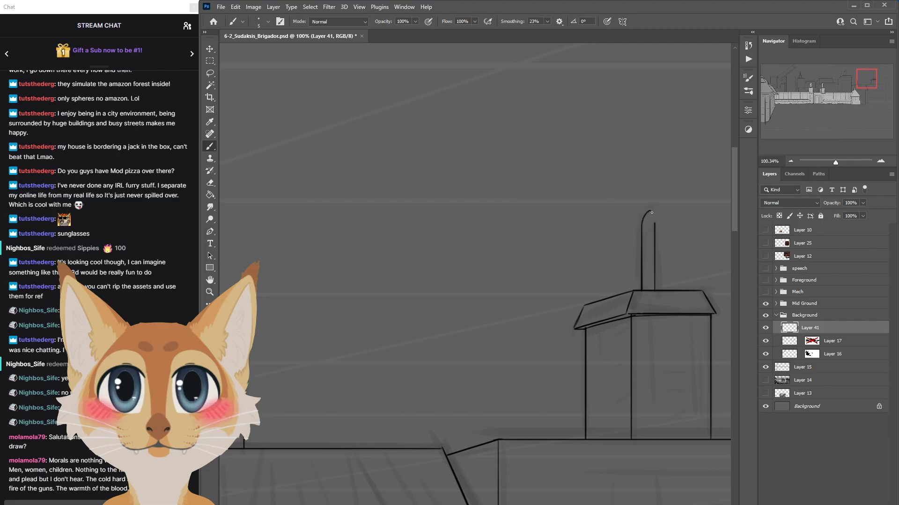
key(ctrl+z)
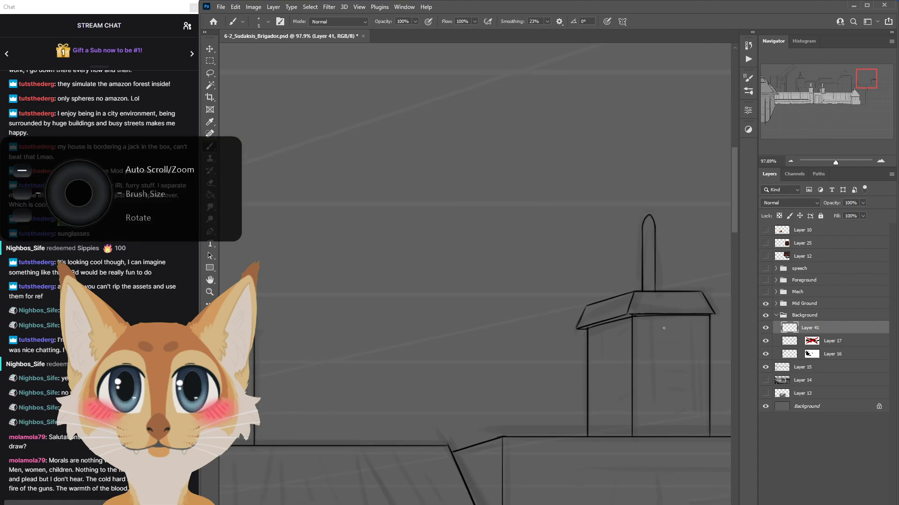
Ink the sloping receding roof edge of the tall building at the canvas edge, trimming the overshoot at its outer vertical edge.
scroll(664, 327, down, 5)
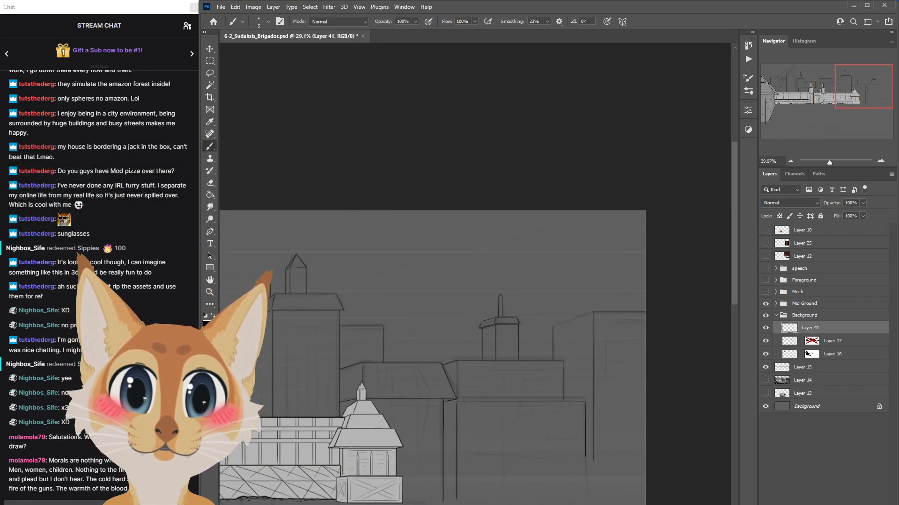
scroll(591, 403, up, 4)
scroll(591, 403, up, 1)
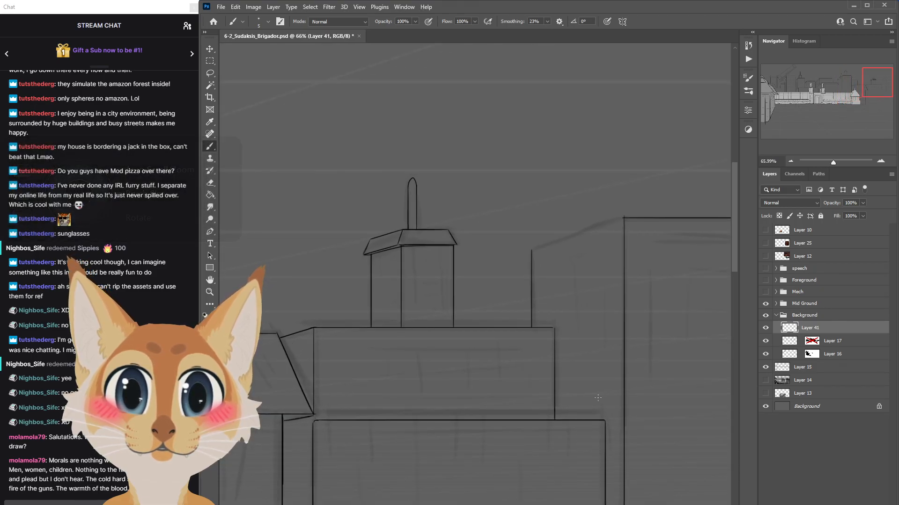
key(ctrl+z)
drag(637, 212, 518, 260)
key(ctrl+z)
drag(652, 212, 526, 259)
key(ctrl+z)
drag(629, 217, 513, 257)
key(ctrl+z)
drag(630, 216, 525, 248)
key(ctrl+z)
drag(629, 217, 519, 243)
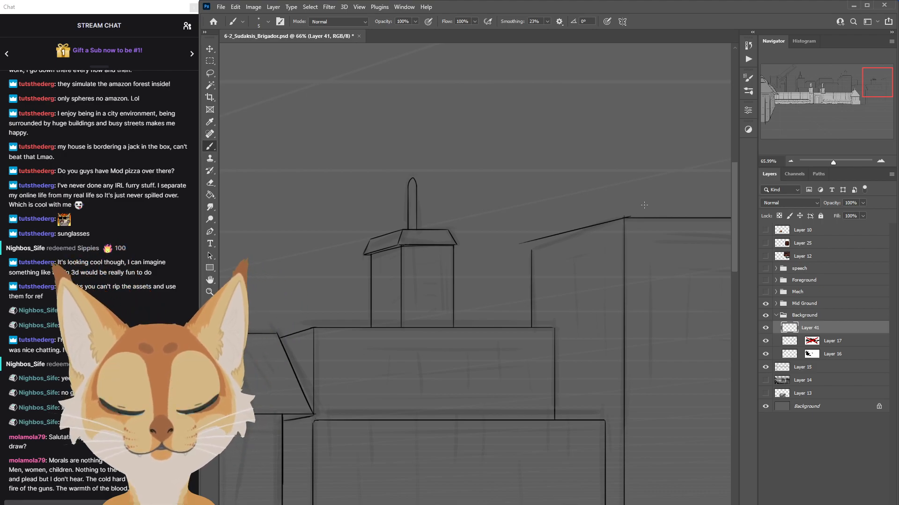
key(ctrl+z)
drag(629, 216, 526, 253)
key(ctrl+z)
key(ctrl+z)
drag(627, 217, 507, 258)
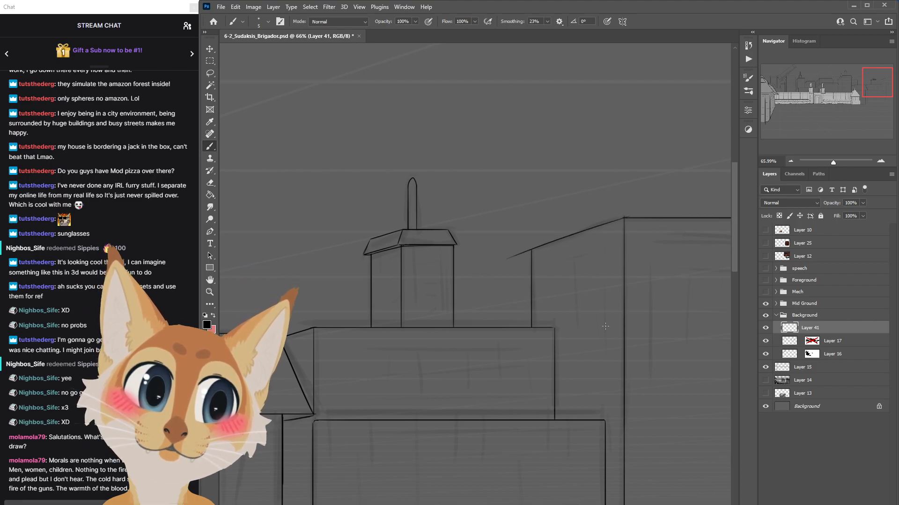
drag(515, 256, 527, 251)
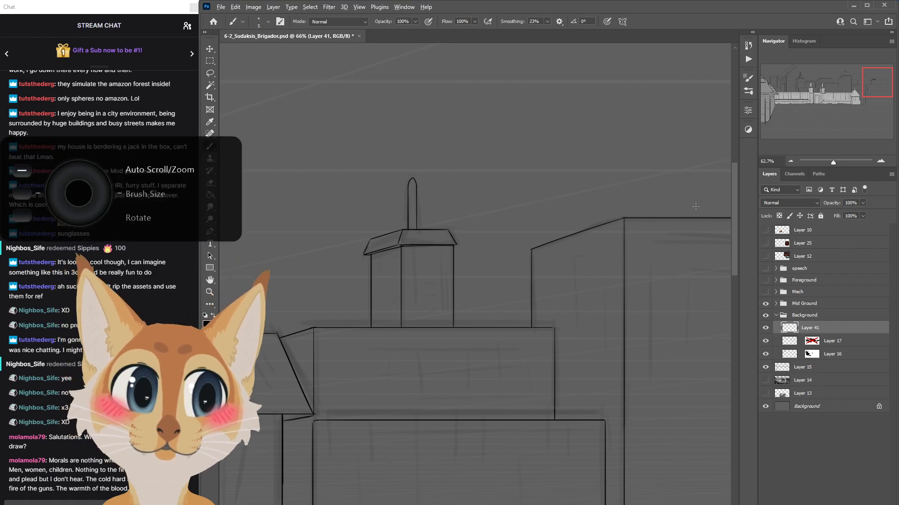
Flip the canvas horizontally and save the drawing.
scroll(696, 206, down, 5)
scroll(699, 202, down, 1)
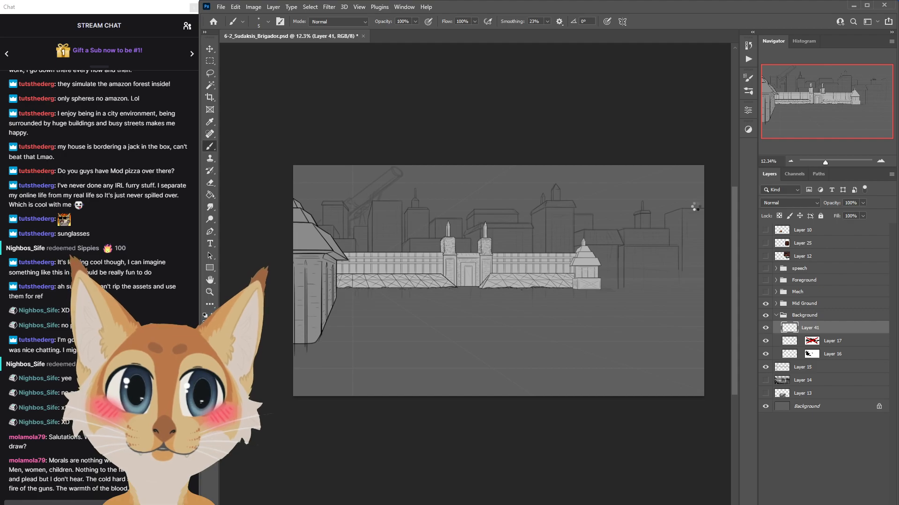
key(ctrl+shift+h)
key(ctrl+s)
scroll(498, 213, up, 2)
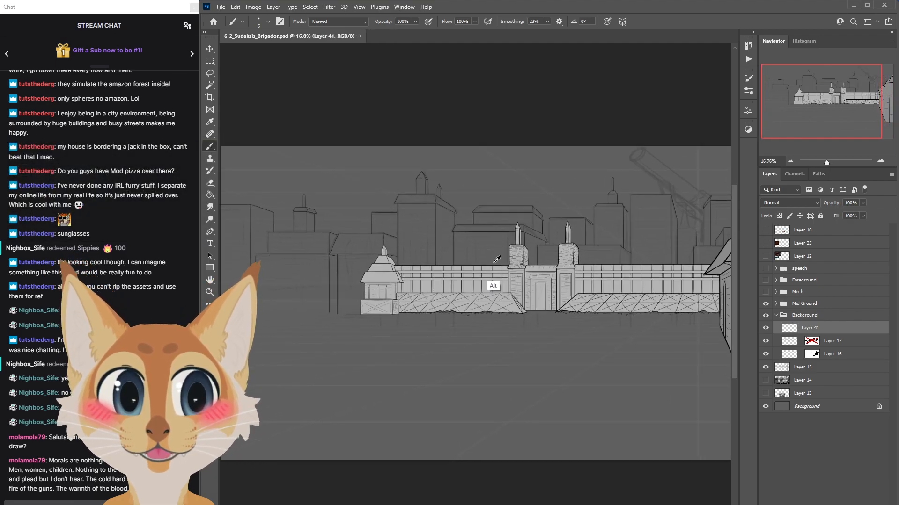
scroll(498, 258, down, 2)
scroll(483, 257, up, 1)
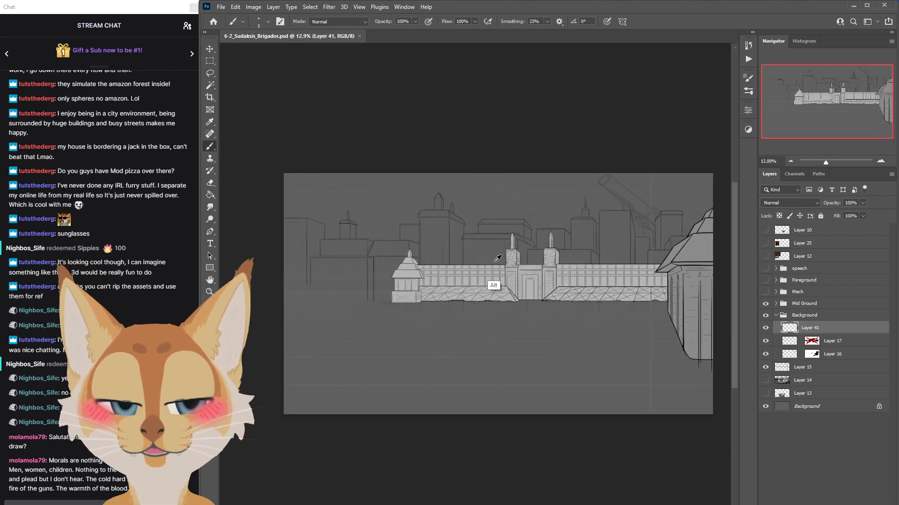
scroll(331, 249, up, 8)
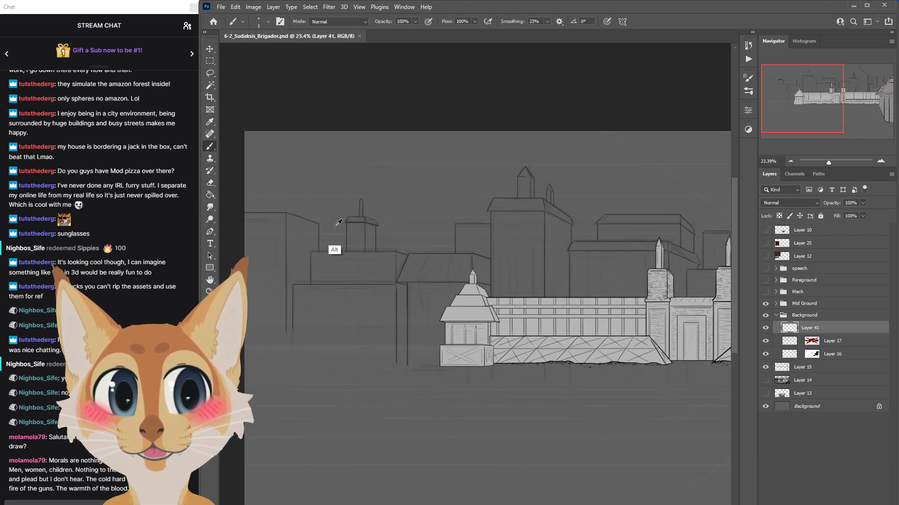
Shorten the receding face of the flat-roofed block's turret cap by redrawing its slanted end closer to the turret wall, and save.
key(ctrl+z)
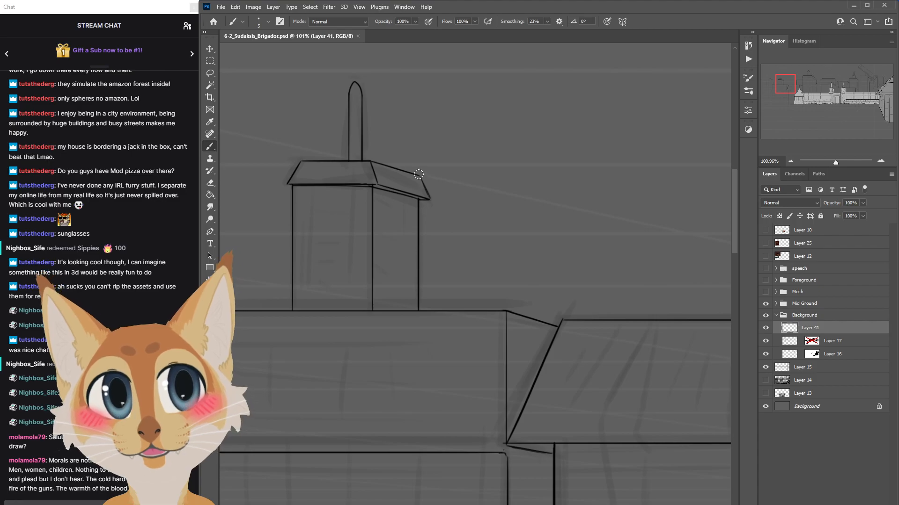
drag(421, 199, 412, 174)
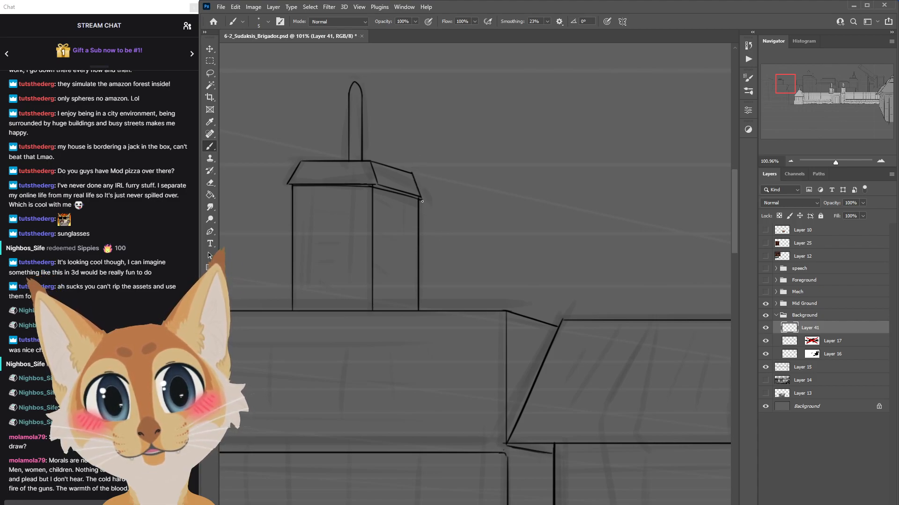
scroll(412, 174, down, 8)
scroll(451, 177, down, 3)
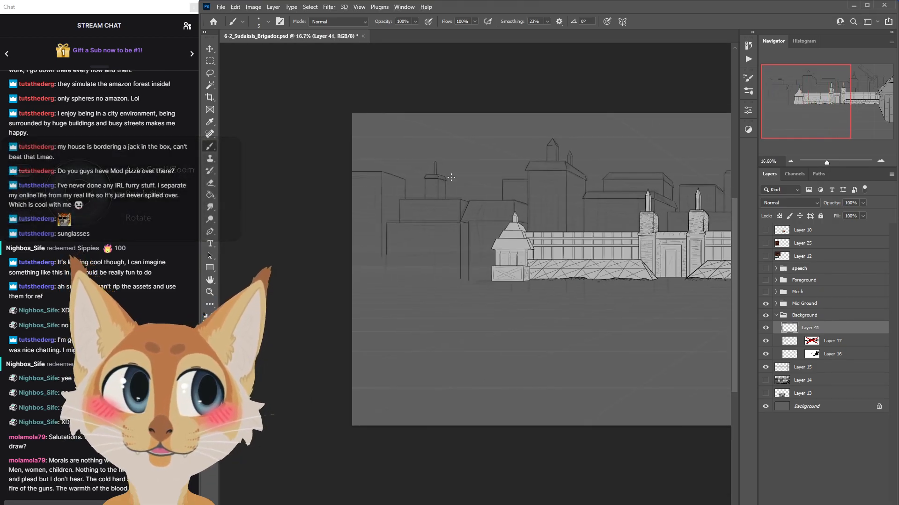
key(ctrl+s)
drag(553, 262, 375, 263)
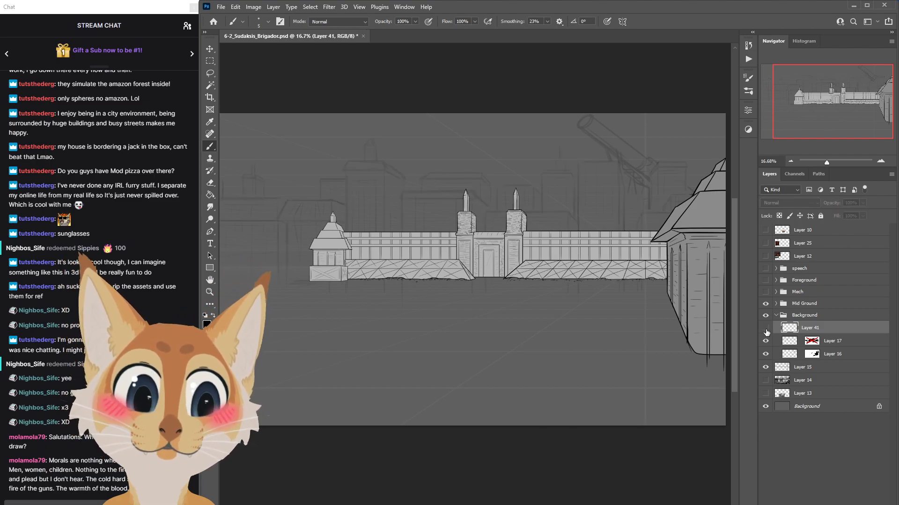
Lower the opacity of Layer 17, make Layer 41 the active layer again, and save the drawing.
click(786, 342)
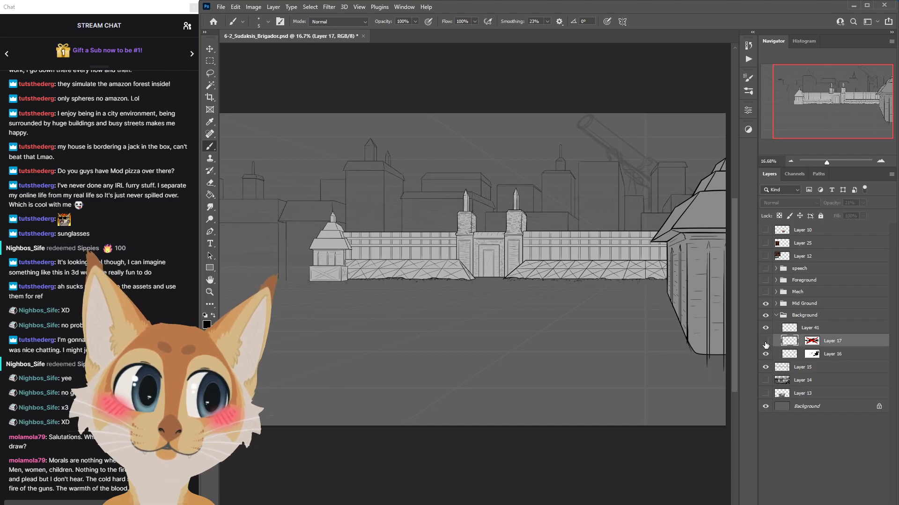
click(862, 203)
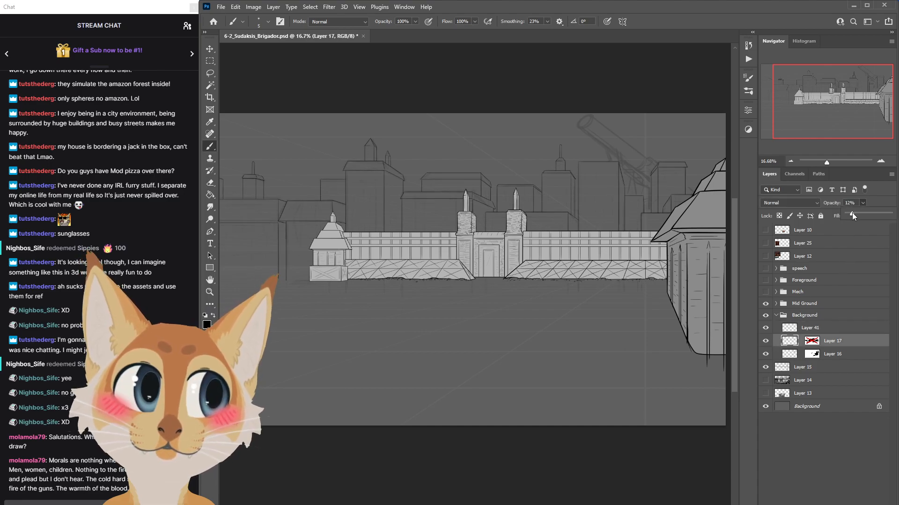
drag(852, 213, 848, 213)
click(798, 332)
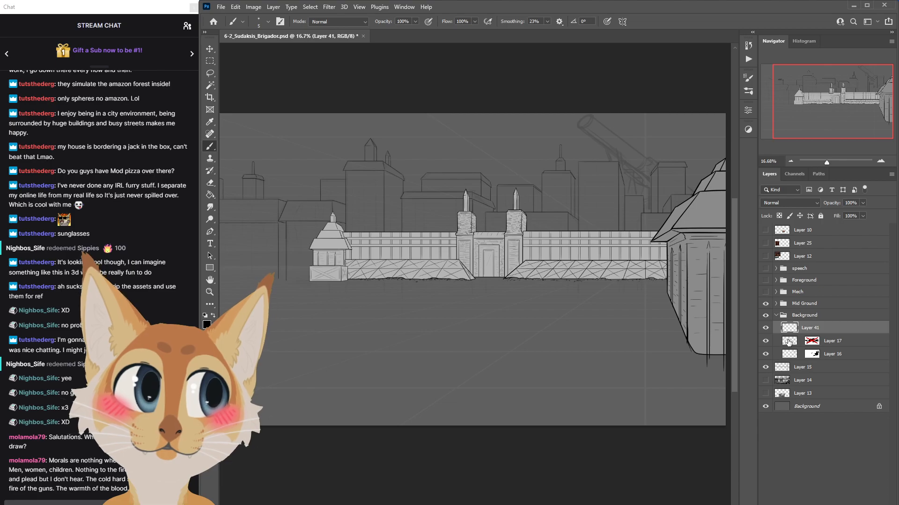
key(ctrl+s)
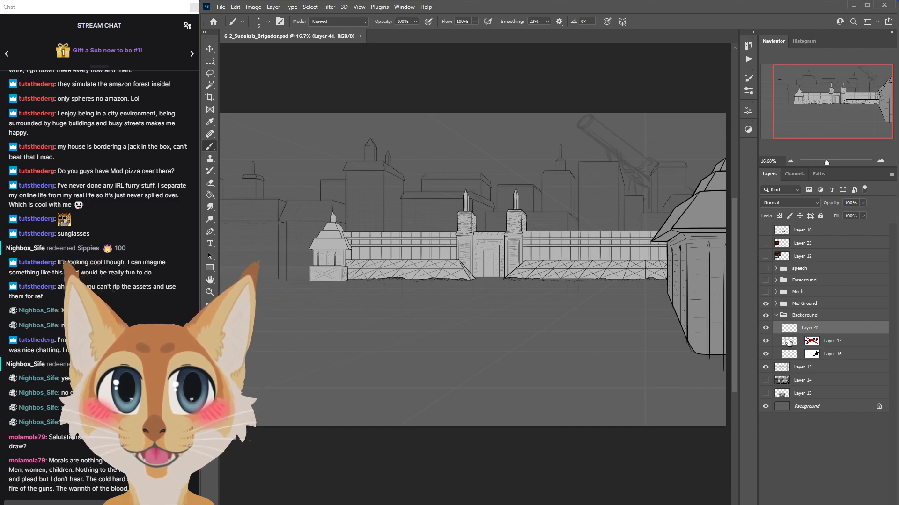
Erase the outer vertical edge of the small pointed turret on the sloping roof and redraw it slightly further in, trimming the overshoot.
scroll(398, 213, up, 5)
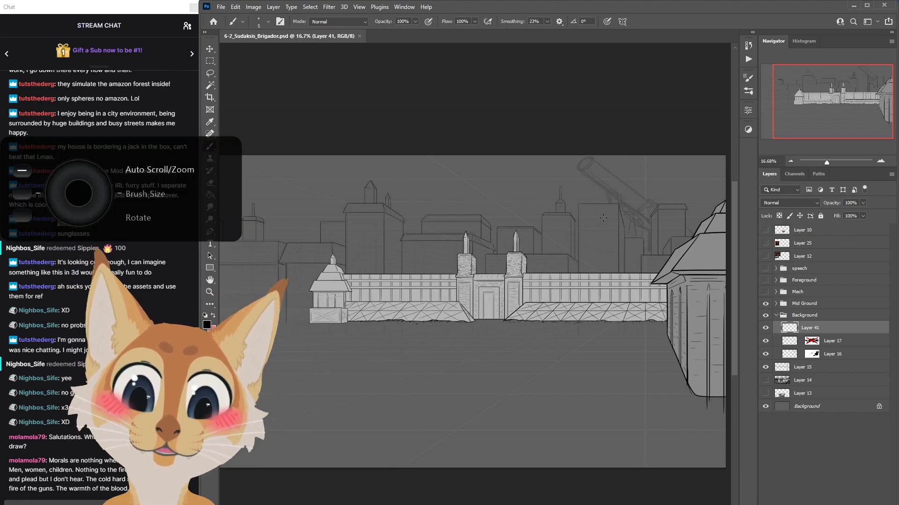
scroll(398, 213, up, 5)
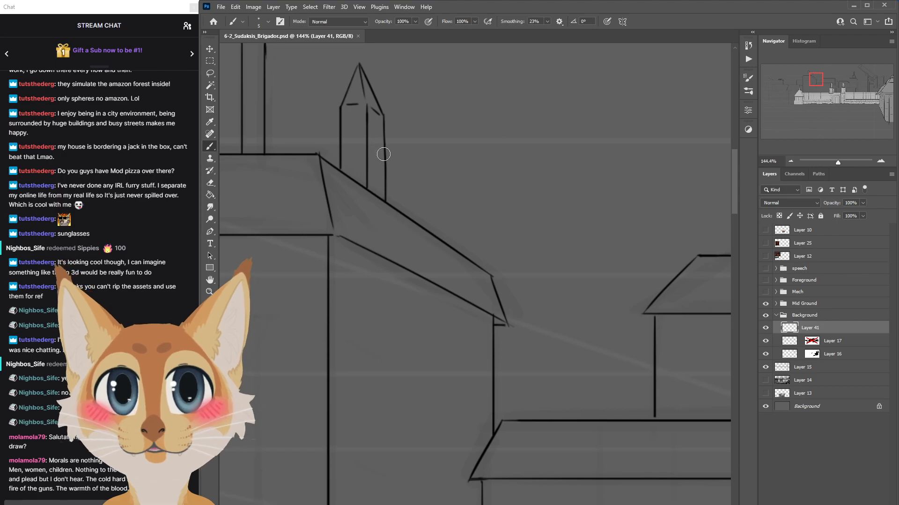
mouse_move(389, 180)
mouse_down()
mouse_move(389, 114)
mouse_move(389, 193)
mouse_up()
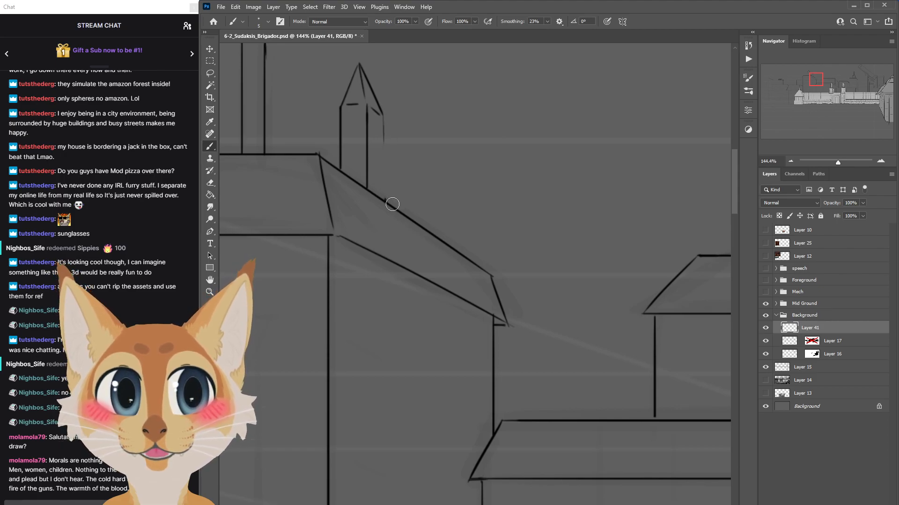
drag(383, 114, 382, 183)
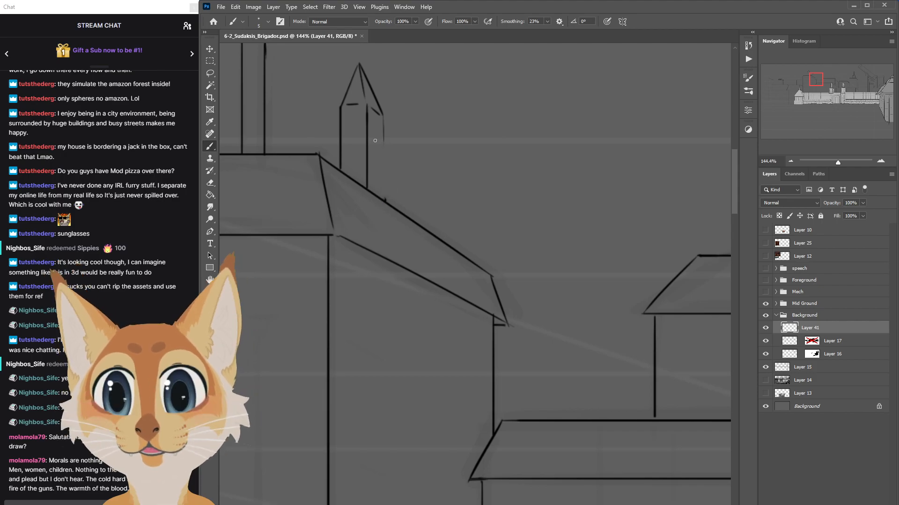
key(shift)
drag(391, 187, 392, 197)
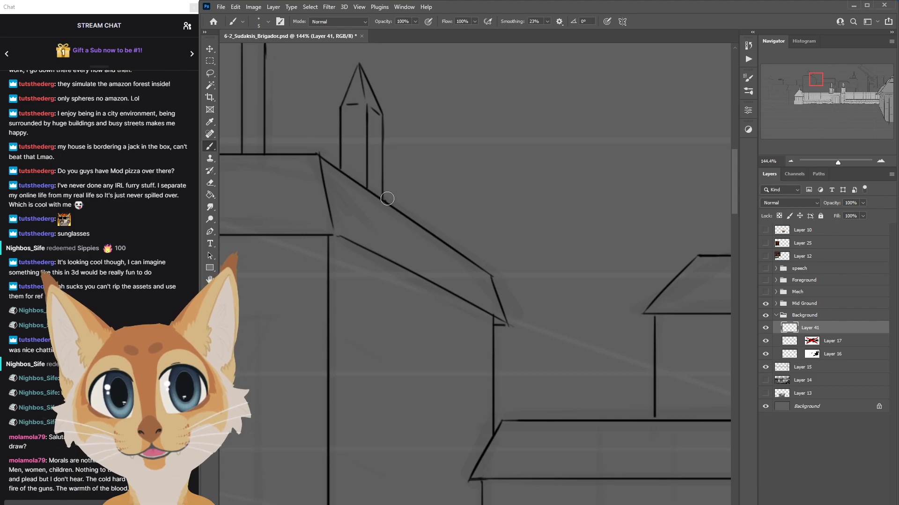
Lower the opacity of Layer 15's perspective guide lines and make Layer 41 the active layer again.
key(z)
scroll(395, 308, down, 10)
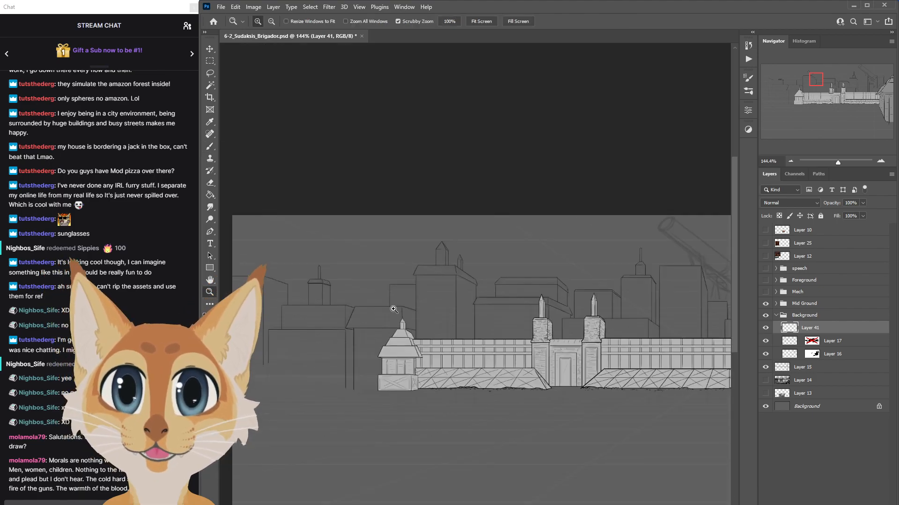
drag(720, 423, 627, 429)
scroll(631, 305, up, 5)
scroll(632, 304, up, 3)
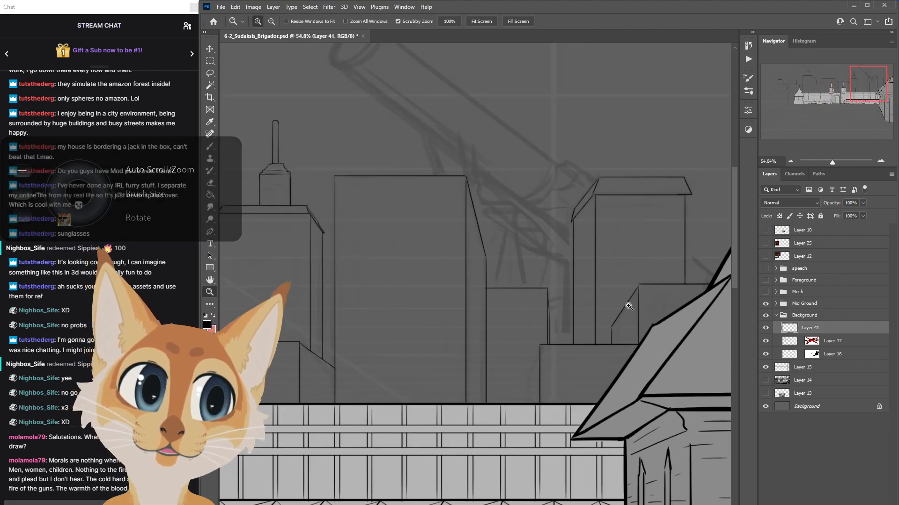
key(b)
drag(732, 271, 732, 284)
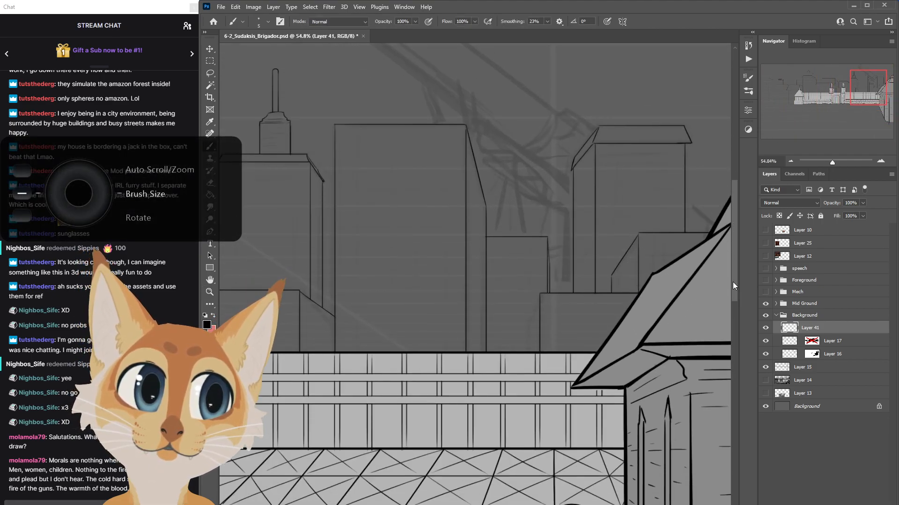
drag(580, 504, 598, 504)
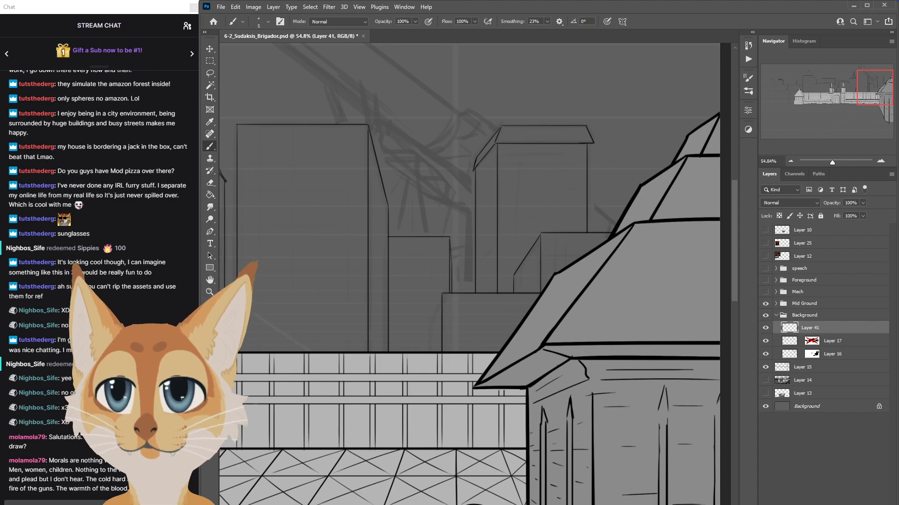
scroll(631, 347, right, 2)
scroll(631, 347, left, 4)
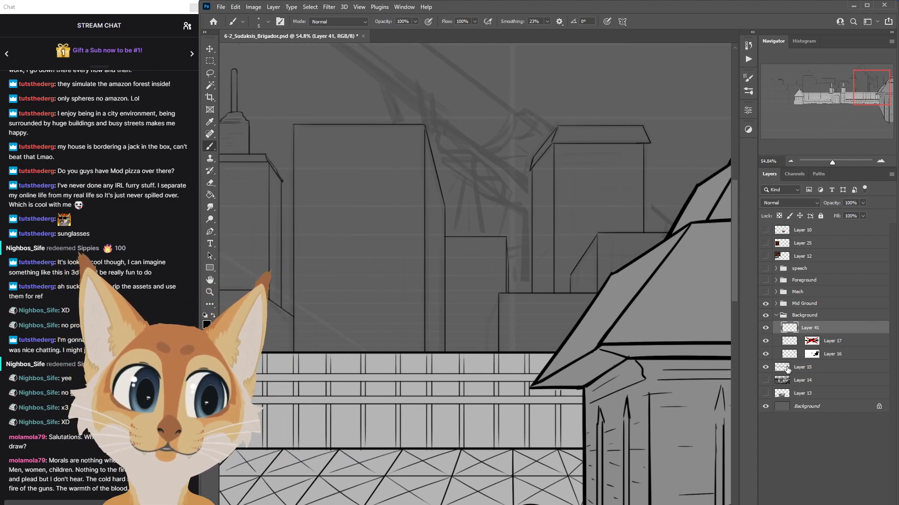
click(765, 370)
click(766, 370)
click(802, 367)
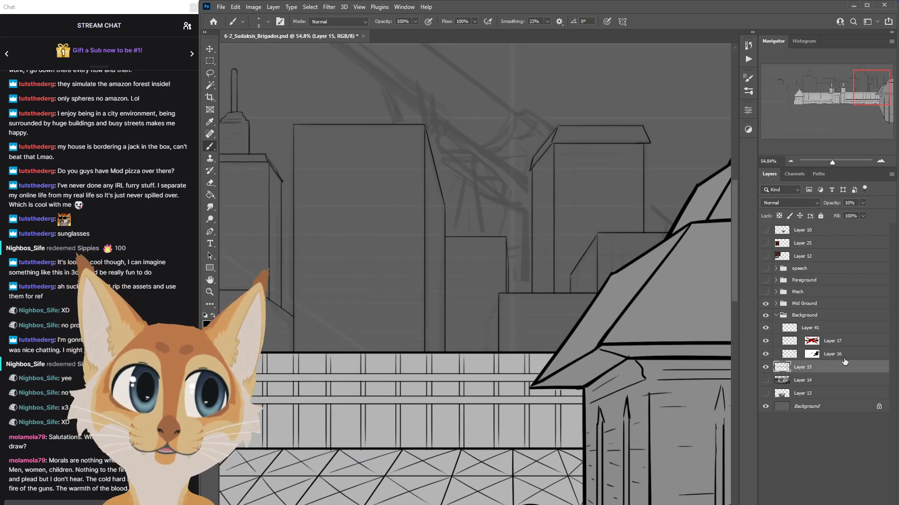
drag(864, 205, 848, 214)
click(804, 331)
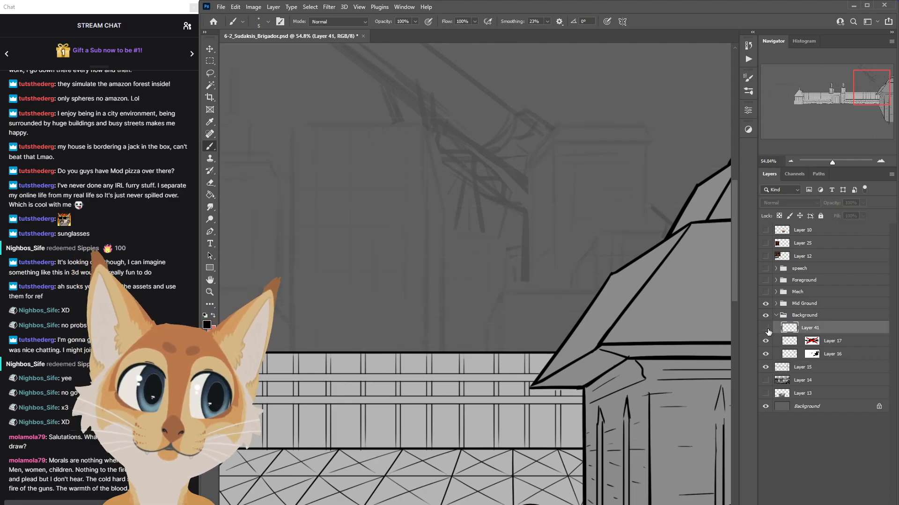
Toggle Layer 41 off and on to compare the outlines with the faint sketch, and save the drawing.
click(765, 328)
click(765, 328)
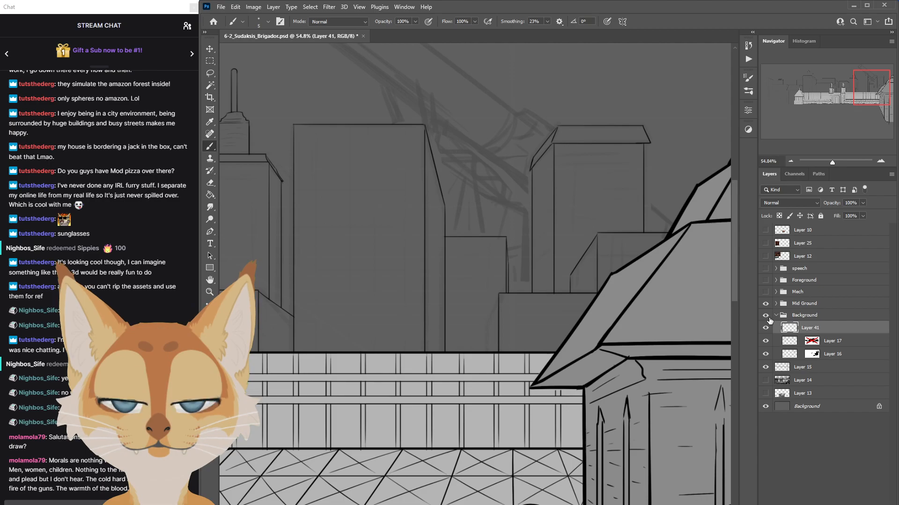
key(ctrl+s)
click(765, 329)
click(765, 329)
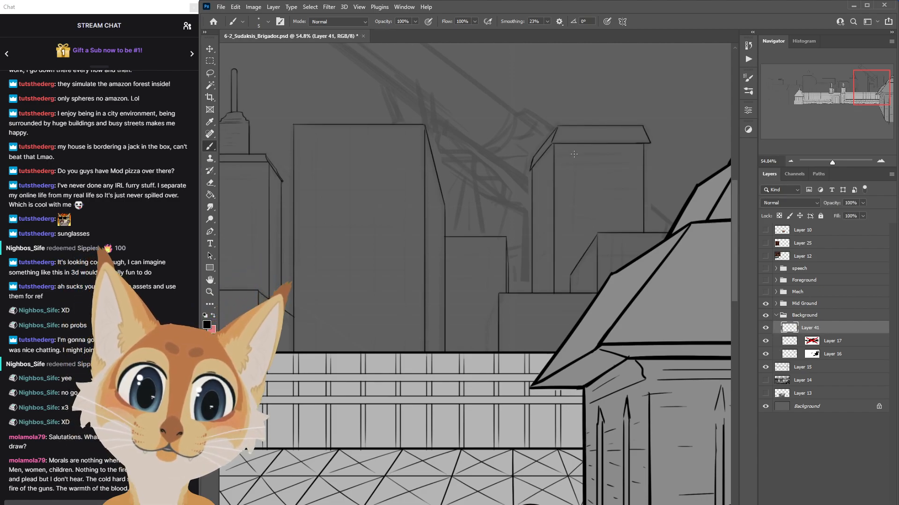
Add thin horizontal wall lines and small rectangular window details to the front face of the tower with the overhanging roof.
mouse_move(561, 154)
mouse_down()
mouse_move(629, 153)
mouse_move(616, 159)
mouse_move(630, 165)
mouse_up()
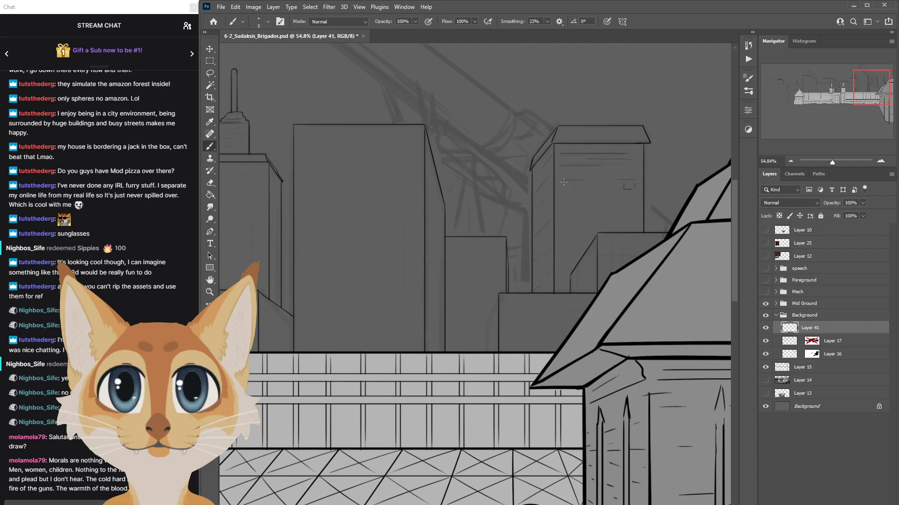
mouse_move(590, 189)
mouse_down()
mouse_move(589, 197)
mouse_move(580, 191)
mouse_up()
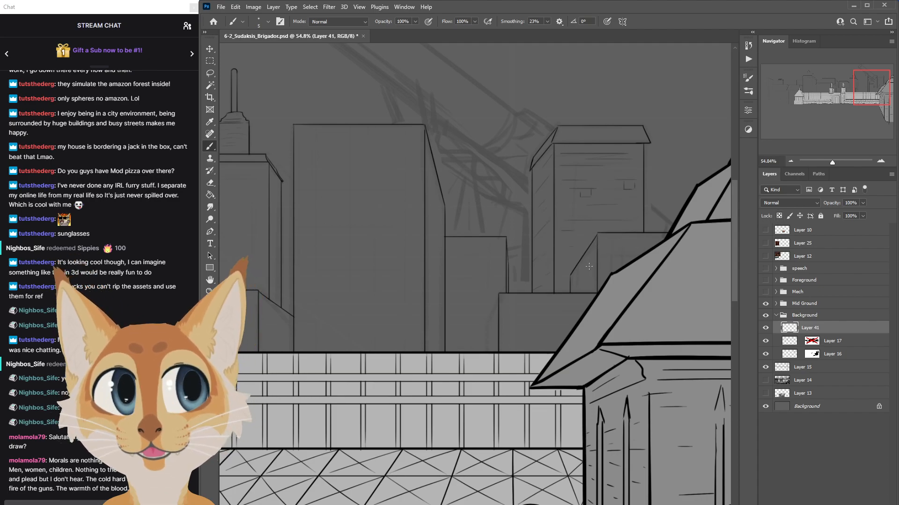
Hide the Layer 17 sketch and ink thin inset lines with a smaller brush on the block between the tower and the domed roof.
key(bracketleft)
key(bracketleft)
key(bracketleft)
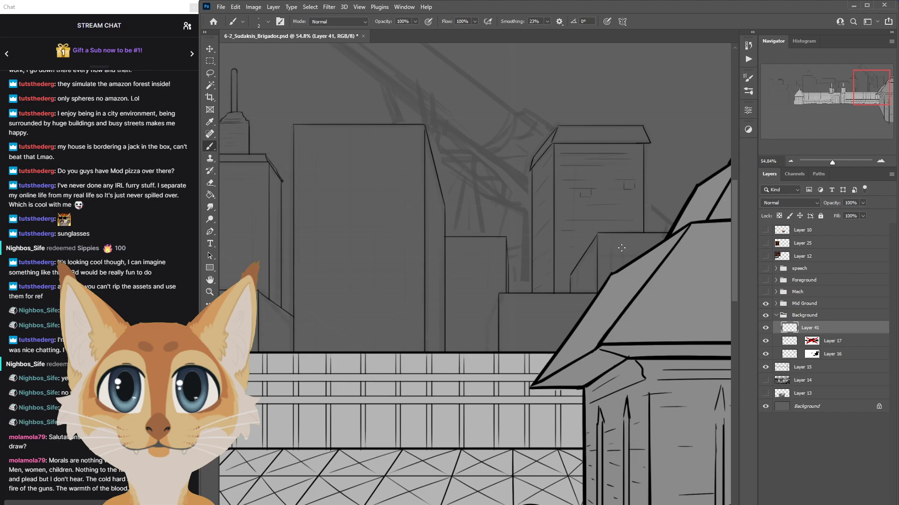
click(766, 342)
click(765, 342)
click(765, 366)
click(766, 367)
drag(605, 244, 607, 299)
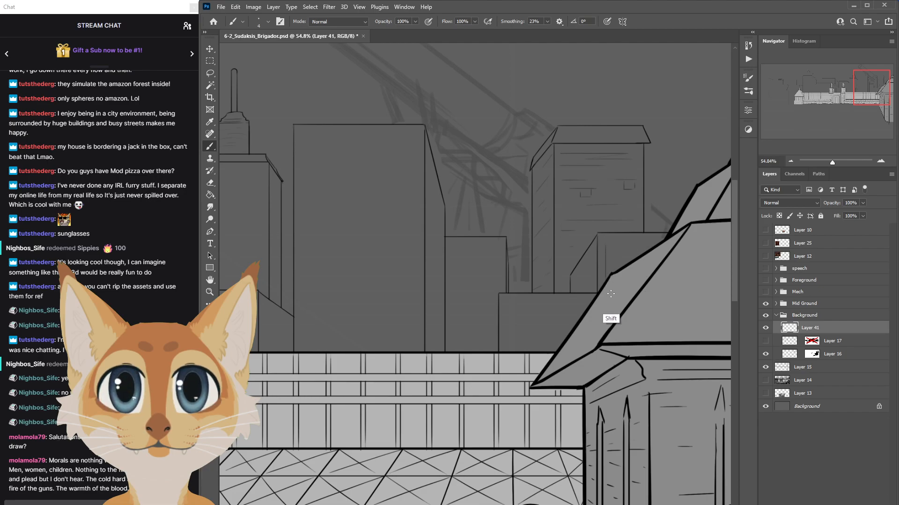
mouse_move(611, 245)
mouse_down()
mouse_move(654, 245)
mouse_move(631, 256)
mouse_up()
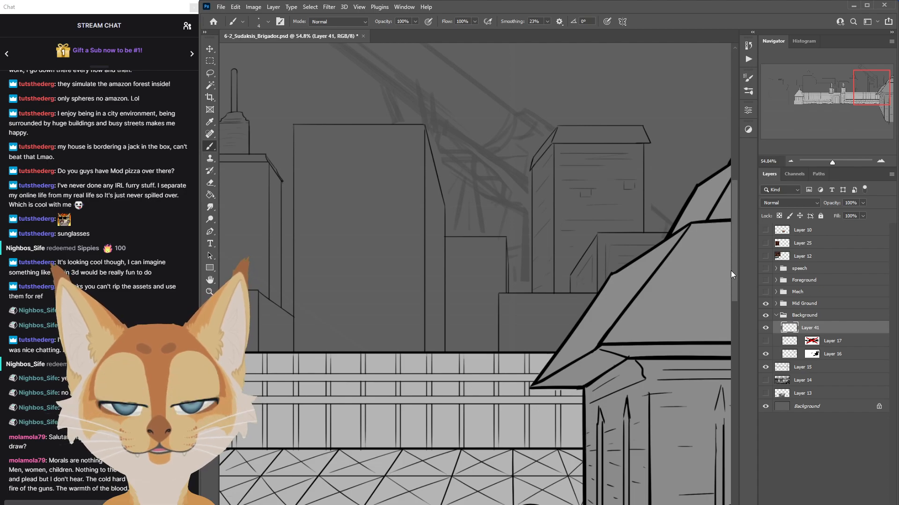
Draw a small square window near the upper corner of the low block above the wall, and erase the extra window beneath it.
drag(732, 262, 733, 274)
key(shift)
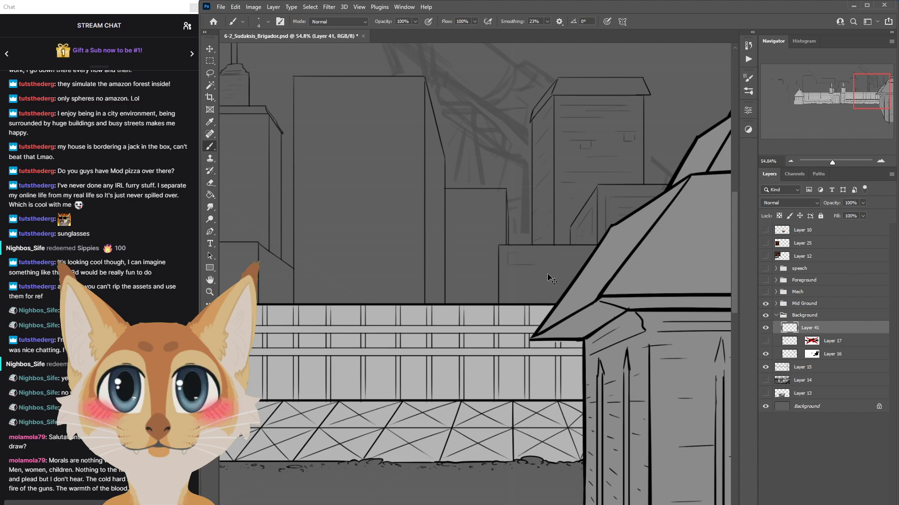
mouse_move(508, 253)
mouse_down()
mouse_move(508, 265)
mouse_move(520, 265)
mouse_move(520, 253)
mouse_up()
mouse_move(520, 254)
mouse_down()
mouse_move(509, 254)
mouse_move(534, 264)
mouse_move(542, 254)
mouse_move(542, 264)
mouse_up()
mouse_move(510, 270)
mouse_down()
mouse_move(518, 270)
mouse_move(509, 283)
mouse_move(520, 283)
mouse_up()
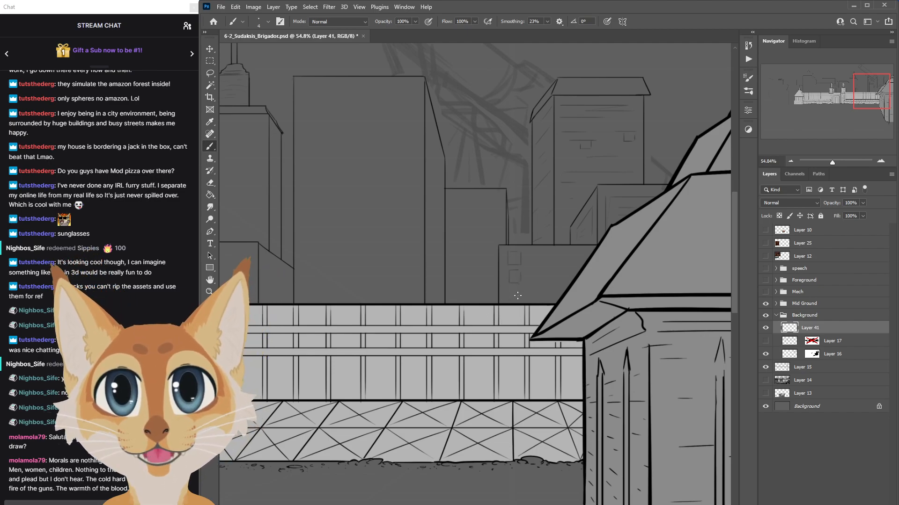
mouse_move(510, 293)
mouse_down()
mouse_move(510, 304)
mouse_move(518, 293)
mouse_move(520, 315)
mouse_up()
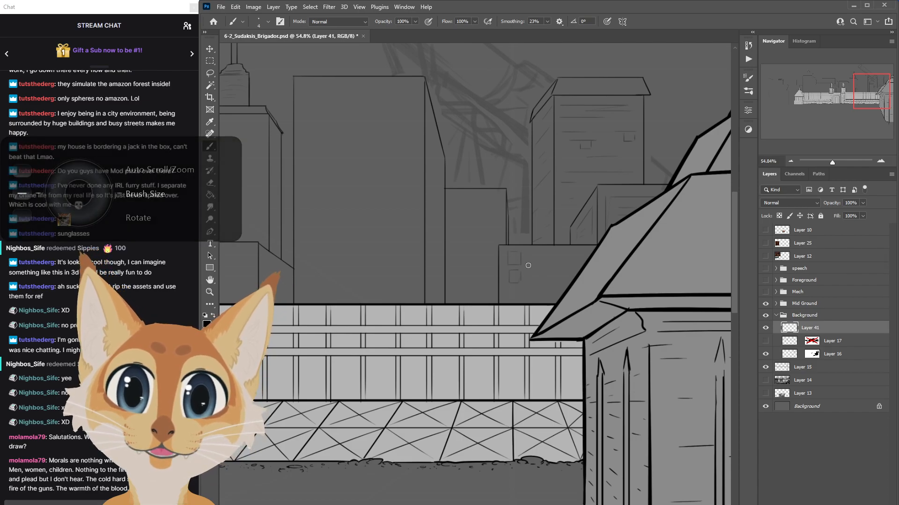
drag(521, 273, 523, 285)
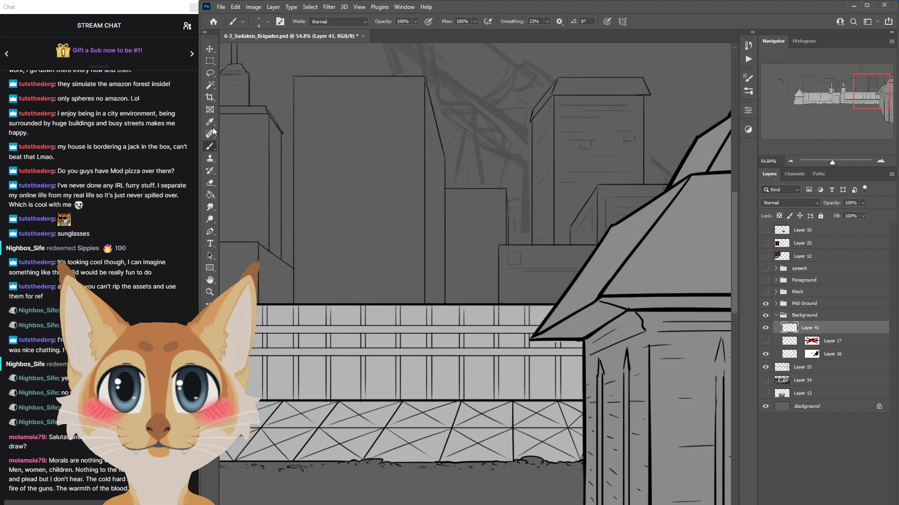
Copy the square window into an evenly spaced row of five along the low block's top with the Clone Stamp at size 90.
click(210, 158)
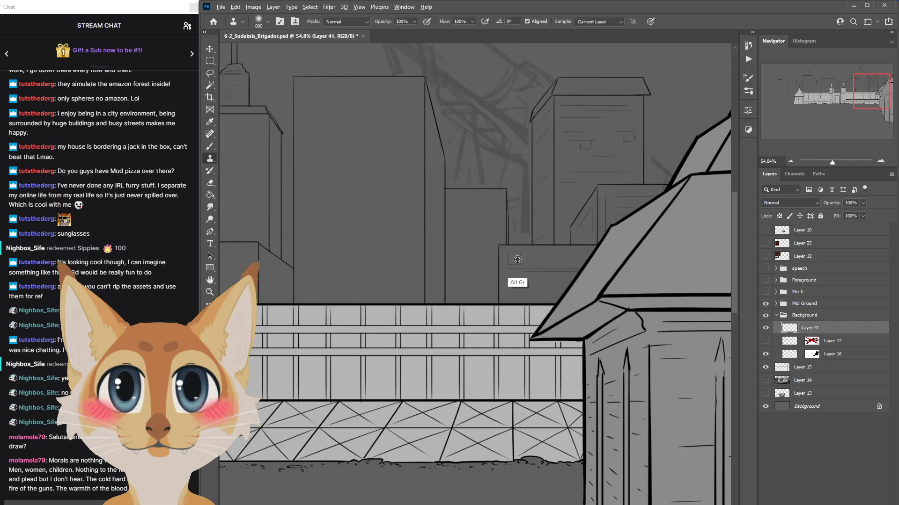
key(bracketleft)
key(bracketleft)
key(bracketleft)
key(bracketleft)
key(bracketleft)
key(bracketleft)
key(bracketleft)
key(bracketleft)
key(bracketleft)
key(bracketleft)
key(bracketleft)
key(bracketleft)
key(bracketleft)
key(bracketleft)
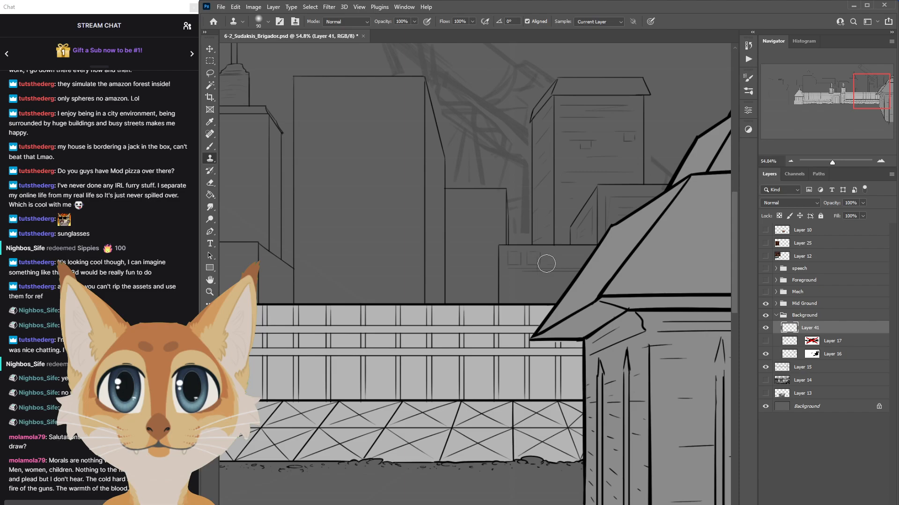
mouse_move(547, 263)
mouse_down()
mouse_move(558, 255)
mouse_move(552, 262)
mouse_move(544, 255)
mouse_move(558, 256)
mouse_up()
alt+click(509, 265)
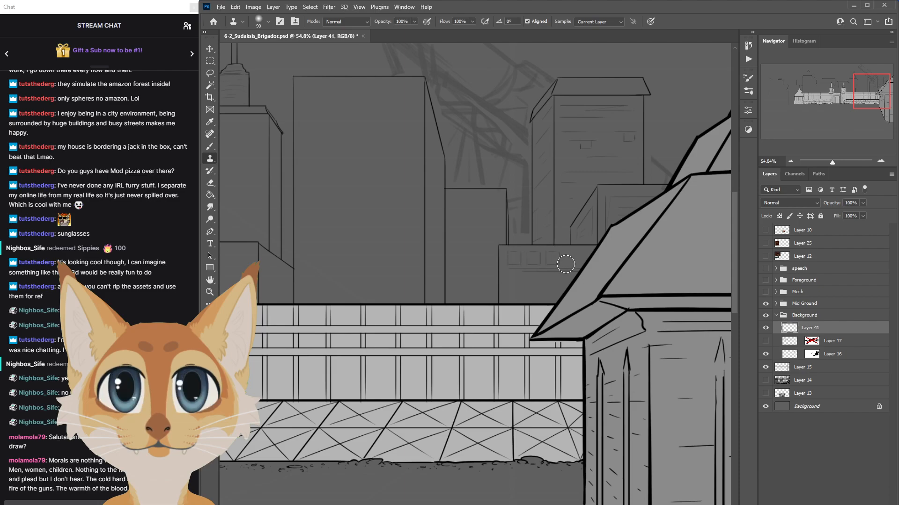
mouse_move(563, 264)
mouse_down()
mouse_move(593, 263)
mouse_move(572, 254)
mouse_move(601, 259)
mouse_up()
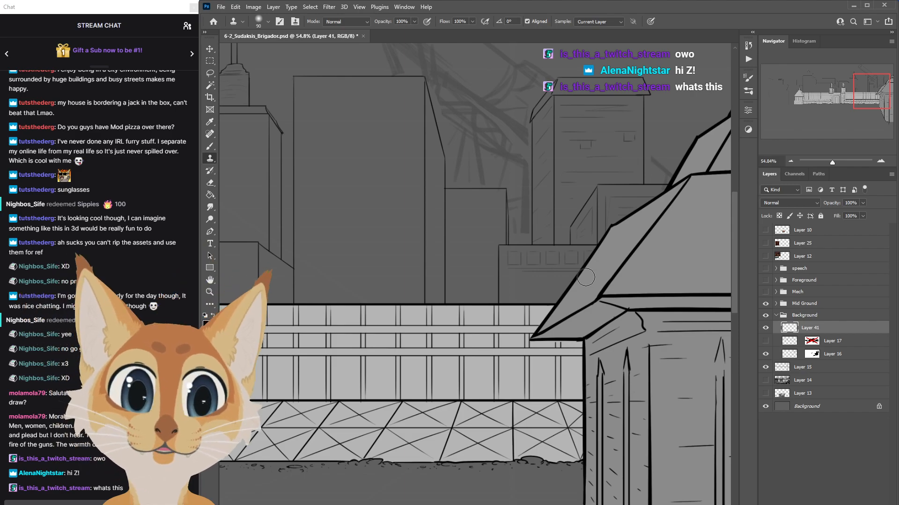
Show the Mech, Foreground and speech groups to check the skyline against the whole composition.
click(210, 146)
drag(735, 267, 734, 272)
key(z)
drag(427, 296, 222, 265)
drag(343, 358, 502, 415)
drag(485, 380, 474, 382)
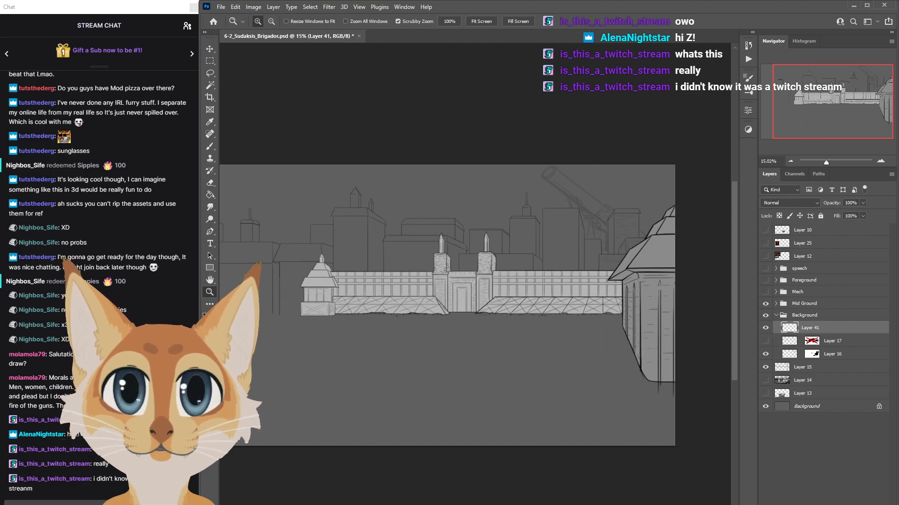
scroll(583, 426, left, 3)
scroll(470, 305, right, 2)
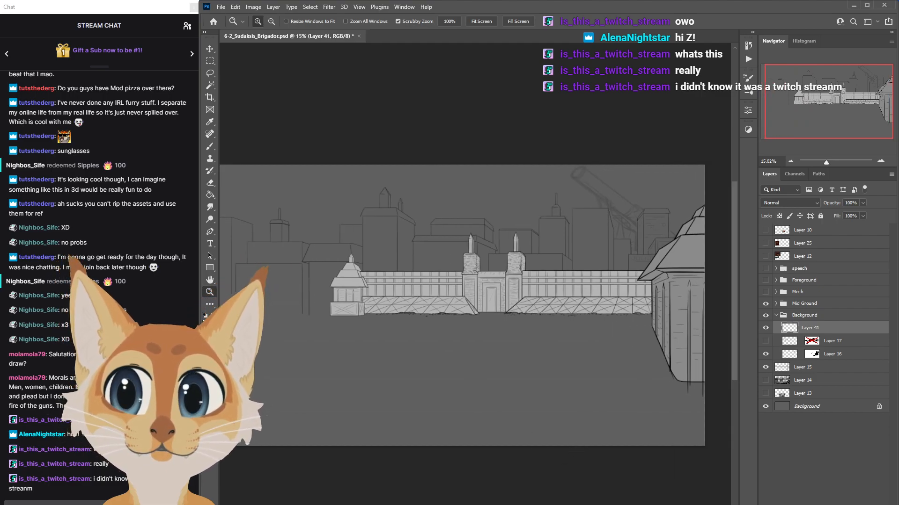
click(765, 292)
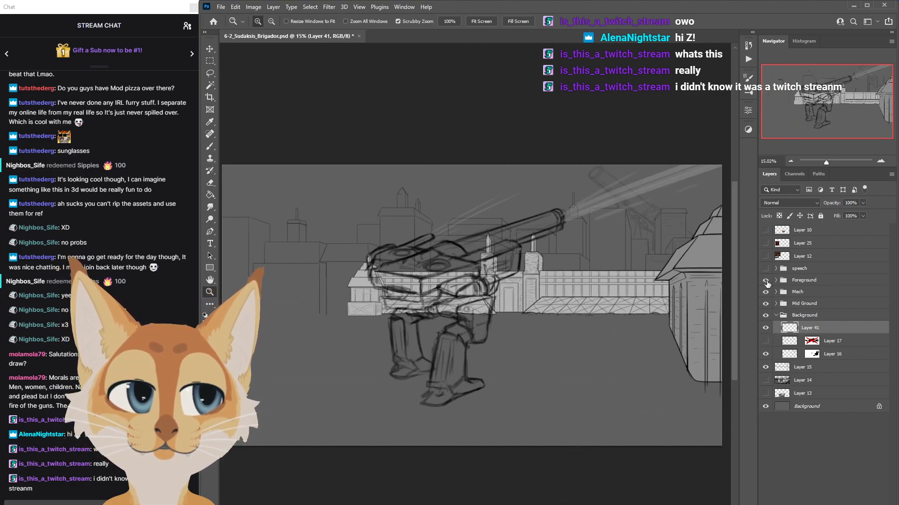
click(765, 279)
click(765, 268)
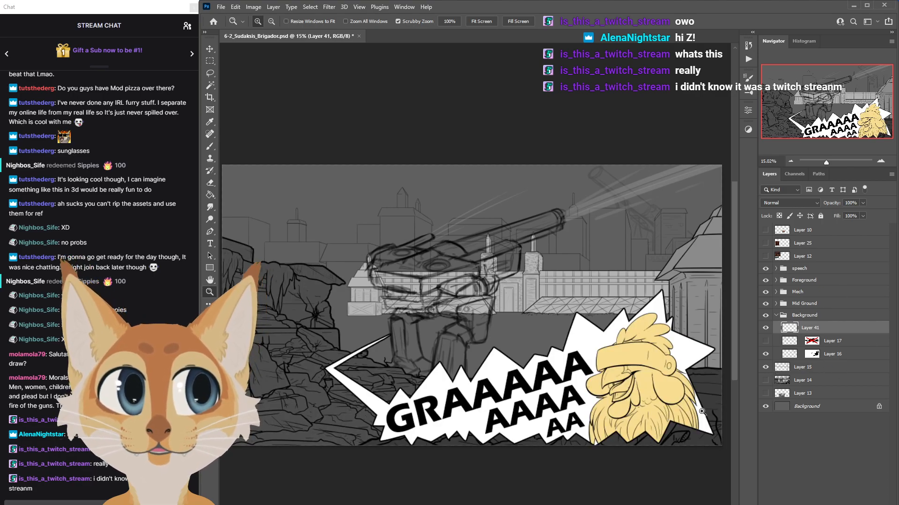
Compare the composition with the Layer 17 sketch and the Layer 12 reference images by toggling their visibility.
click(765, 342)
click(766, 341)
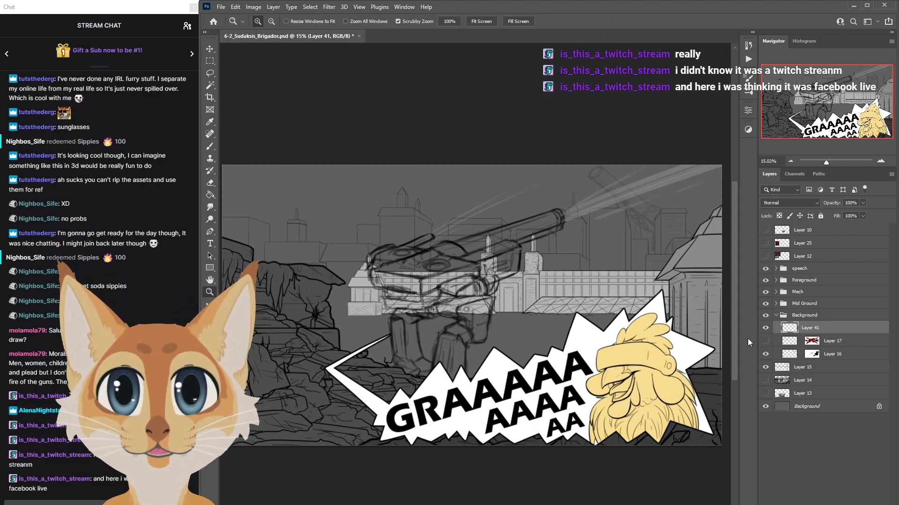
click(765, 257)
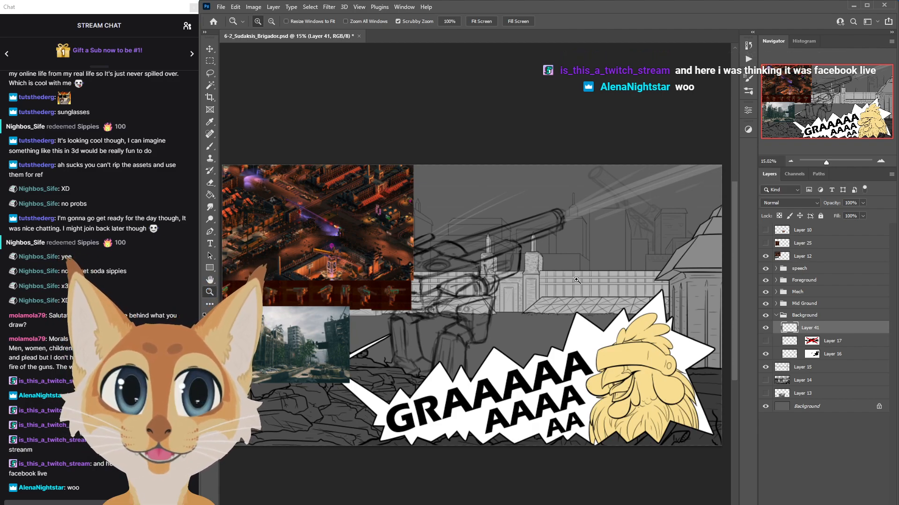
click(765, 256)
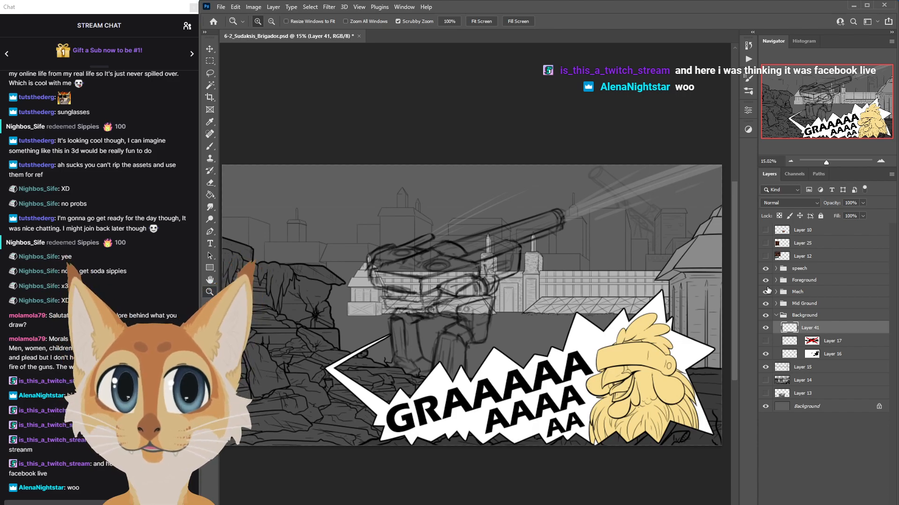
Hide the speech group to uncover the foreground rocks, and save the document.
click(765, 269)
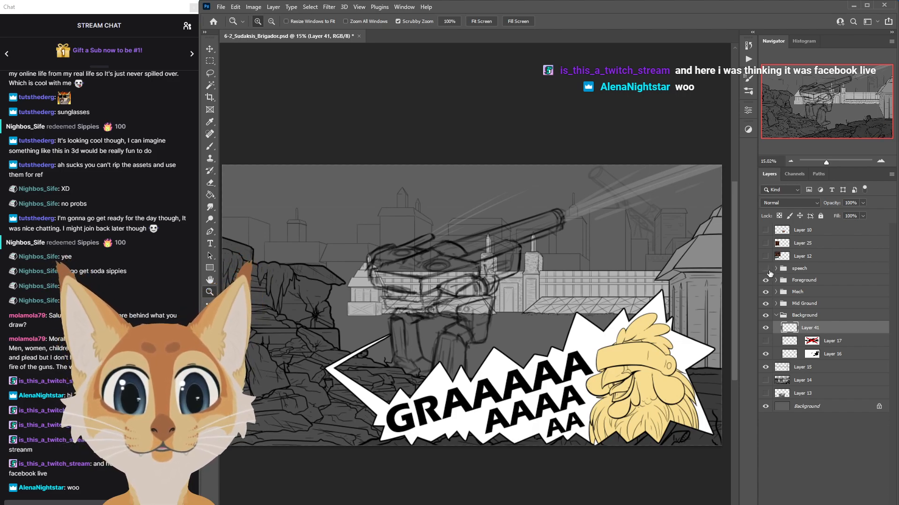
click(765, 280)
click(766, 281)
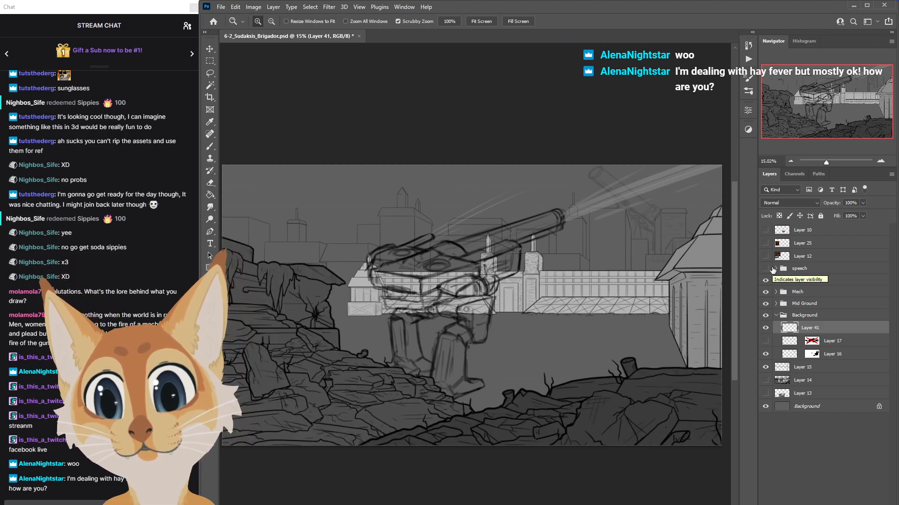
key(ctrl+s)
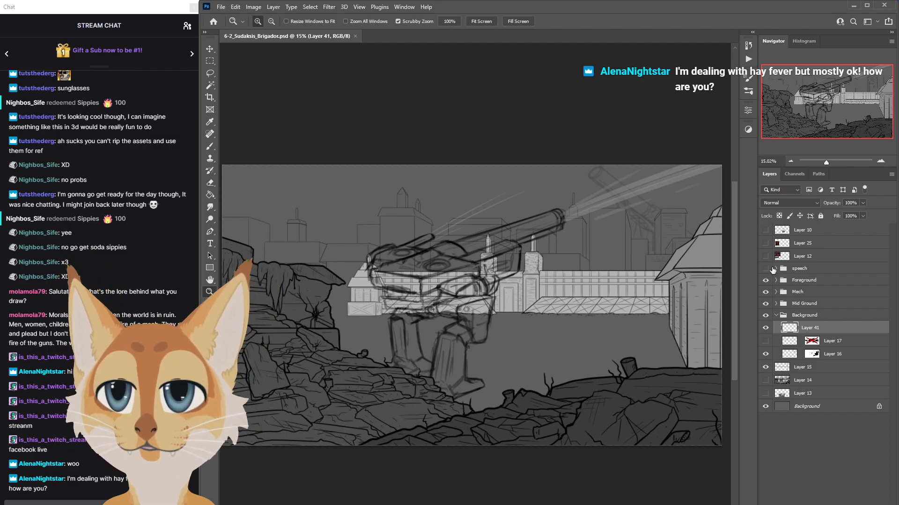
Toggle Layer 41 and the Foreground and speech groups for comparison, and hide the Mech group to clear the skyline.
key(b)
drag(735, 210, 737, 248)
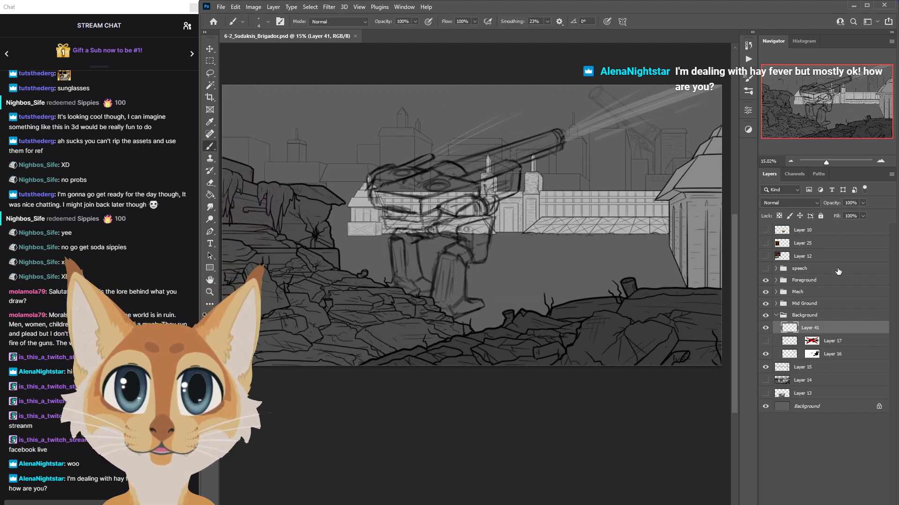
click(767, 326)
click(767, 325)
click(766, 281)
click(766, 280)
click(765, 268)
click(765, 268)
click(765, 281)
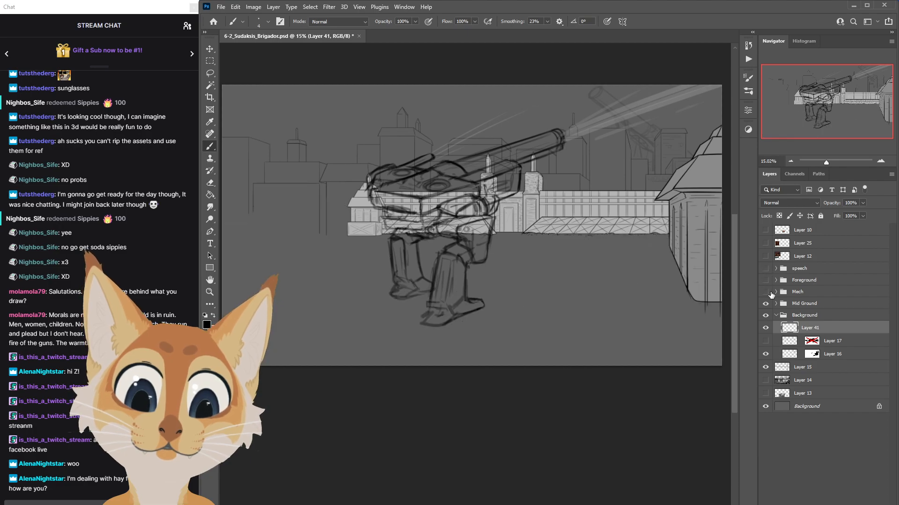
click(766, 292)
click(765, 280)
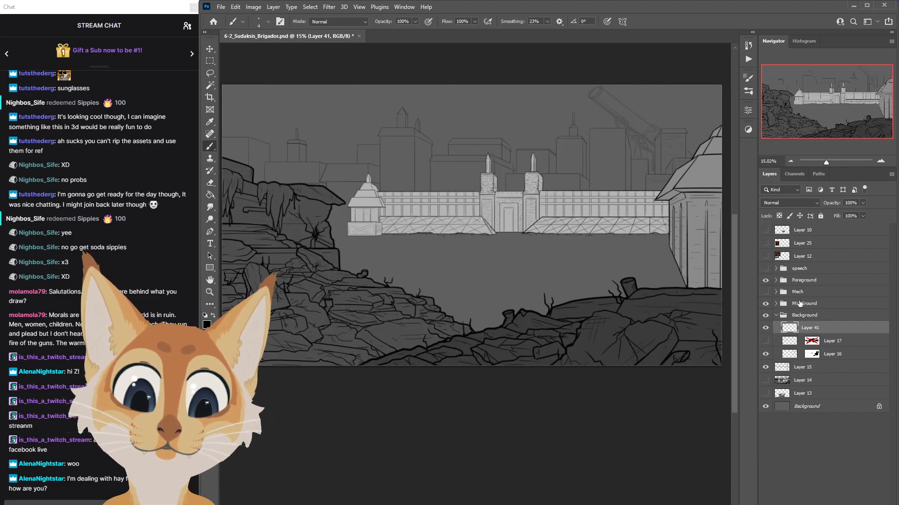
Clone the low block's row of square windows downward twice with the Clone Stamp, down to the wall's top edge.
click(210, 293)
drag(625, 173, 694, 172)
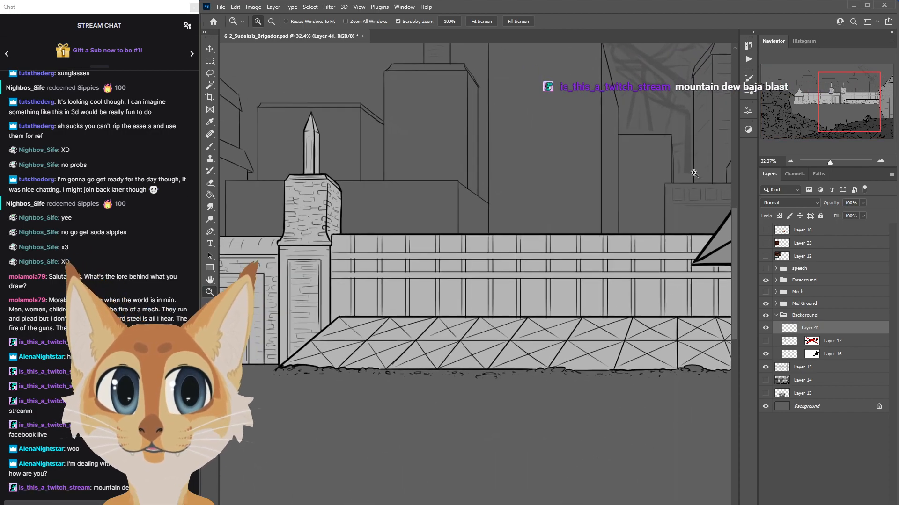
drag(734, 228, 734, 220)
drag(551, 504, 579, 504)
drag(614, 245, 629, 244)
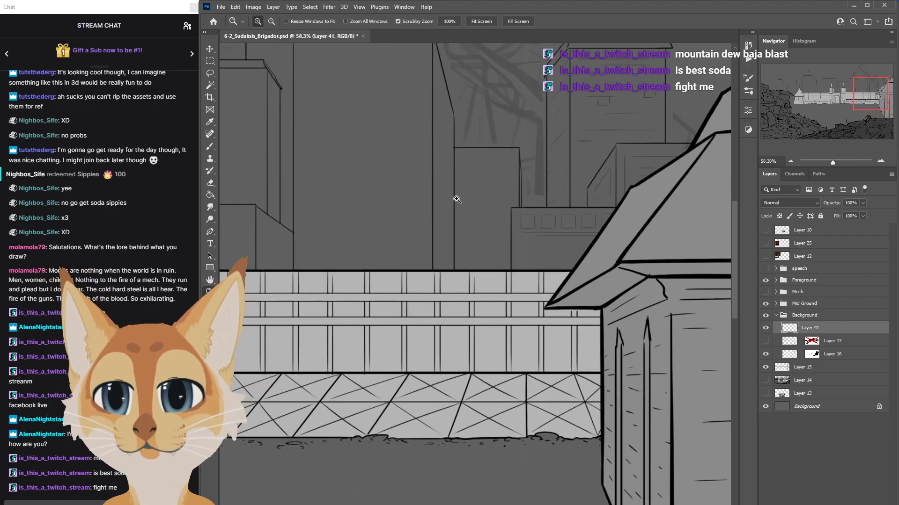
click(210, 147)
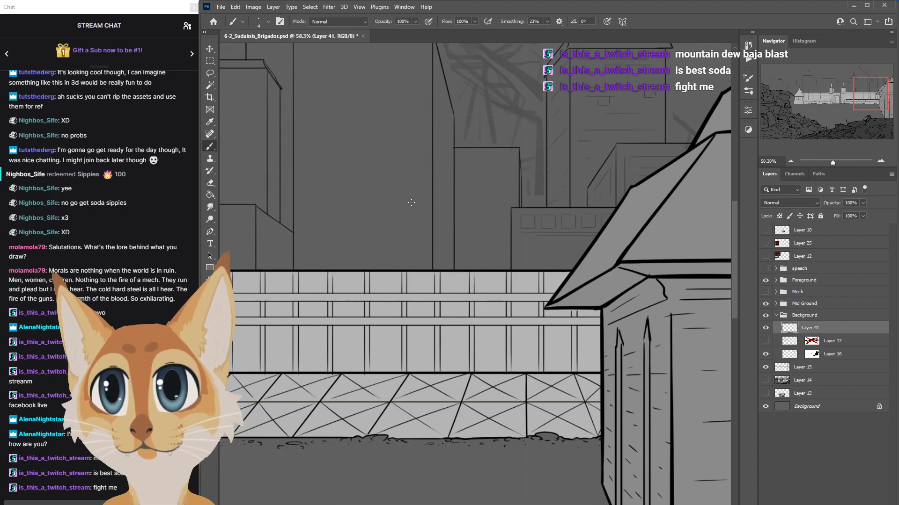
click(210, 159)
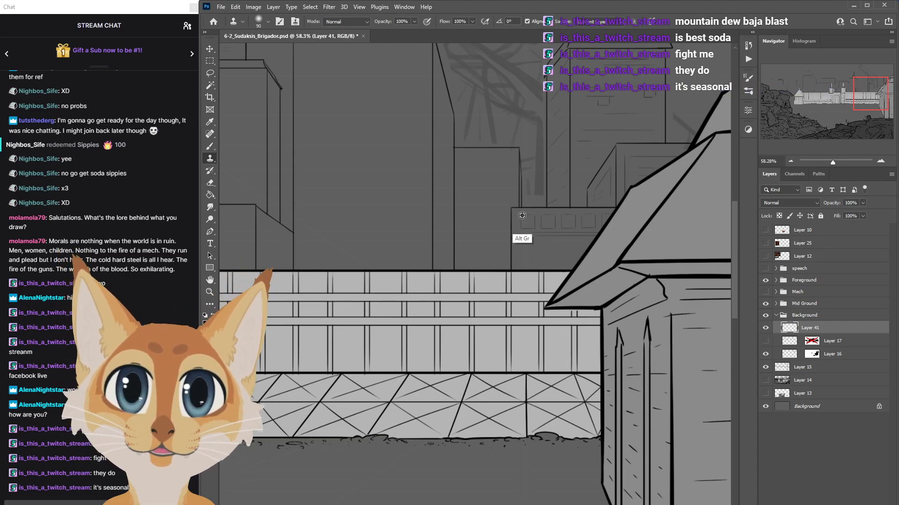
key(alt)
click(766, 329)
click(766, 329)
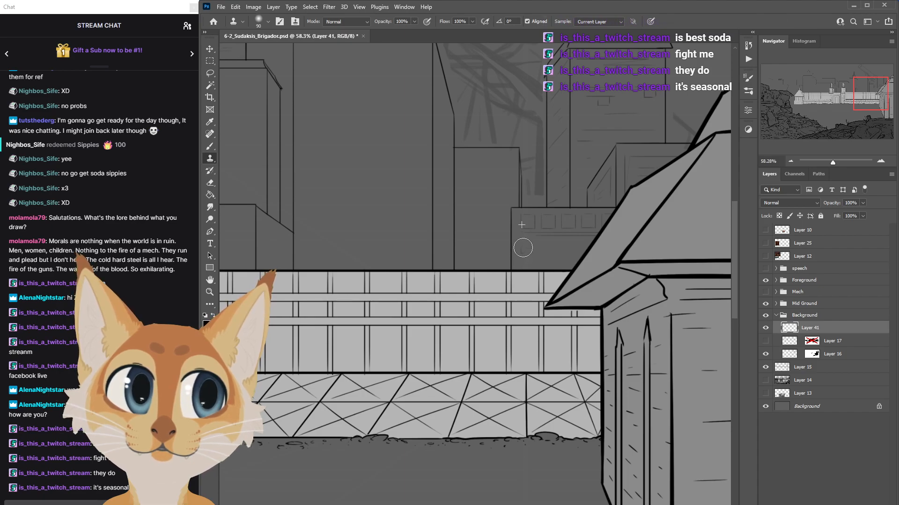
drag(526, 246, 605, 246)
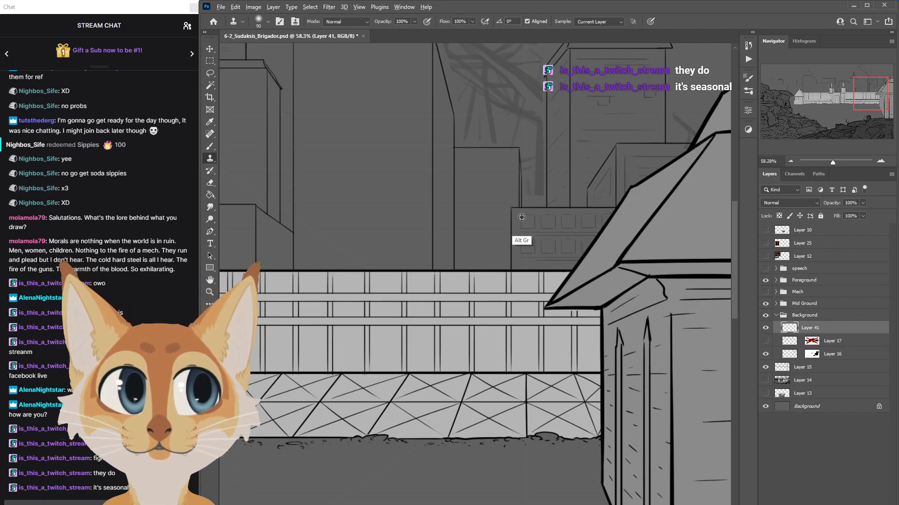
drag(524, 267, 602, 272)
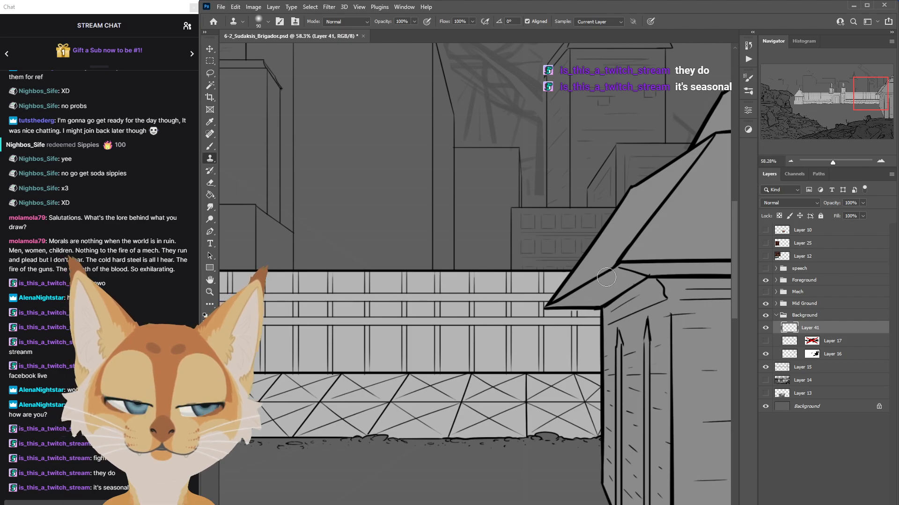
Examine the tall tower and the narrow block beside the windowed building for areas that still lack detail.
key(z)
drag(548, 320, 526, 321)
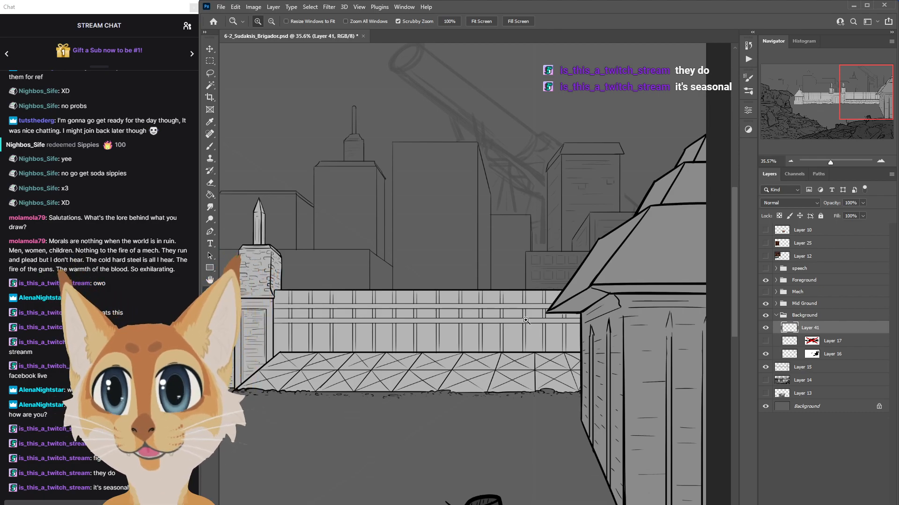
drag(506, 250, 537, 260)
key(b)
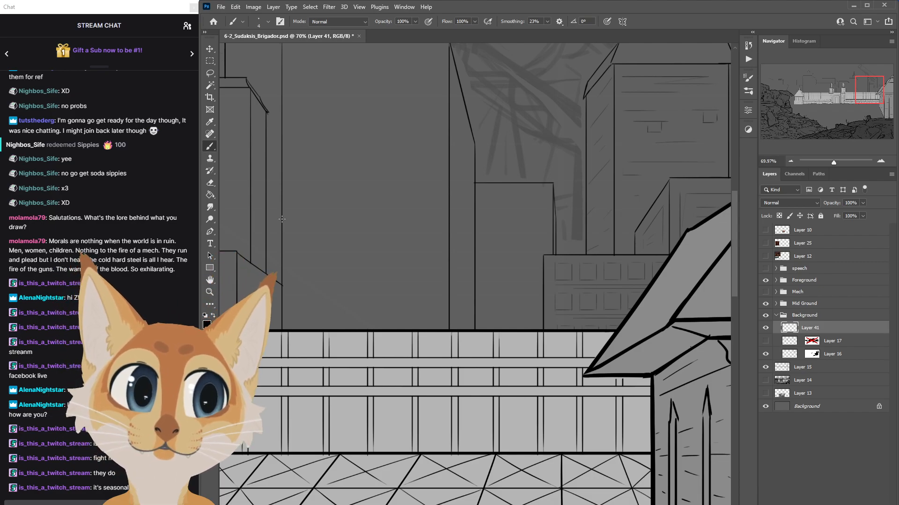
scroll(735, 265, up, 4)
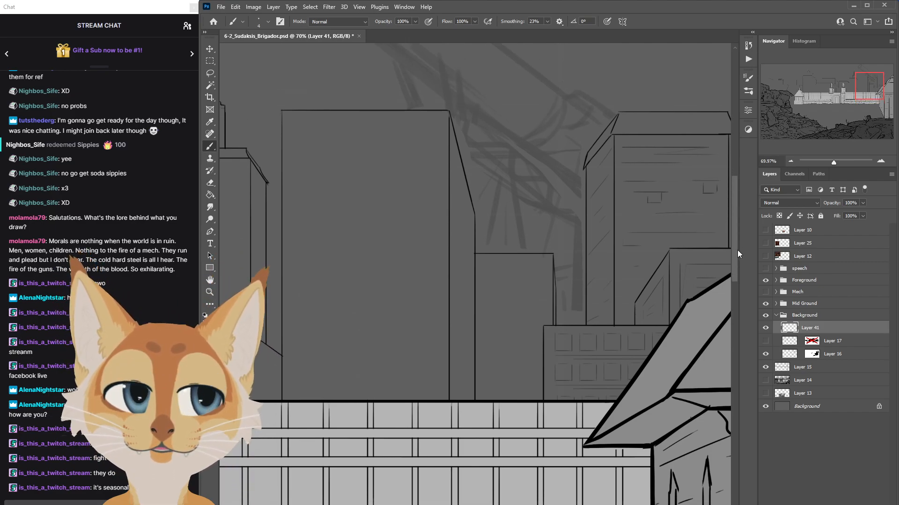
scroll(720, 255, down, 1)
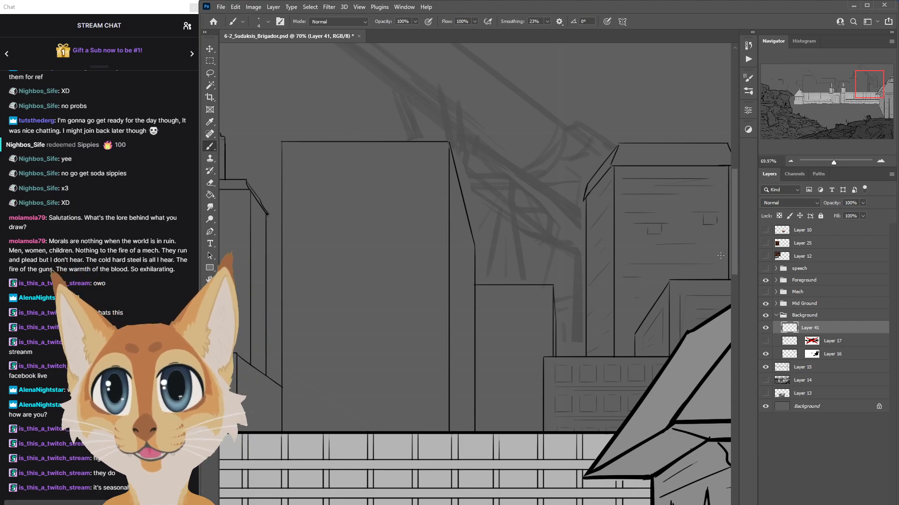
scroll(734, 244, down, 2)
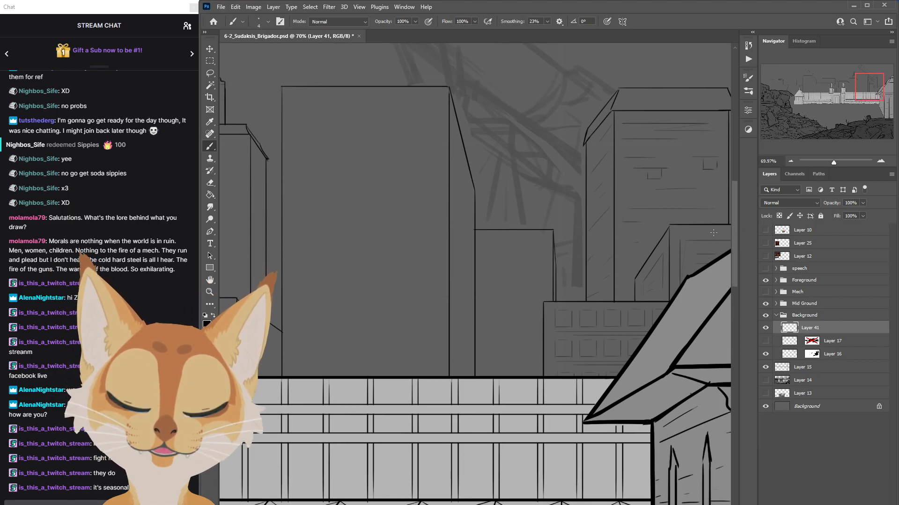
scroll(735, 240, down, 2)
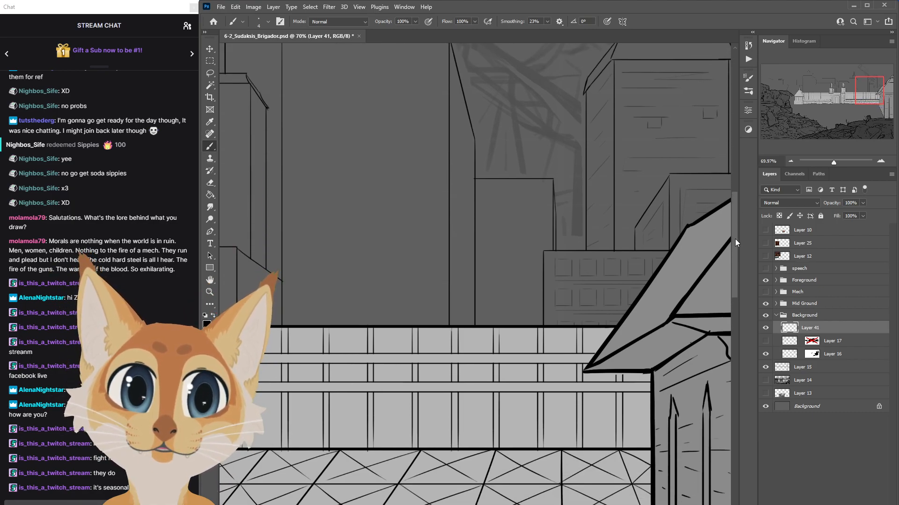
scroll(735, 238, up, 1)
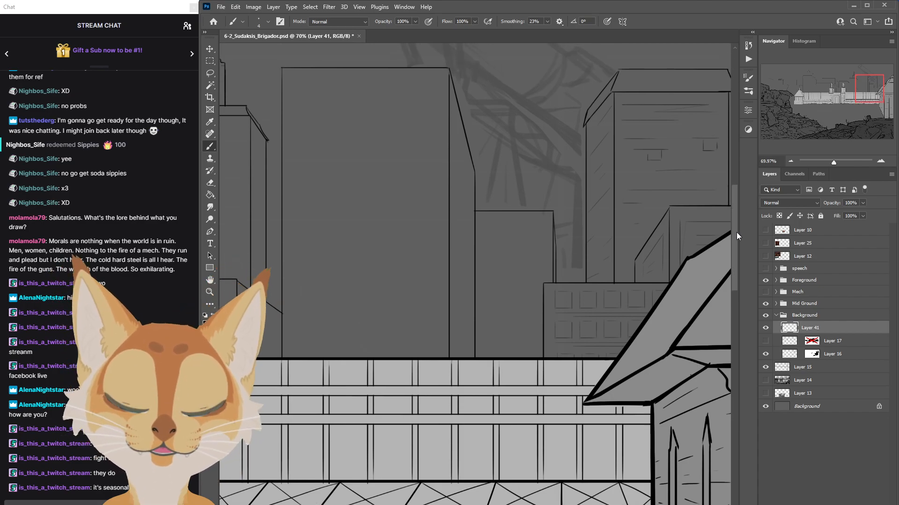
scroll(734, 257, down, 1)
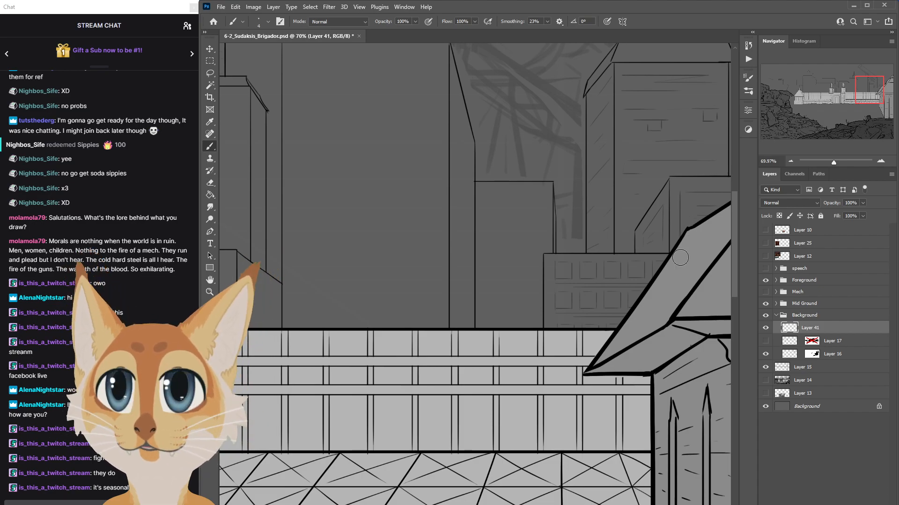
Sample the outline colour at the narrow block's top edge and set the brush colour to black.
alt+click(535, 185)
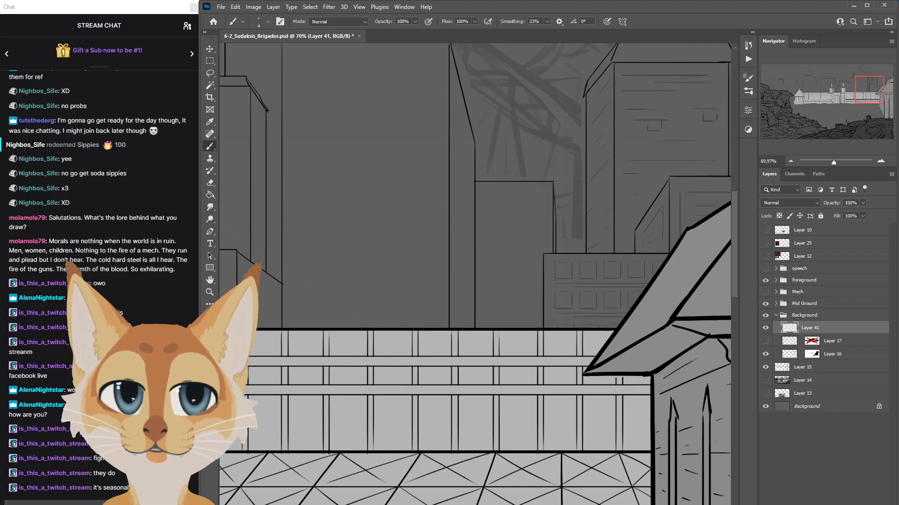
click(207, 323)
drag(616, 217, 548, 224)
click(767, 117)
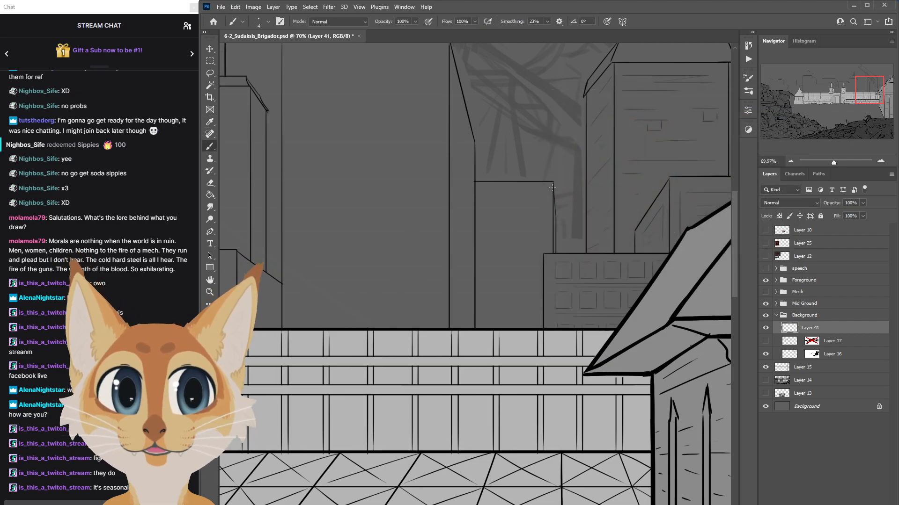
Show the Layer 17 sketch beneath the line art and set its opacity to 18%.
drag(734, 207, 739, 203)
click(765, 328)
click(767, 327)
click(766, 354)
click(766, 354)
click(765, 342)
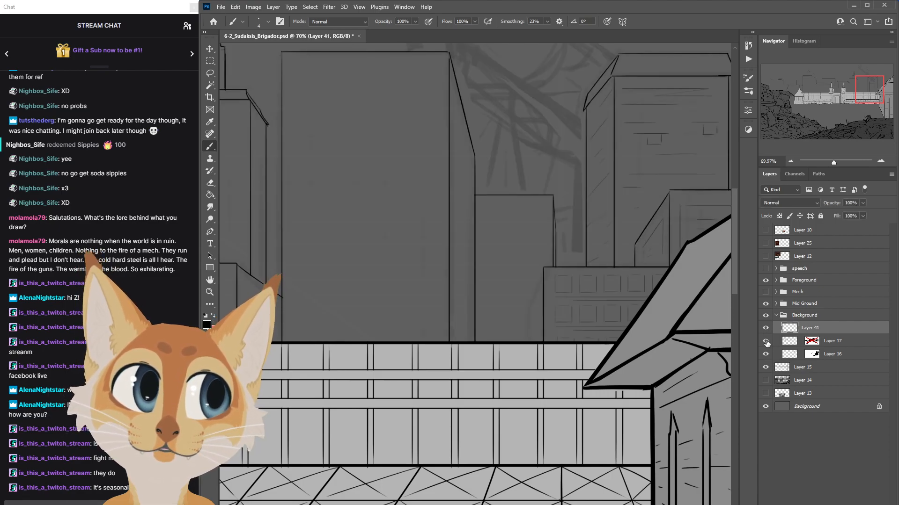
click(796, 341)
drag(862, 202, 855, 216)
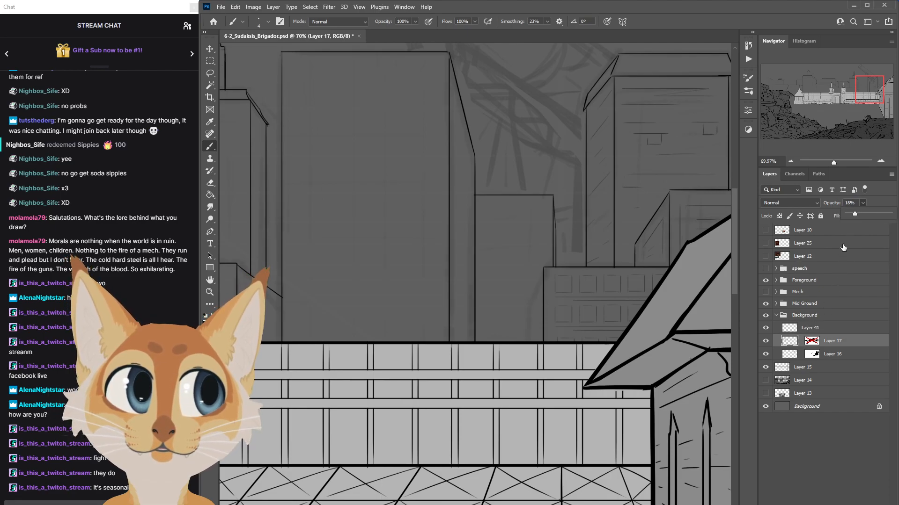
On Layer 41, ink short, thin wall lines on the narrow block between the tall tower and the windowed building.
click(798, 330)
click(766, 329)
click(765, 328)
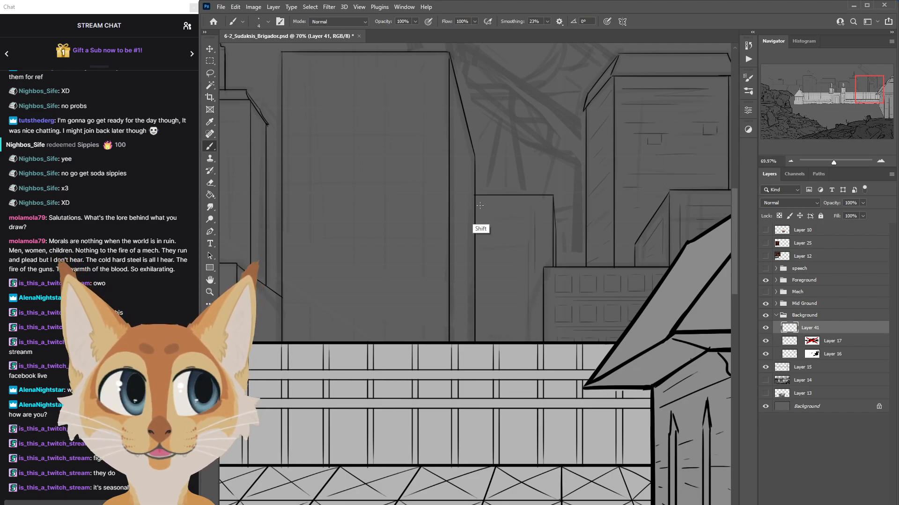
key(shift)
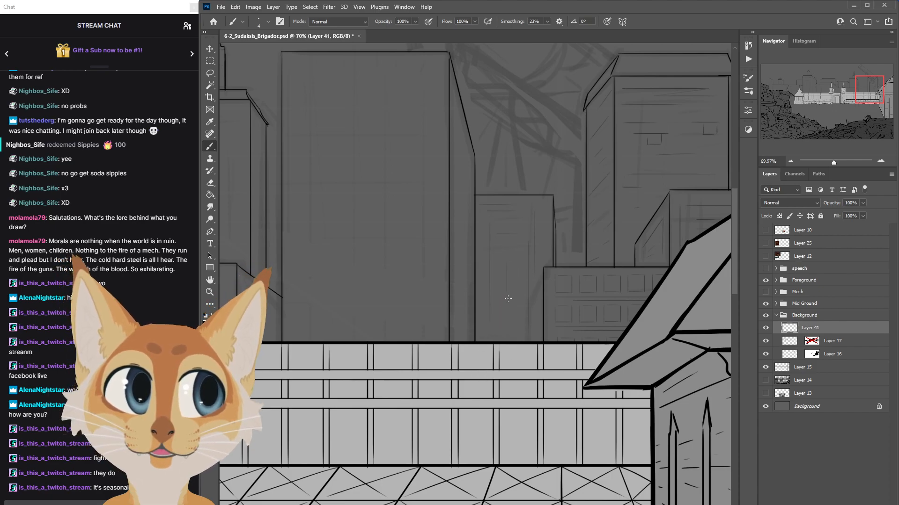
mouse_move(495, 306)
mouse_down()
mouse_move(516, 306)
mouse_move(520, 320)
mouse_up()
key(shift)
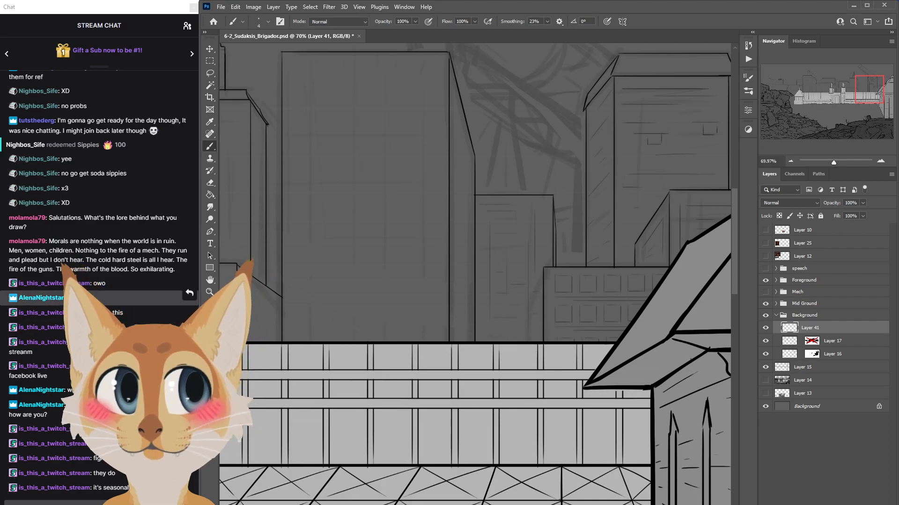
Check the inked skyline at a wider view with the Layer 16 and Layer 17 sketches toggled off and on.
key(z)
drag(470, 351, 432, 365)
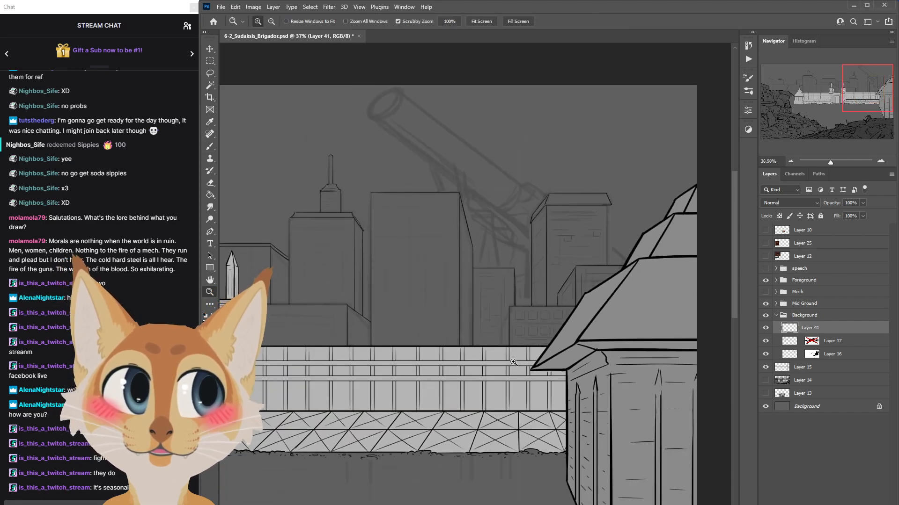
drag(534, 361, 522, 358)
drag(427, 334, 443, 335)
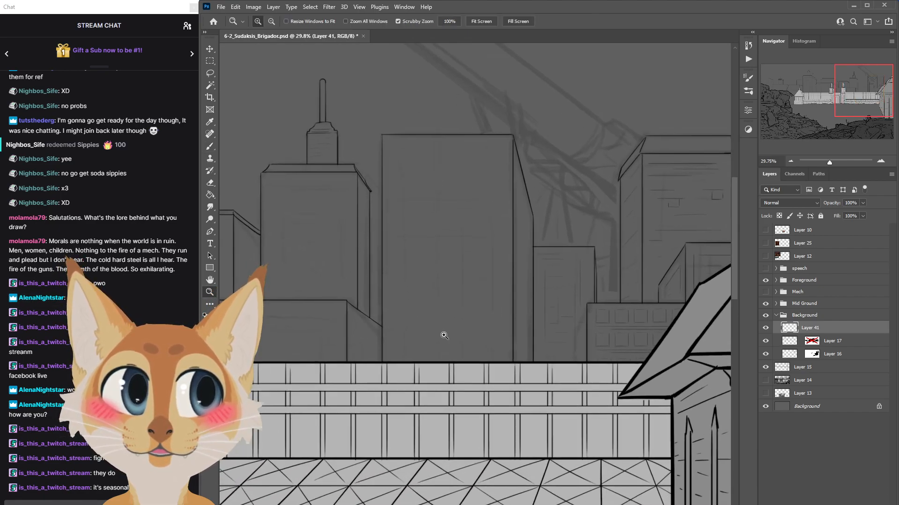
click(765, 354)
click(765, 355)
click(765, 341)
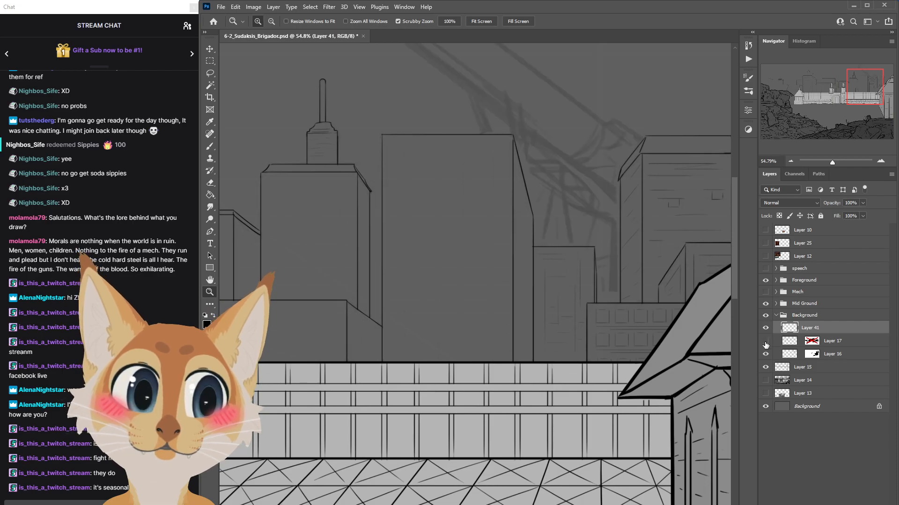
click(765, 341)
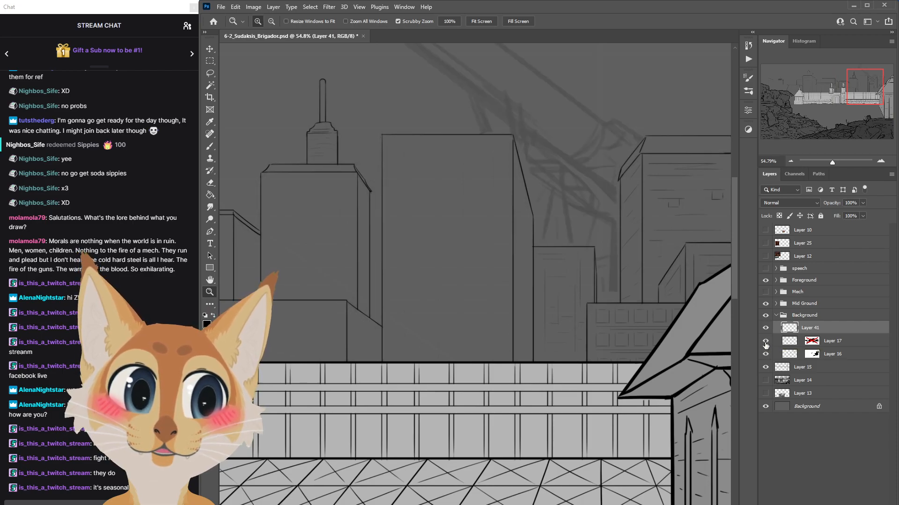
Compare the skyline with Layer 41 toggled off and on, and ink a thin inset frame inside the tall tower's front face.
click(209, 147)
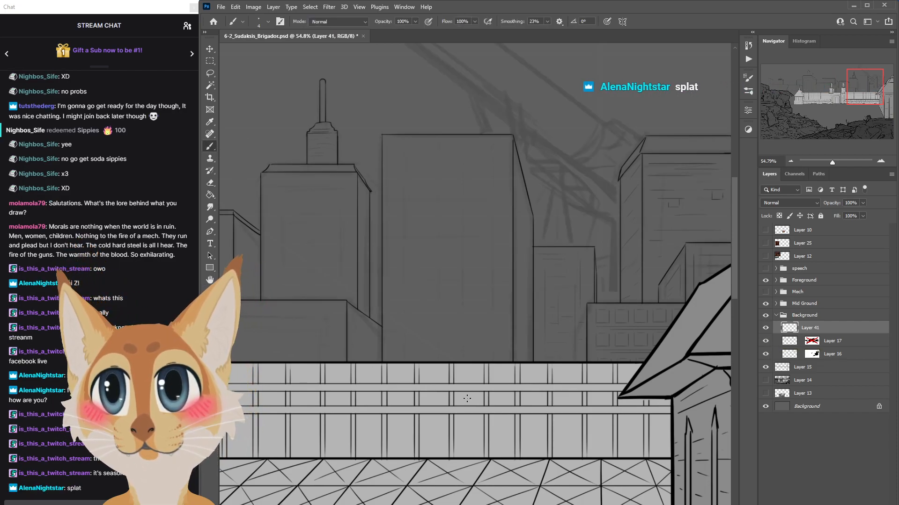
scroll(475, 274, left, 3)
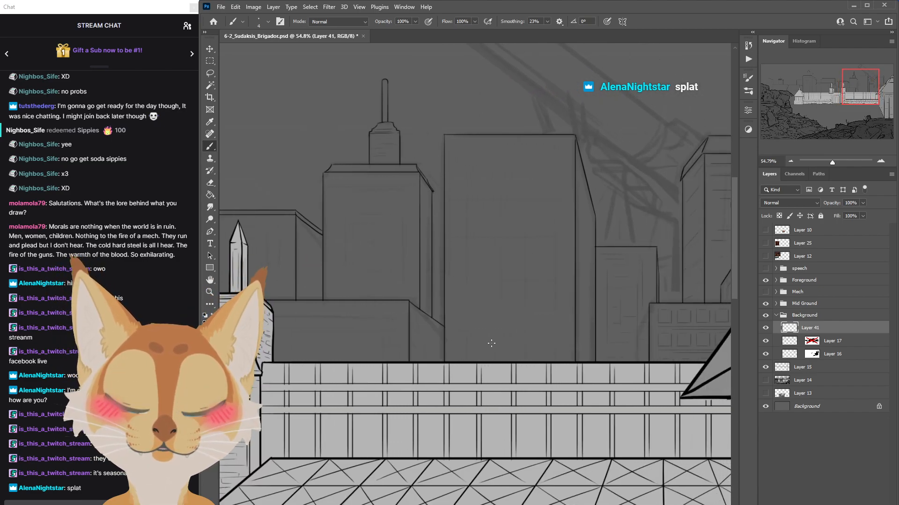
click(765, 330)
click(765, 330)
click(766, 330)
click(765, 330)
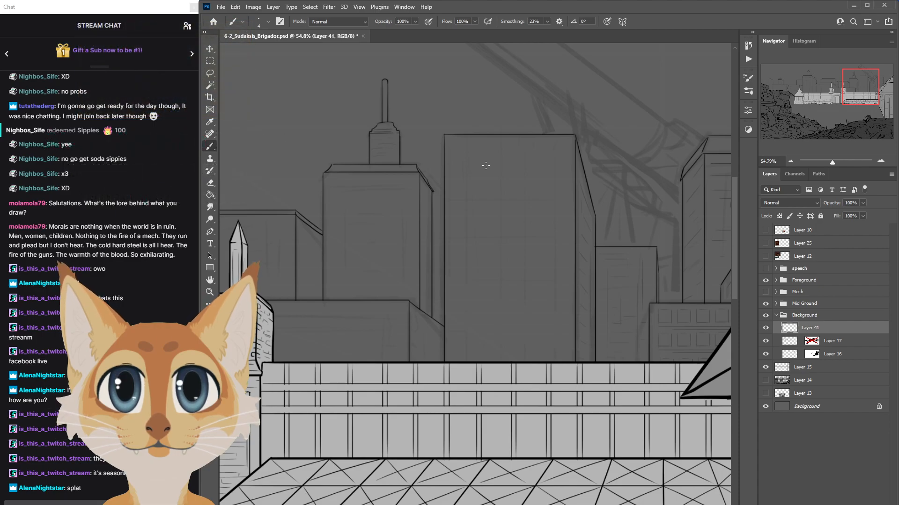
drag(733, 237, 741, 235)
drag(461, 162, 566, 169)
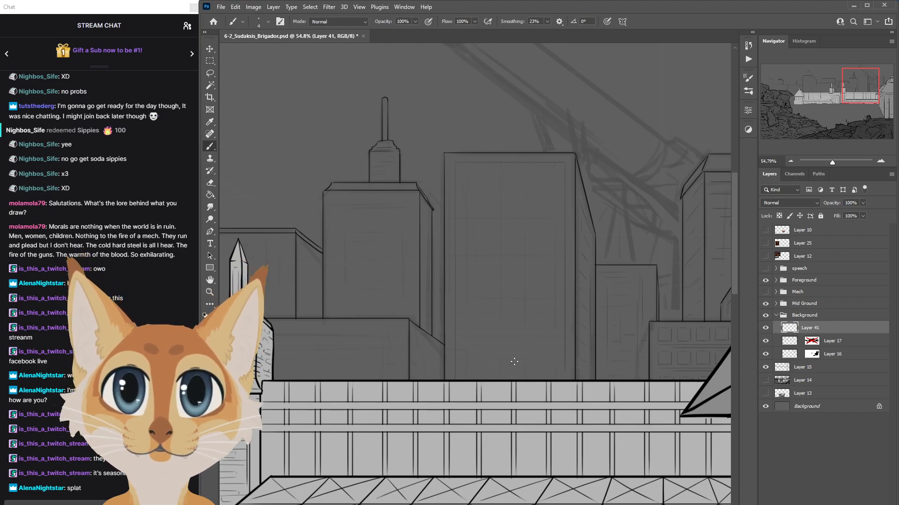
Ink thin horizontal floor divisions and short vertical panel lines inside the frame on the tall tower's front face.
key(shift)
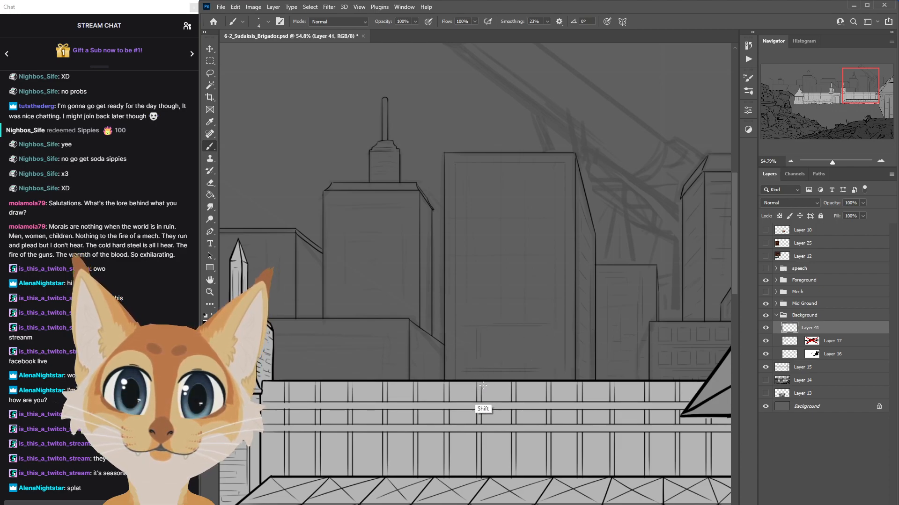
drag(550, 333, 549, 370)
drag(551, 332, 552, 358)
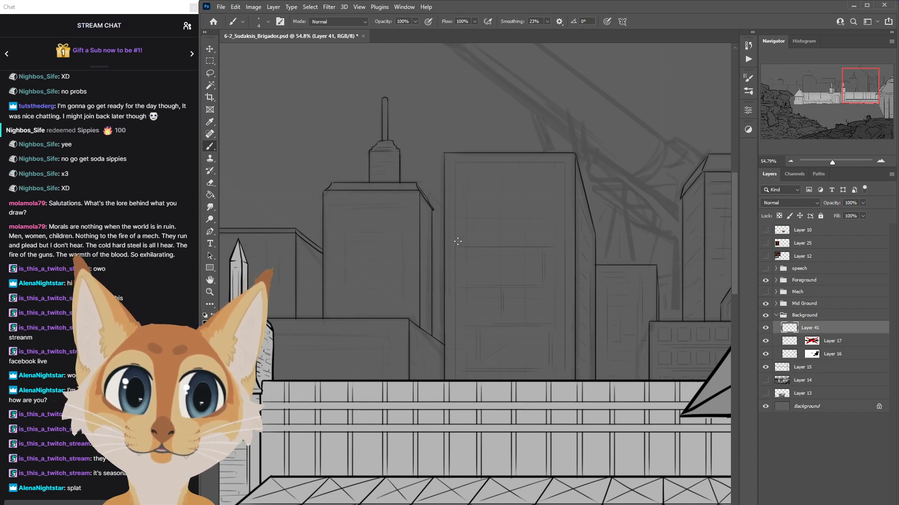
drag(463, 218, 469, 252)
drag(472, 211, 575, 210)
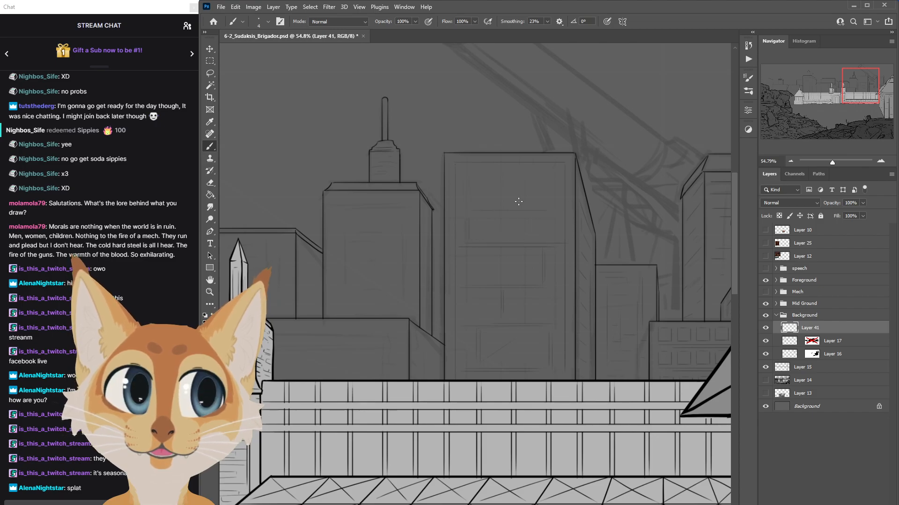
mouse_move(489, 206)
mouse_down()
mouse_move(565, 208)
mouse_move(539, 201)
mouse_up()
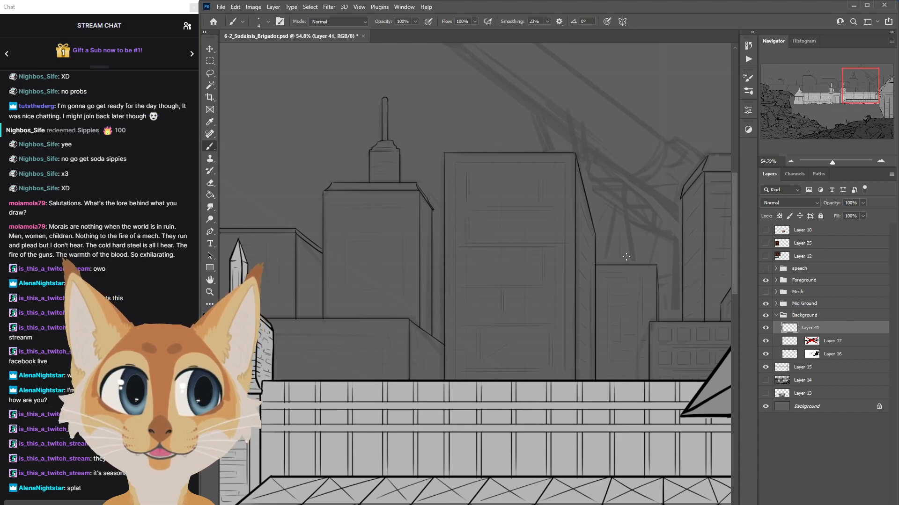
drag(522, 213, 522, 241)
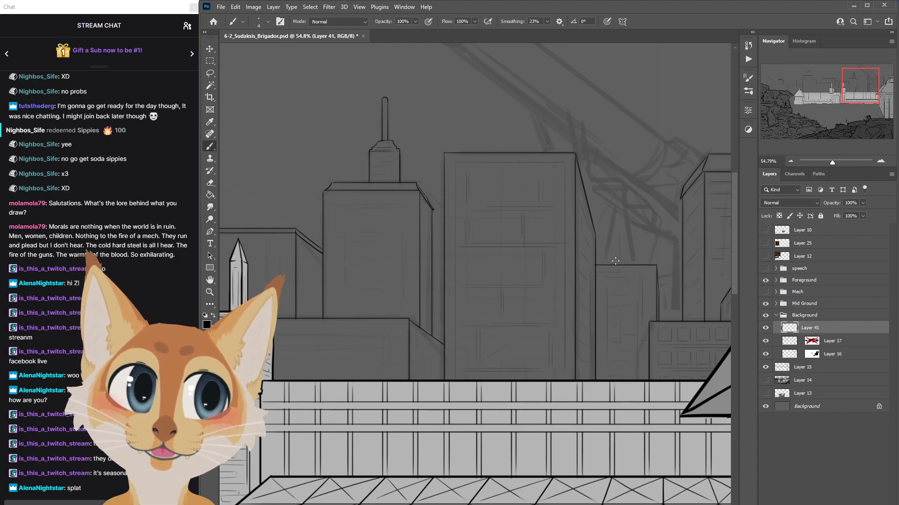
Check the tall tower's details at a wider view by toggling the Layer 16 and Layer 17 sketches and the Mech group.
click(767, 355)
click(766, 354)
click(766, 342)
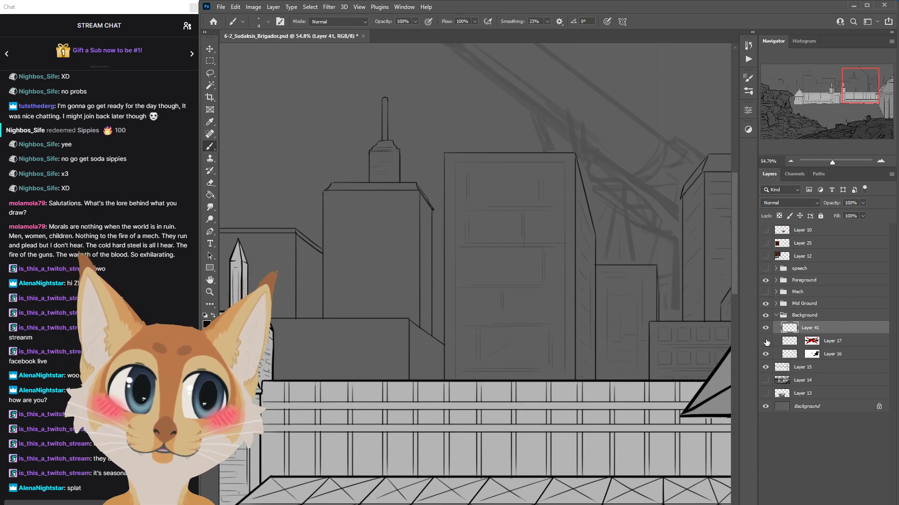
scroll(669, 366, down, 3)
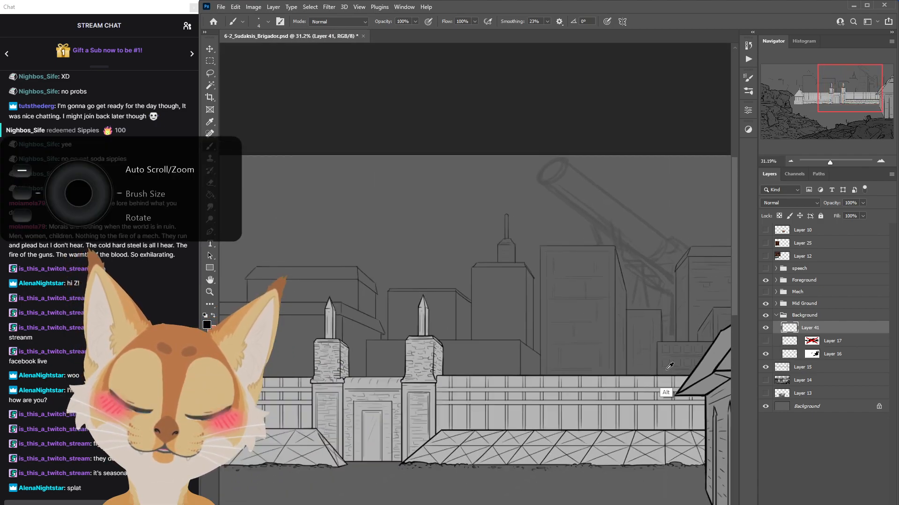
scroll(670, 366, down, 2)
scroll(677, 400, up, 2)
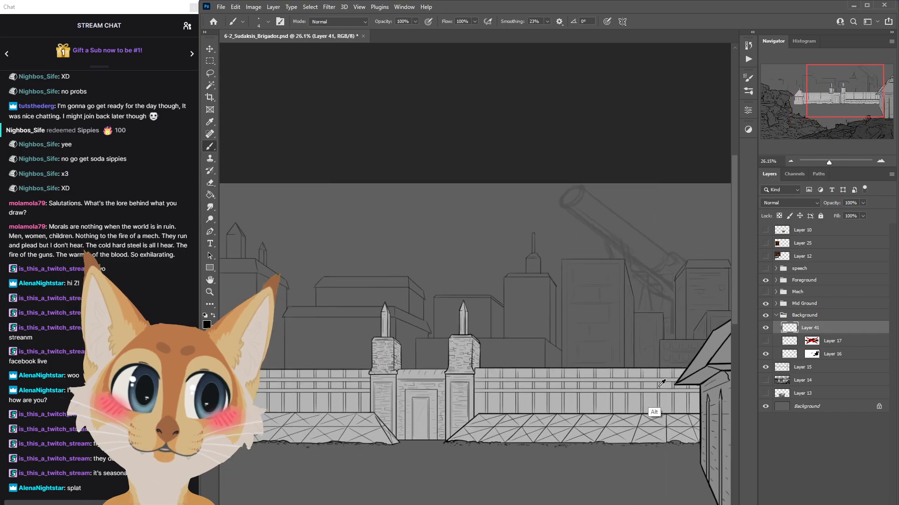
click(765, 292)
click(765, 292)
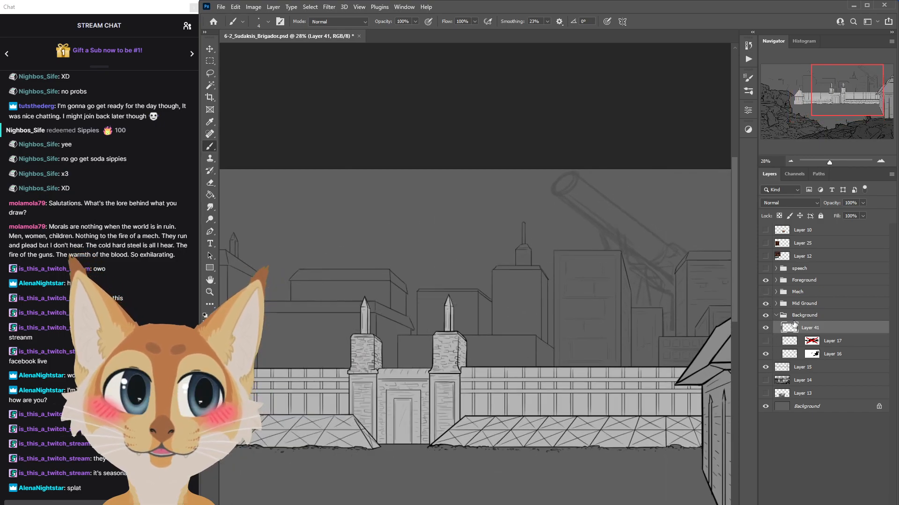
scroll(508, 365, up, 3)
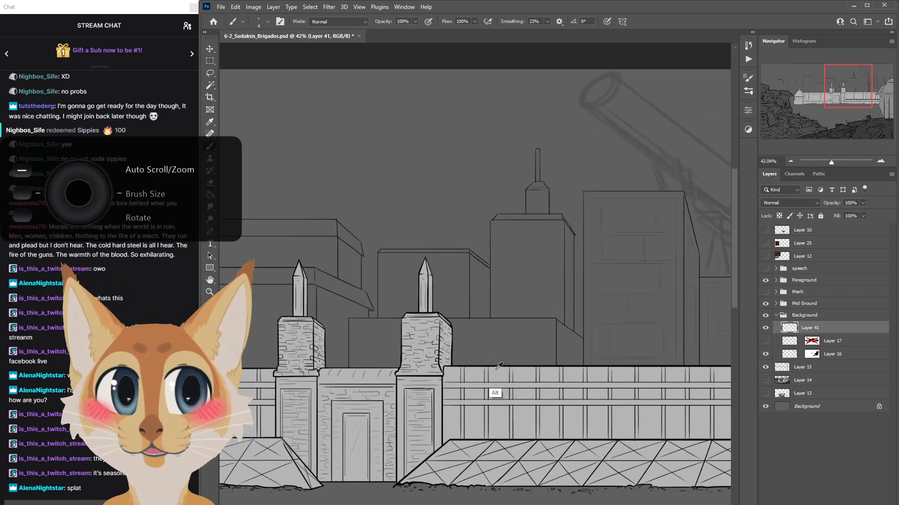
click(765, 341)
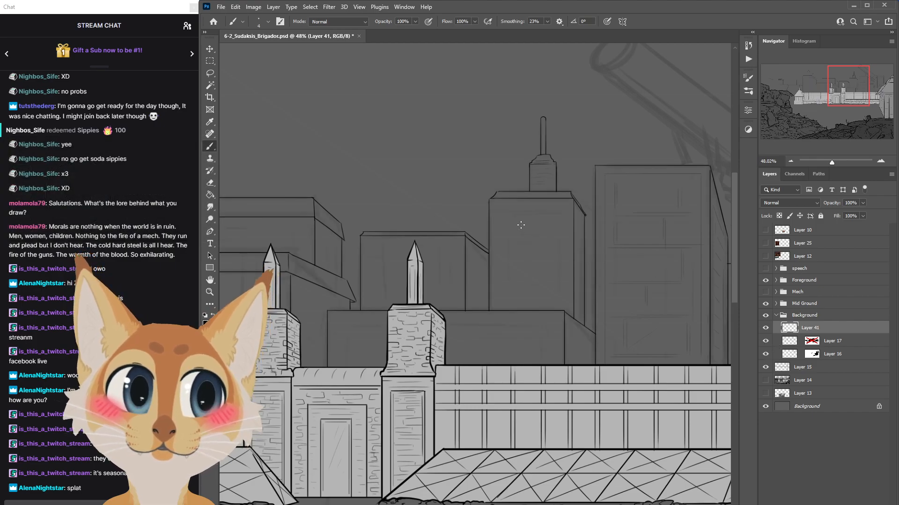
Ink thin lines below the spired tower's roof edge and a rectangular inset panel with short wall lines on its front face.
mouse_move(501, 209)
mouse_down()
mouse_move(589, 211)
mouse_move(574, 217)
mouse_up()
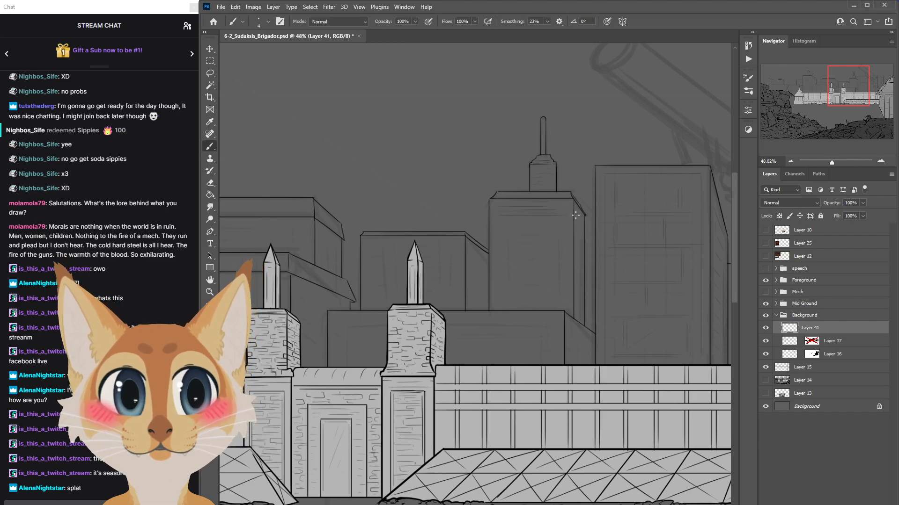
mouse_move(507, 228)
mouse_down()
mouse_move(570, 228)
mouse_move(560, 226)
mouse_move(560, 321)
mouse_up()
drag(505, 226, 507, 321)
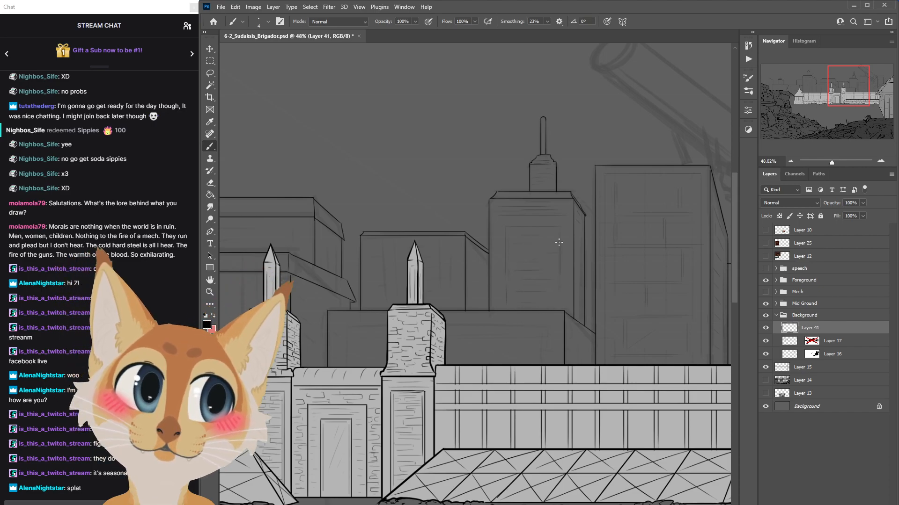
click(765, 342)
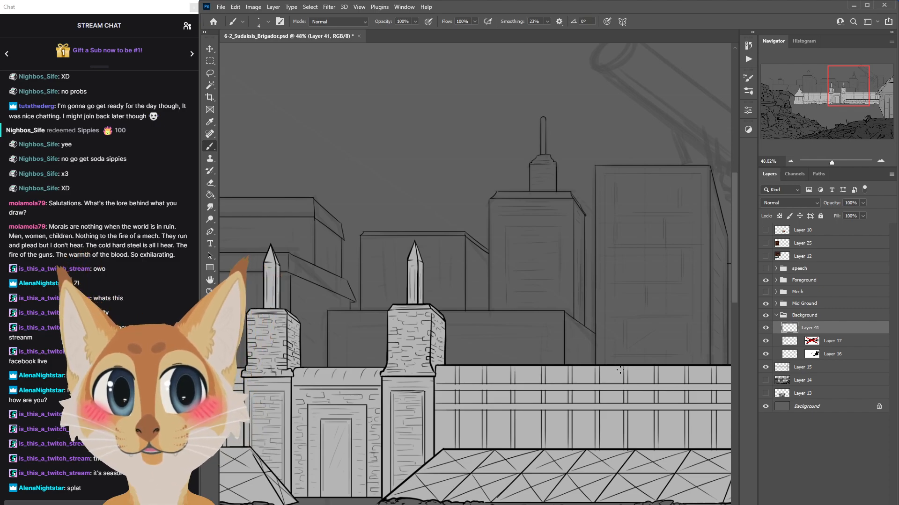
scroll(572, 285, down, 2)
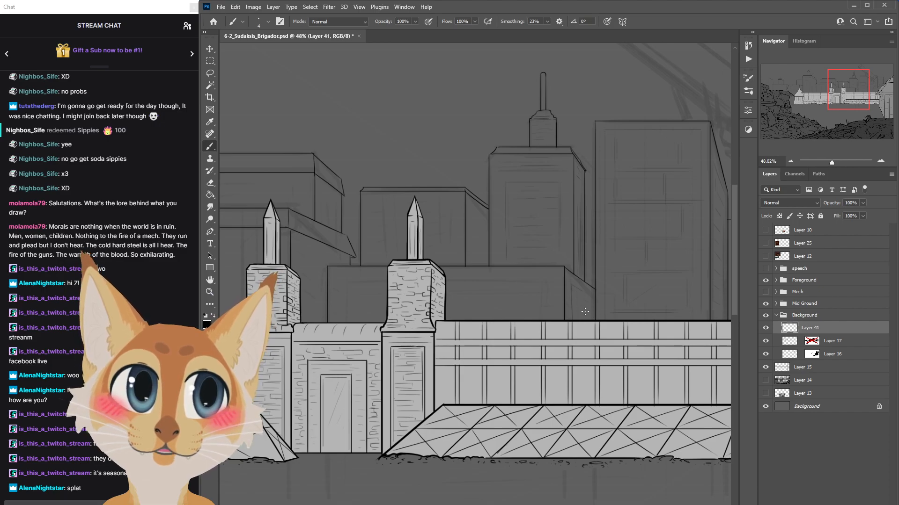
Flip the whole canvas horizontally and save the document.
scroll(607, 316, down, 8)
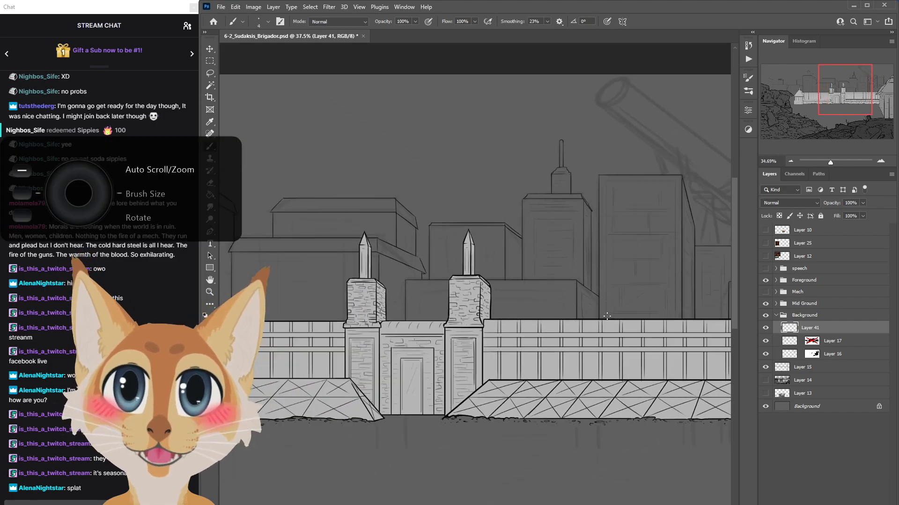
scroll(607, 316, down, 1)
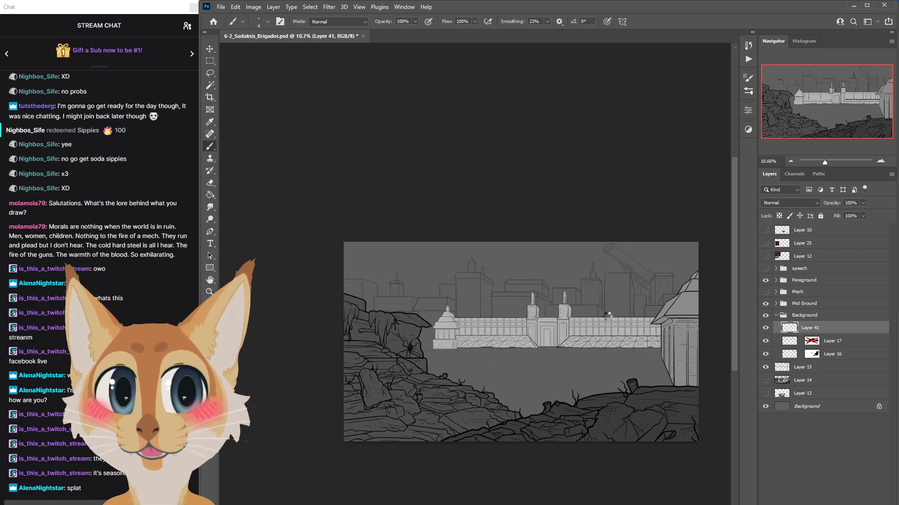
key(ctrl+shift+h)
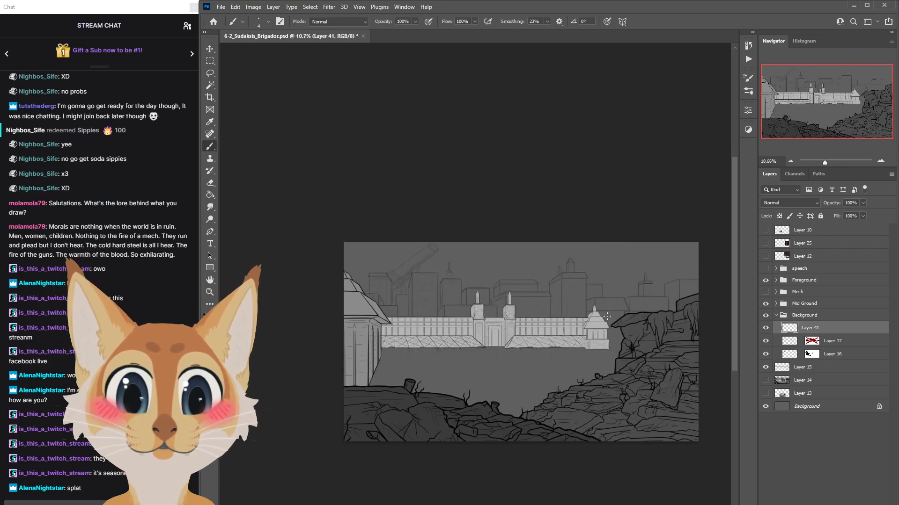
scroll(477, 332, up, 3)
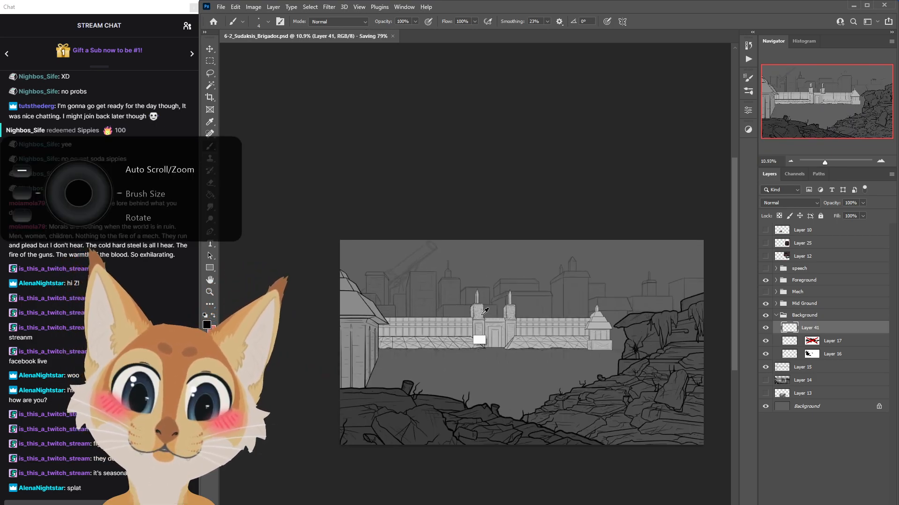
scroll(446, 322, up, 6)
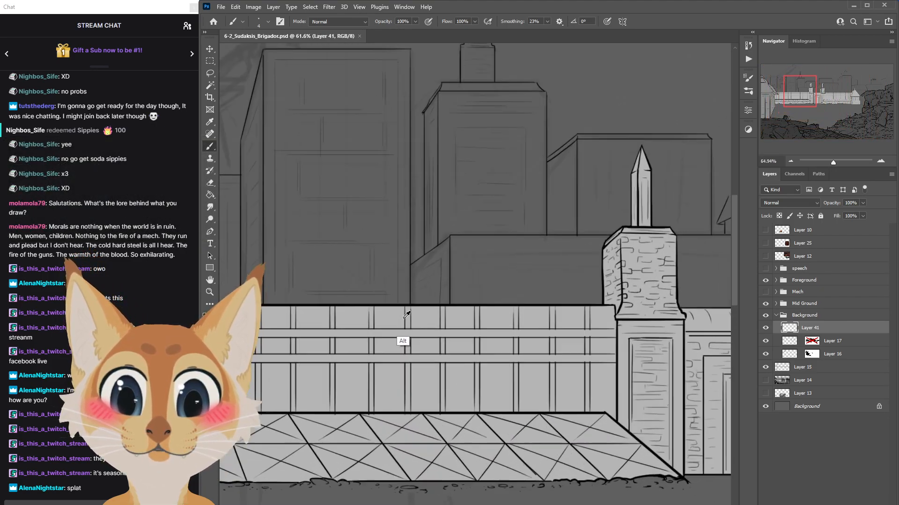
Enlarge the brush by three increments and save the document.
key(bracketright)
key(bracketright)
key(bracketright)
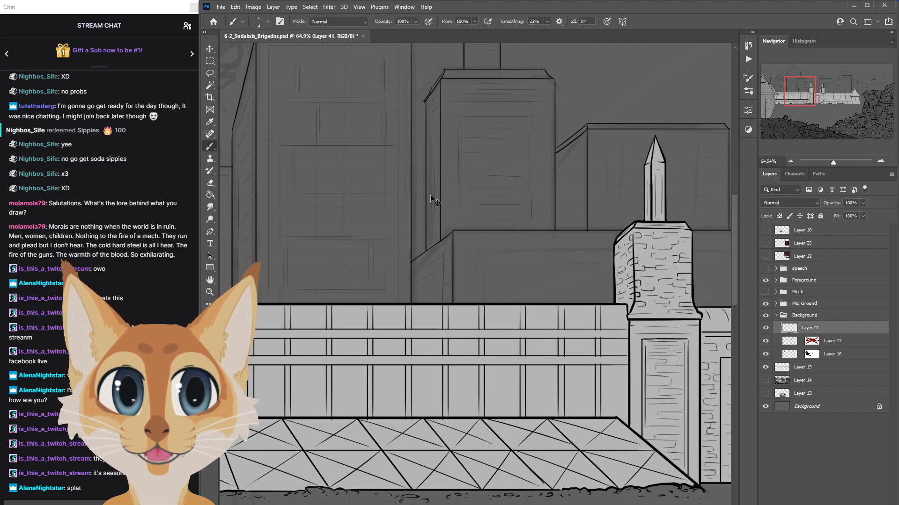
scroll(439, 230, down, 5)
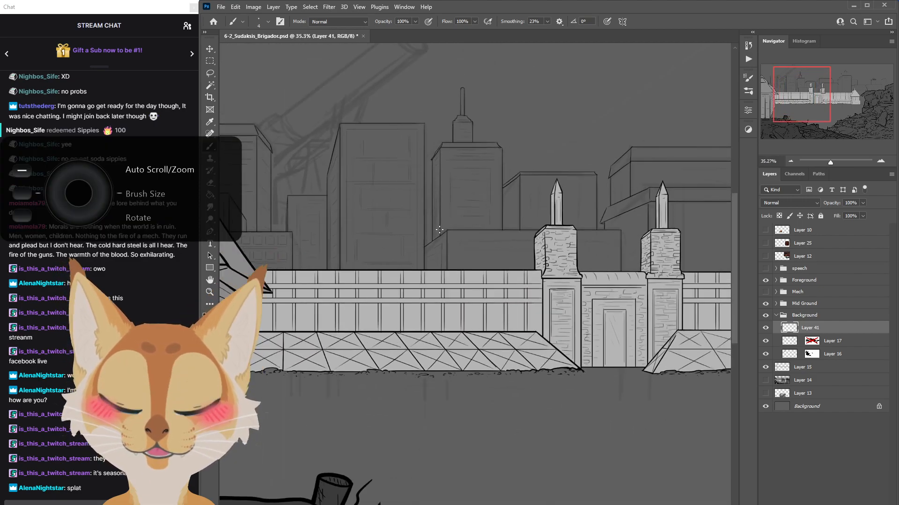
scroll(439, 229, up, 2)
key(ctrl+s)
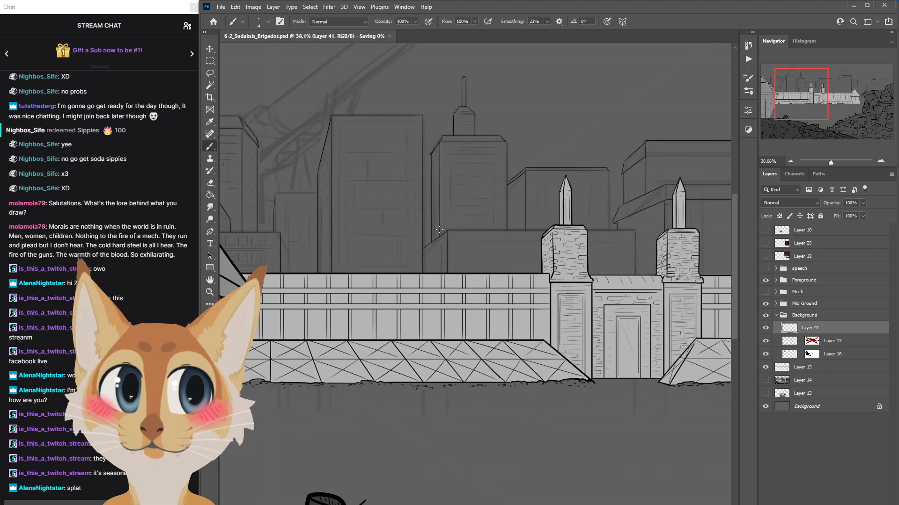
scroll(538, 262, up, 2)
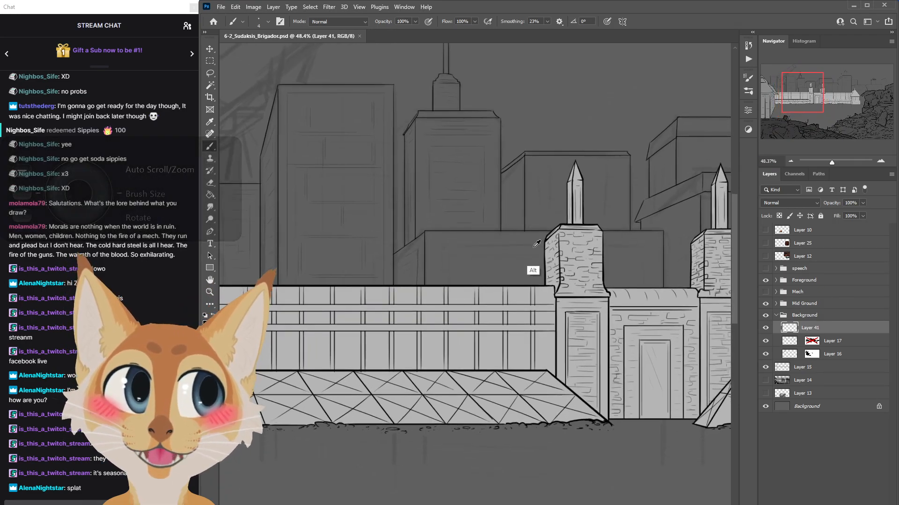
mouse_move(434, 243)
mouse_down()
mouse_move(435, 311)
mouse_move(431, 247)
mouse_move(431, 304)
mouse_move(435, 249)
mouse_move(434, 283)
mouse_up()
key(ctrl+z)
drag(454, 246, 544, 244)
key(ctrl+z)
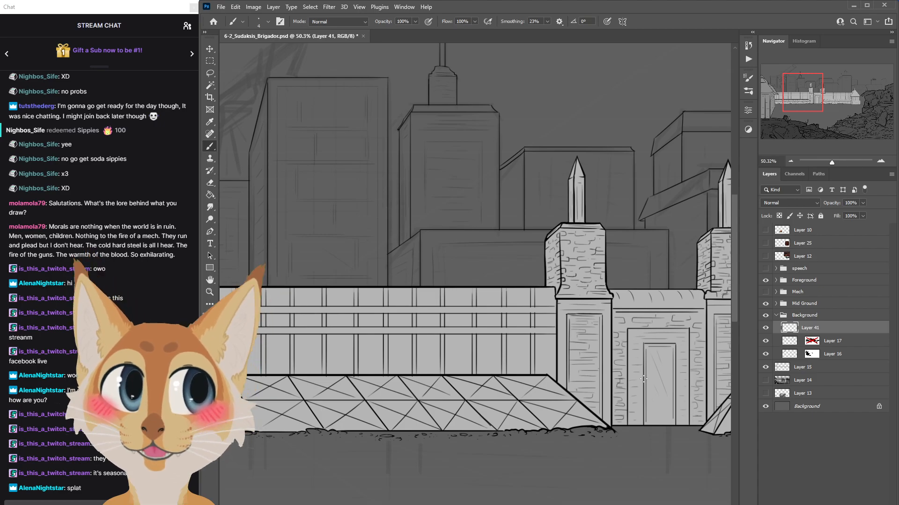
Ink thin horizontal wall lines just below the top edge of the low block behind the gate pillar.
drag(488, 247, 532, 248)
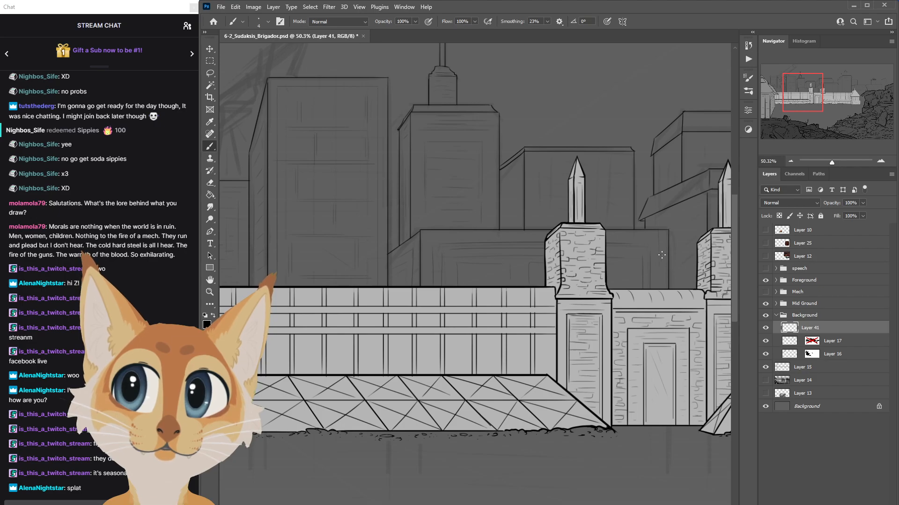
scroll(649, 336, down, 2)
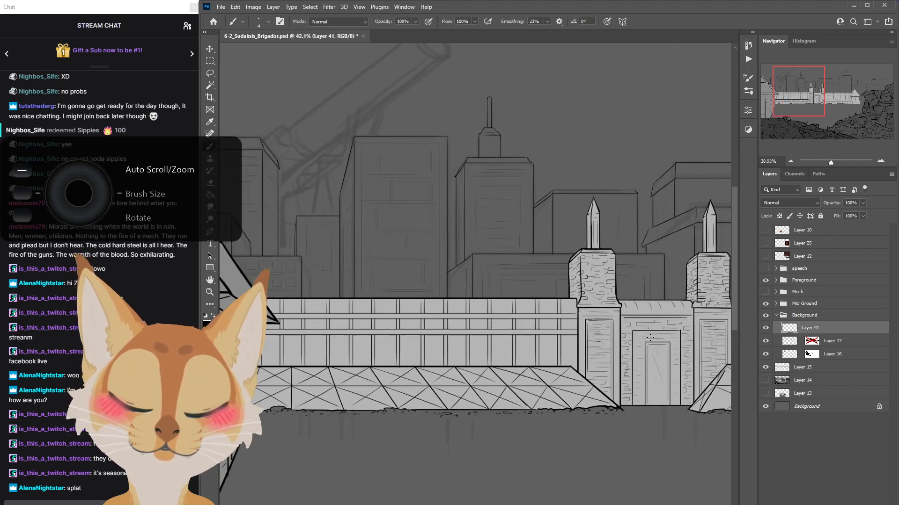
scroll(650, 337, down, 1)
scroll(456, 237, up, 3)
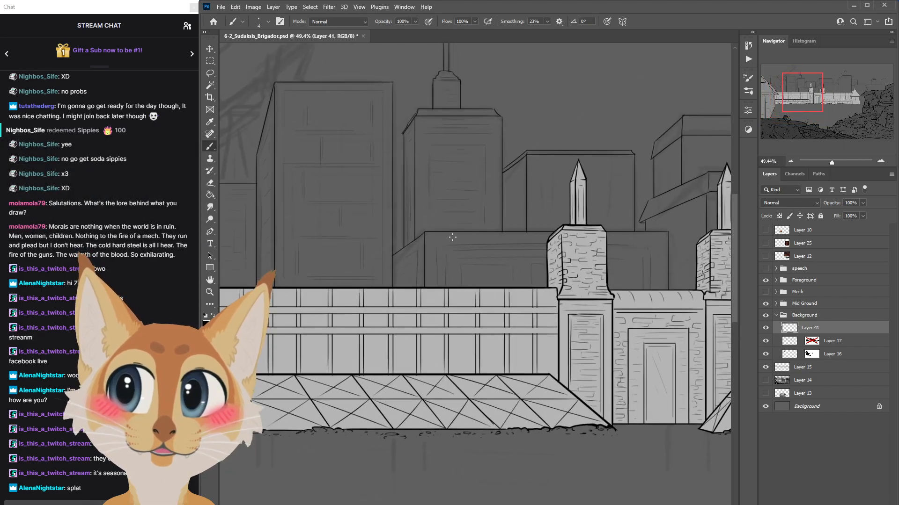
drag(467, 237, 546, 238)
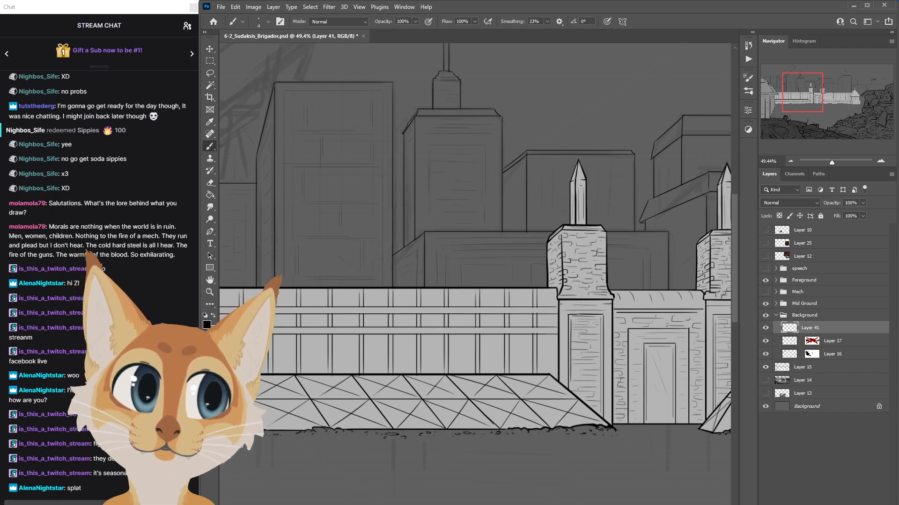
Check the inked skyline at a wider view with the Layer 16 and Layer 17 sketches hidden.
scroll(627, 332, down, 3)
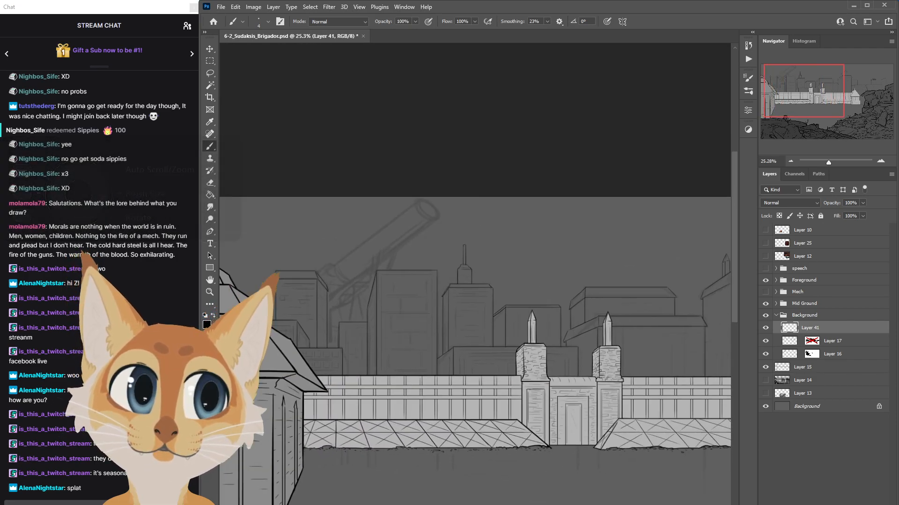
click(765, 354)
click(765, 355)
click(766, 342)
click(766, 354)
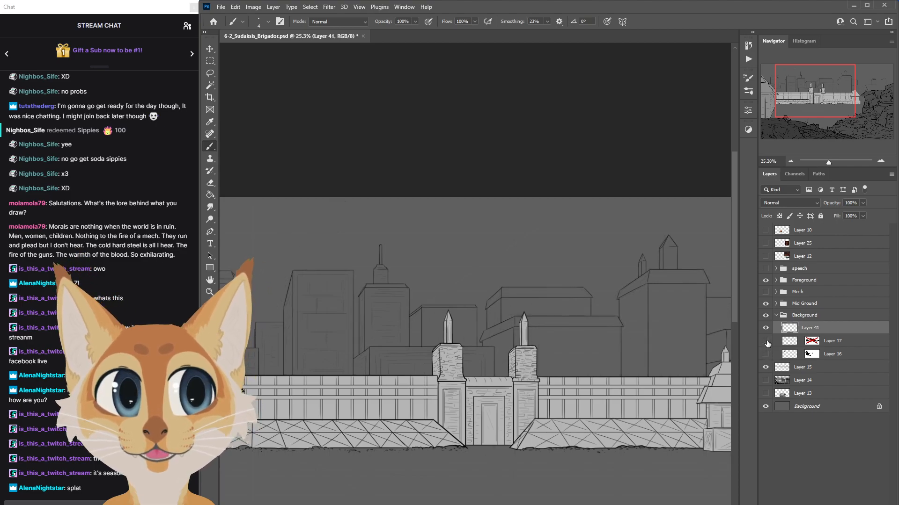
Show the Layer 17 sketch again and examine the inked skyline around the two gate pillars close up and from a distance.
click(766, 341)
scroll(404, 335, up, 4)
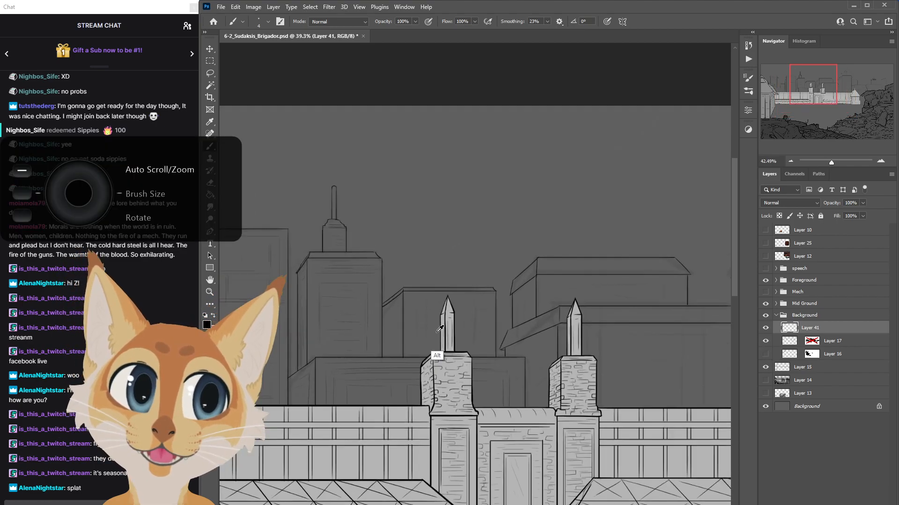
drag(414, 504, 389, 504)
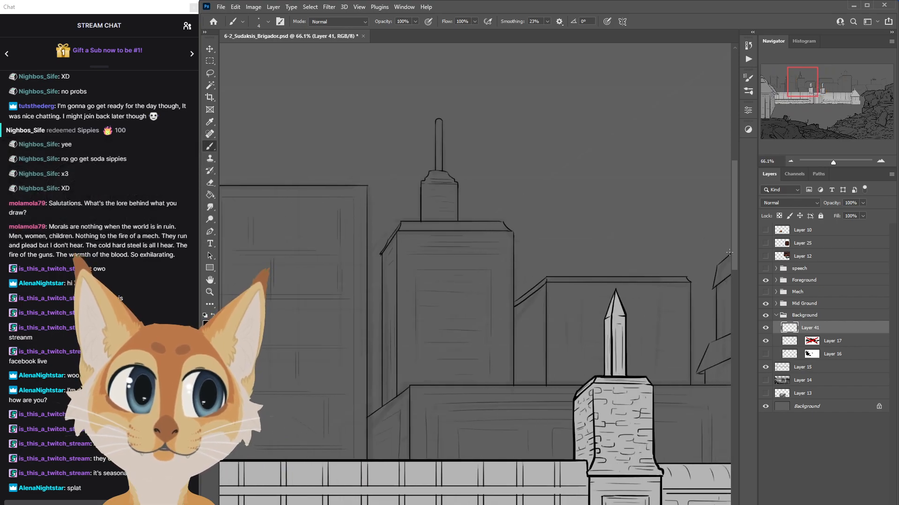
drag(735, 252, 736, 270)
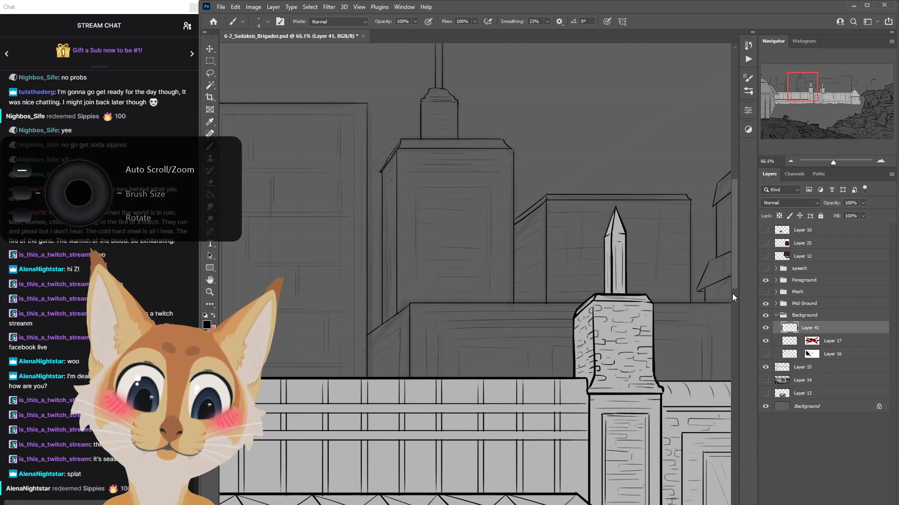
scroll(732, 294, down, 2)
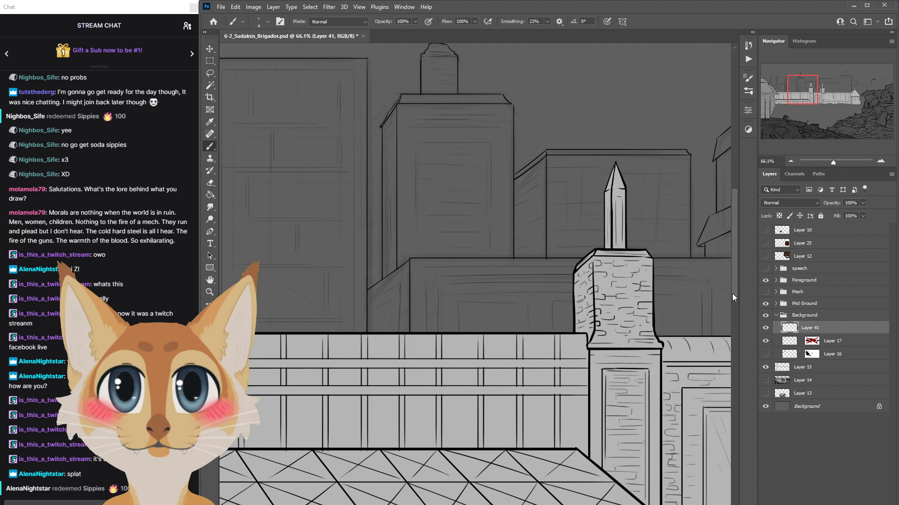
scroll(475, 274, right, 10)
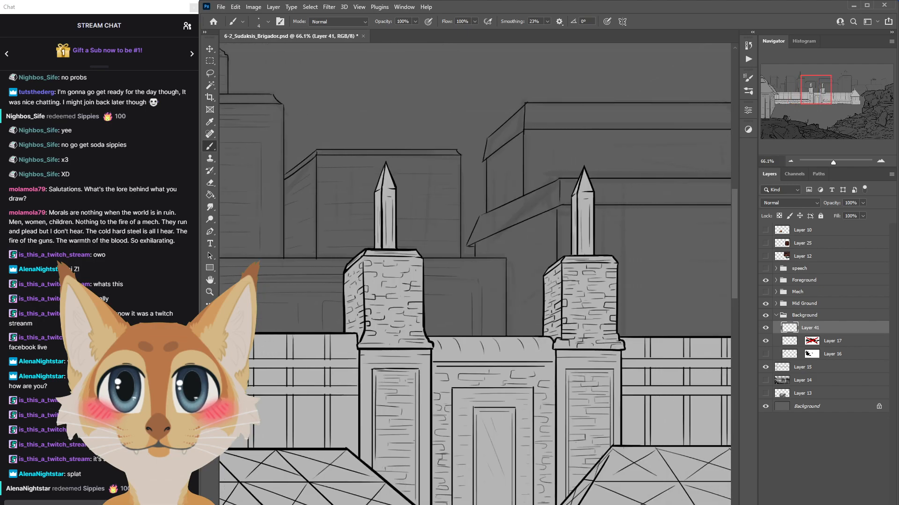
scroll(599, 444, down, 5)
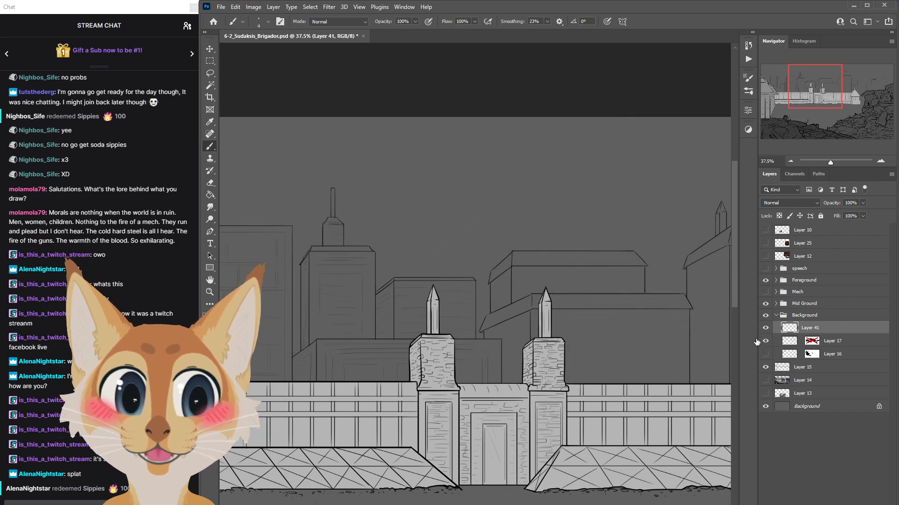
scroll(419, 367, up, 4)
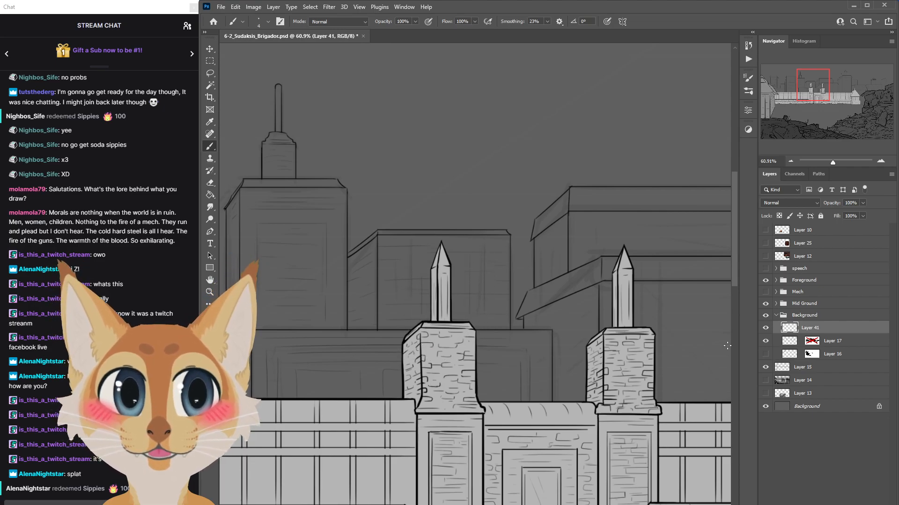
drag(468, 504, 373, 504)
scroll(531, 477, down, 5)
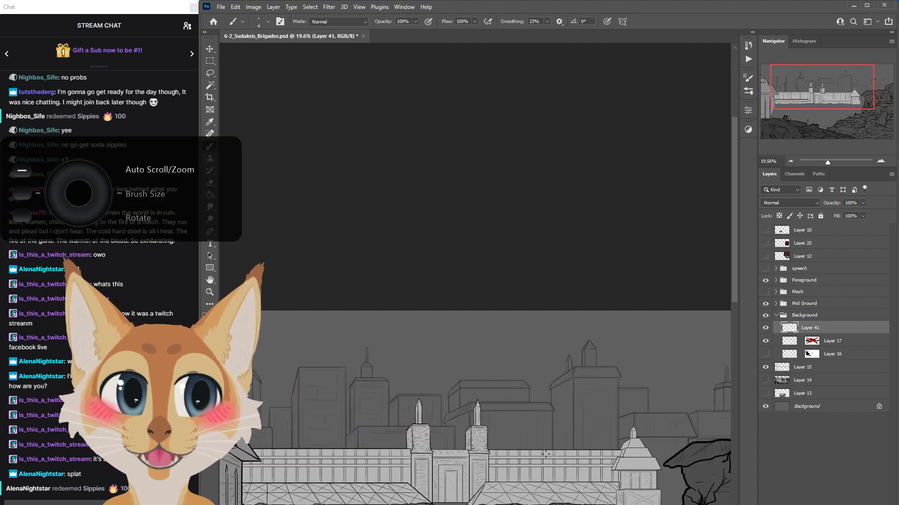
Ink a thin rectangular panel and faint brick marks on the upper roofed block's front wall, plus light vertical lines on its side wall.
scroll(506, 428, up, 4)
scroll(505, 427, up, 3)
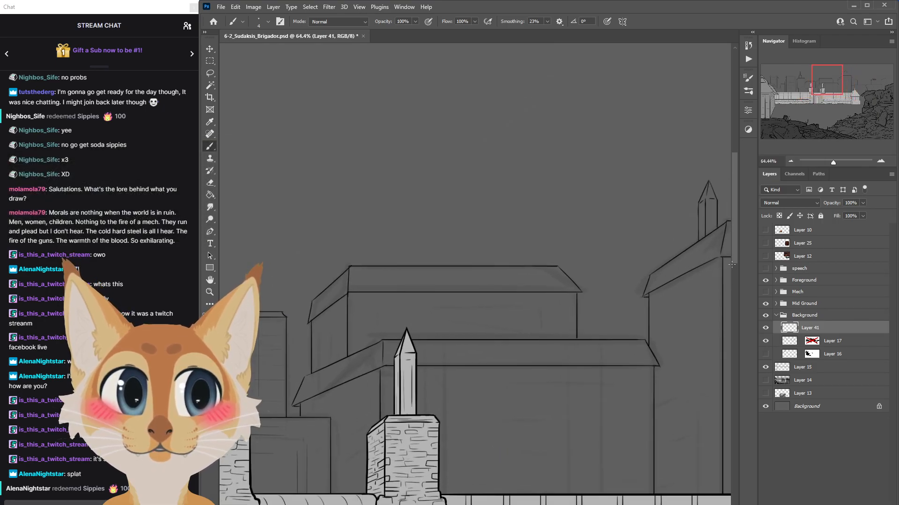
scroll(561, 229, down, 1)
drag(553, 263, 552, 242)
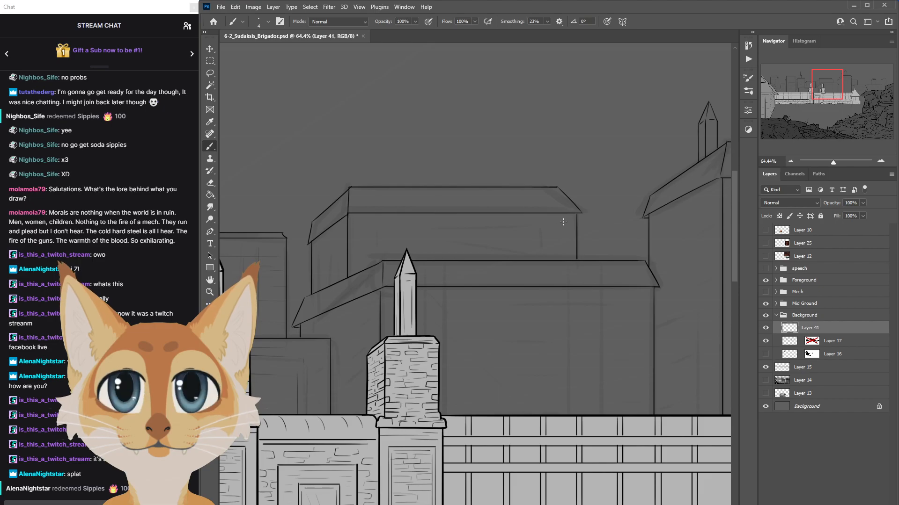
mouse_move(555, 261)
mouse_down()
mouse_move(558, 226)
mouse_move(370, 241)
mouse_move(371, 228)
mouse_move(371, 266)
mouse_move(426, 241)
mouse_move(379, 232)
mouse_move(546, 242)
mouse_move(542, 234)
mouse_move(542, 256)
mouse_up()
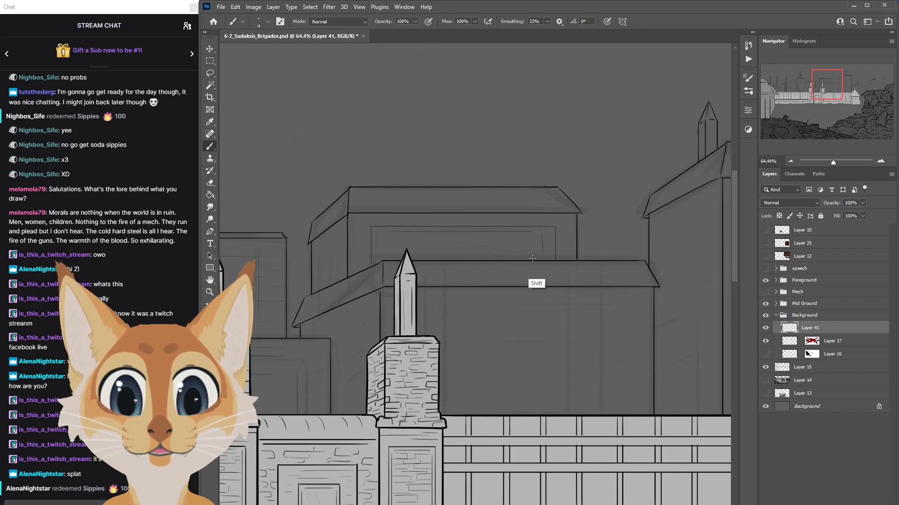
drag(384, 235, 384, 260)
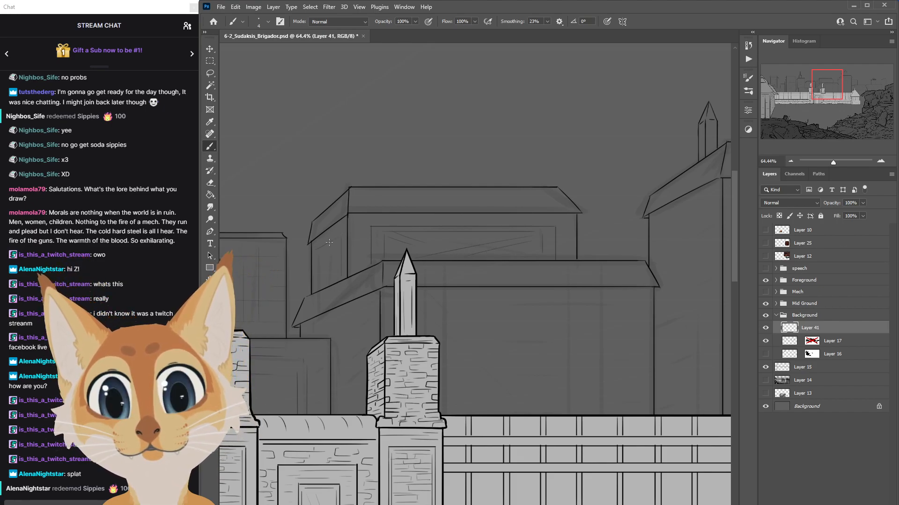
drag(318, 257, 319, 283)
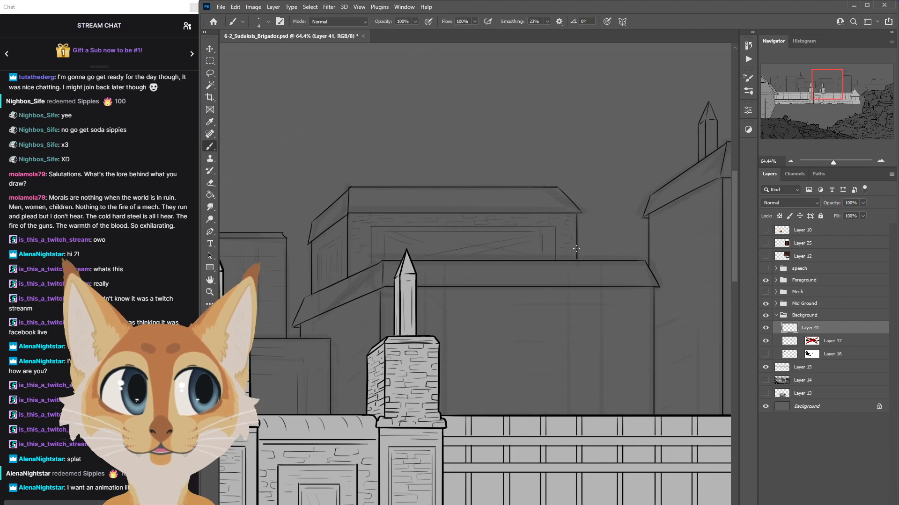
Save the drawing and review the background skyline around the gate.
scroll(646, 290, down, 3)
scroll(646, 291, down, 4)
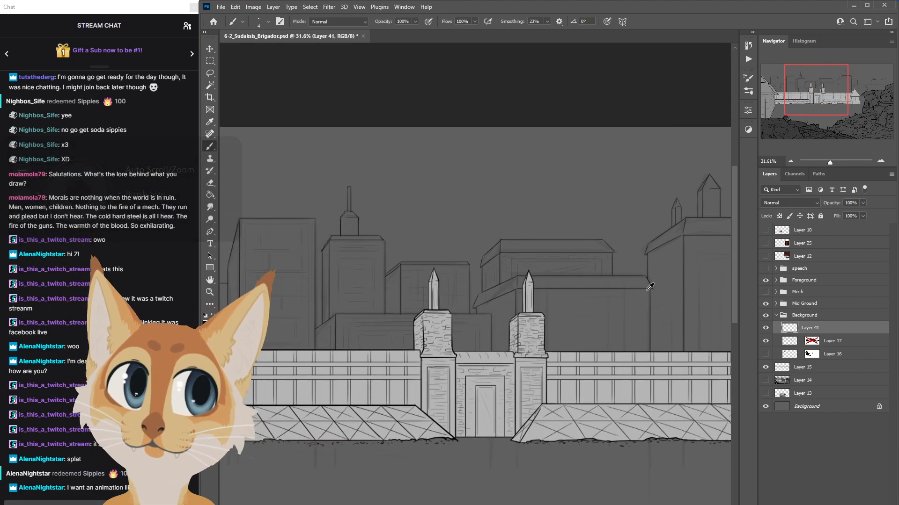
key(ctrl+s)
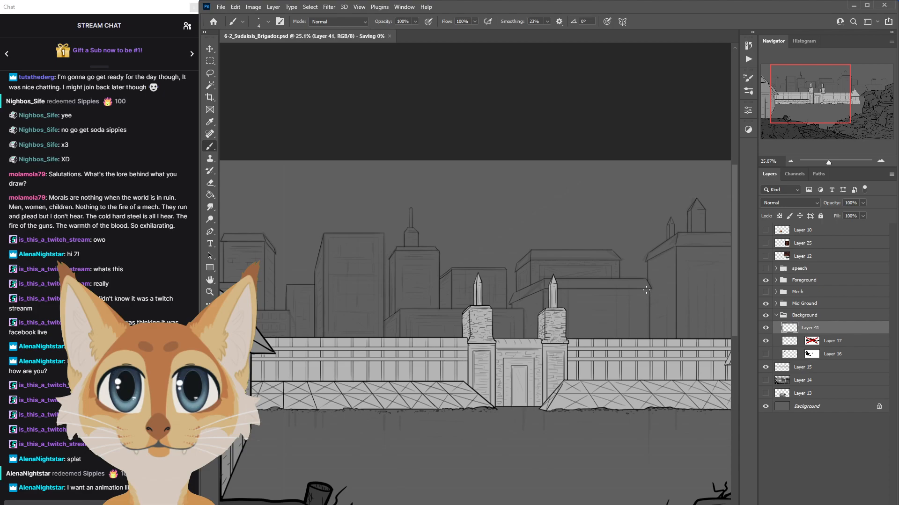
scroll(646, 290, right, 5)
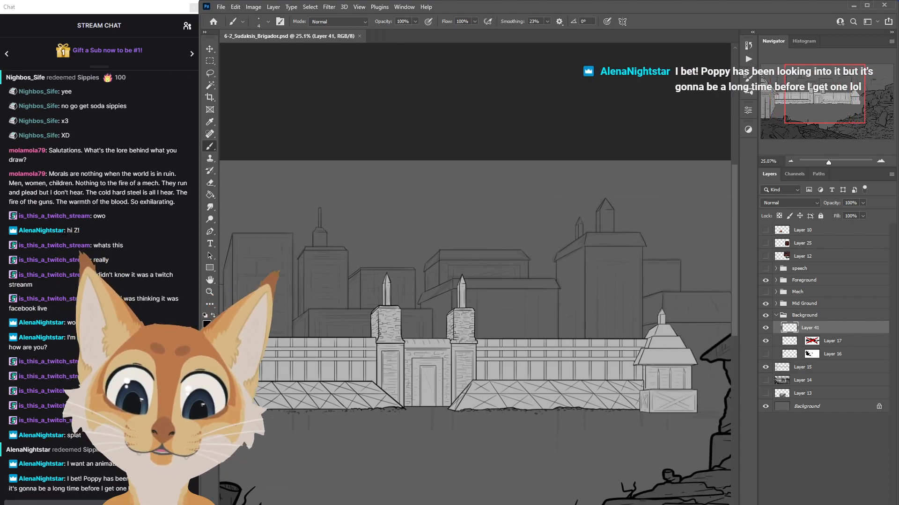
Add fine detail strokes to the sloped-roof background building behind the gate's right pillar, and save the drawing.
scroll(449, 316, up, 4)
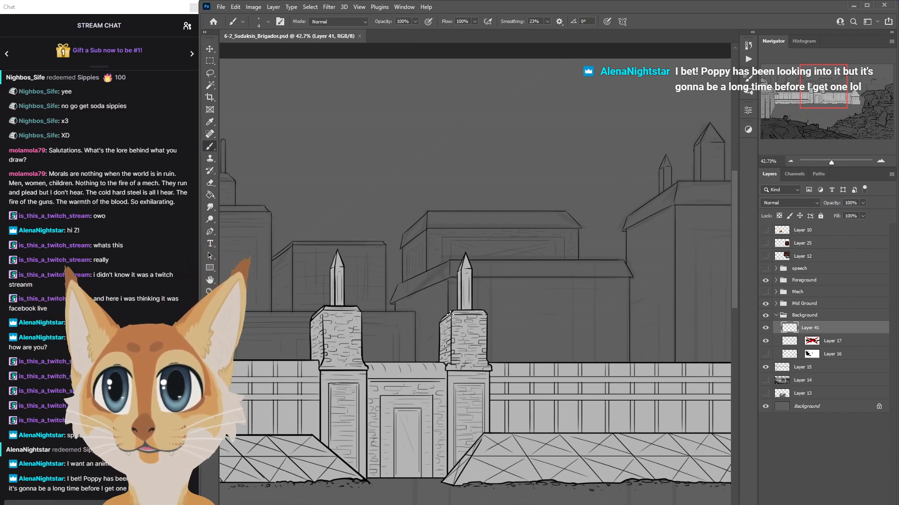
scroll(404, 257, up, 1)
scroll(404, 257, up, 4)
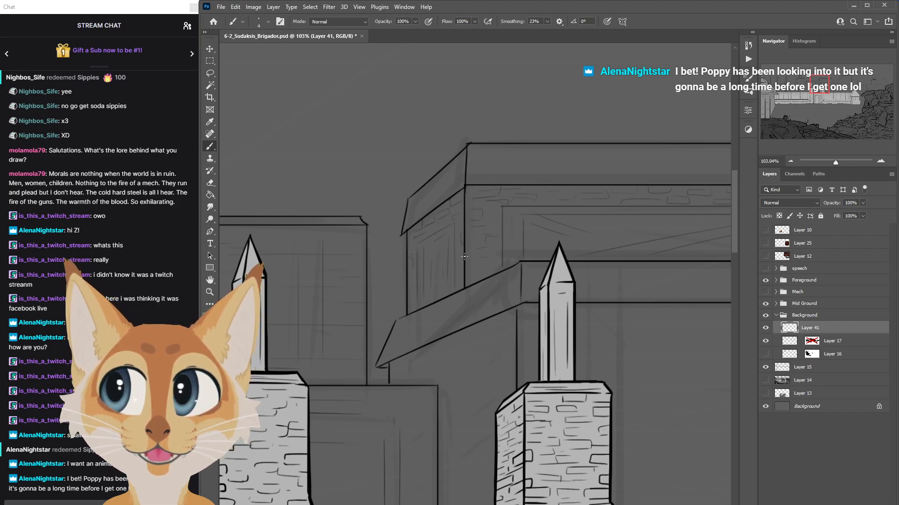
scroll(420, 326, down, 3)
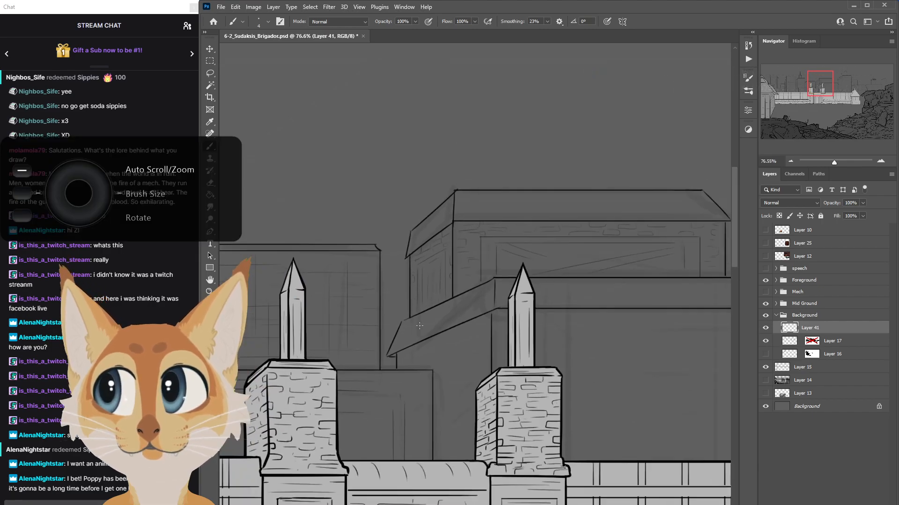
scroll(419, 326, down, 2)
key(ctrl+s)
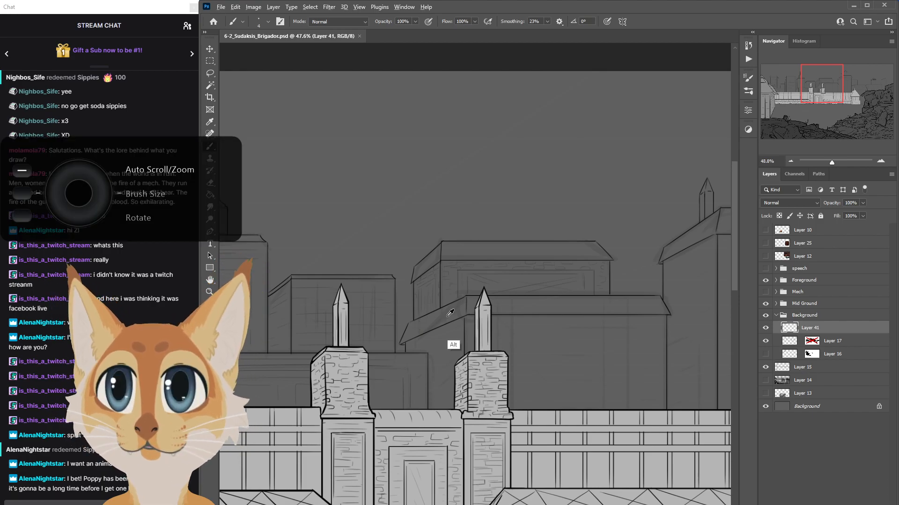
scroll(500, 336, up, 3)
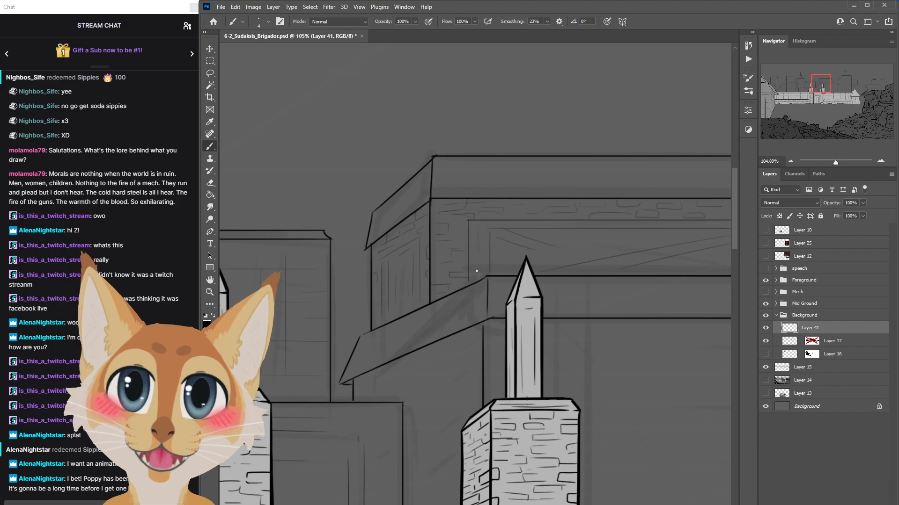
scroll(495, 288, down, 3)
scroll(495, 288, down, 2)
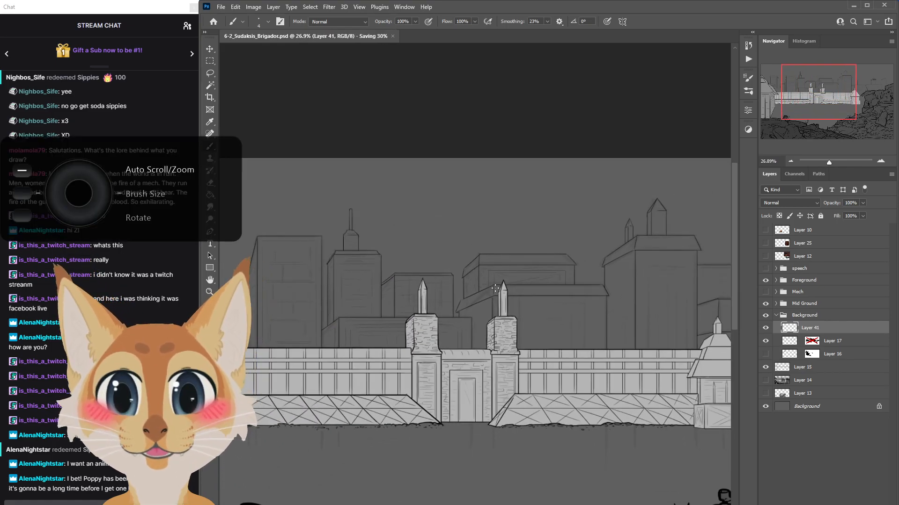
Add short light strokes to the upper roof and wall of the sloped-roof building behind the gate's right pillar.
scroll(495, 288, up, 2)
drag(426, 258, 425, 282)
drag(567, 254, 538, 255)
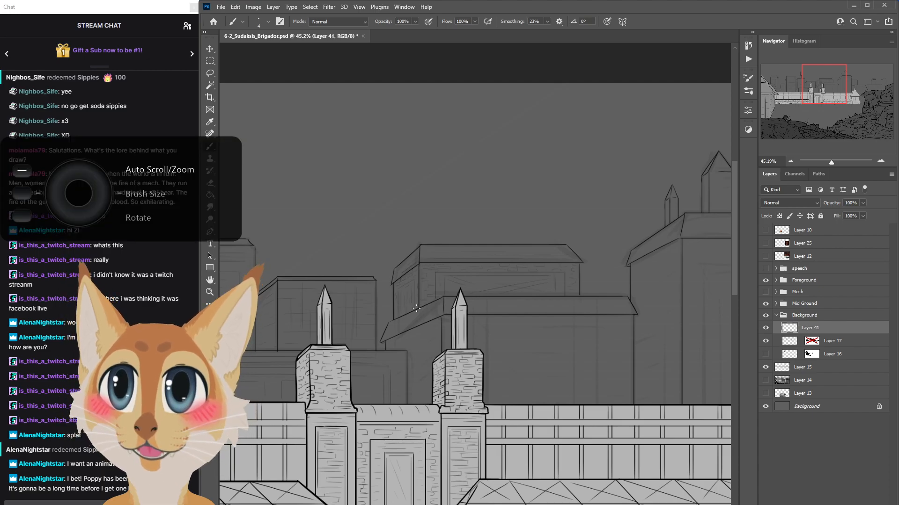
Try to draw a thin raised ledge above the roof of the building behind the gate's left pillar.
scroll(343, 331, up, 3)
mouse_move(344, 332)
mouse_down()
mouse_move(562, 329)
mouse_move(549, 328)
mouse_up()
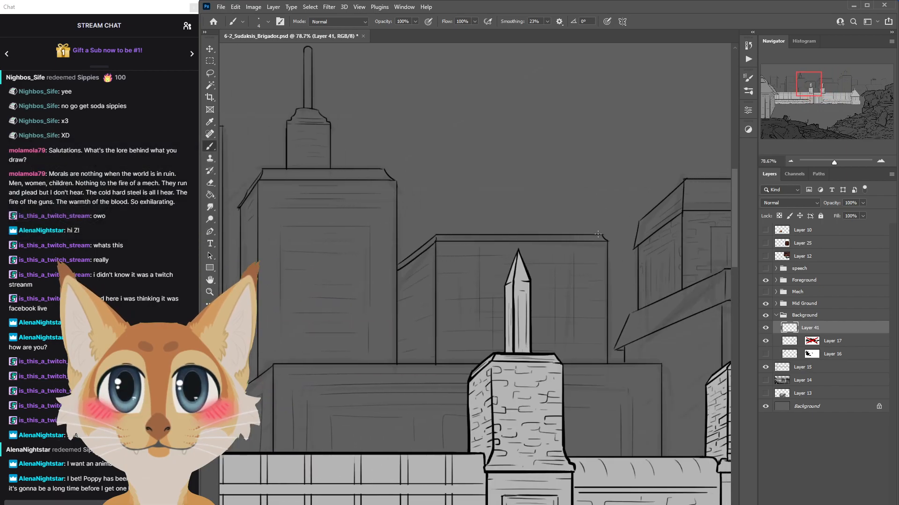
drag(598, 234, 436, 229)
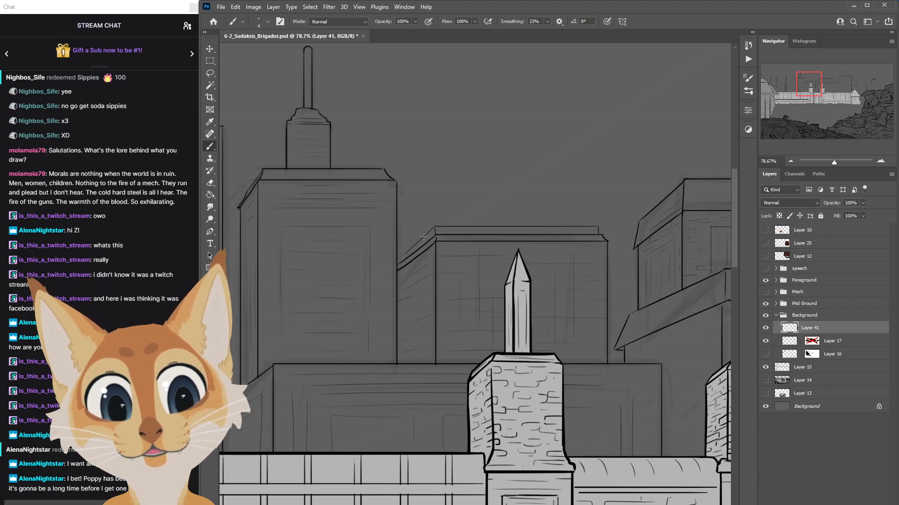
drag(435, 229, 399, 254)
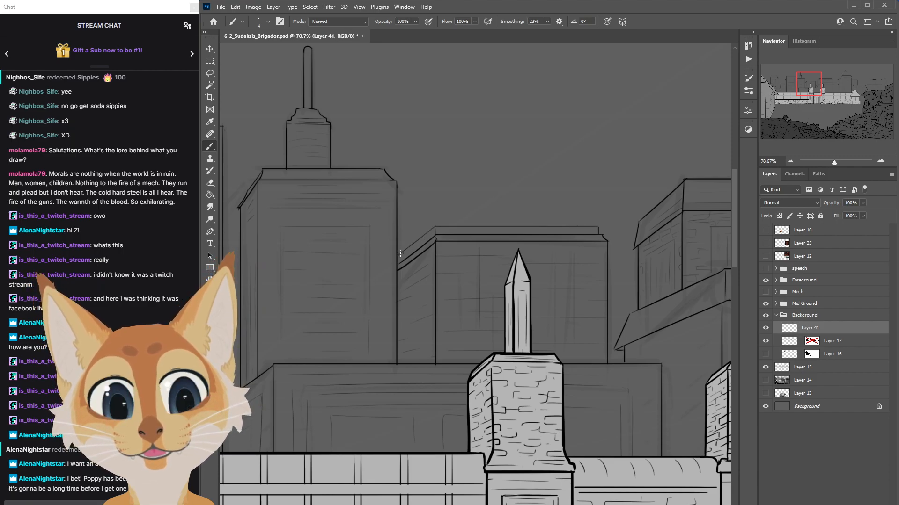
key(ctrl+z)
drag(436, 228, 398, 255)
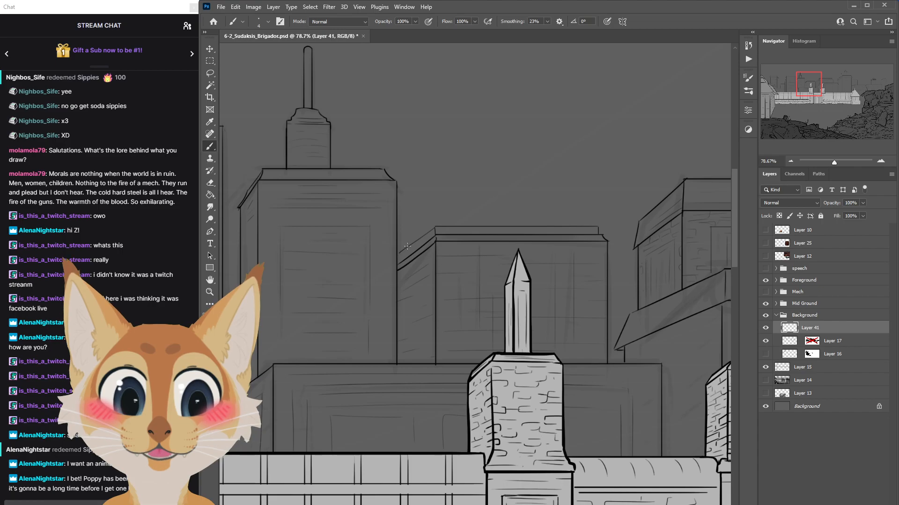
key(ctrl+z)
drag(435, 228, 401, 255)
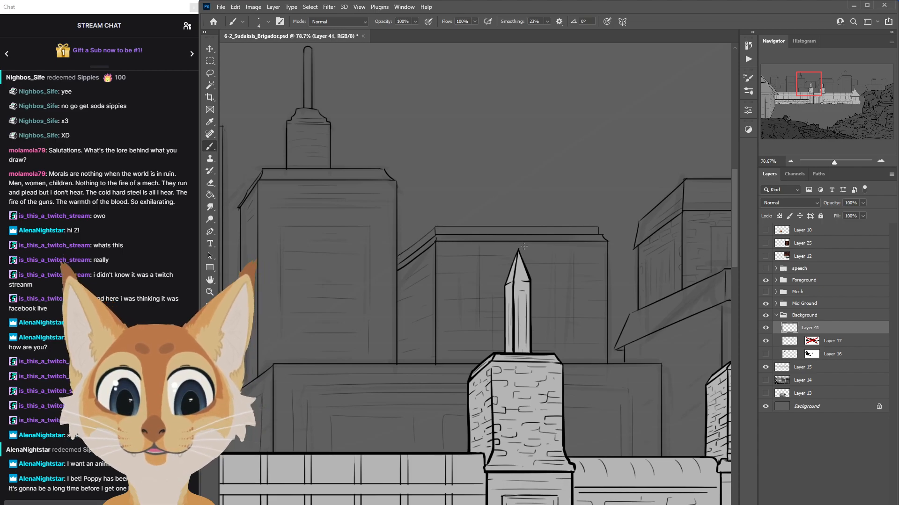
scroll(518, 245, down, 5)
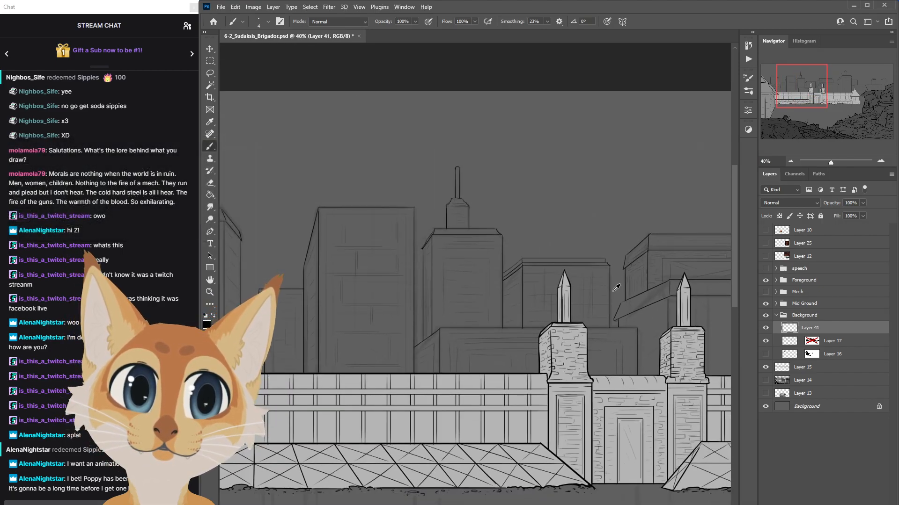
scroll(615, 287, up, 5)
key(ctrl+z)
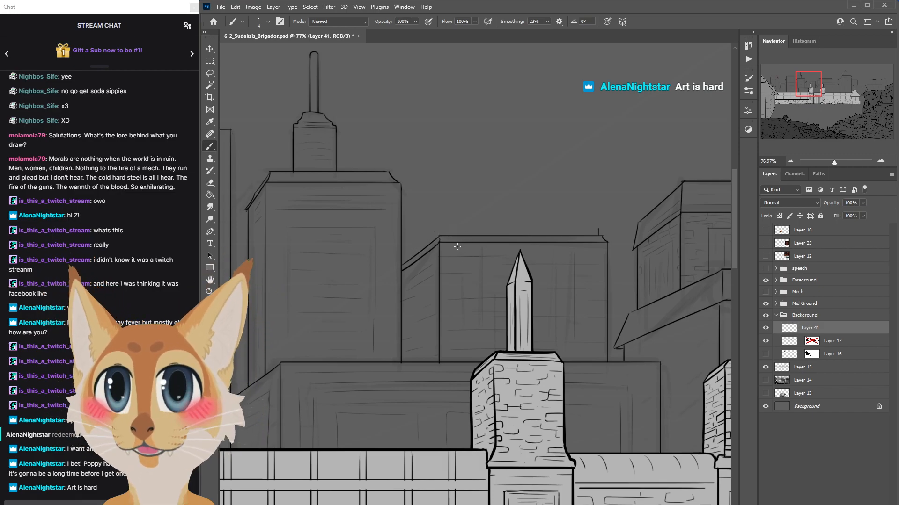
Redraw the raised ledge's top line and slanted side edge on the building behind the gate's left pillar, and save the drawing.
drag(445, 232, 599, 232)
drag(430, 238, 408, 261)
key(ctrl+z)
key(ctrl+z)
drag(446, 230, 405, 259)
key(ctrl+z)
drag(445, 230, 405, 258)
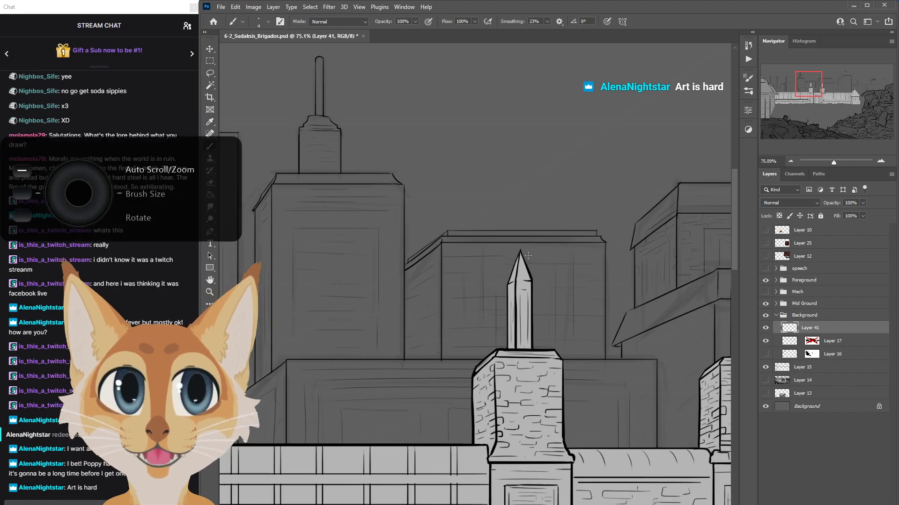
scroll(494, 225, down, 6)
key(ctrl+s)
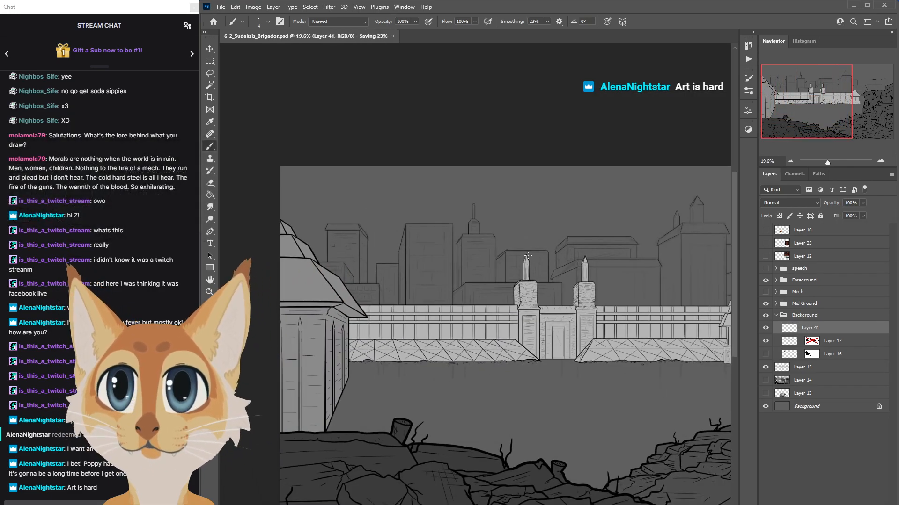
Draw vertical panel lines and light horizontal strokes on the wide building's wall beside the gate's right pillar, and save the drawing.
scroll(430, 287, up, 4)
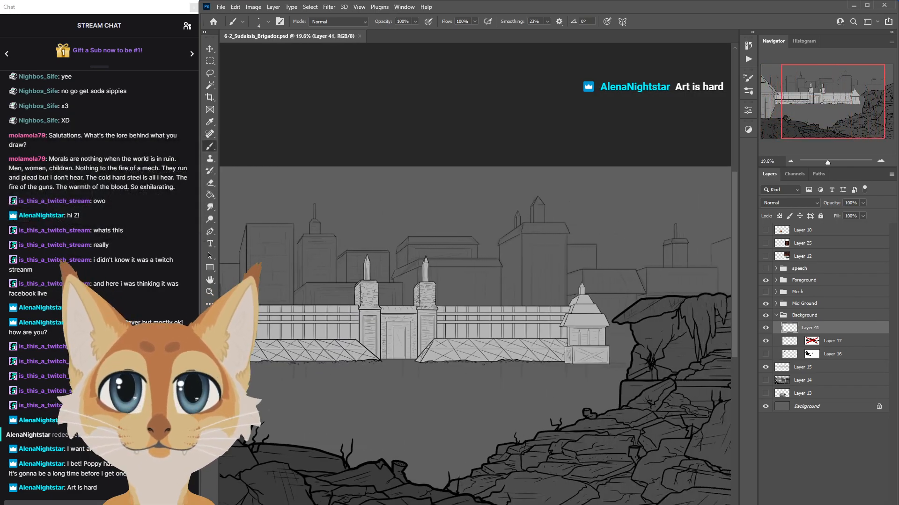
scroll(430, 287, up, 2)
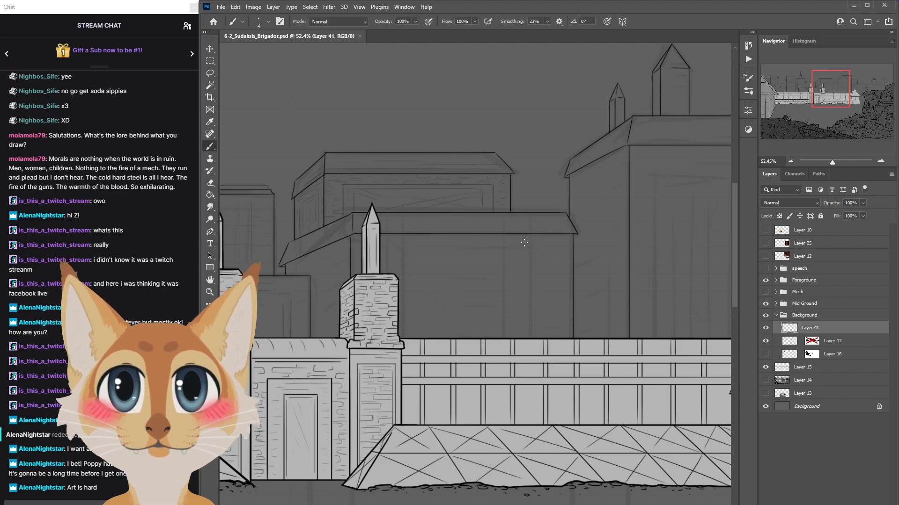
drag(508, 235, 510, 415)
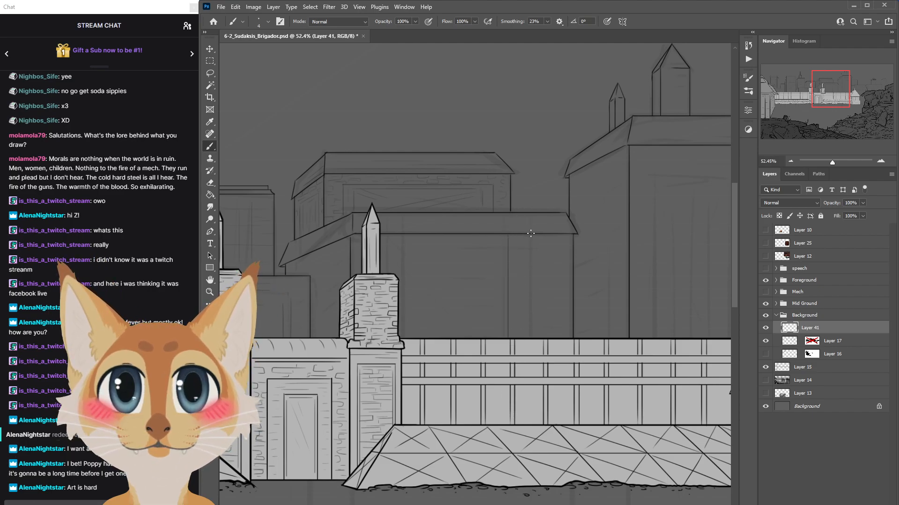
drag(533, 237, 523, 423)
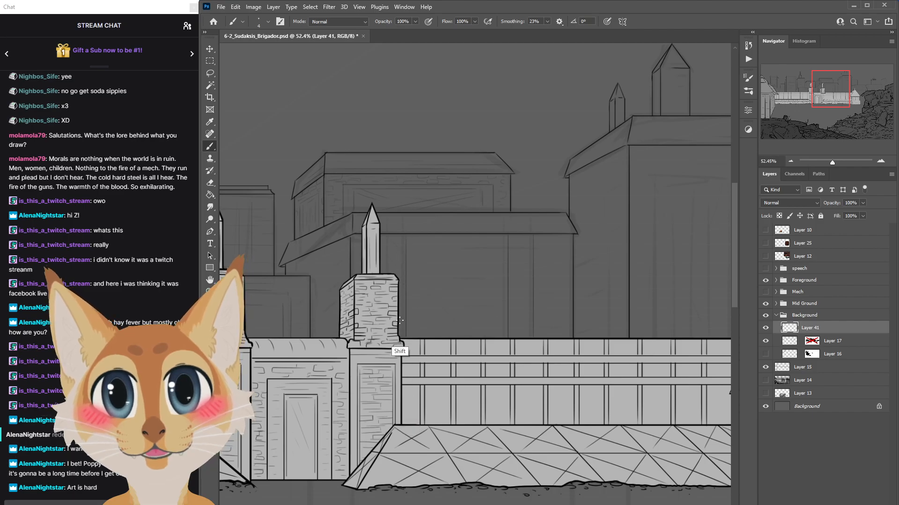
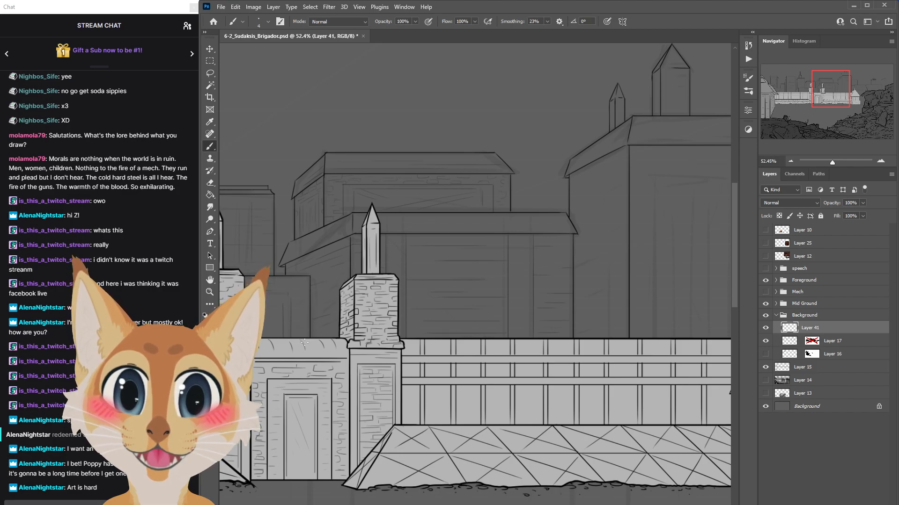
scroll(443, 313, down, 2)
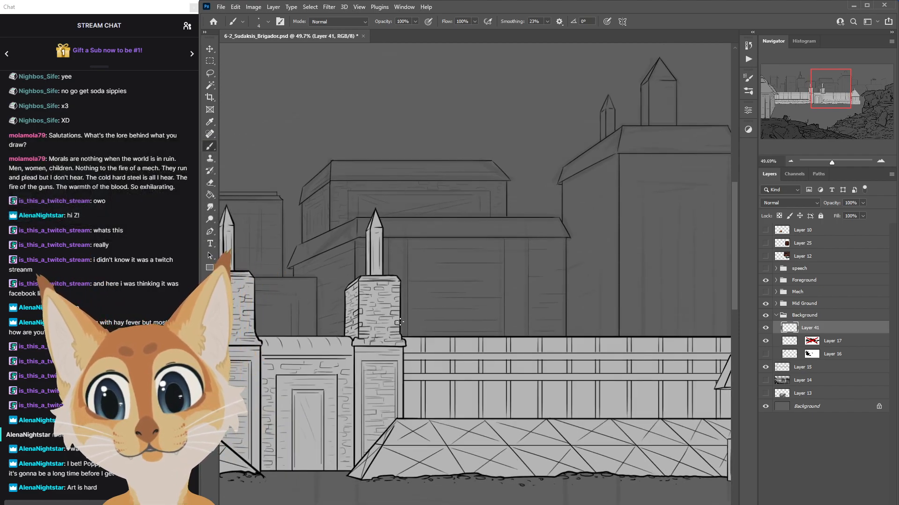
scroll(392, 323, down, 5)
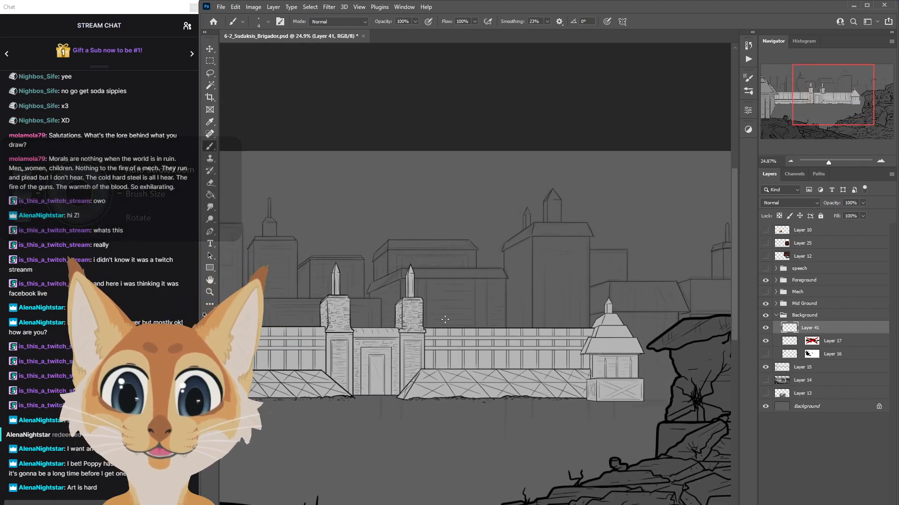
key(ctrl+s)
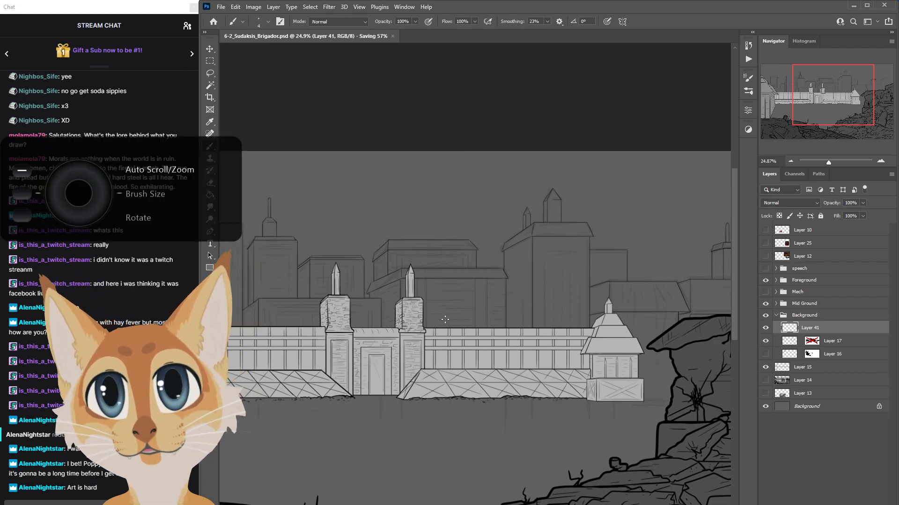
Add short brick strokes to the two pointed chimneys on the tall building between the gate and the small tower, and save the drawing.
scroll(445, 319, up, 4)
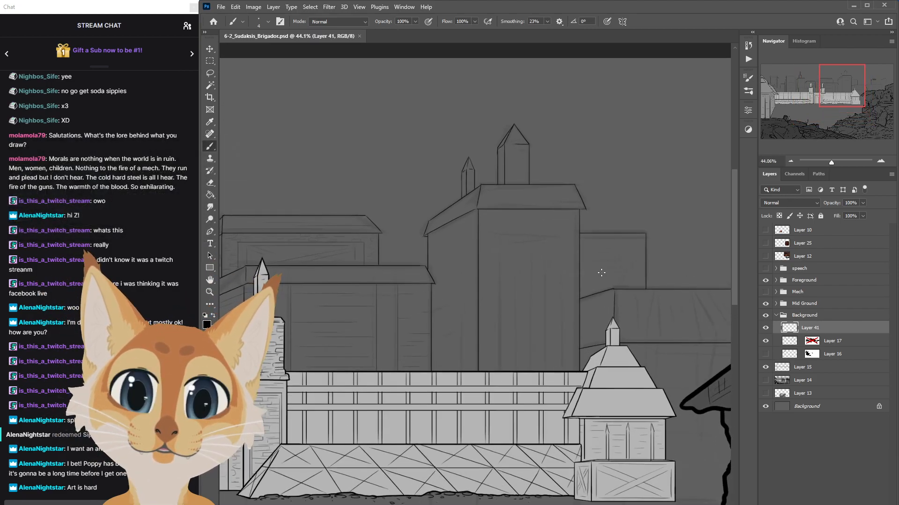
scroll(601, 273, up, 1)
scroll(602, 273, down, 3)
scroll(601, 273, up, 4)
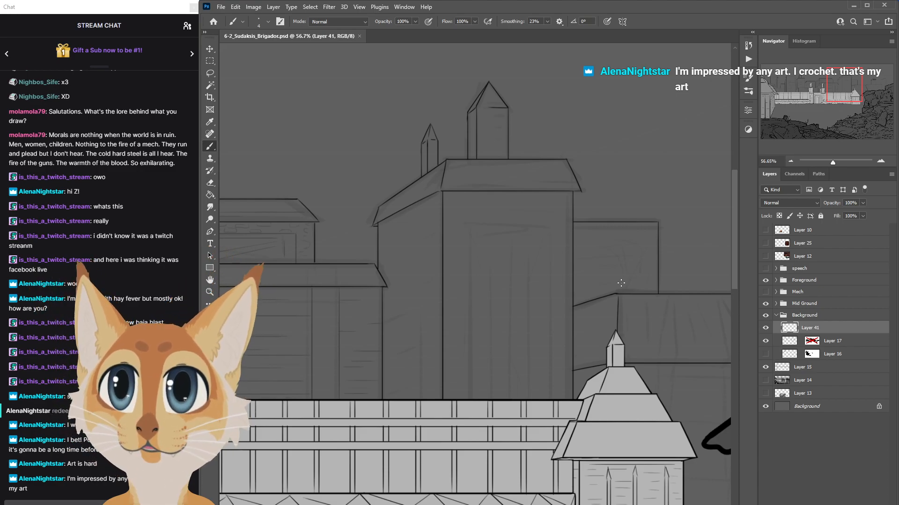
scroll(737, 248, up, 3)
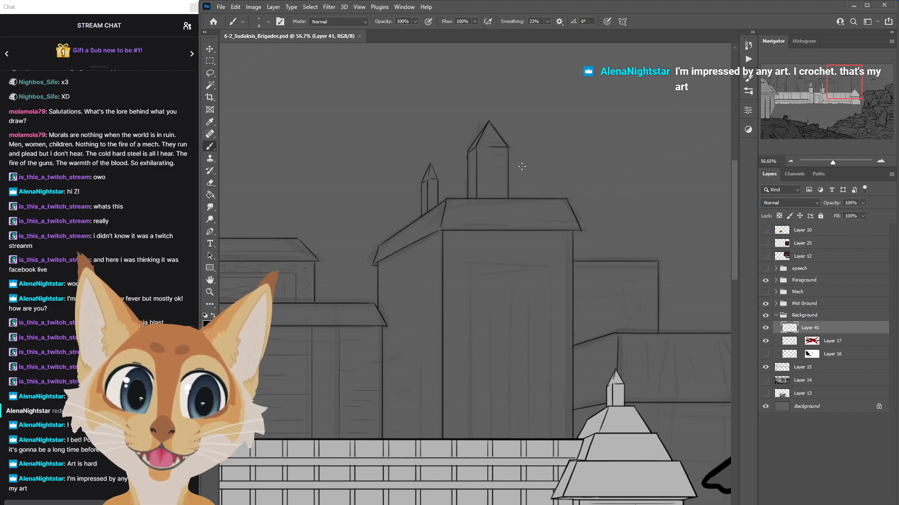
drag(493, 153, 501, 152)
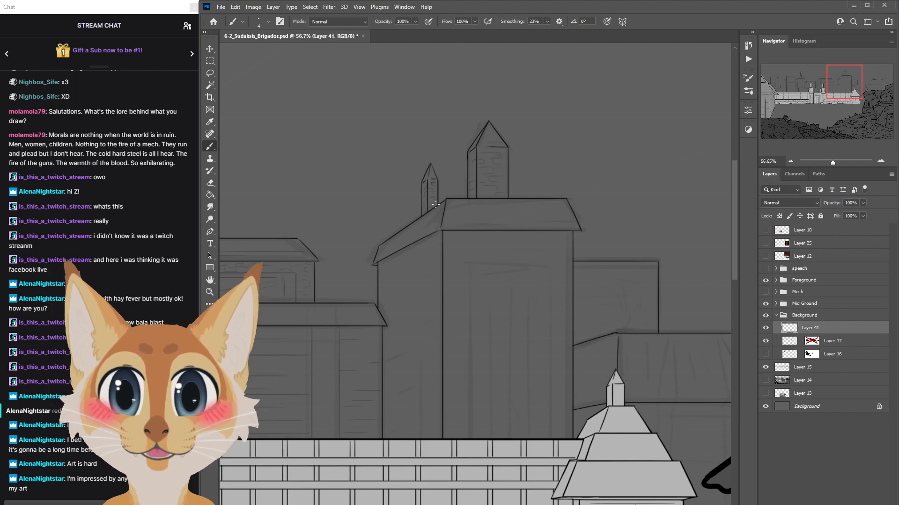
scroll(470, 196, down, 2)
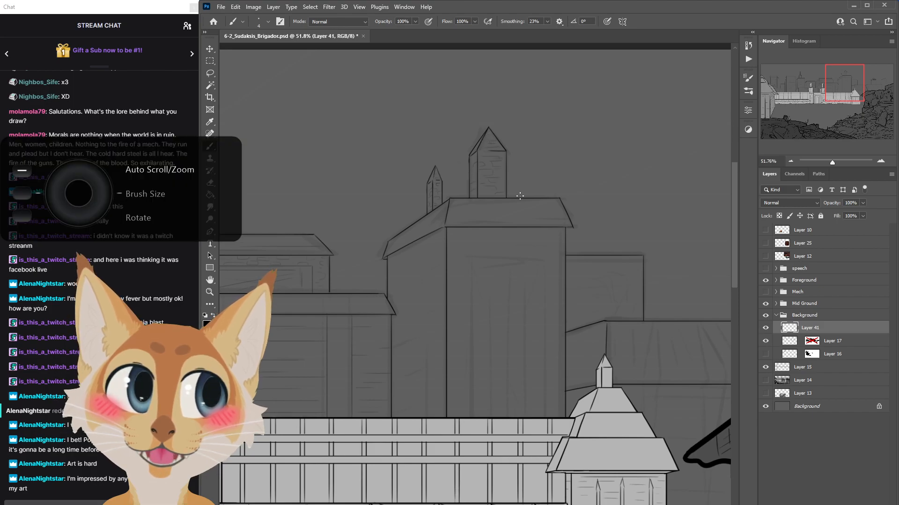
scroll(523, 193, down, 4)
scroll(523, 192, up, 1)
key(ctrl+s)
Draw a straight trim line just above the lower edge of the tall building's roof.
scroll(520, 196, up, 3)
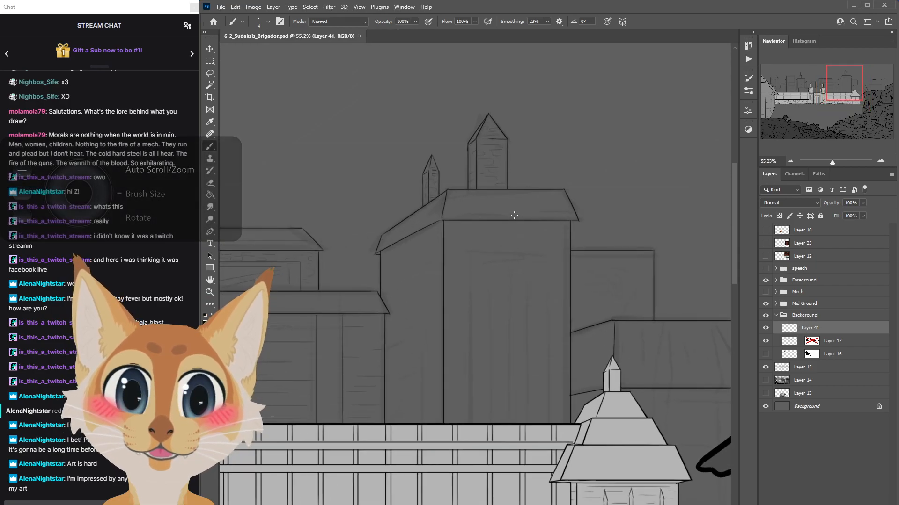
click(450, 214)
shift+click(578, 220)
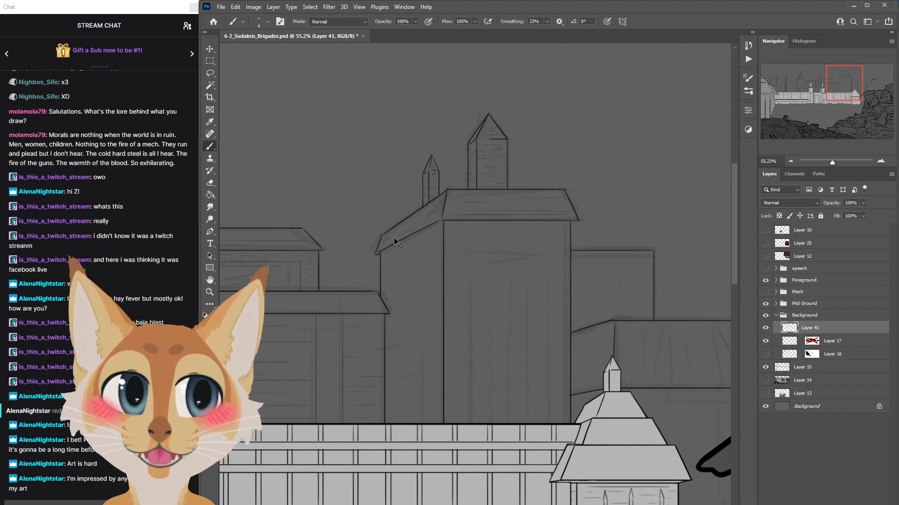
drag(734, 231, 730, 244)
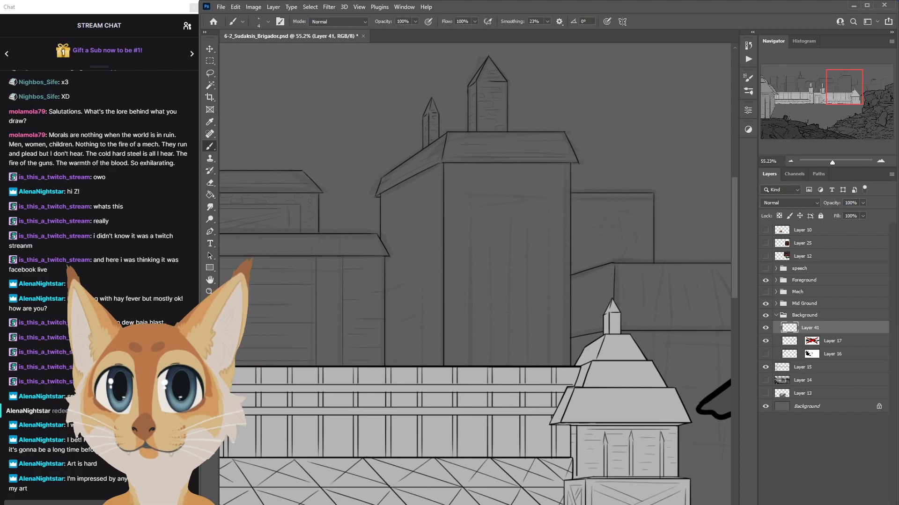
Save the drawing with the new roof trim line on the tall building.
drag(524, 504, 487, 504)
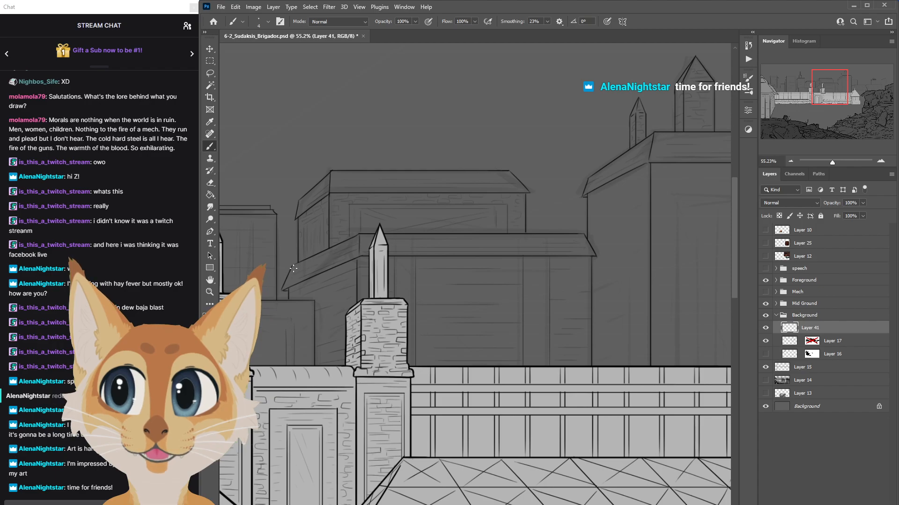
scroll(372, 268, down, 5)
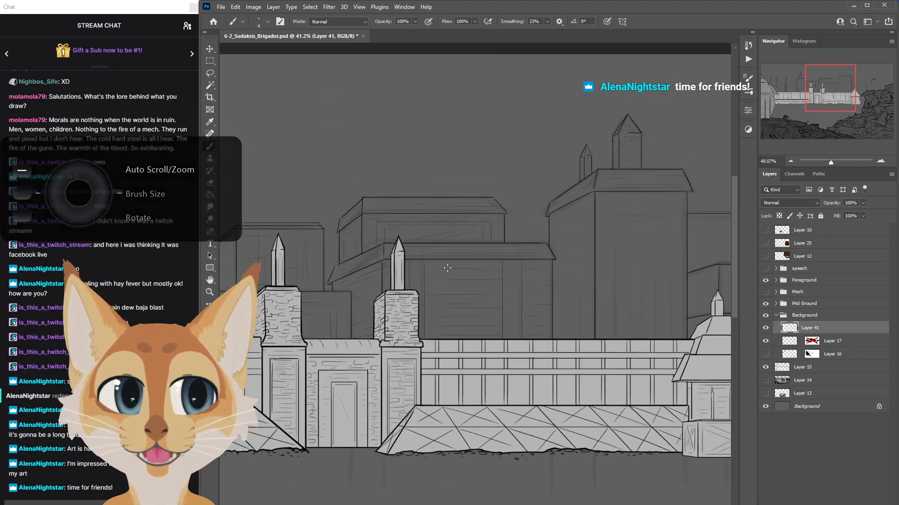
scroll(450, 265, up, 1)
scroll(447, 268, down, 1)
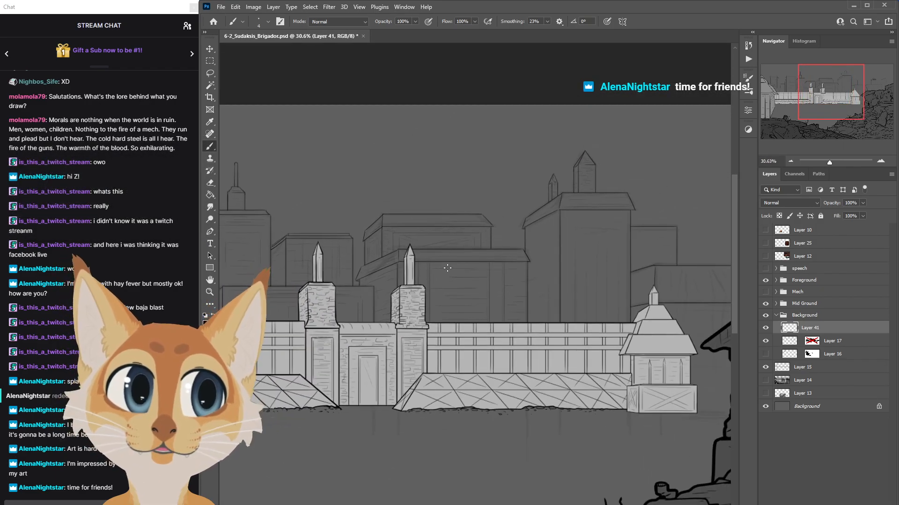
key(ctrl+s)
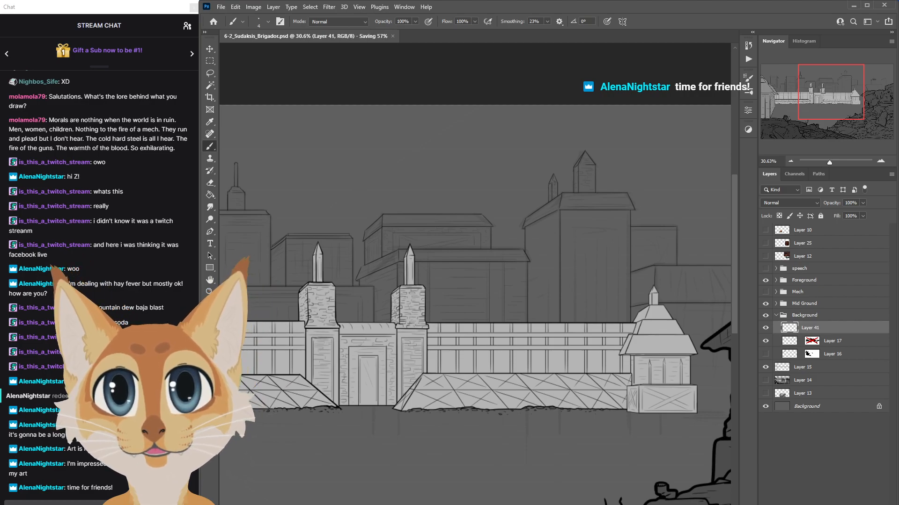
Add a bevelled corner and a thin ledge line along the top of the low block beside the tall building, and save the drawing.
scroll(447, 268, right, 4)
scroll(611, 300, right, 1)
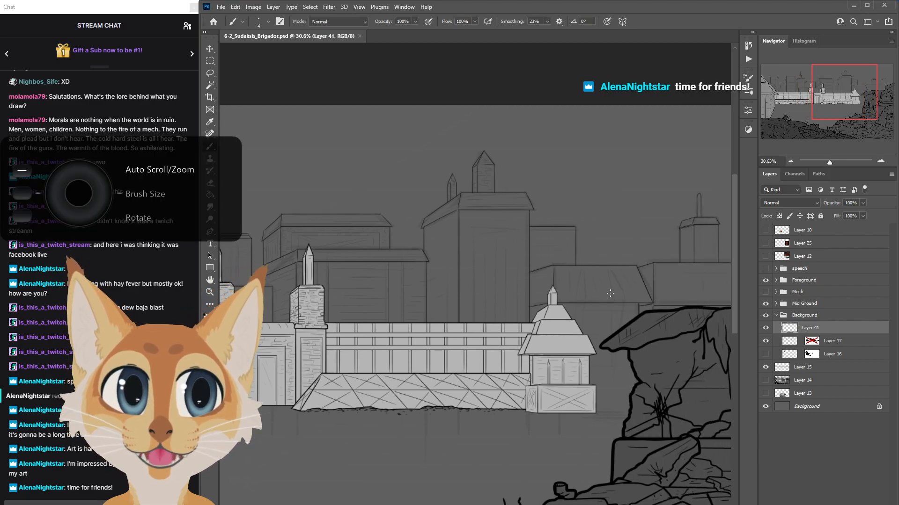
scroll(523, 219, up, 5)
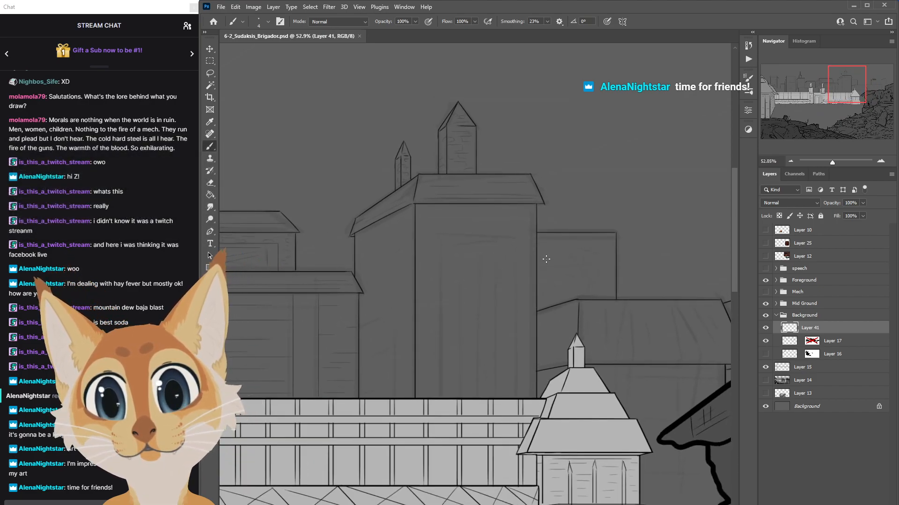
scroll(546, 259, right, 2)
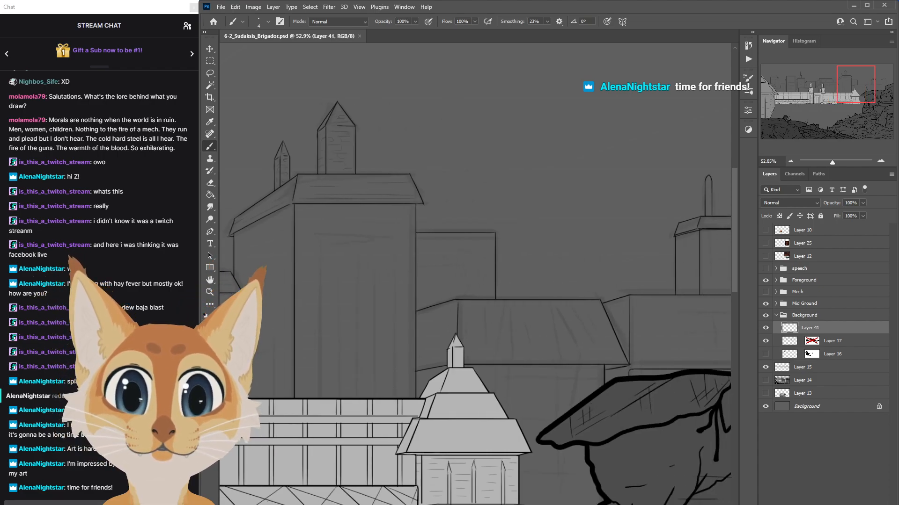
scroll(564, 218, up, 3)
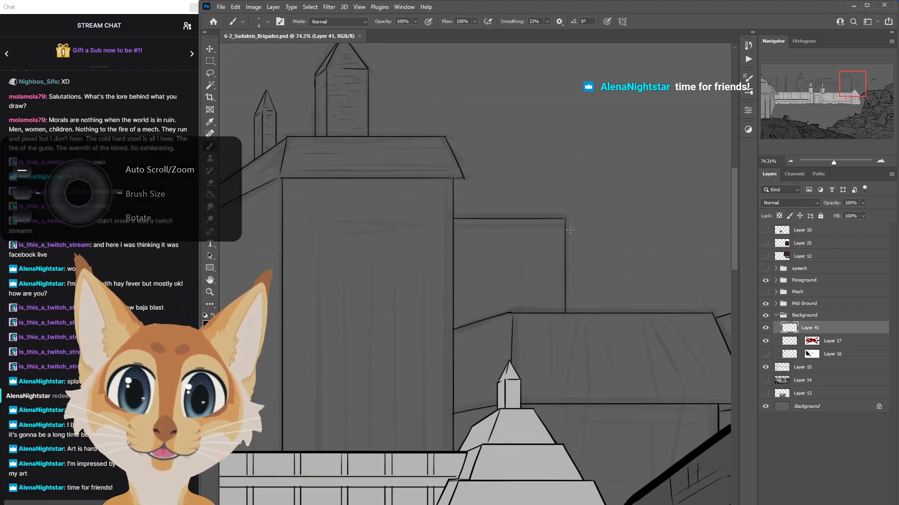
drag(564, 218, 568, 227)
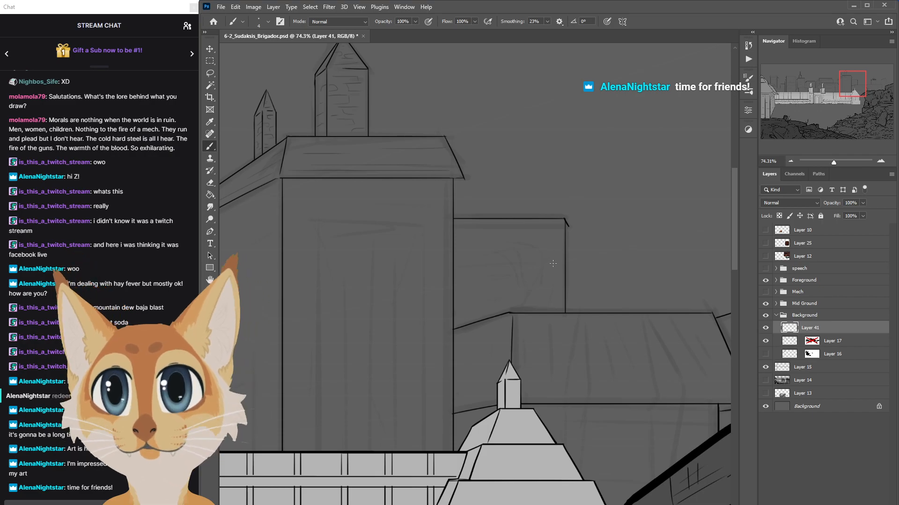
mouse_move(454, 227)
mouse_down()
mouse_move(572, 227)
mouse_move(568, 219)
mouse_move(565, 227)
mouse_up()
key(e)
key(b)
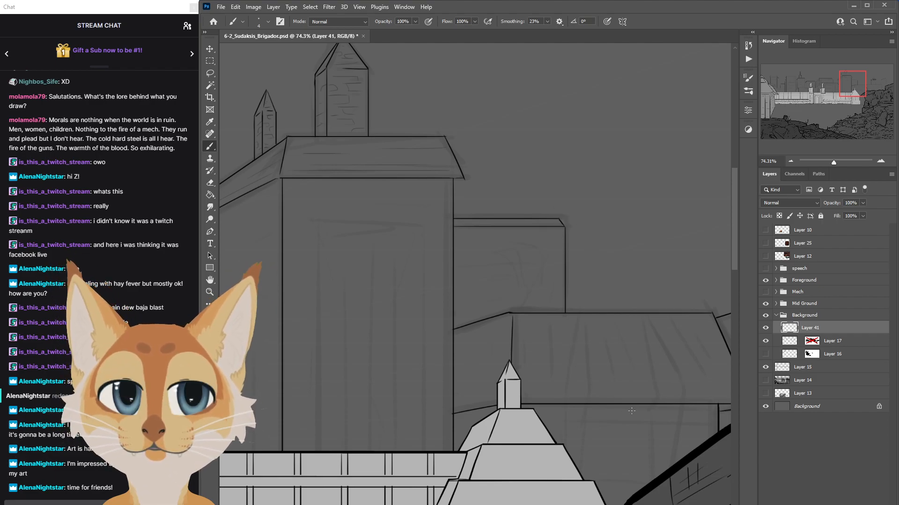
scroll(631, 411, down, 8)
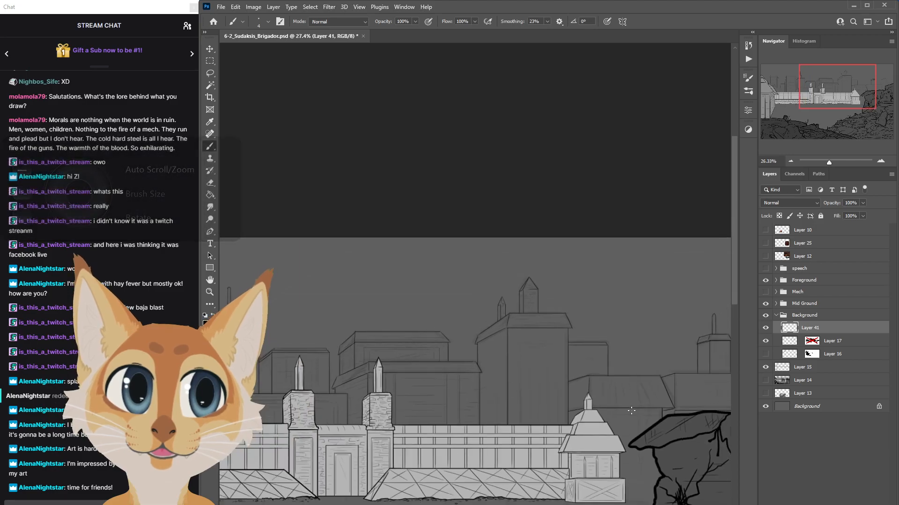
scroll(631, 411, down, 2)
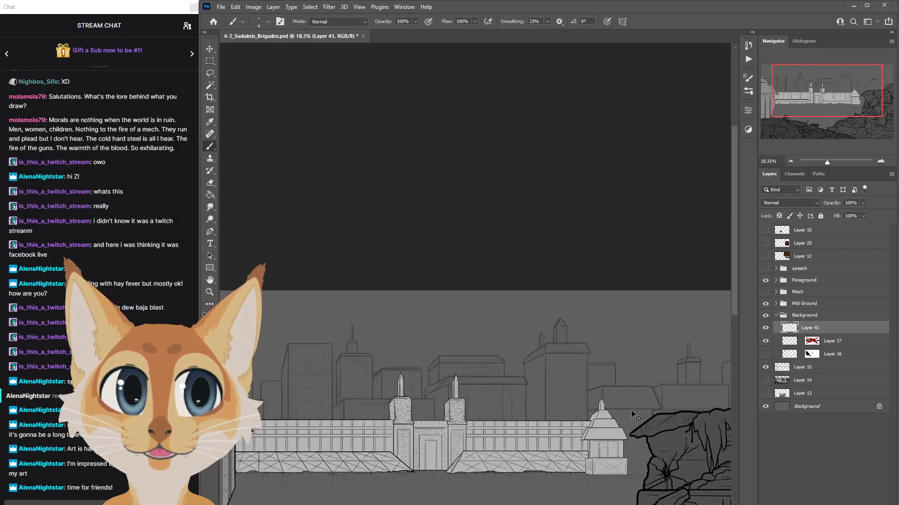
key(ctrl+s)
Look over the background buildings from the gate across to the rocks for areas that still need detail.
scroll(632, 411, up, 5)
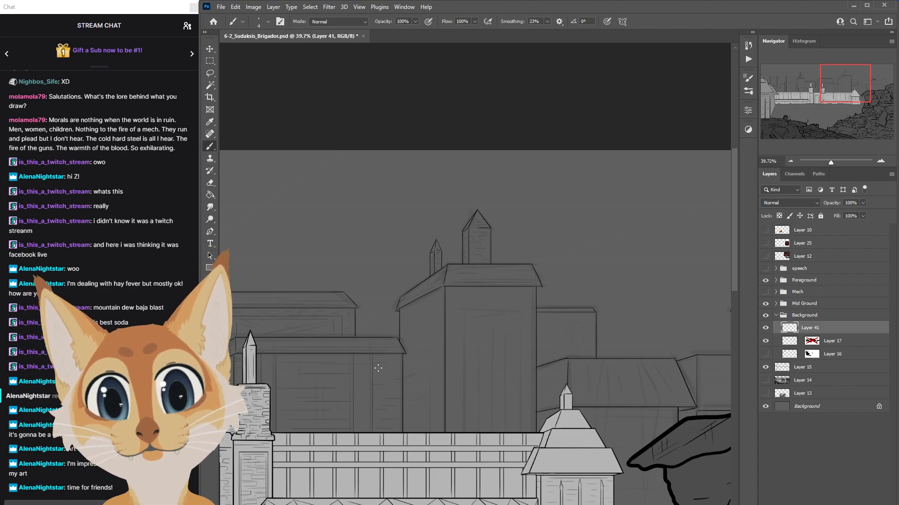
scroll(419, 482, down, 2)
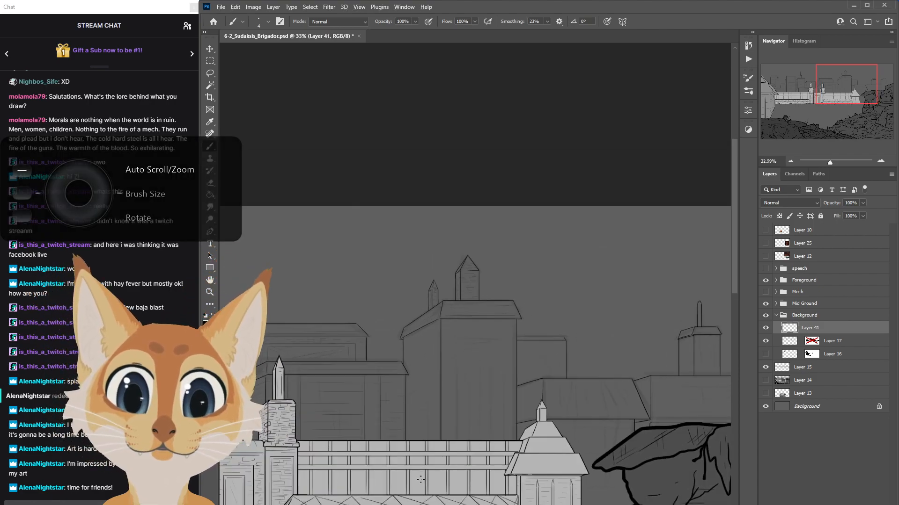
drag(735, 268, 733, 291)
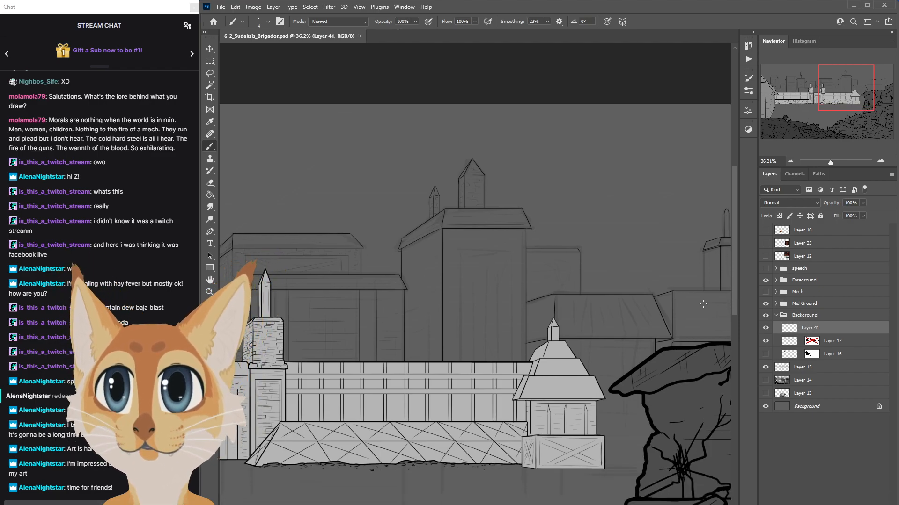
scroll(474, 290, right, 6)
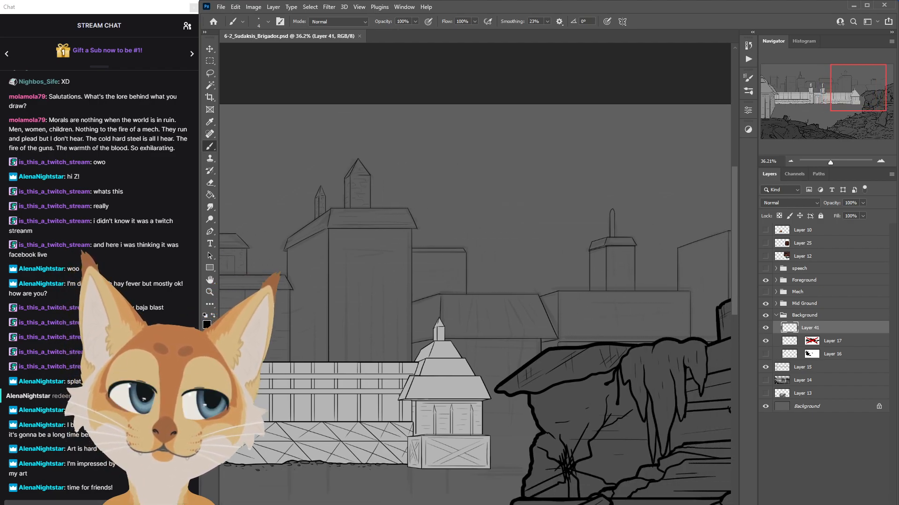
scroll(475, 290, left, 1)
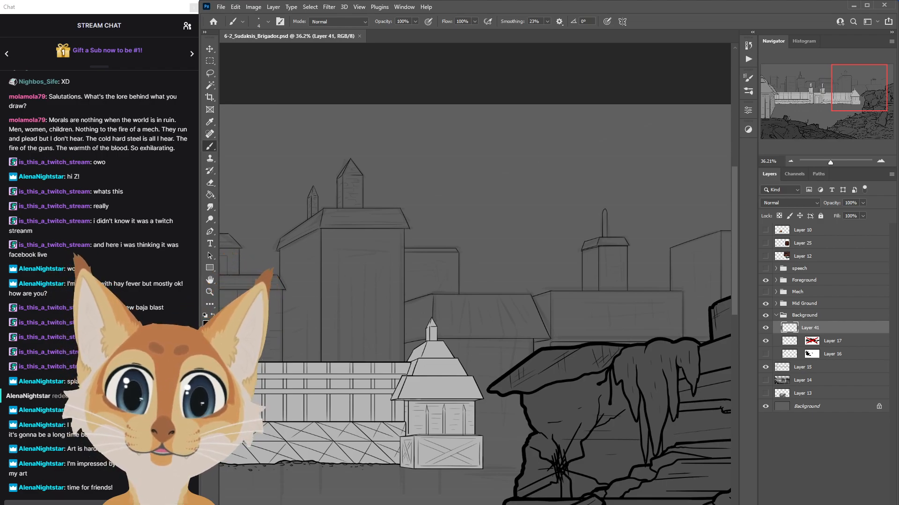
scroll(475, 291, right, 4)
scroll(475, 290, left, 13)
Draw a tall rectangular panel outline on the front wall of the tall building, reaching down to the city wall, and save the drawing.
scroll(545, 300, up, 5)
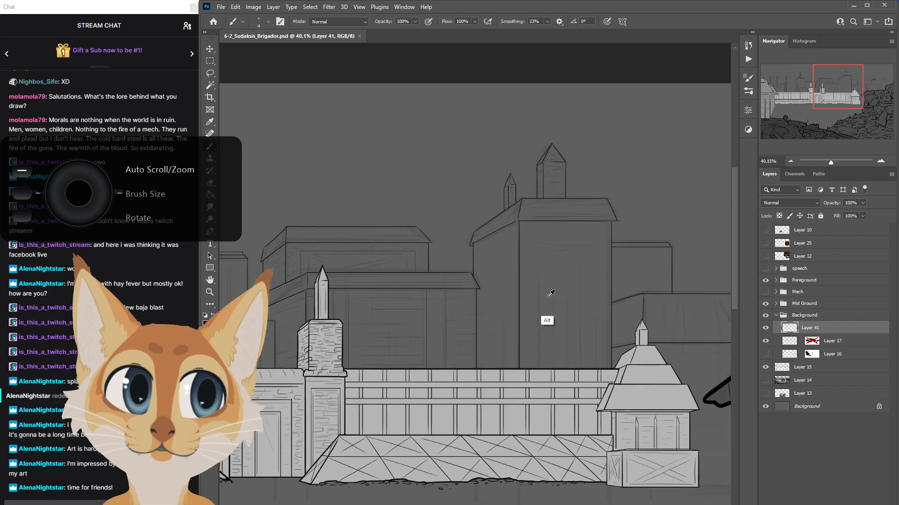
scroll(548, 298, up, 1)
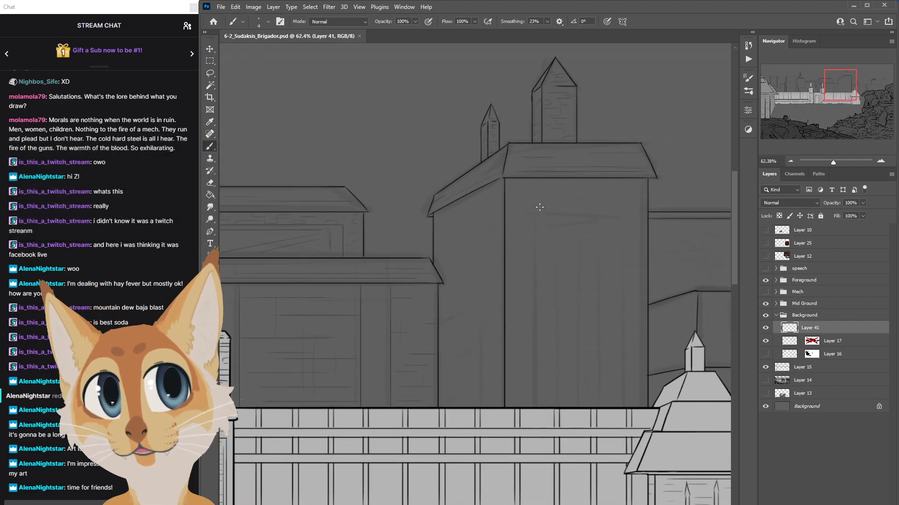
drag(530, 210, 530, 437)
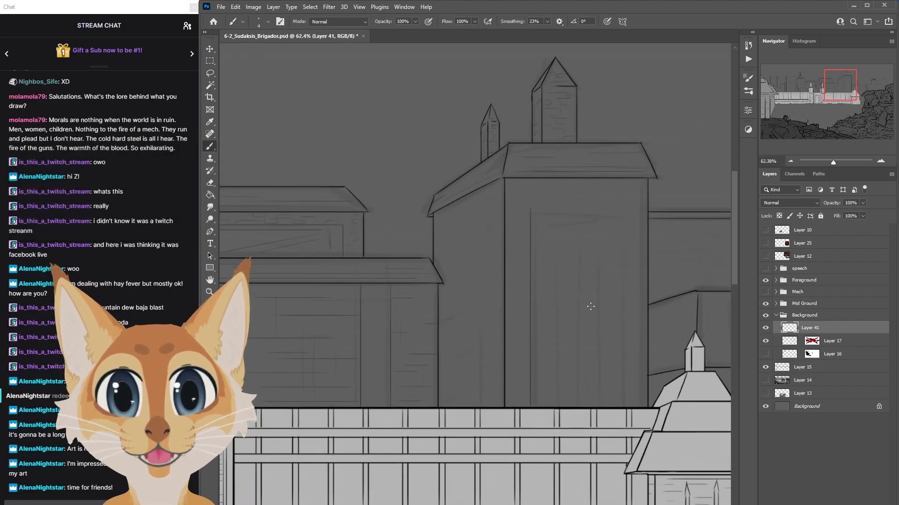
drag(627, 214, 629, 452)
drag(531, 207, 629, 207)
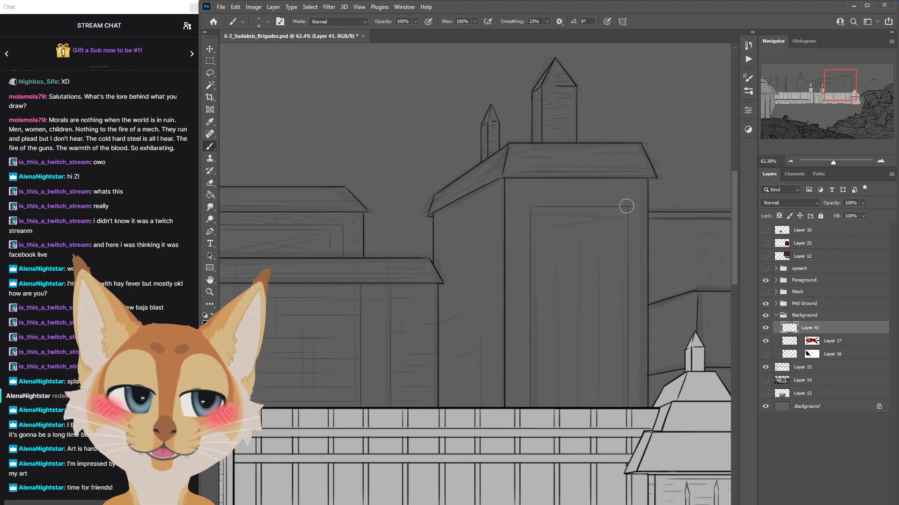
key(ctrl+s)
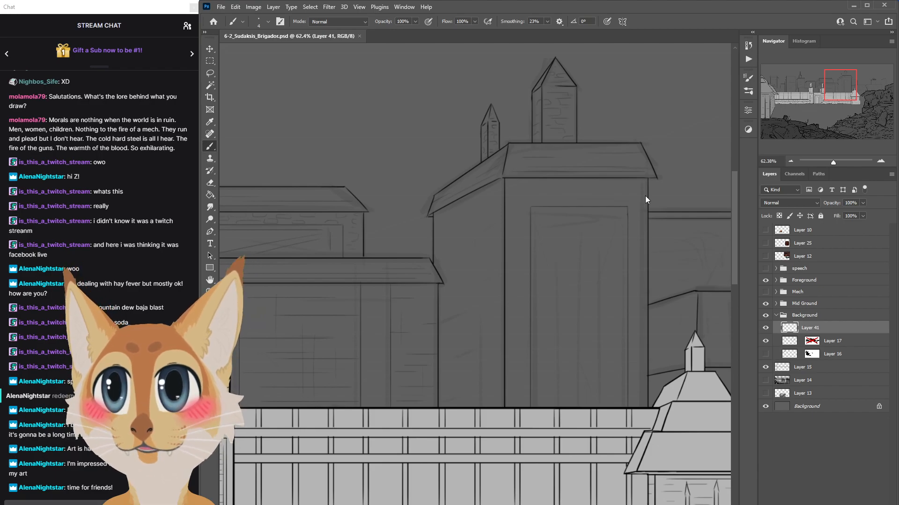
Draw outer frame lines on both sides of the tall building's front panel, and save the drawing.
drag(733, 217, 731, 229)
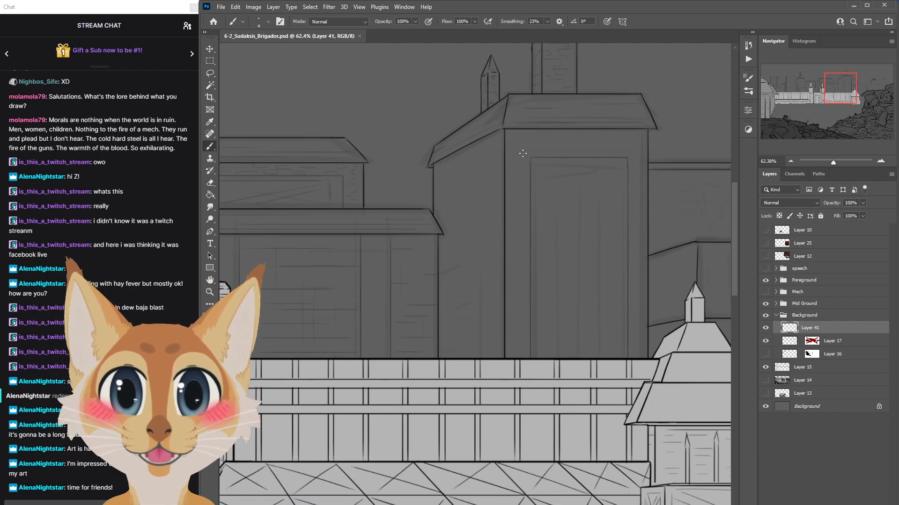
drag(519, 148, 524, 445)
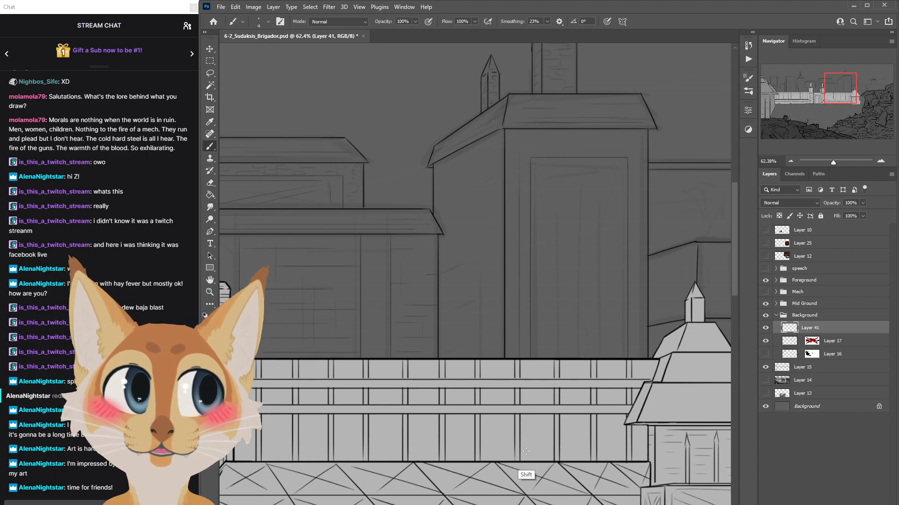
drag(637, 133, 627, 403)
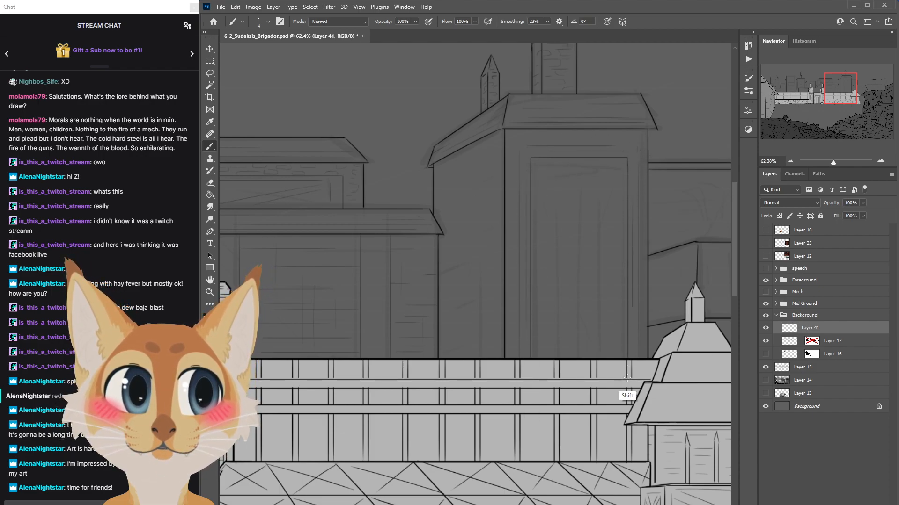
key(ctrl+s)
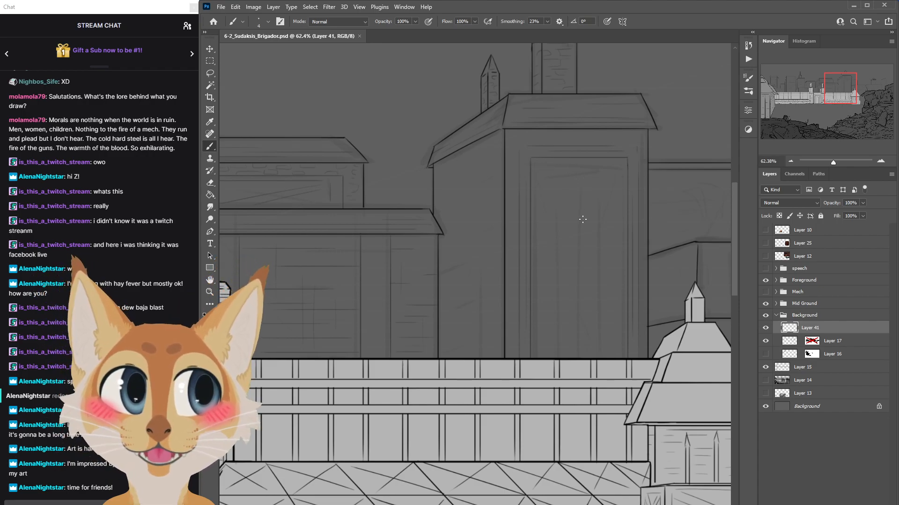
Fill the tall building's front panel with light grid strokes, add small brick marks along the wall's edges, and save the drawing.
mouse_move(536, 180)
mouse_down()
mouse_move(582, 136)
mouse_move(552, 170)
mouse_move(537, 172)
mouse_move(622, 186)
mouse_move(546, 185)
mouse_up()
drag(610, 199, 575, 198)
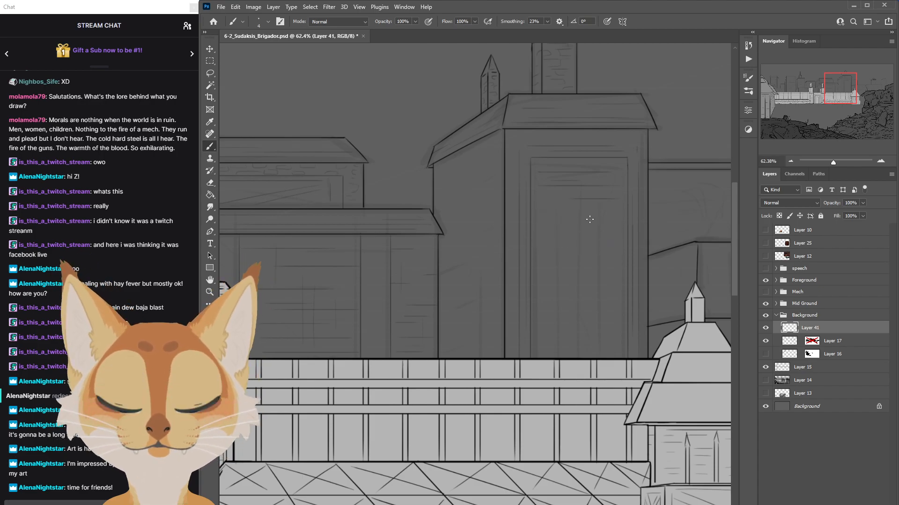
mouse_move(534, 209)
mouse_down()
mouse_move(613, 210)
mouse_move(540, 221)
mouse_move(598, 255)
mouse_move(584, 255)
mouse_move(576, 274)
mouse_move(597, 282)
mouse_up()
drag(534, 292, 562, 292)
mouse_move(625, 309)
mouse_down()
mouse_move(564, 305)
mouse_move(580, 322)
mouse_move(563, 325)
mouse_up()
mouse_move(626, 335)
mouse_down()
mouse_move(578, 335)
mouse_move(568, 350)
mouse_move(579, 350)
mouse_up()
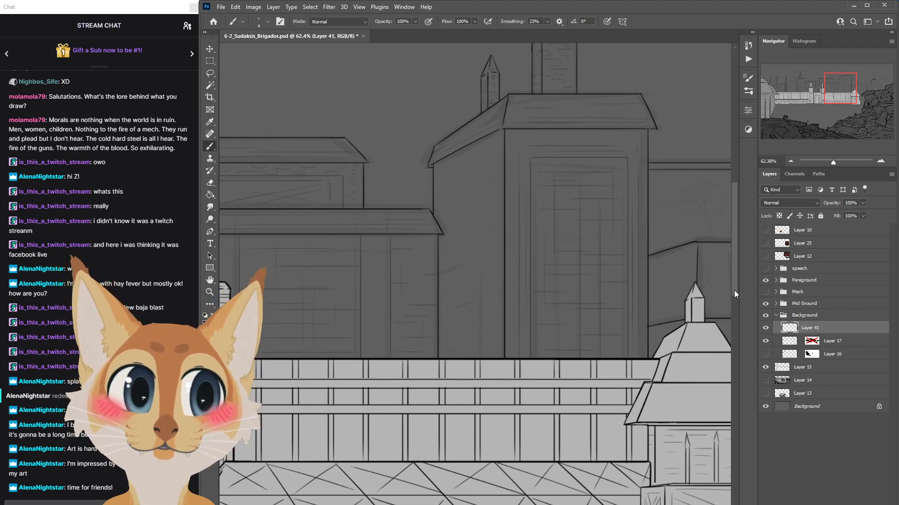
scroll(734, 290, up, 1)
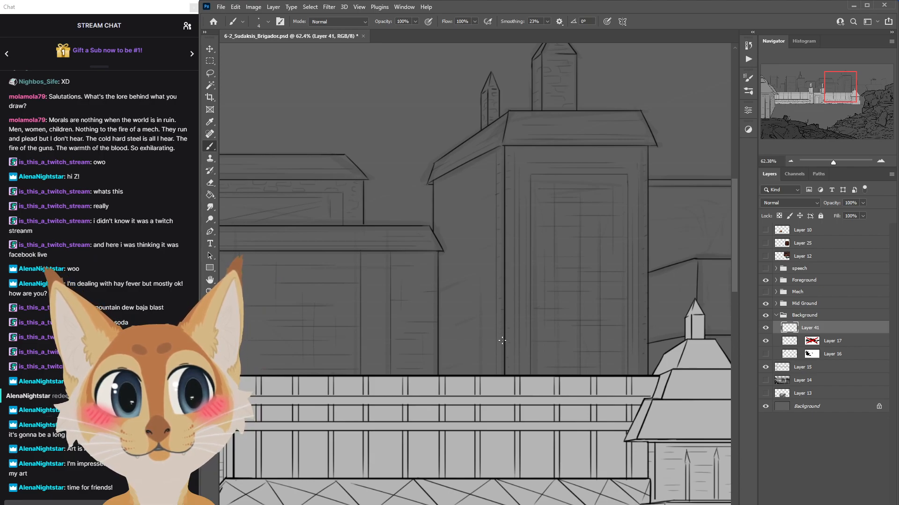
scroll(499, 376, down, 5)
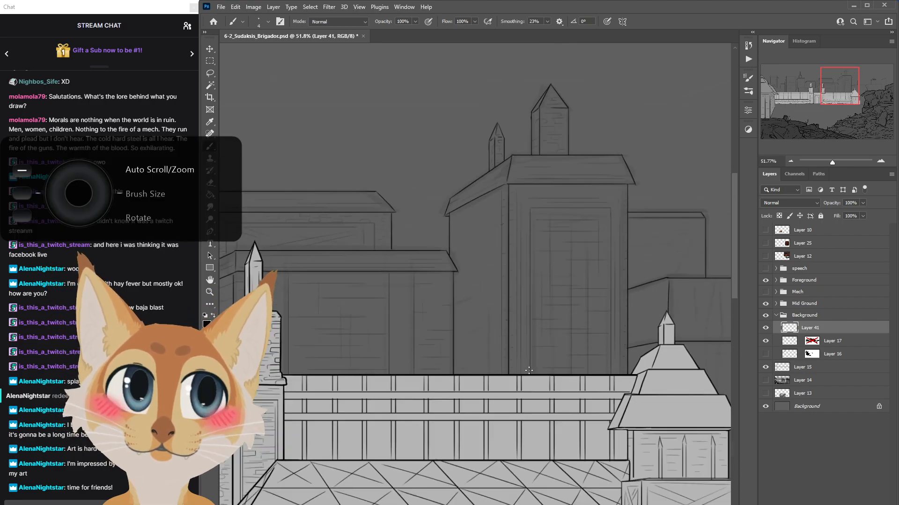
scroll(529, 371, down, 5)
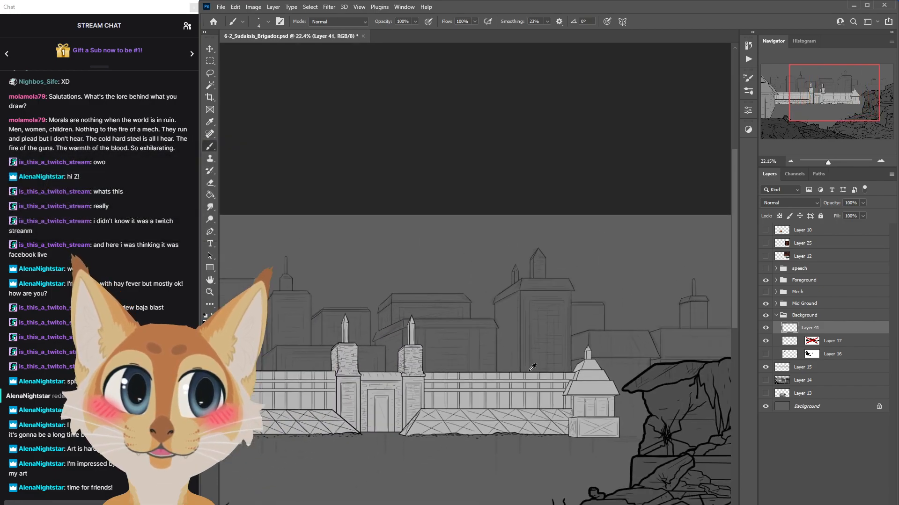
scroll(530, 371, up, 5)
scroll(531, 369, up, 3)
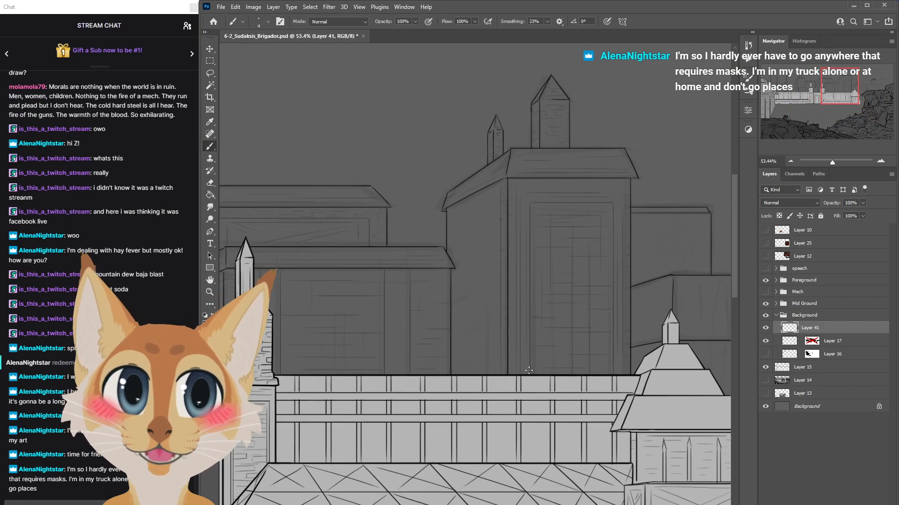
key(ctrl+s)
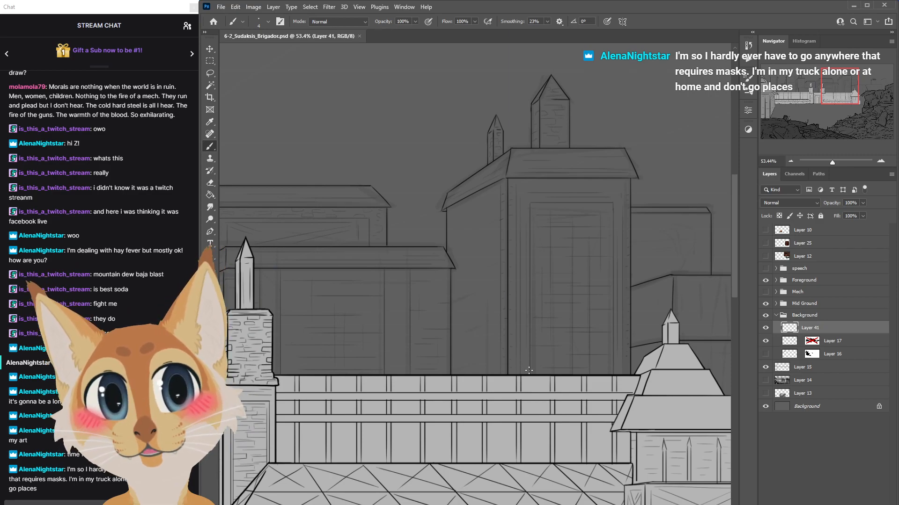
Draw a tall panel outline on the tall building's narrow side wall, and save the drawing.
drag(734, 225, 739, 233)
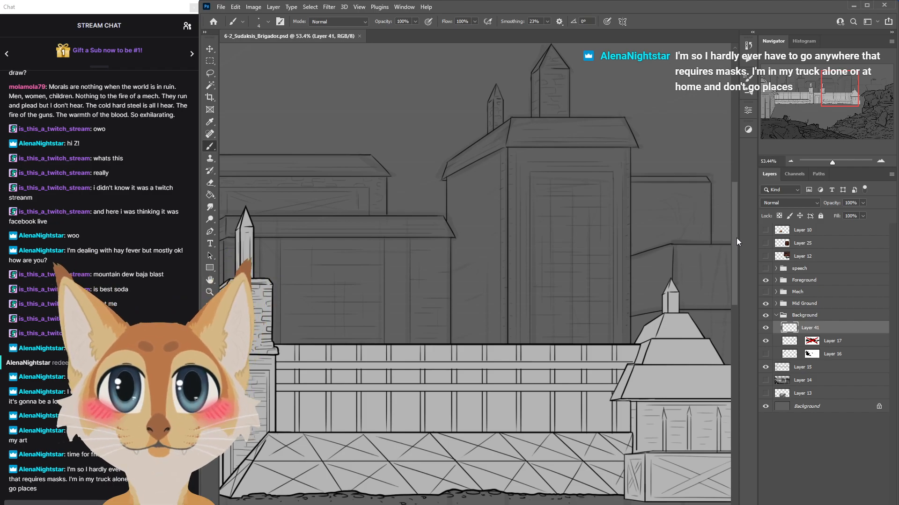
drag(495, 179, 495, 257)
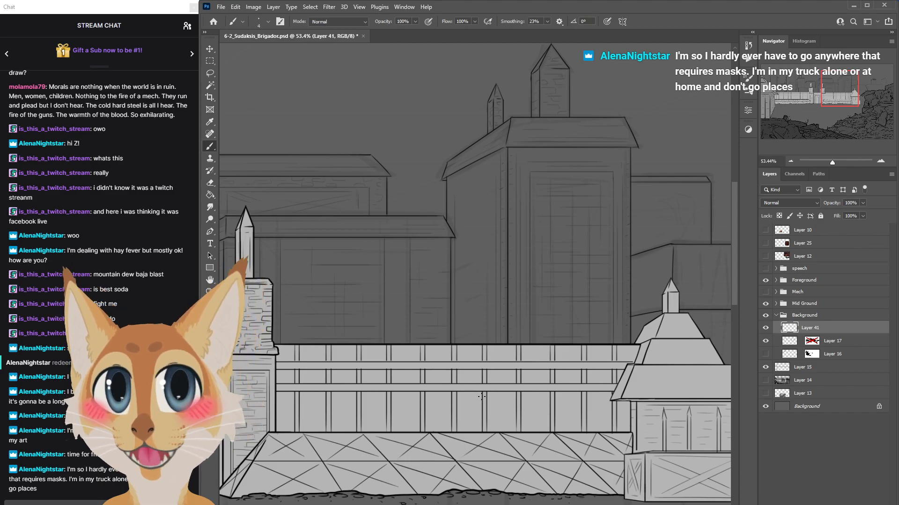
key(ctrl+z)
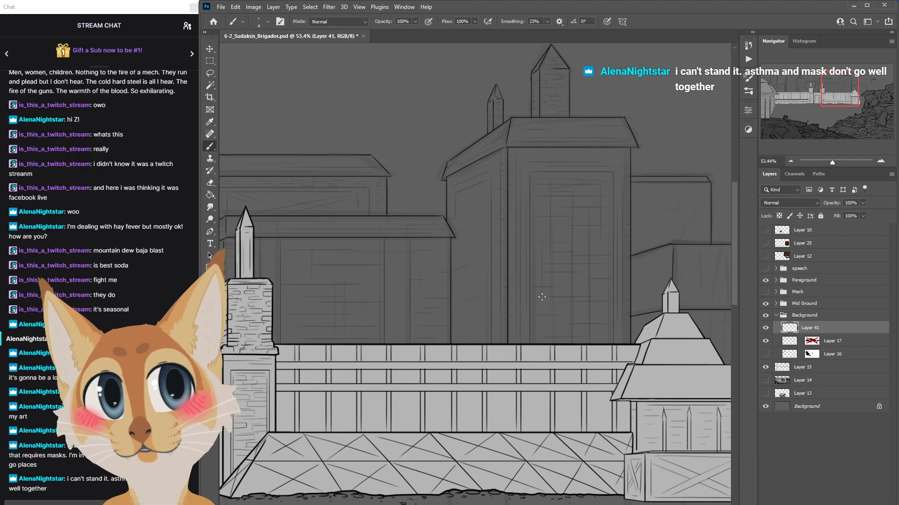
key(ctrl+s)
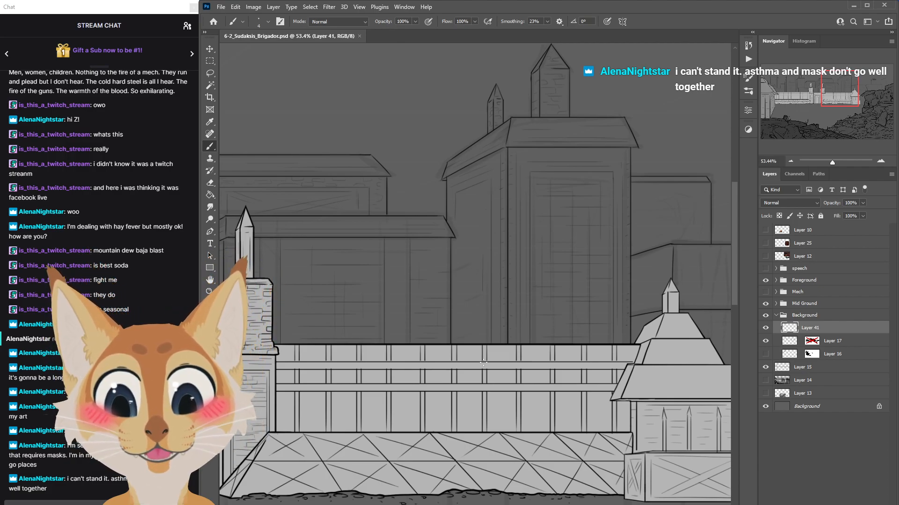
Fill the tall building's side-wall panel with light vertical and grid strokes, adjust the brush size, and save the drawing.
drag(486, 189, 483, 395)
drag(481, 194, 474, 283)
drag(475, 222, 469, 402)
drag(468, 195, 467, 300)
drag(462, 232, 461, 258)
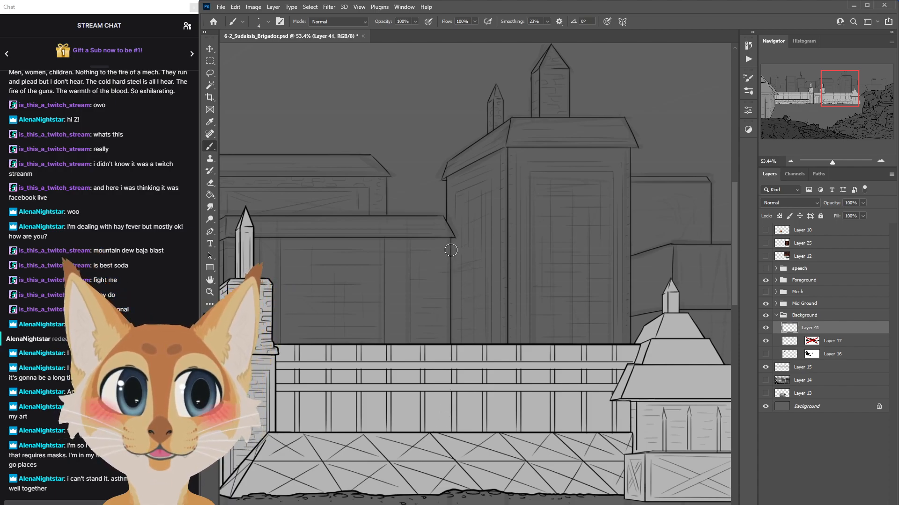
key(bracketleft)
key(bracketleft)
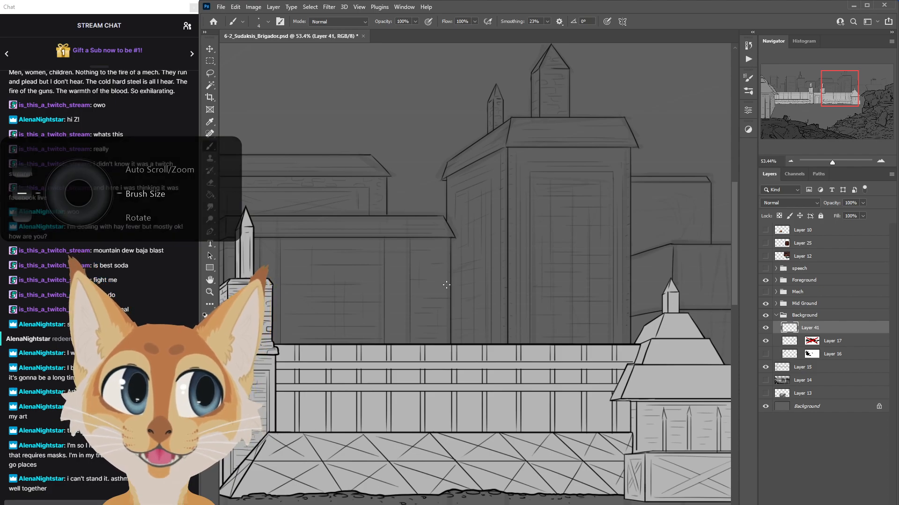
key(ctrl+s)
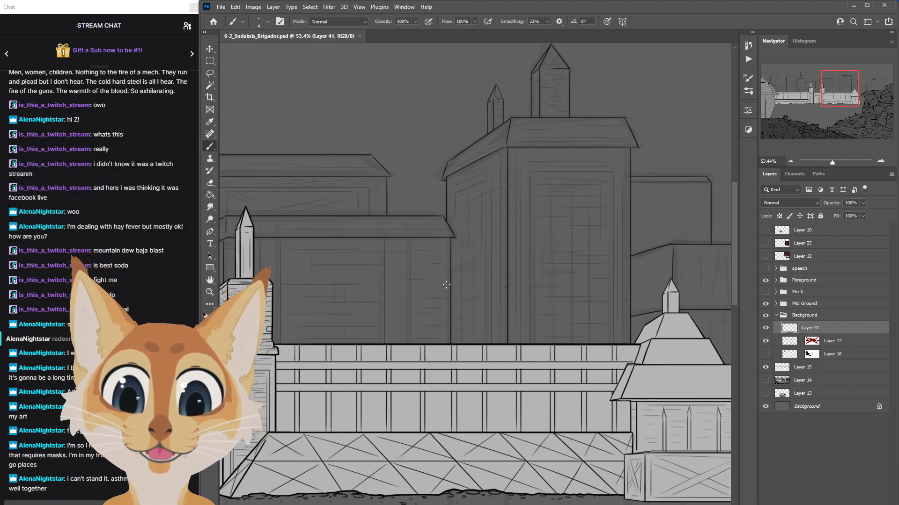
Compare the background buildings near the rocks with Layer 17 hidden and shown, and save the drawing.
drag(734, 230, 734, 219)
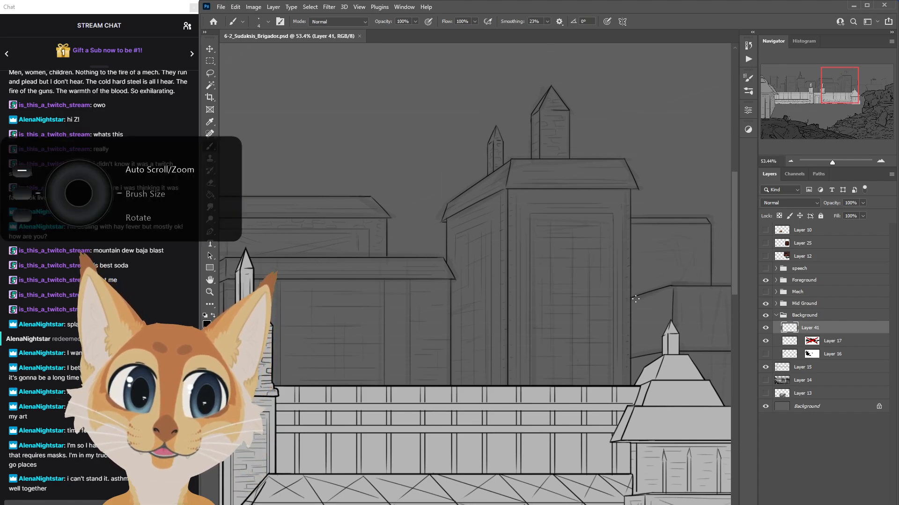
scroll(634, 324, down, 4)
scroll(661, 364, down, 1)
click(765, 342)
scroll(617, 471, down, 5)
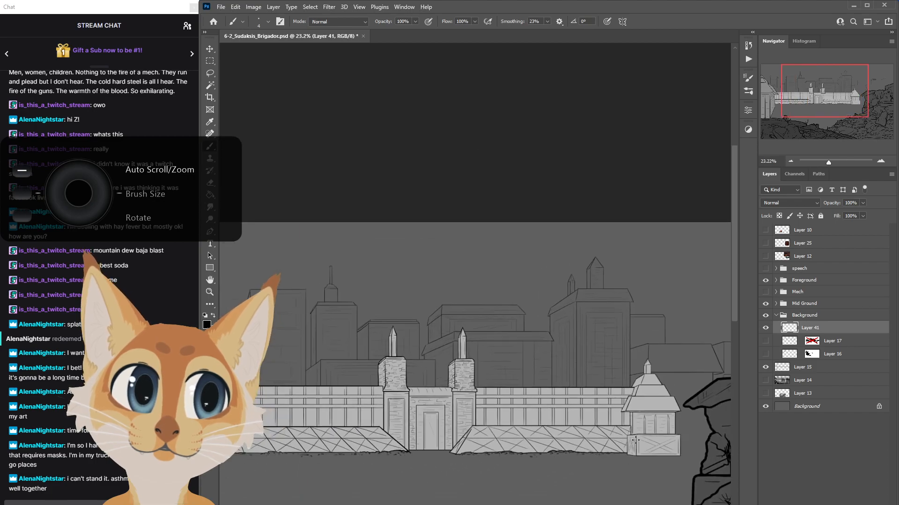
scroll(524, 411, up, 4)
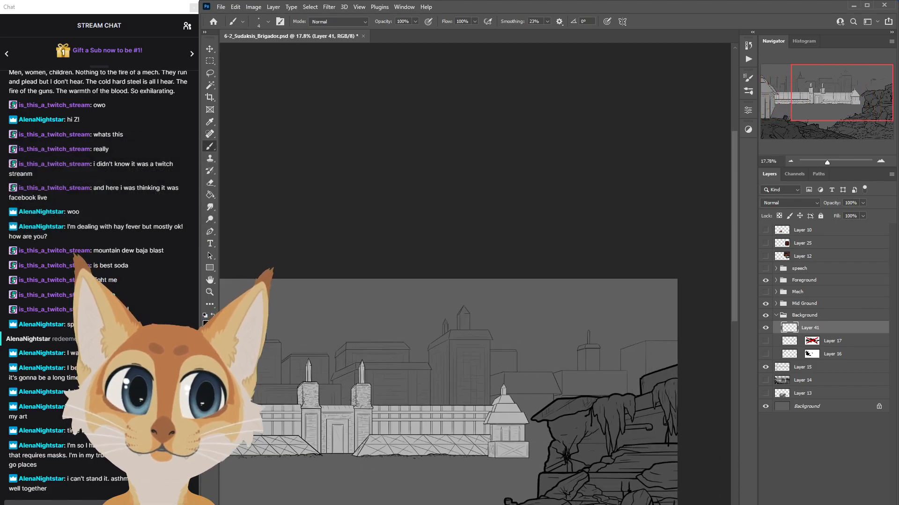
scroll(524, 410, up, 2)
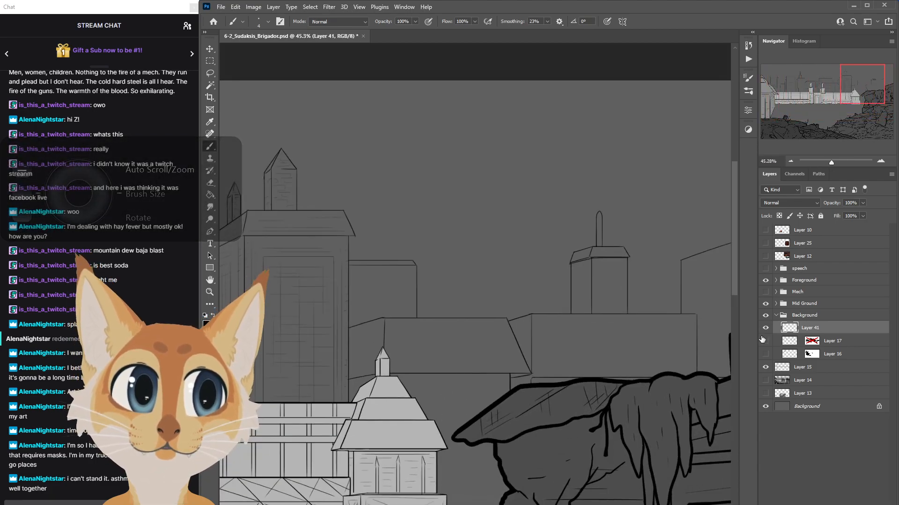
scroll(735, 302, down, 2)
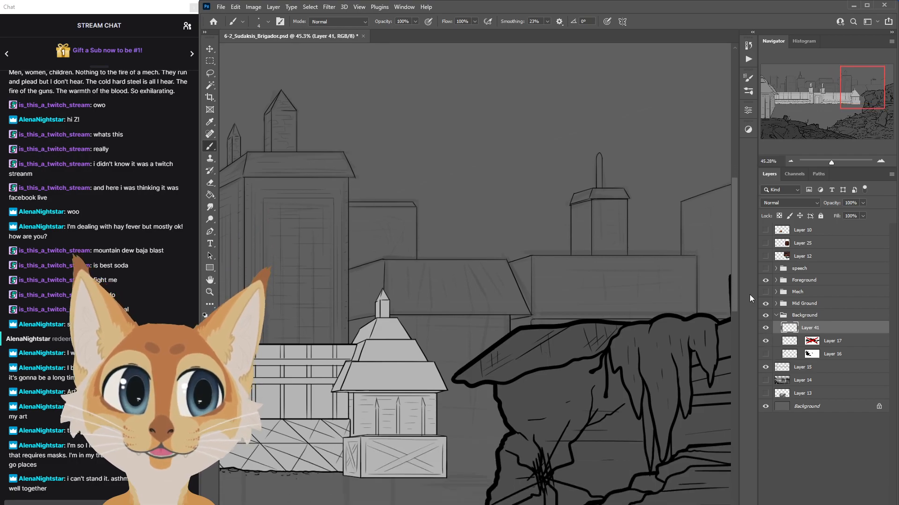
key(ctrl+s)
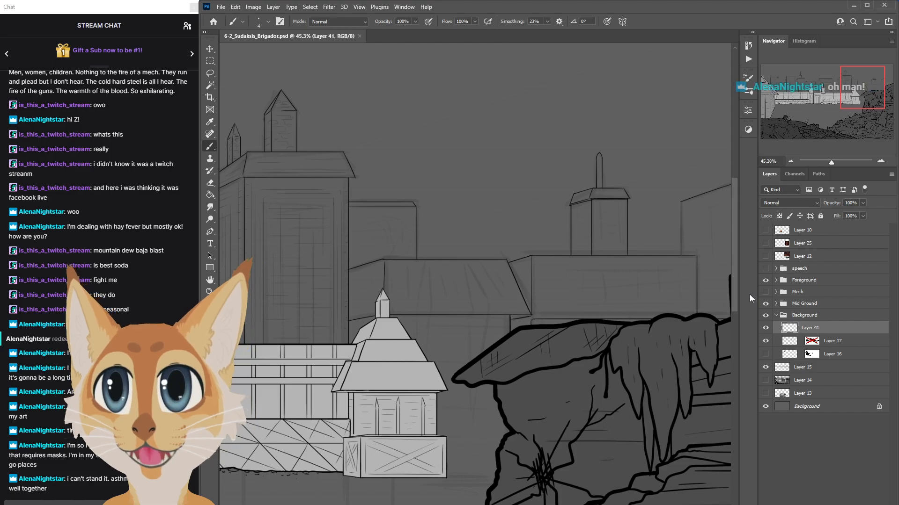
Draw a framed panel with light grid strokes on the small building directly beside the tall one, and save the drawing.
scroll(734, 238, down, 1)
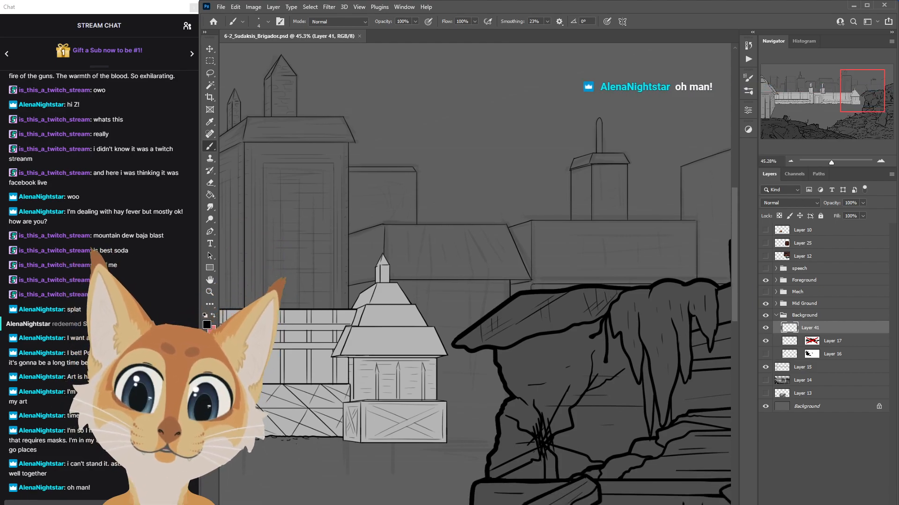
scroll(629, 429, left, 3)
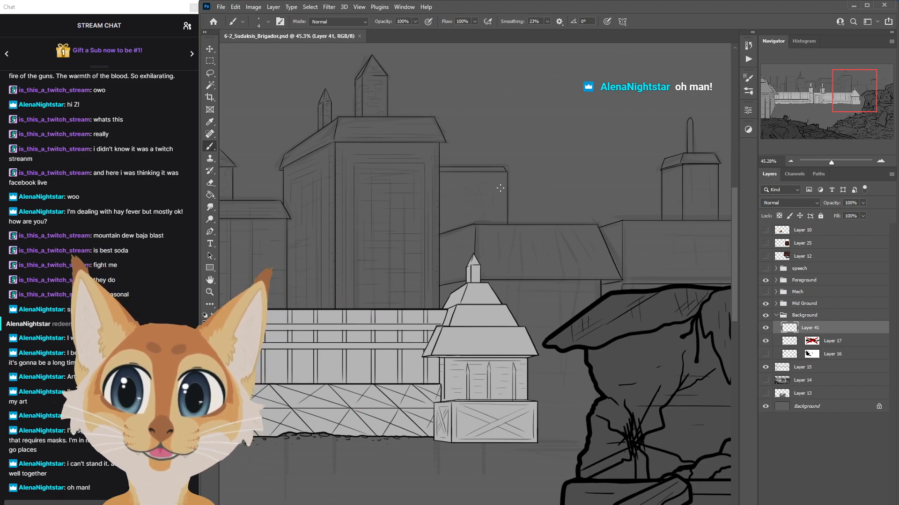
drag(500, 190, 499, 219)
key(ctrl+z)
key(ctrl+z)
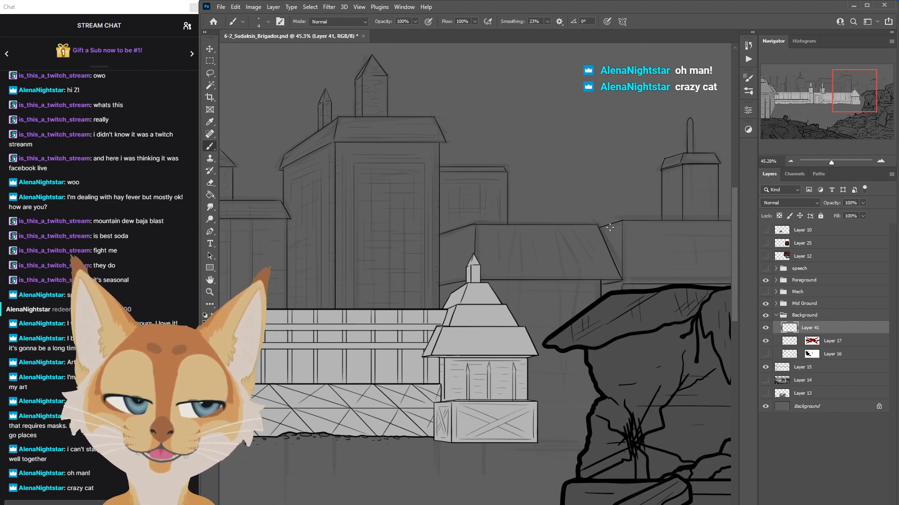
scroll(610, 227, down, 4)
scroll(610, 227, up, 4)
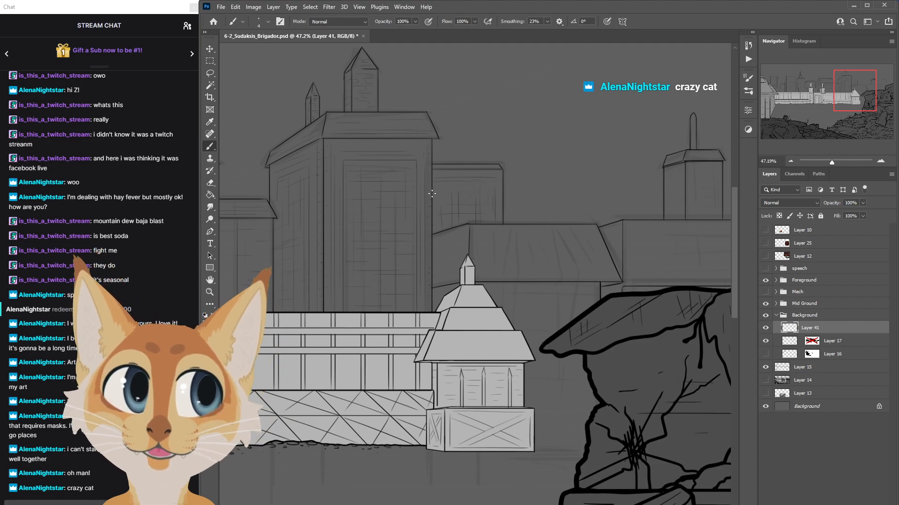
scroll(554, 216, down, 5)
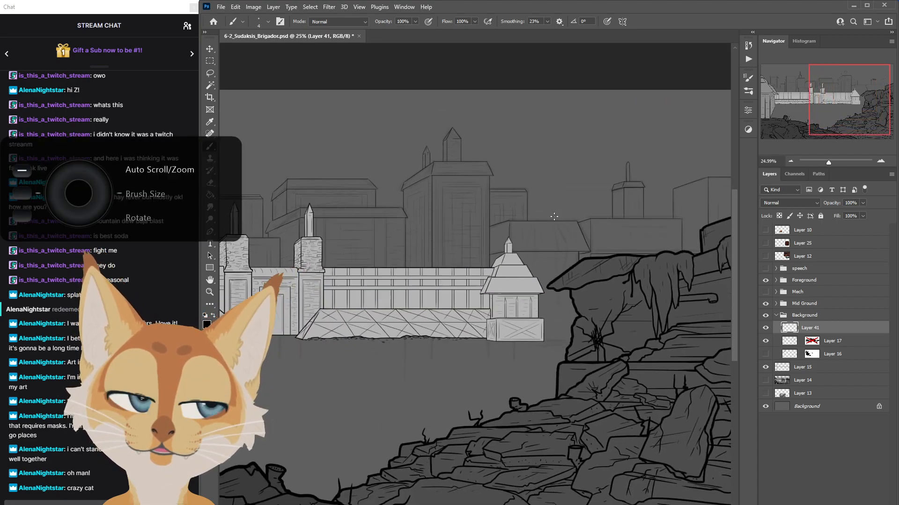
scroll(554, 216, down, 2)
key(ctrl+s)
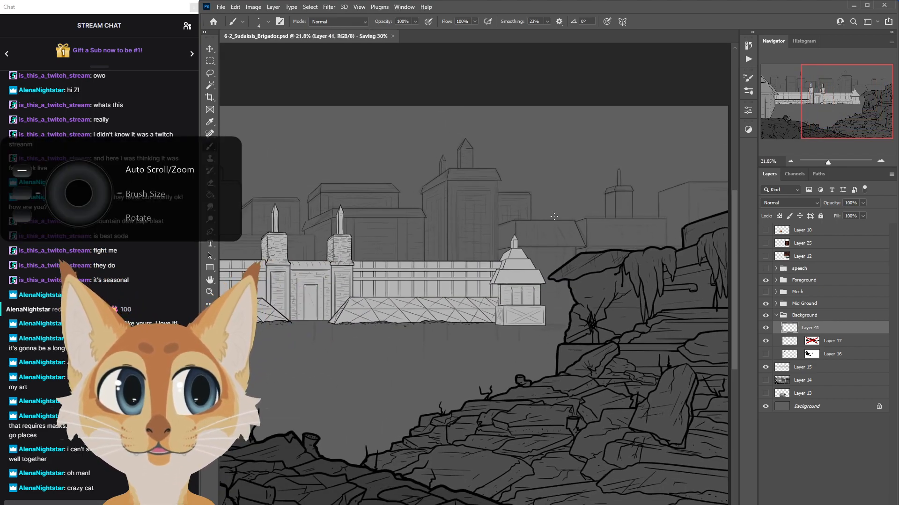
Flip the whole canvas horizontally and save the drawing.
scroll(553, 217, down, 3)
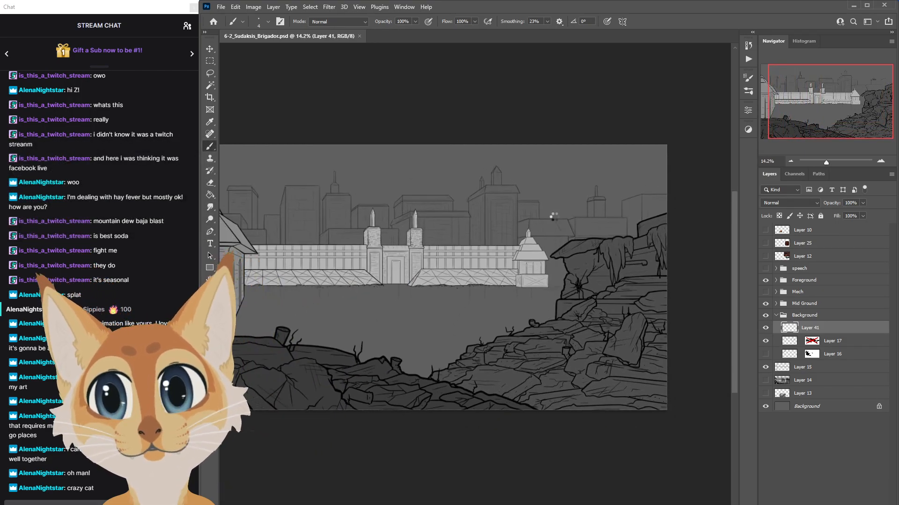
key(ctrl+shift+h)
key(ctrl+s)
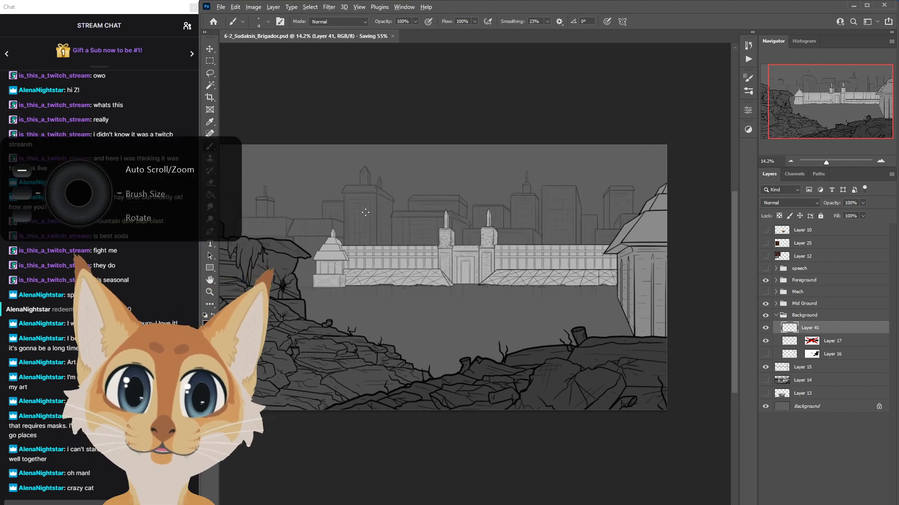
Draw the first jagged break lines down the sloped roof between the rocks and the corner tower, continuing onto the wall below.
scroll(373, 236, up, 5)
drag(282, 242, 445, 242)
scroll(446, 242, up, 2)
scroll(446, 242, up, 2)
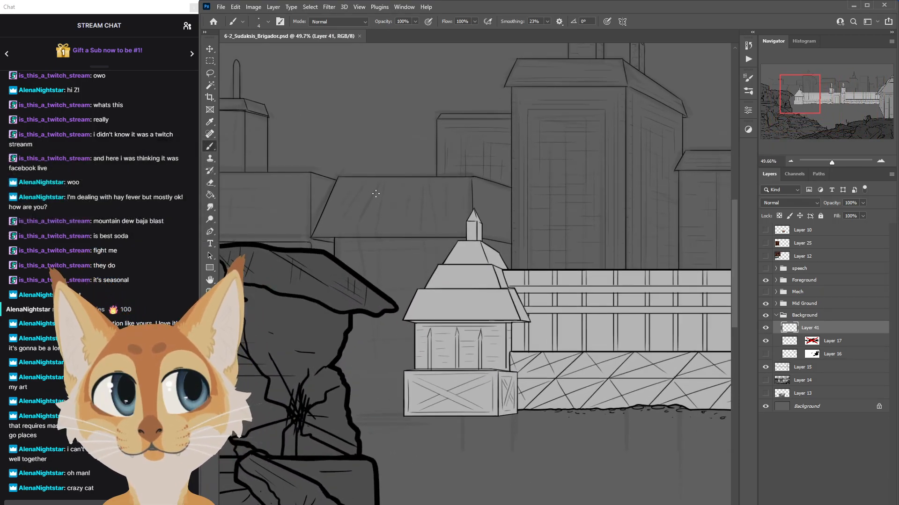
mouse_move(356, 228)
mouse_down()
mouse_move(383, 177)
mouse_move(353, 231)
mouse_up()
key(ctrl+z)
drag(382, 180, 373, 230)
key(ctrl+z)
mouse_move(381, 189)
mouse_down()
mouse_move(359, 261)
mouse_move(366, 279)
mouse_up()
drag(376, 237, 377, 283)
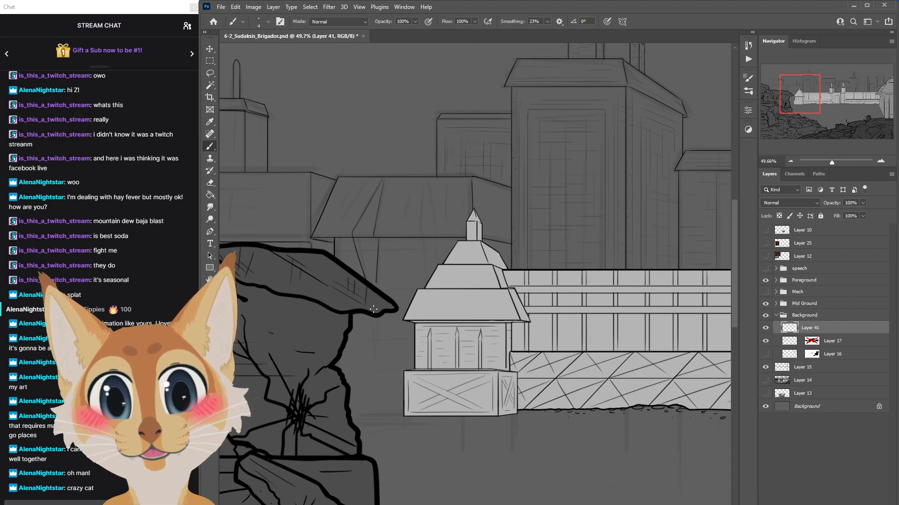
Redraw the last break line, add more jagged lines across the sloped roof, and extend pointed strokes down the wall beside the rocks.
key(ctrl+z)
drag(379, 237, 378, 284)
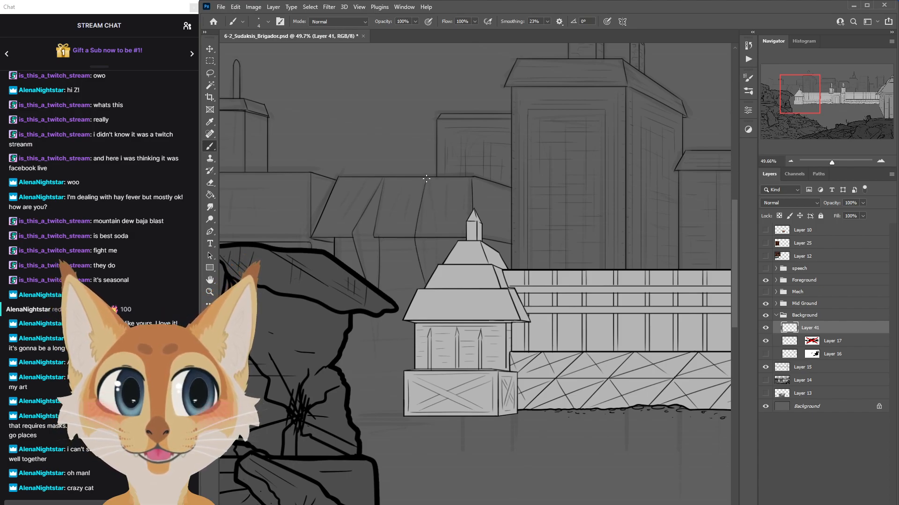
drag(428, 185, 429, 228)
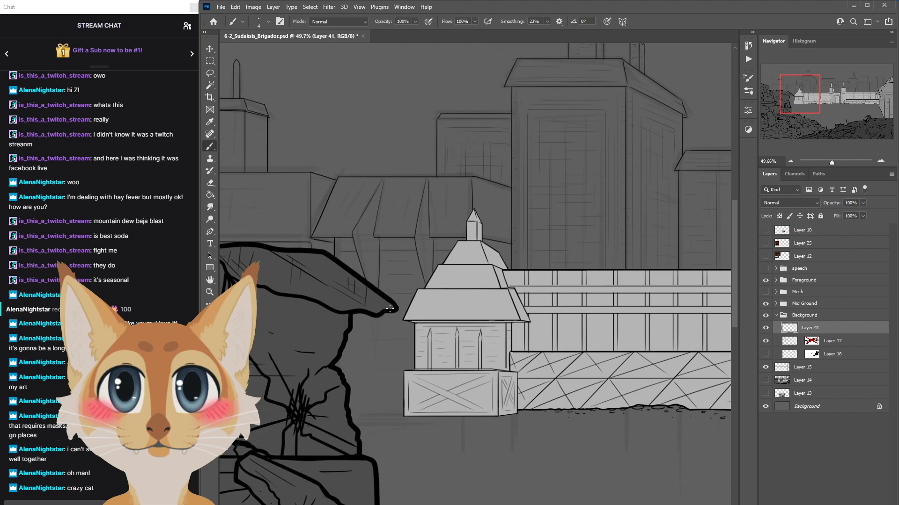
drag(360, 264, 378, 350)
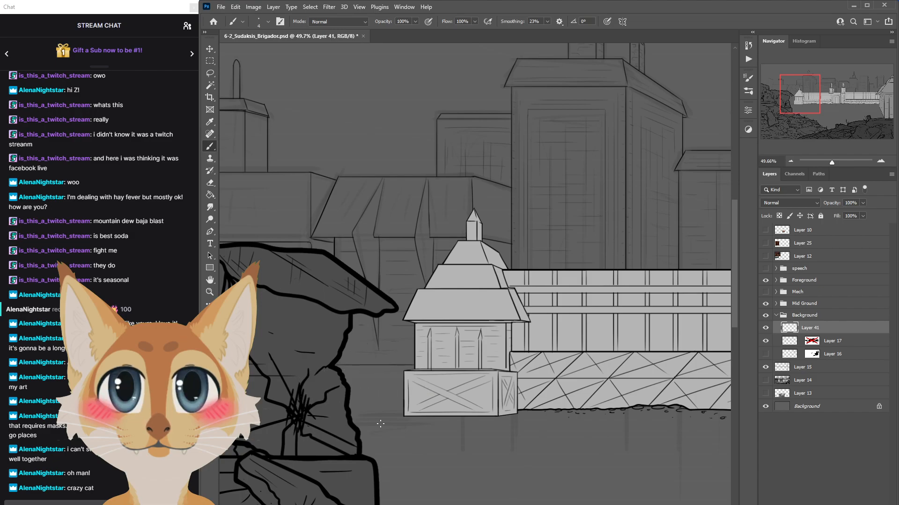
Examine the buildings beside the rocks up close and check how they read across the whole flipped scene.
scroll(380, 423, down, 5)
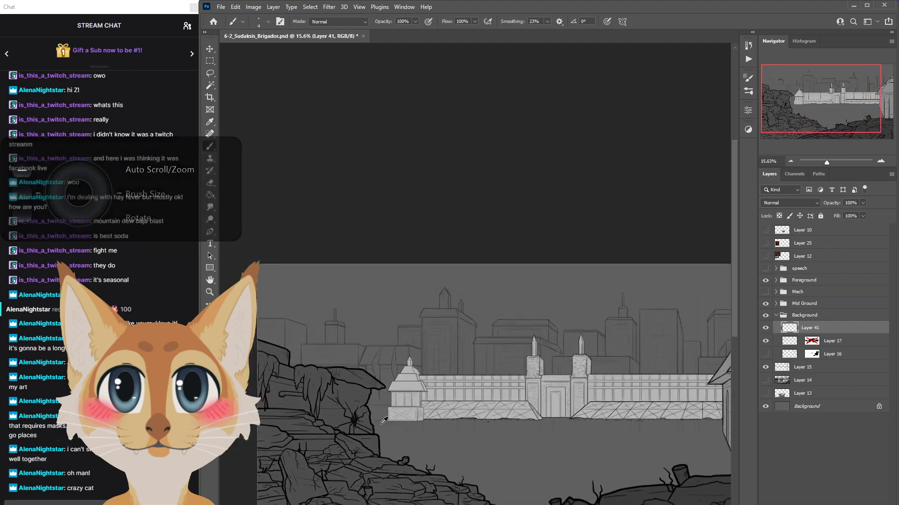
scroll(380, 423, up, 5)
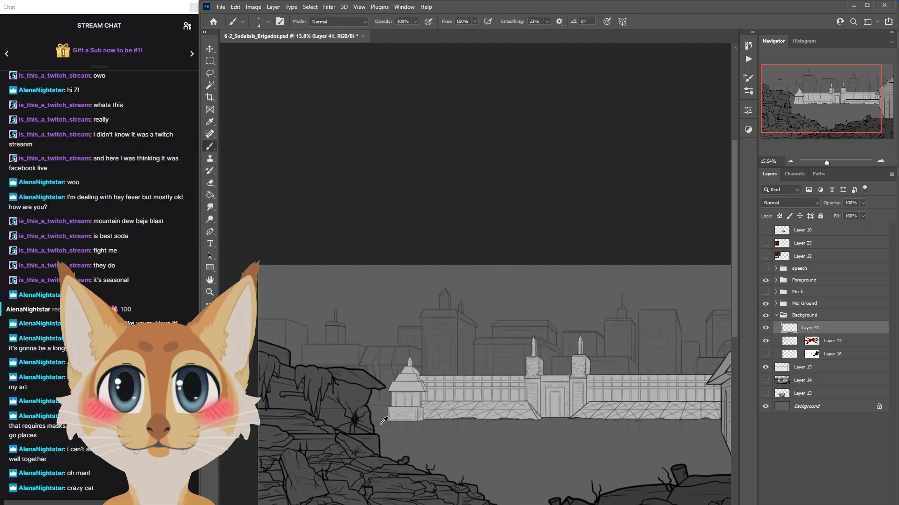
scroll(475, 274, left, 6)
scroll(475, 274, right, 2)
scroll(475, 274, left, 2)
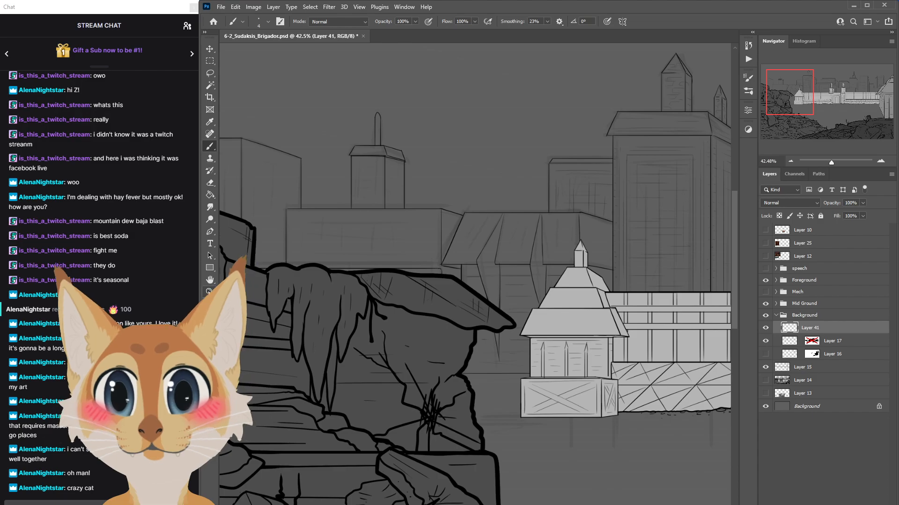
click(208, 292)
drag(339, 343, 298, 346)
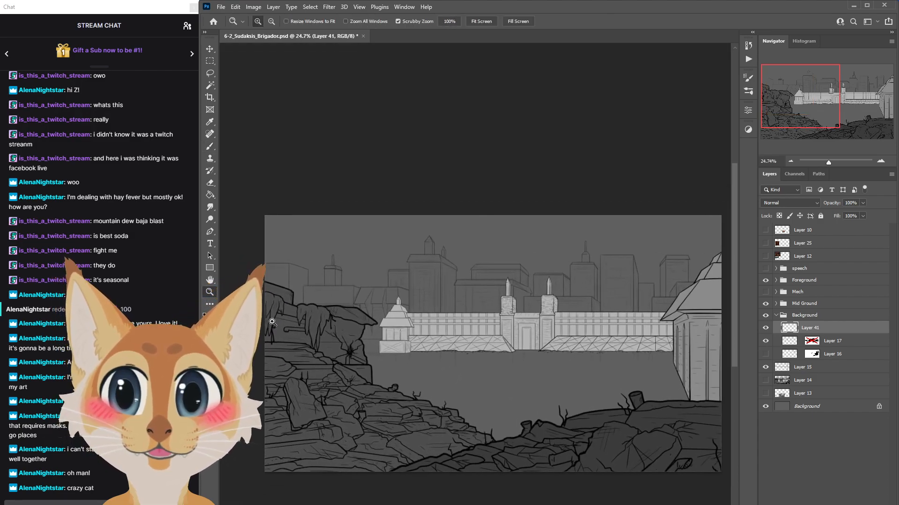
drag(272, 322, 274, 324)
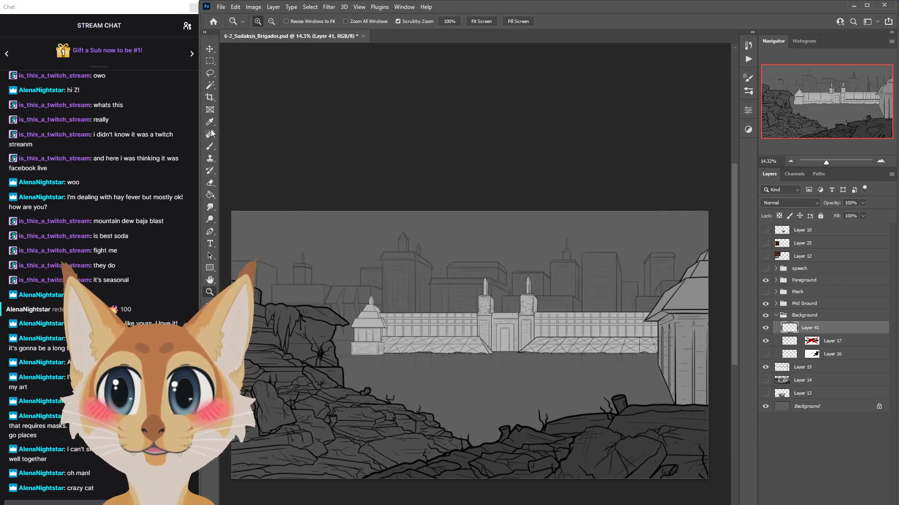
Switch back to the Brush tool and hide the Mid Ground and Foreground groups to isolate the city background.
key(b)
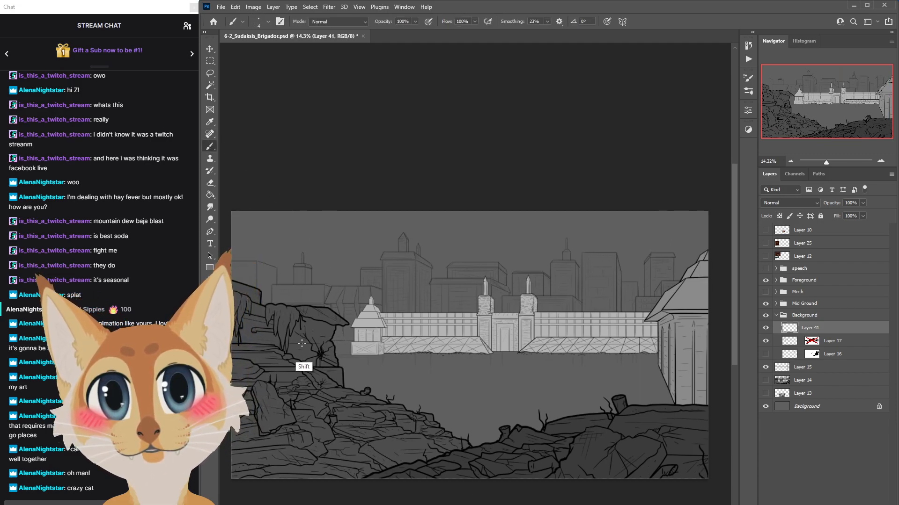
scroll(430, 340, right, 1)
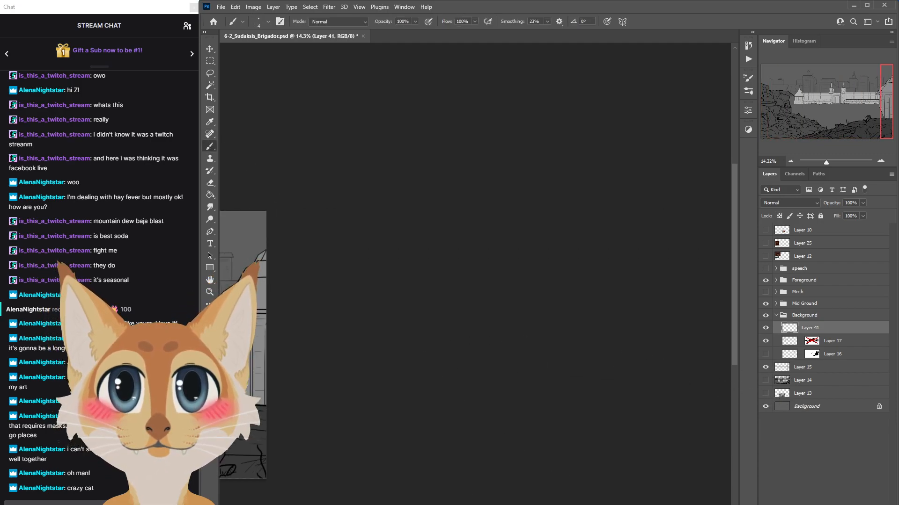
click(765, 303)
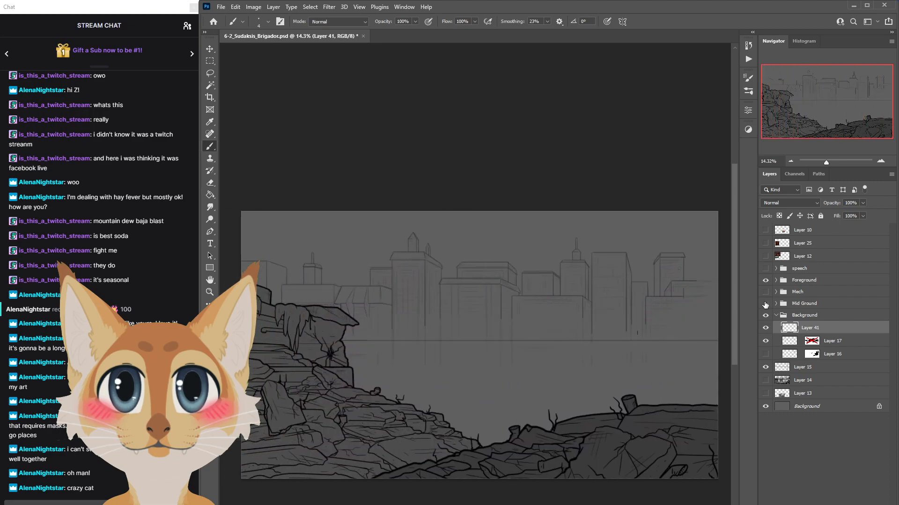
click(764, 282)
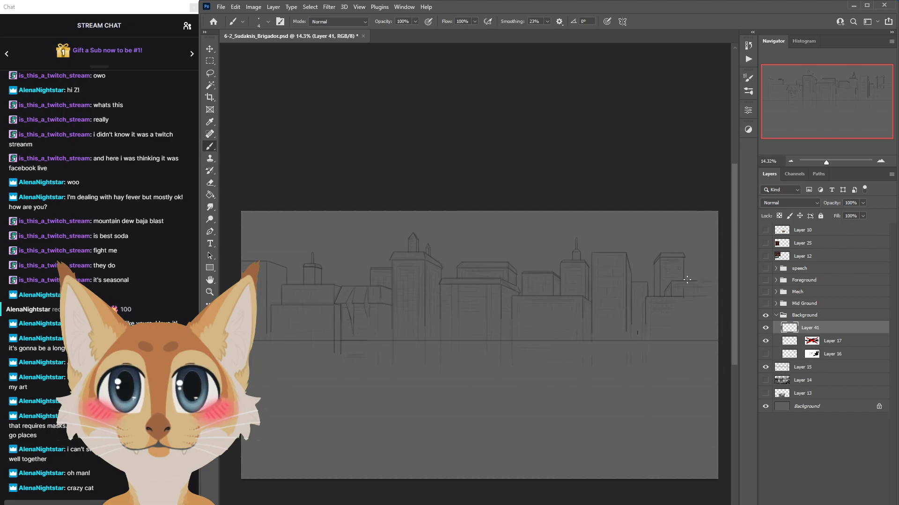
Show the Mid Ground and Foreground groups again and compare the scene with and without the building lines on Layer 41.
scroll(655, 291, right, 3)
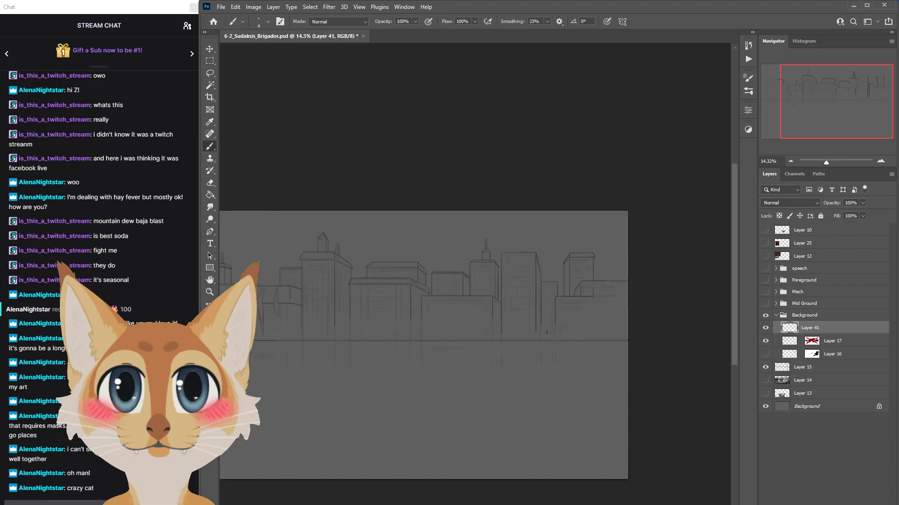
scroll(475, 345, left, 6)
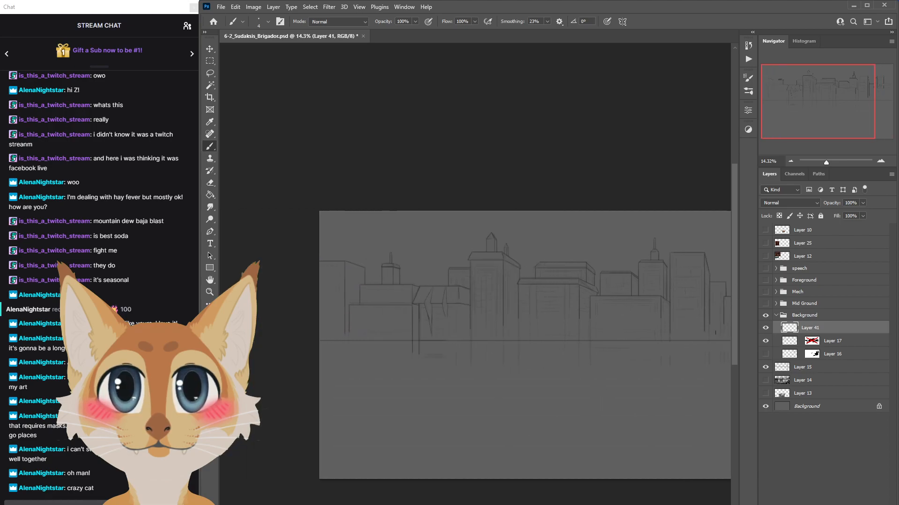
scroll(651, 467, right, 3)
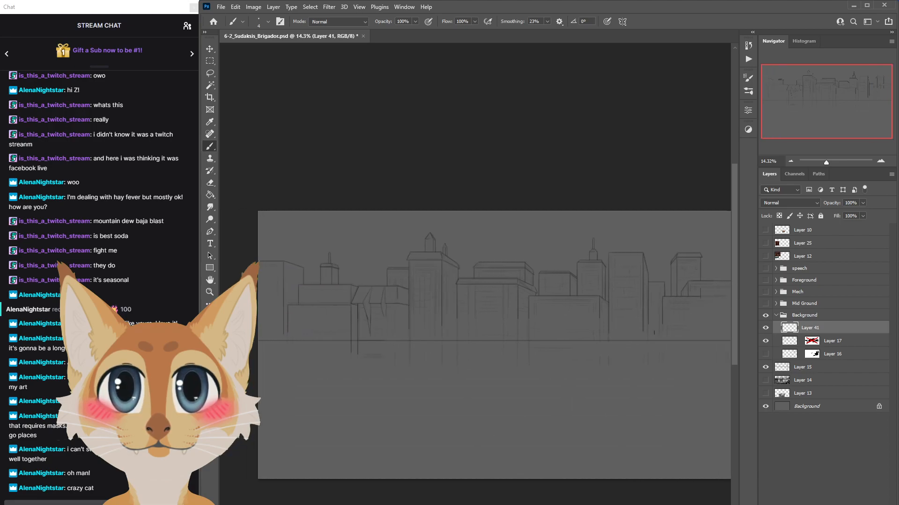
click(766, 303)
click(765, 292)
click(765, 280)
click(765, 292)
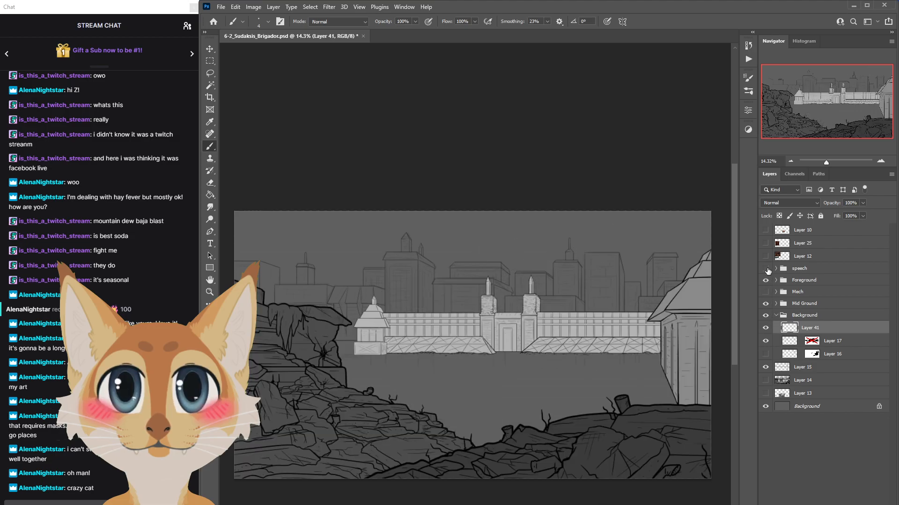
click(765, 329)
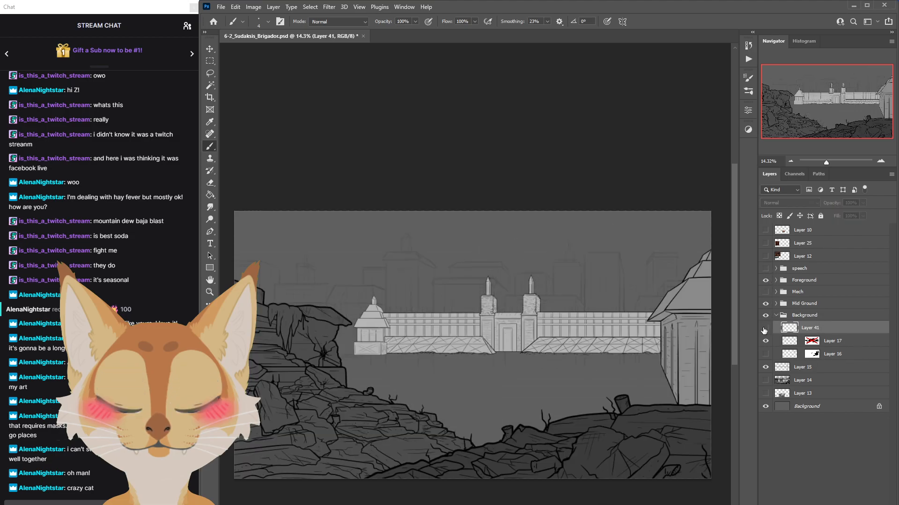
click(765, 329)
Check the buildings around the small corner tower and rocks up close and in context, and save the document.
scroll(344, 285, up, 5)
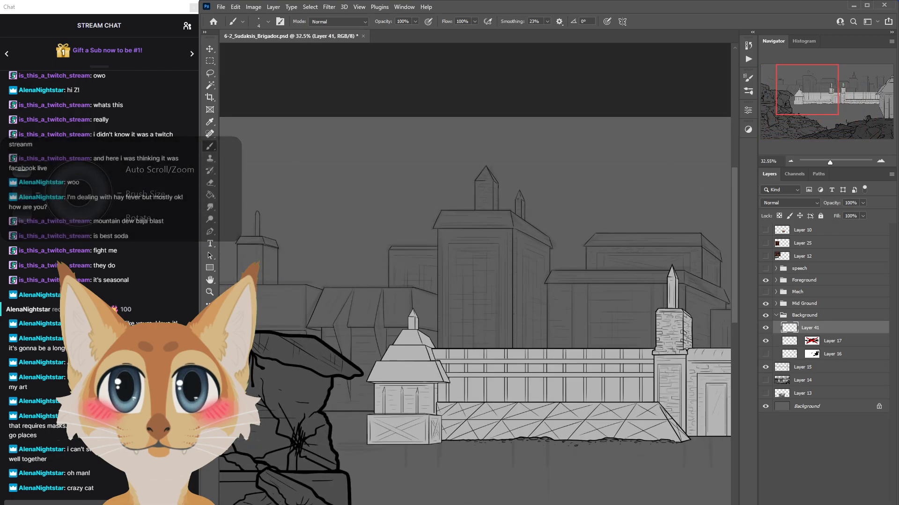
scroll(474, 278, up, 3)
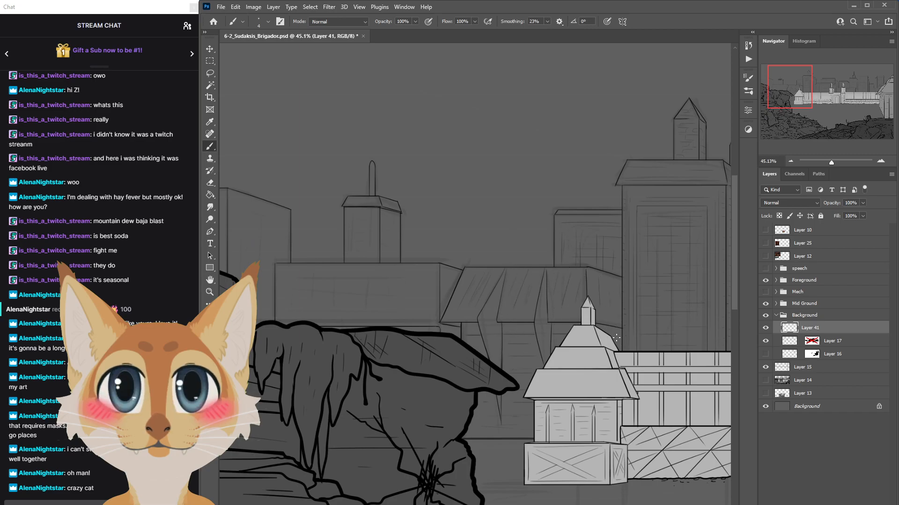
scroll(622, 349, down, 2)
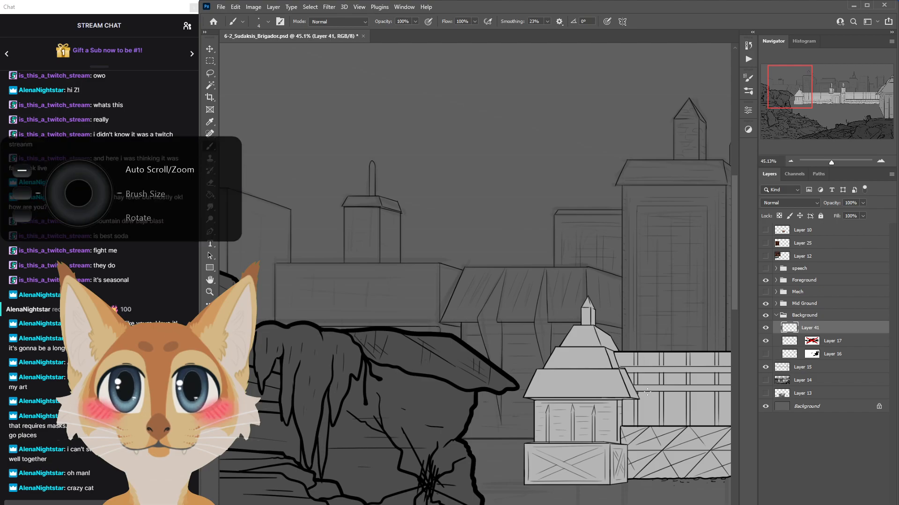
scroll(650, 389, up, 3)
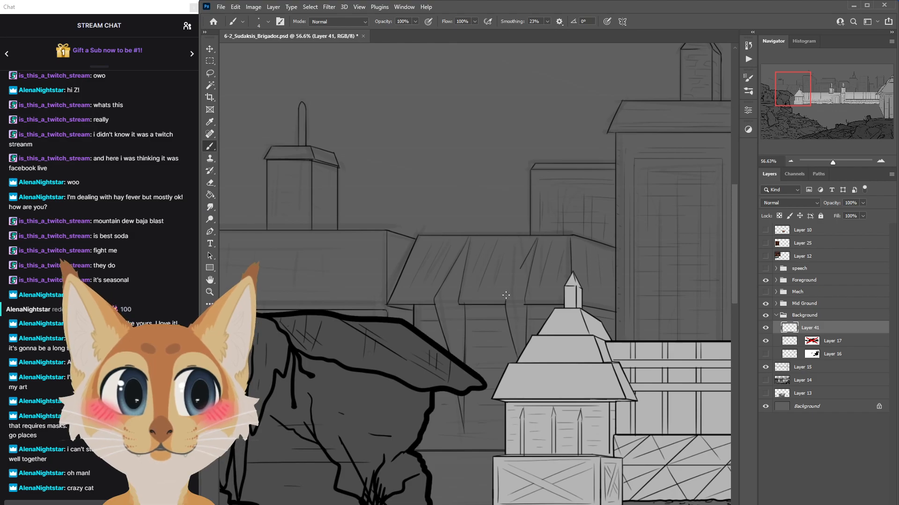
scroll(527, 365, down, 5)
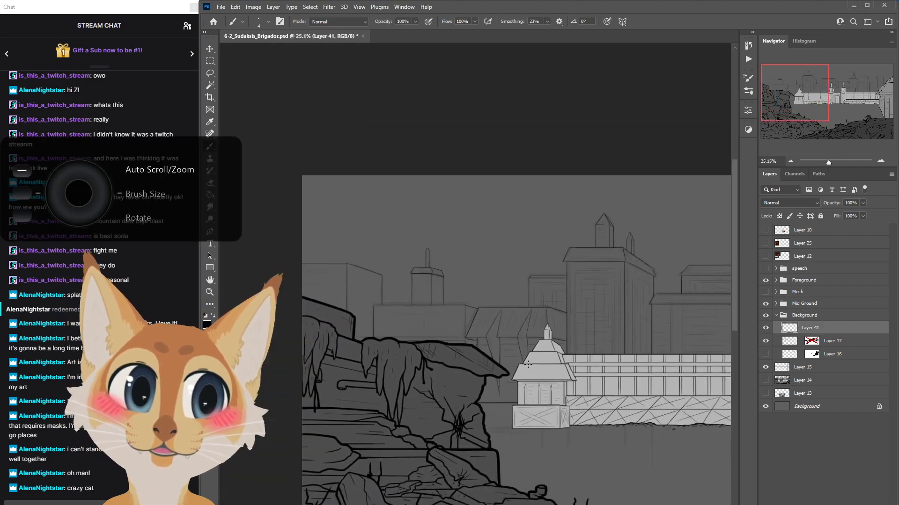
key(ctrl+s)
Draw an inset panel and short brick marks on the small antenna tower above the rocks.
scroll(528, 364, up, 4)
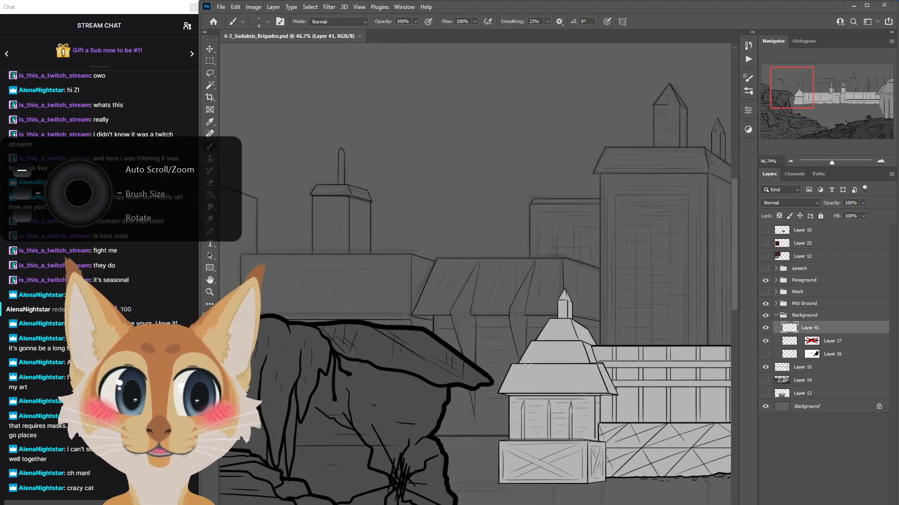
scroll(586, 329, left, 3)
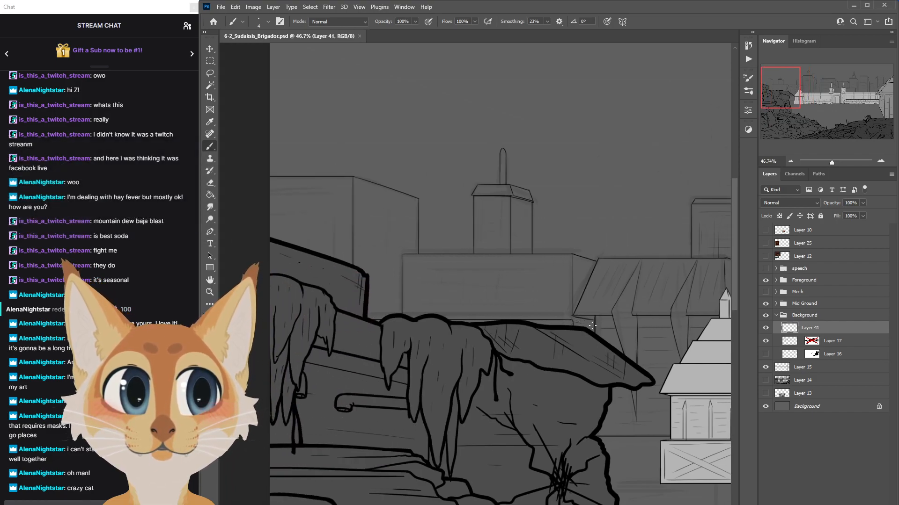
drag(594, 324, 595, 332)
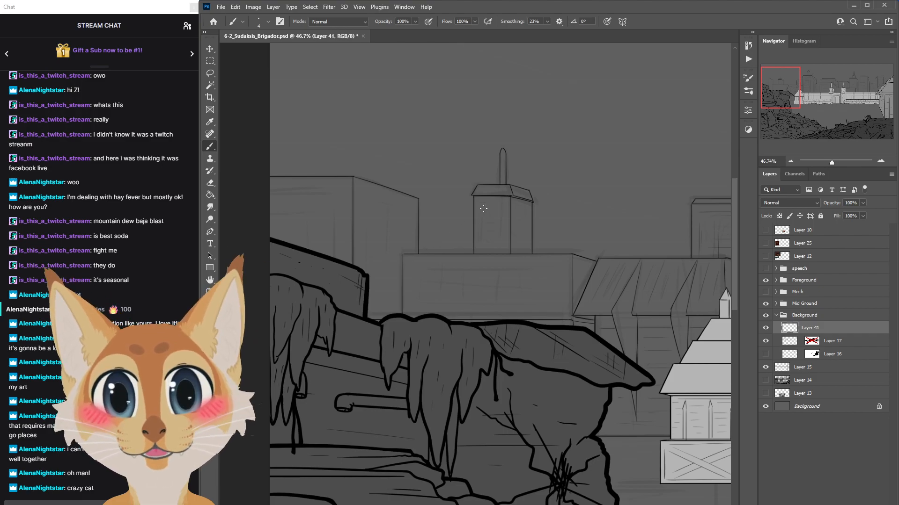
drag(482, 208, 486, 254)
drag(482, 207, 503, 215)
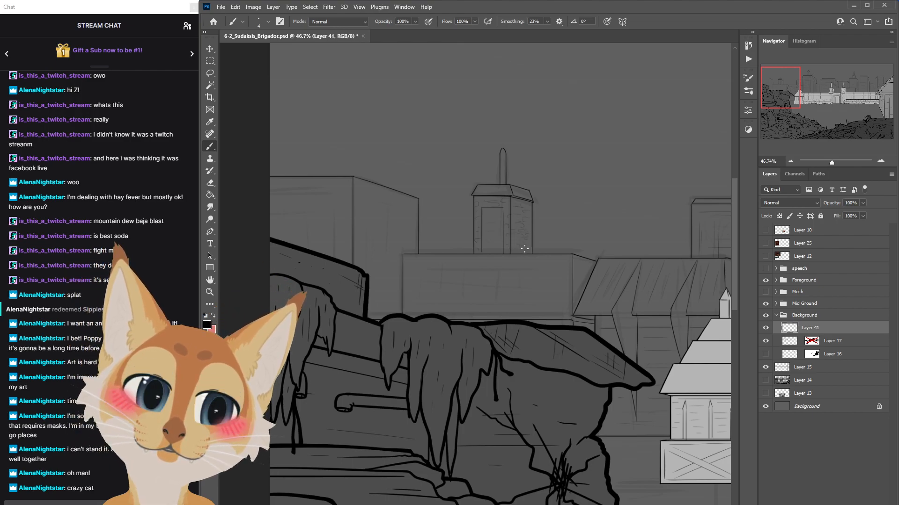
scroll(649, 280, down, 5)
scroll(649, 279, up, 5)
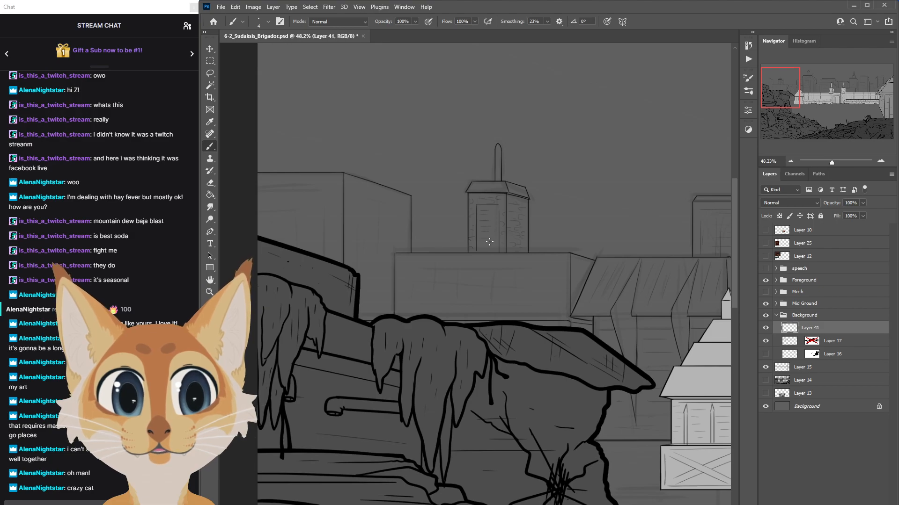
scroll(554, 248, down, 4)
scroll(554, 249, up, 3)
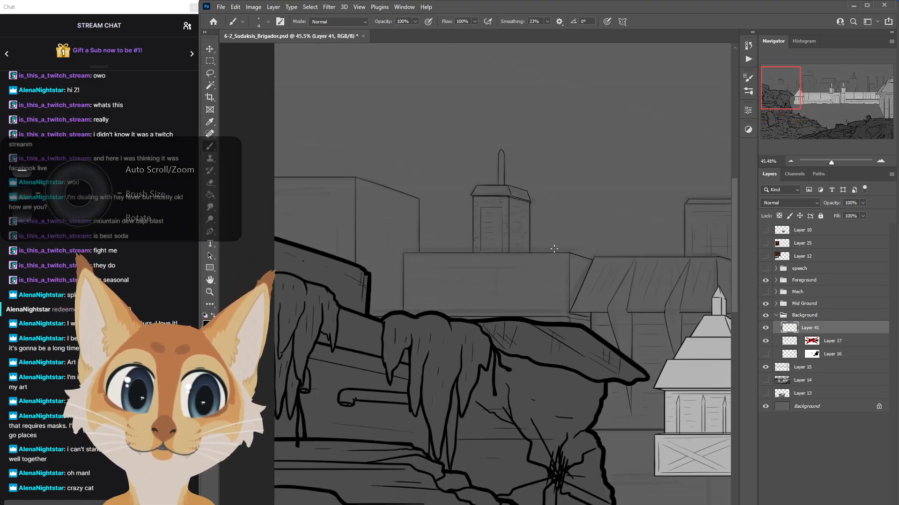
Draw an inset frame with panel lines on the wide block below the antenna tower, and save the document.
scroll(554, 248, up, 1)
drag(401, 265, 401, 317)
drag(401, 265, 570, 264)
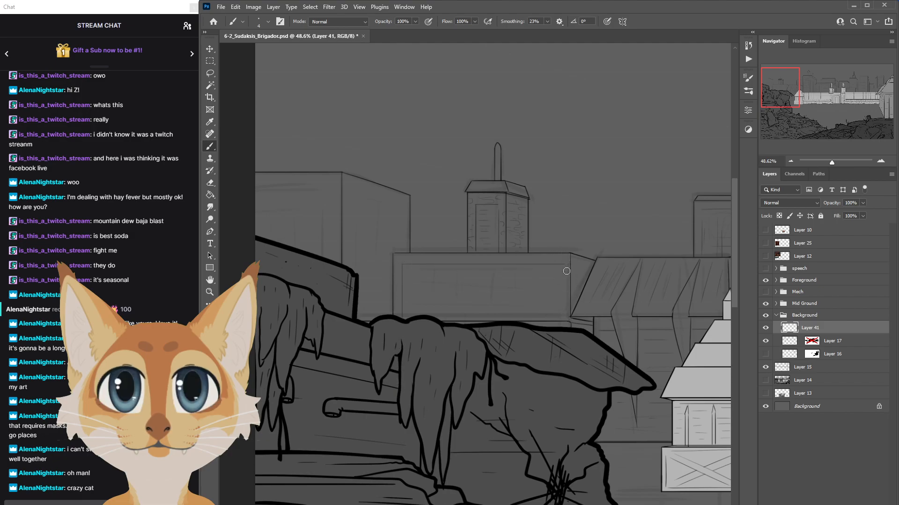
drag(560, 265, 560, 316)
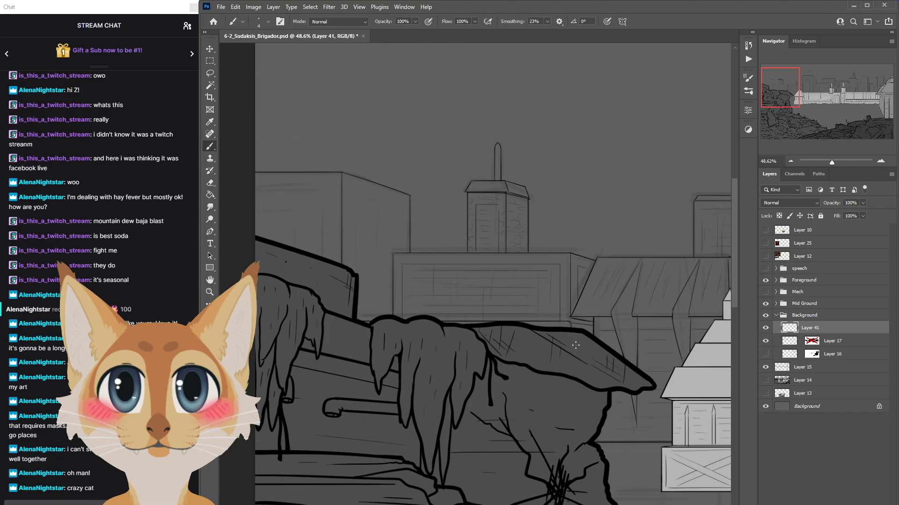
key(ctrl+s)
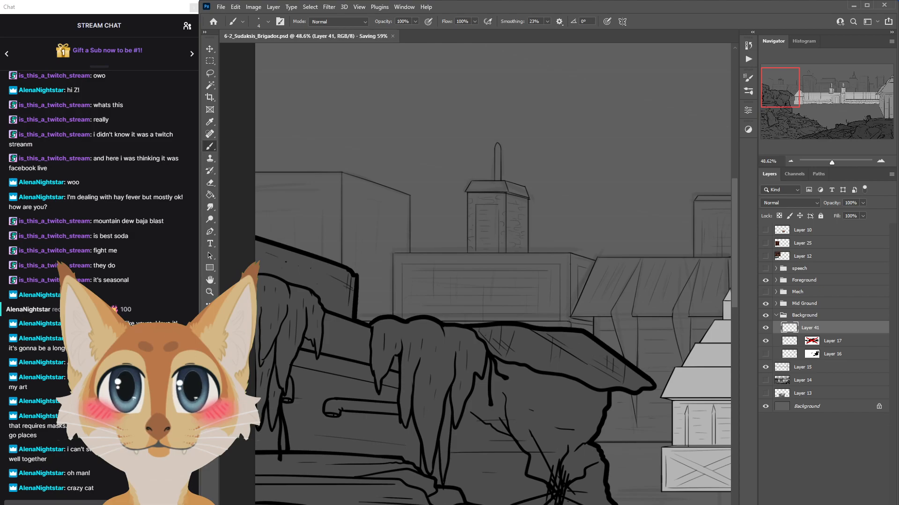
Add vertical panel lines and faint grid lines to both faces of the large building at the canvas's left edge.
scroll(564, 302, left, 5)
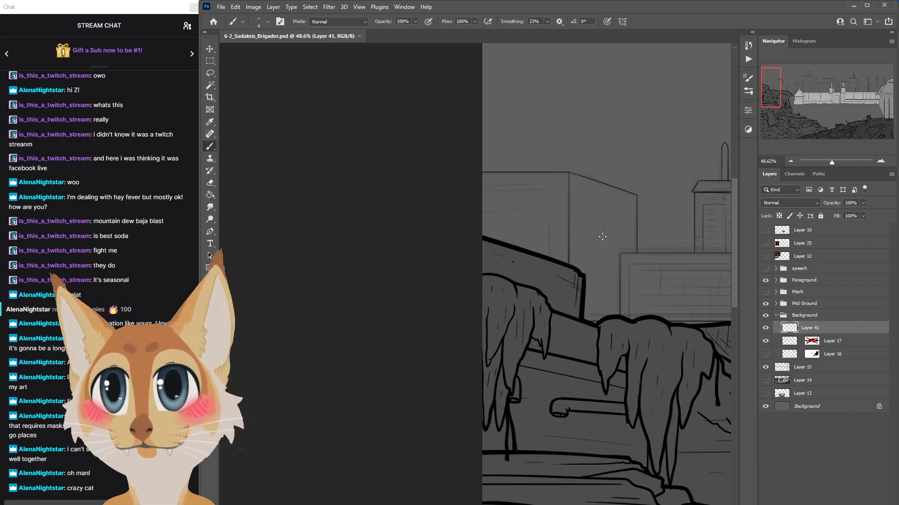
drag(580, 210, 581, 221)
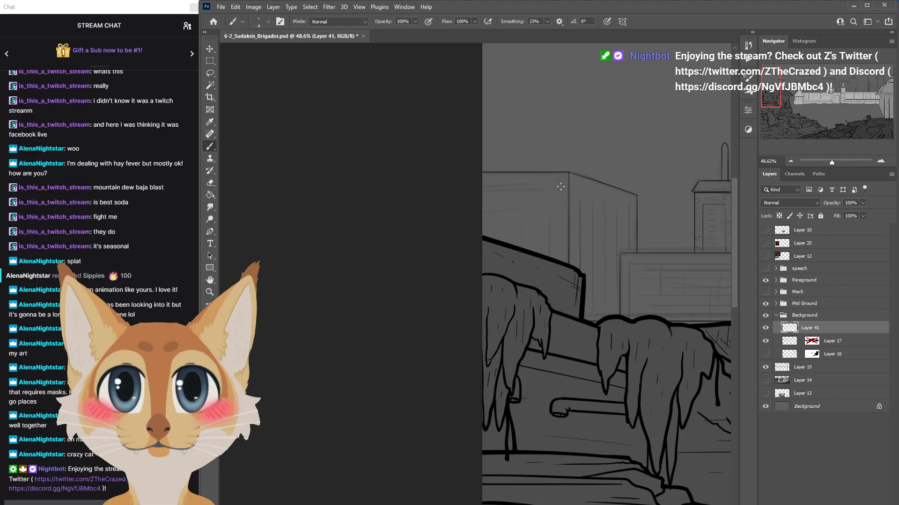
key(shift)
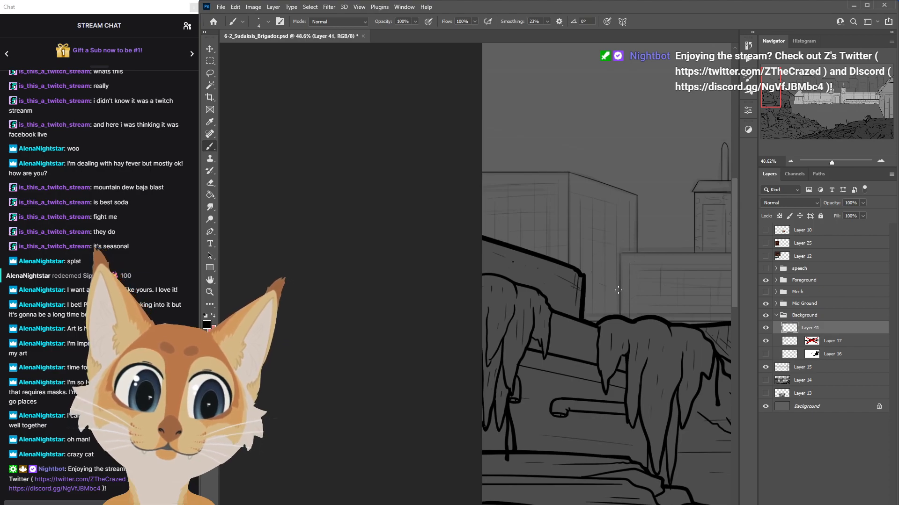
Try selecting the empty area around the city outlines with the Magic Wand, inspect the selection's edges, and clear it.
scroll(615, 290, down, 5)
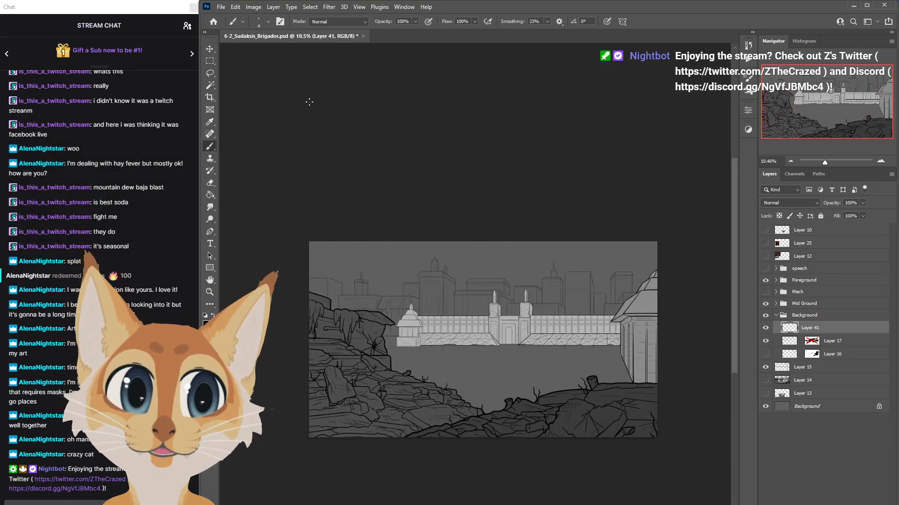
click(210, 85)
click(543, 257)
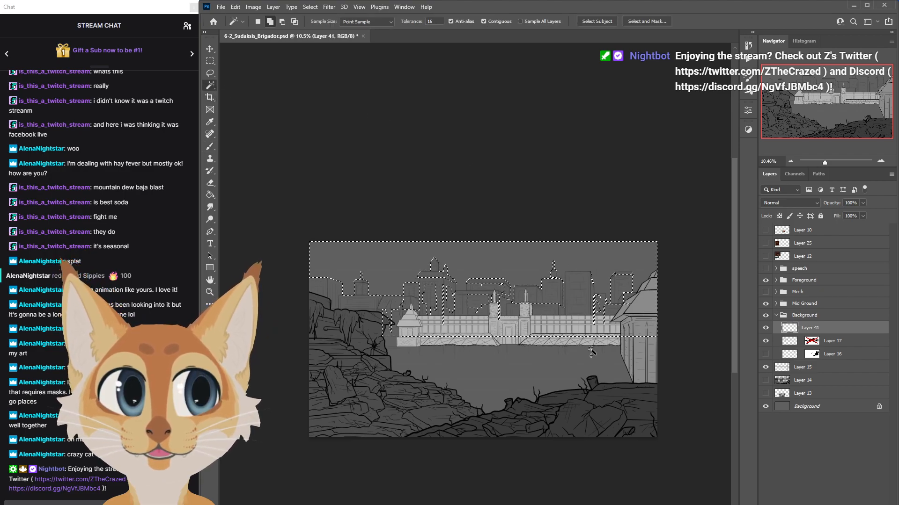
scroll(383, 346, up, 5)
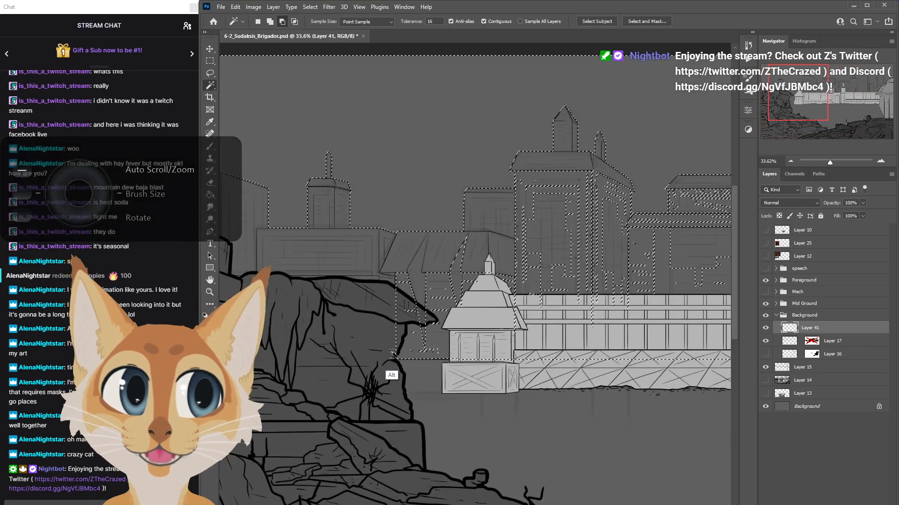
scroll(391, 354, up, 2)
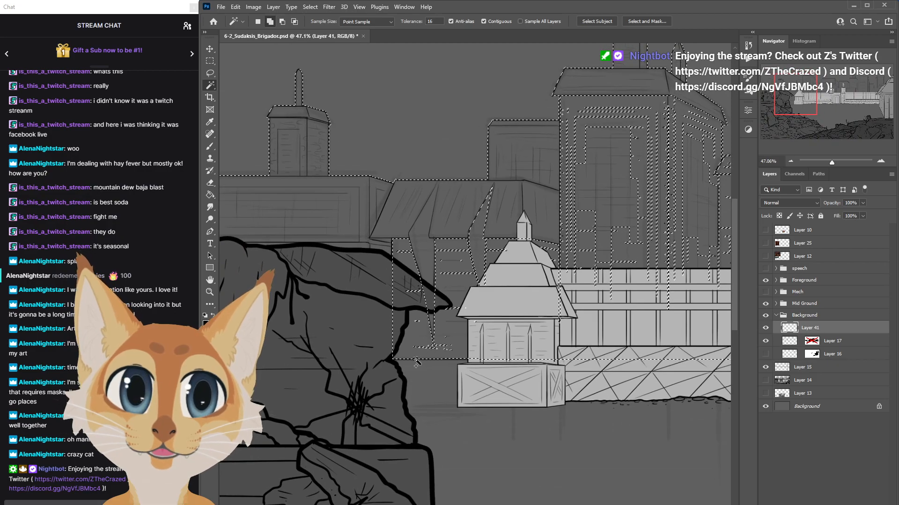
scroll(416, 363, down, 2)
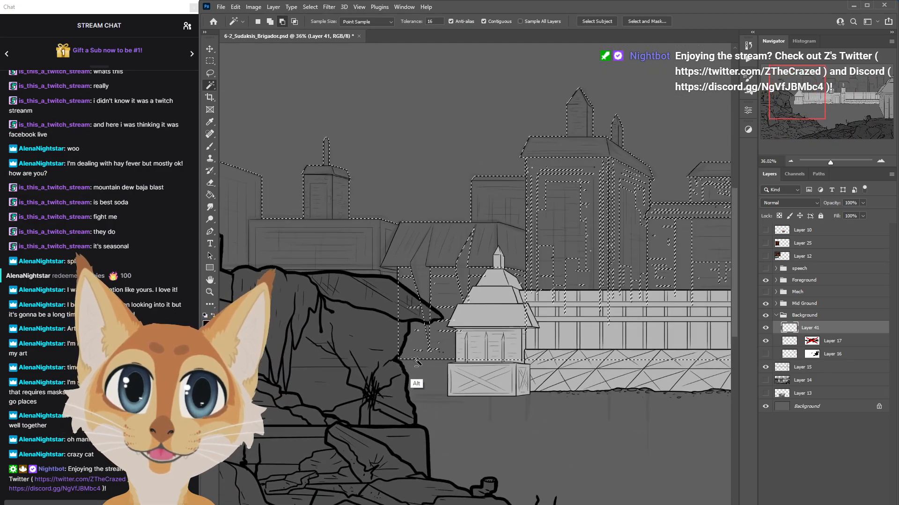
scroll(416, 363, up, 1)
key(b)
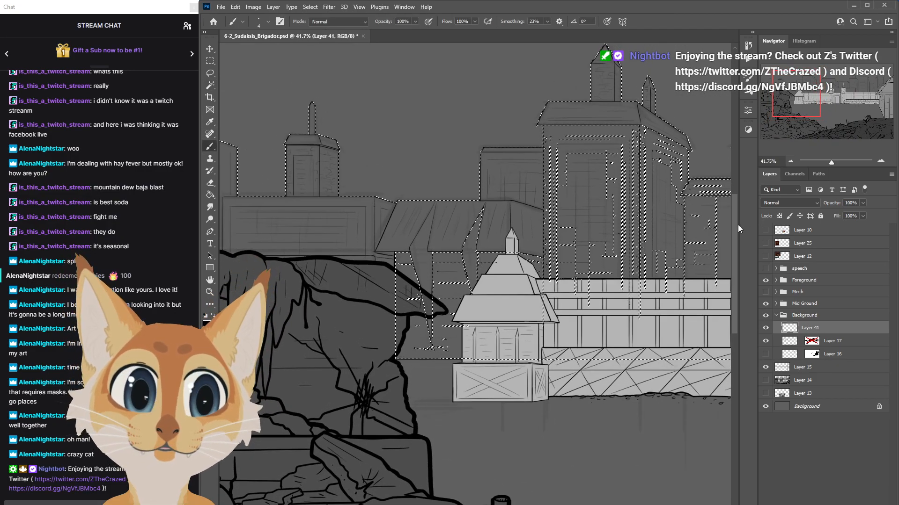
drag(736, 225, 736, 205)
mouse_move(403, 504)
mouse_down()
mouse_move(358, 504)
mouse_move(594, 504)
mouse_move(578, 504)
mouse_up()
click(311, 8)
click(323, 26)
Hide the Foreground and Mid Ground groups to isolate the background buildings behind the large domed tower.
scroll(692, 252, up, 5)
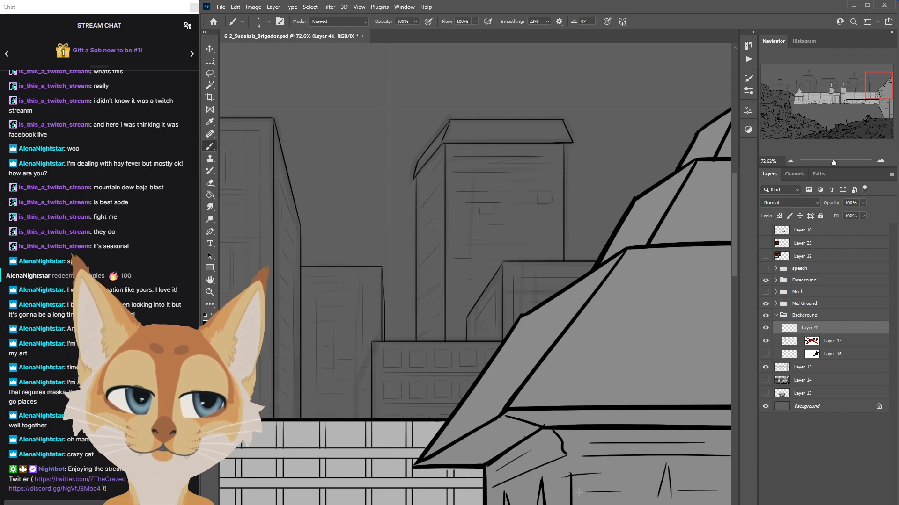
scroll(475, 274, right, 3)
click(766, 280)
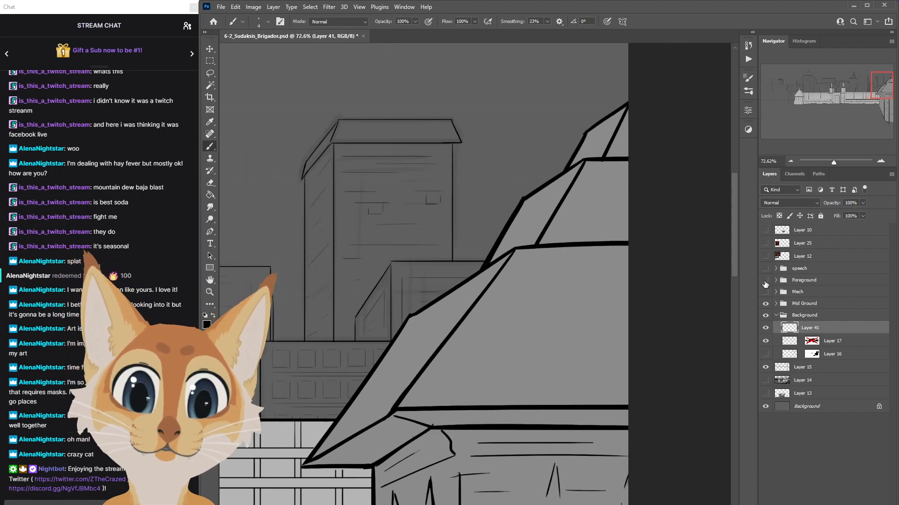
click(765, 304)
click(766, 315)
click(766, 316)
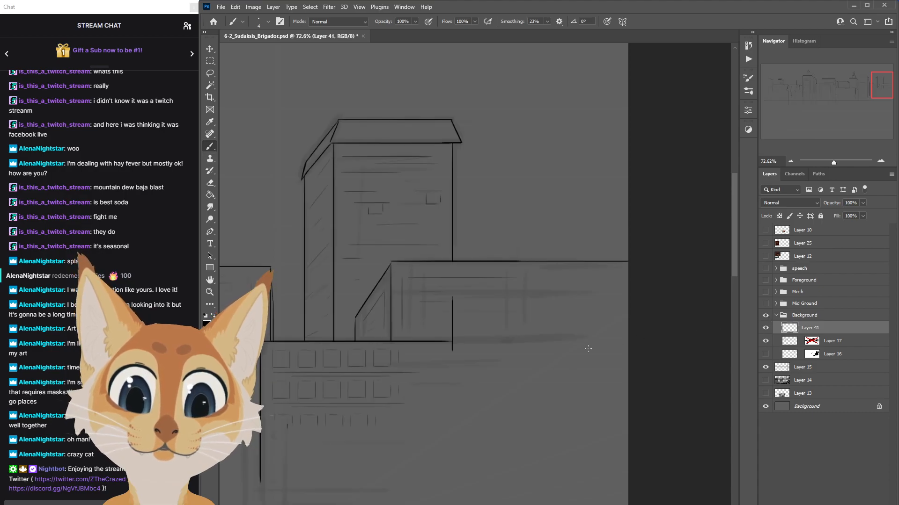
Examine the outlines of all the background buildings from the canvas's right edge to its left edge for gaps.
drag(735, 269, 752, 284)
scroll(475, 273, left, 7)
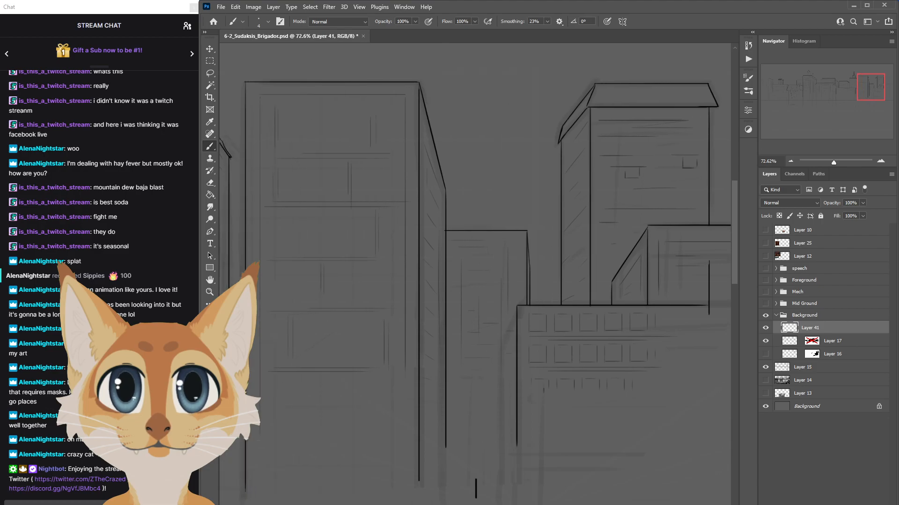
scroll(559, 232, left, 1)
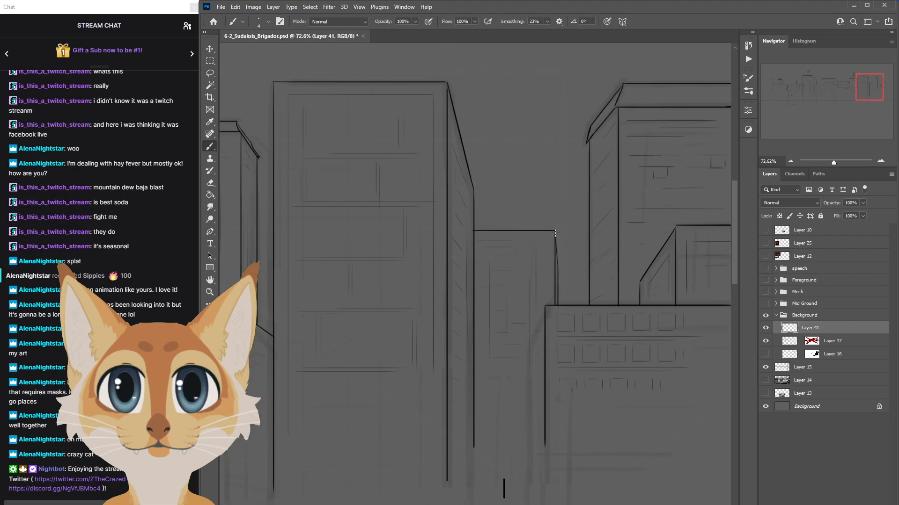
scroll(571, 329, left, 8)
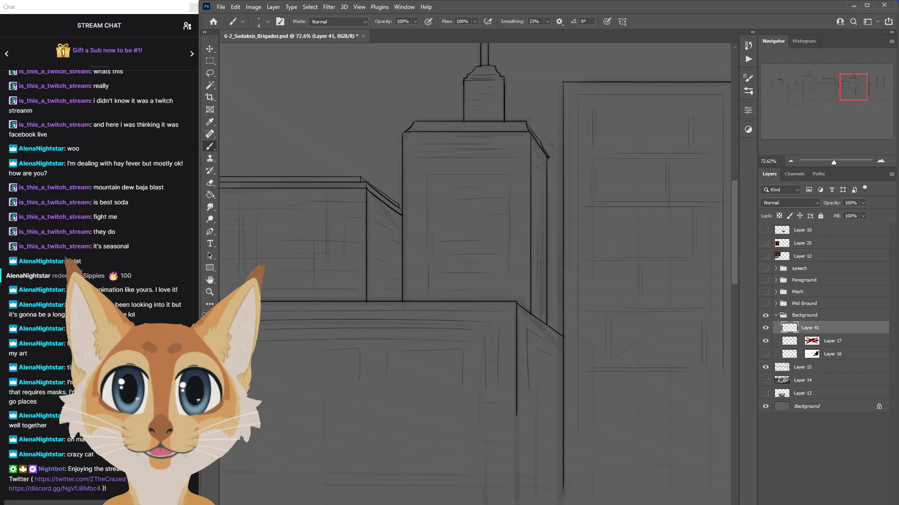
scroll(571, 329, up, 4)
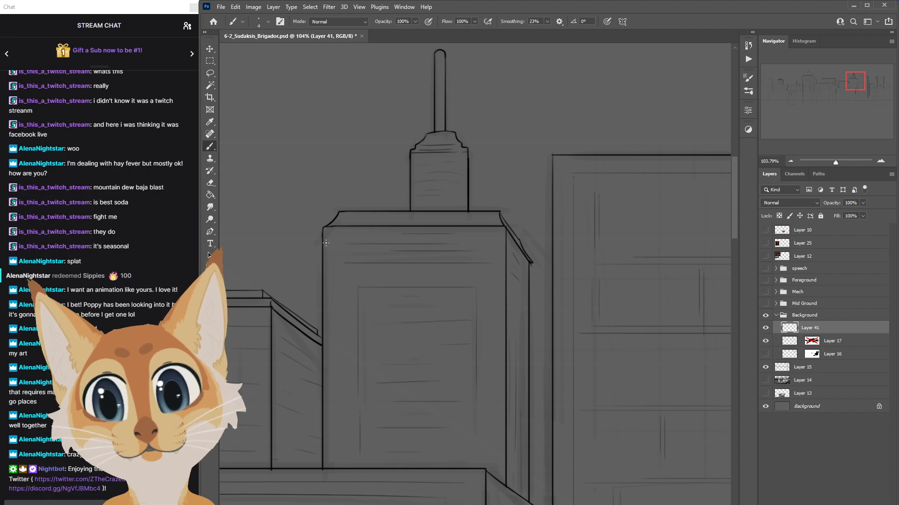
scroll(624, 344, left, 10)
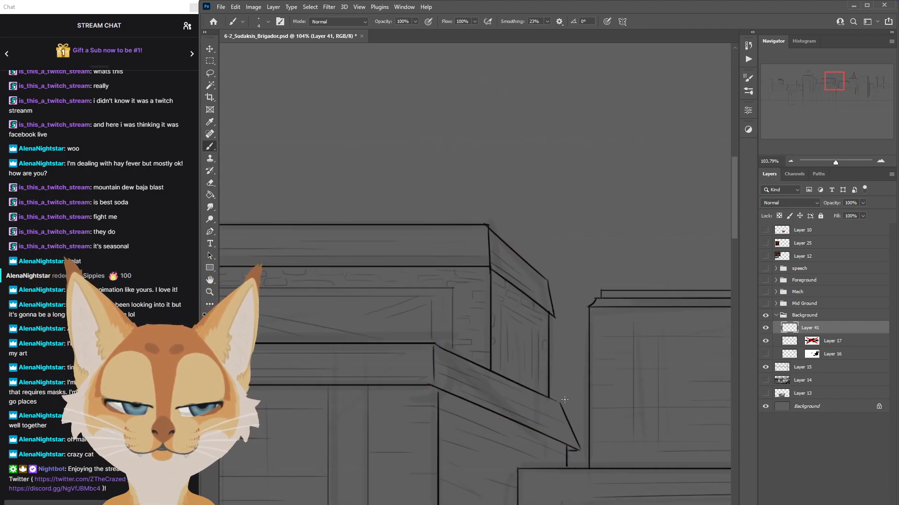
scroll(697, 268, down, 5)
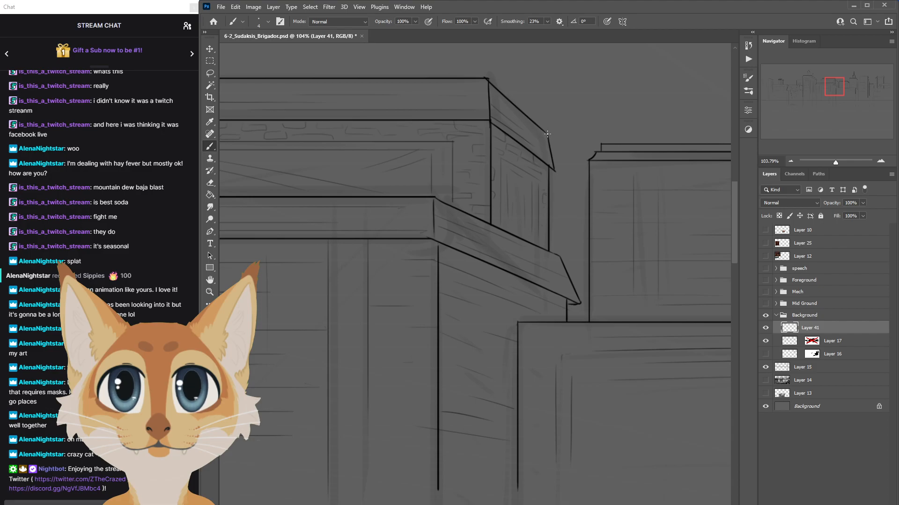
scroll(736, 223, up, 3)
scroll(735, 223, left, 5)
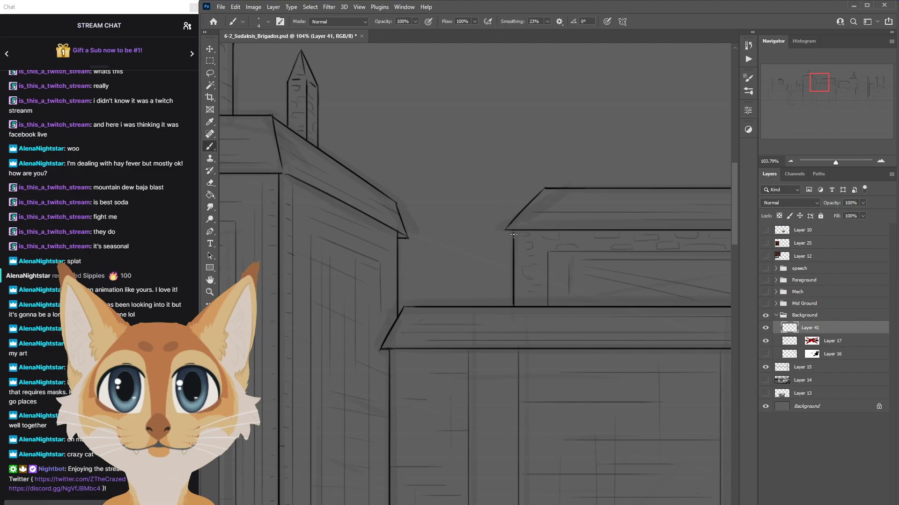
drag(451, 504, 415, 504)
drag(733, 221, 732, 209)
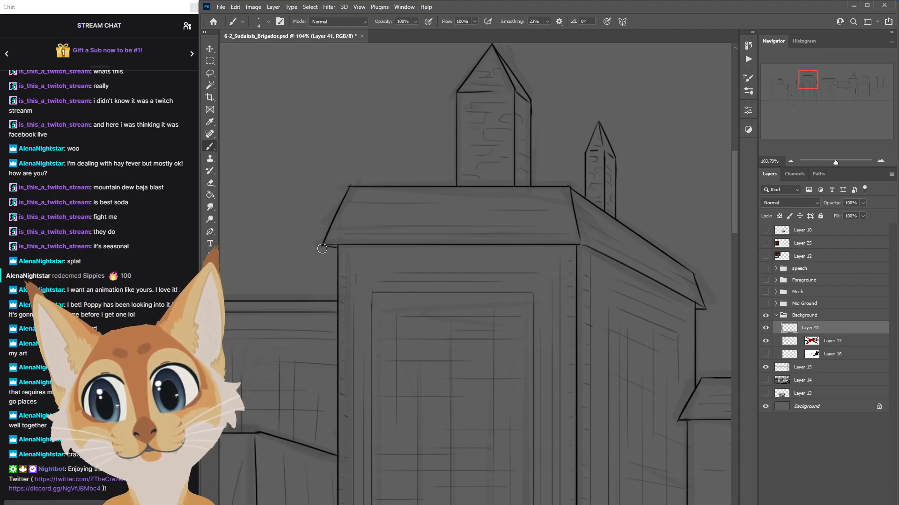
scroll(736, 207, up, 3)
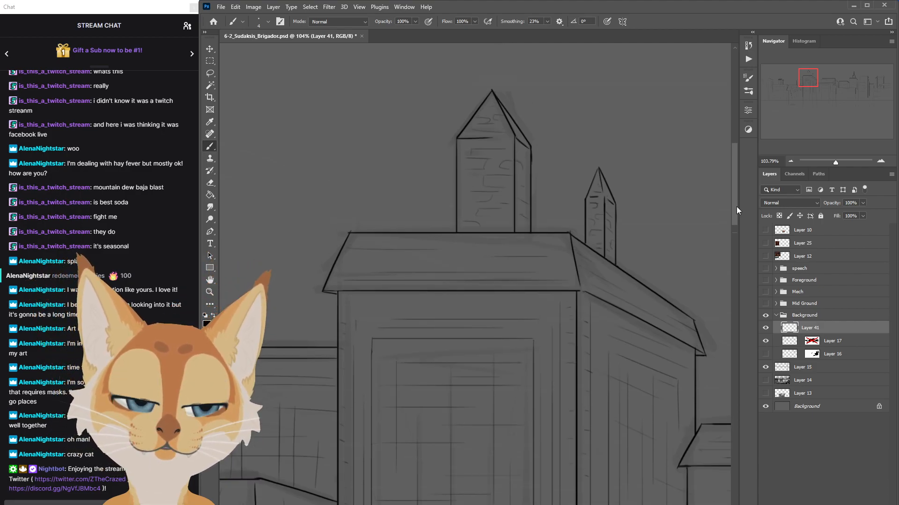
scroll(736, 207, down, 6)
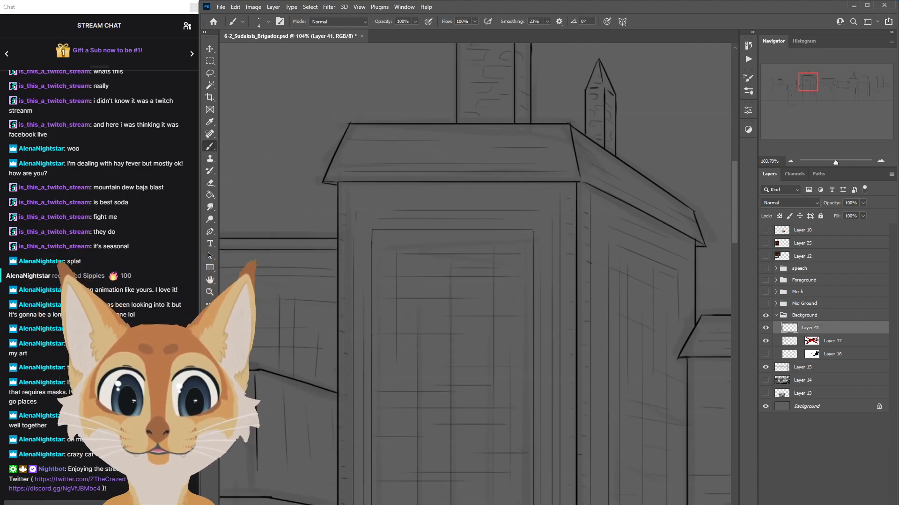
scroll(475, 274, left, 10)
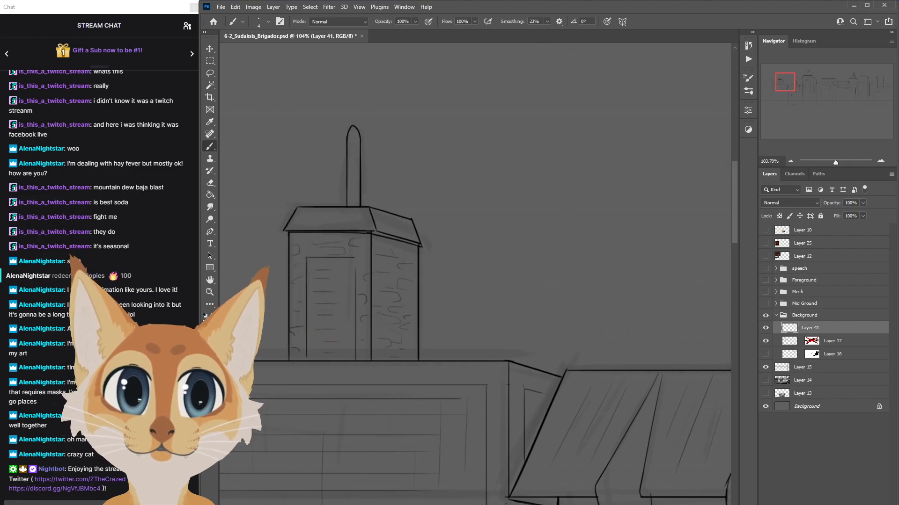
scroll(475, 274, left, 8)
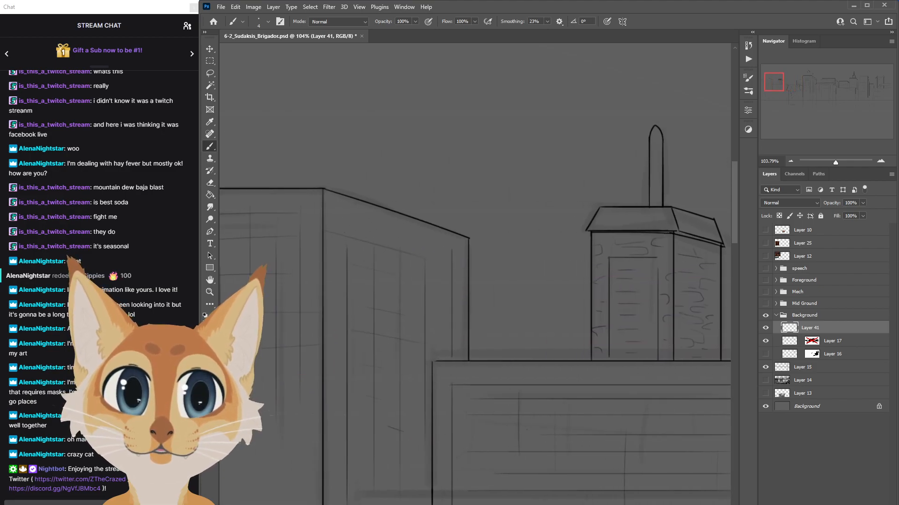
scroll(475, 274, left, 8)
scroll(475, 274, right, 8)
Select the empty sky area above the city outlines on Layer 41 with the Magic Wand.
key(z)
drag(483, 325, 397, 343)
scroll(475, 274, right, 4)
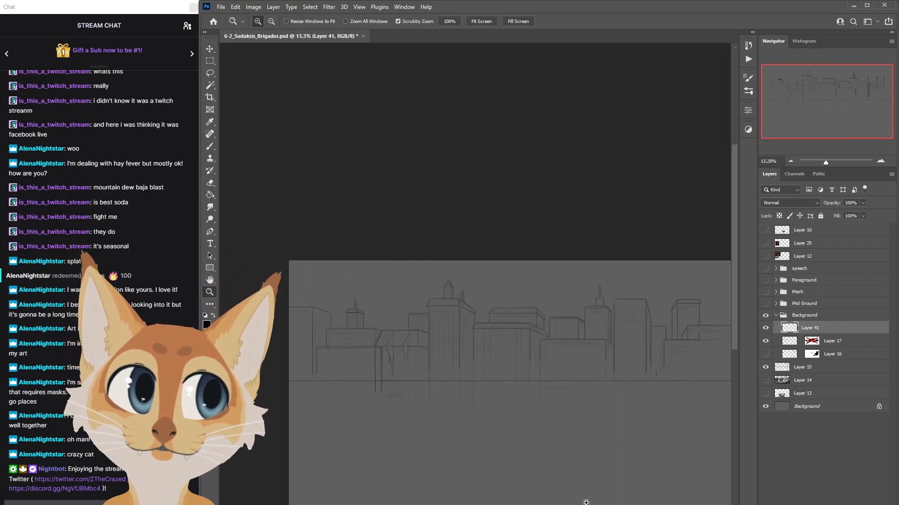
drag(595, 395, 617, 396)
click(211, 85)
click(420, 209)
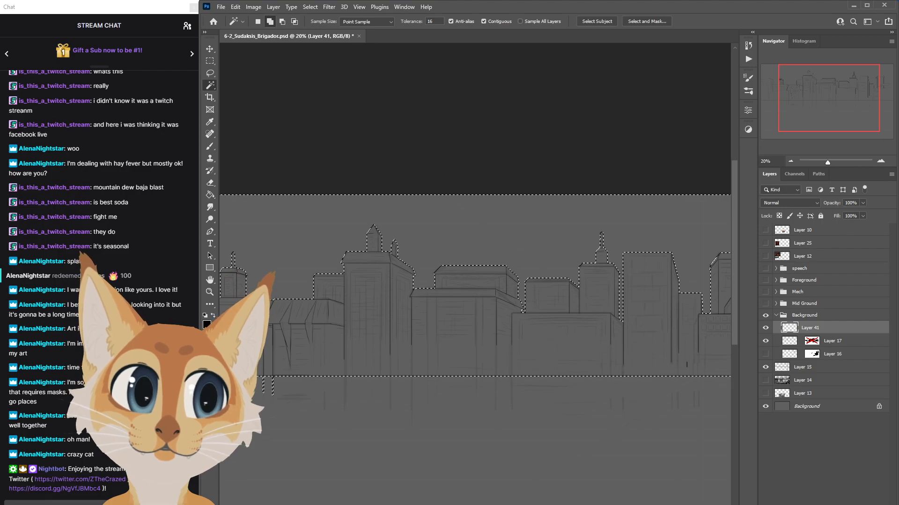
scroll(475, 273, right, 4)
scroll(475, 274, left, 4)
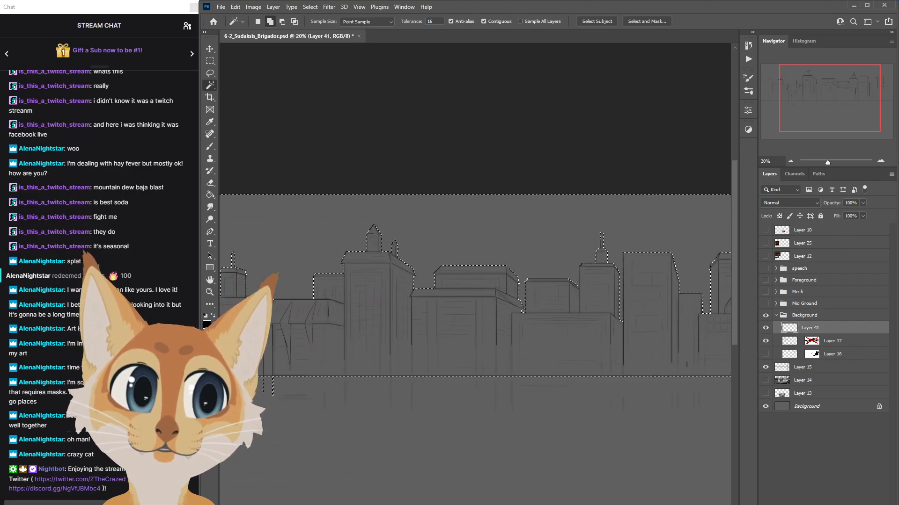
Expand the sky selection slightly, then invert it so that the city shapes are selected.
scroll(475, 273, left, 3)
click(310, 7)
mouse_move(332, 149)
click(429, 166)
click(494, 173)
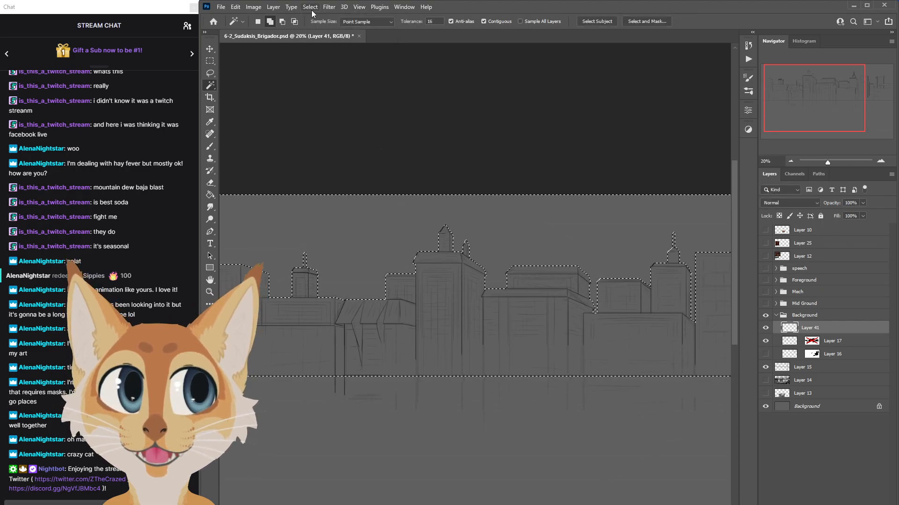
click(310, 7)
click(323, 43)
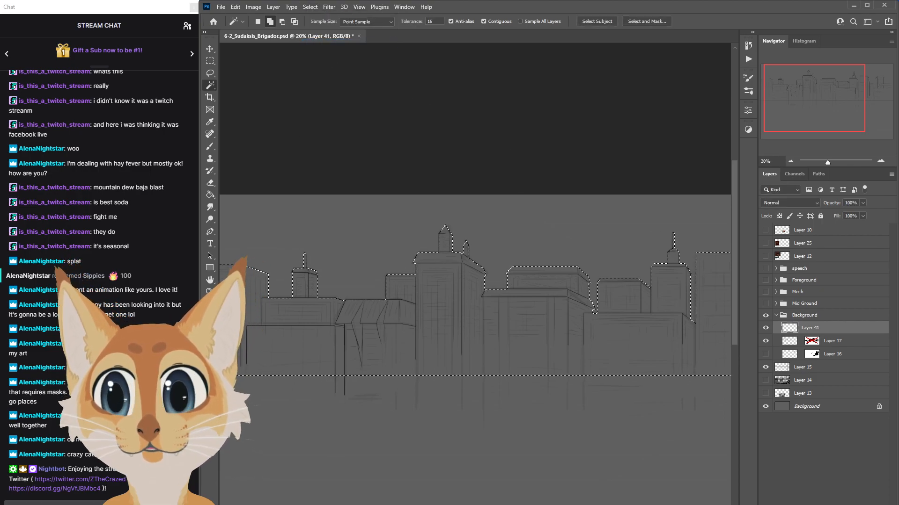
Fill the selected city shapes with light grey b5b5b5 on a new layer directly beneath Layer 41, and hide Layer 17.
click(208, 324)
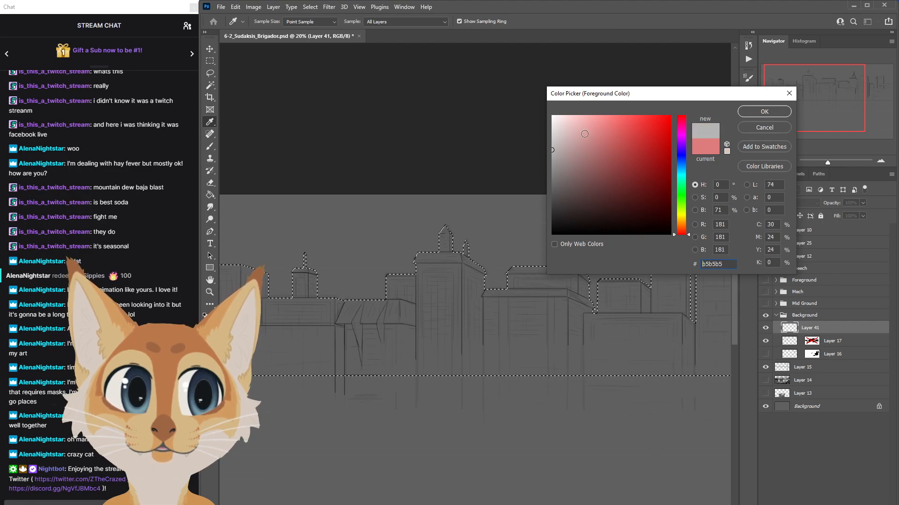
click(759, 113)
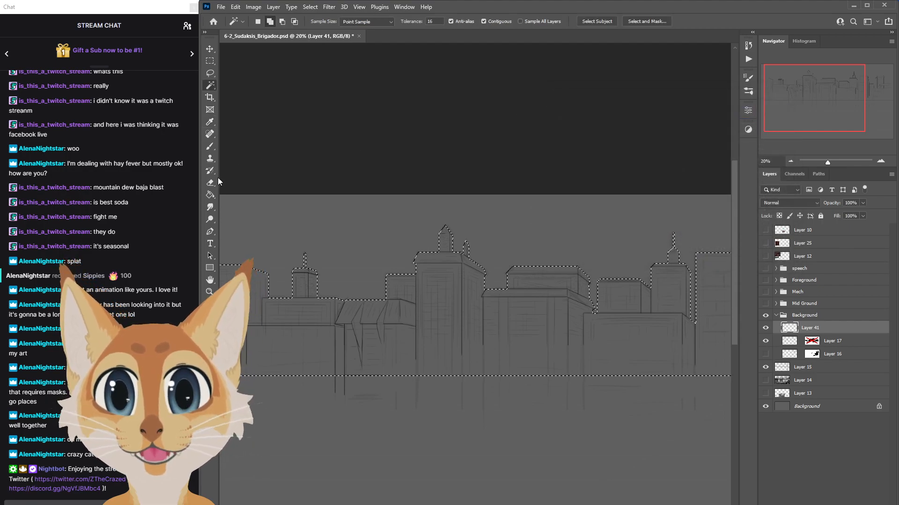
click(793, 343)
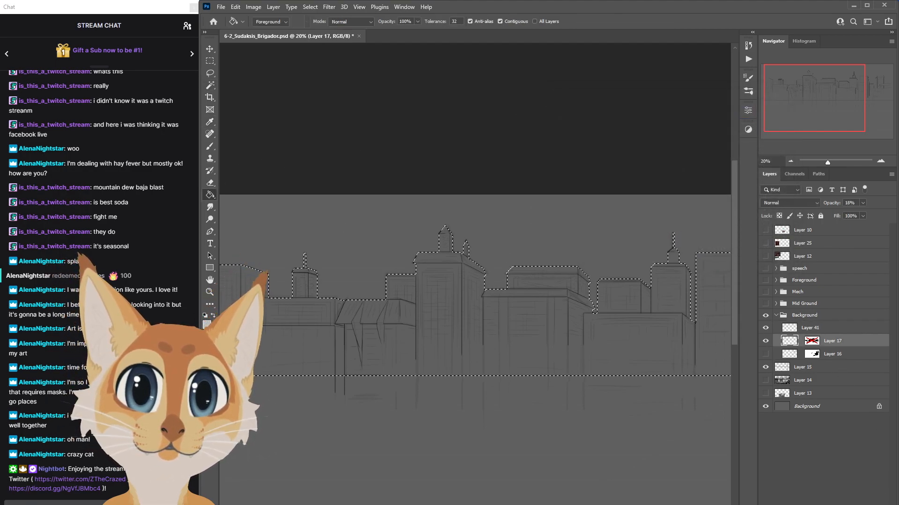
key(ctrl+shift+alt+n)
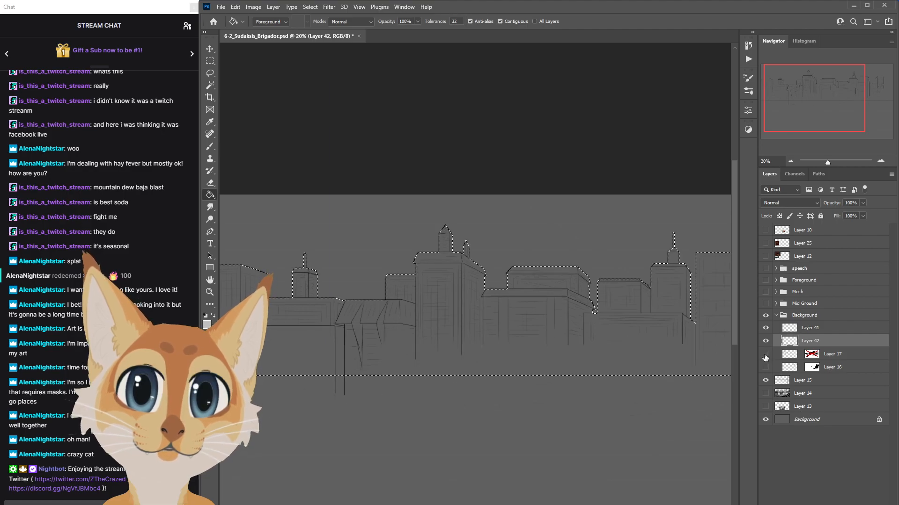
click(543, 357)
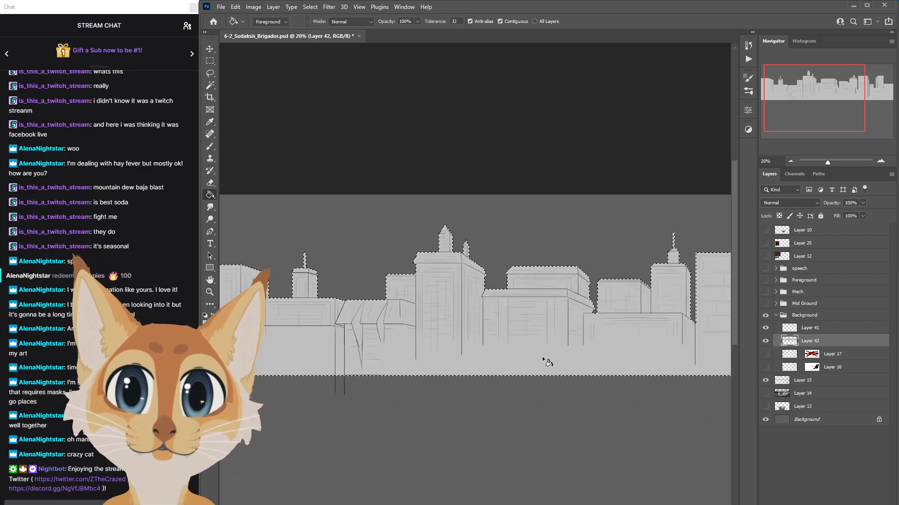
Clear the selection, show the Foreground, Mech and Mid Ground groups again, and fit the whole scene in view.
click(310, 7)
click(323, 26)
drag(766, 303, 768, 287)
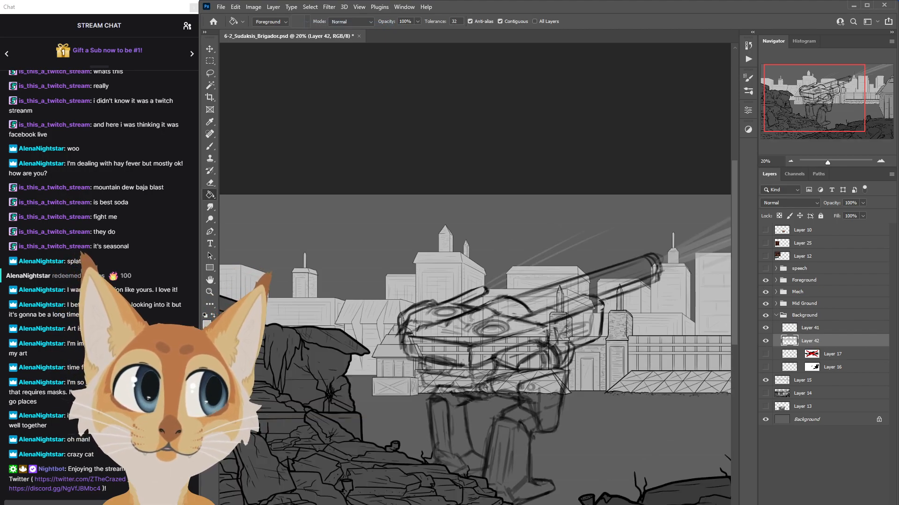
scroll(475, 350, right, 3)
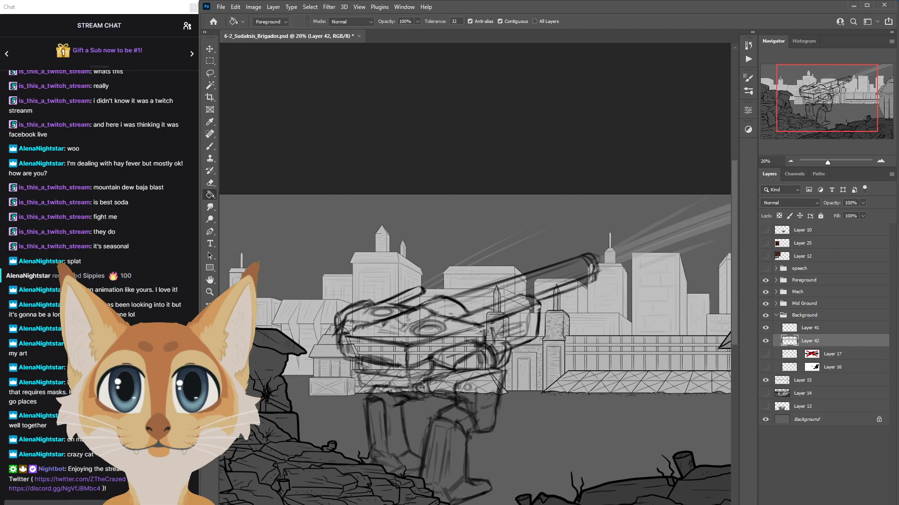
scroll(475, 350, right, 4)
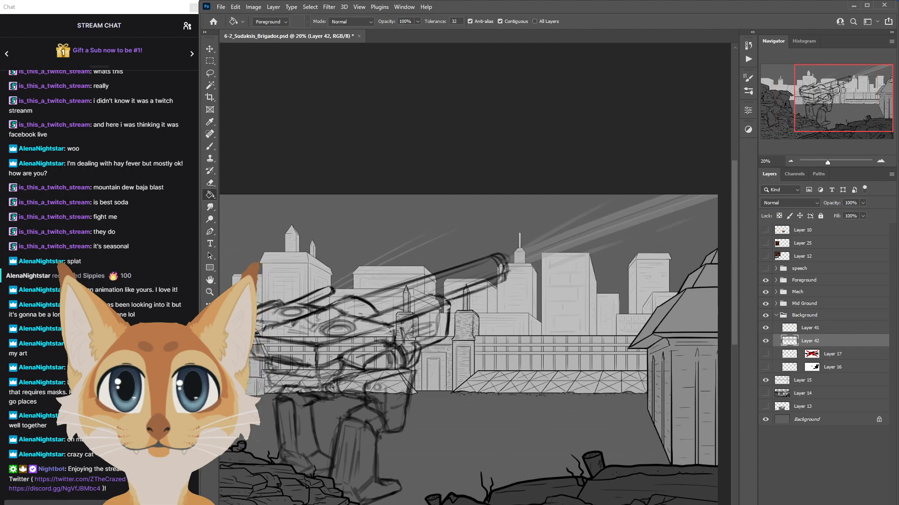
click(210, 294)
drag(366, 395, 372, 422)
scroll(648, 420, left, 4)
scroll(734, 318, down, 2)
Darken the domed building's fill on Layer 40 in the Mid Ground group by lowering its Hue/Saturation lightness.
click(776, 304)
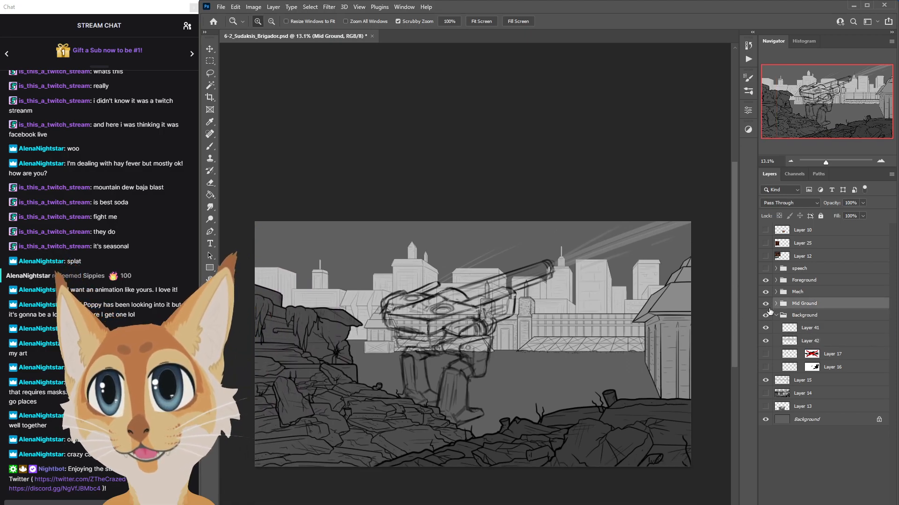
click(775, 304)
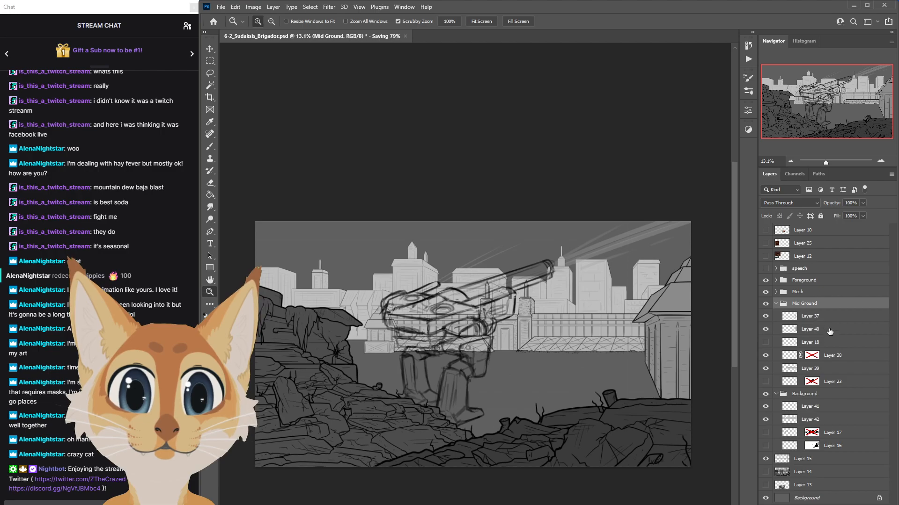
click(774, 333)
click(253, 7)
mouse_move(269, 29)
click(370, 85)
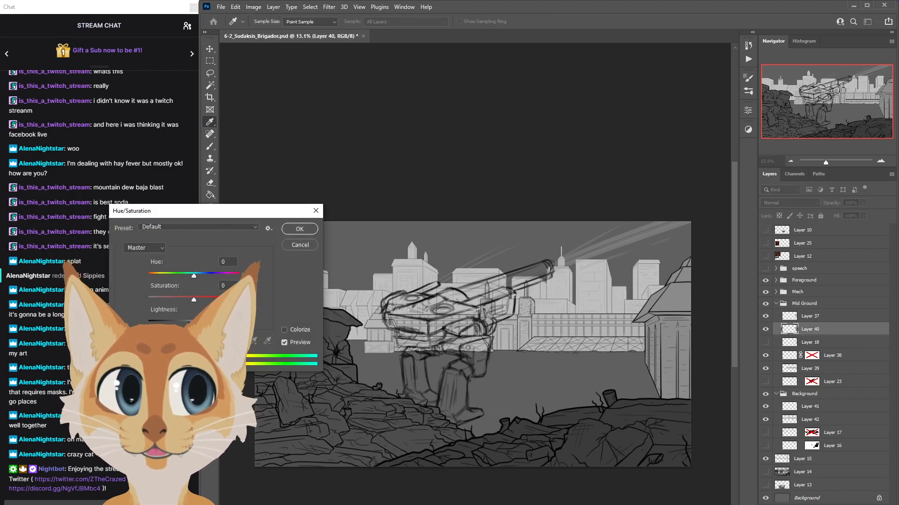
drag(188, 323, 188, 324)
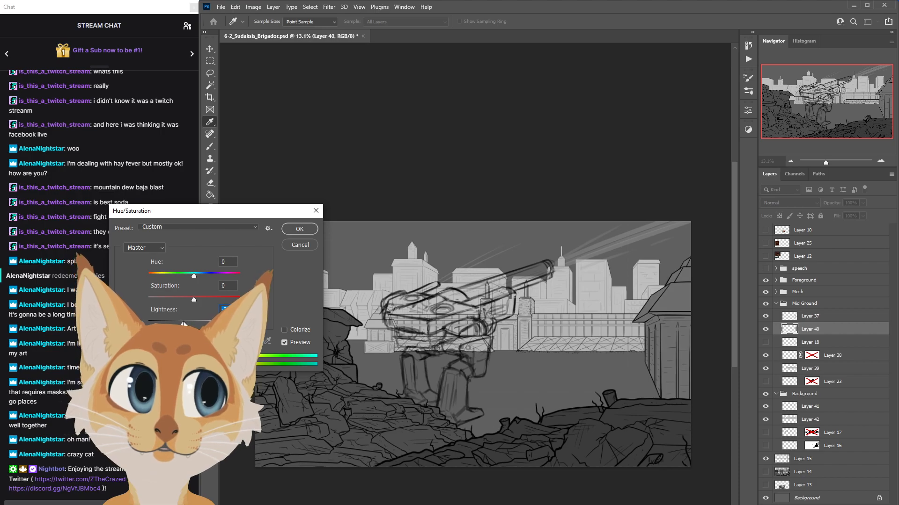
click(300, 229)
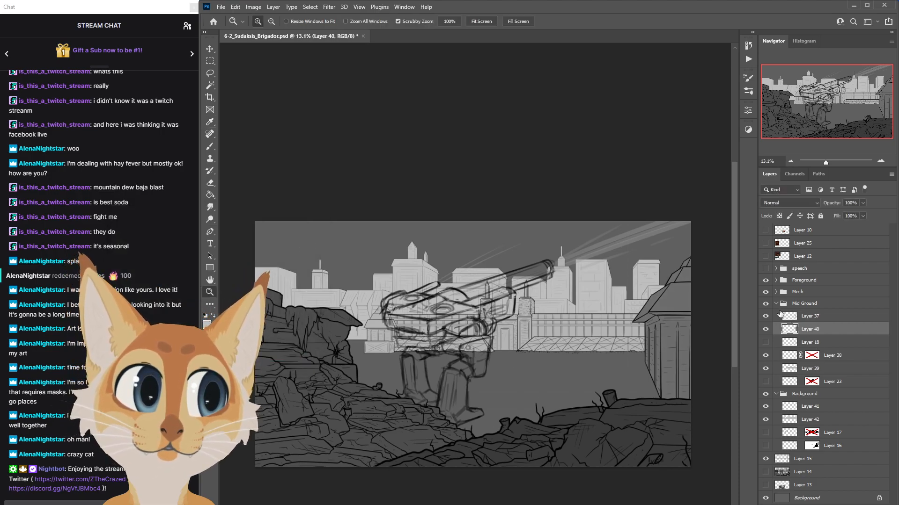
Darken the long walled building's fill on Layer 39 by lowering its Hue/Saturation lightness.
click(791, 373)
click(253, 7)
mouse_move(269, 29)
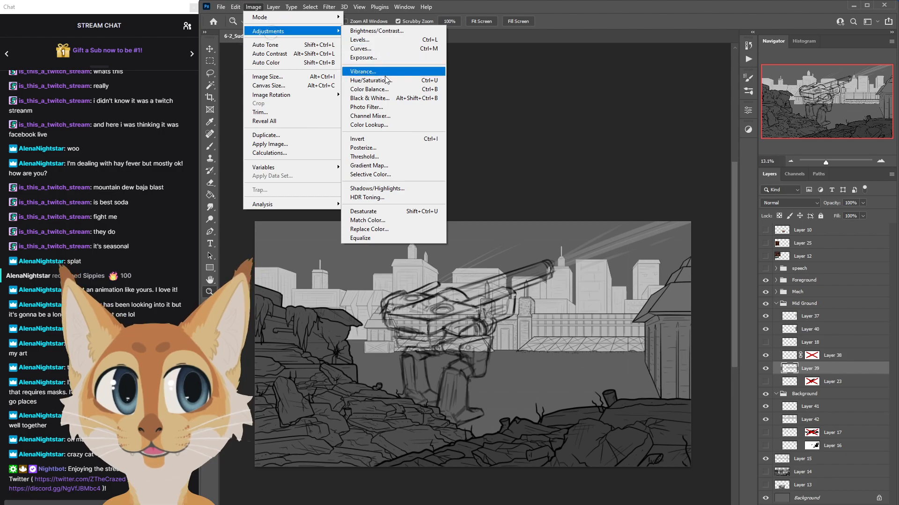
click(370, 80)
drag(184, 323, 182, 324)
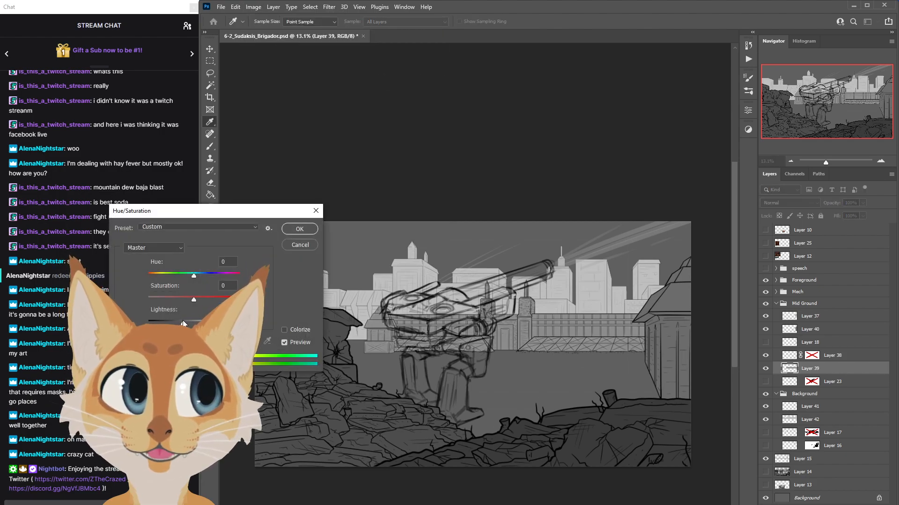
click(300, 229)
key(z)
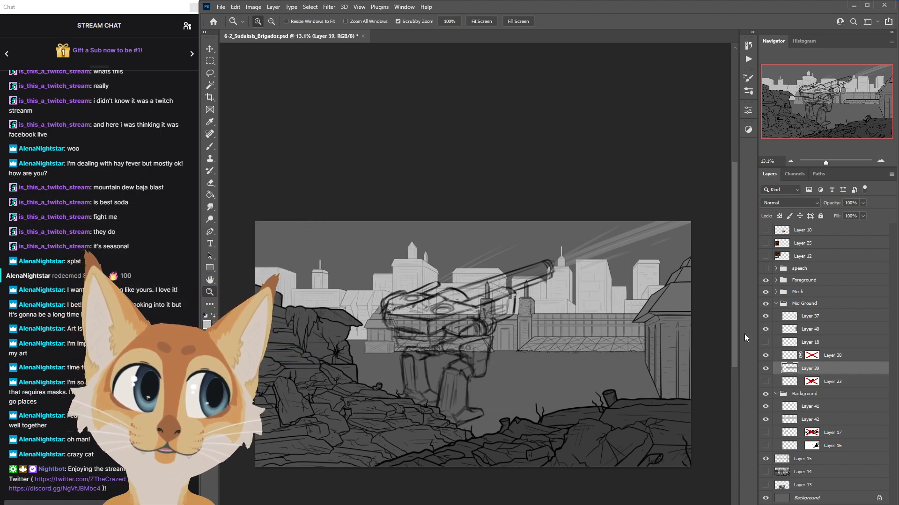
scroll(736, 336, down, 2)
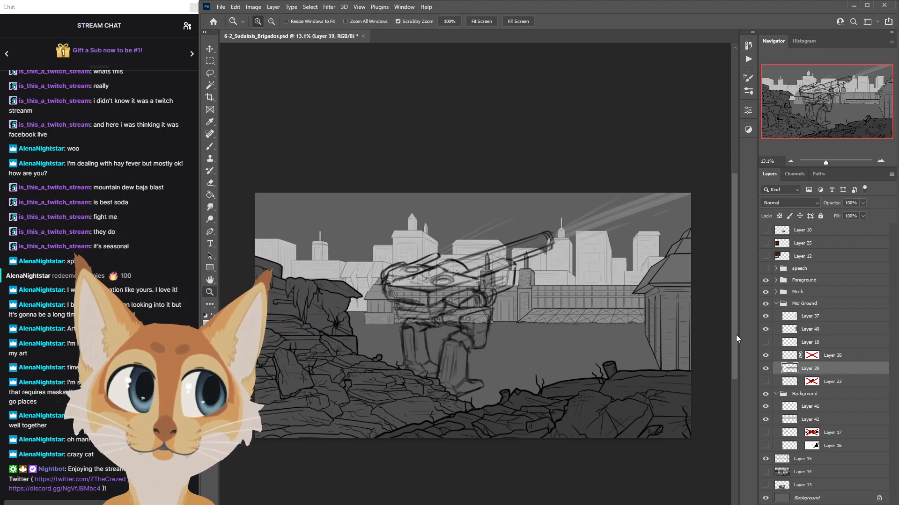
drag(736, 335, 735, 336)
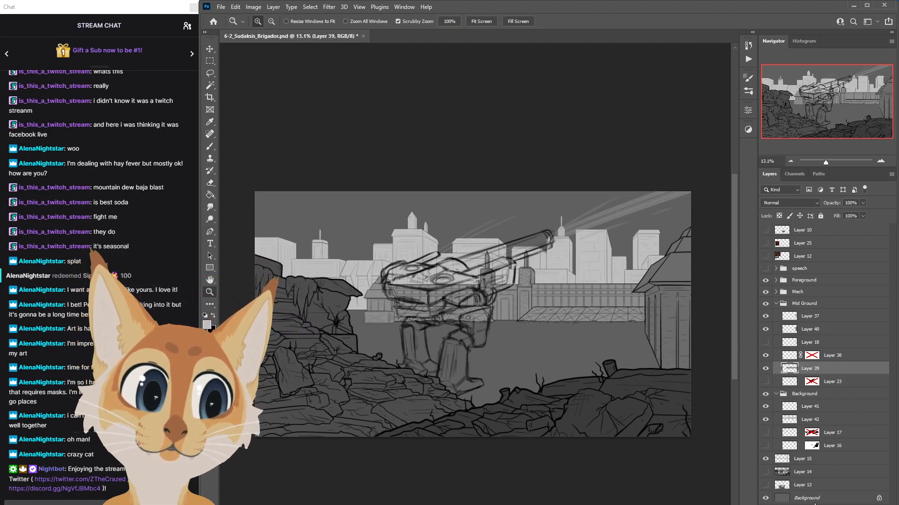
Paint the sky on the Background layer very light grey with a hard round brush enlarged to 1600 px.
click(813, 500)
click(208, 322)
drag(565, 144, 564, 141)
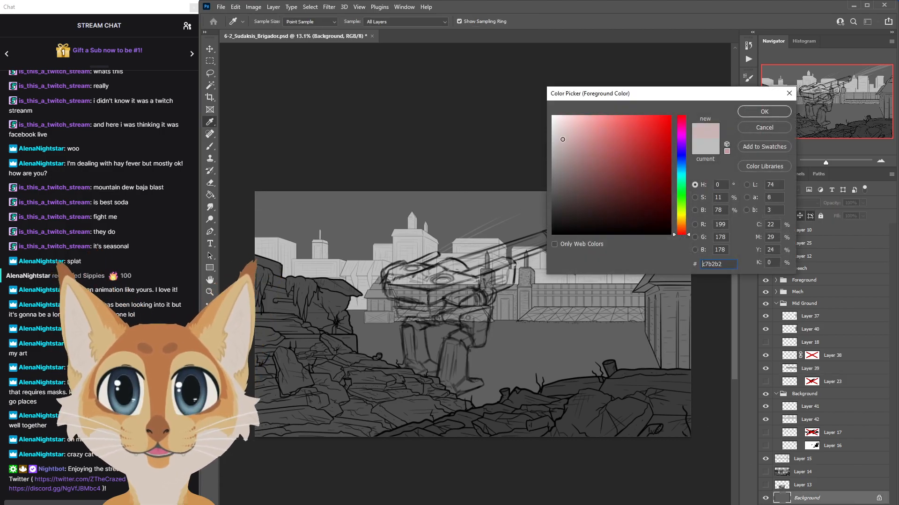
click(748, 115)
key(b)
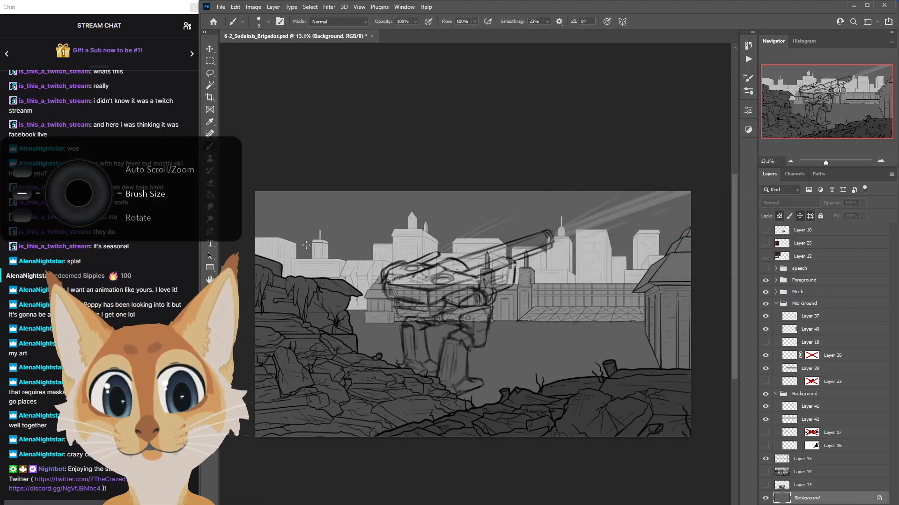
key([)
key([)
key([)
key([)
key([)
key([)
key([)
key([)
key([)
key([)
key([)
key([)
key([)
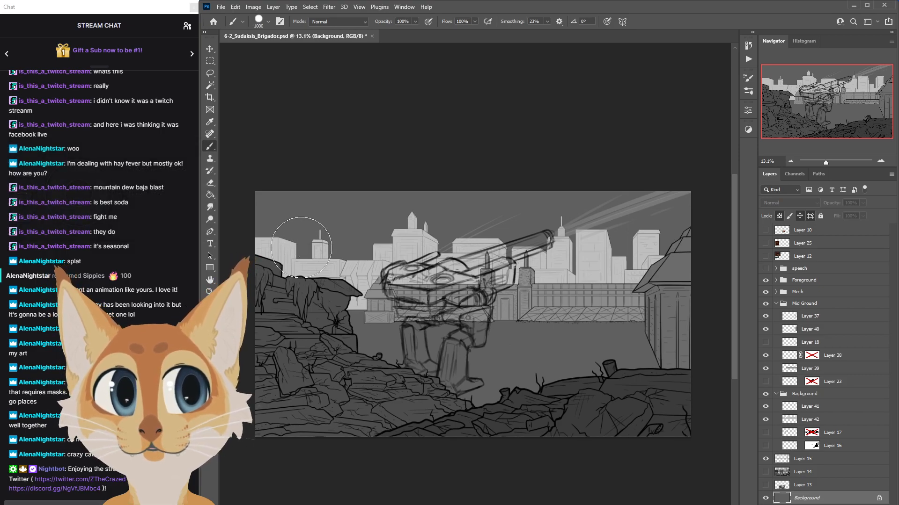
mouse_move(281, 257)
mouse_down()
mouse_move(709, 257)
mouse_move(672, 242)
mouse_move(249, 217)
mouse_move(508, 200)
mouse_move(752, 207)
mouse_up()
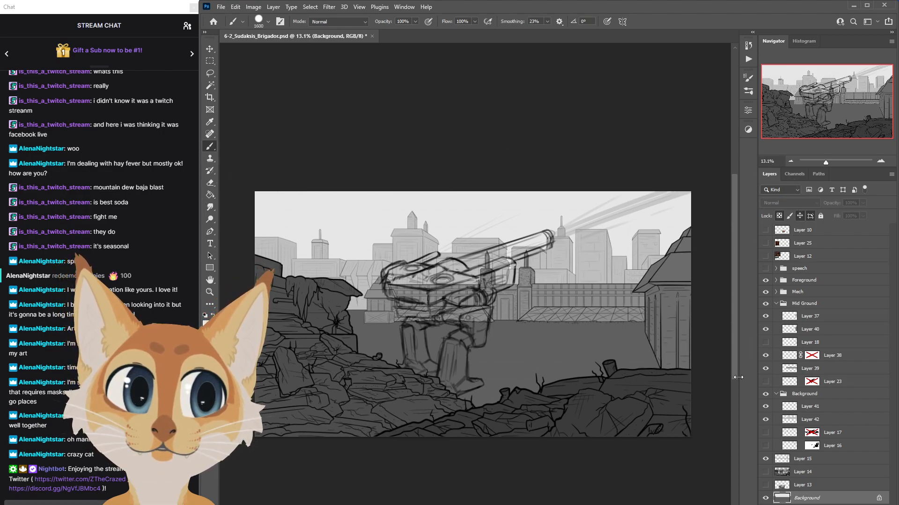
Shade the upper sky with a darker grey using a soft round brush of about 2300 px, leaving the horizon lighter.
click(207, 326)
click(422, 300)
click(750, 114)
click(751, 89)
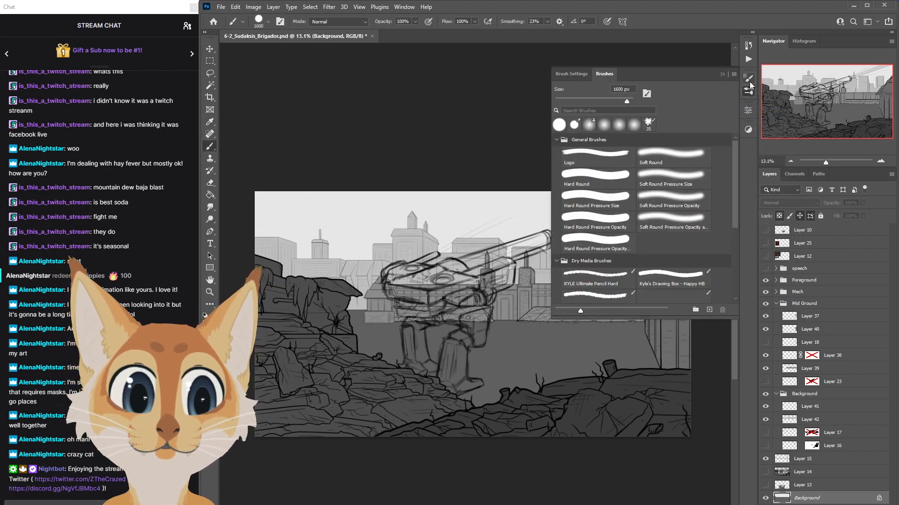
click(749, 93)
mouse_move(684, 185)
mouse_down()
mouse_move(325, 180)
mouse_move(195, 190)
mouse_move(284, 172)
mouse_move(683, 165)
mouse_move(699, 186)
mouse_move(245, 187)
mouse_move(537, 180)
mouse_move(698, 195)
mouse_move(385, 194)
mouse_move(607, 181)
mouse_up()
drag(361, 183, 258, 189)
key(ctrl+z)
key(bracketright)
key(bracketright)
key(bracketright)
key(bracketright)
key(bracketright)
mouse_move(635, 189)
mouse_down()
mouse_move(192, 198)
mouse_move(339, 187)
mouse_move(730, 187)
mouse_move(243, 194)
mouse_move(620, 167)
mouse_move(722, 171)
mouse_move(452, 160)
mouse_move(210, 150)
mouse_up()
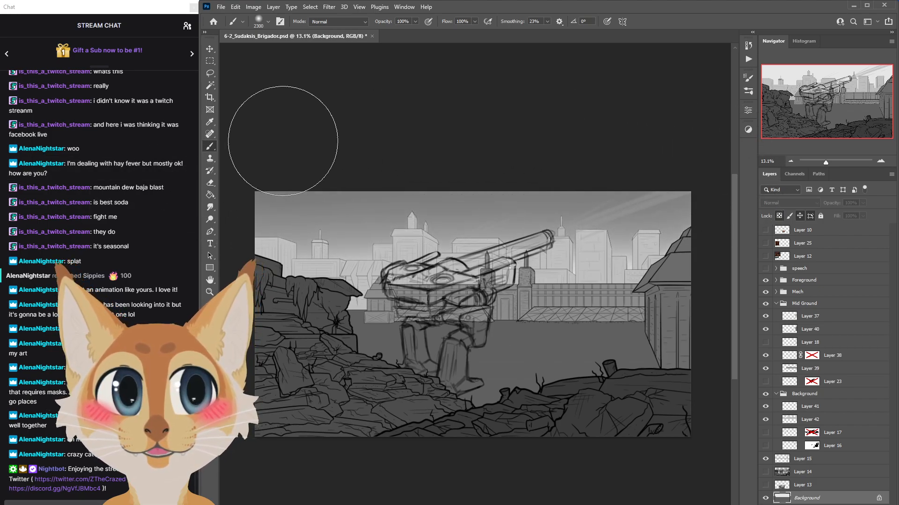
Check the long walled building's fill on Layer 39 by toggling it, and darken it slightly with Hue/Saturation lightness.
scroll(702, 404, down, 3)
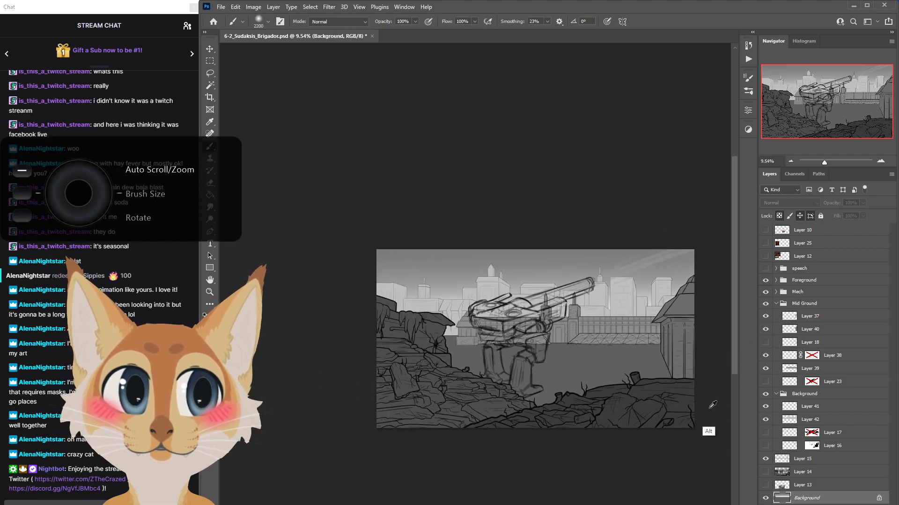
scroll(697, 416, up, 4)
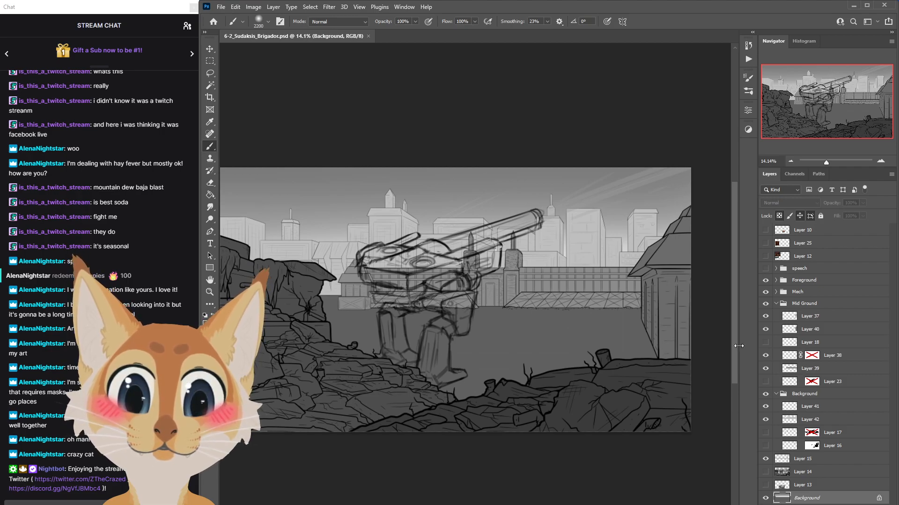
scroll(734, 341, down, 1)
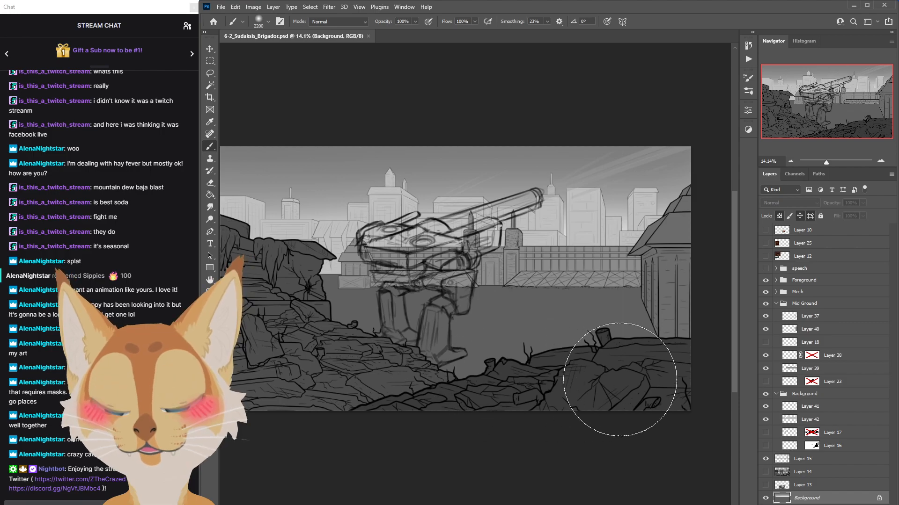
click(810, 329)
click(766, 368)
click(766, 367)
click(766, 368)
click(766, 368)
click(809, 369)
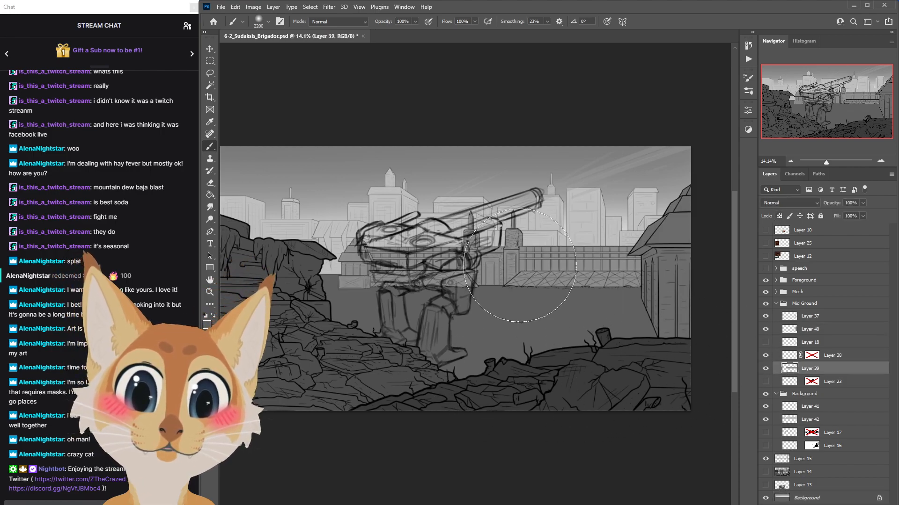
click(253, 7)
mouse_move(304, 28)
click(375, 81)
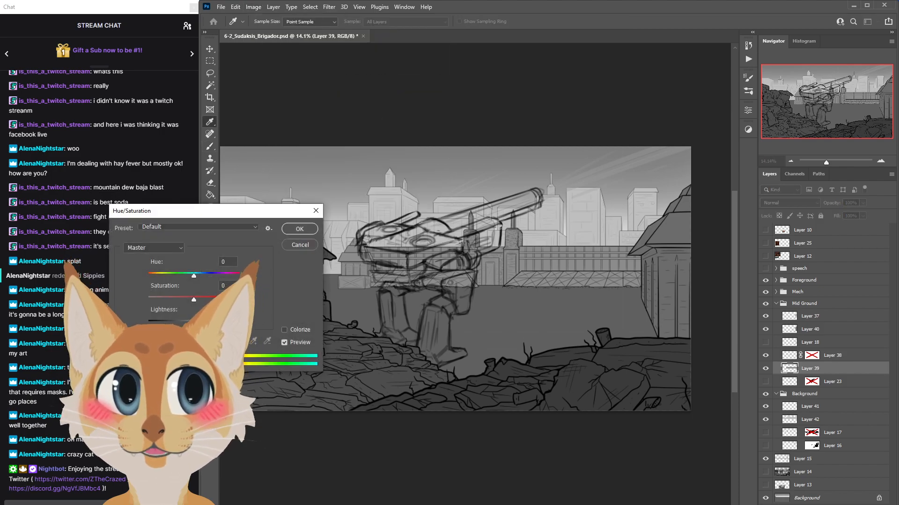
drag(194, 323, 190, 323)
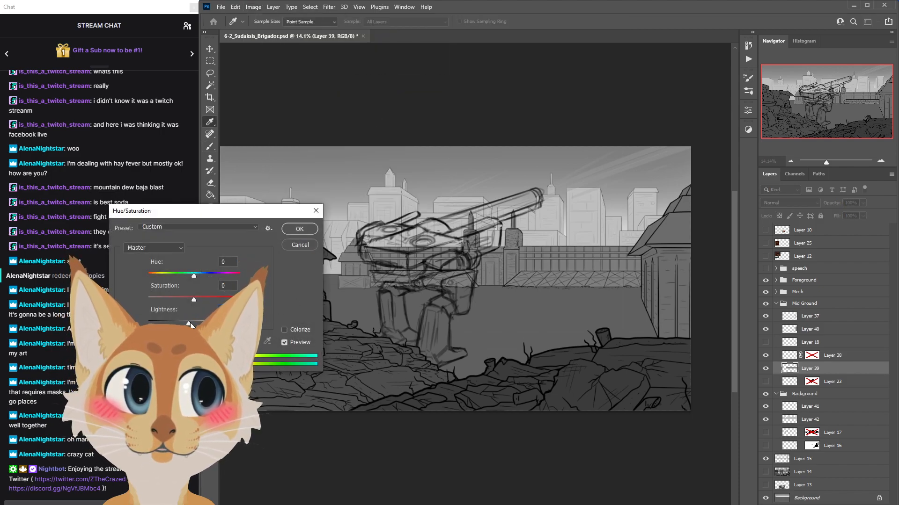
click(302, 230)
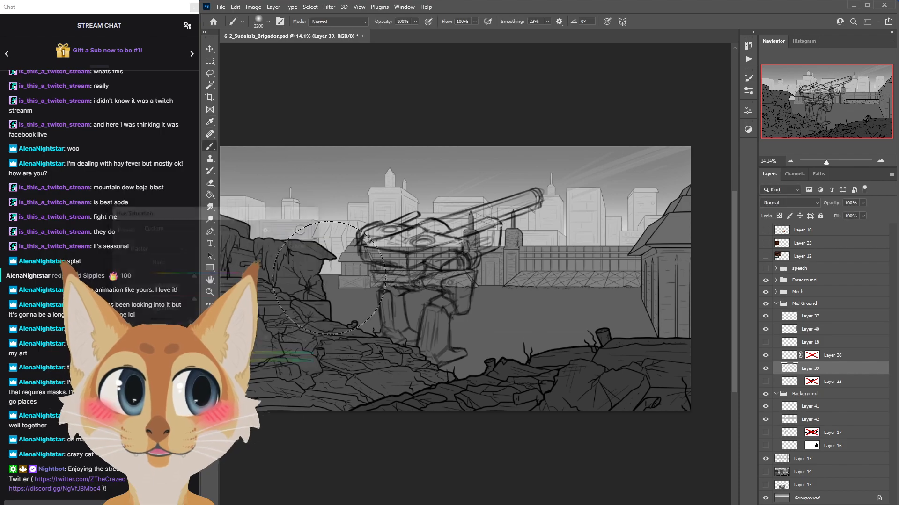
Darken the domed building's fill on Layer 40 further by lowering its Hue/Saturation lightness.
click(809, 329)
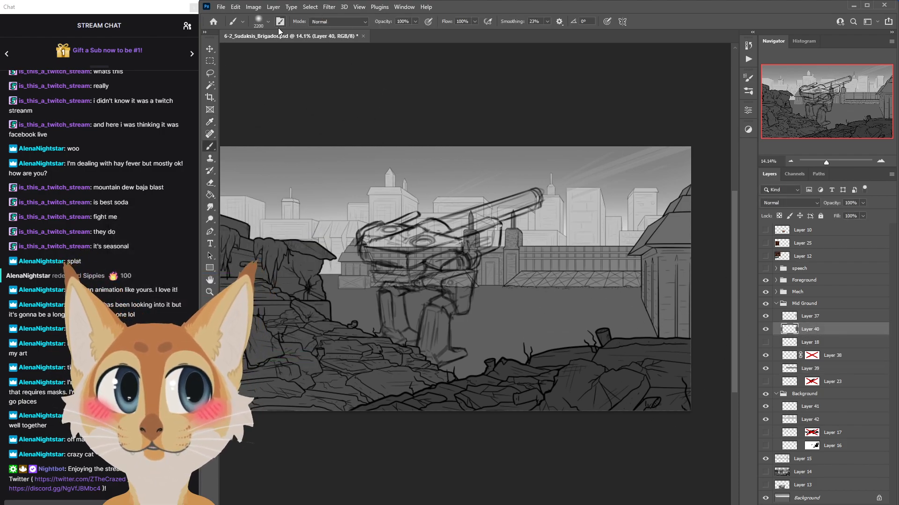
click(254, 7)
mouse_move(268, 31)
click(369, 89)
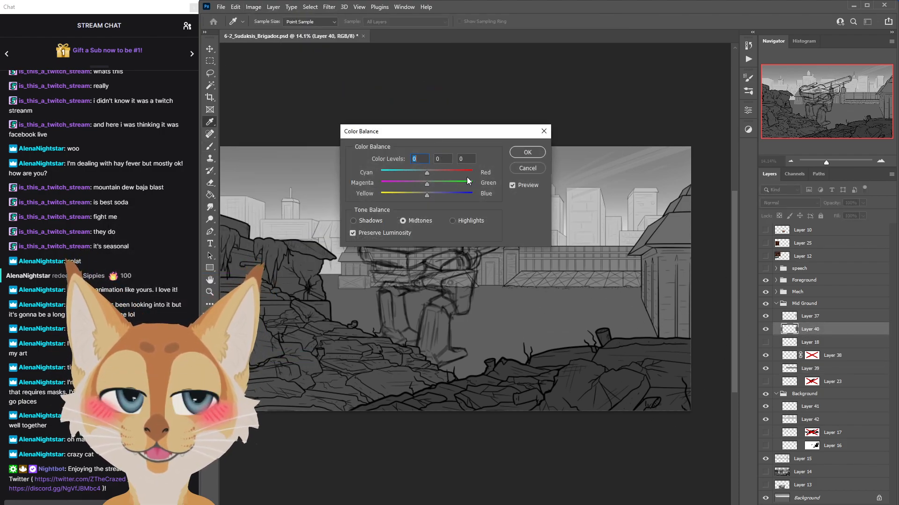
key(Escape)
click(253, 6)
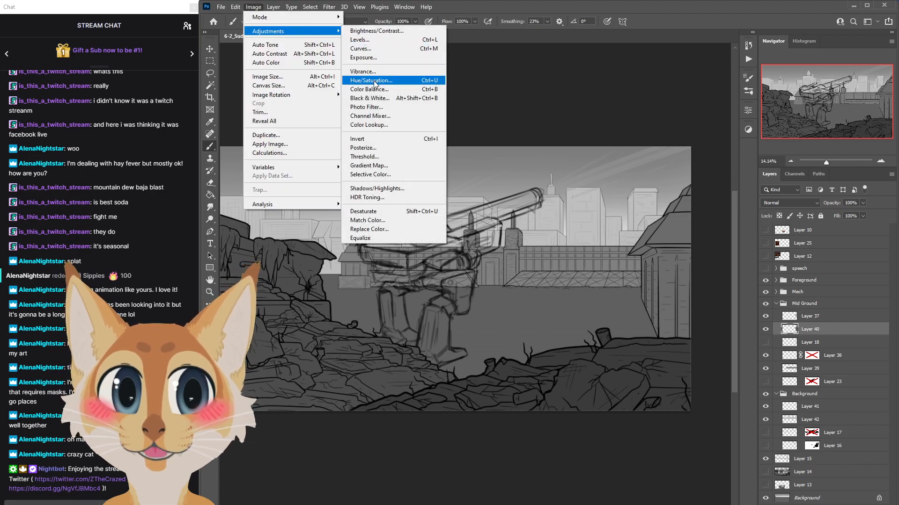
click(365, 81)
drag(194, 323, 185, 324)
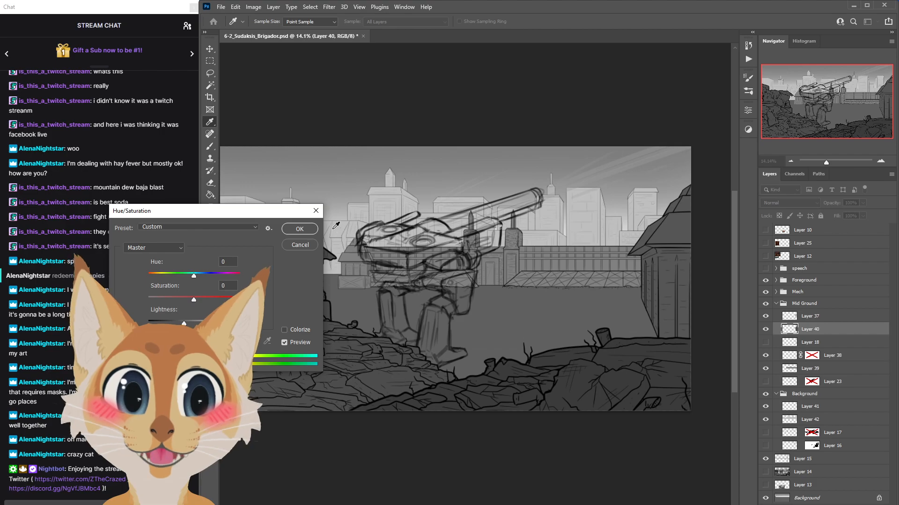
key(Return)
key(b)
Collapse the Mid Ground group and darken the right-hand rocks on Layer 33 in the Foreground group with Hue/Saturation lightness.
click(776, 303)
click(776, 280)
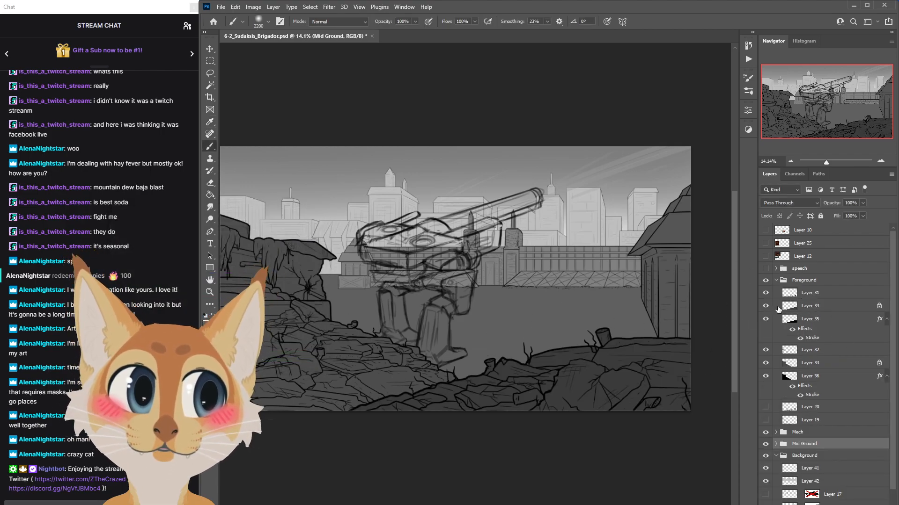
click(796, 306)
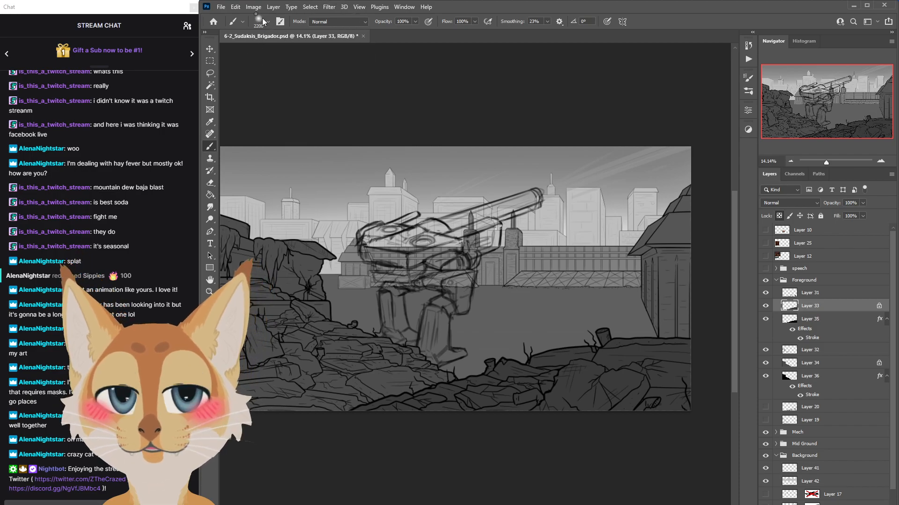
click(253, 6)
mouse_move(281, 31)
click(371, 80)
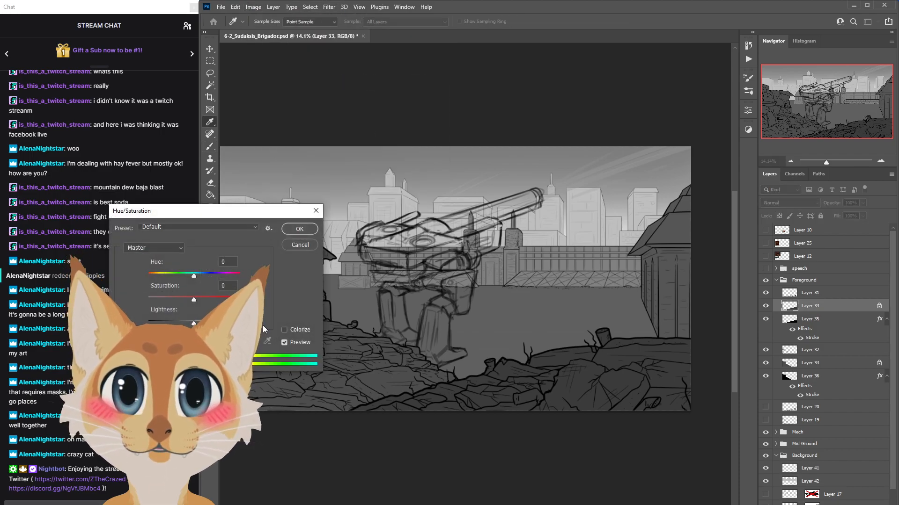
drag(186, 323, 184, 322)
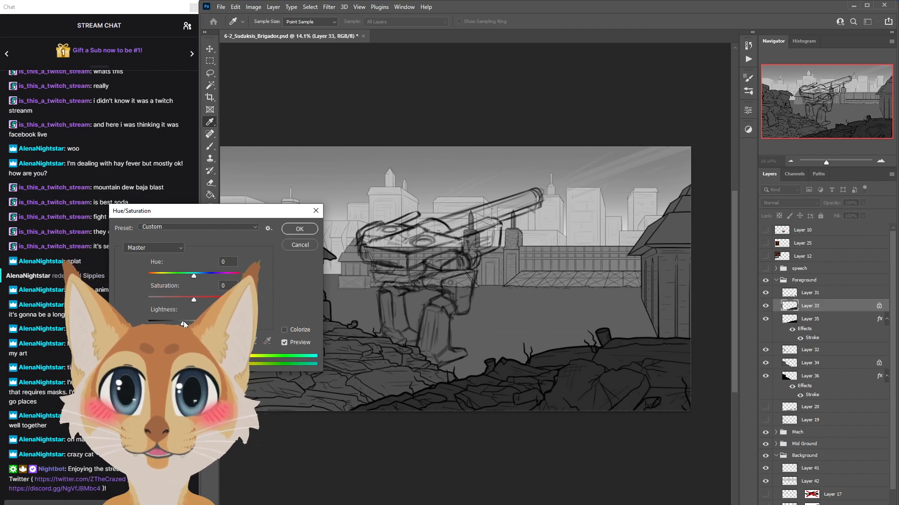
click(300, 229)
Darken the left-hand rocks on Layer 34 in the Foreground group by lowering their Hue/Saturation lightness.
click(253, 6)
mouse_move(268, 30)
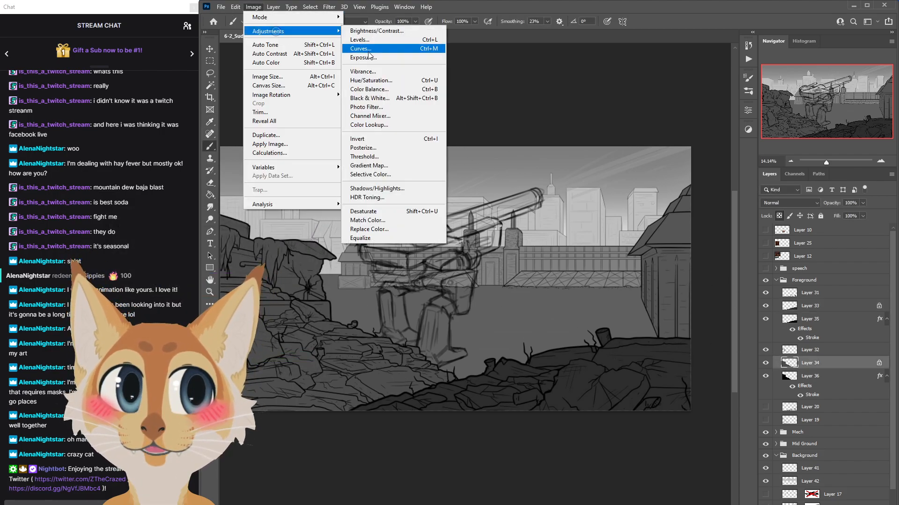
click(369, 80)
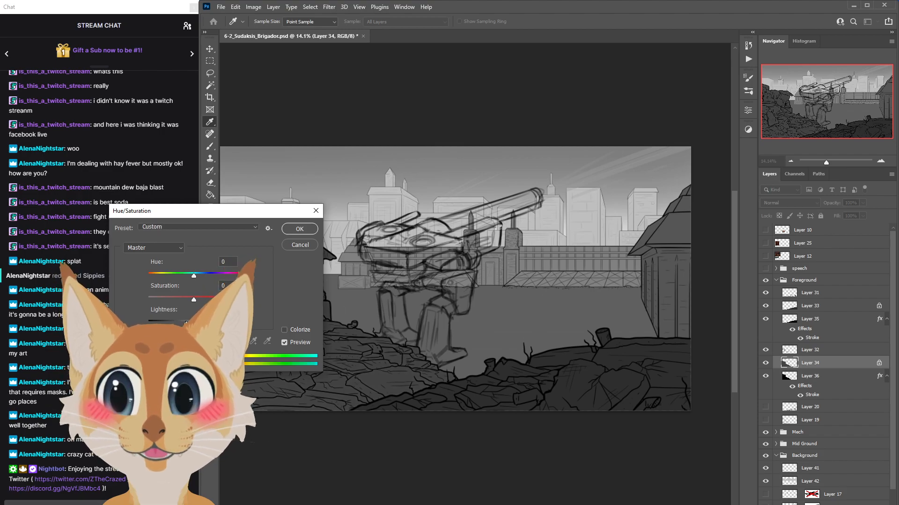
drag(185, 322, 180, 323)
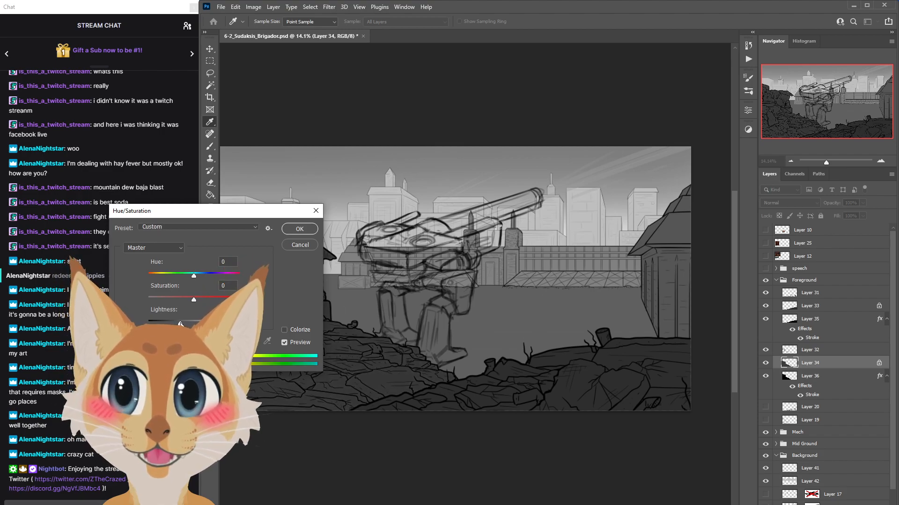
key(Return)
key(b)
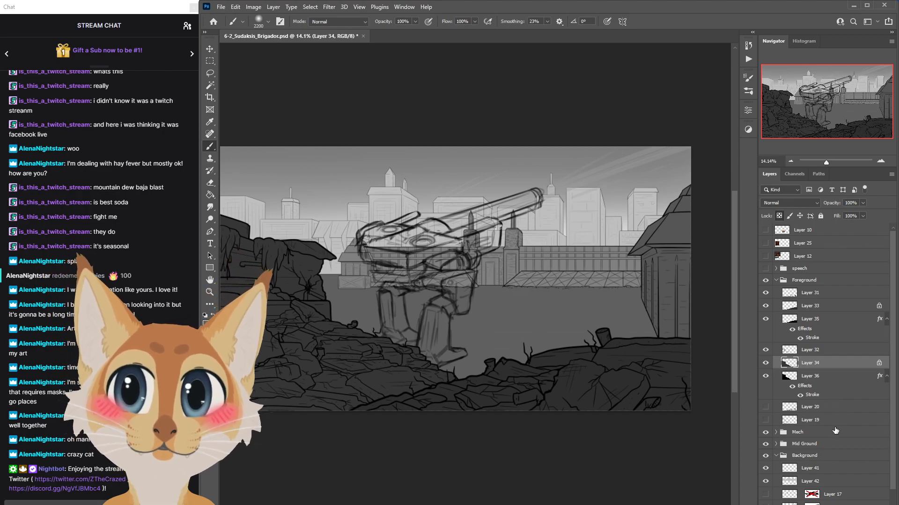
Shade the ground below the walled building on the Background layer with a soft dark grey gradient, redoing the strokes at about 1600 px.
click(776, 280)
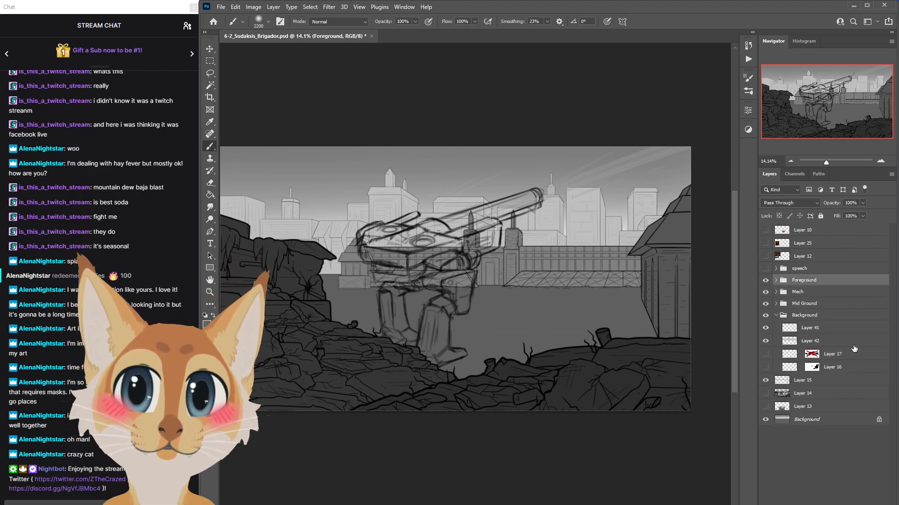
click(809, 419)
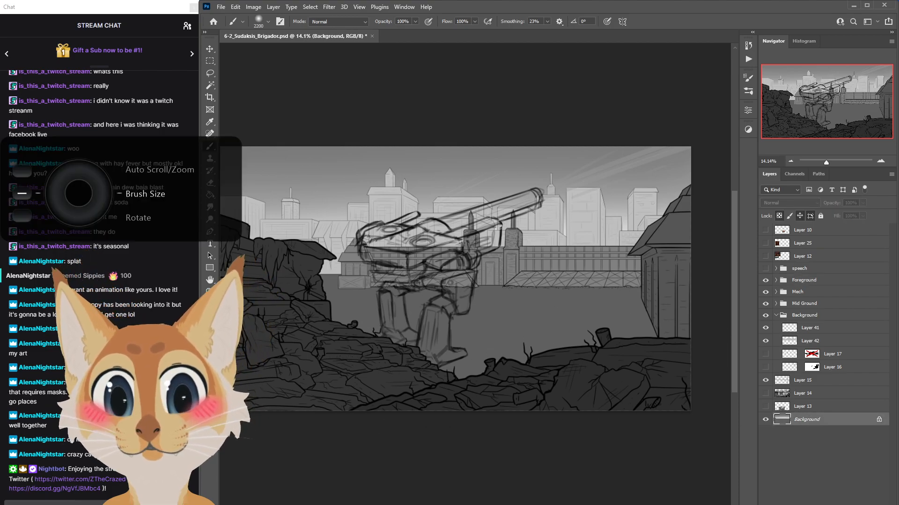
key(i)
key(bracketright)
key(bracketright)
key(bracketright)
mouse_move(266, 380)
mouse_down()
mouse_move(688, 399)
mouse_move(250, 402)
mouse_move(569, 433)
mouse_move(711, 434)
mouse_move(485, 452)
mouse_move(241, 419)
mouse_move(682, 456)
mouse_move(499, 441)
mouse_up()
key(bracketleft)
key(bracketleft)
key(bracketleft)
key(bracketleft)
key(bracketleft)
key(bracketleft)
key(bracketleft)
key(bracketleft)
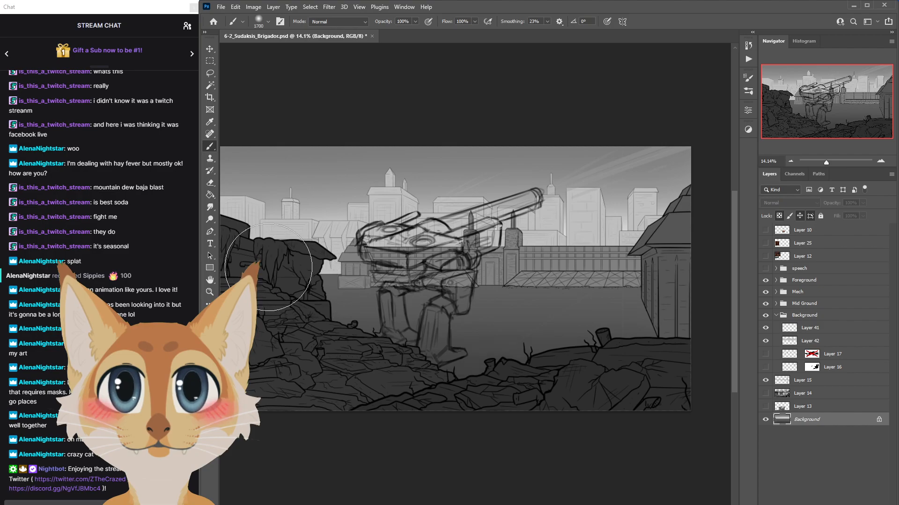
key(bracketleft)
key(bracketleft)
key(bracketleft)
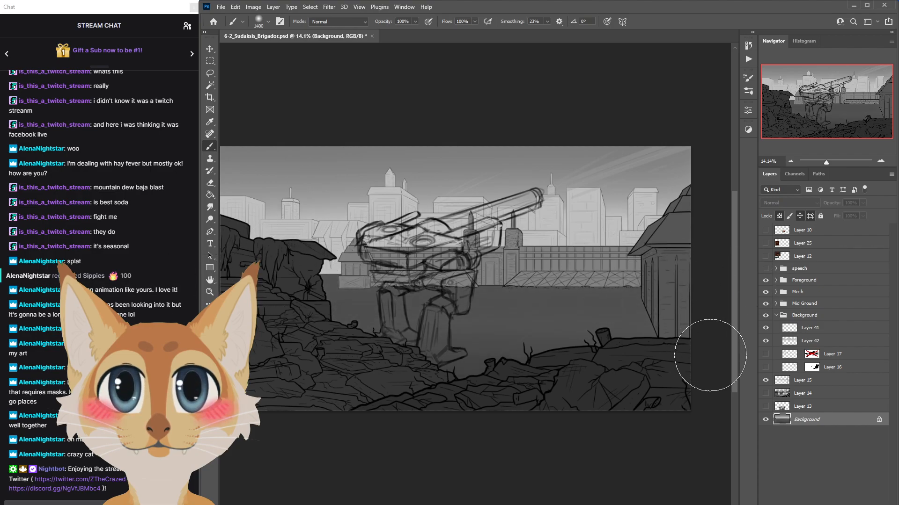
key(ctrl+z)
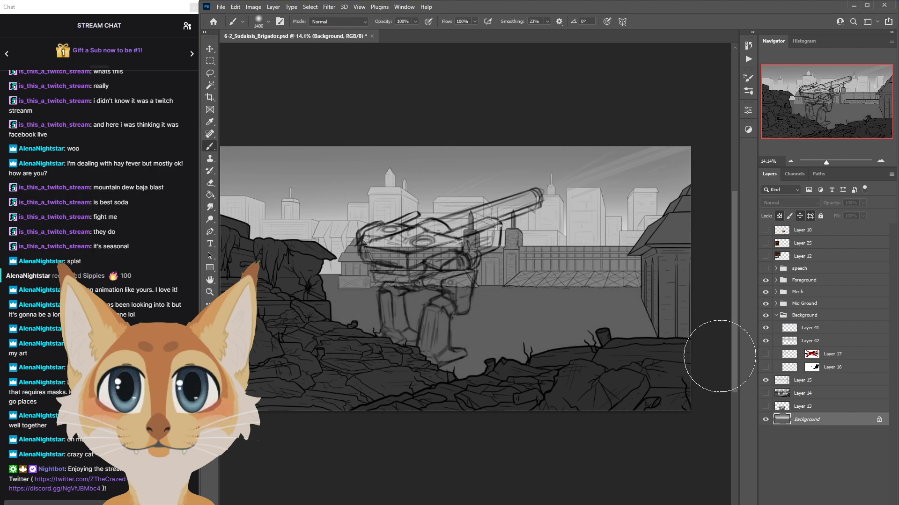
drag(574, 280, 213, 291)
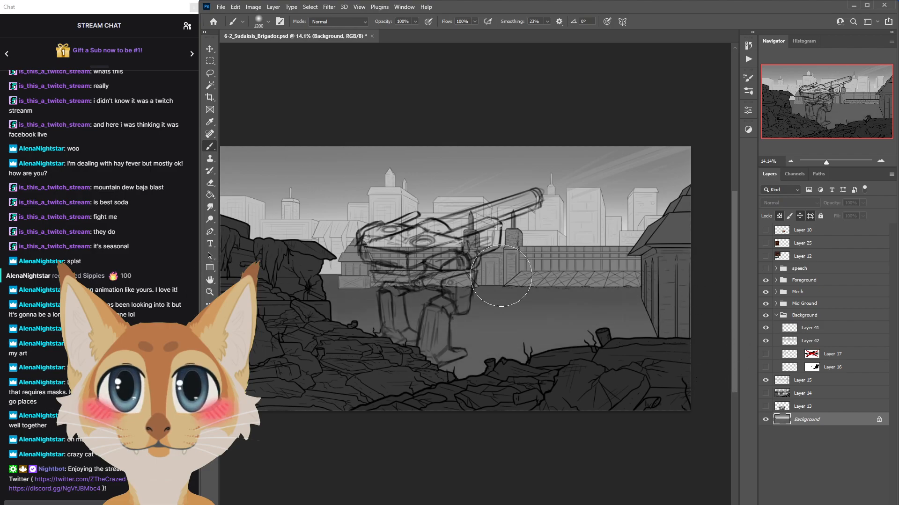
key(ctrl+z)
key(bracketright)
key(bracketright)
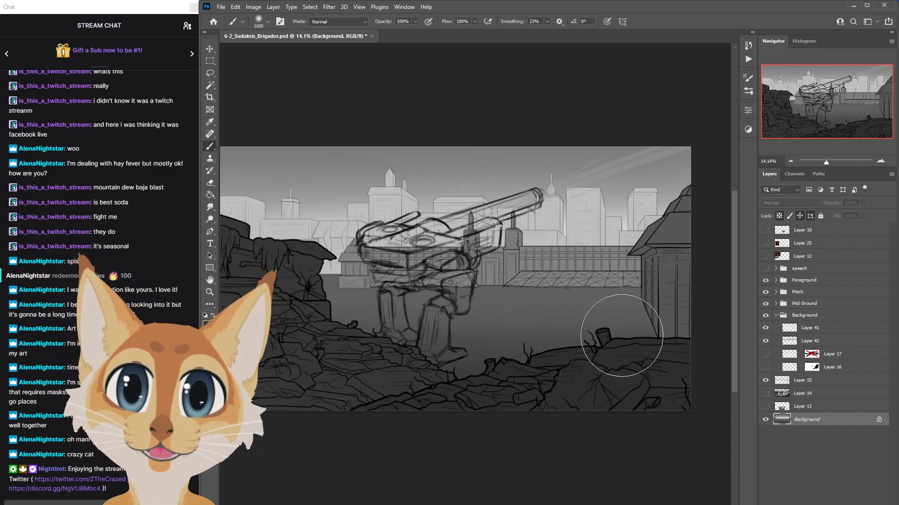
Darken the background city buildings' fill on Layer 42 by lowering its Hue/Saturation lightness.
click(795, 380)
click(765, 394)
click(766, 393)
click(765, 316)
click(764, 316)
click(810, 340)
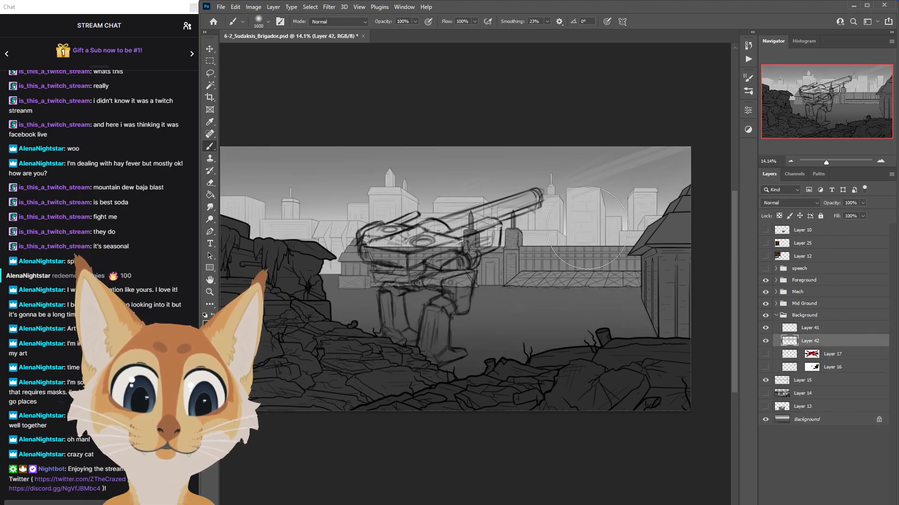
click(255, 13)
click(369, 71)
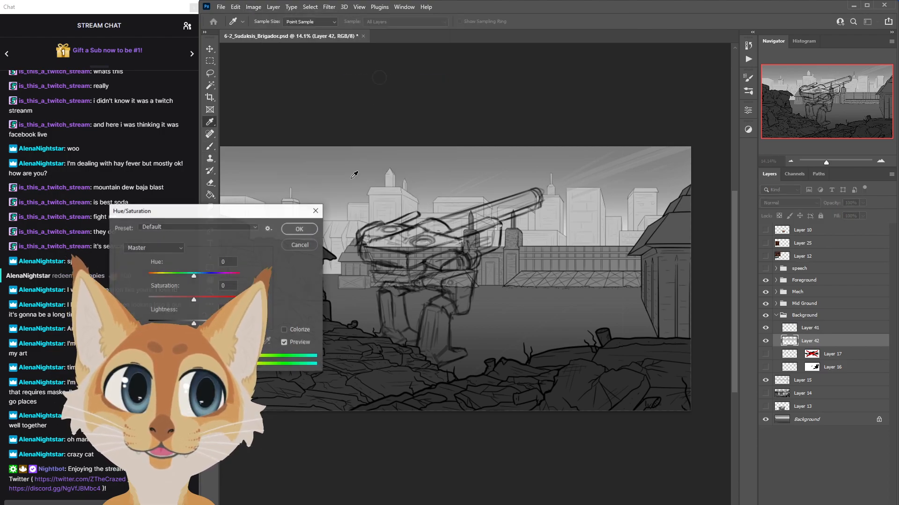
drag(194, 323, 185, 322)
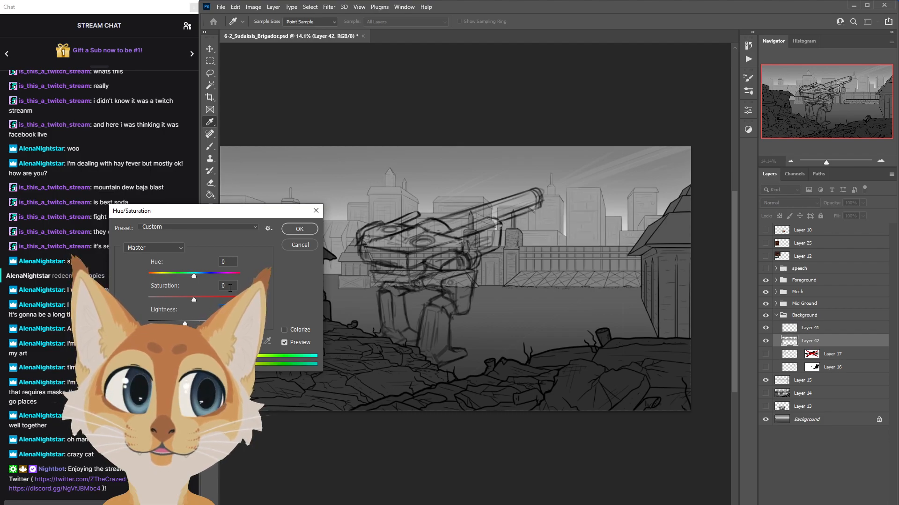
click(298, 230)
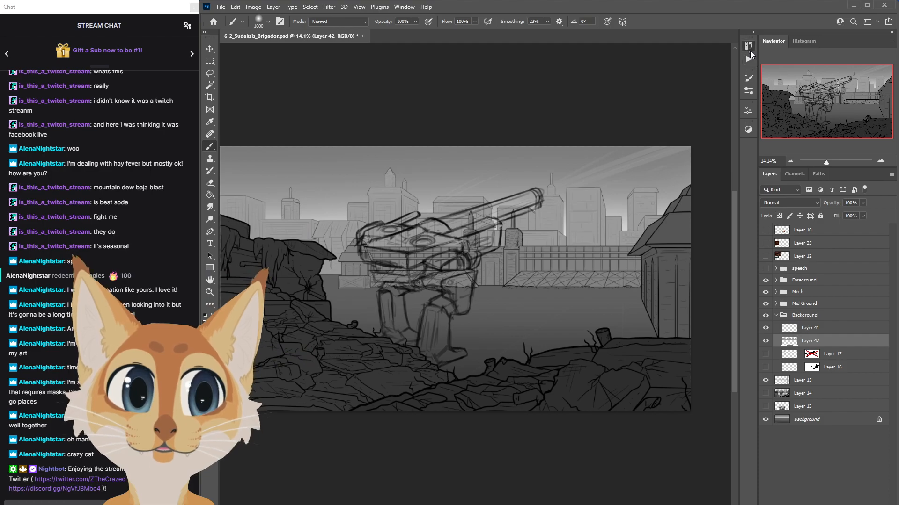
Compare the image before and after the city darkening in the history, keep the Hue/Saturation change and save the document.
click(748, 46)
click(674, 328)
click(676, 338)
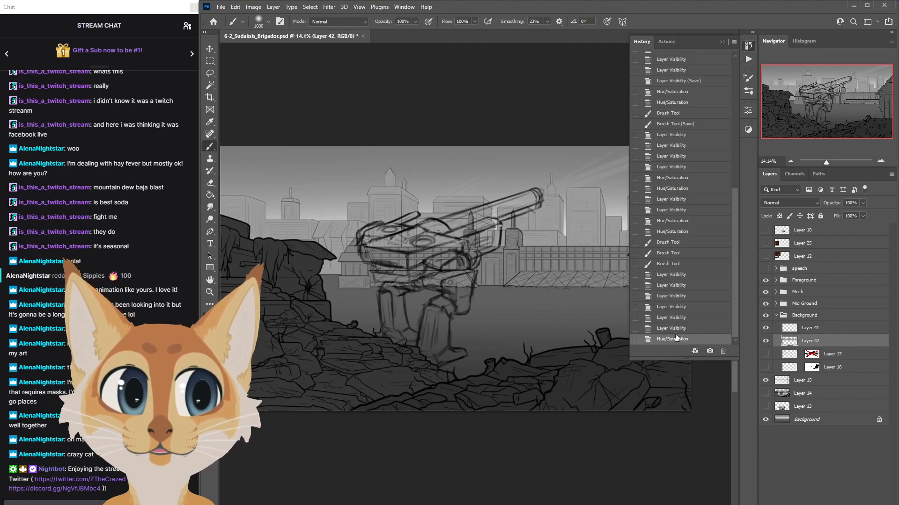
click(747, 46)
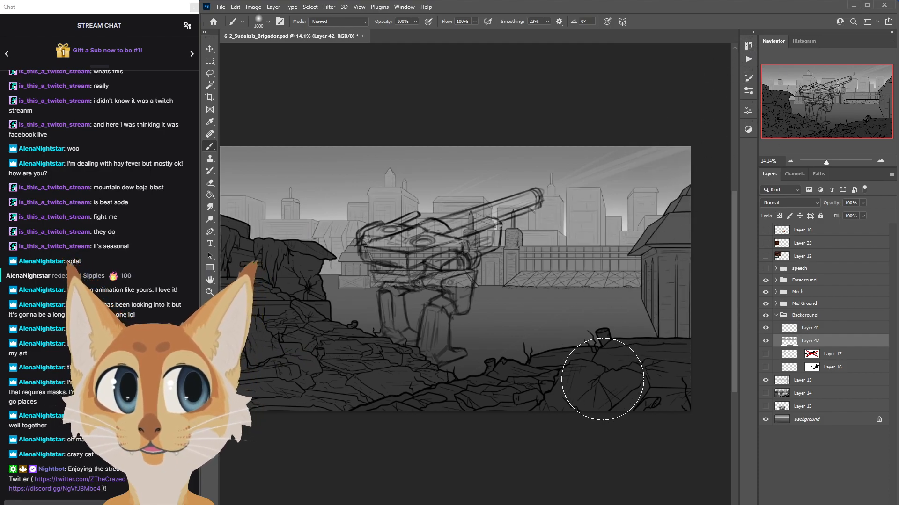
key(ctrl+s)
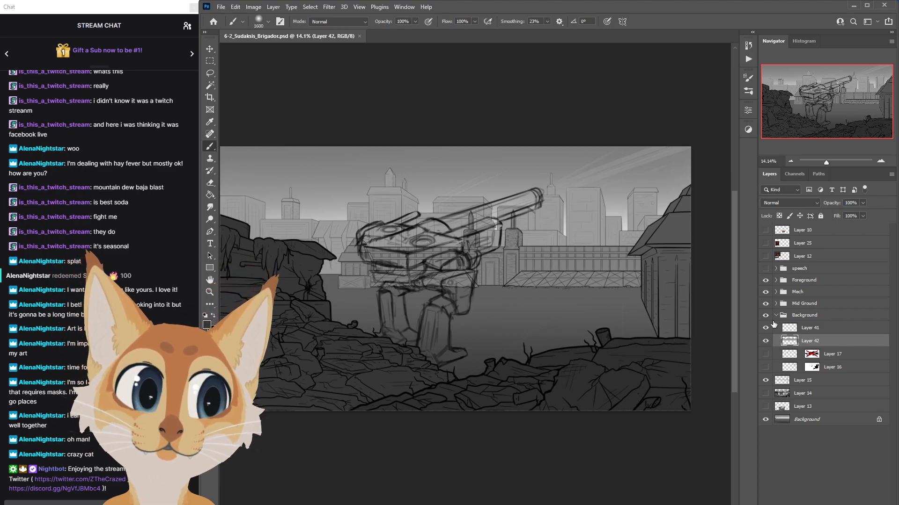
Show the rough cannon sketch on Layer 16 in the Background group and make that layer active.
click(765, 354)
click(766, 355)
click(766, 367)
click(796, 367)
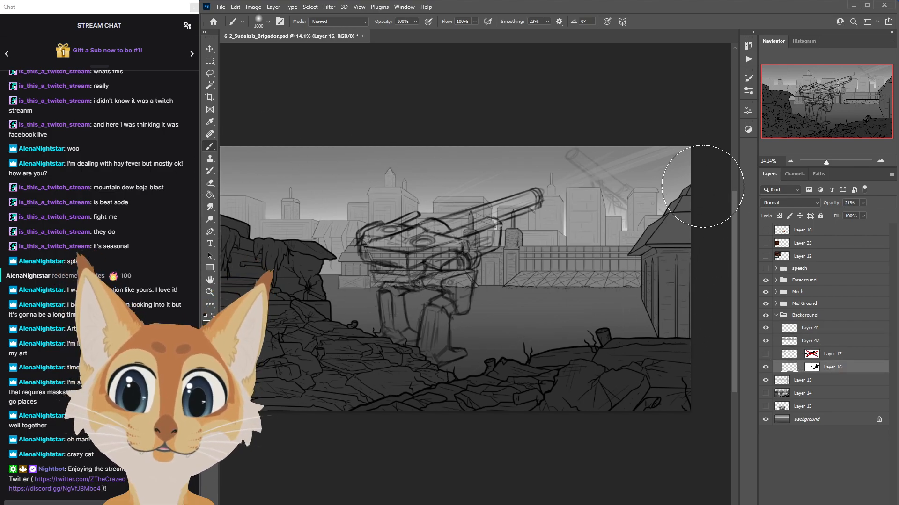
scroll(681, 155, up, 10)
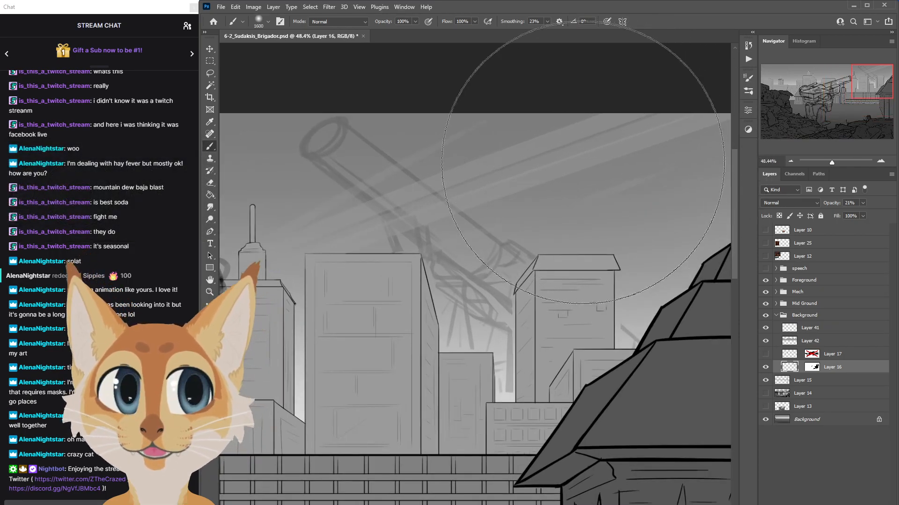
Set up the Hard Round Pressure Size brush with black 000000 as foreground color and hide the Mech group.
click(748, 91)
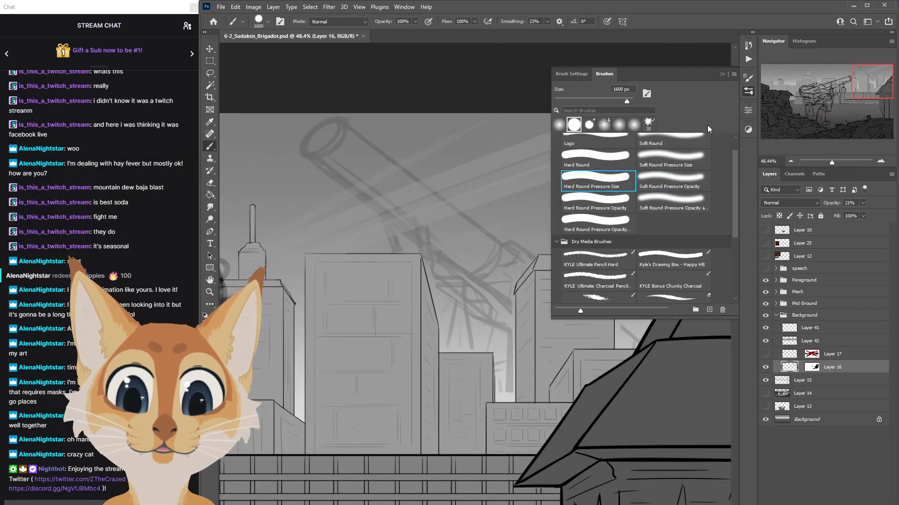
click(748, 91)
click(207, 324)
drag(555, 225, 551, 236)
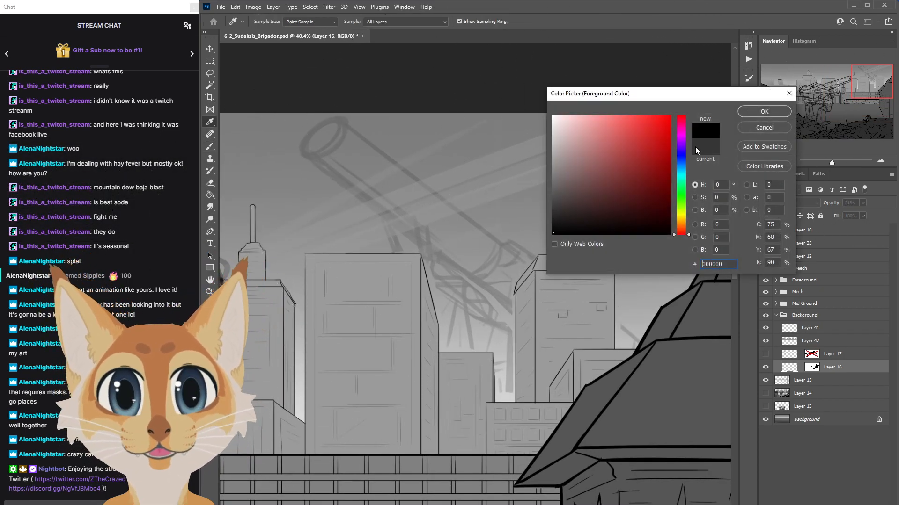
click(765, 111)
click(766, 292)
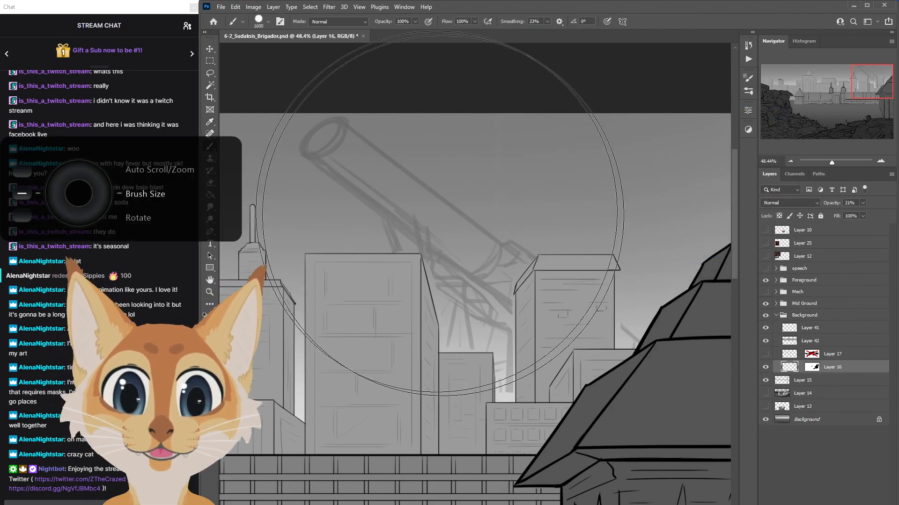
Add a new layer directly above the Background layer and fill it with flat grey 636363 using the Paint Bucket.
click(838, 406)
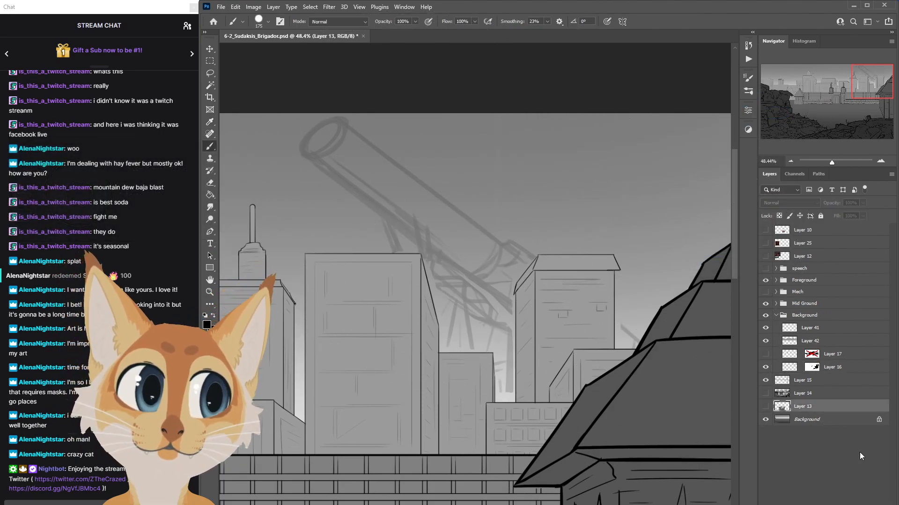
click(812, 422)
click(851, 504)
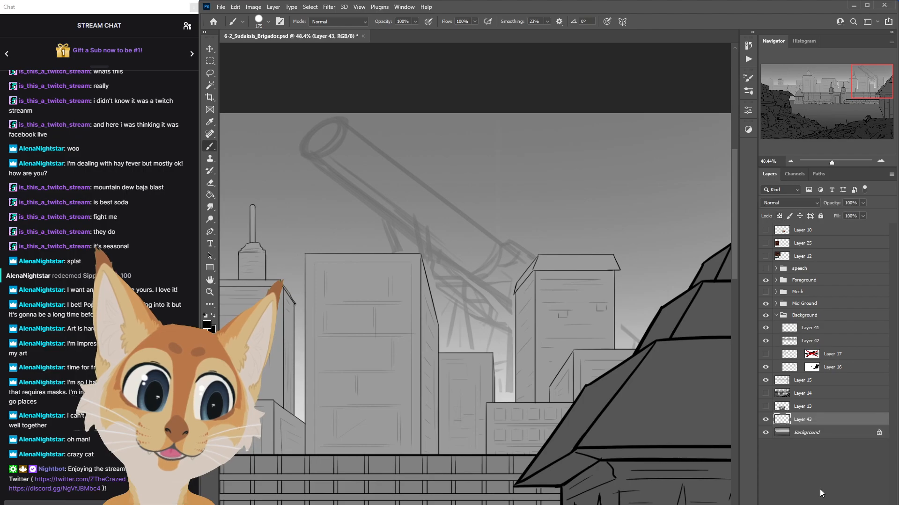
click(206, 323)
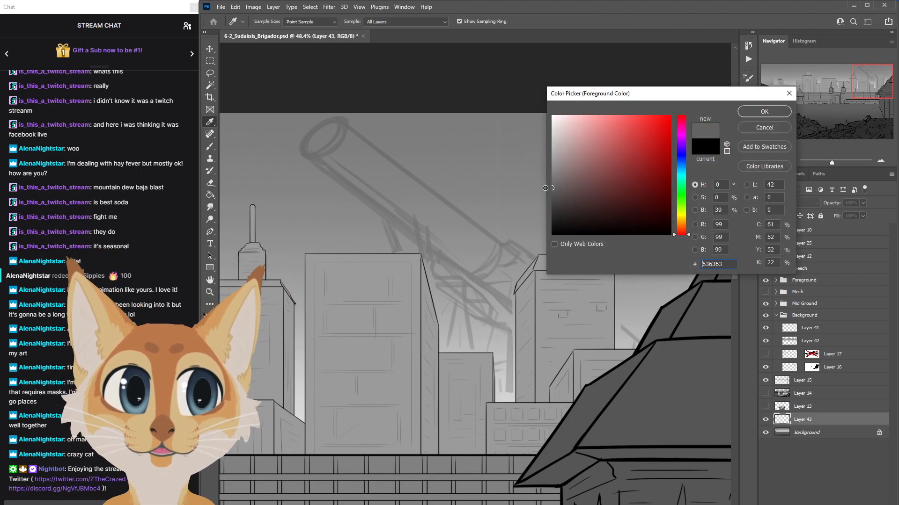
key(Return)
click(210, 195)
click(270, 228)
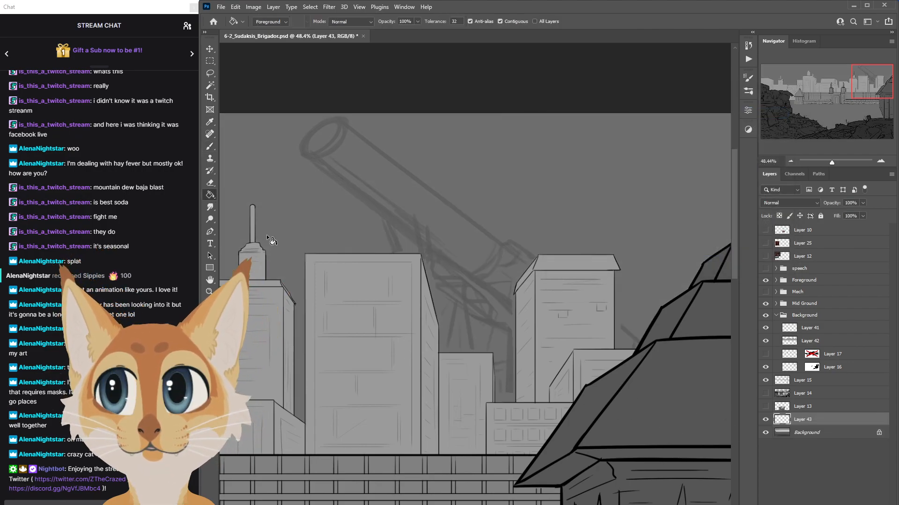
key(b)
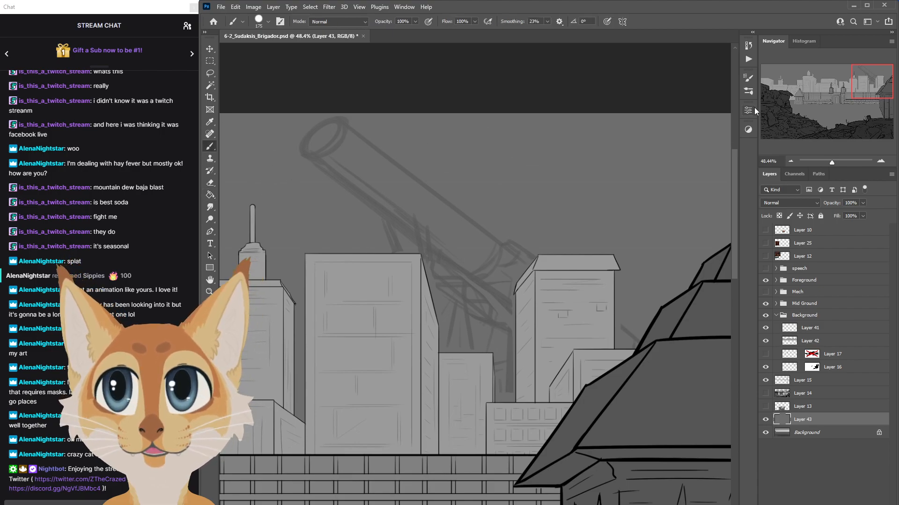
Add a new empty layer above Layer 17 in the Background group for the cannon's line art.
click(749, 92)
click(749, 92)
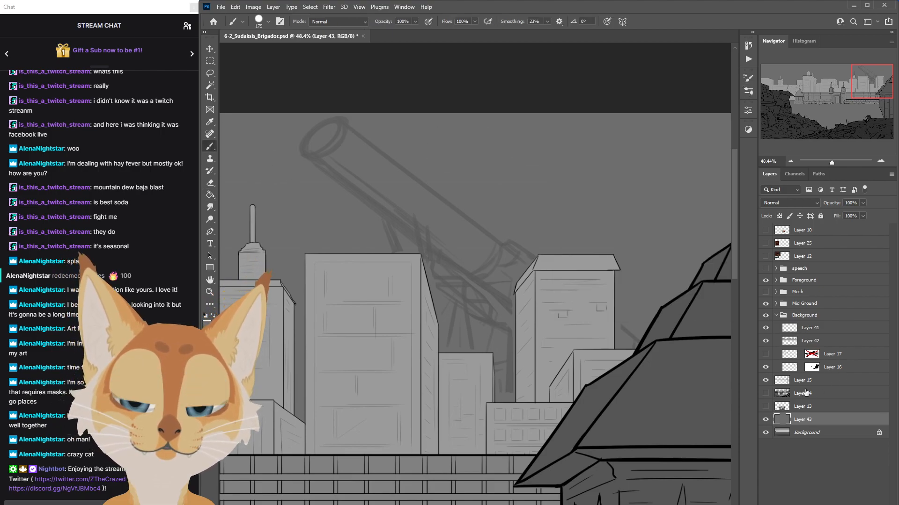
click(790, 355)
click(766, 354)
click(765, 354)
key(ctrl+alt+shift+n)
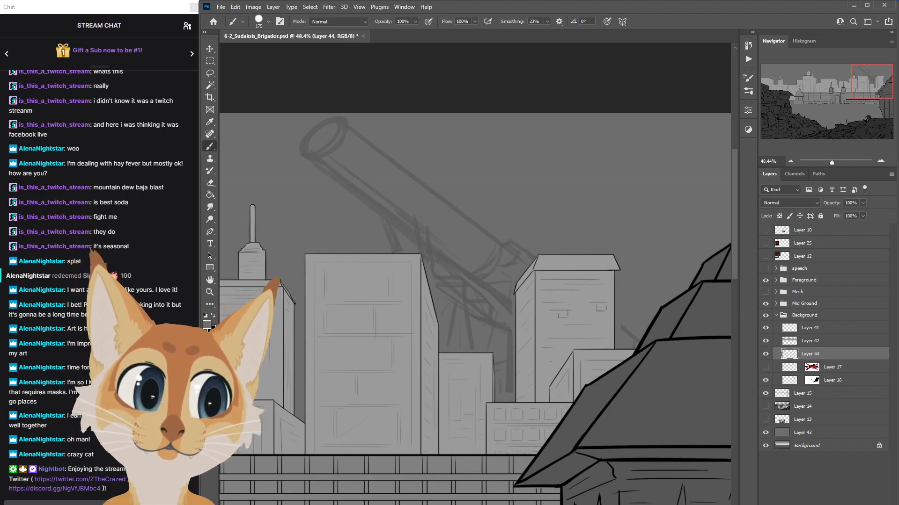
Reduce the brush to about 5 px, flip the canvas horizontally and save the document.
key(bracketleft)
key(bracketleft)
key(bracketleft)
key(bracketleft)
key(bracketleft)
key(bracketleft)
key(bracketleft)
key(bracketleft)
key(bracketleft)
key(bracketleft)
key(bracketleft)
key(bracketleft)
key(bracketleft)
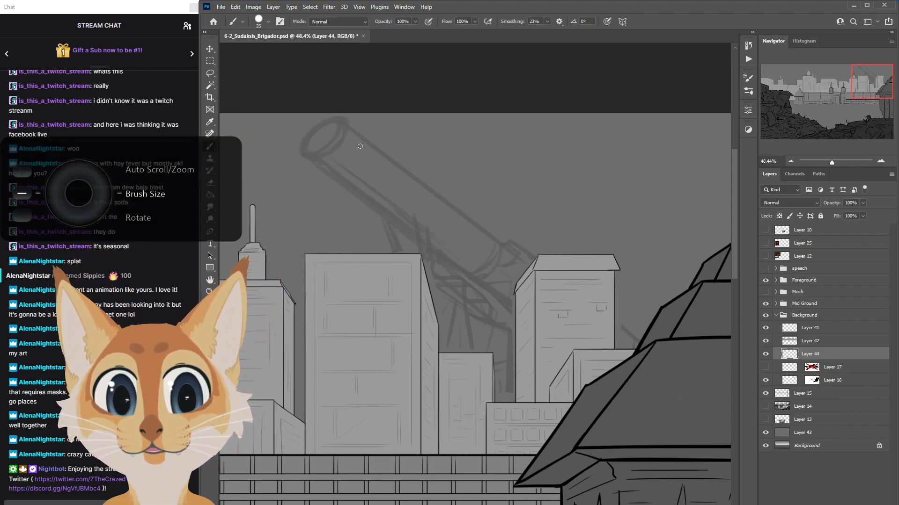
key(bracketleft)
key(bracketleft)
key(bracketleft)
key(bracketleft)
key(bracketleft)
key(bracketleft)
key(bracketleft)
key(bracketleft)
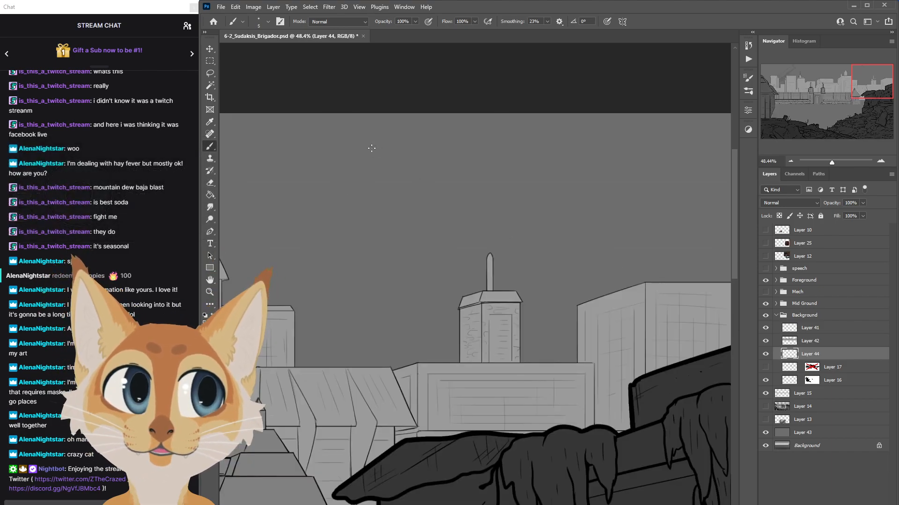
key(ctrl+s)
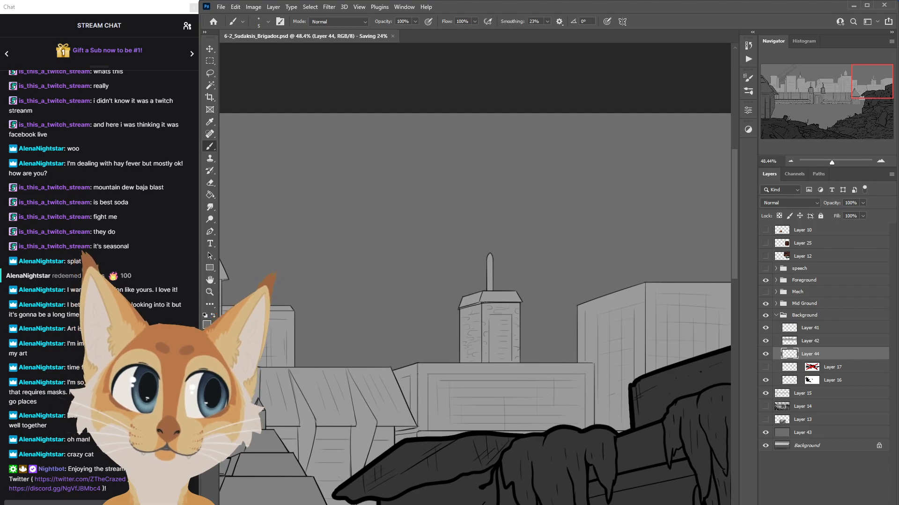
Ink the long edges of the cannon barrel on Layer 44 with thin black lines, checking them with the Layer 16 sketch hidden.
scroll(559, 220, left, 20)
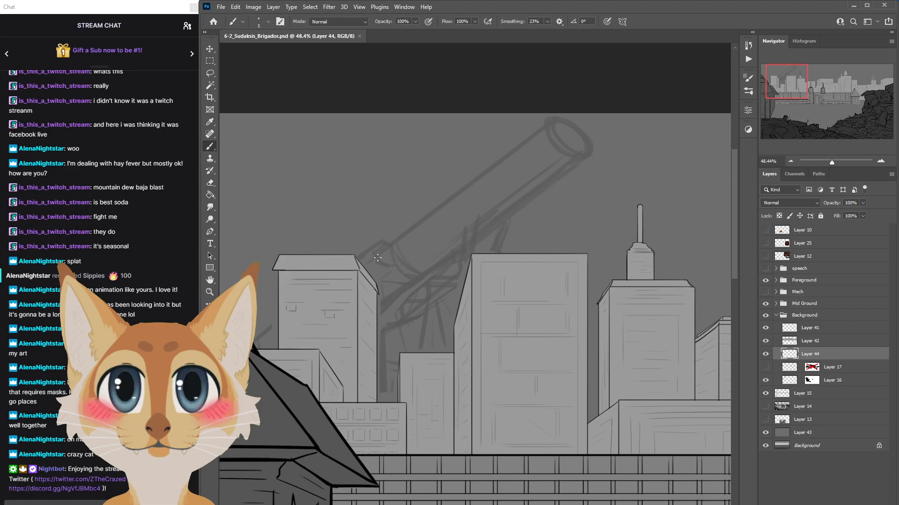
scroll(735, 229, down, 2)
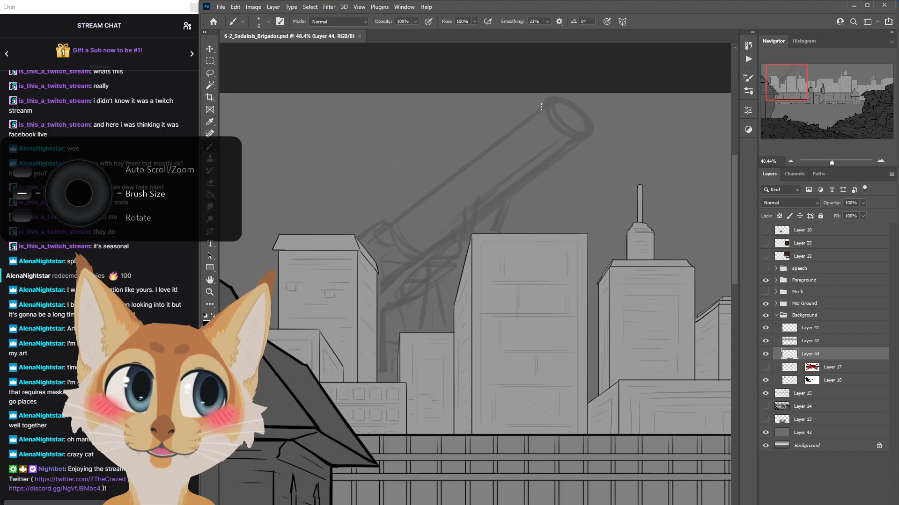
key(])
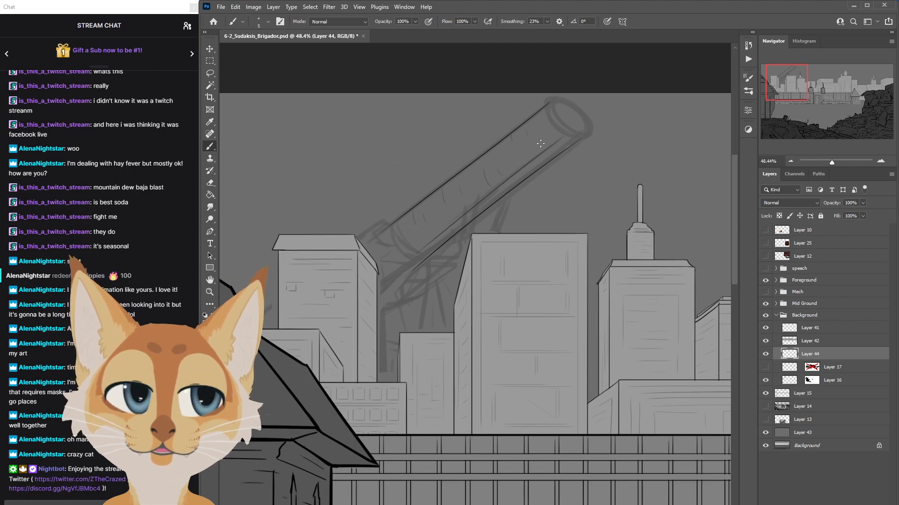
scroll(528, 161, down, 10)
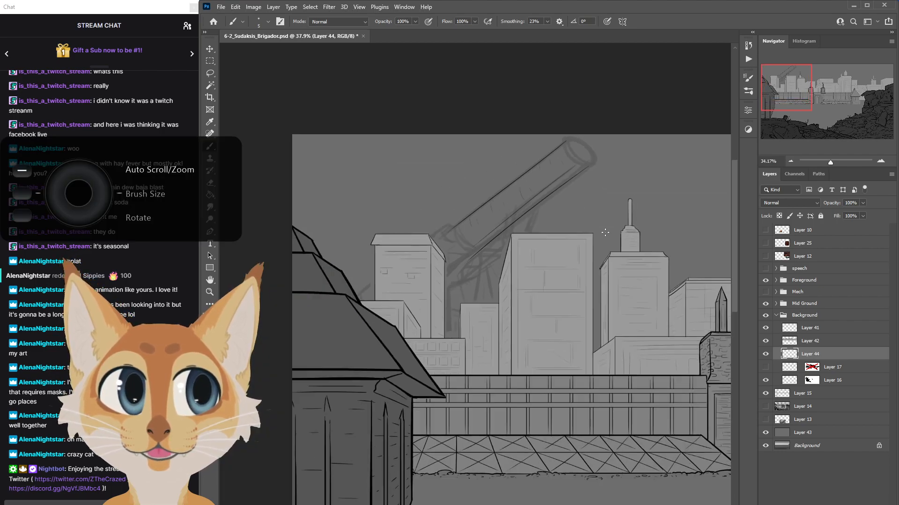
scroll(608, 228, up, 8)
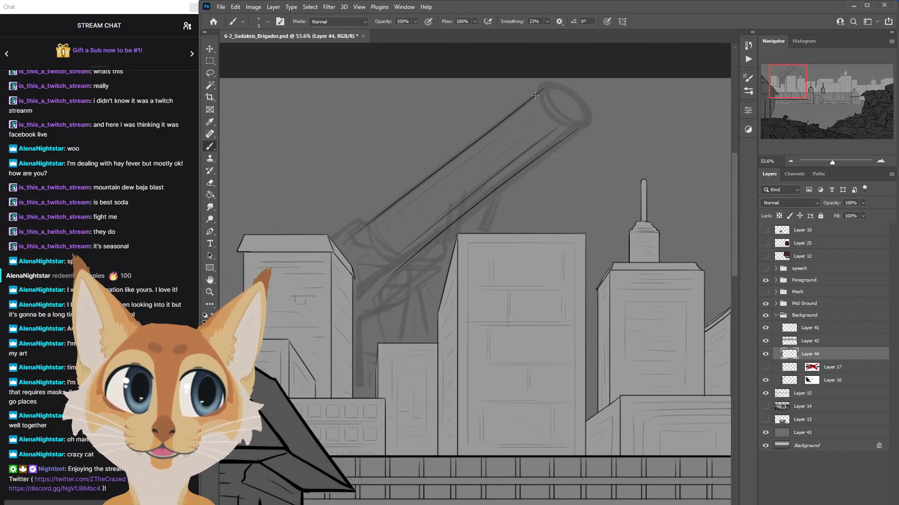
scroll(627, 180, down, 3)
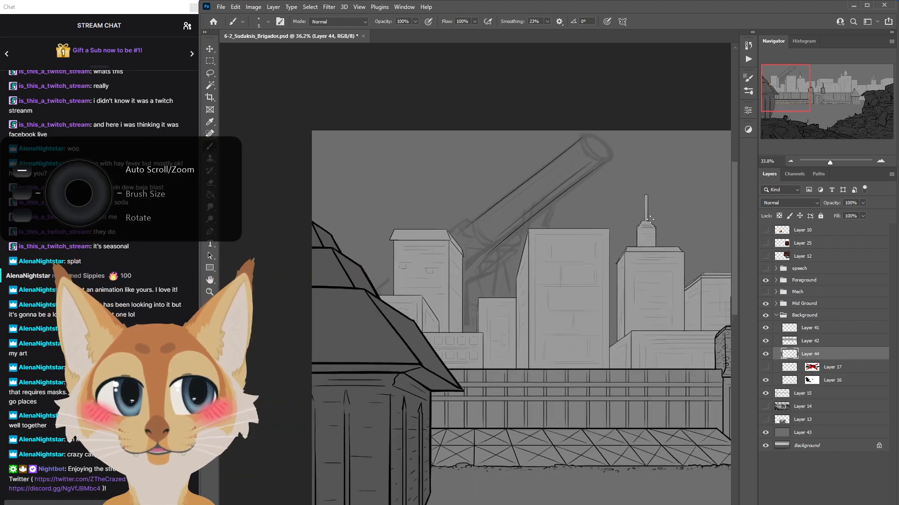
scroll(654, 216, up, 1)
click(766, 380)
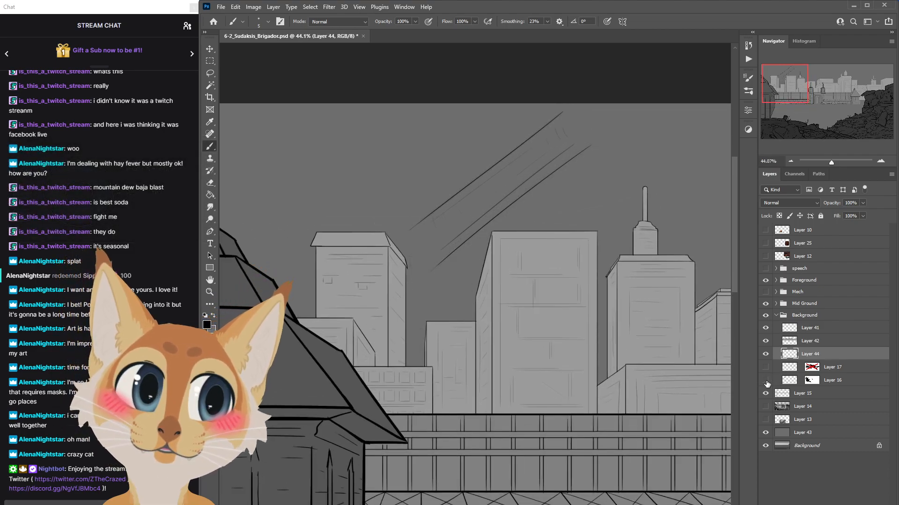
click(765, 380)
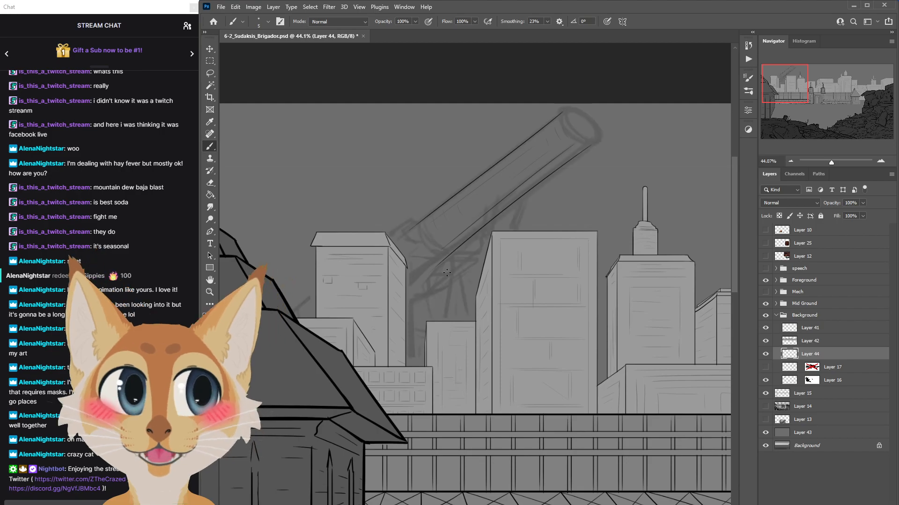
Ink the curved band at the cannon barrel's lower end on Layer 44, redoing the curve until it follows the sketch.
scroll(525, 309, up, 2)
scroll(524, 309, up, 3)
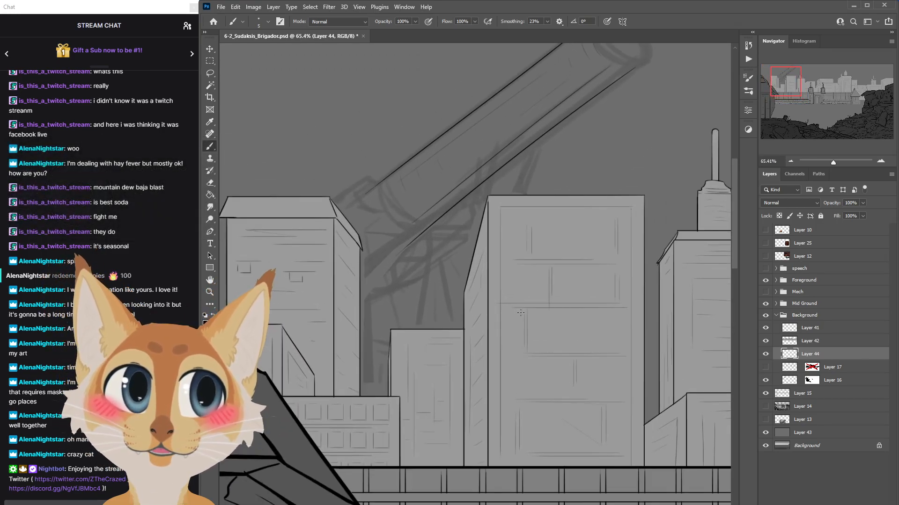
drag(387, 180, 425, 228)
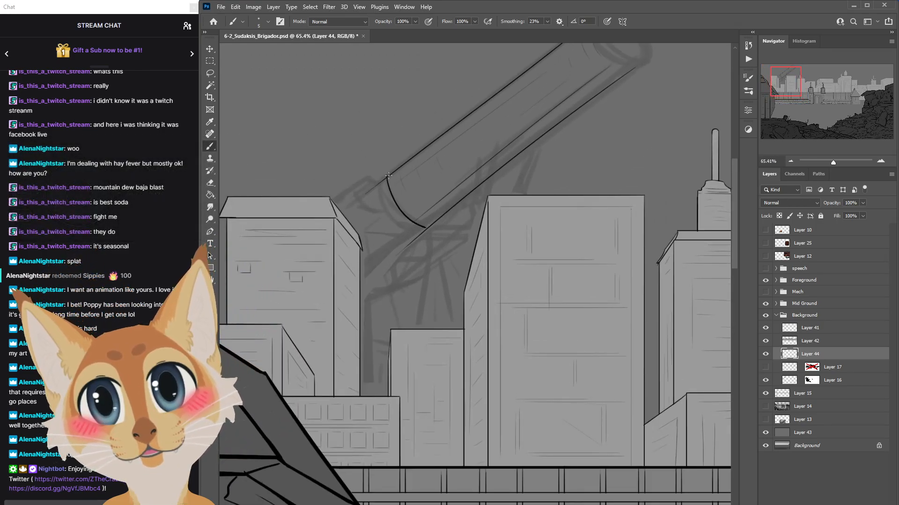
key(ctrl+z)
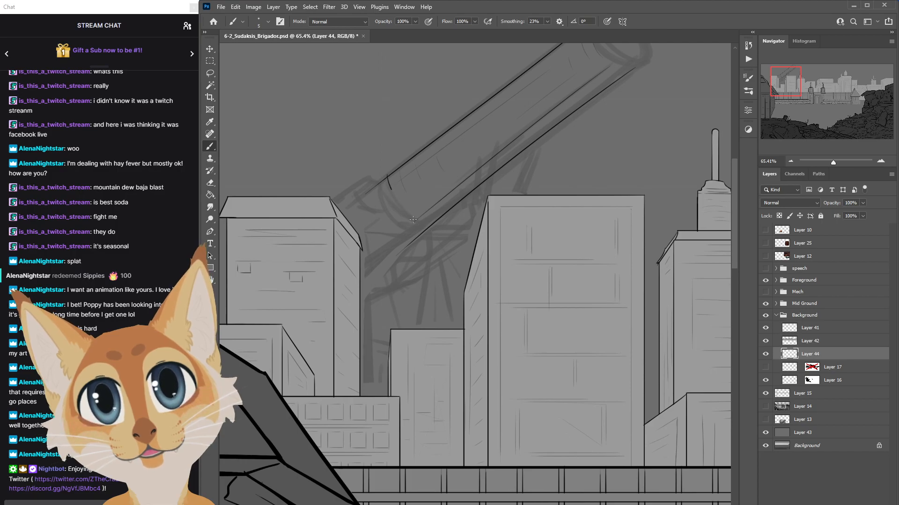
key(ctrl+z)
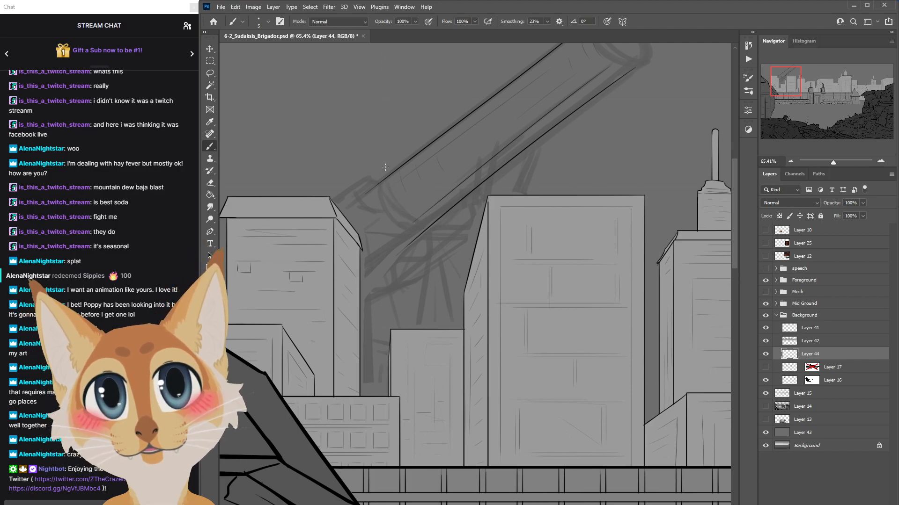
drag(387, 177, 425, 225)
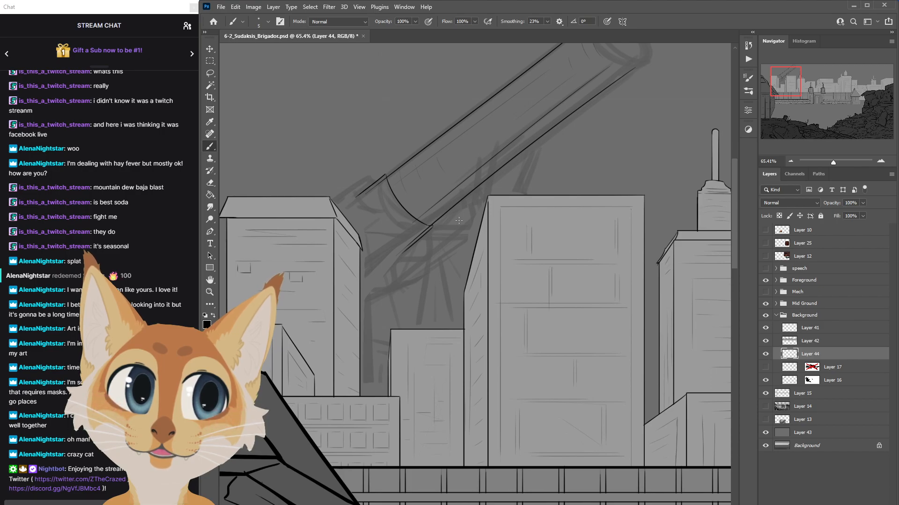
Flip the canvas back horizontally, save the document and touch up the ends of the curved band on the cannon barrel.
scroll(458, 218, down, 5)
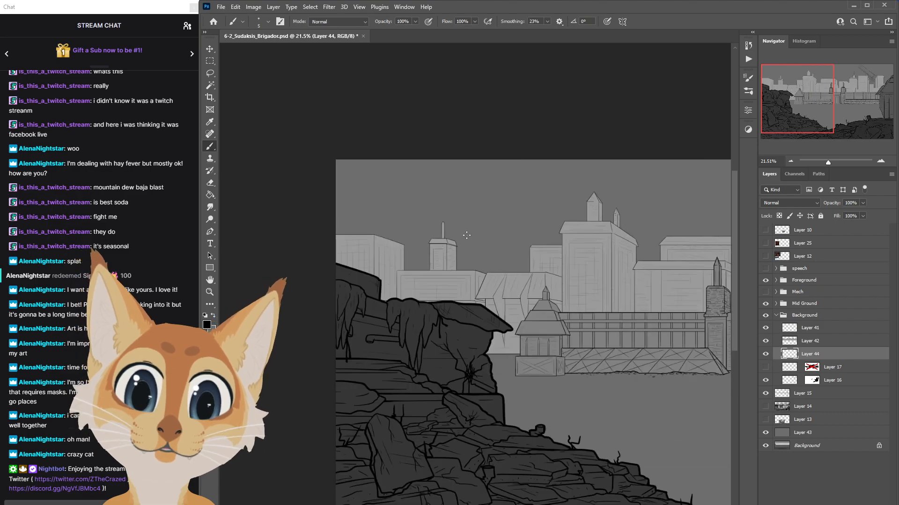
scroll(466, 235, right, 5)
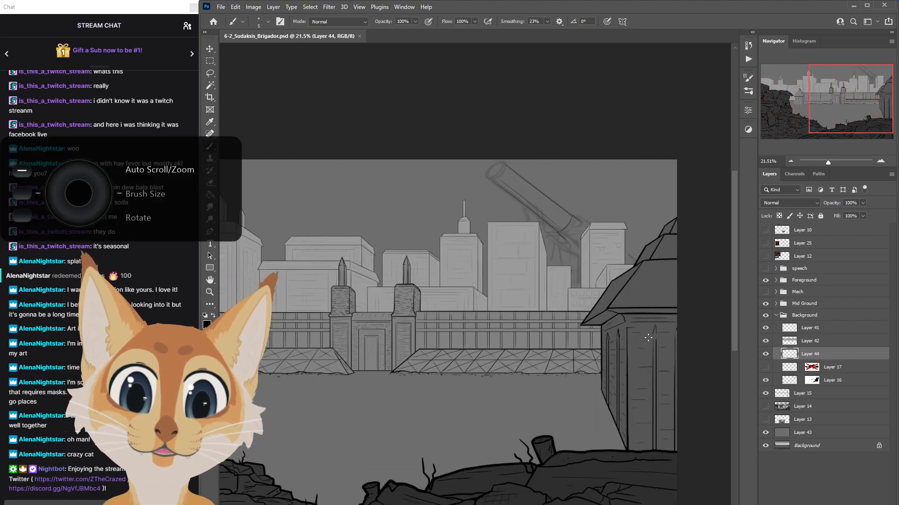
scroll(598, 217, up, 6)
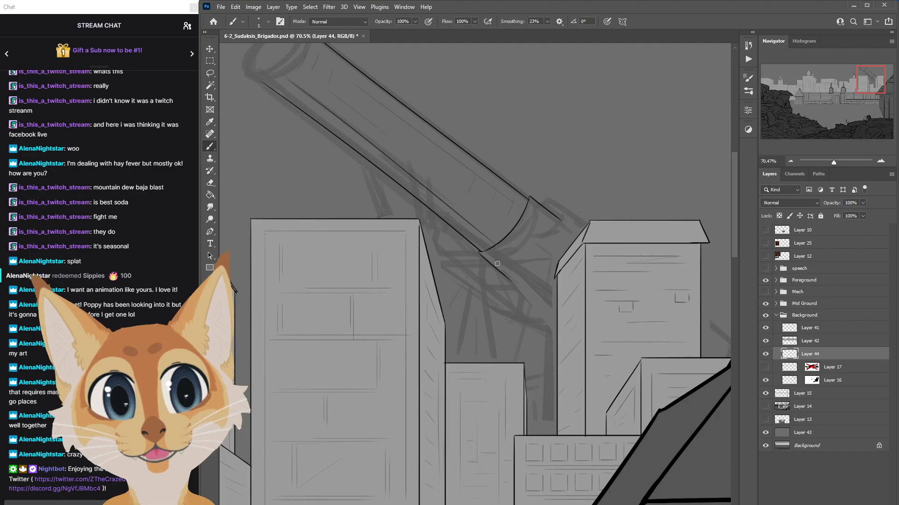
scroll(520, 284, up, 2)
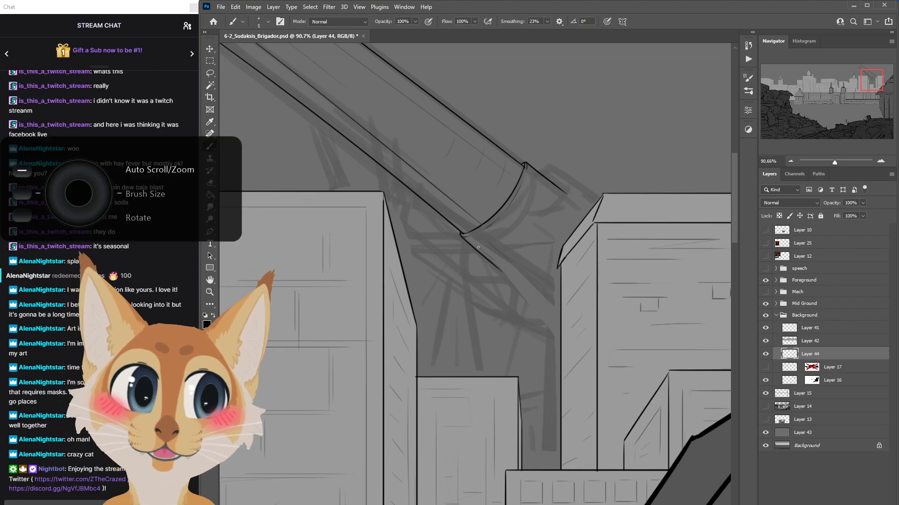
scroll(468, 242, down, 5)
scroll(482, 243, down, 3)
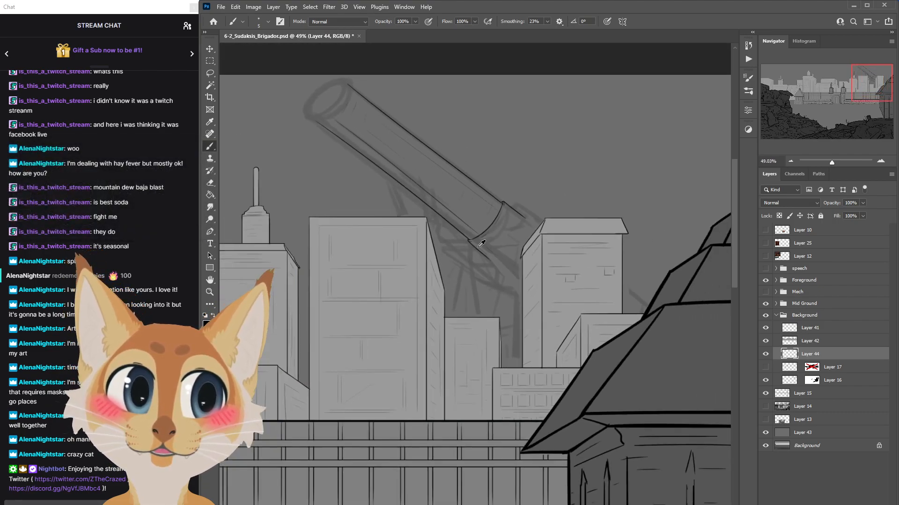
Ink the elliptical muzzle opening at the cannon barrel's upper end on Layer 44, redoing the ellipse until it follows the sketch.
scroll(277, 83, up, 4)
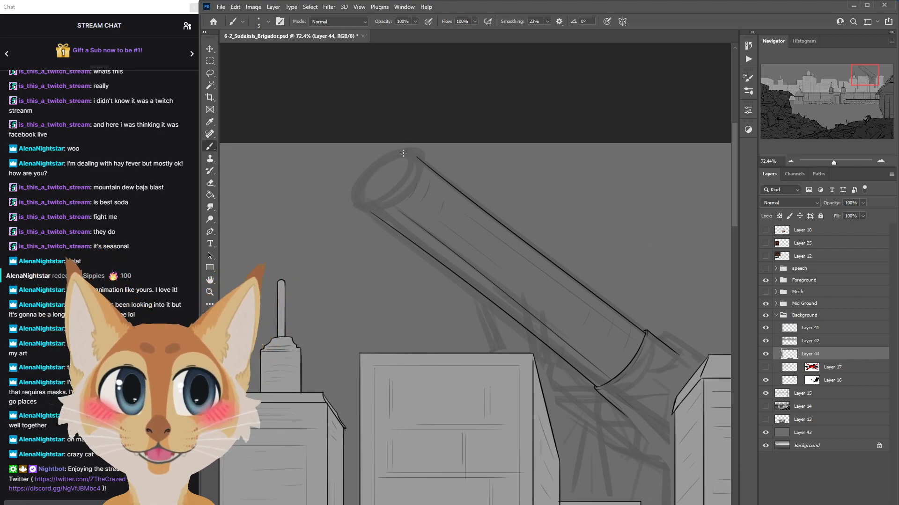
key(ctrl+z)
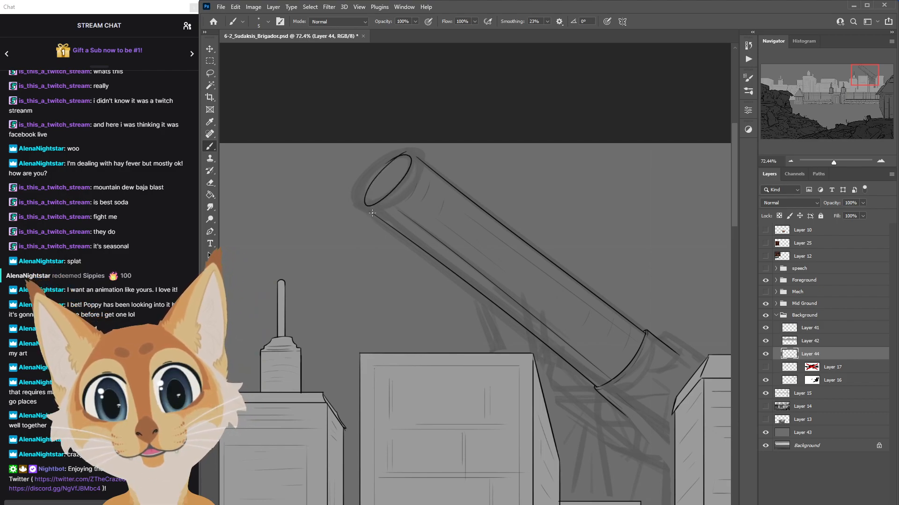
key(ctrl+z)
mouse_move(404, 152)
mouse_down()
mouse_move(397, 182)
mouse_move(412, 156)
mouse_move(366, 182)
mouse_move(411, 155)
mouse_move(383, 195)
mouse_move(410, 160)
mouse_move(407, 170)
mouse_move(392, 158)
mouse_up()
key(ctrl+z)
key(ctrl+z)
key(ctrl+z)
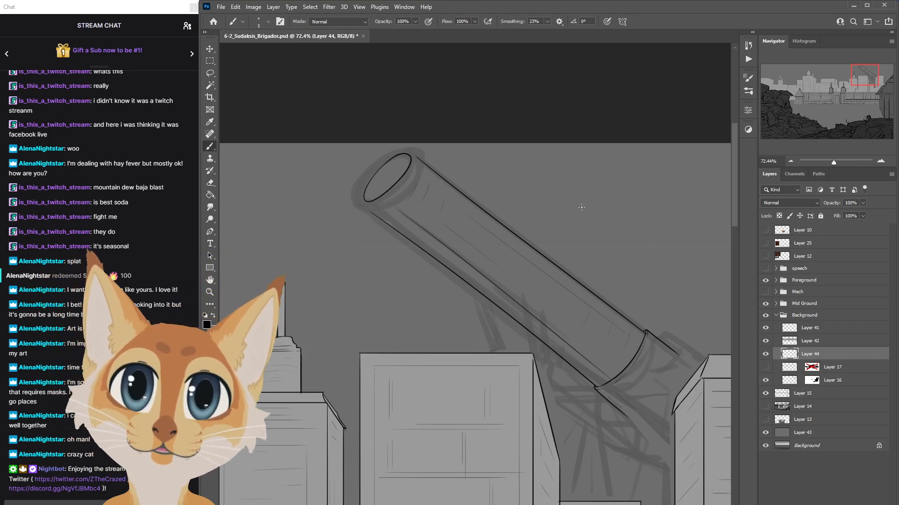
key(ctrl+z)
mouse_move(373, 203)
mouse_down()
mouse_move(414, 161)
mouse_move(360, 192)
mouse_move(417, 156)
mouse_move(408, 176)
mouse_move(393, 156)
mouse_up()
key(ctrl+z)
key(ctrl+z)
scroll(452, 156, up, 2)
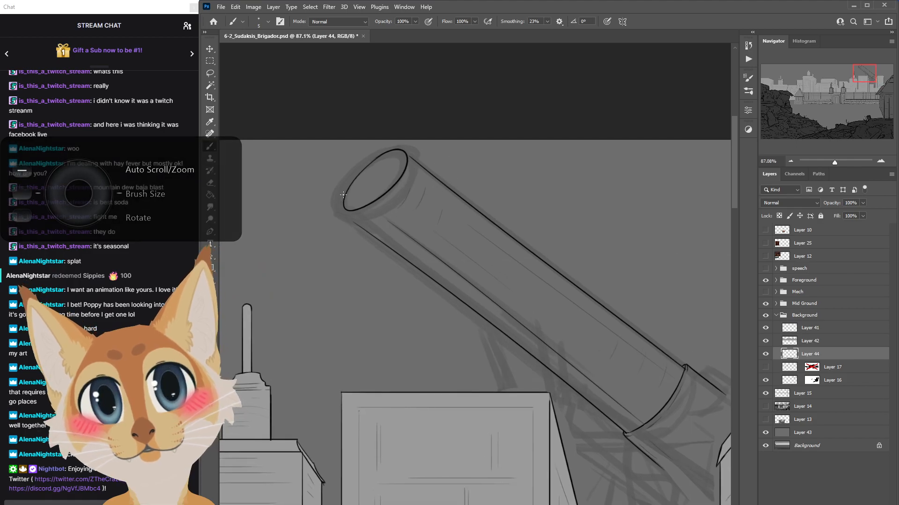
Join the barrel's lower edge to the muzzle ellipse and ink a second rim line just behind the opening.
drag(344, 213, 372, 237)
key(ctrl+z)
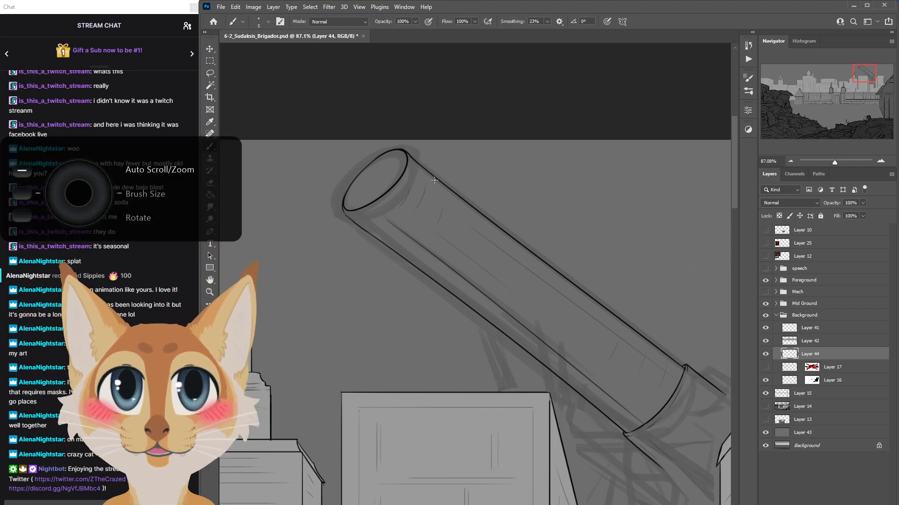
drag(409, 153, 406, 175)
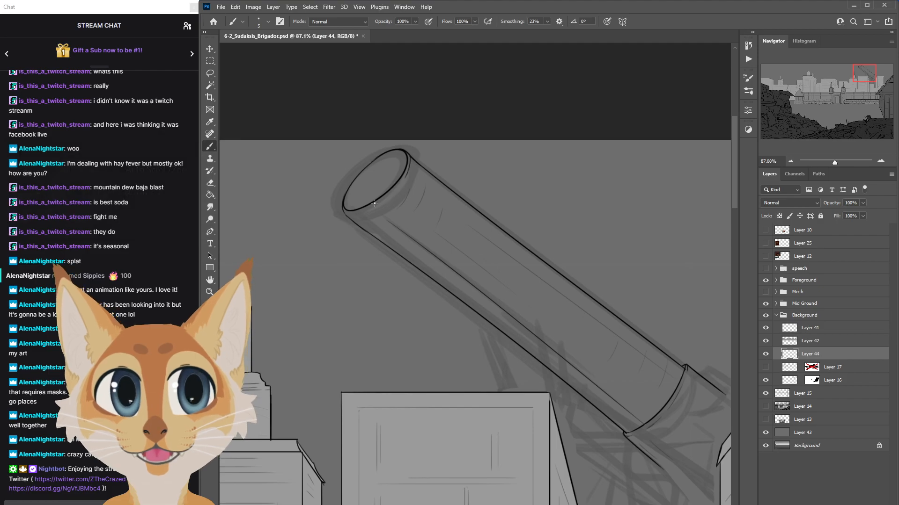
drag(355, 213, 401, 191)
Hide the Layer 16 sketch and check the cannon's line art on its own.
scroll(401, 190, down, 6)
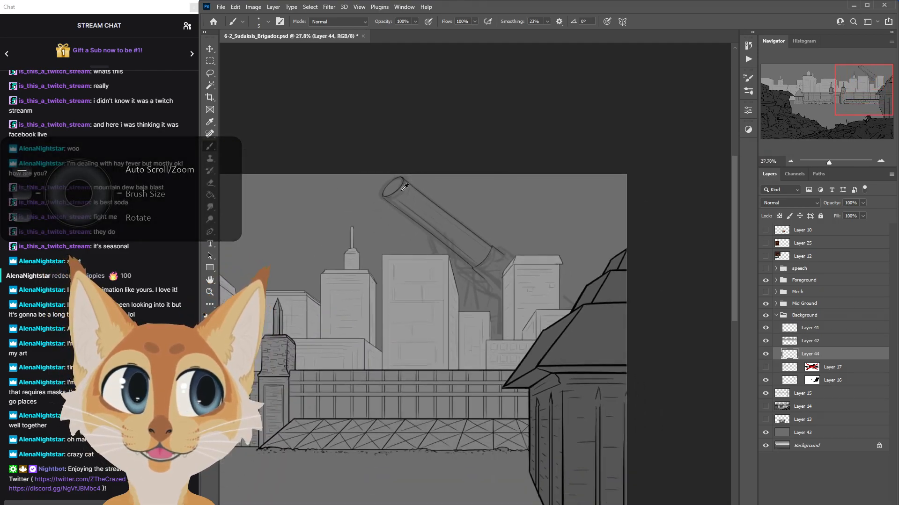
click(765, 368)
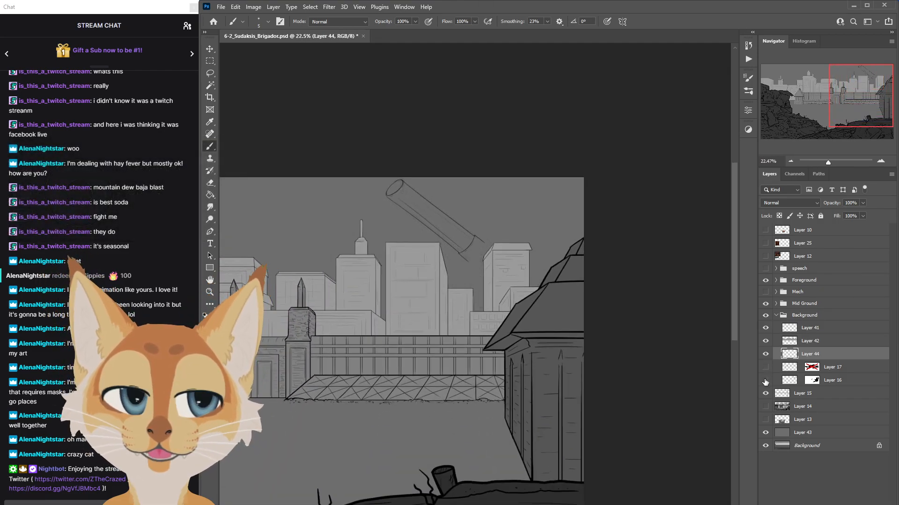
click(765, 380)
scroll(509, 364, down, 2)
scroll(425, 217, up, 6)
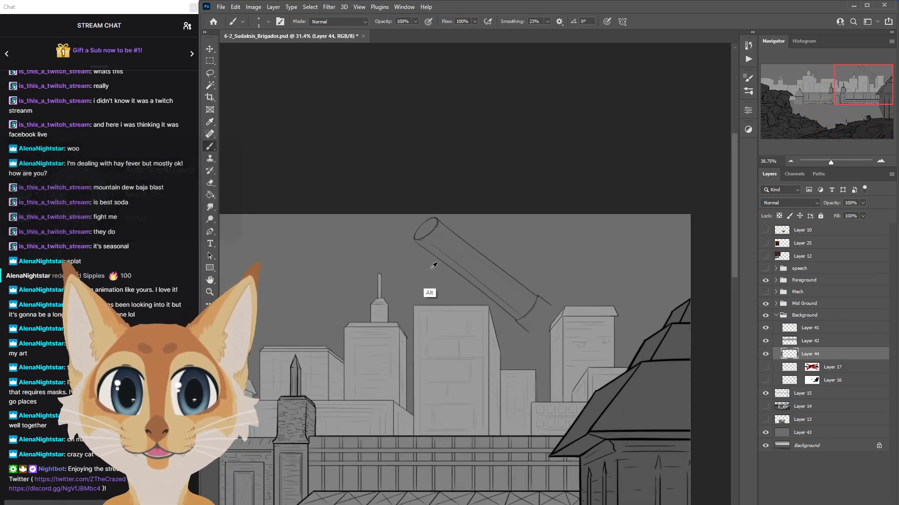
Lasso the muzzle ellipse, rotate it about -4.4° with Free Transform and deselect it.
key(l)
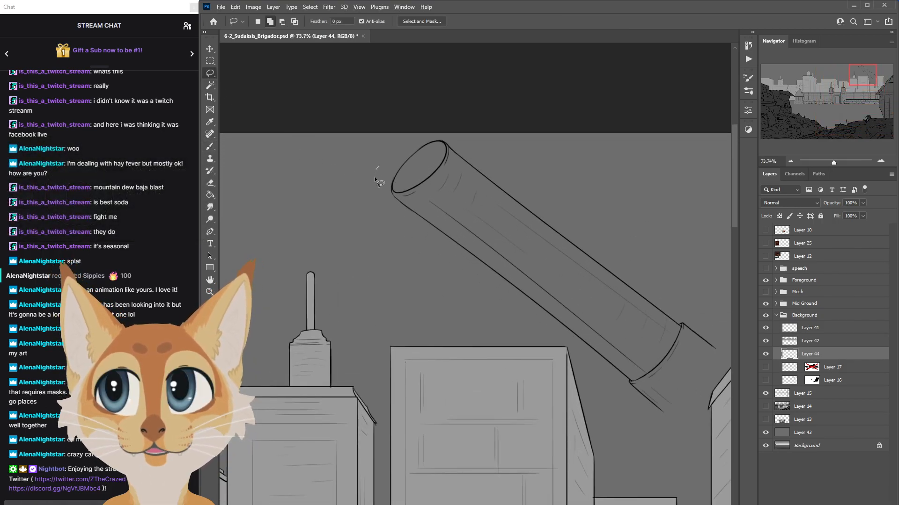
drag(417, 128, 376, 168)
right_click(413, 187)
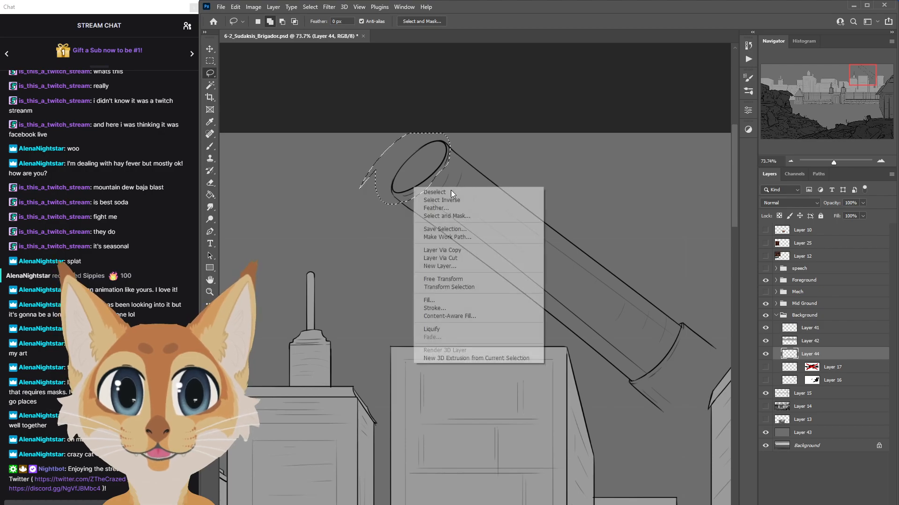
click(475, 280)
drag(553, 212, 500, 212)
drag(446, 189, 447, 192)
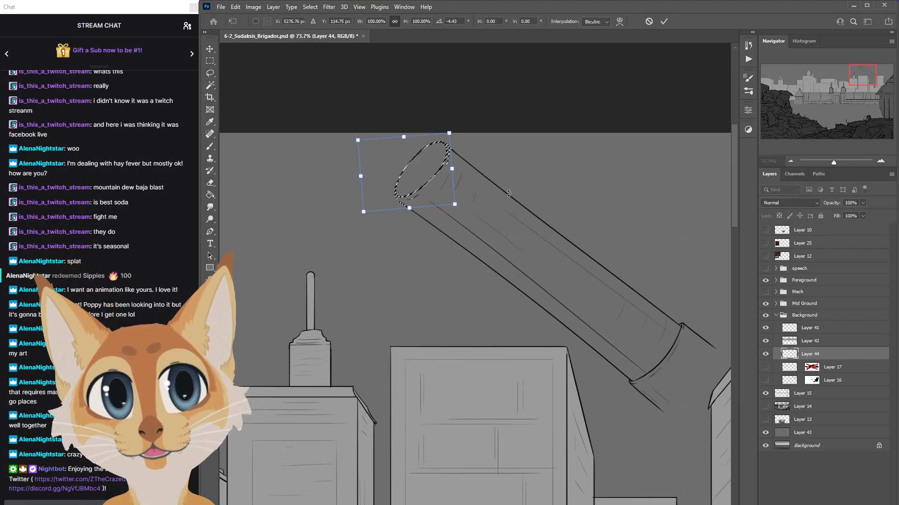
click(664, 21)
click(312, 9)
click(327, 26)
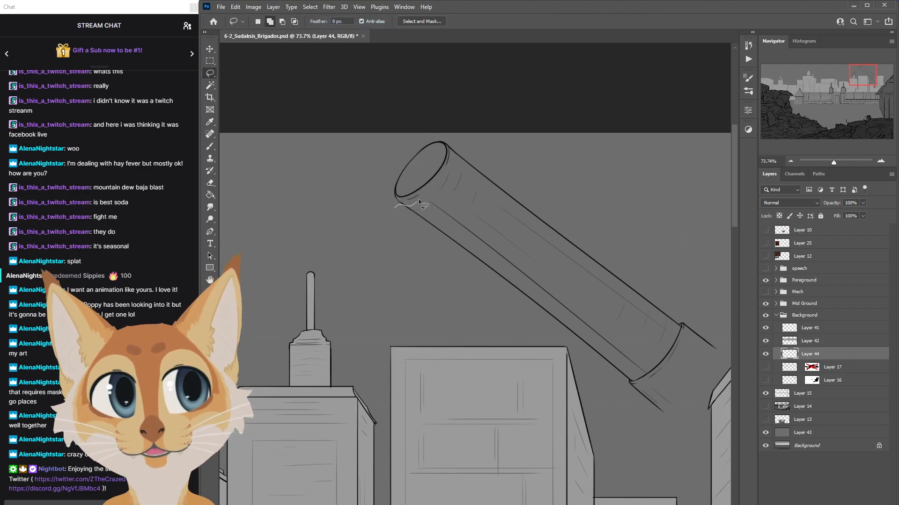
Lasso the muzzle ellipse again, reshape its lower end with Liquify using a 125 px brush, and deselect it.
drag(450, 133, 382, 213)
click(329, 7)
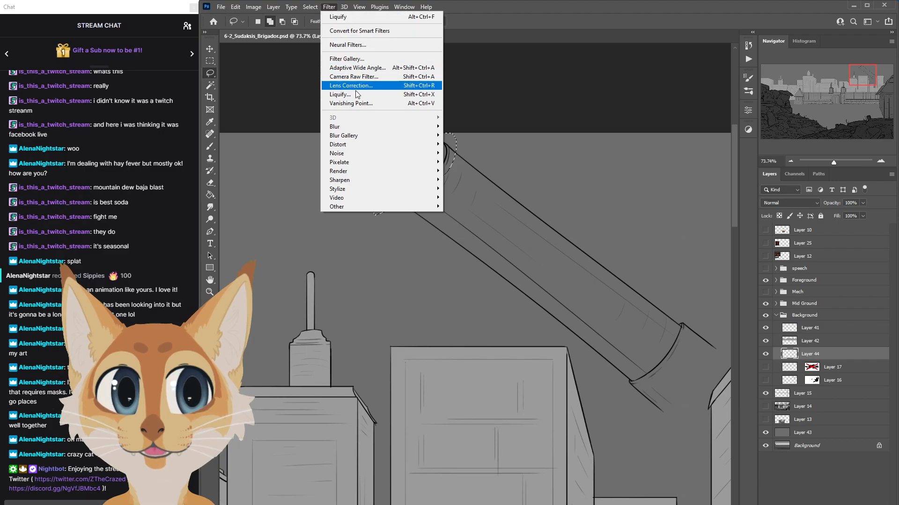
click(351, 92)
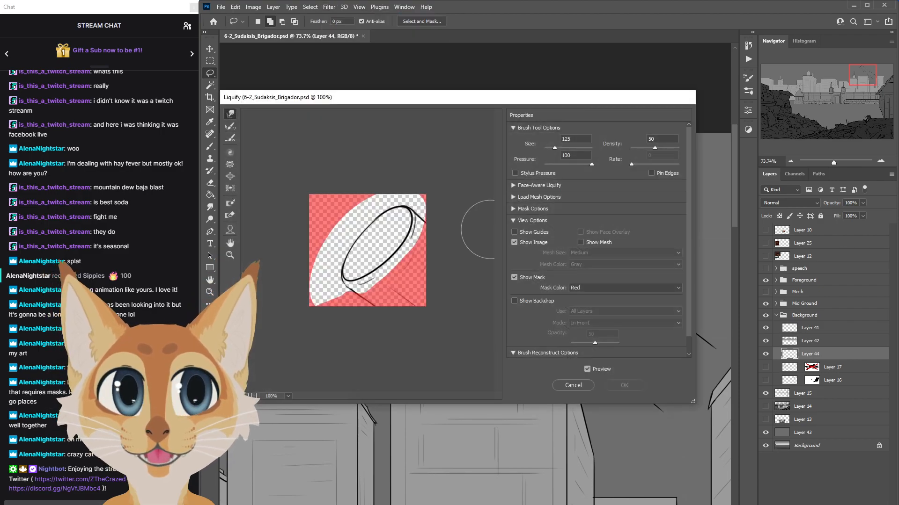
drag(368, 266, 359, 275)
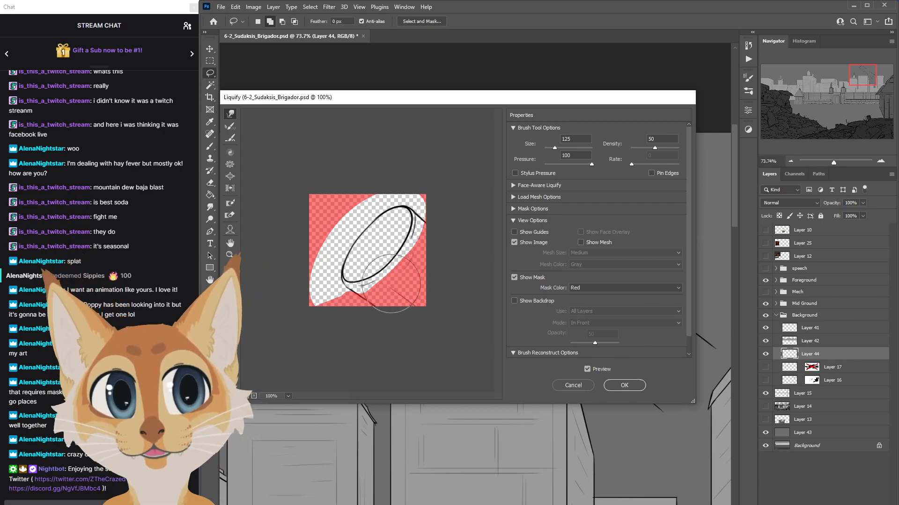
click(627, 384)
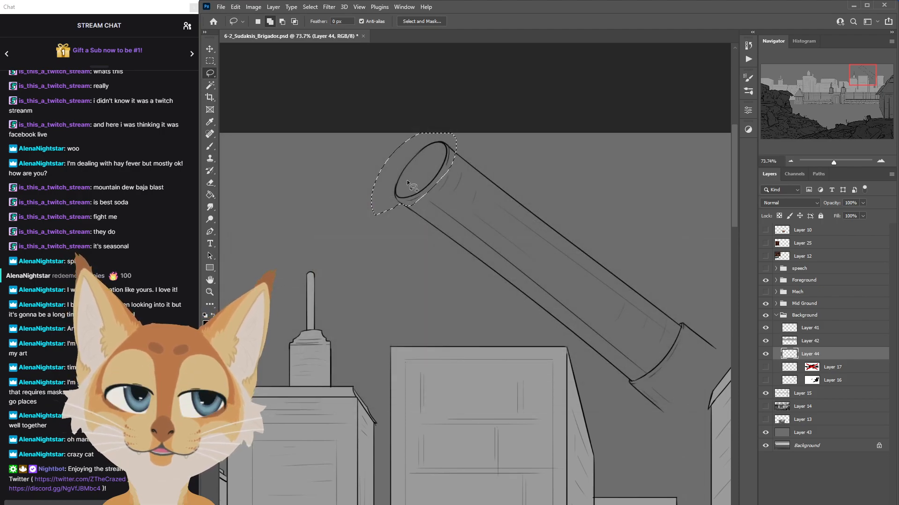
click(309, 7)
click(321, 25)
Reconnect the barrel's lower edge to the muzzle with the Brush tool and shade the opening with thin parallel hatching.
click(209, 146)
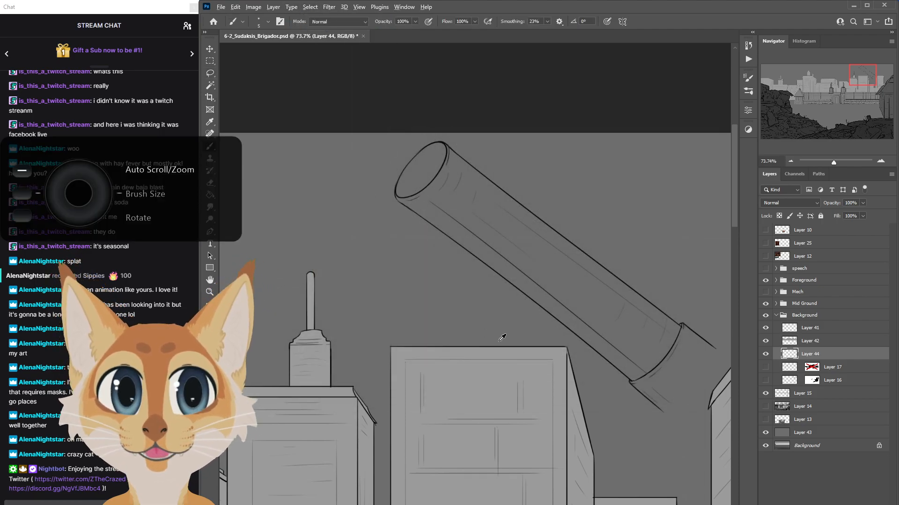
scroll(571, 373, down, 6)
scroll(622, 389, down, 3)
scroll(683, 425, up, 5)
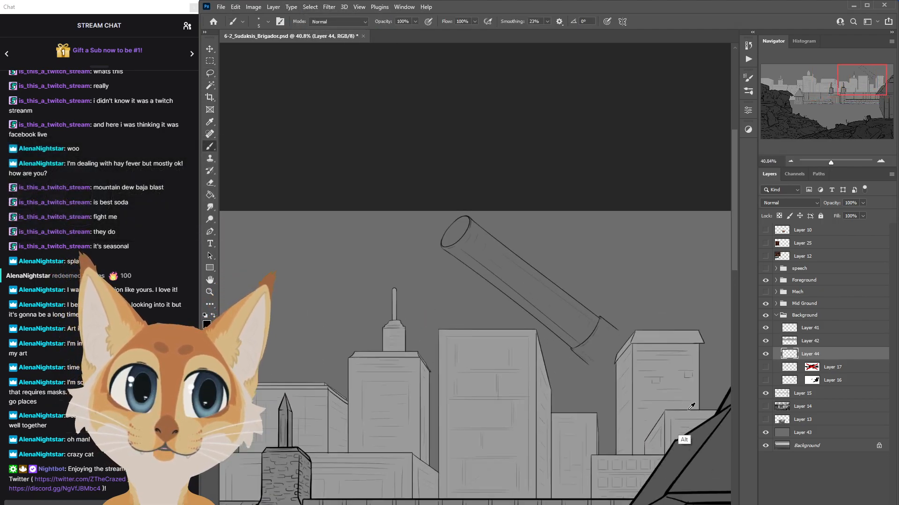
scroll(733, 262, up, 3)
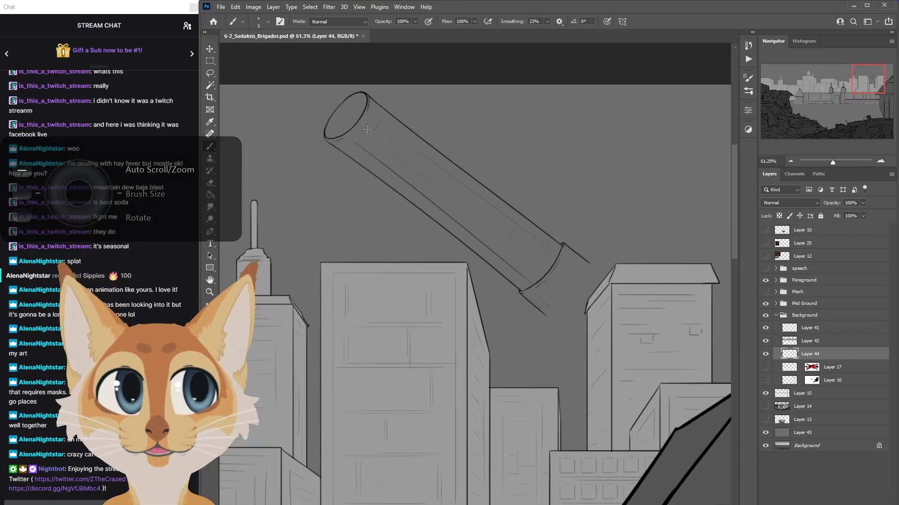
scroll(328, 133, up, 3)
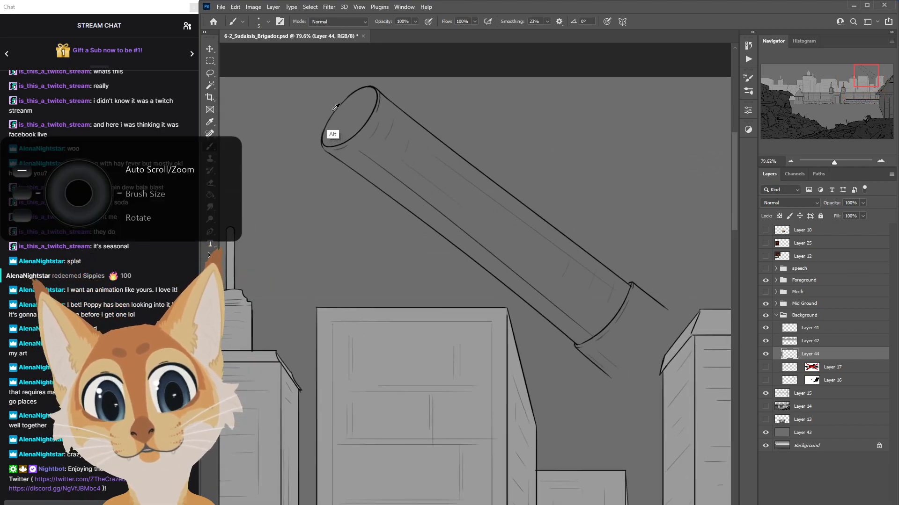
scroll(340, 123, down, 1)
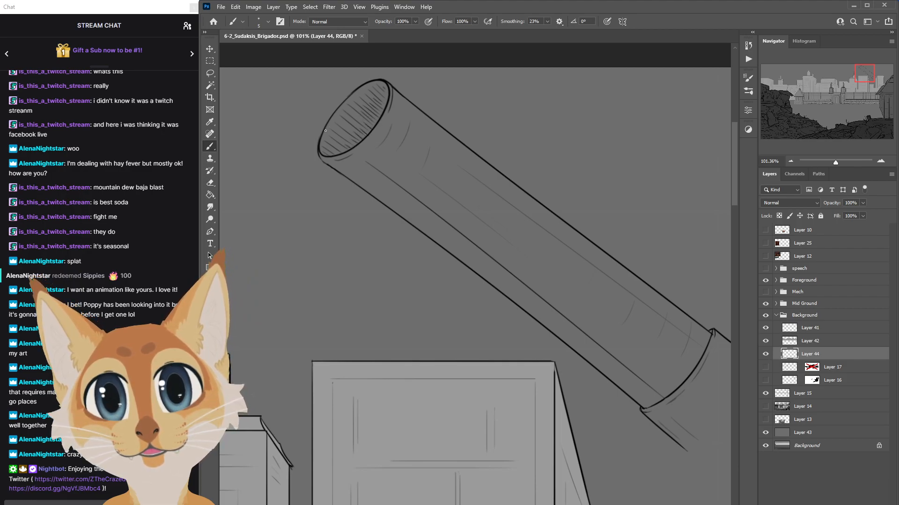
scroll(318, 108, down, 5)
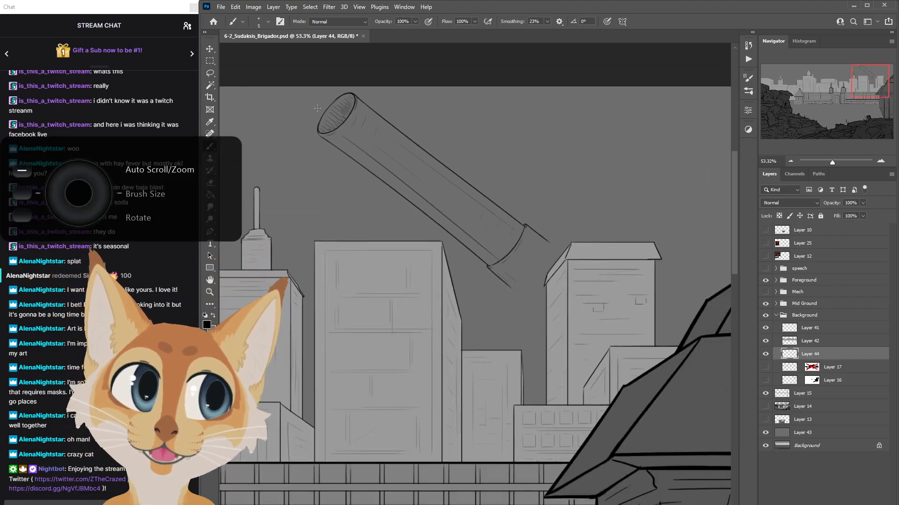
scroll(319, 107, down, 1)
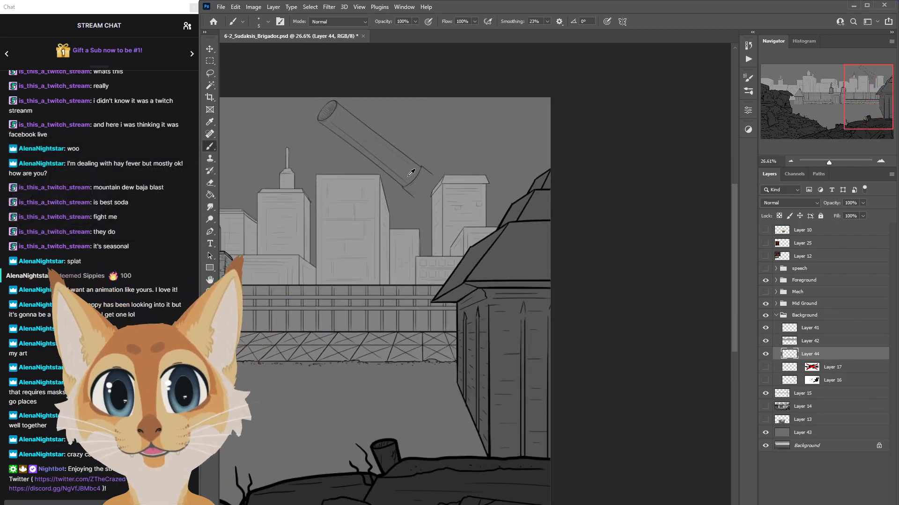
Save the document and add denser cross-hatching along the inner side of the cannon's muzzle opening.
scroll(407, 175, up, 3)
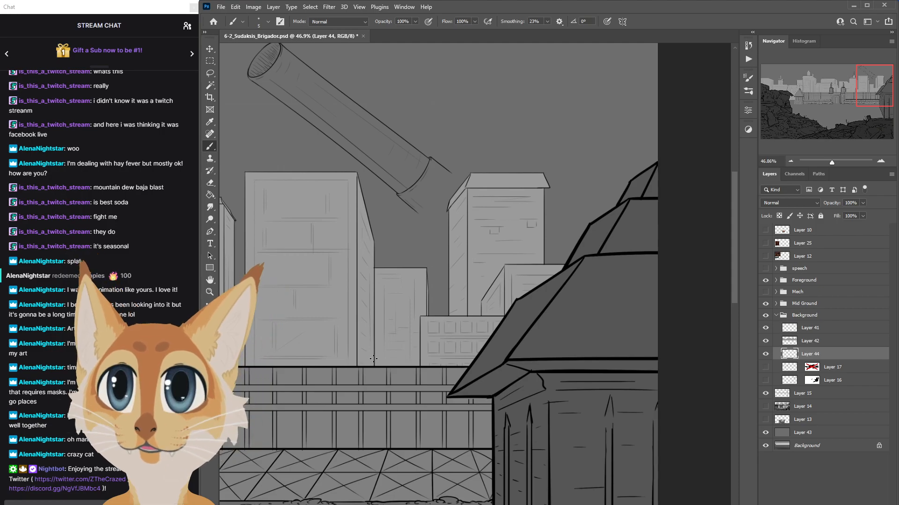
scroll(373, 359, down, 2)
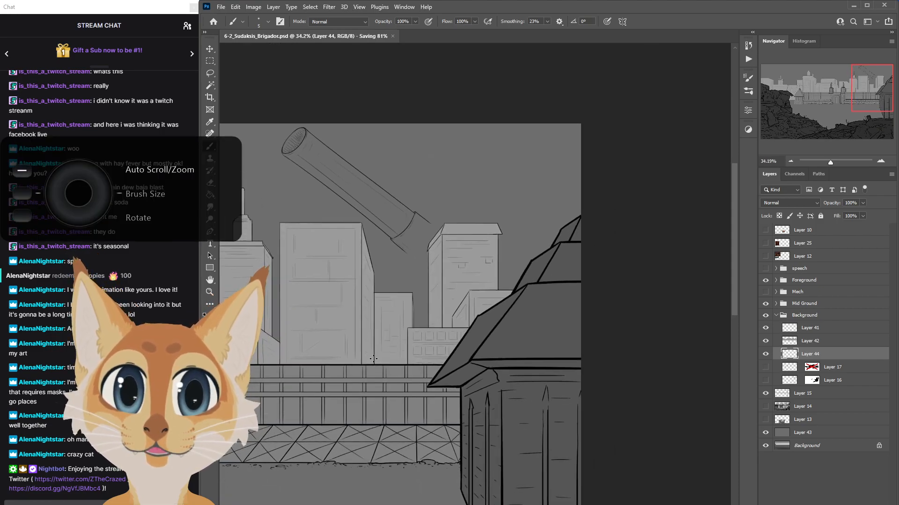
scroll(265, 151, up, 5)
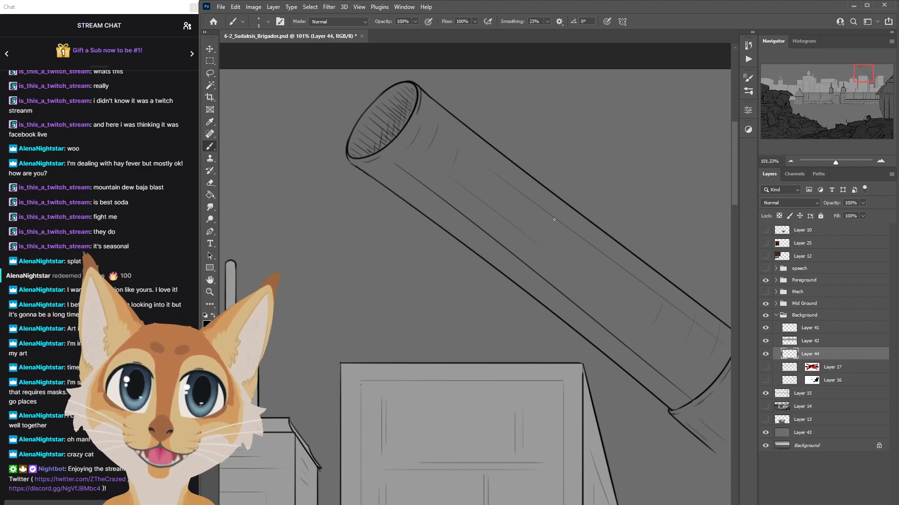
scroll(554, 220, down, 5)
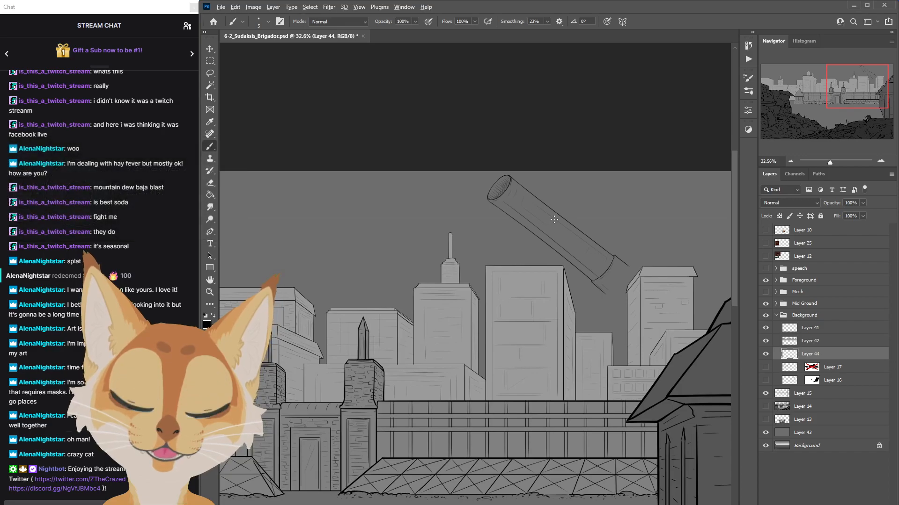
Show the Layer 16 sketch again beneath the cannon's line art.
scroll(655, 291, up, 3)
click(766, 380)
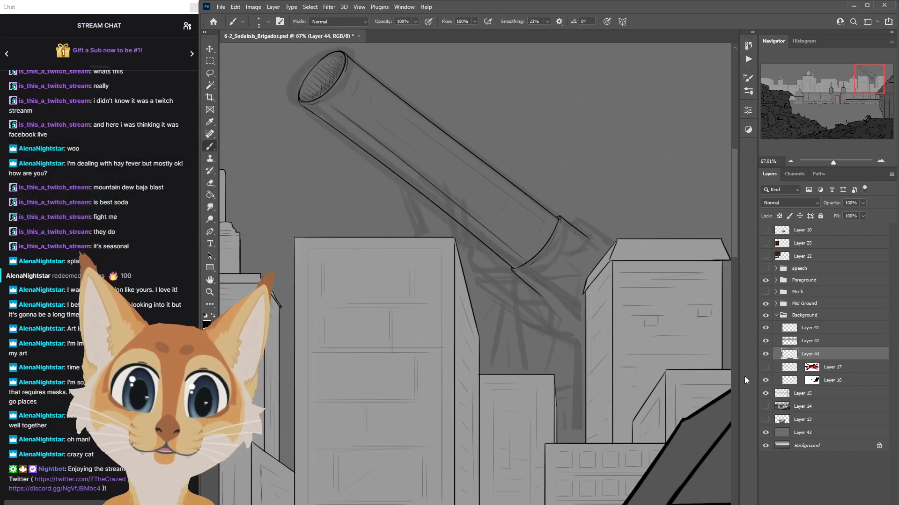
scroll(567, 341, down, 3)
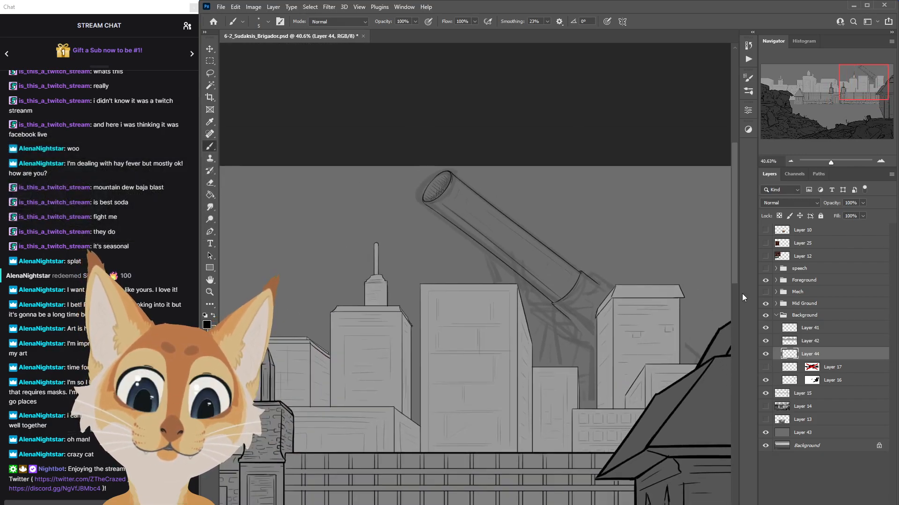
Show the Layer 12 reference images and move them across the canvas to sit beside the cannon.
click(766, 257)
click(804, 257)
scroll(395, 410, up, 2)
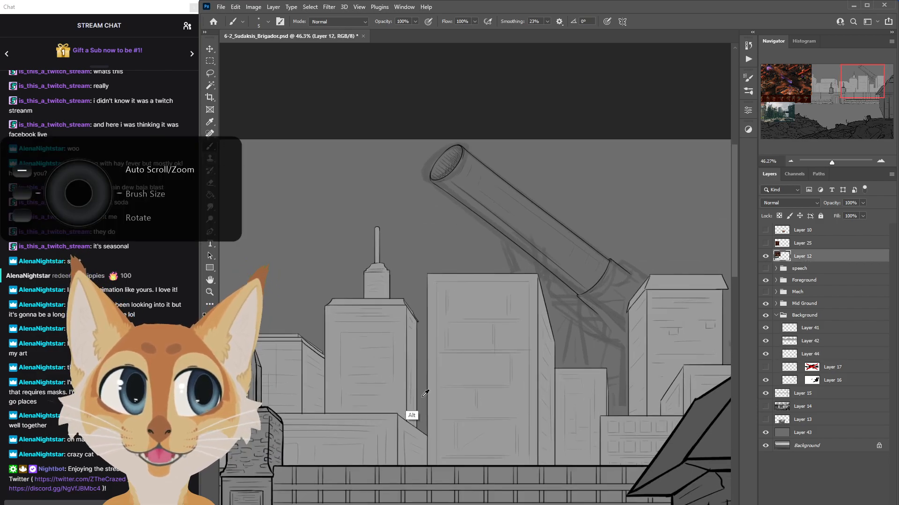
drag(262, 328, 693, 346)
drag(290, 347, 627, 374)
drag(376, 421, 479, 453)
scroll(479, 453, up, 1)
scroll(479, 452, down, 10)
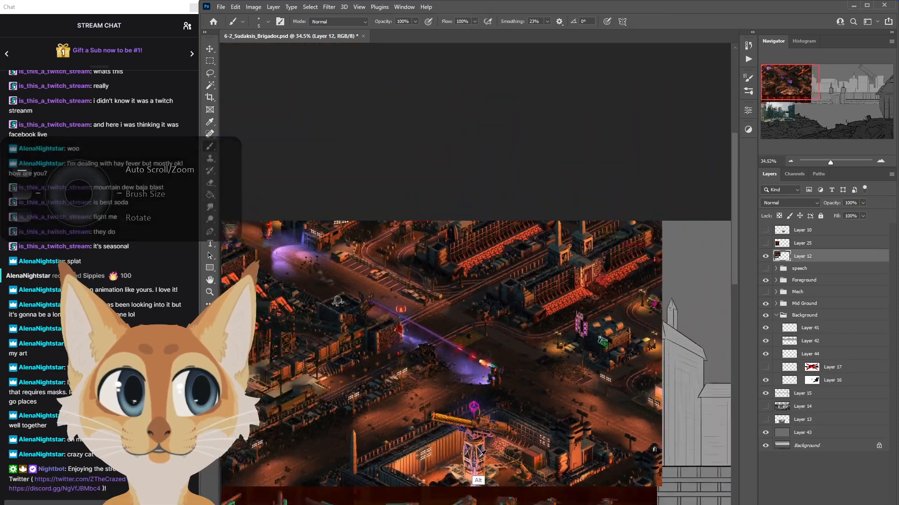
scroll(479, 453, right, 5)
click(210, 50)
drag(298, 445, 562, 349)
drag(533, 388, 530, 392)
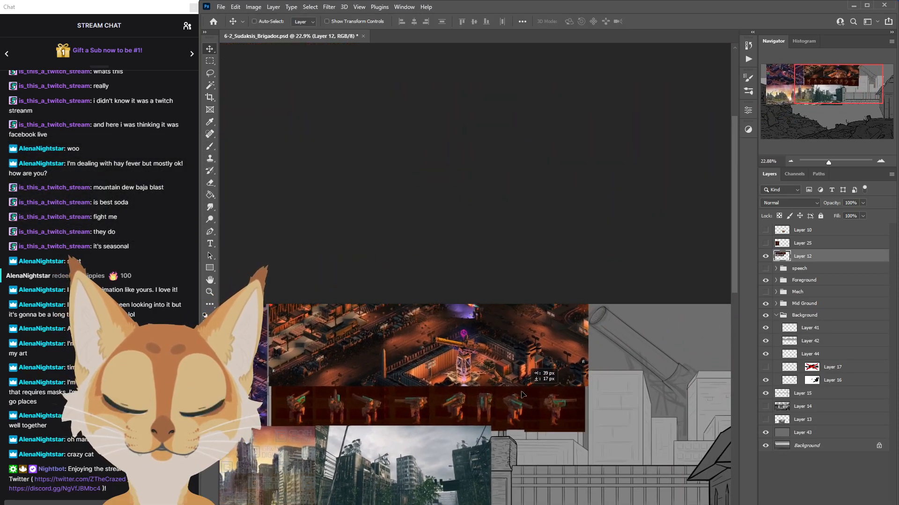
Erase the edge of the reference collage that covers the cannon area and shift the collage closer to the cannon.
key(e)
mouse_move(594, 290)
mouse_down()
mouse_move(563, 455)
mouse_move(584, 309)
mouse_move(547, 461)
mouse_move(596, 259)
mouse_move(544, 415)
mouse_move(582, 310)
mouse_up()
mouse_move(511, 373)
mouse_down()
mouse_move(528, 410)
mouse_move(550, 366)
mouse_up()
key(e)
mouse_move(596, 287)
mouse_down()
mouse_move(568, 425)
mouse_move(599, 287)
mouse_move(563, 380)
mouse_move(563, 395)
mouse_move(595, 293)
mouse_up()
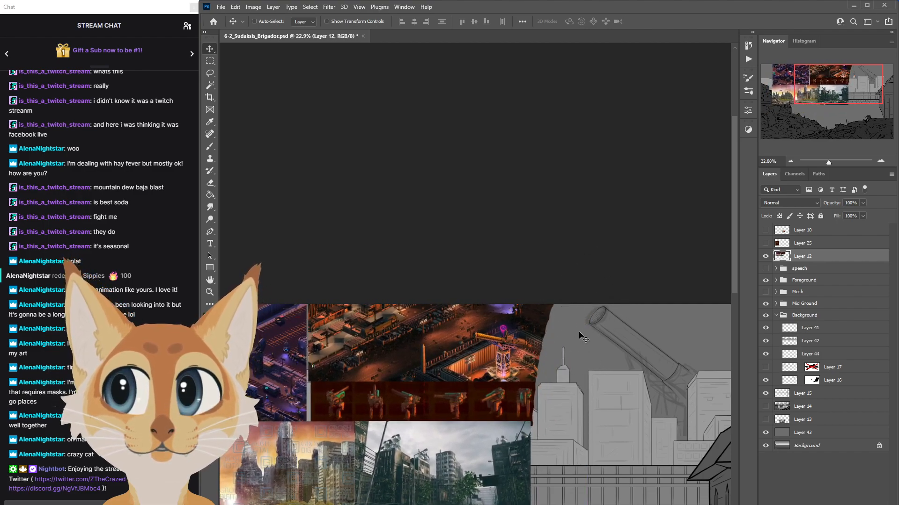
drag(514, 405, 534, 397)
Return to Layer 44 with the Brush tool, check its line art by toggling visibility, and save the document.
click(208, 148)
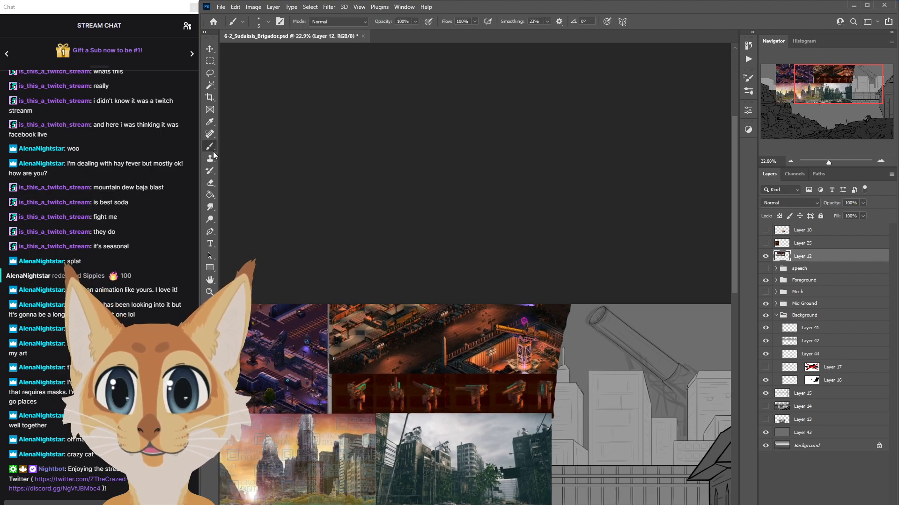
scroll(604, 430, up, 5)
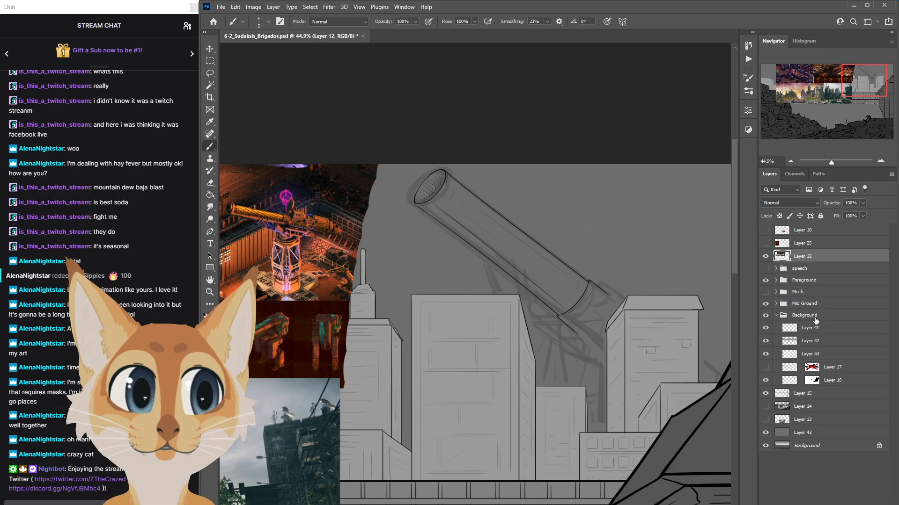
click(800, 354)
click(765, 354)
click(766, 355)
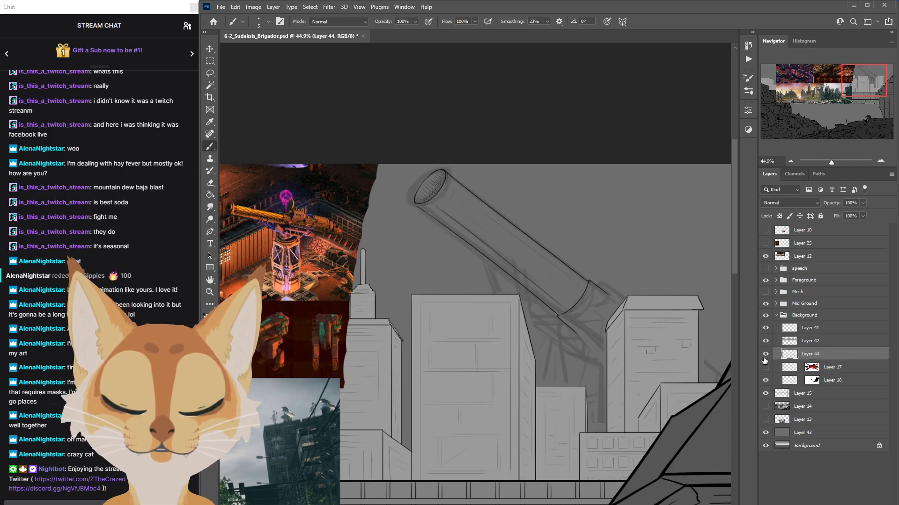
key(ctrl+s)
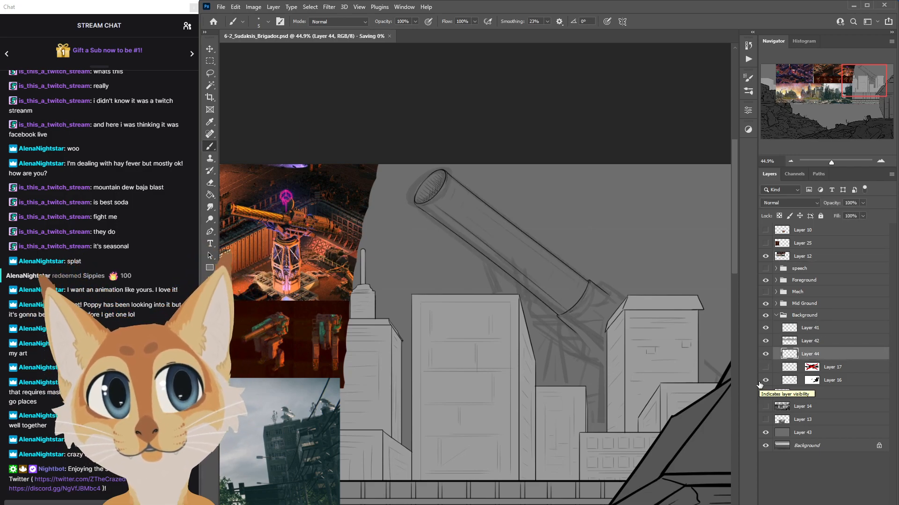
Draw an angular collar around the cannon's muzzle with a smaller brush, following the turret in the reference image.
scroll(759, 385, up, 2)
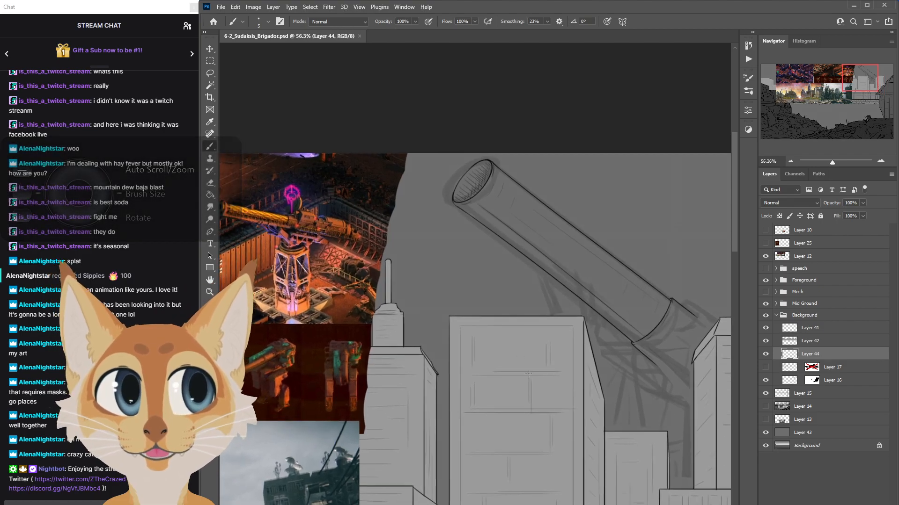
scroll(475, 328, left, 3)
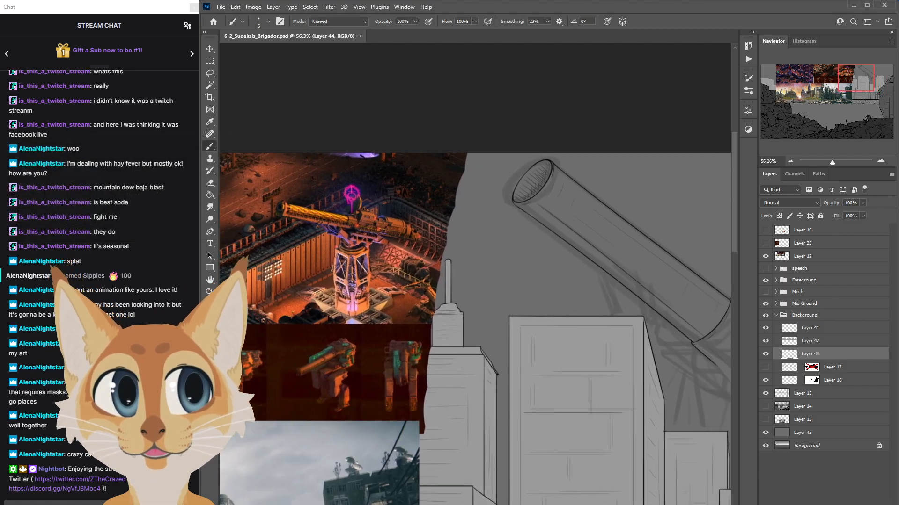
key(])
key([)
key([)
key([)
key([)
key([)
key([)
key([)
key([)
key([)
key([)
key([)
key([)
key([)
key([)
key([)
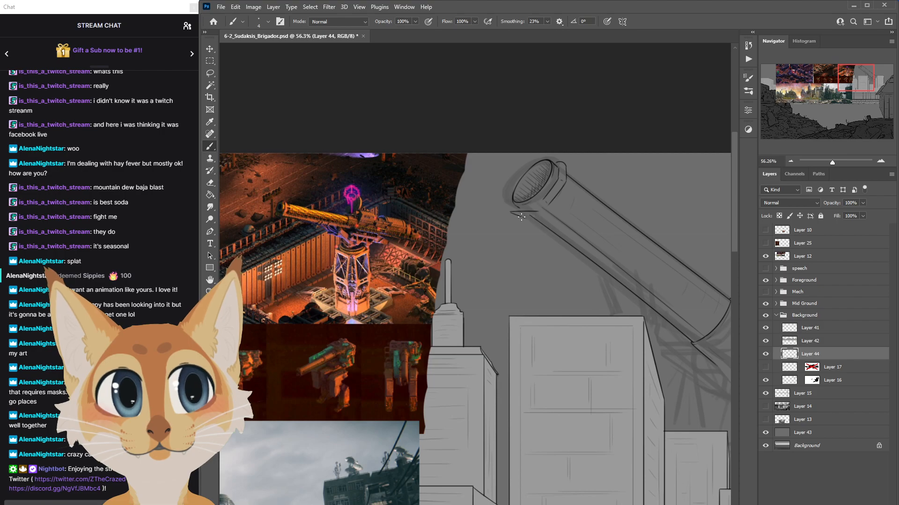
key(ctrl+z)
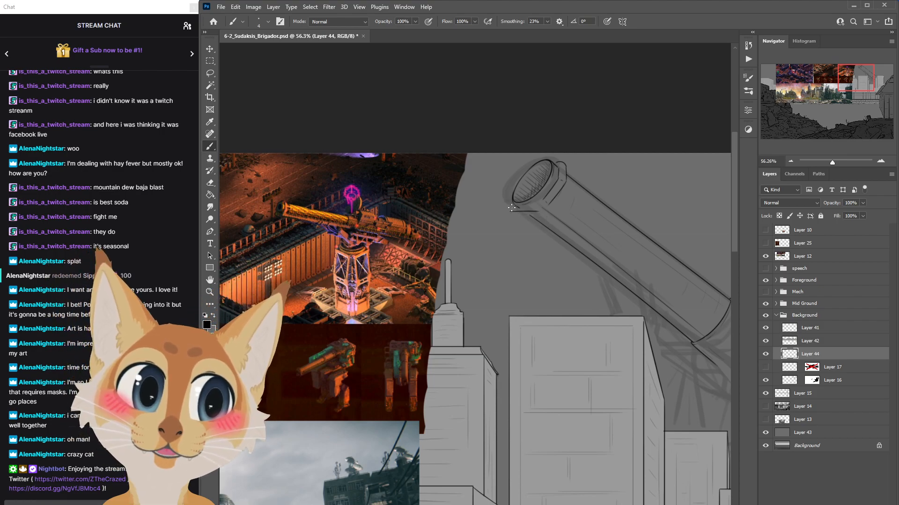
drag(513, 208, 538, 209)
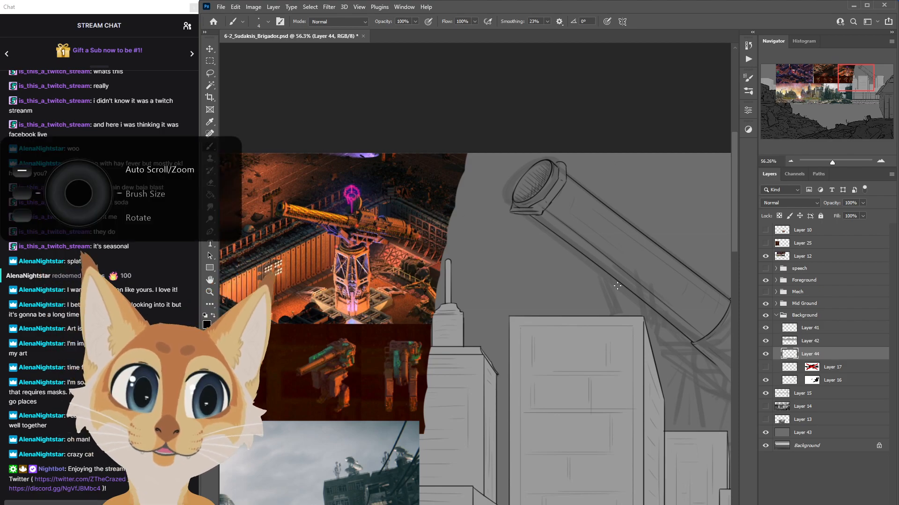
Clean up and redraw the lower facets of the muzzle collar where it meets the barrel.
scroll(617, 286, down, 5)
scroll(621, 282, up, 6)
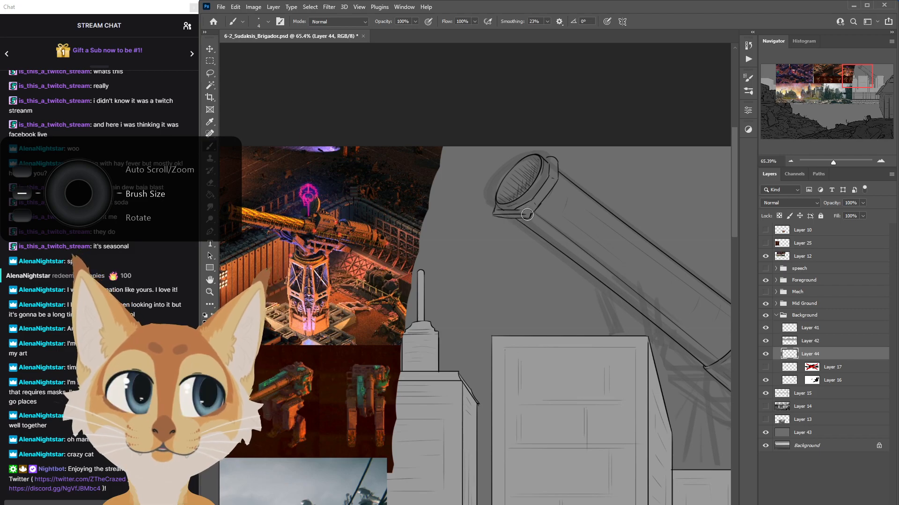
scroll(438, 245, up, 1)
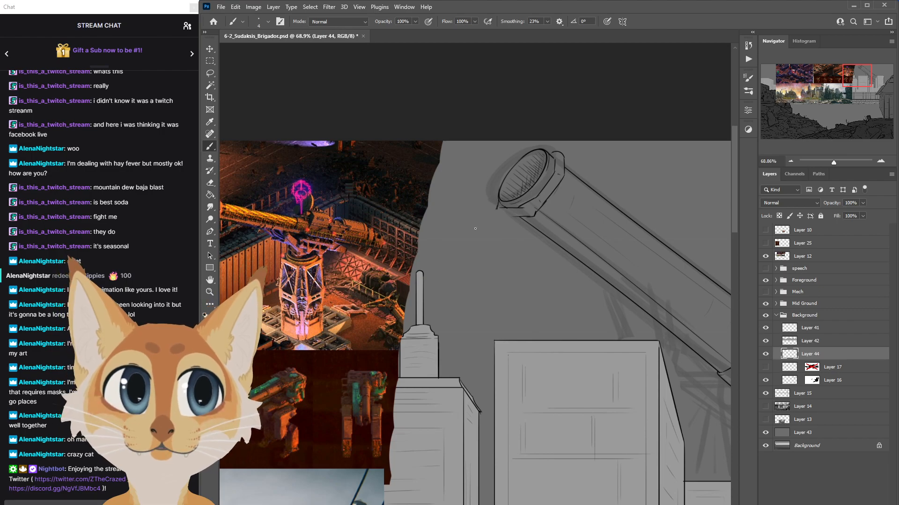
right_click(210, 147)
click(261, 146)
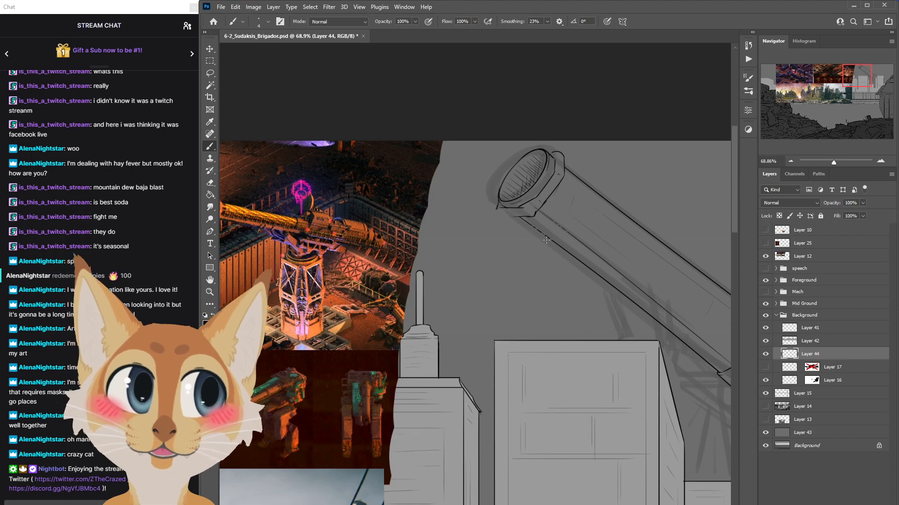
key(ctrl+z)
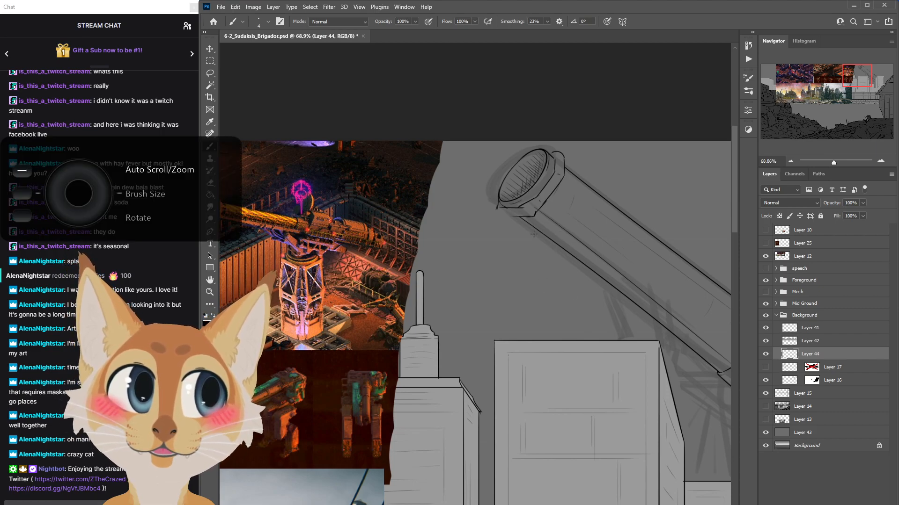
scroll(539, 210, up, 4)
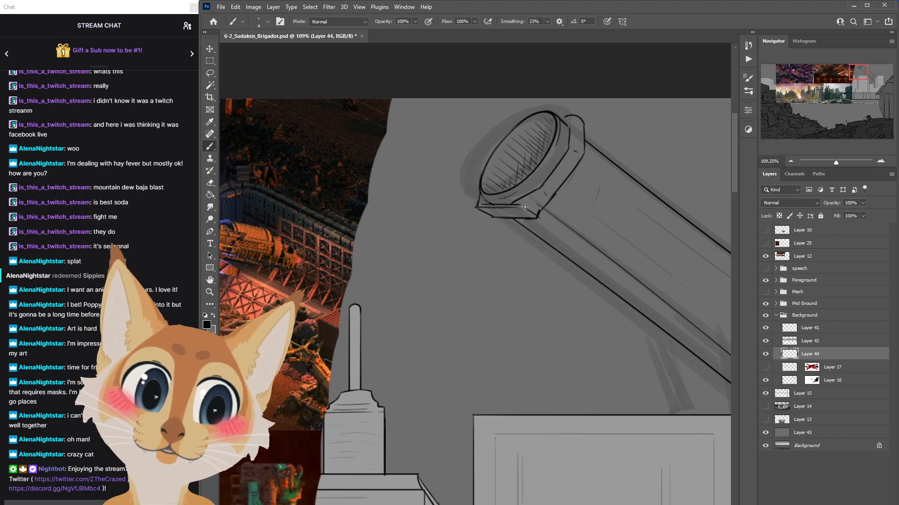
scroll(523, 206, down, 5)
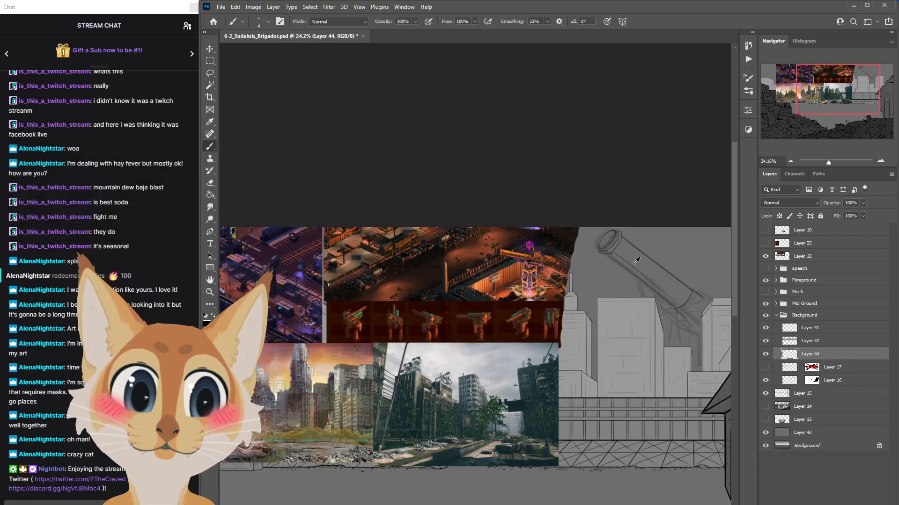
scroll(634, 262, up, 1)
scroll(483, 297, up, 4)
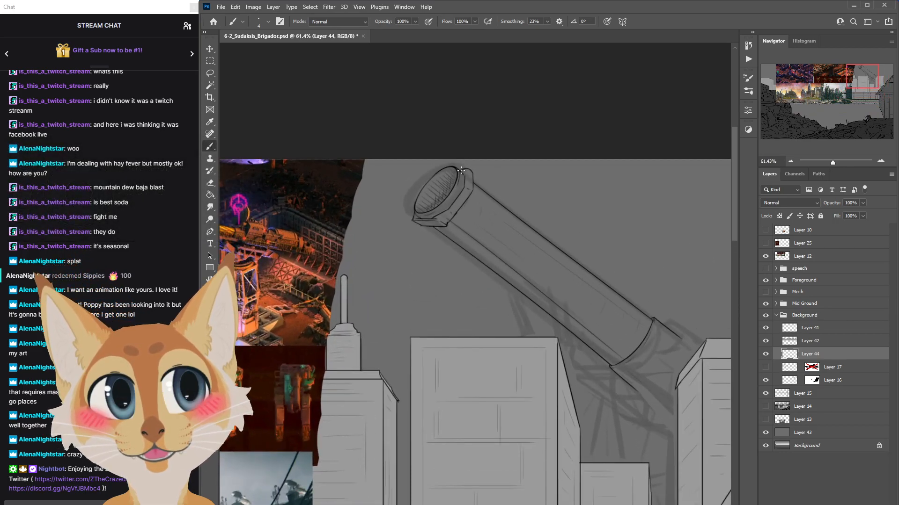
scroll(522, 234, up, 1)
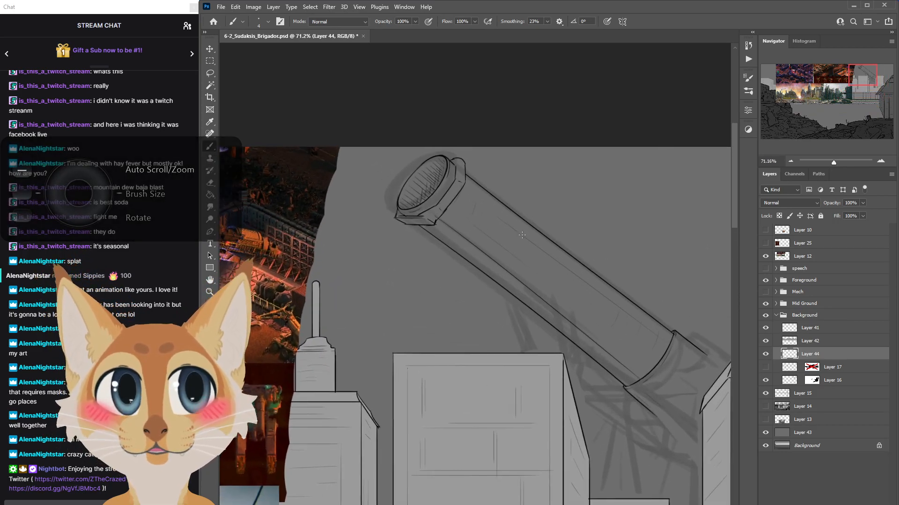
scroll(662, 171, left, 5)
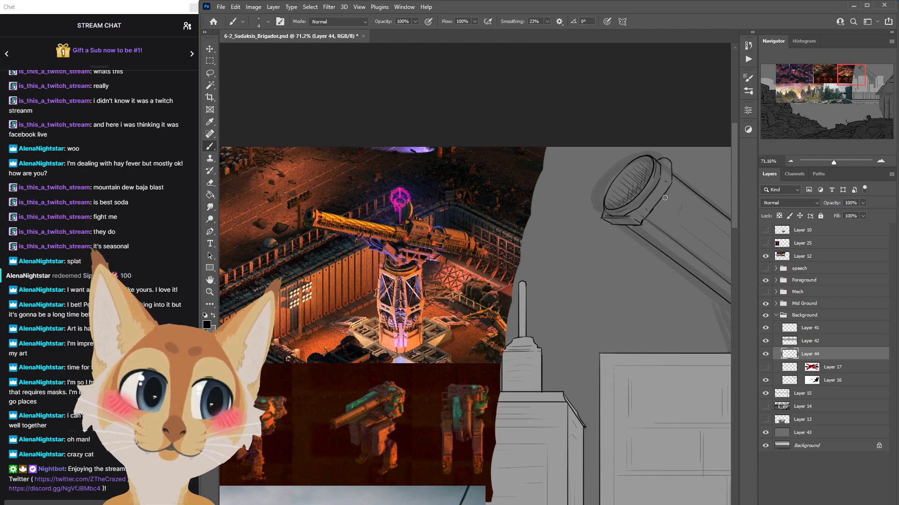
Flip the canvas horizontally and save the document.
scroll(660, 209, down, 5)
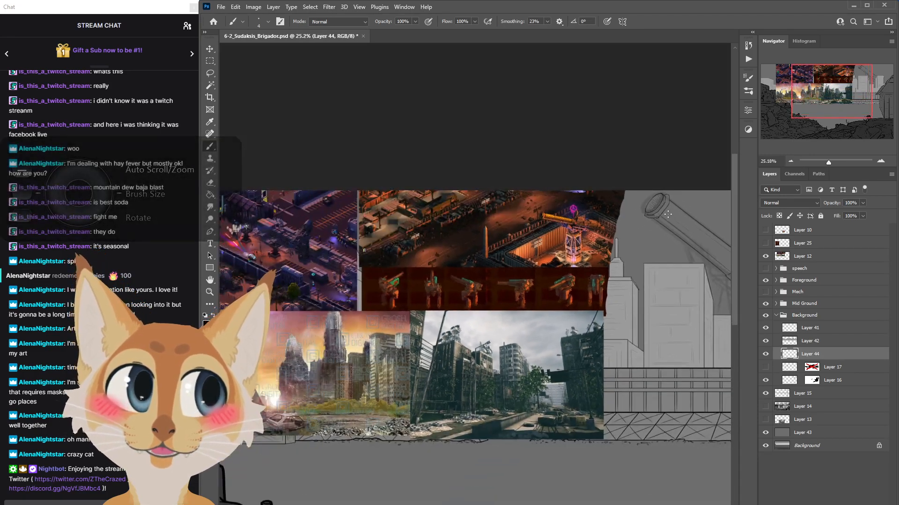
key(ctrl+shift+h)
key(ctrl+s)
scroll(668, 214, left, 10)
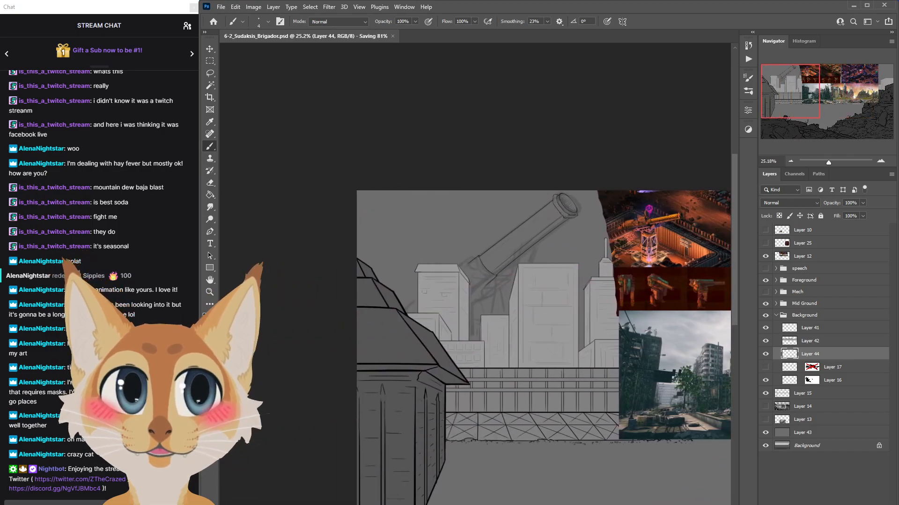
Ink the seam along the barrel's underside and add short tick marks along its lower strip.
scroll(561, 253, up, 4)
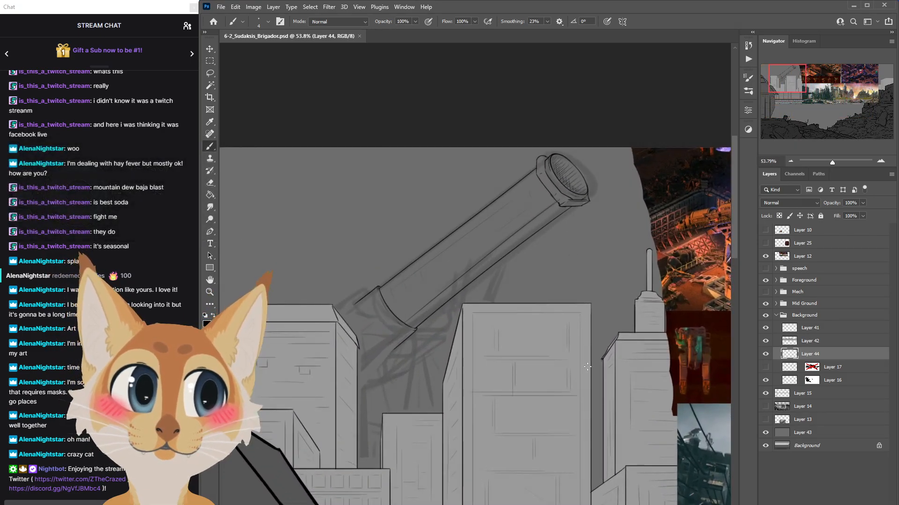
scroll(475, 327, right, 5)
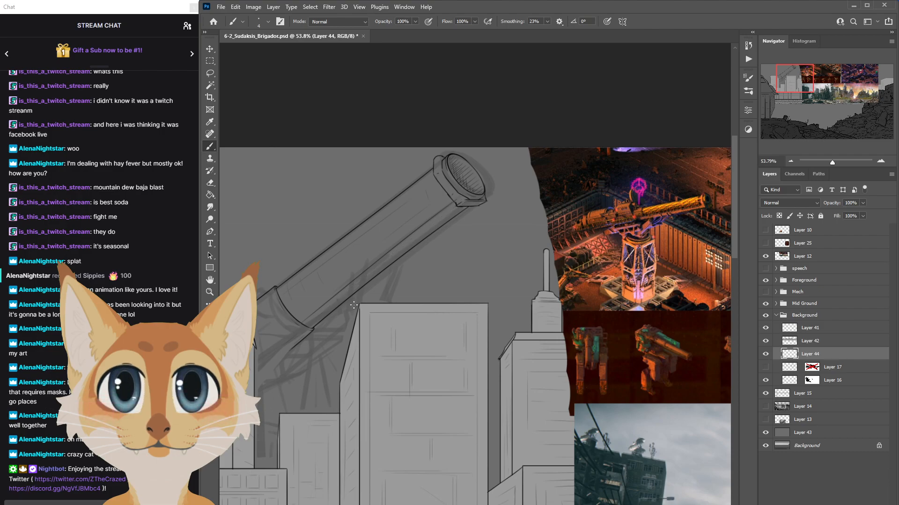
key(])
key(])
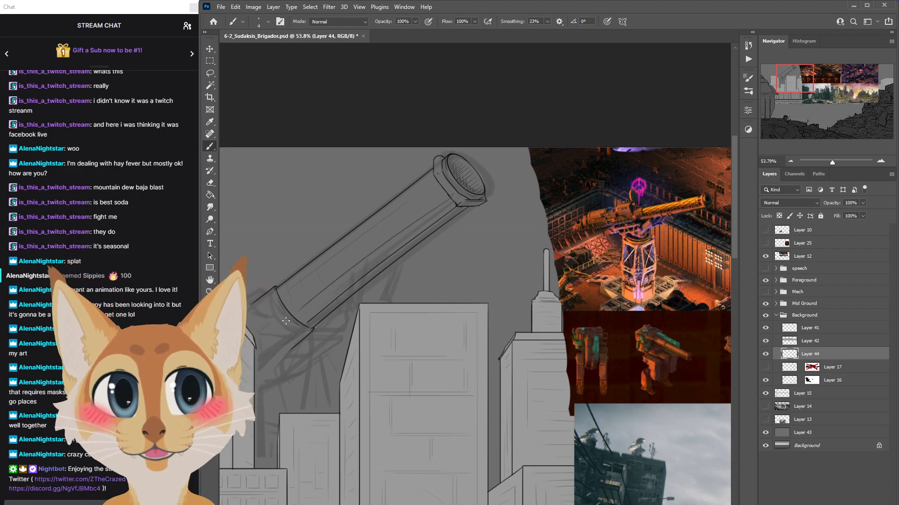
drag(452, 201, 301, 313)
drag(446, 203, 449, 209)
mouse_move(439, 209)
mouse_down()
mouse_move(433, 226)
mouse_move(405, 243)
mouse_up()
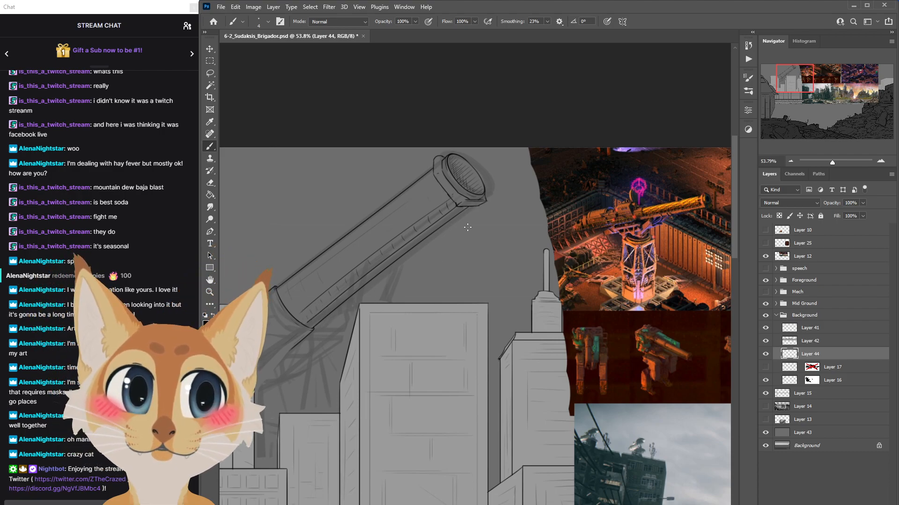
Enlarge the brush and strengthen the barrel's lower edge from the muzzle collar to the breech.
key(])
key(])
key(])
key(])
key(])
key(])
key(])
key(])
key(])
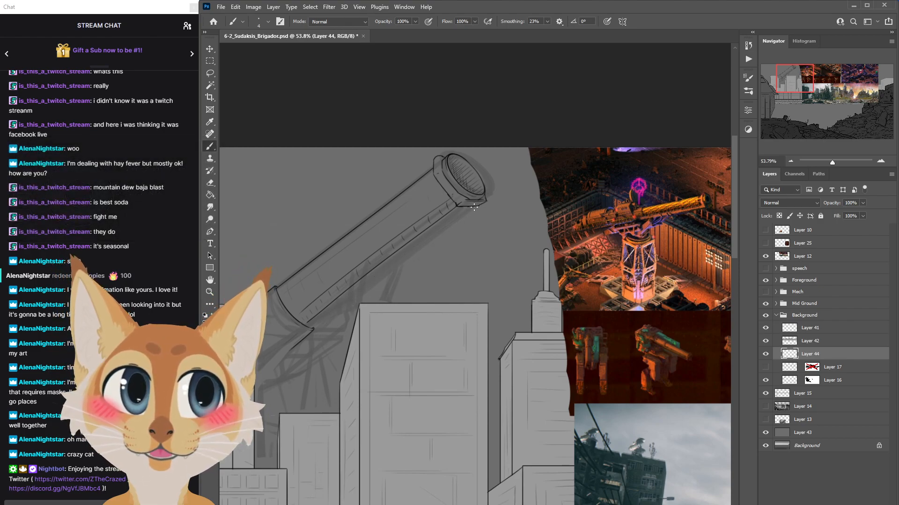
drag(471, 207, 349, 301)
key(ctrl+z)
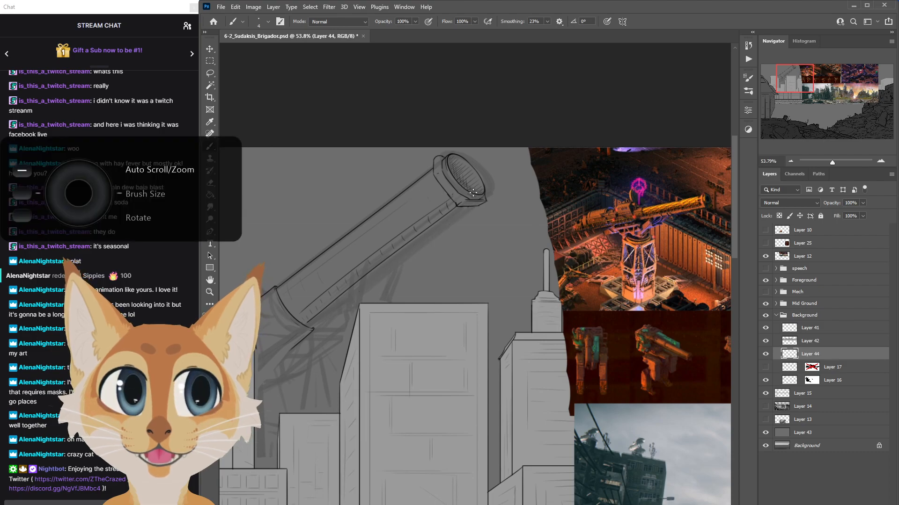
scroll(473, 192, up, 5)
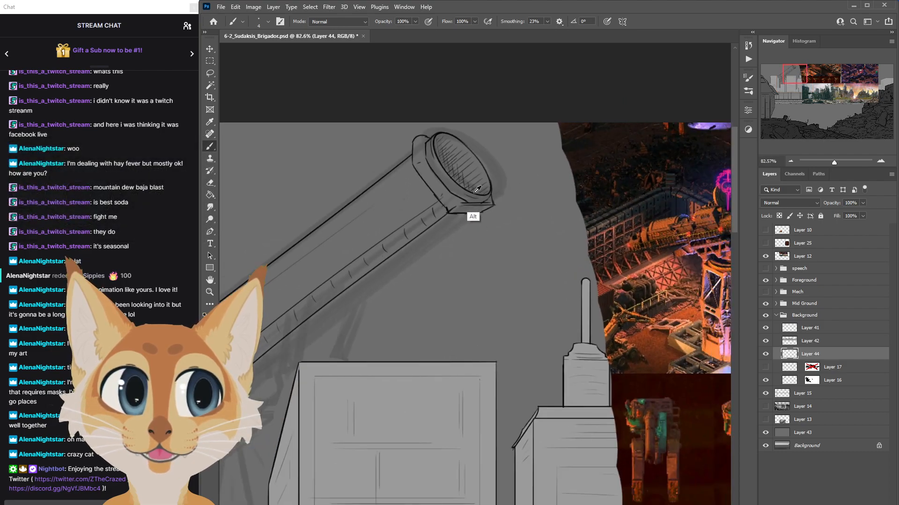
scroll(476, 189, down, 6)
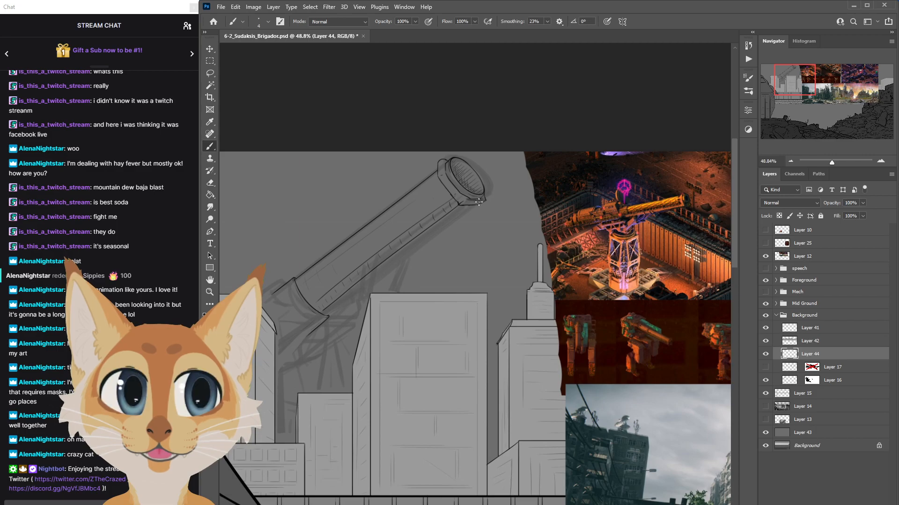
scroll(479, 202, up, 2)
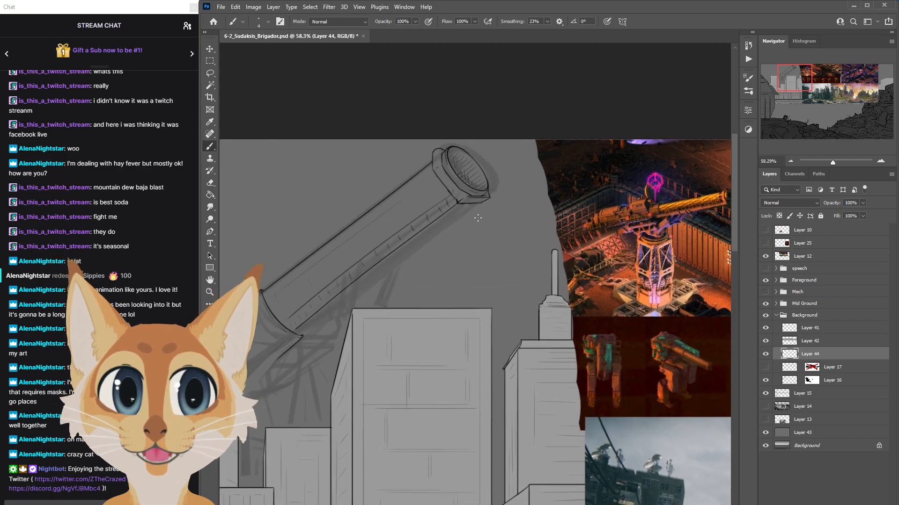
scroll(477, 218, up, 1)
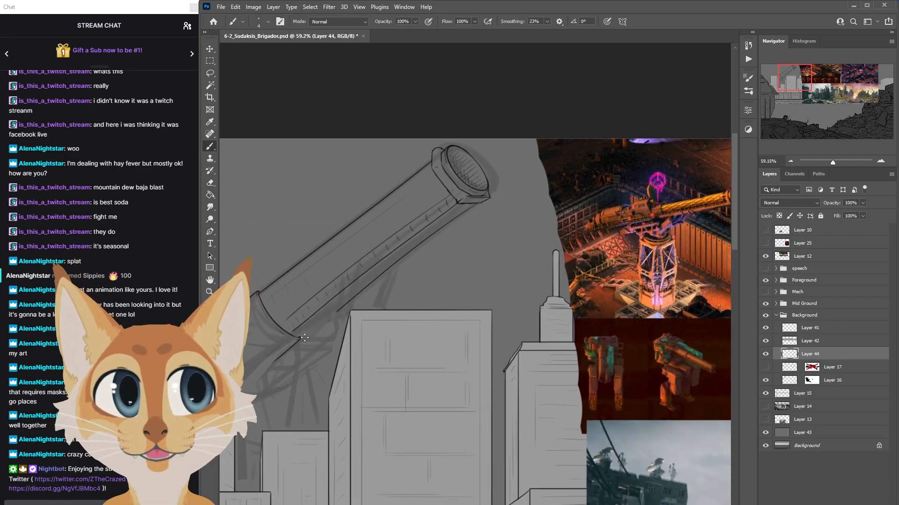
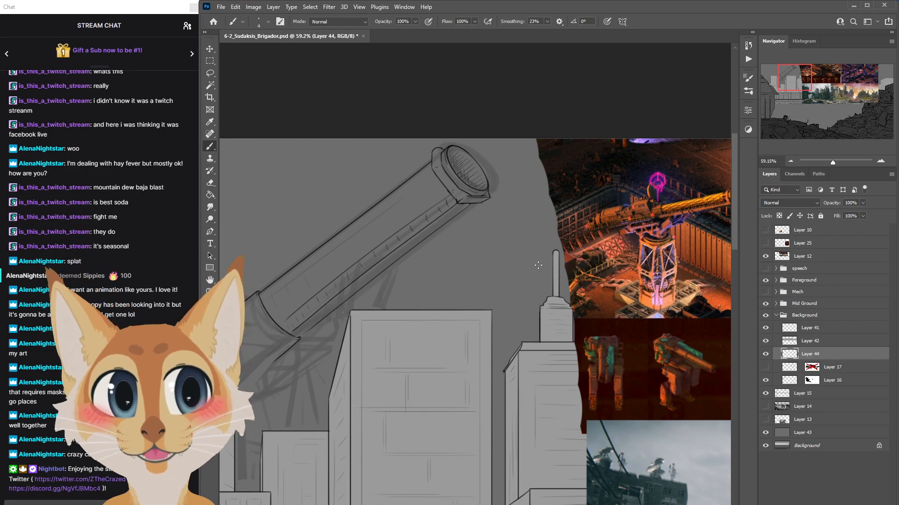
drag(480, 204, 323, 329)
key(ctrl+z)
mouse_move(482, 203)
mouse_down()
mouse_move(309, 328)
mouse_move(480, 204)
mouse_move(336, 312)
mouse_up()
key(ctrl+z)
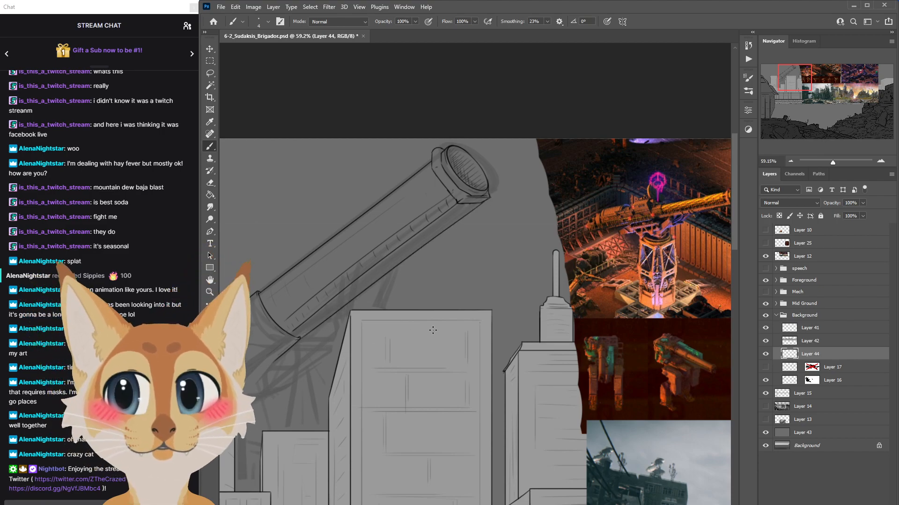
Ink a long line parallel to the cannon's underside, running down to the edge of the building beneath the breech.
mouse_move(423, 332)
mouse_down()
mouse_move(320, 331)
mouse_move(548, 332)
mouse_up()
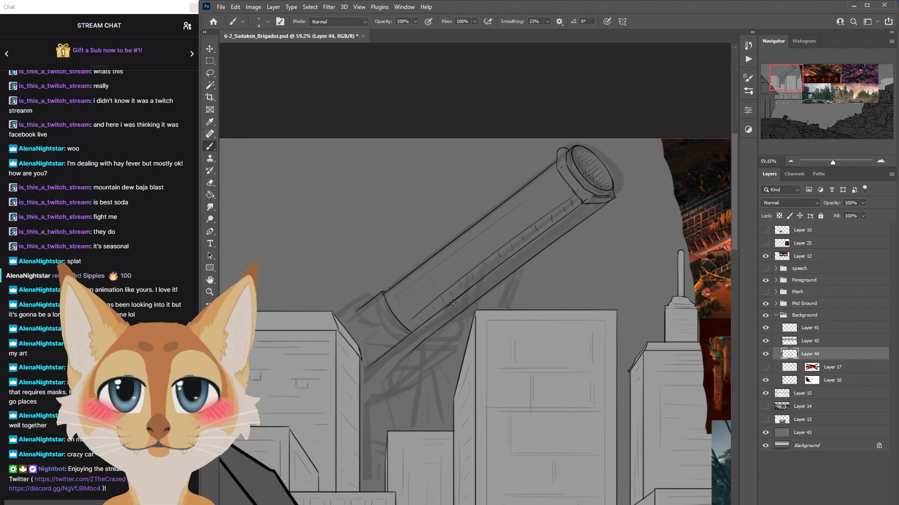
key(ctrl+z)
key(ctrl+z)
drag(465, 294, 338, 392)
key(ctrl+z)
drag(449, 305, 356, 377)
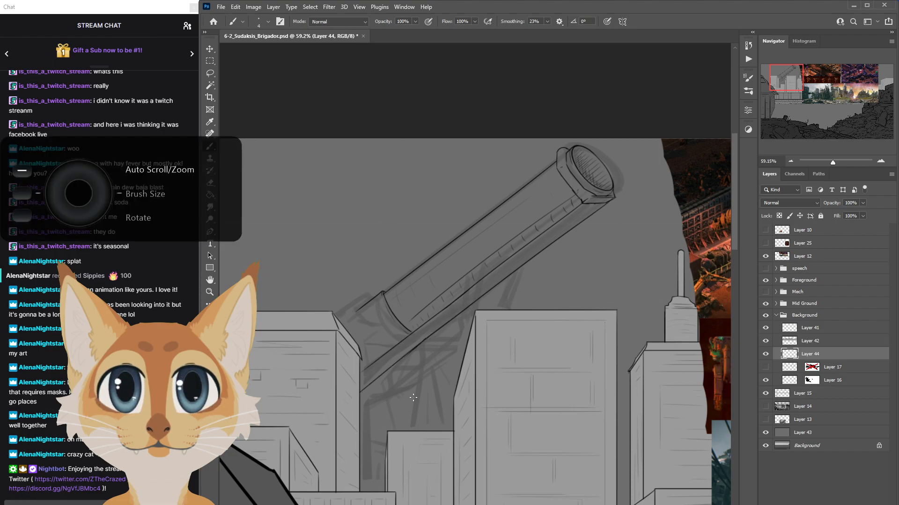
Extend the underside seam from the barrel past the breech collar to the building and add short tick marks along it.
drag(424, 308, 344, 372)
key(ctrl+z)
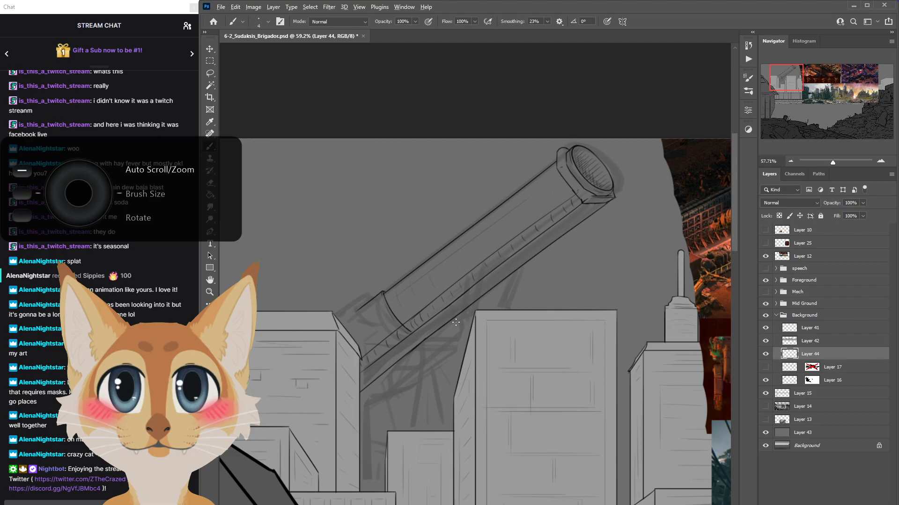
scroll(455, 322, up, 2)
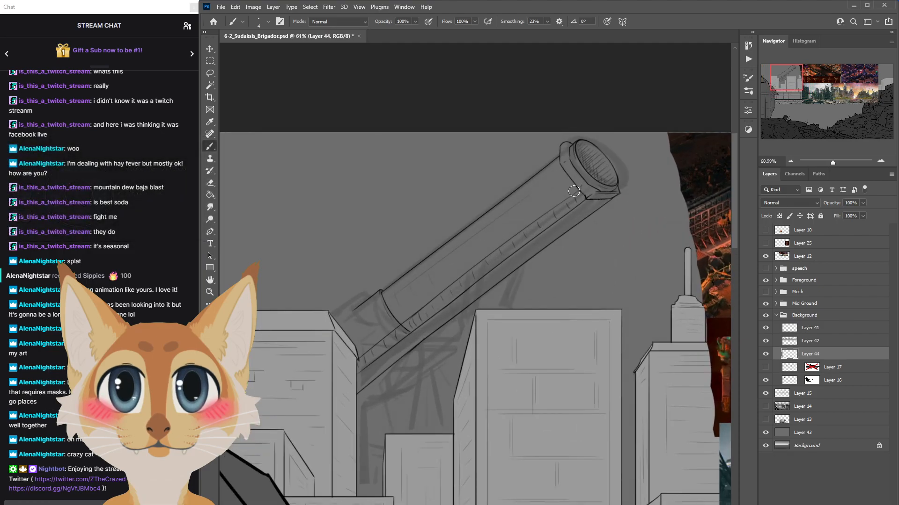
drag(512, 239, 370, 357)
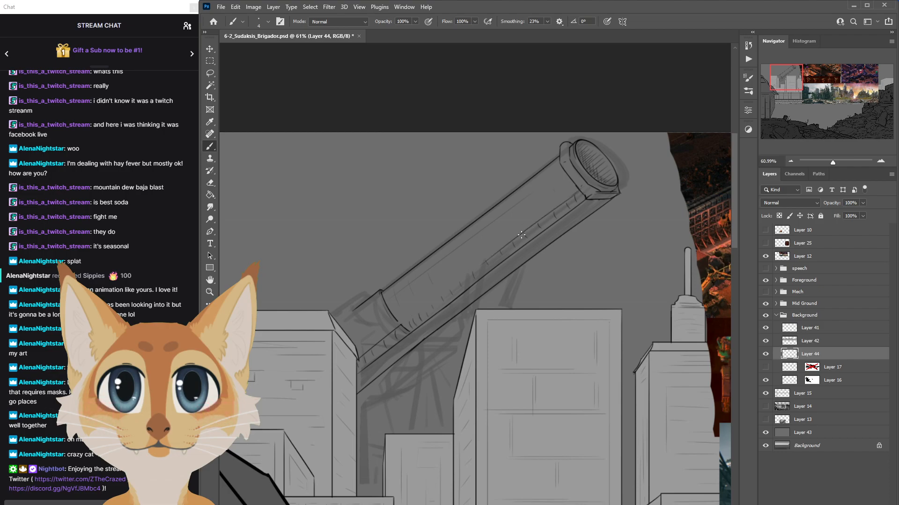
drag(414, 313, 502, 247)
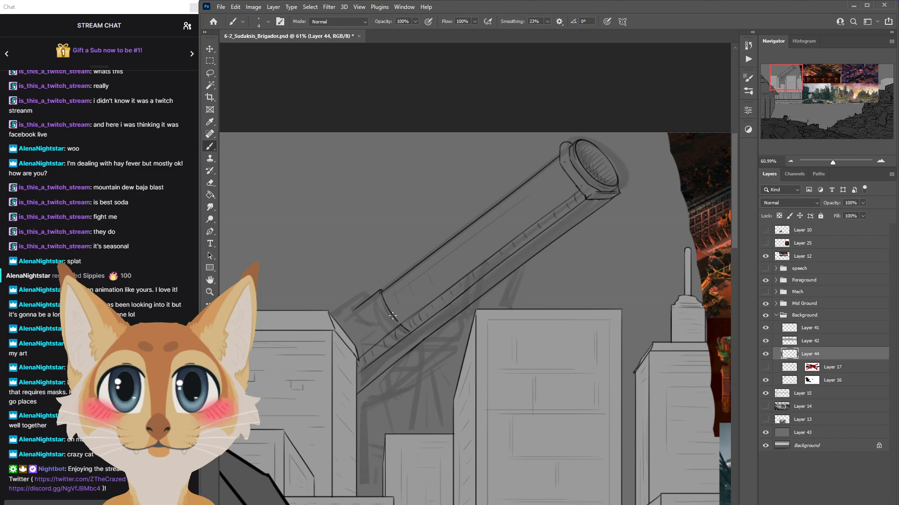
Ink the blocky breech housing behind the barrel's rear collar, ending at the building's rooftop.
scroll(413, 323, down, 10)
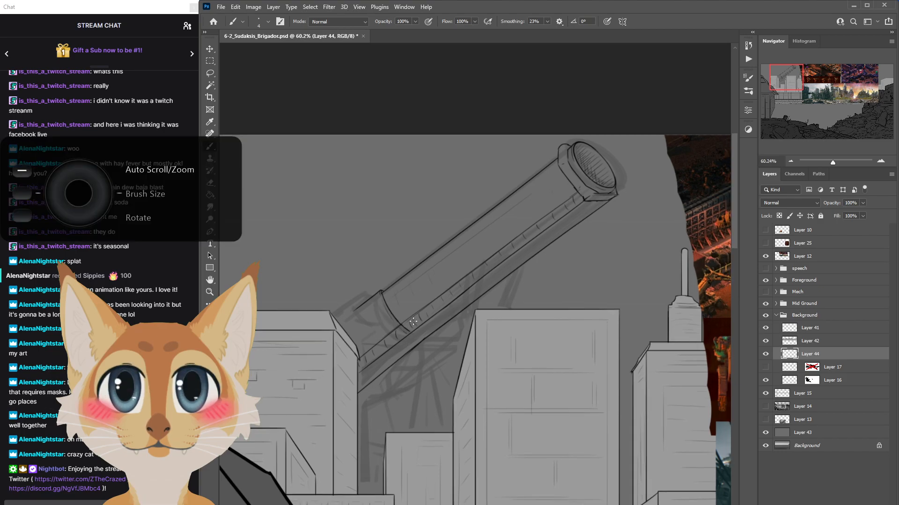
scroll(438, 321, up, 8)
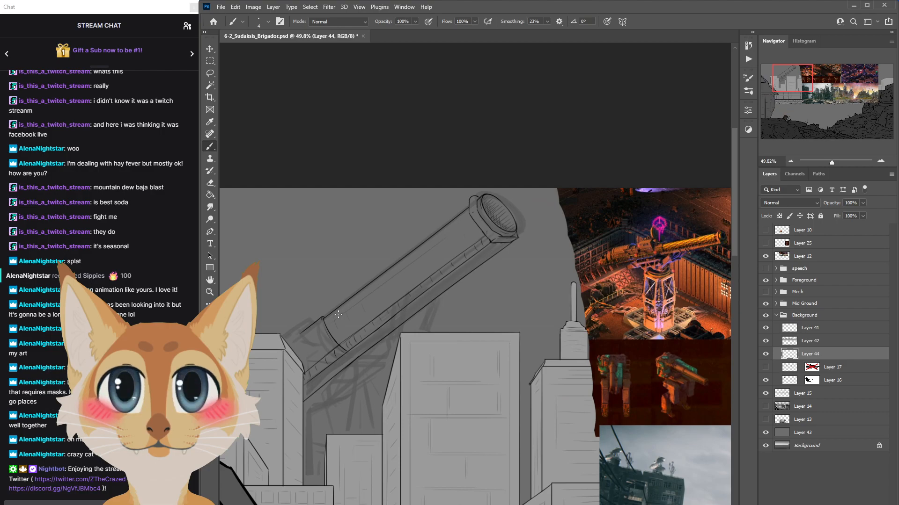
scroll(322, 327, up, 1)
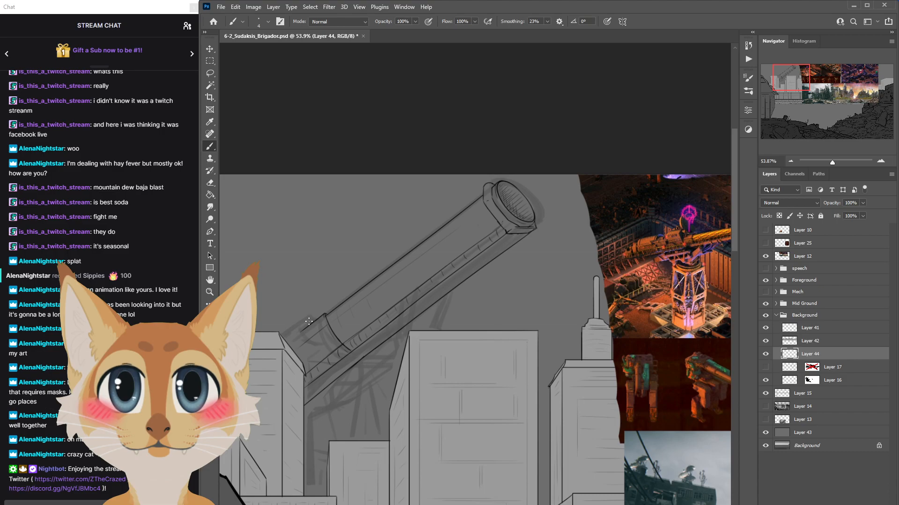
scroll(684, 249, up, 7)
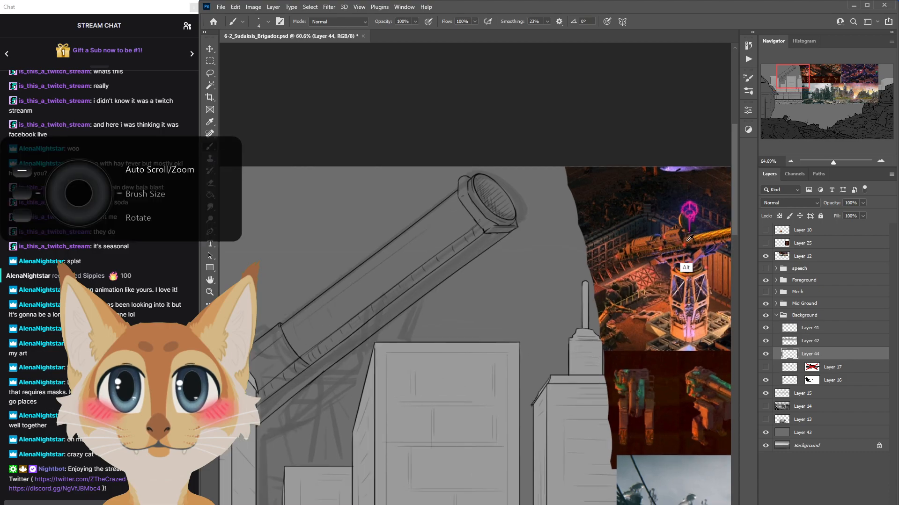
scroll(684, 249, down, 6)
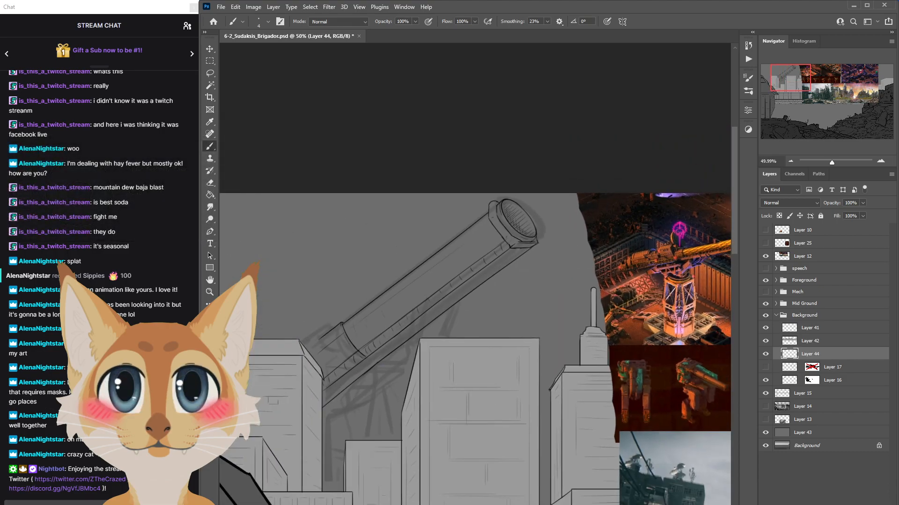
scroll(409, 337, left, 5)
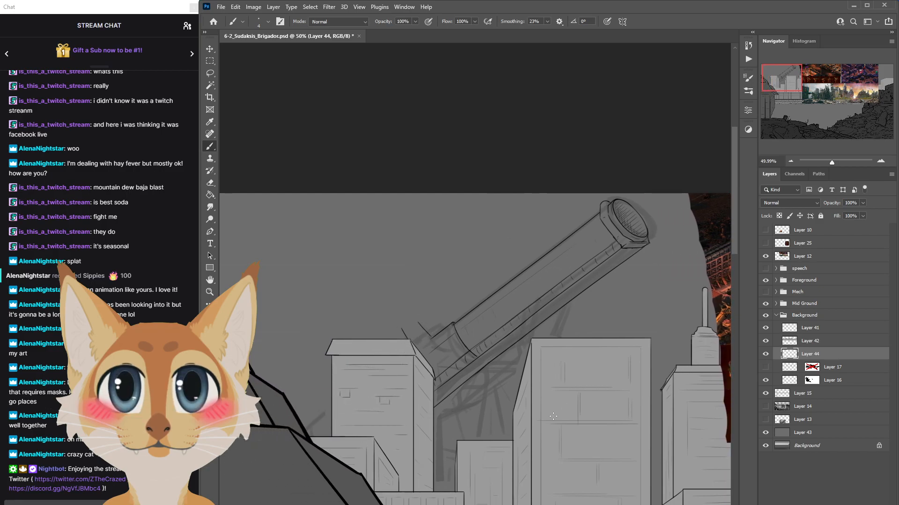
scroll(645, 238, down, 3)
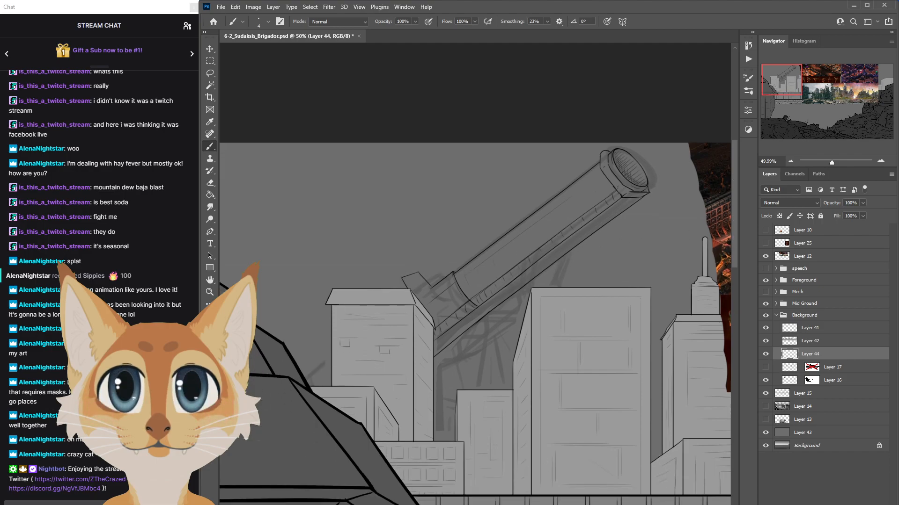
scroll(475, 323, right, 10)
scroll(476, 278, left, 12)
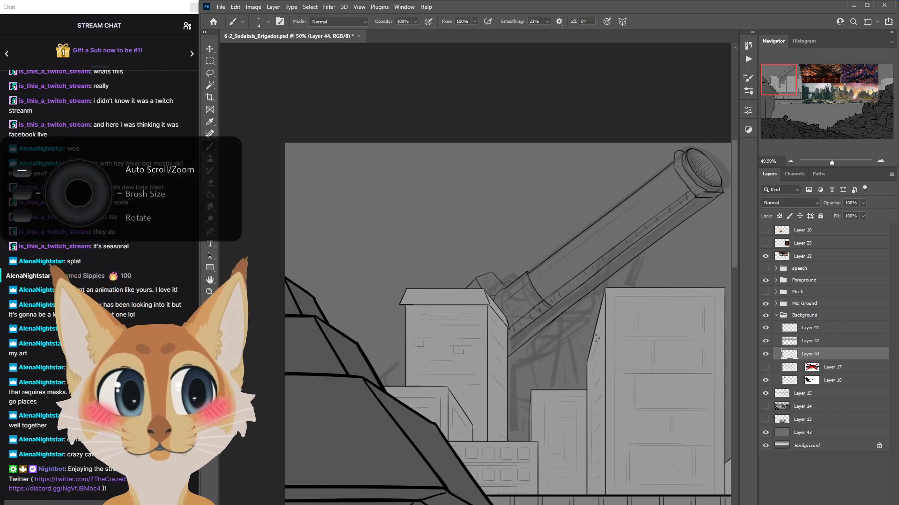
Examine the cannon and its mounting tower in the turret reference.
scroll(503, 315, down, 2)
scroll(475, 343, right, 5)
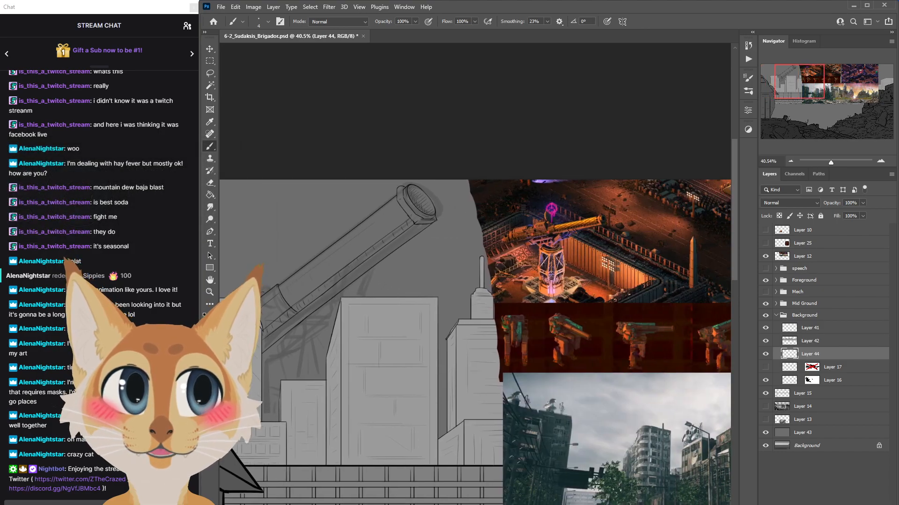
scroll(561, 245, right, 1)
scroll(562, 246, up, 6)
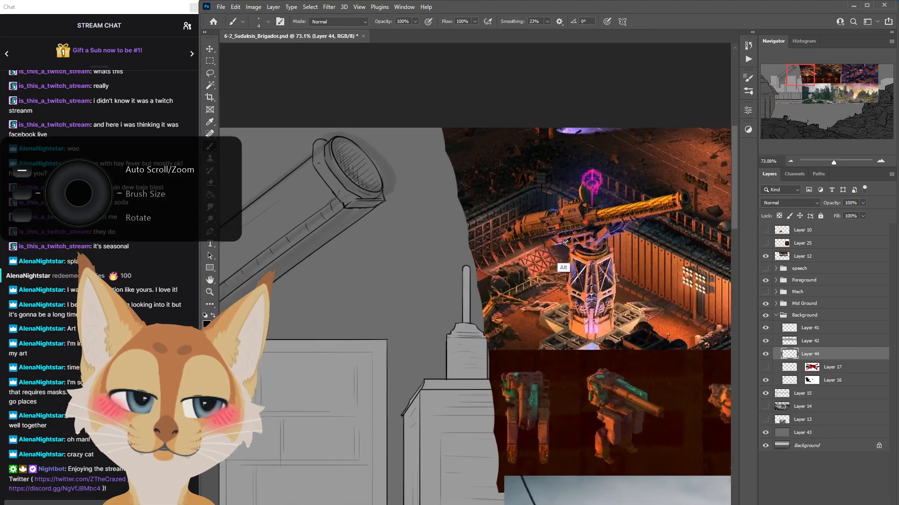
scroll(557, 253, down, 6)
scroll(556, 253, down, 2)
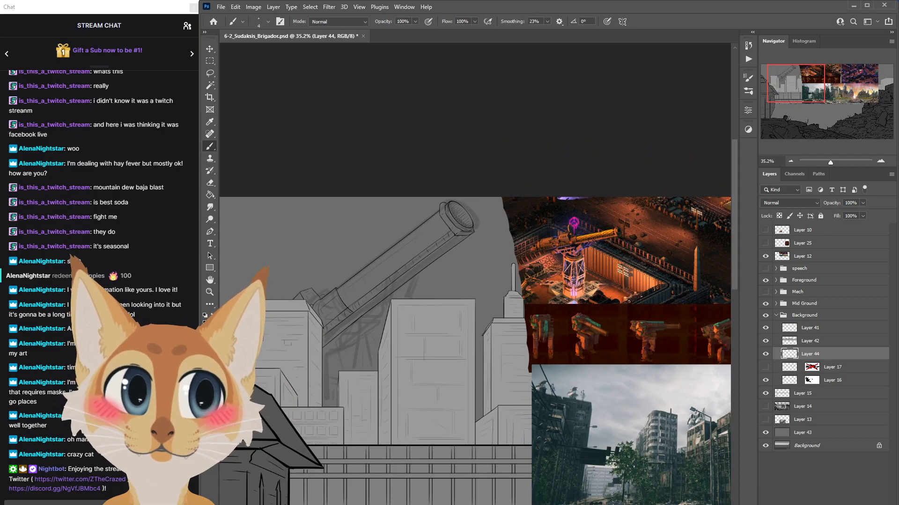
scroll(475, 351, left, 3)
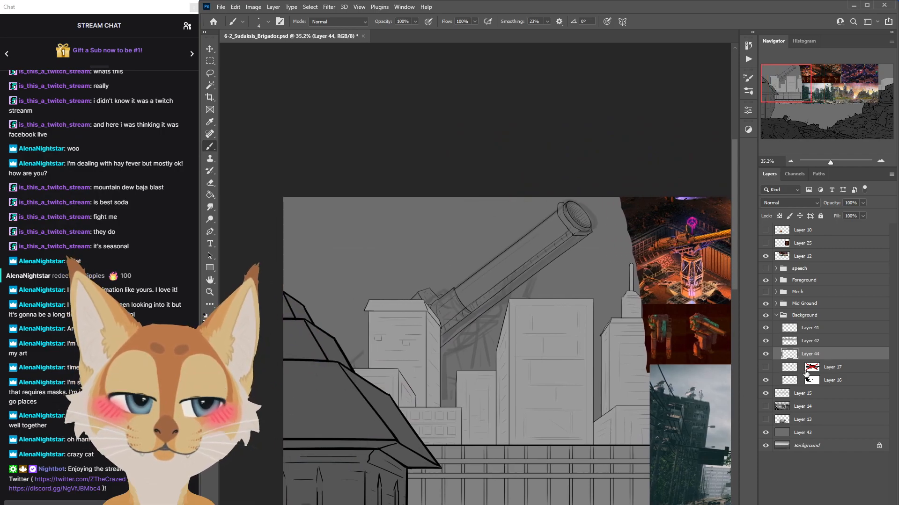
Lower the opacity of the sketch on Layer 16 to 13%, check the line layers' visibility and make Layer 44 active.
click(832, 380)
drag(862, 203, 856, 210)
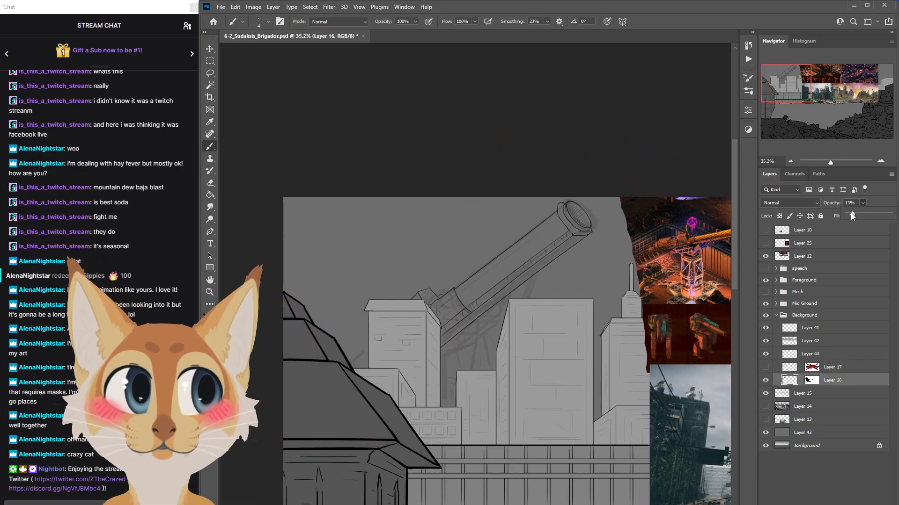
click(810, 328)
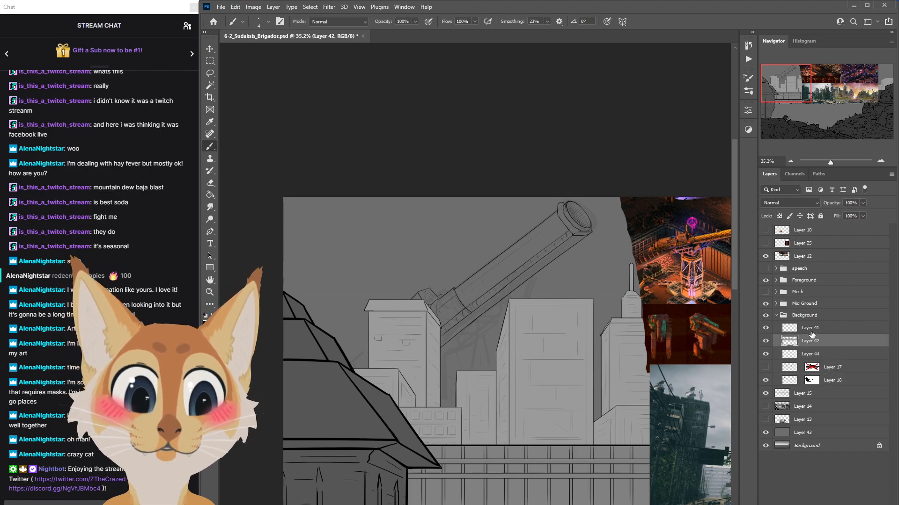
click(766, 328)
click(765, 328)
click(789, 354)
click(766, 354)
click(765, 354)
Ink the rounded rear end of the cannon where it emerges behind the far side of the roofed building.
scroll(572, 371, up, 3)
scroll(572, 370, down, 2)
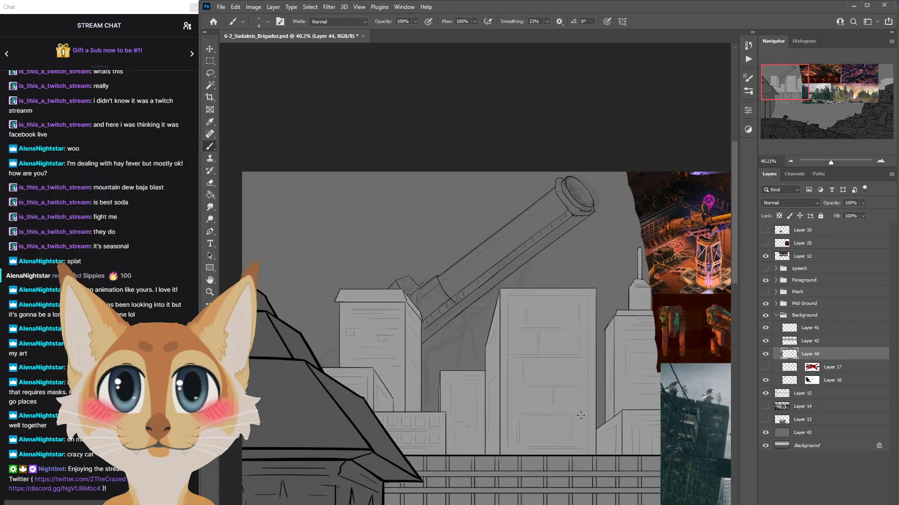
scroll(475, 339, right, 3)
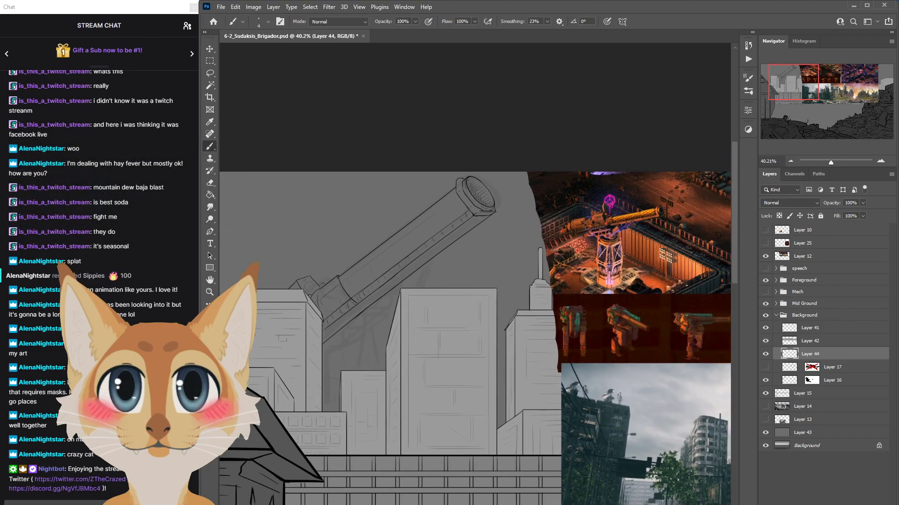
scroll(475, 338, left, 4)
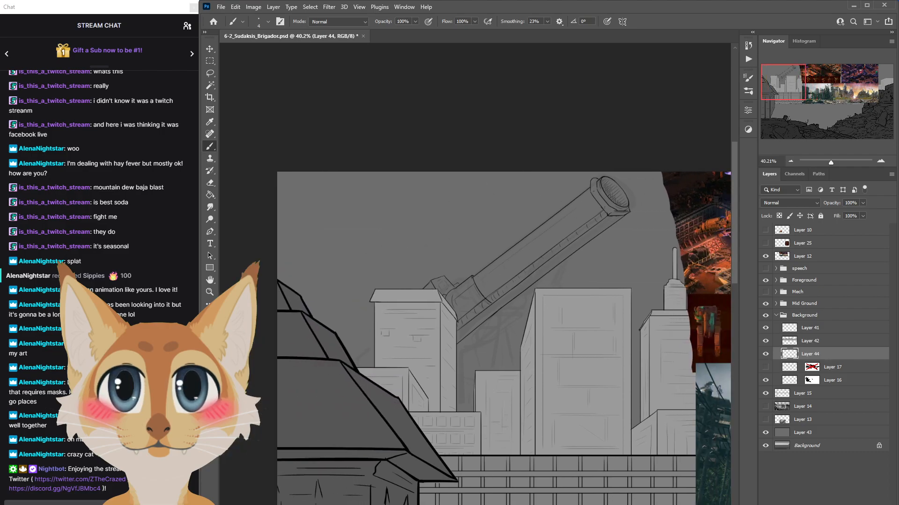
scroll(335, 348, right, 2)
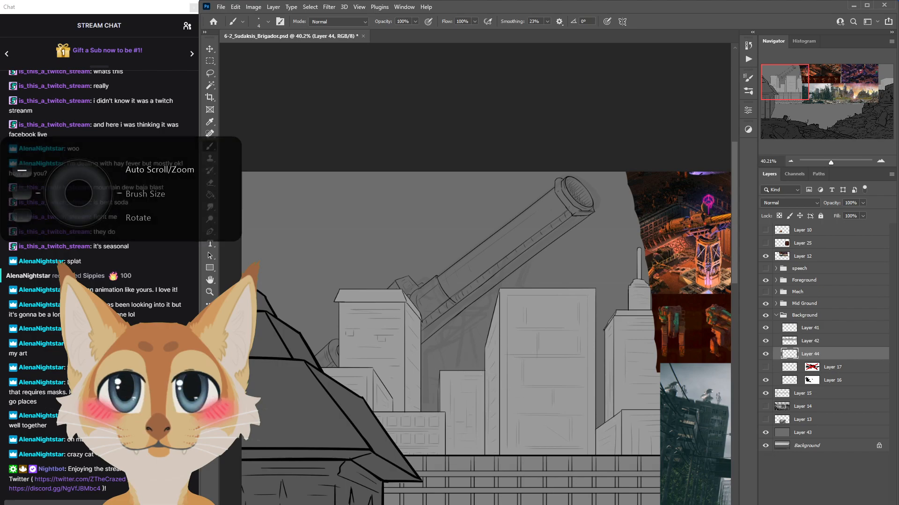
scroll(475, 337, right, 5)
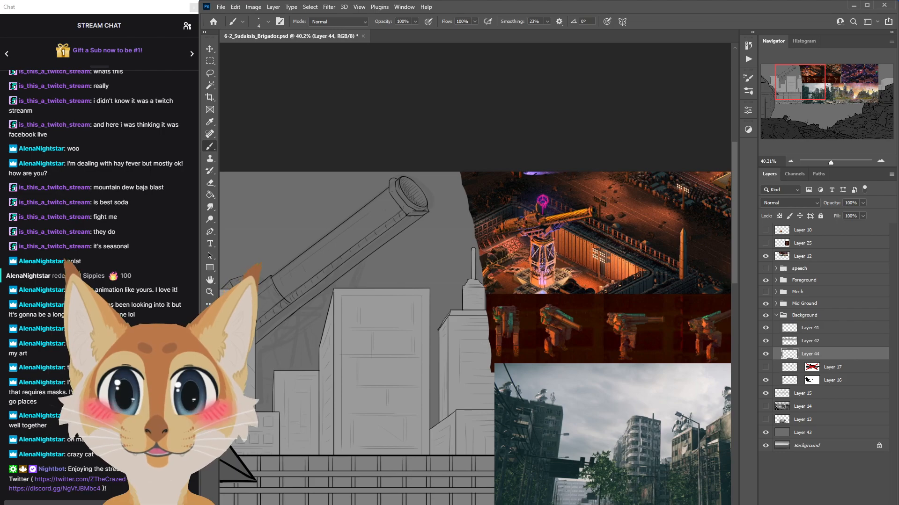
scroll(475, 337, left, 4)
scroll(485, 203, right, 1)
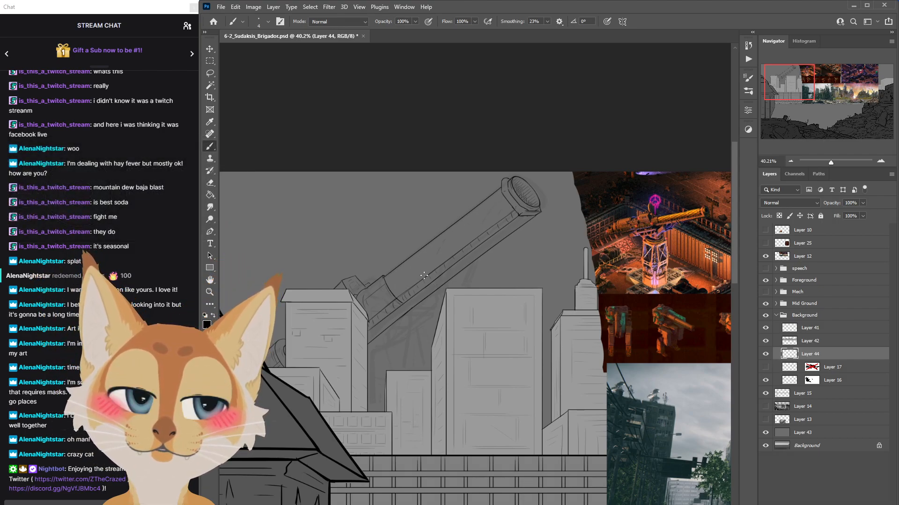
Compare the inked cannon's overall shape with the turret reference at different magnifications.
scroll(683, 210, up, 4)
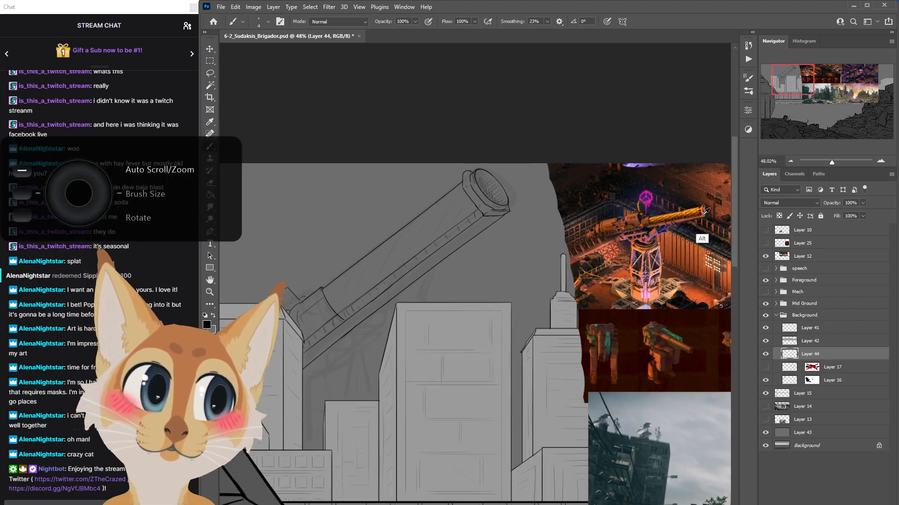
scroll(679, 225, down, 3)
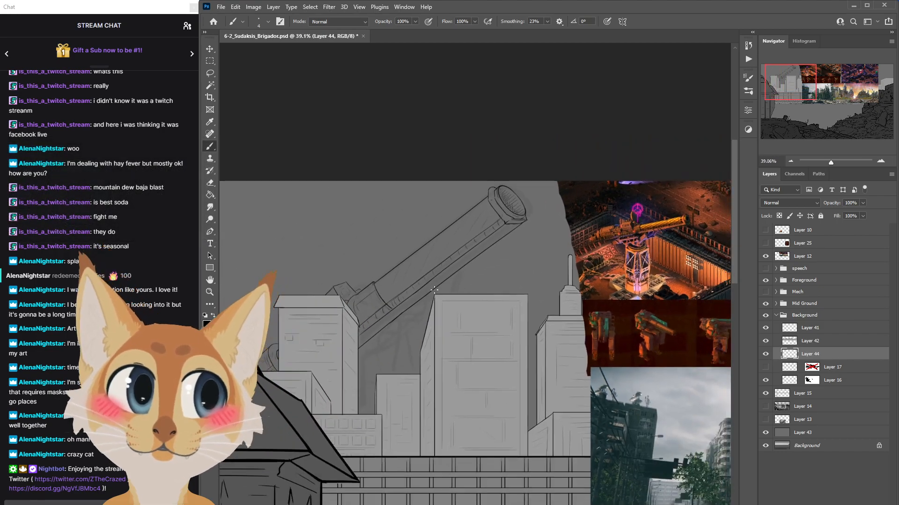
scroll(376, 316, down, 1)
scroll(371, 323, up, 2)
scroll(449, 357, down, 2)
scroll(347, 413, up, 1)
scroll(370, 410, up, 1)
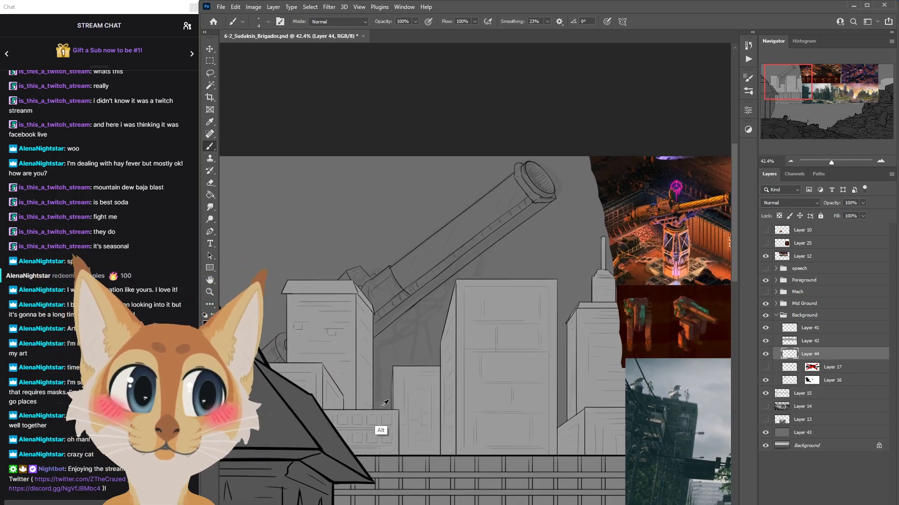
scroll(391, 400, up, 1)
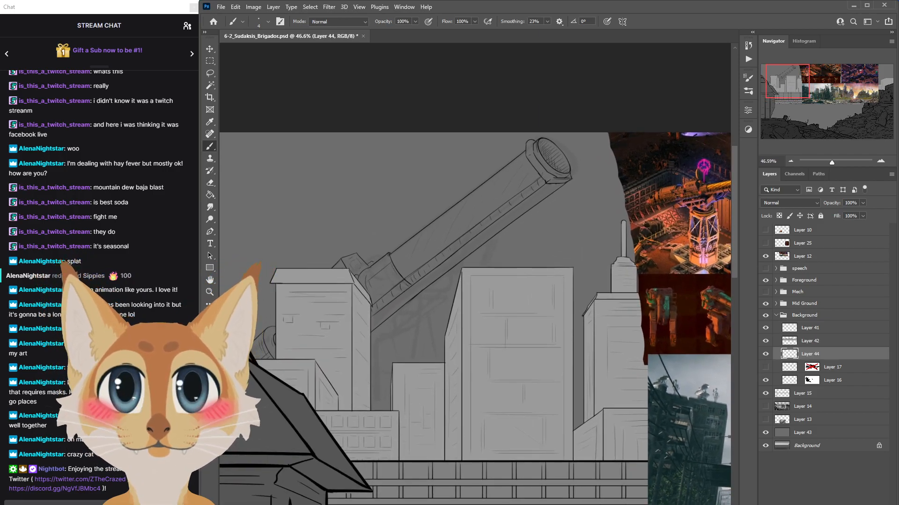
Flip the canvas horizontally and save the document.
scroll(539, 495, right, 4)
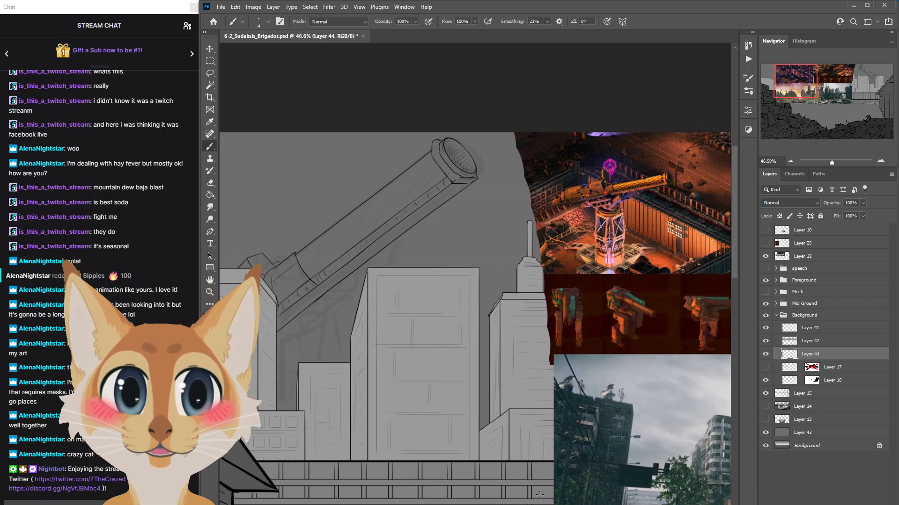
key(ctrl+s)
scroll(619, 308, right, 20)
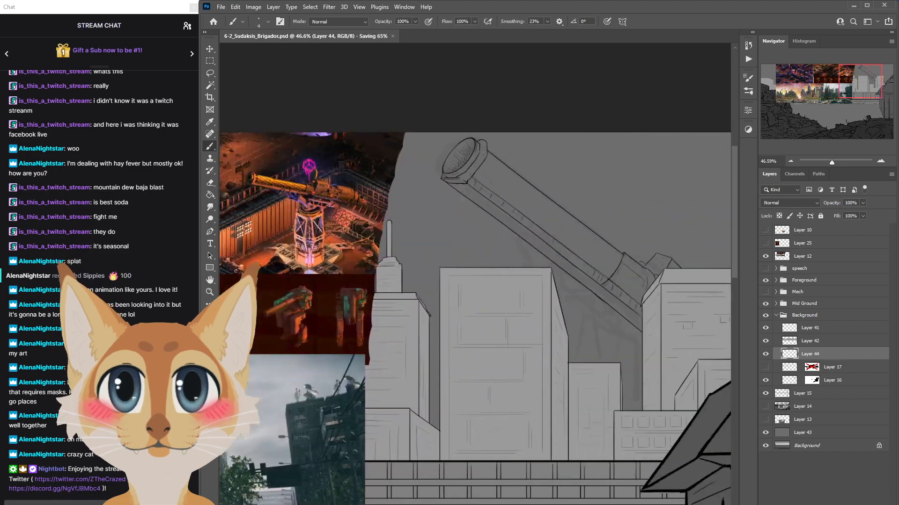
Ink the slanted support struts descending from the underside of the barrel behind the tall building.
scroll(620, 308, up, 1)
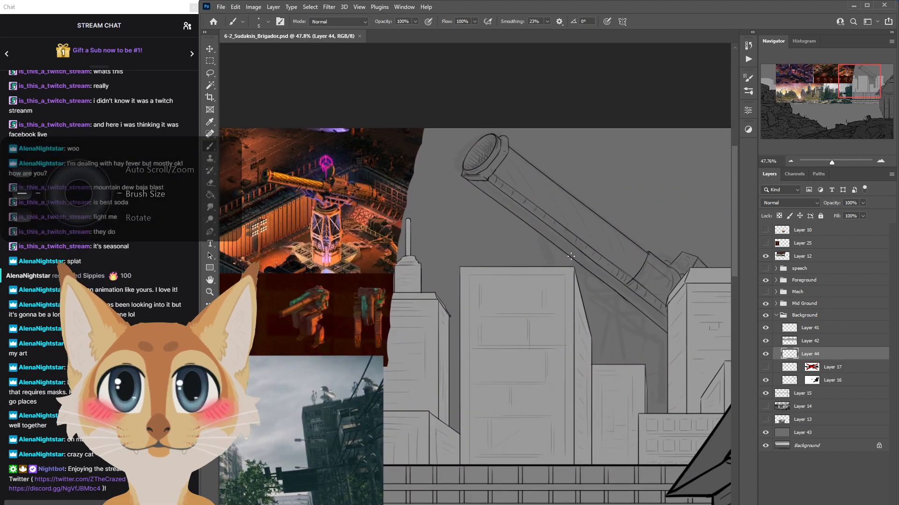
drag(582, 261, 601, 312)
key(ctrl+z)
drag(584, 263, 598, 307)
drag(600, 271, 615, 311)
drag(601, 273, 583, 260)
key(ctrl+z)
key(ctrl+z)
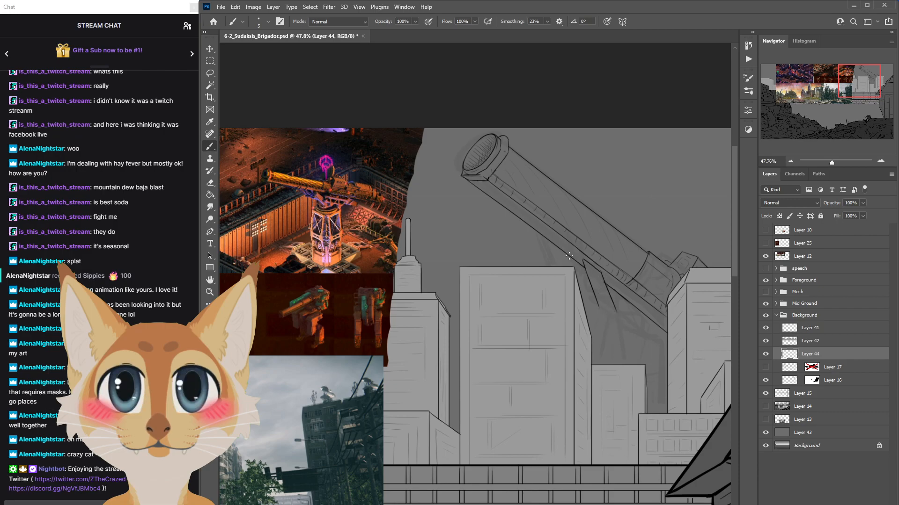
drag(575, 270, 600, 303)
drag(559, 249, 565, 266)
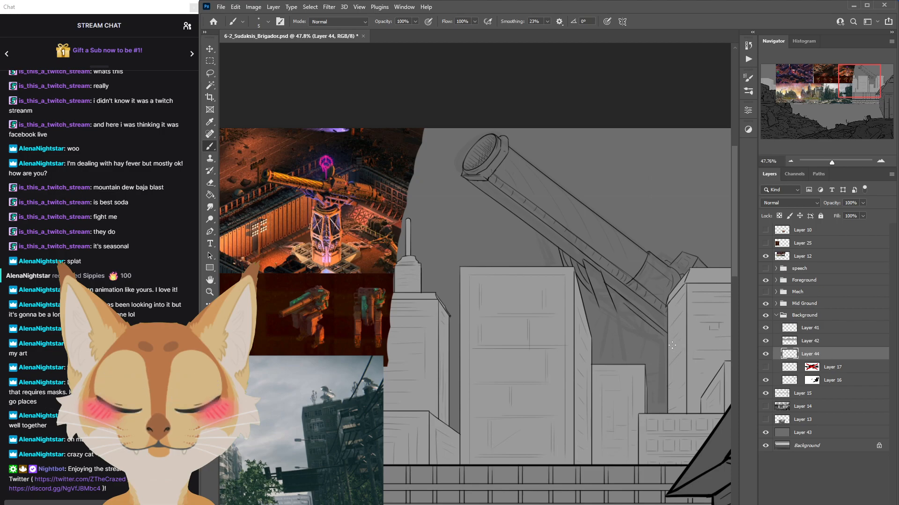
Ink the parallel rails and knobbed brackets beneath the breech beside the roofed building, and save the document.
drag(619, 309, 667, 349)
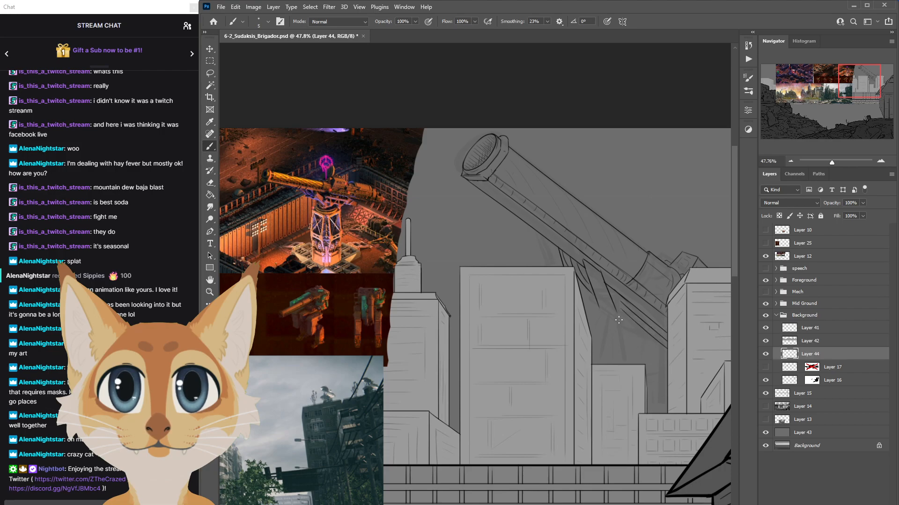
drag(622, 328, 688, 381)
key(ctrl+z)
drag(623, 328, 695, 385)
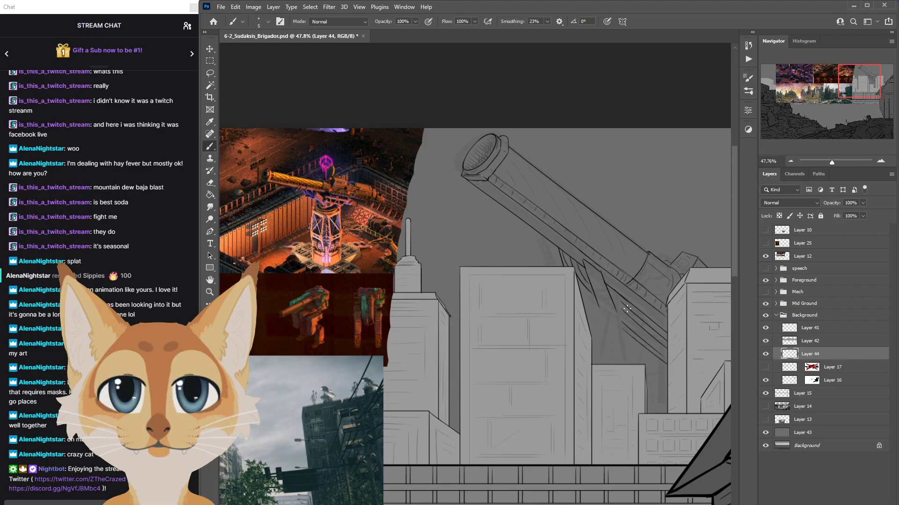
mouse_move(626, 314)
mouse_down()
mouse_move(626, 340)
mouse_move(643, 328)
mouse_move(628, 337)
mouse_up()
key(ctrl+z)
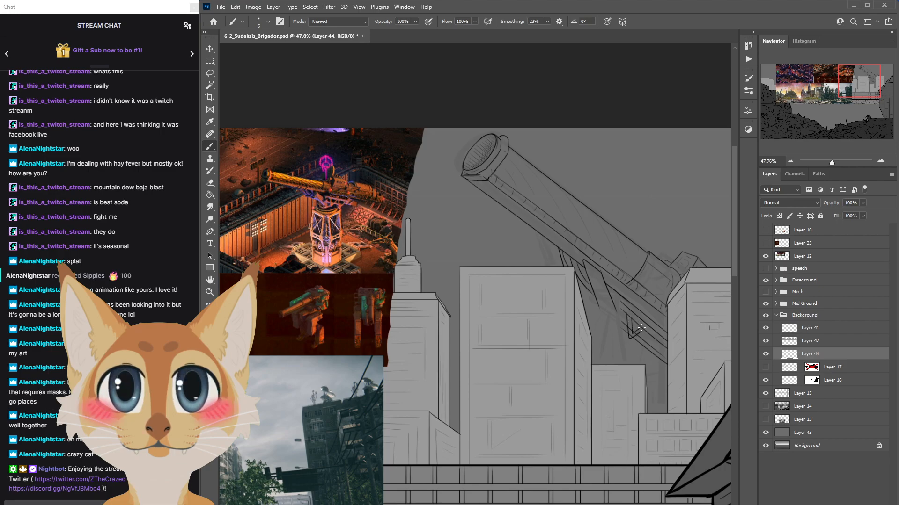
key(ctrl+z)
drag(628, 329, 655, 357)
drag(642, 332, 633, 335)
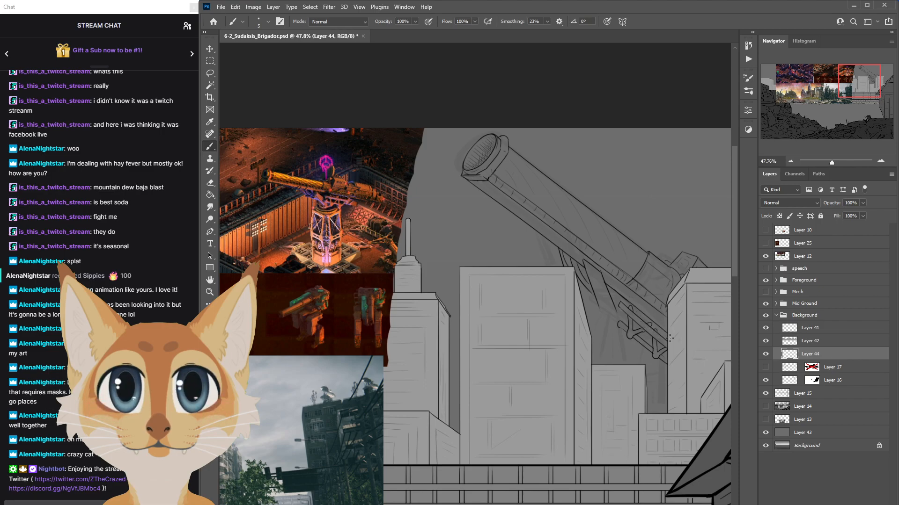
scroll(734, 372, down, 2)
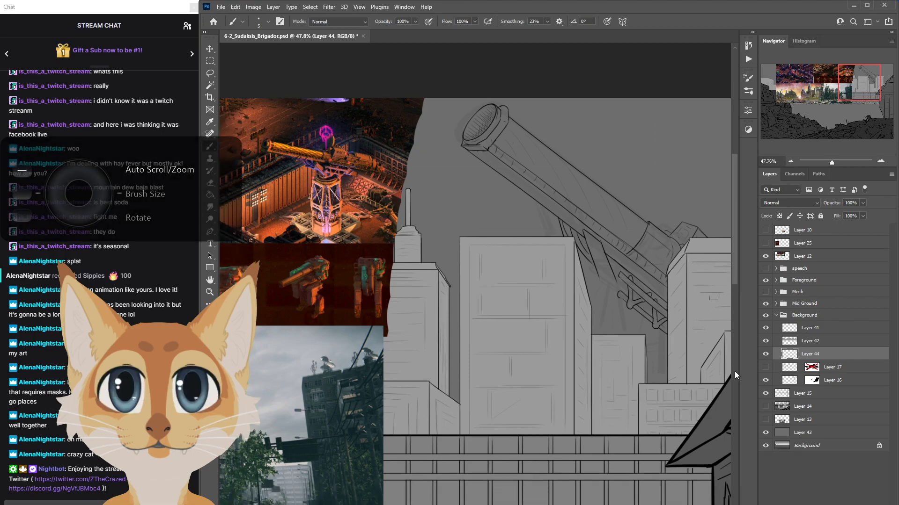
key(ctrl+s)
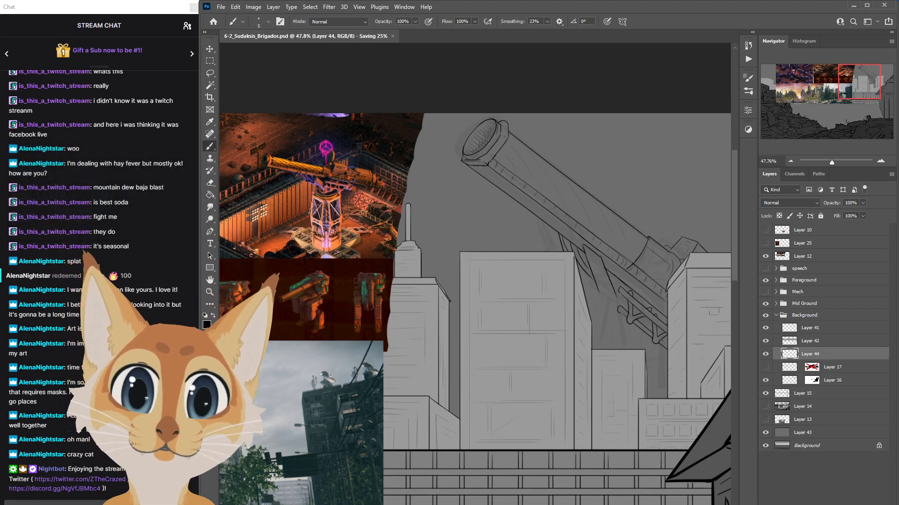
Ink the cannon's long support arm and the curved cradle pipes and posts where they meet the small building's roof.
scroll(475, 309, right, 3)
scroll(577, 273, left, 3)
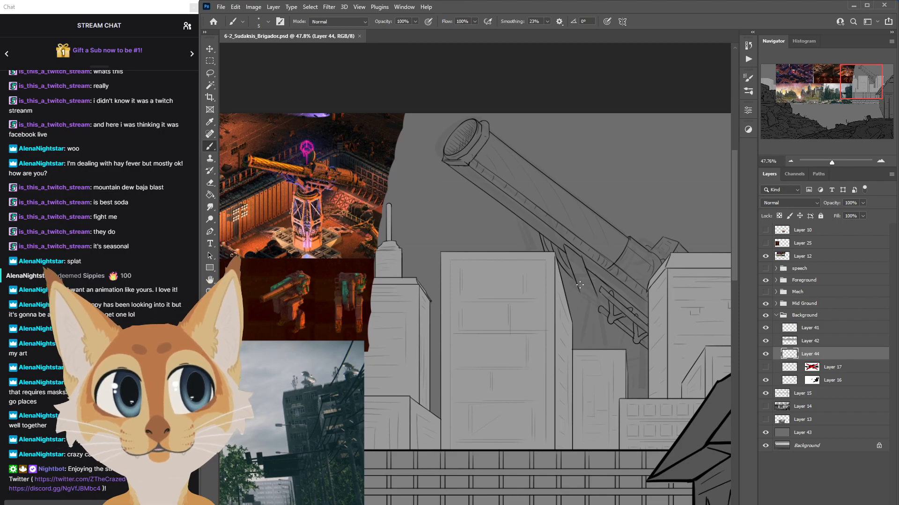
drag(571, 274, 590, 316)
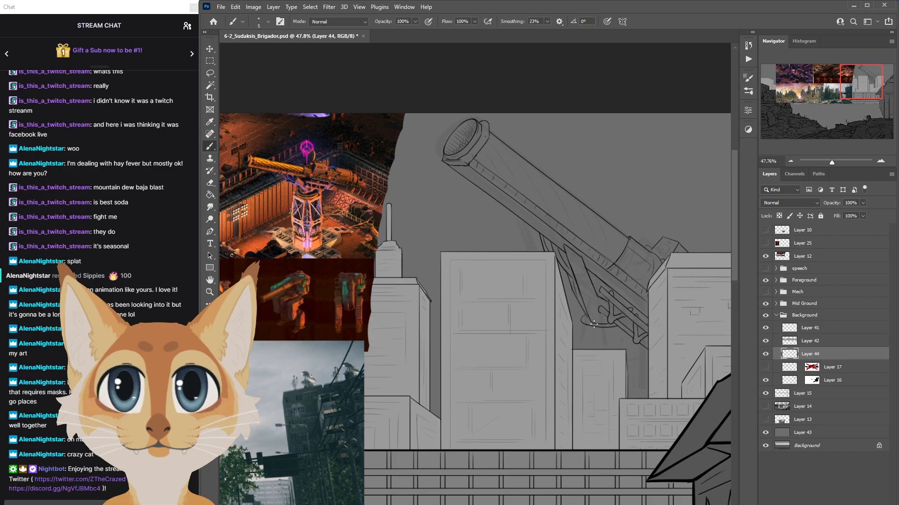
mouse_move(581, 313)
mouse_down()
mouse_move(582, 324)
mouse_move(627, 332)
mouse_up()
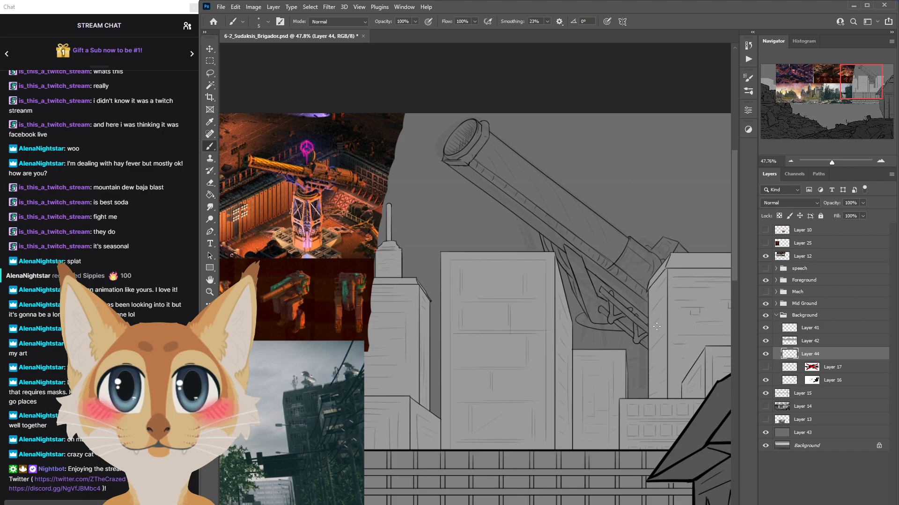
key(ctrl+z)
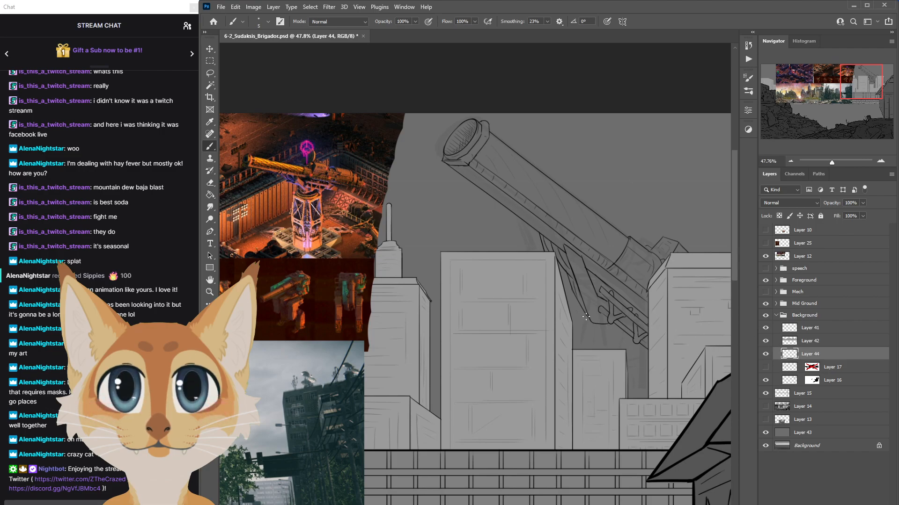
drag(598, 329, 624, 329)
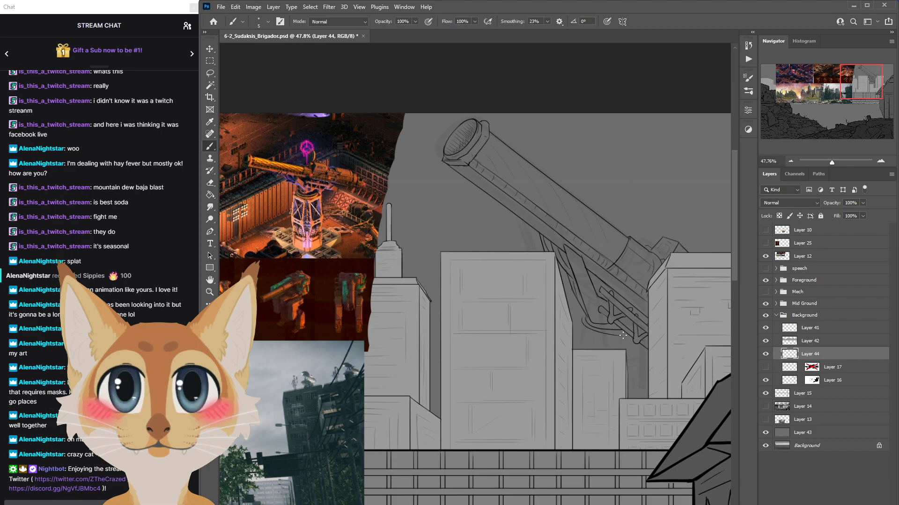
drag(581, 323, 630, 334)
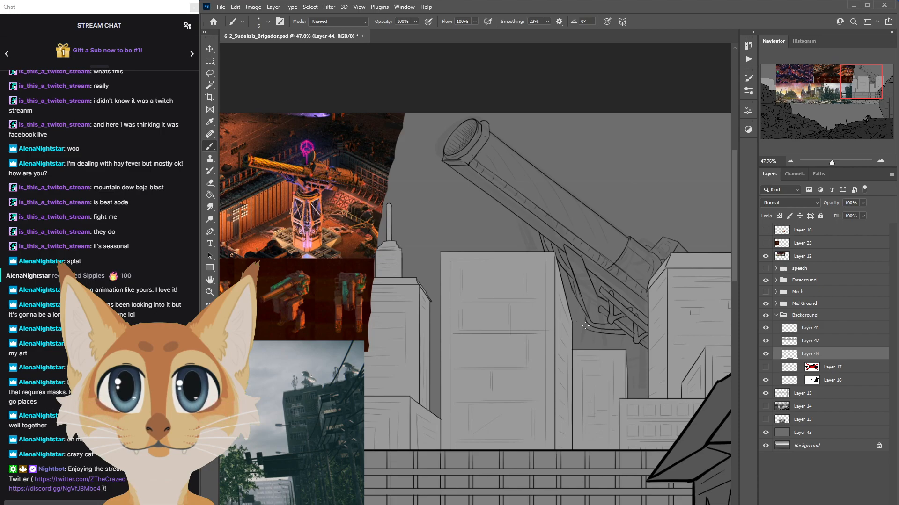
drag(581, 321, 589, 339)
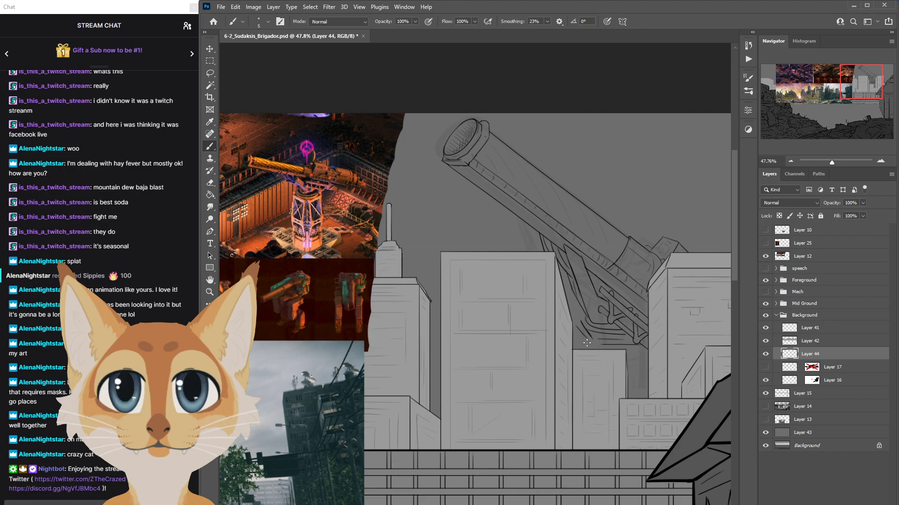
drag(597, 342, 595, 345)
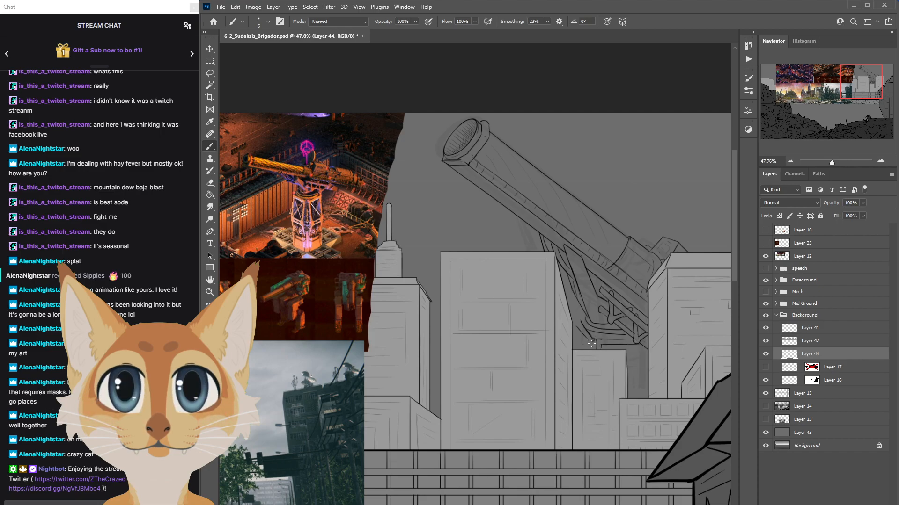
drag(574, 349, 580, 327)
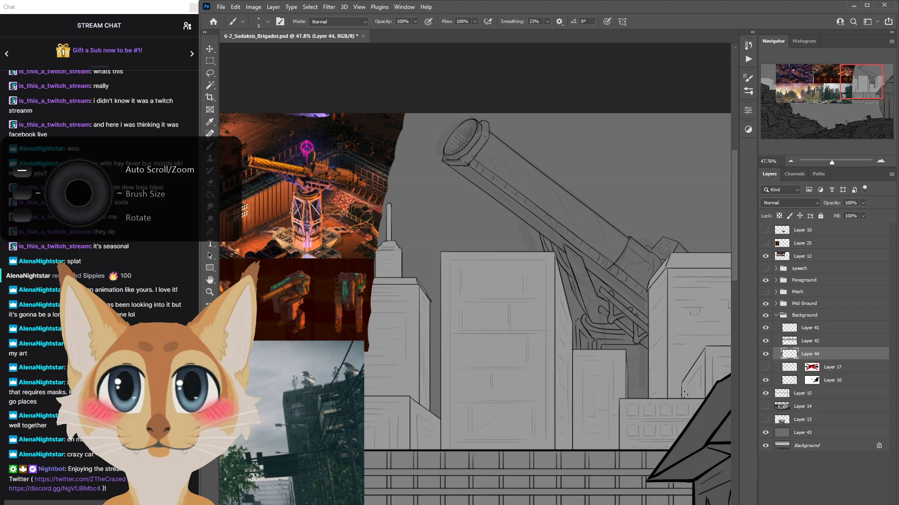
Check what the Mid Ground and Foreground groups contain by toggling their visibility, and hide Layer 42.
scroll(688, 392, down, 5)
scroll(687, 392, up, 5)
scroll(688, 392, up, 1)
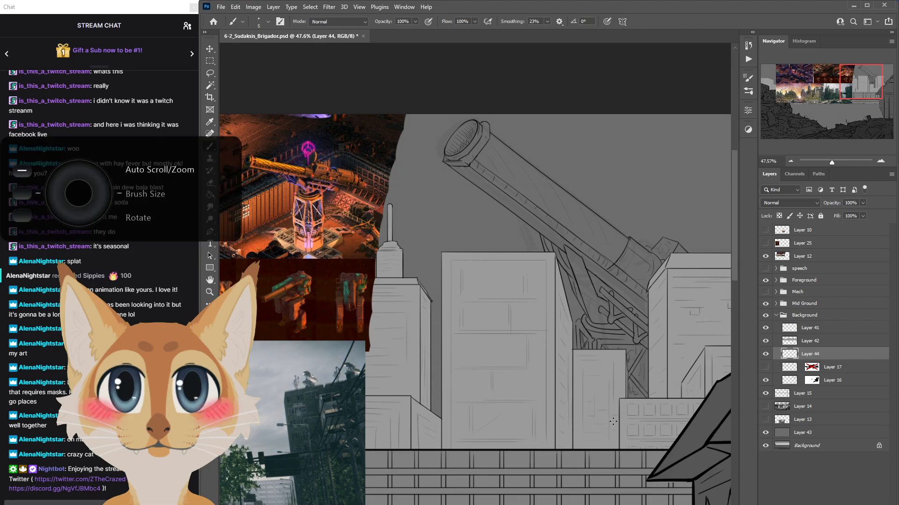
scroll(632, 370, down, 5)
scroll(616, 418, up, 2)
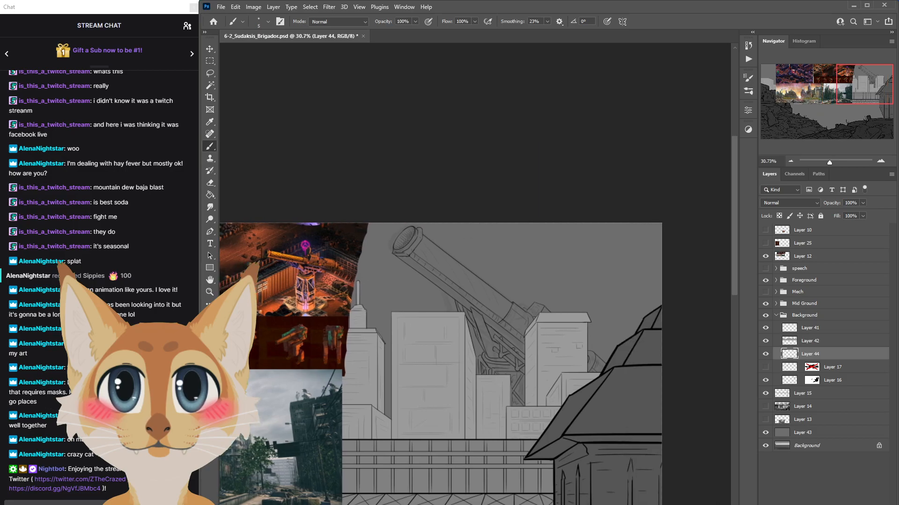
scroll(568, 392, up, 2)
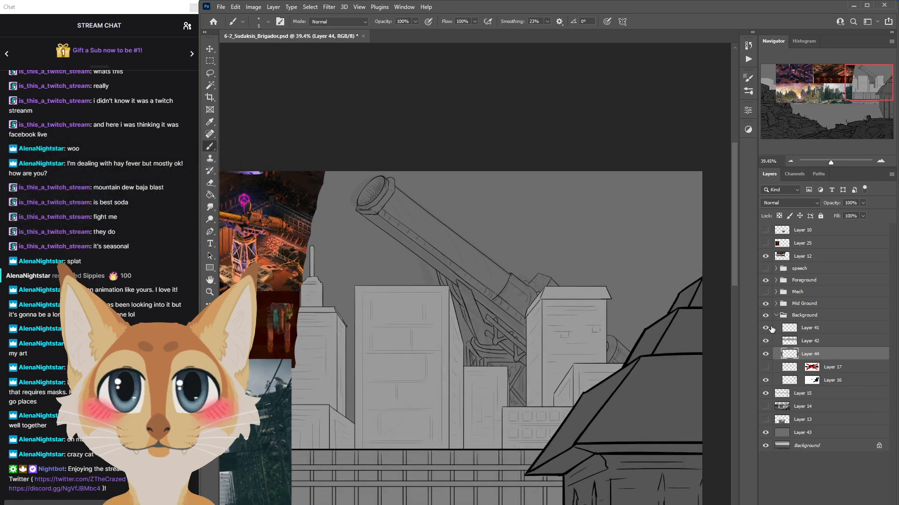
click(765, 304)
click(765, 304)
click(765, 280)
click(765, 280)
click(765, 341)
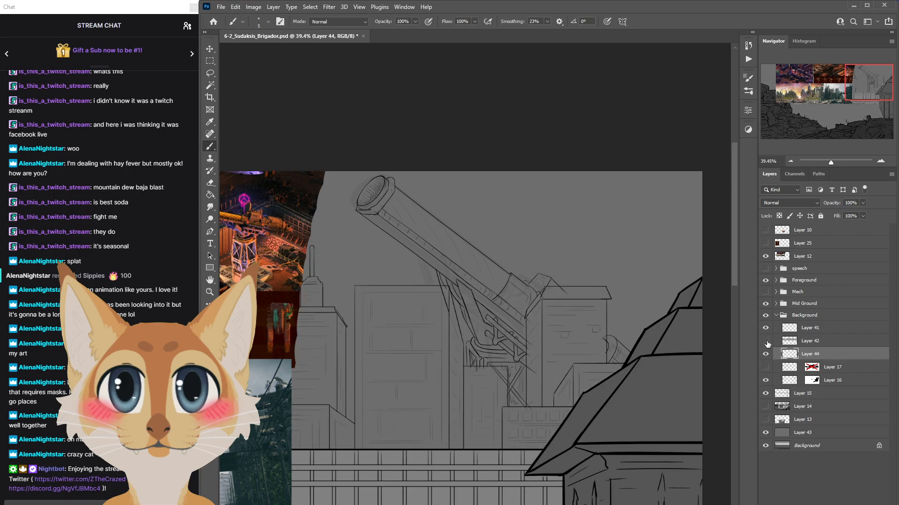
Close the cannon's outline on Layer 44 with rough lines behind the roofed building, beneath the support structure and at the strut's tip.
scroll(609, 379, up, 1)
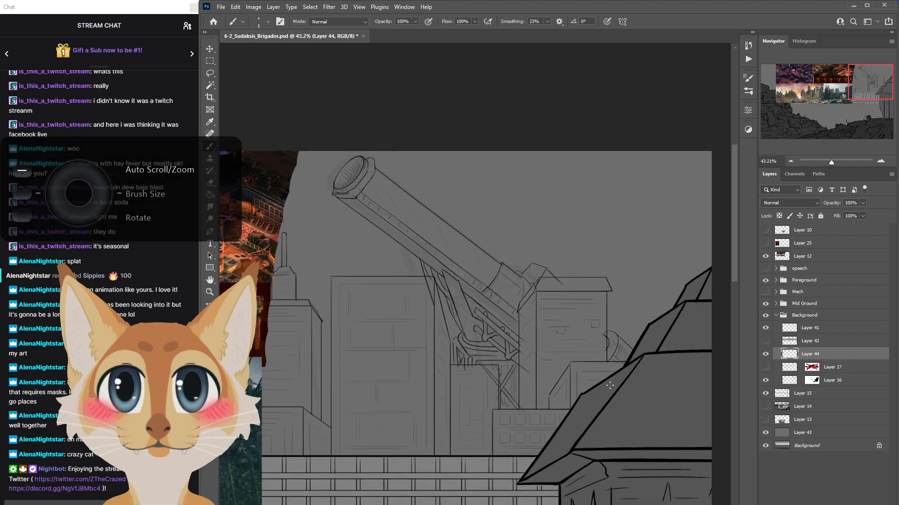
scroll(610, 379, up, 1)
drag(565, 284, 603, 332)
scroll(734, 280, down, 1)
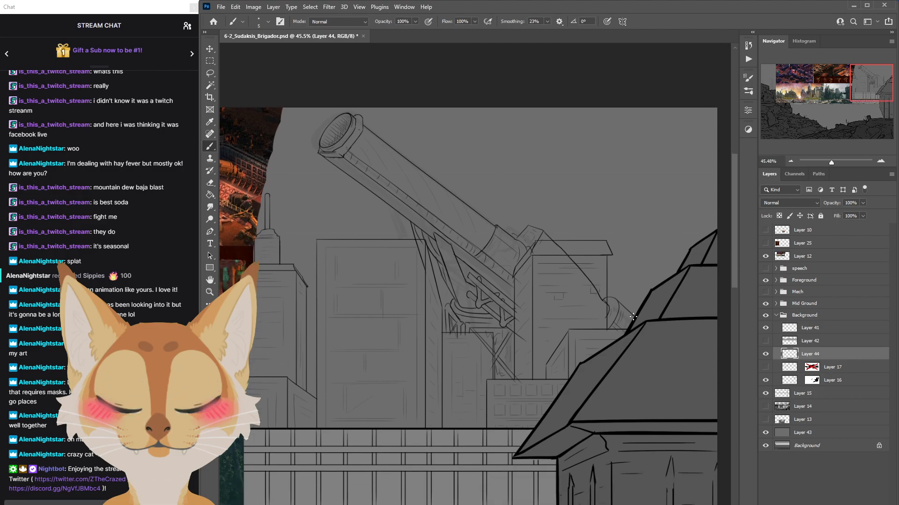
mouse_move(559, 388)
mouse_down()
mouse_move(466, 372)
mouse_move(448, 356)
mouse_move(447, 305)
mouse_move(447, 336)
mouse_up()
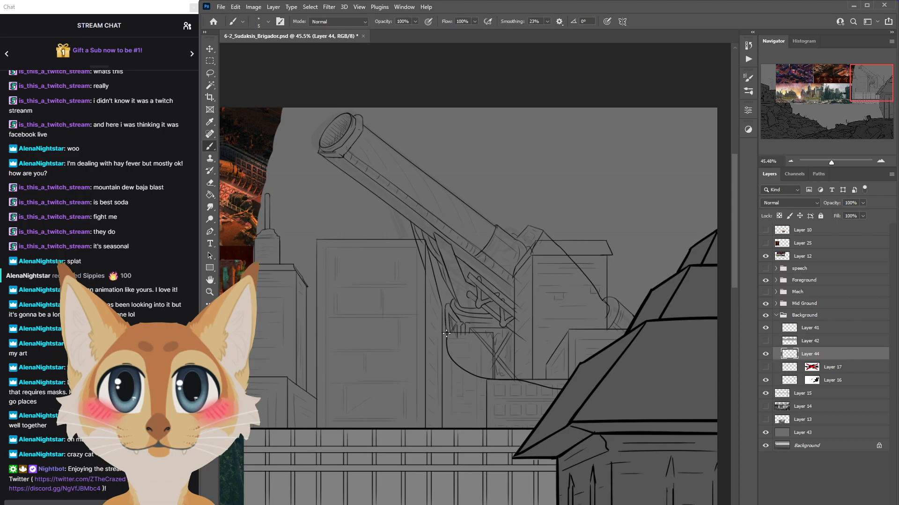
scroll(447, 335, up, 2)
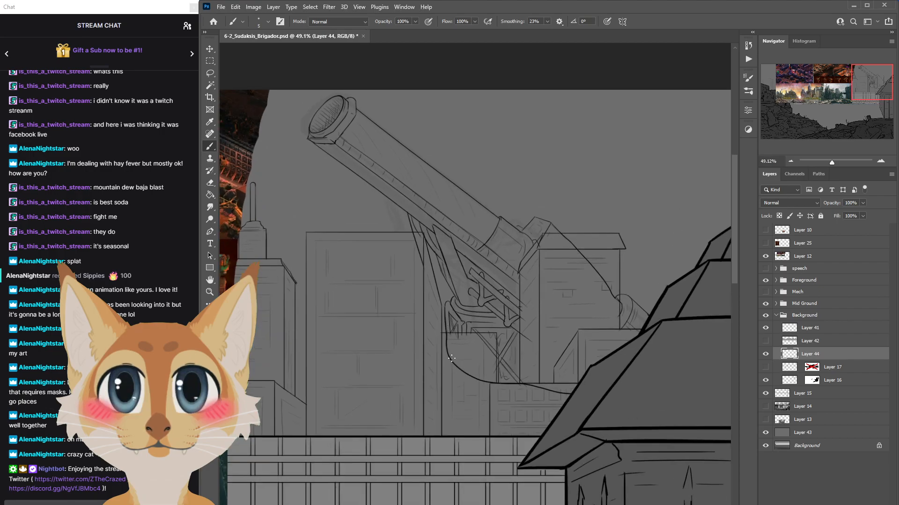
mouse_move(424, 264)
mouse_down()
mouse_move(424, 237)
mouse_move(424, 266)
mouse_up()
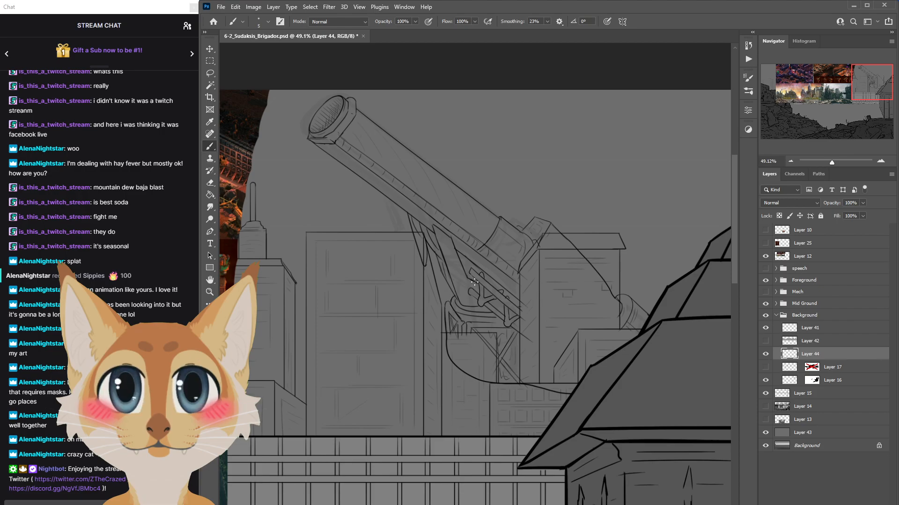
Select the empty area around the cannon with the Magic Wand, expand the selection and invert it to cover the cannon silhouette.
scroll(473, 283, up, 4)
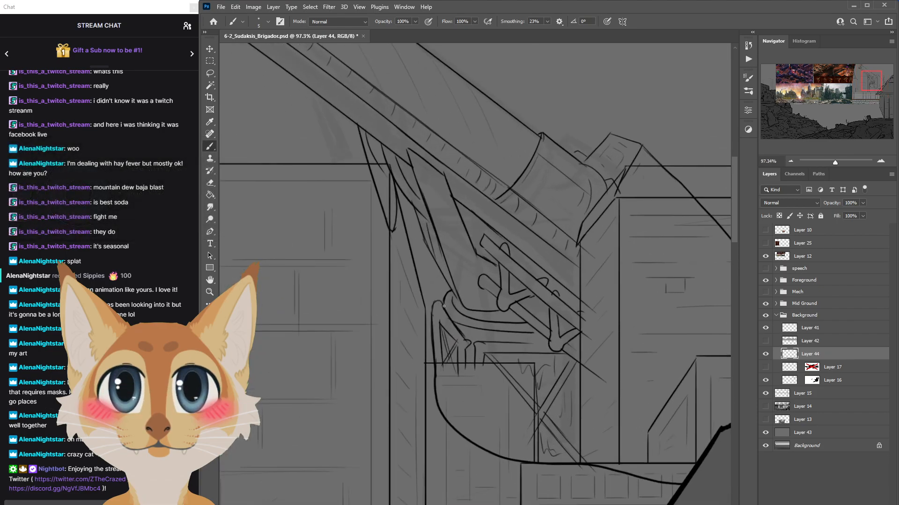
scroll(439, 281, down, 3)
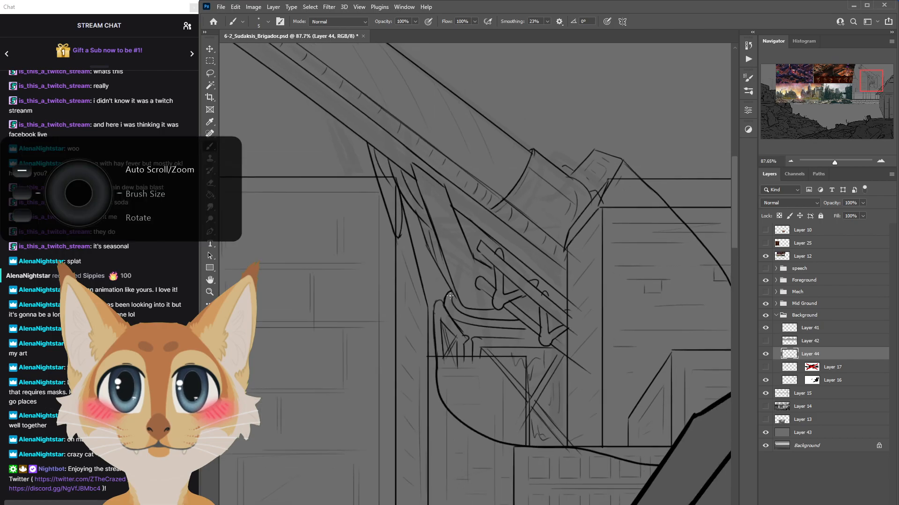
scroll(453, 292, down, 3)
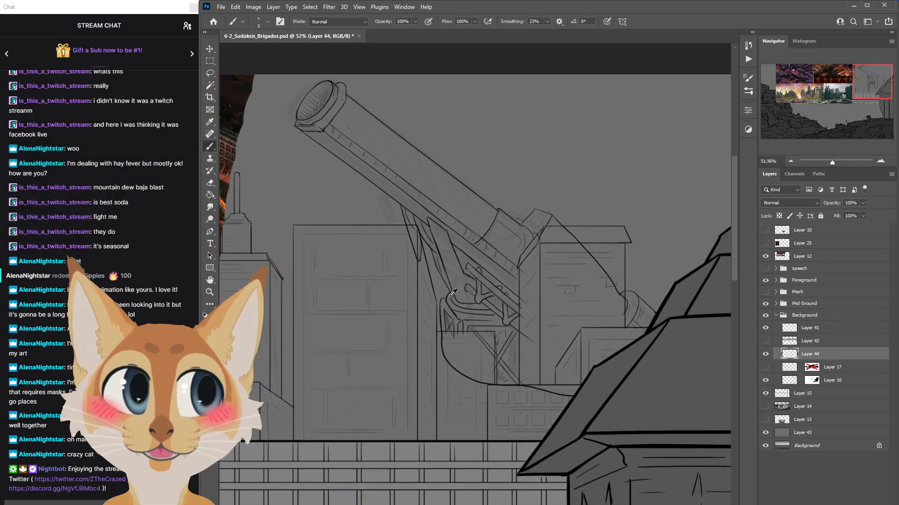
scroll(450, 295, up, 4)
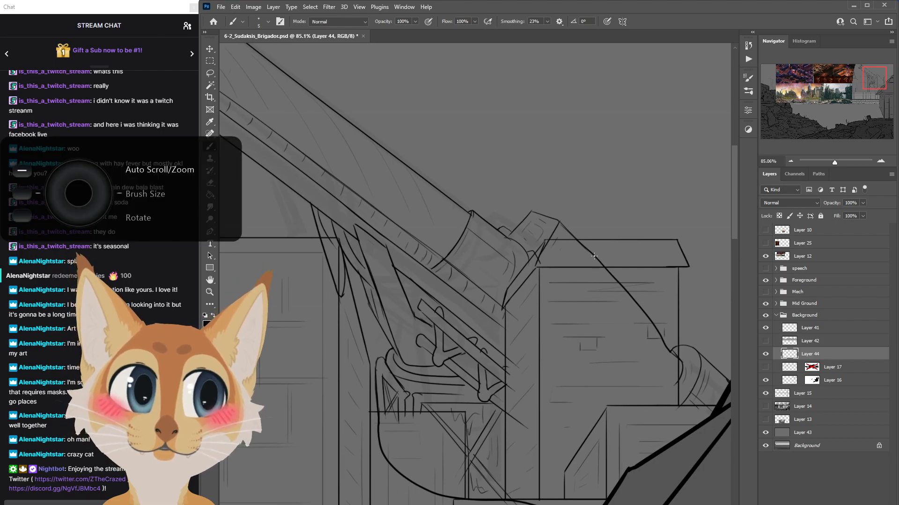
scroll(236, 116, down, 5)
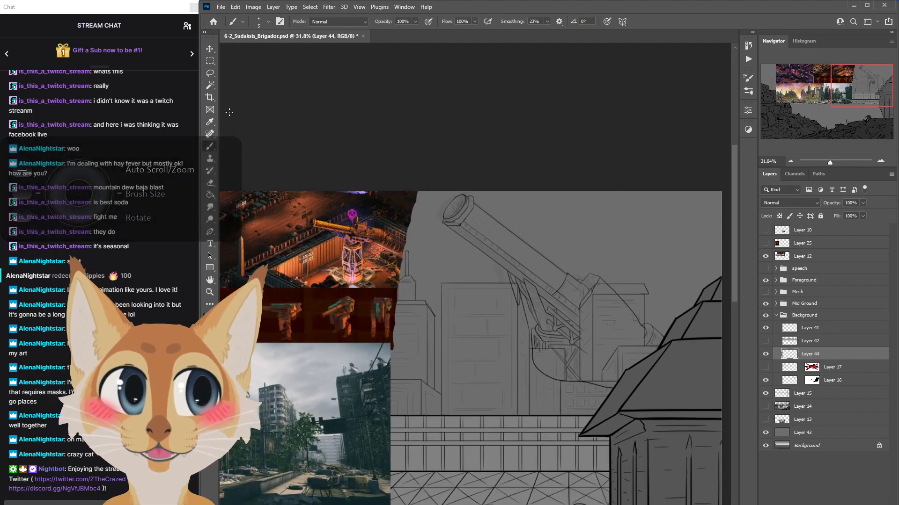
key(w)
click(645, 254)
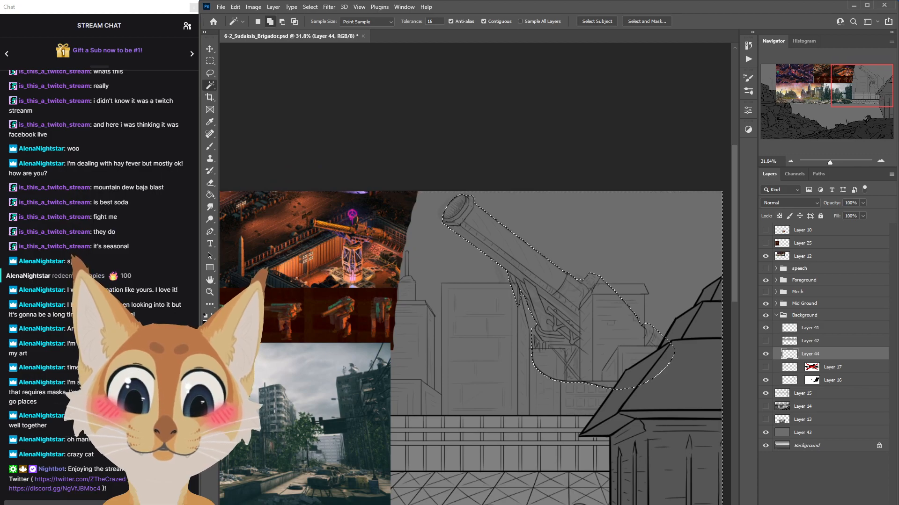
click(310, 6)
mouse_move(329, 149)
click(423, 165)
click(500, 172)
click(312, 11)
click(319, 43)
Choose a light grey, fill the cannon silhouette with it on a new layer beneath Layer 44, and clear the selection.
click(208, 324)
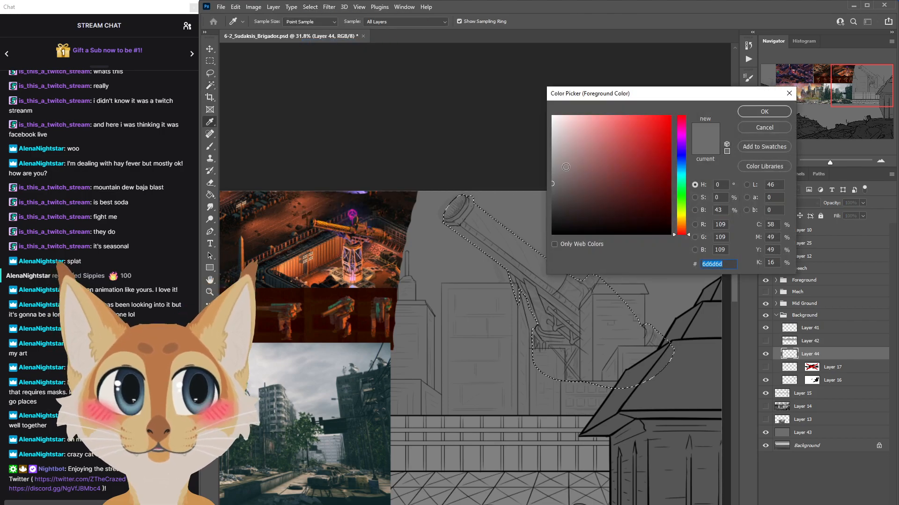
click(753, 112)
key(g)
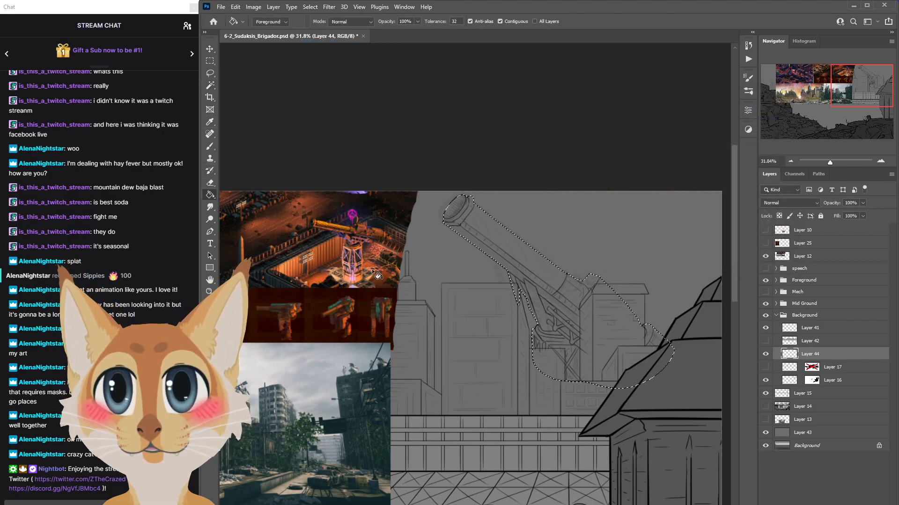
click(789, 366)
click(851, 504)
click(603, 337)
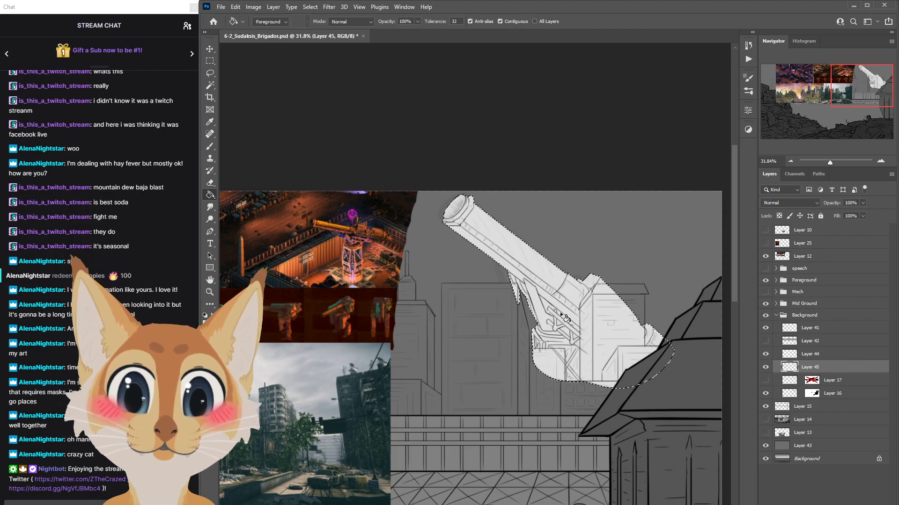
click(309, 6)
click(323, 25)
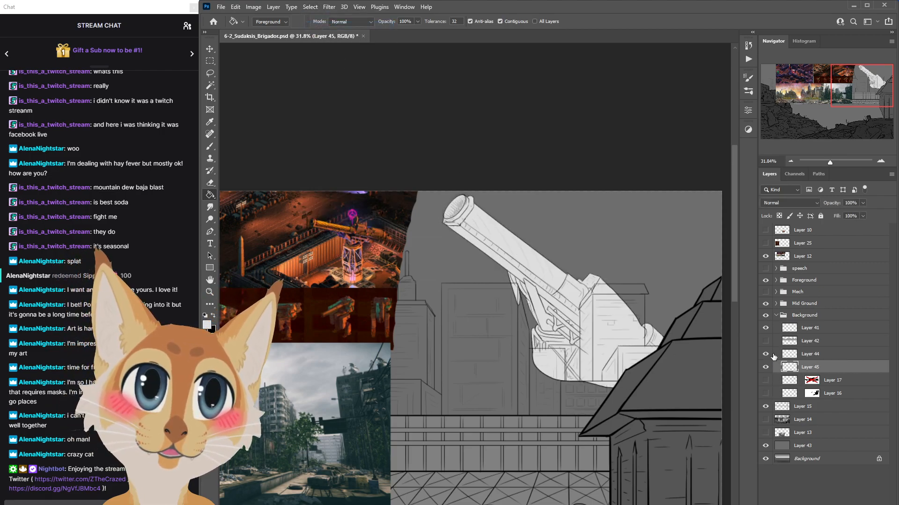
Show Layer 42, hide Layer 16, the reference images on Layer 12 and the flat grey Layer 43, and save the document.
click(765, 341)
scroll(558, 409, down, 3)
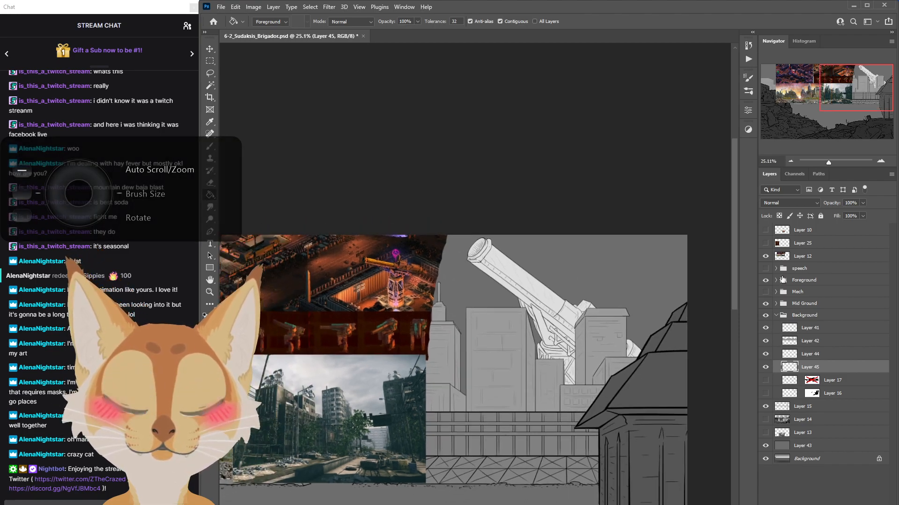
click(765, 256)
scroll(538, 405, down, 4)
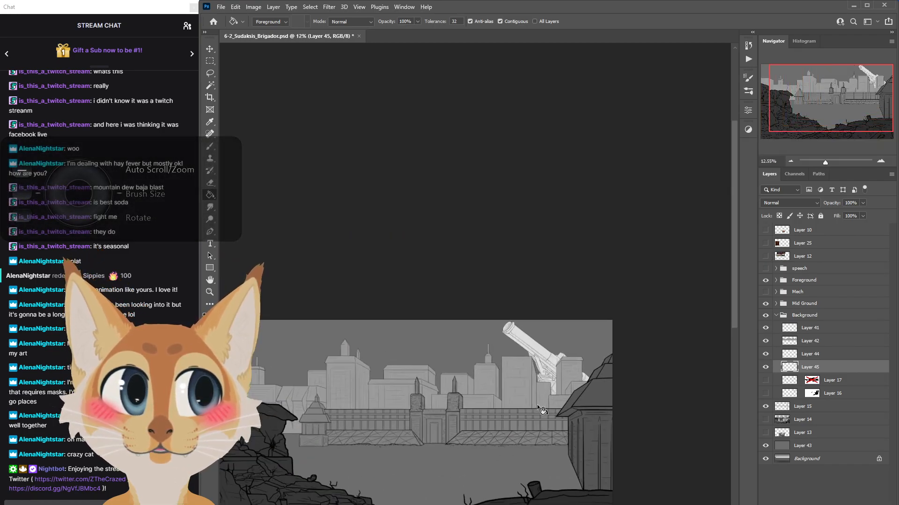
click(764, 446)
scroll(417, 457, up, 1)
key(ctrl+s)
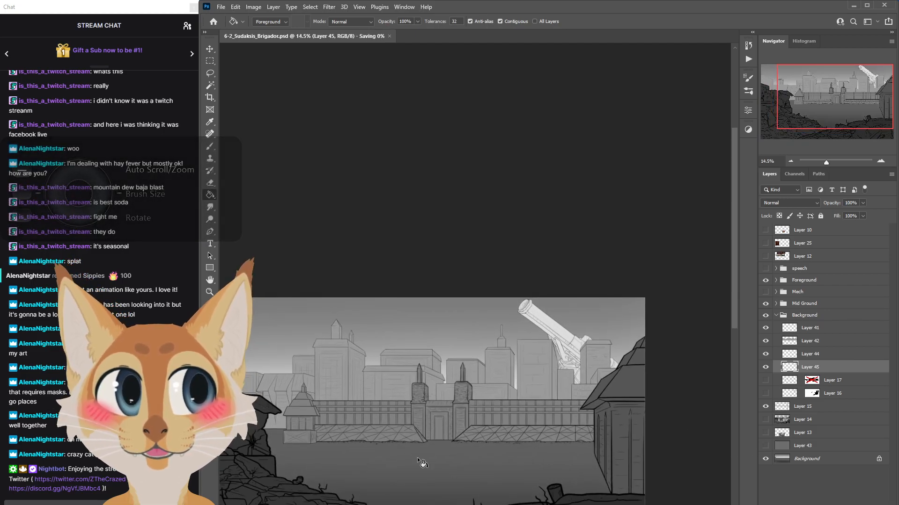
drag(734, 300, 732, 345)
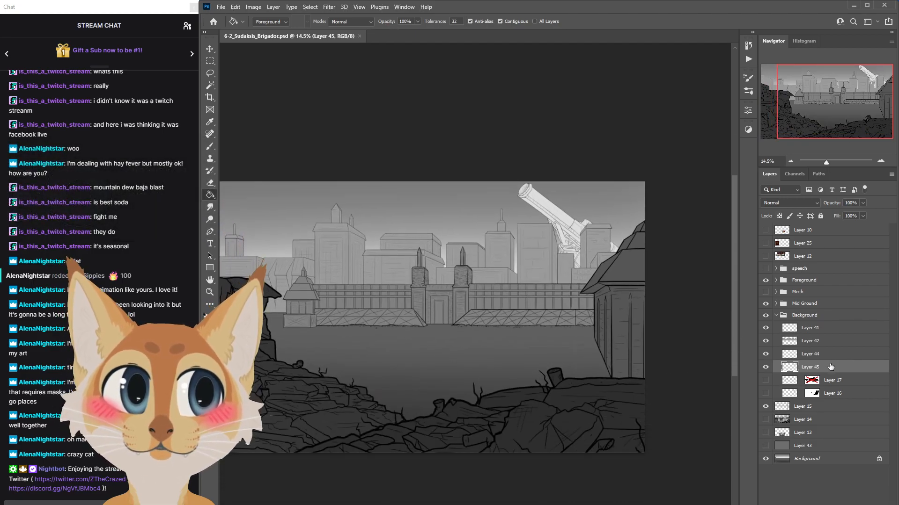
Darken the cannon's fill on Layer 45 with Hue/Saturation by lowering its lightness until it sits close to the city's greys.
click(309, 7)
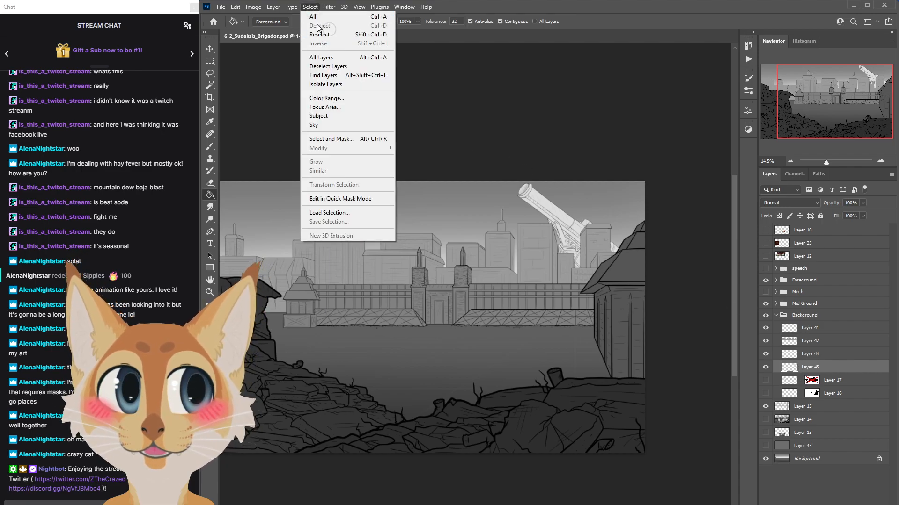
mouse_move(281, 26)
click(365, 80)
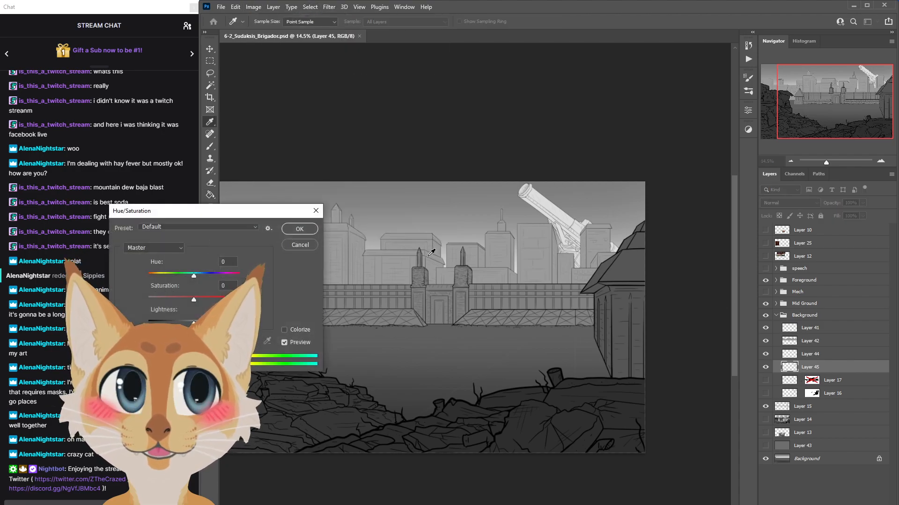
drag(211, 210, 739, 205)
drag(718, 318, 711, 316)
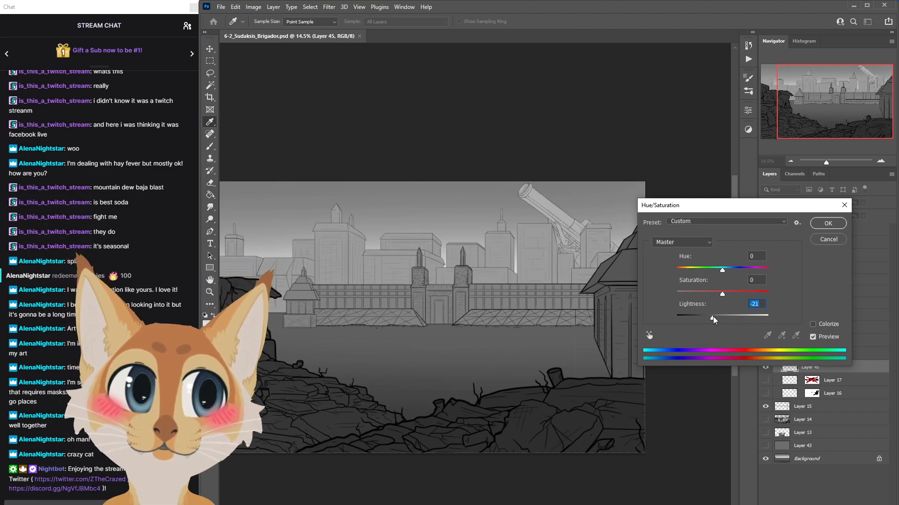
drag(712, 316, 710, 318)
click(820, 223)
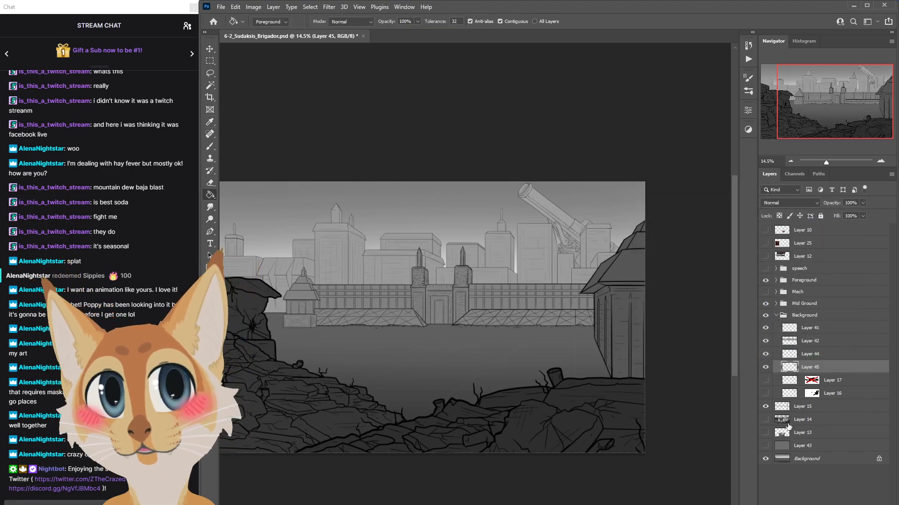
Darken the city buildings on Layer 42 slightly with Hue/Saturation, setting the lightness to about -8, and save the document.
click(809, 344)
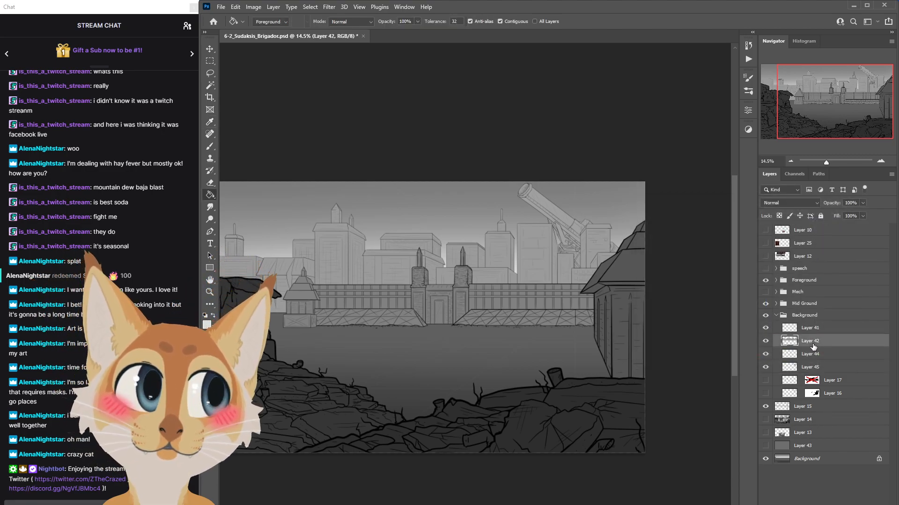
click(254, 7)
mouse_move(297, 37)
click(387, 81)
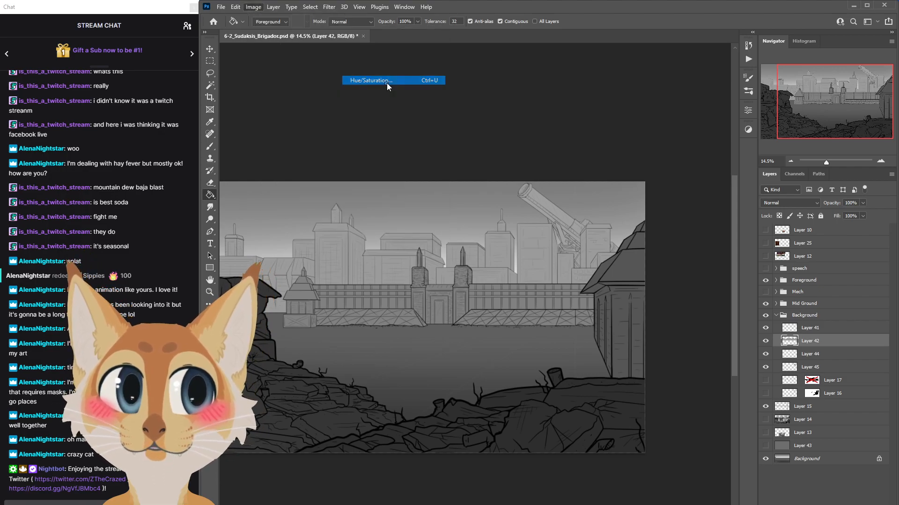
drag(722, 320, 720, 322)
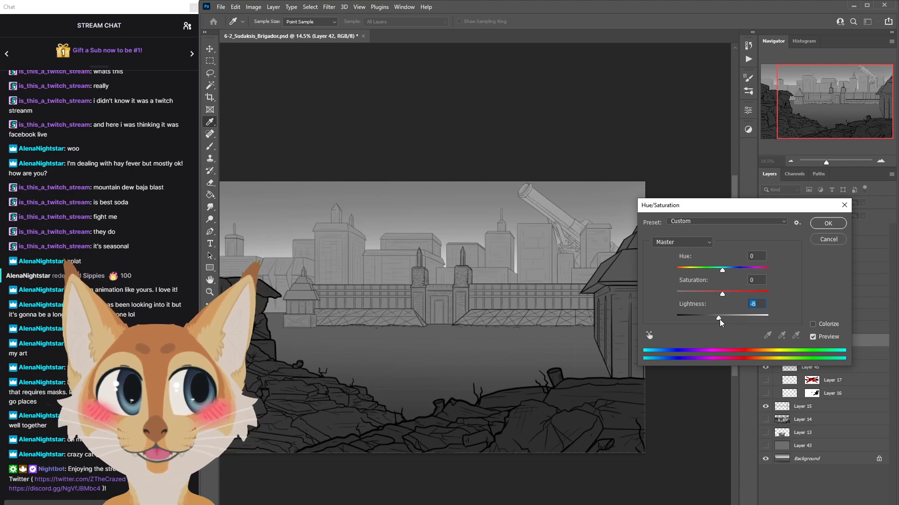
click(821, 228)
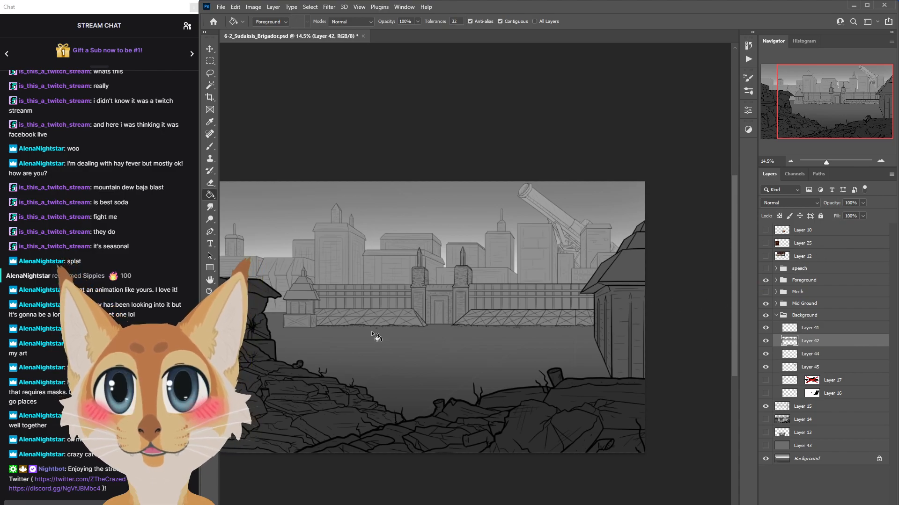
key(ctrl+s)
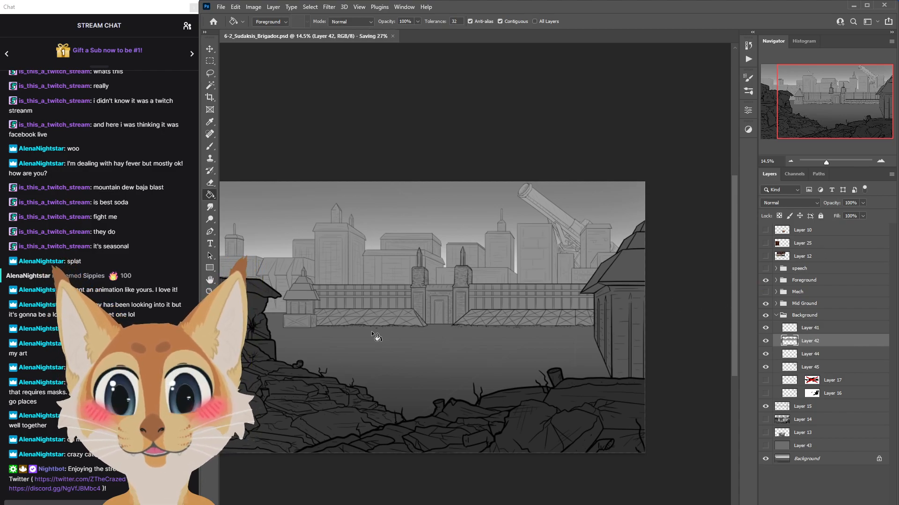
Show the Mech group and preview the composition with the speech group toggled on and off, leaving the speech group hidden.
click(765, 292)
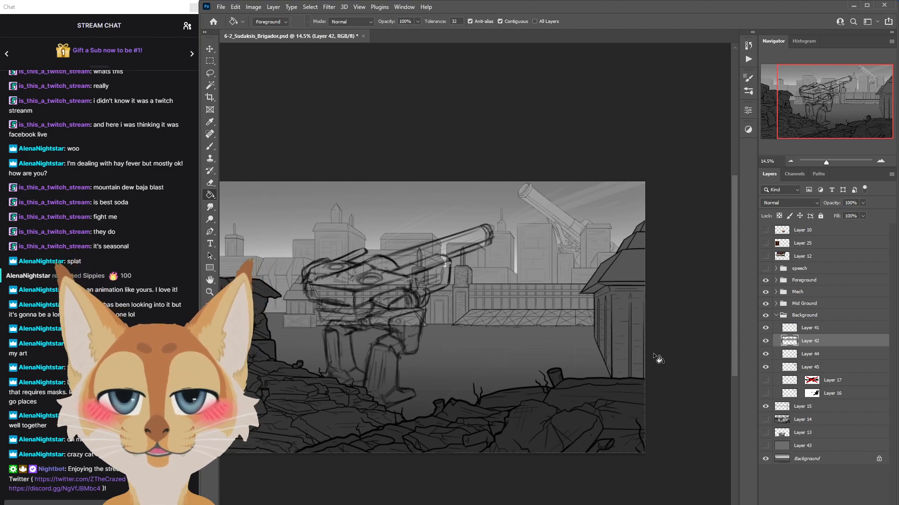
drag(568, 504, 538, 504)
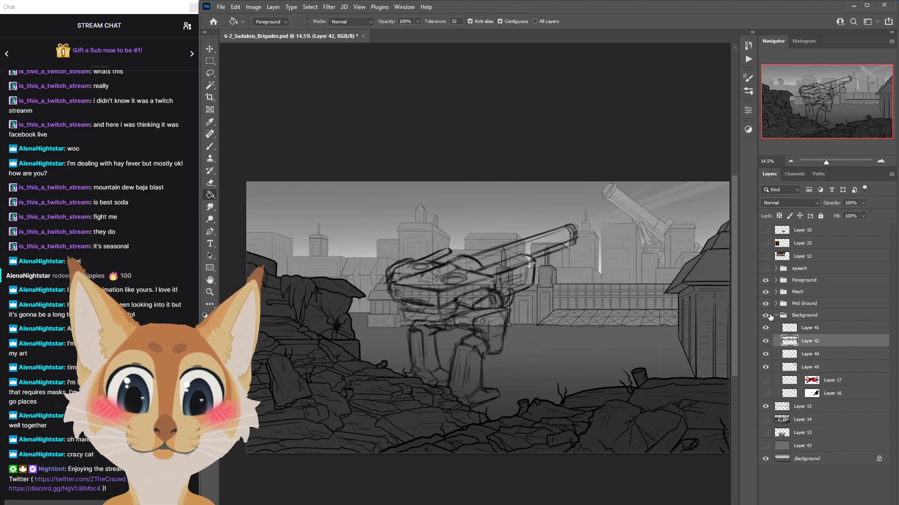
click(766, 269)
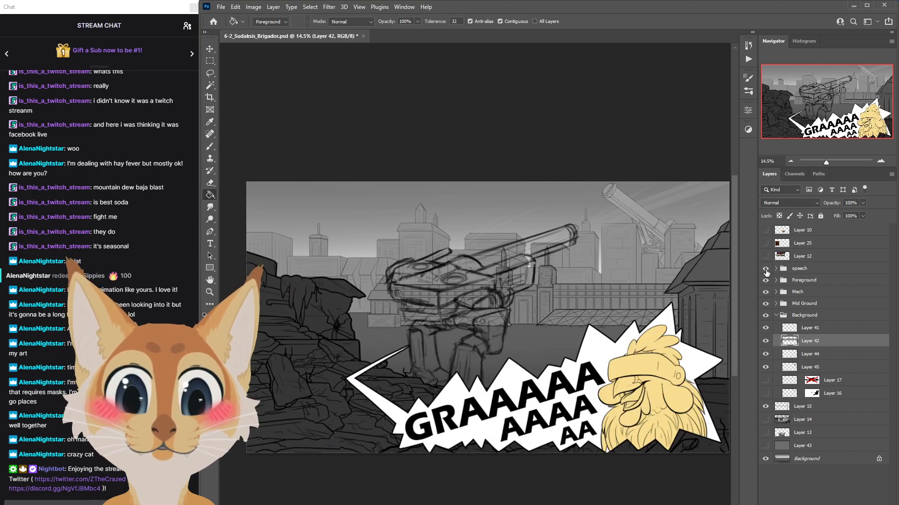
click(766, 270)
click(766, 270)
click(768, 270)
click(767, 270)
click(767, 270)
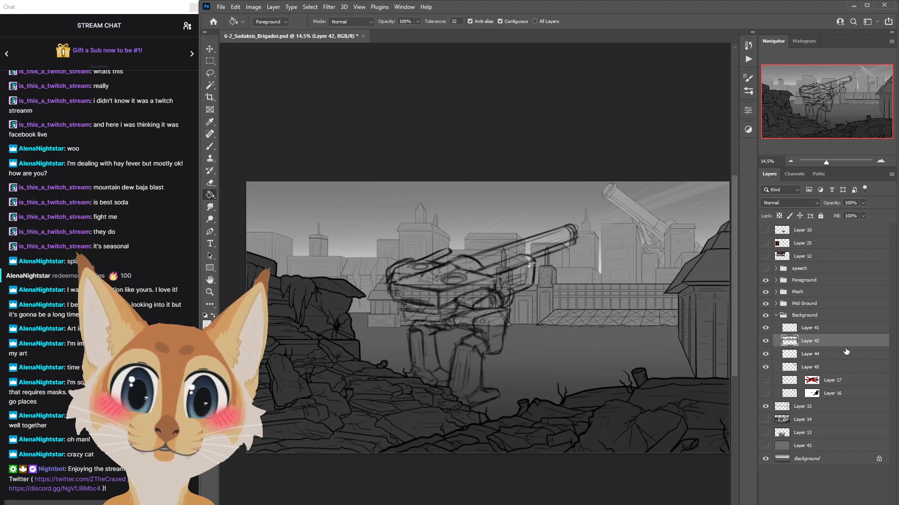
Compare the scene with and without the Mech group, keep the group visible, and save the document.
click(765, 292)
click(766, 292)
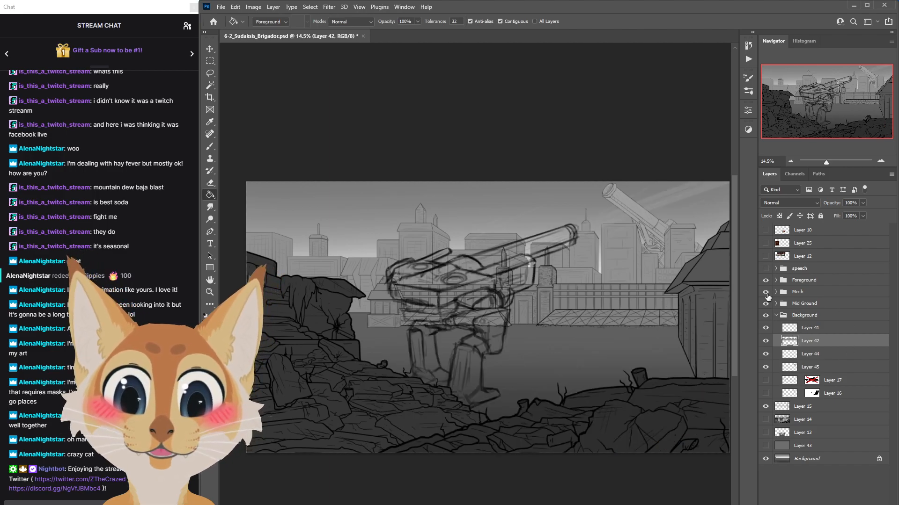
key(ctrl+s)
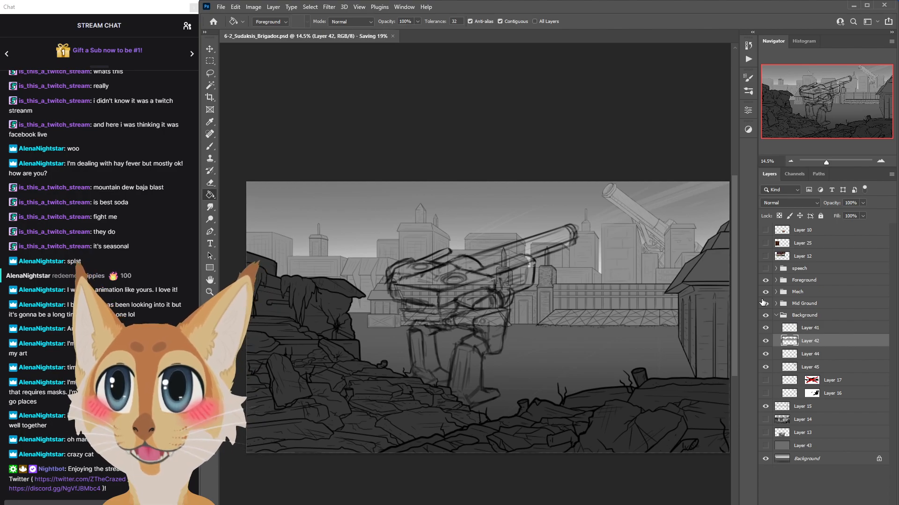